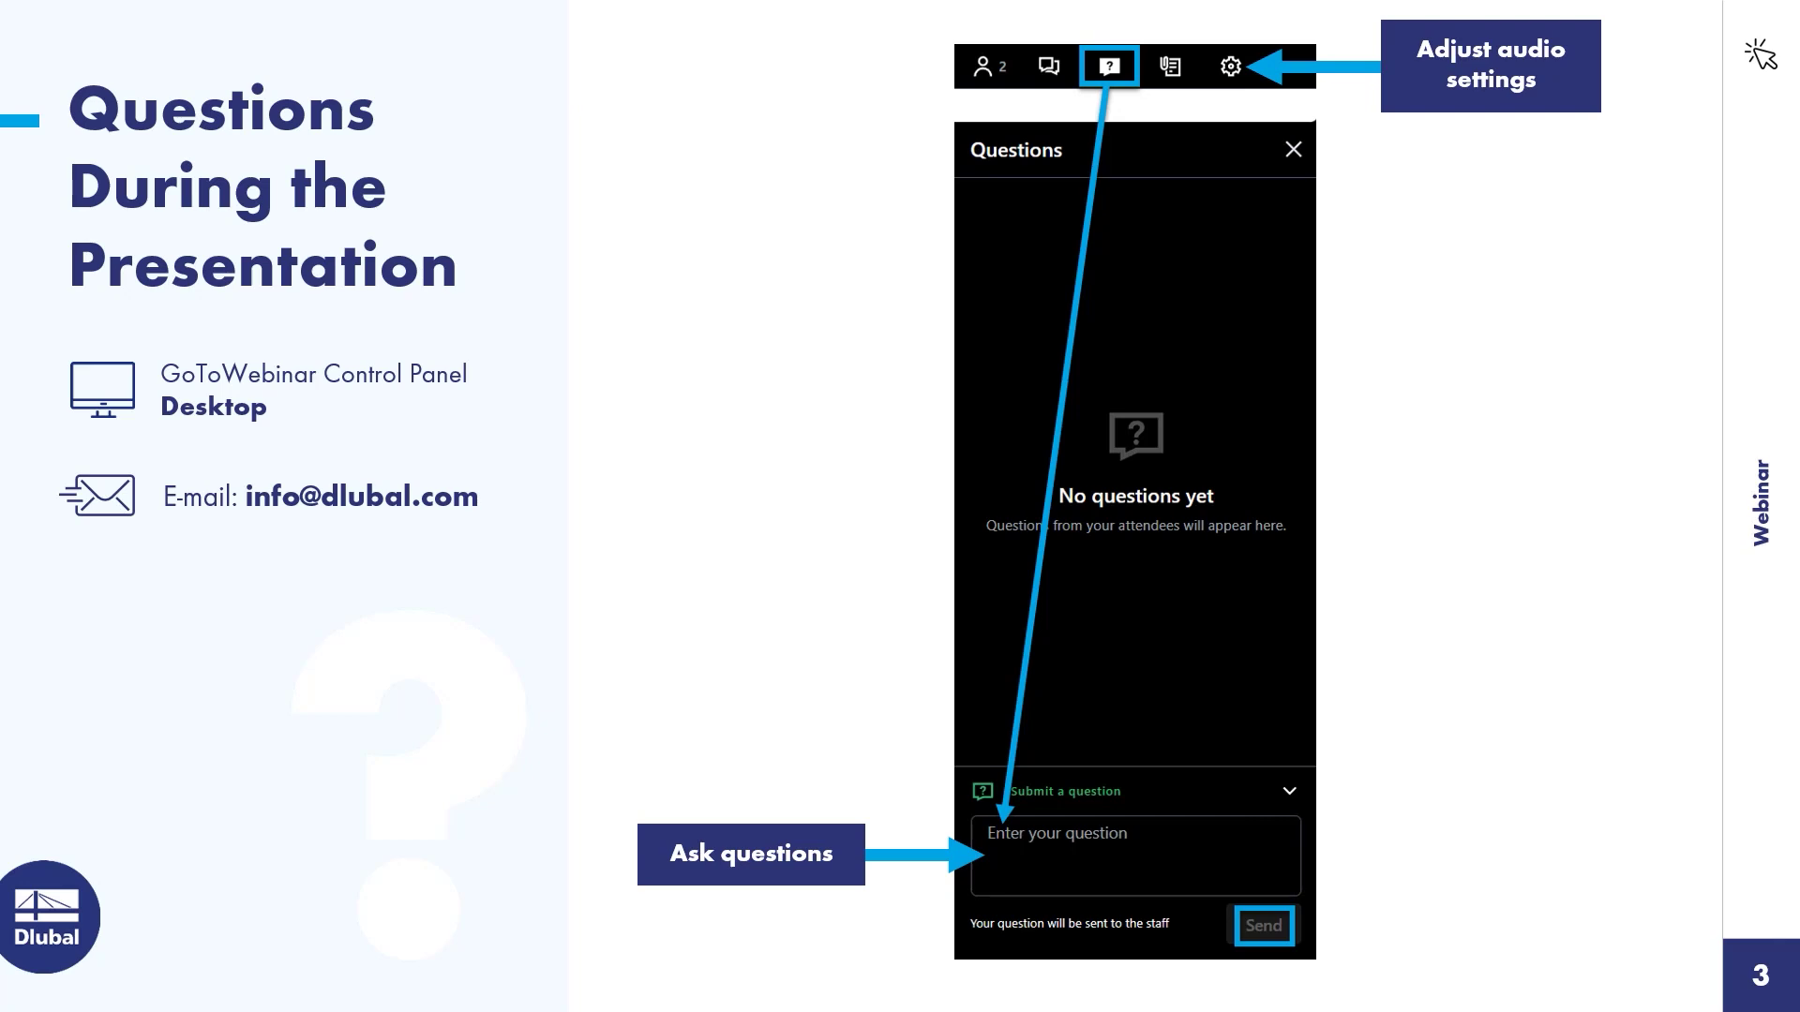
End the slide show after the content slide and switch to RSECTION with the Aluminiumprofil.rsc model.
{"action": "key", "text": "Right"}
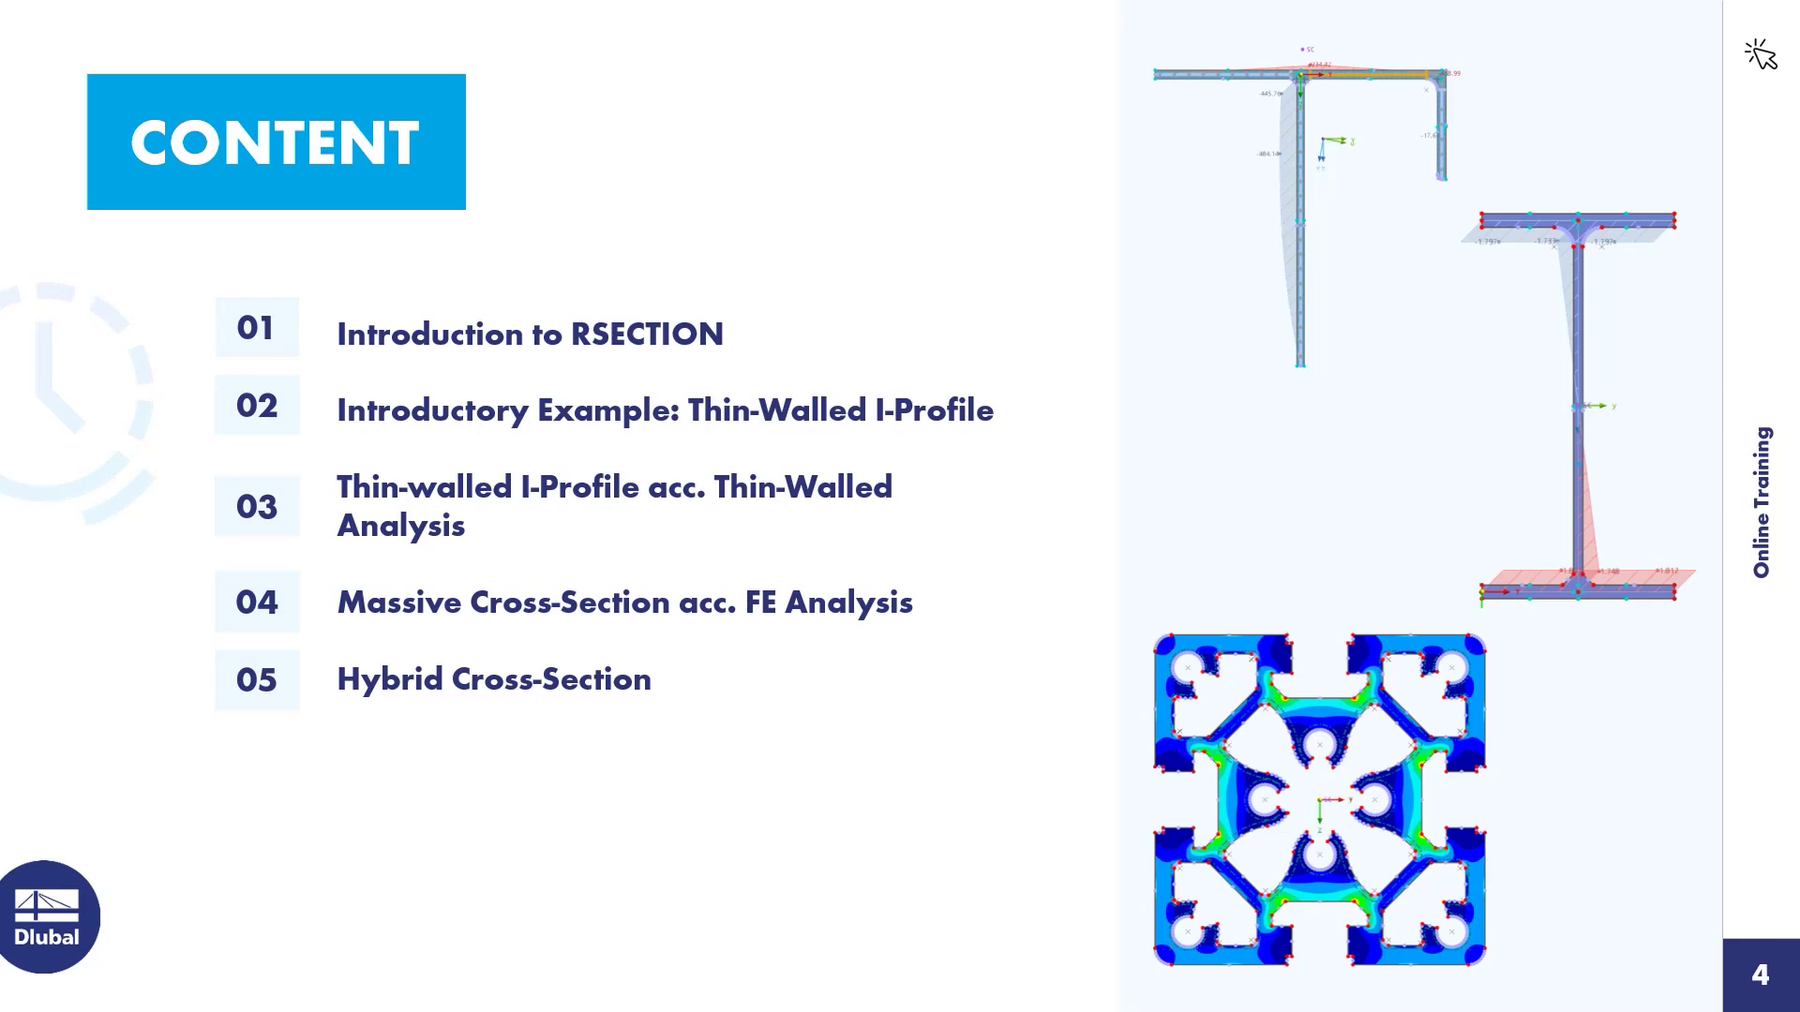
{"action": "key", "text": "Escape"}
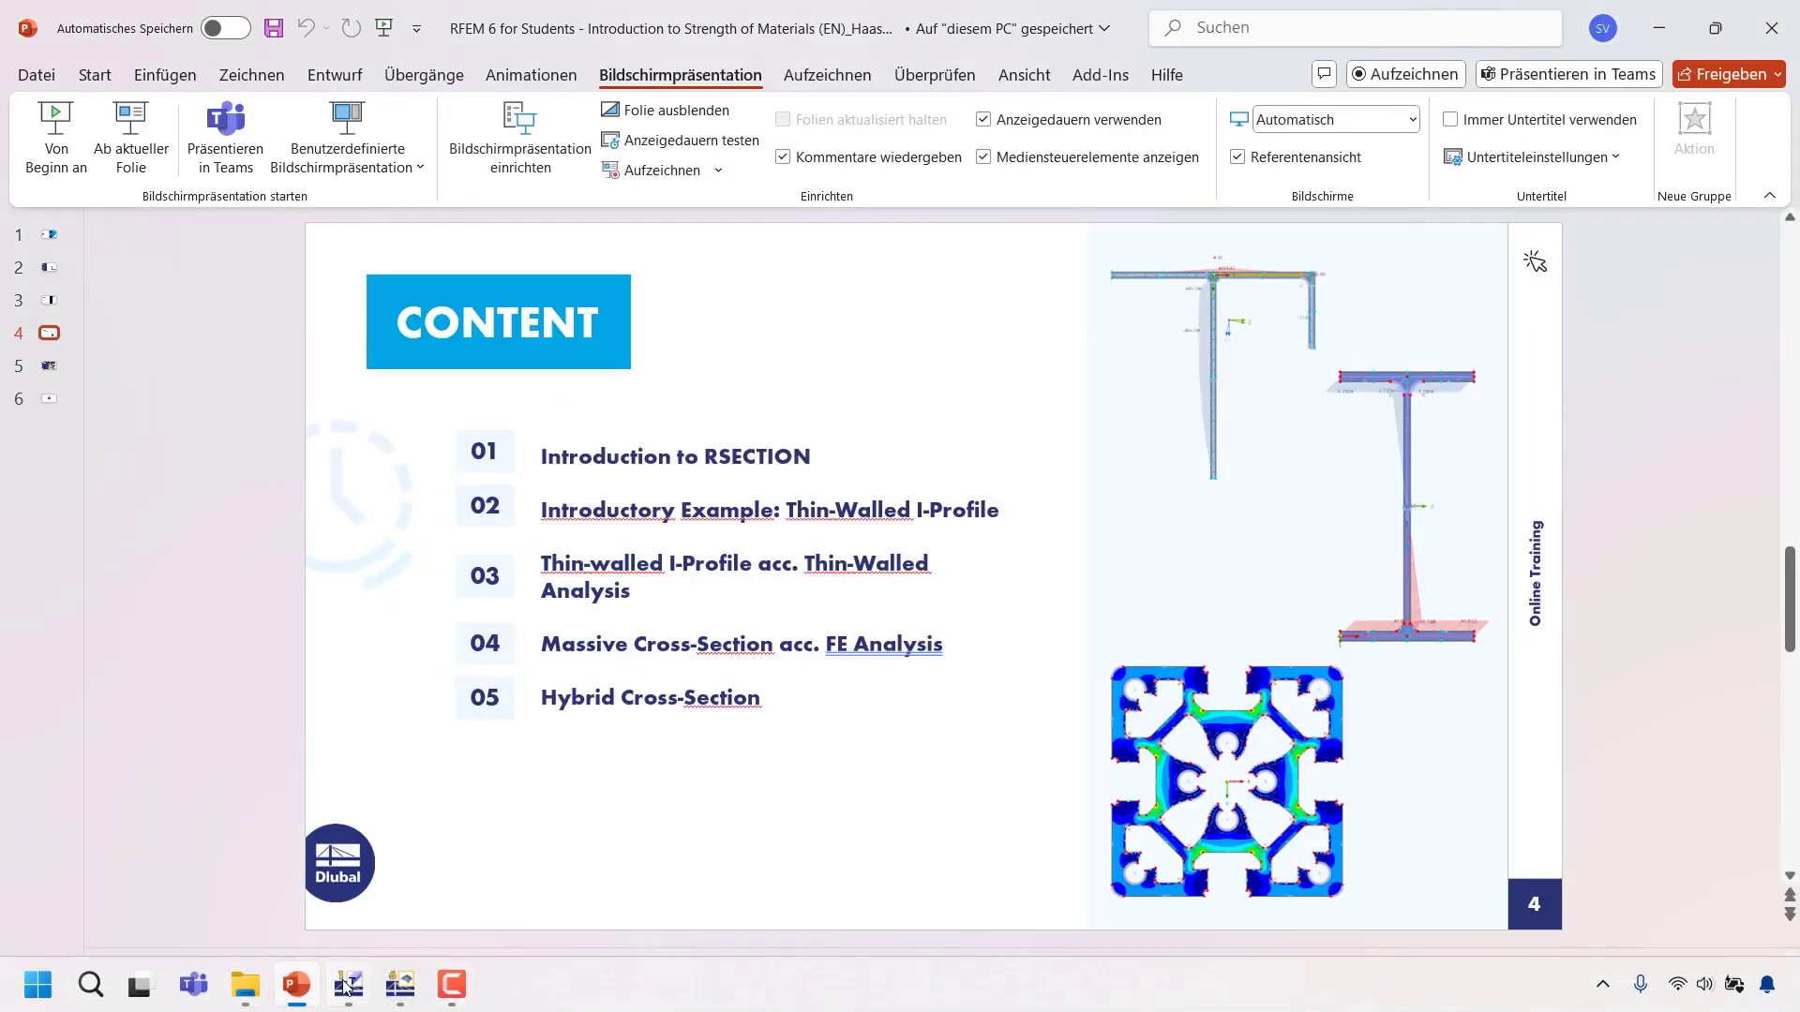
{"action": "left_click", "coordinate": [346, 984]}
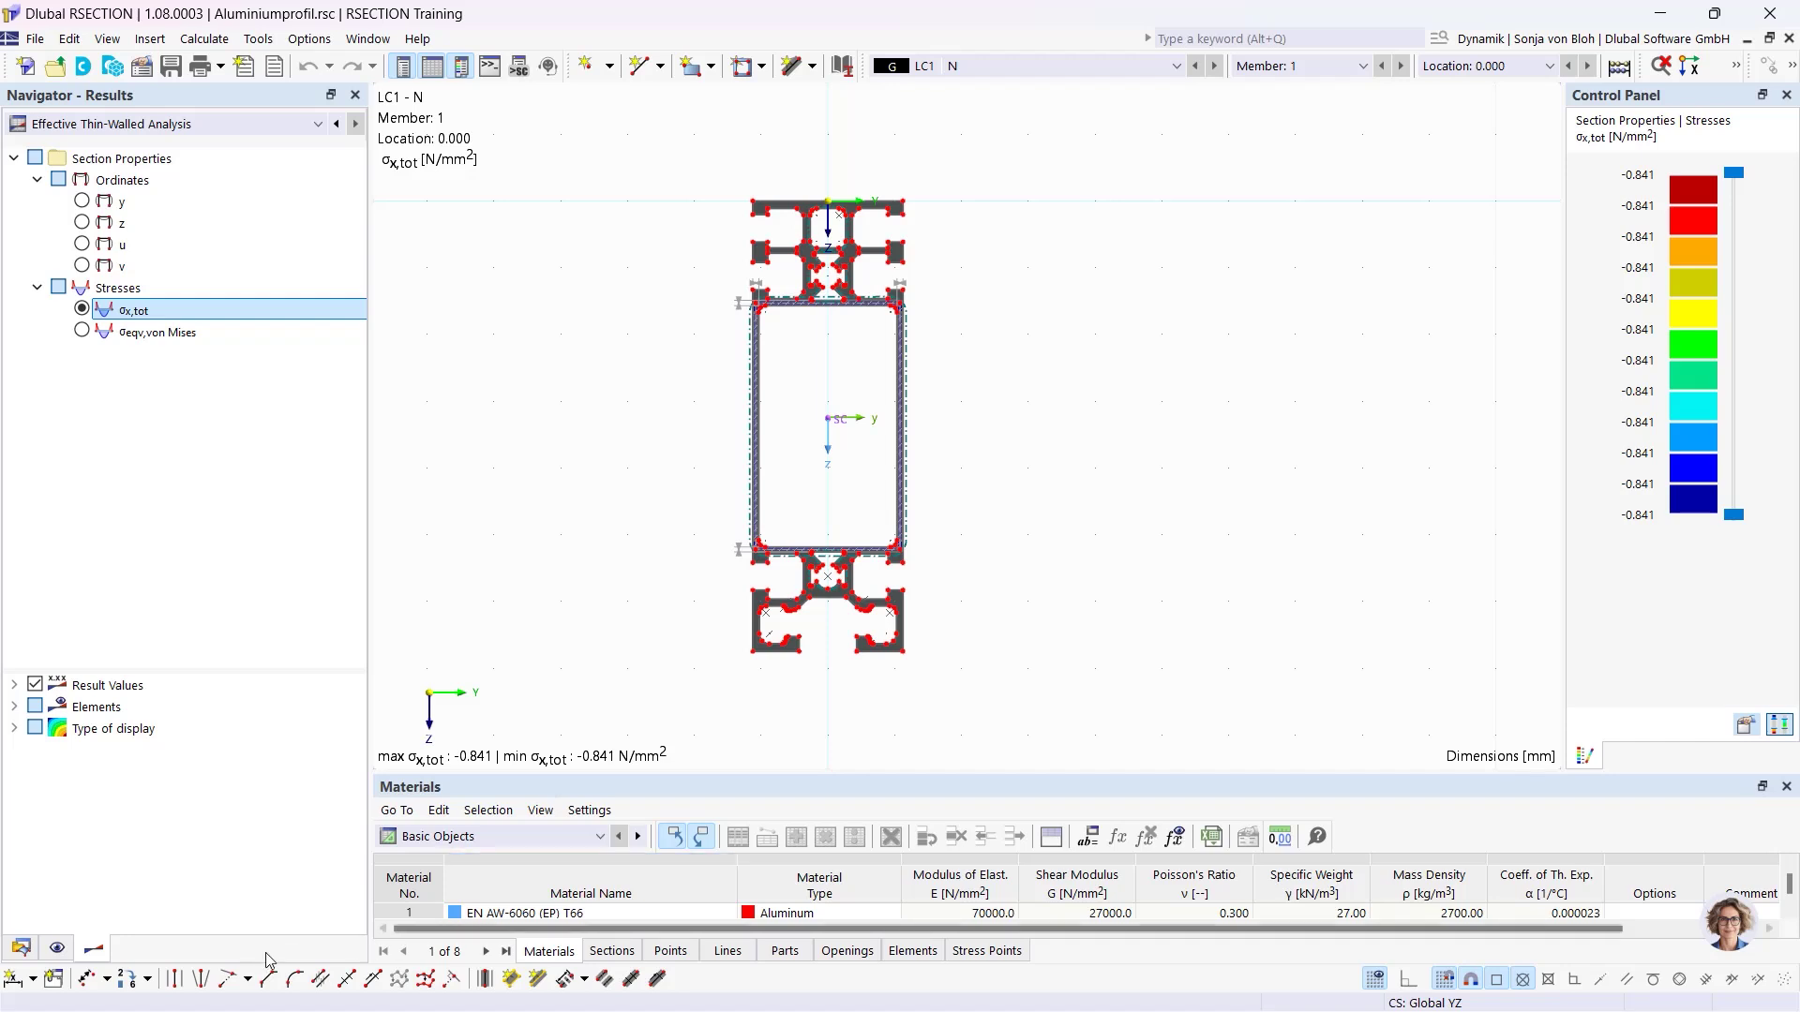
Look through the navigator's data, display and results views, finishing on the model data.
{"action": "left_click", "coordinate": [20, 947]}
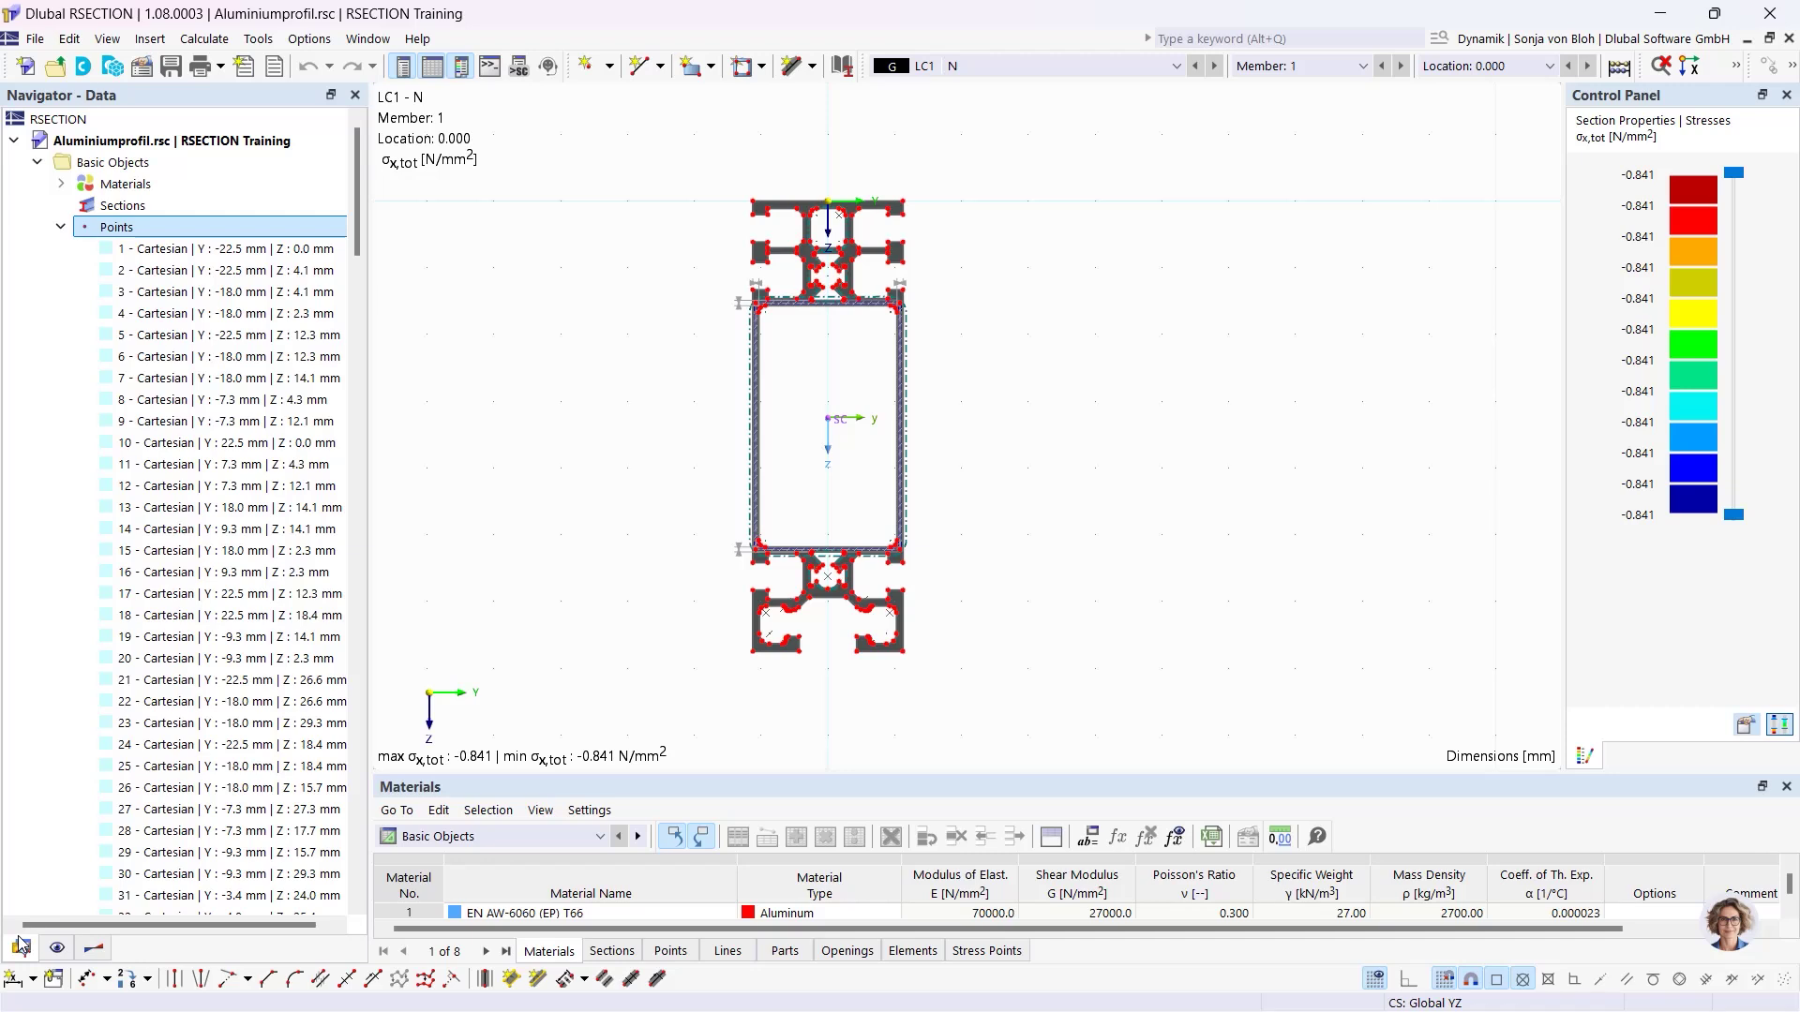
{"action": "left_click", "coordinate": [57, 948]}
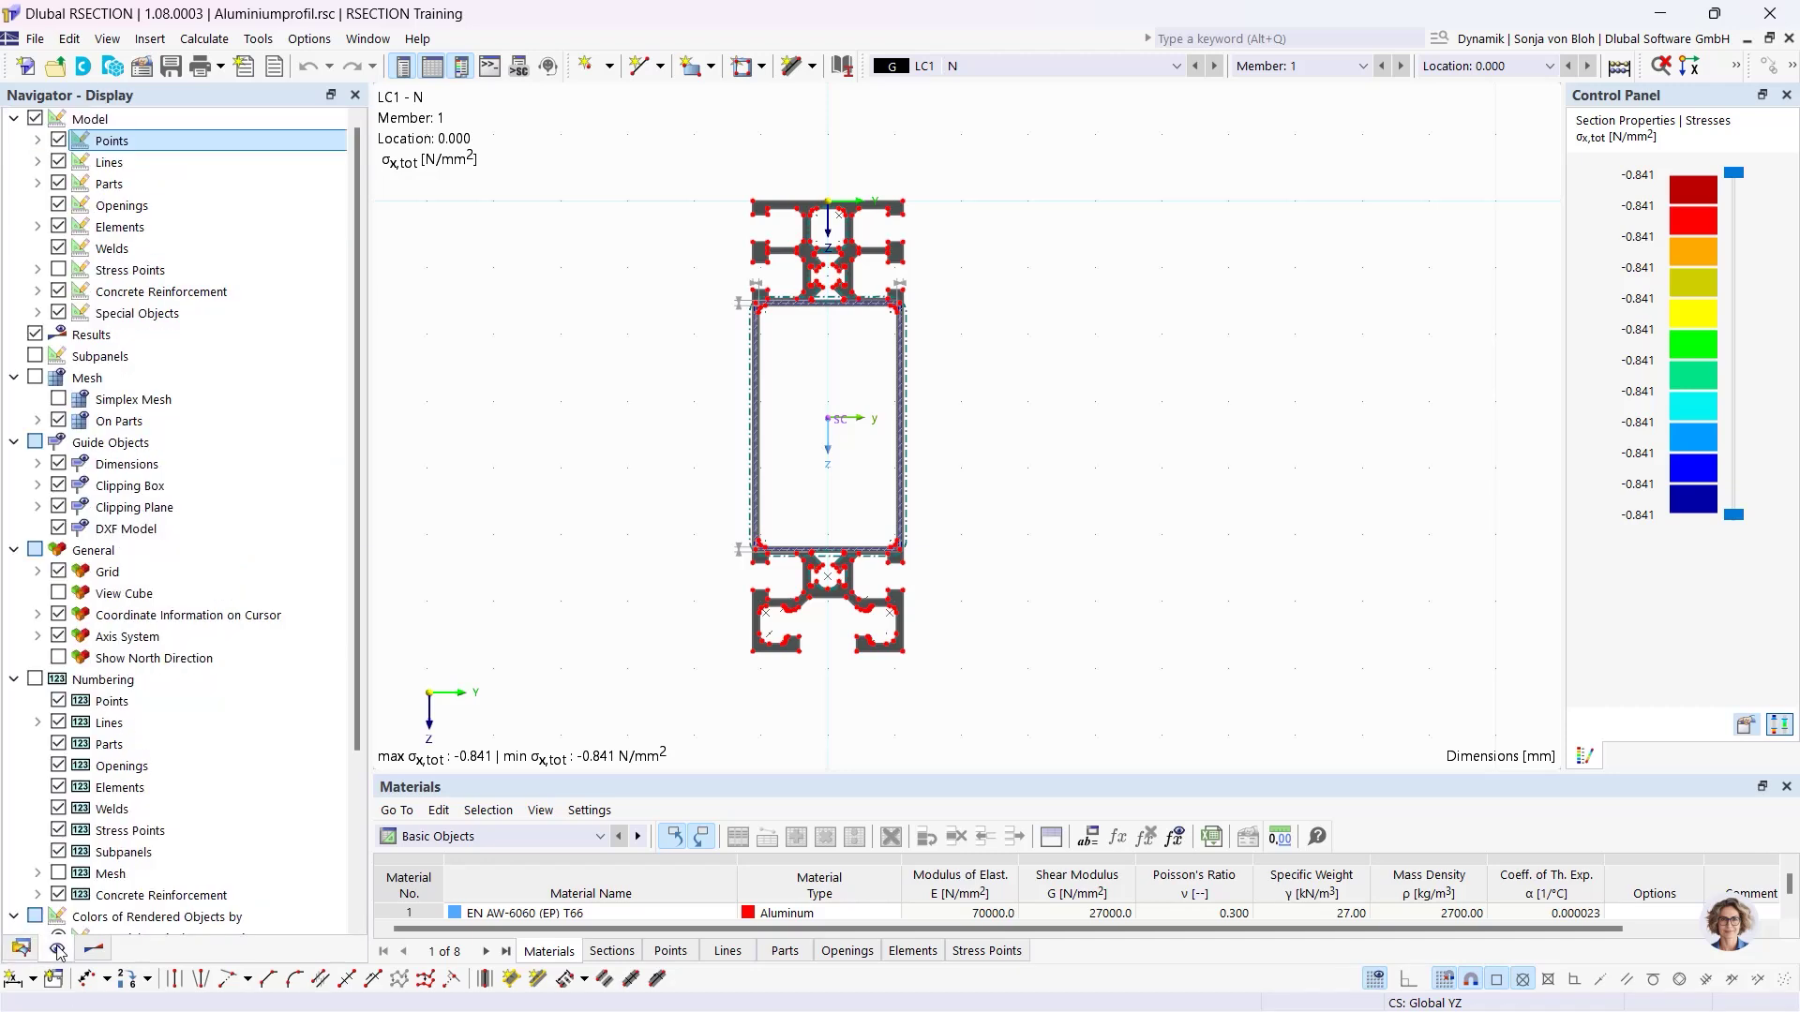
{"action": "left_click", "coordinate": [93, 950]}
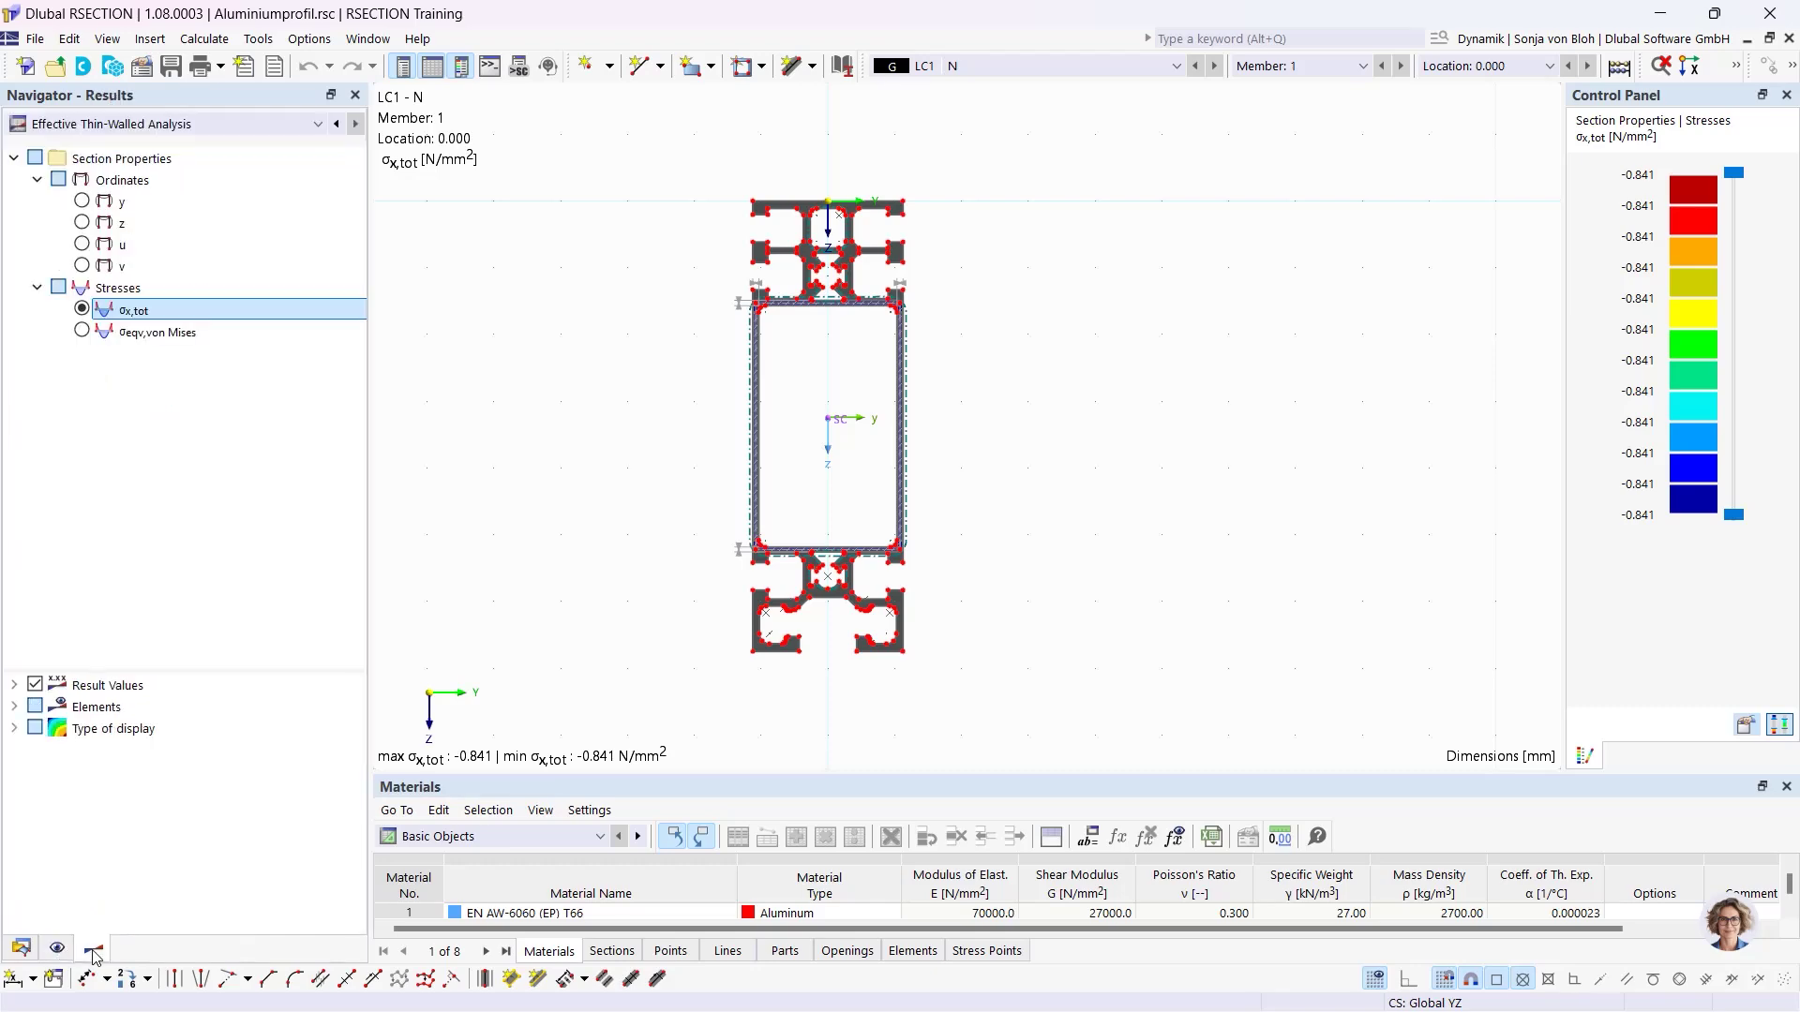
{"action": "left_click", "coordinate": [21, 949]}
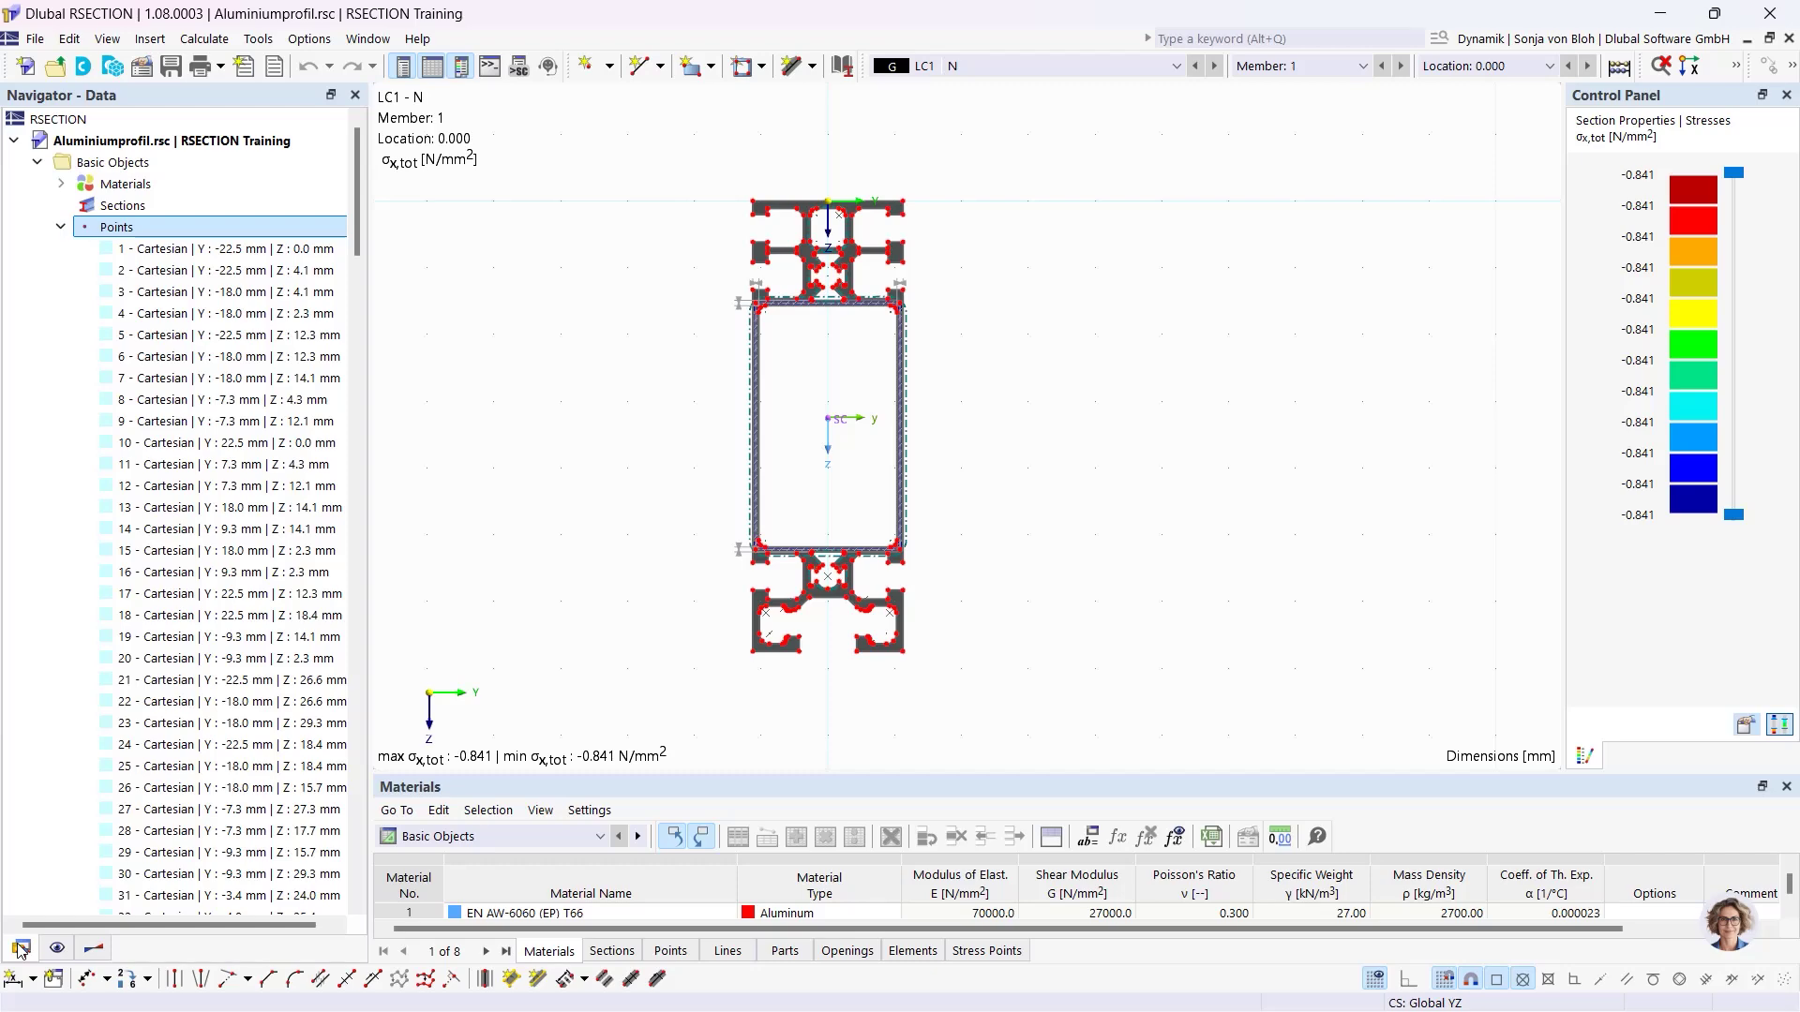
View the definition of point 1 in the aluminium section without changing it.
{"action": "left_click", "coordinate": [167, 251]}
{"action": "double_click", "coordinate": [167, 252]}
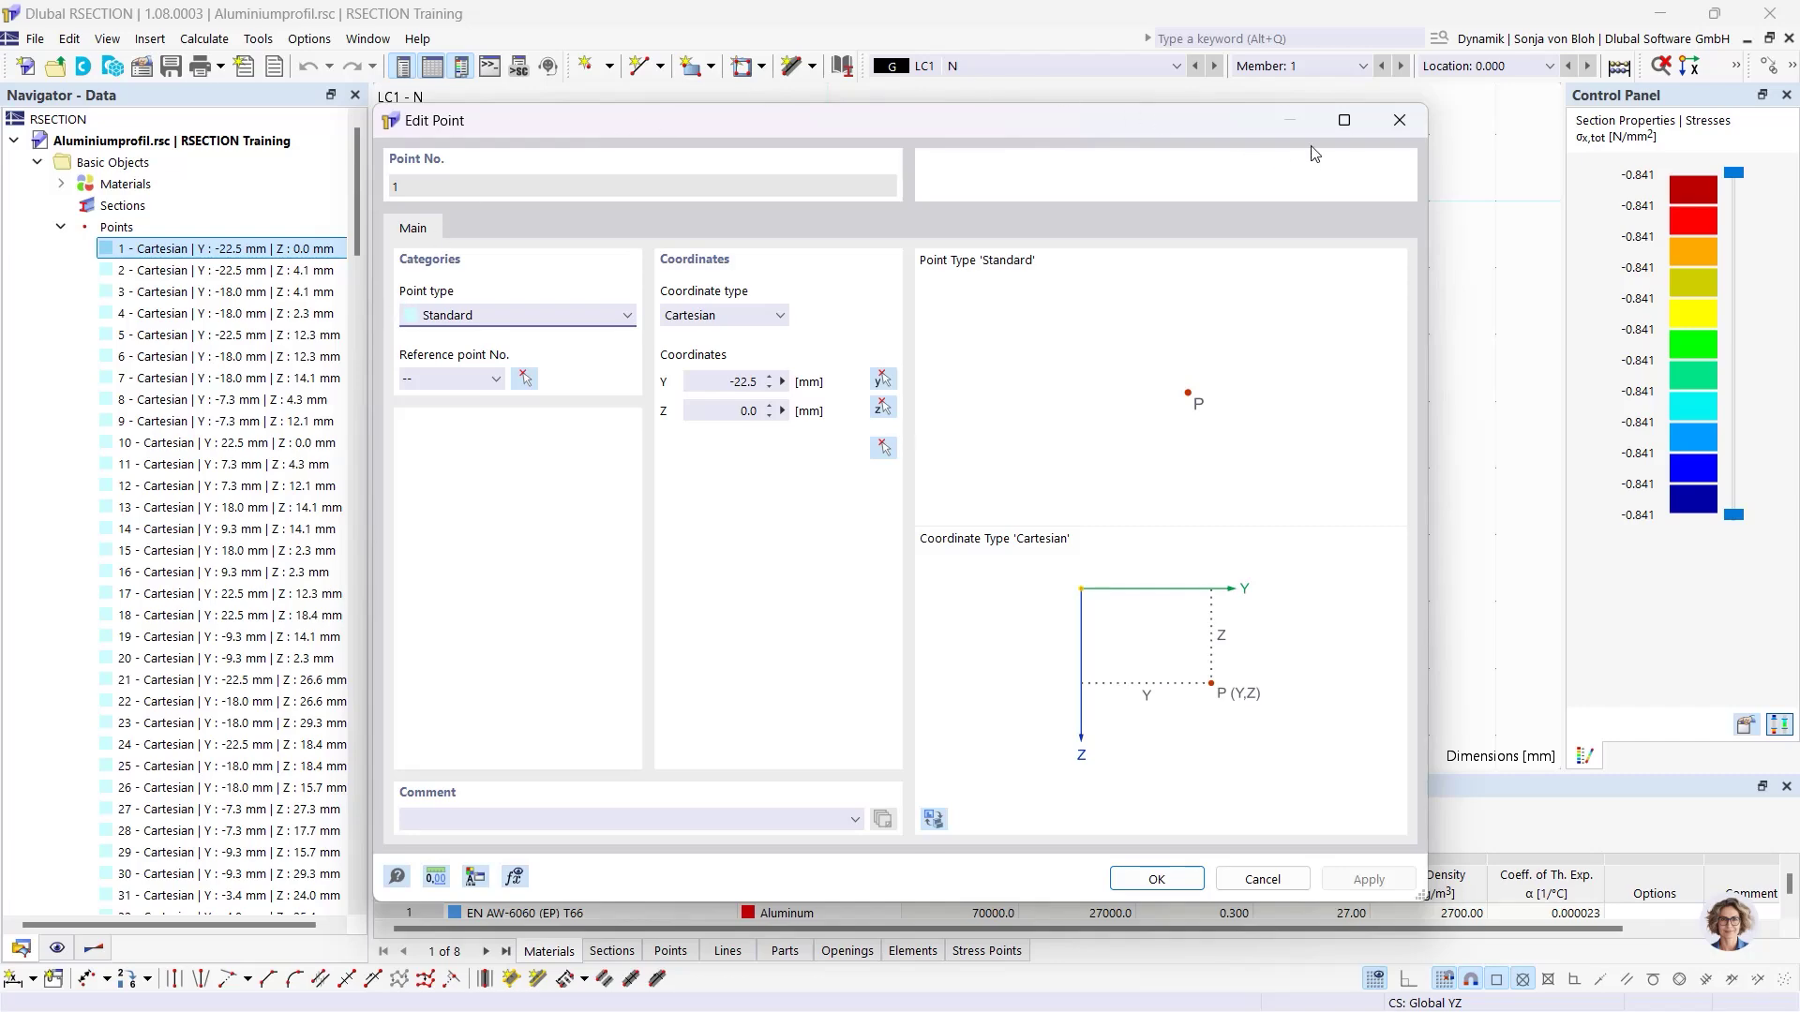
{"action": "left_click", "coordinate": [1399, 120]}
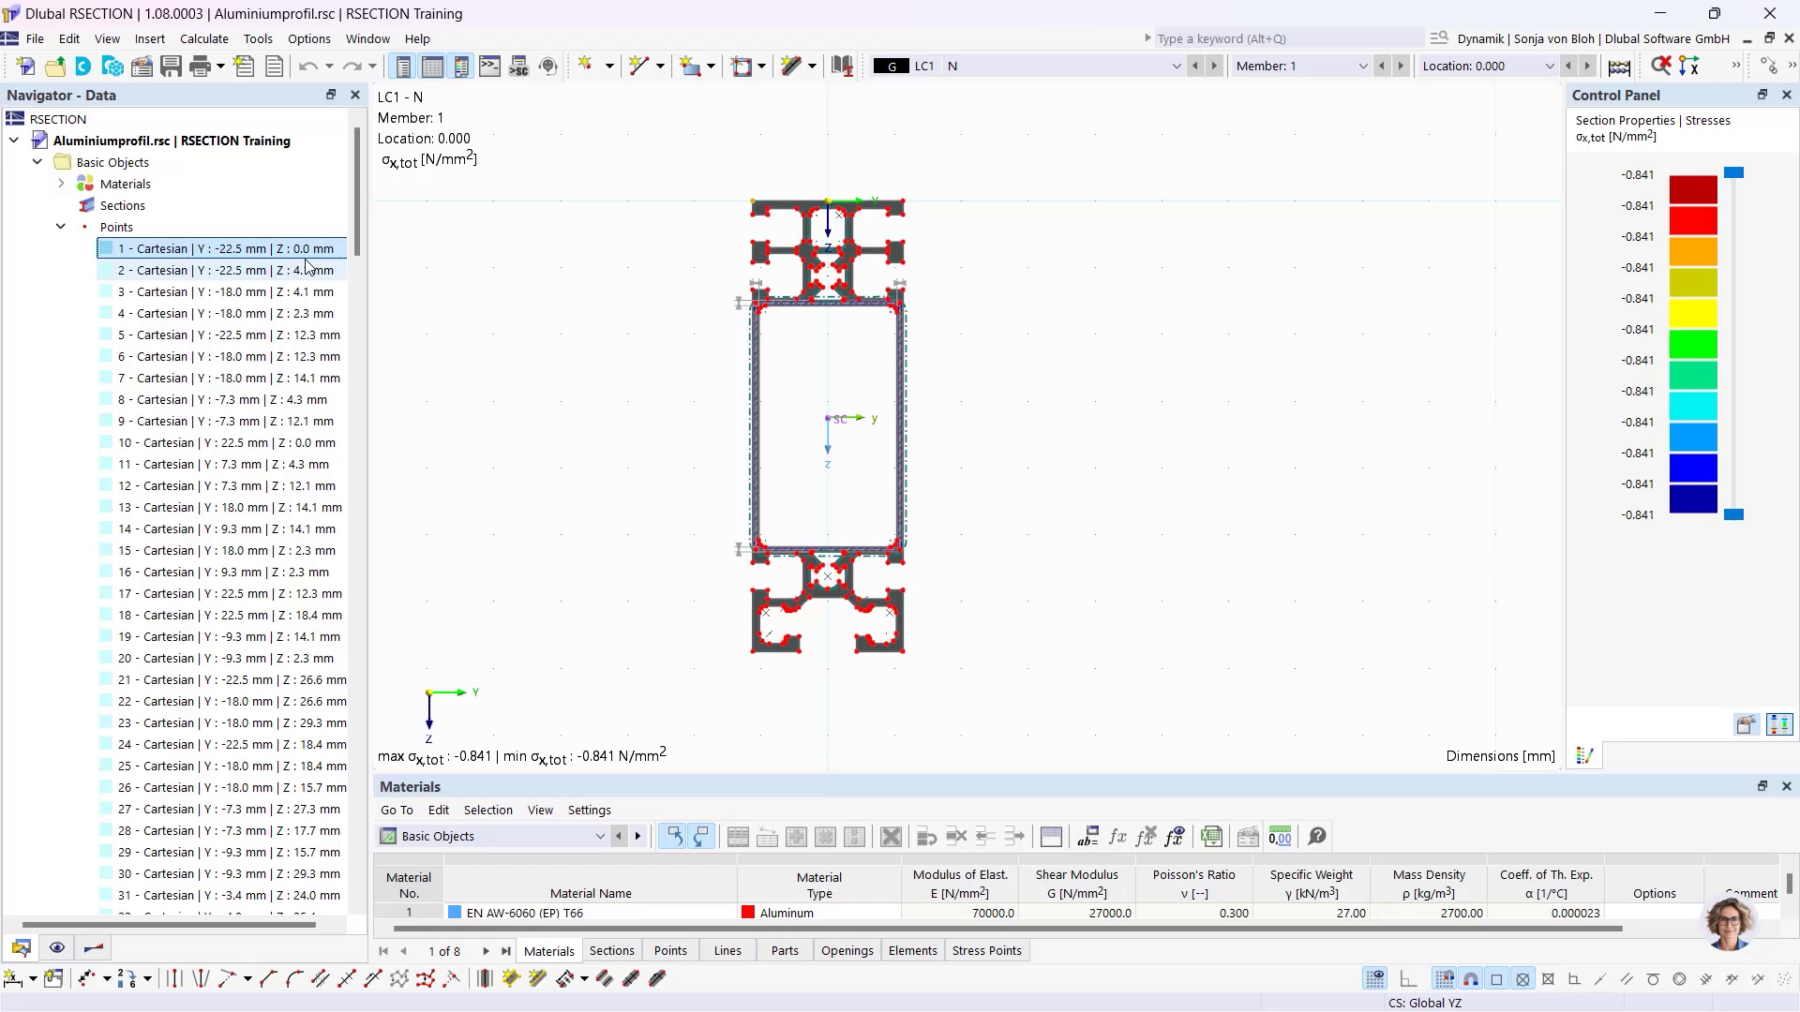
Examine the definition options for a new standard point without creating one.
{"action": "right_click", "coordinate": [123, 234]}
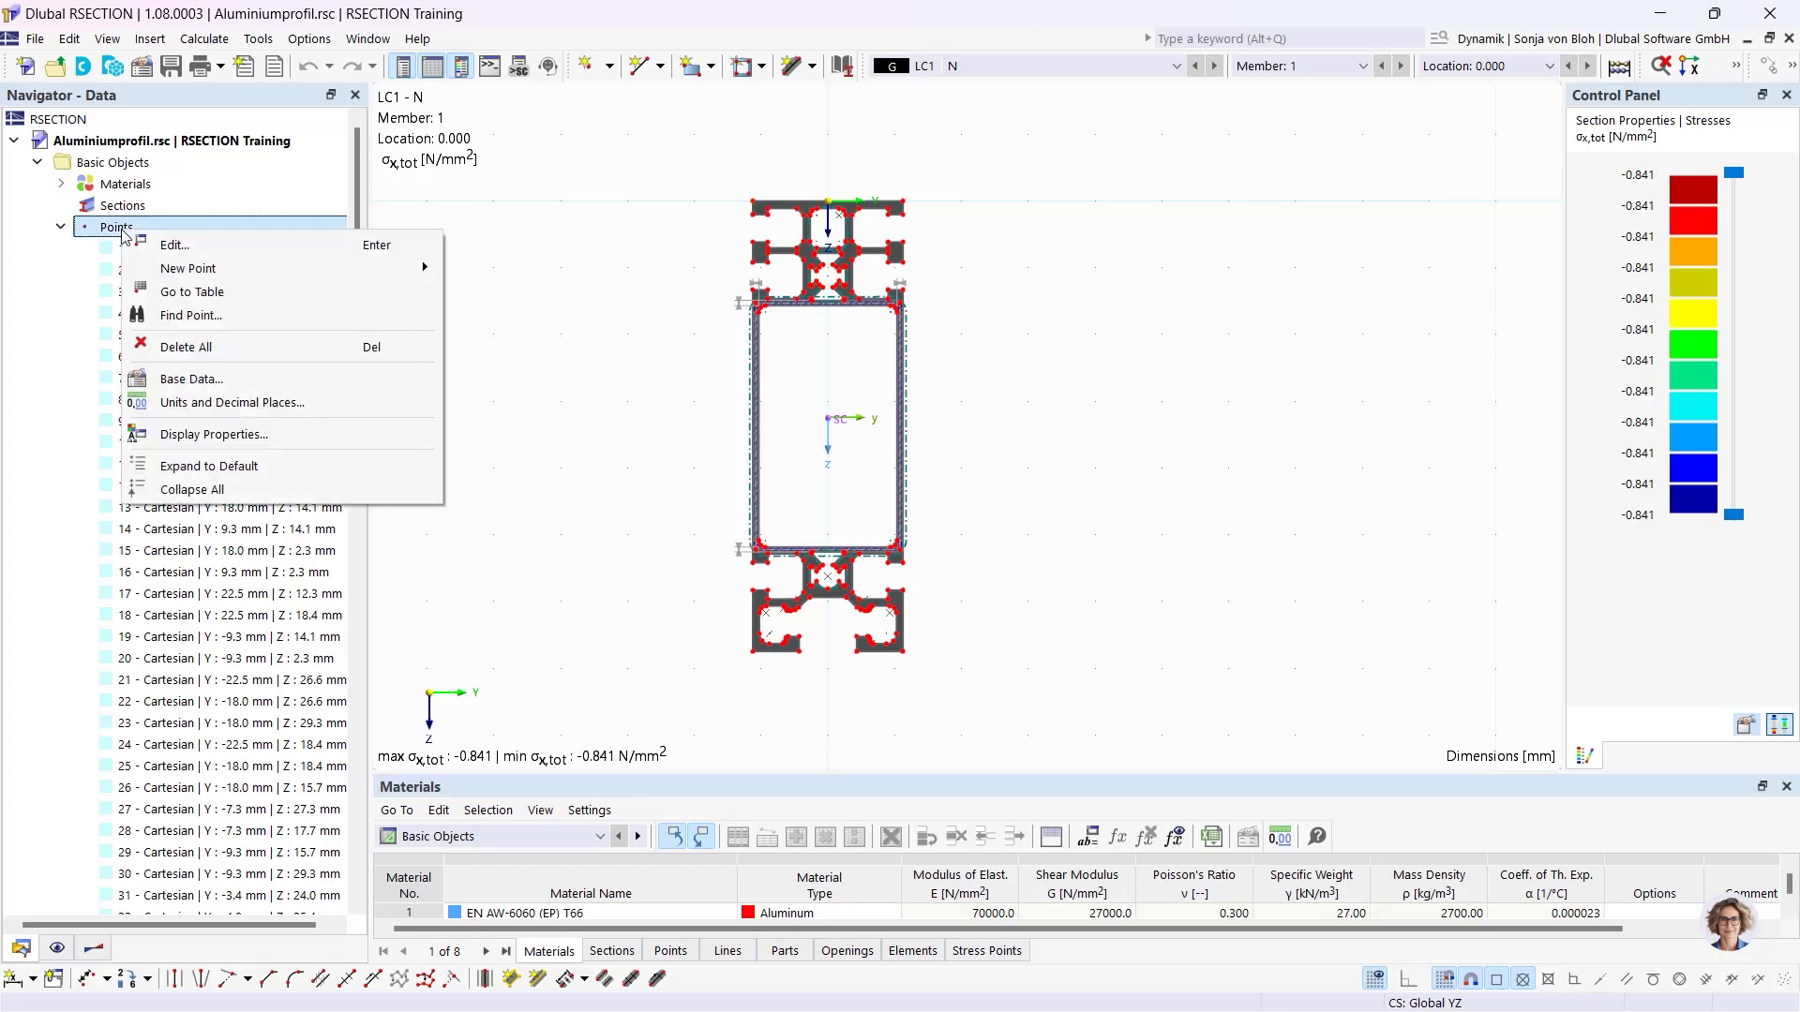
{"action": "mouse_move", "coordinate": [215, 277]}
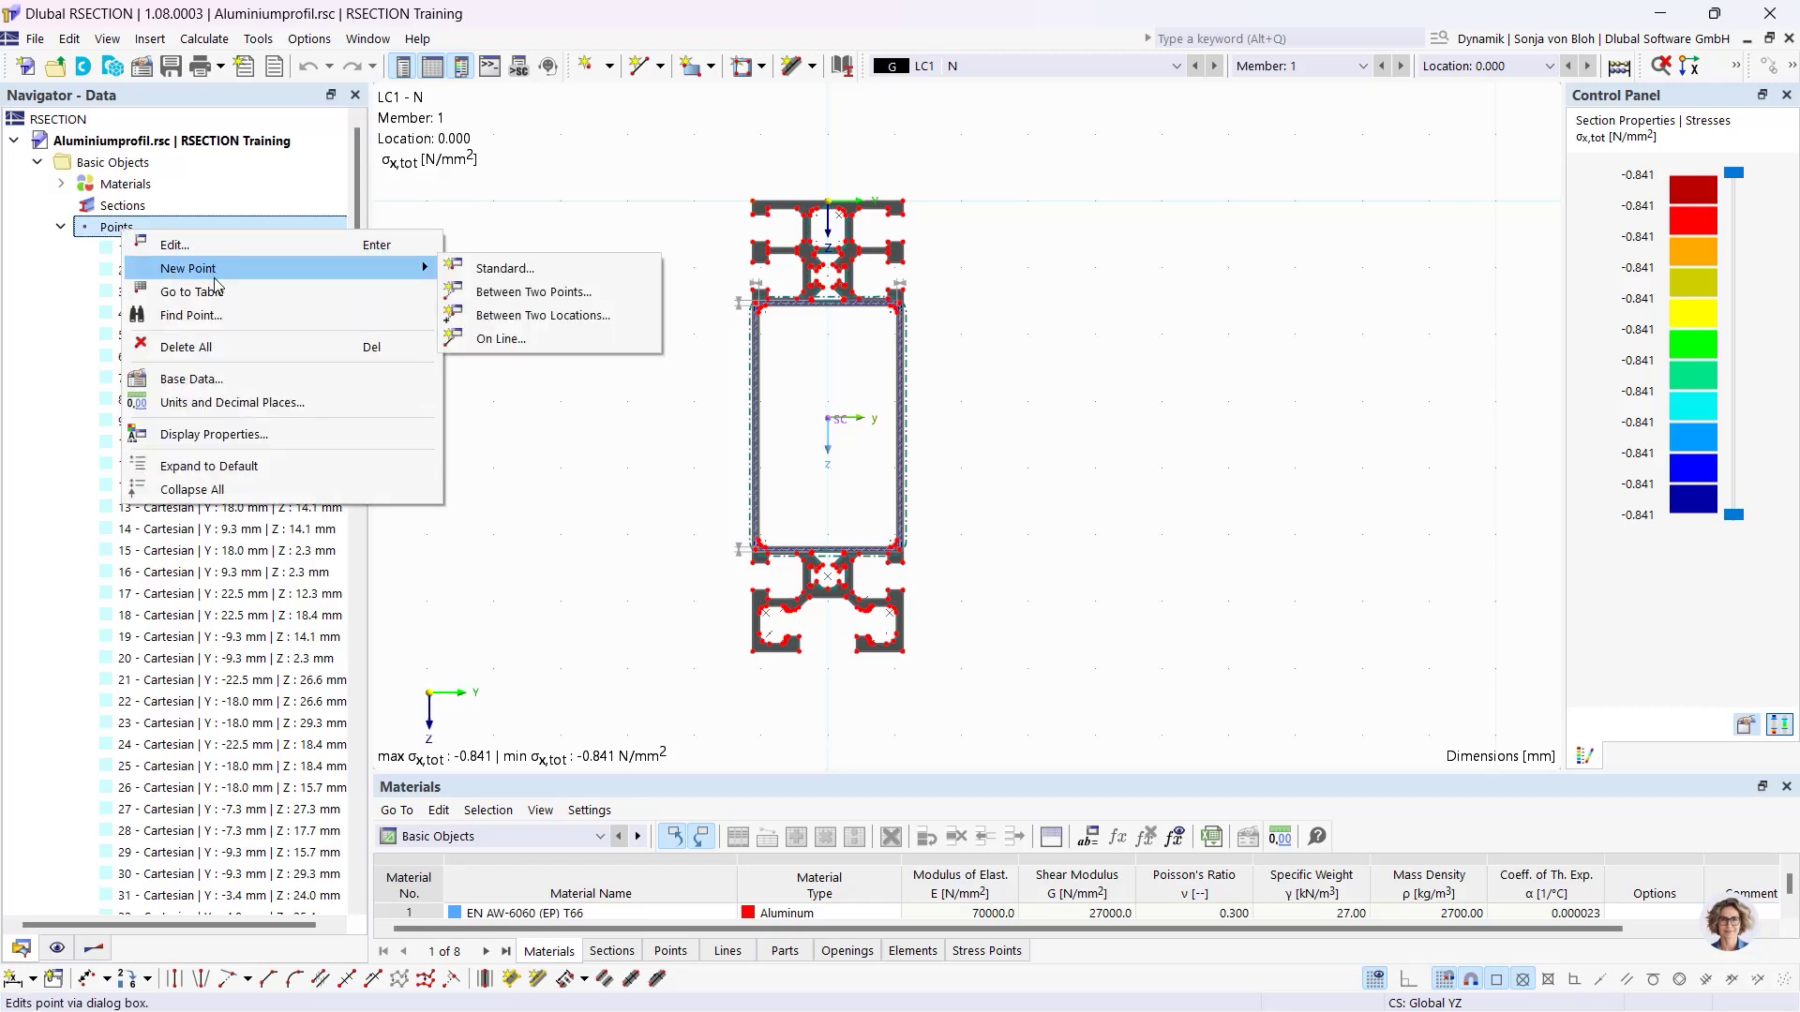
{"action": "left_click", "coordinate": [485, 271]}
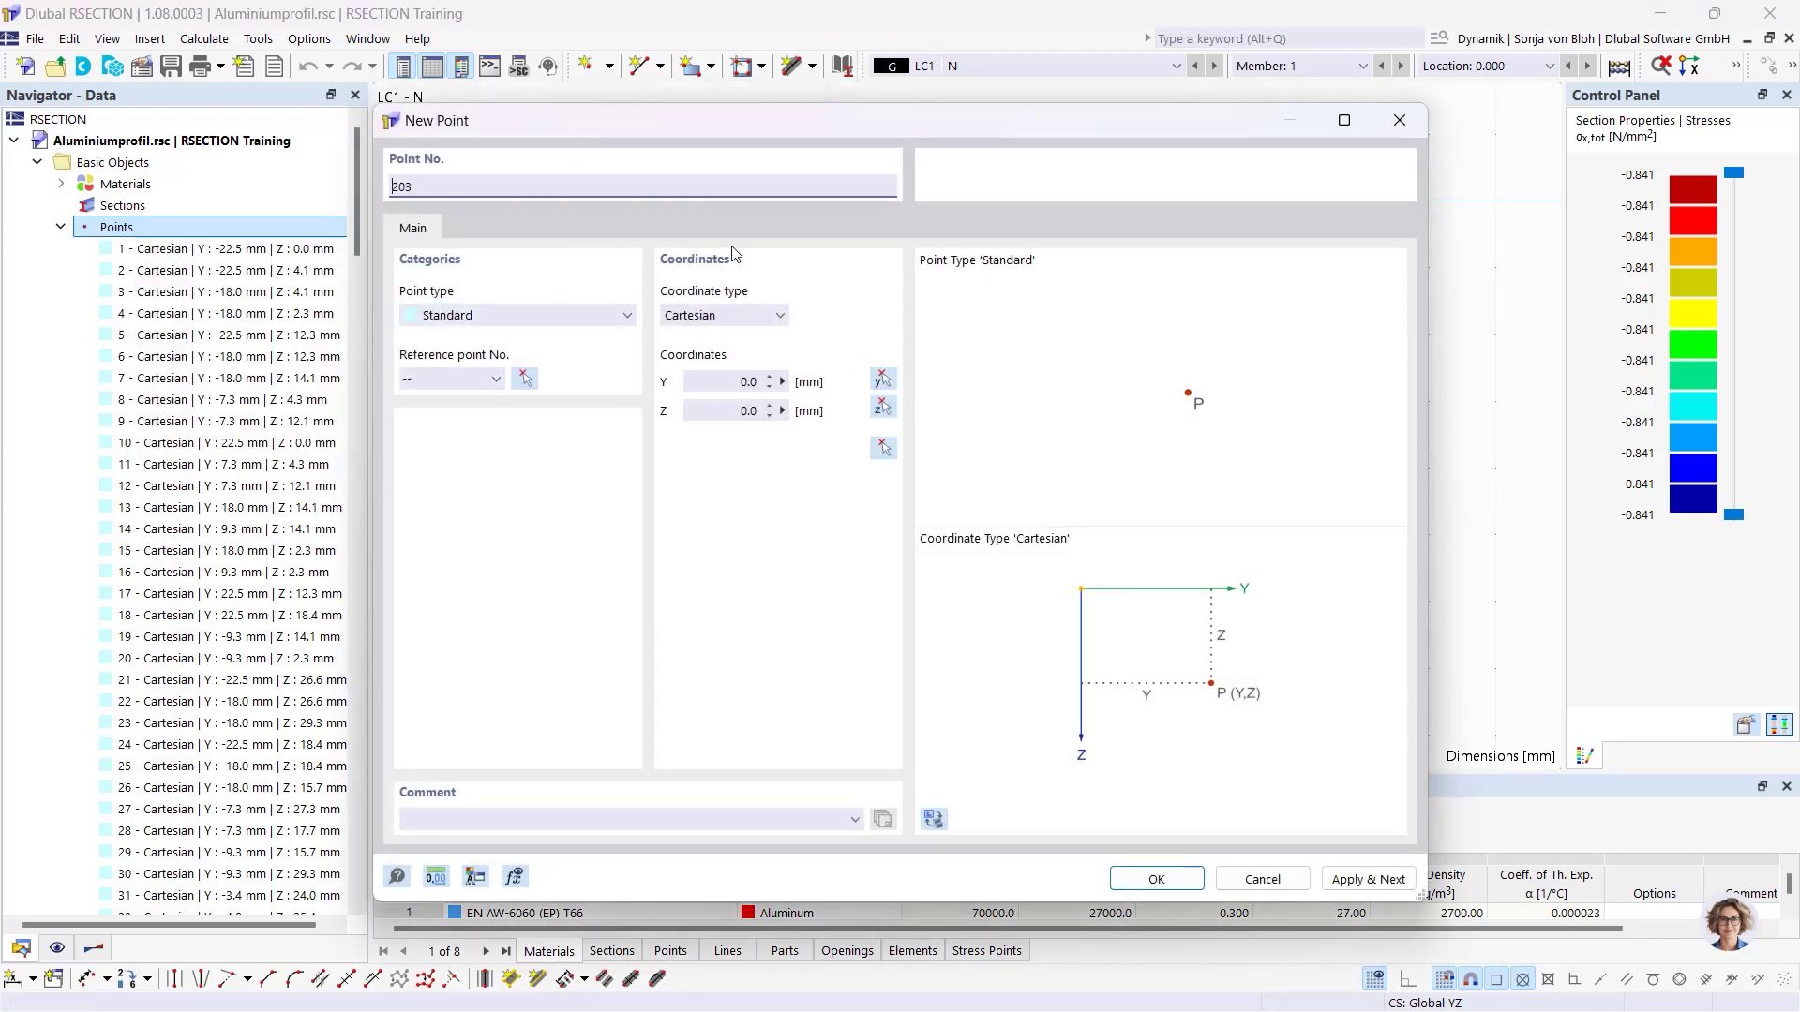
{"action": "left_click", "coordinate": [1401, 125]}
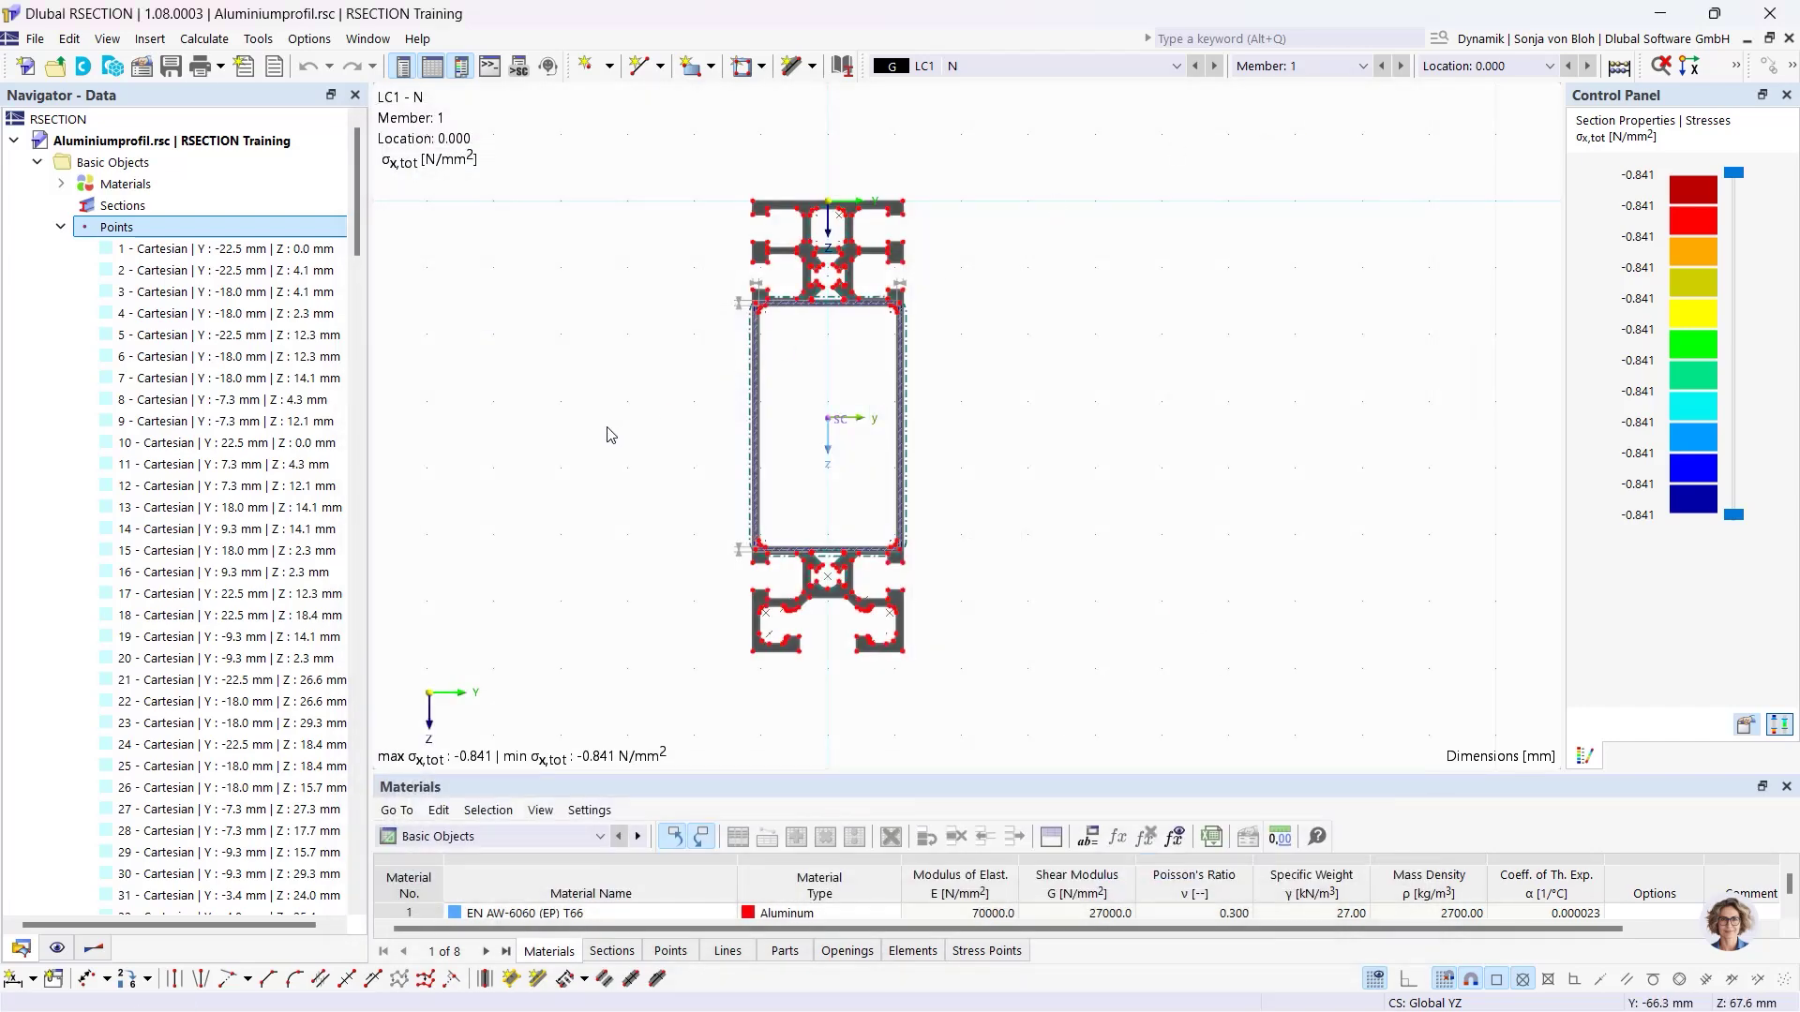
Hide the section's points in the graphic and restore their display.
{"action": "left_click", "coordinate": [57, 948]}
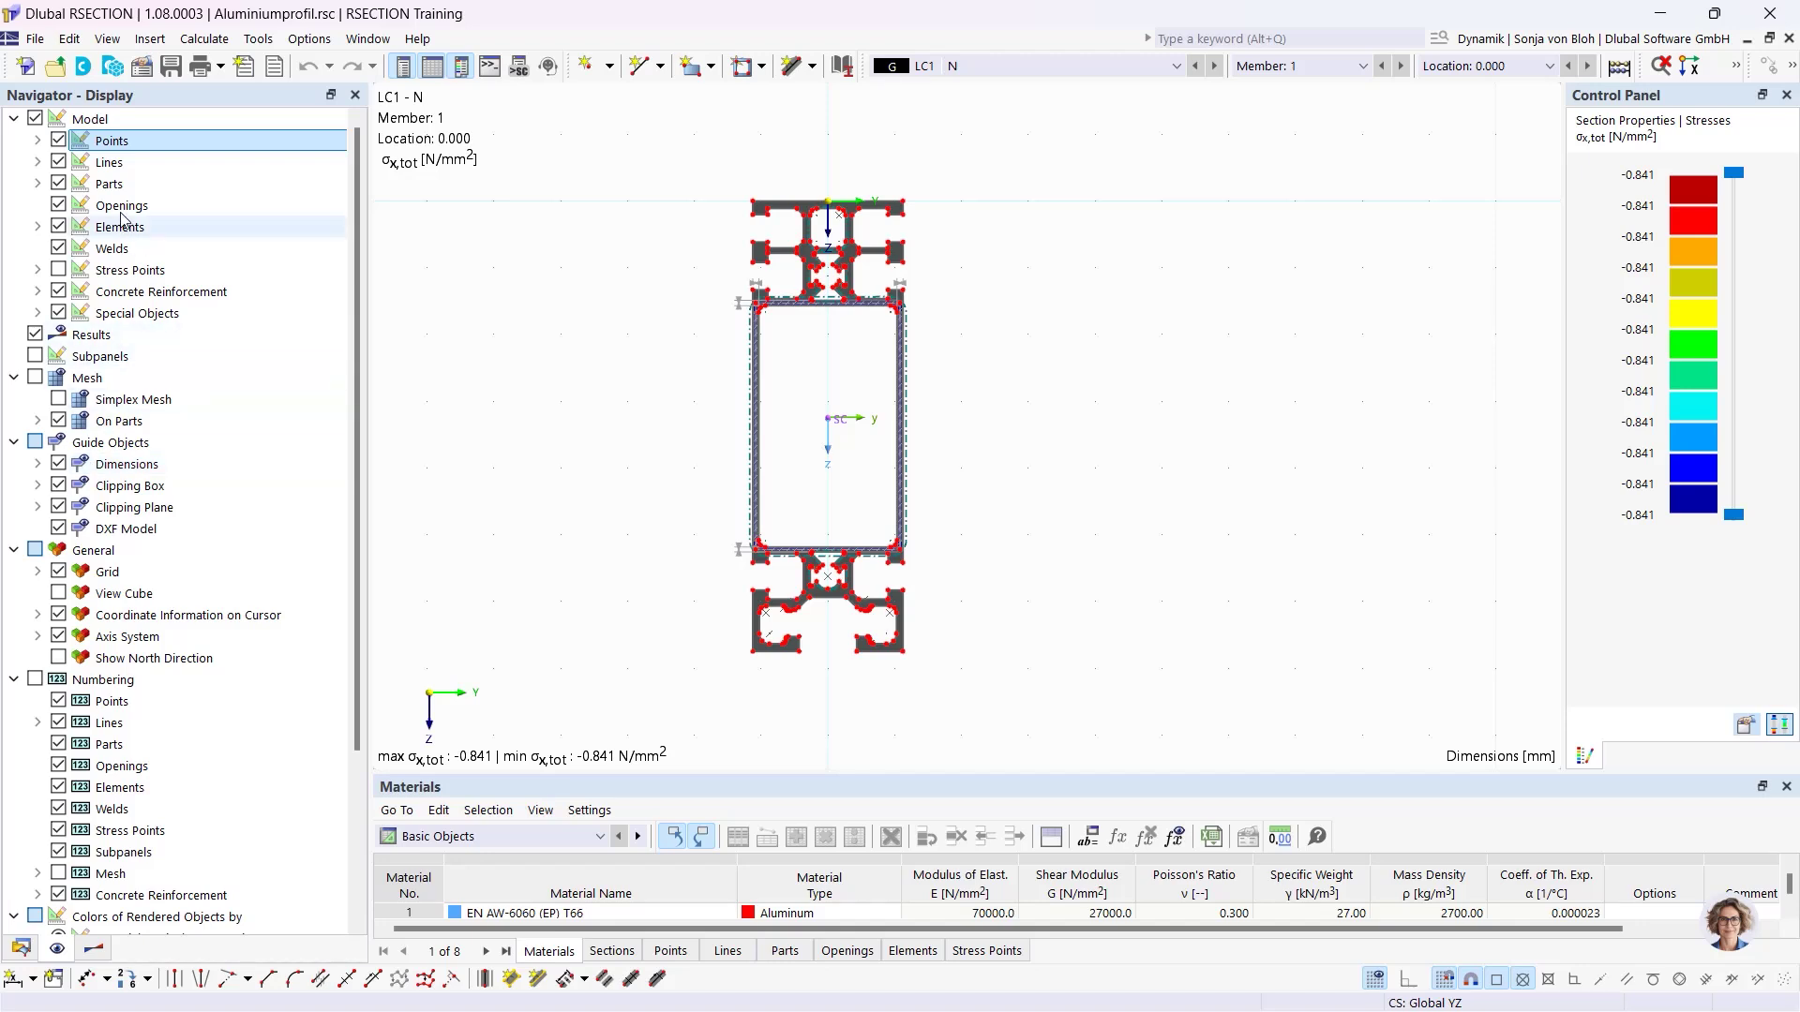
{"action": "left_click", "coordinate": [58, 142]}
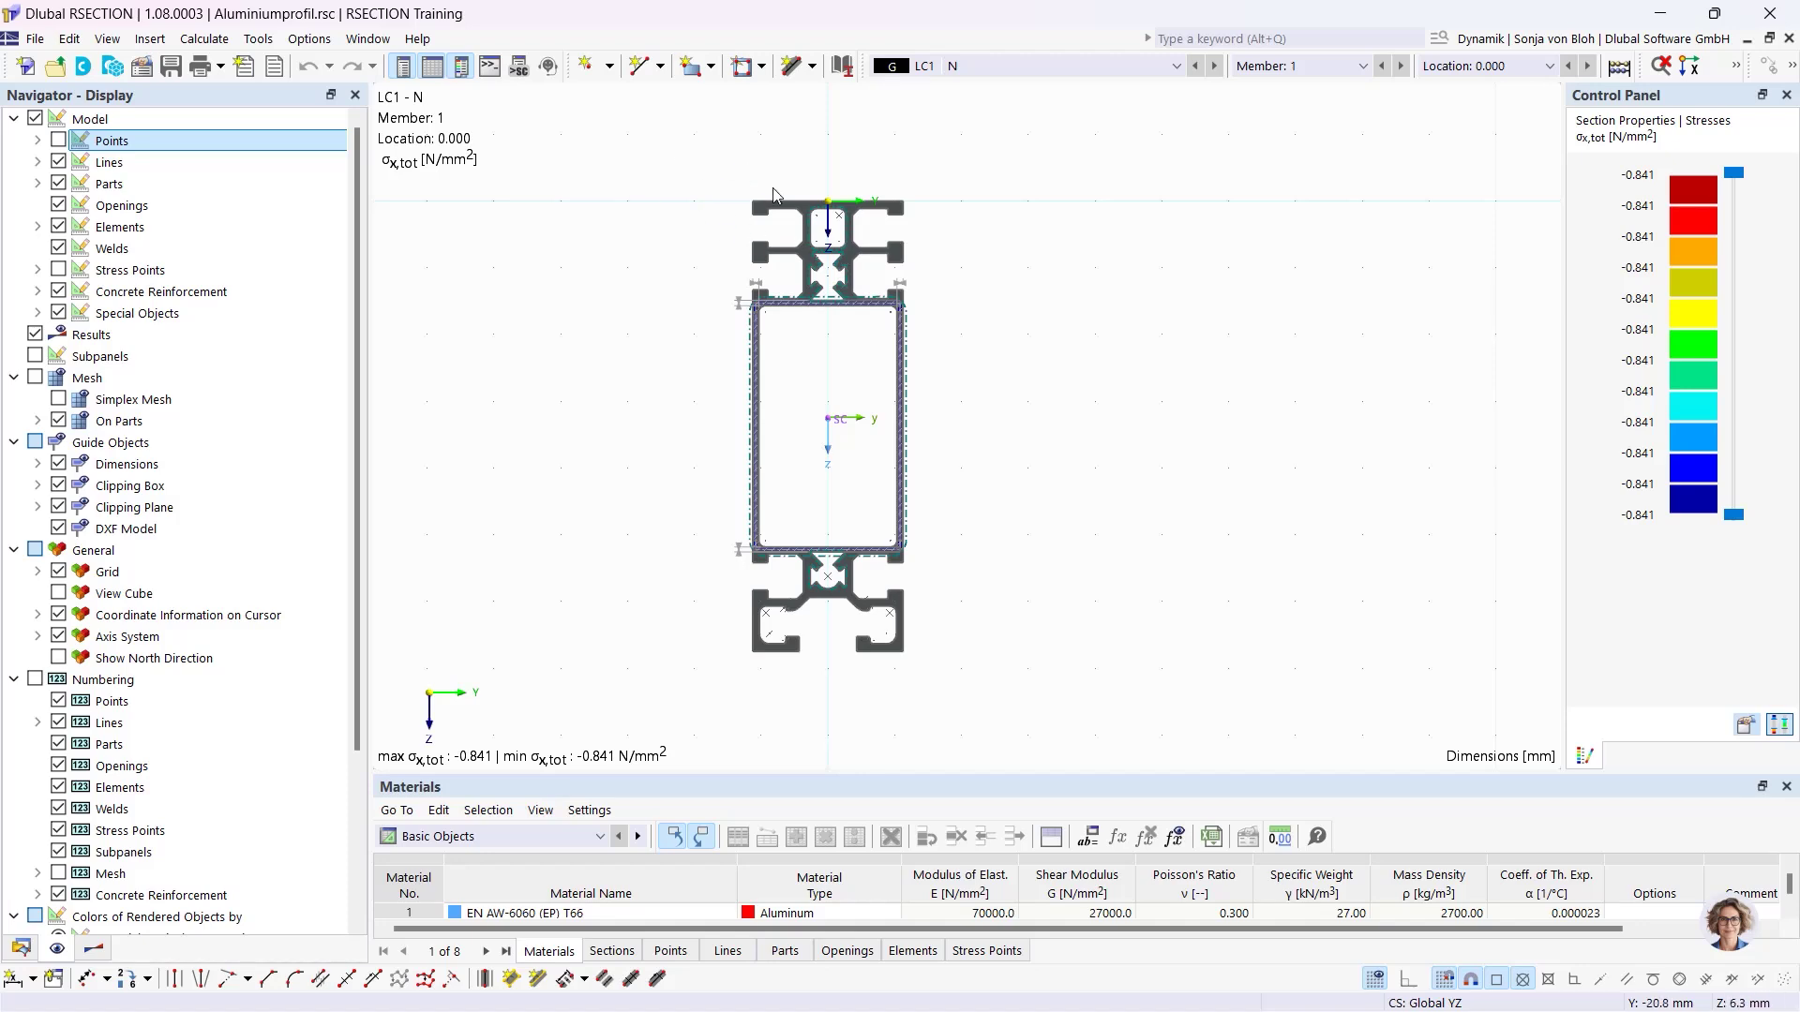
{"action": "left_click", "coordinate": [59, 142]}
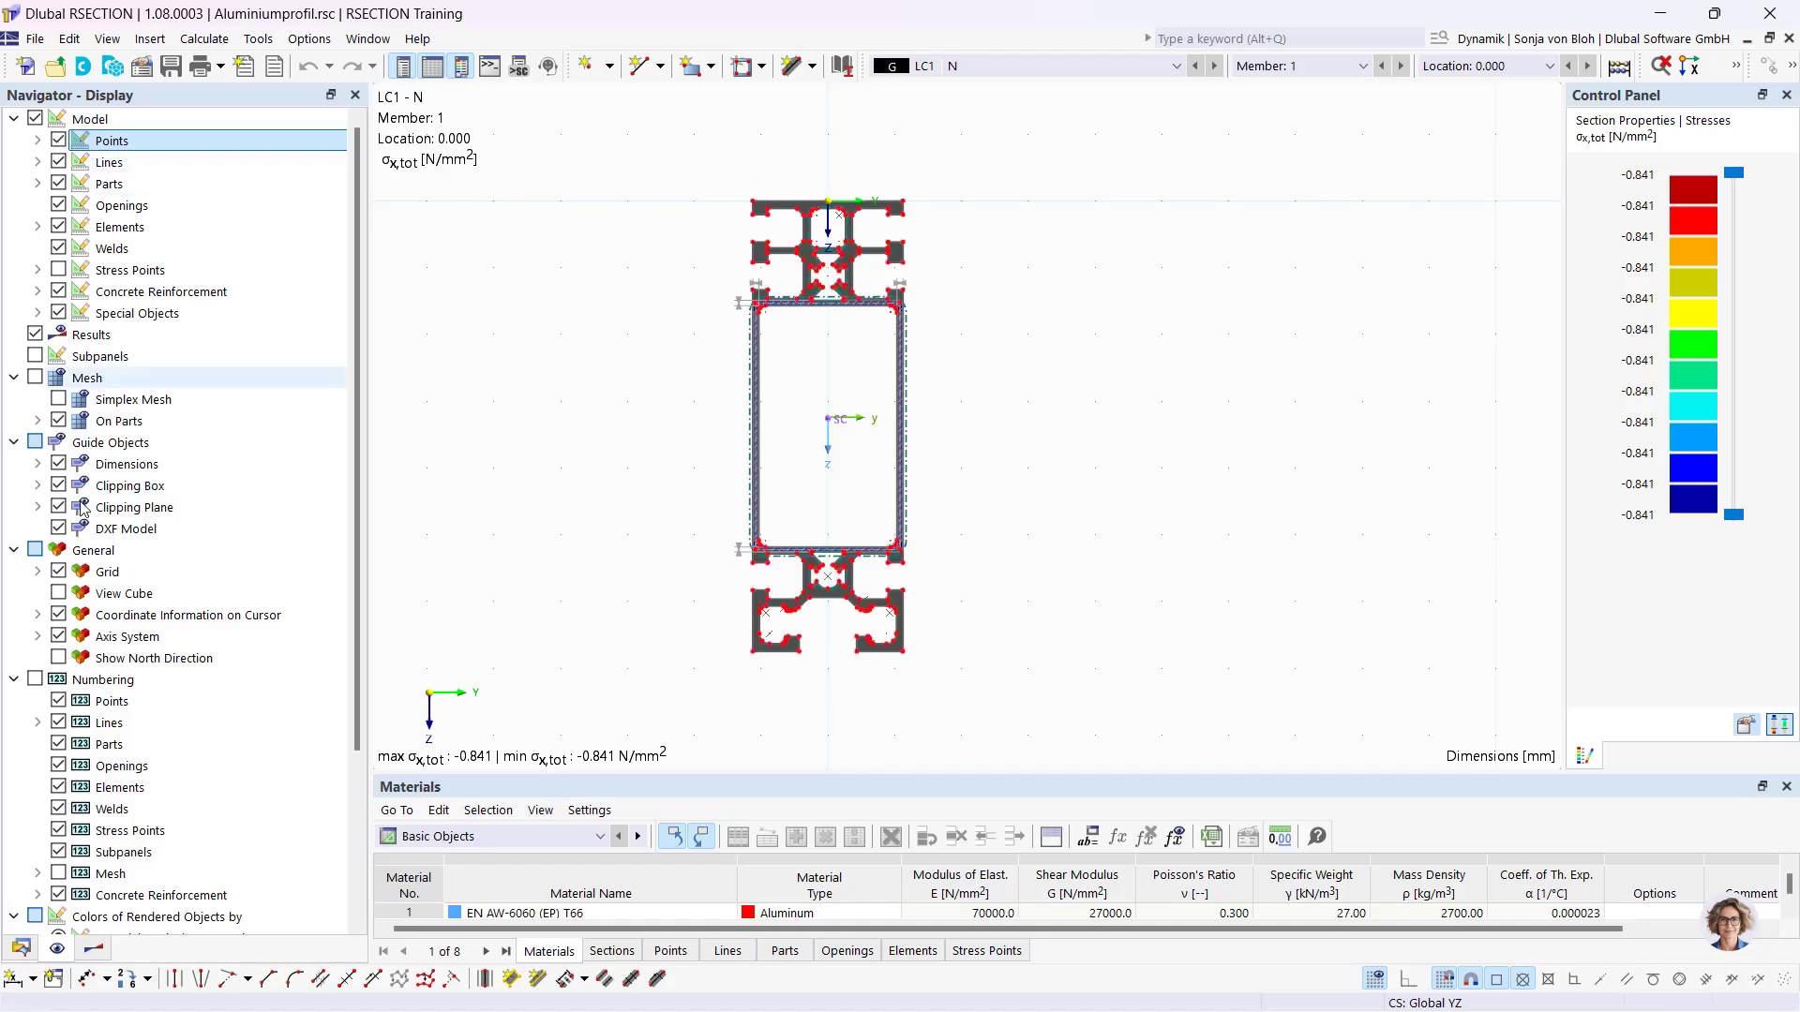
Display the section's y ordinates in the results, and return to the σx,tot stresses.
{"action": "left_click", "coordinate": [94, 948]}
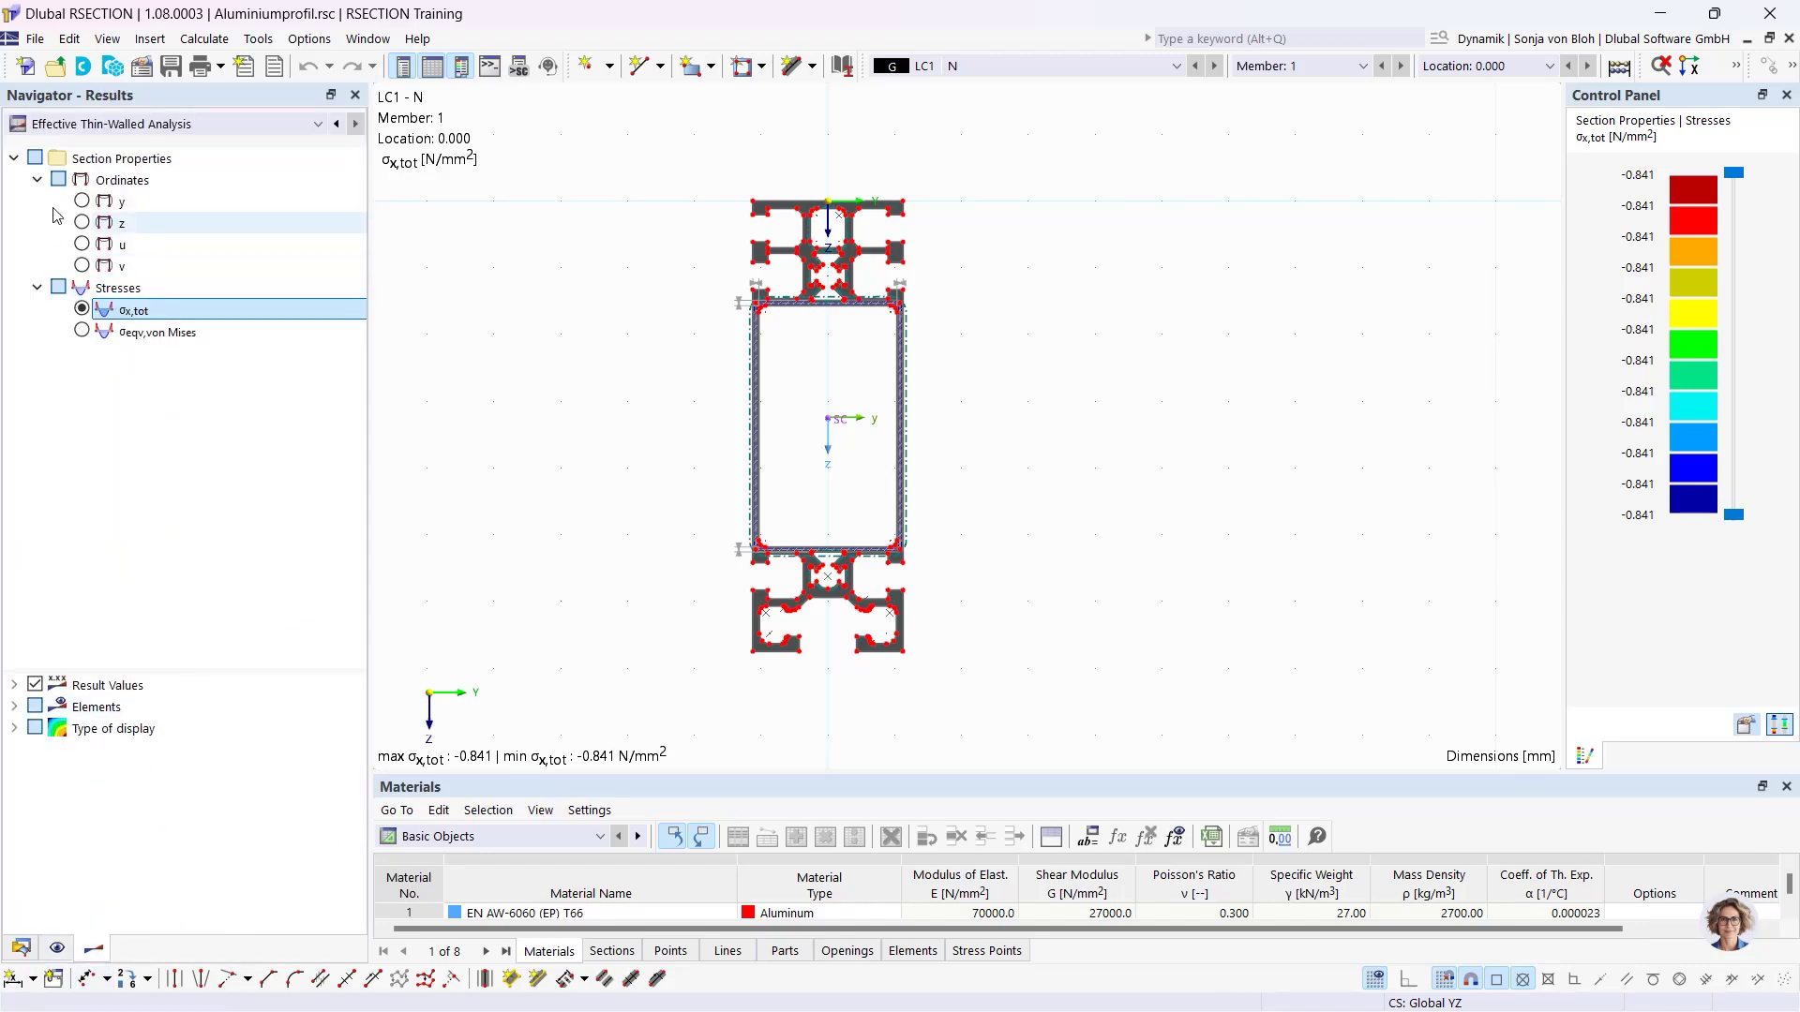
{"action": "left_click", "coordinate": [82, 200]}
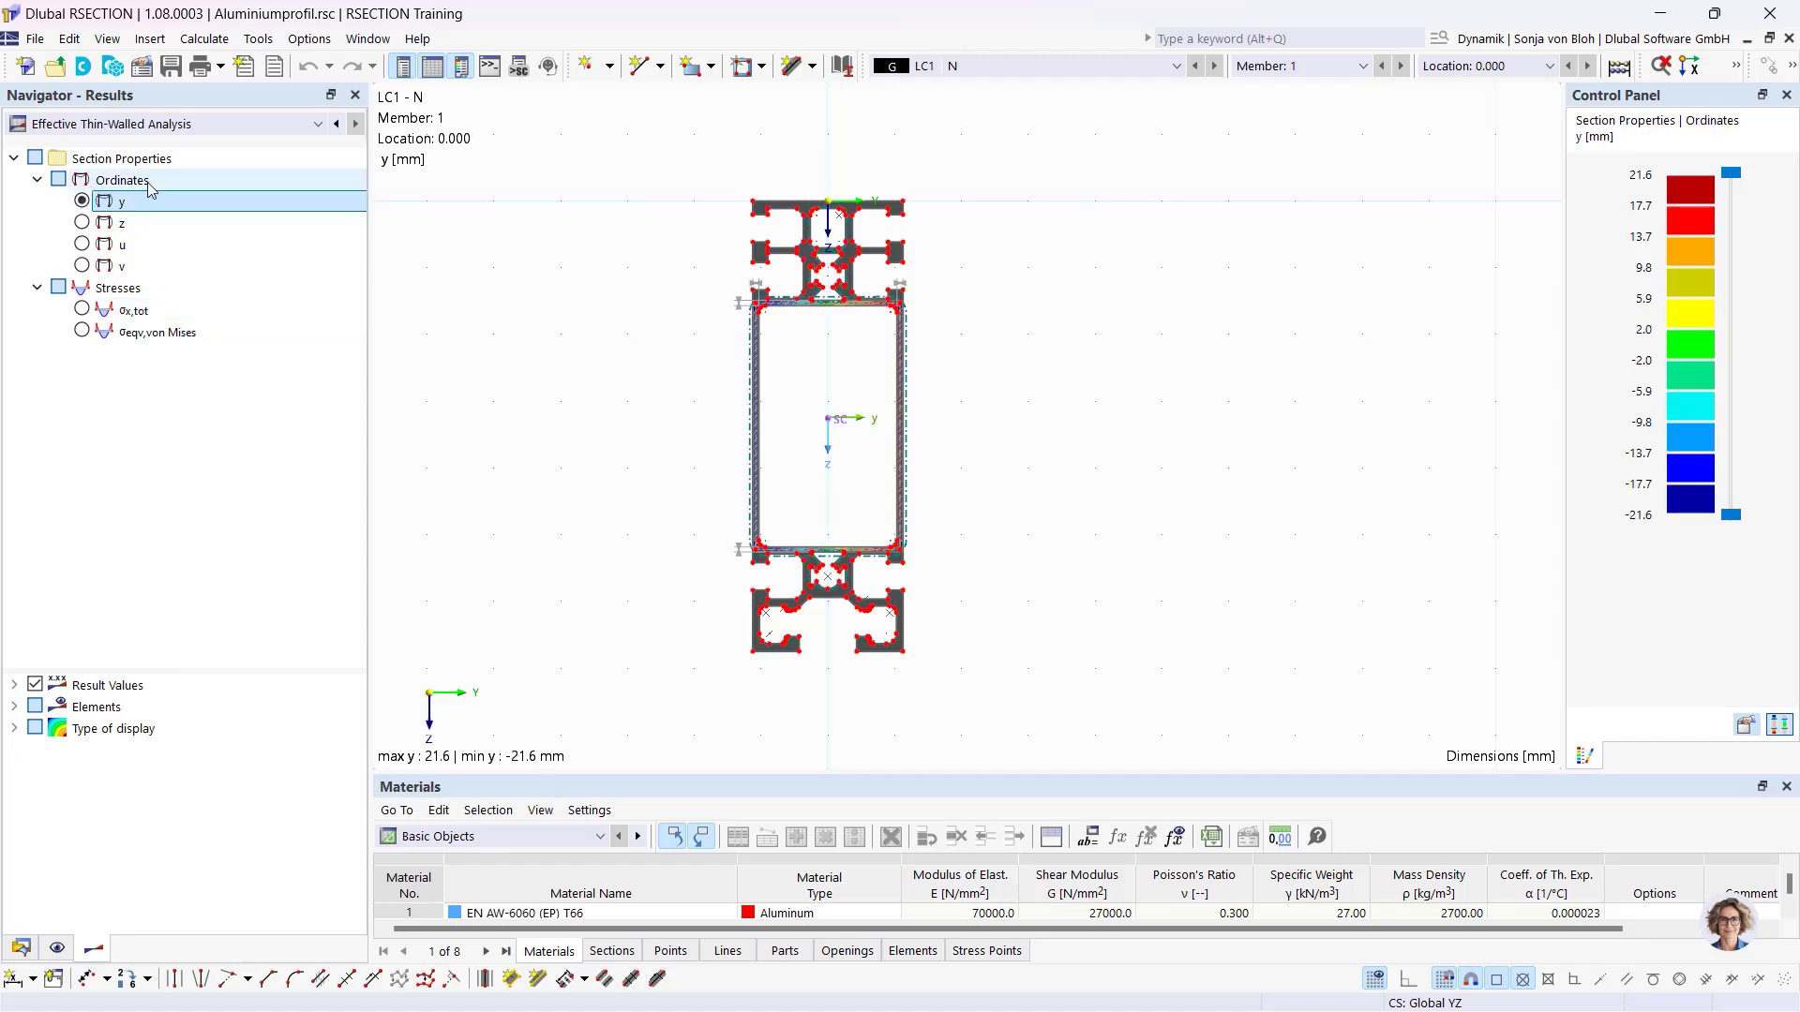
{"action": "left_click", "coordinate": [83, 319]}
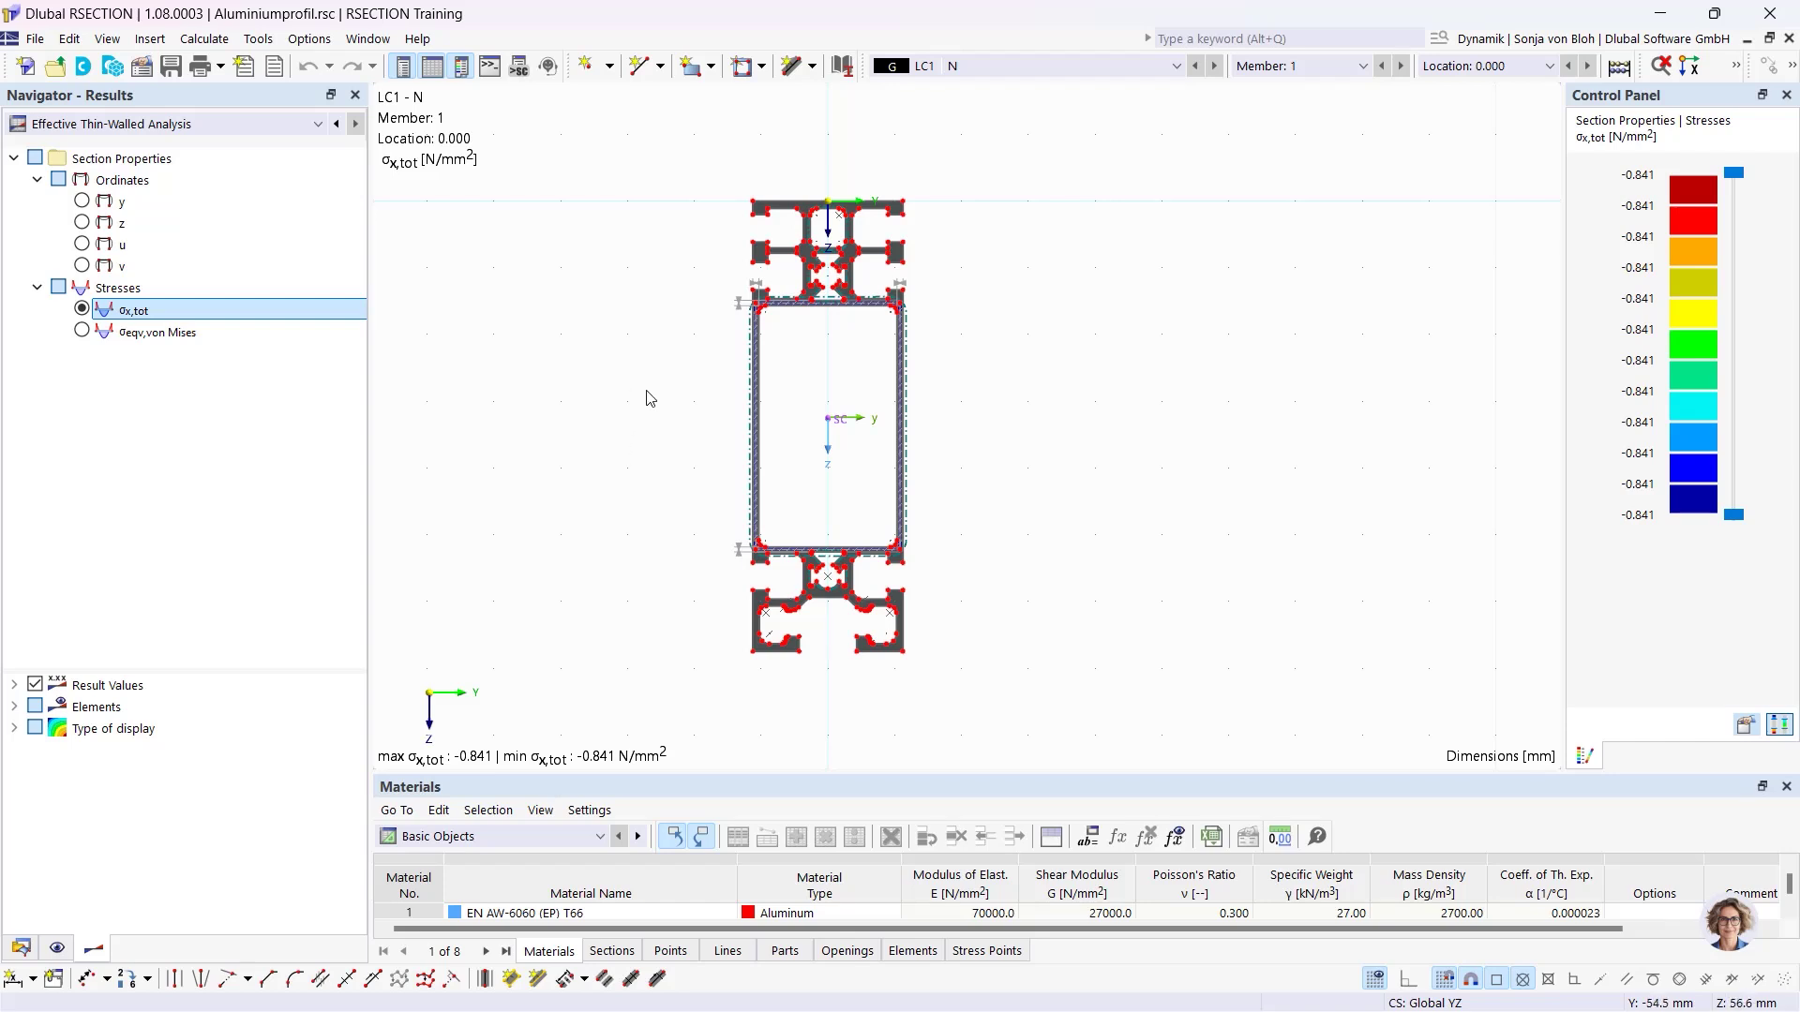
Examine the context commands available for part 1 of the aluminium section, and dismiss them.
{"action": "middle_click_drag", "start_coordinate": [671, 398], "coordinate": [730, 396]}
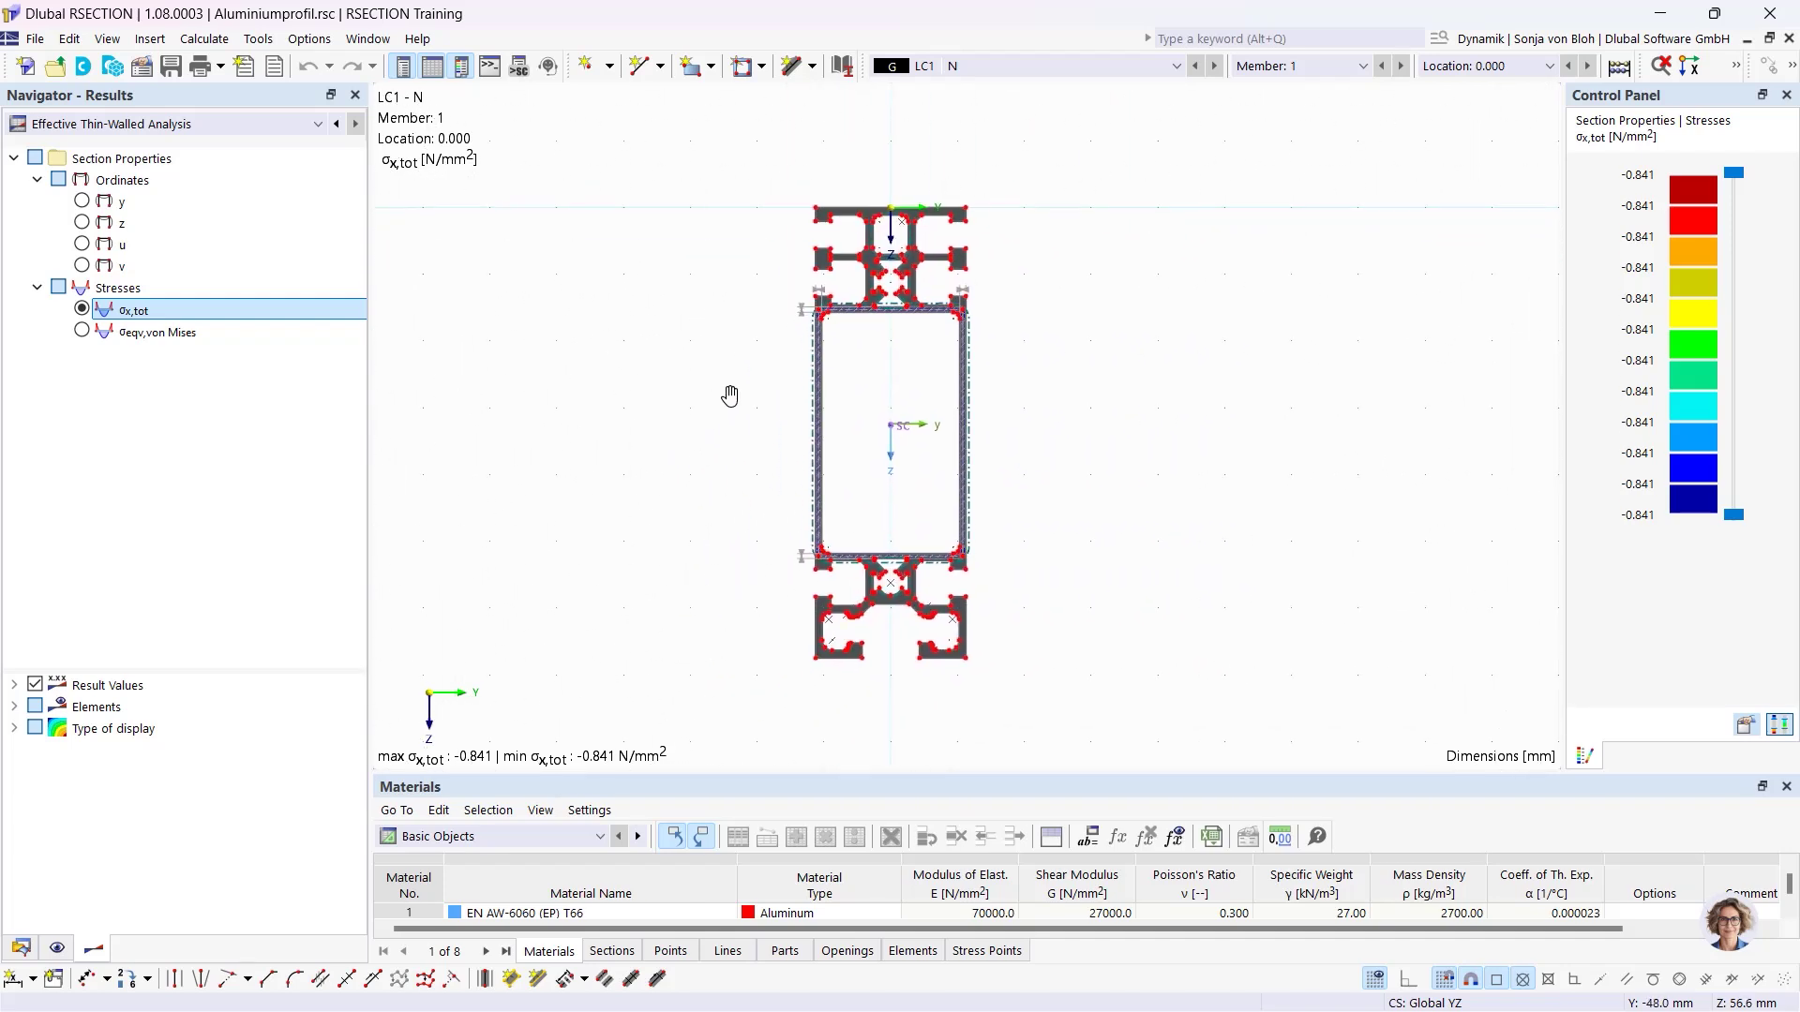
{"action": "scroll", "coordinate": [736, 390], "scroll_direction": "up", "scroll_amount": 2}
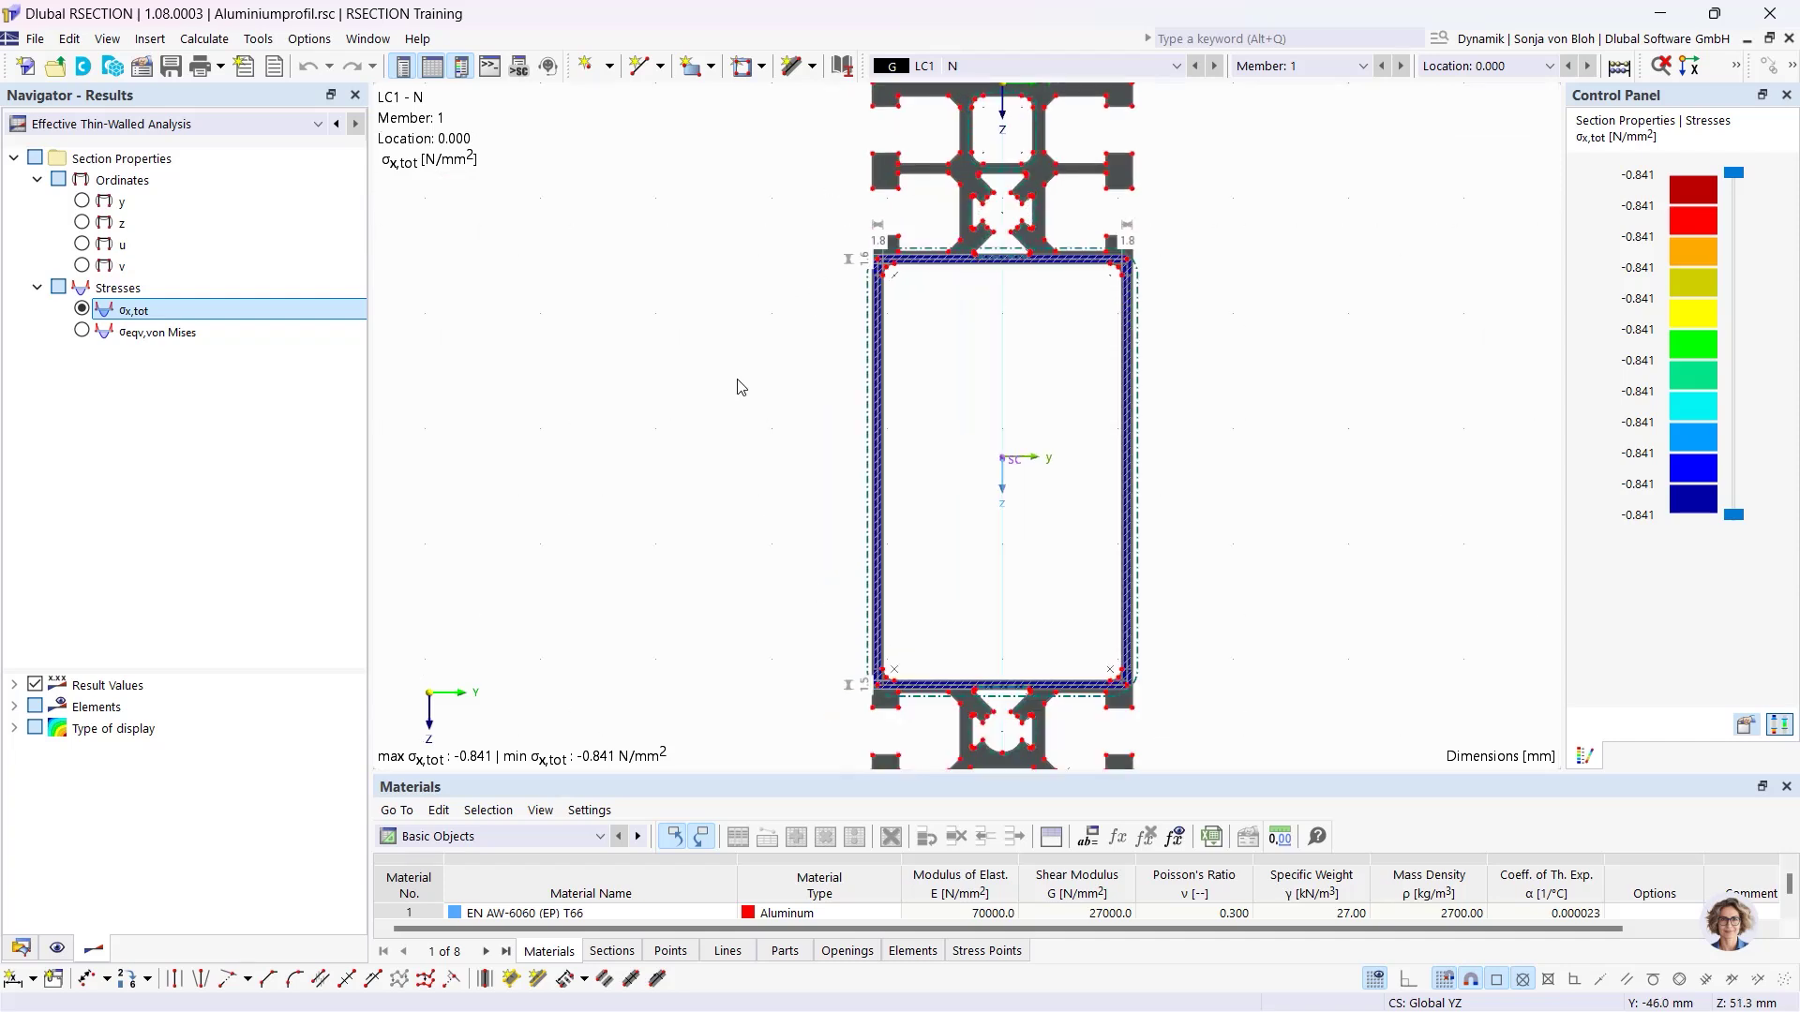
{"action": "scroll", "coordinate": [741, 387], "scroll_direction": "down", "scroll_amount": 1}
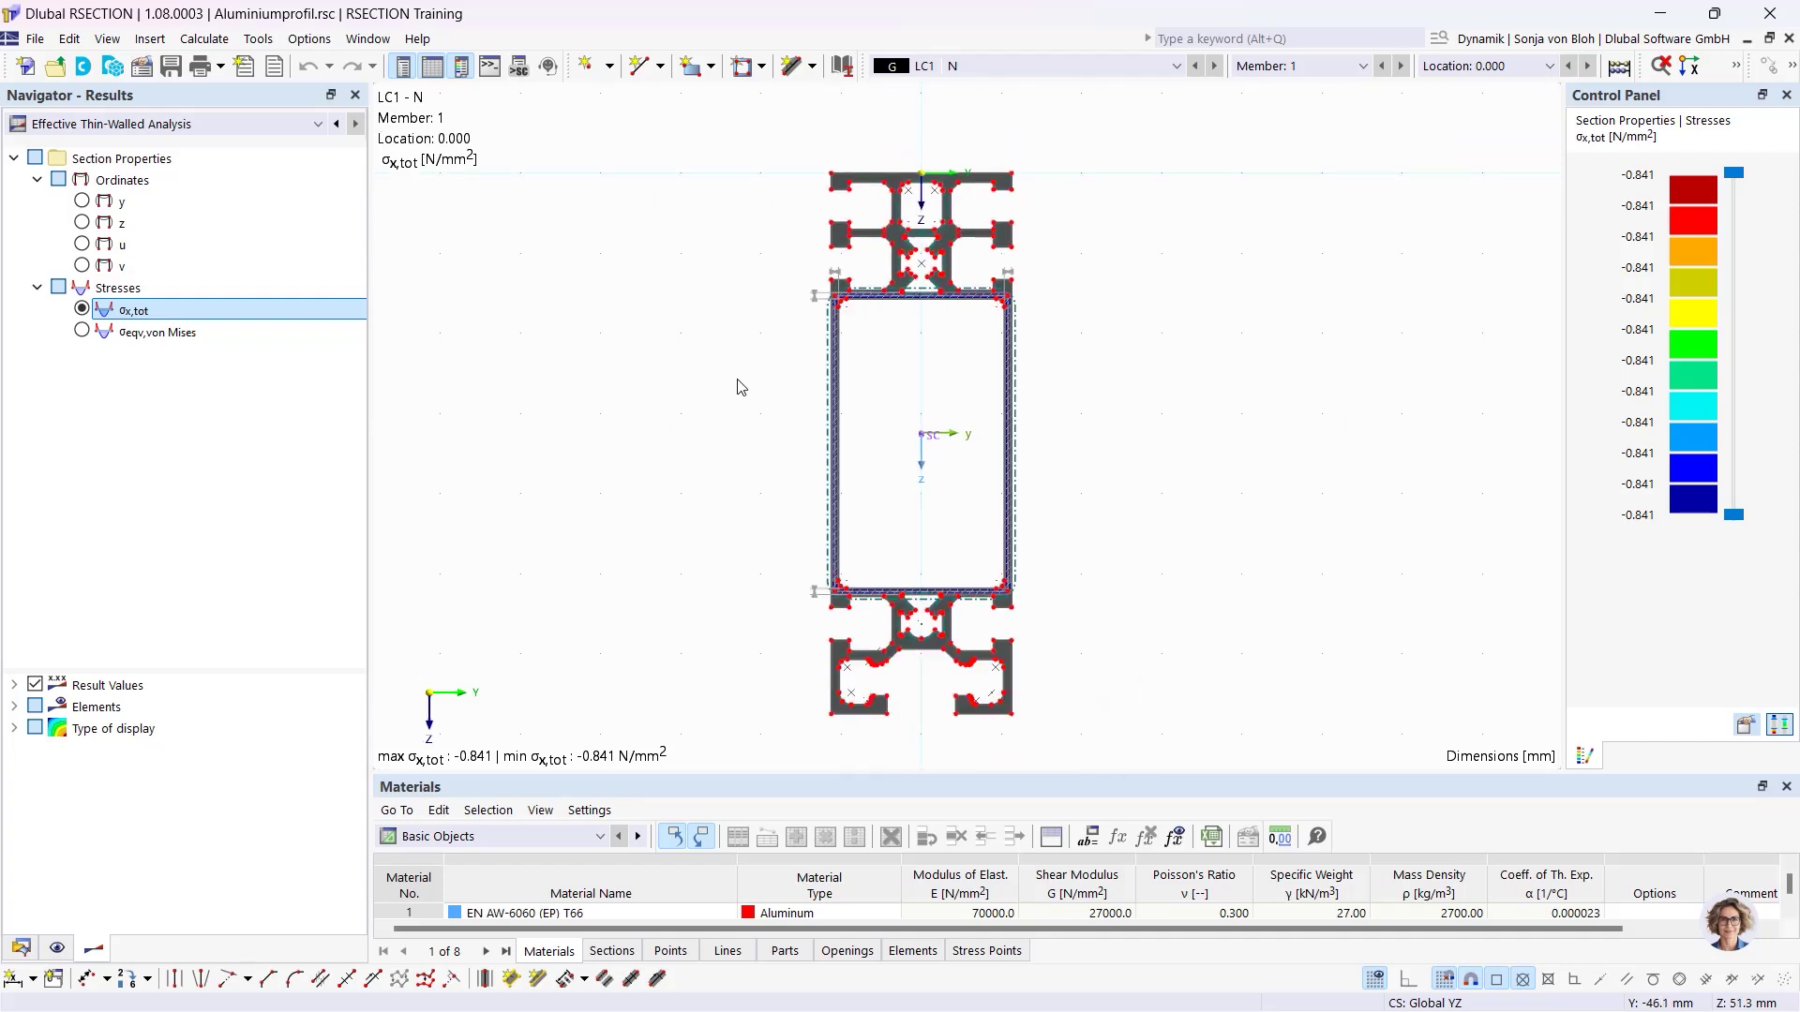
{"action": "right_click", "coordinate": [898, 240]}
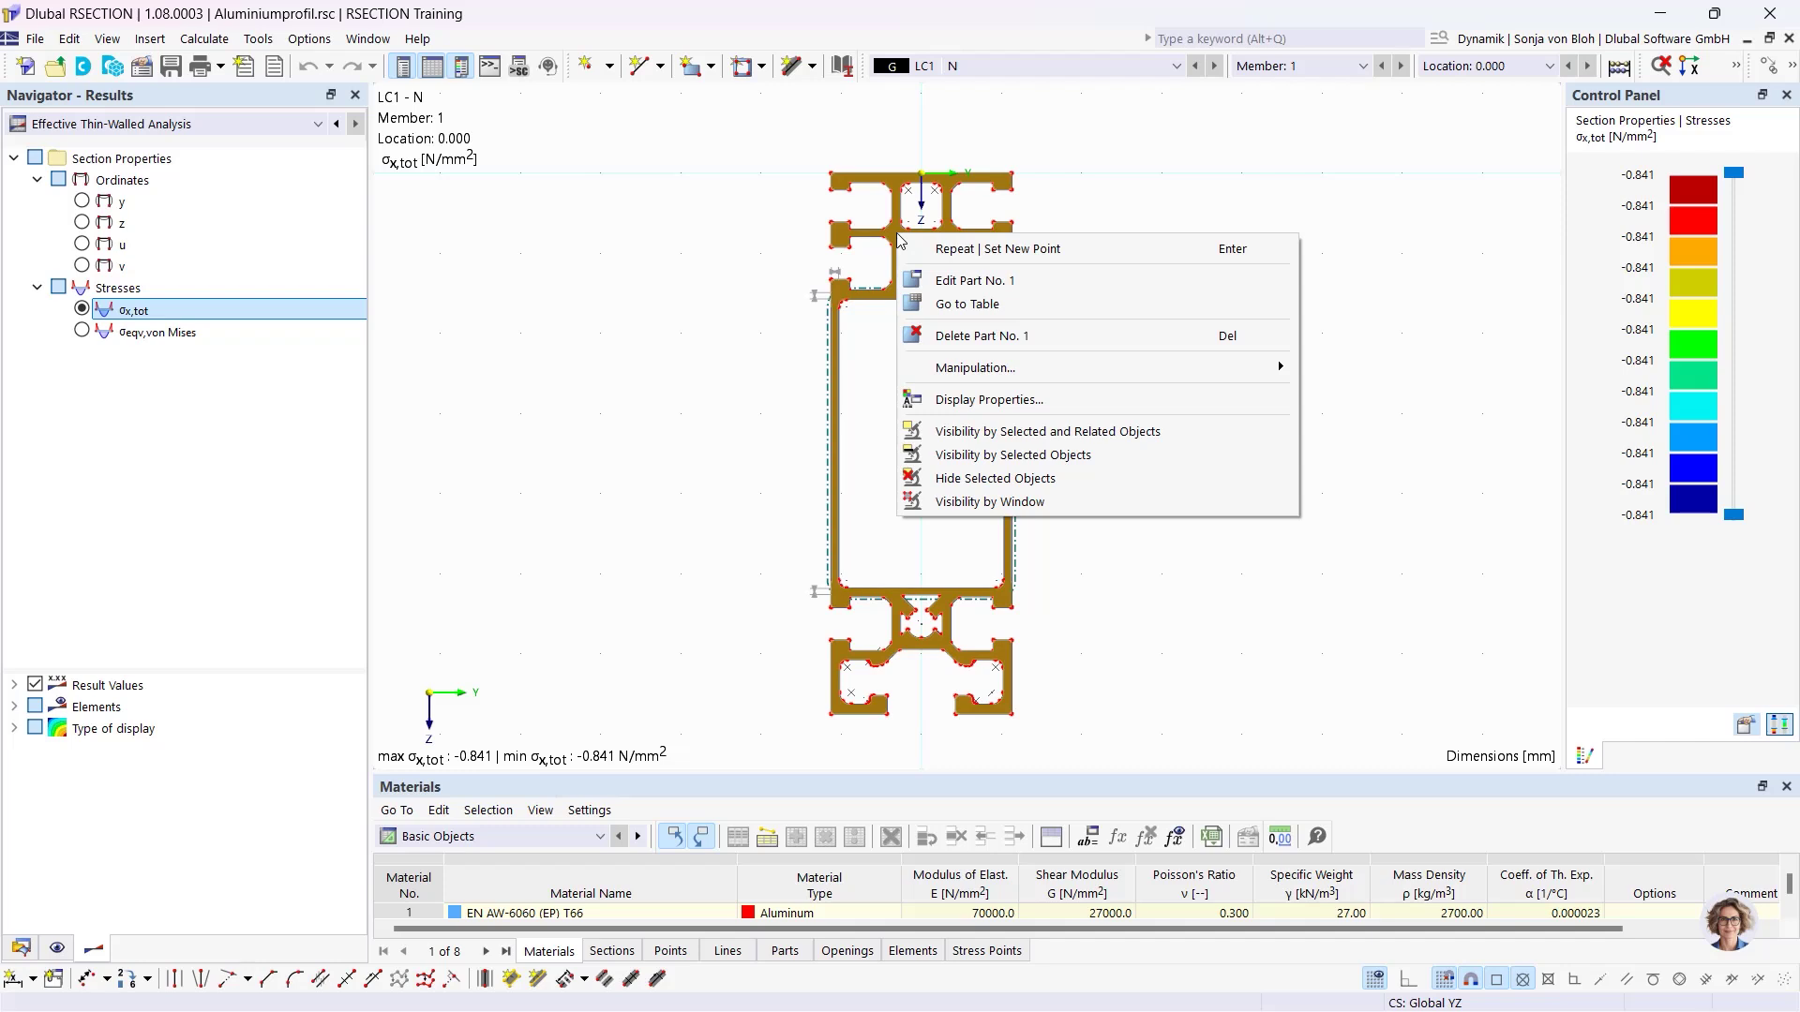
{"action": "left_click", "coordinate": [760, 234]}
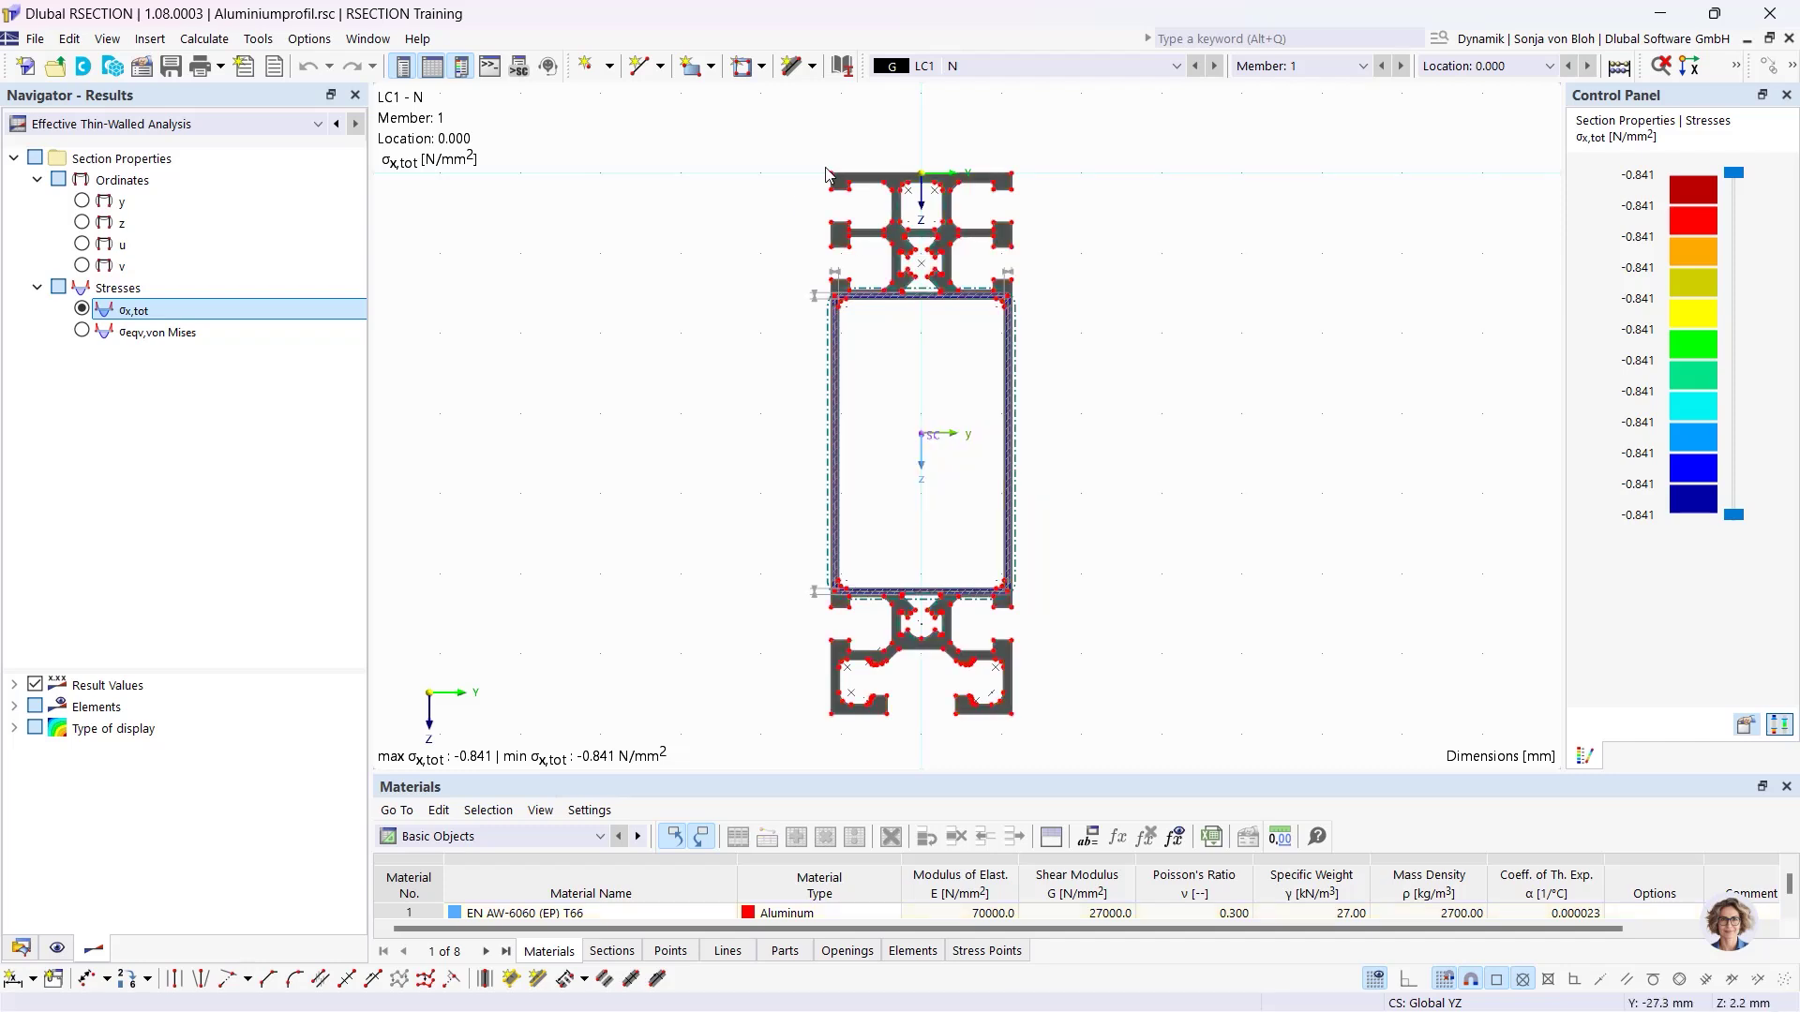
Window-select only the objects fully enclosed around the upper flange of the aluminium section.
{"action": "scroll", "coordinate": [830, 170], "scroll_direction": "up", "scroll_amount": 2}
{"action": "scroll", "coordinate": [775, 249], "scroll_direction": "down", "scroll_amount": 1}
{"action": "scroll", "coordinate": [673, 367], "scroll_direction": "up", "scroll_amount": 2}
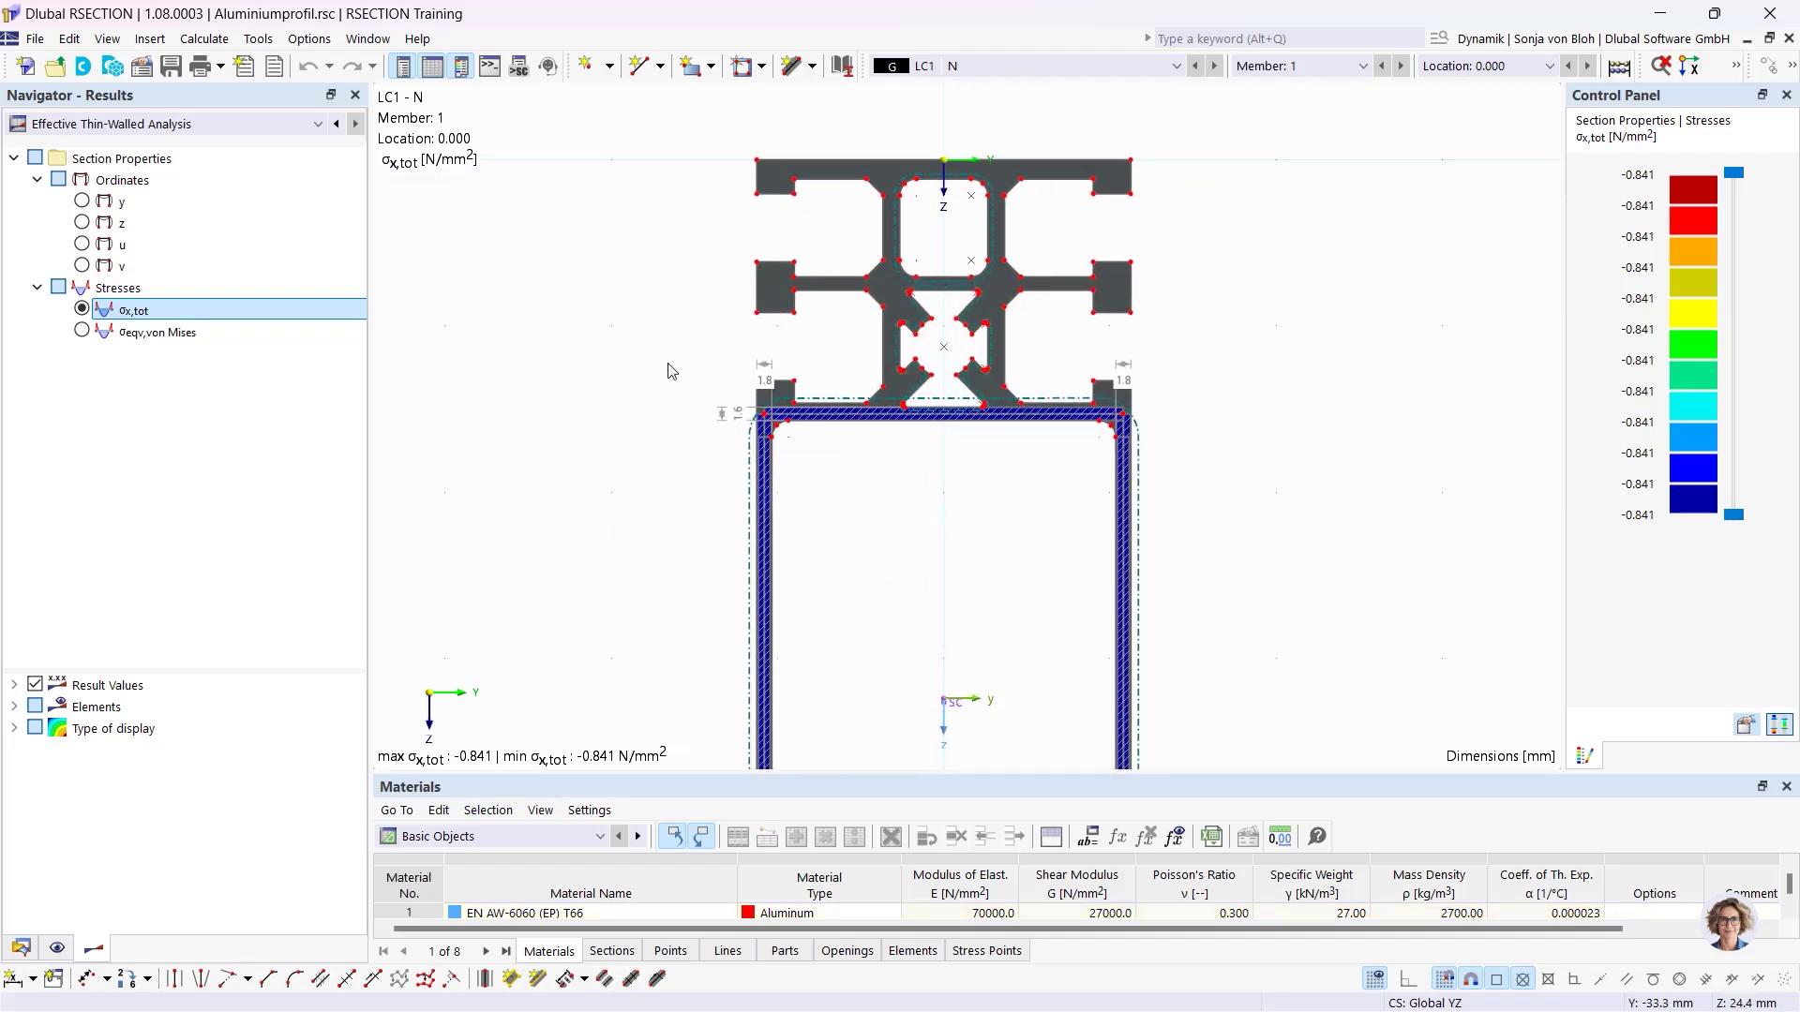
{"action": "middle_click_drag", "start_coordinate": [654, 353], "coordinate": [647, 402]}
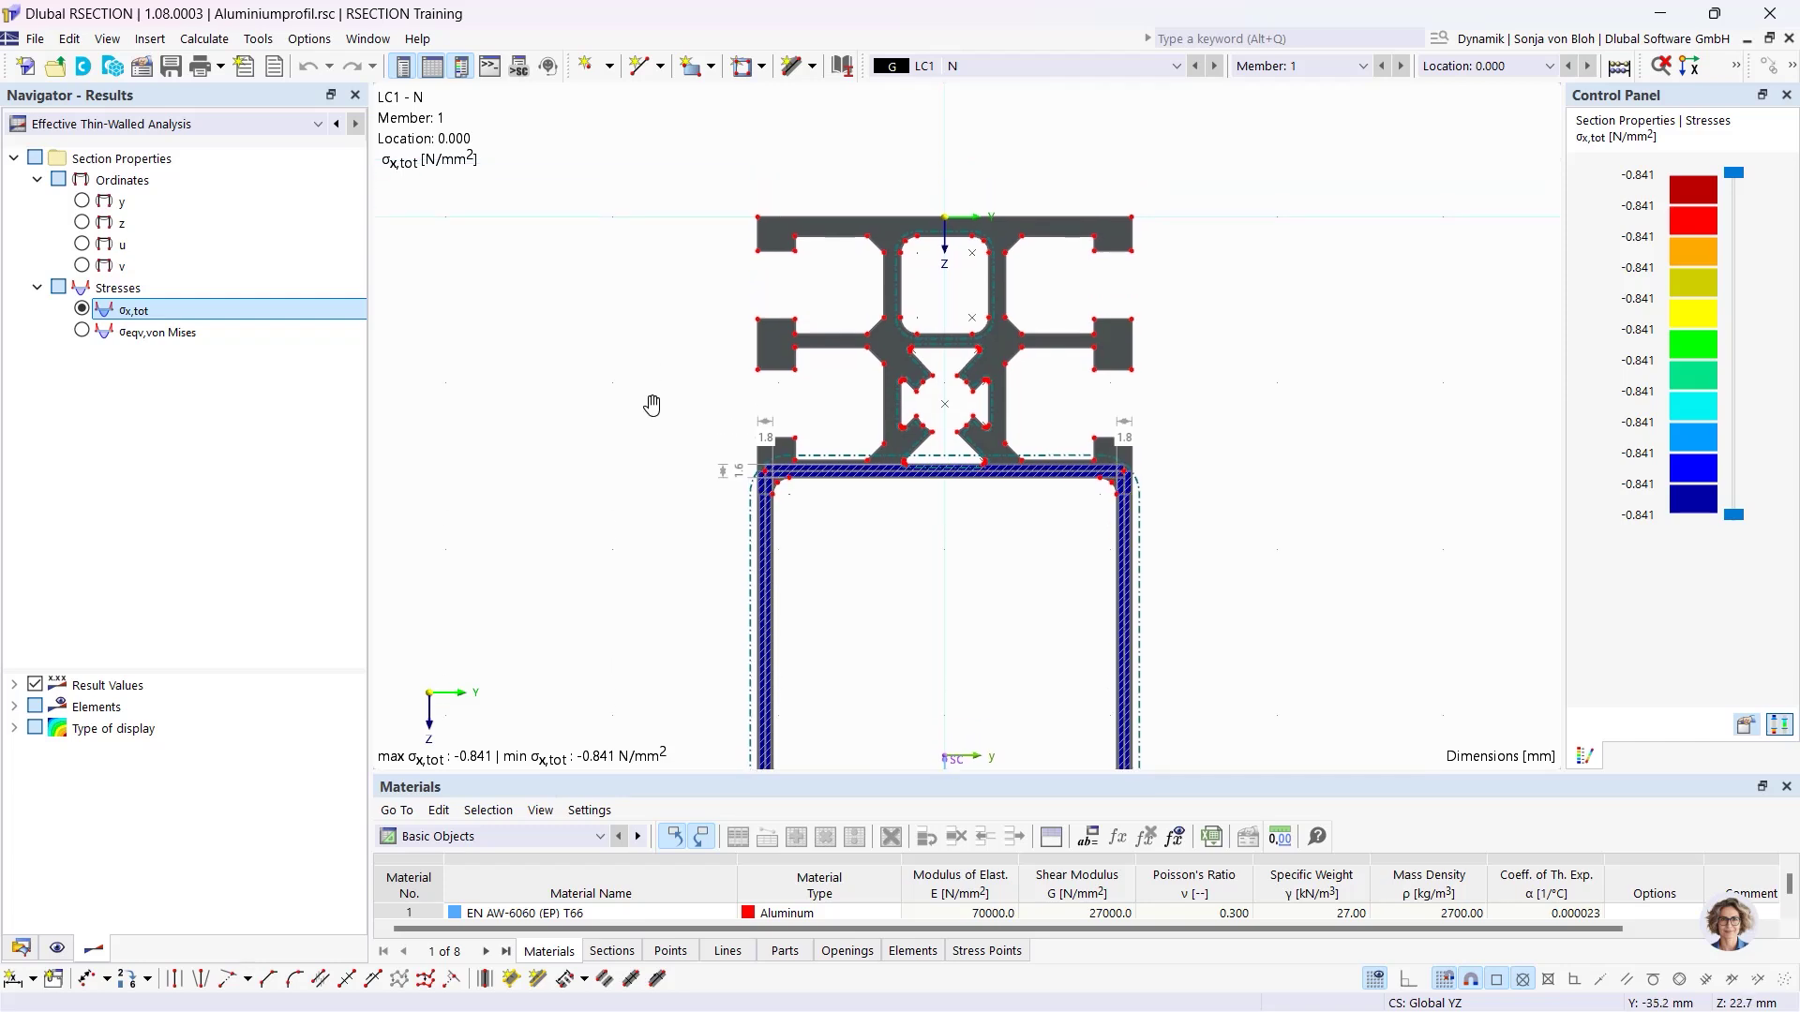
{"action": "left_click_drag", "start_coordinate": [669, 146], "coordinate": [1255, 308]}
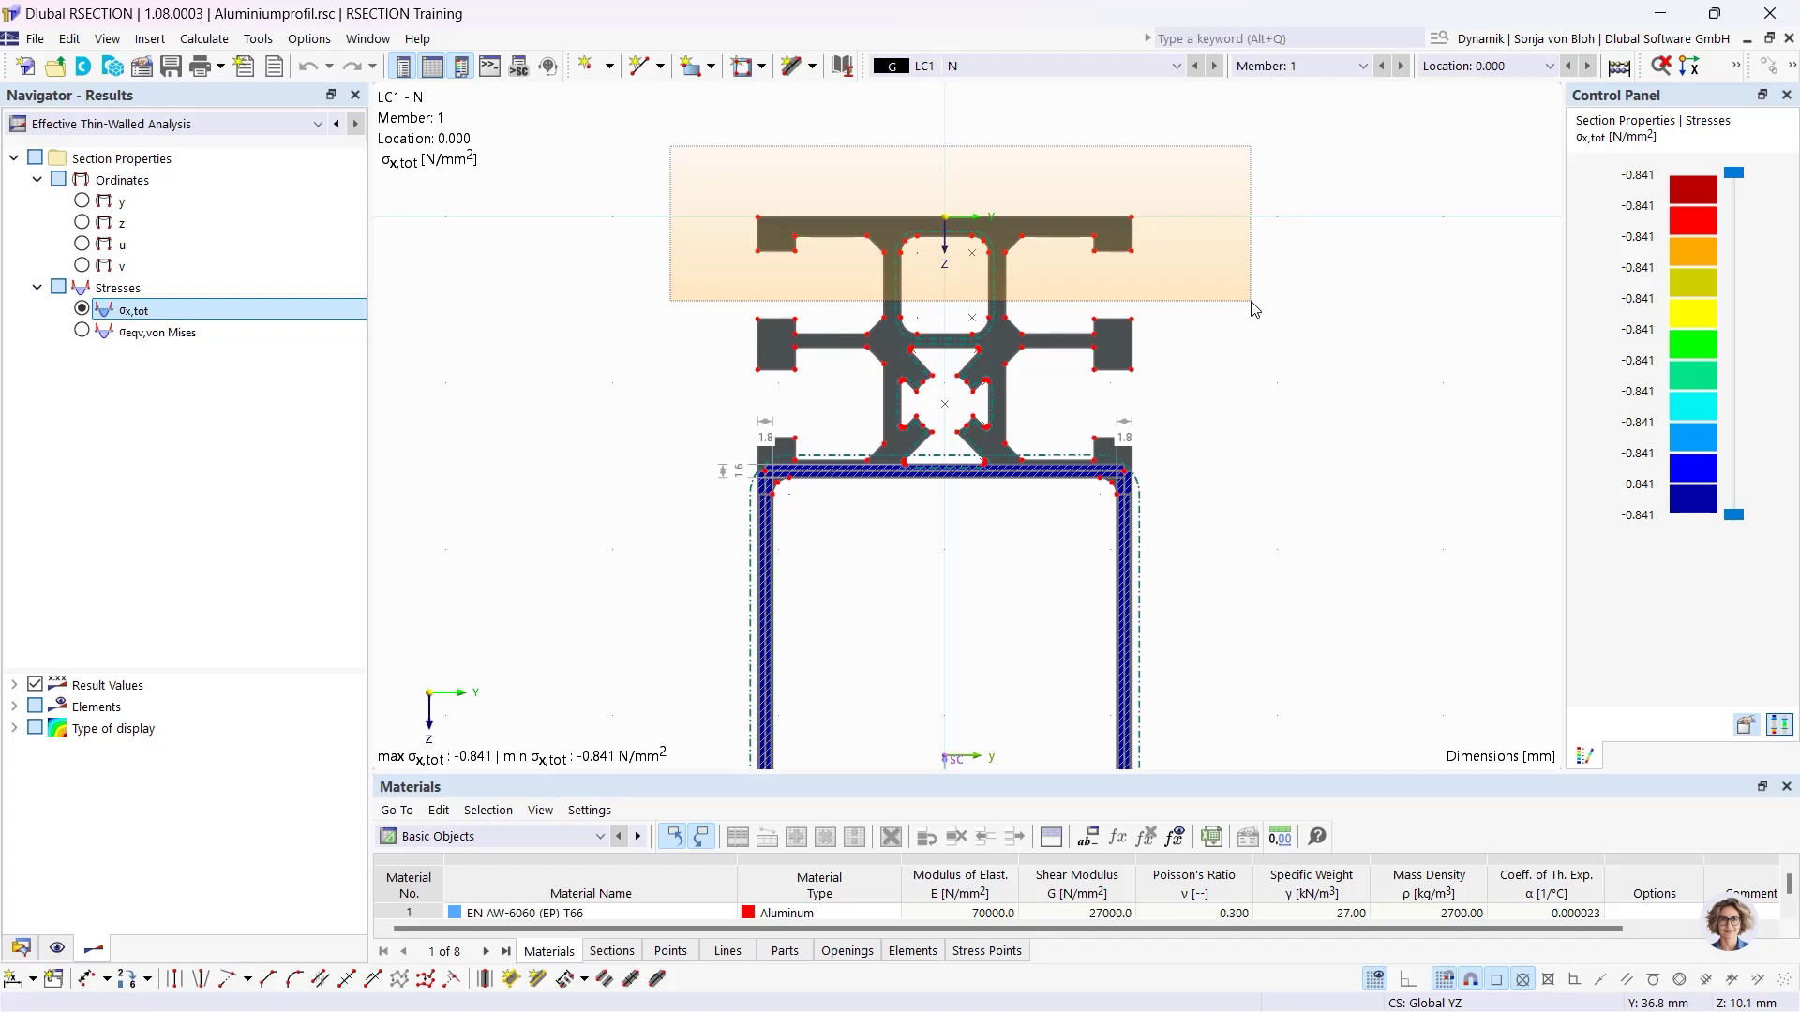
{"action": "left_click_drag", "start_coordinate": [1255, 309], "coordinate": [1254, 308]}
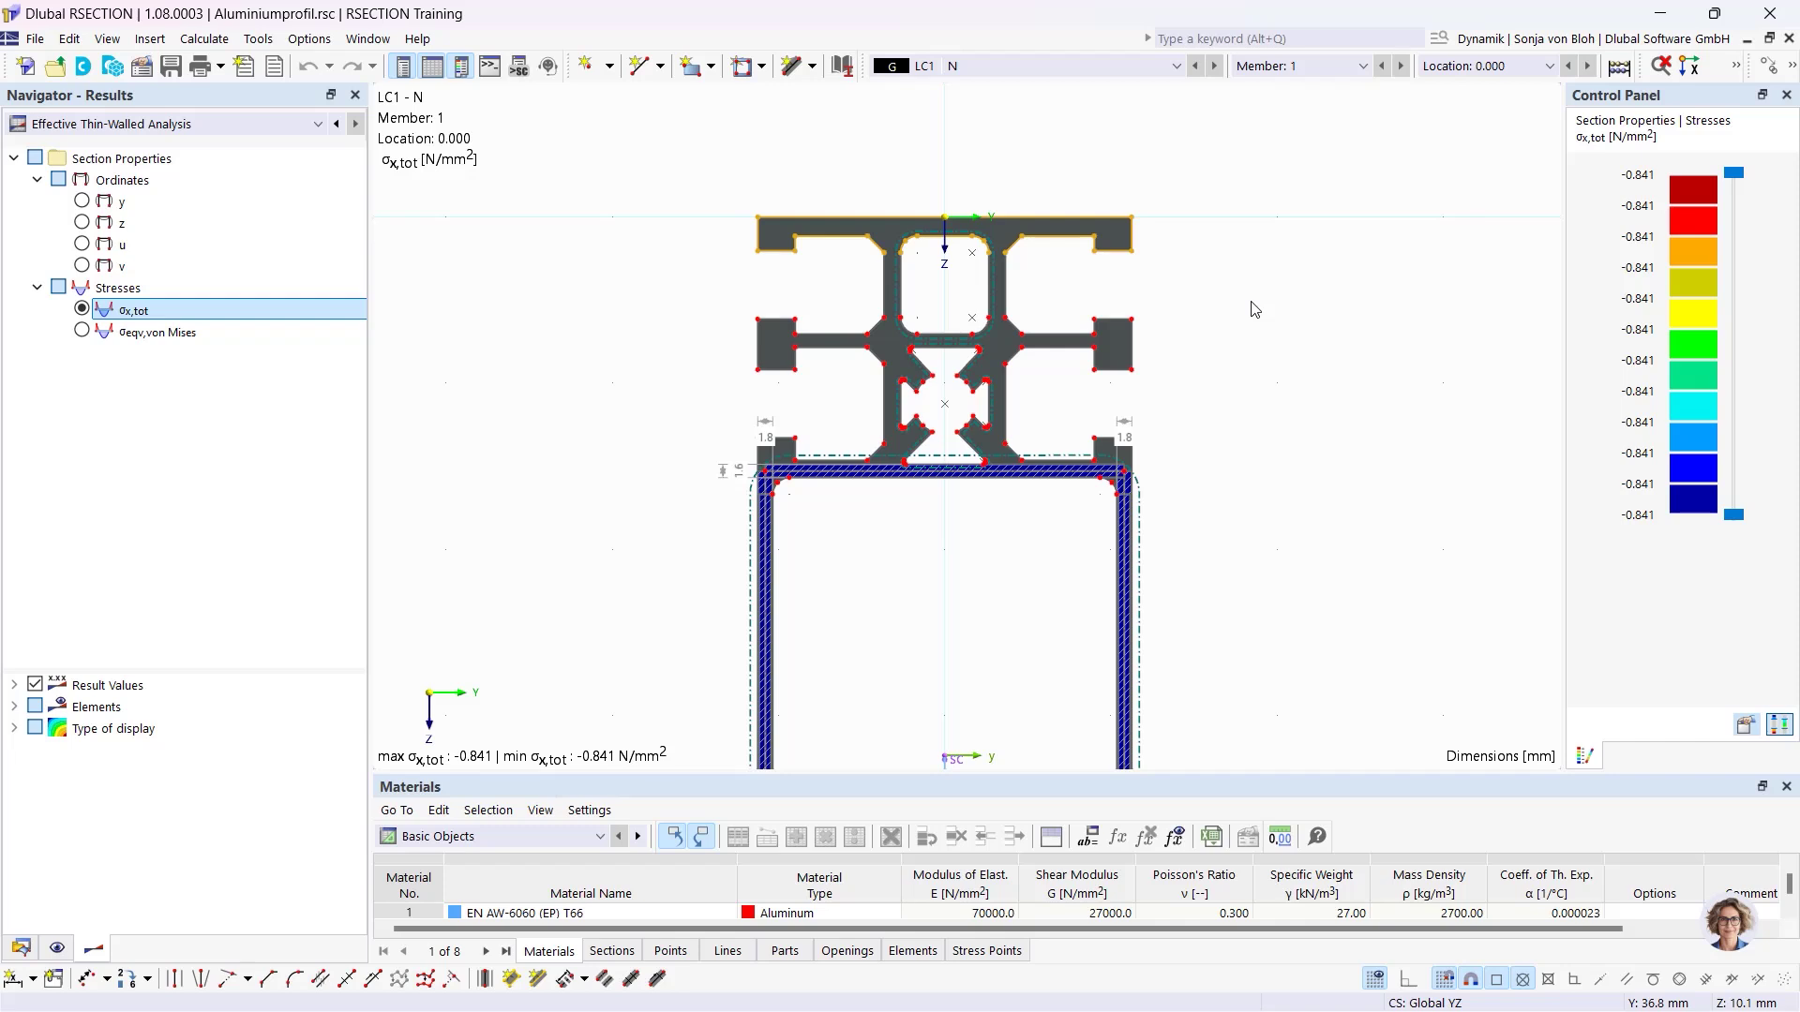
Select every object touched by a crossing window over the section's upper flange, and clear the selection.
{"action": "left_click", "coordinate": [1254, 309]}
{"action": "left_click_drag", "start_coordinate": [1235, 302], "coordinate": [627, 163]}
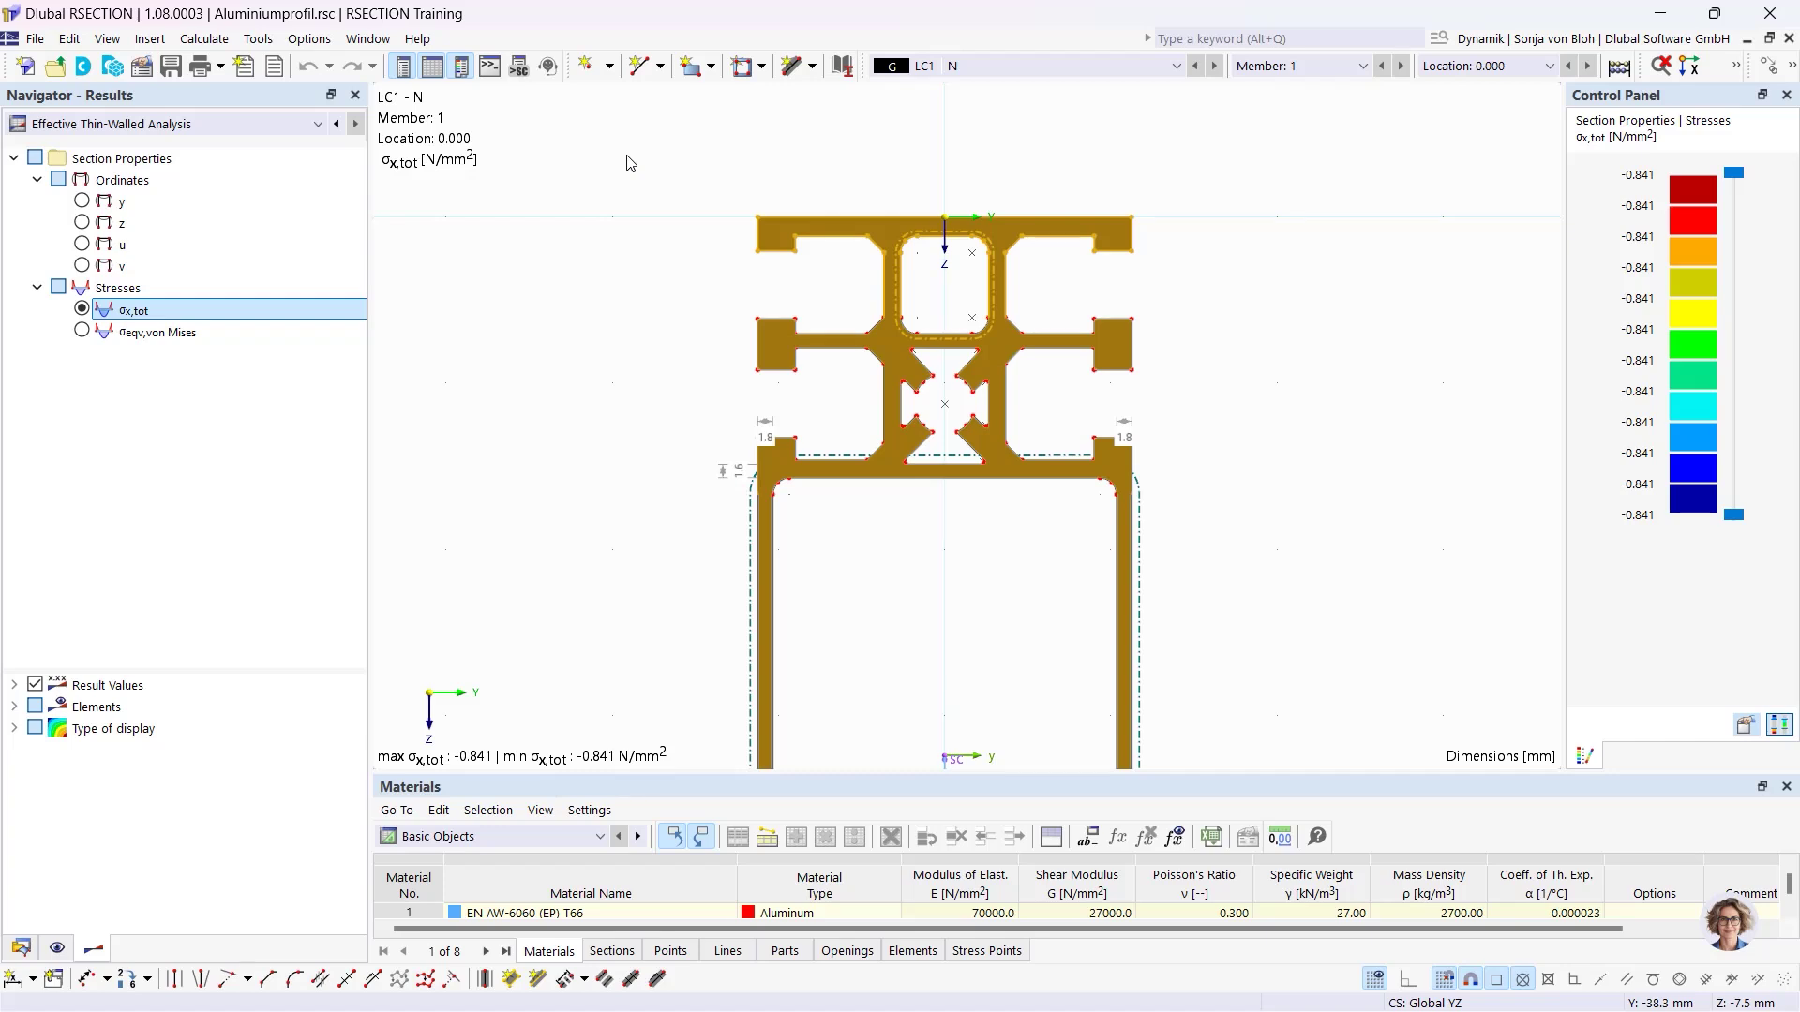
{"action": "left_click", "coordinate": [612, 194]}
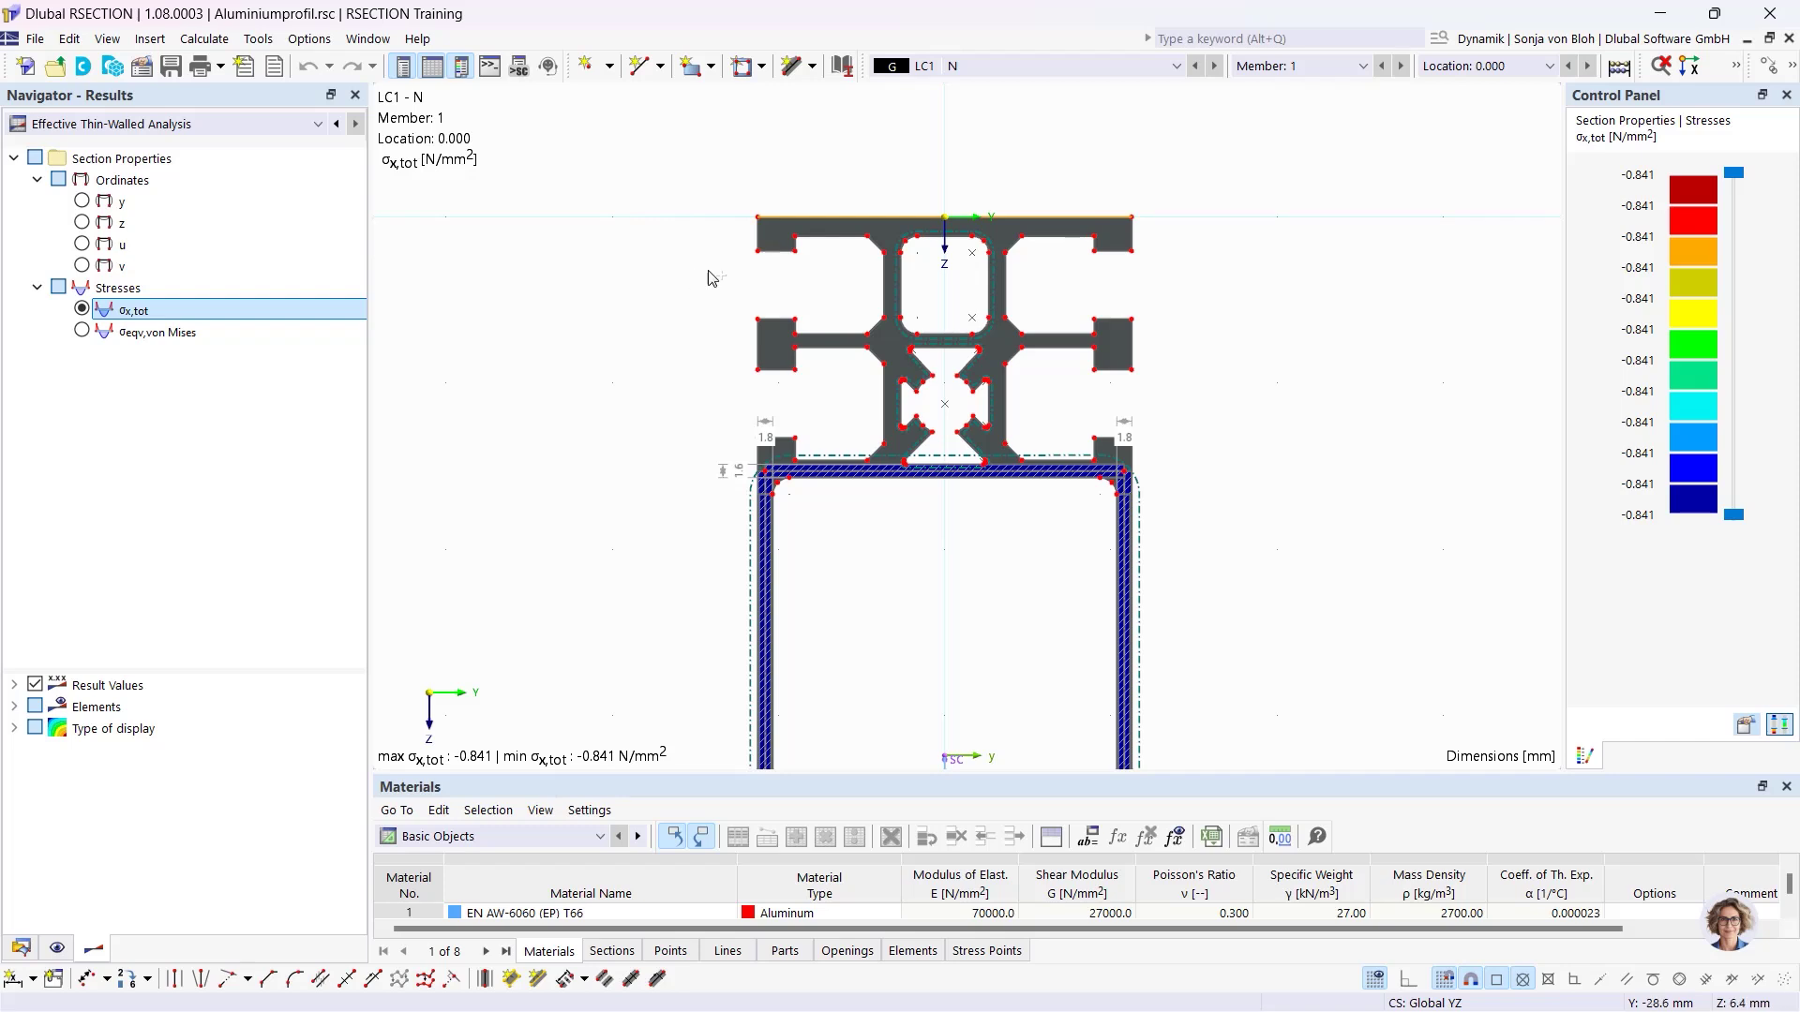
{"action": "scroll", "coordinate": [710, 278], "scroll_direction": "up", "scroll_amount": 1}
{"action": "scroll", "coordinate": [709, 277], "scroll_direction": "up", "scroll_amount": 1}
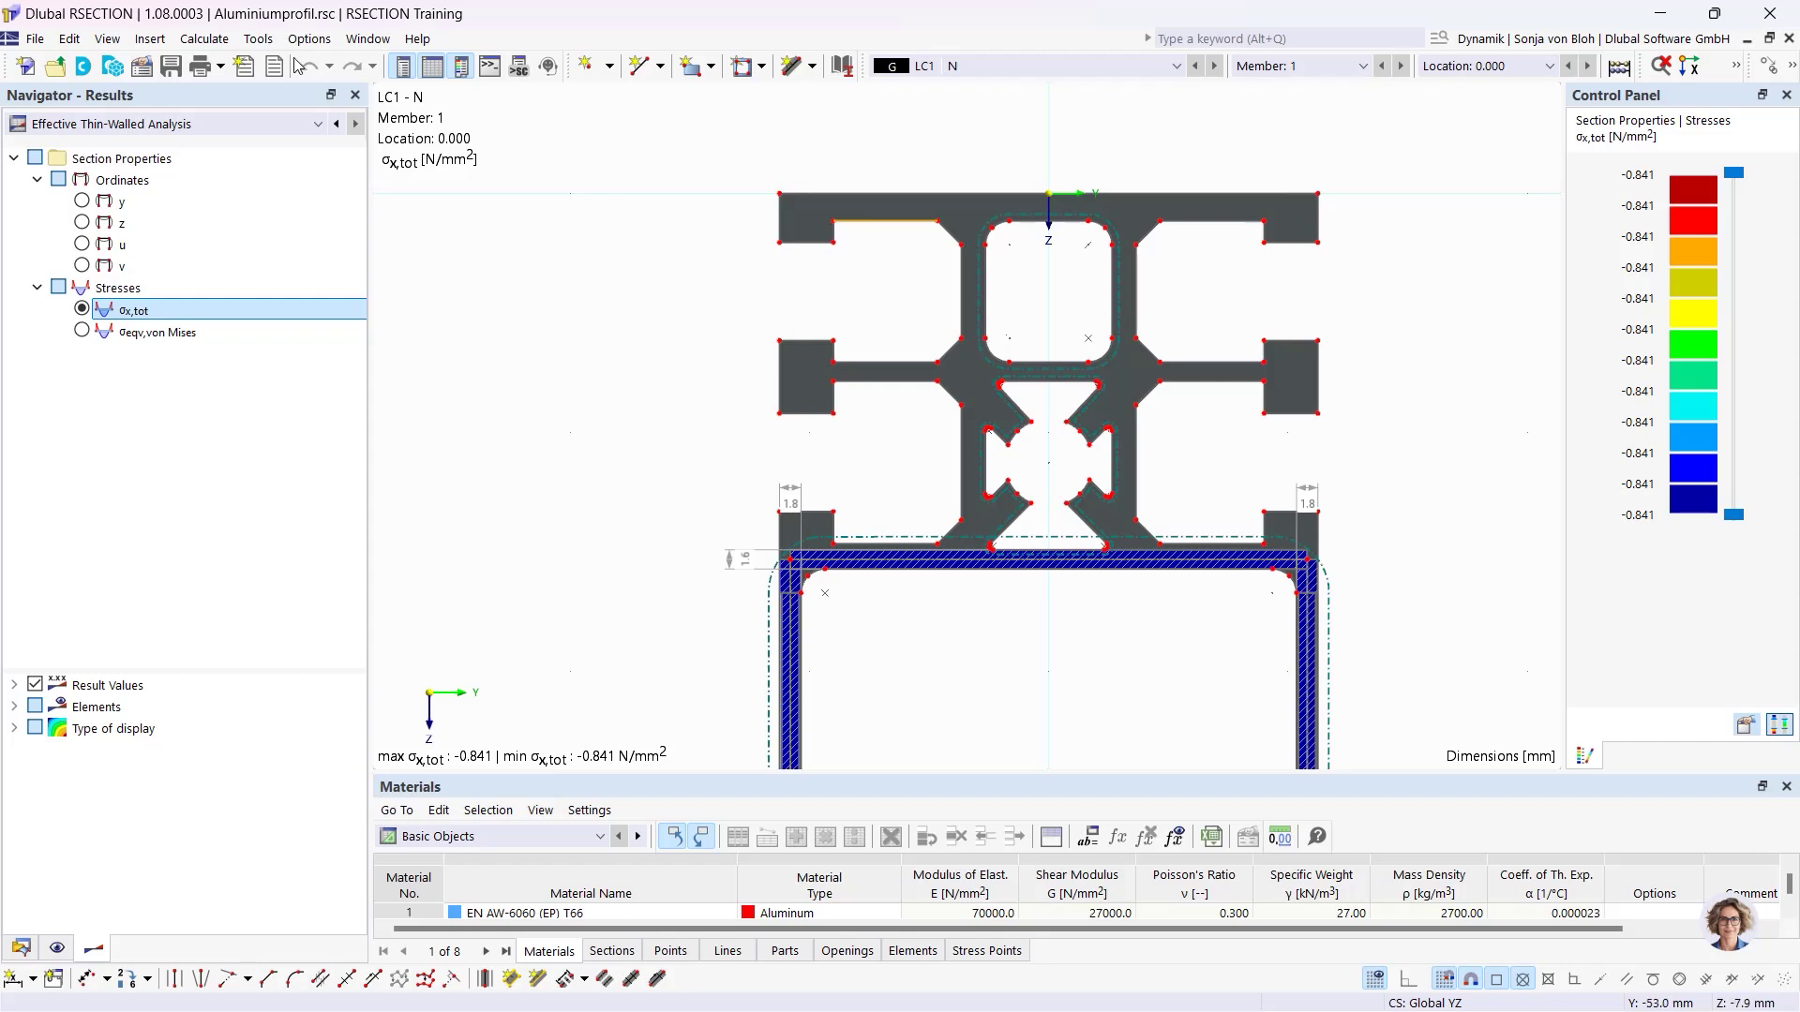
Start a new model in the RSECTION Training series and name it Example 1.
{"action": "left_click", "coordinate": [26, 68]}
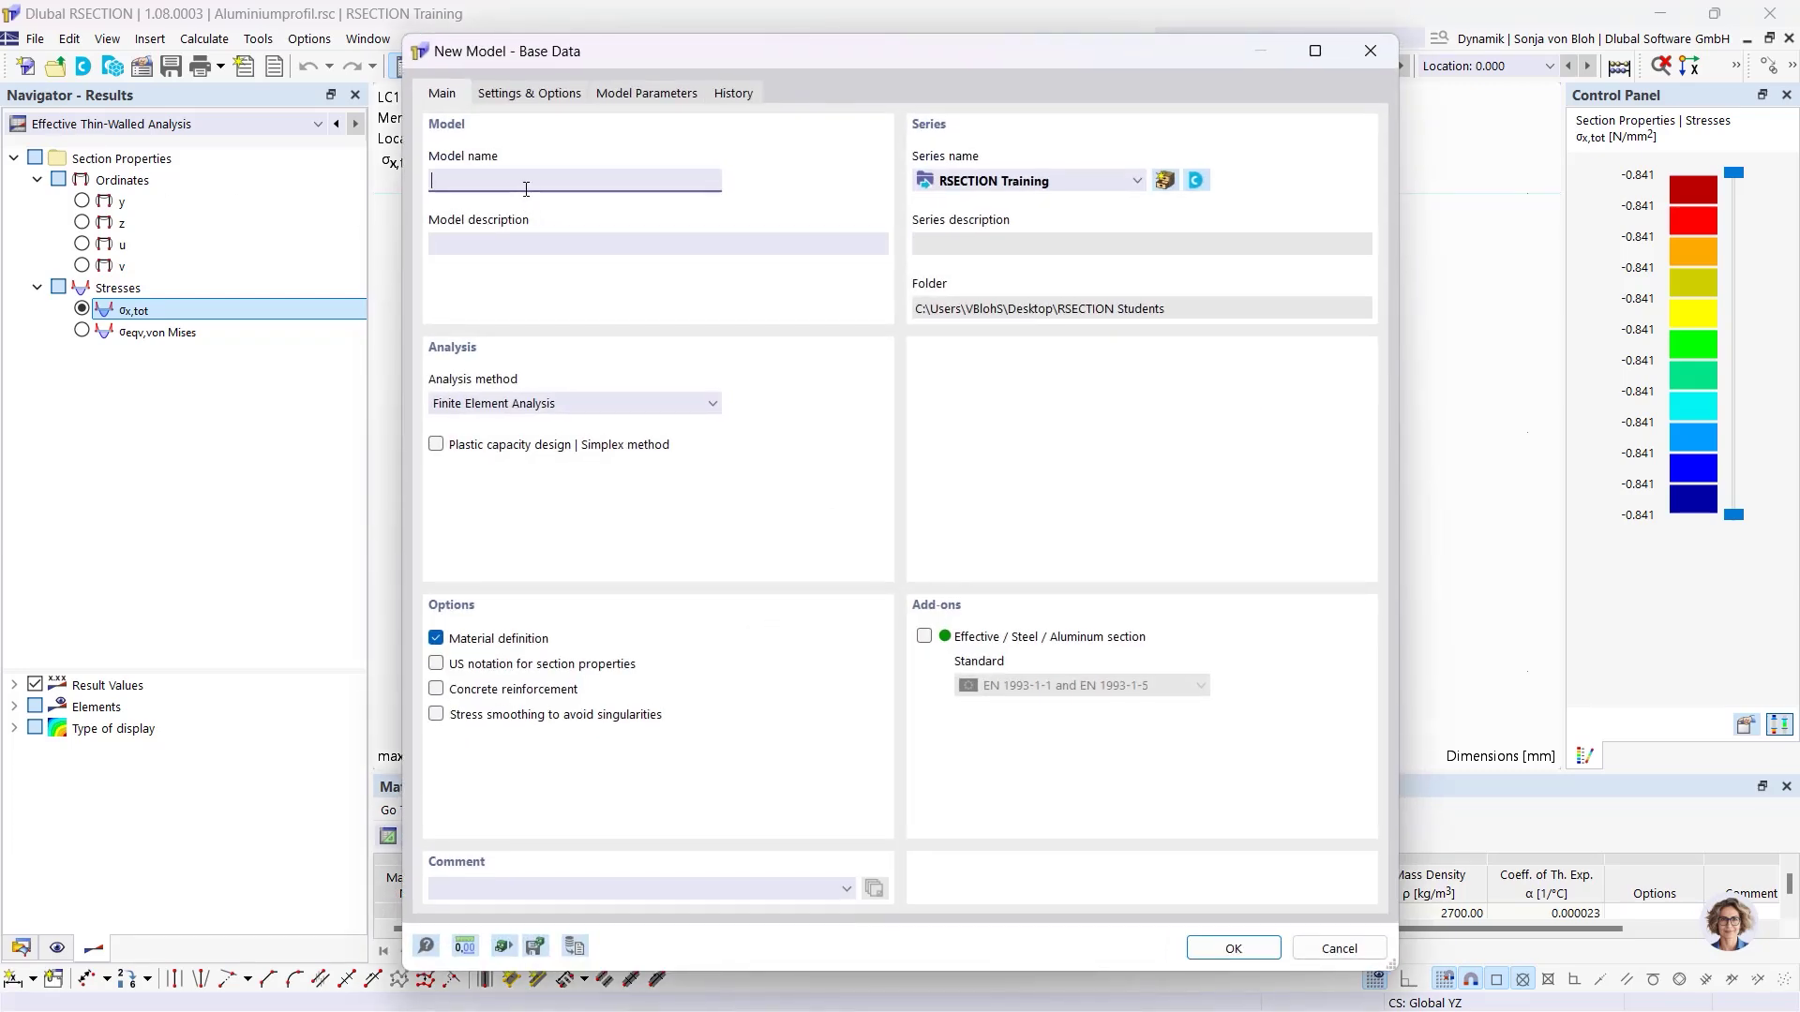
{"action": "type", "text": "Exa"}
{"action": "key", "text": "BackSpace"}
{"action": "key", "text": "BackSpace"}
{"action": "type", "text": "Example 1"}
Set the analysis method to Thin-Walled Analysis and enable the Effective / Steel / Aluminum section add-on.
{"action": "left_click", "coordinate": [703, 407]}
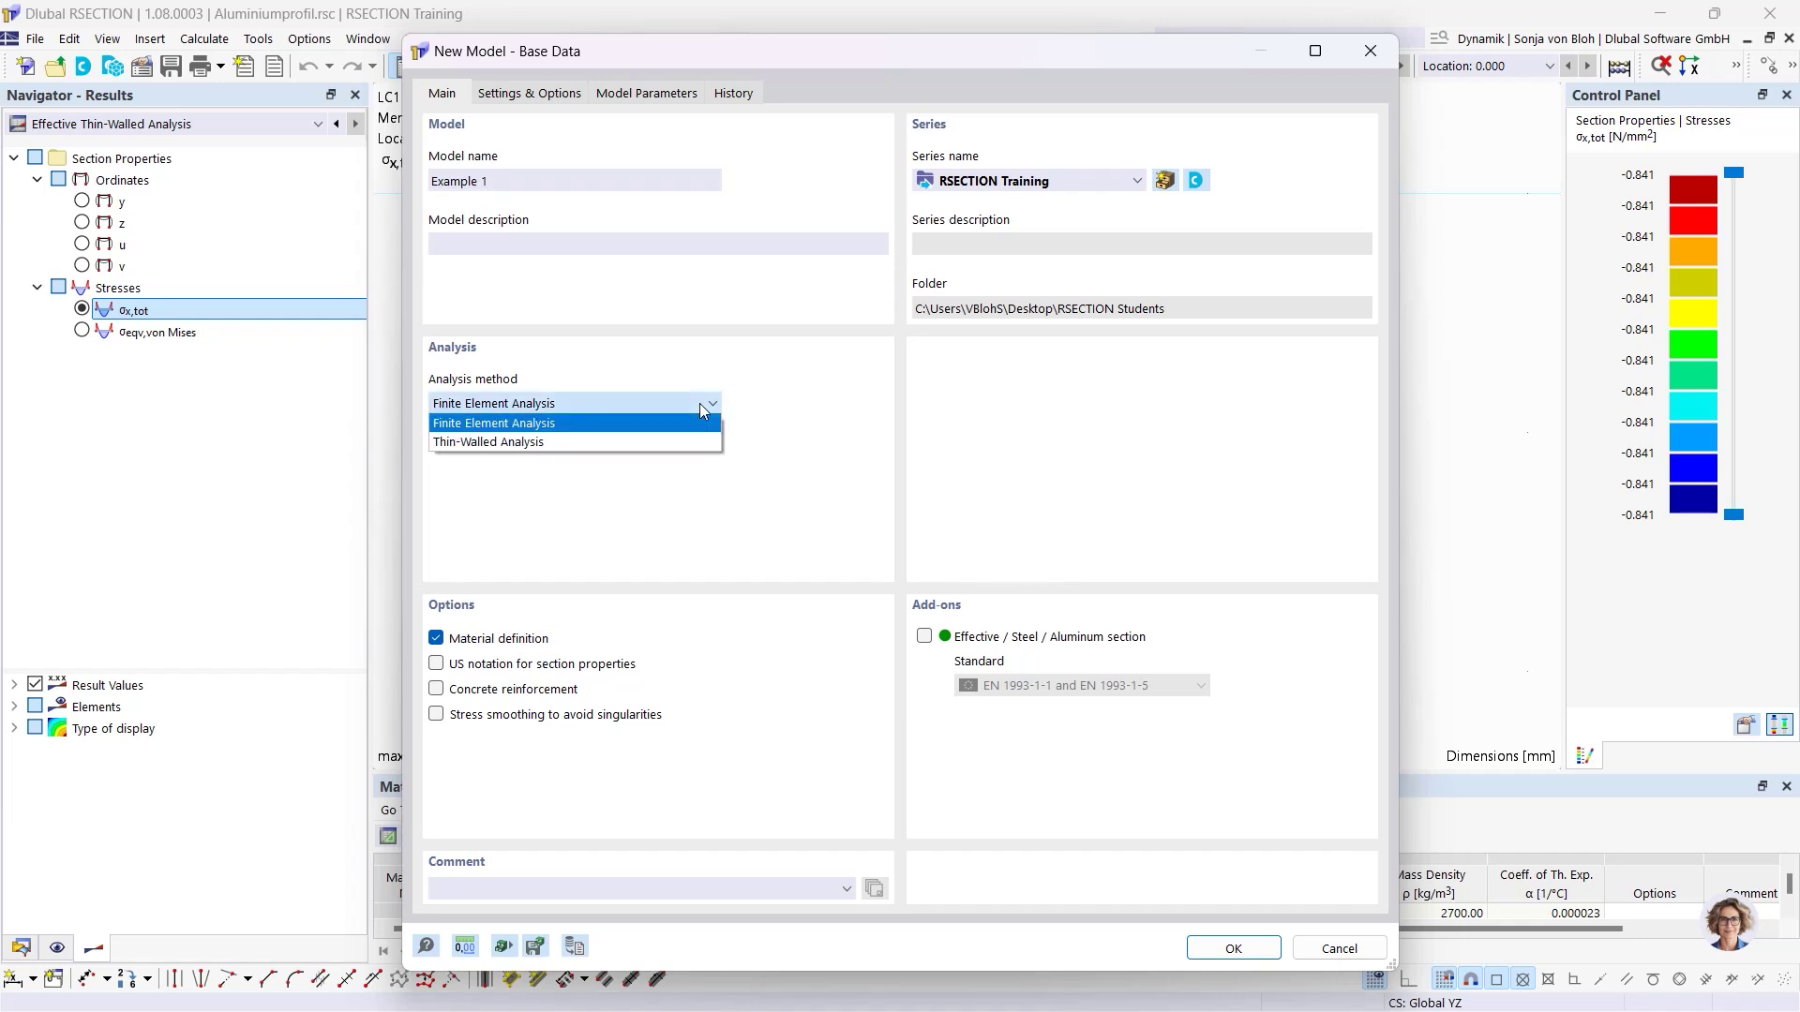
{"action": "left_click", "coordinate": [557, 442]}
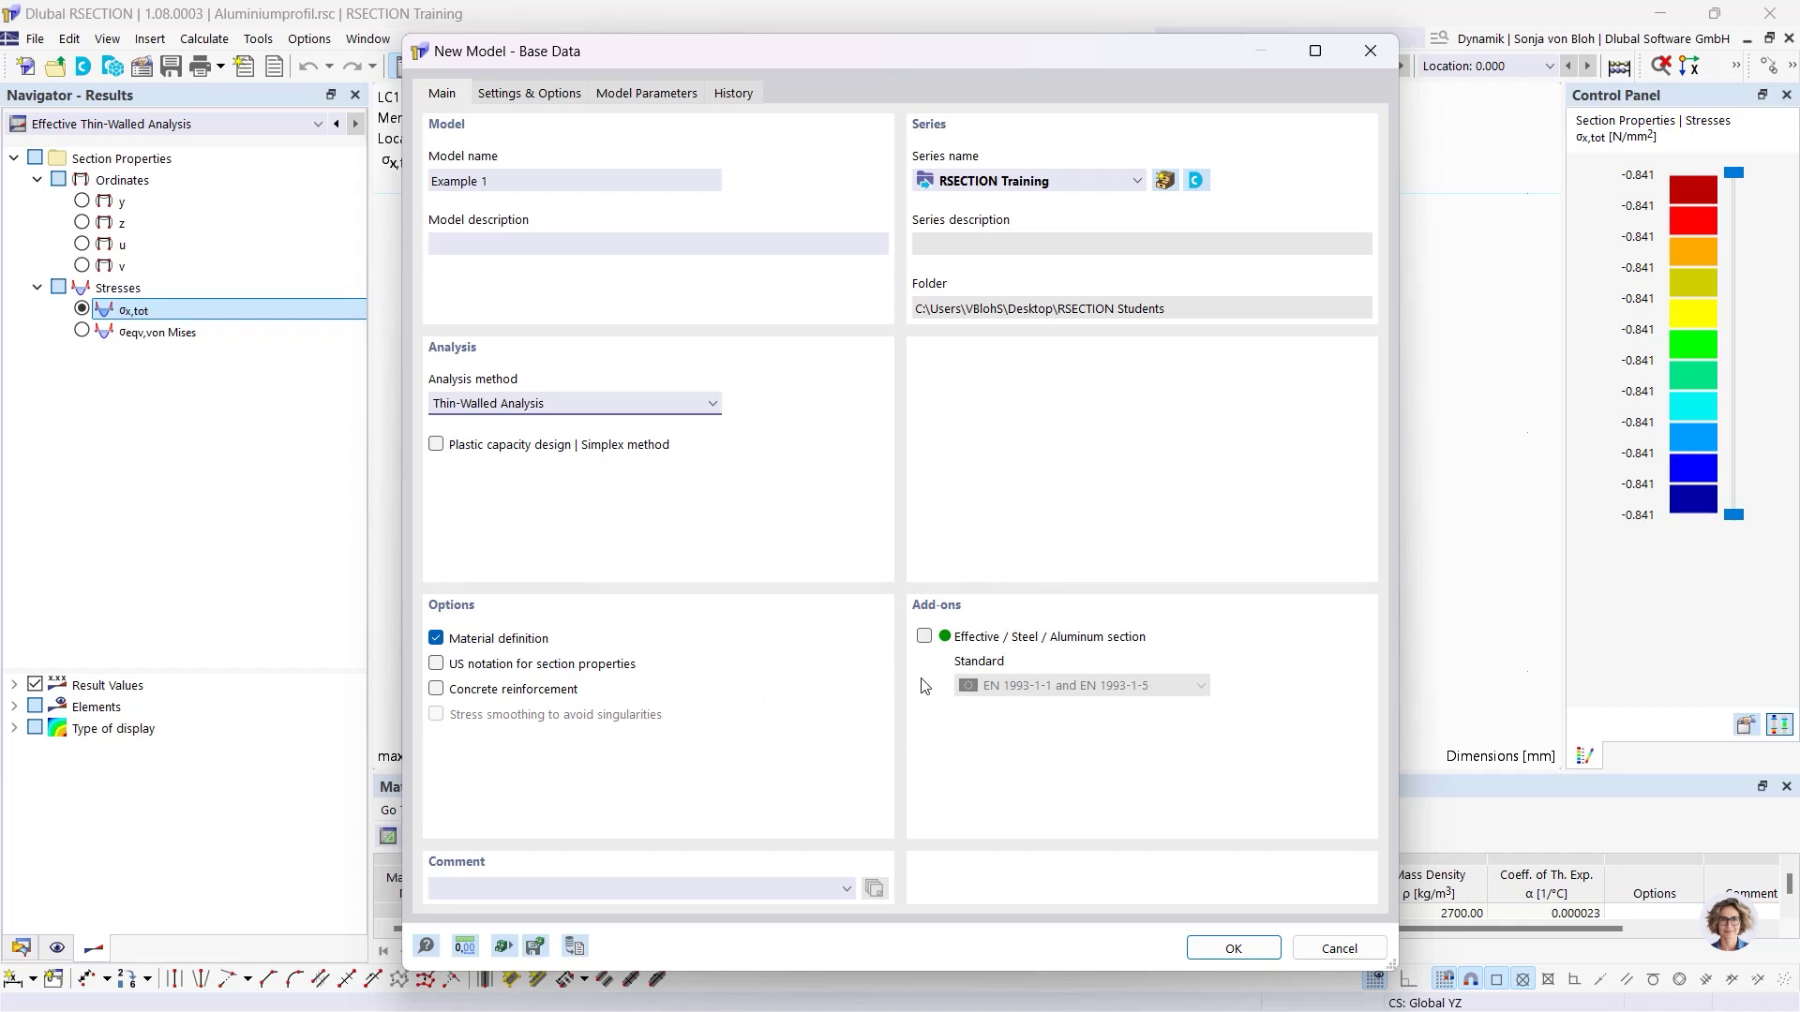
{"action": "left_click", "coordinate": [925, 637]}
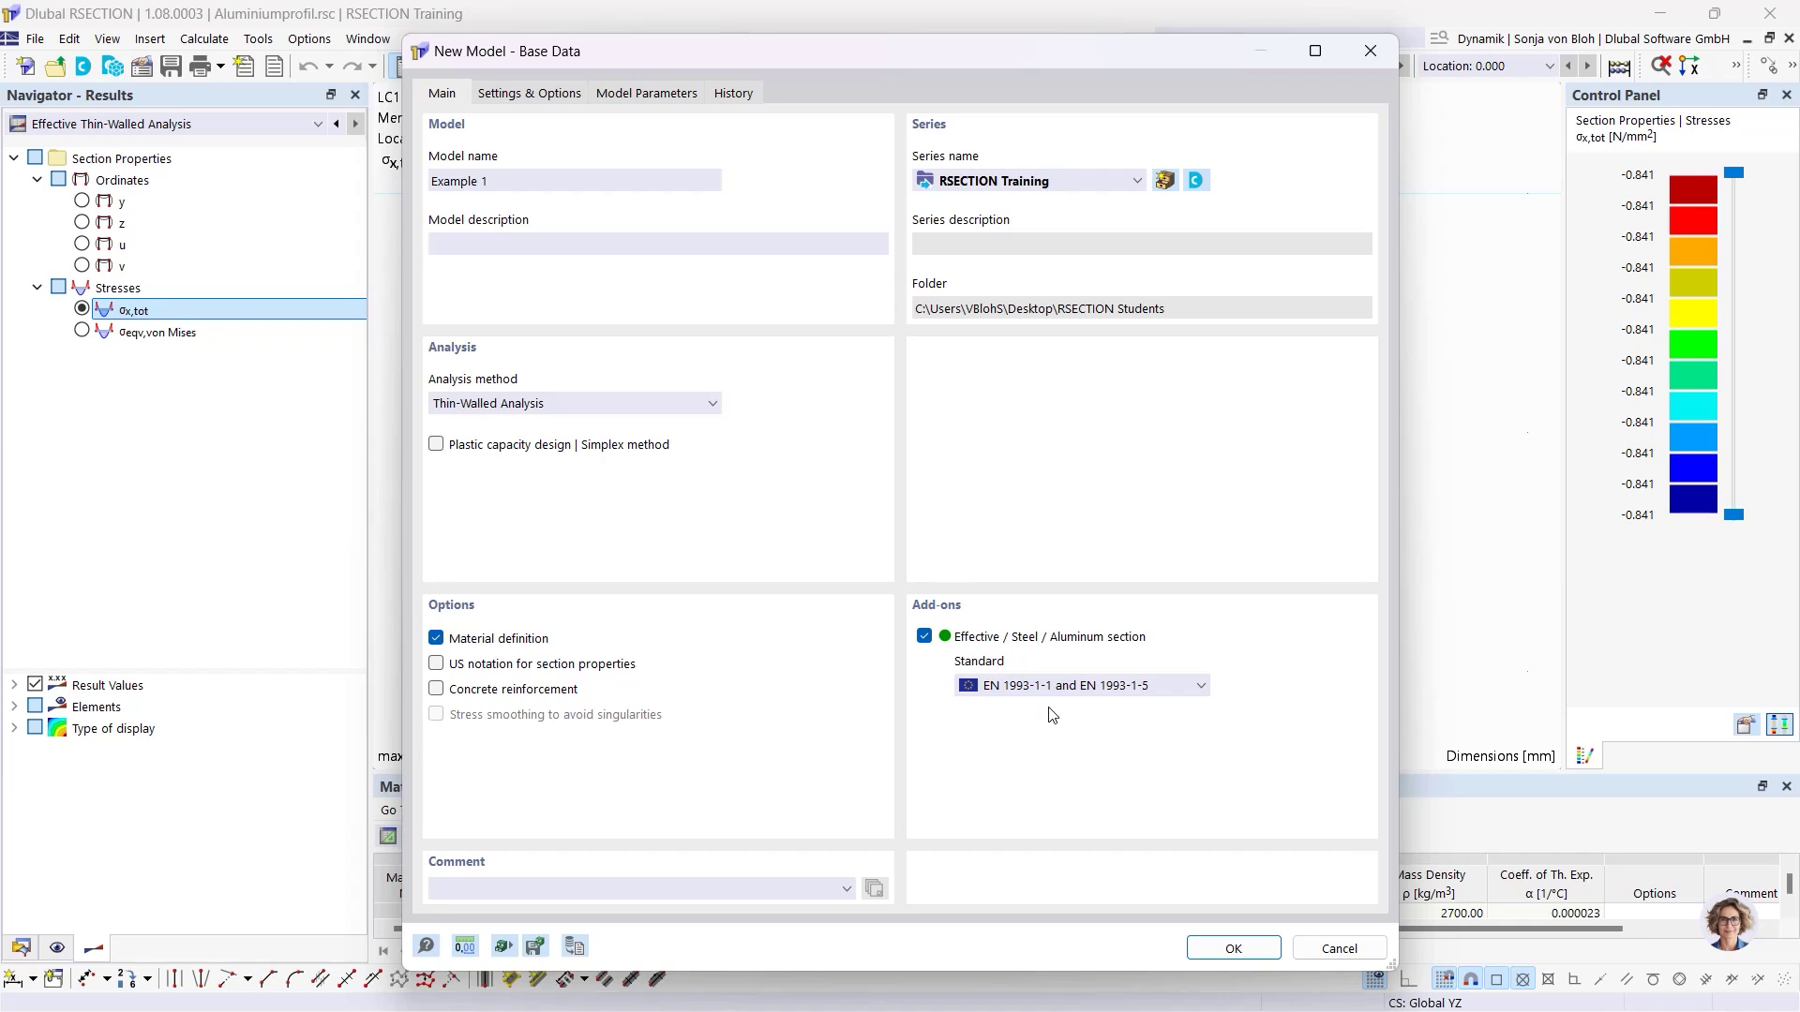
Create the Example 1 model with EN 1993-1-1 and EN 1993-1-5 as the standard and no manufacturing type.
{"action": "left_click", "coordinate": [1128, 687]}
{"action": "left_click", "coordinate": [530, 93]}
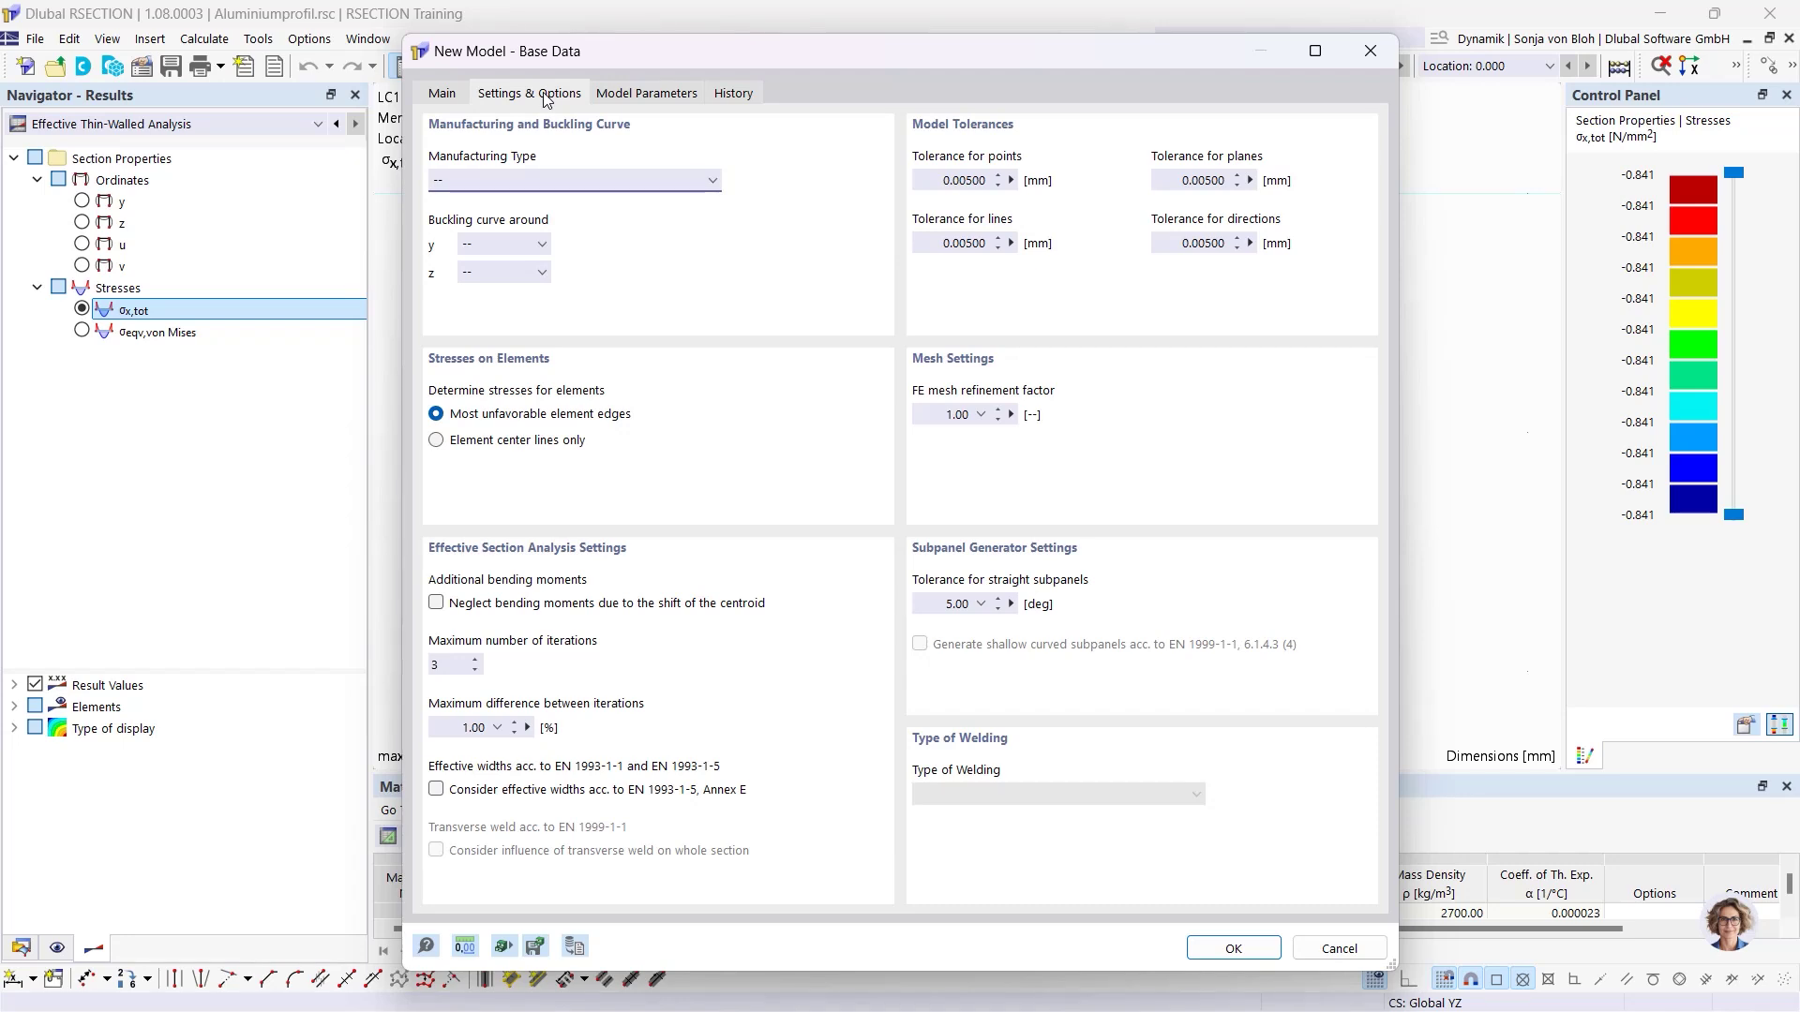
{"action": "left_click", "coordinate": [489, 186]}
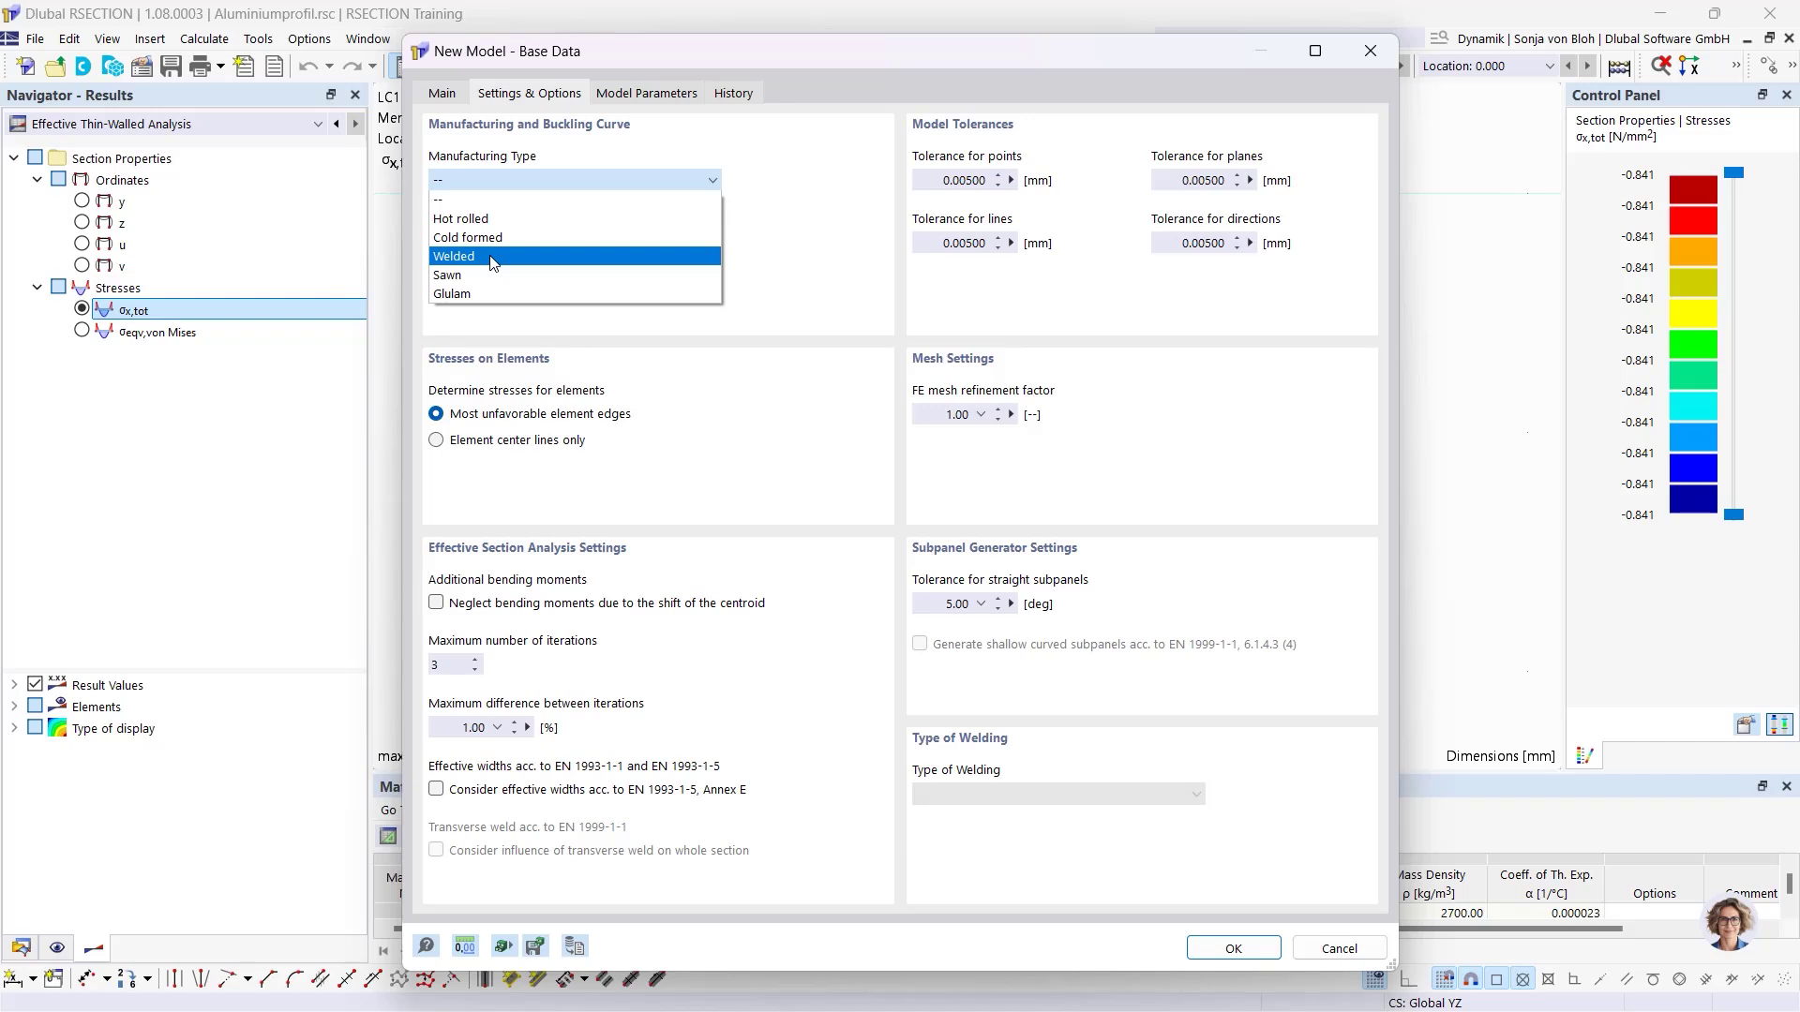
{"action": "left_click", "coordinate": [513, 207]}
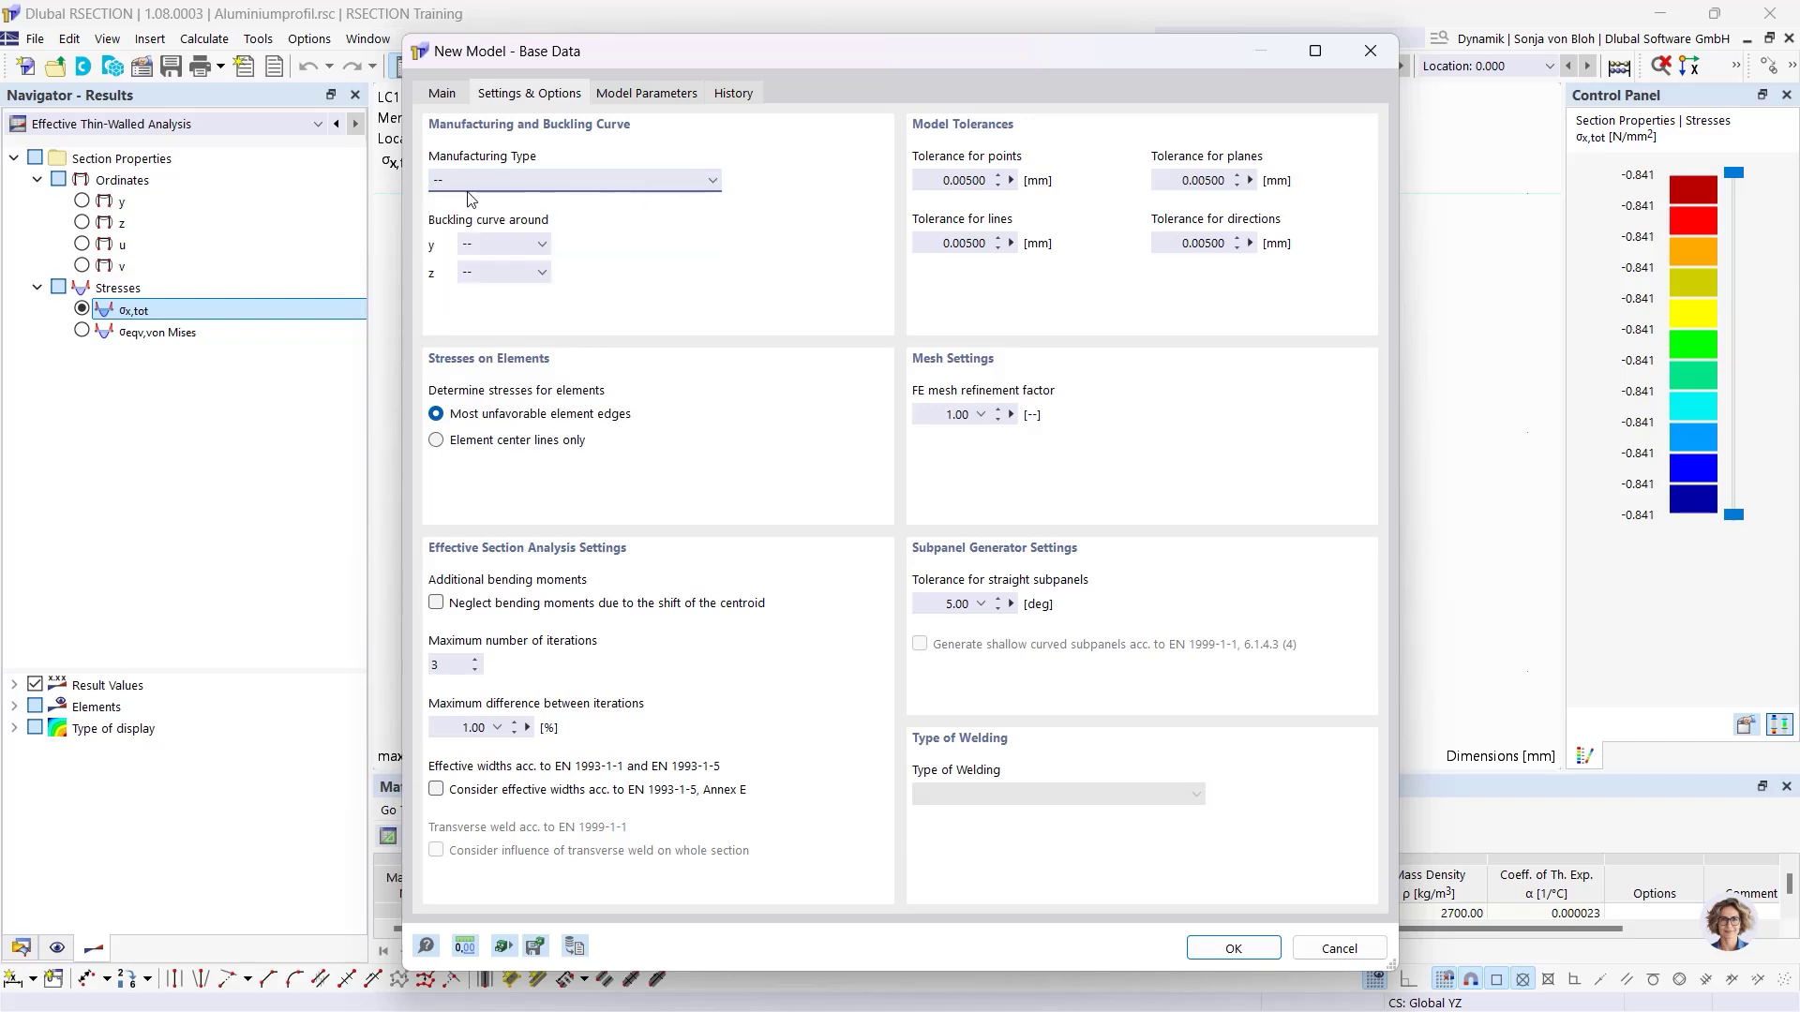
{"action": "left_click", "coordinate": [1233, 949]}
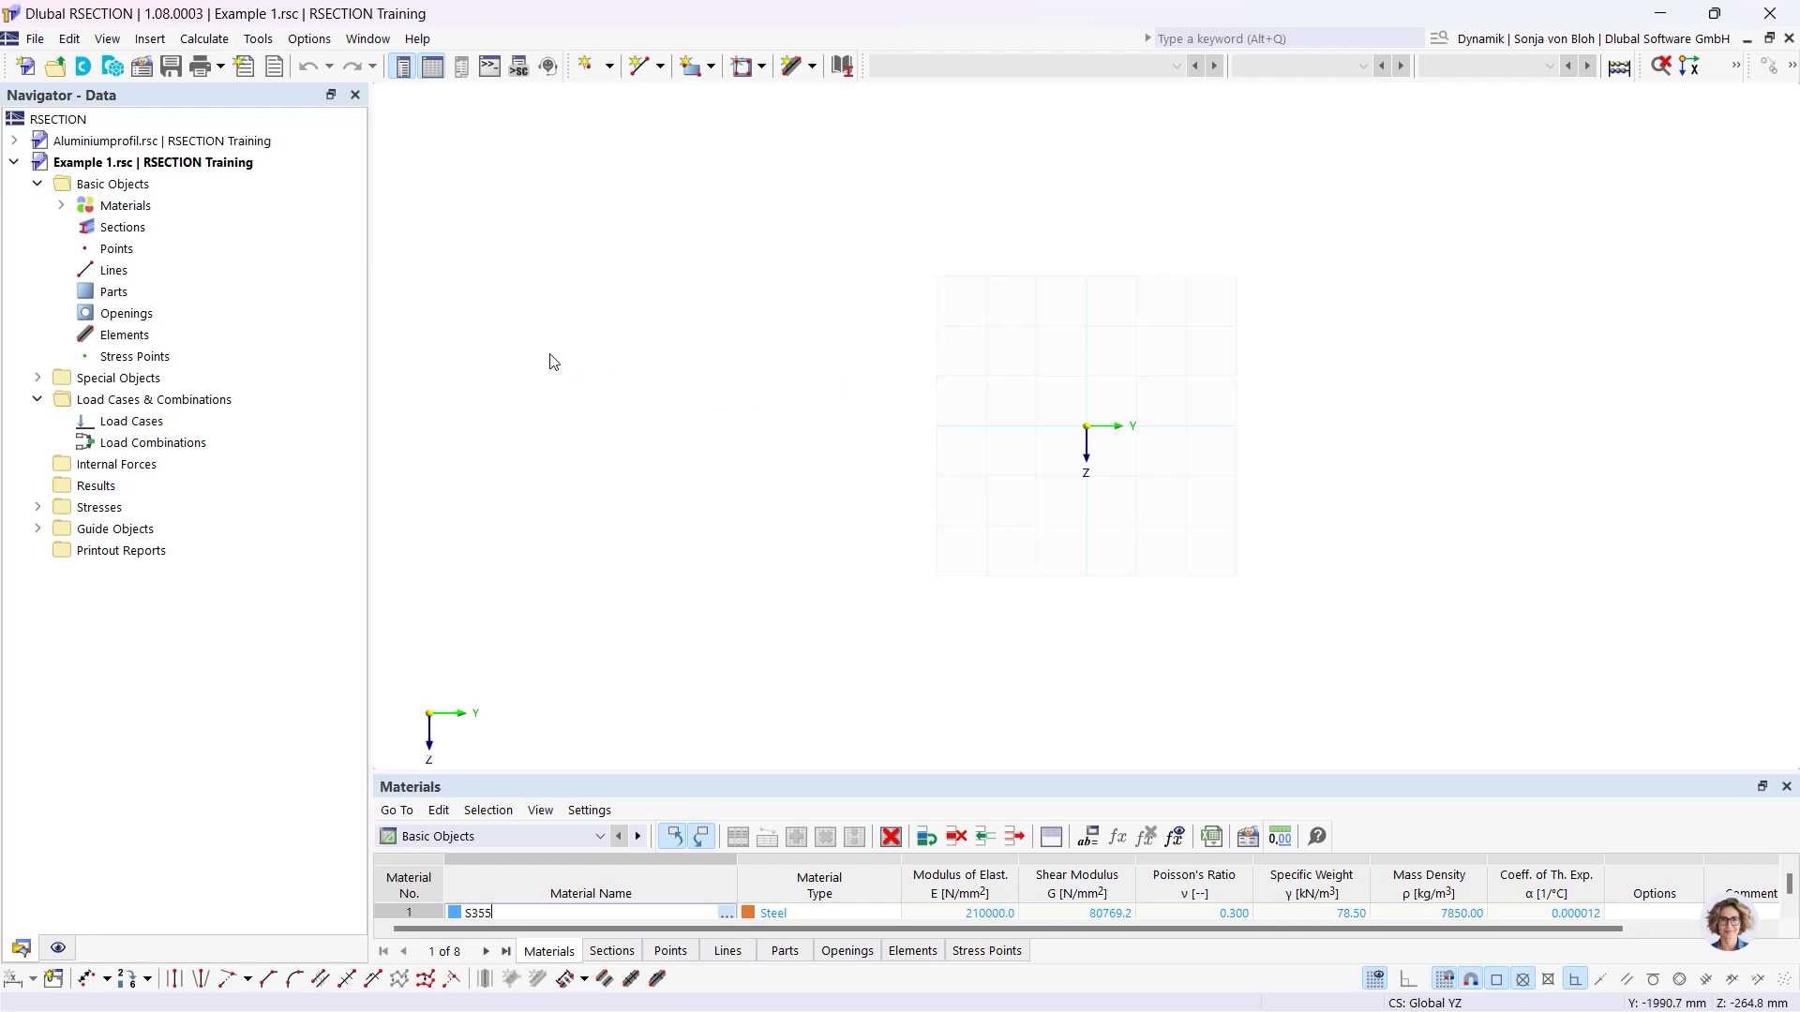
Open the predefined S355 material of Example 1 for editing.
{"action": "left_click", "coordinate": [62, 206]}
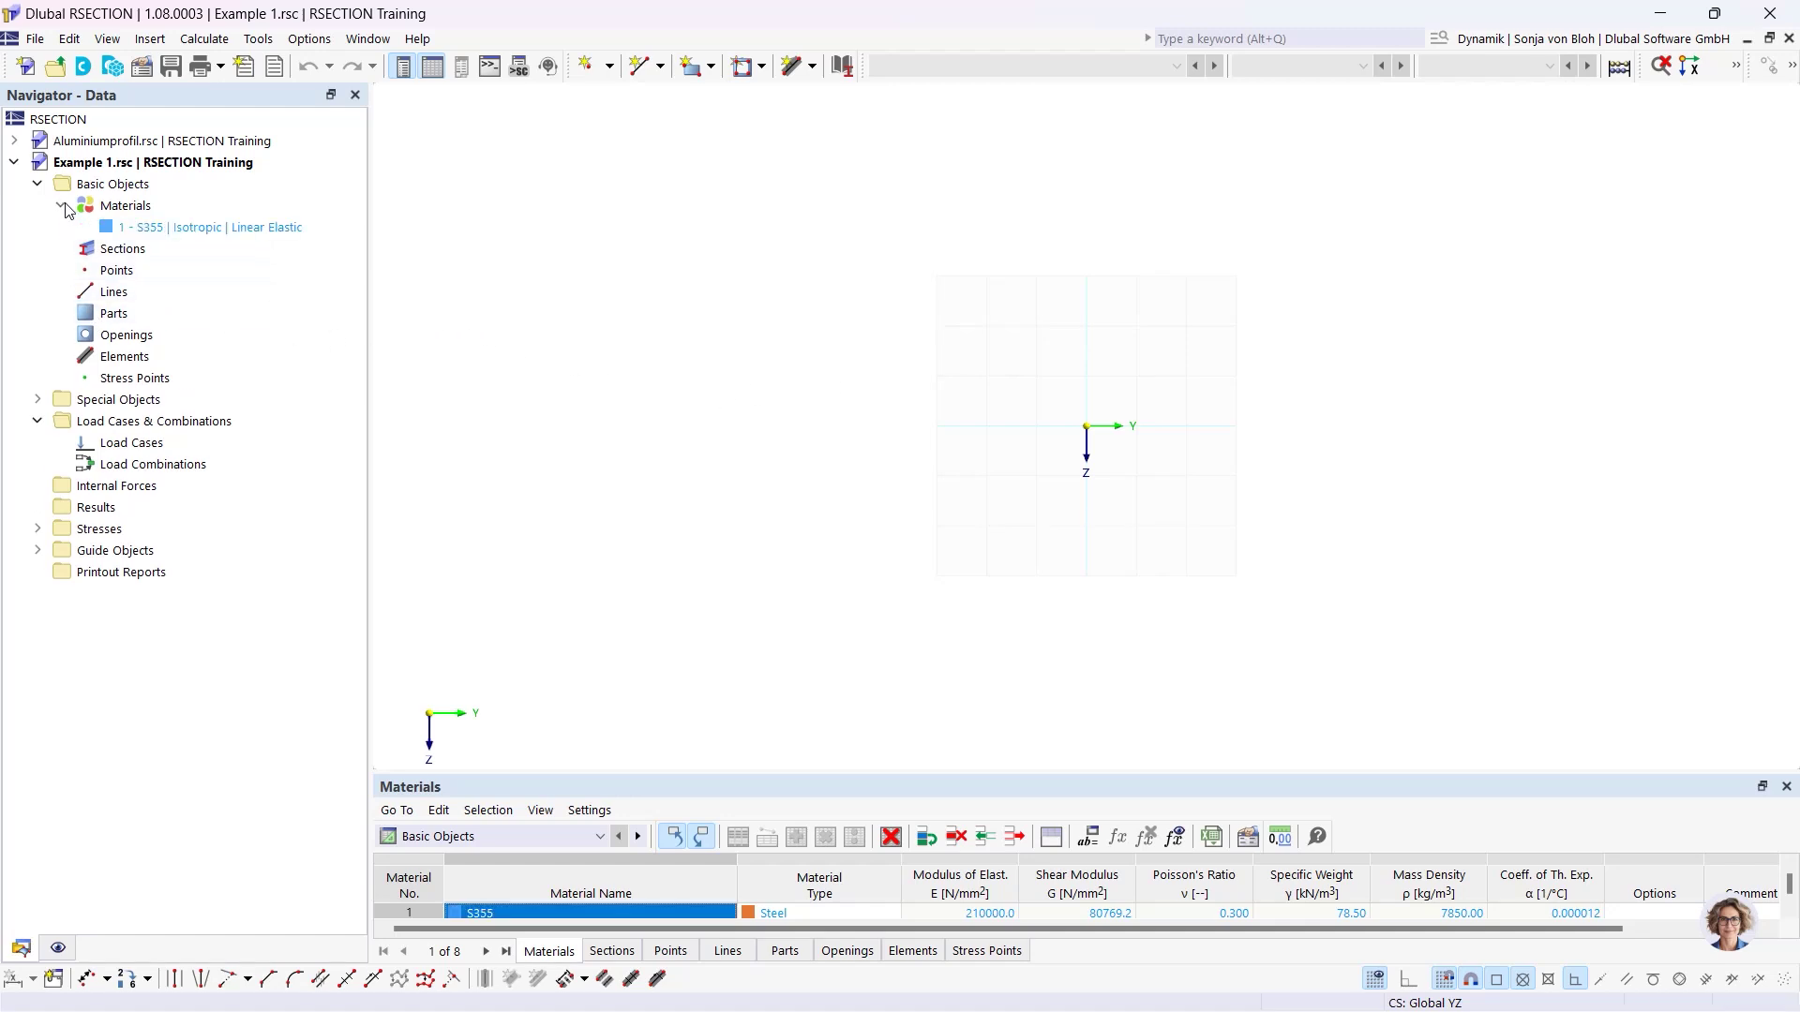
{"action": "double_click", "coordinate": [172, 230]}
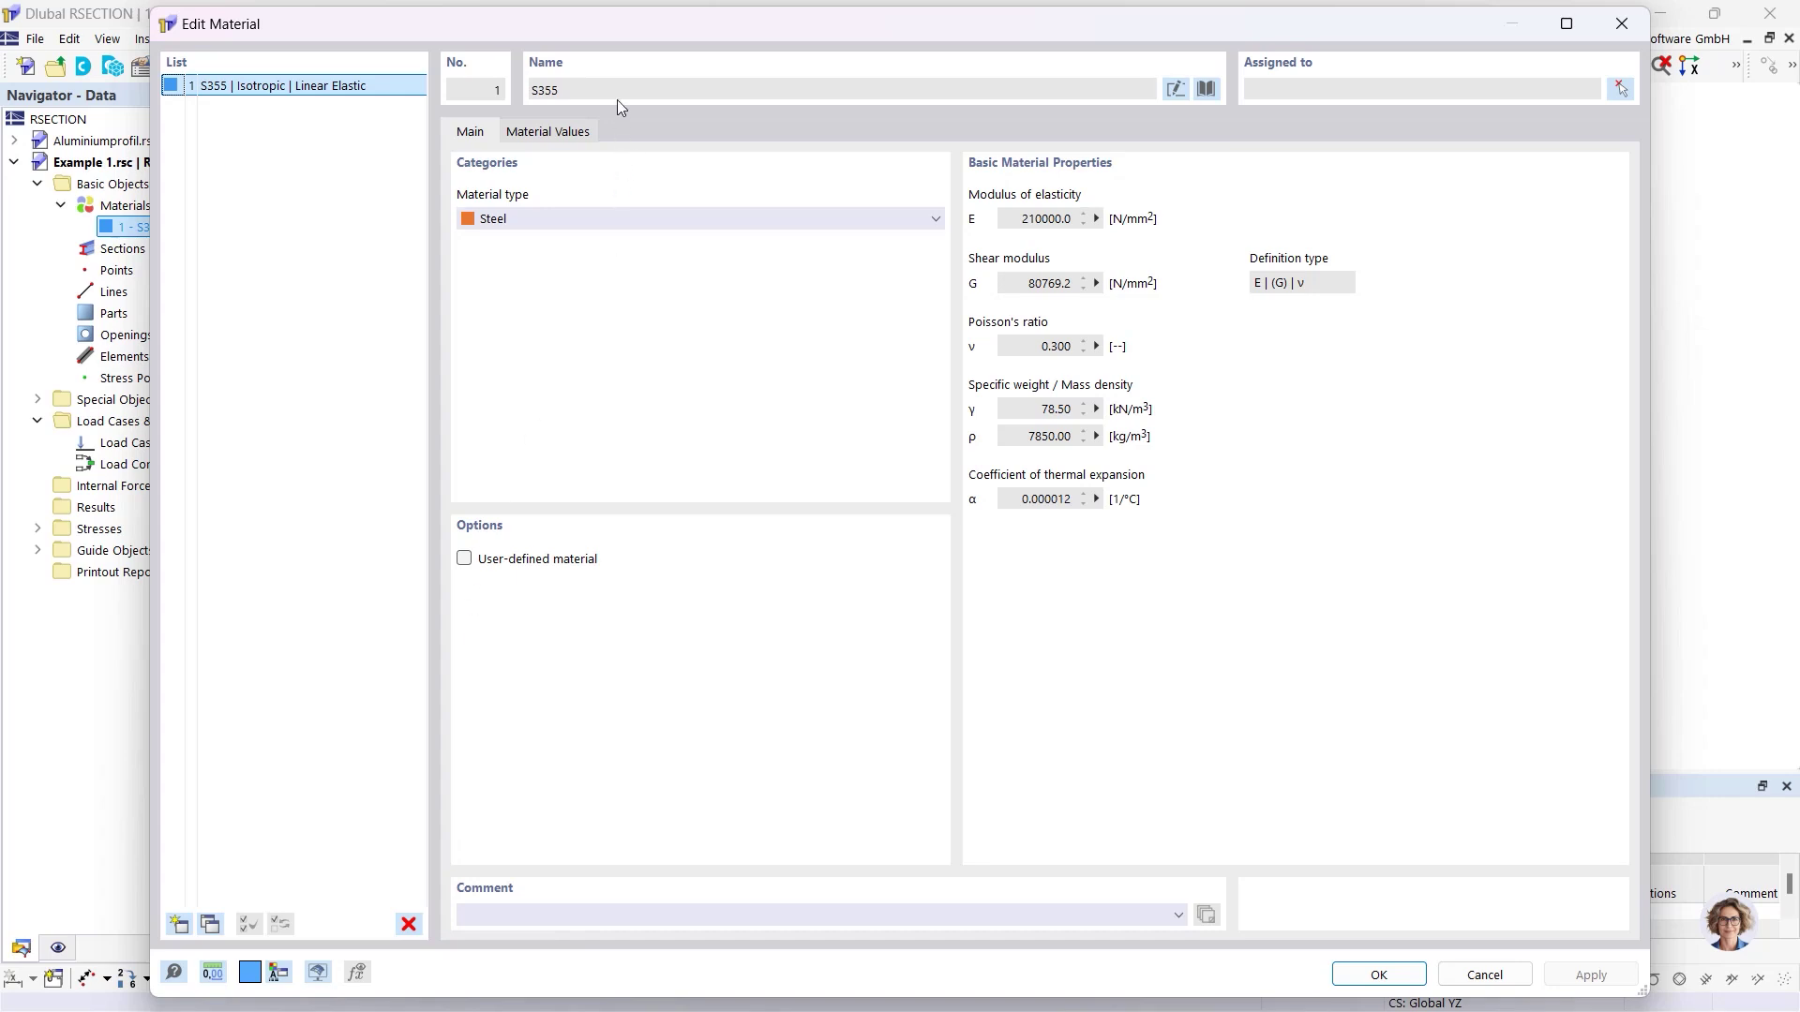
Try to enter S235 directly as the material's name.
{"action": "left_click", "coordinate": [1175, 88]}
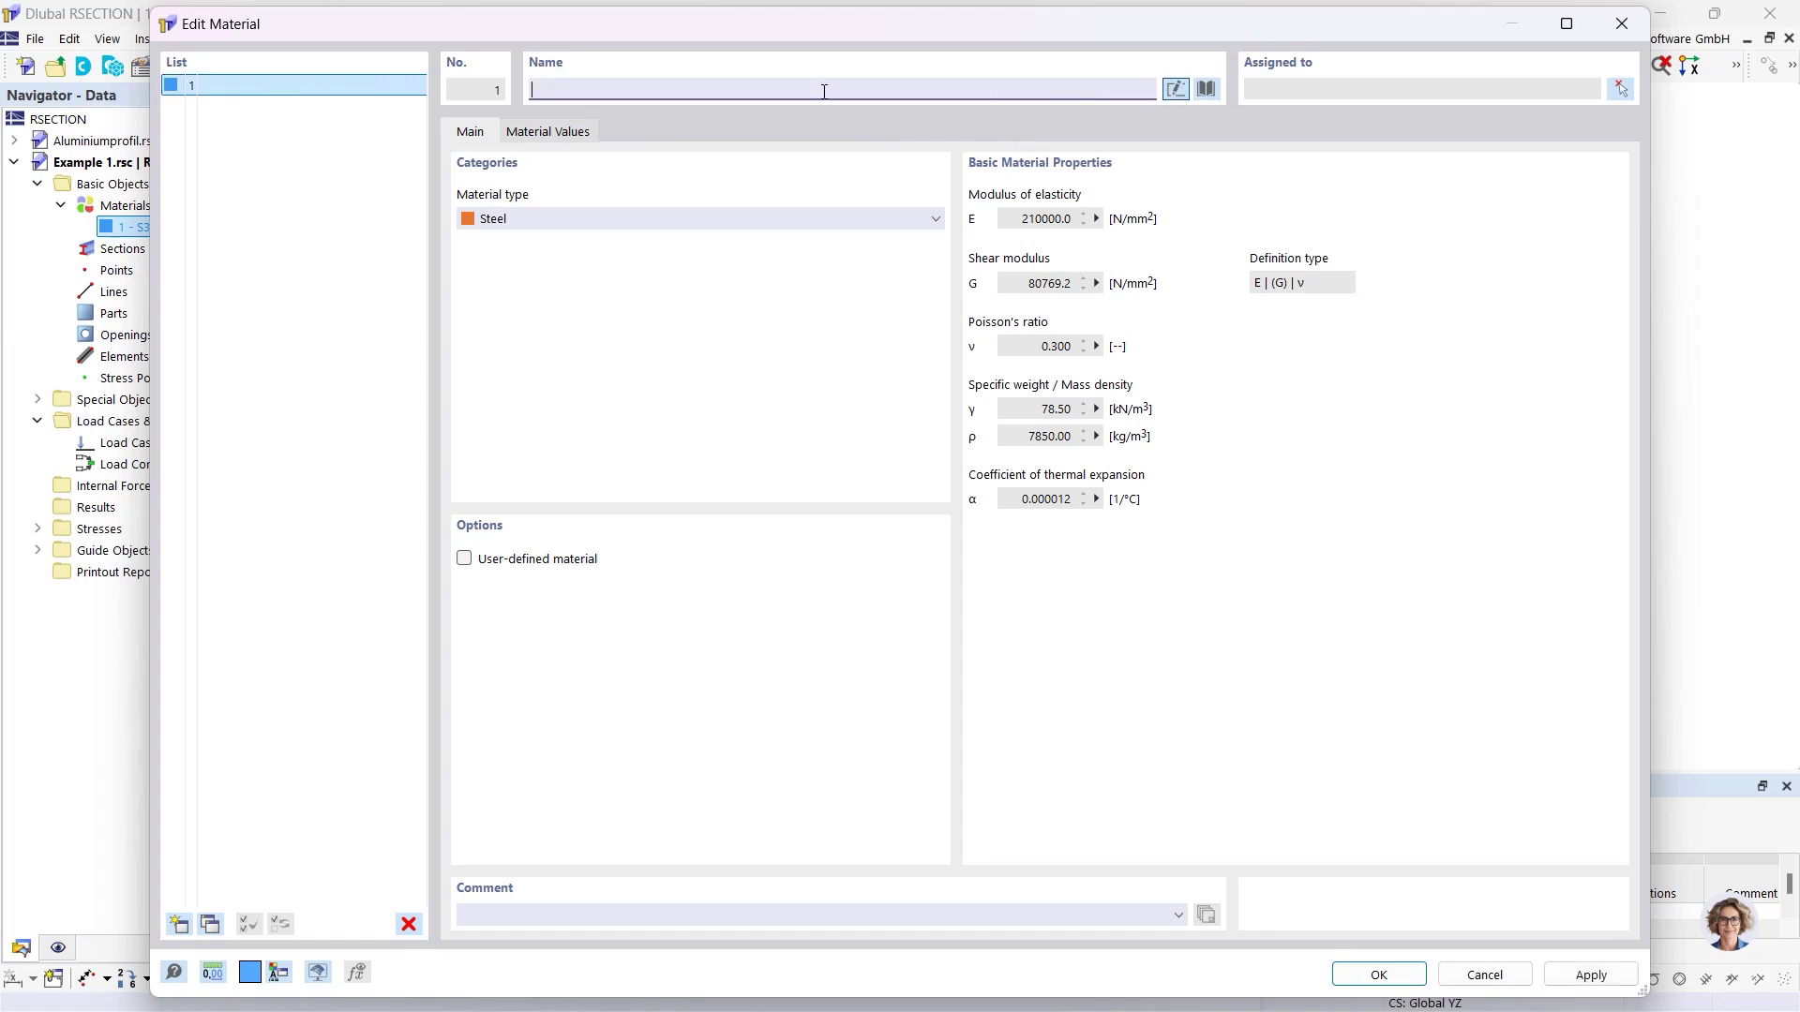
{"action": "type", "text": "S235"}
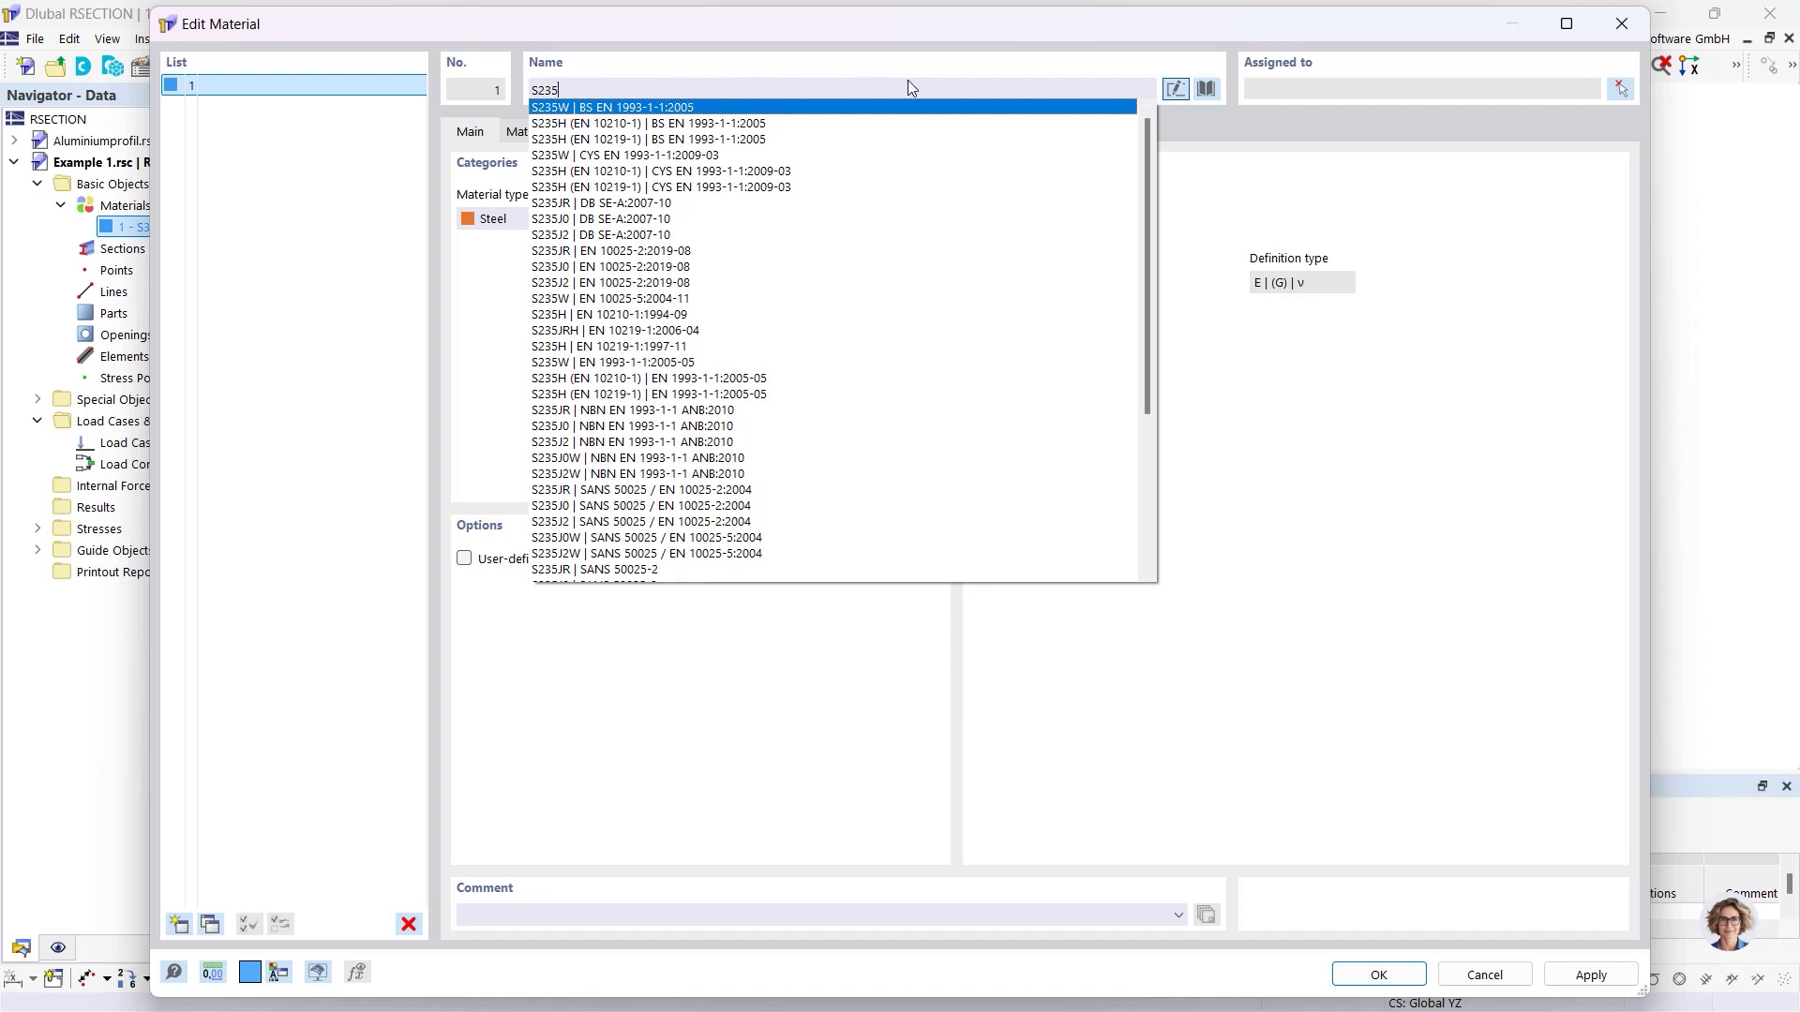
{"action": "left_click", "coordinate": [1043, 47]}
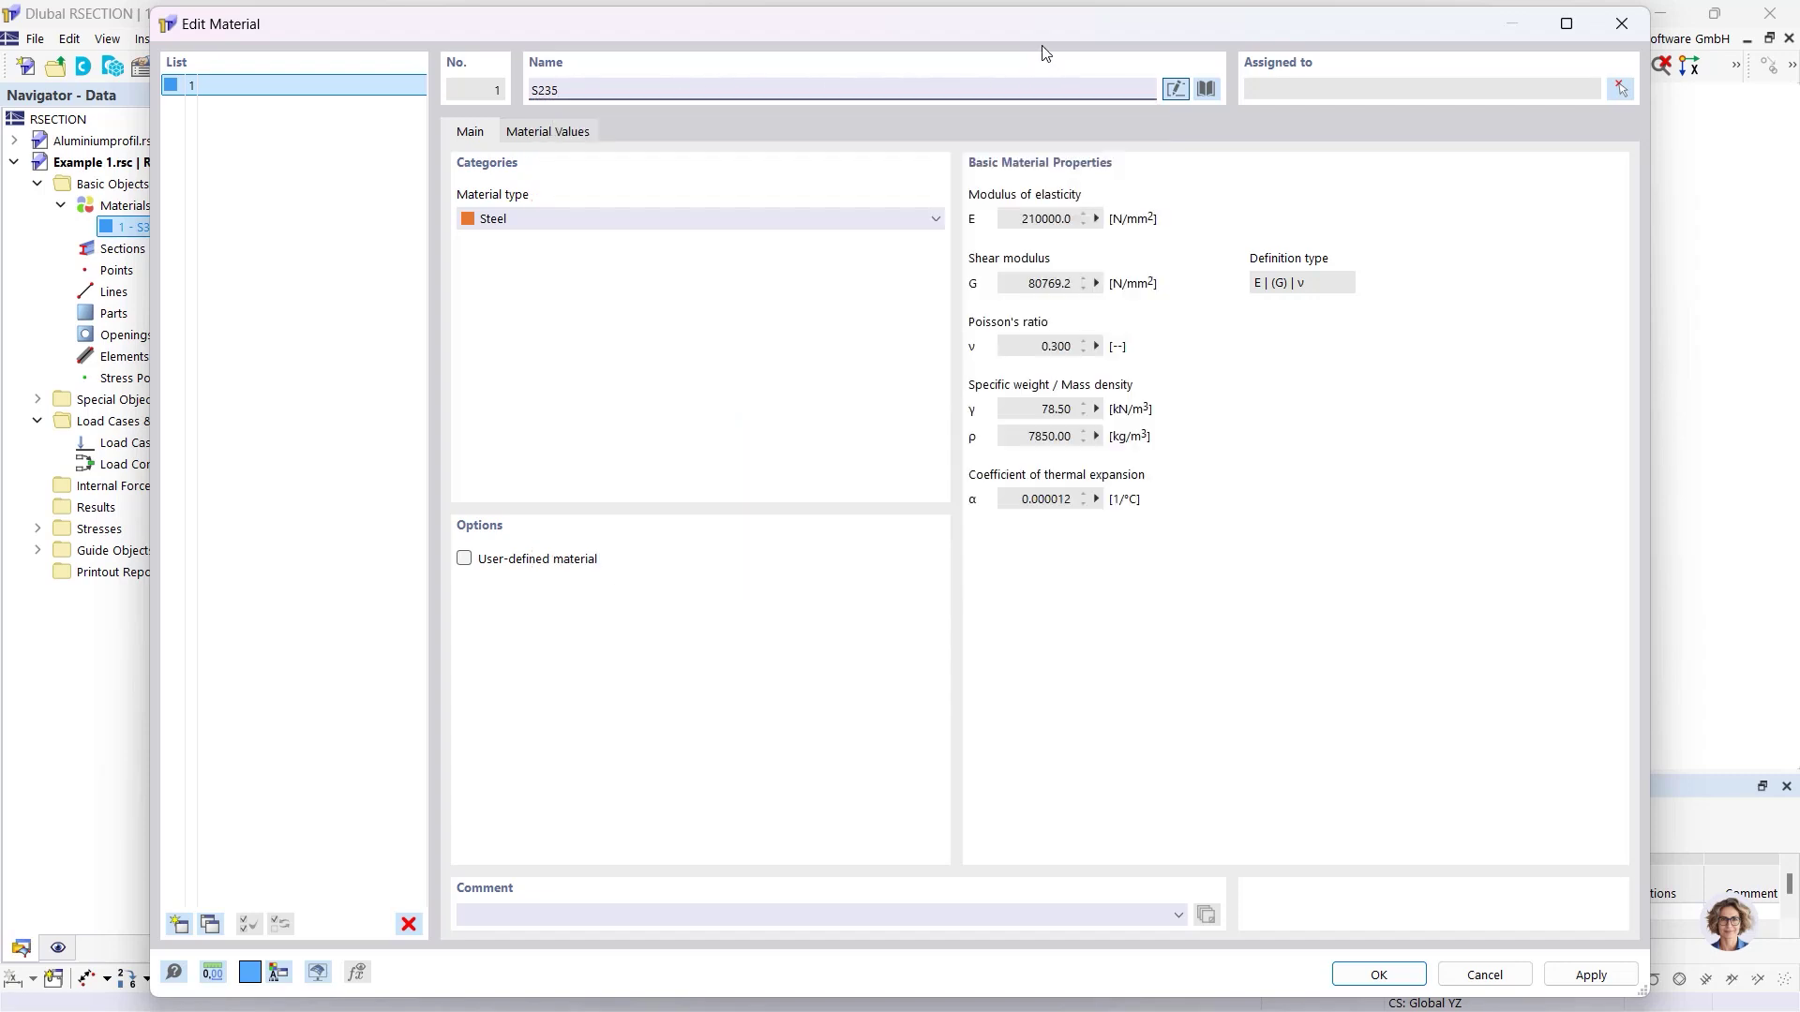
Assign S355 from the library's Steel S series to EN 1993-1-1:2005-05, filtering by material type Steel and searching for S 355.
{"action": "left_click", "coordinate": [1205, 90]}
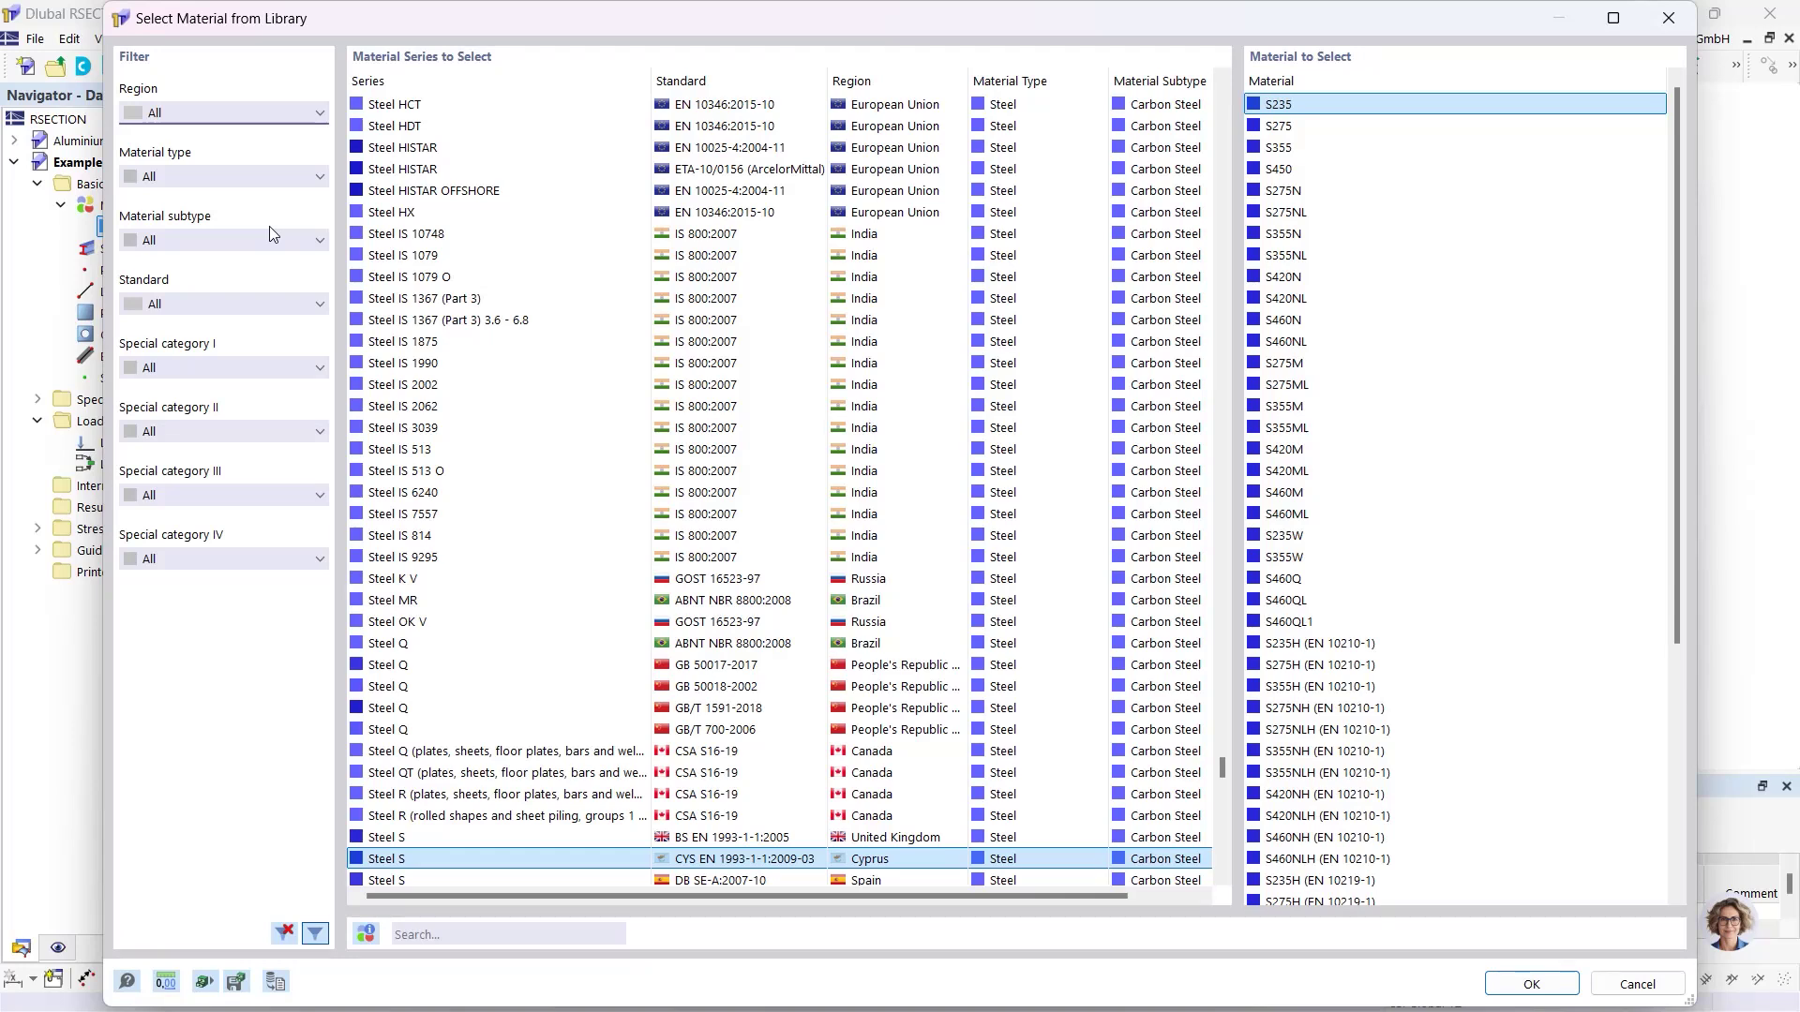
{"action": "left_click", "coordinate": [278, 175]}
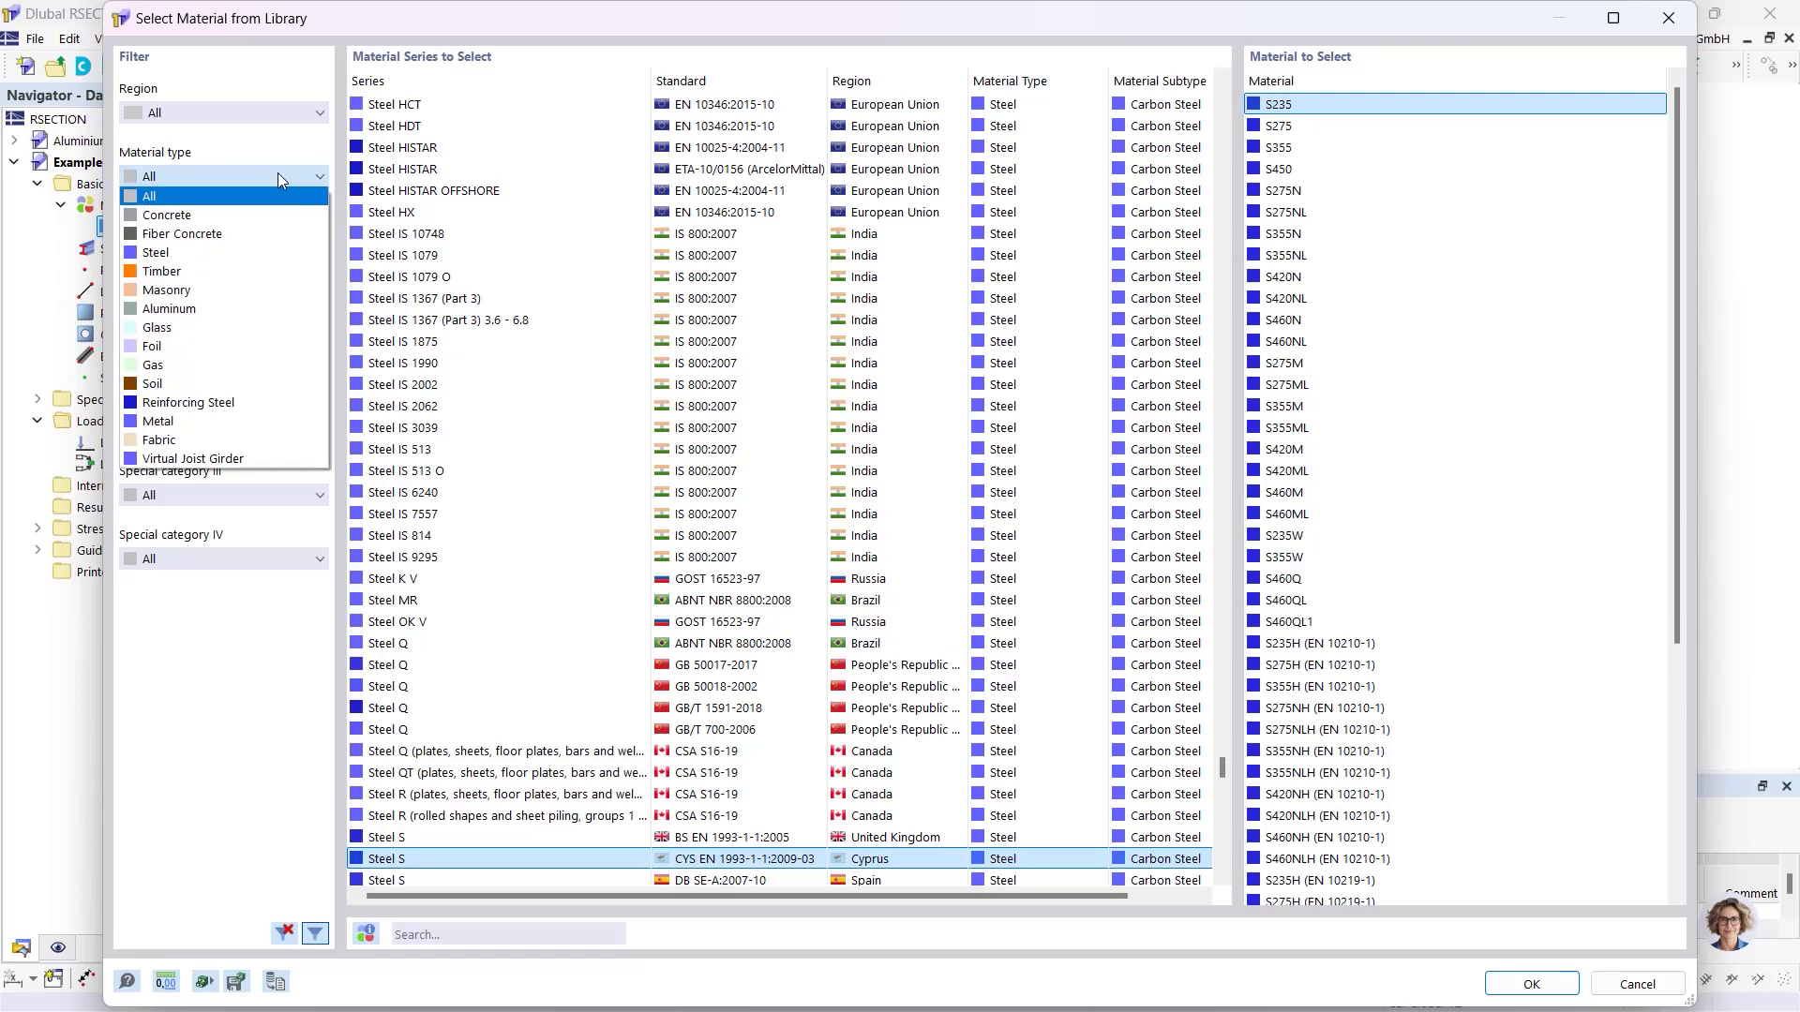
{"action": "left_click", "coordinate": [225, 249]}
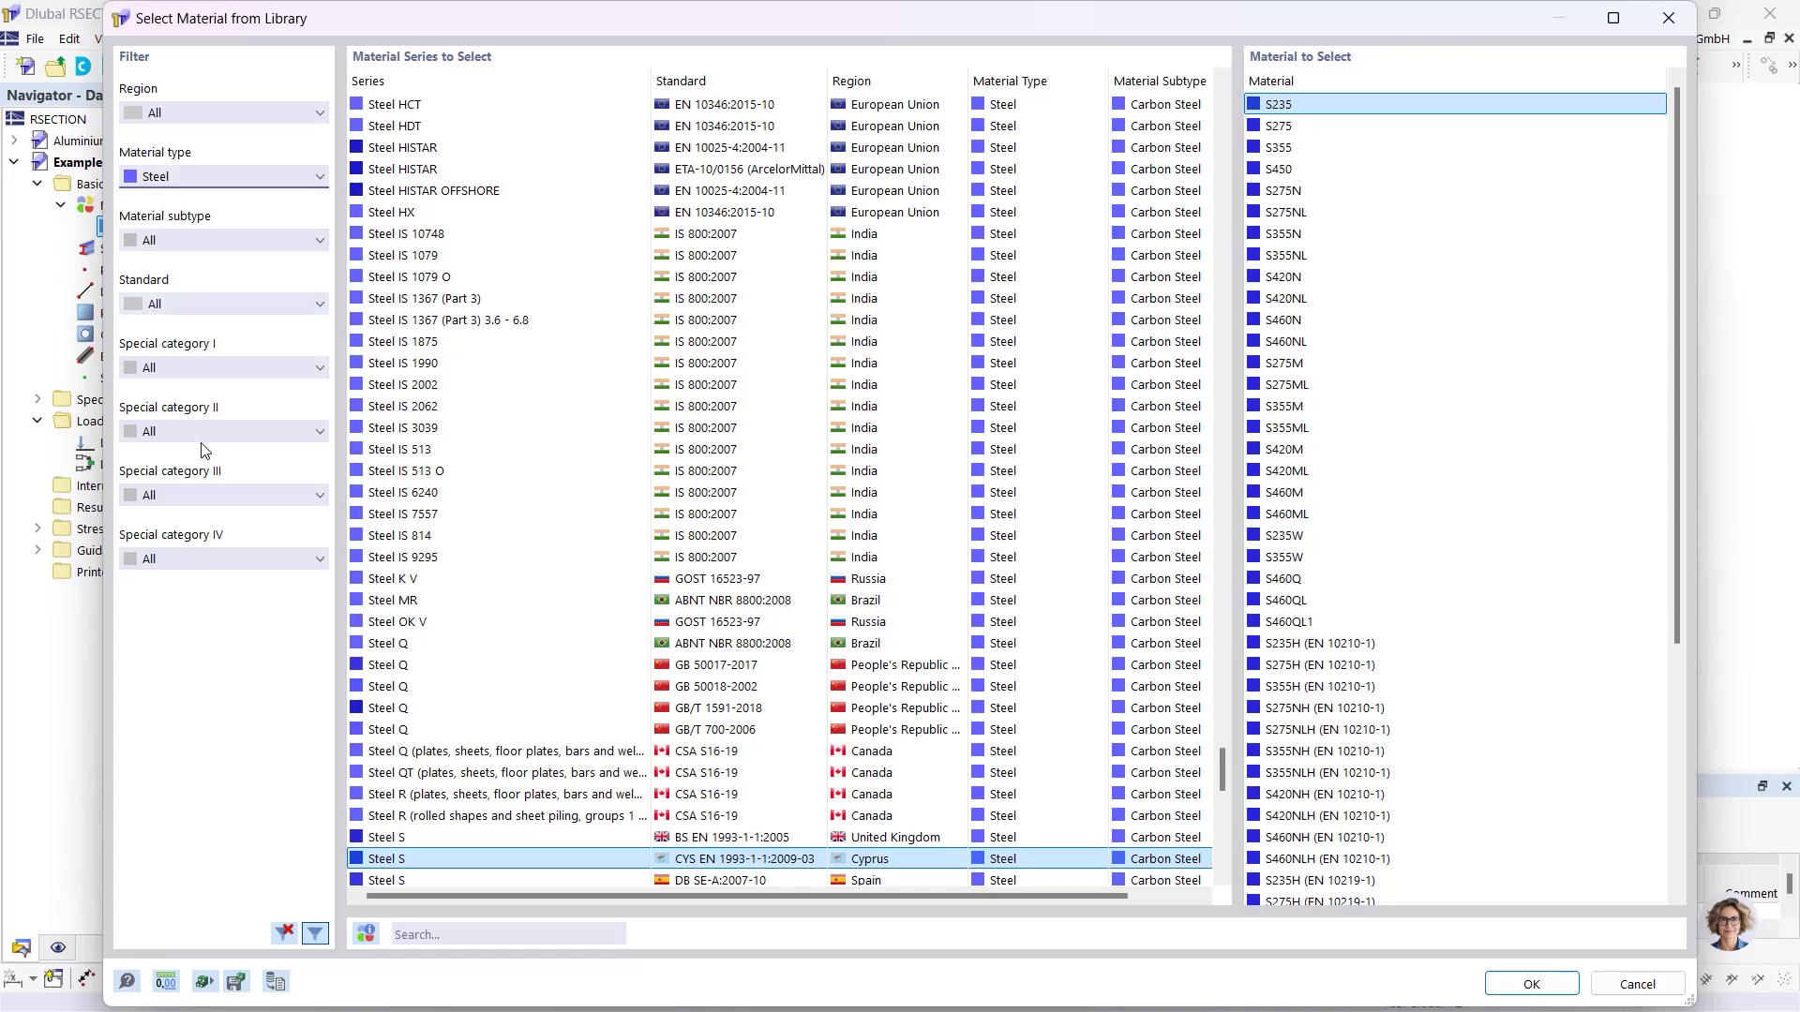
{"action": "left_click", "coordinate": [427, 940]}
{"action": "type", "text": "S"}
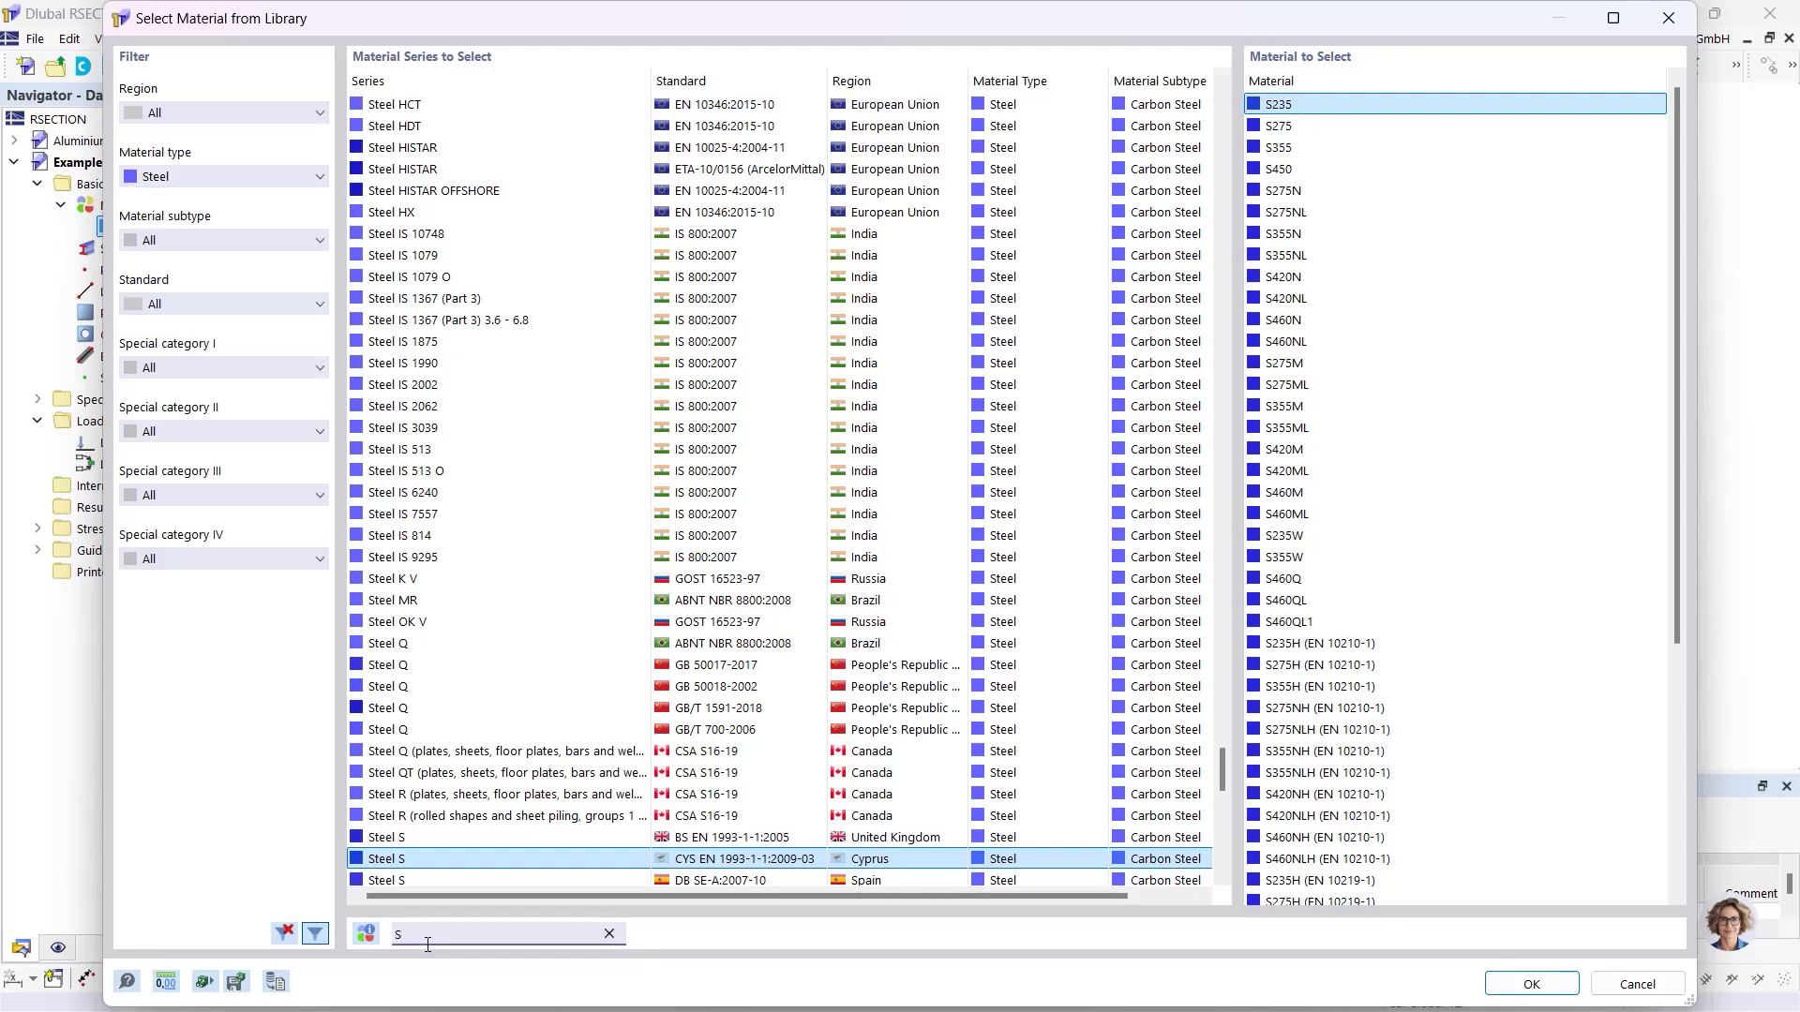
{"action": "type", "text": " 355"}
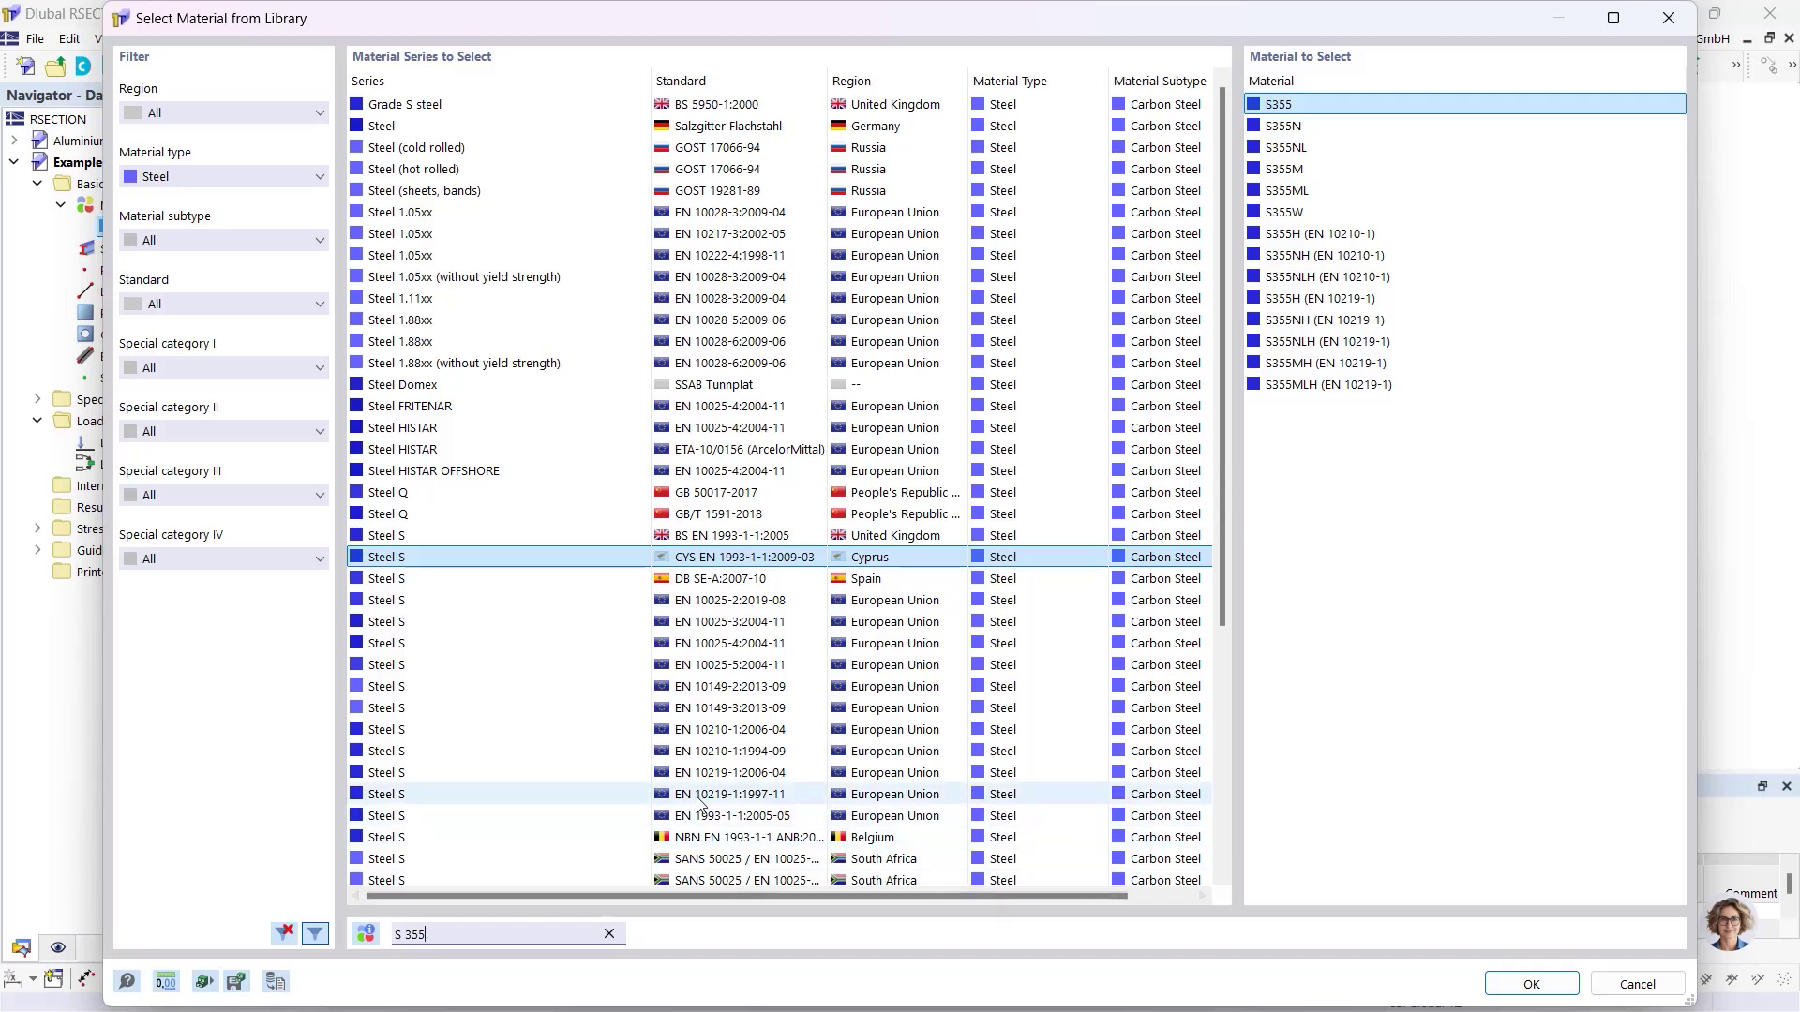
{"action": "left_click", "coordinate": [740, 817]}
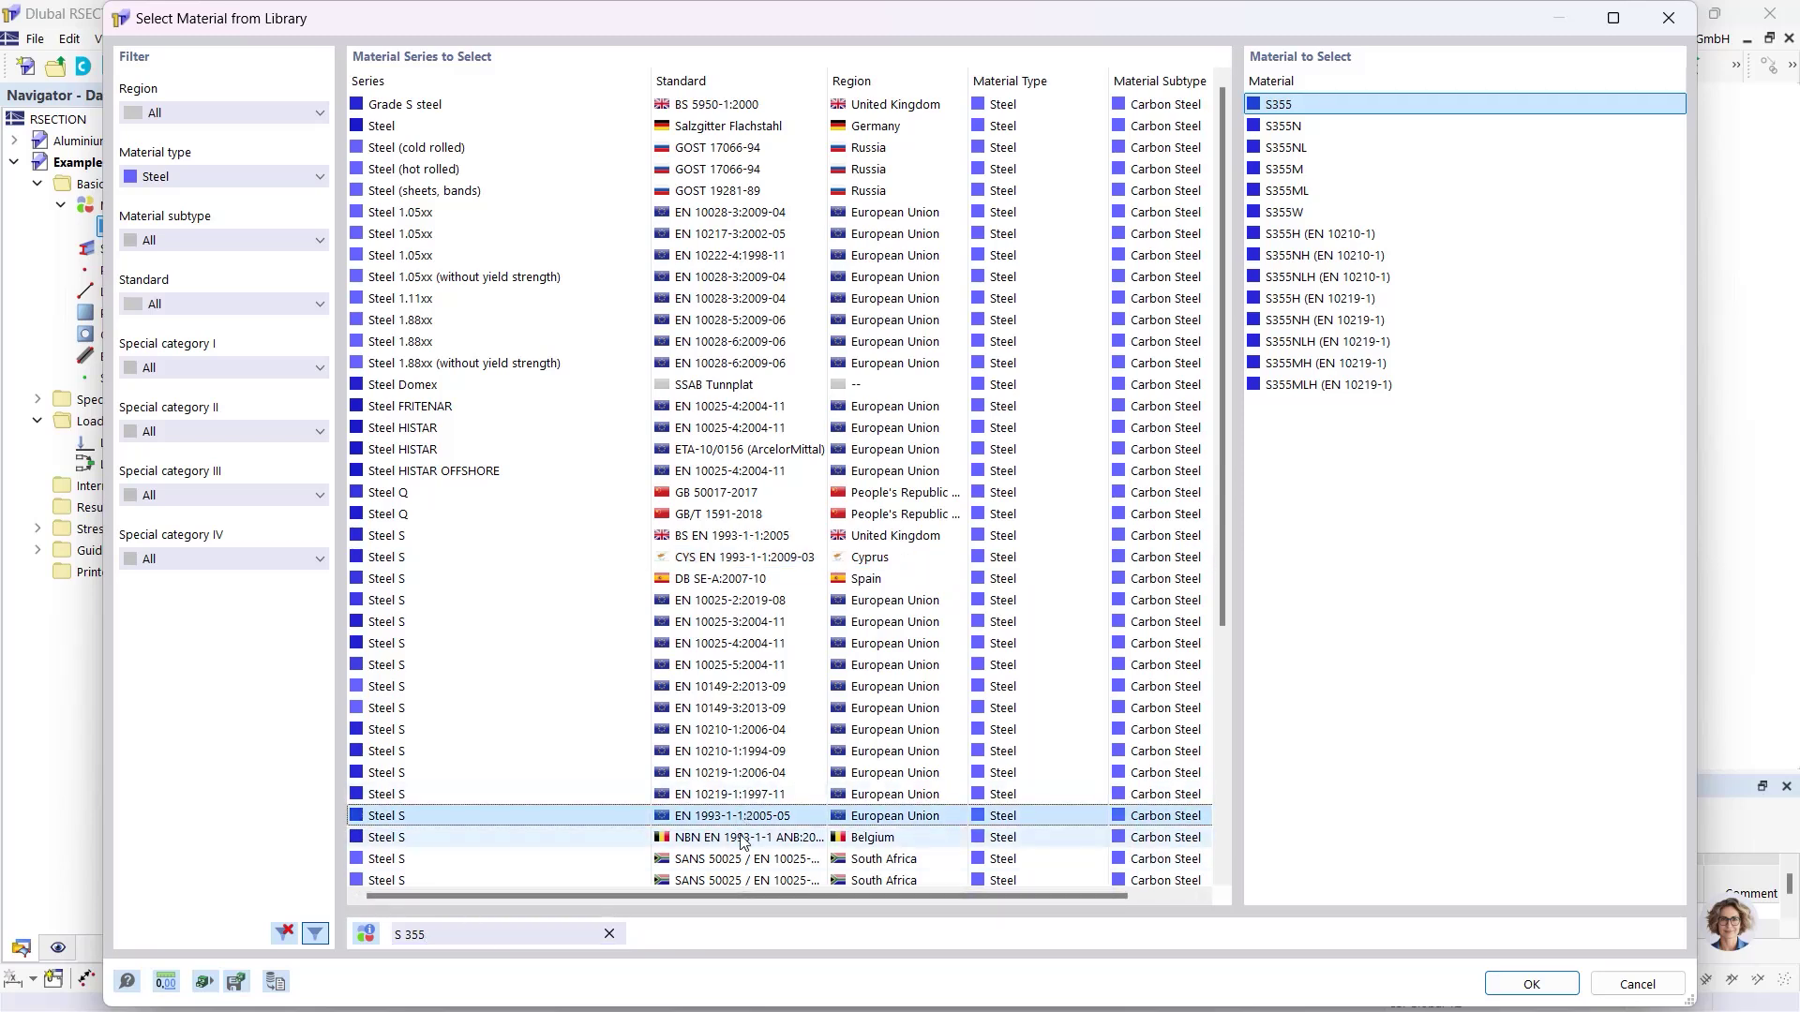
{"action": "left_click", "coordinate": [1532, 982]}
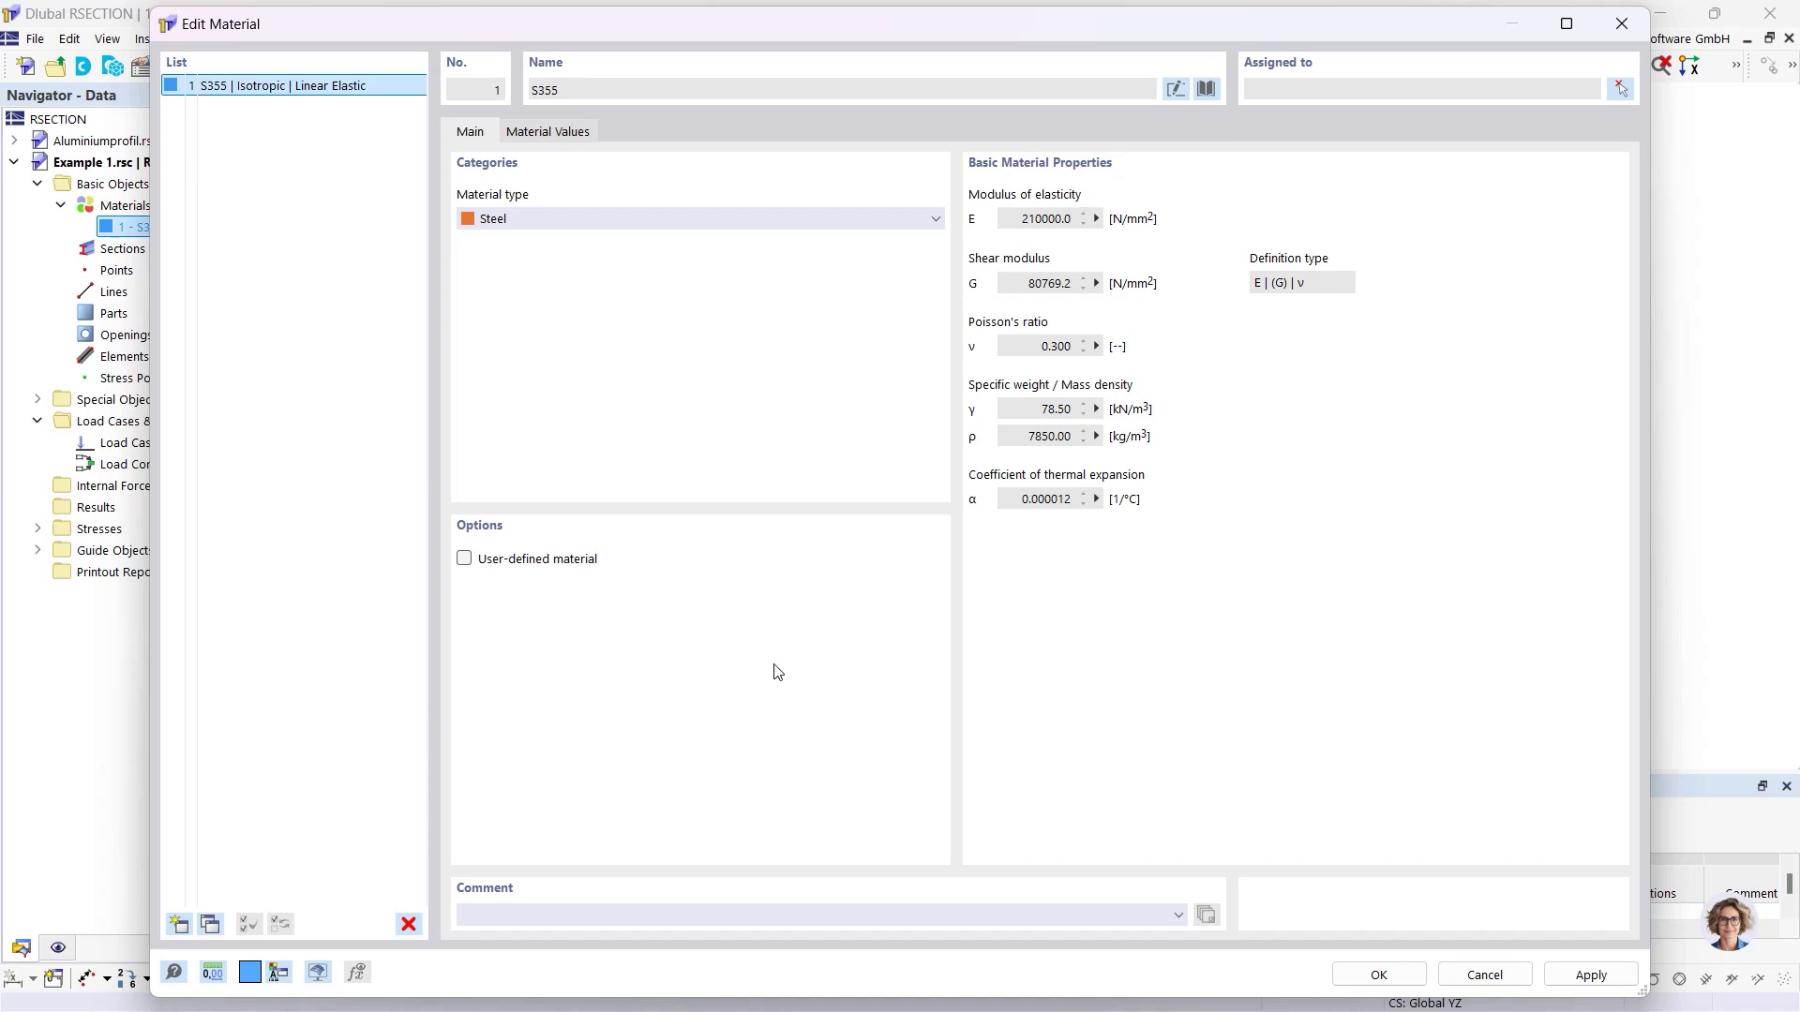
Try the user-defined material option by opening the modulus of elasticity for editing, and switch the option off again.
{"action": "left_click", "coordinate": [464, 560]}
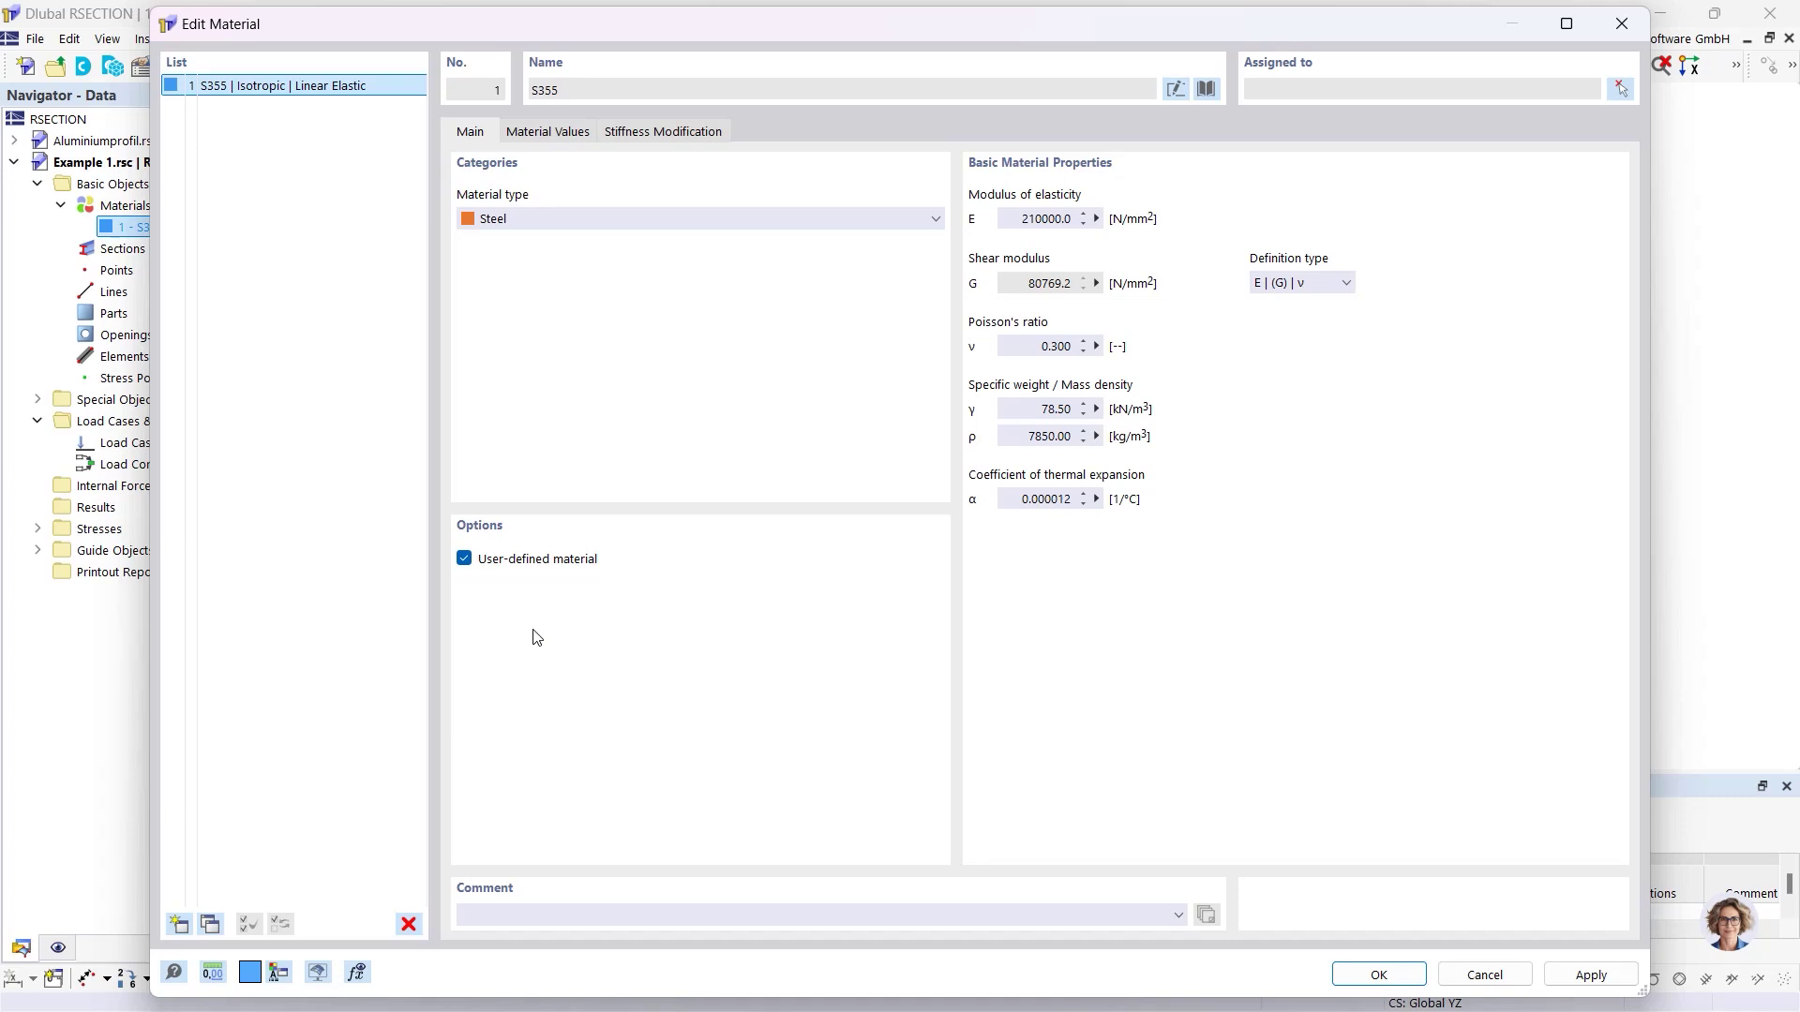
{"action": "left_click", "coordinate": [551, 134]}
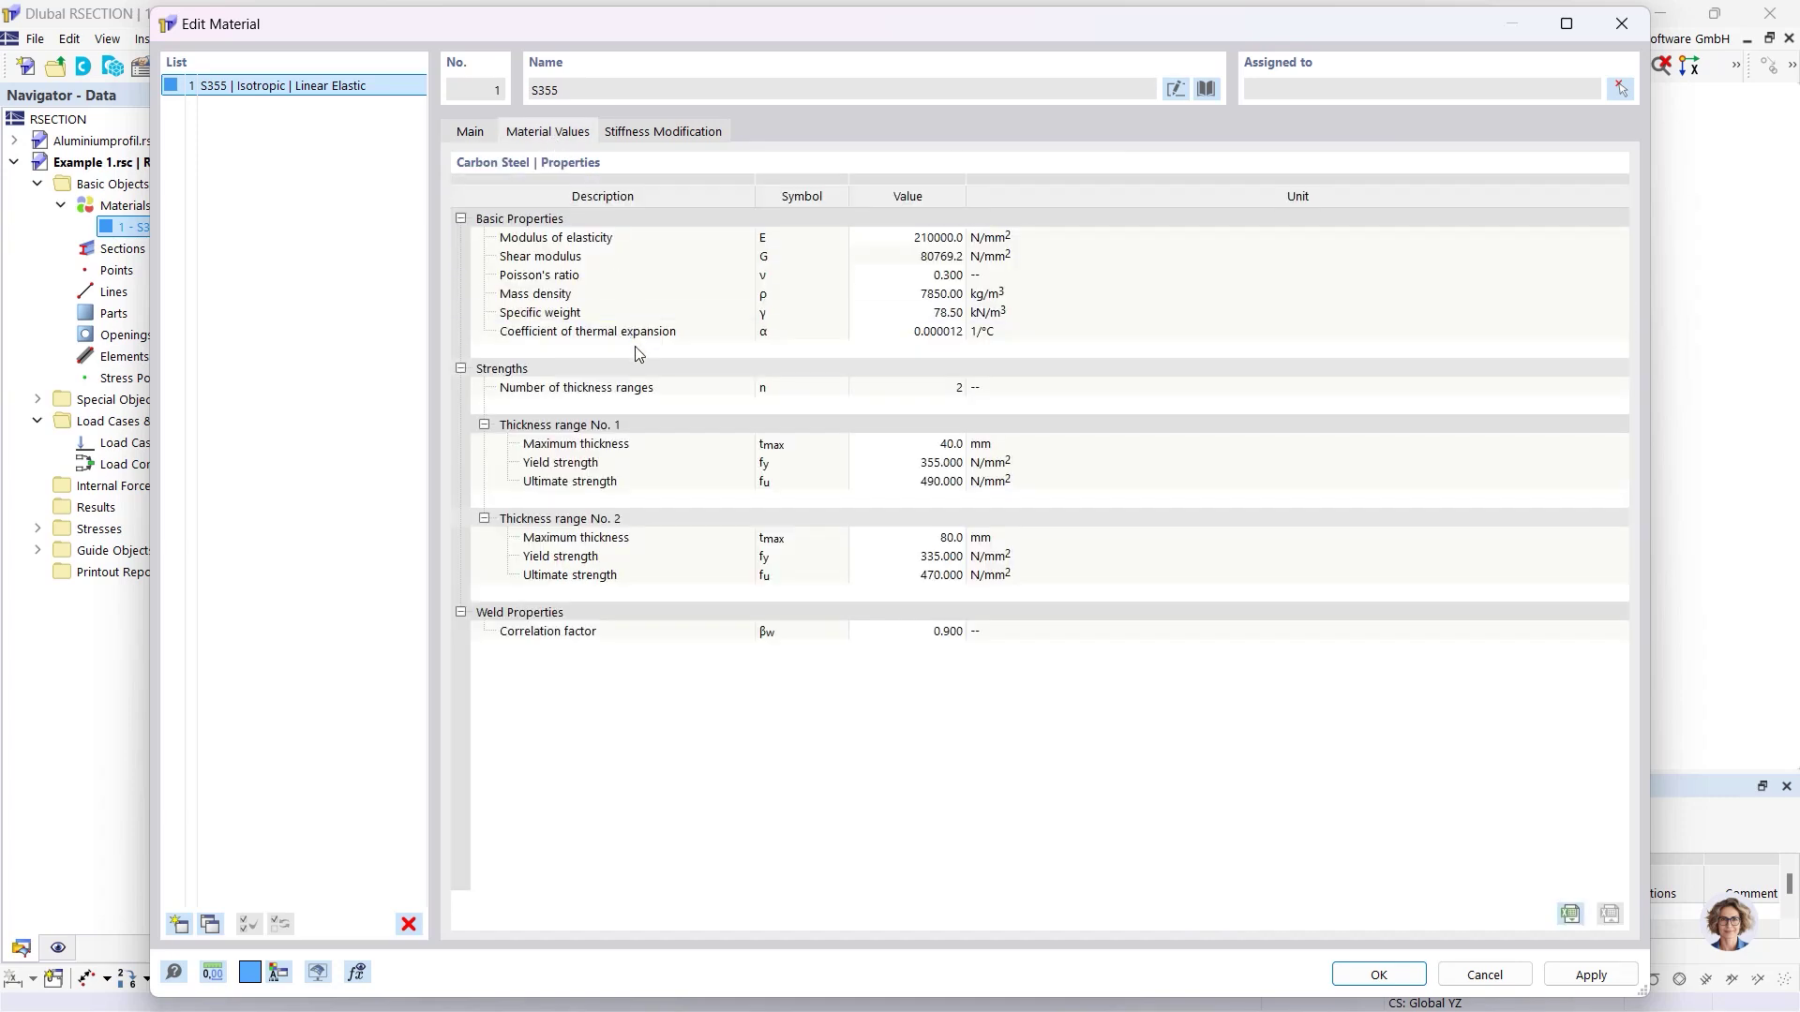
{"action": "left_click", "coordinate": [891, 238]}
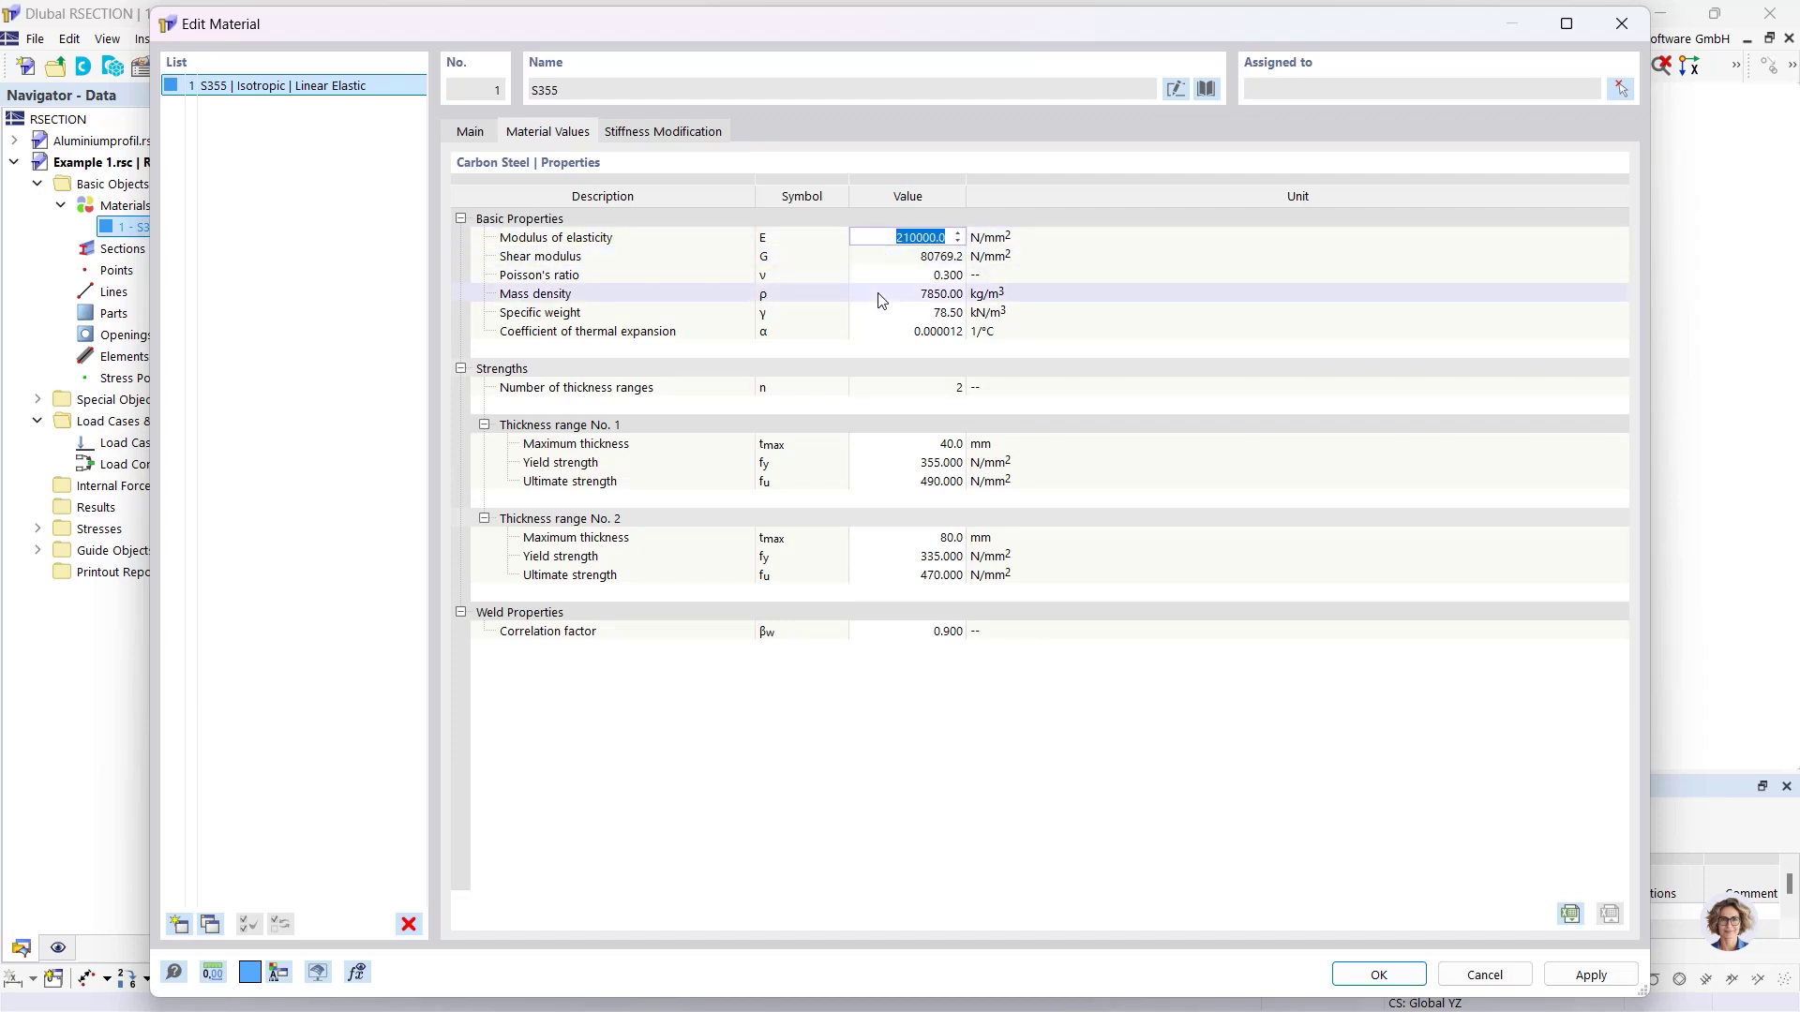
{"action": "left_click", "coordinate": [473, 134]}
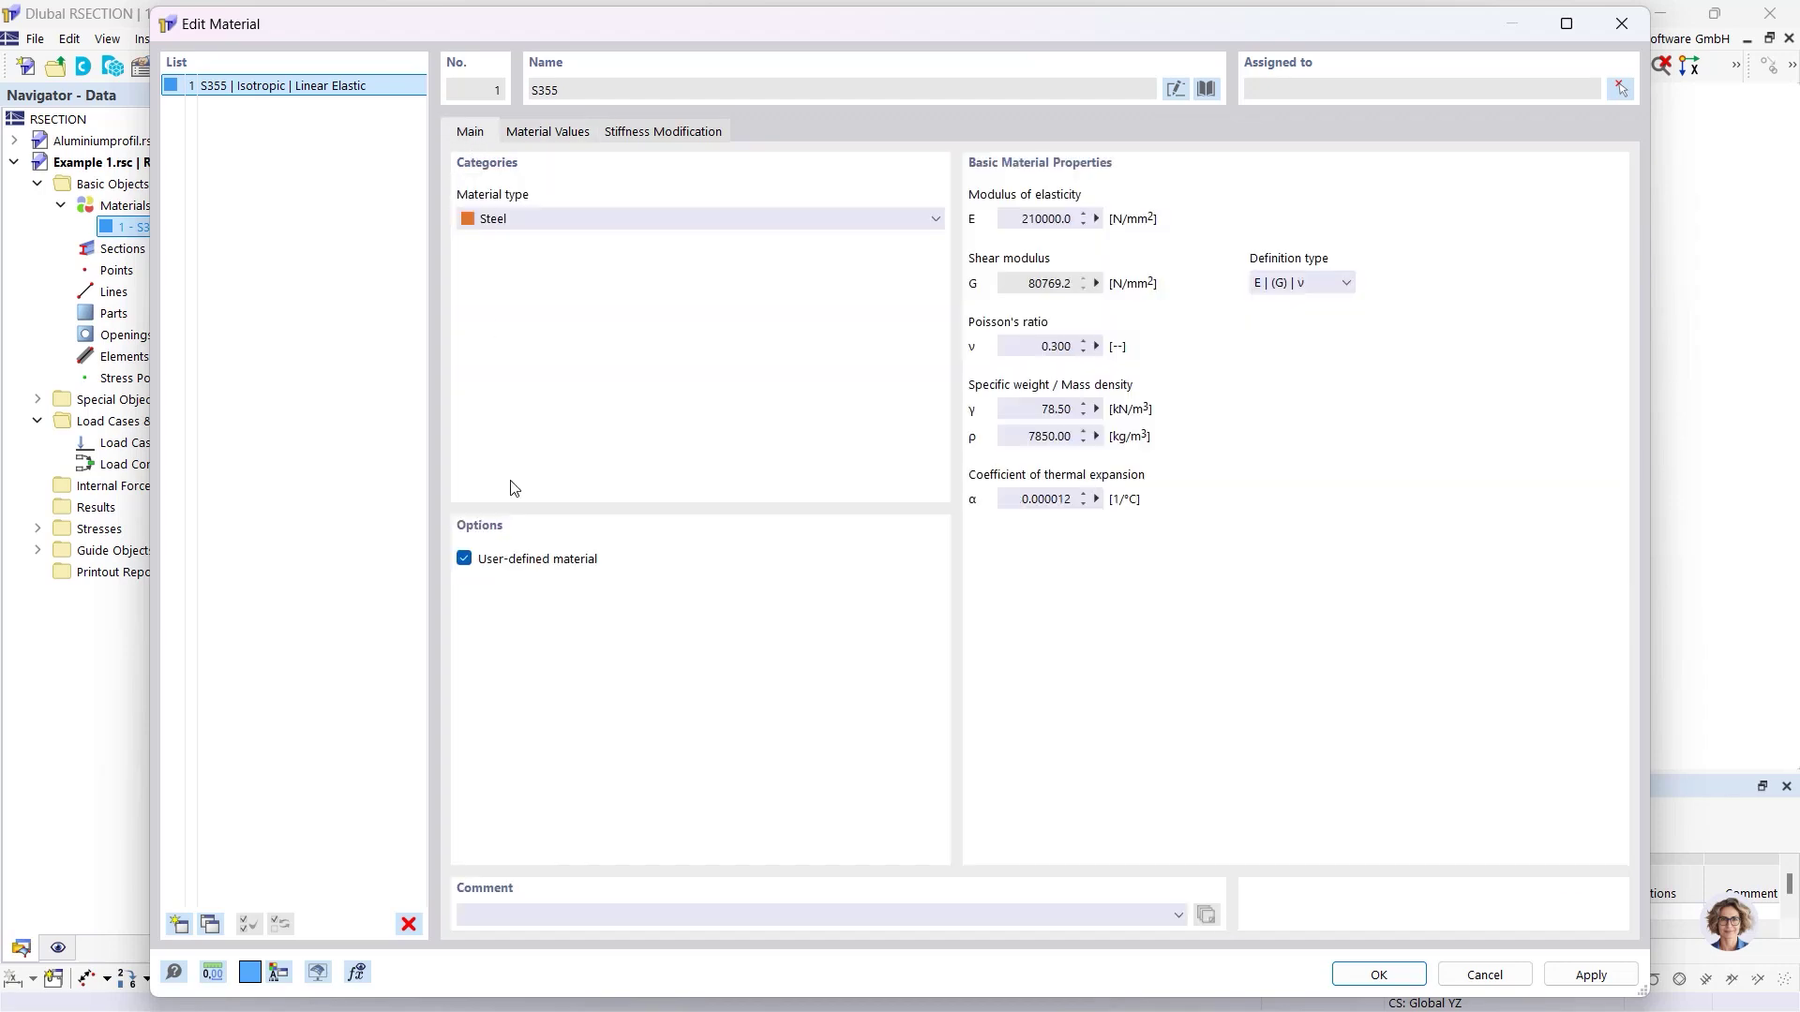
{"action": "left_click", "coordinate": [464, 559]}
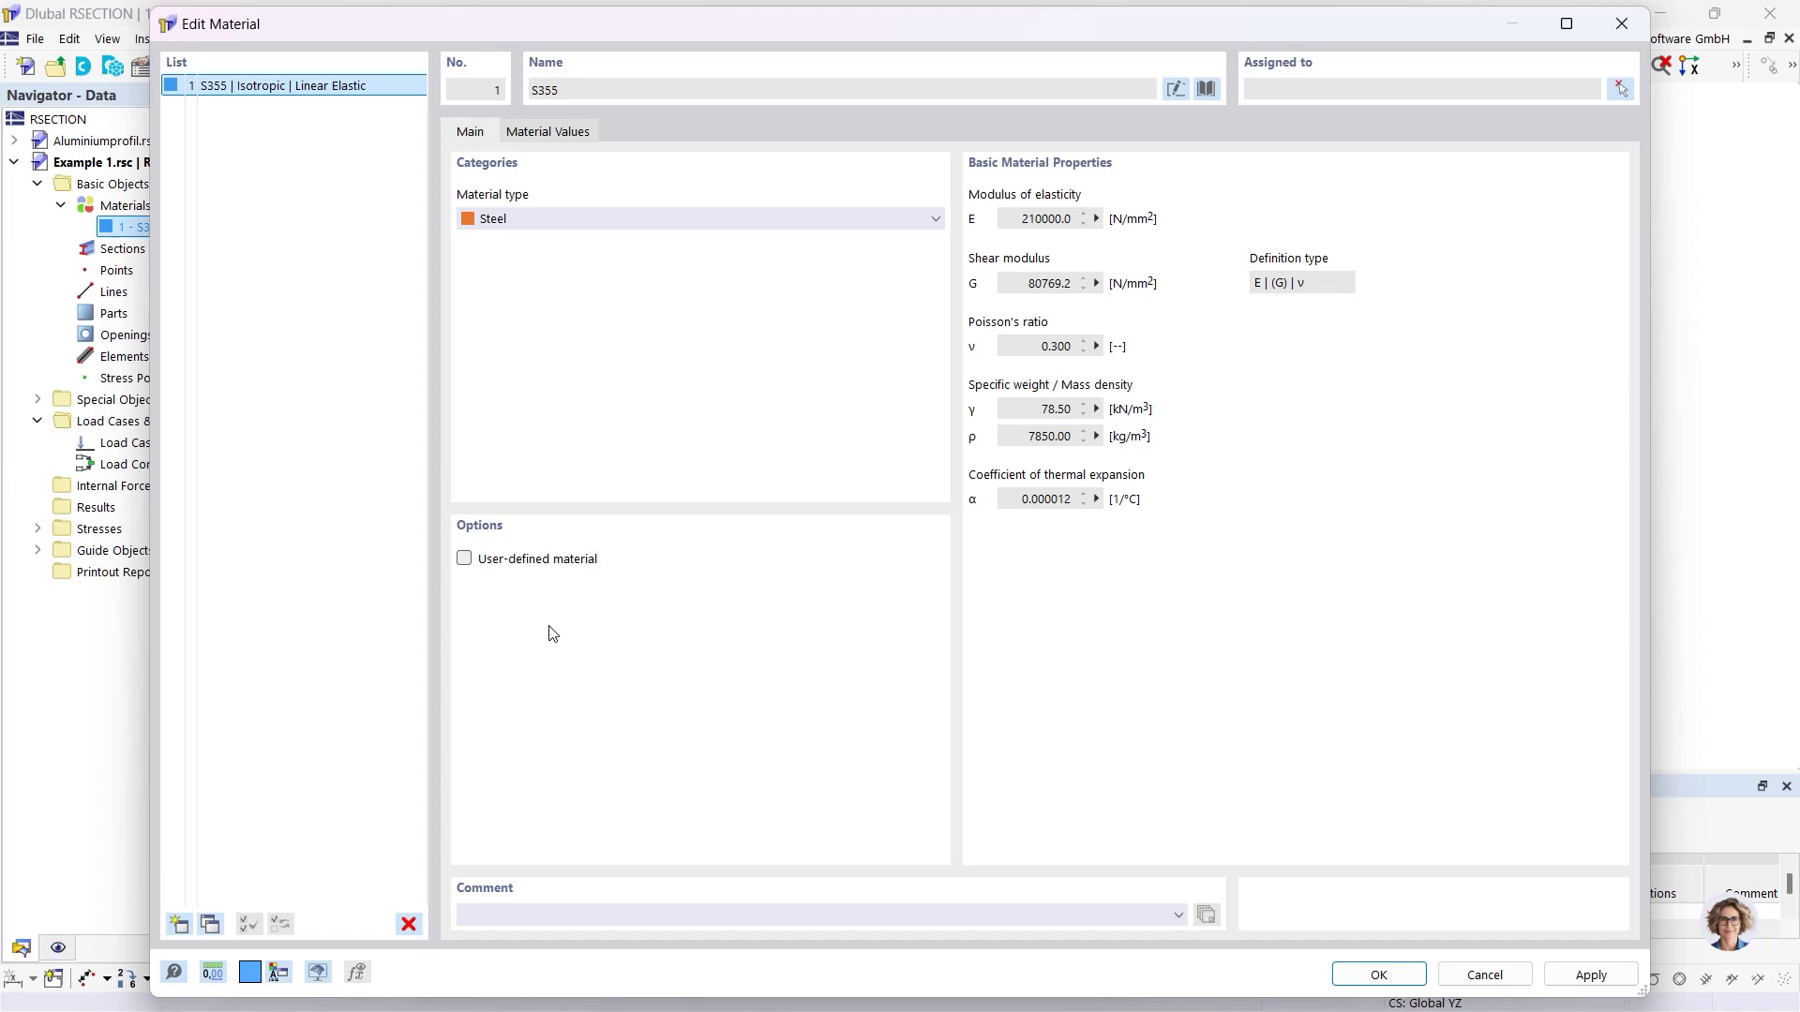
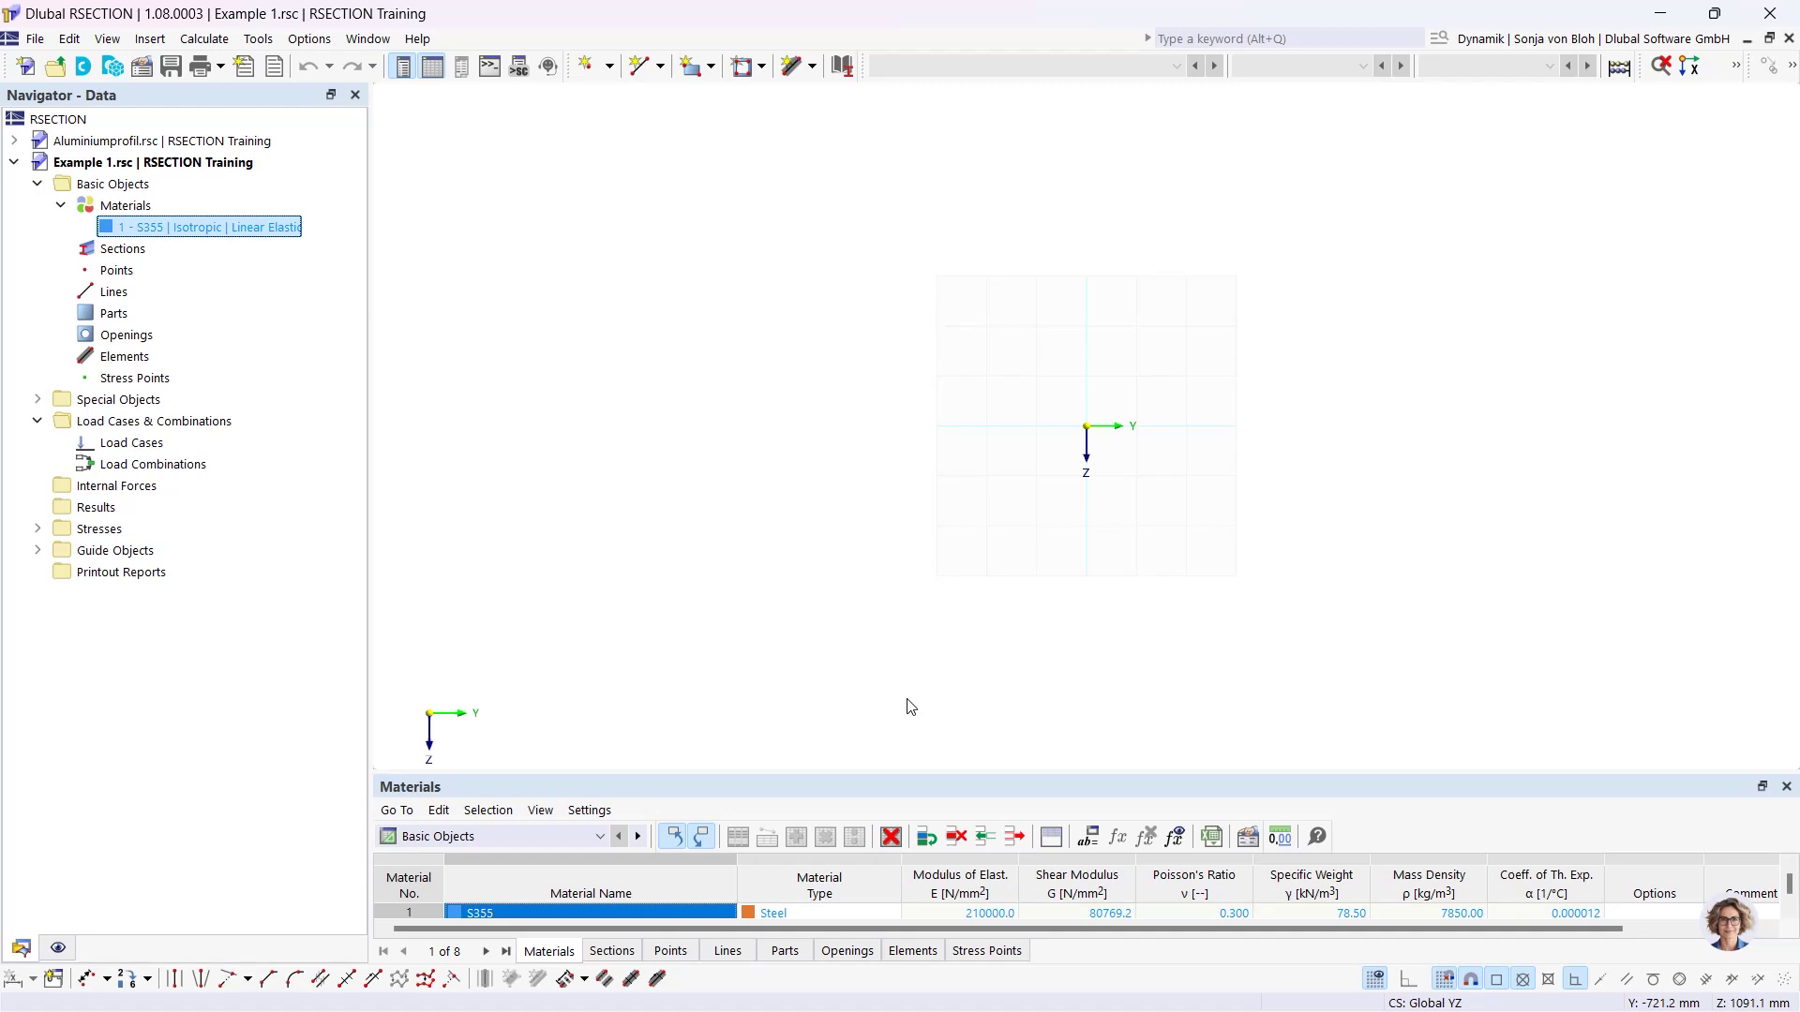
{"action": "left_click", "coordinate": [111, 316]}
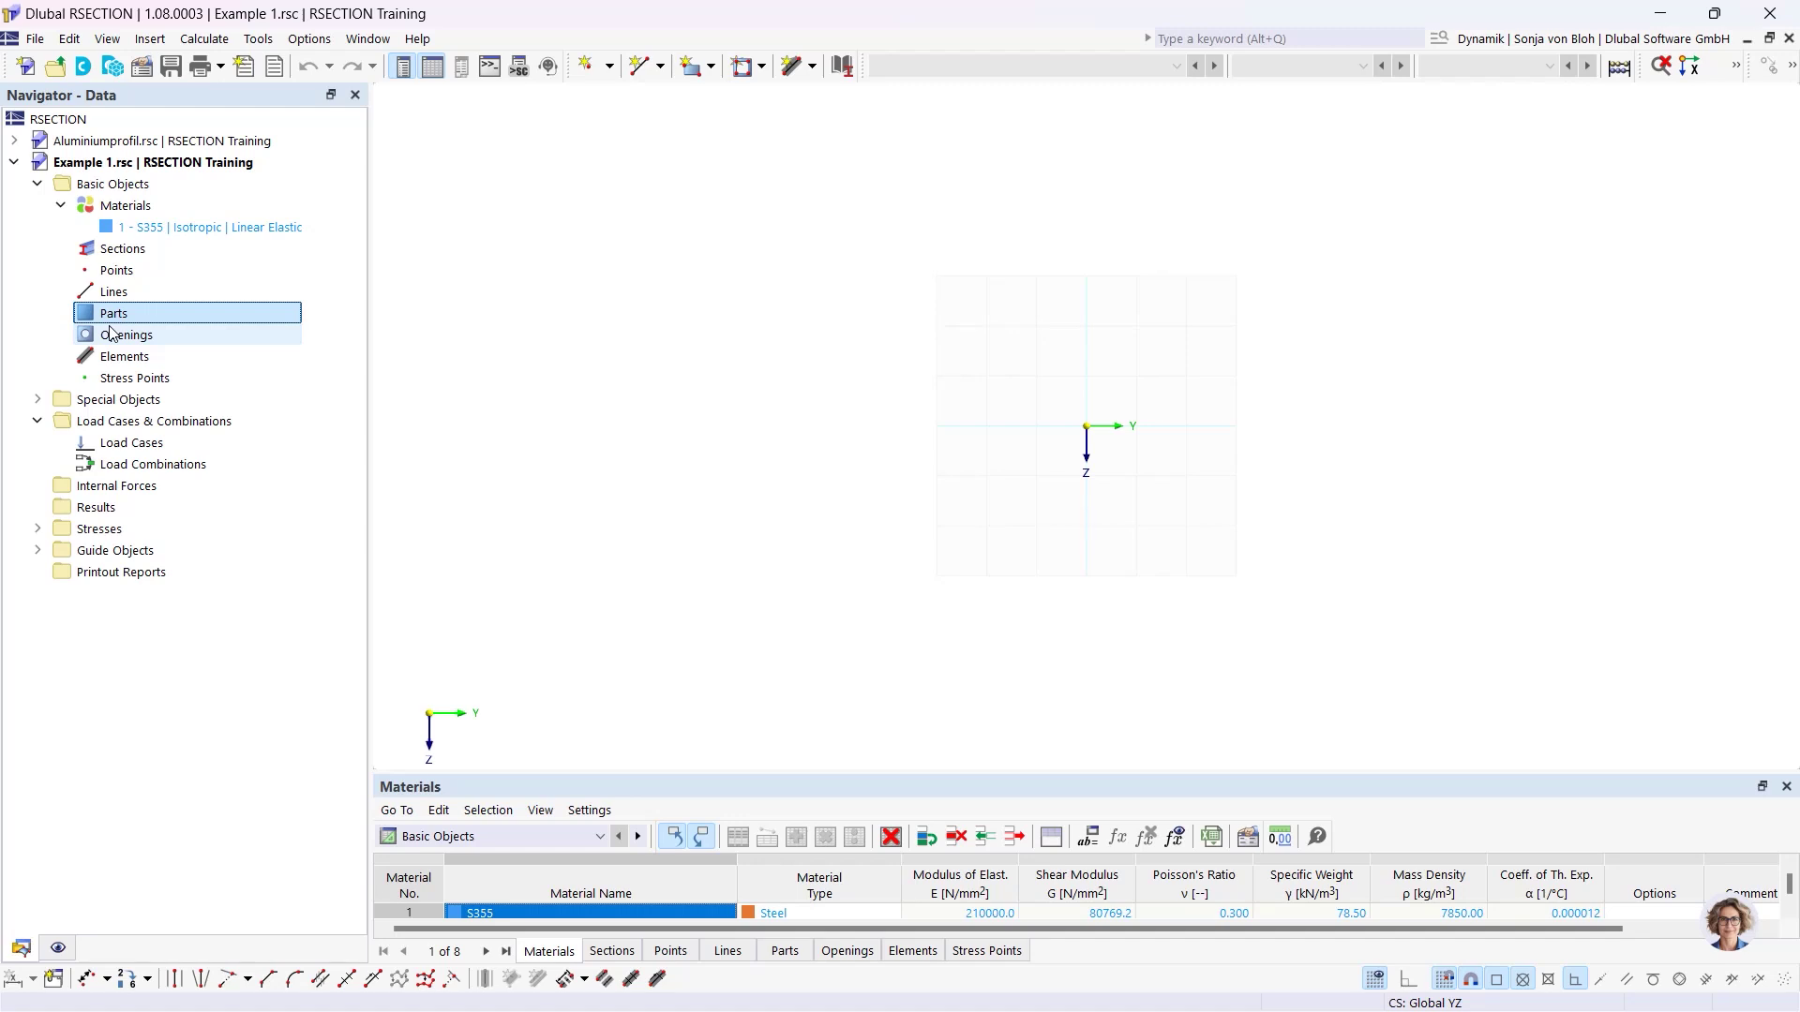
{"action": "left_click", "coordinate": [812, 66]}
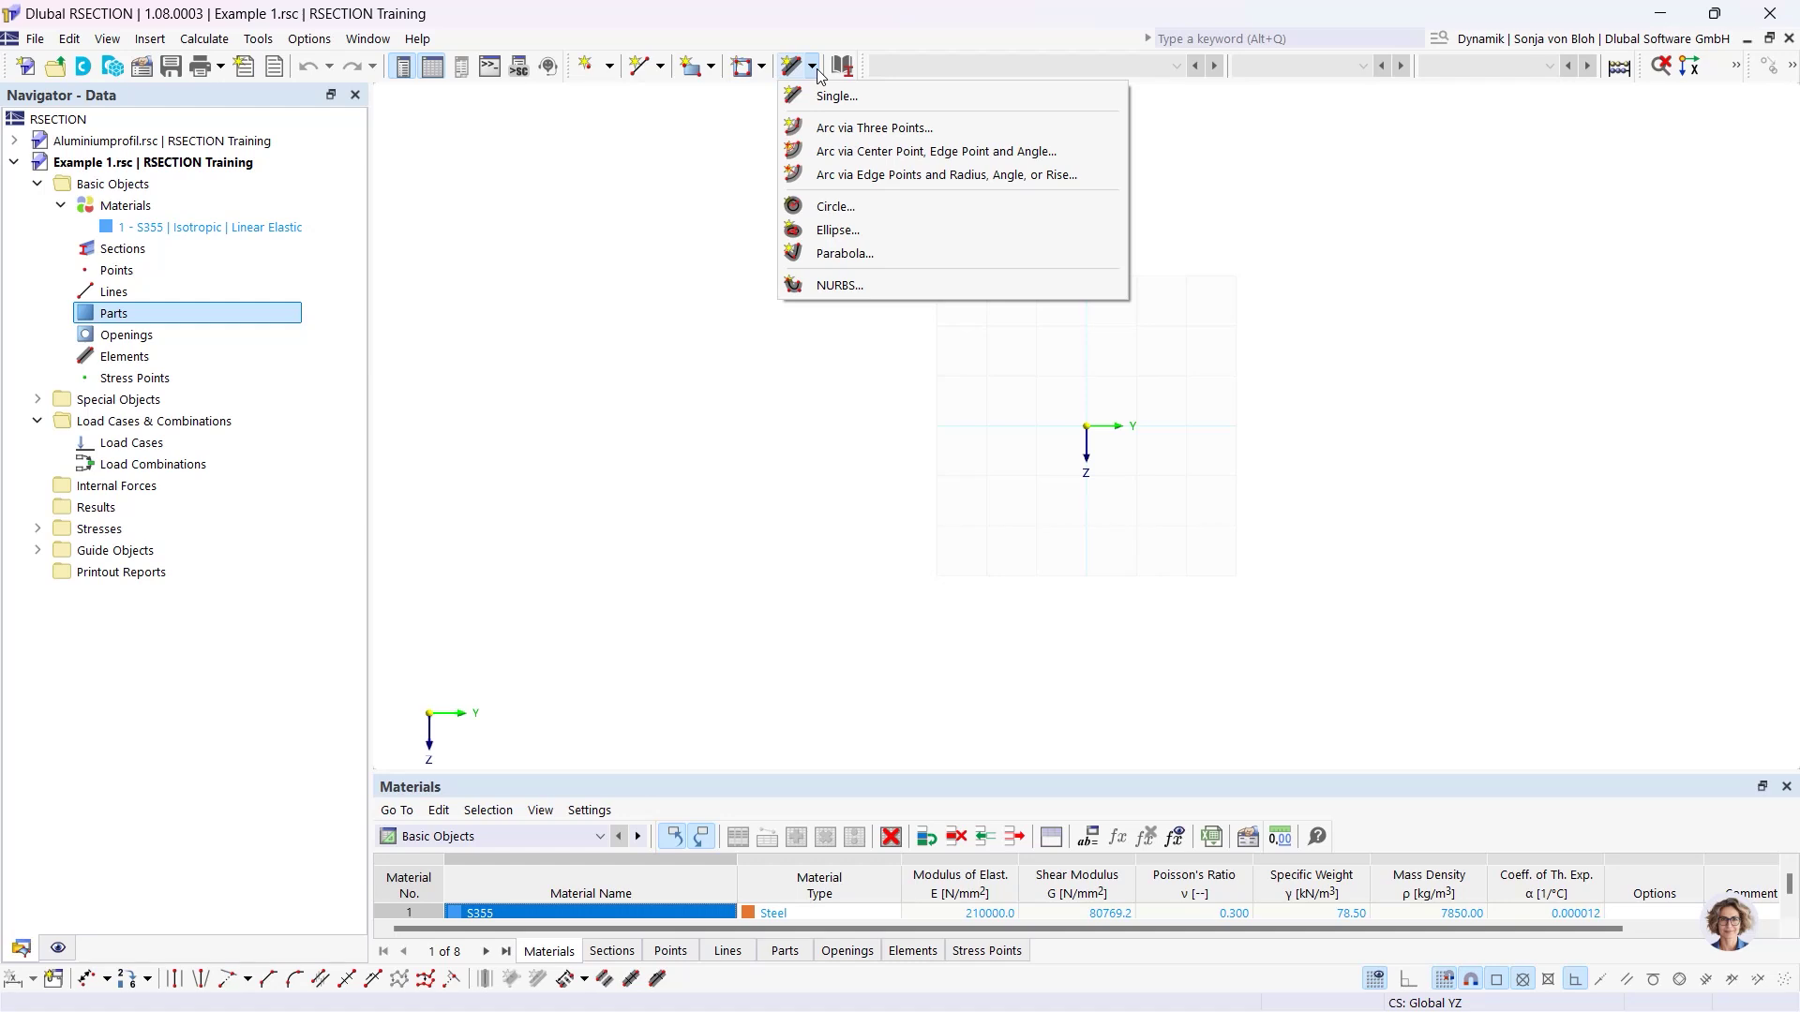
{"action": "left_click", "coordinate": [218, 335]}
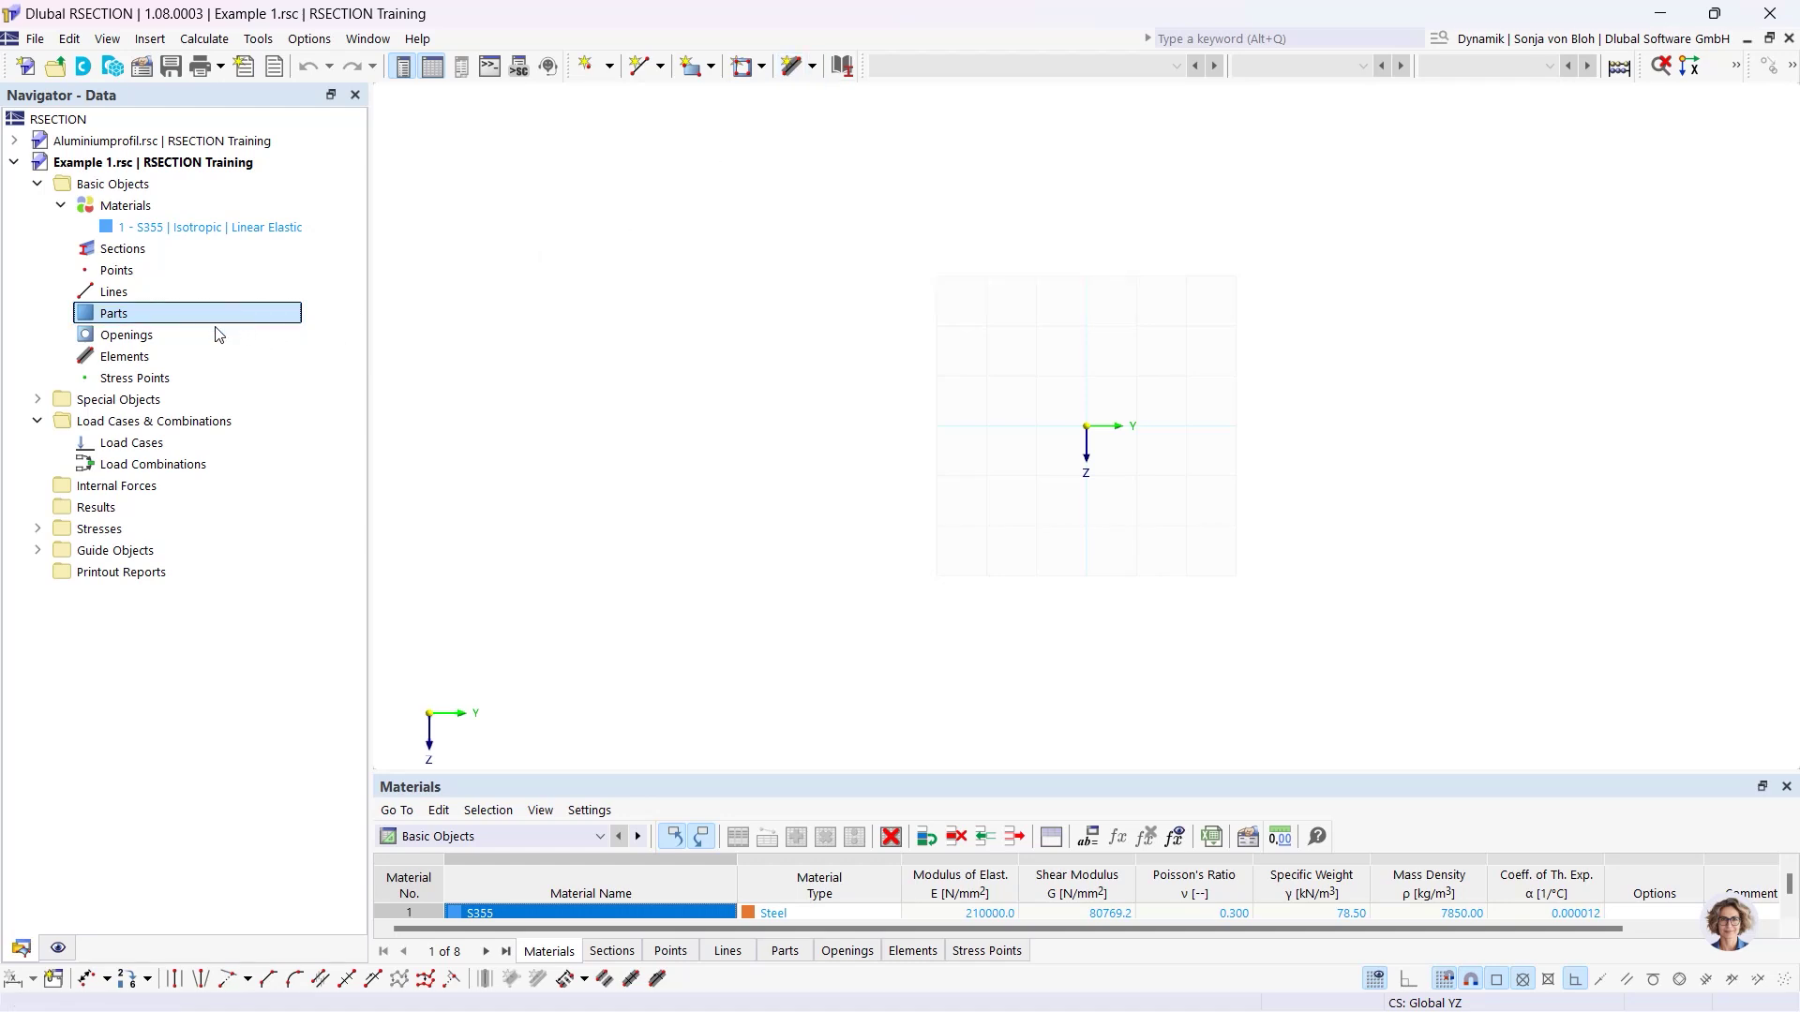
{"action": "left_click", "coordinate": [147, 359]}
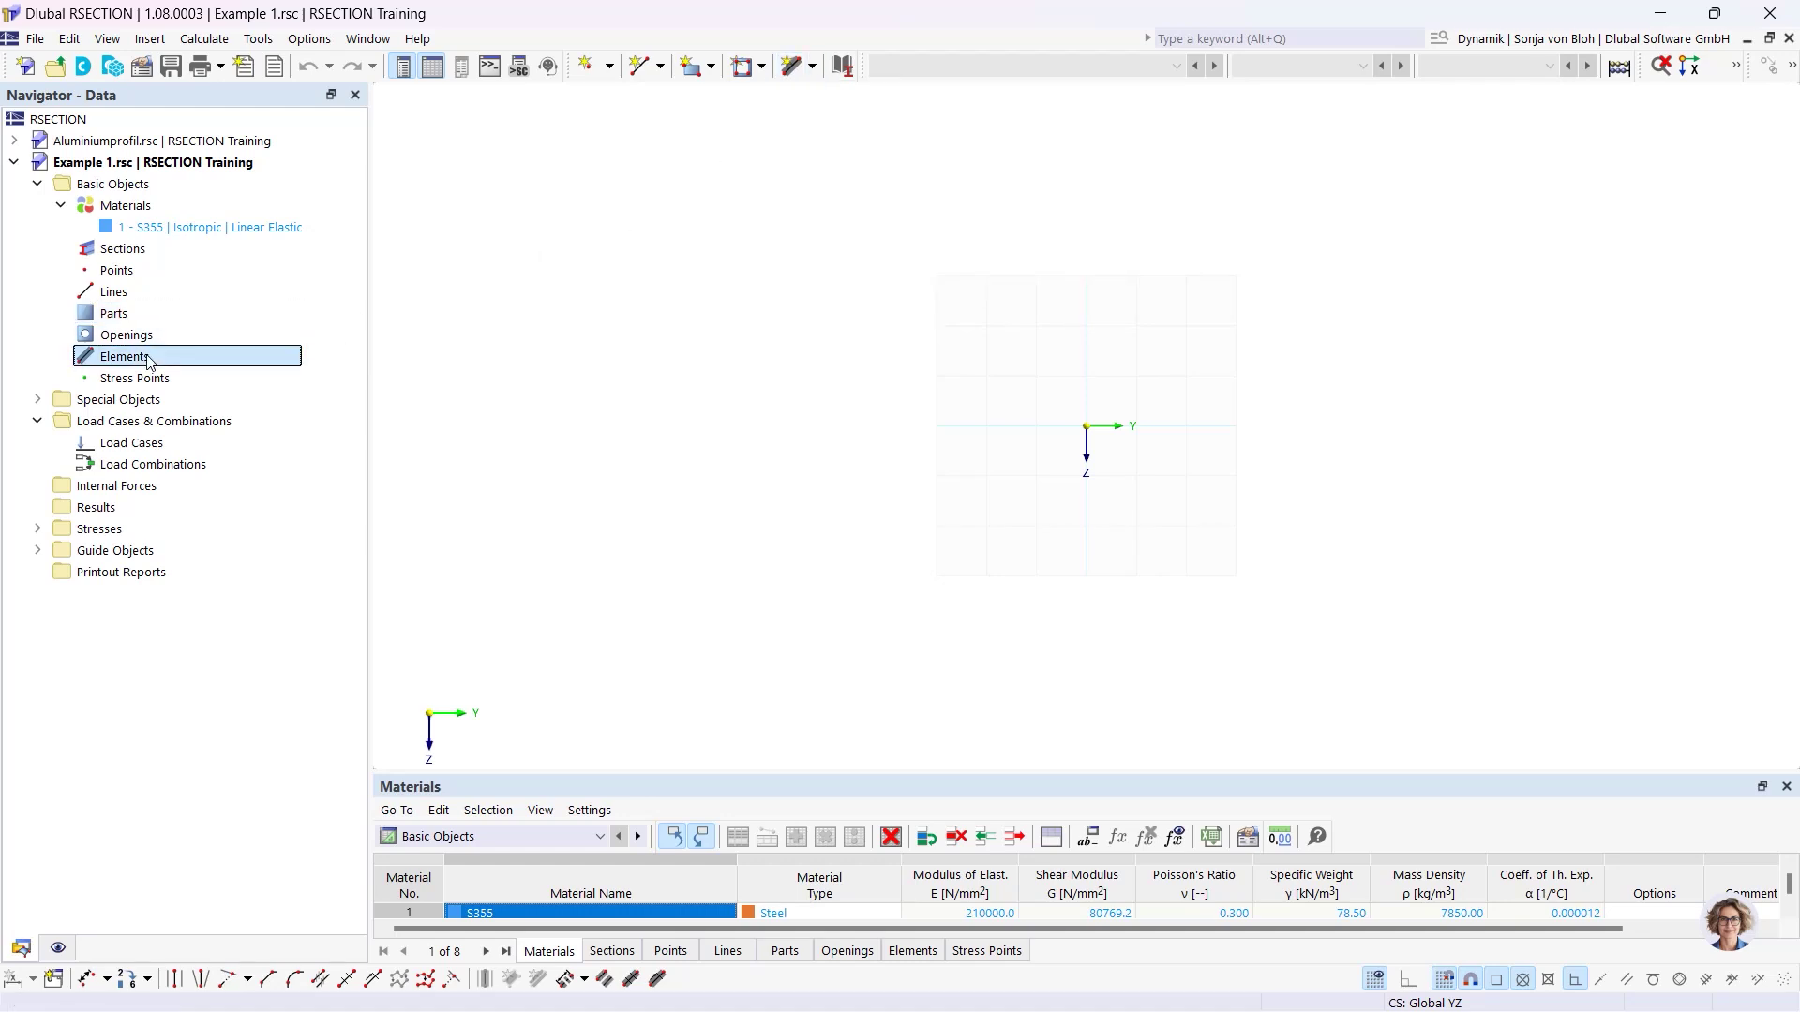
{"action": "right_click", "coordinate": [150, 362]}
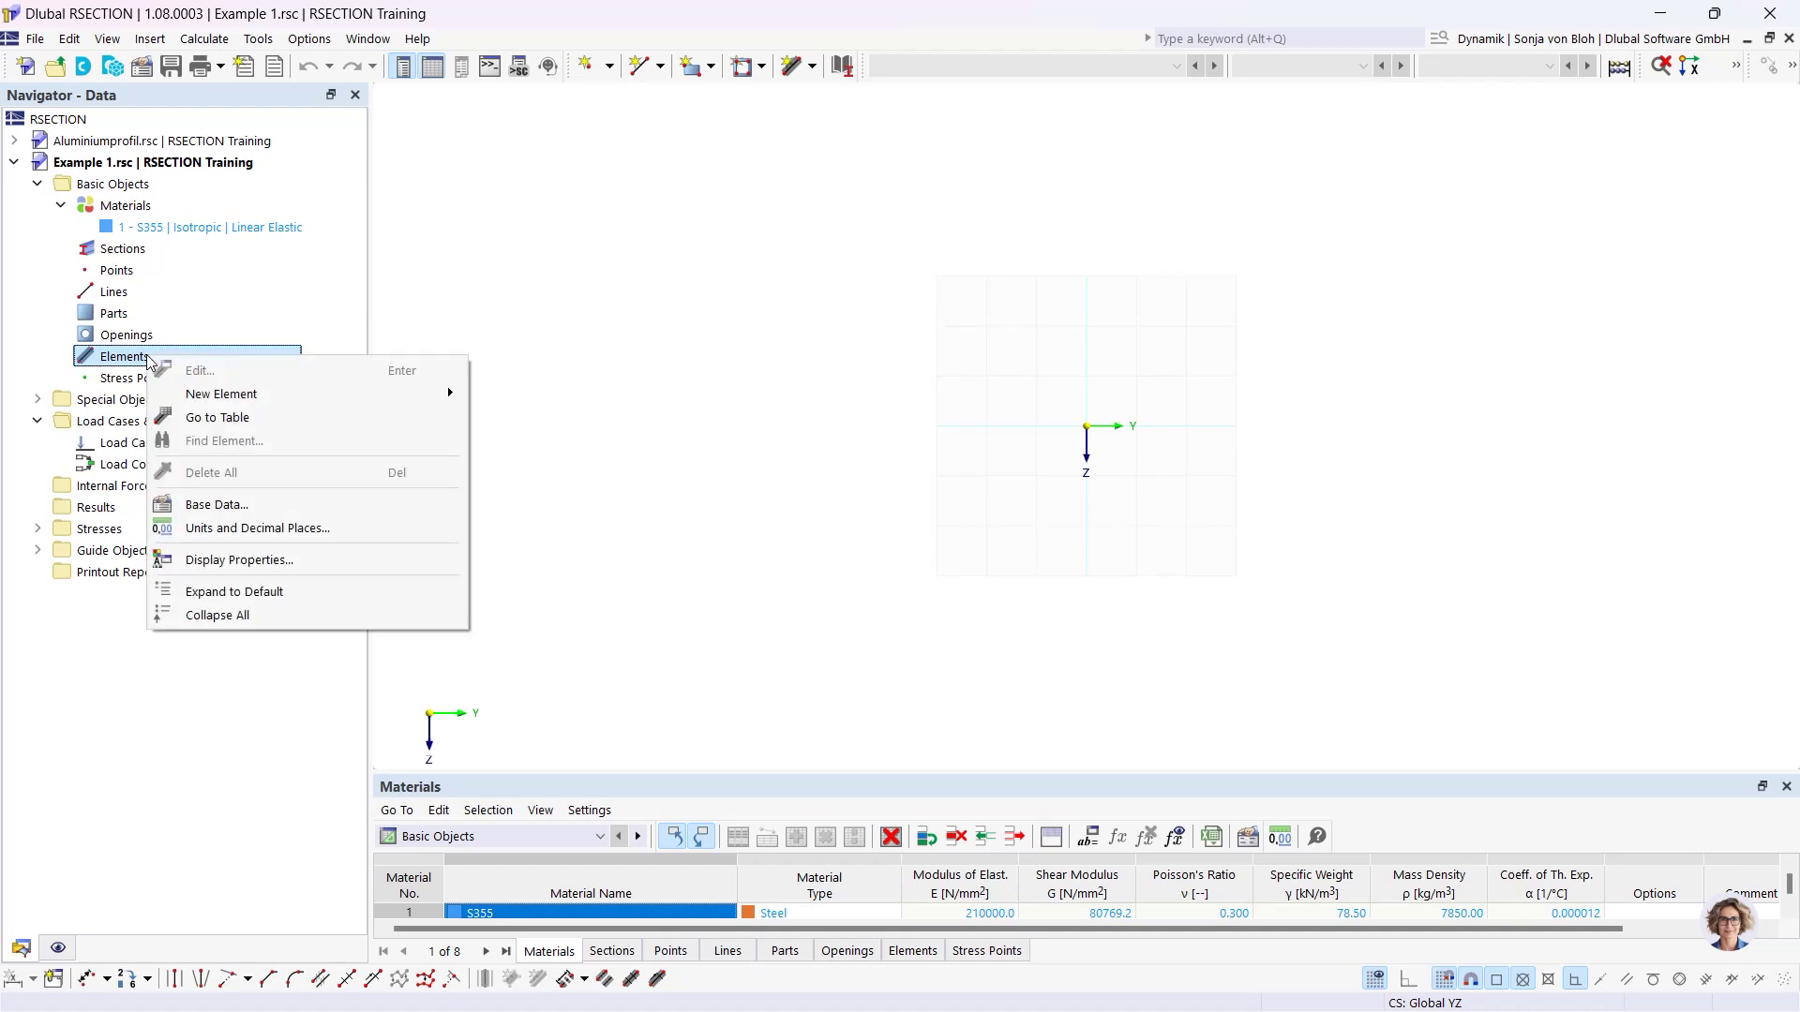
Place a horizontal single-line element 150 mm long and 10.7 mm thick, starting at the origin, using length and direction input.
{"action": "mouse_move", "coordinate": [244, 399]}
{"action": "left_click", "coordinate": [812, 68]}
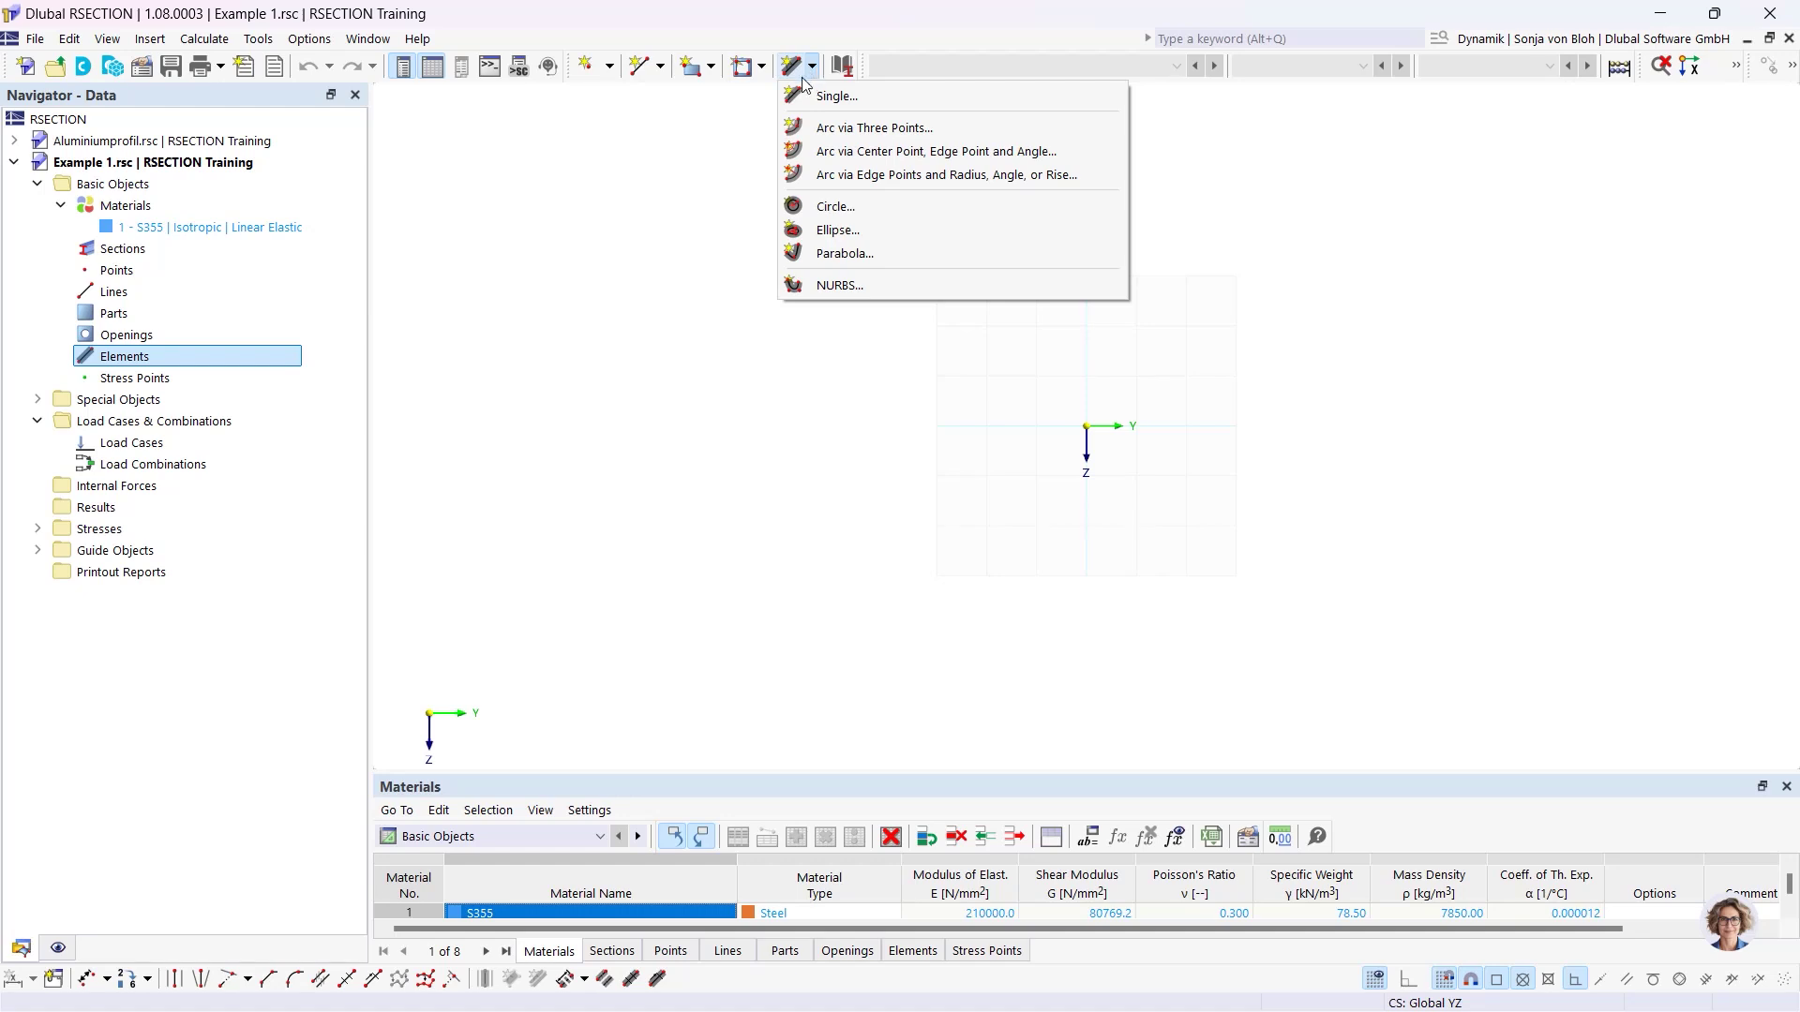
{"action": "left_click", "coordinate": [829, 97]}
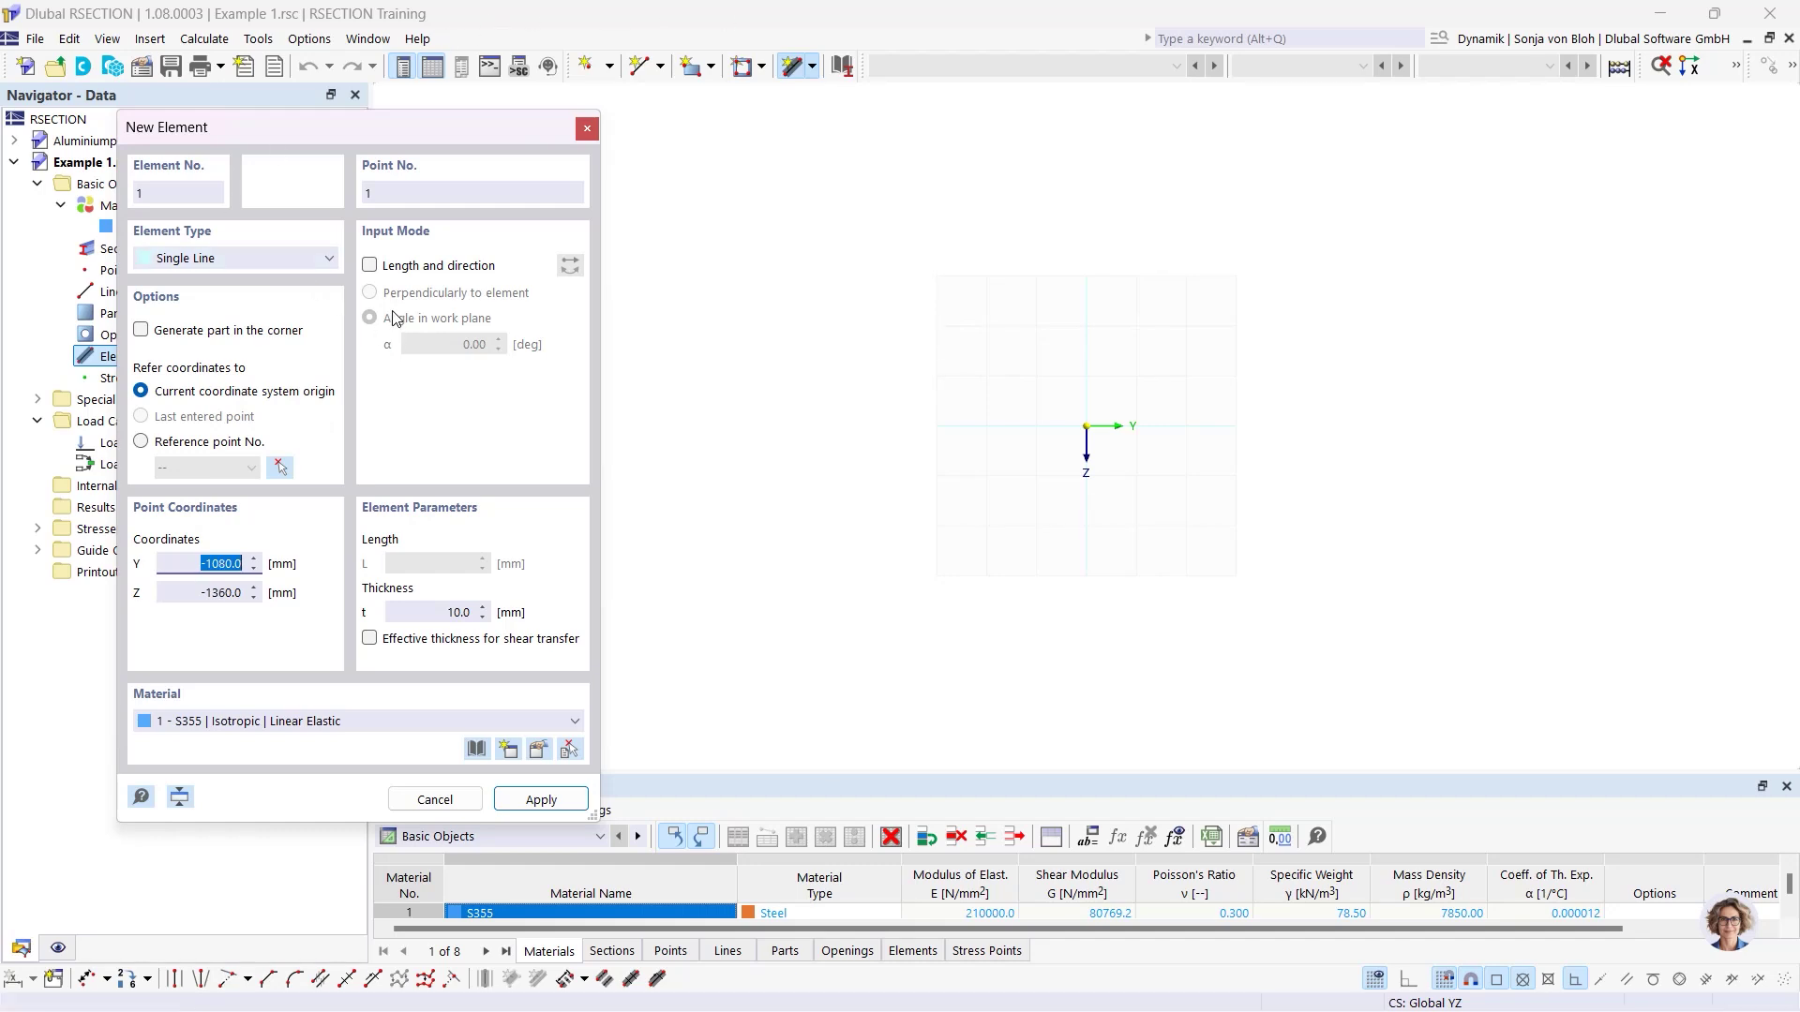
{"action": "left_click", "coordinate": [370, 266]}
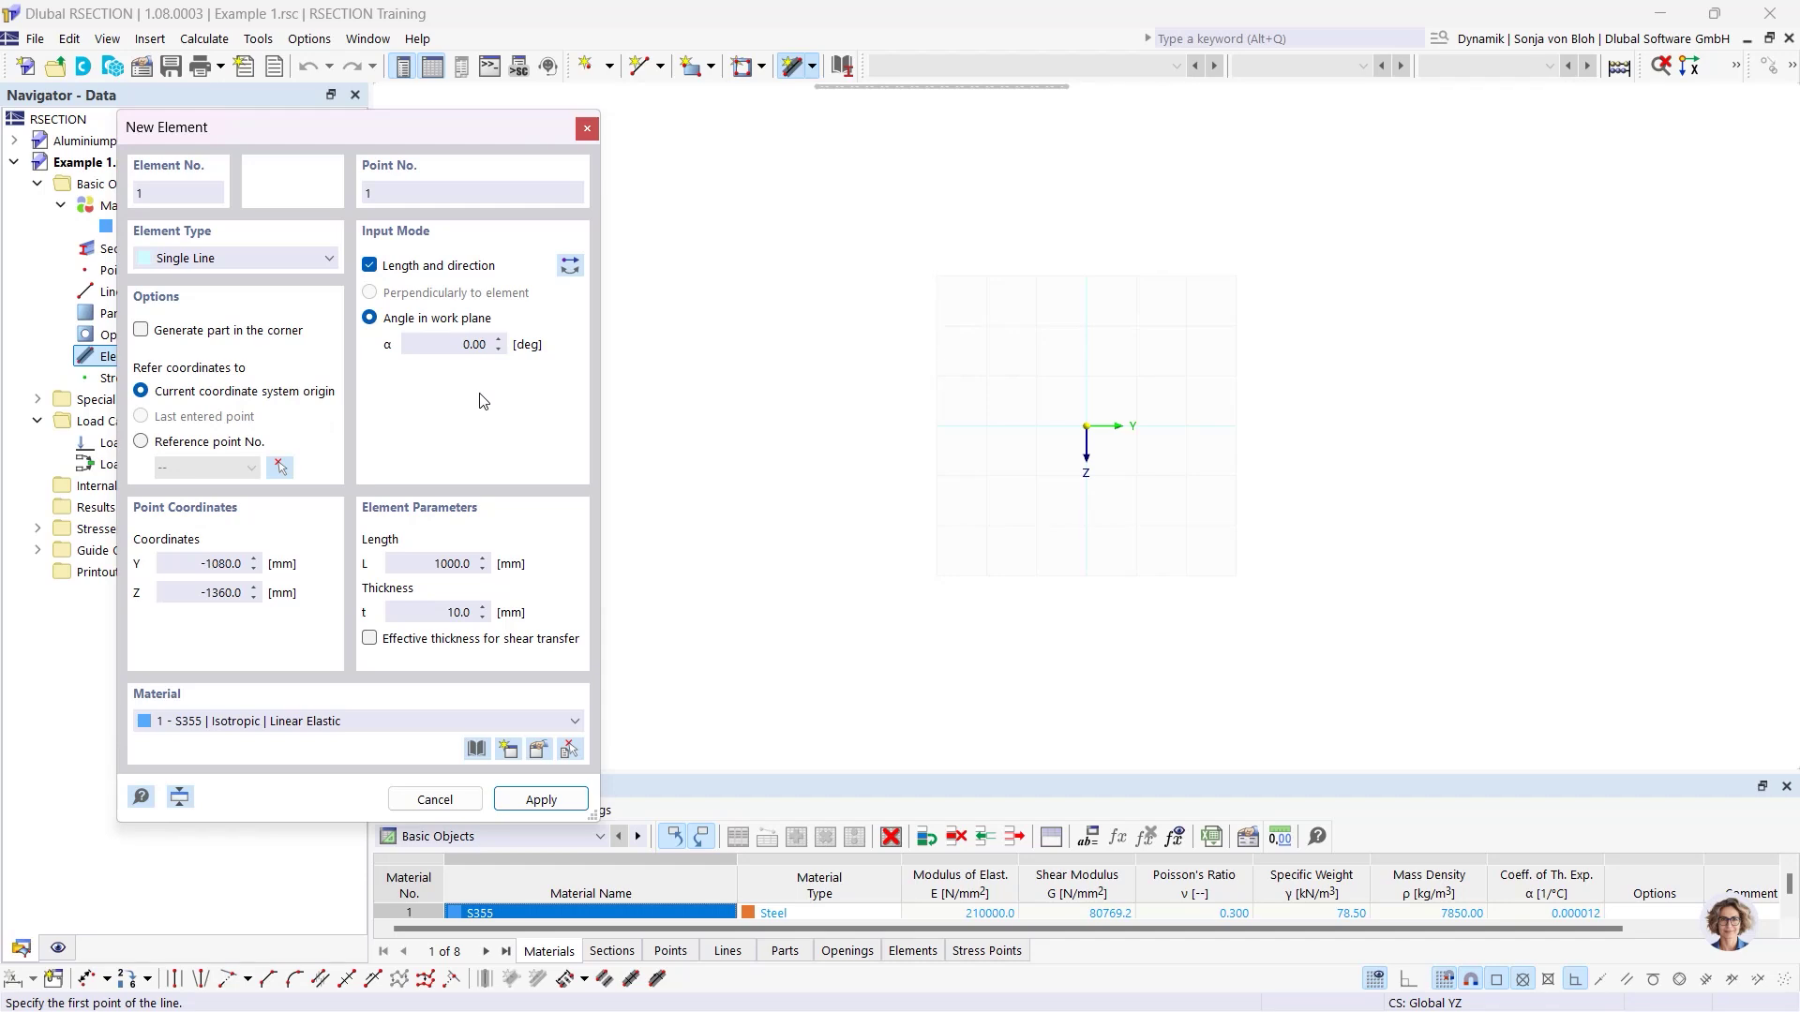
{"action": "double_click", "coordinate": [459, 564]}
{"action": "type", "text": "150"}
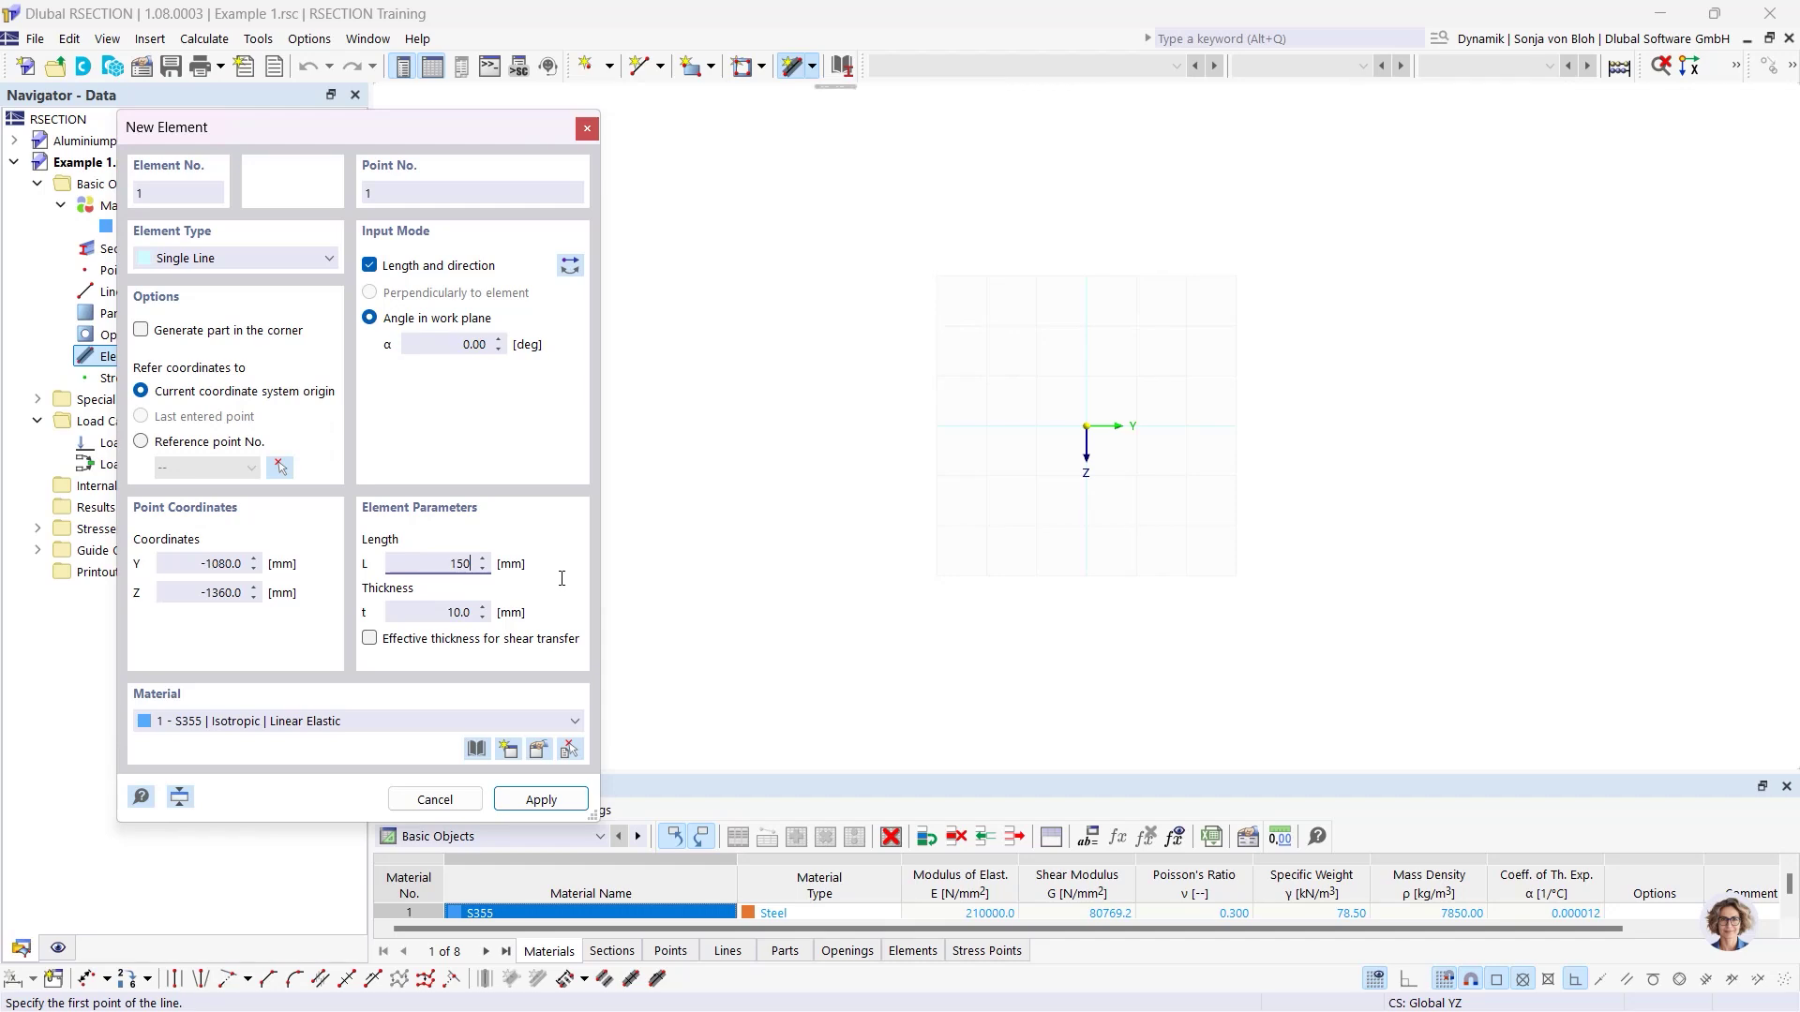
{"action": "double_click", "coordinate": [426, 612]}
{"action": "type", "text": "10,7"}
{"action": "key", "text": "Return"}
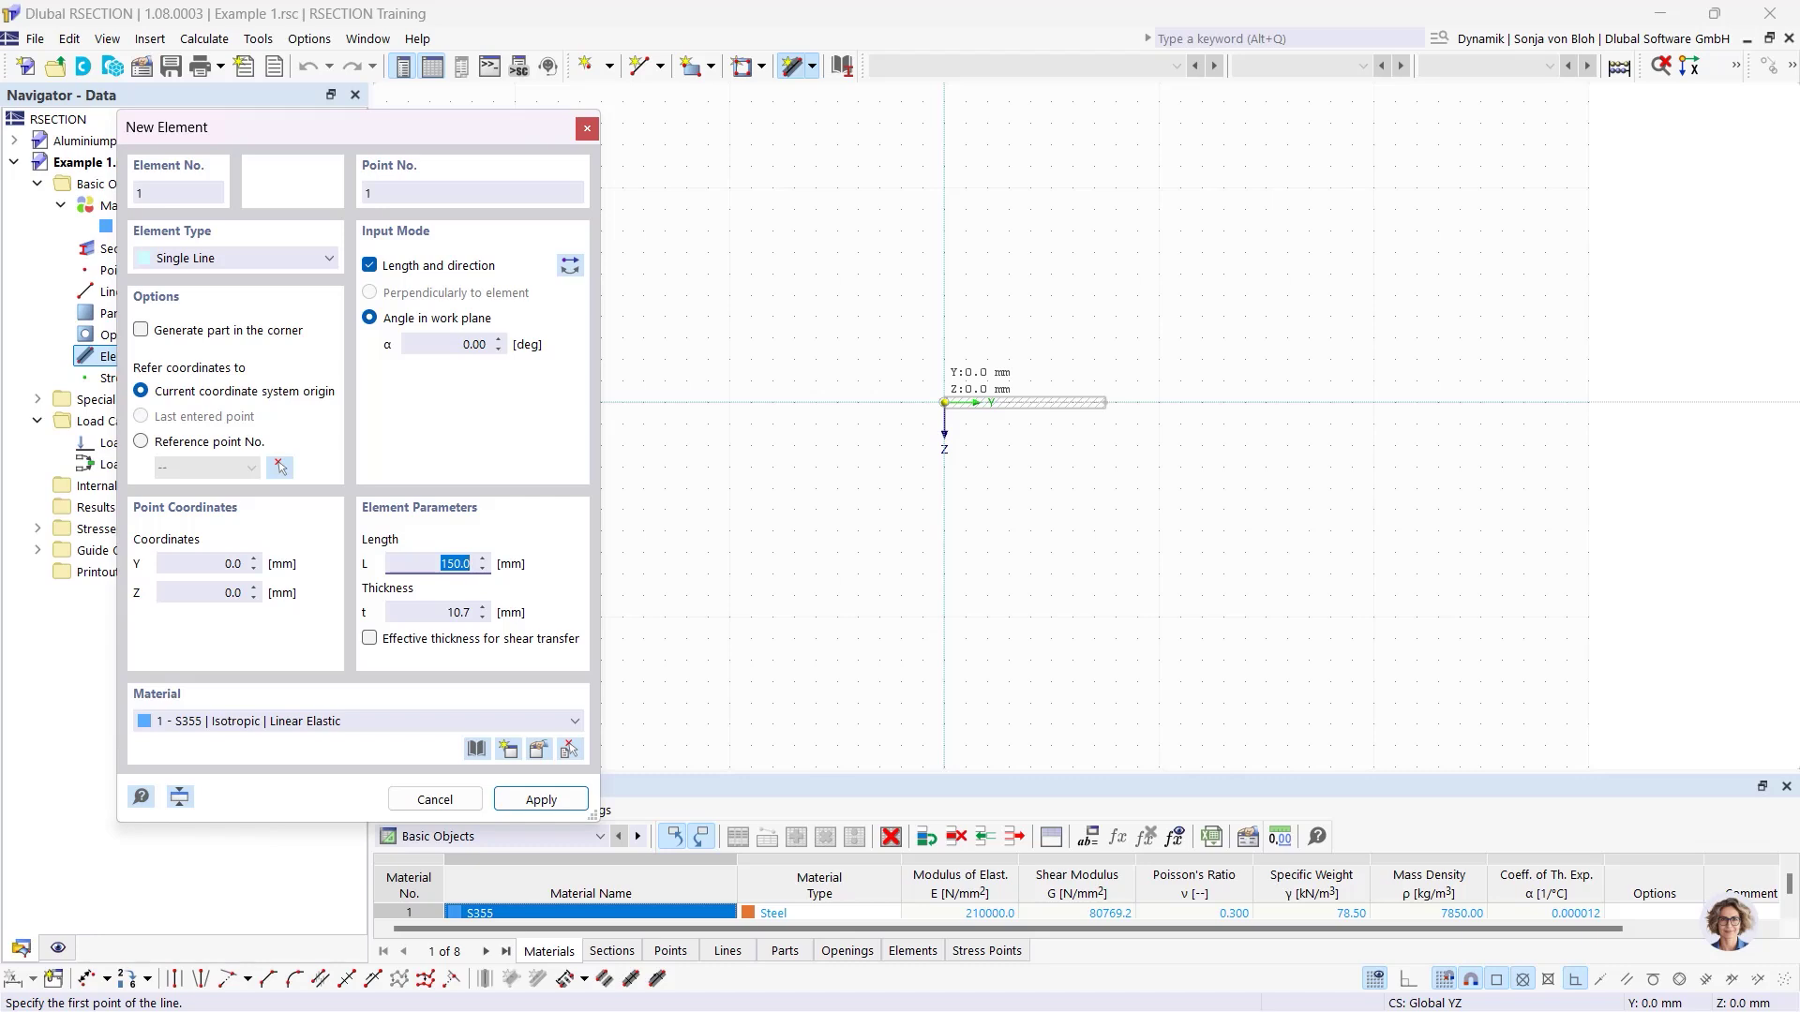
{"action": "left_click", "coordinate": [944, 402]}
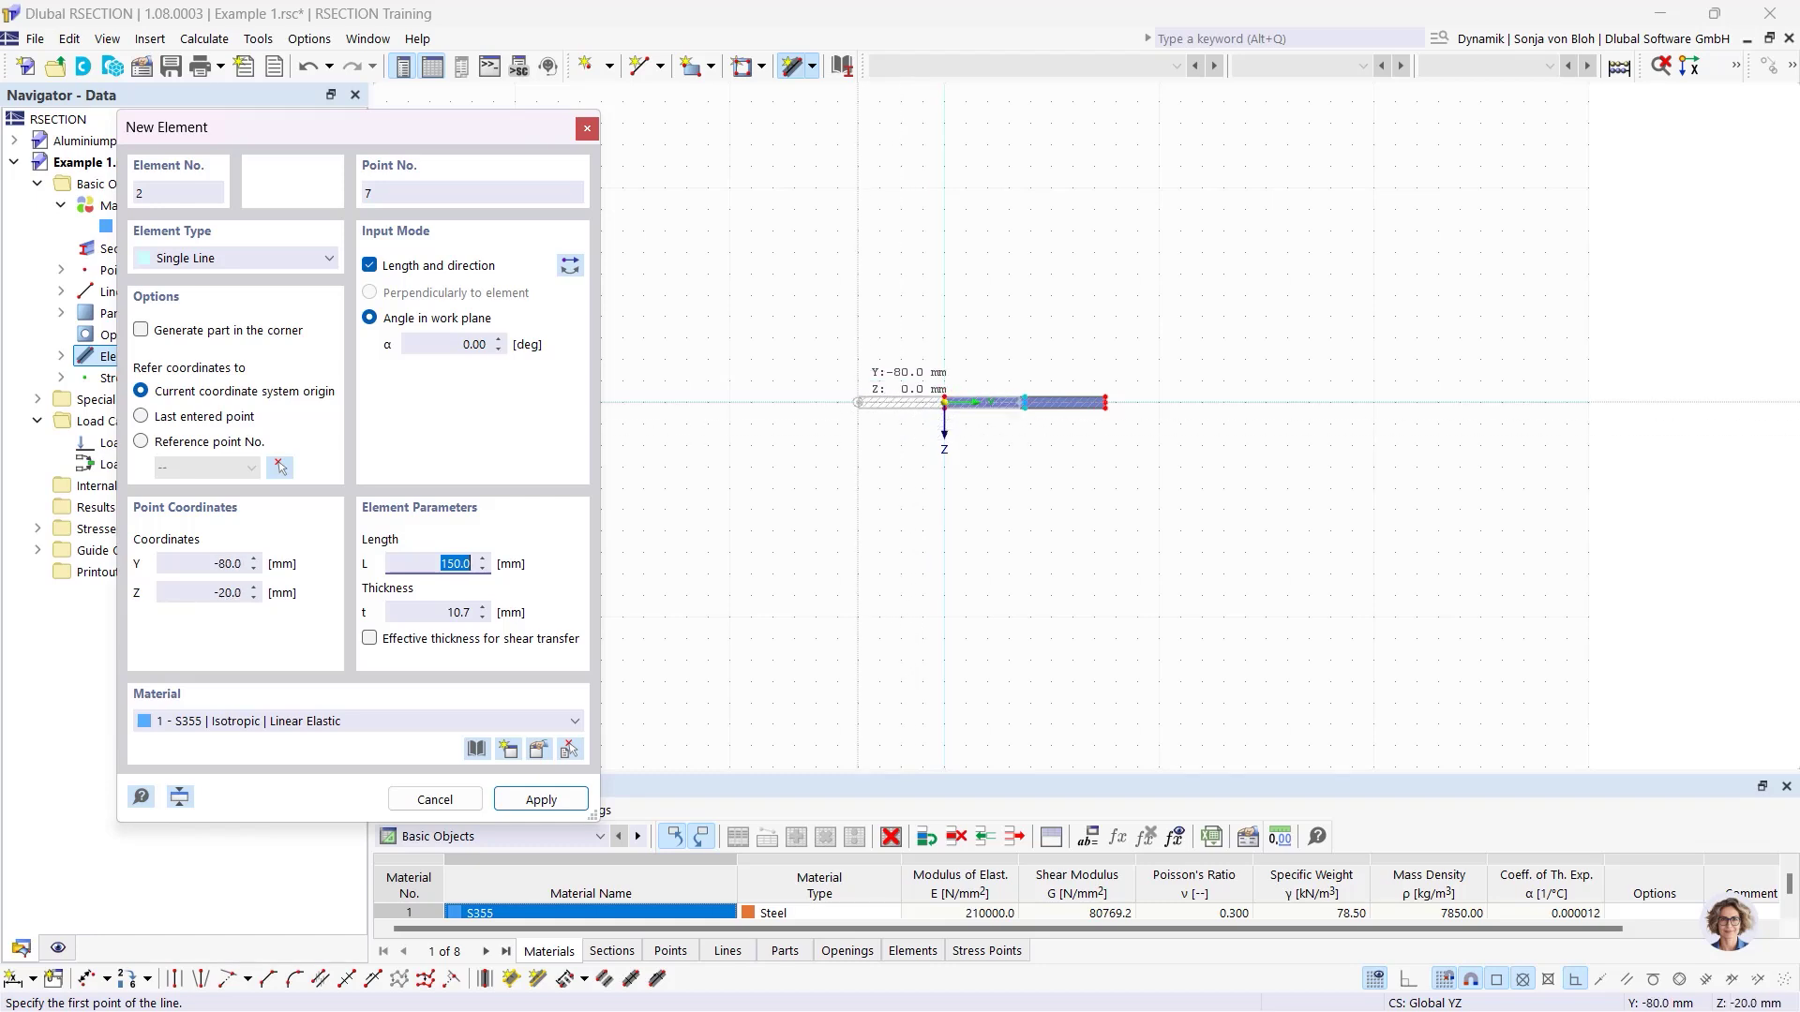
Place a vertical web element 289.3 mm long and 7.1 mm thick at 90°, running upward from the midpoint of the horizontal flange.
{"action": "left_click", "coordinate": [448, 346]}
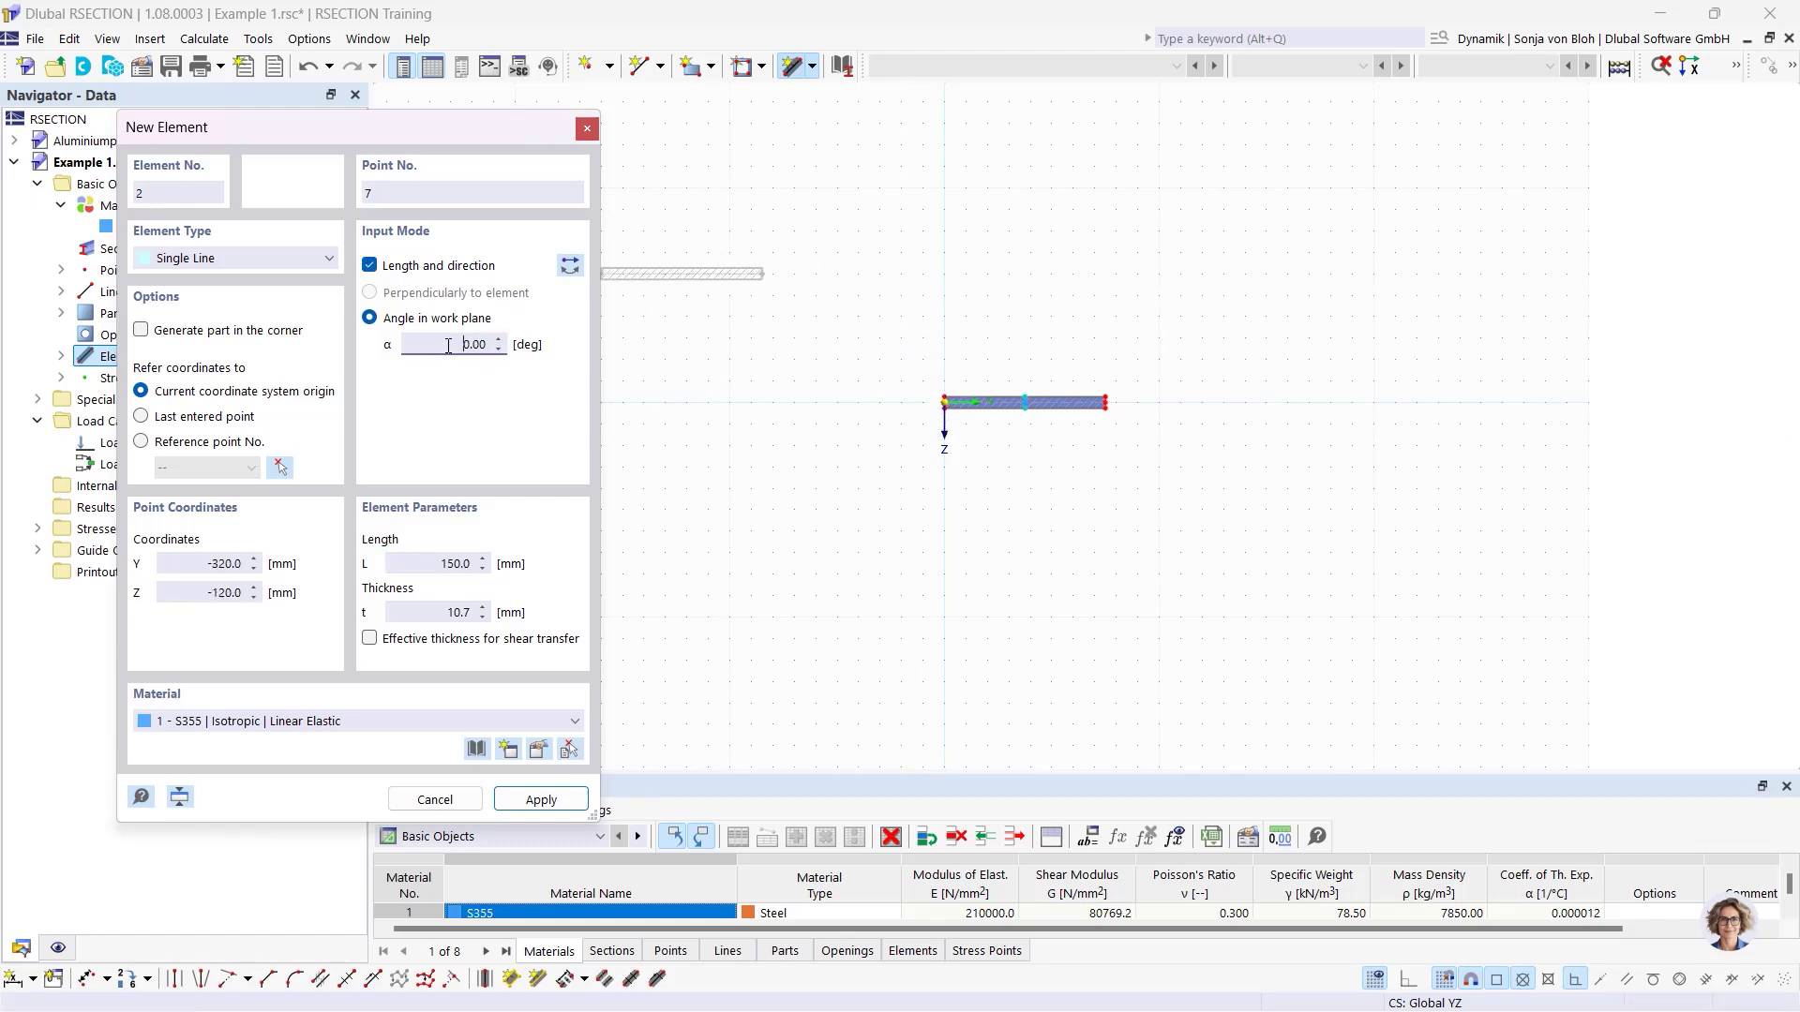
{"action": "left_click", "coordinate": [569, 266]}
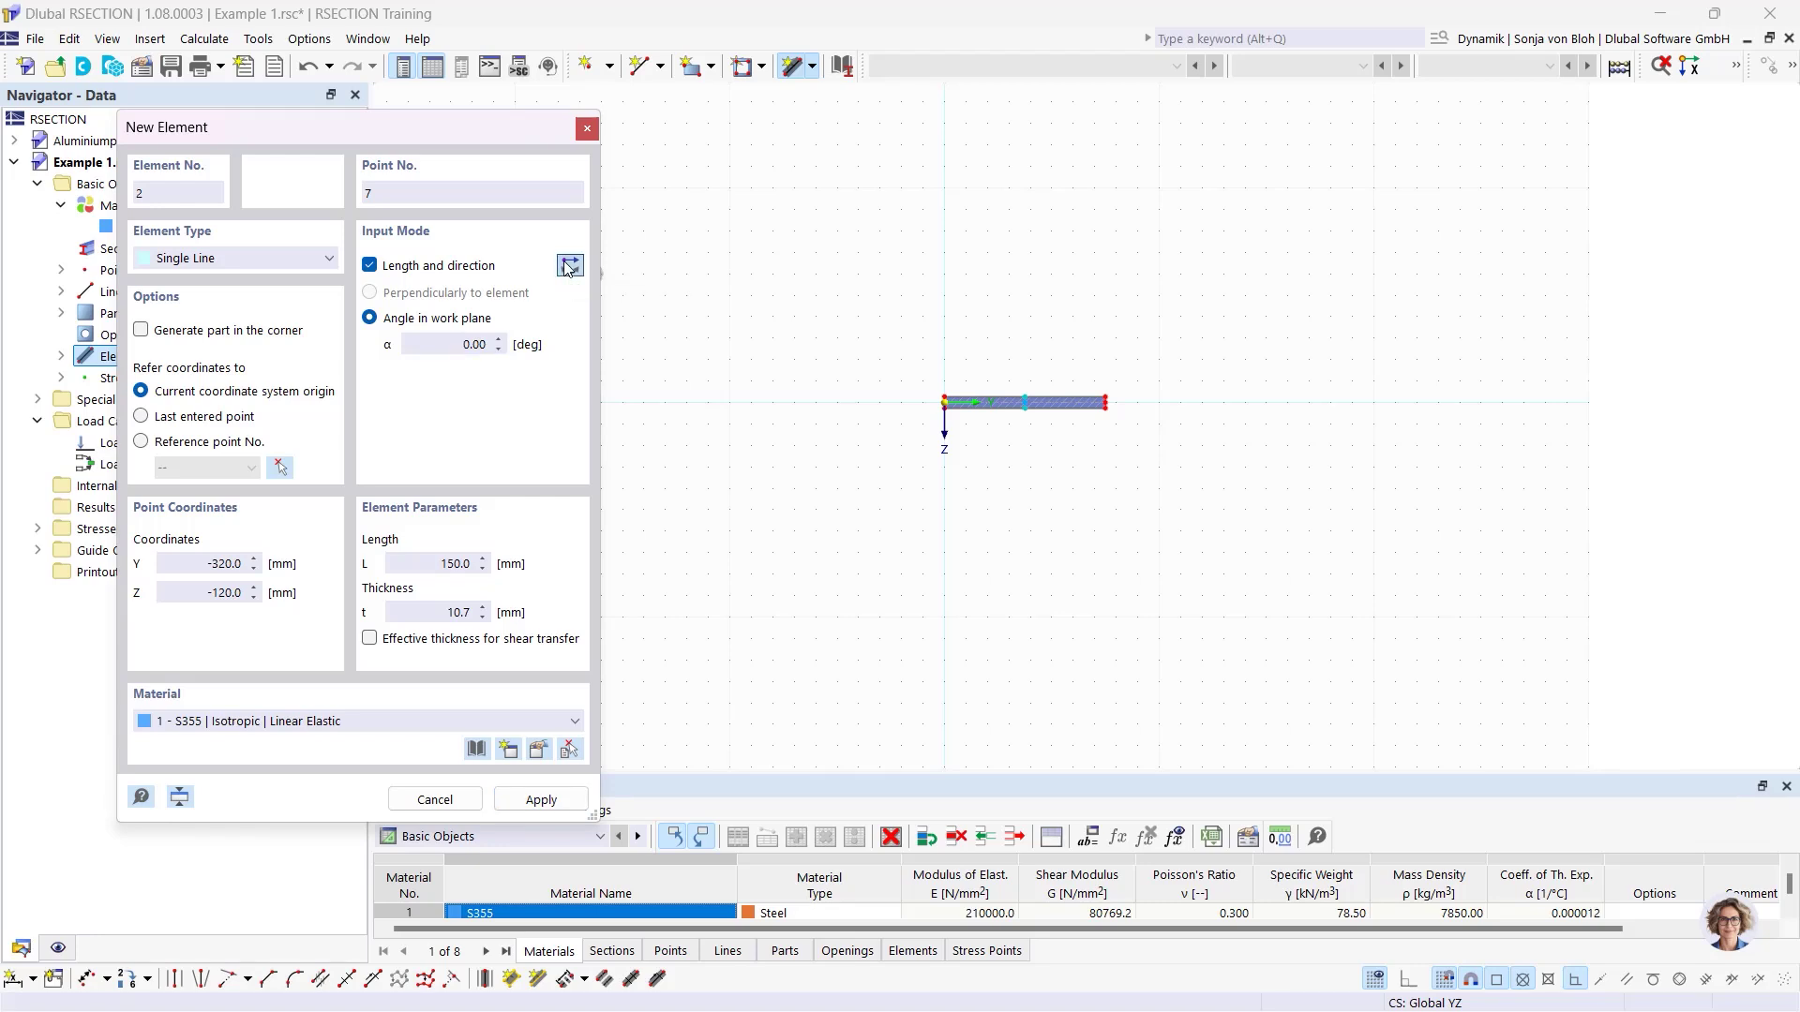
{"action": "double_click", "coordinate": [455, 344]}
{"action": "type", "text": "90"}
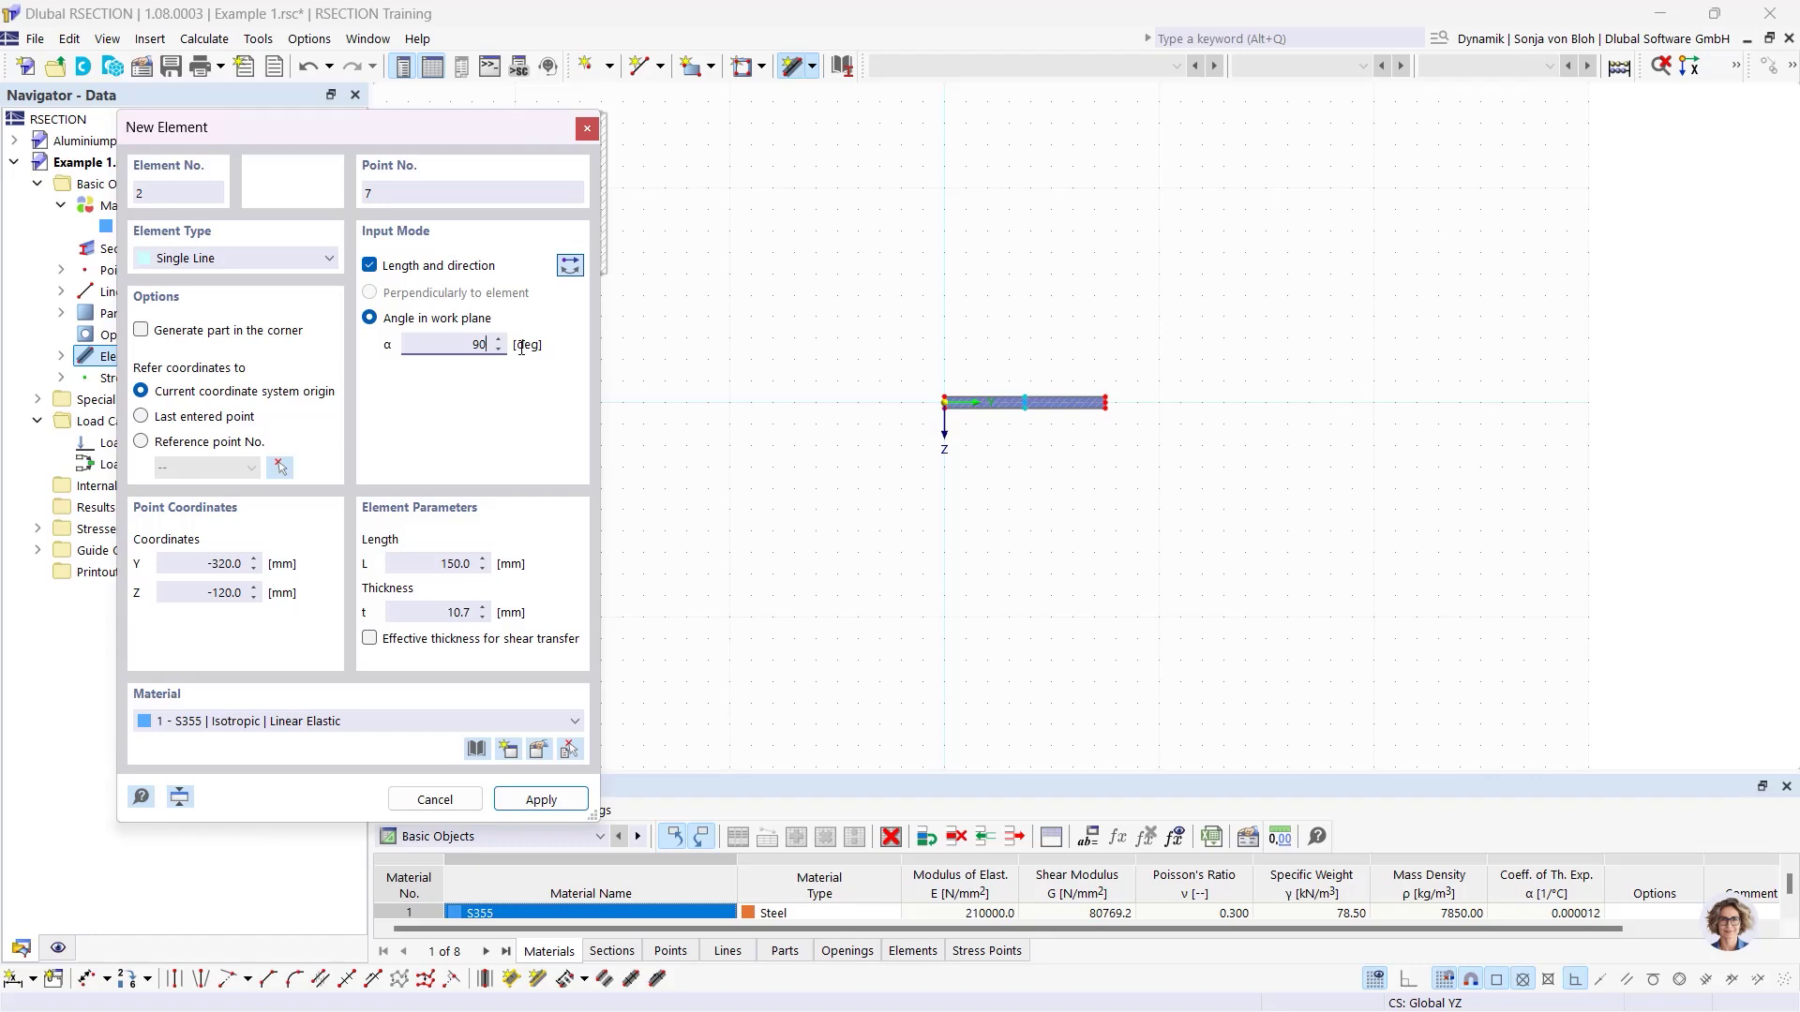
{"action": "double_click", "coordinate": [409, 563]}
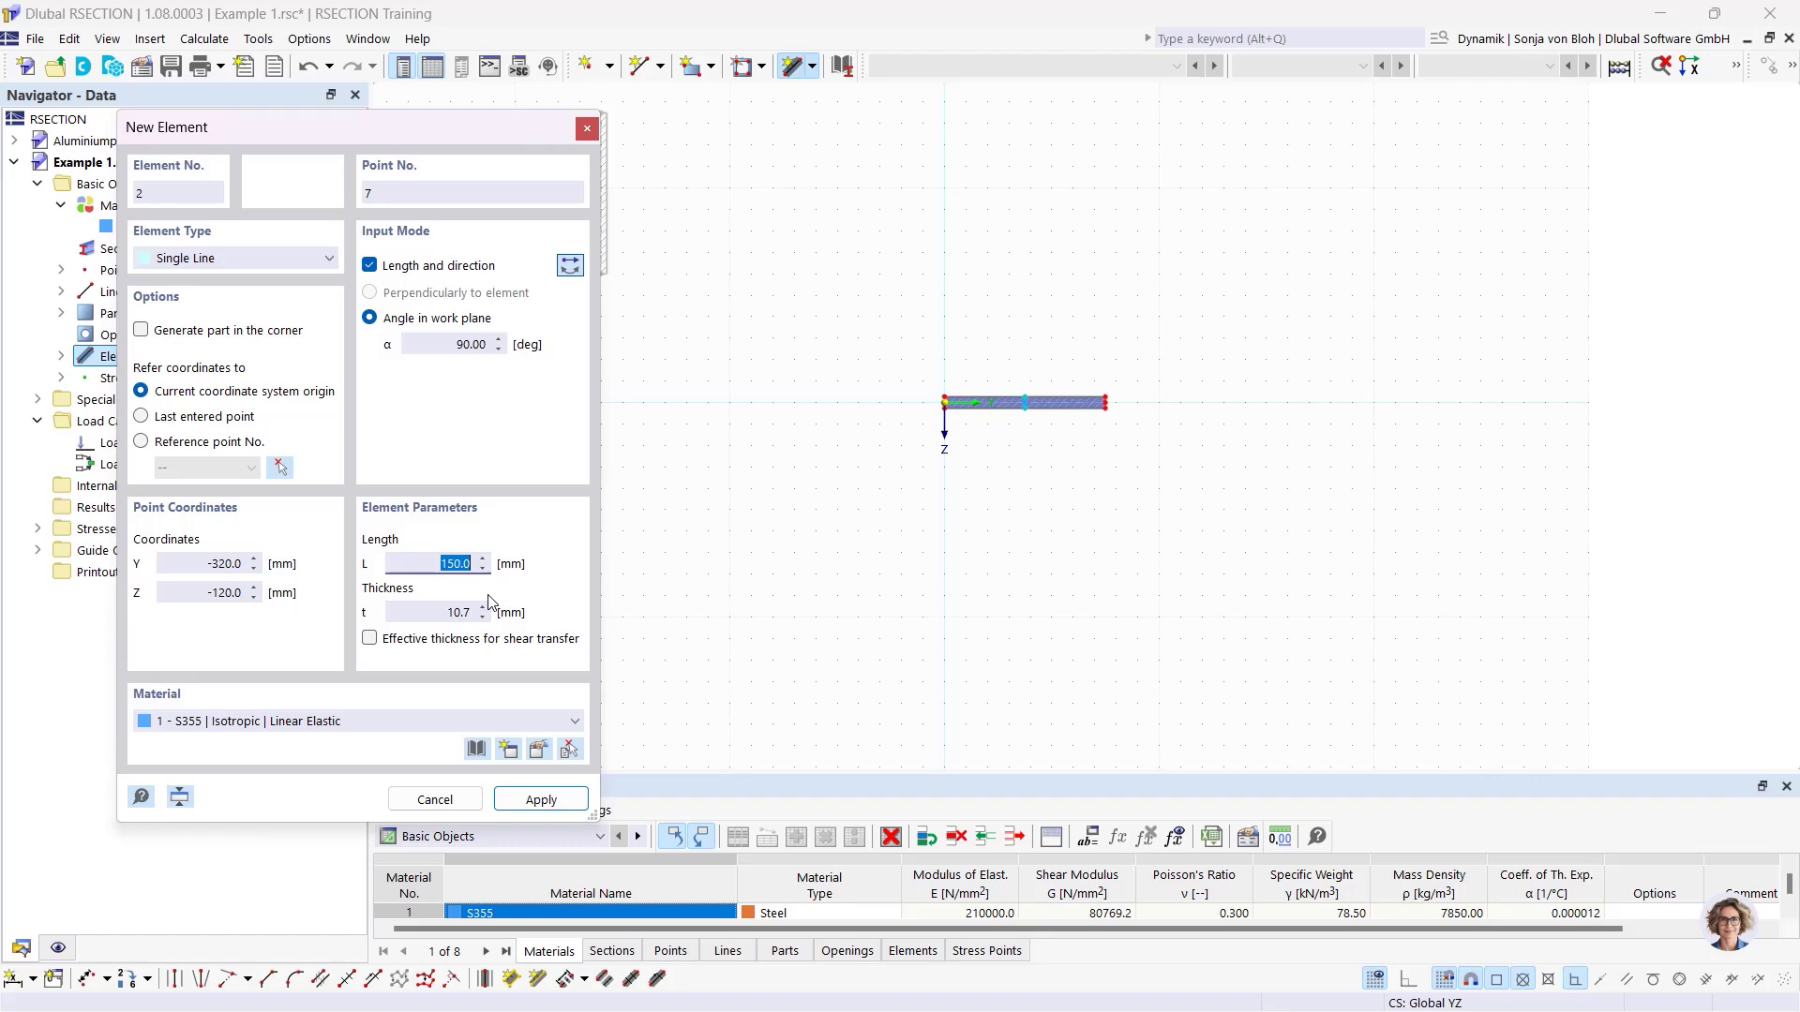
{"action": "type", "text": "289.3"}
{"action": "key", "text": "Tab"}
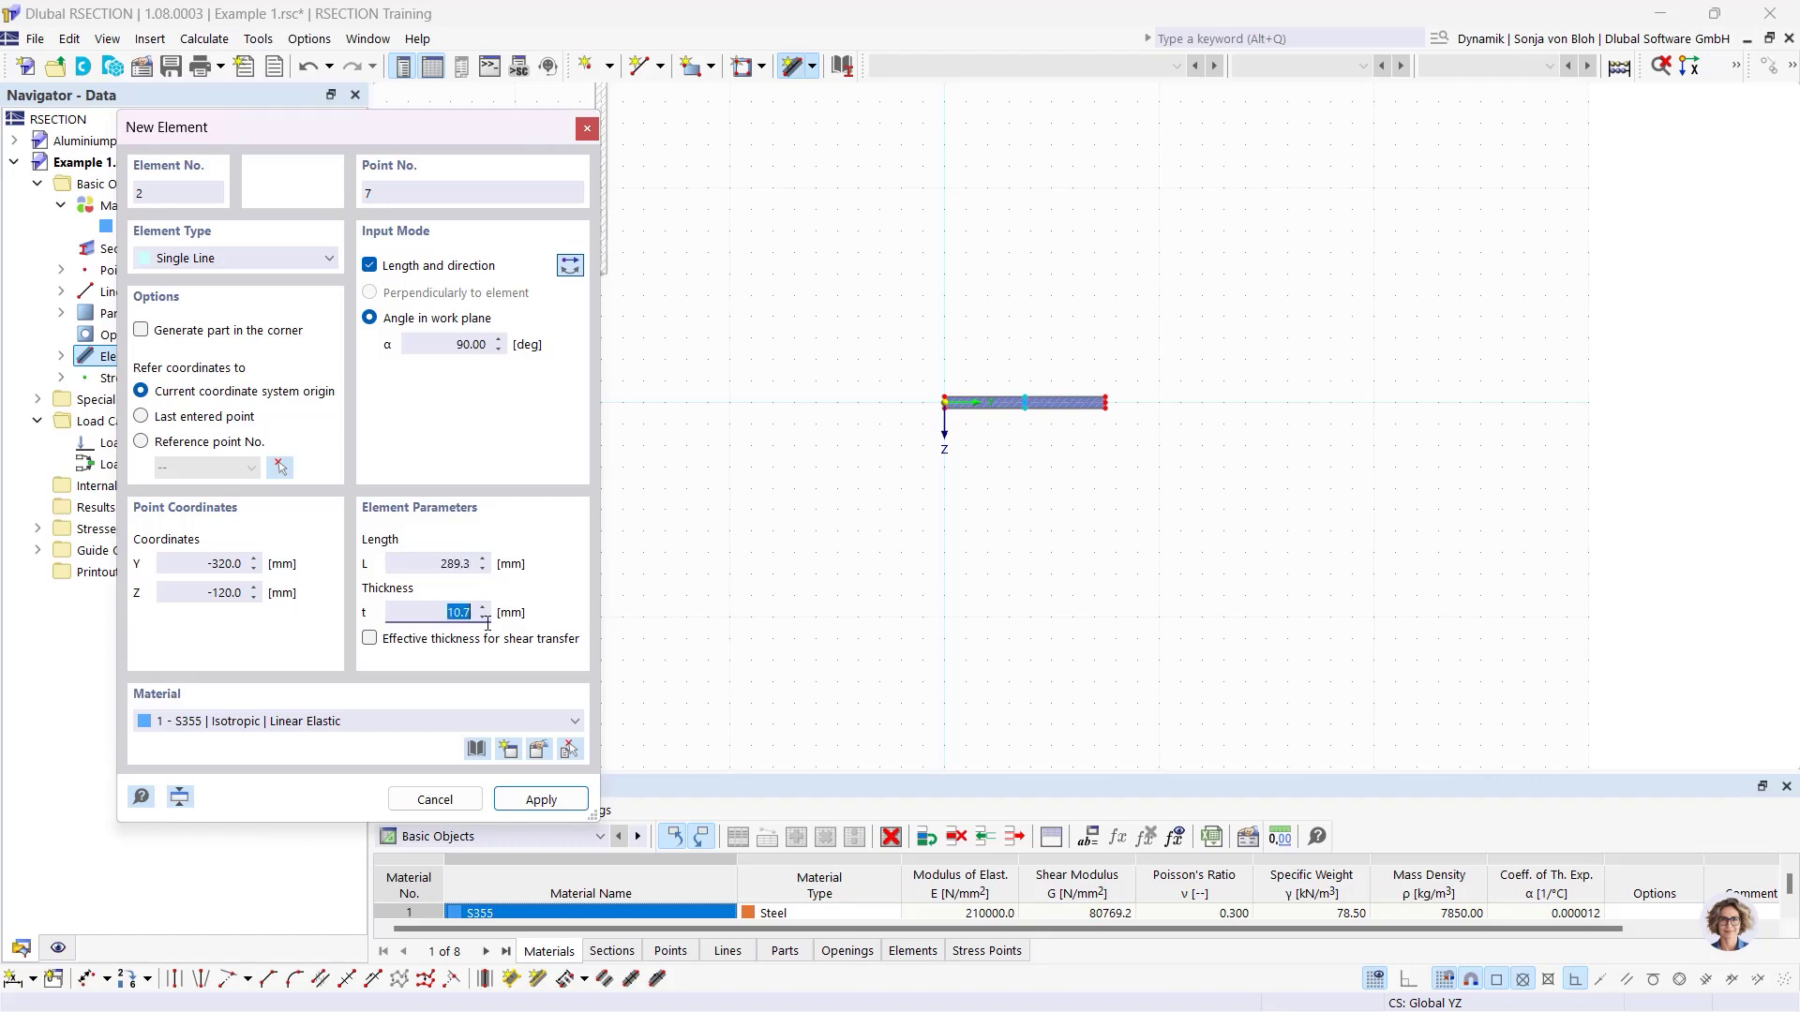
{"action": "type", "text": "7,1"}
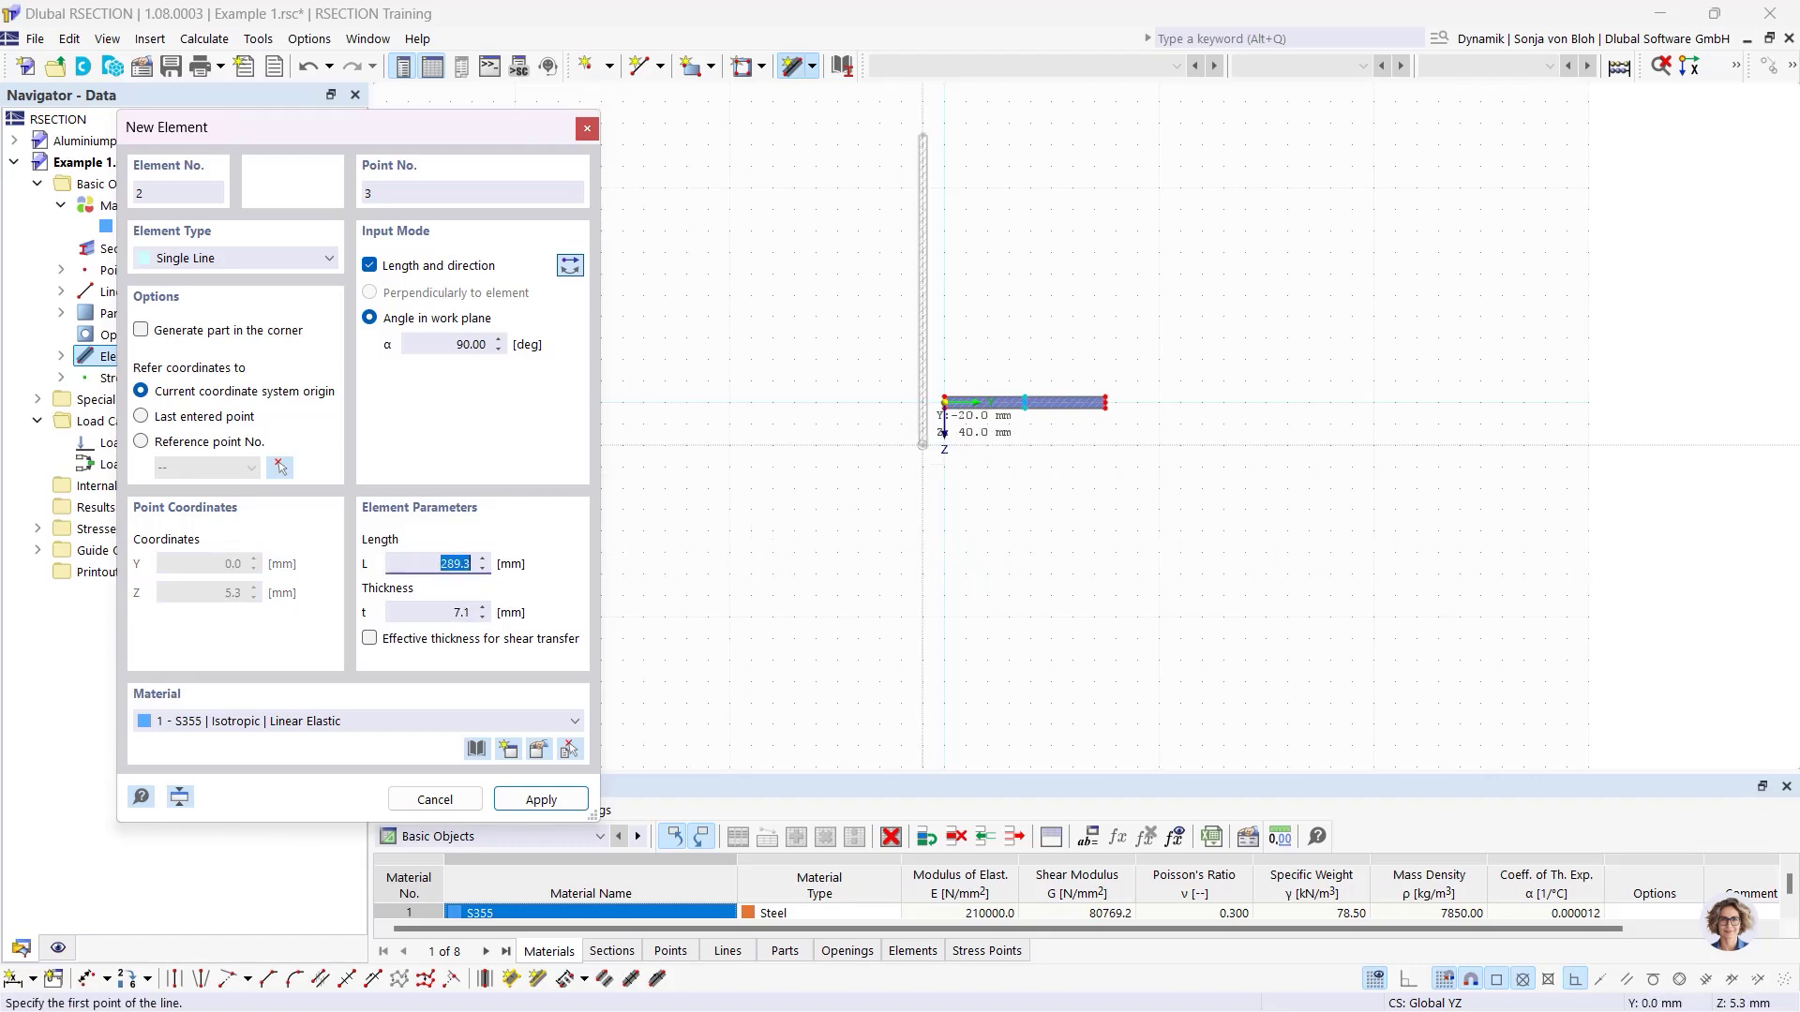
{"action": "scroll", "coordinate": [975, 401], "scroll_direction": "up", "scroll_amount": 2}
{"action": "scroll", "coordinate": [1073, 405], "scroll_direction": "up", "scroll_amount": 2}
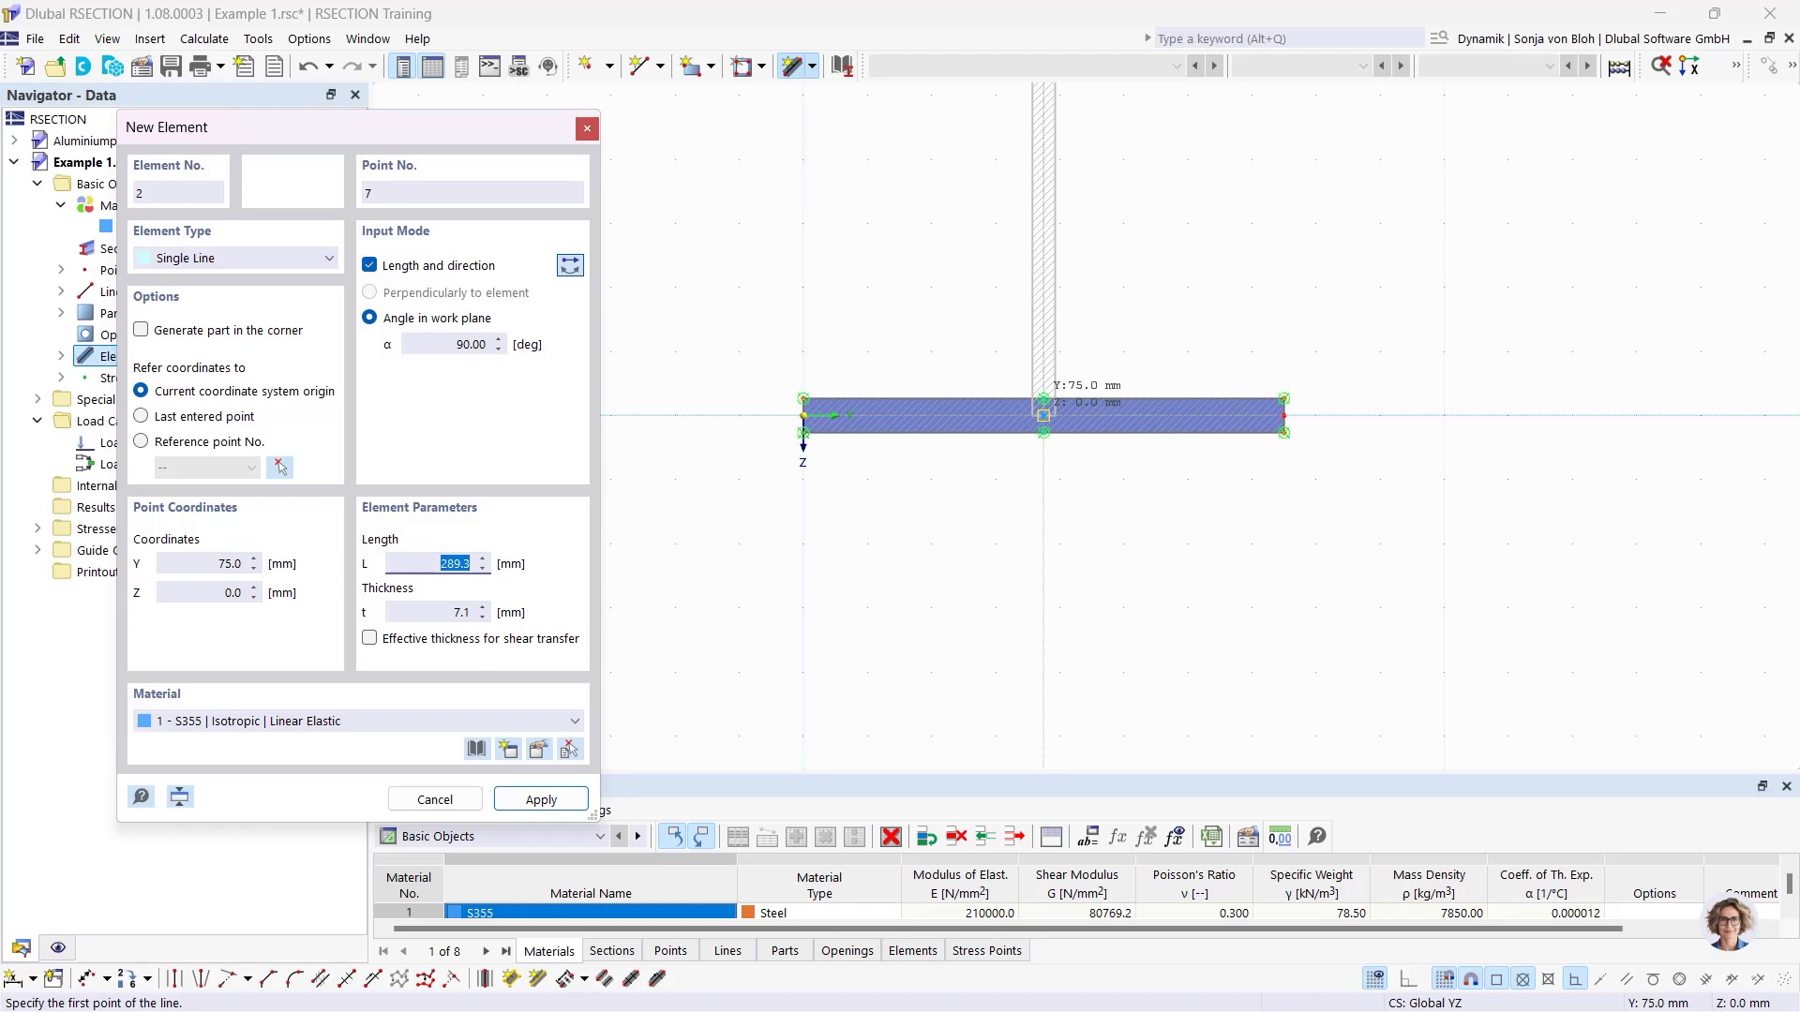
{"action": "left_click", "coordinate": [1044, 415]}
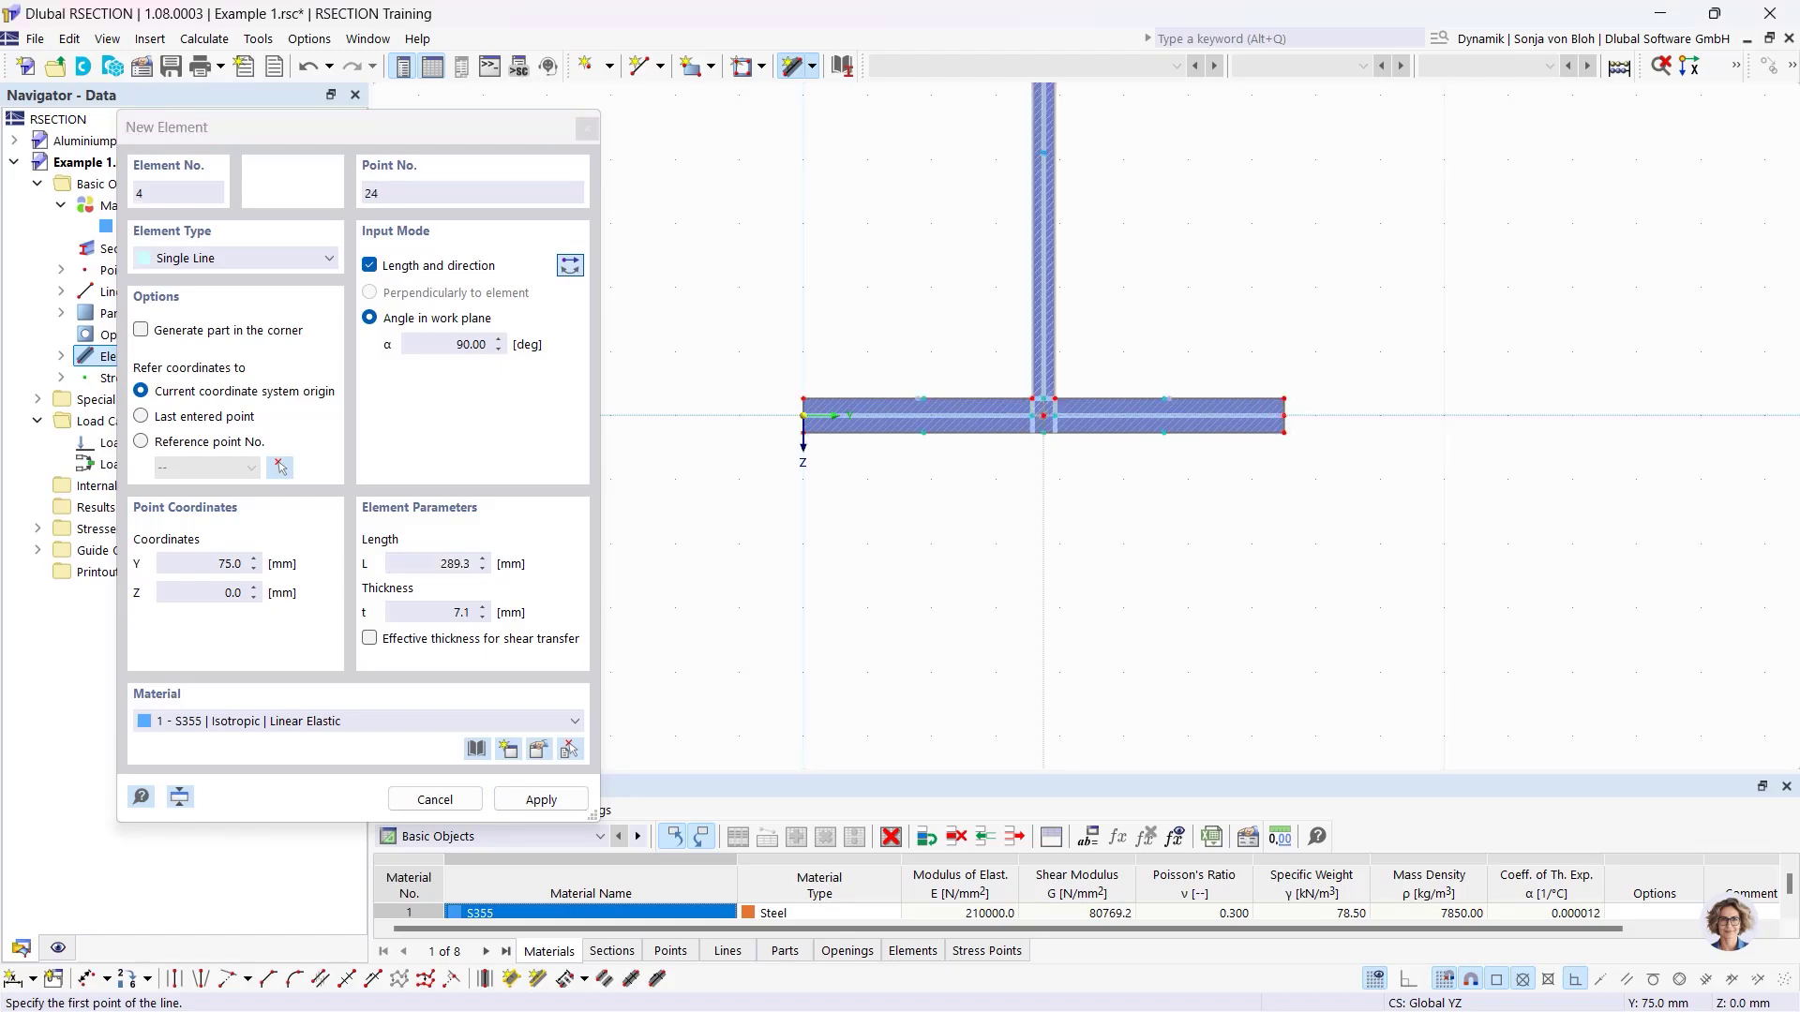
Add the left half of the upper flange at the web's top end, 75 mm long and 10.7 mm thick at 0°.
{"action": "scroll", "coordinate": [1041, 562], "scroll_direction": "down", "scroll_amount": 3}
{"action": "middle_click_drag", "start_coordinate": [1059, 478], "coordinate": [1060, 651]}
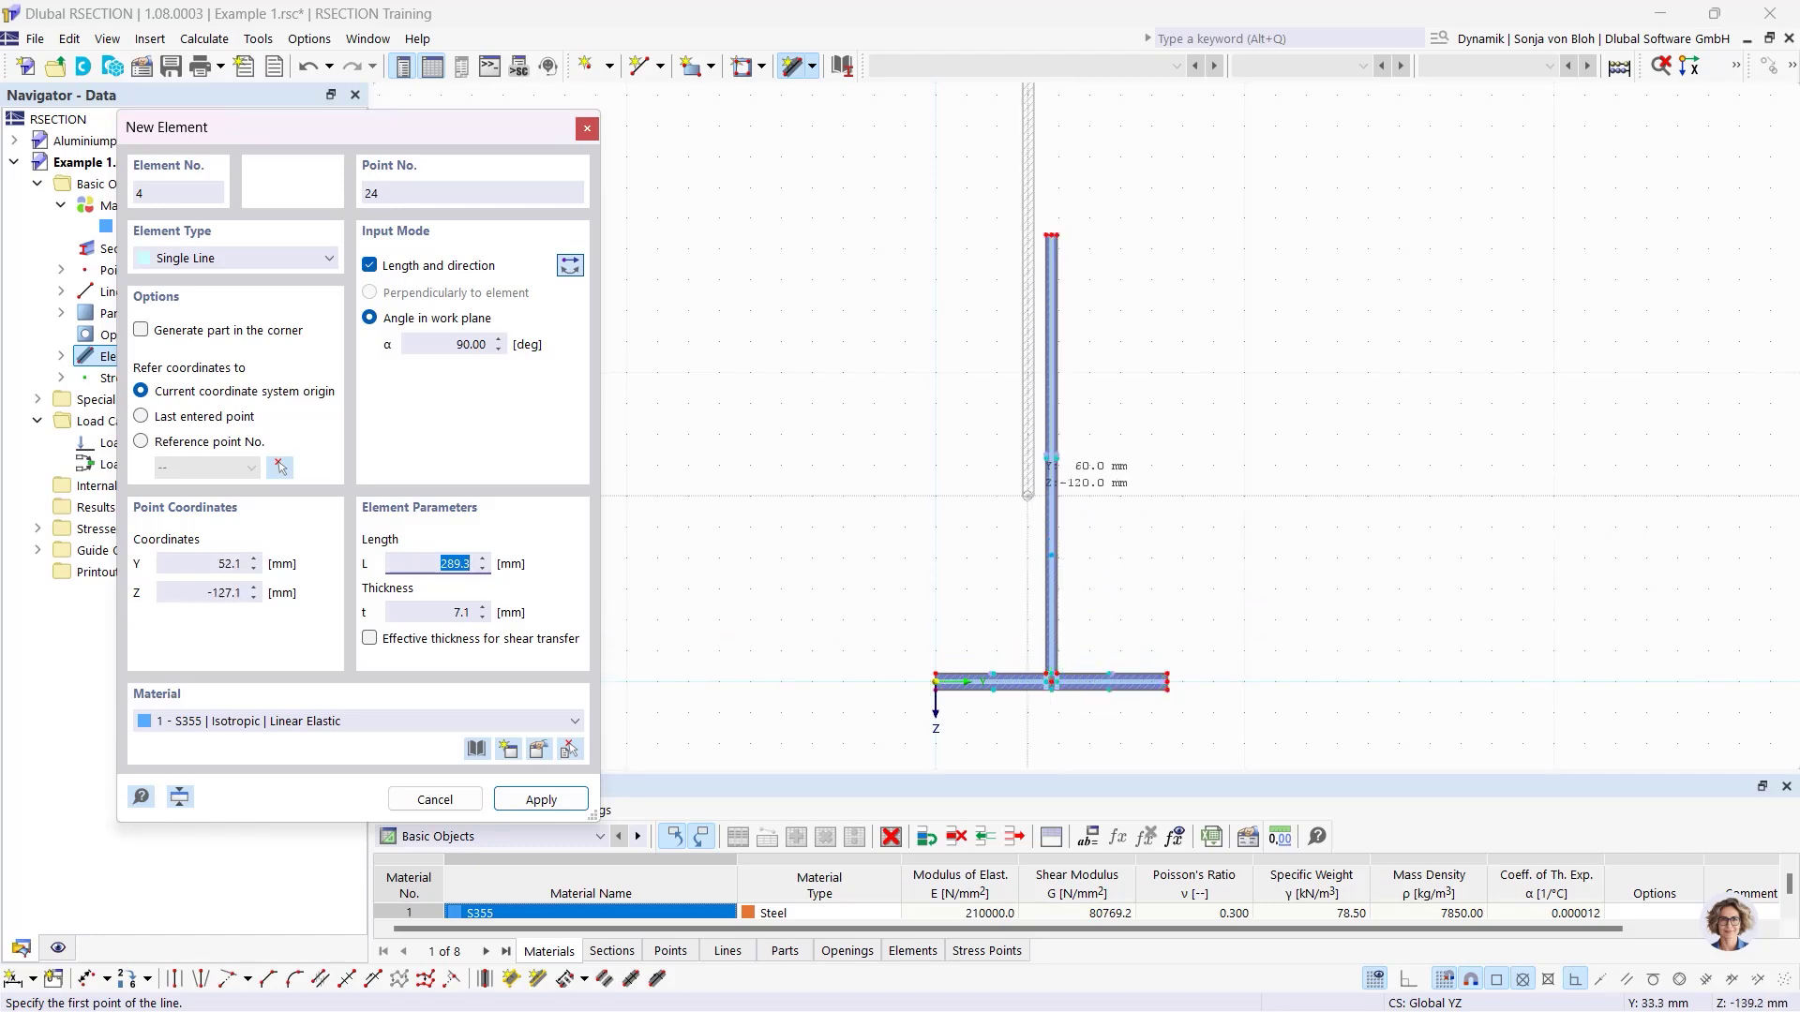
{"action": "left_click", "coordinate": [454, 355]}
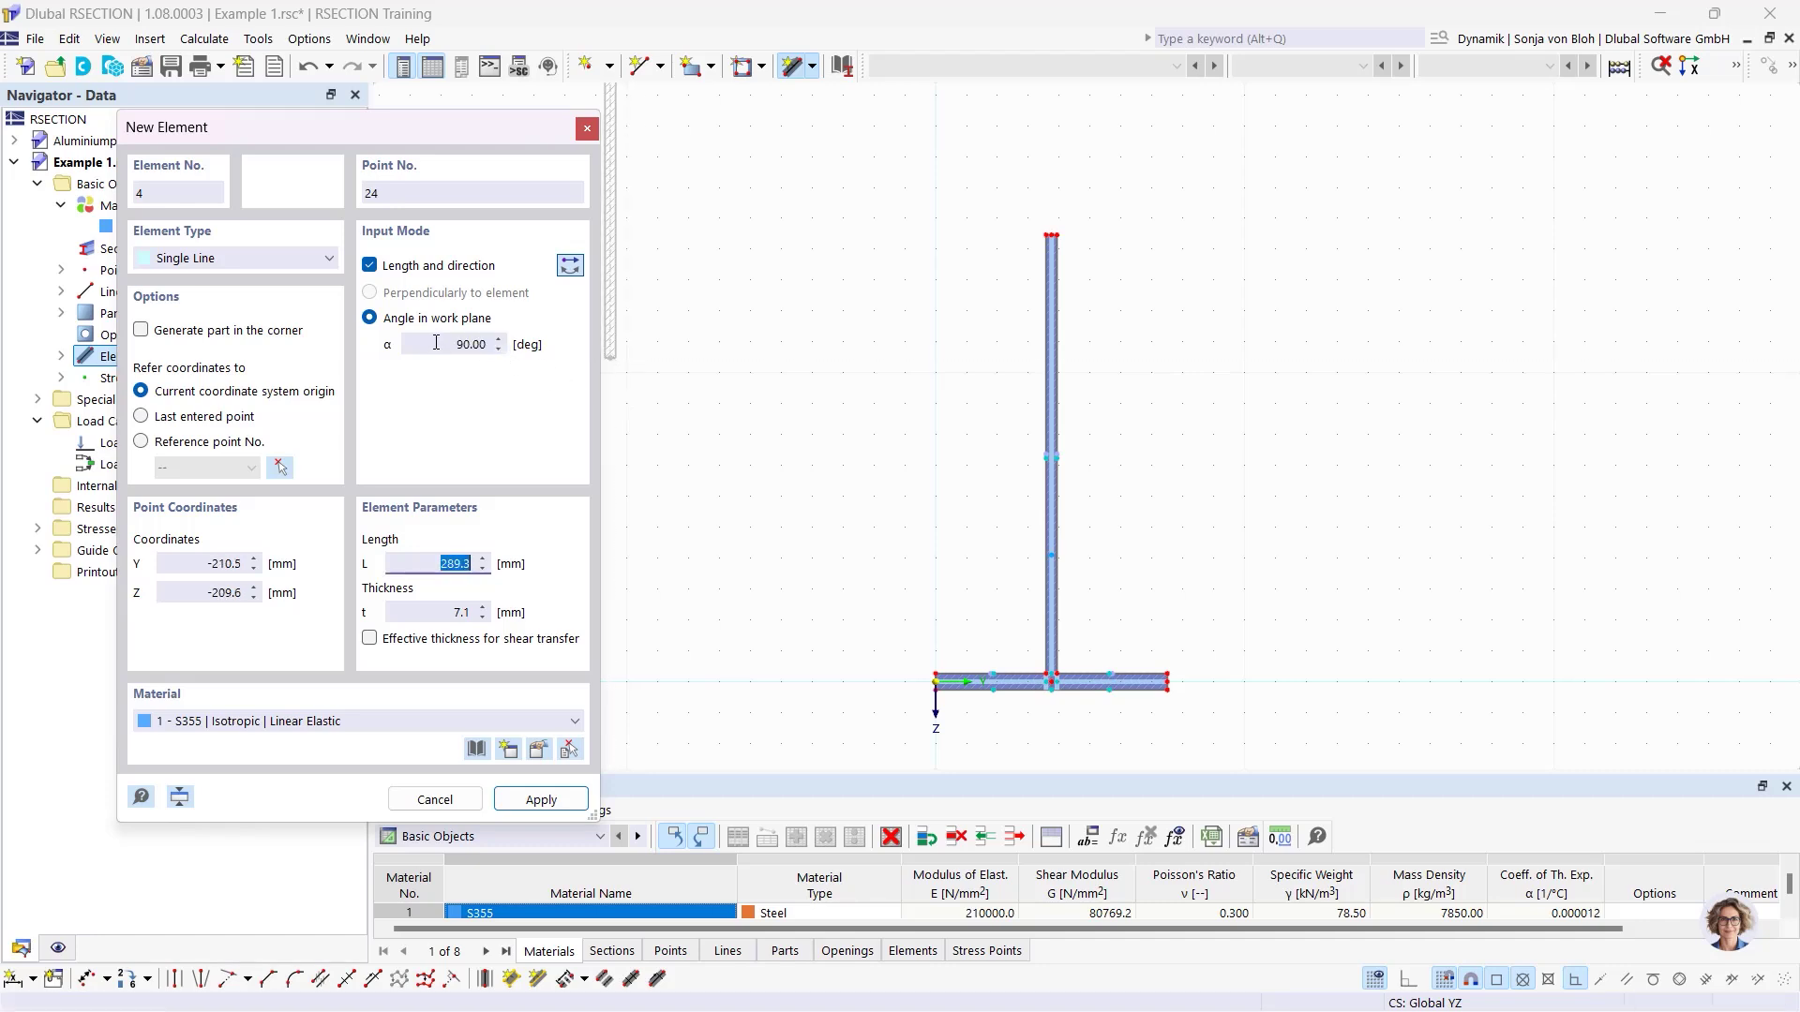
{"action": "left_click", "coordinate": [500, 343]}
{"action": "type", "text": "0"}
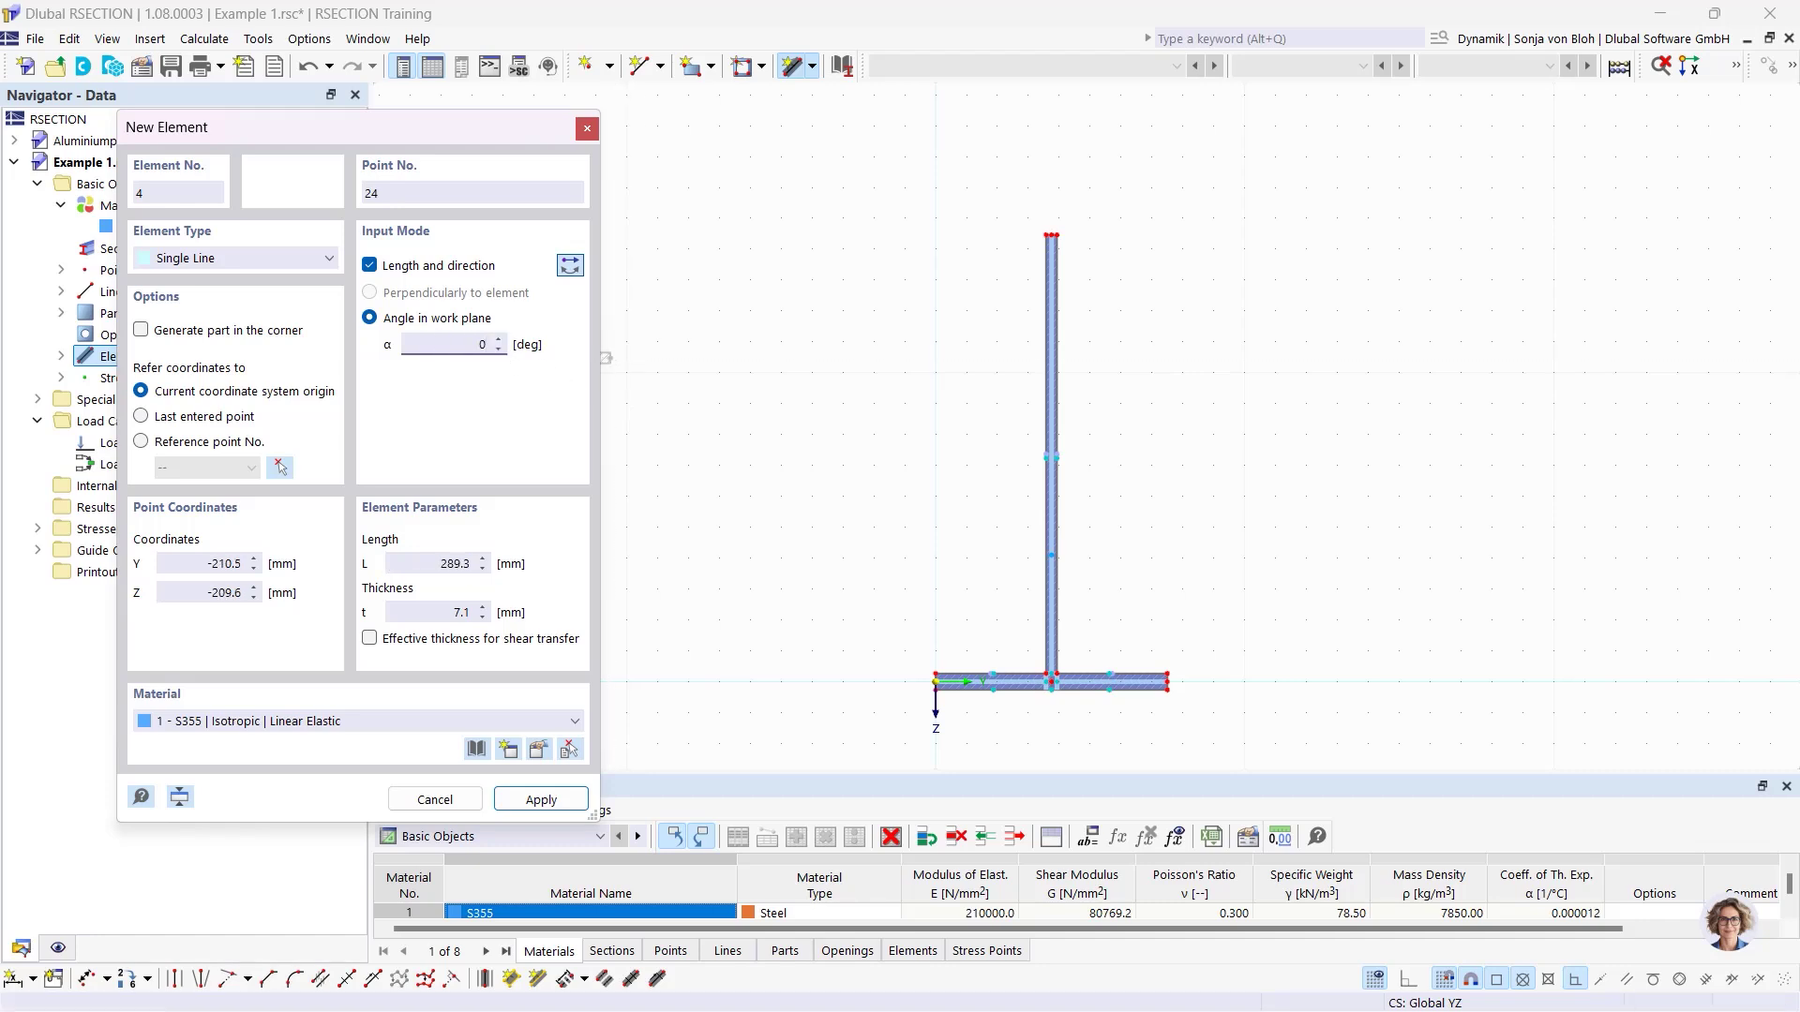
{"action": "key", "text": "Tab"}
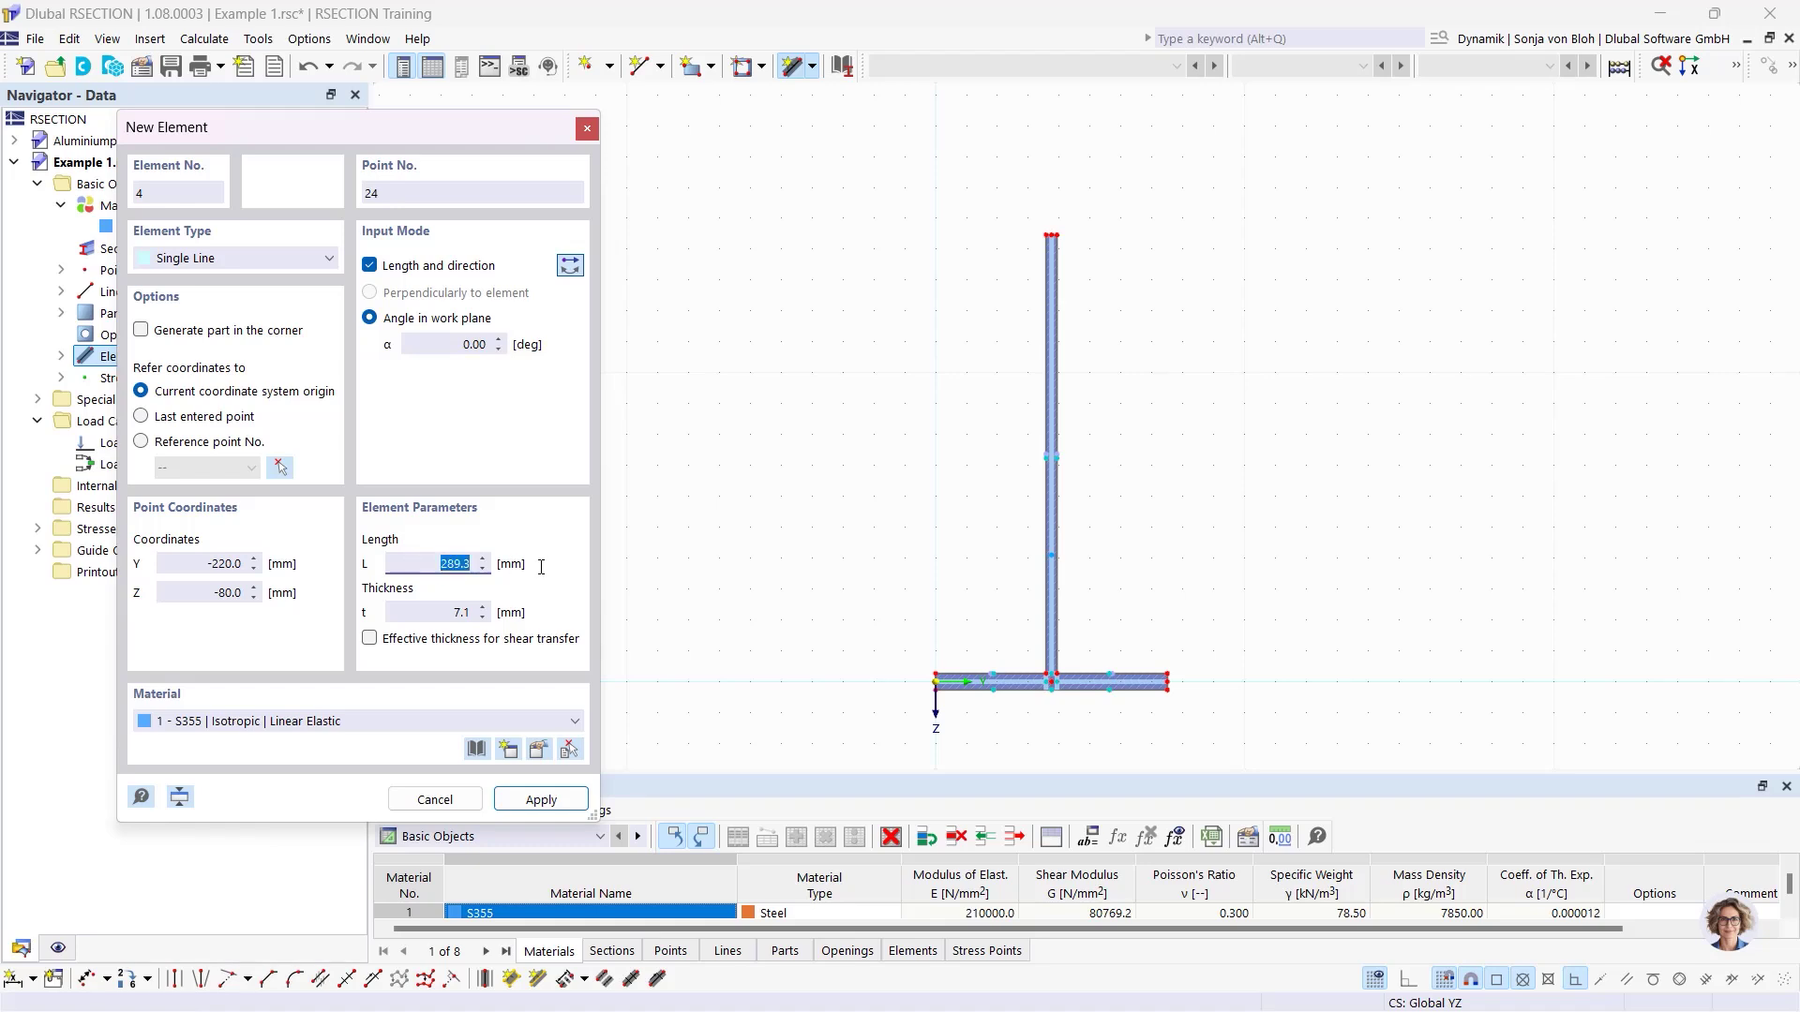
{"action": "type", "text": "75"}
{"action": "key", "text": "Tab"}
{"action": "type", "text": "10,7"}
{"action": "key", "text": "shift+Tab"}
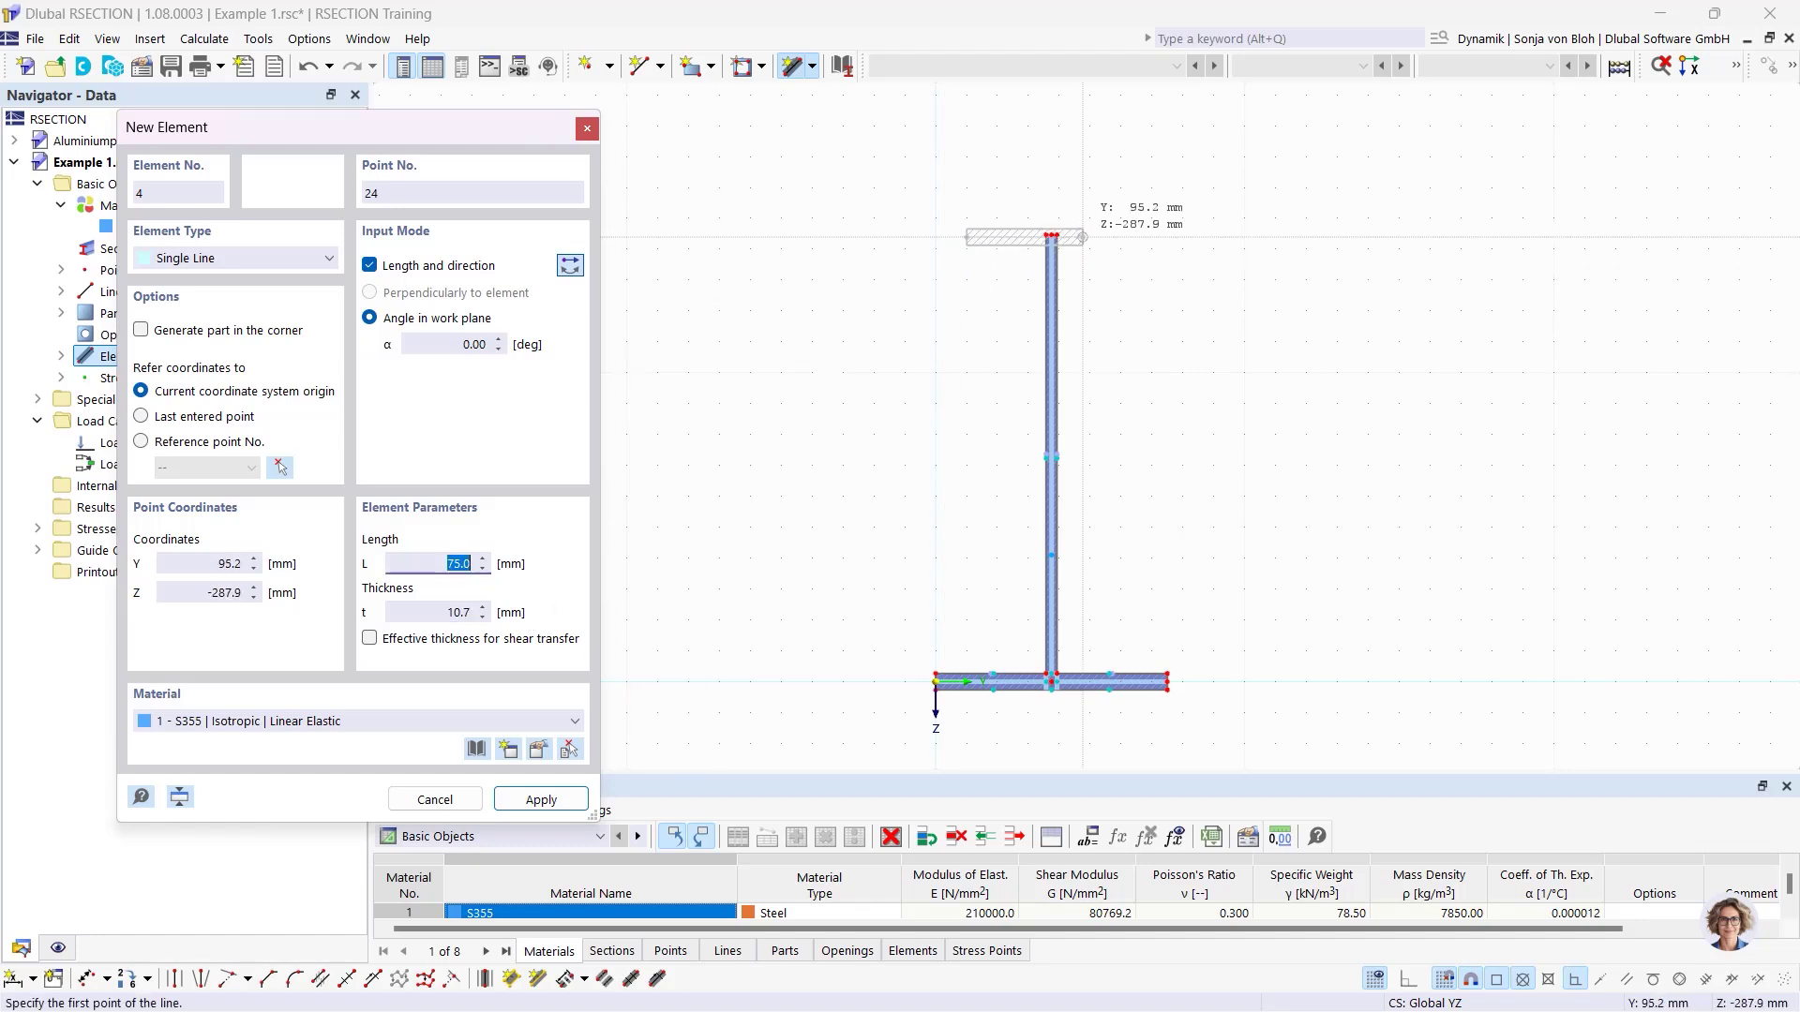
{"action": "scroll", "coordinate": [1034, 263], "scroll_direction": "up", "scroll_amount": 5}
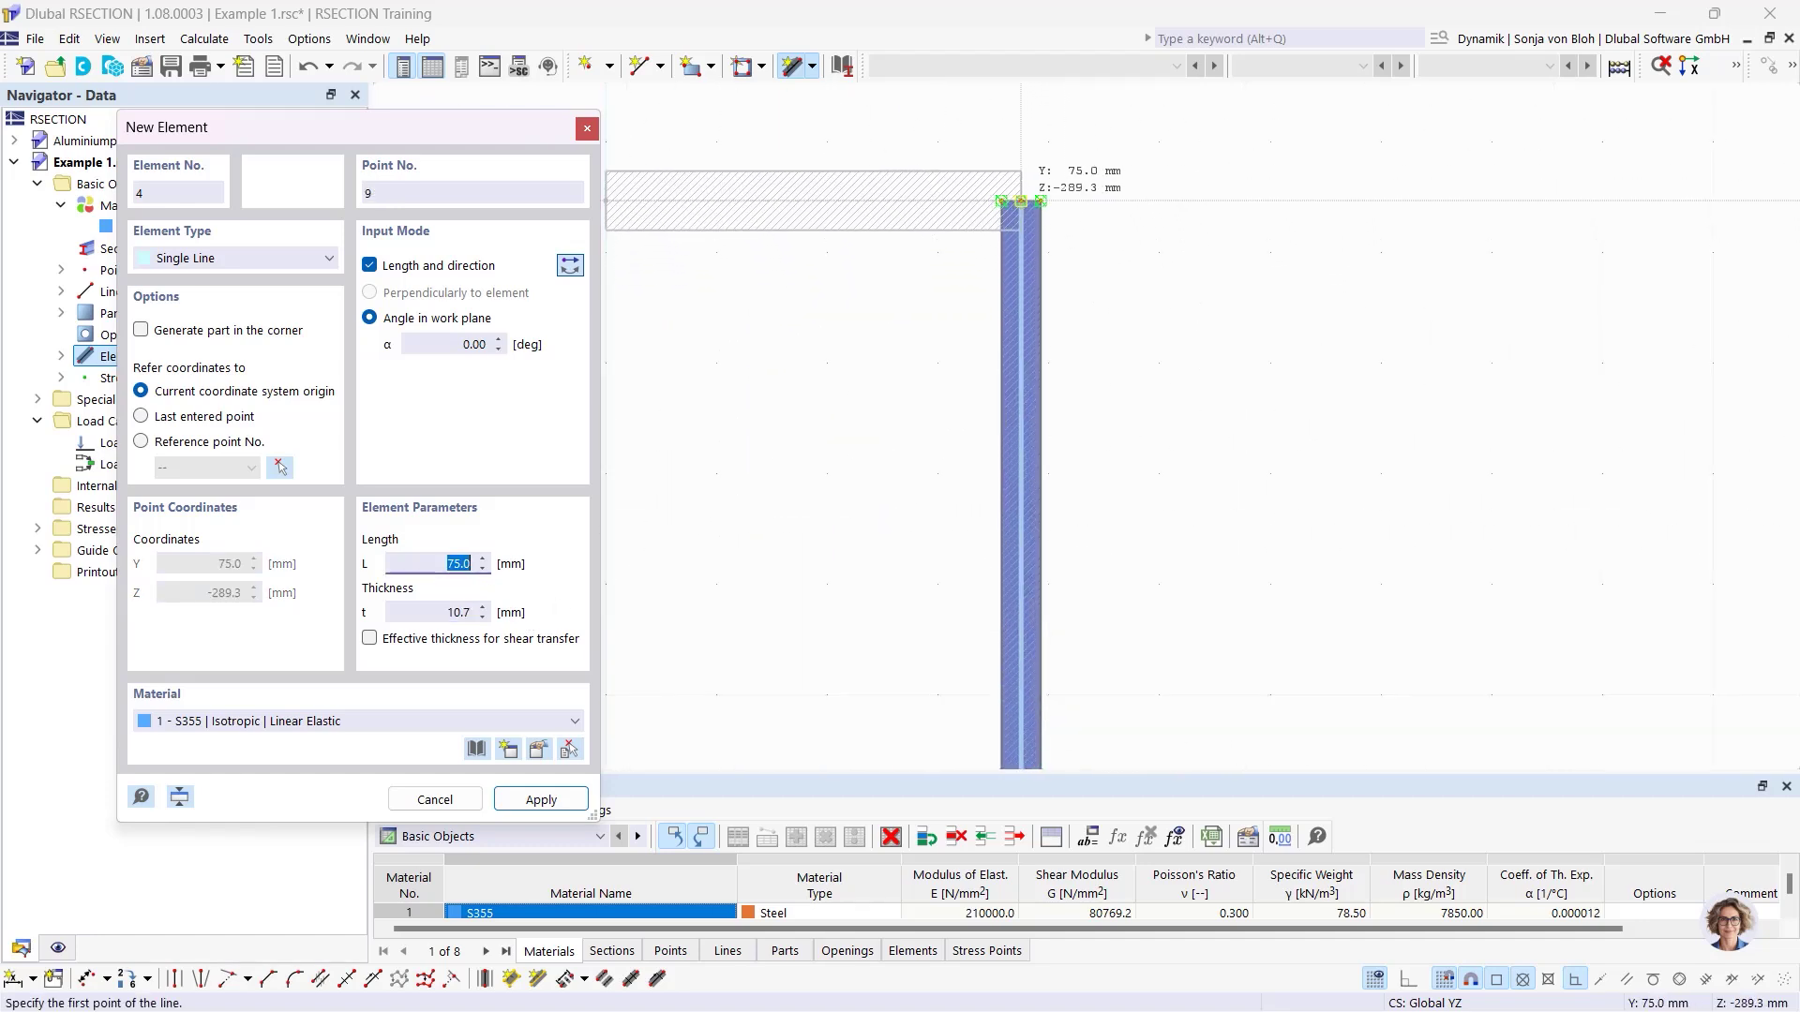
{"action": "left_click", "coordinate": [1021, 201]}
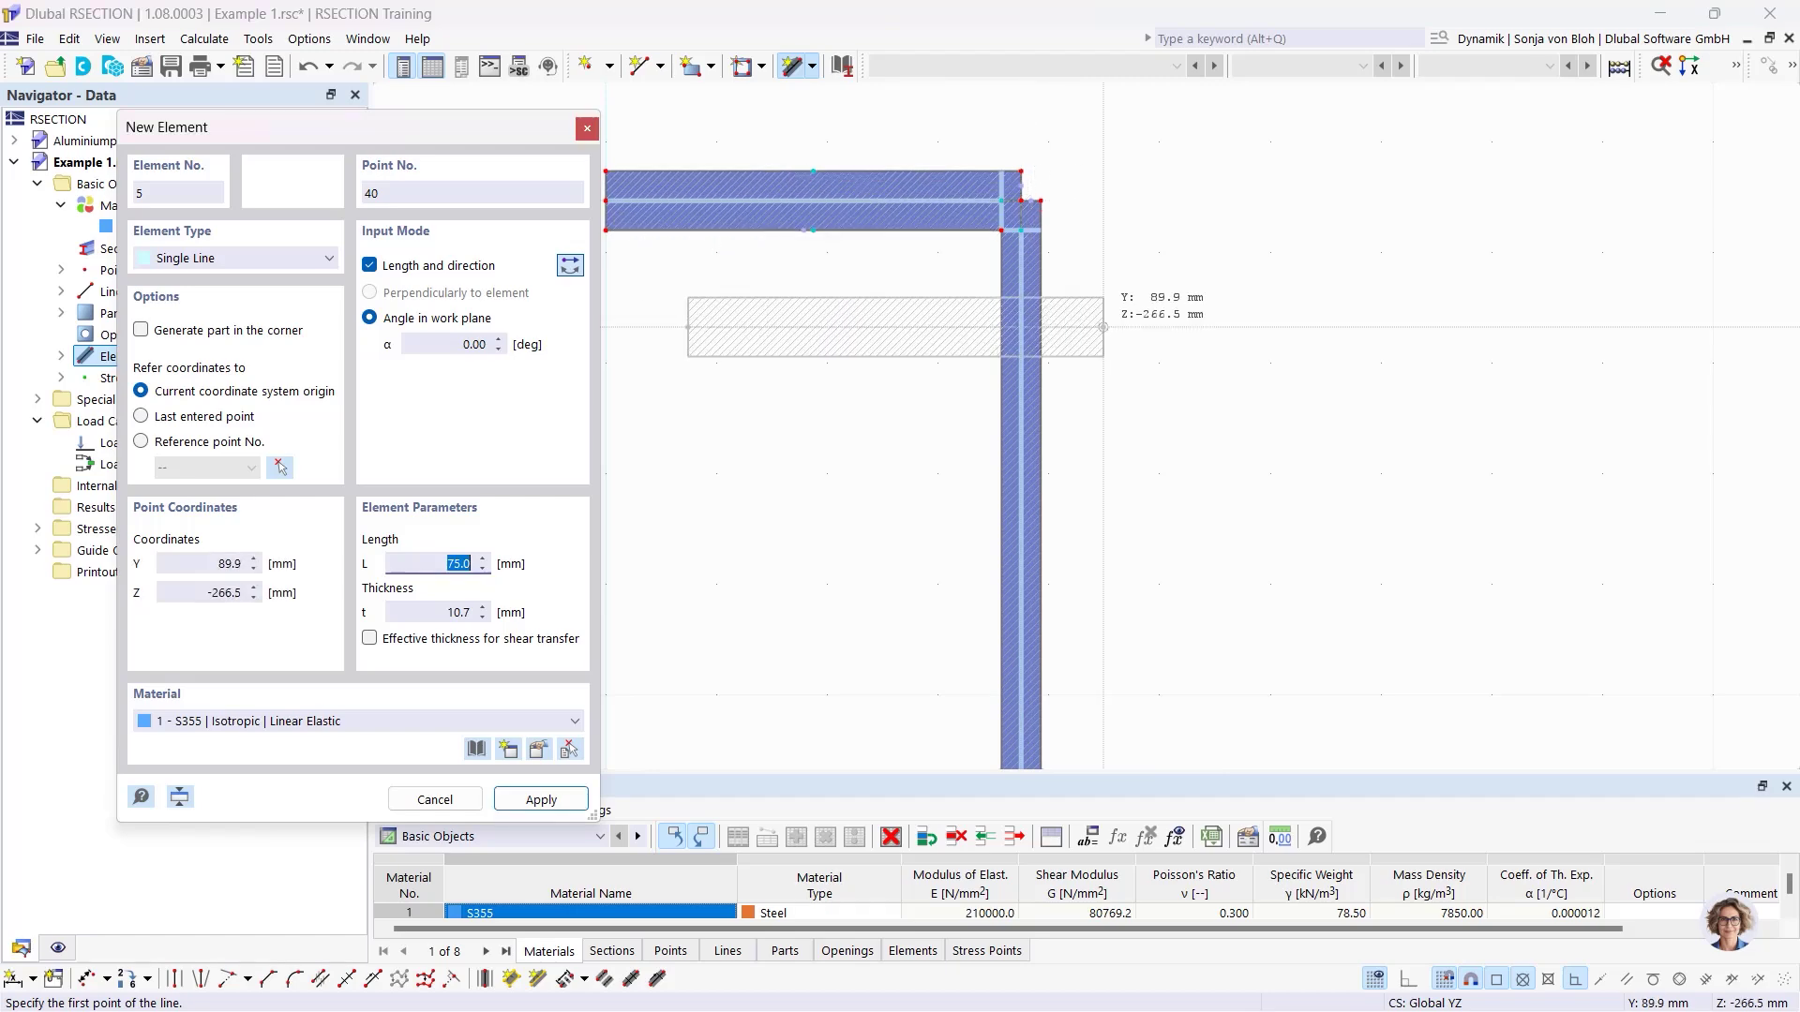
Add the right half of the upper flange from the web's top end by reversing the element direction, and finish element input.
{"action": "left_click", "coordinate": [570, 266]}
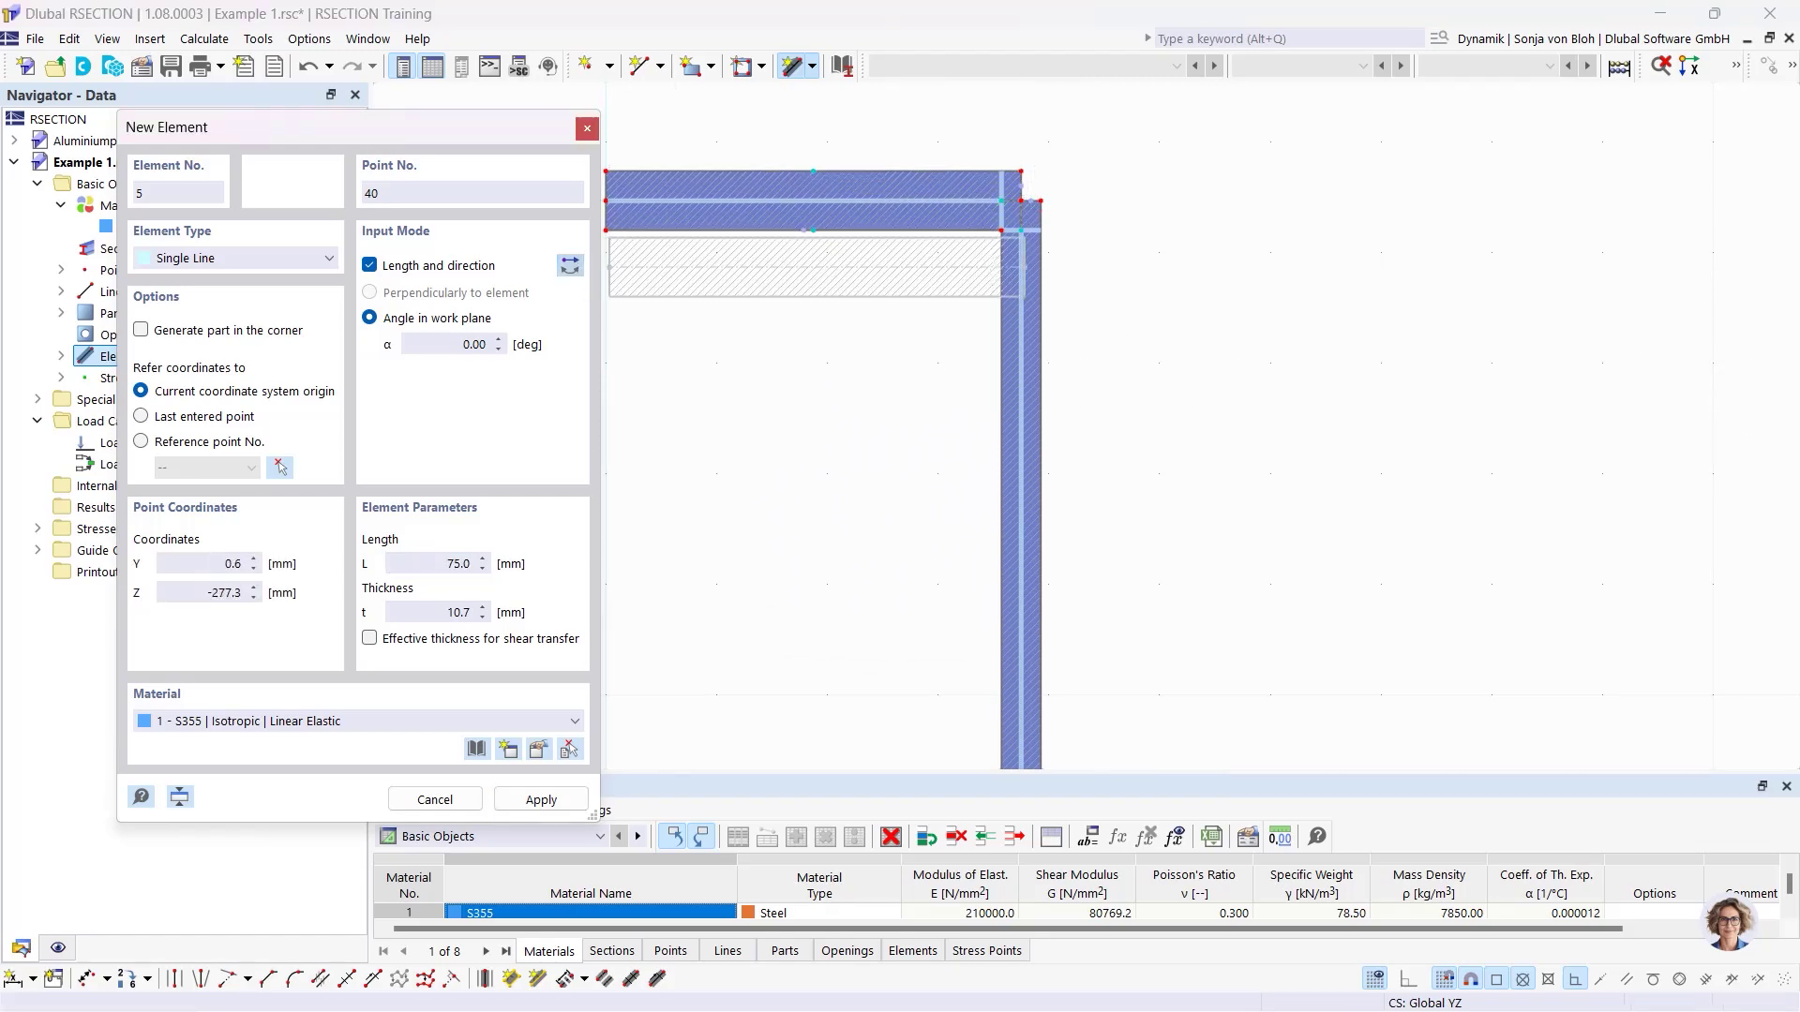
{"action": "scroll", "coordinate": [1065, 214], "scroll_direction": "up", "scroll_amount": 3}
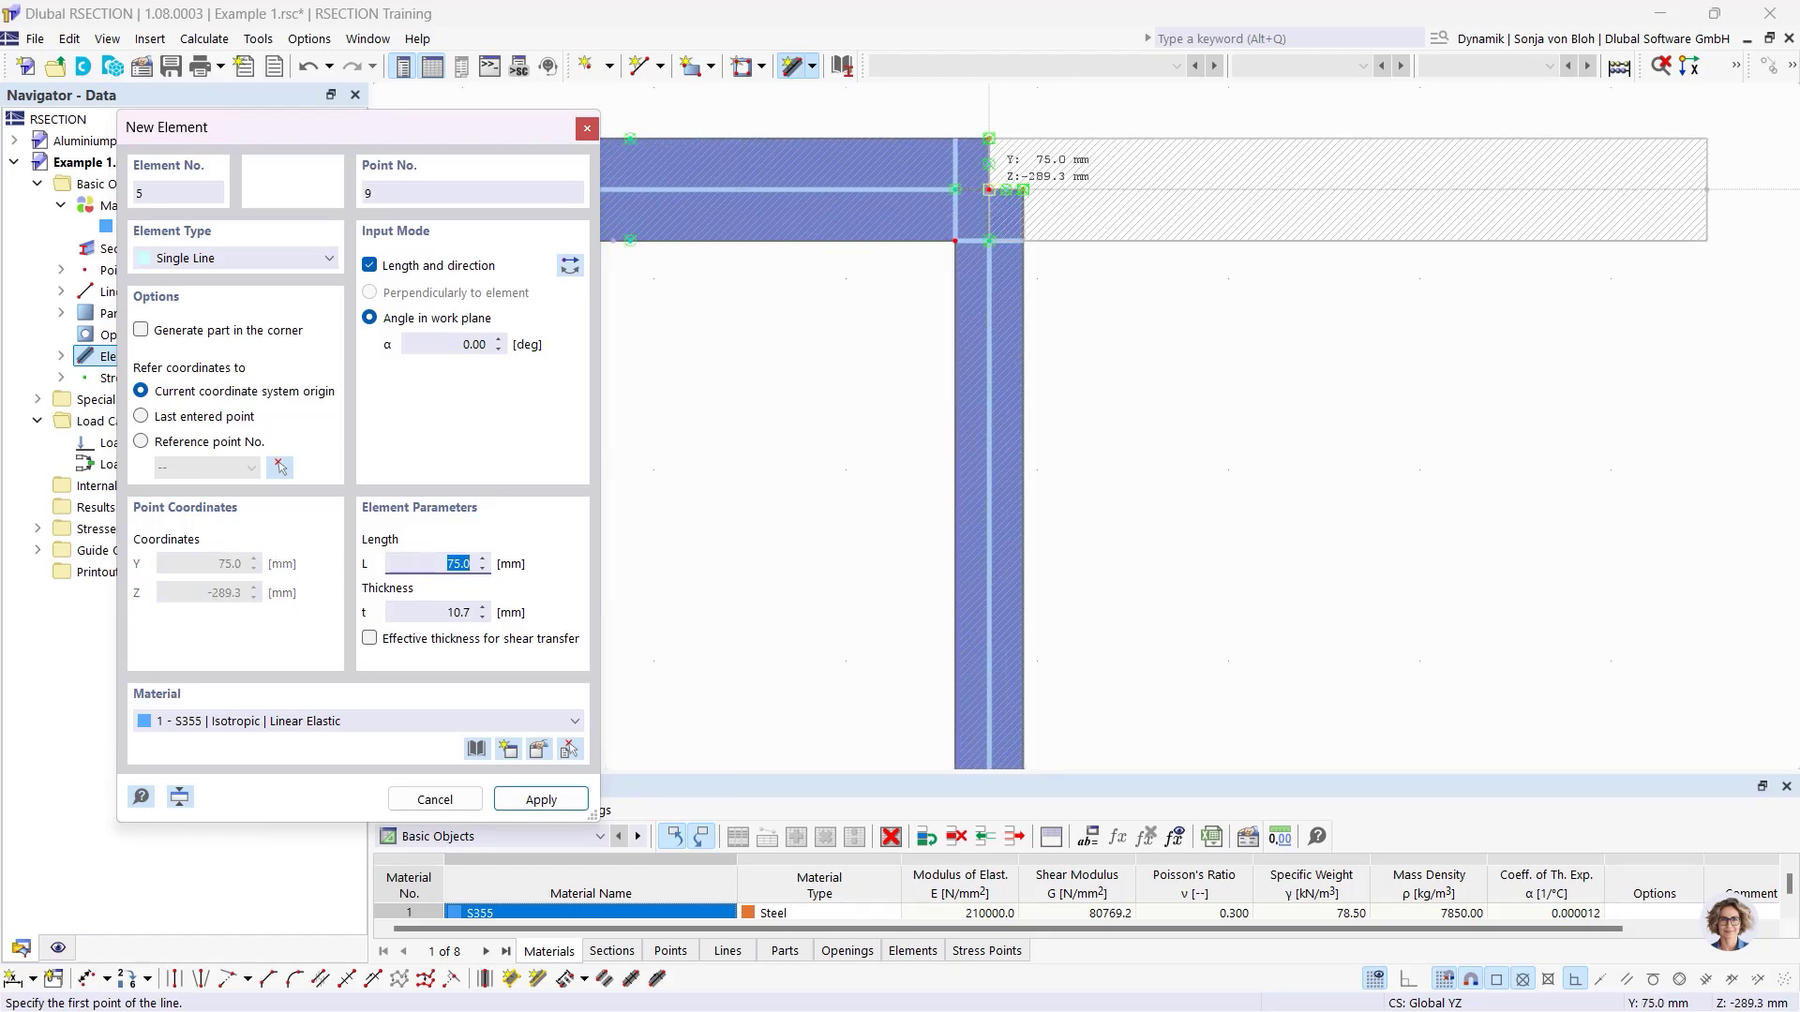
{"action": "left_click", "coordinate": [989, 190]}
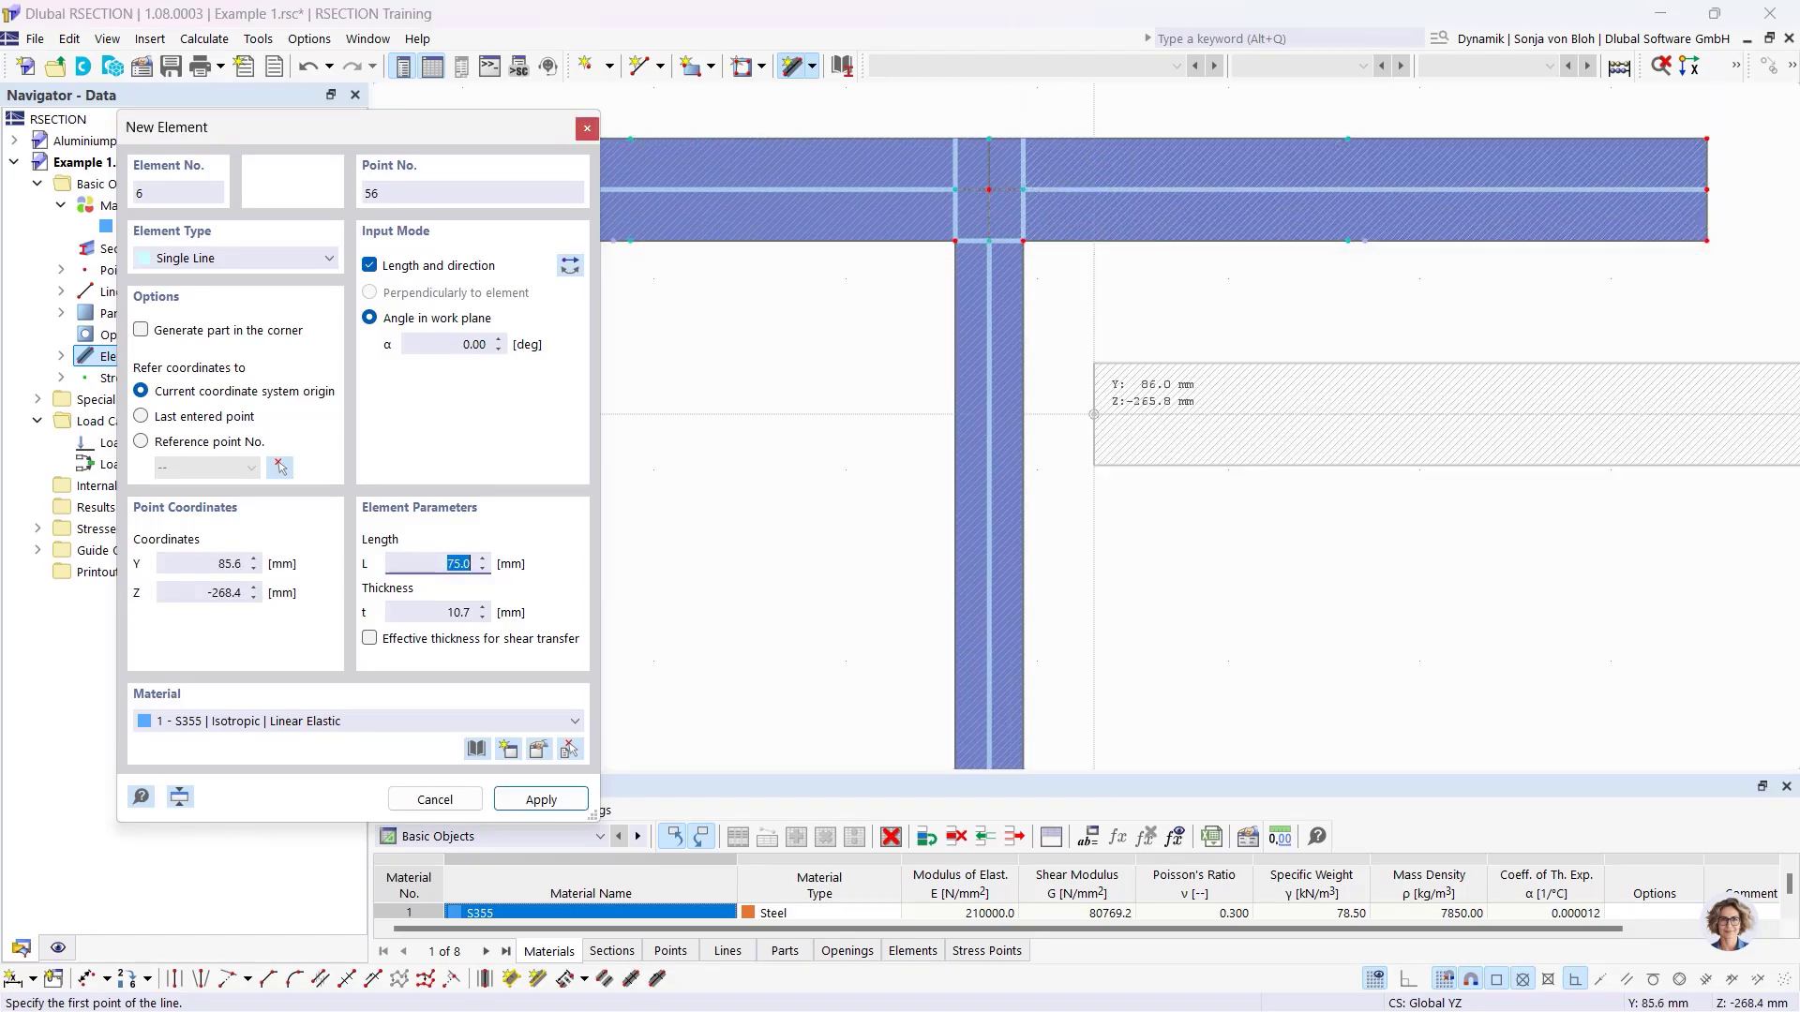
{"action": "scroll", "coordinate": [1114, 463], "scroll_direction": "down", "scroll_amount": 2}
{"action": "scroll", "coordinate": [1115, 463], "scroll_direction": "down", "scroll_amount": 2}
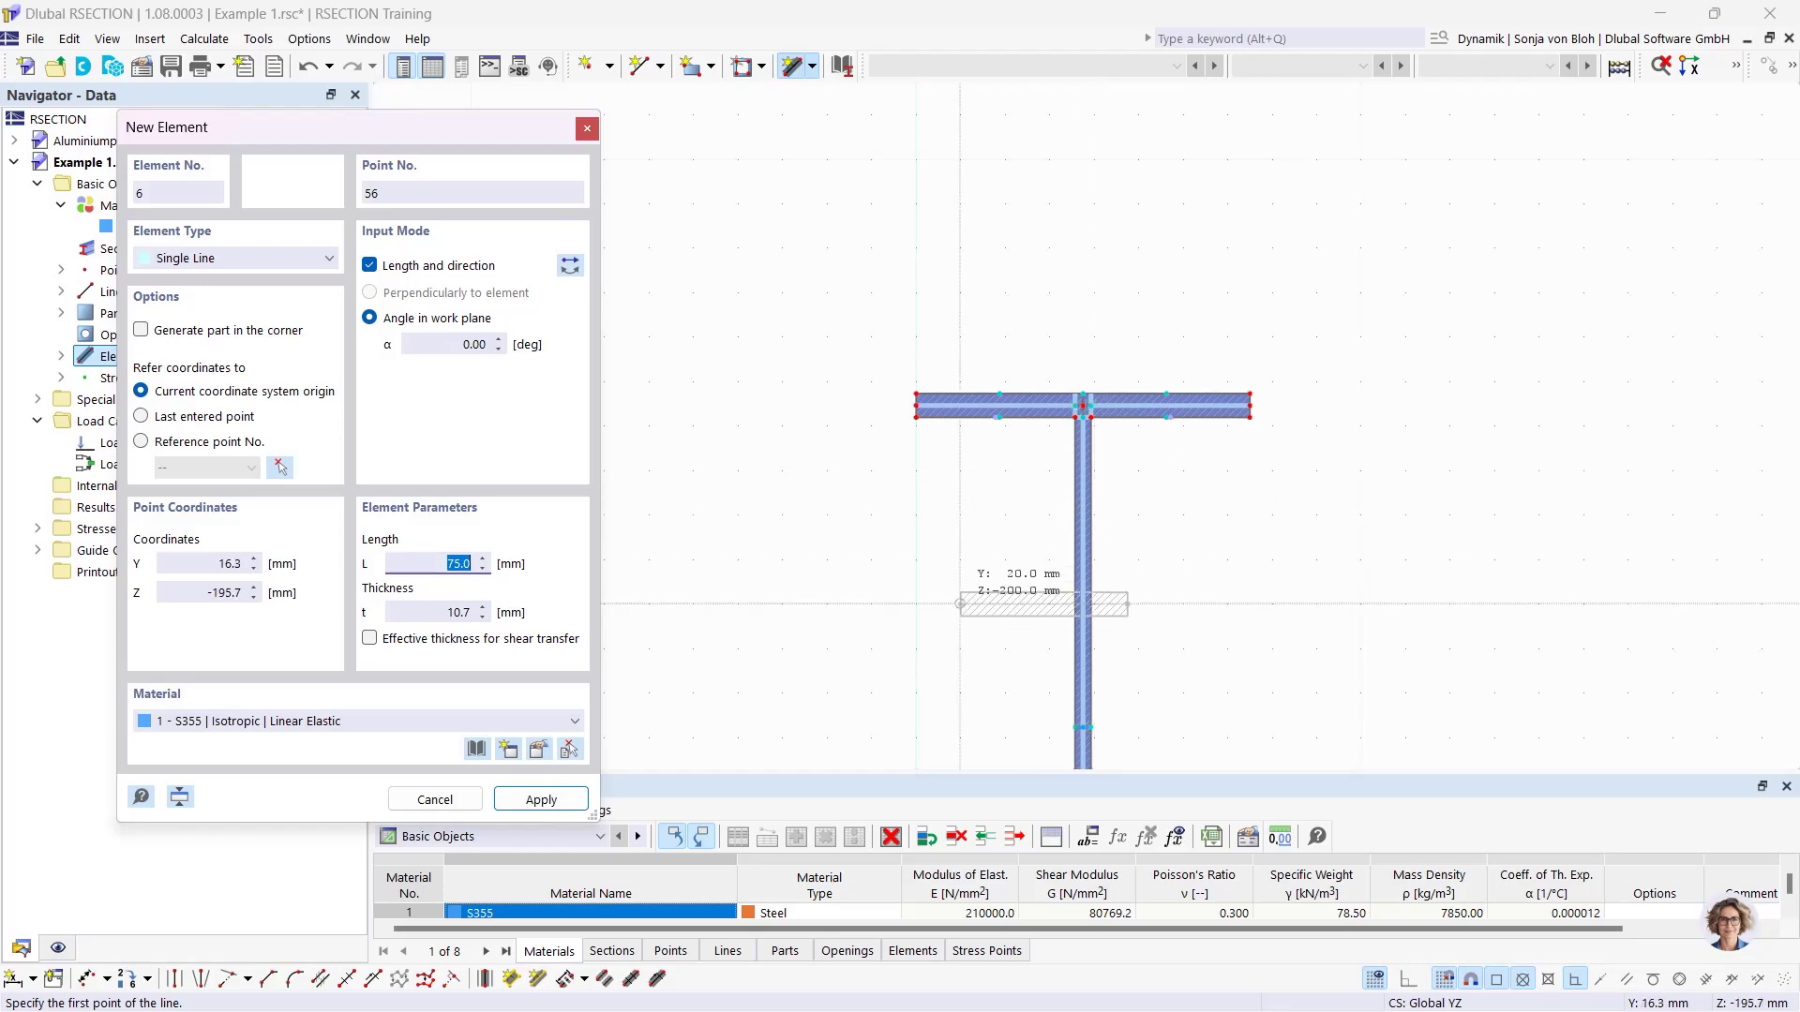
{"action": "middle_click_drag", "start_coordinate": [970, 469], "coordinate": [930, 281]}
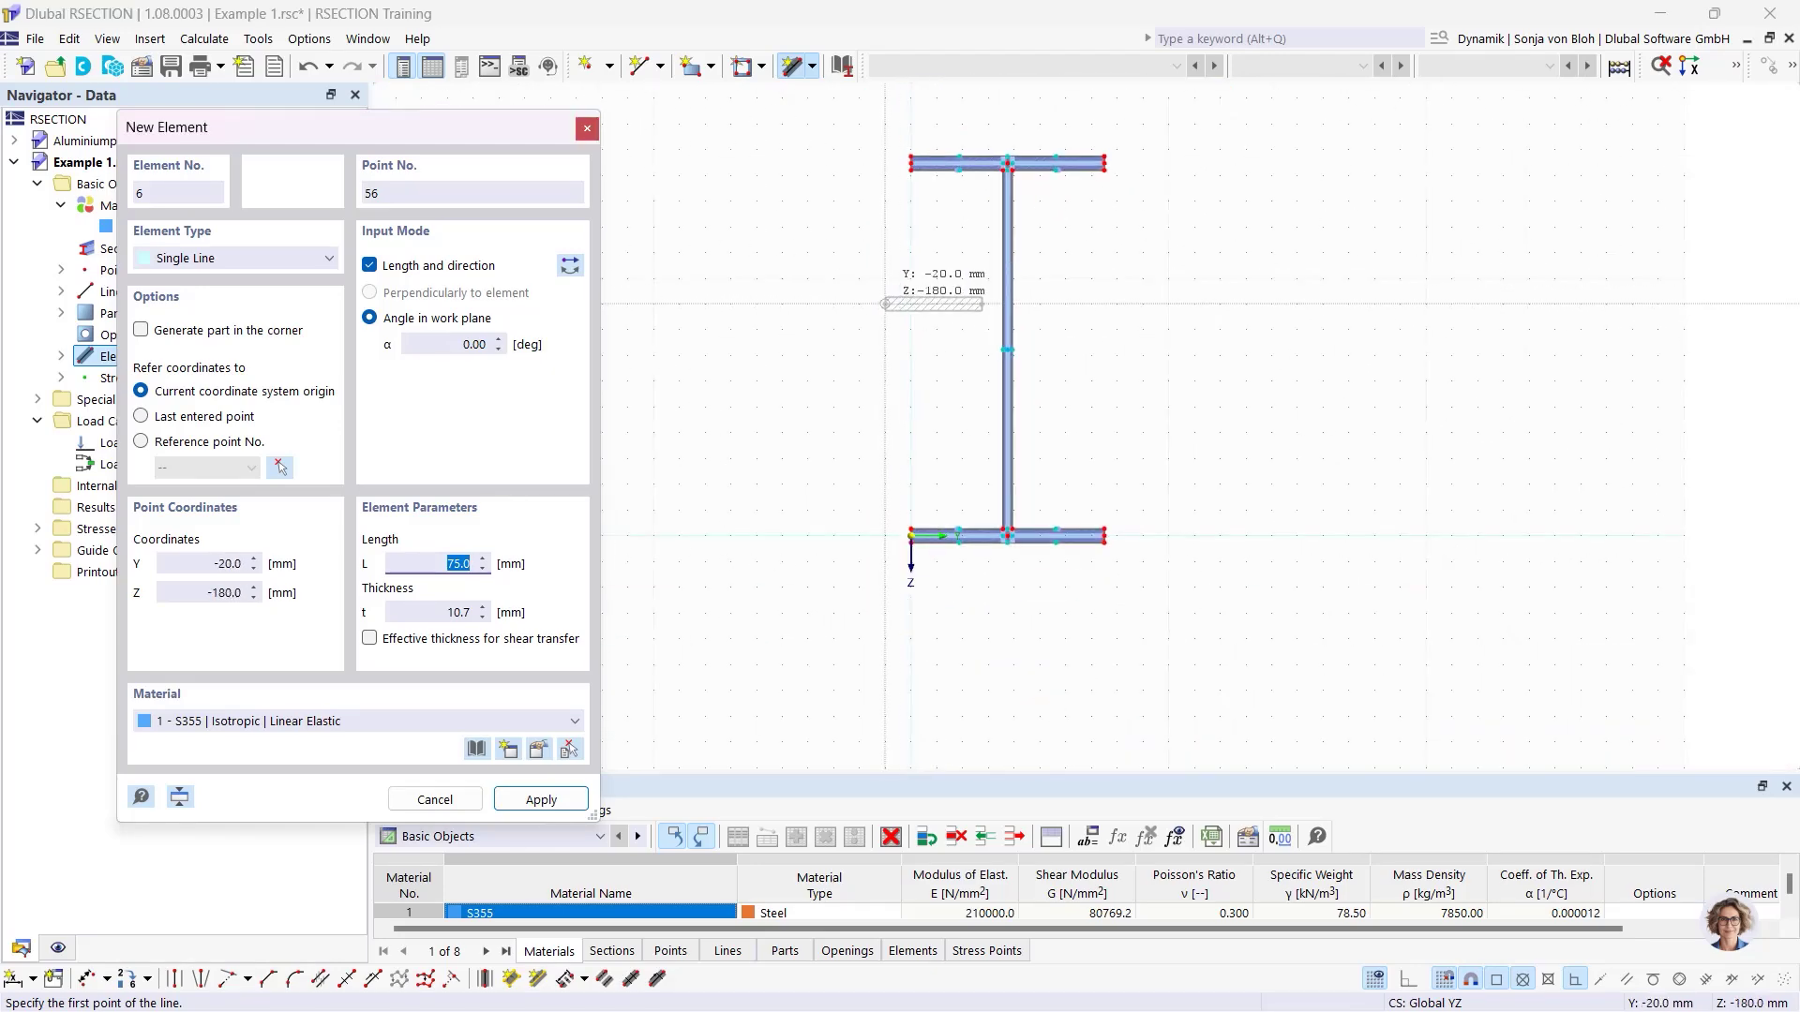
{"action": "key", "text": "Escape"}
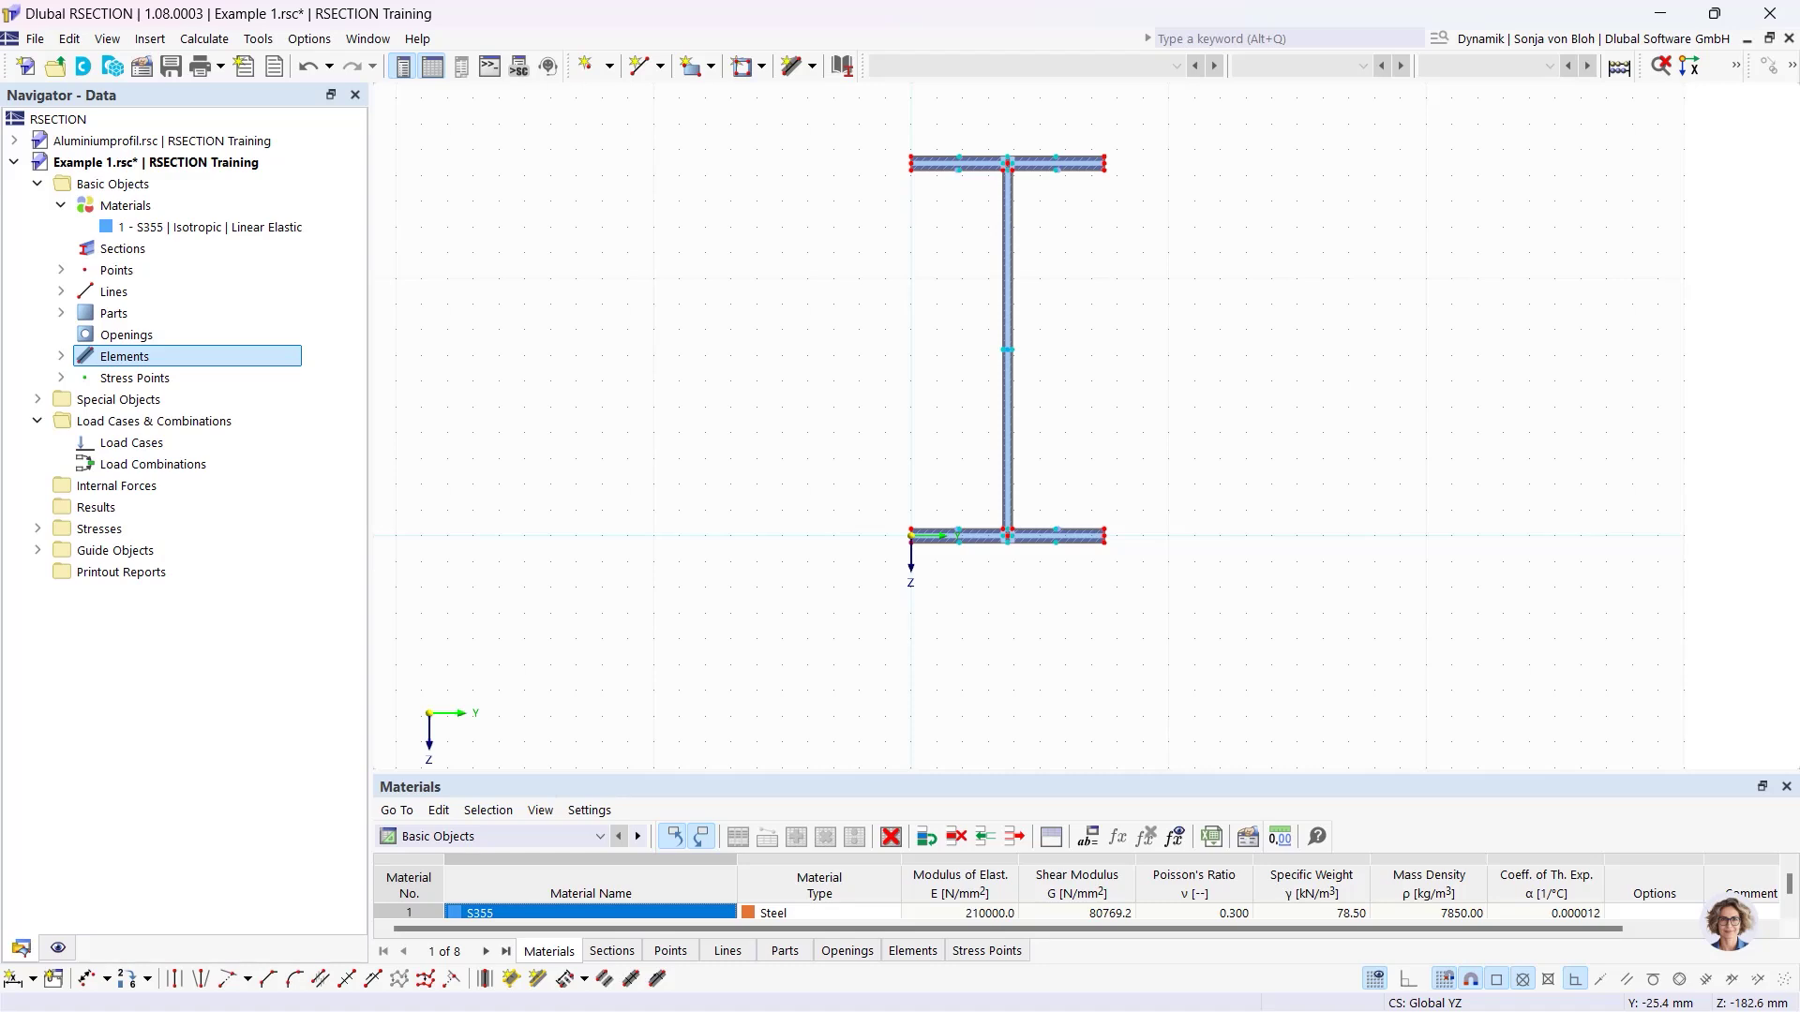
Round both inner corners between the upper flange and the web with a 15 mm radius.
{"action": "left_click", "coordinate": [295, 981]}
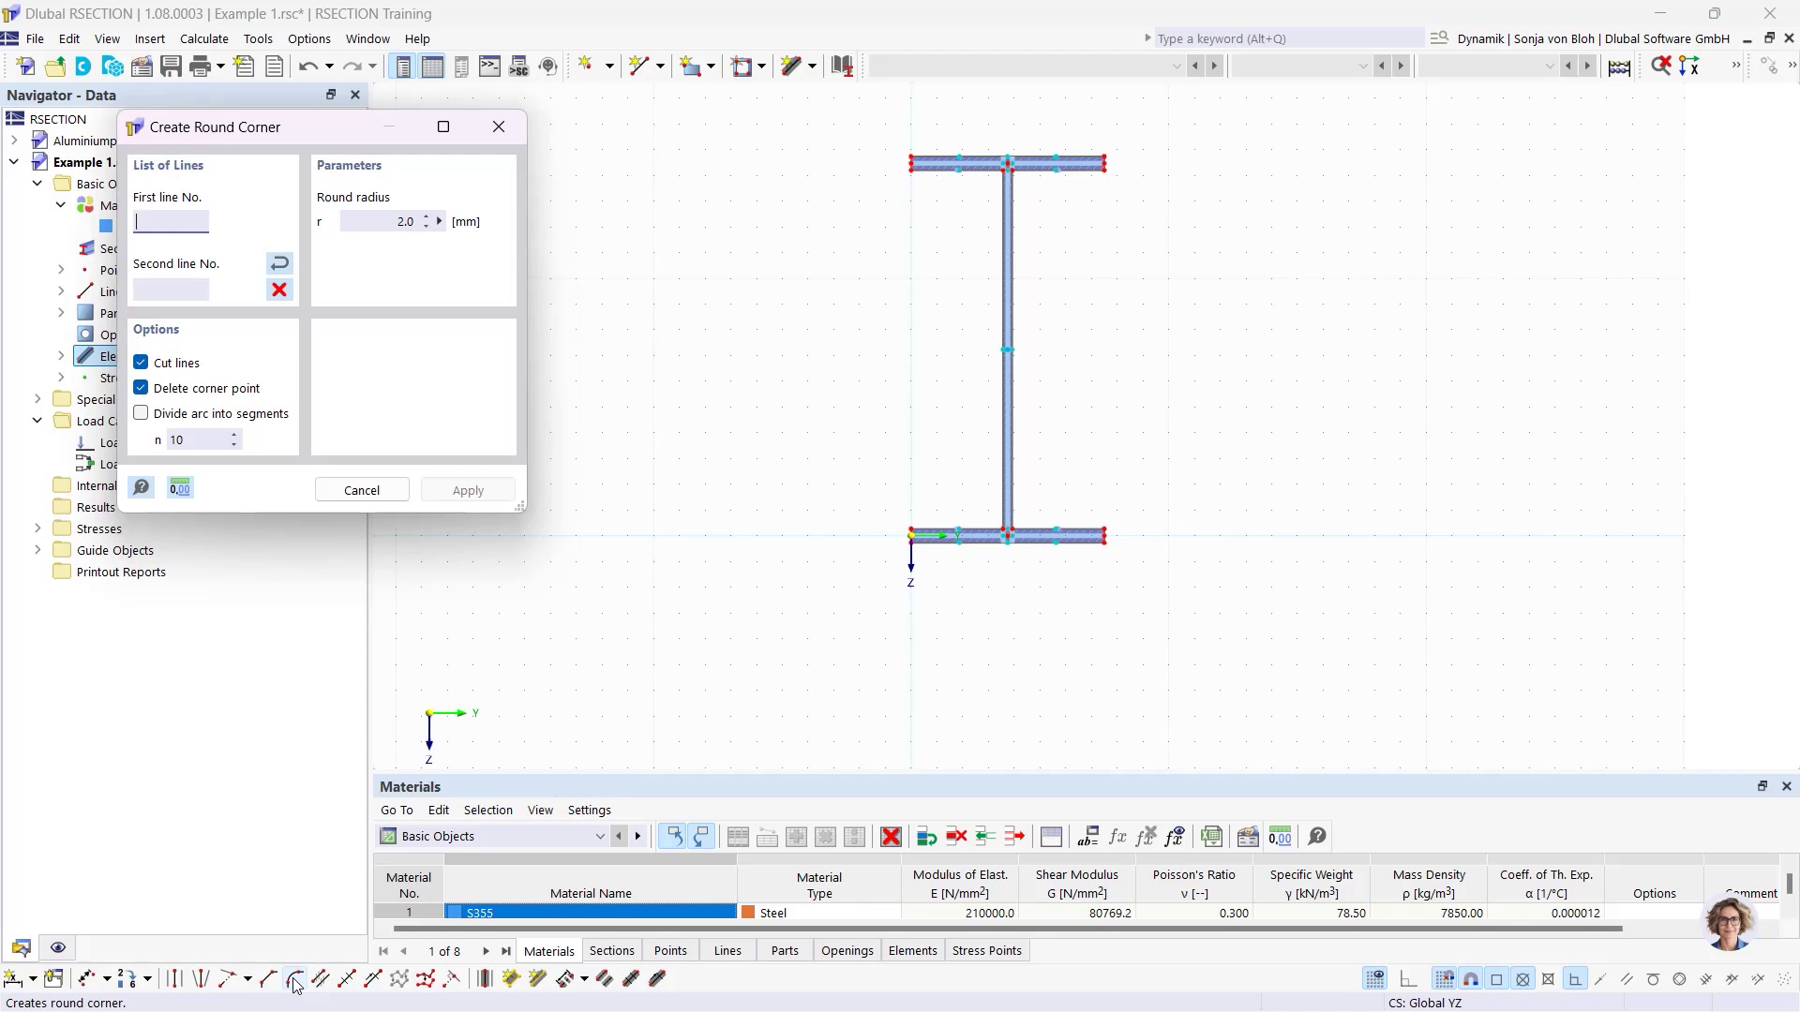
{"action": "left_click_drag", "start_coordinate": [318, 127], "coordinate": [464, 137]}
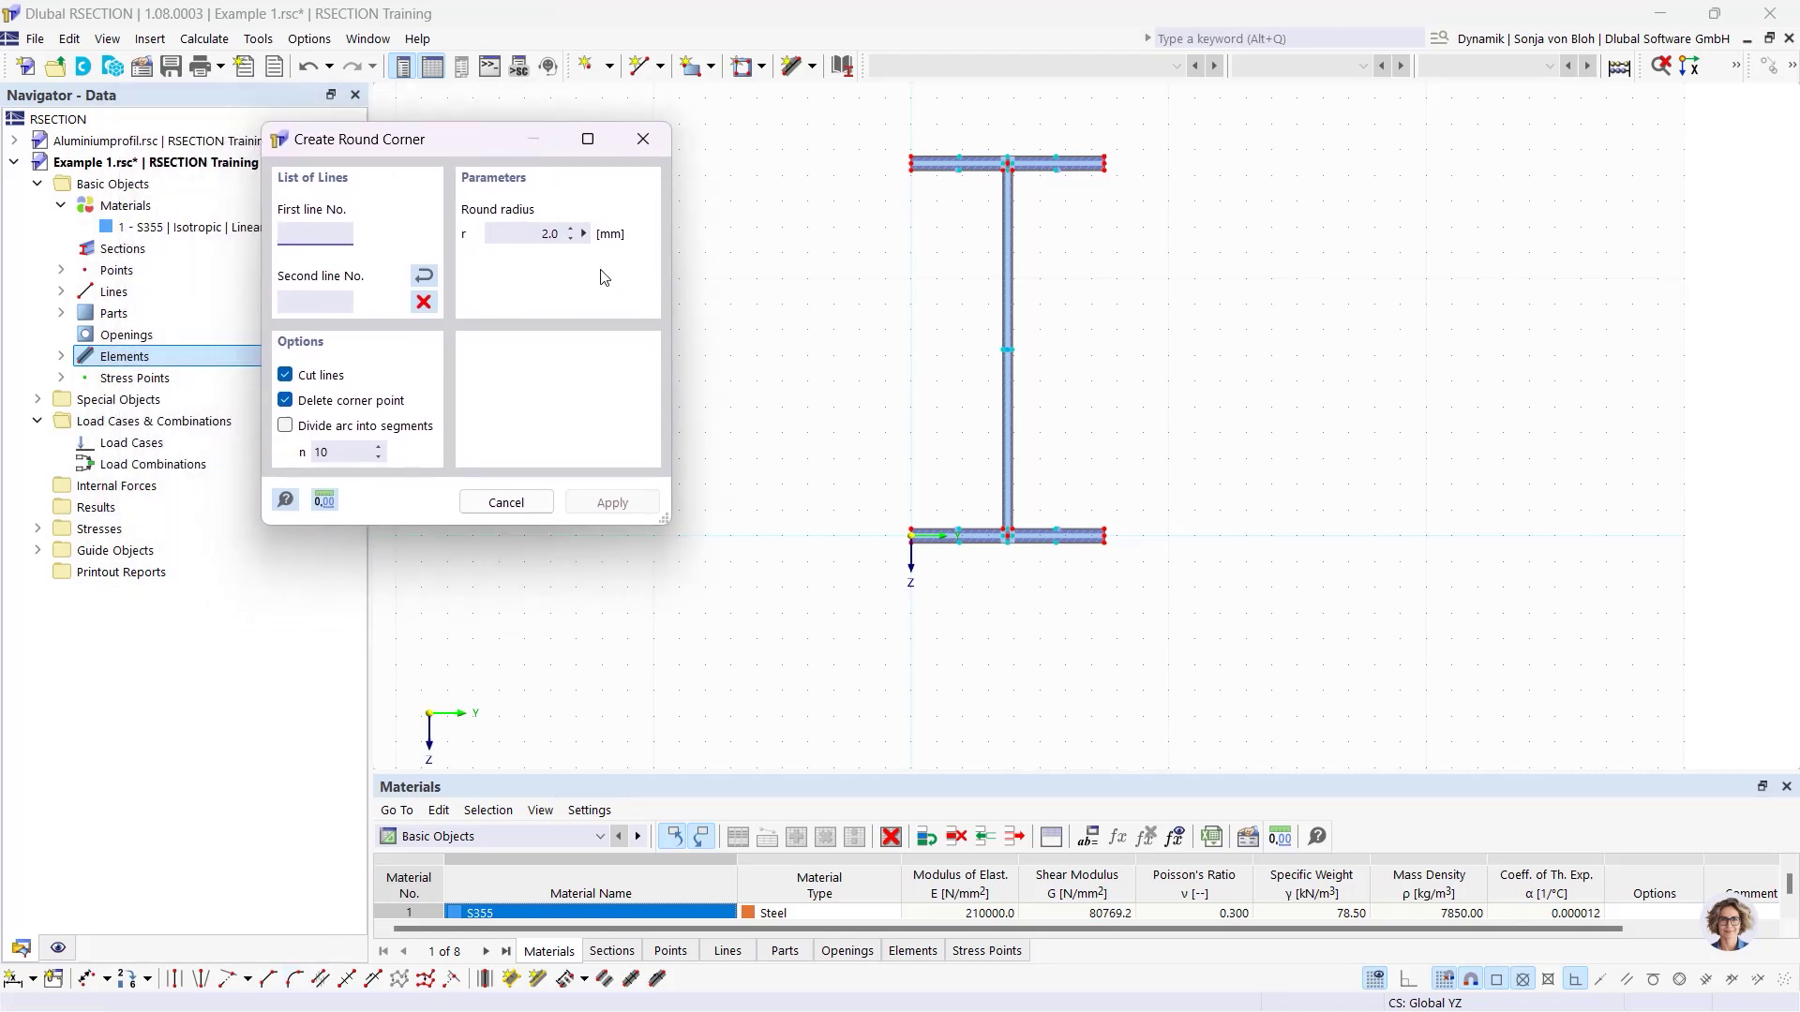
{"action": "left_click", "coordinate": [581, 229]}
{"action": "double_click", "coordinate": [581, 229]}
{"action": "type", "text": "15"}
{"action": "scroll", "coordinate": [914, 176], "scroll_direction": "up", "scroll_amount": 3}
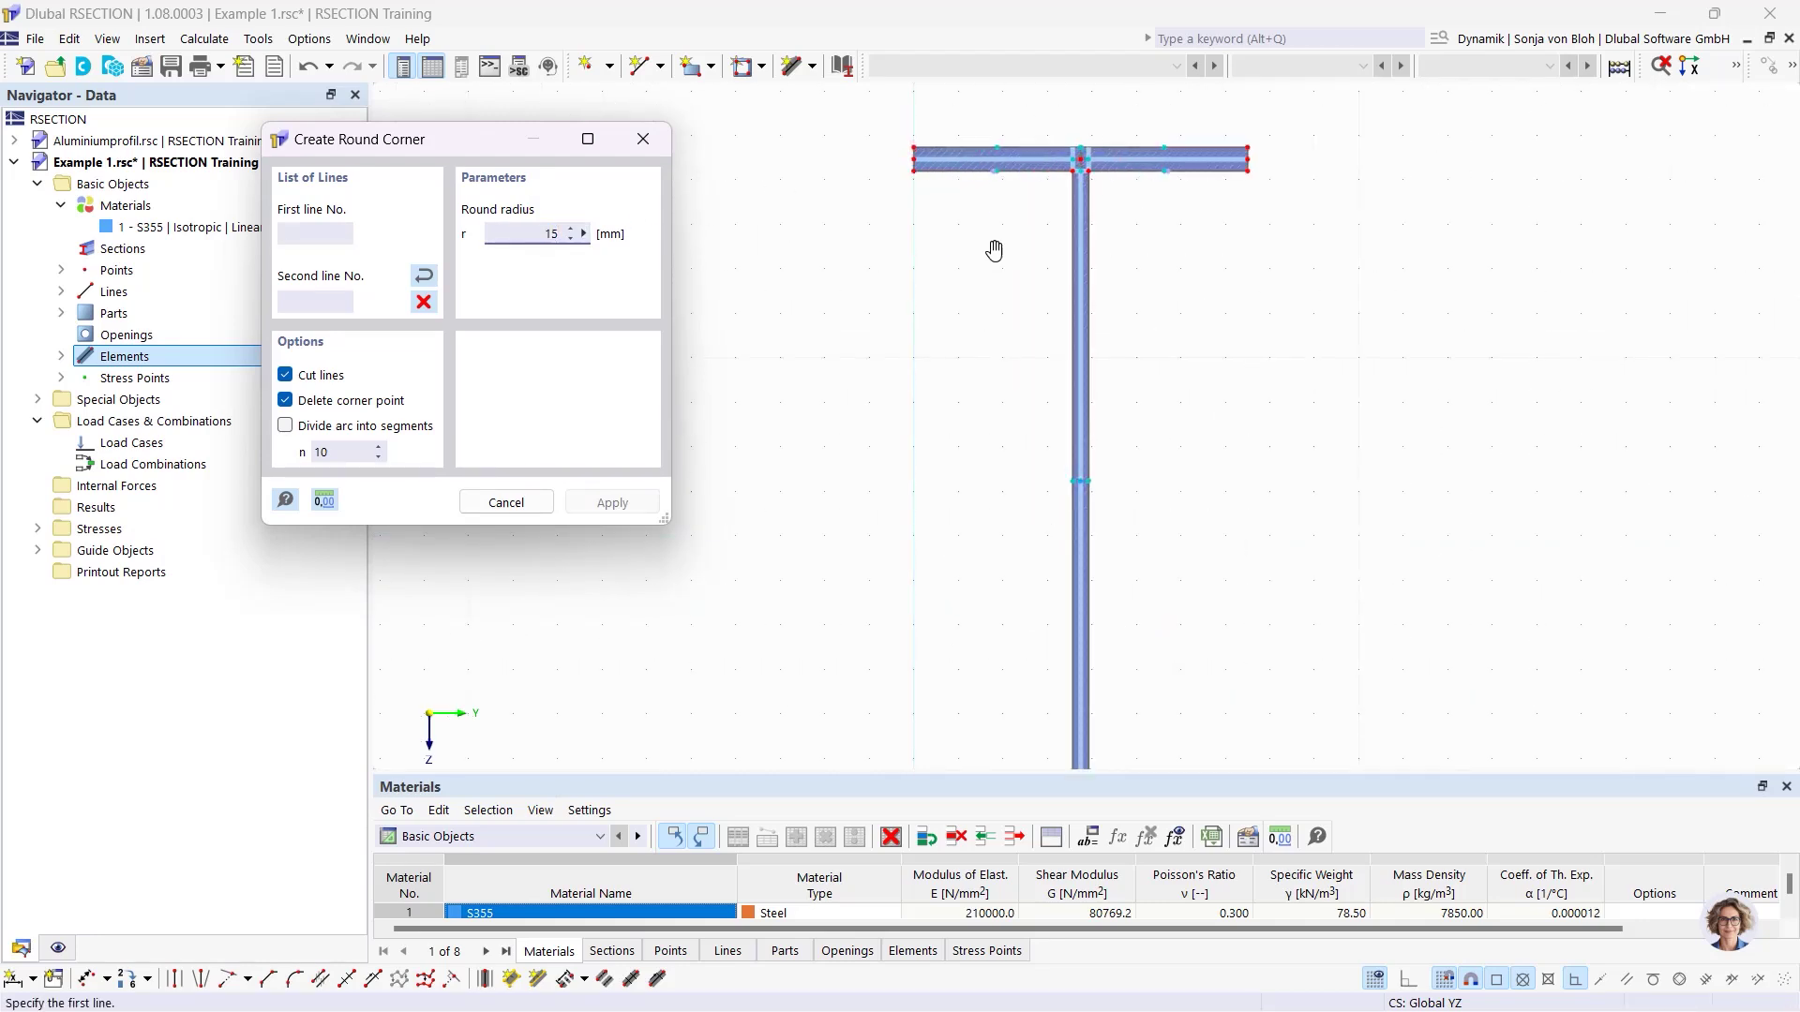
{"action": "middle_click_drag", "start_coordinate": [994, 251], "coordinate": [956, 382]}
{"action": "scroll", "coordinate": [976, 361], "scroll_direction": "up", "scroll_amount": 2}
{"action": "left_click", "coordinate": [975, 300]}
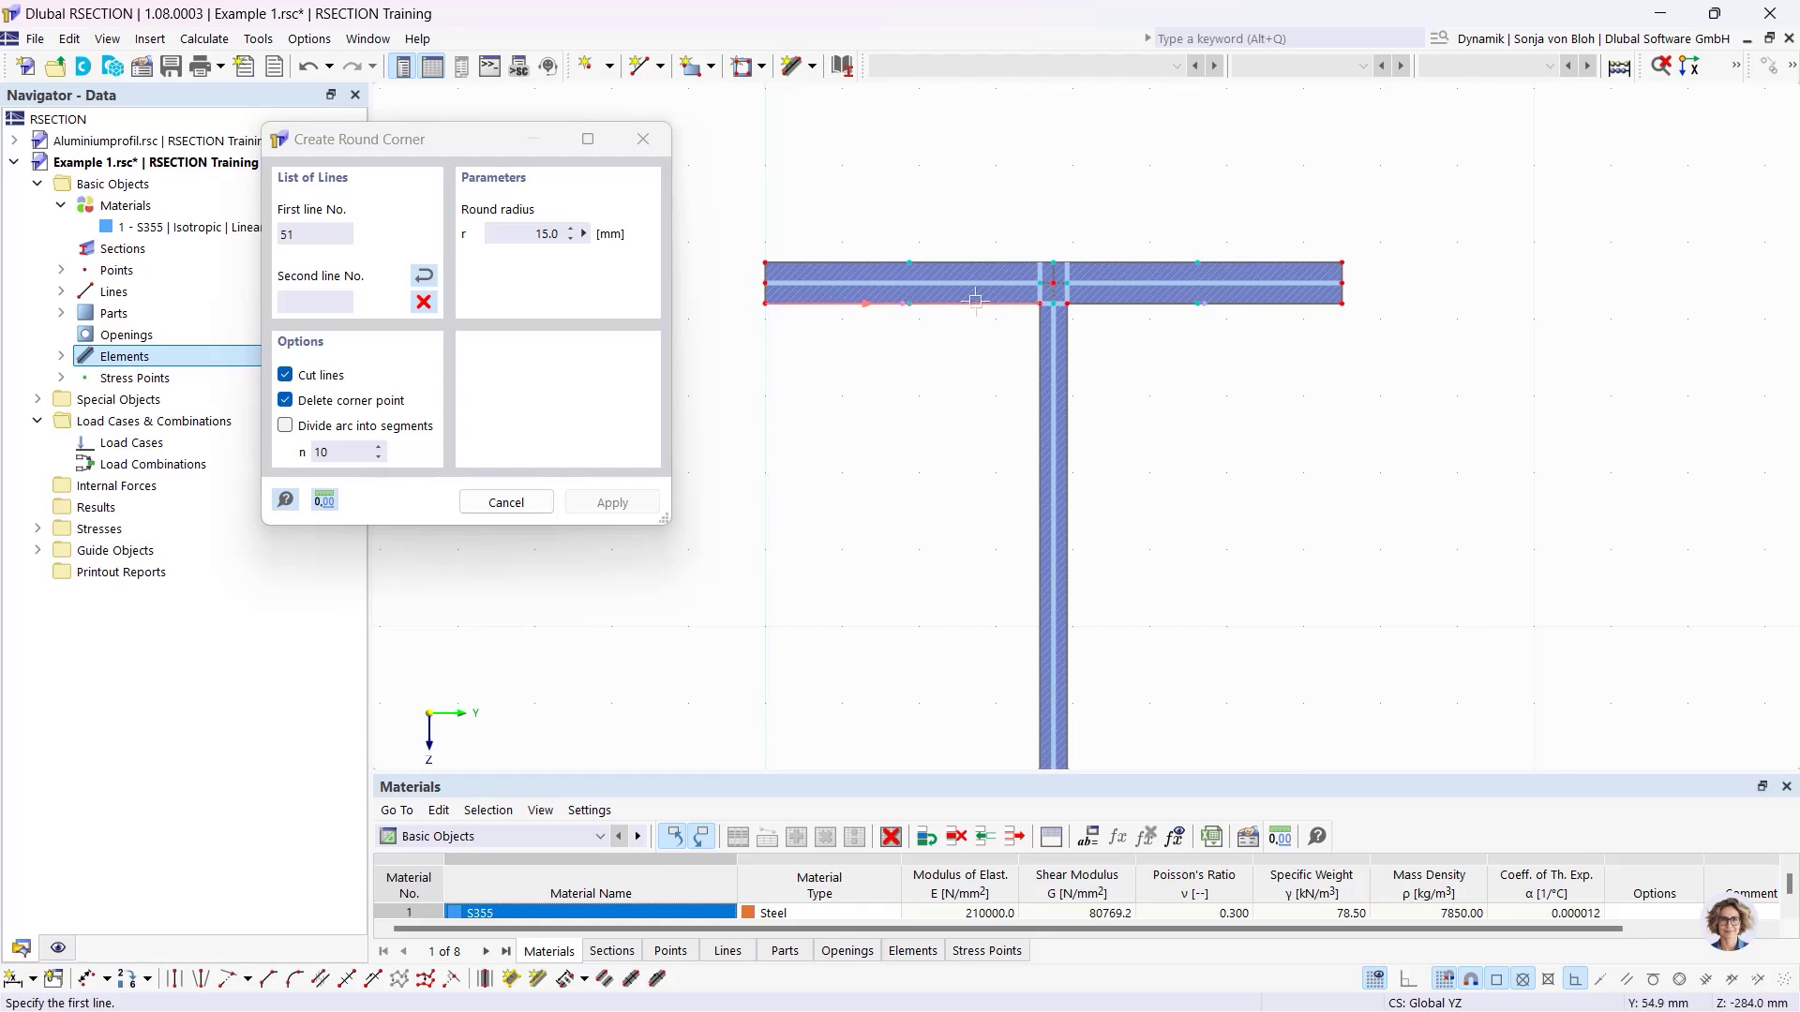
{"action": "left_click", "coordinate": [1038, 380]}
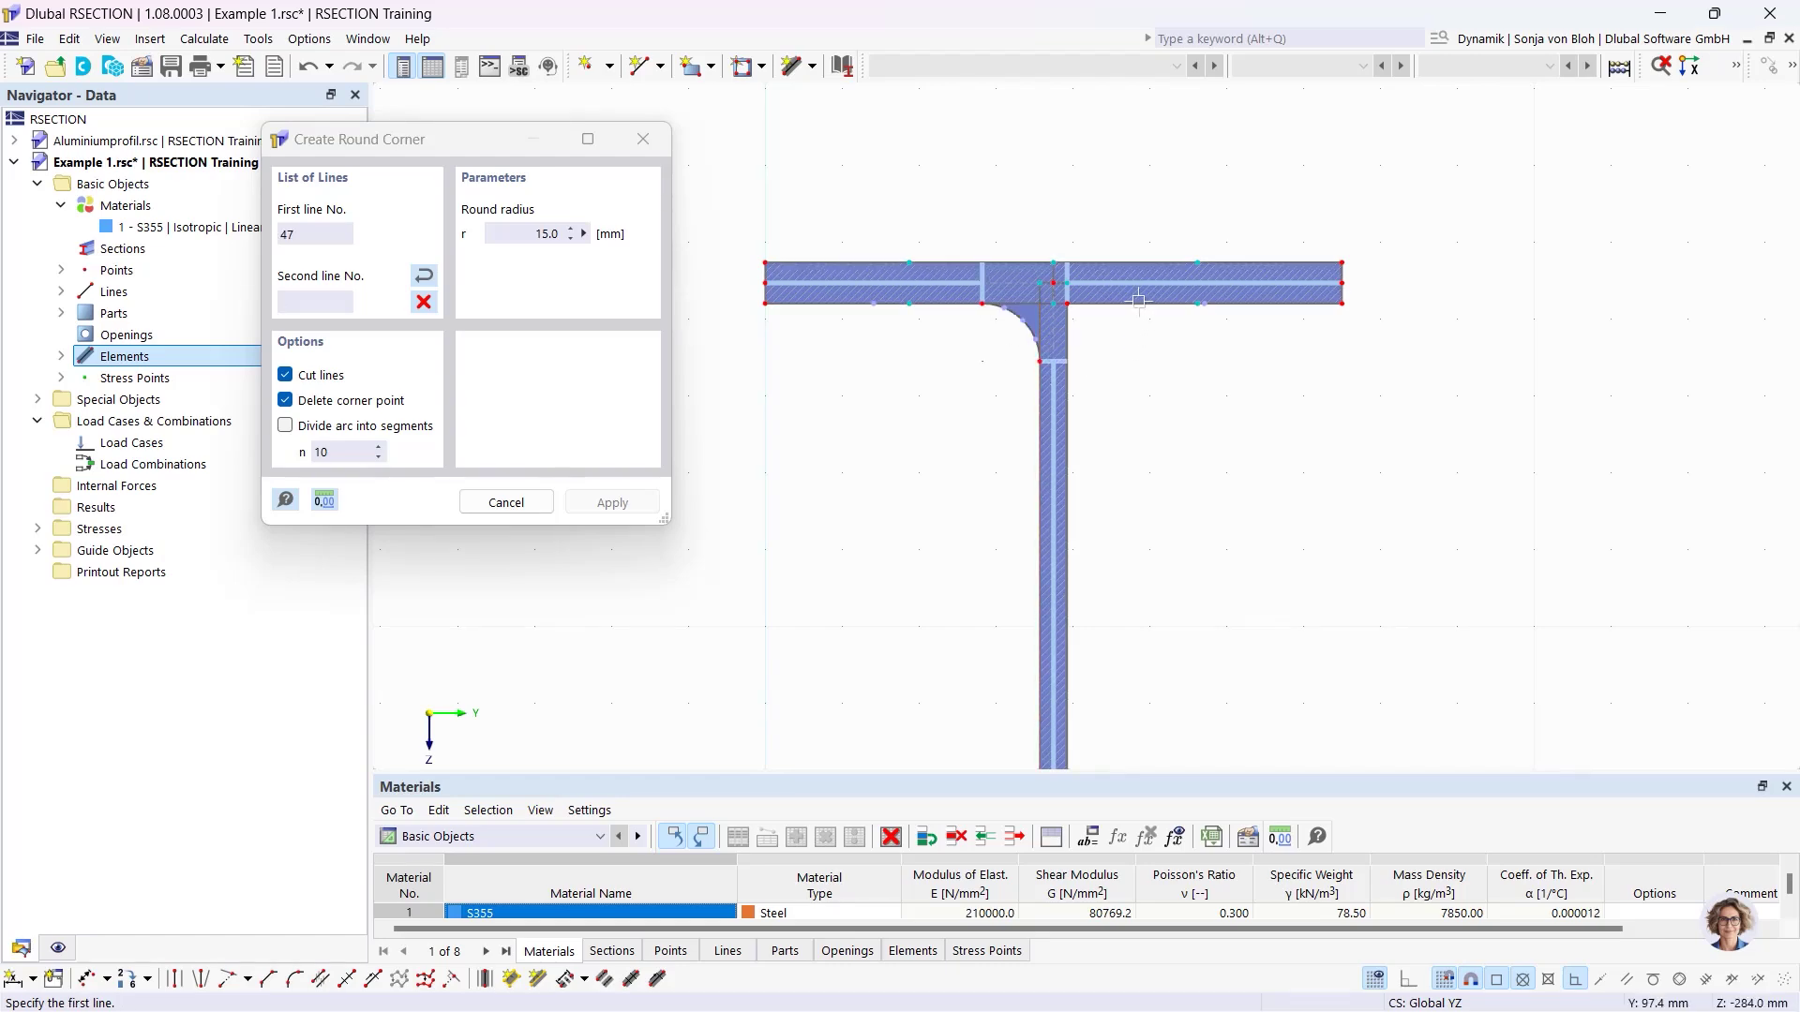
{"action": "left_click", "coordinate": [1069, 350]}
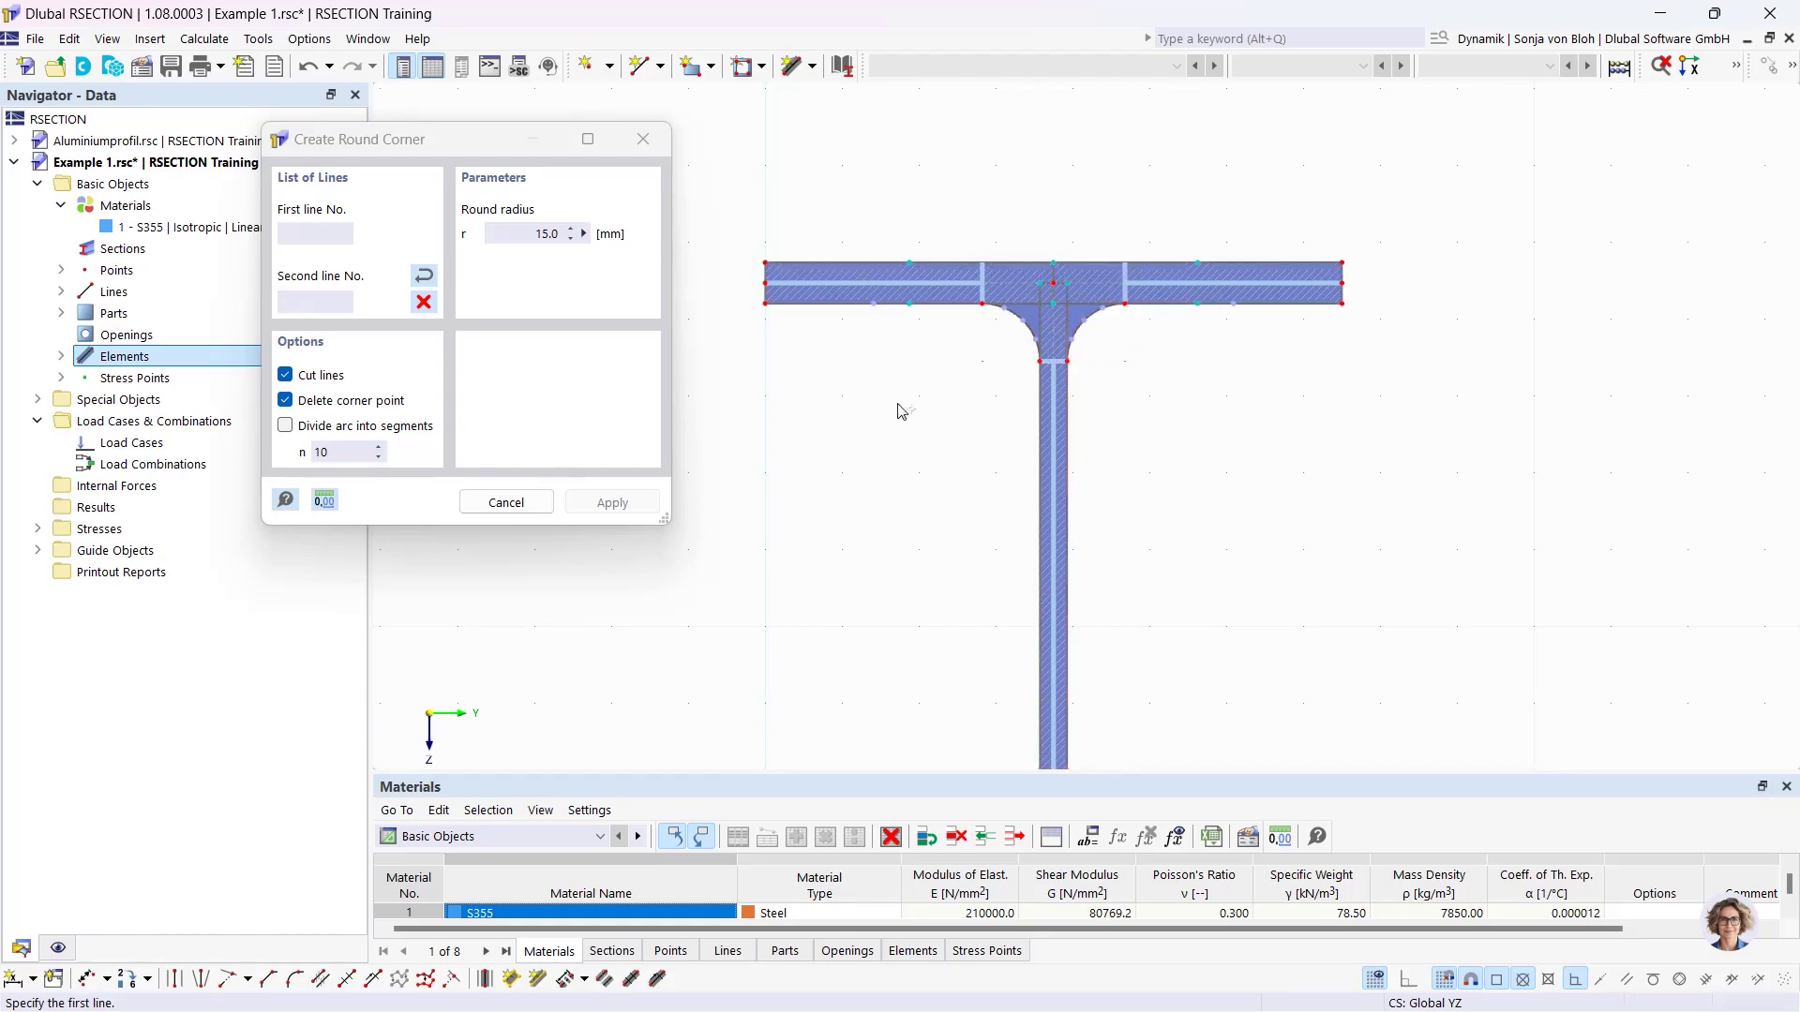
{"action": "key", "text": "Escape"}
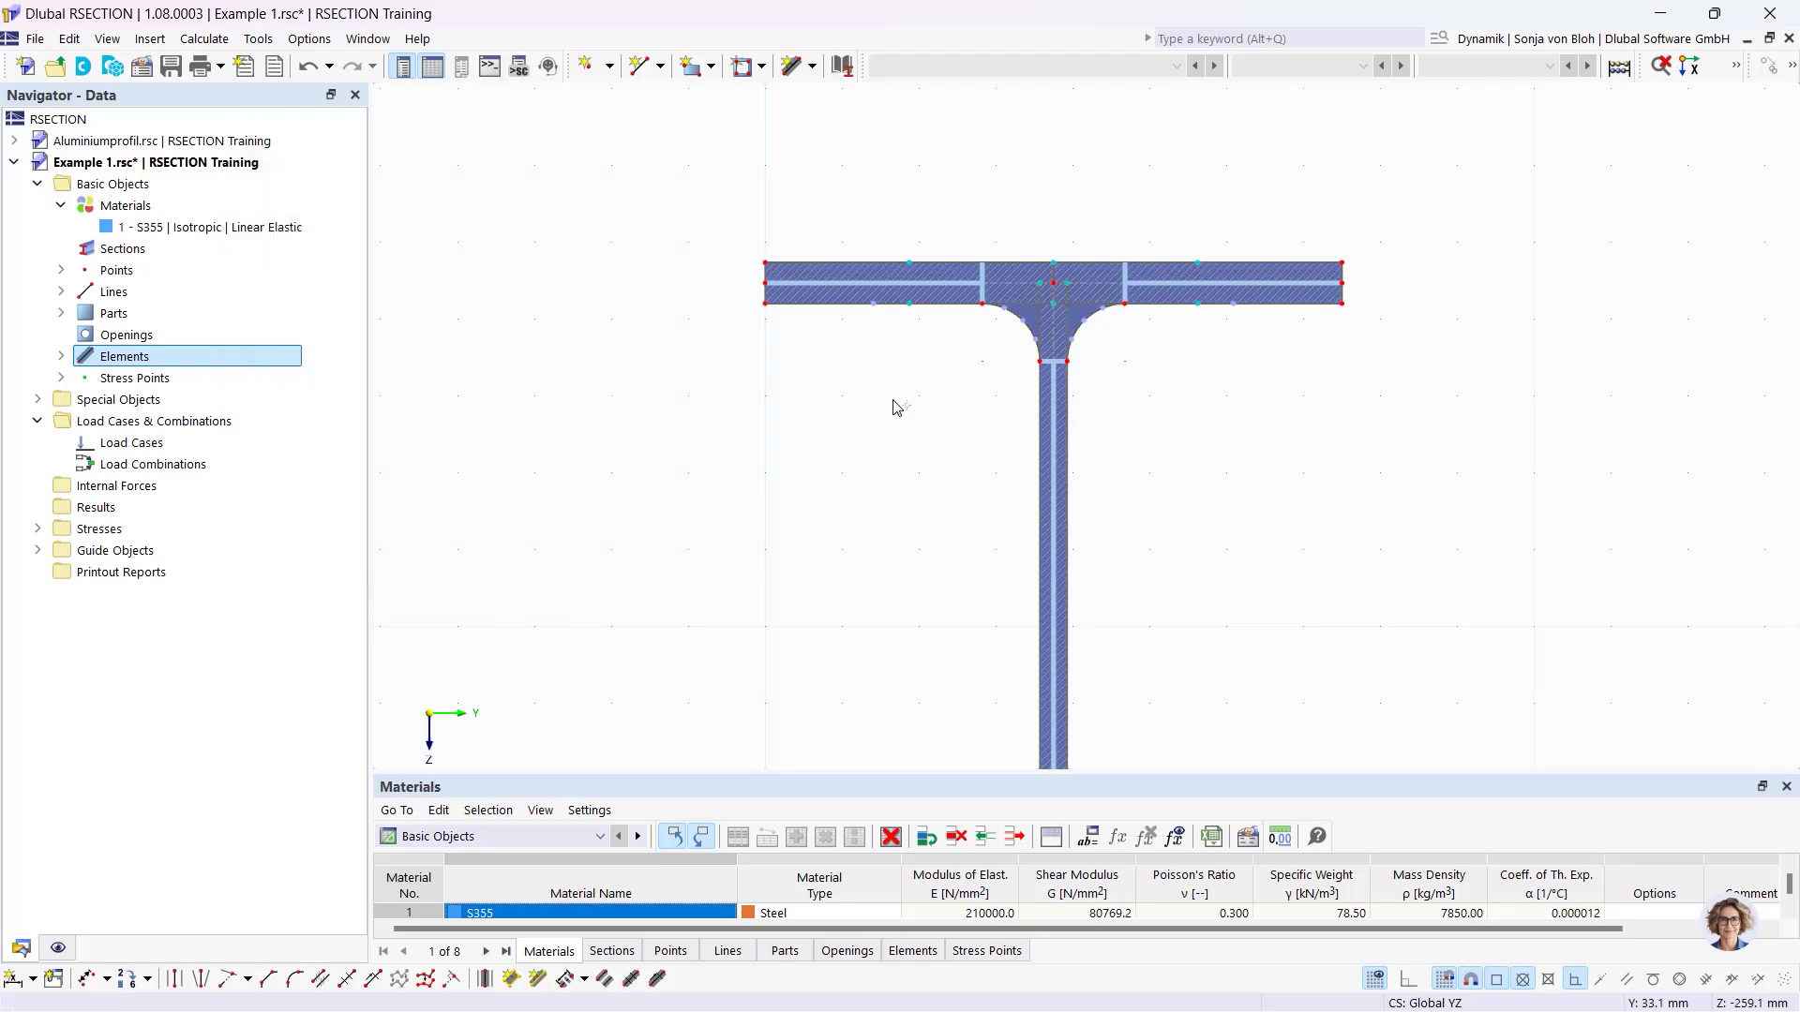
Set up an angled corner of type Edge and Angle with L1 = 6*sqrt(2) mm and α = 45°.
{"action": "scroll", "coordinate": [893, 406], "scroll_direction": "down", "scroll_amount": 3}
{"action": "middle_click_drag", "start_coordinate": [851, 523], "coordinate": [805, 315]}
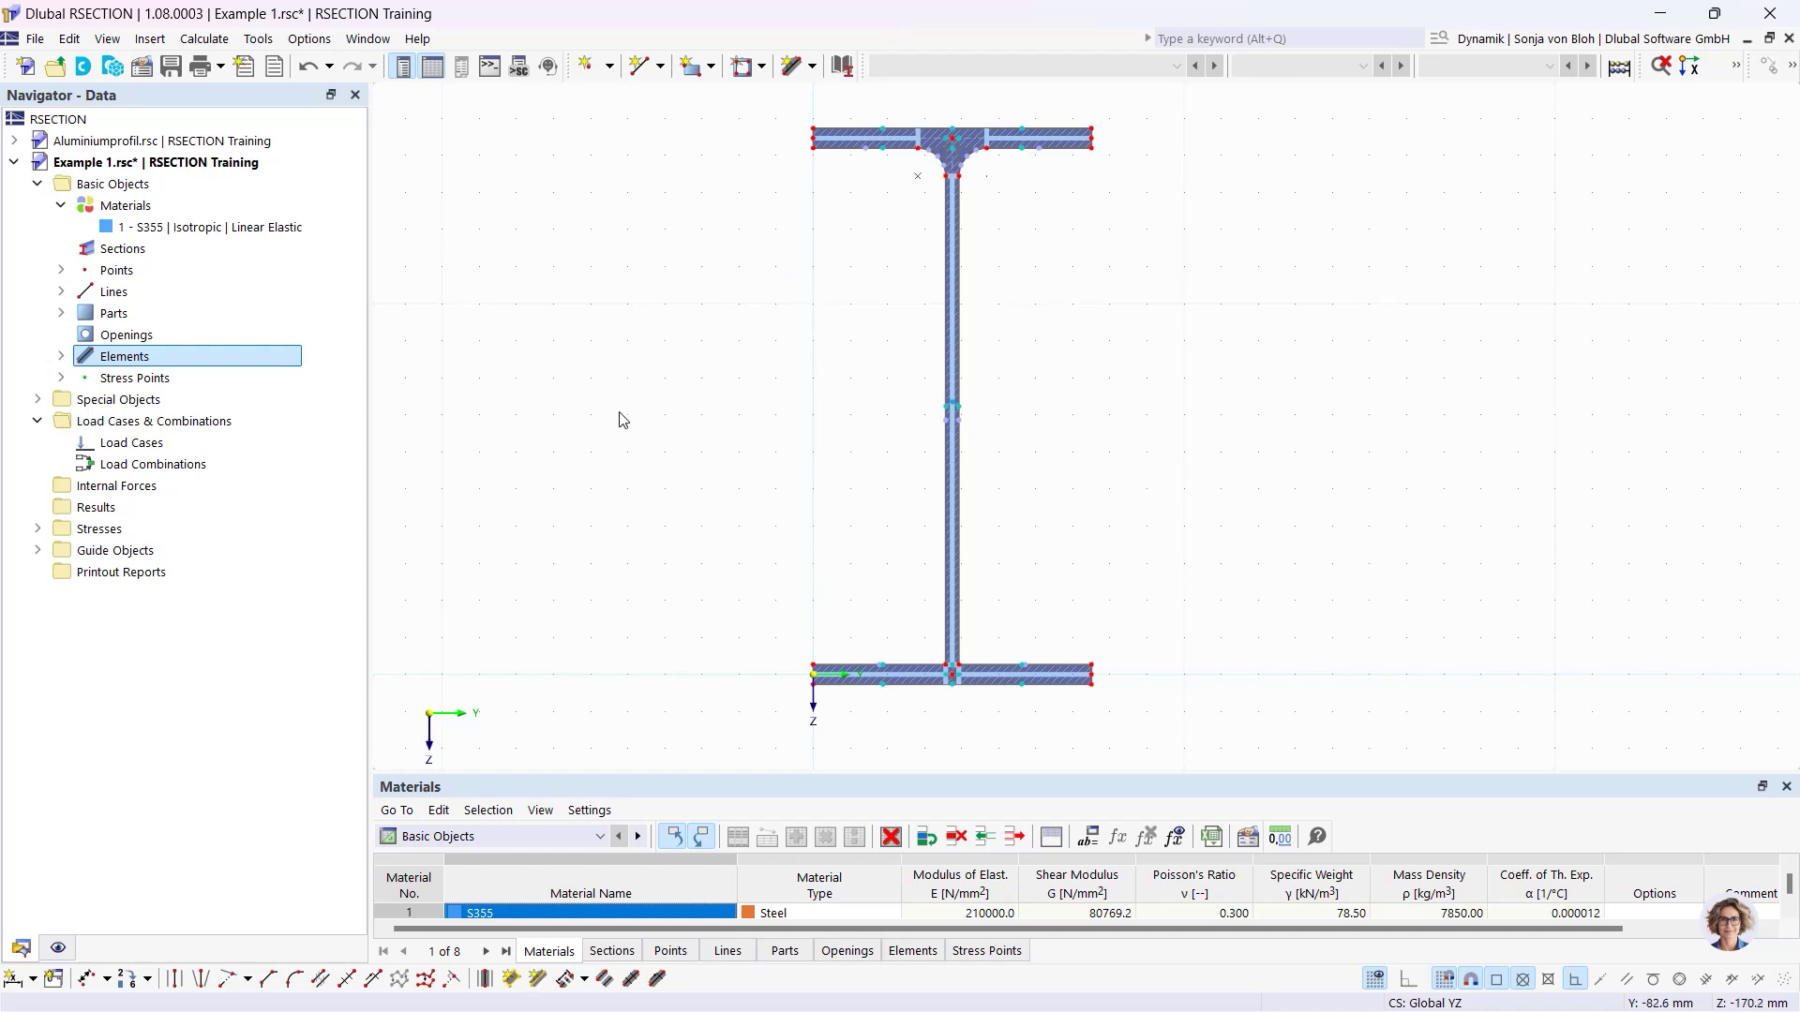
{"action": "left_click", "coordinate": [269, 980]}
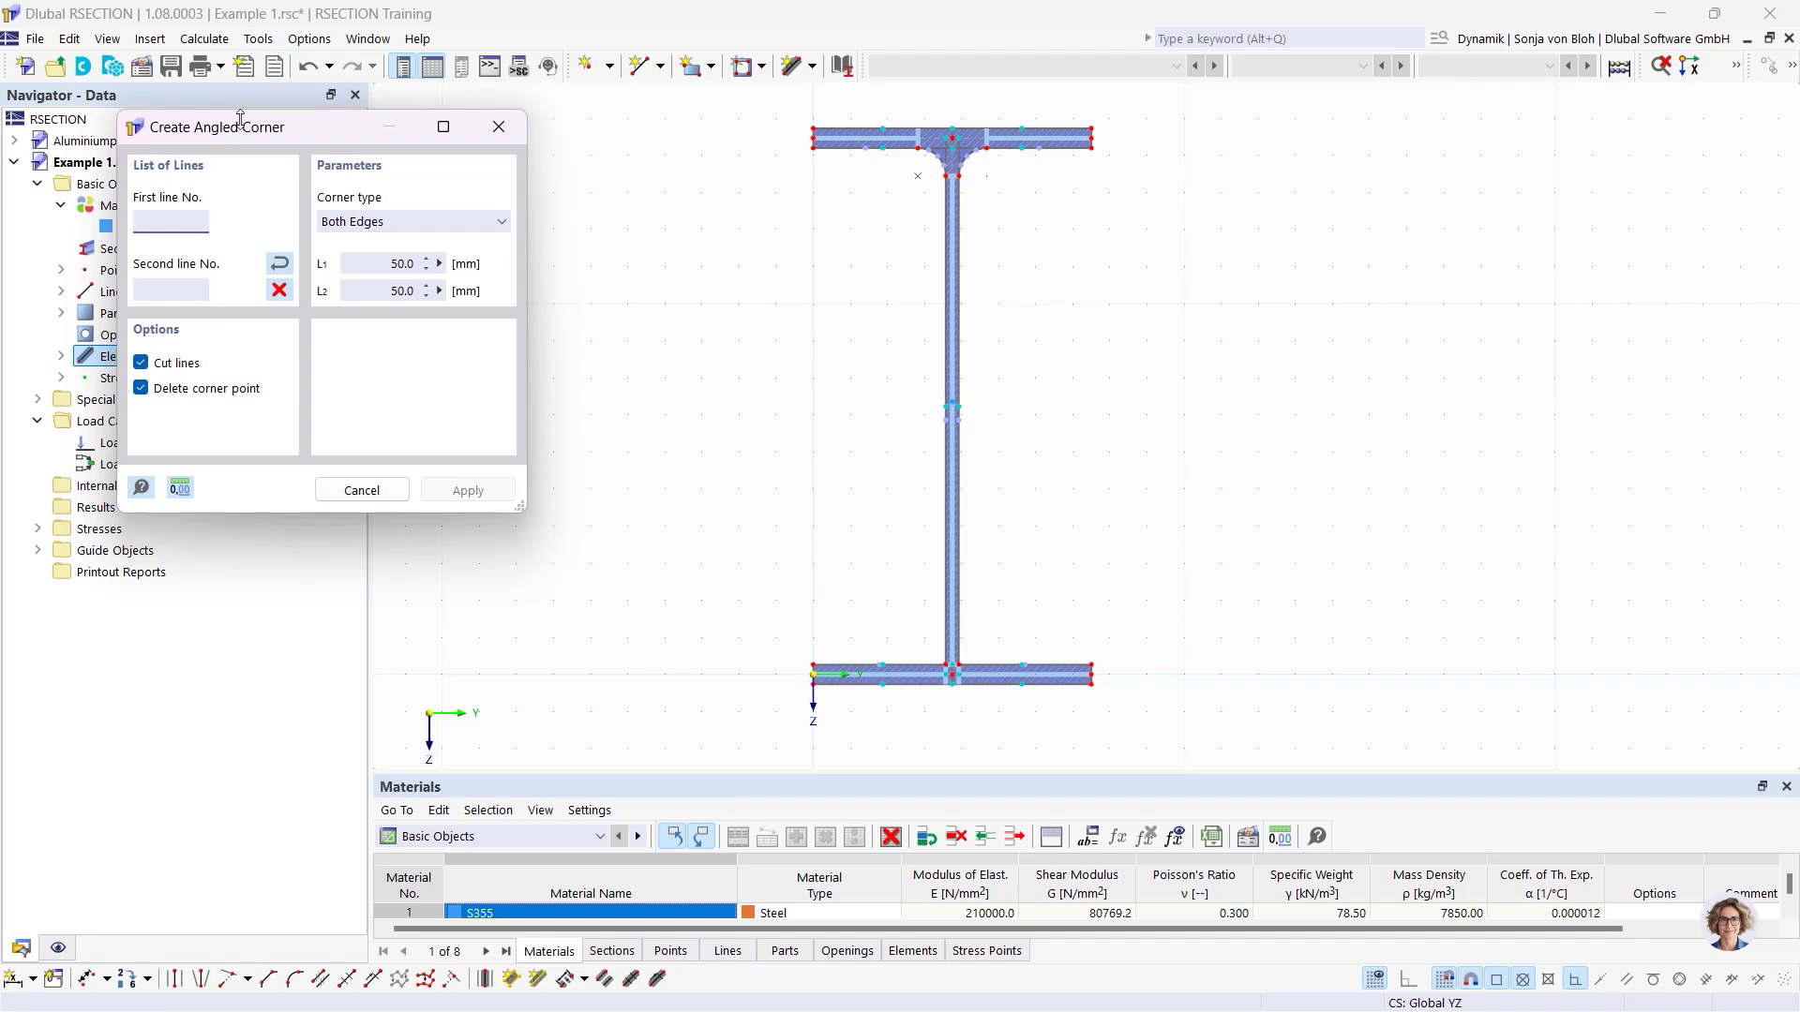
{"action": "left_click_drag", "start_coordinate": [243, 127], "coordinate": [368, 142]}
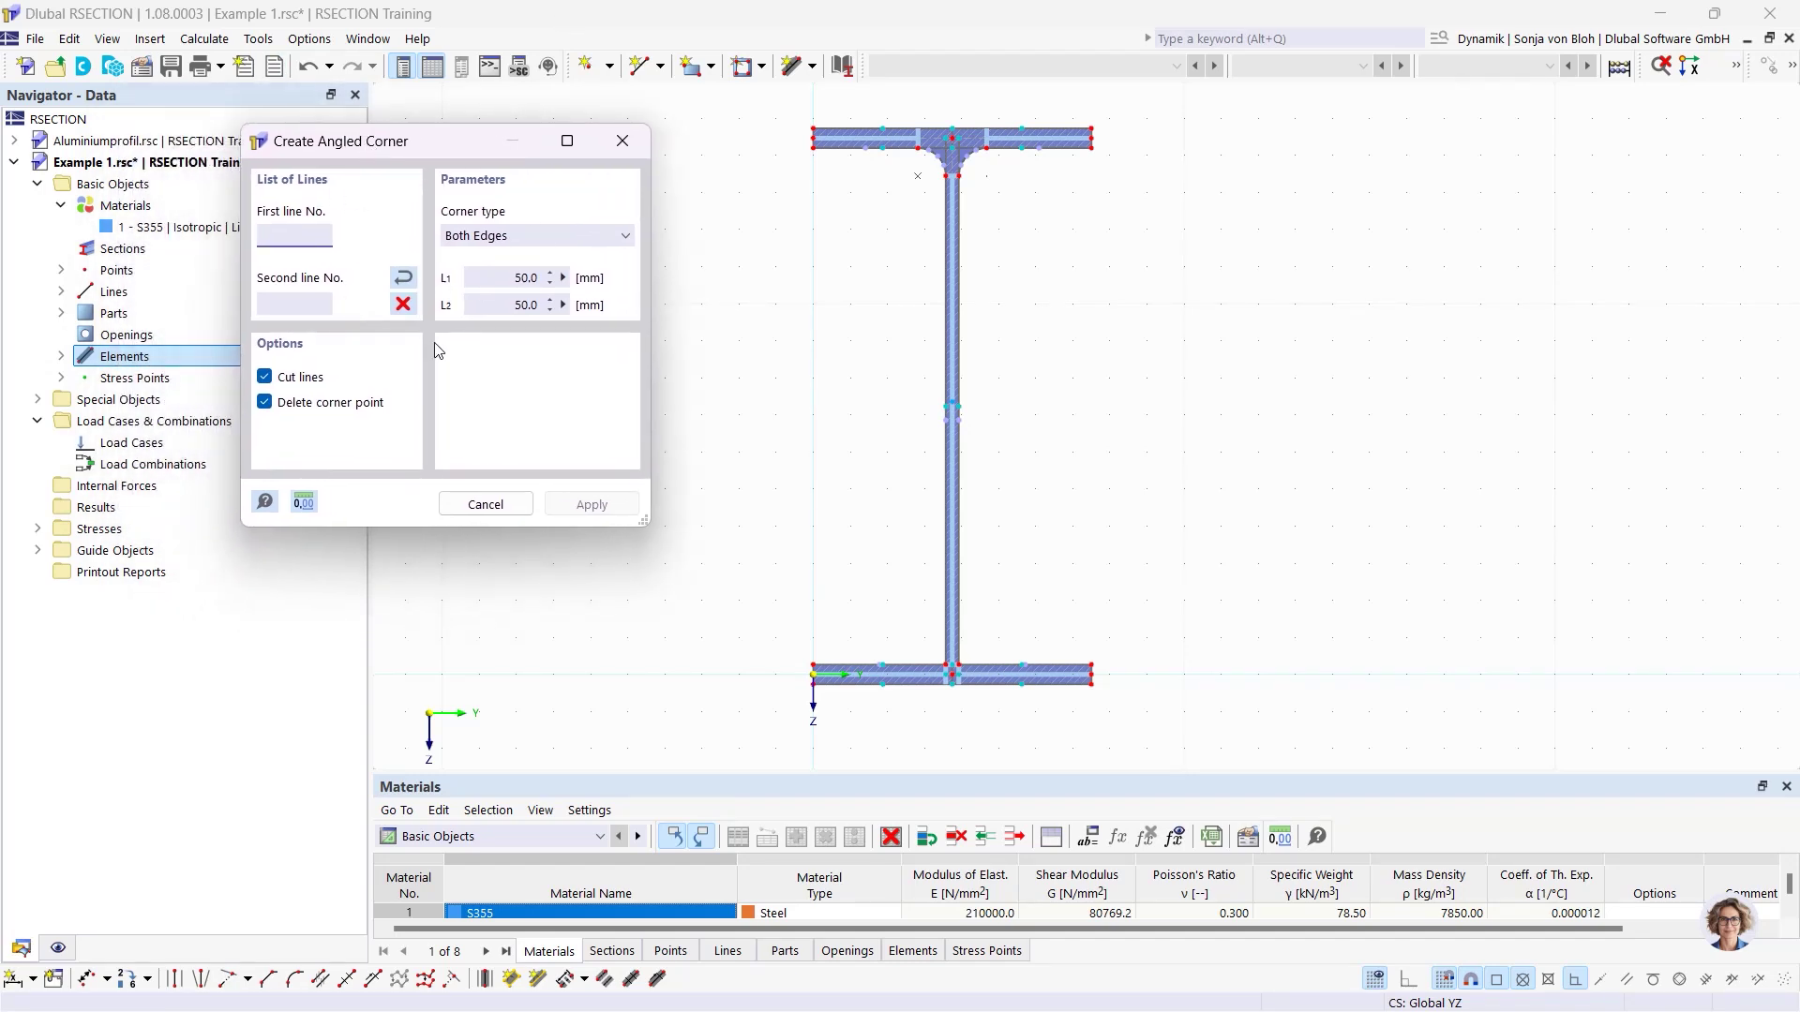
{"action": "left_click", "coordinate": [565, 236]}
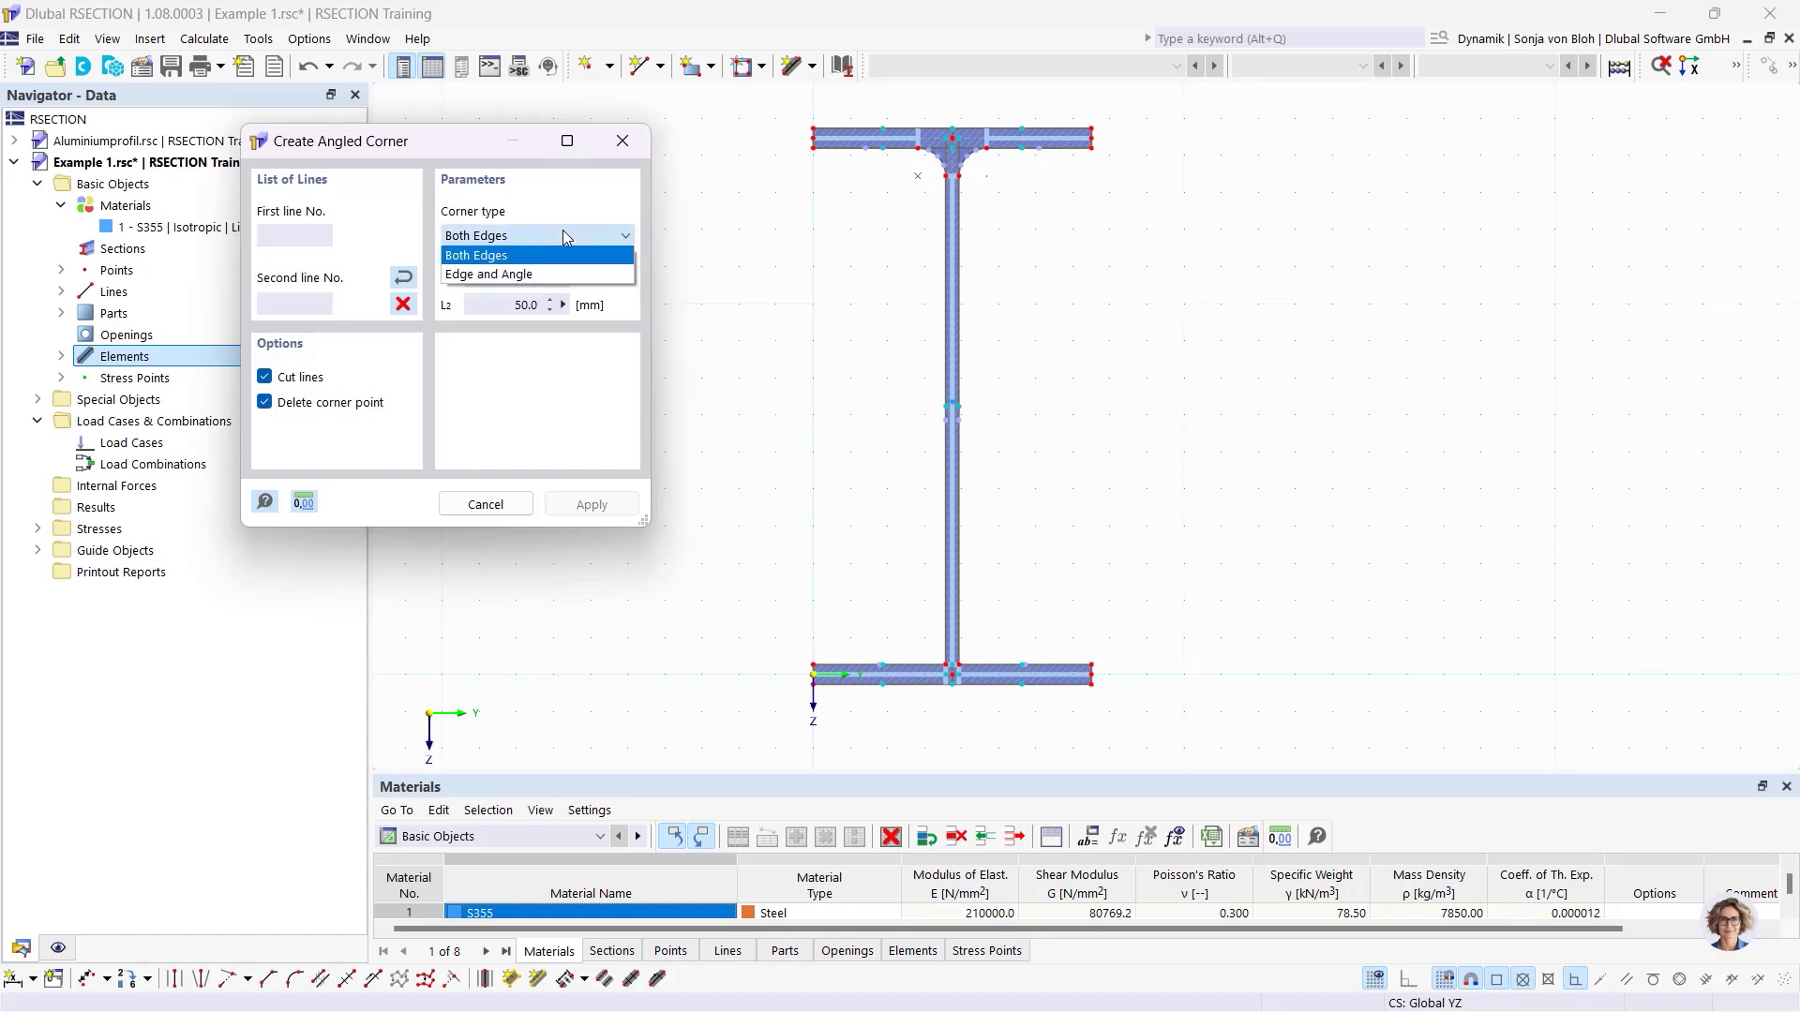
{"action": "left_click", "coordinate": [491, 275]}
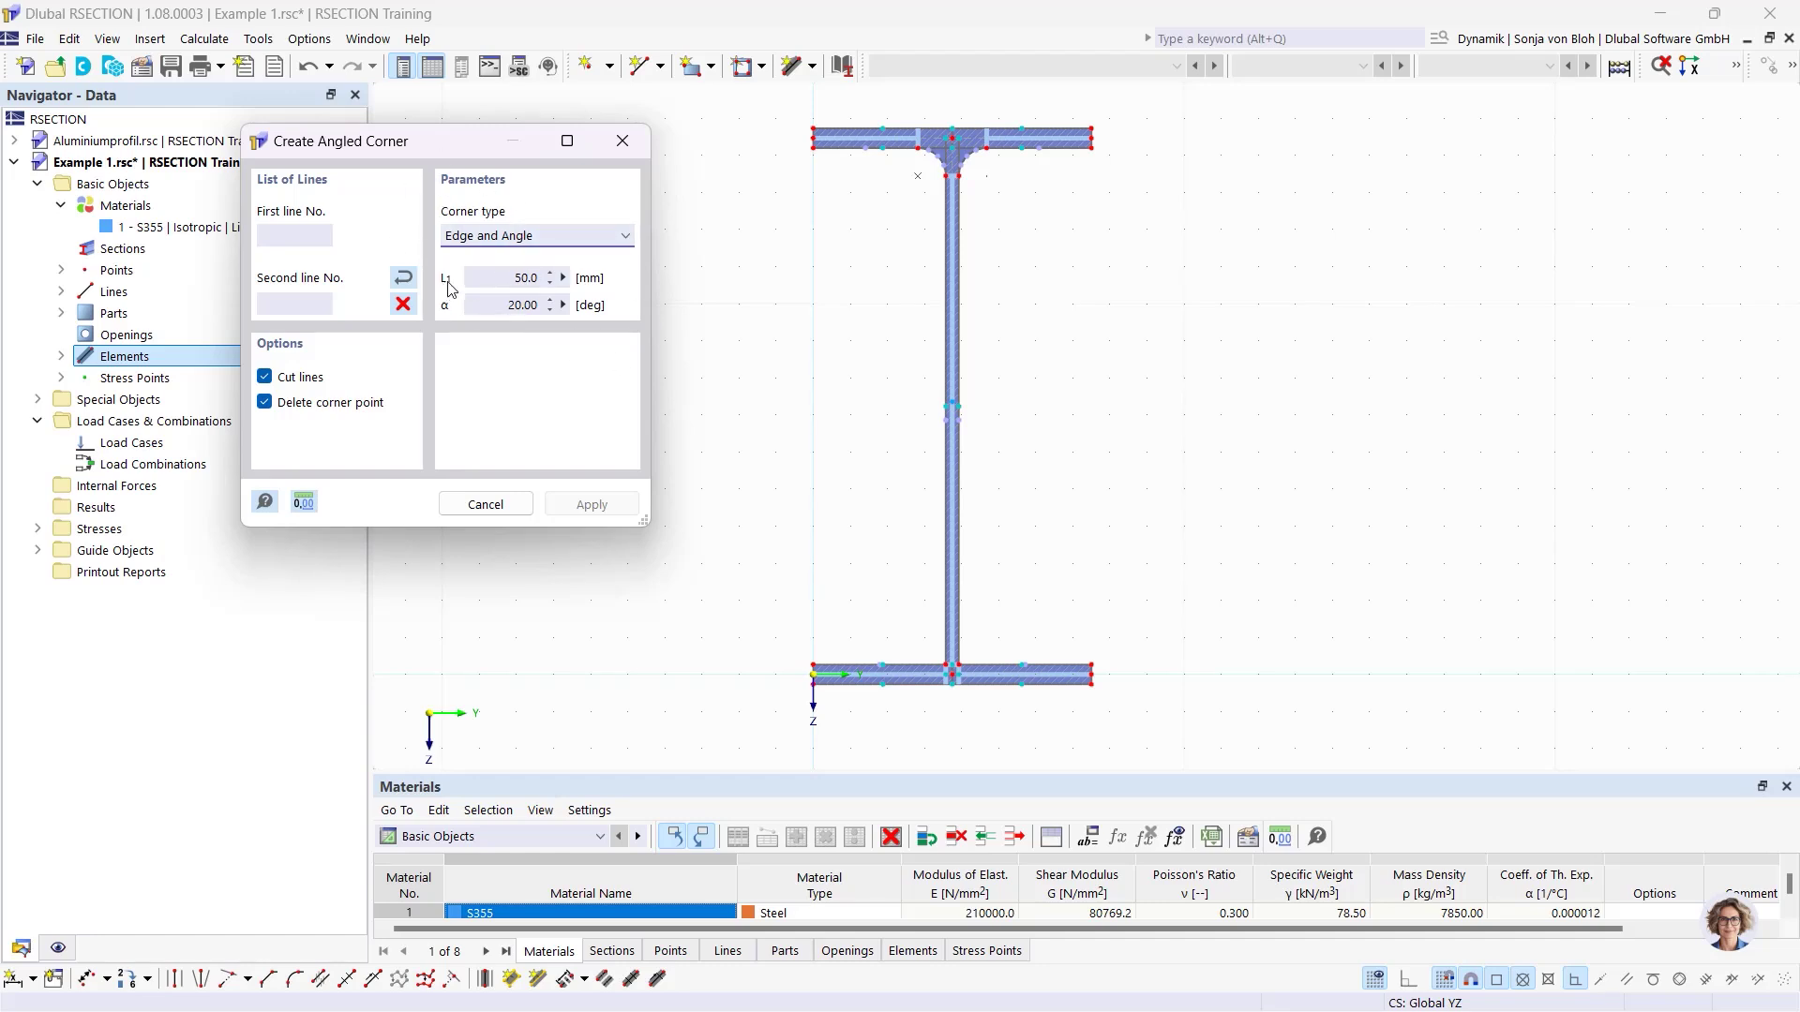
{"action": "left_click", "coordinate": [570, 283]}
{"action": "type", "text": "6*sqrt(2)"}
{"action": "left_click", "coordinate": [504, 306]}
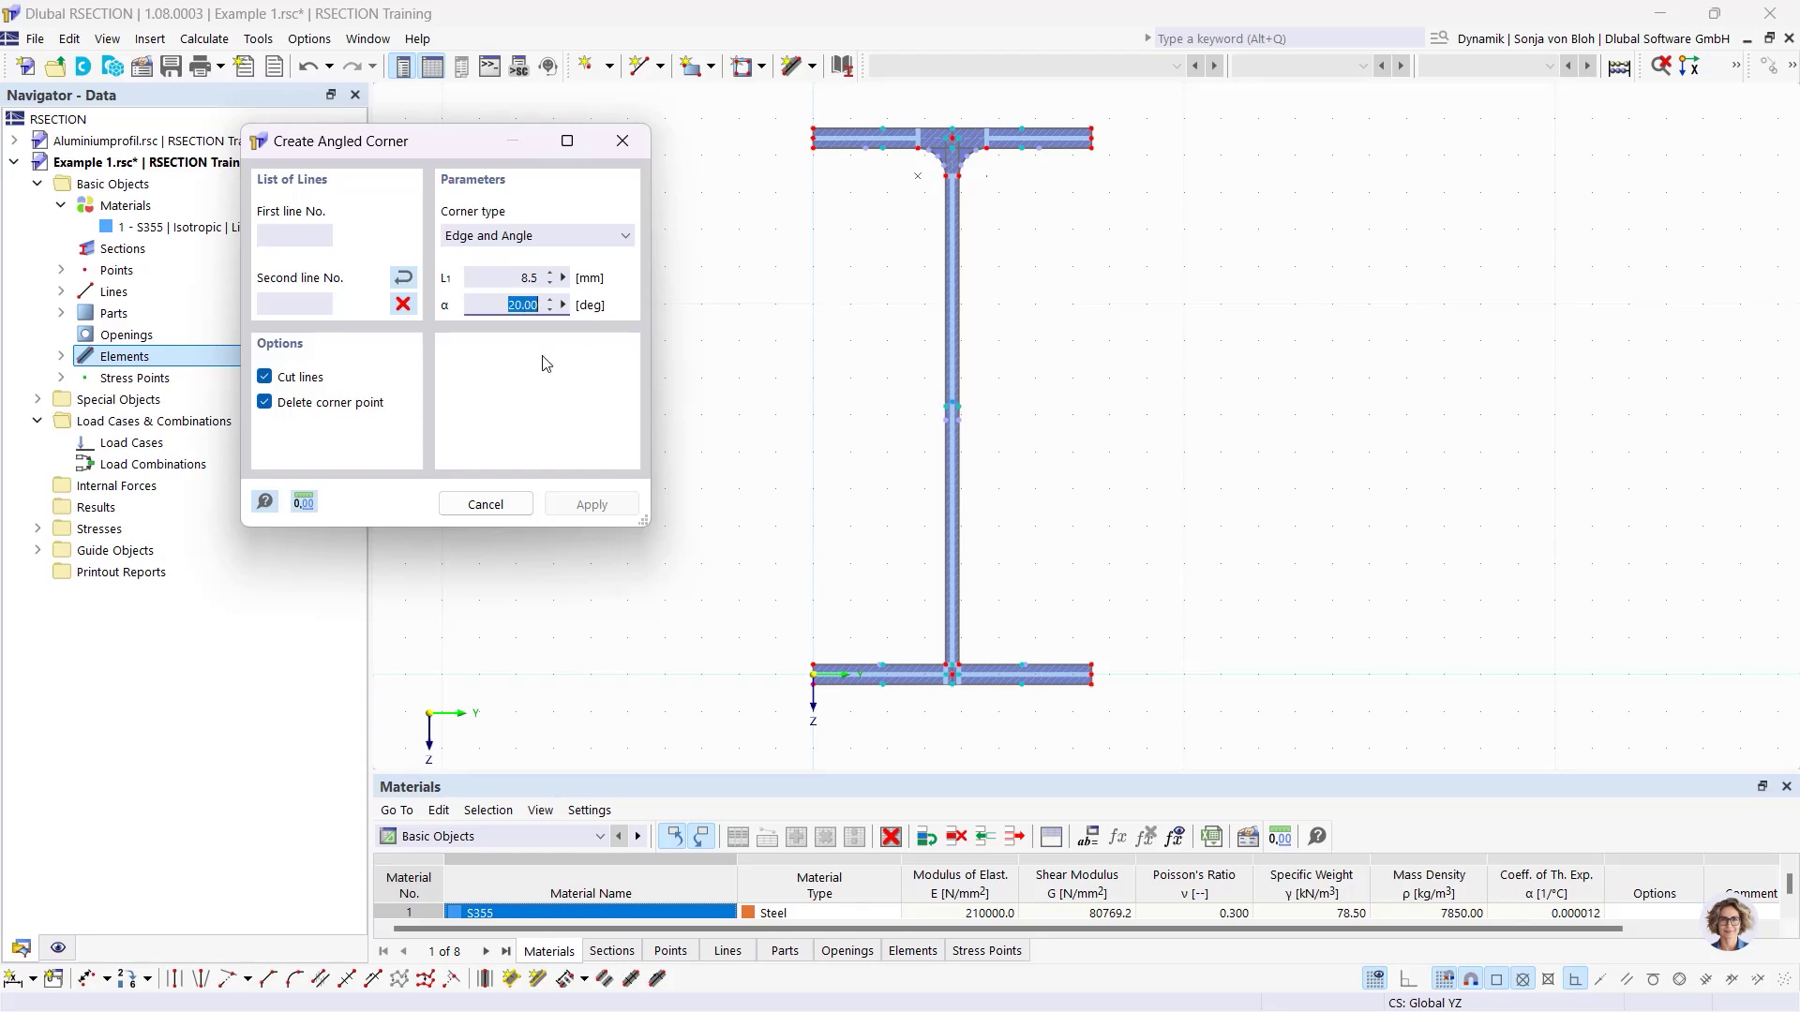
{"action": "type", "text": "45"}
Create the angled corners between the lower flange's upper edge and the web on both sides, and end the command.
{"action": "scroll", "coordinate": [884, 655], "scroll_direction": "up", "scroll_amount": 2}
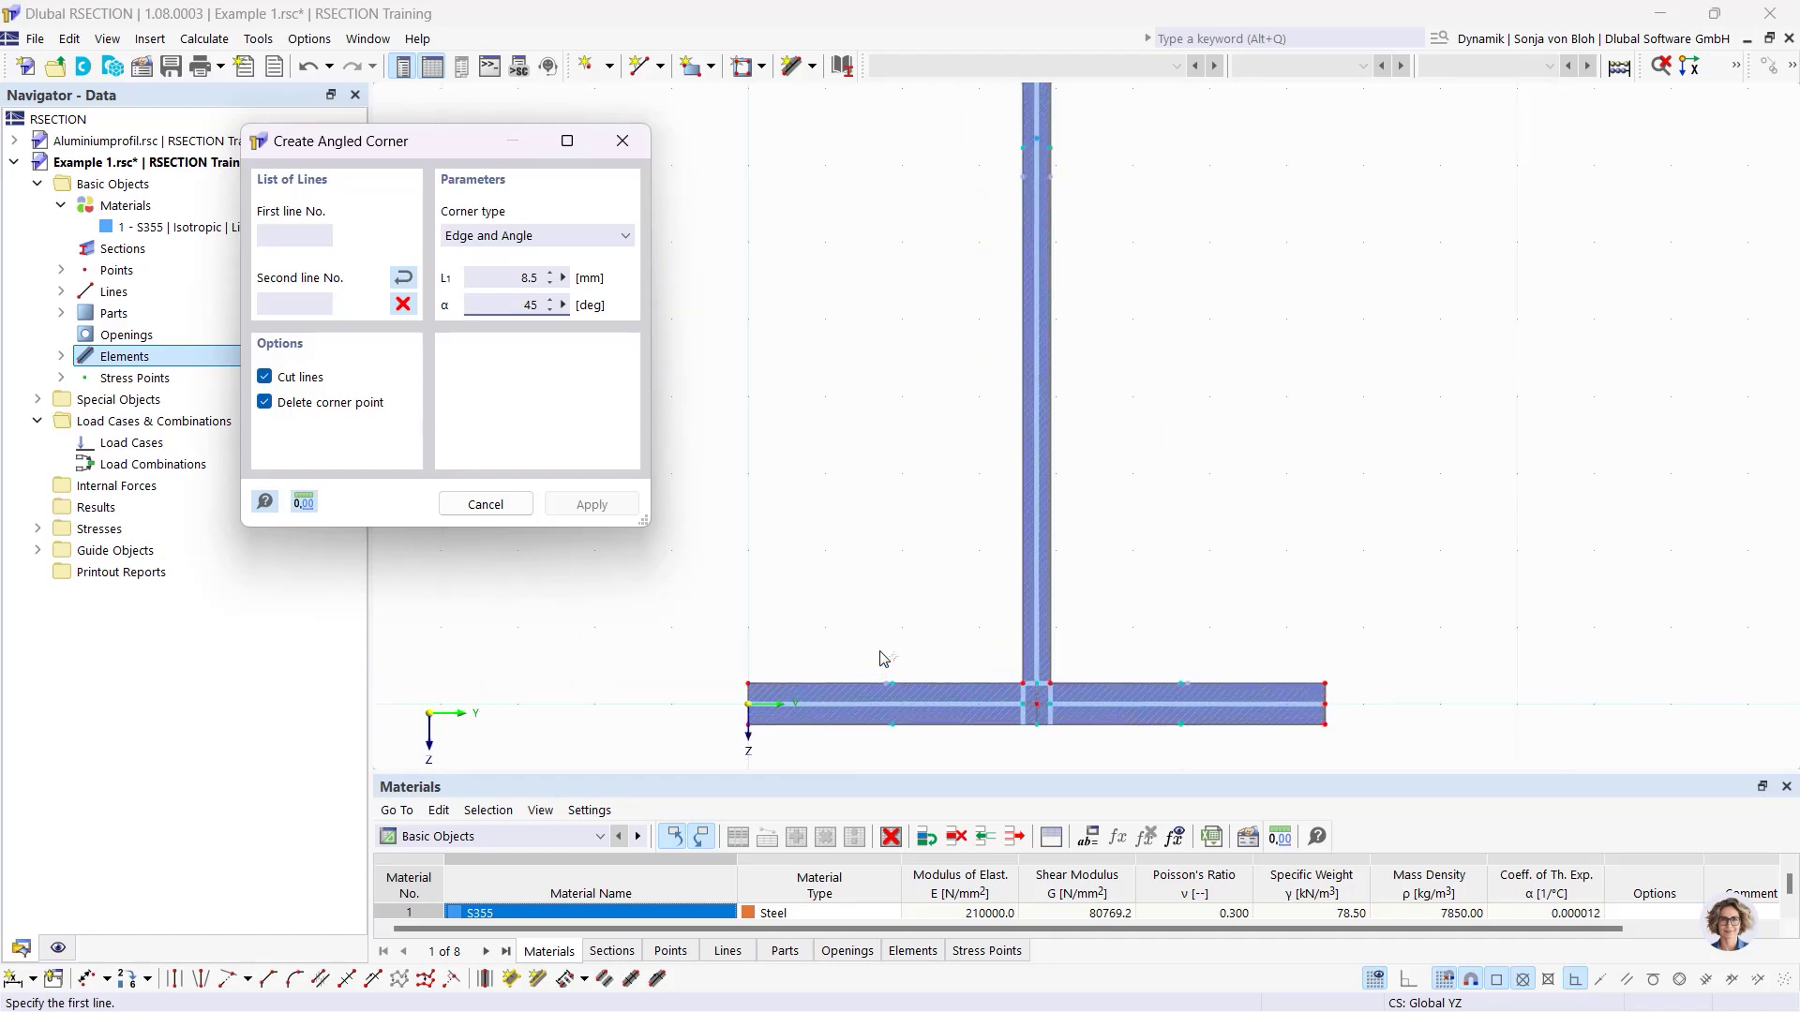
{"action": "scroll", "coordinate": [939, 664], "scroll_direction": "up", "scroll_amount": 1}
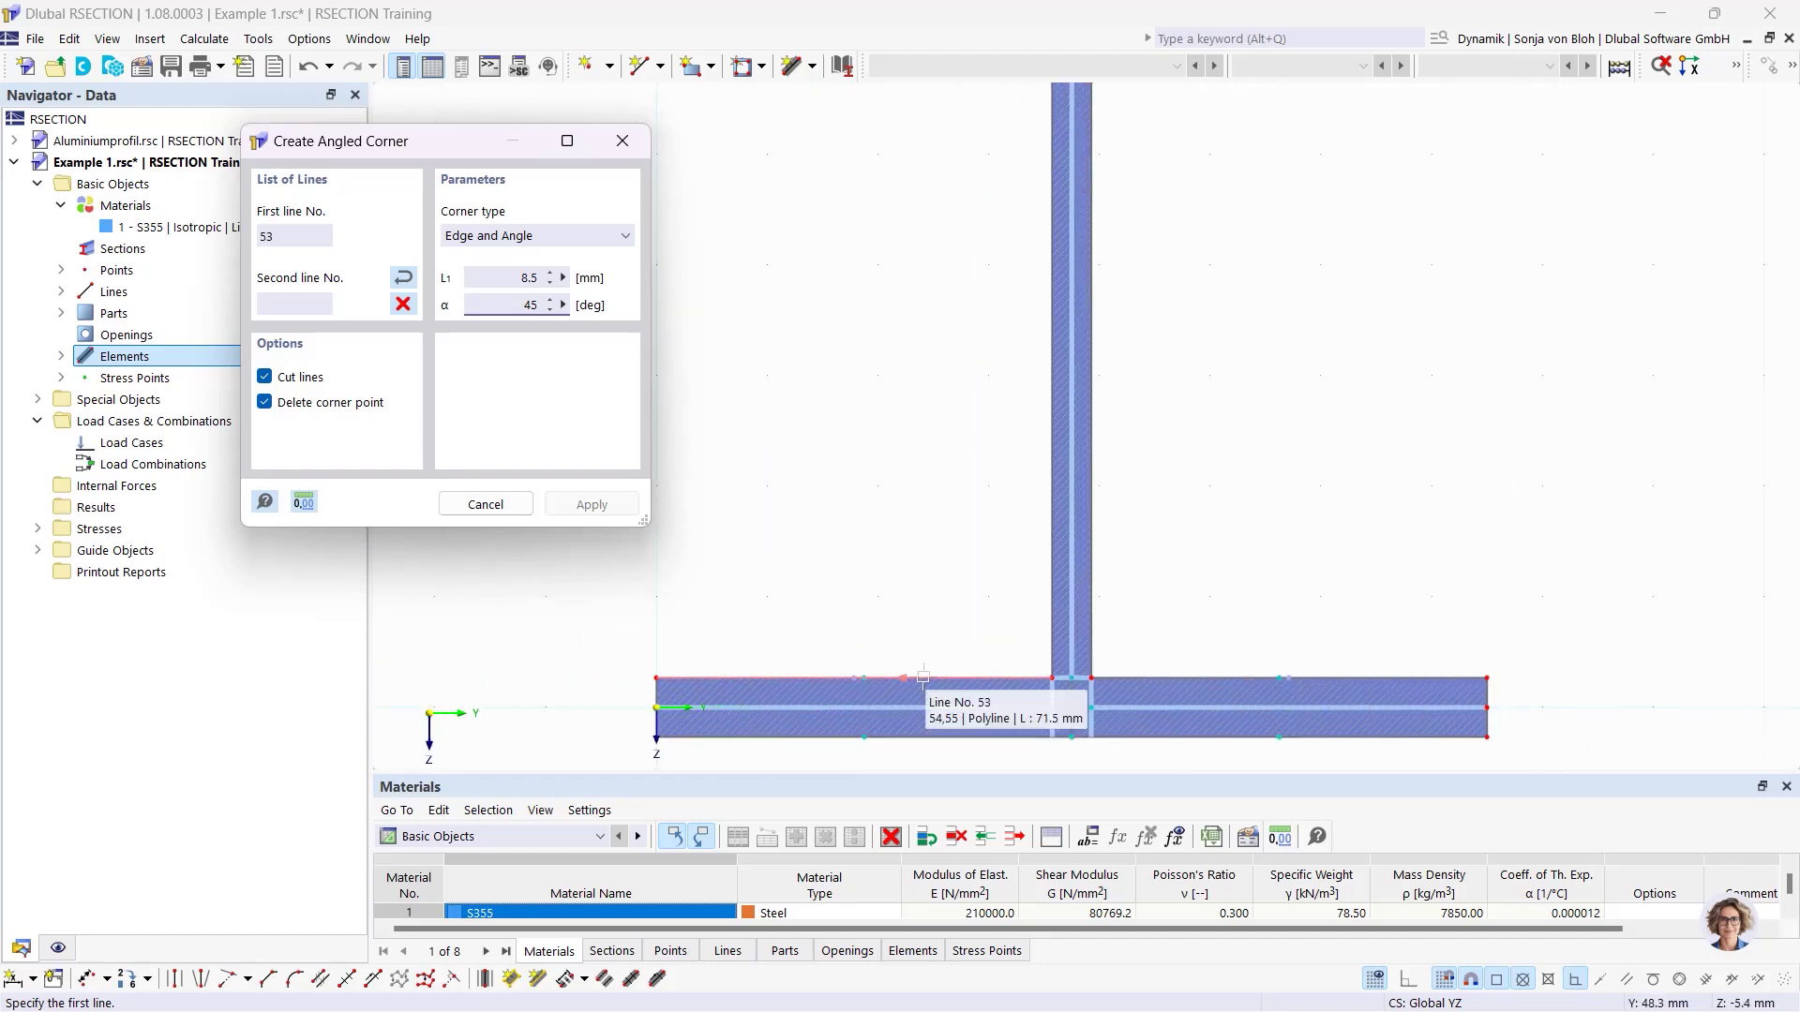
{"action": "left_click", "coordinate": [938, 678]}
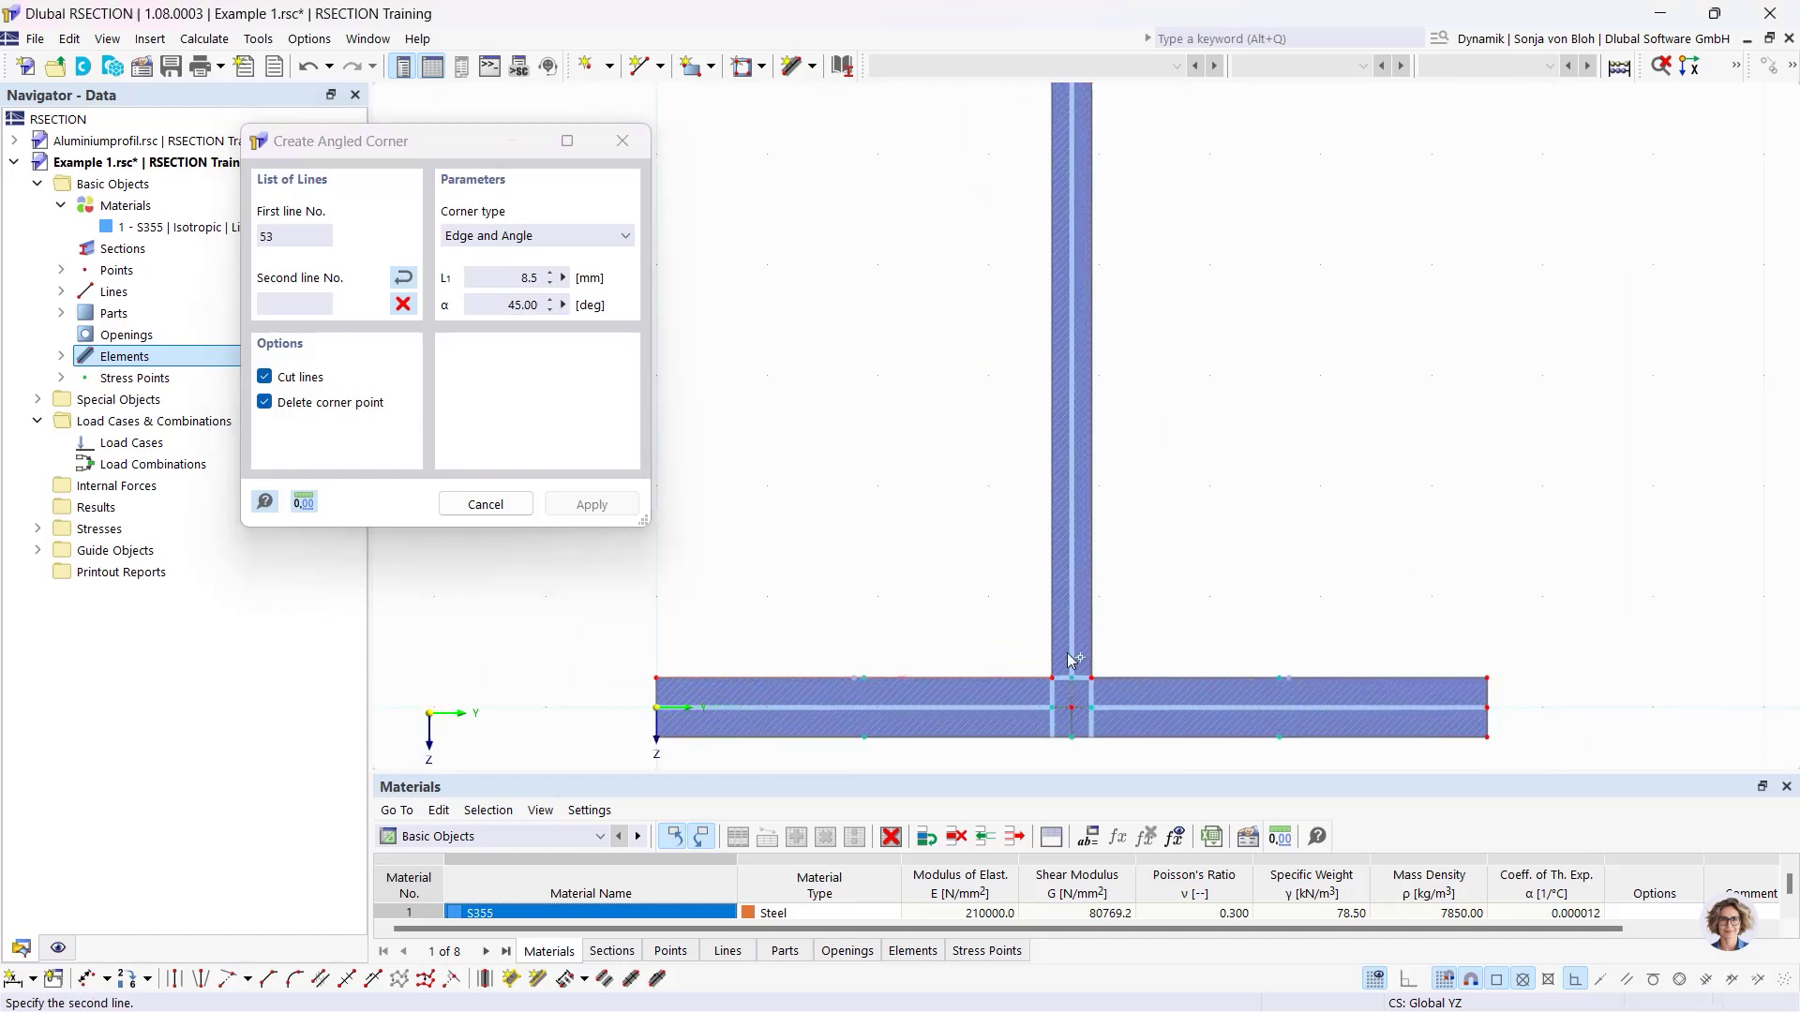
{"action": "left_click", "coordinate": [1050, 596]}
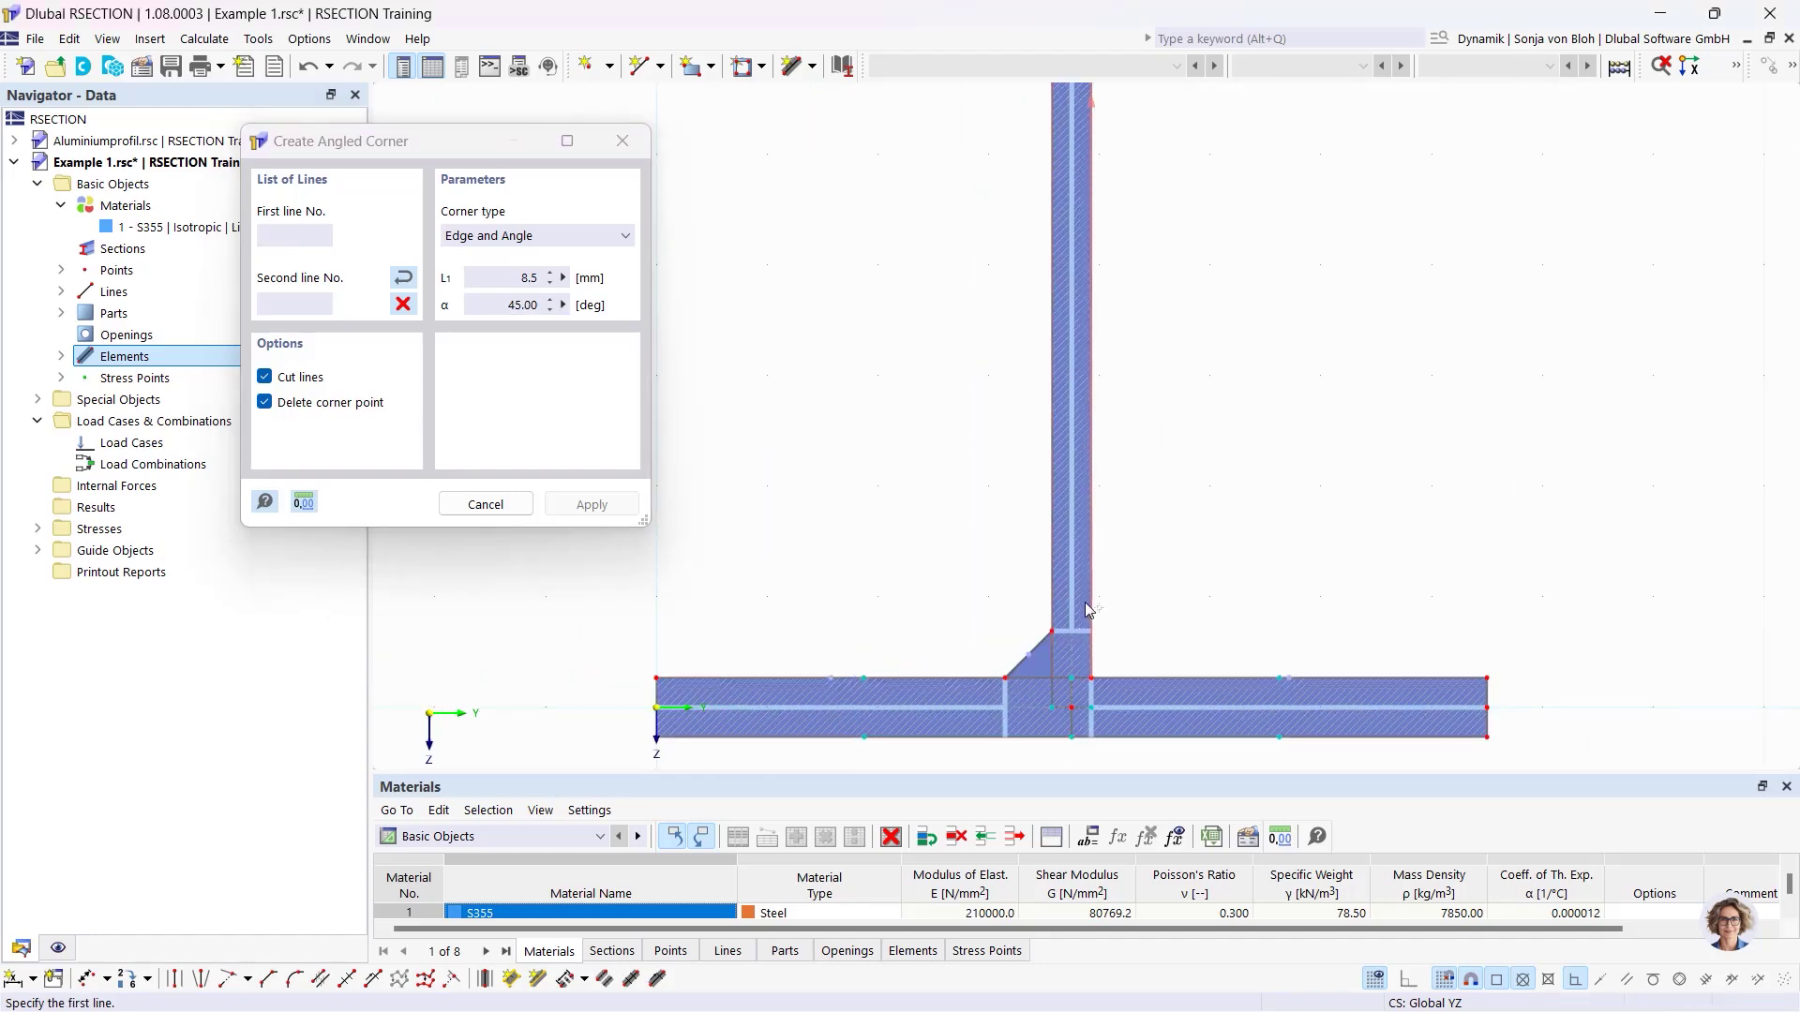
{"action": "left_click", "coordinate": [1115, 678]}
{"action": "key", "text": "Escape"}
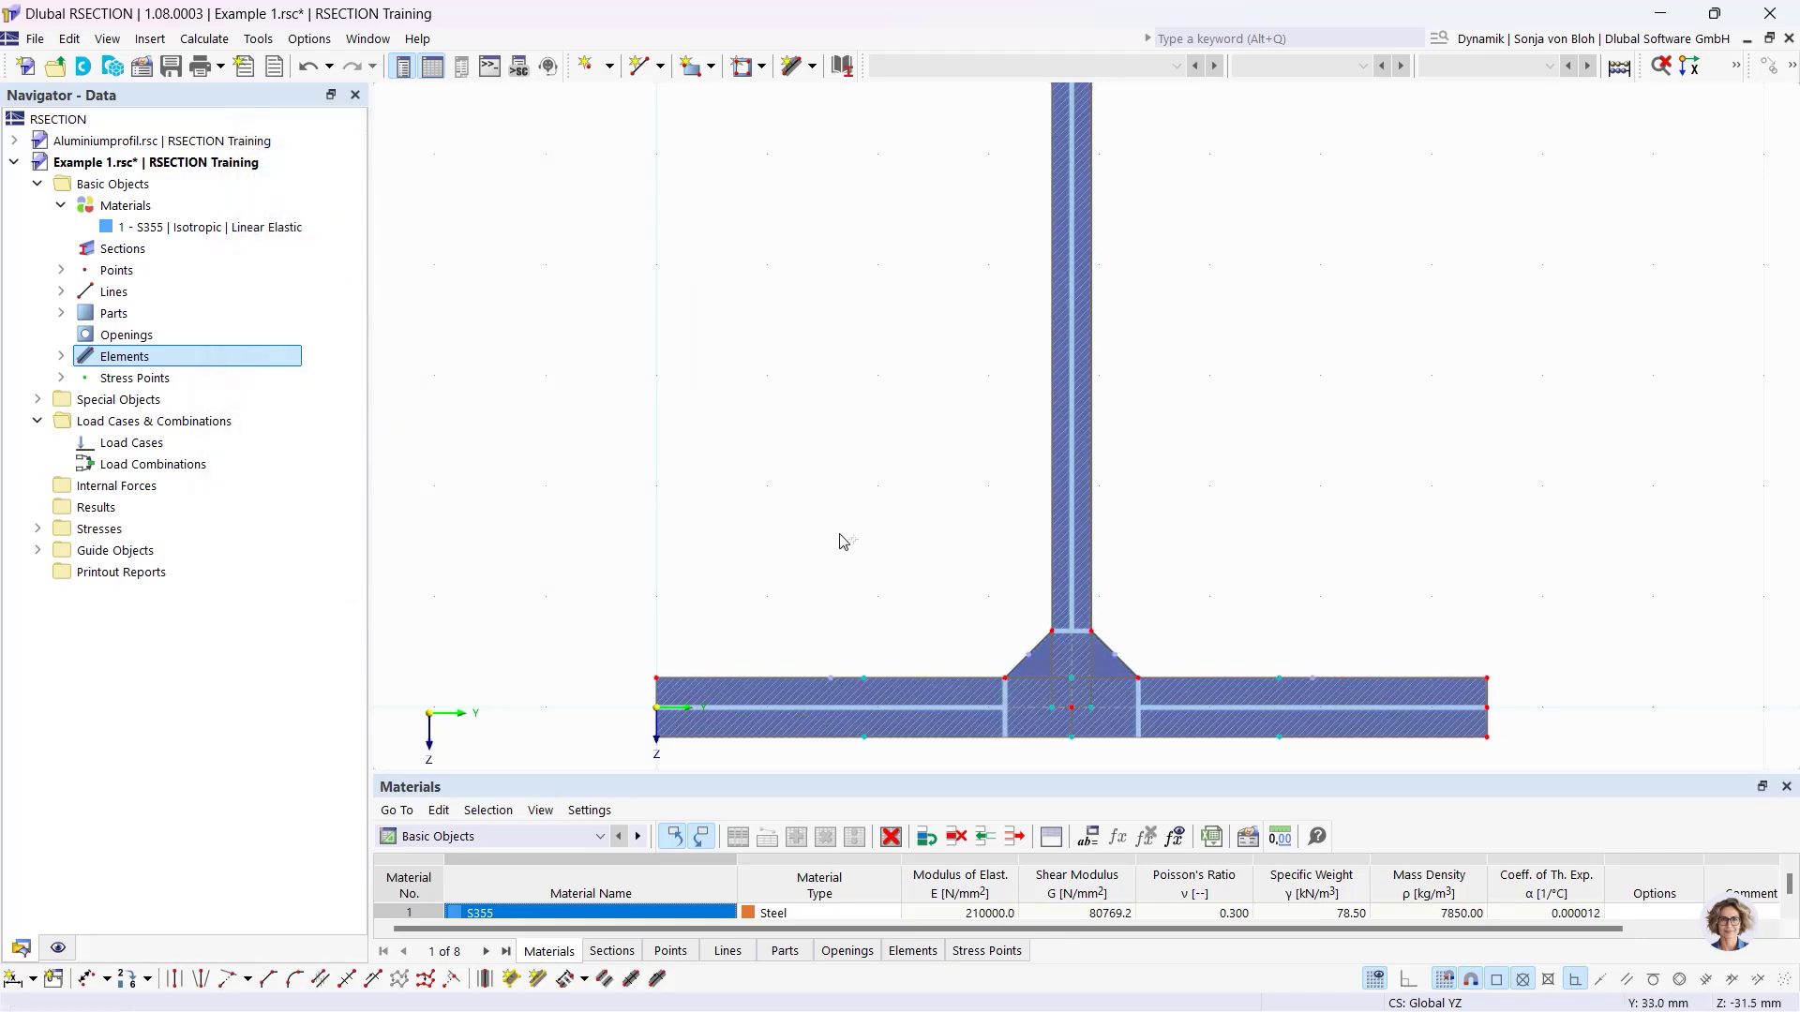
Examine the subpanels of the upper flange on either side of the web by selecting each in turn.
{"action": "scroll", "coordinate": [843, 541], "scroll_direction": "down", "scroll_amount": 3}
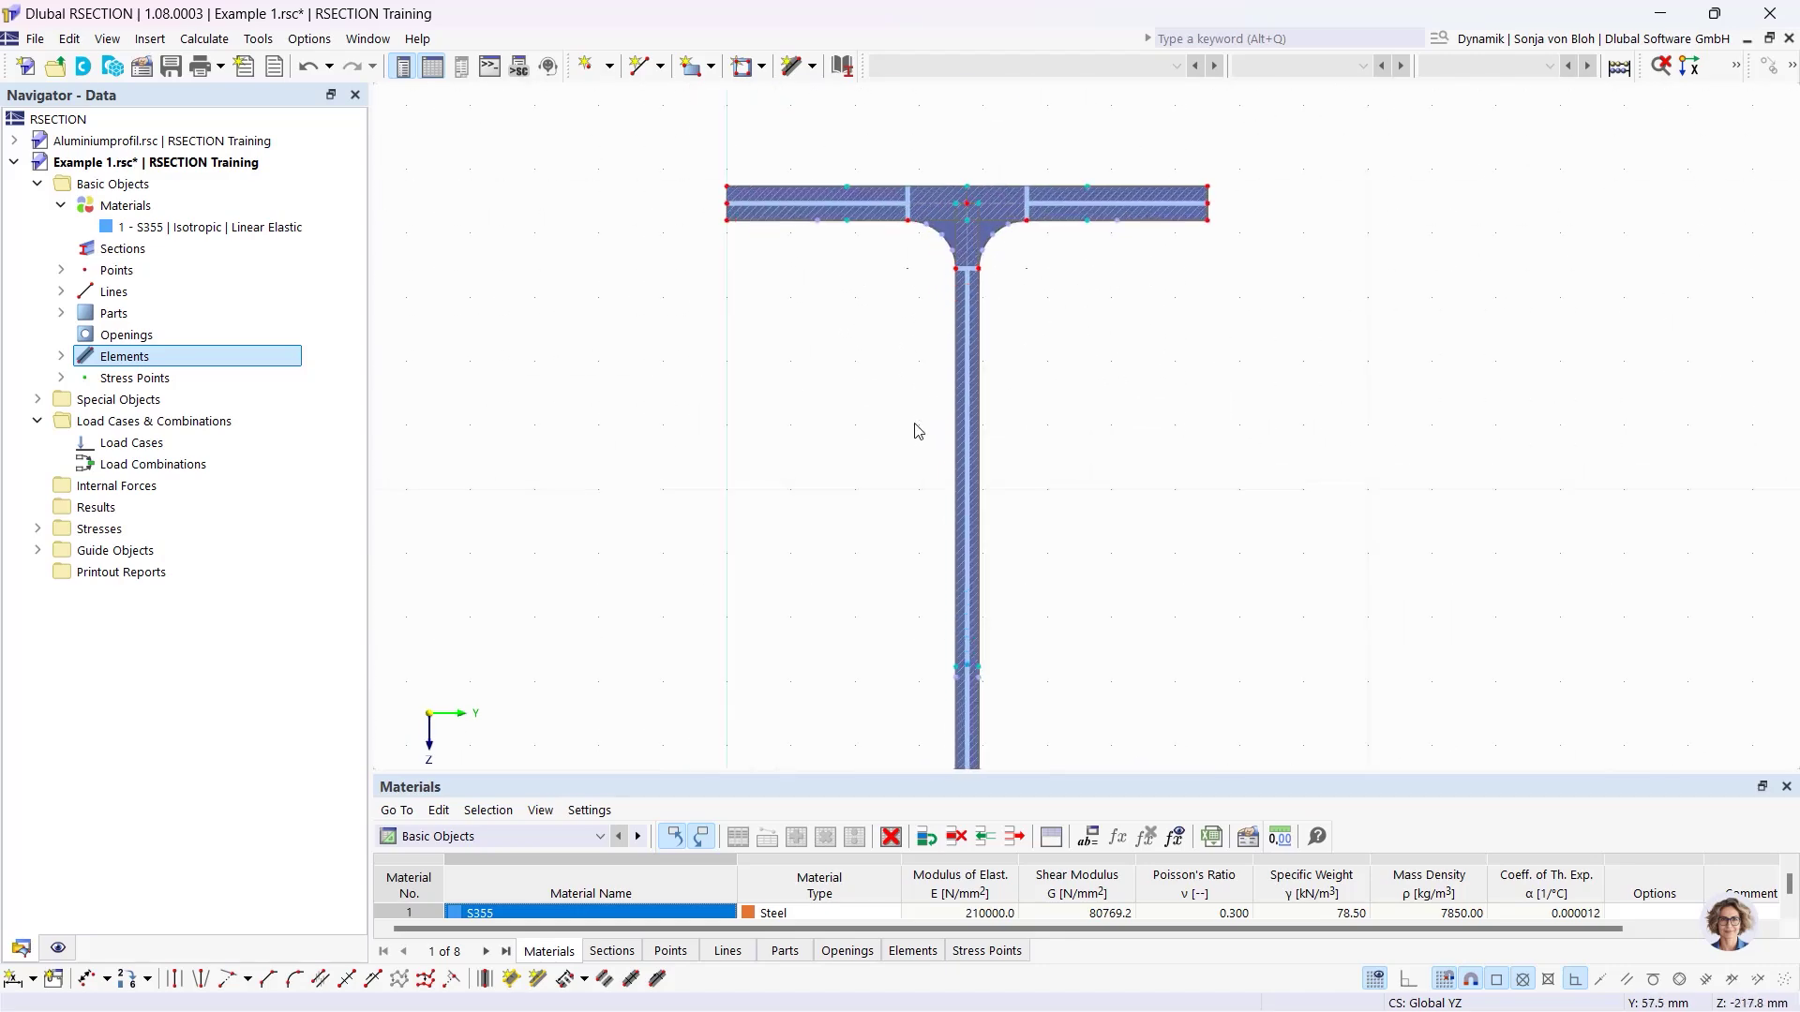
{"action": "middle_click_drag", "start_coordinate": [918, 431], "coordinate": [948, 655]}
{"action": "scroll", "coordinate": [947, 656], "scroll_direction": "up", "scroll_amount": 2}
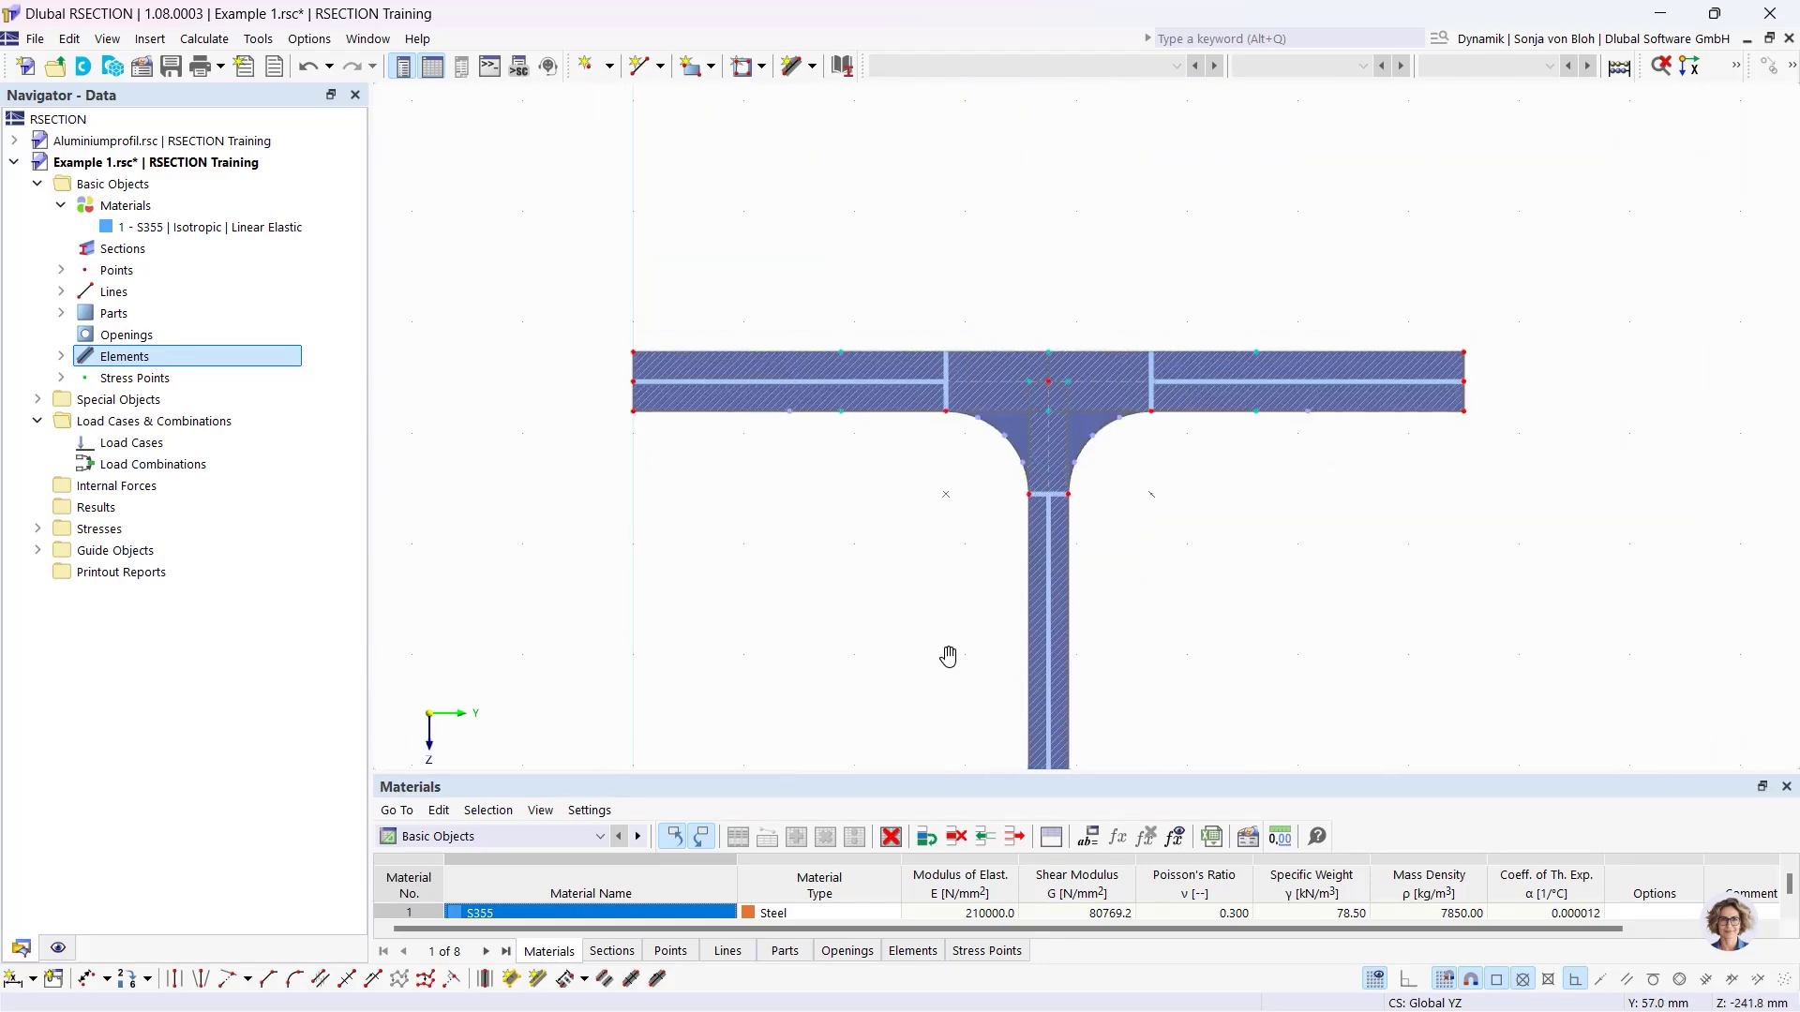
{"action": "scroll", "coordinate": [926, 399], "scroll_direction": "up", "scroll_amount": 2}
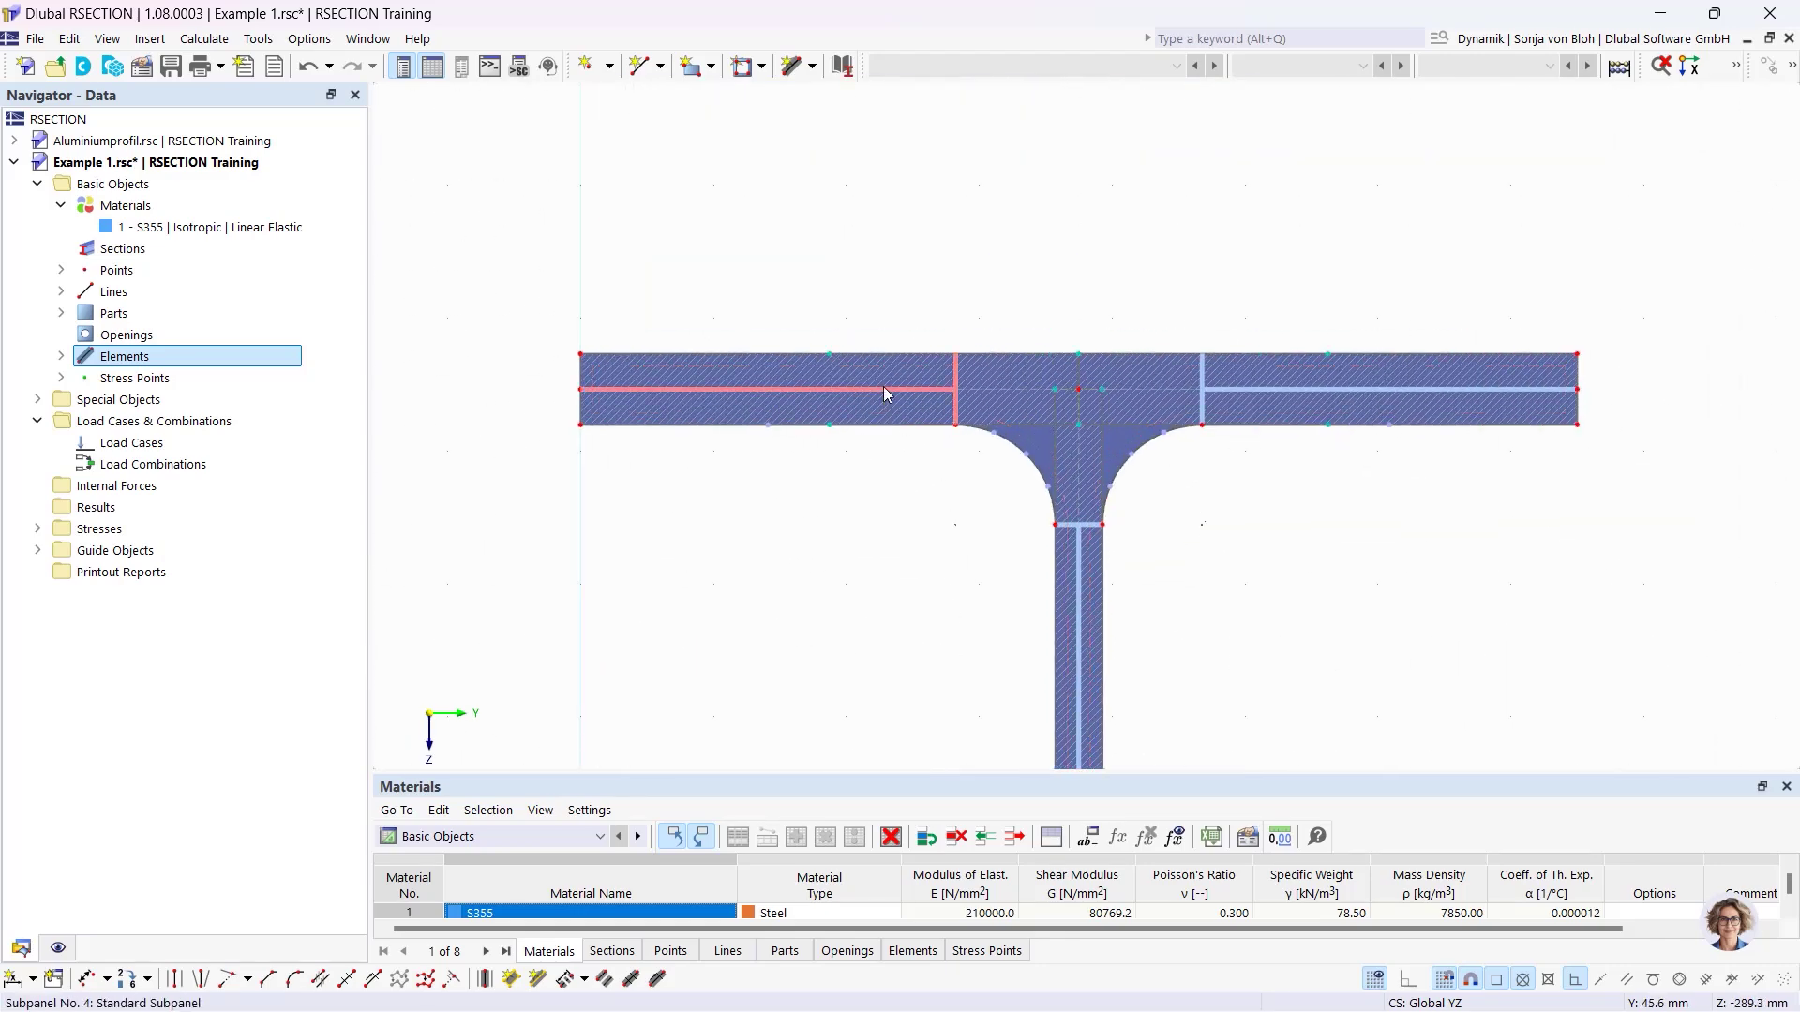
{"action": "left_click", "coordinate": [885, 386]}
{"action": "left_click", "coordinate": [1262, 390]}
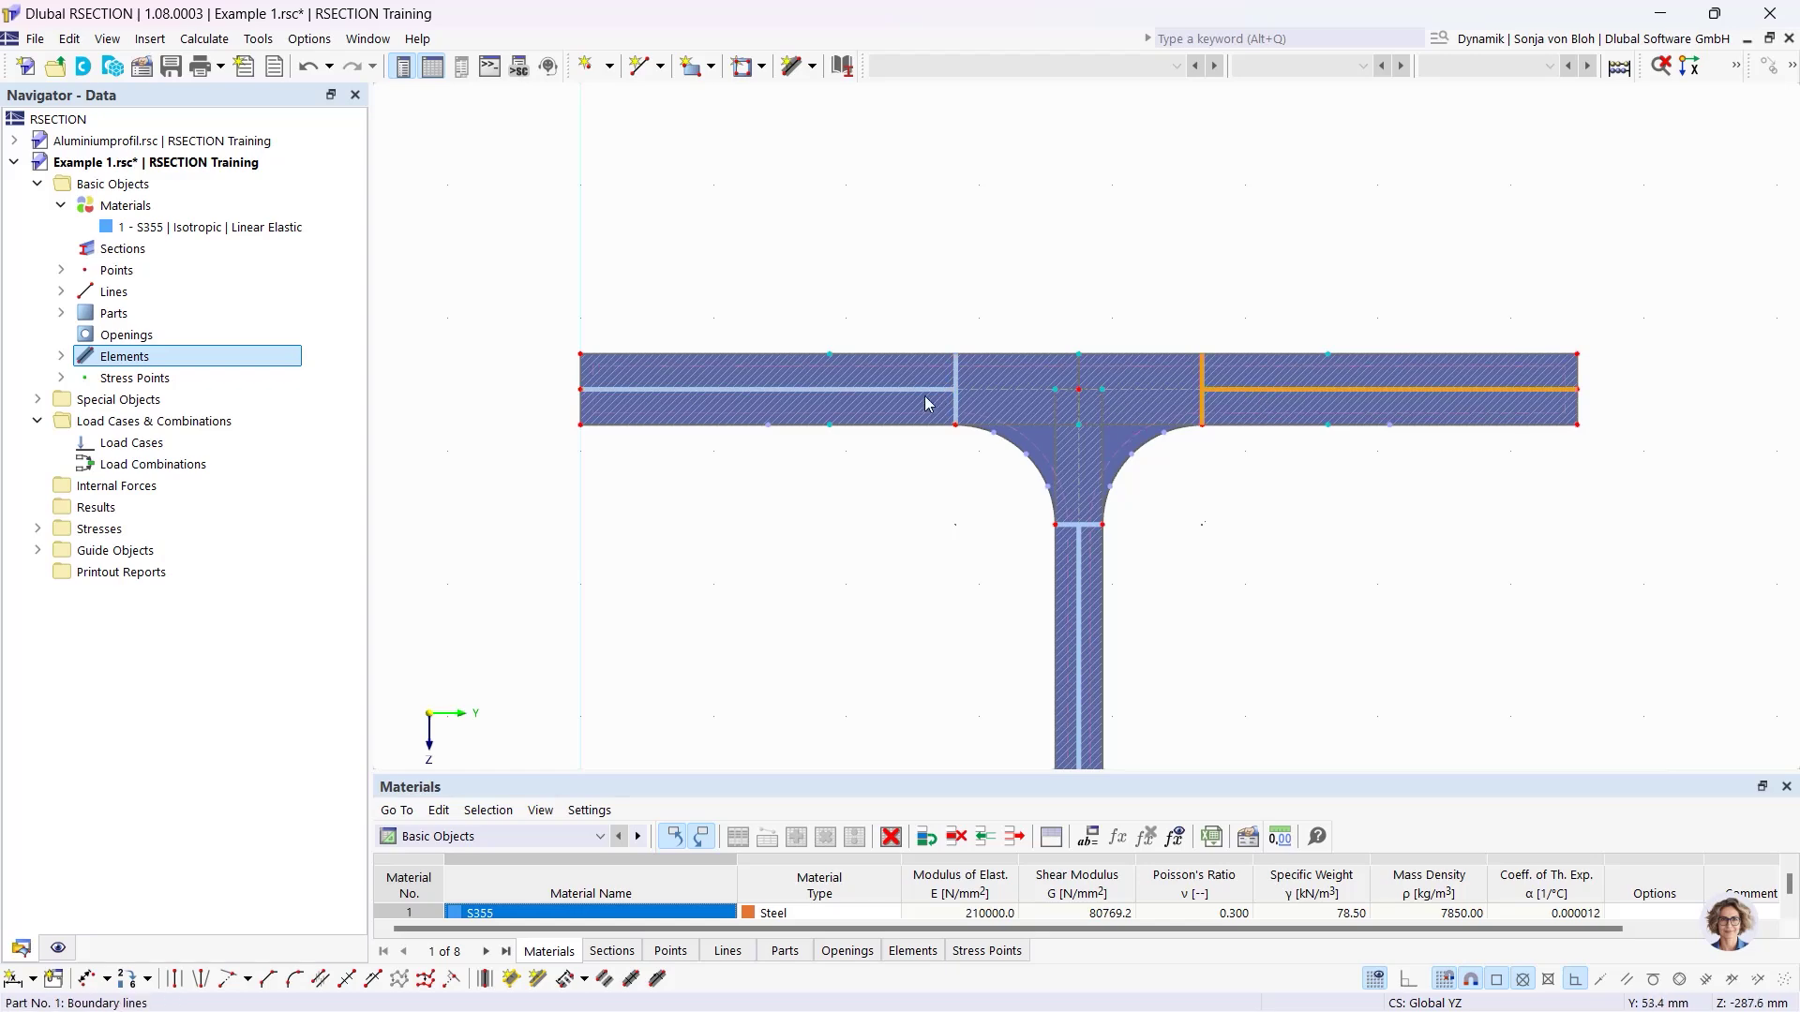
{"action": "left_click", "coordinate": [925, 386]}
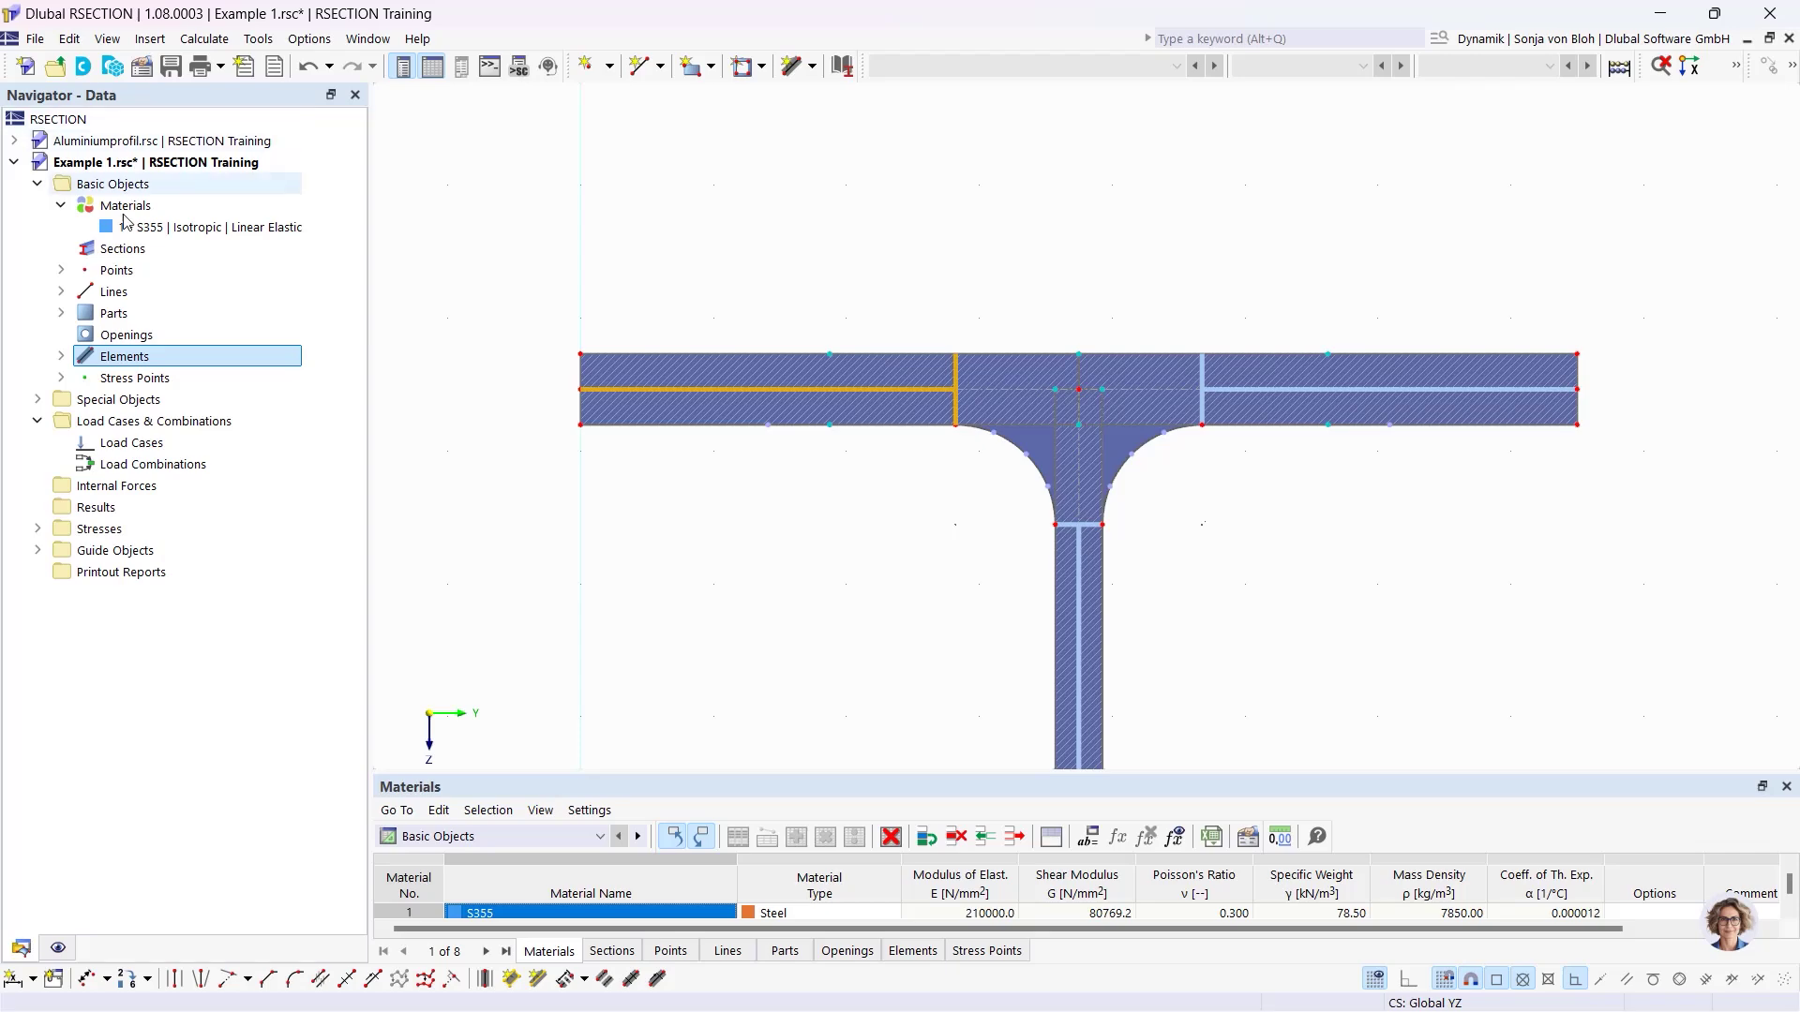
Create two permanent load cases, LC1 named N and LC2 named My.
{"action": "right_click", "coordinate": [126, 446]}
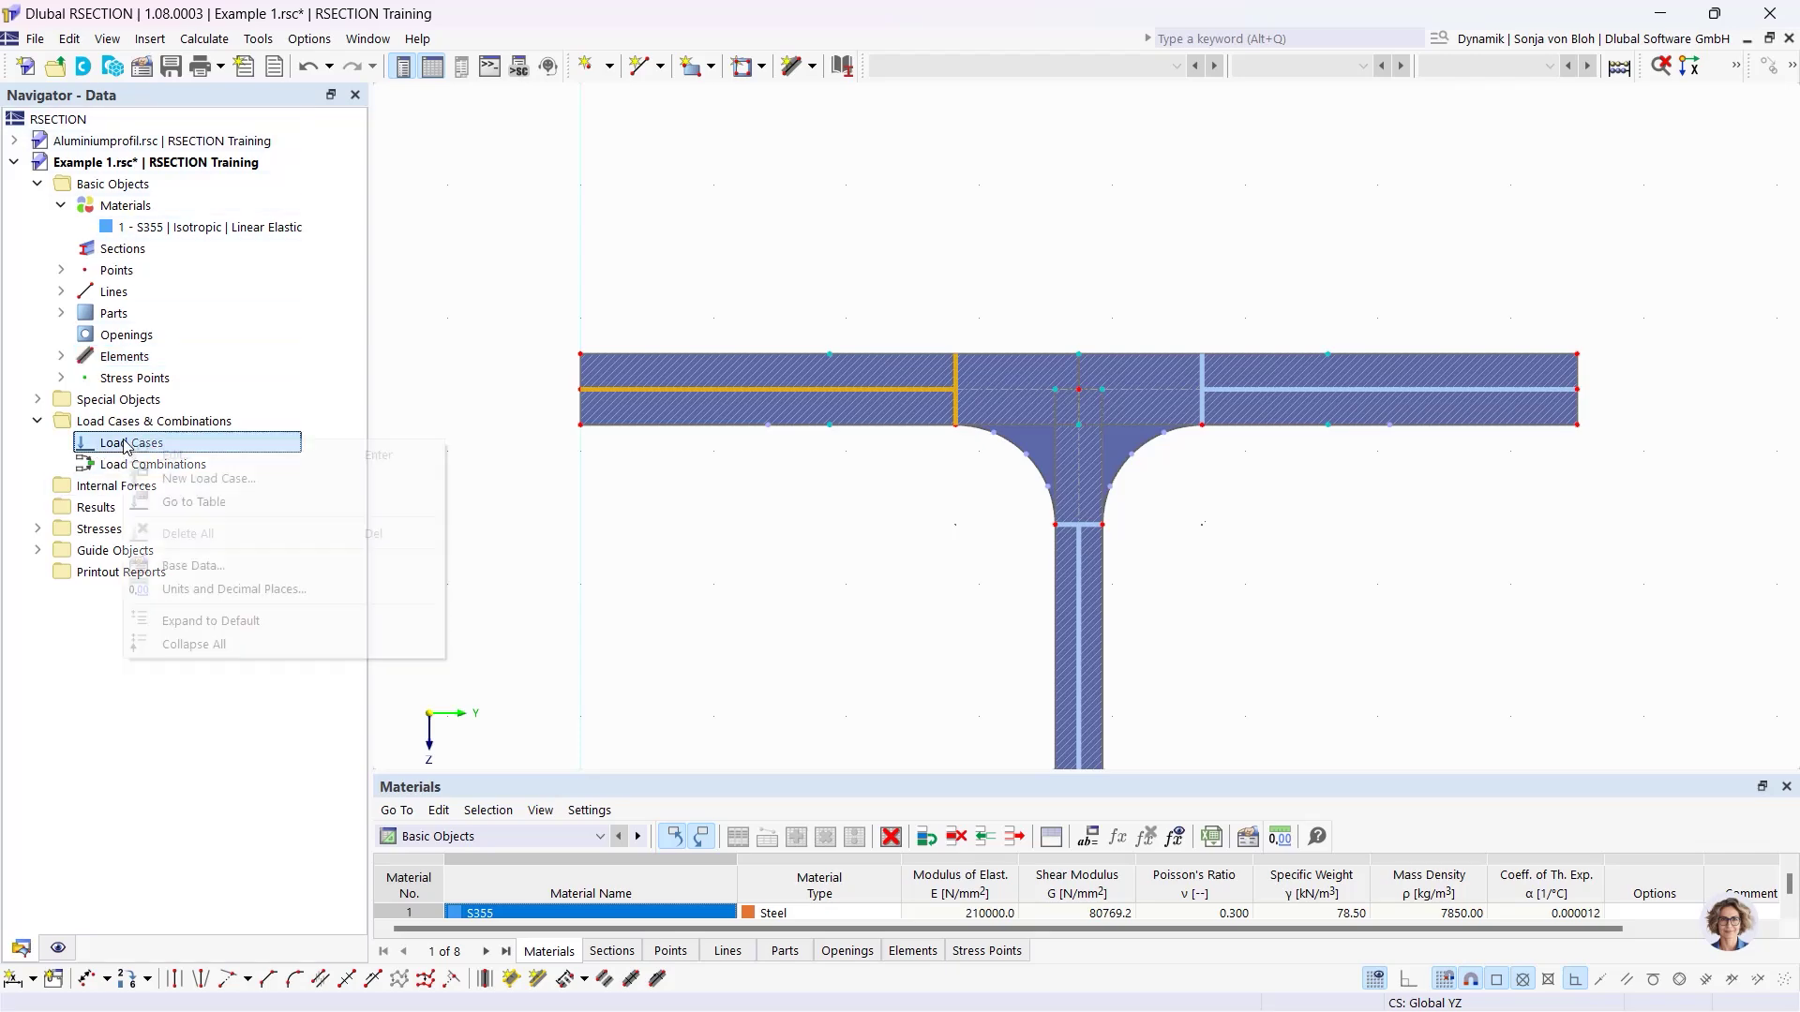
{"action": "left_click", "coordinate": [249, 483]}
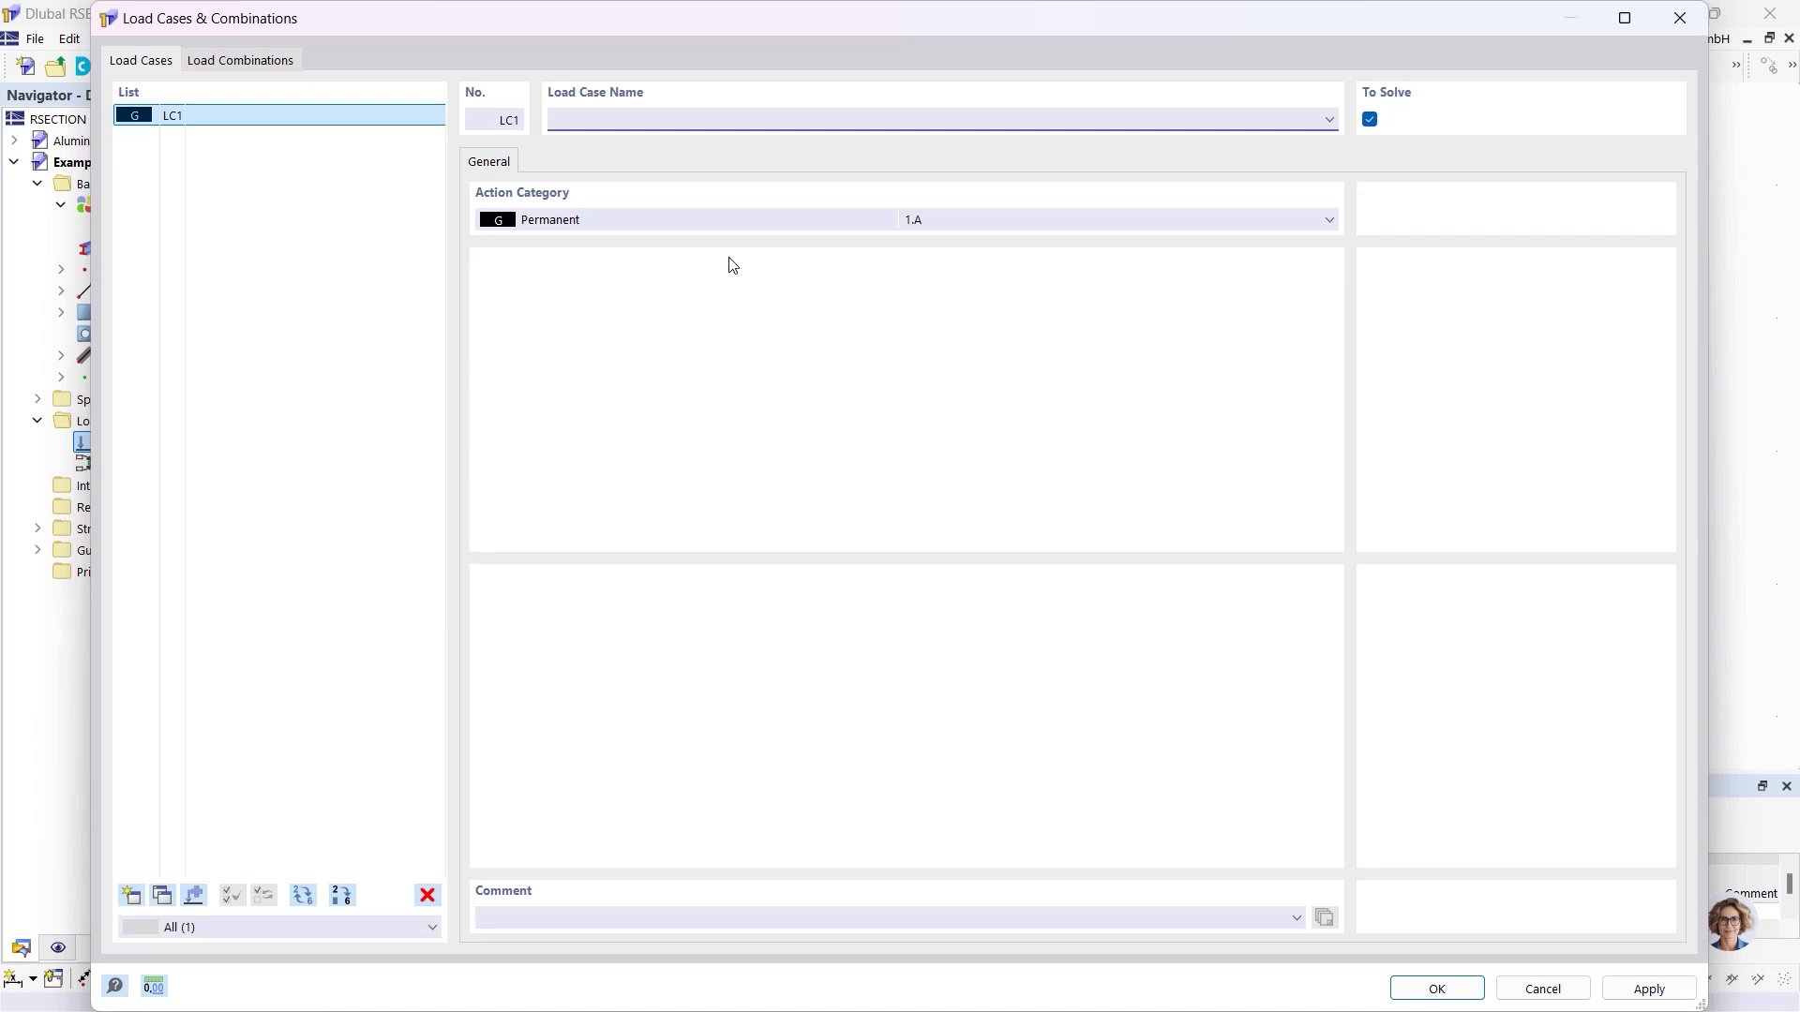
{"action": "type", "text": "N"}
{"action": "left_click", "coordinate": [133, 896]}
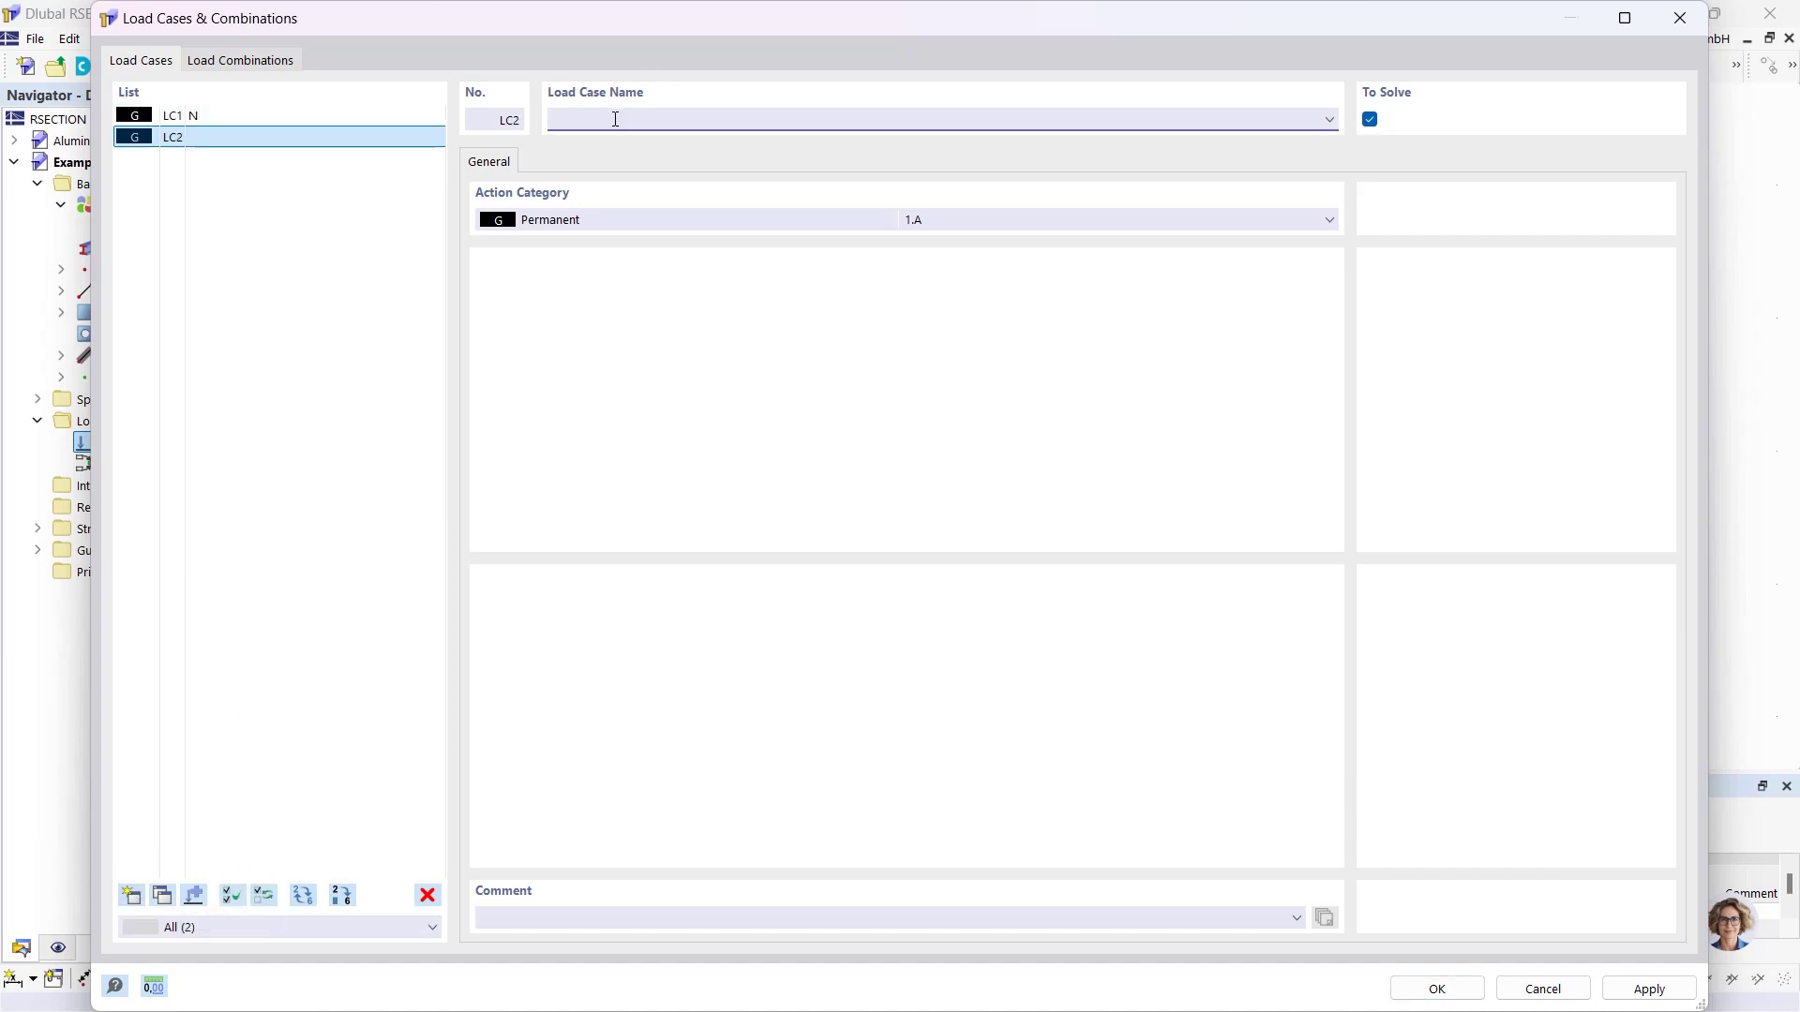
{"action": "type", "text": "My"}
Create load combination CO1 from load cases LC1 and LC2 with factors of 1.00, and confirm the load definitions.
{"action": "left_click", "coordinate": [269, 63]}
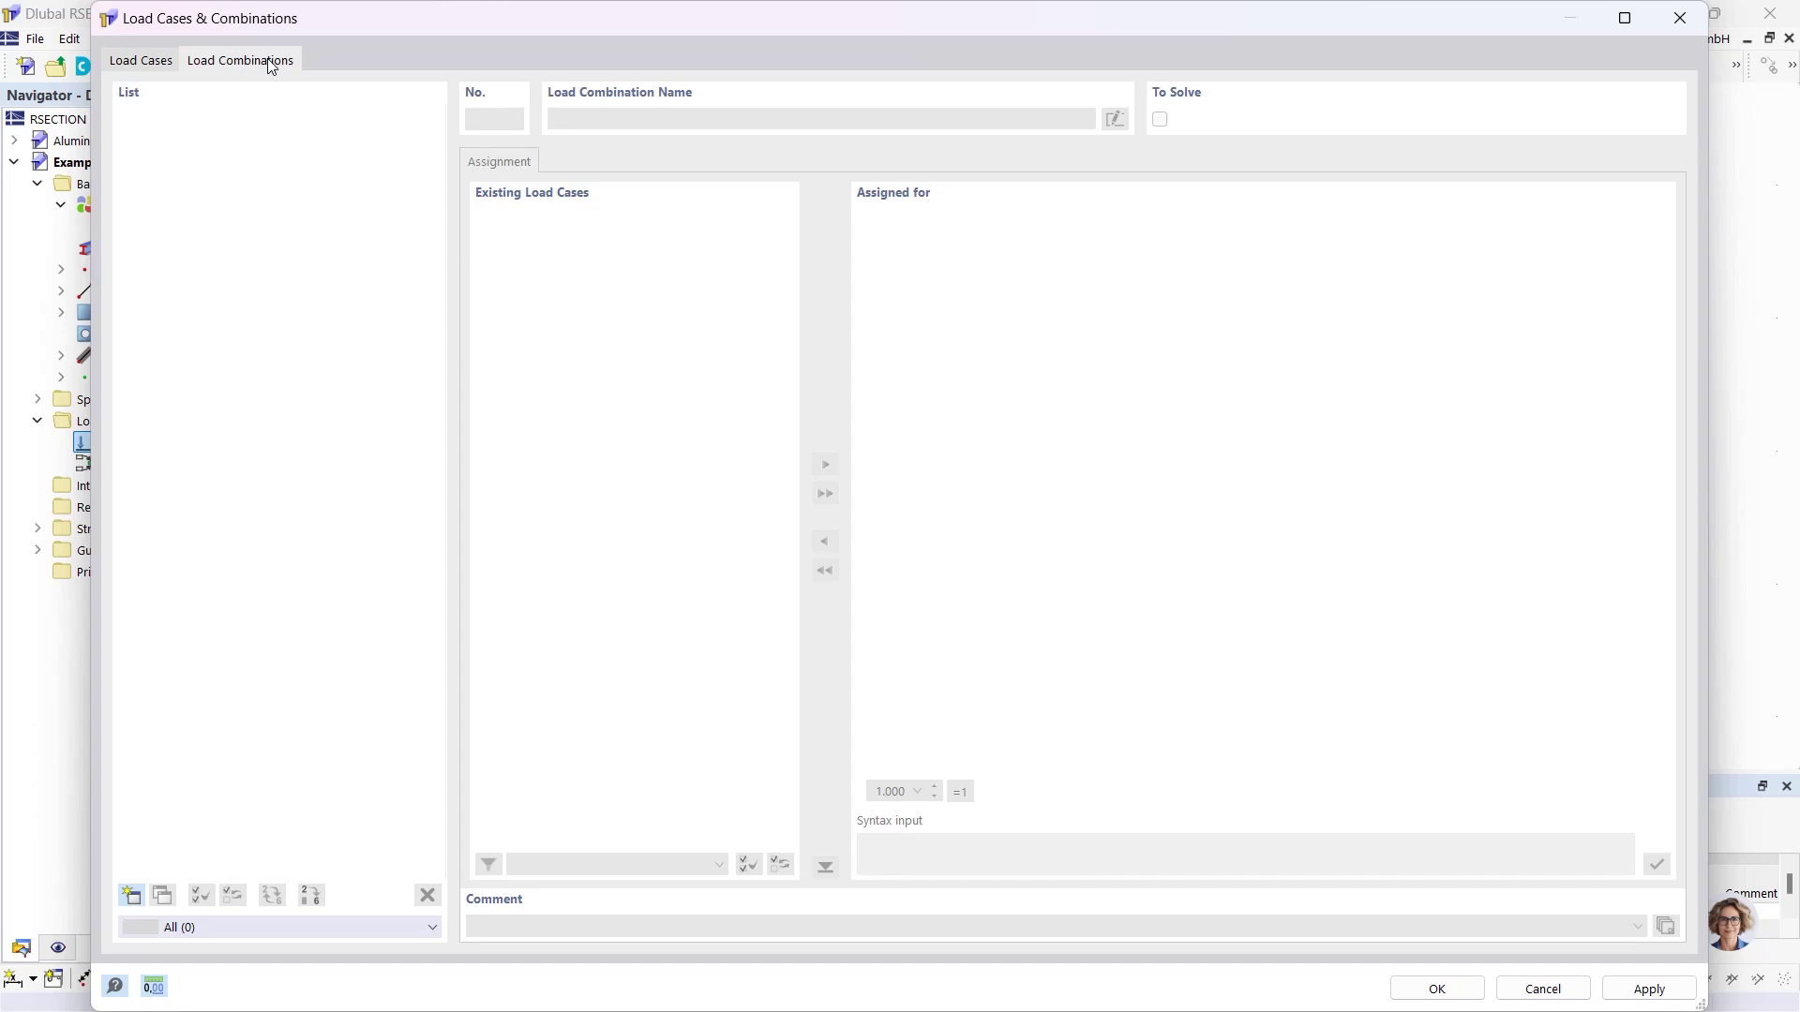
{"action": "left_click", "coordinate": [132, 896]}
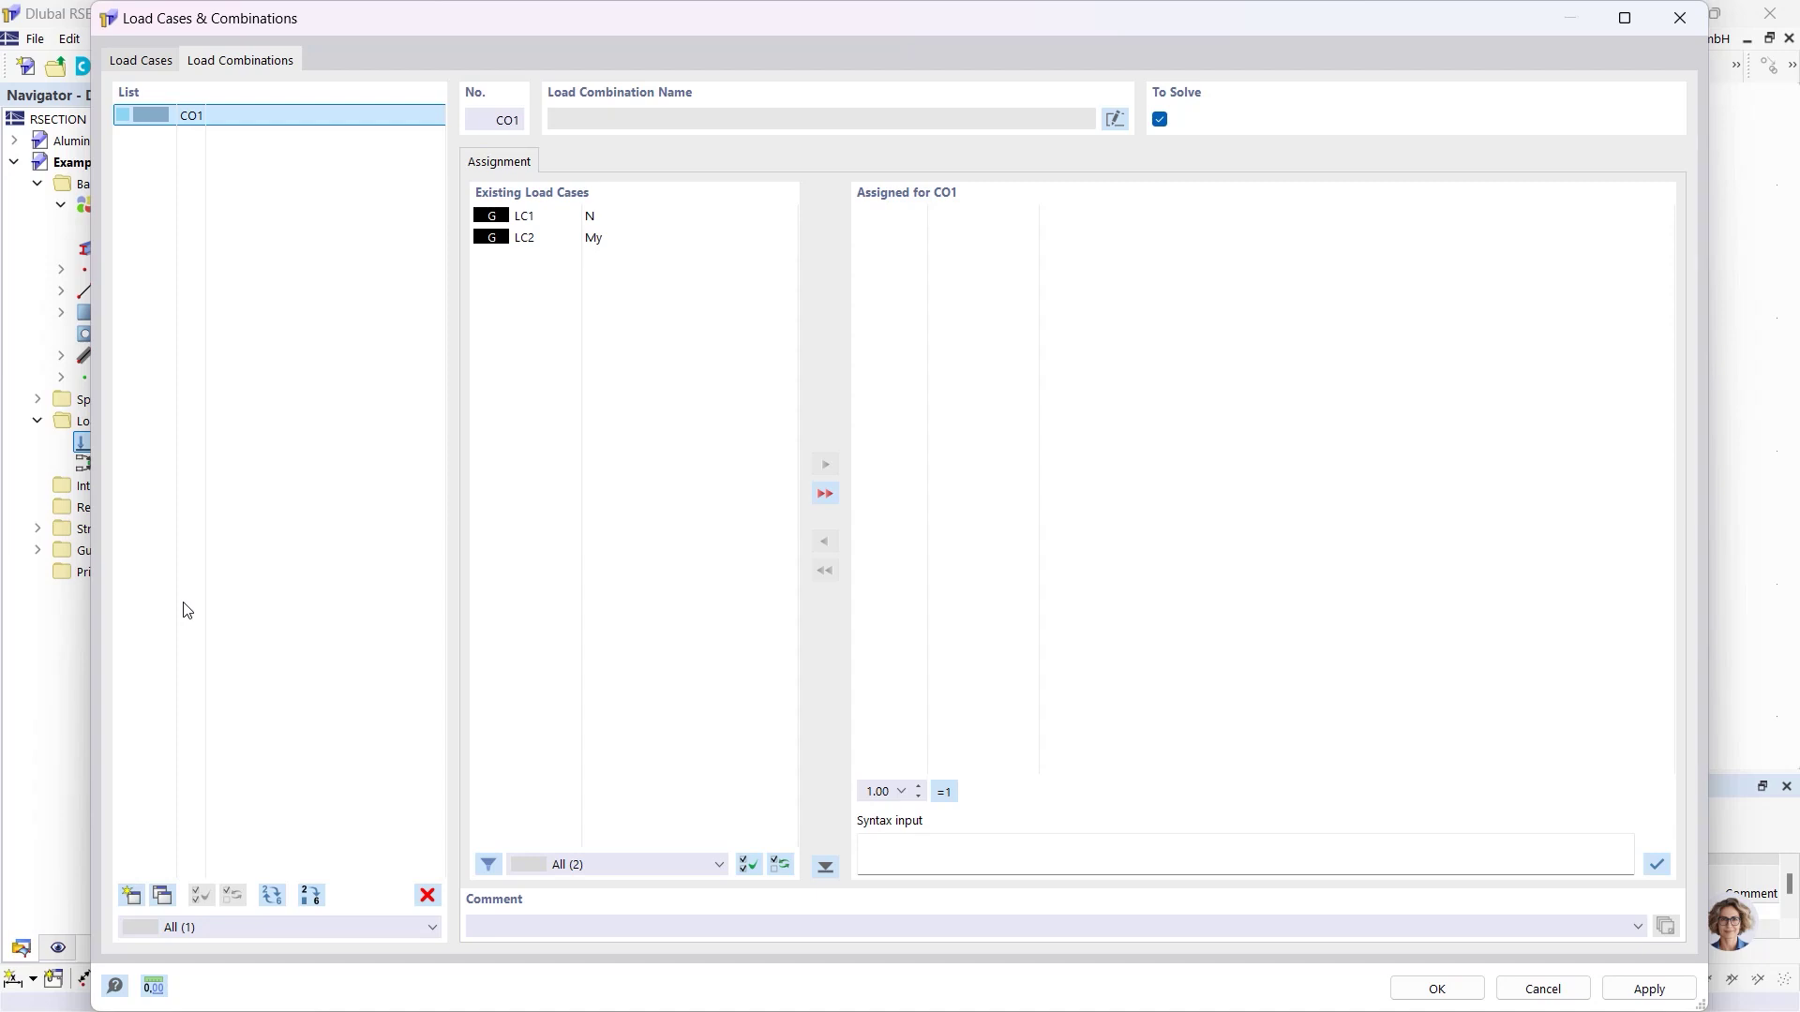
{"action": "left_click", "coordinate": [590, 334]}
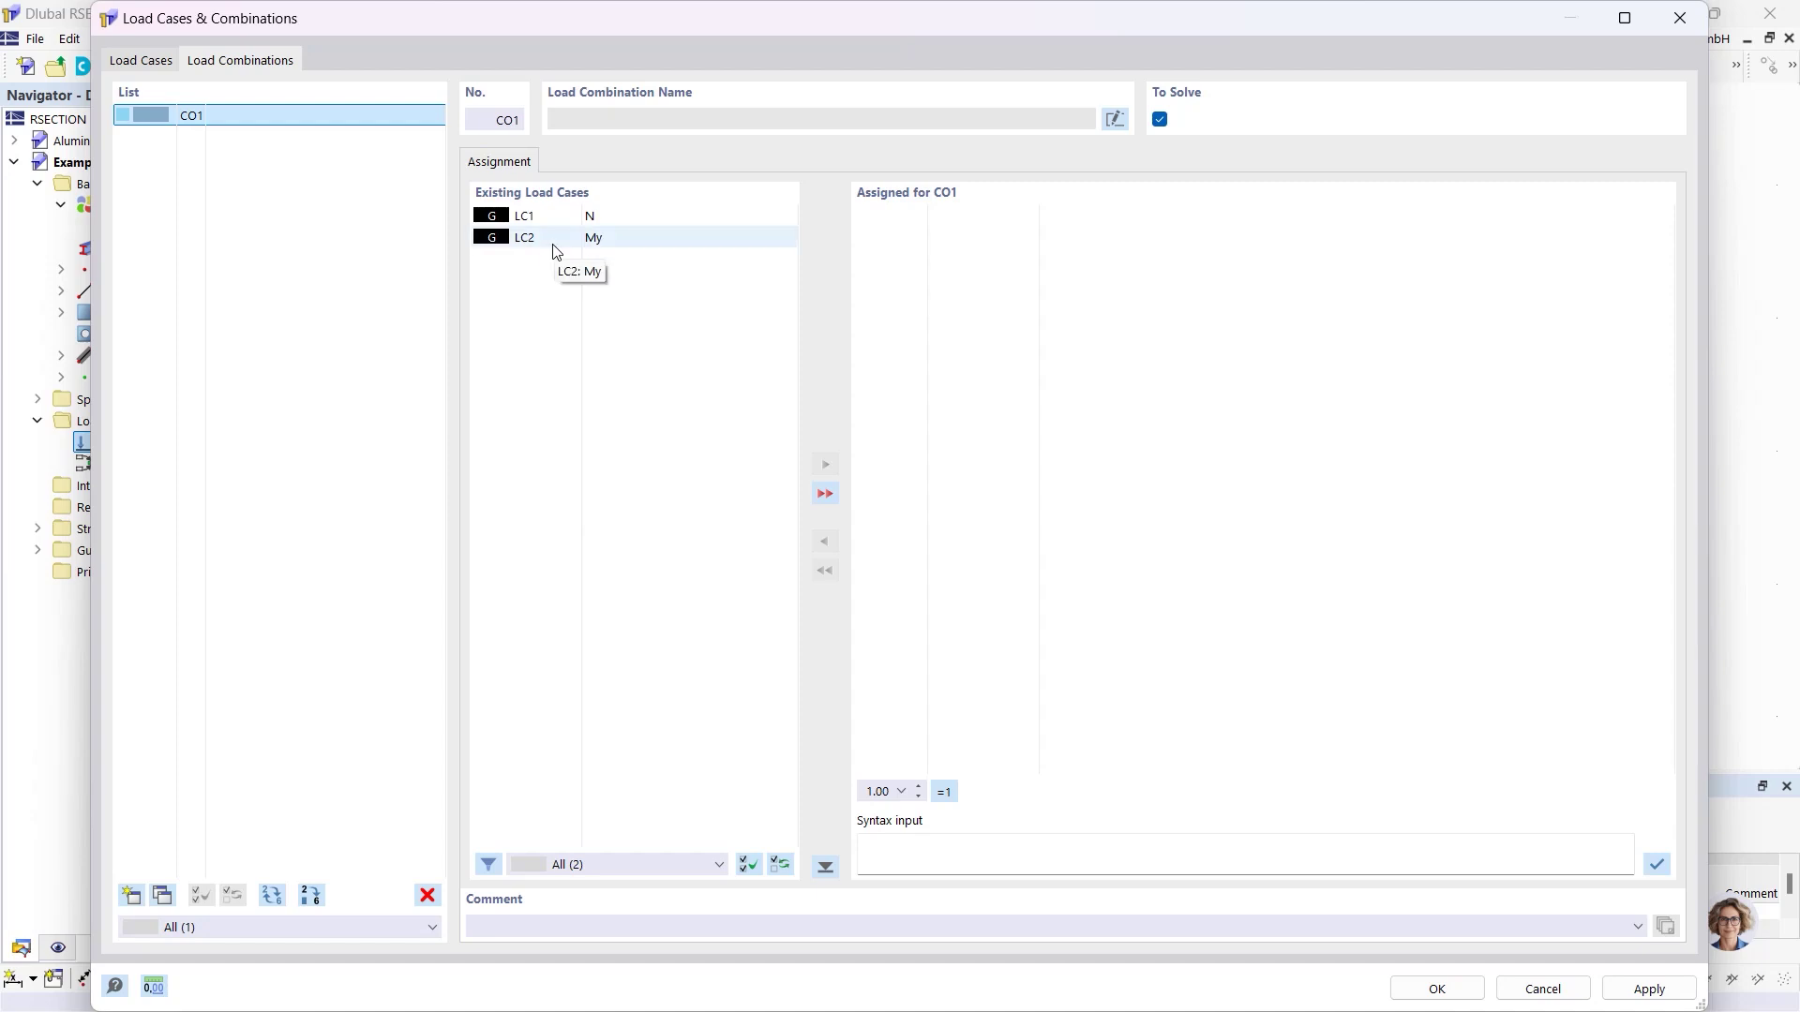
{"action": "left_click", "coordinate": [825, 494]}
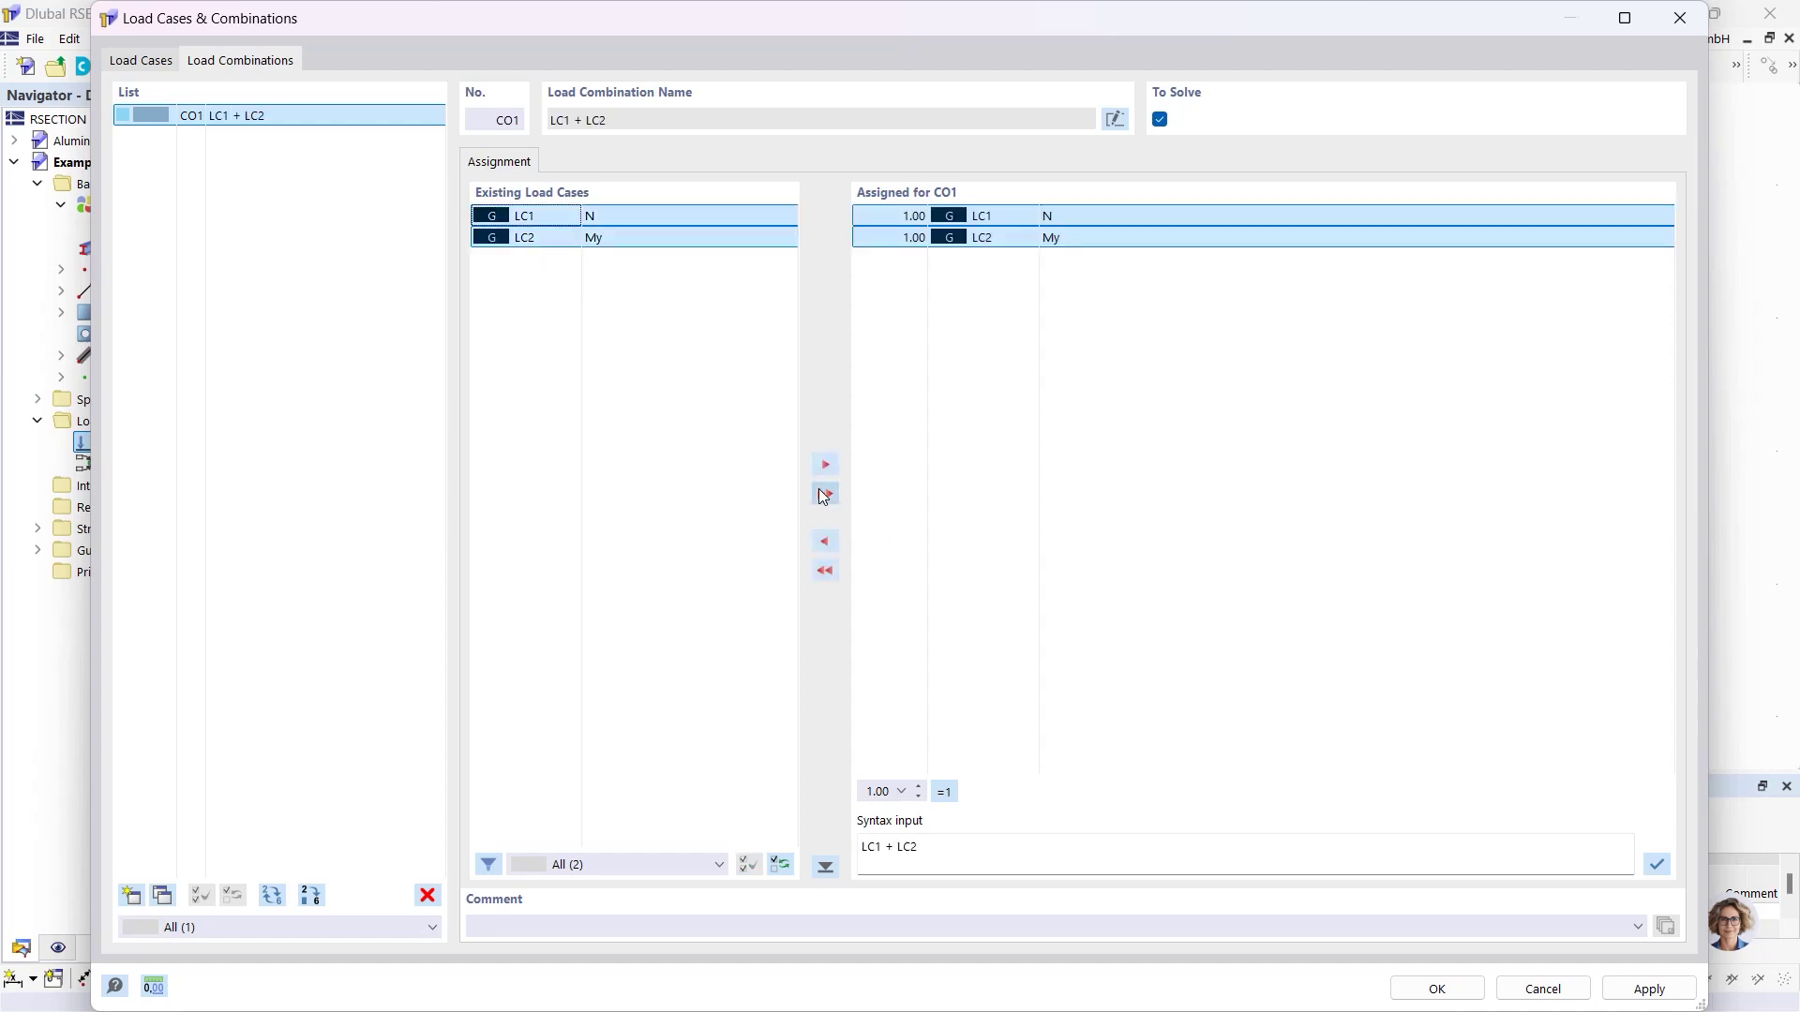
{"action": "left_click", "coordinate": [881, 216]}
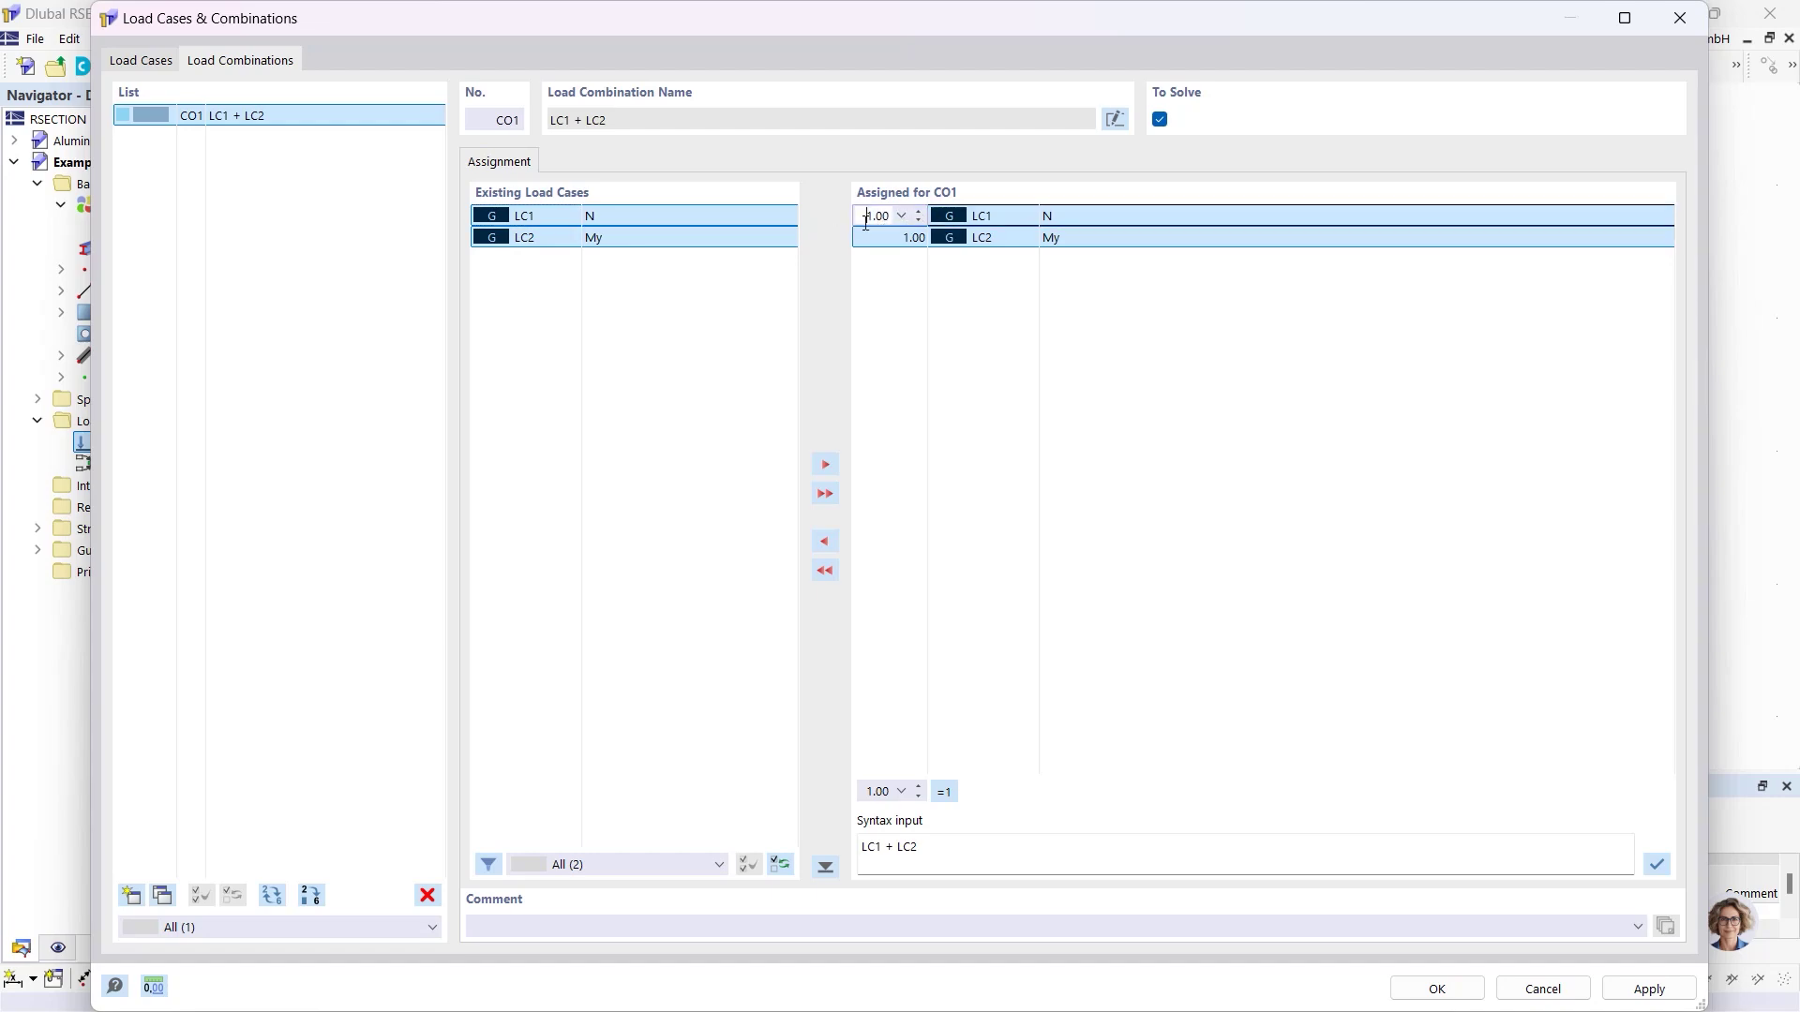
{"action": "left_click", "coordinate": [1434, 989]}
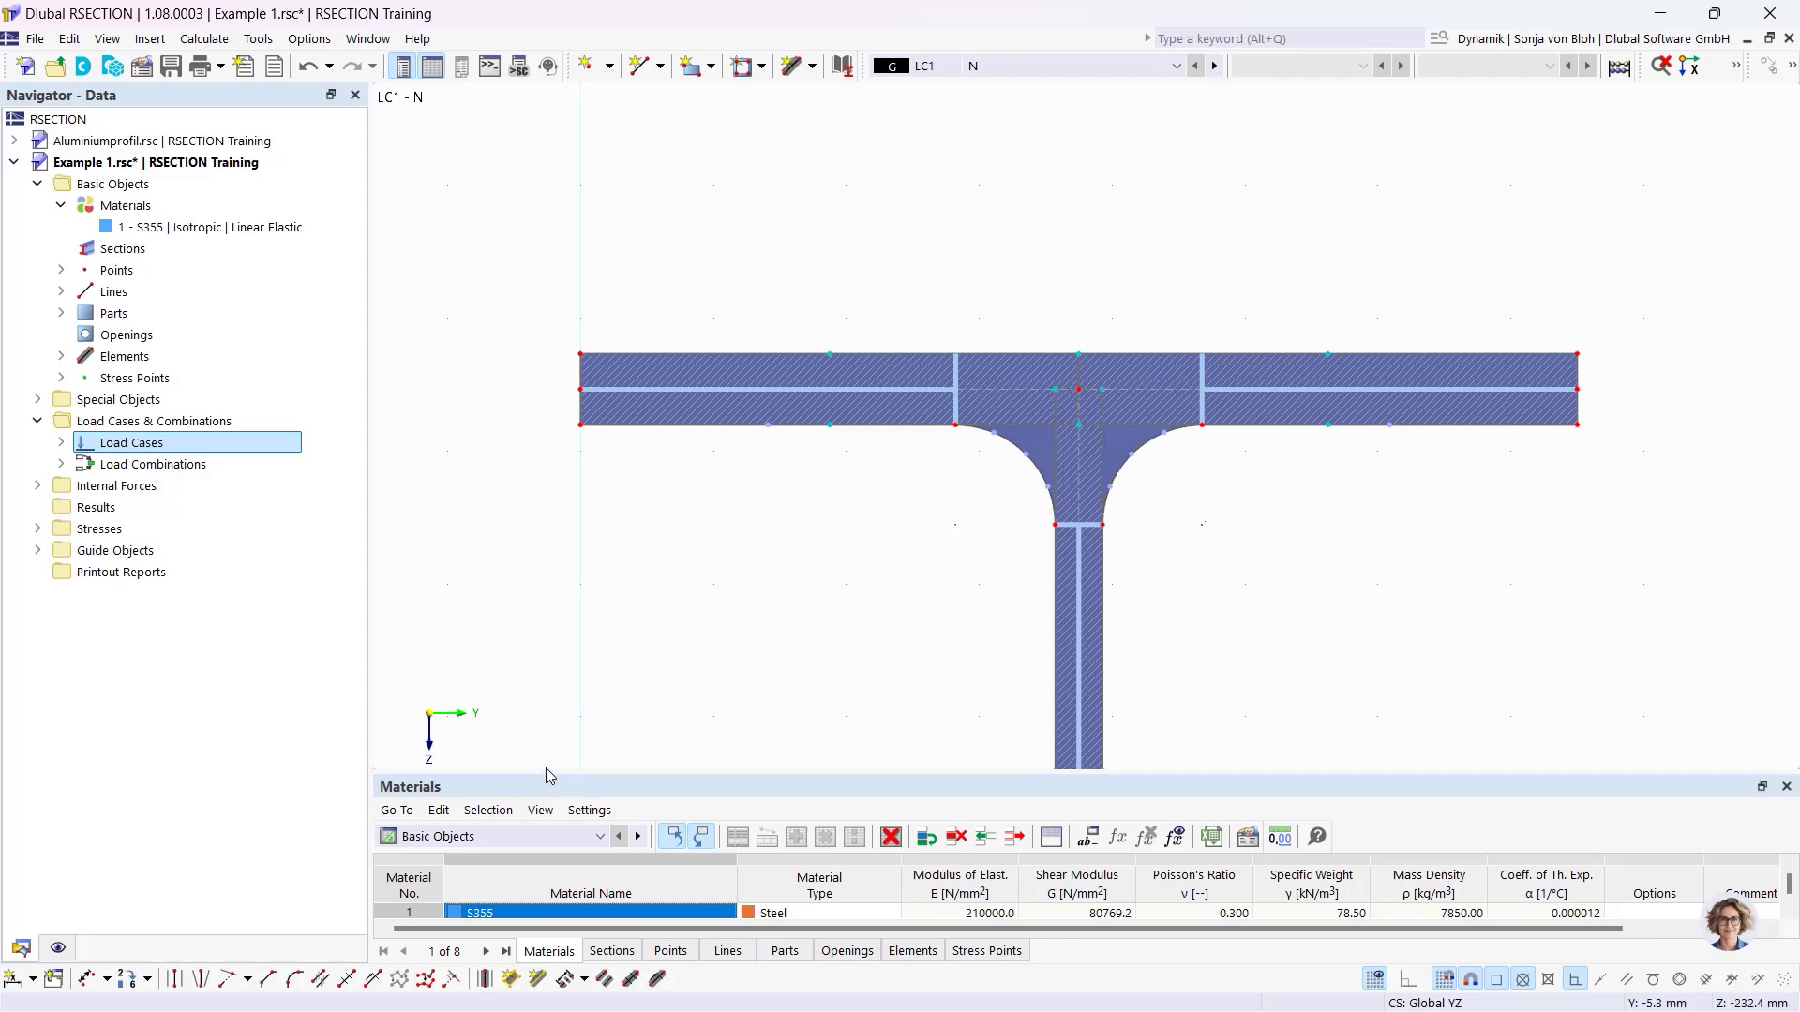
Display the Internal Forces table for LC1 and examine its input columns.
{"action": "left_click_drag", "start_coordinate": [550, 777], "coordinate": [543, 568]}
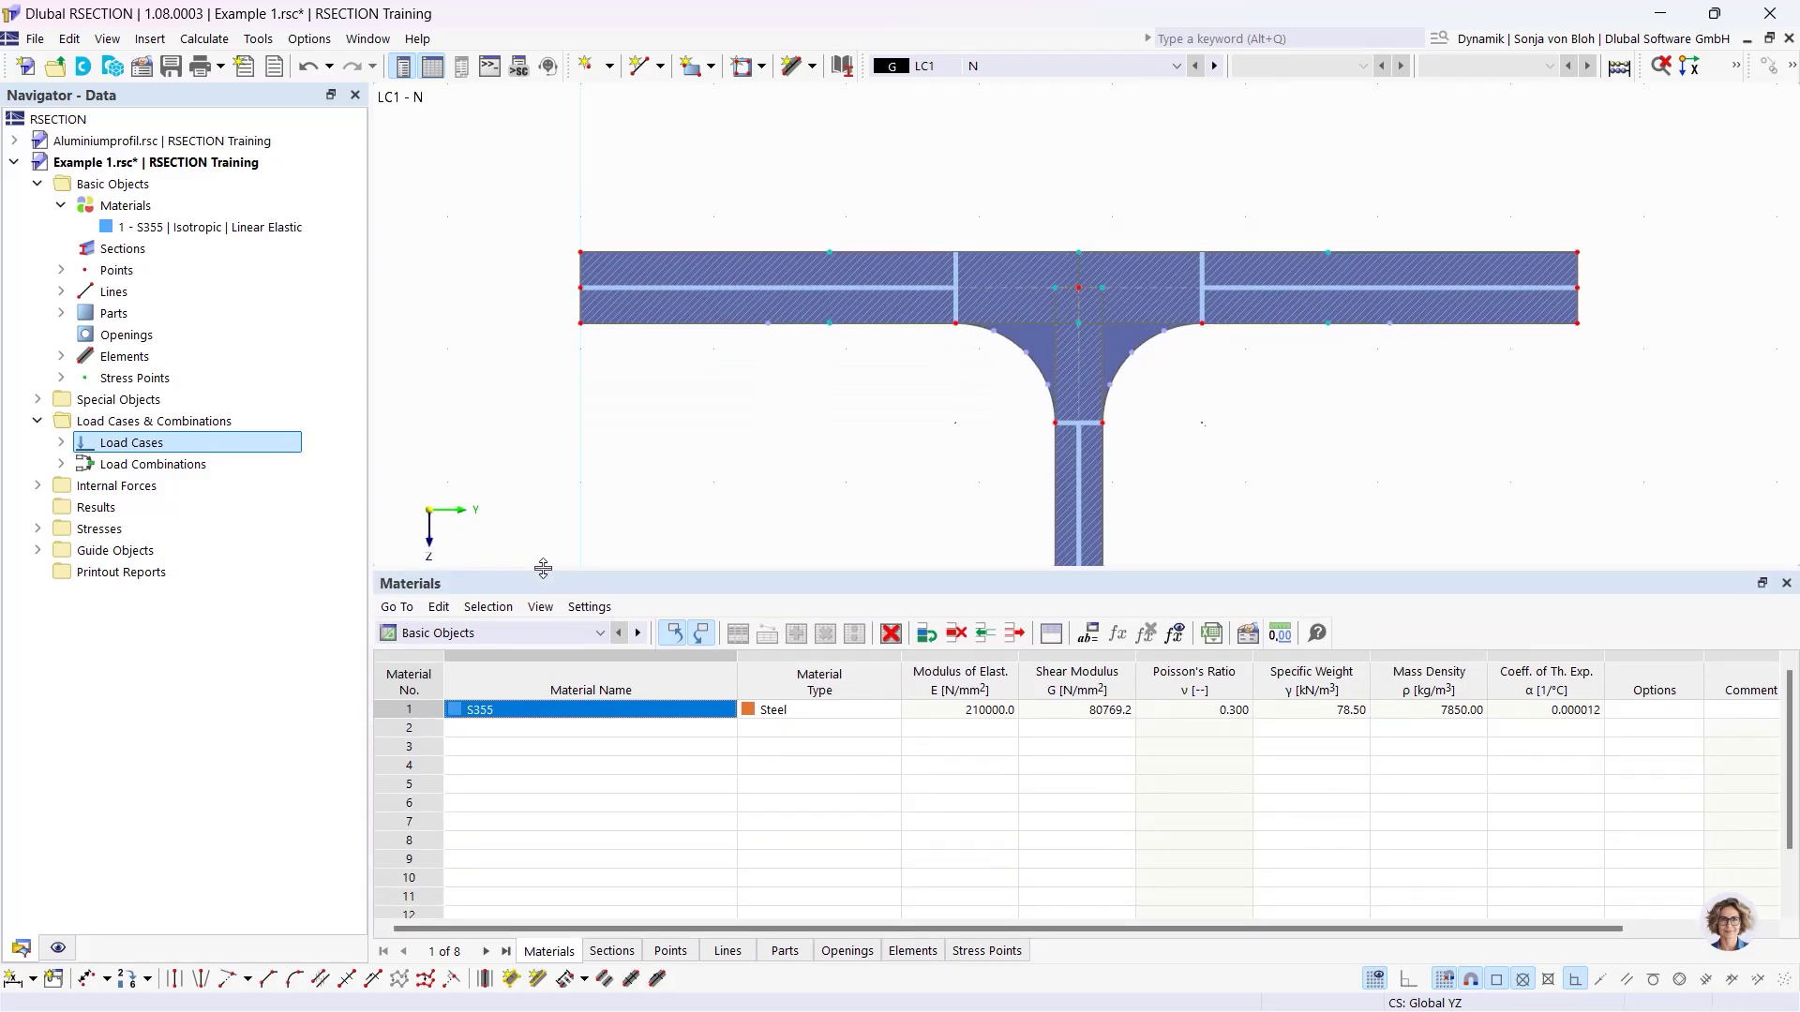
{"action": "left_click", "coordinate": [600, 632]}
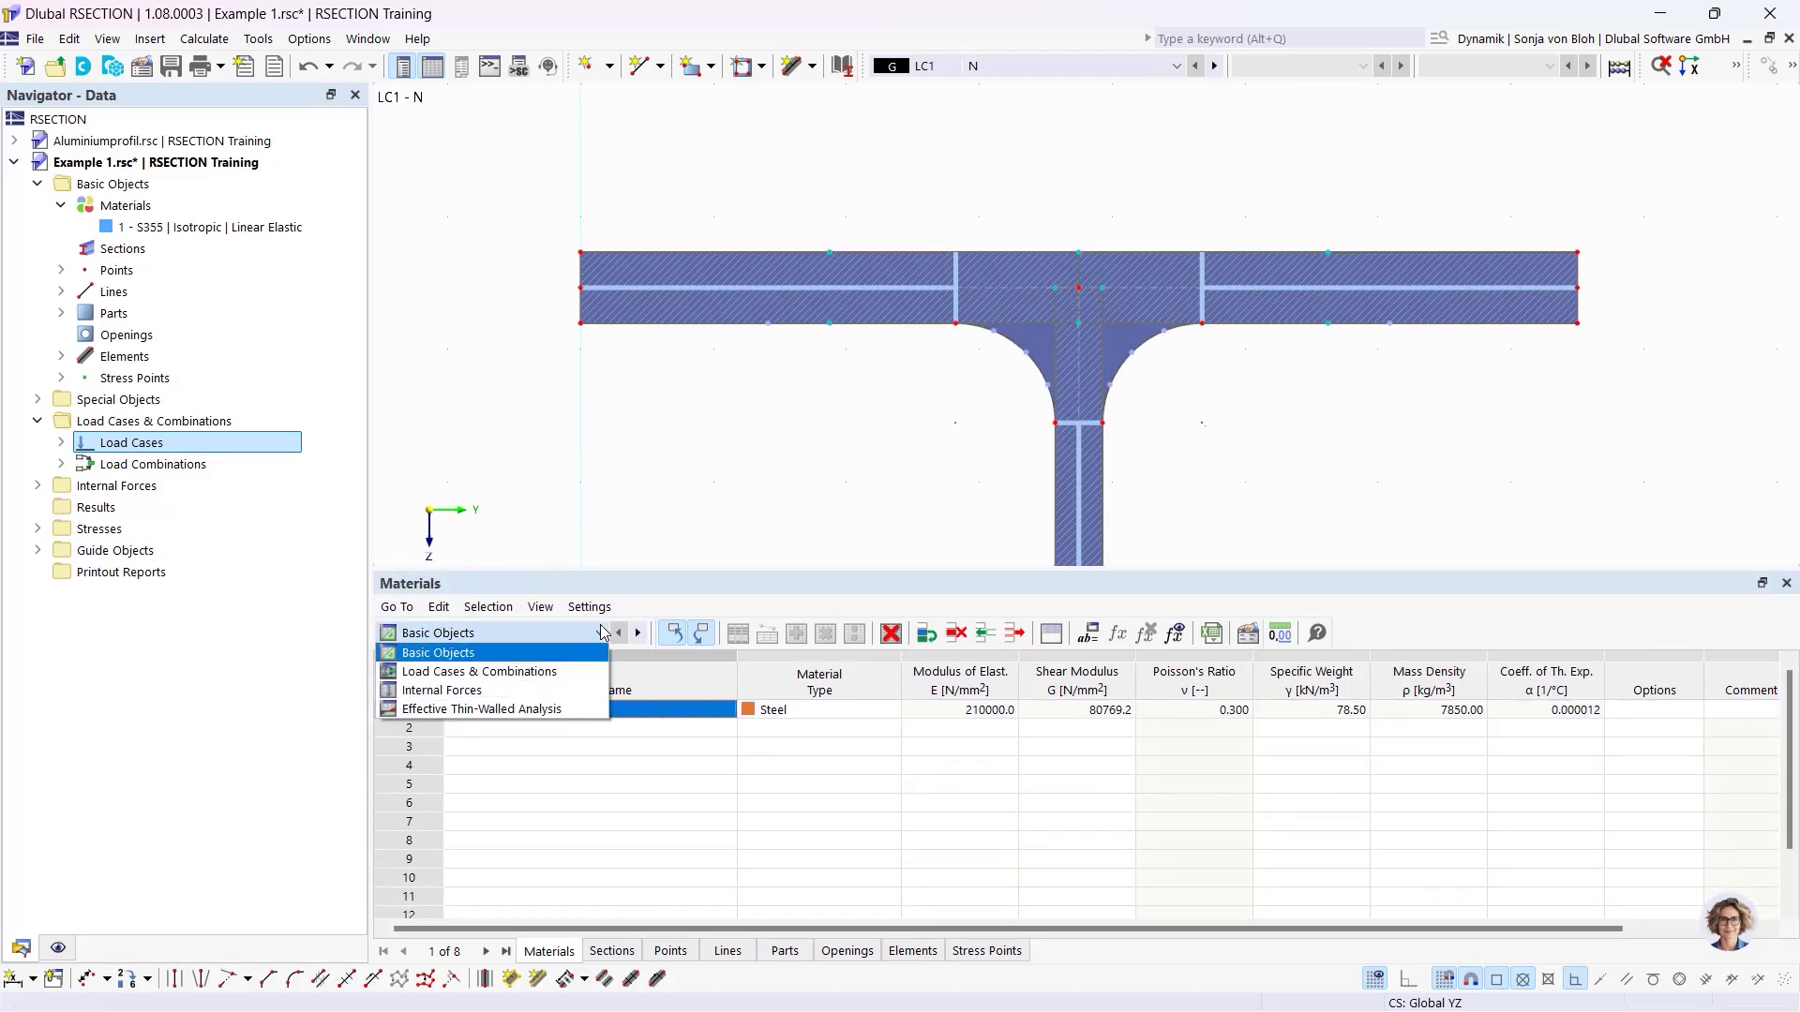
{"action": "left_click", "coordinate": [500, 692]}
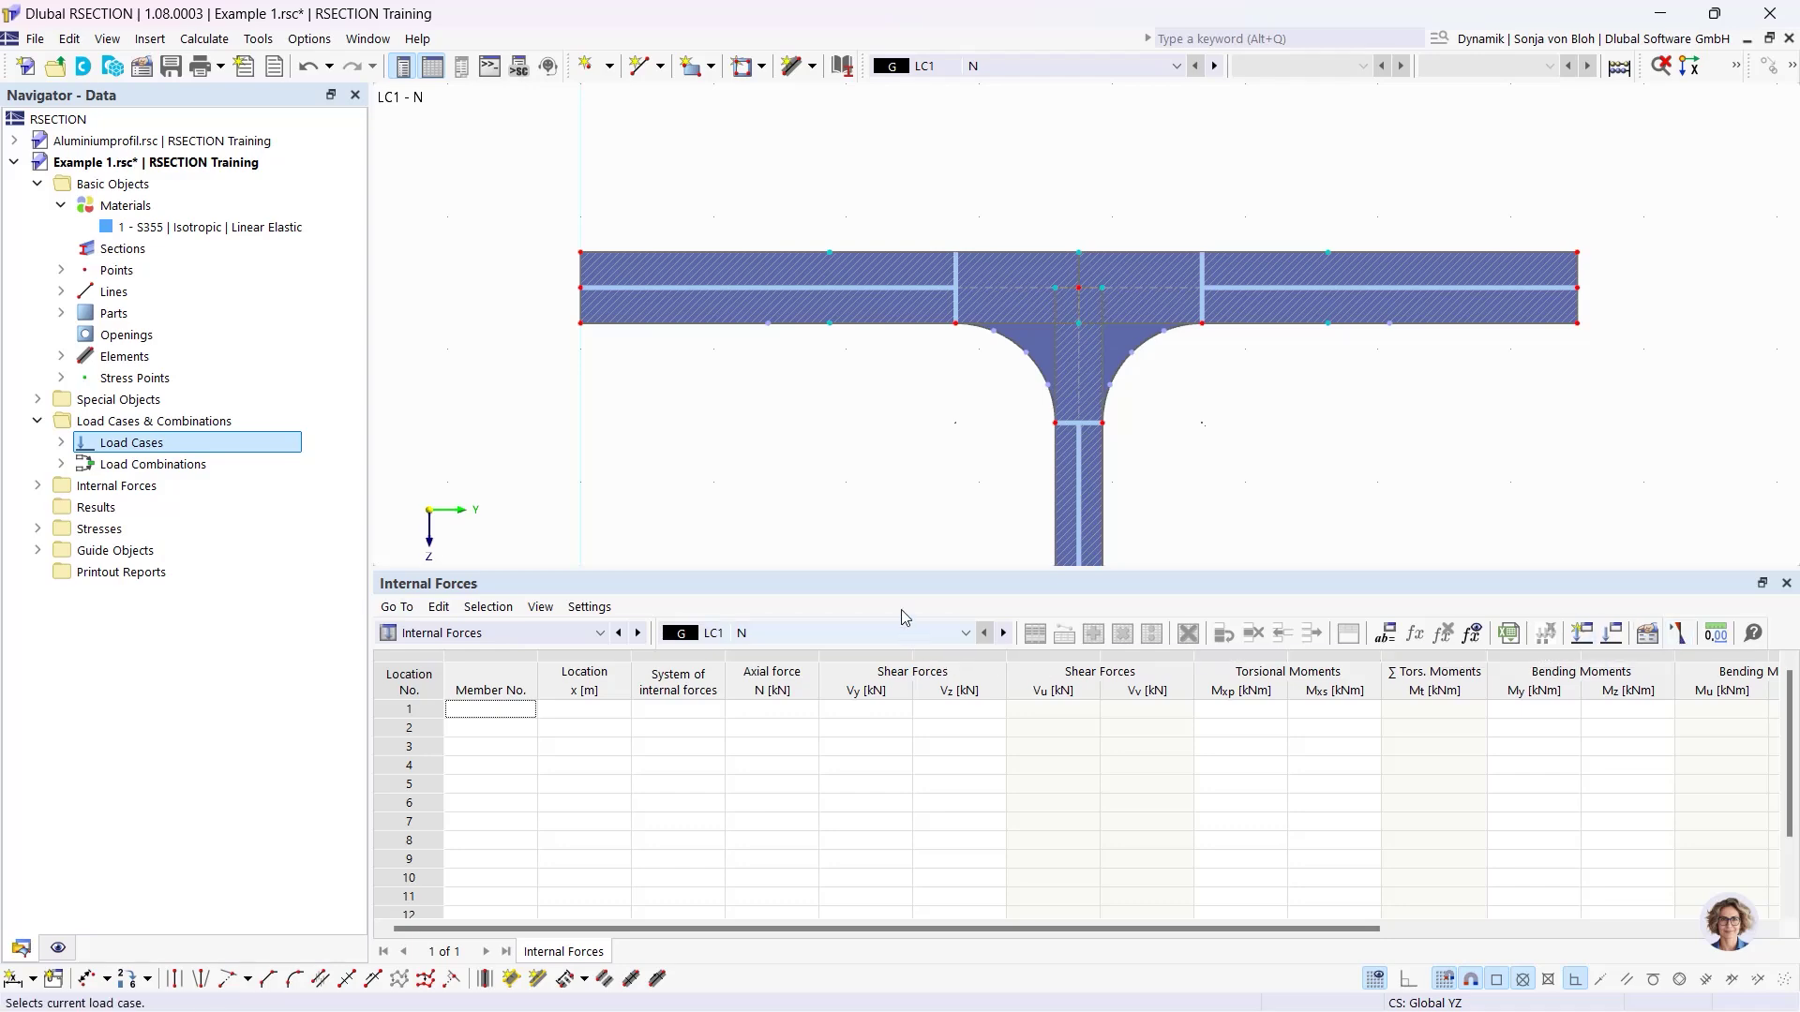
{"action": "left_click_drag", "start_coordinate": [893, 570], "coordinate": [895, 732]}
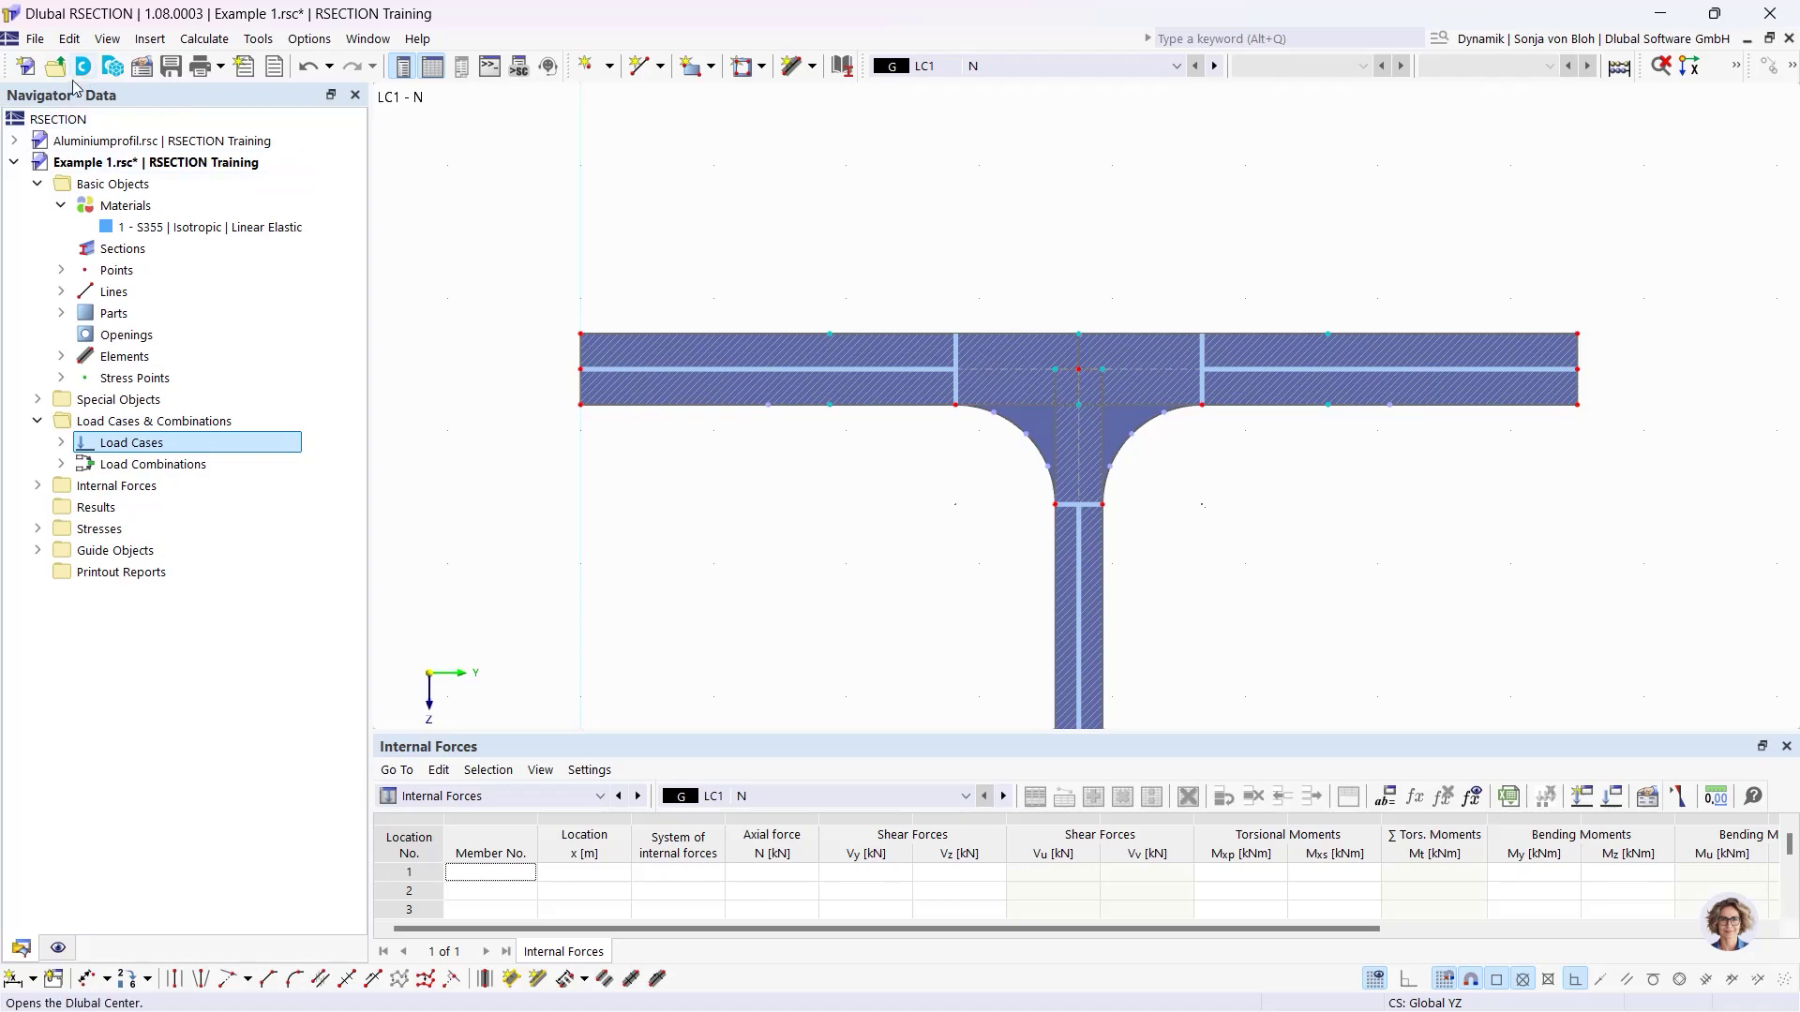
Define internal forces for LC1 on member 1 at x = 0 with an axial force N of -10 kN.
{"action": "left_click", "coordinate": [37, 485]}
{"action": "left_click", "coordinate": [61, 507]}
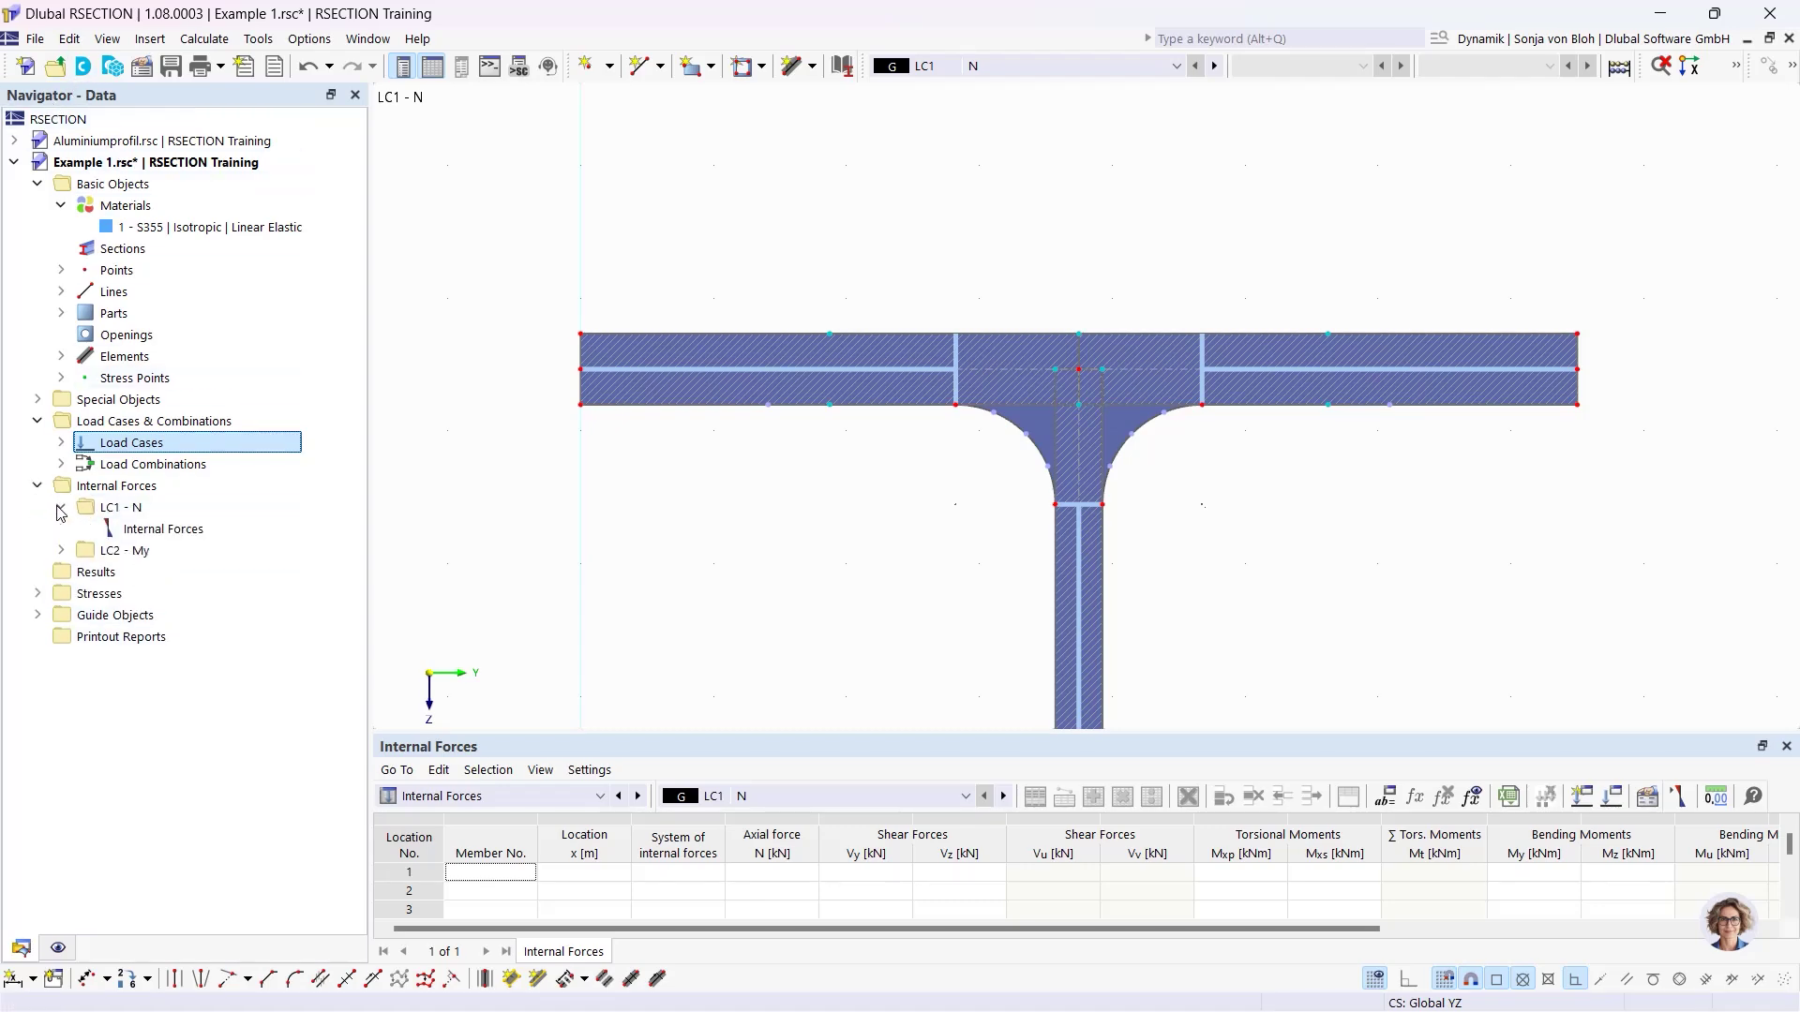
{"action": "double_click", "coordinate": [186, 530]}
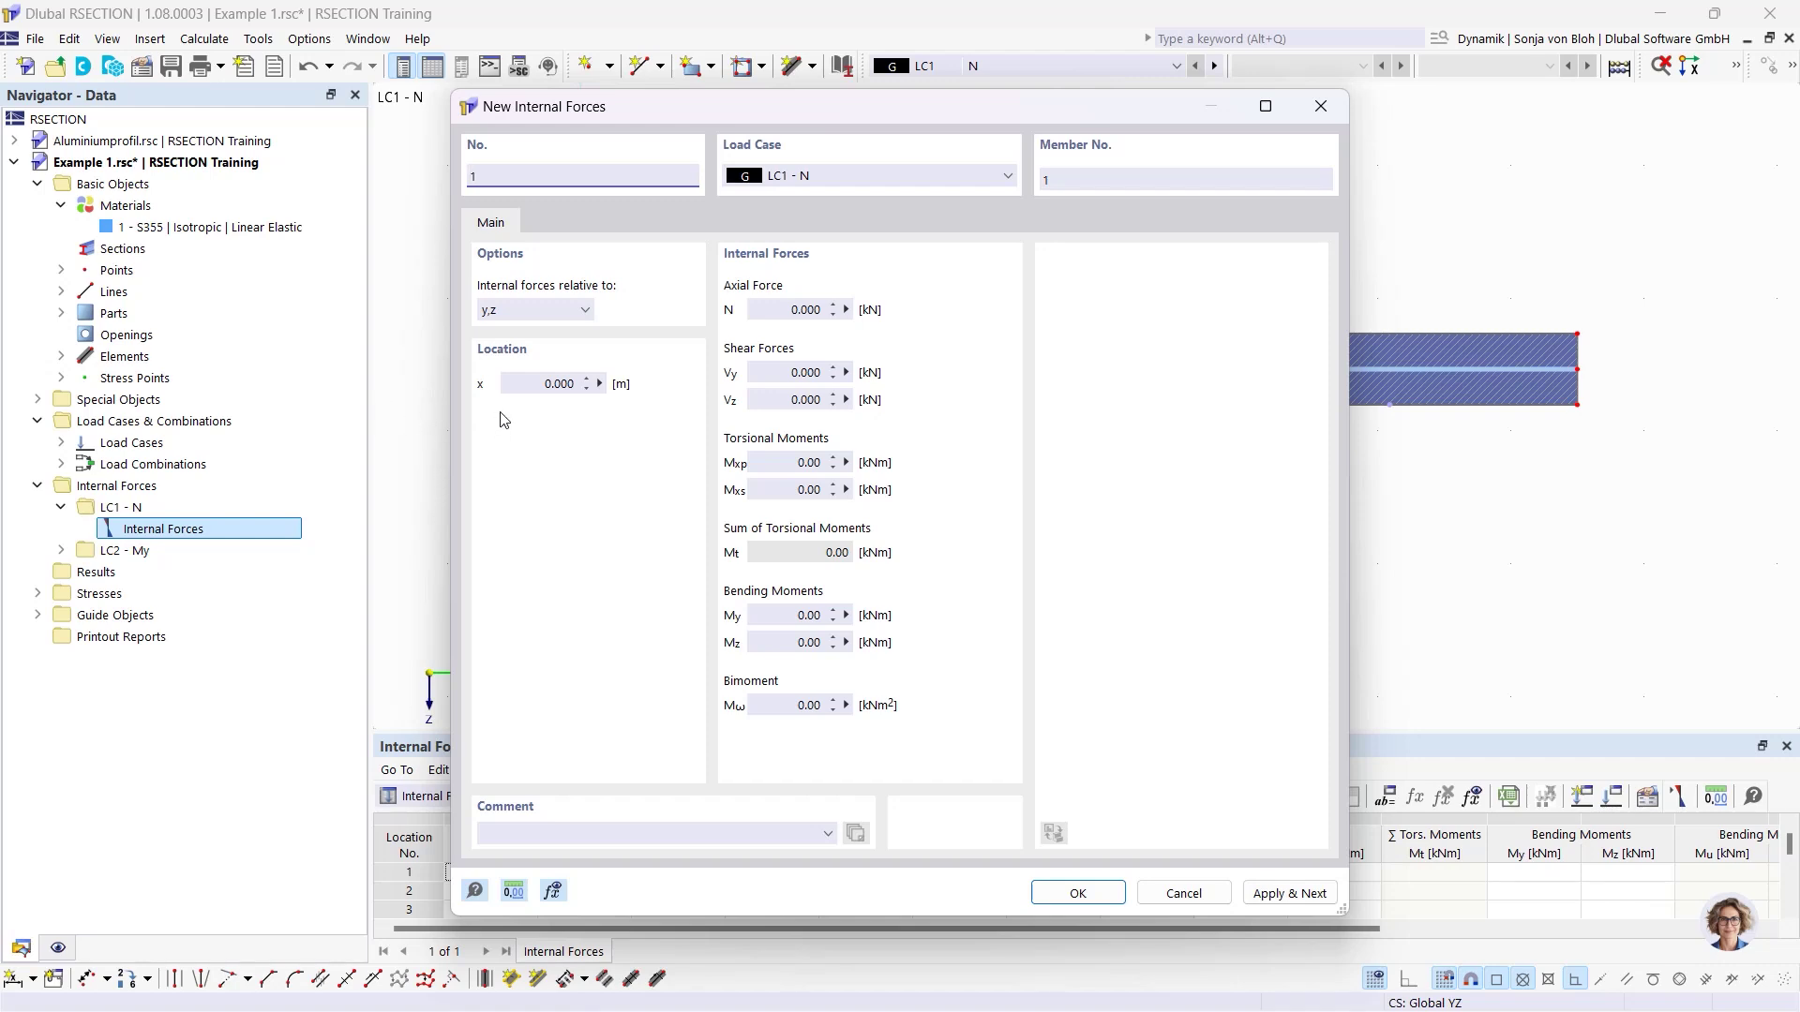
{"action": "left_click", "coordinate": [767, 310]}
{"action": "type", "text": "-10"}
{"action": "left_click", "coordinate": [790, 374]}
{"action": "left_click", "coordinate": [1284, 895]}
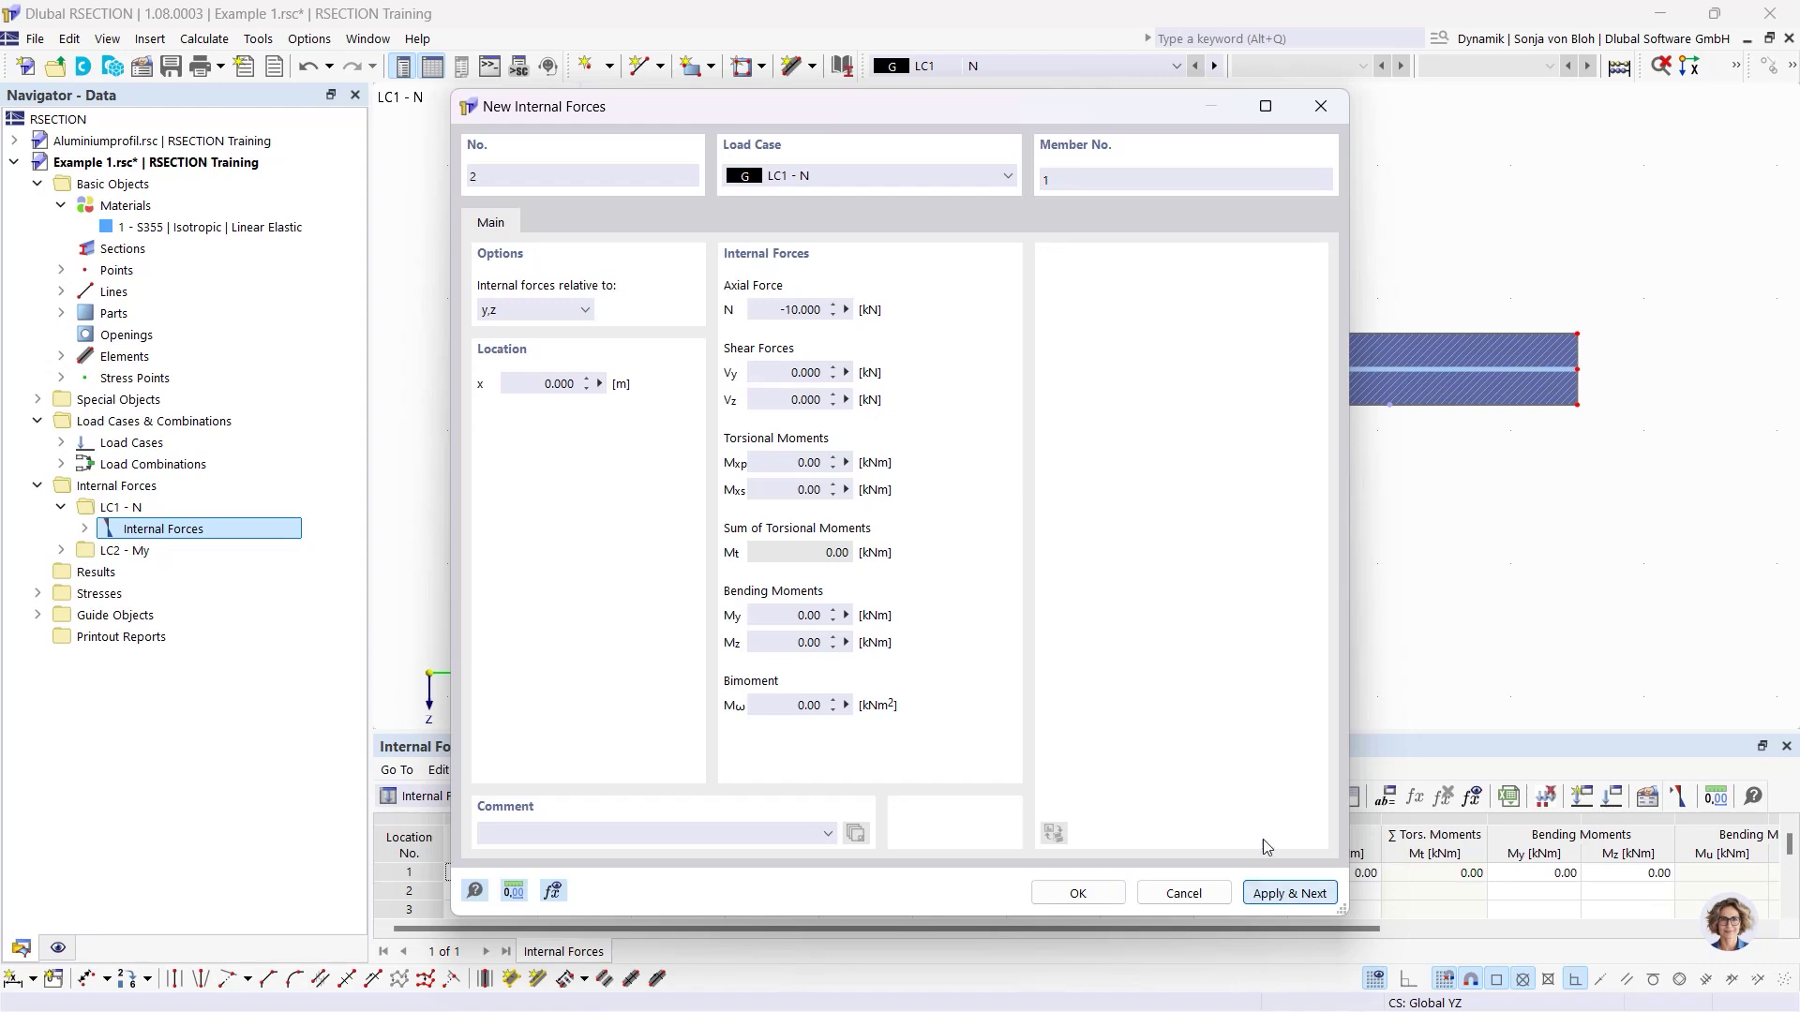
Define internal forces for LC2 on member 1 with axial force N of 0 and bending moment My of 100 kNm.
{"action": "left_click", "coordinate": [915, 184]}
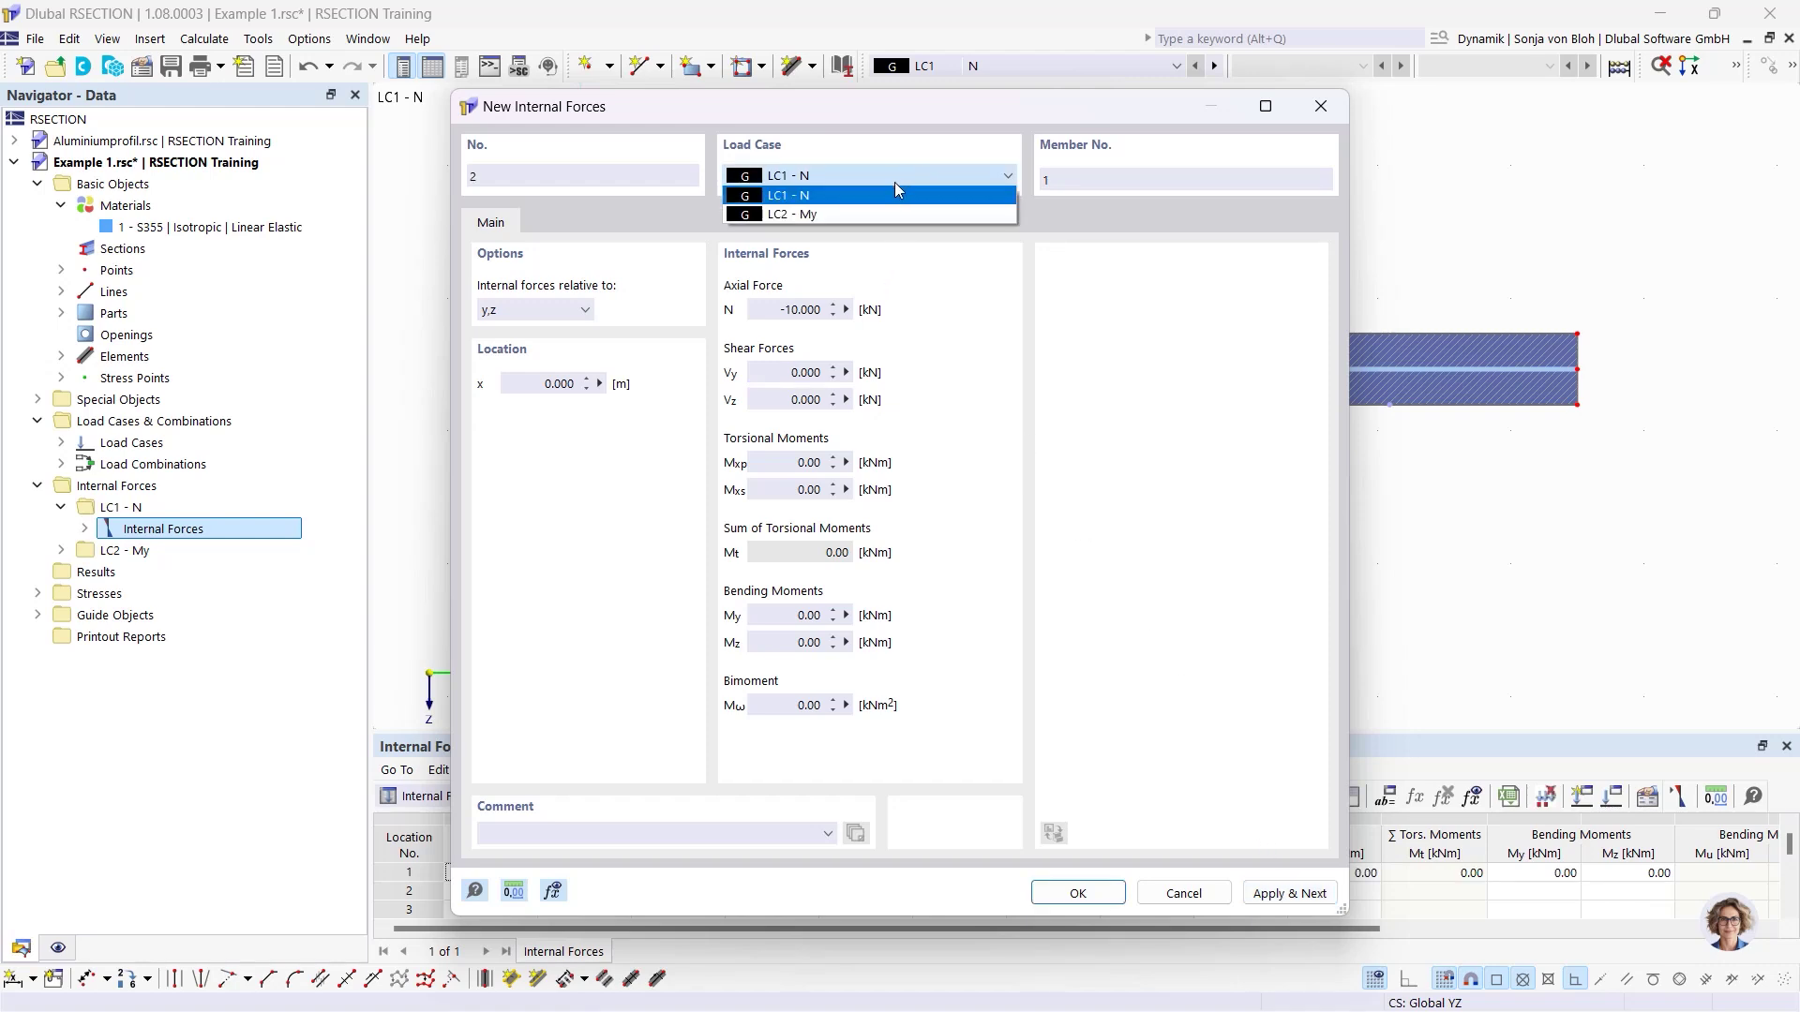
{"action": "left_click", "coordinate": [857, 214]}
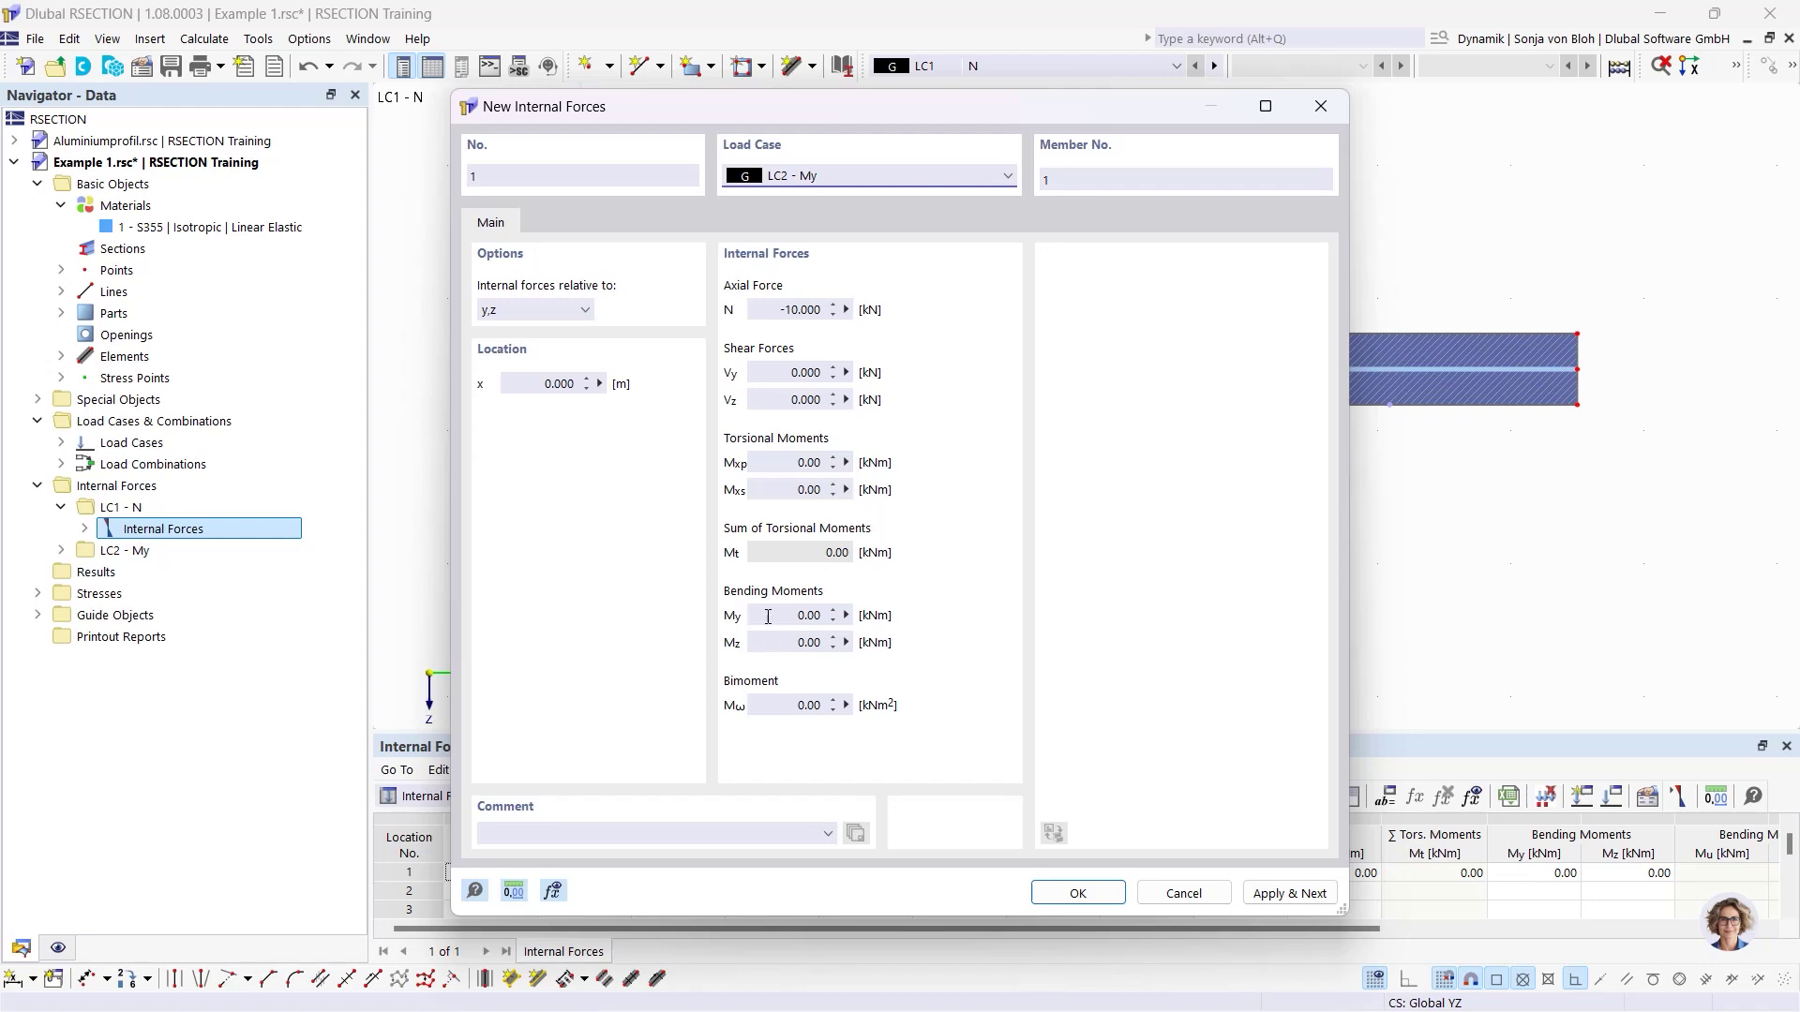
{"action": "left_click_drag", "start_coordinate": [765, 308], "coordinate": [887, 305]}
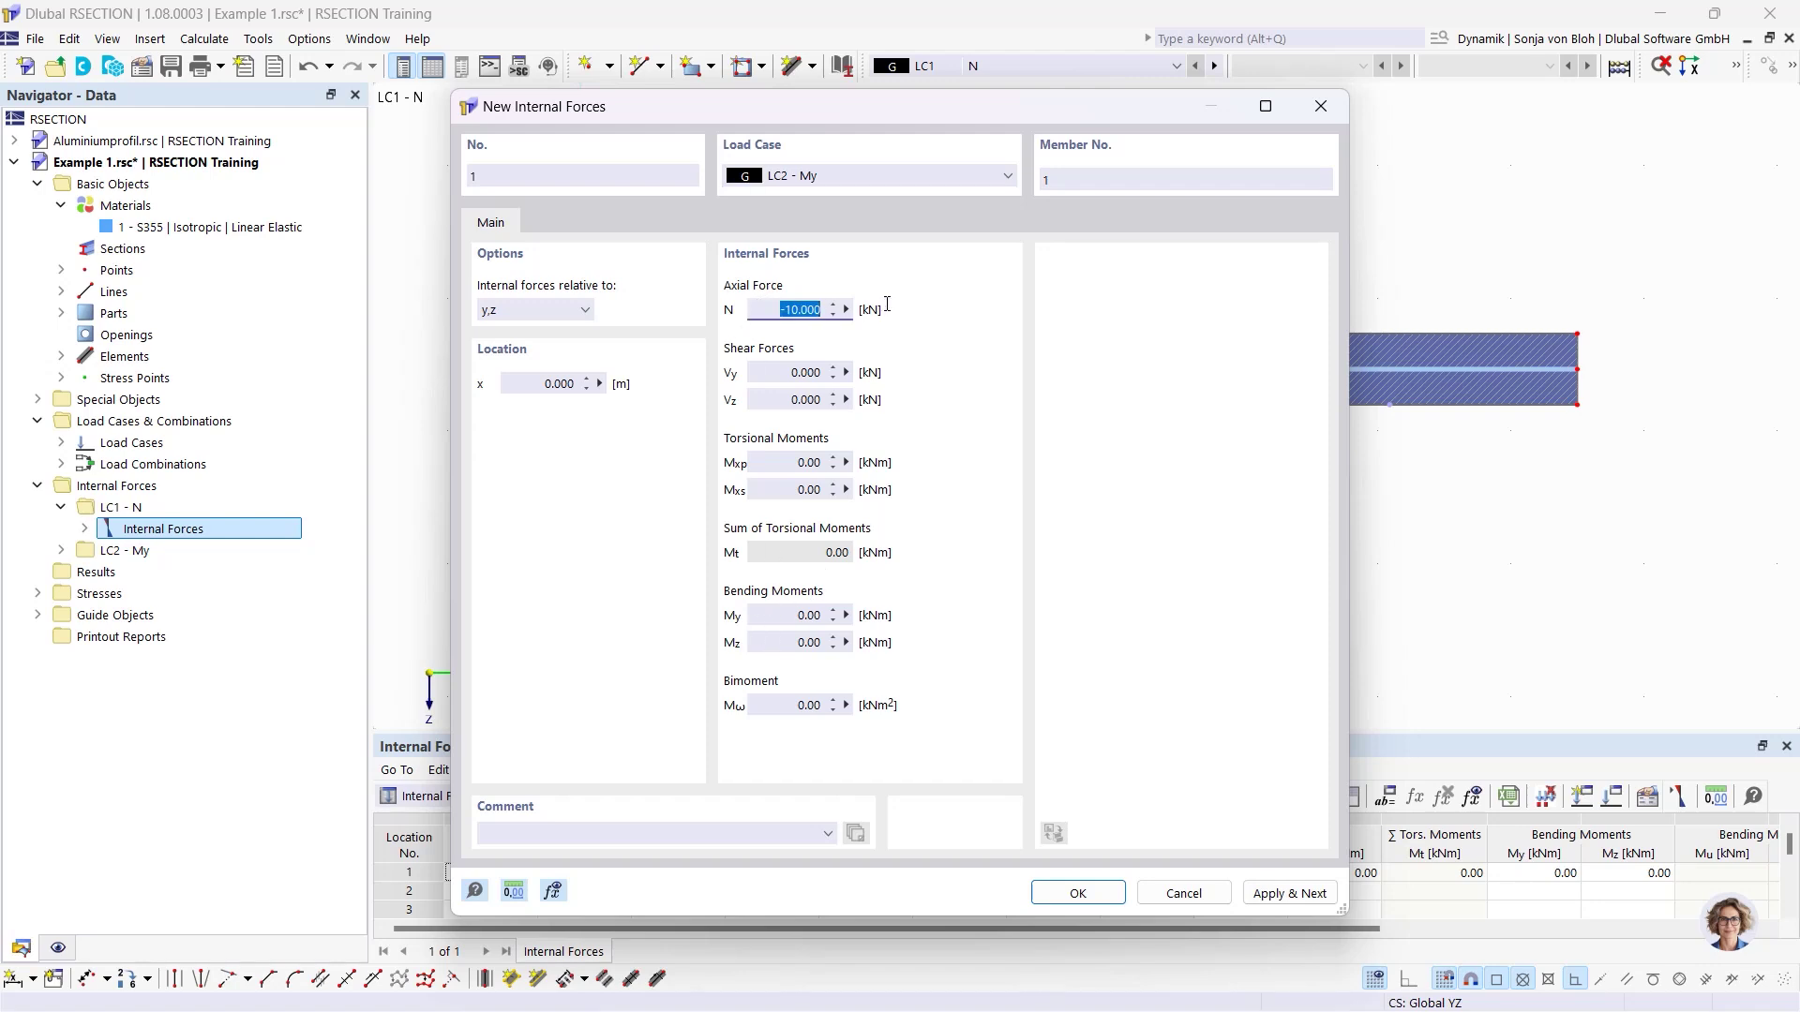
{"action": "type", "text": "0"}
{"action": "left_click", "coordinate": [801, 615]}
{"action": "type", "text": "100"}
{"action": "left_click", "coordinate": [1074, 897]}
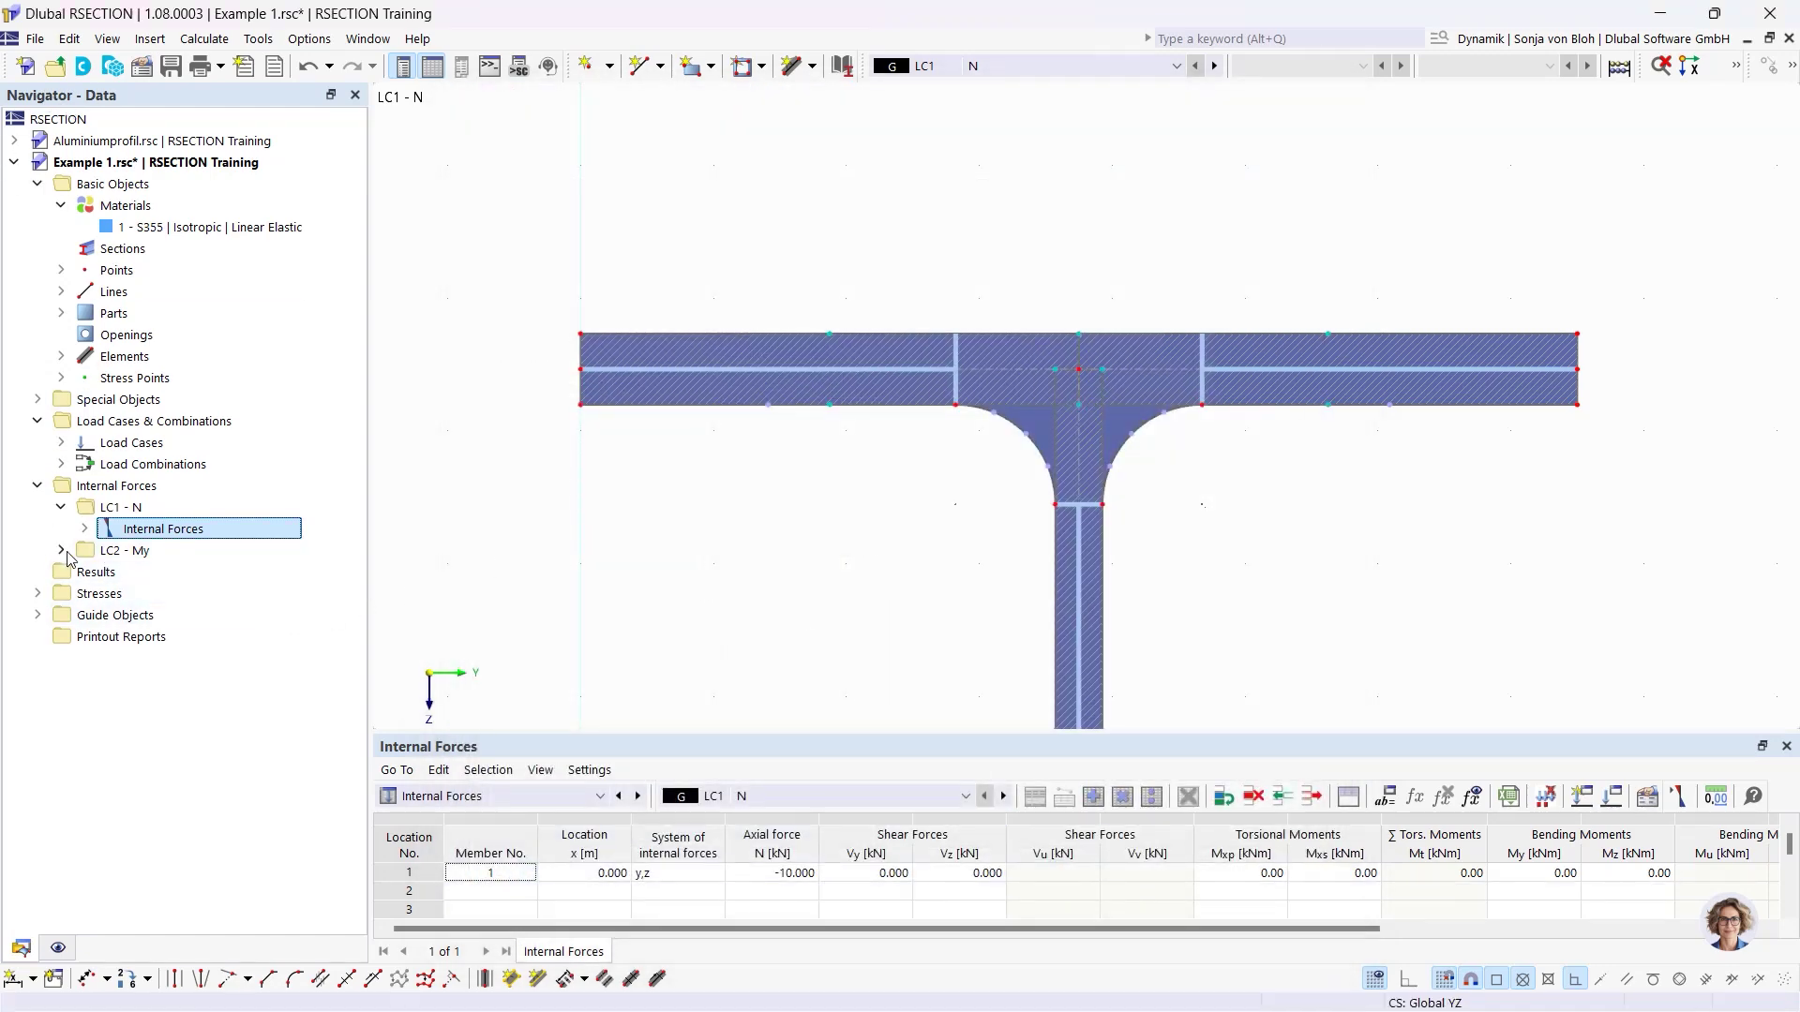
Review the internal forces entries defined under LC1 and LC2, and display the table for LC2.
{"action": "left_click", "coordinate": [86, 528]}
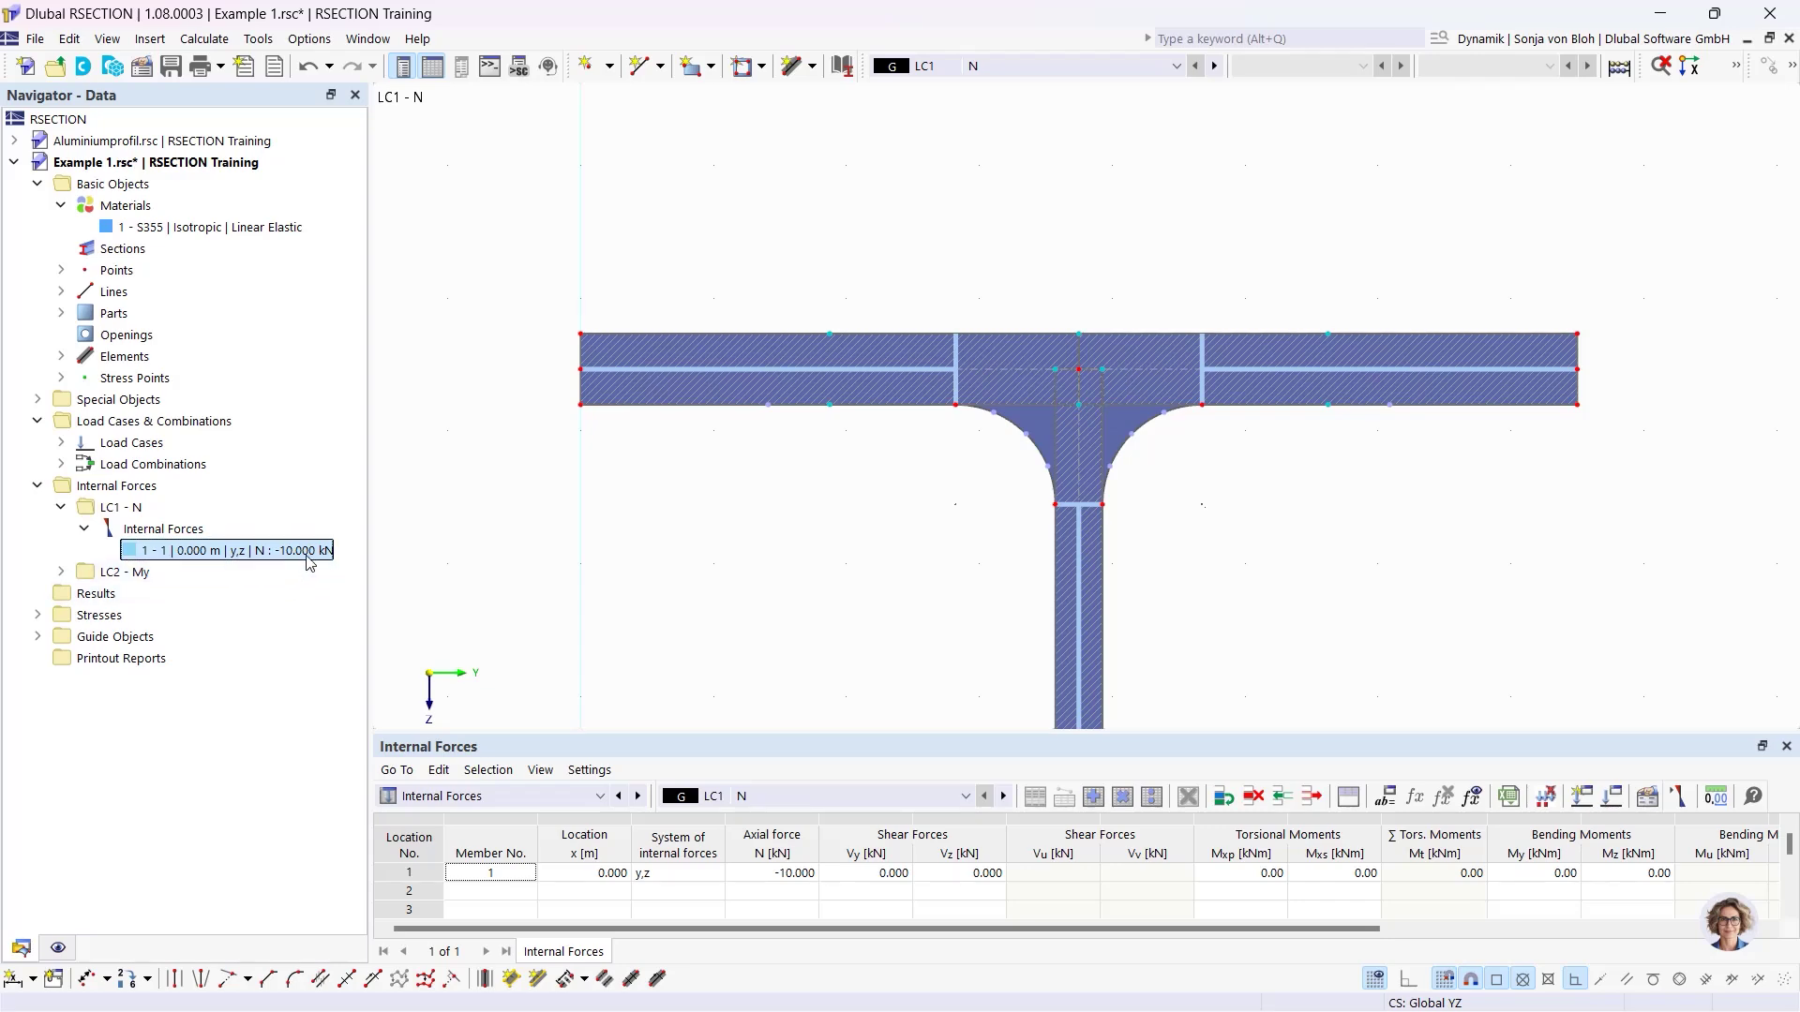
{"action": "left_click", "coordinate": [61, 572]}
{"action": "left_click", "coordinate": [85, 593]}
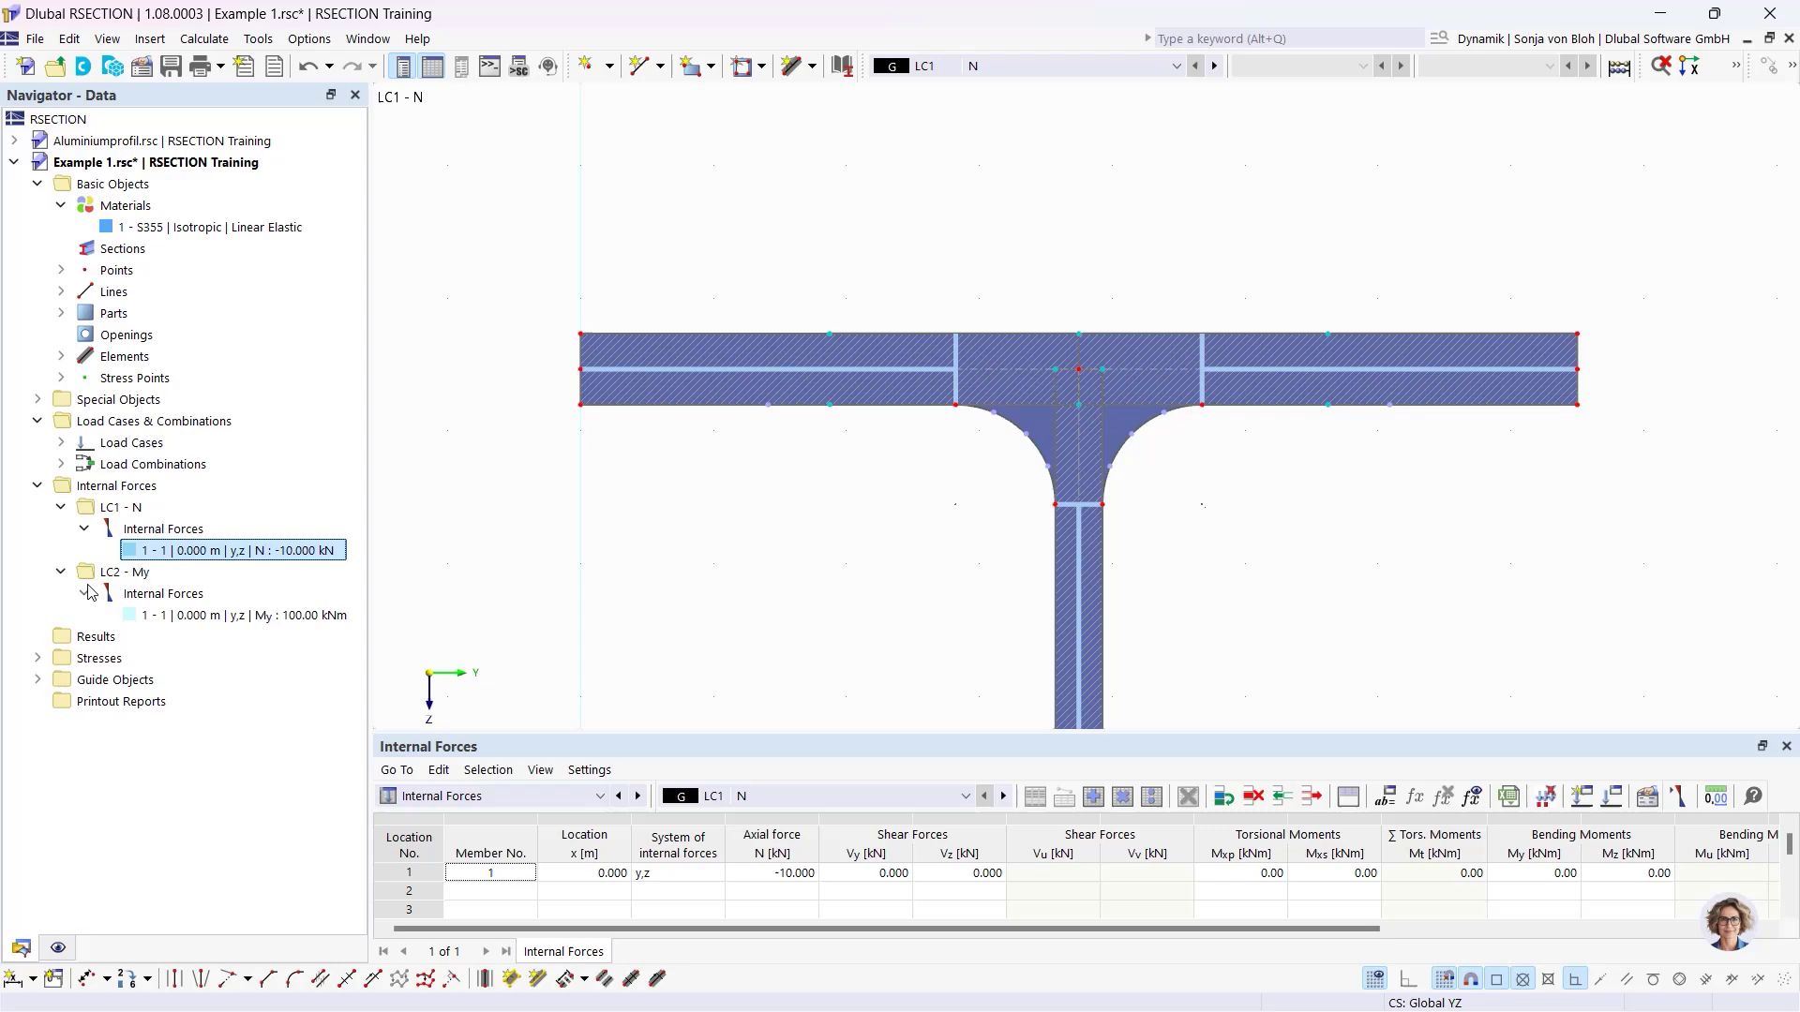
{"action": "left_click", "coordinate": [242, 616]}
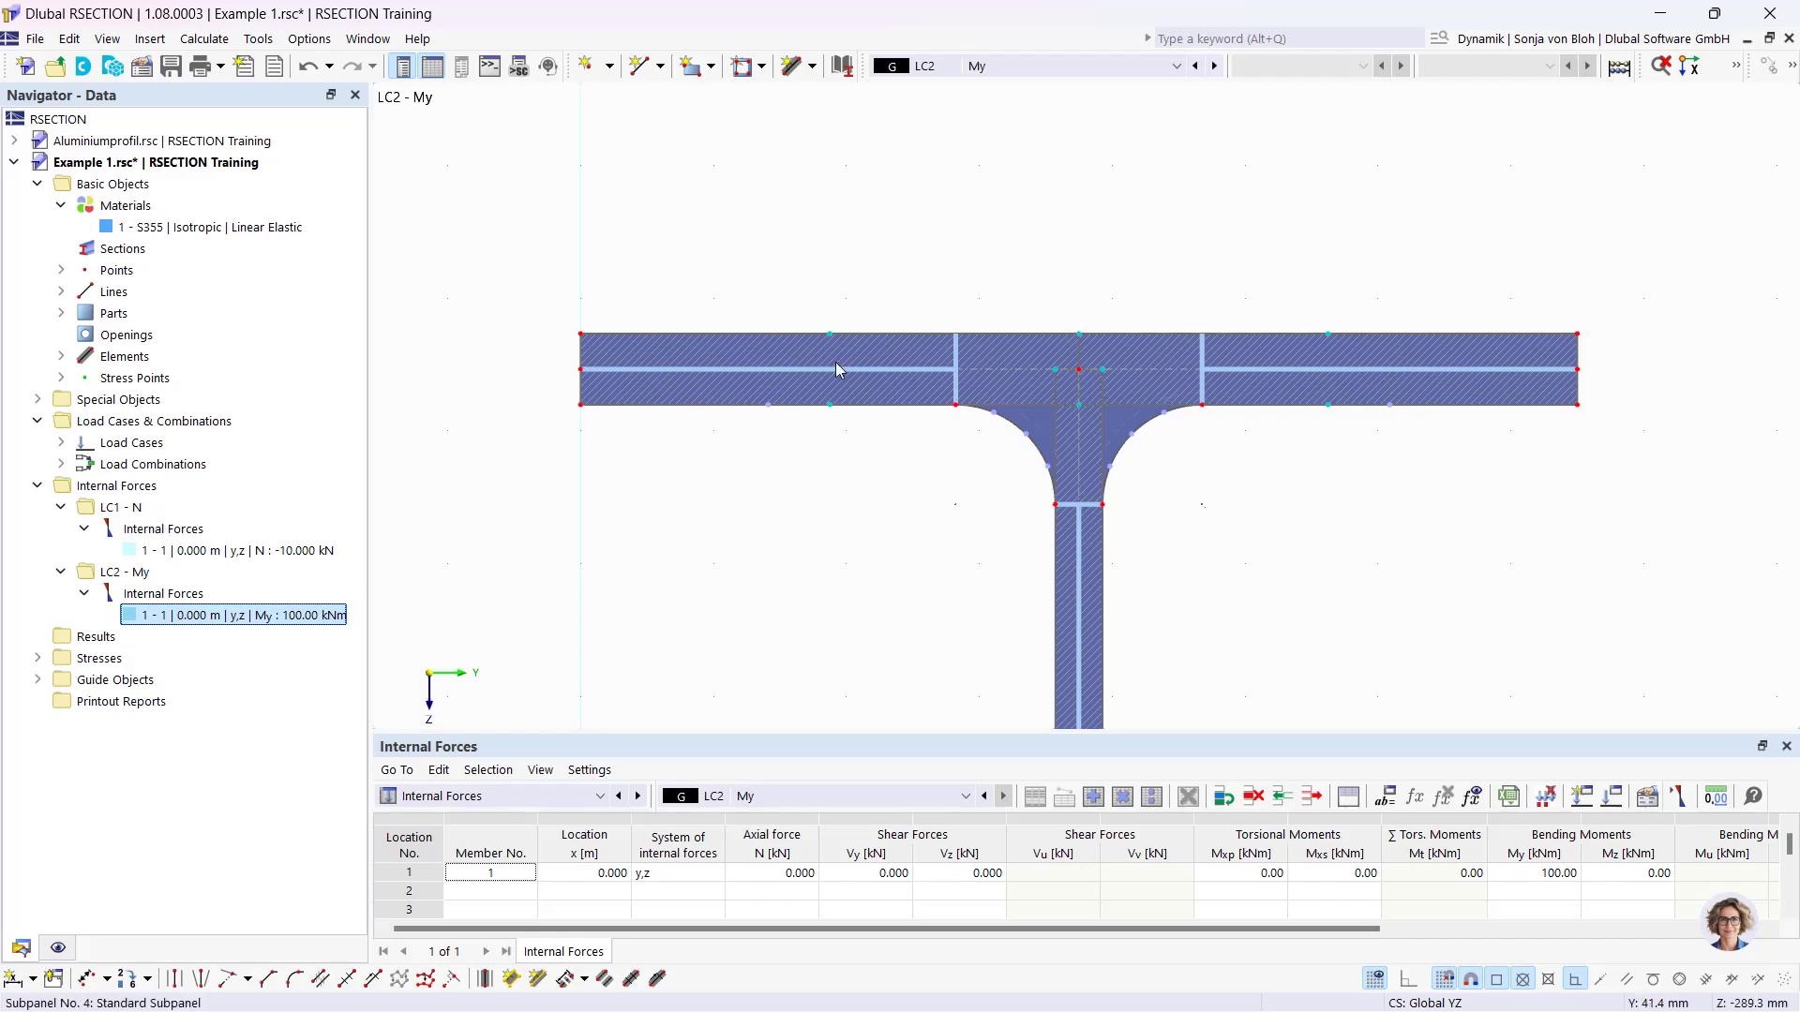
Review the existing stress points and start a new standard stress point numbered 100.
{"action": "mouse_move", "coordinate": [829, 341]}
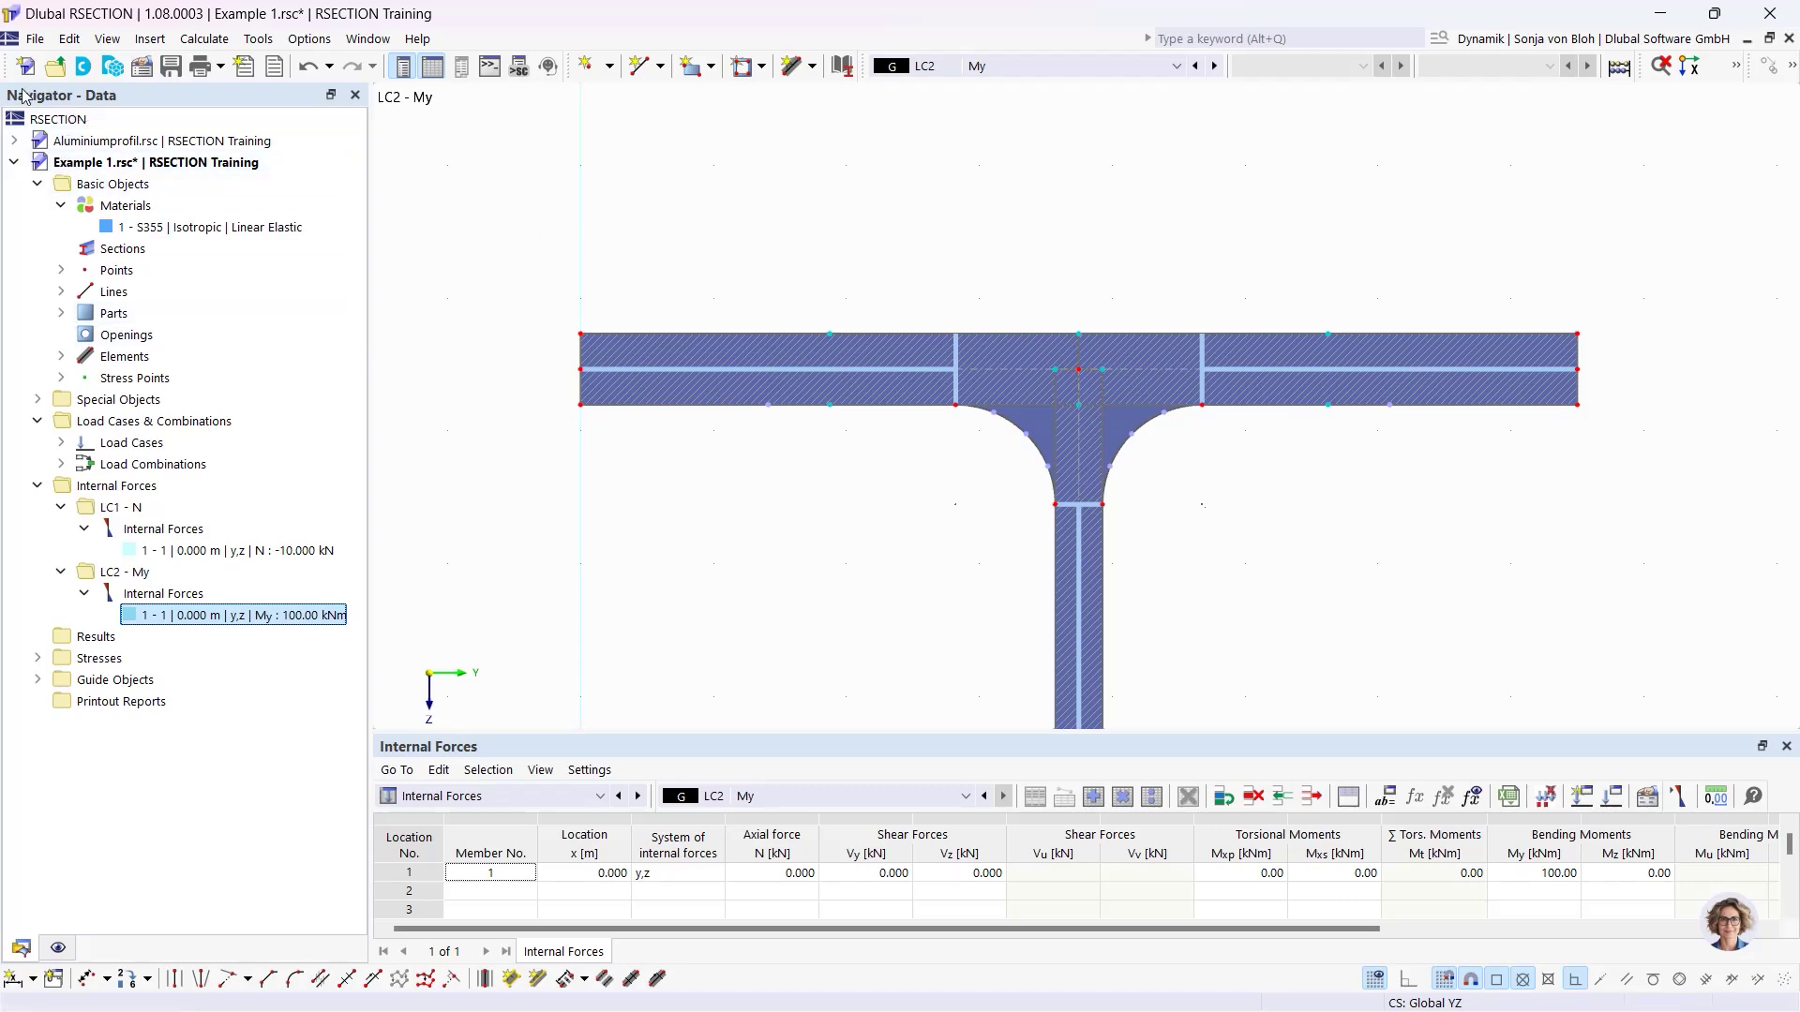
{"action": "left_click", "coordinate": [62, 379]}
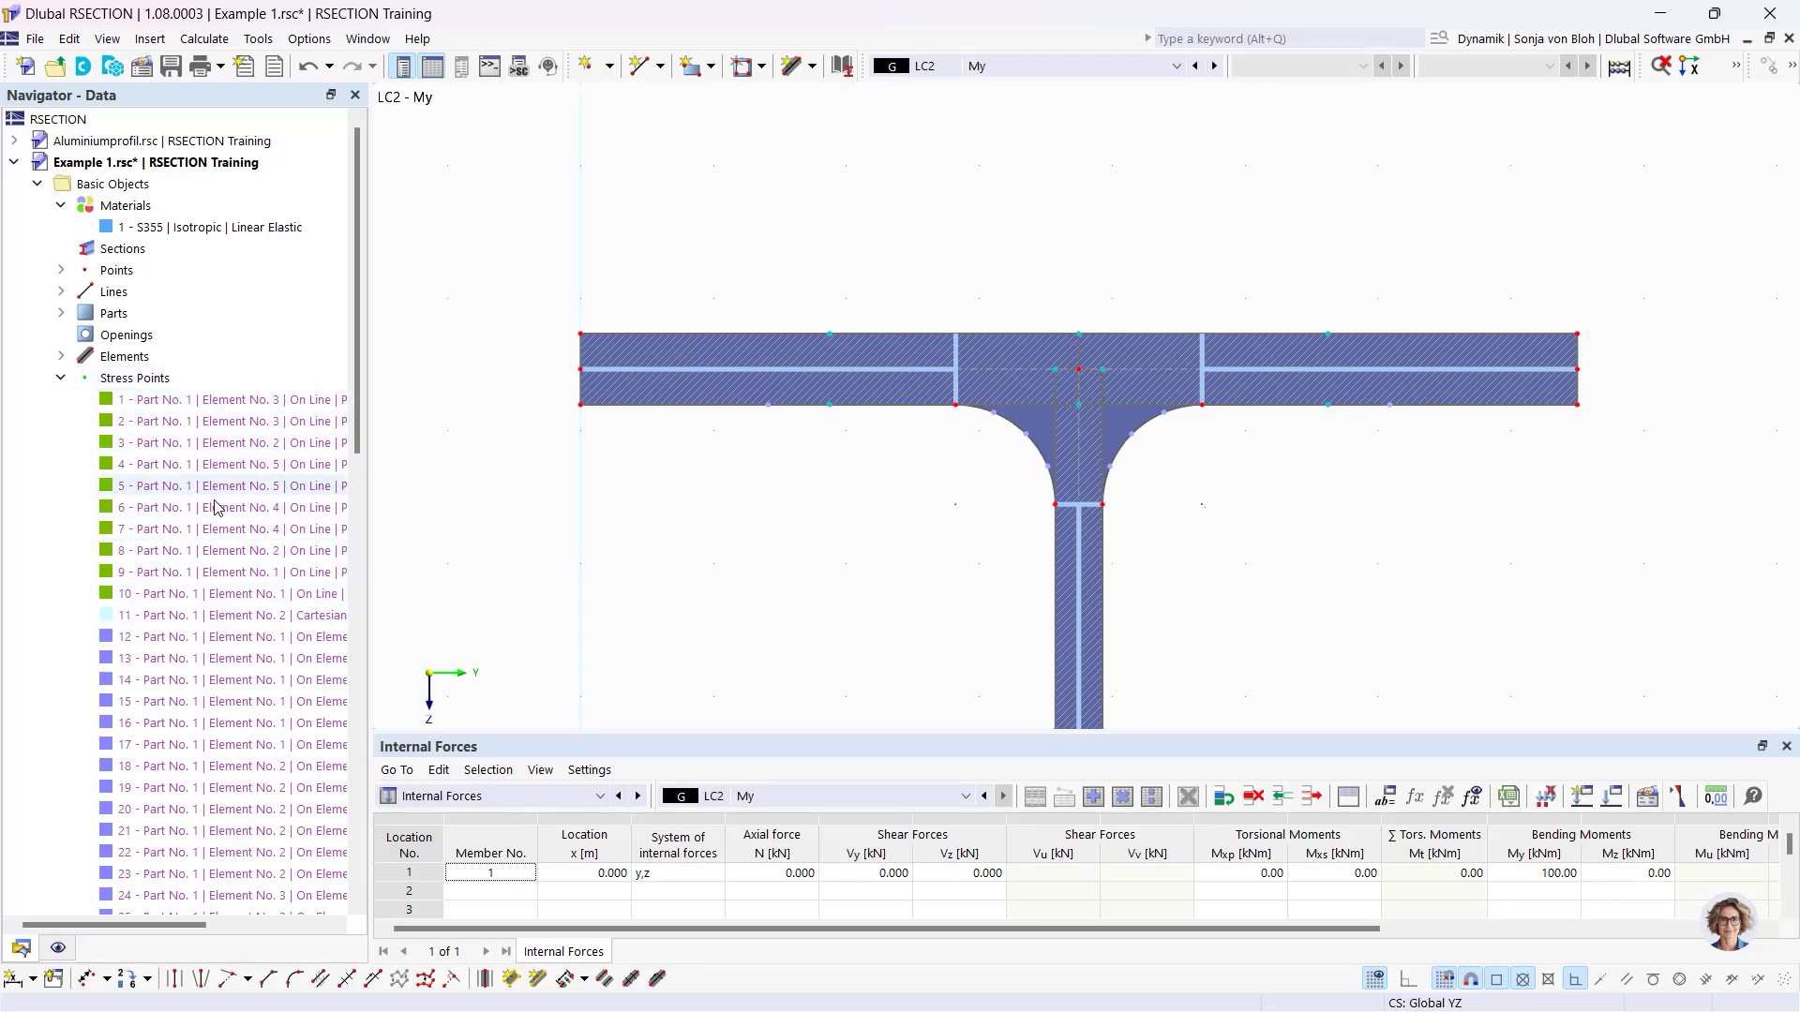
{"action": "right_click", "coordinate": [155, 384]}
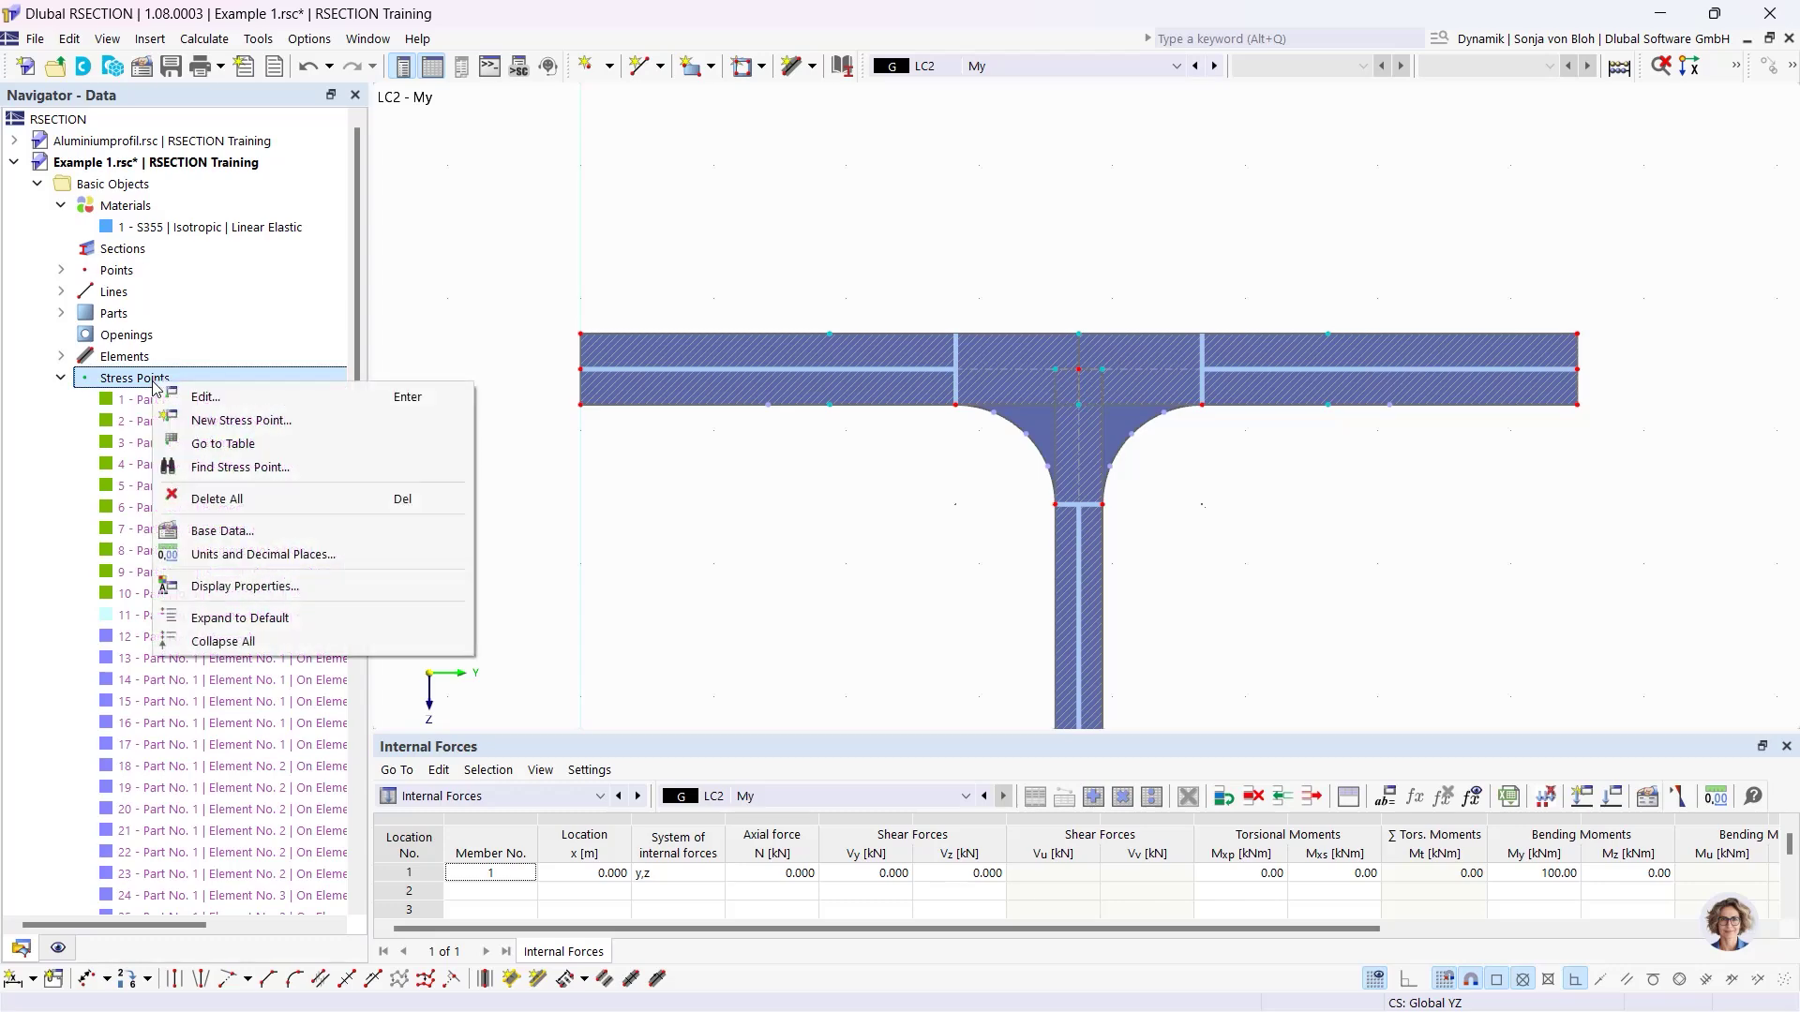
{"action": "left_click", "coordinate": [226, 422]}
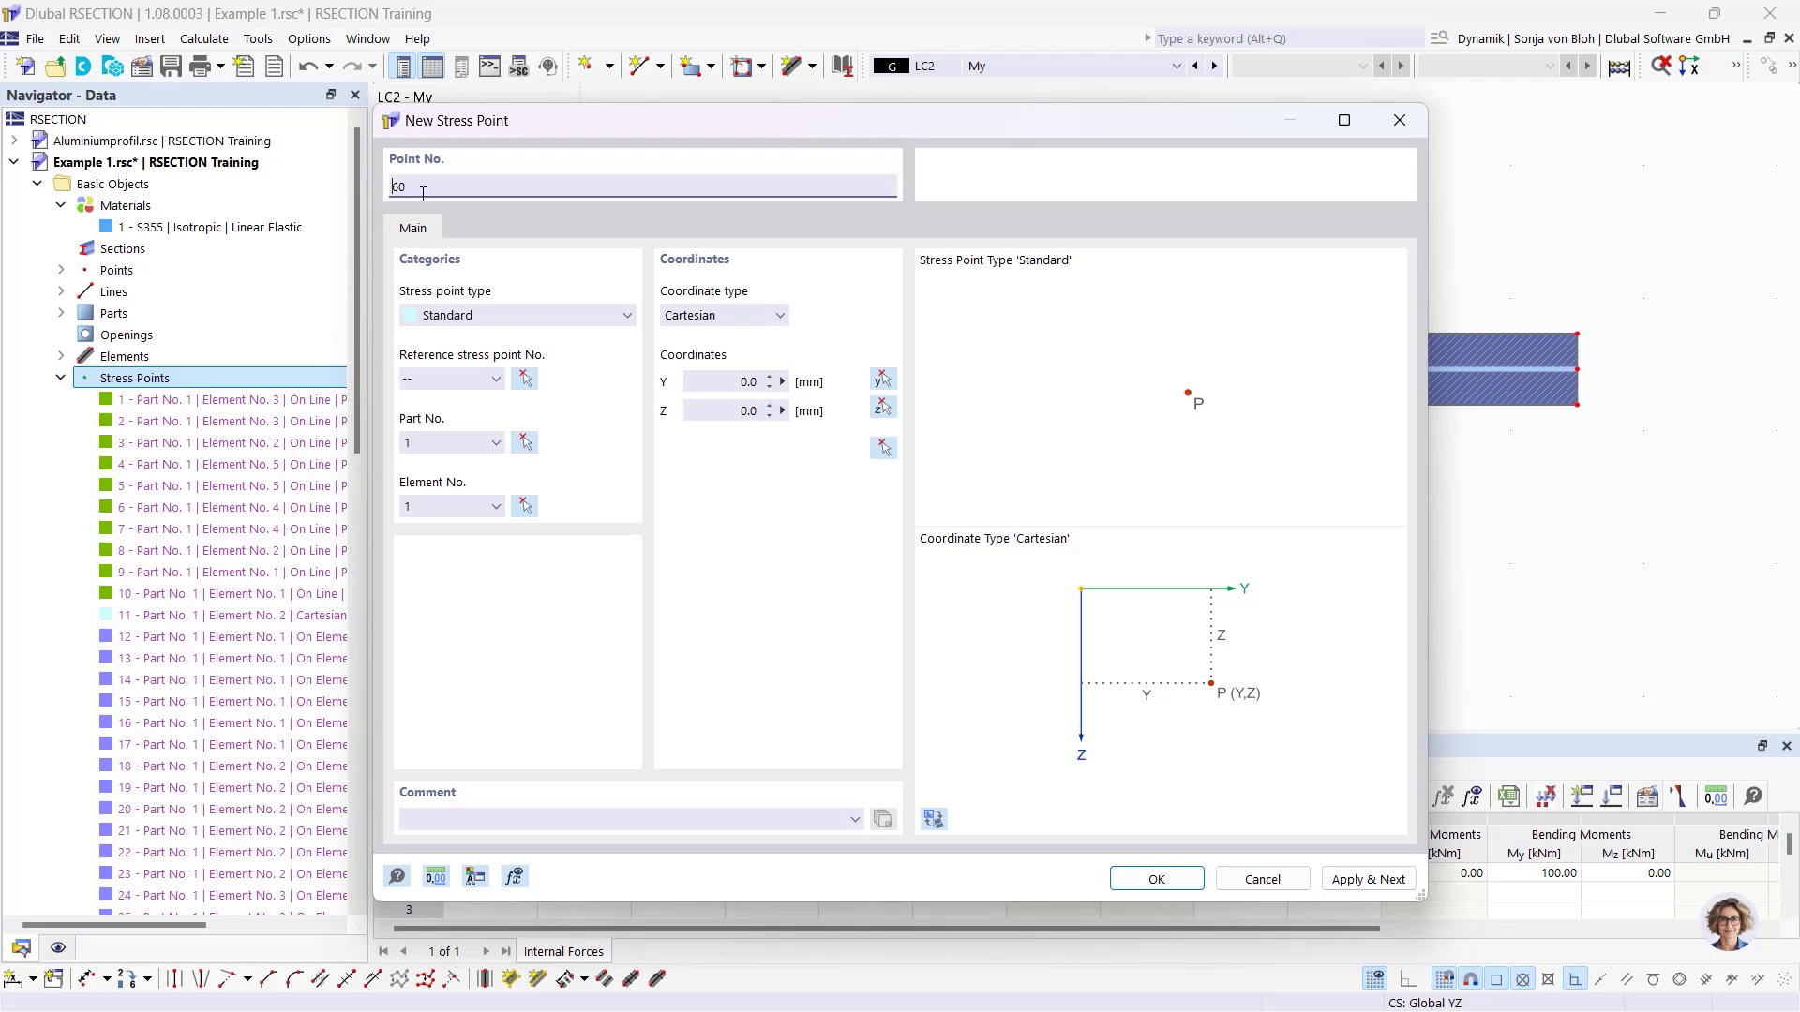
{"action": "left_click_drag", "start_coordinate": [425, 185], "coordinate": [355, 178]}
{"action": "type", "text": "100"}
Place the stress point on the web at Cartesian coordinates Y = 75 mm and Z = -100 mm, and check its location.
{"action": "left_click", "coordinate": [726, 377]}
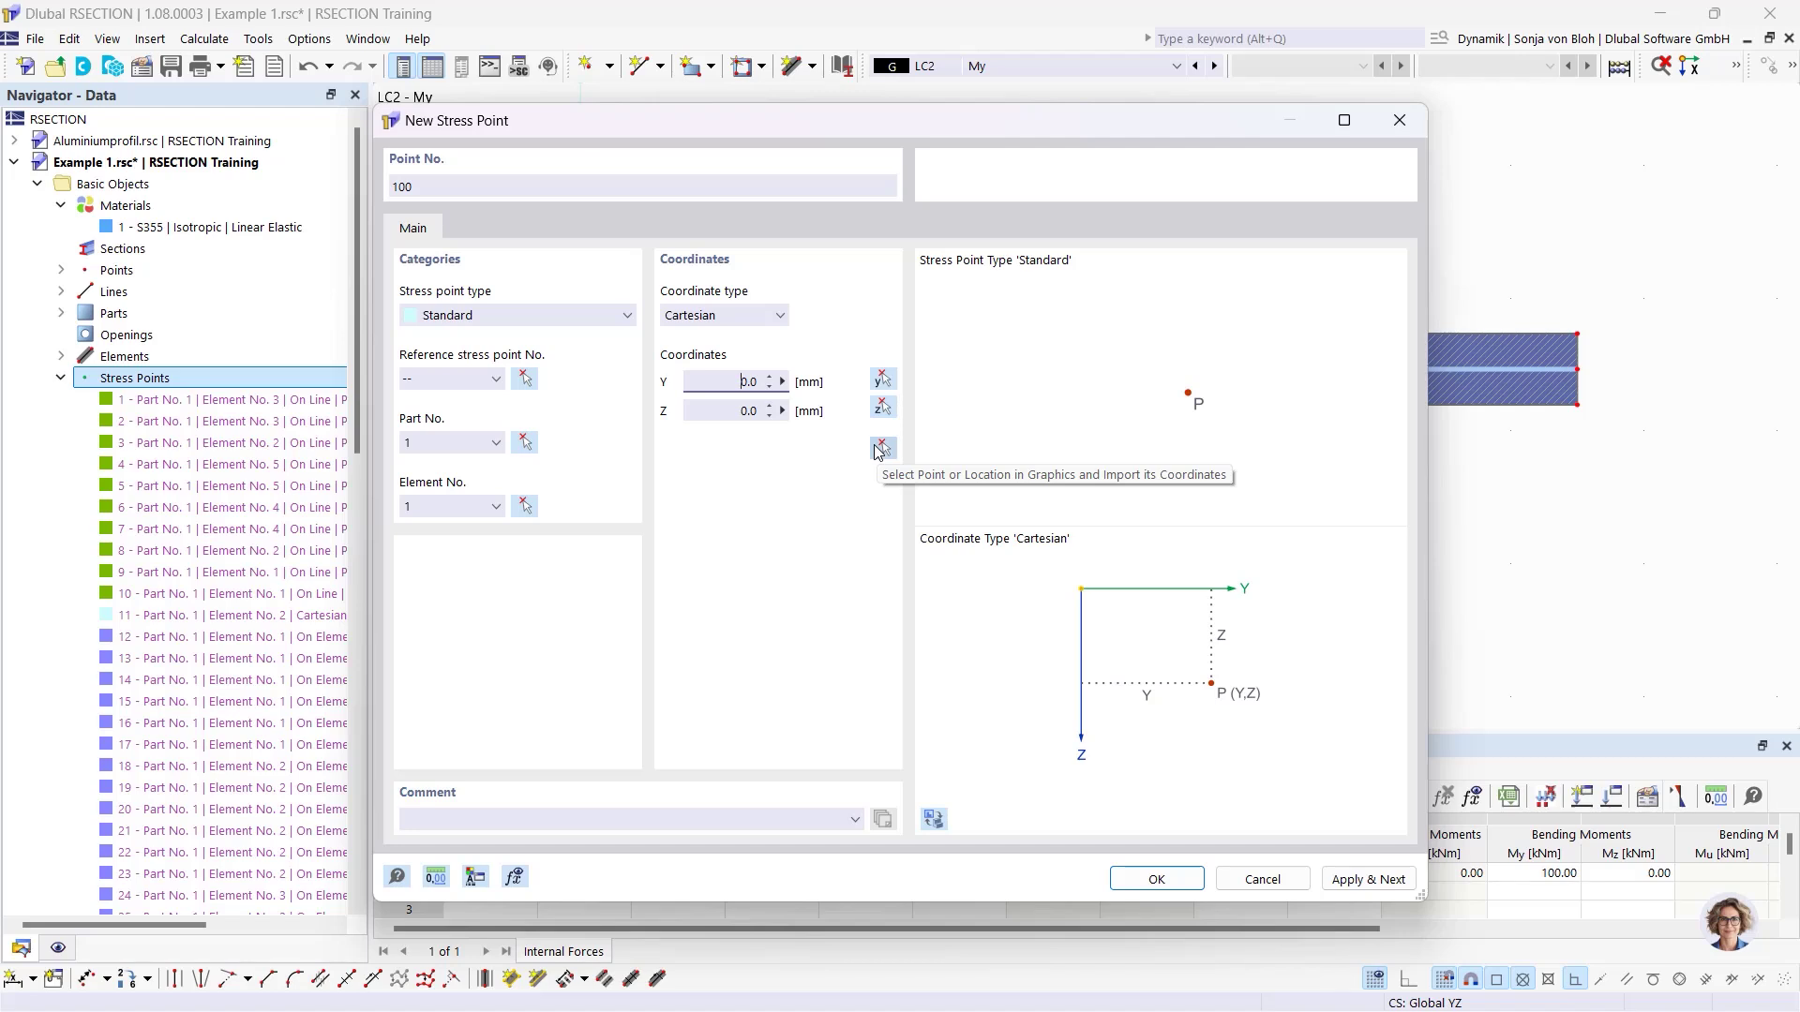
{"action": "left_click", "coordinate": [718, 384]}
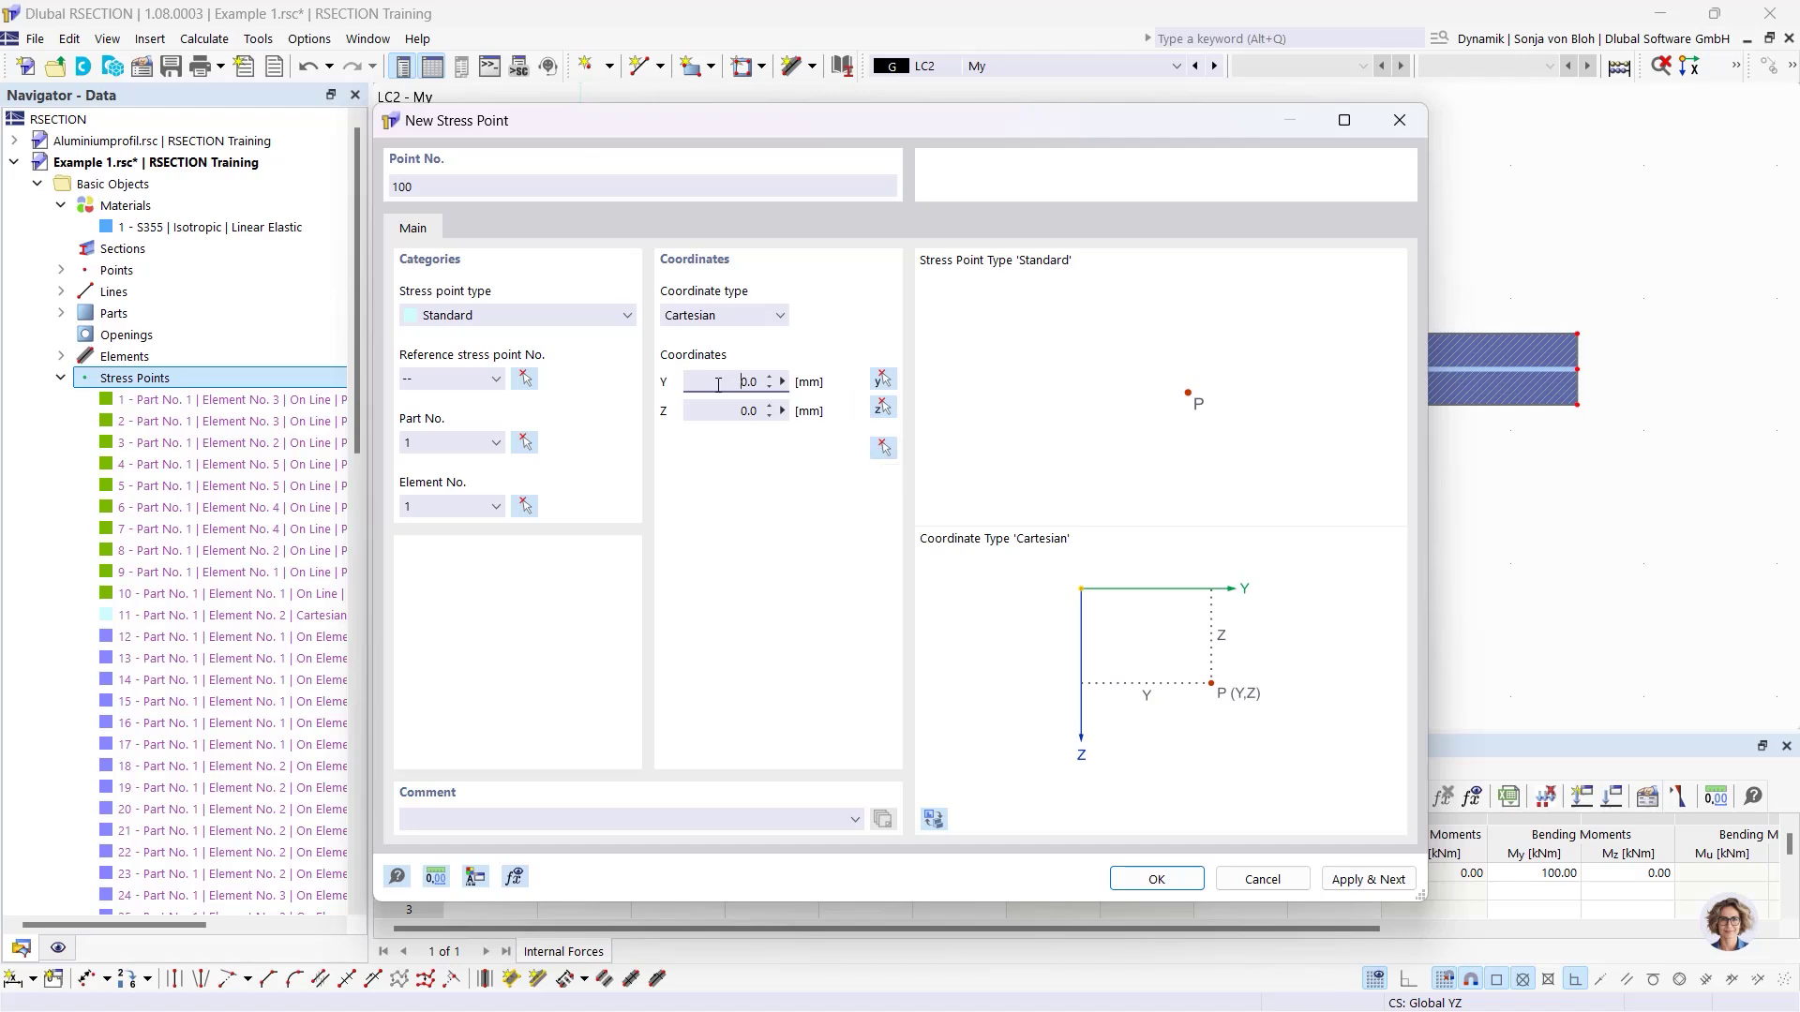
{"action": "key", "text": "ctrl+a"}
{"action": "type", "text": "75"}
{"action": "left_click", "coordinate": [736, 412]}
{"action": "key", "text": "BackSpace"}
{"action": "type", "text": "-100"}
{"action": "left_click", "coordinate": [1153, 878]}
{"action": "scroll", "coordinate": [691, 248], "scroll_direction": "down", "scroll_amount": 5}
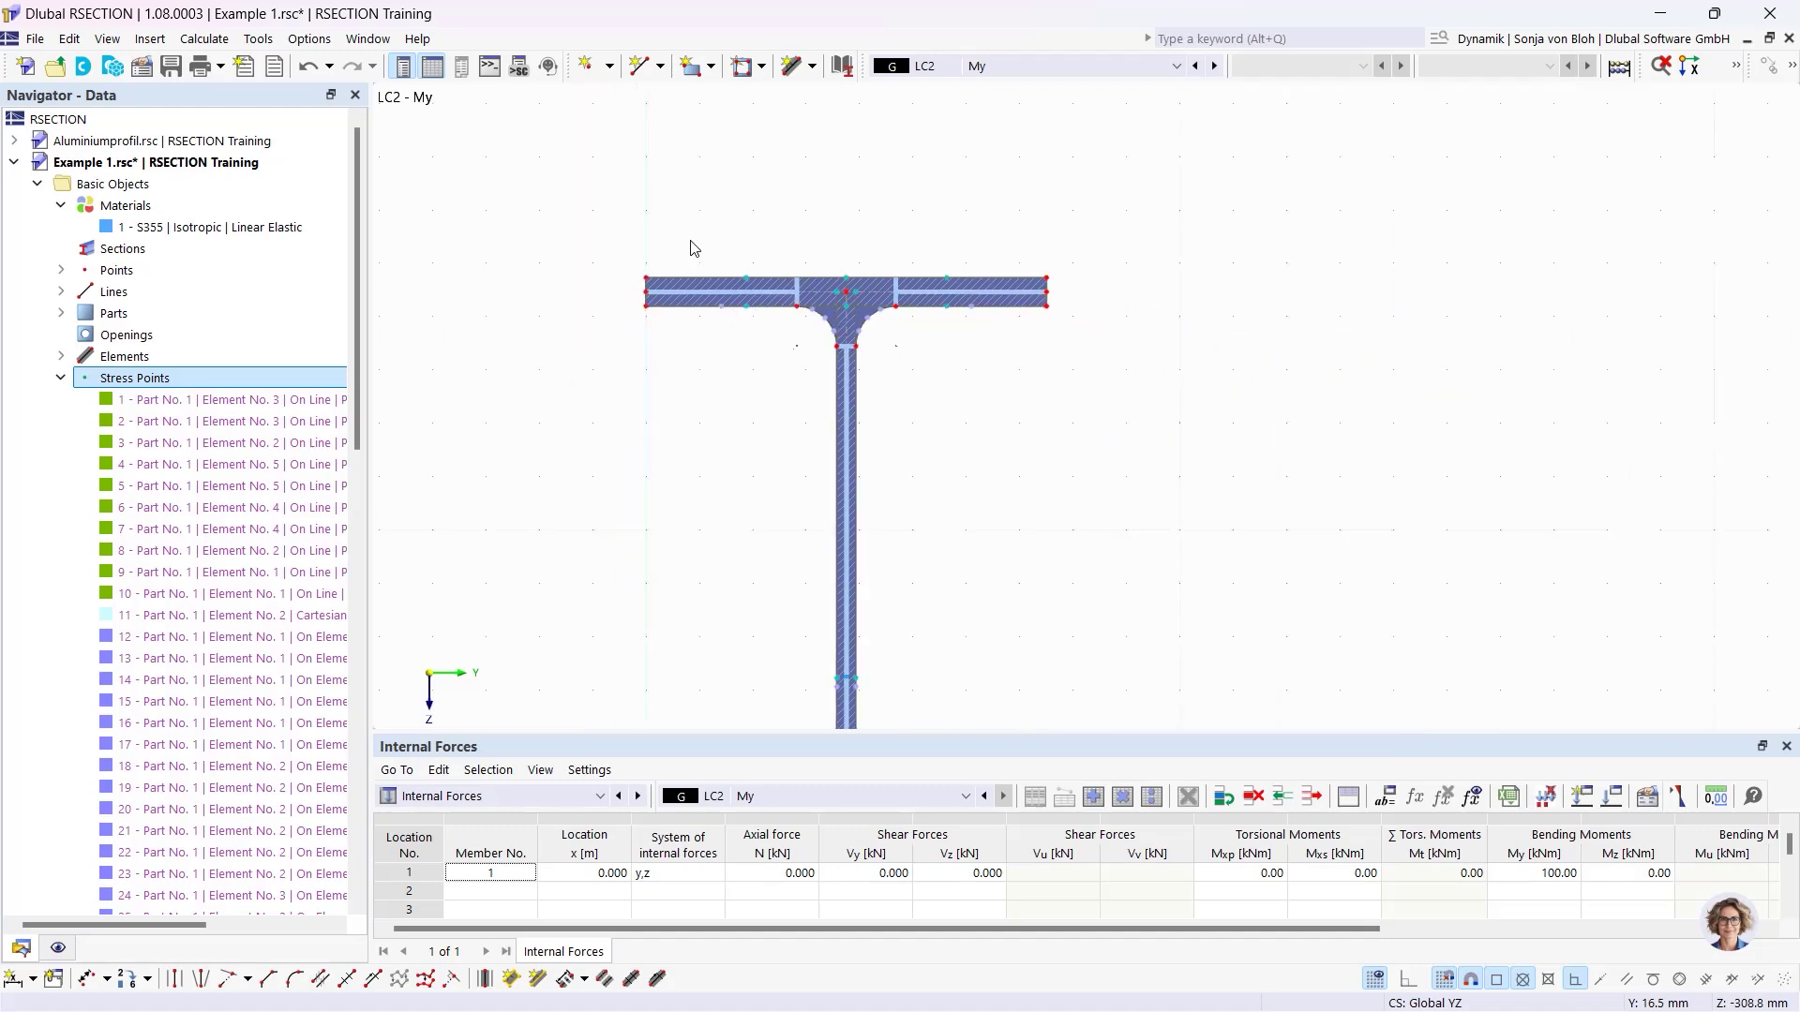
{"action": "middle_click_drag", "start_coordinate": [778, 447], "coordinate": [824, 361]}
{"action": "scroll", "coordinate": [837, 432], "scroll_direction": "up", "scroll_amount": 4}
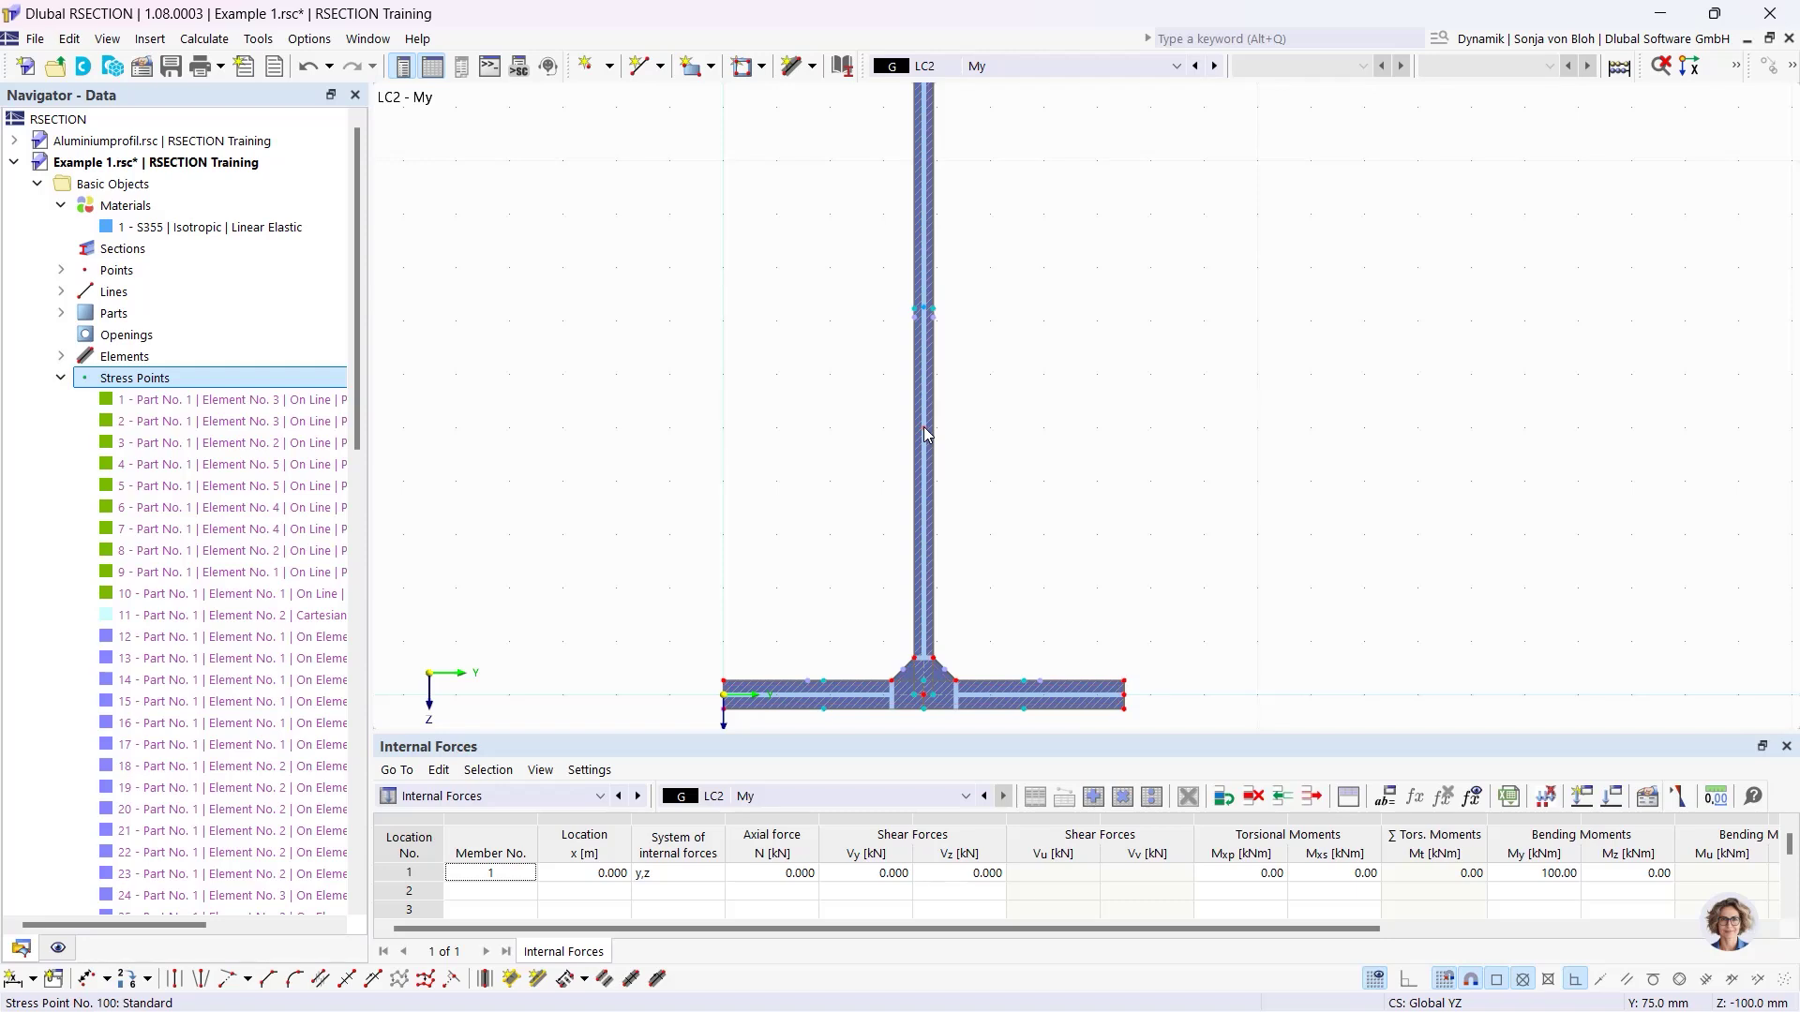
{"action": "mouse_move", "coordinate": [925, 433]}
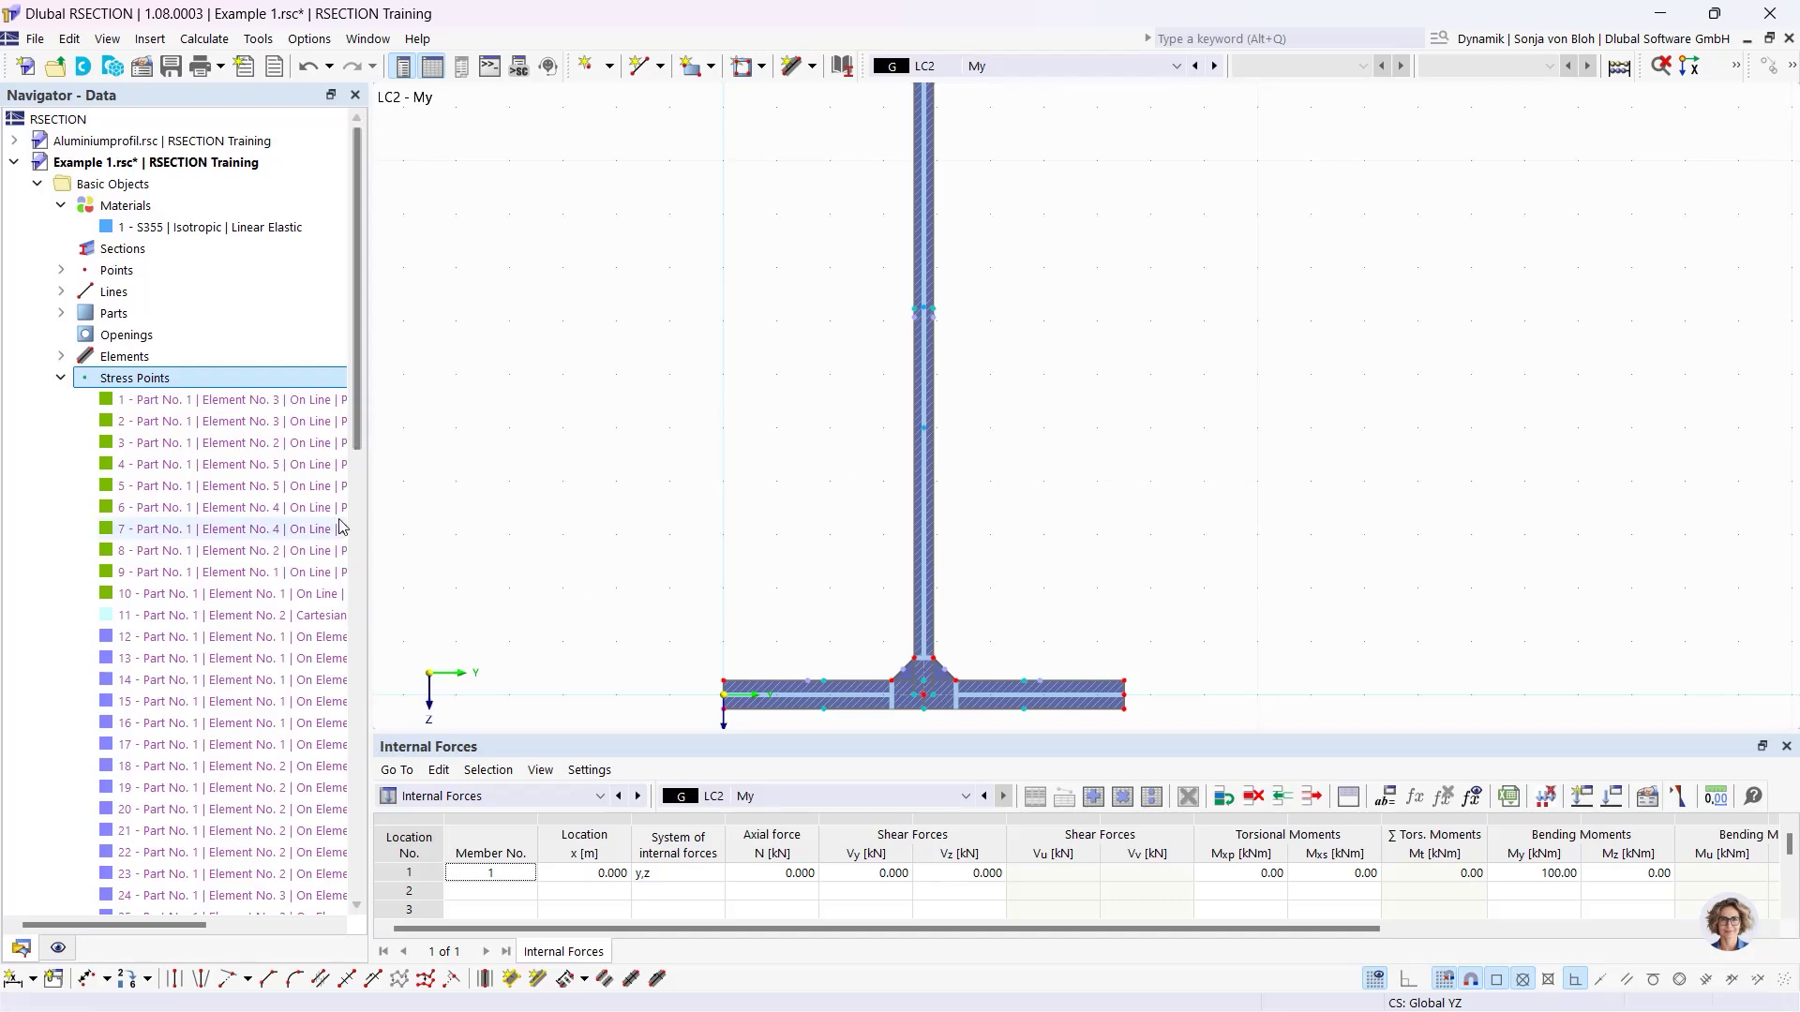
Turn on numbering in the model view, including the numbers of the stress points.
{"action": "left_click", "coordinate": [58, 950]}
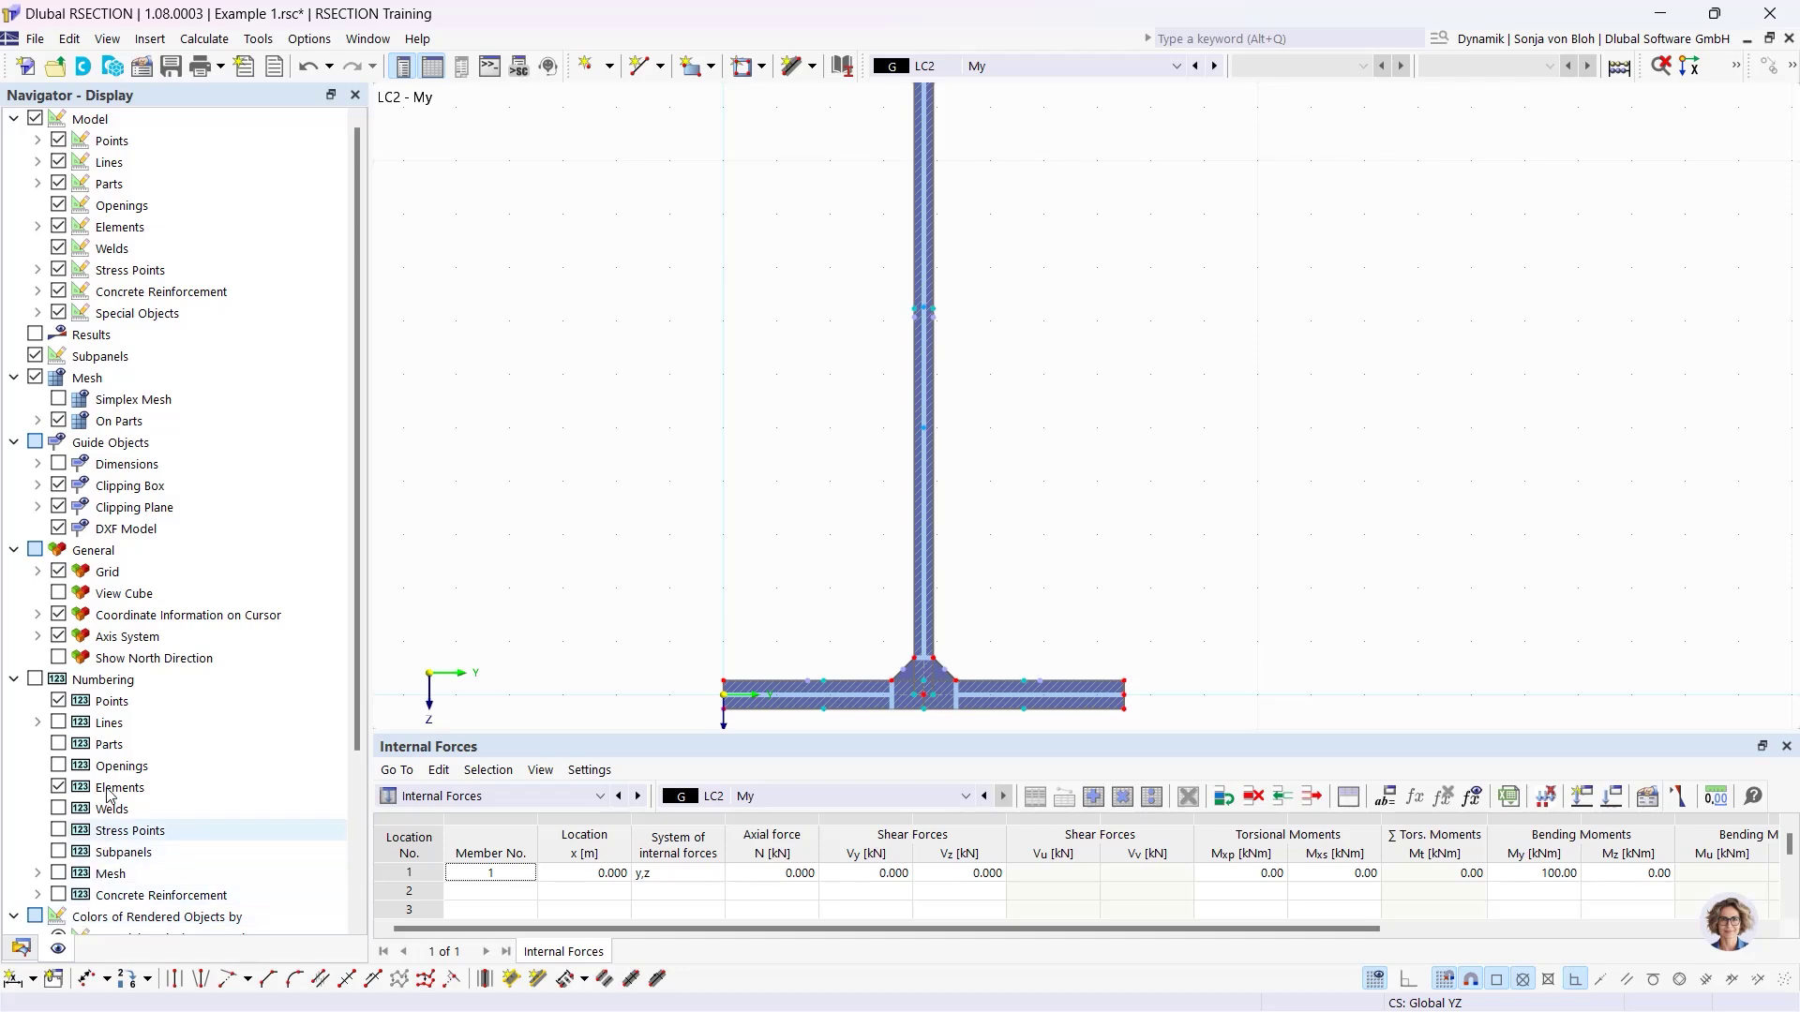
{"action": "left_click", "coordinate": [35, 681]}
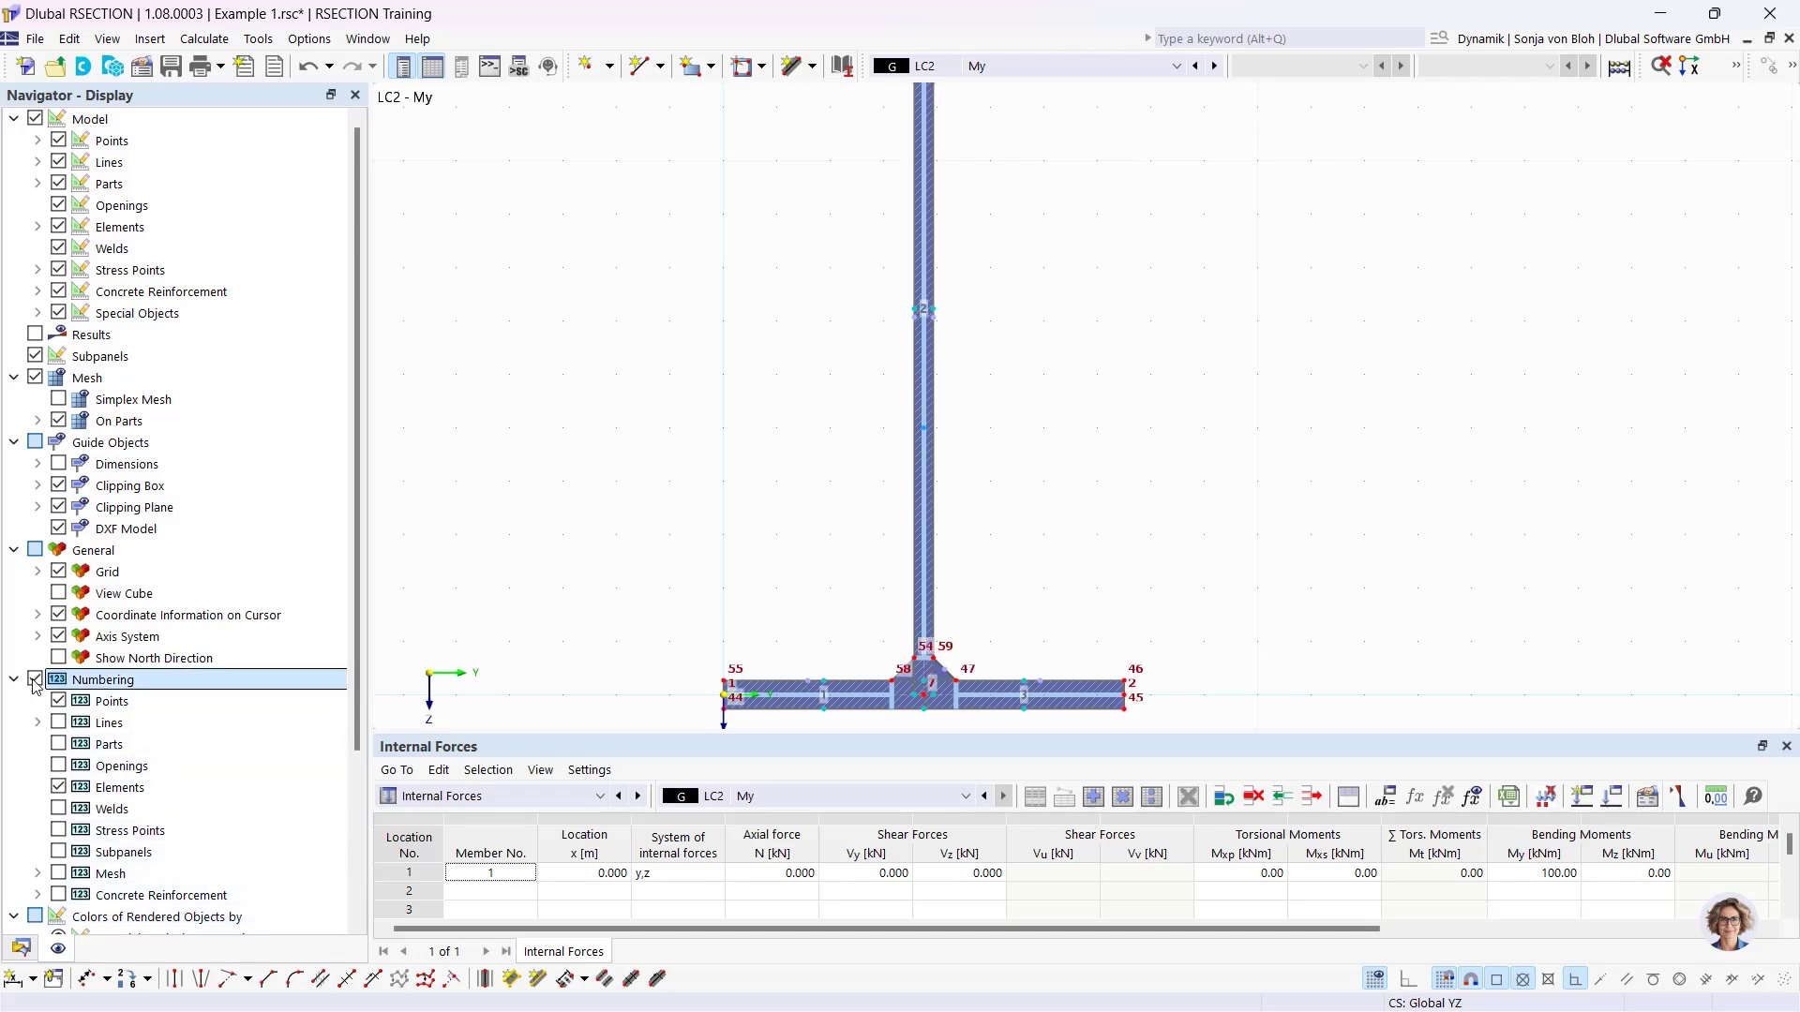
{"action": "scroll", "coordinate": [35, 681], "scroll_direction": "down", "scroll_amount": 3}
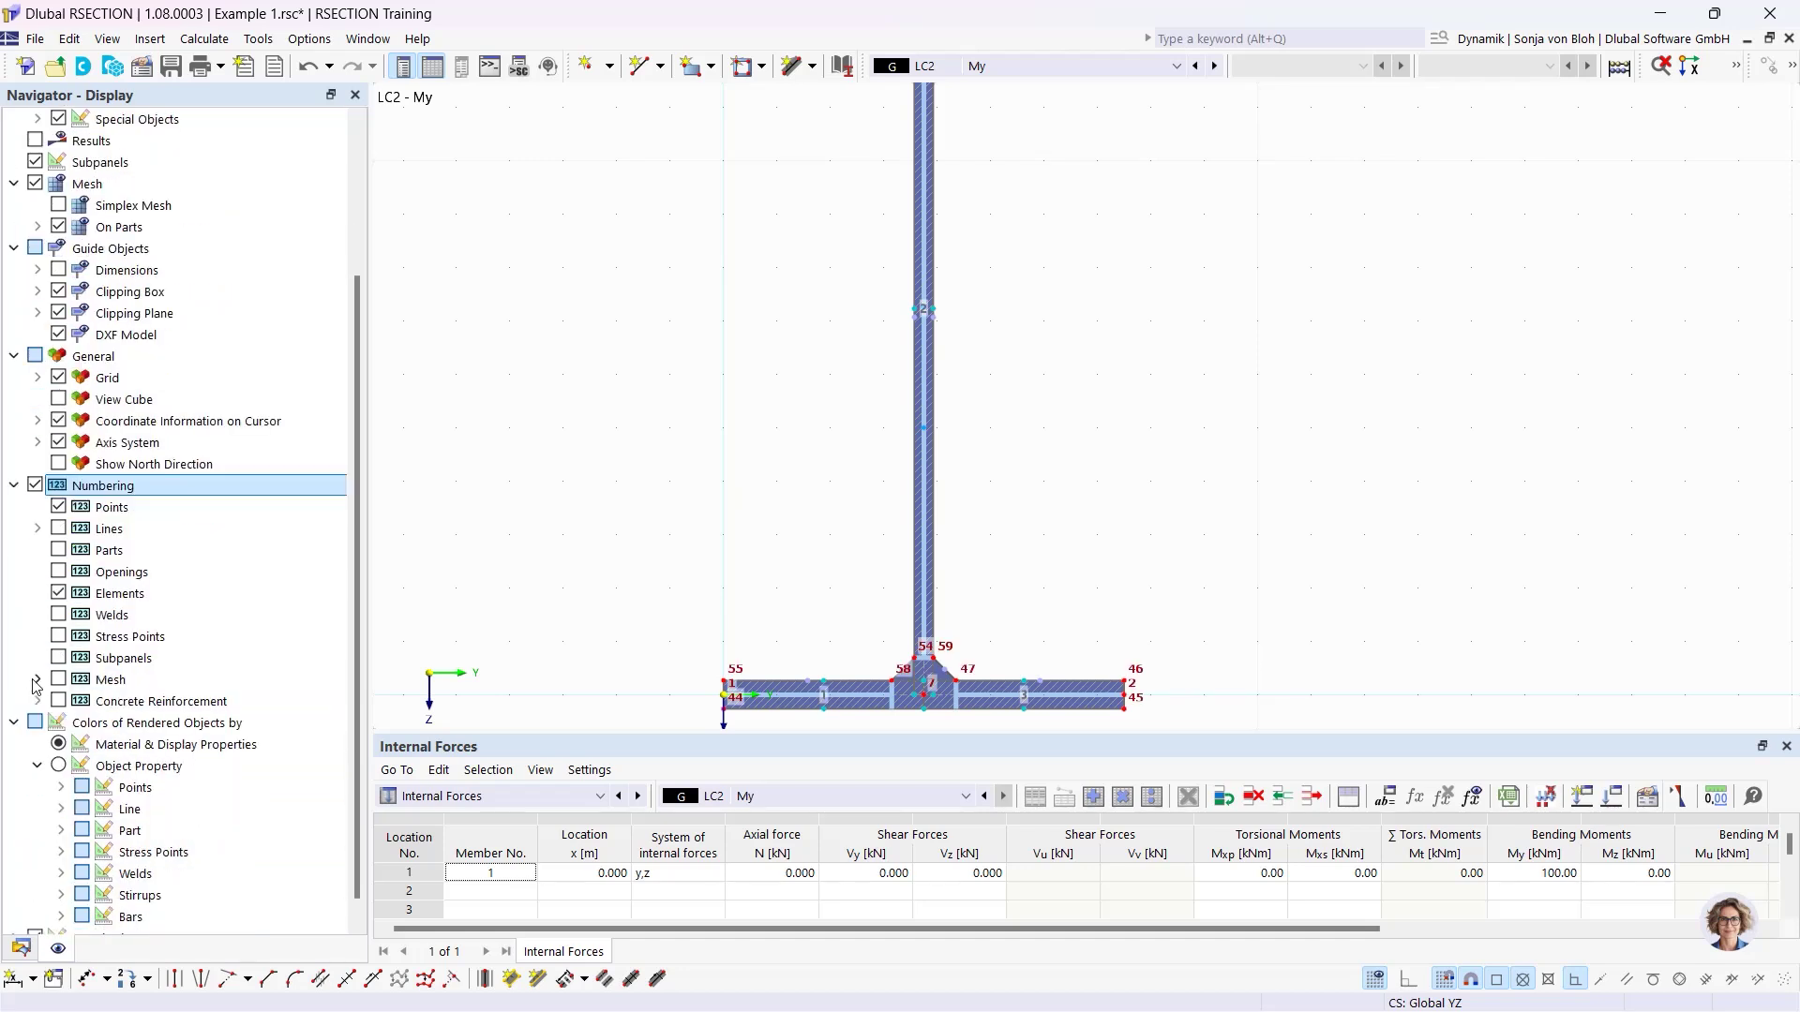
{"action": "left_click", "coordinate": [58, 637]}
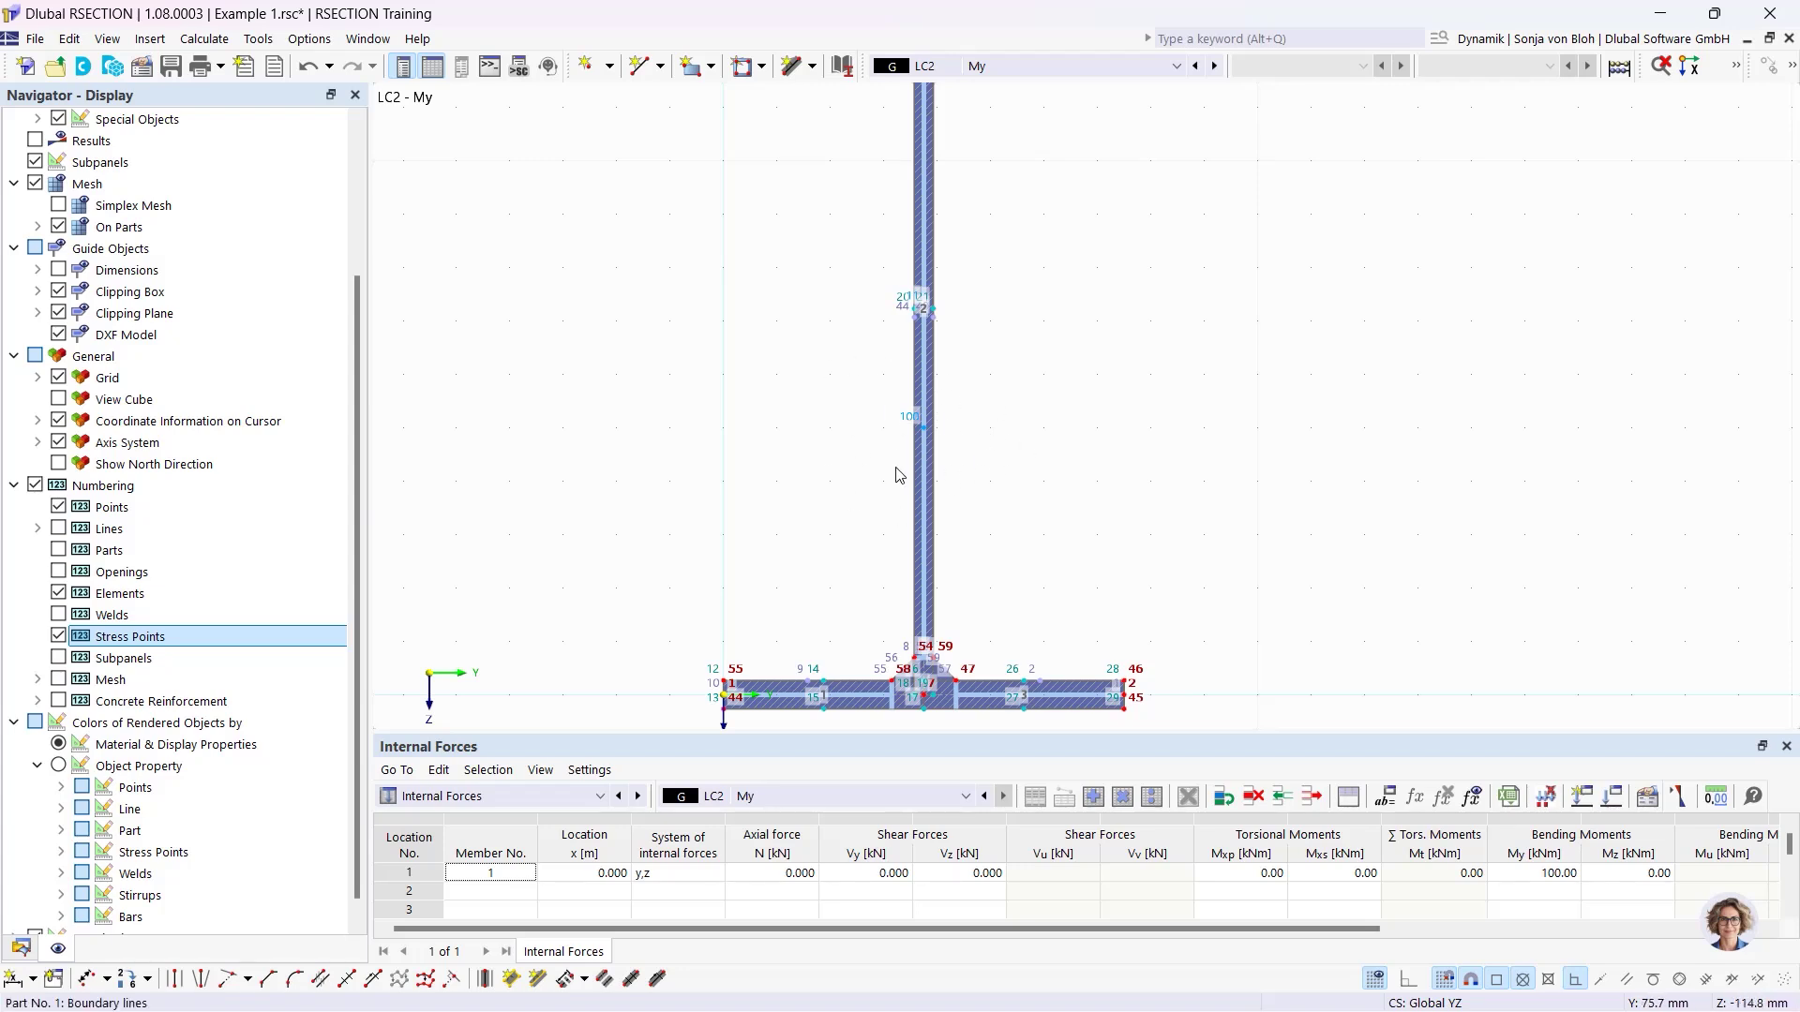
Hide all numbering in the model view and collapse the list of stress points in the model data.
{"action": "left_click", "coordinate": [36, 486]}
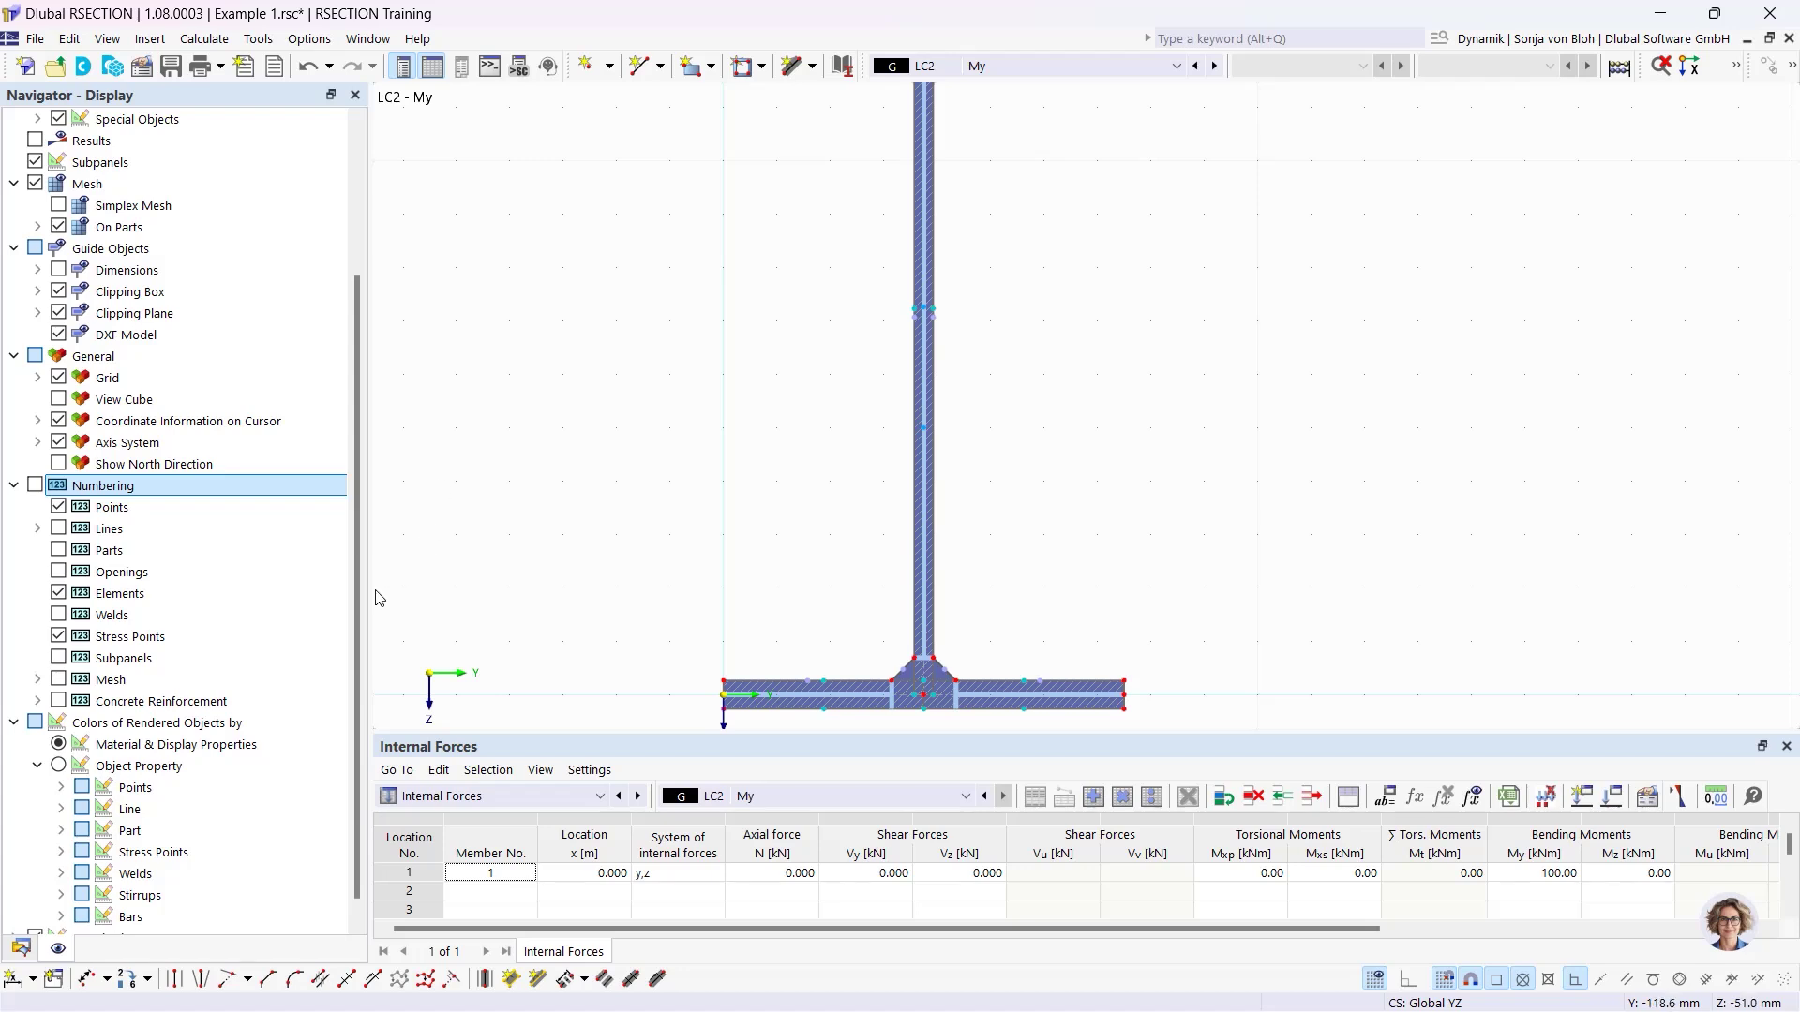
{"action": "left_click", "coordinate": [20, 947]}
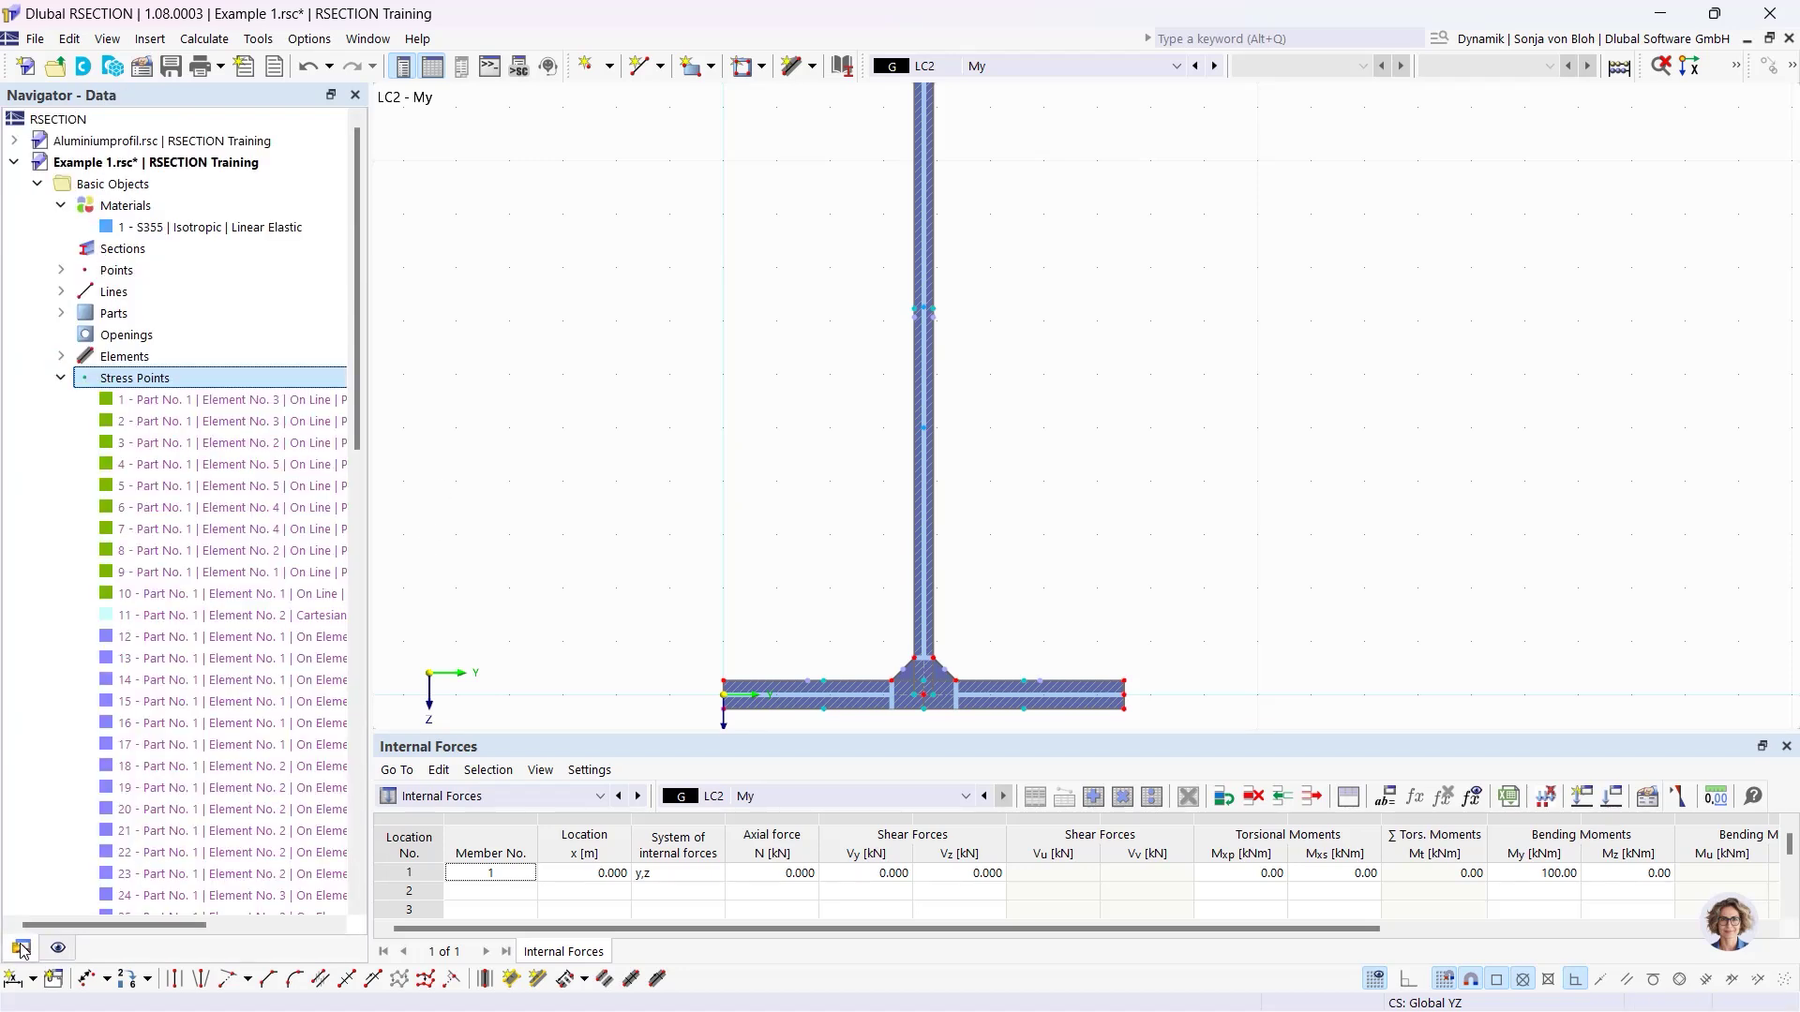
{"action": "left_click", "coordinate": [62, 378]}
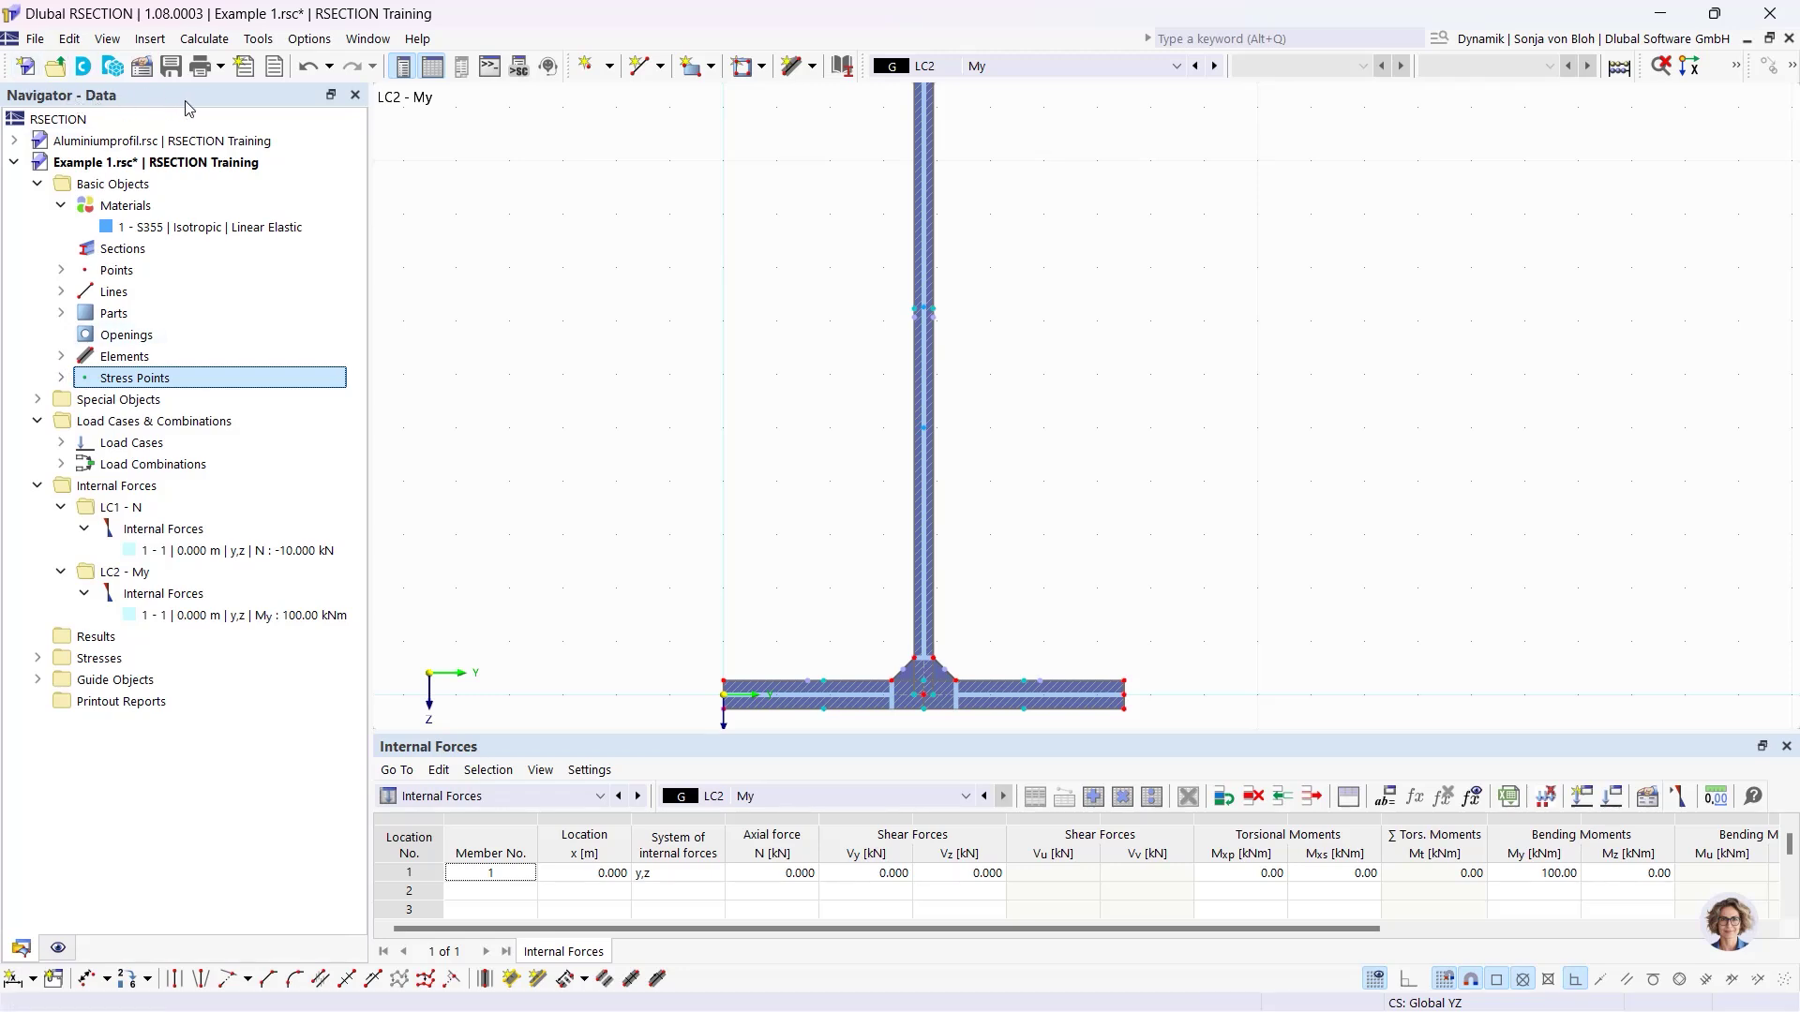
Examine the stress configuration's activated stress types: total normal, total shear and von Mises equivalent stress.
{"action": "left_click", "coordinate": [38, 660]}
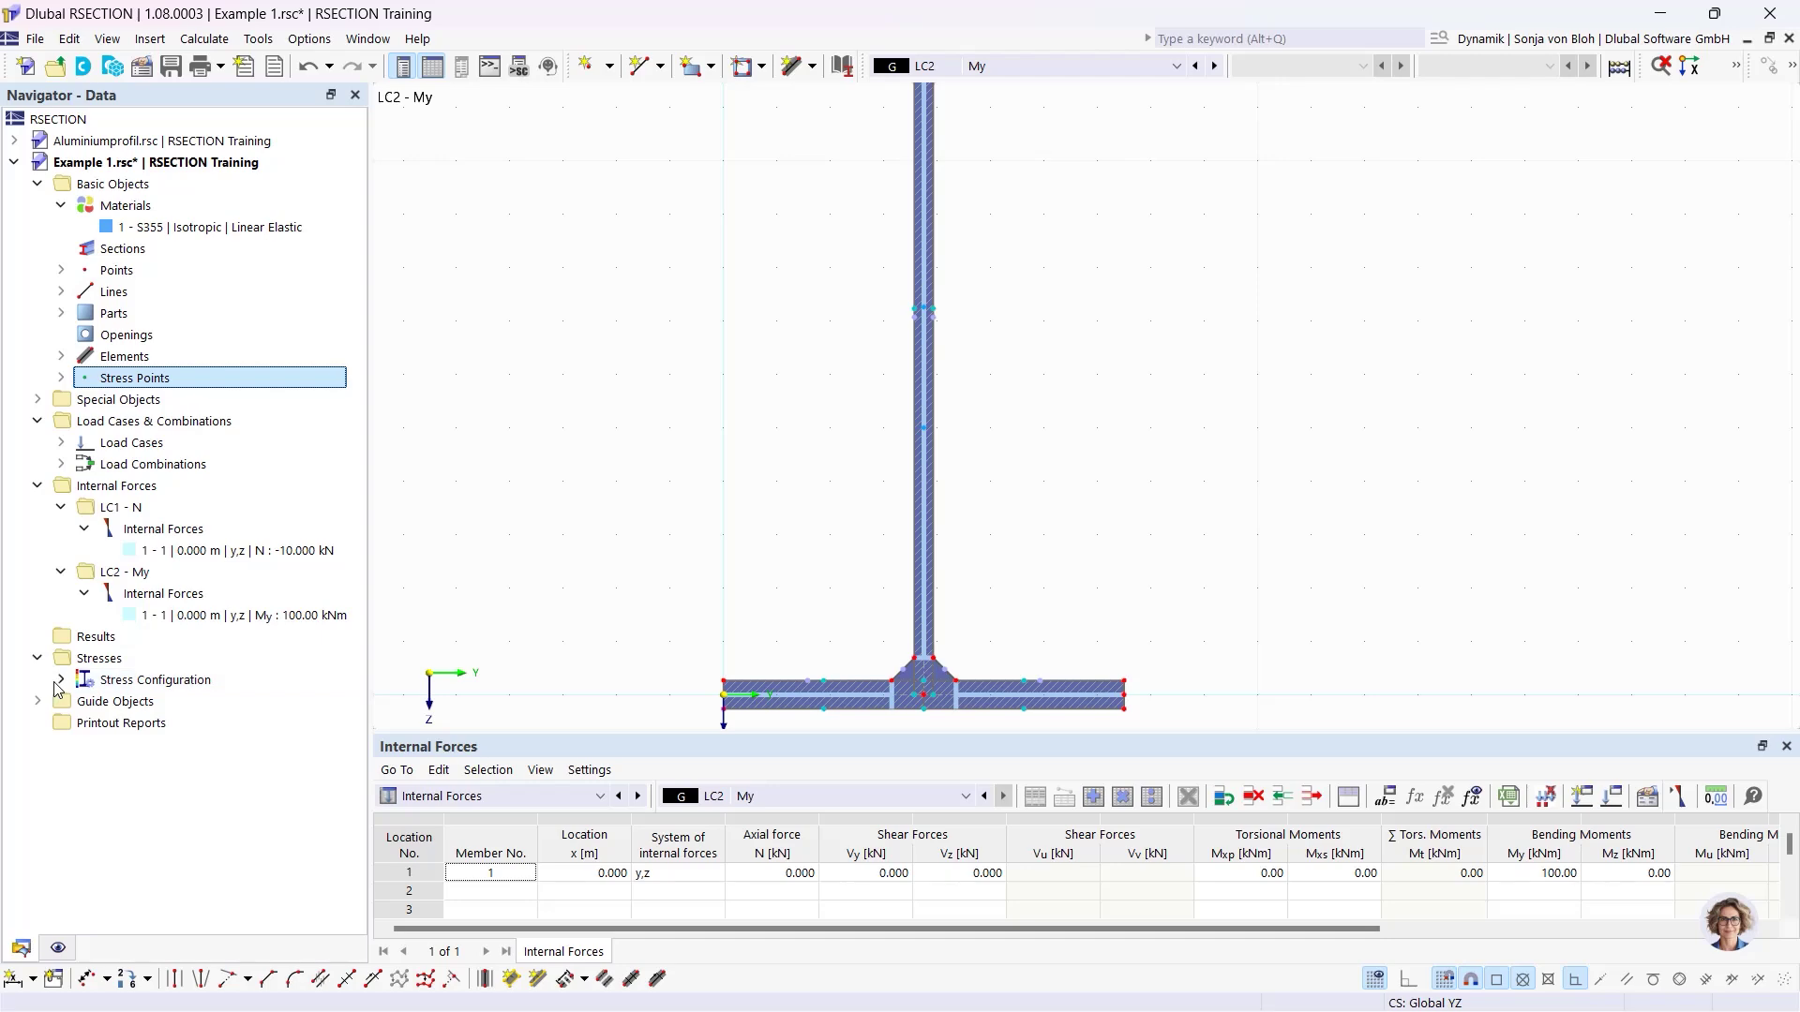
{"action": "left_click", "coordinate": [57, 682]}
{"action": "double_click", "coordinate": [161, 702]}
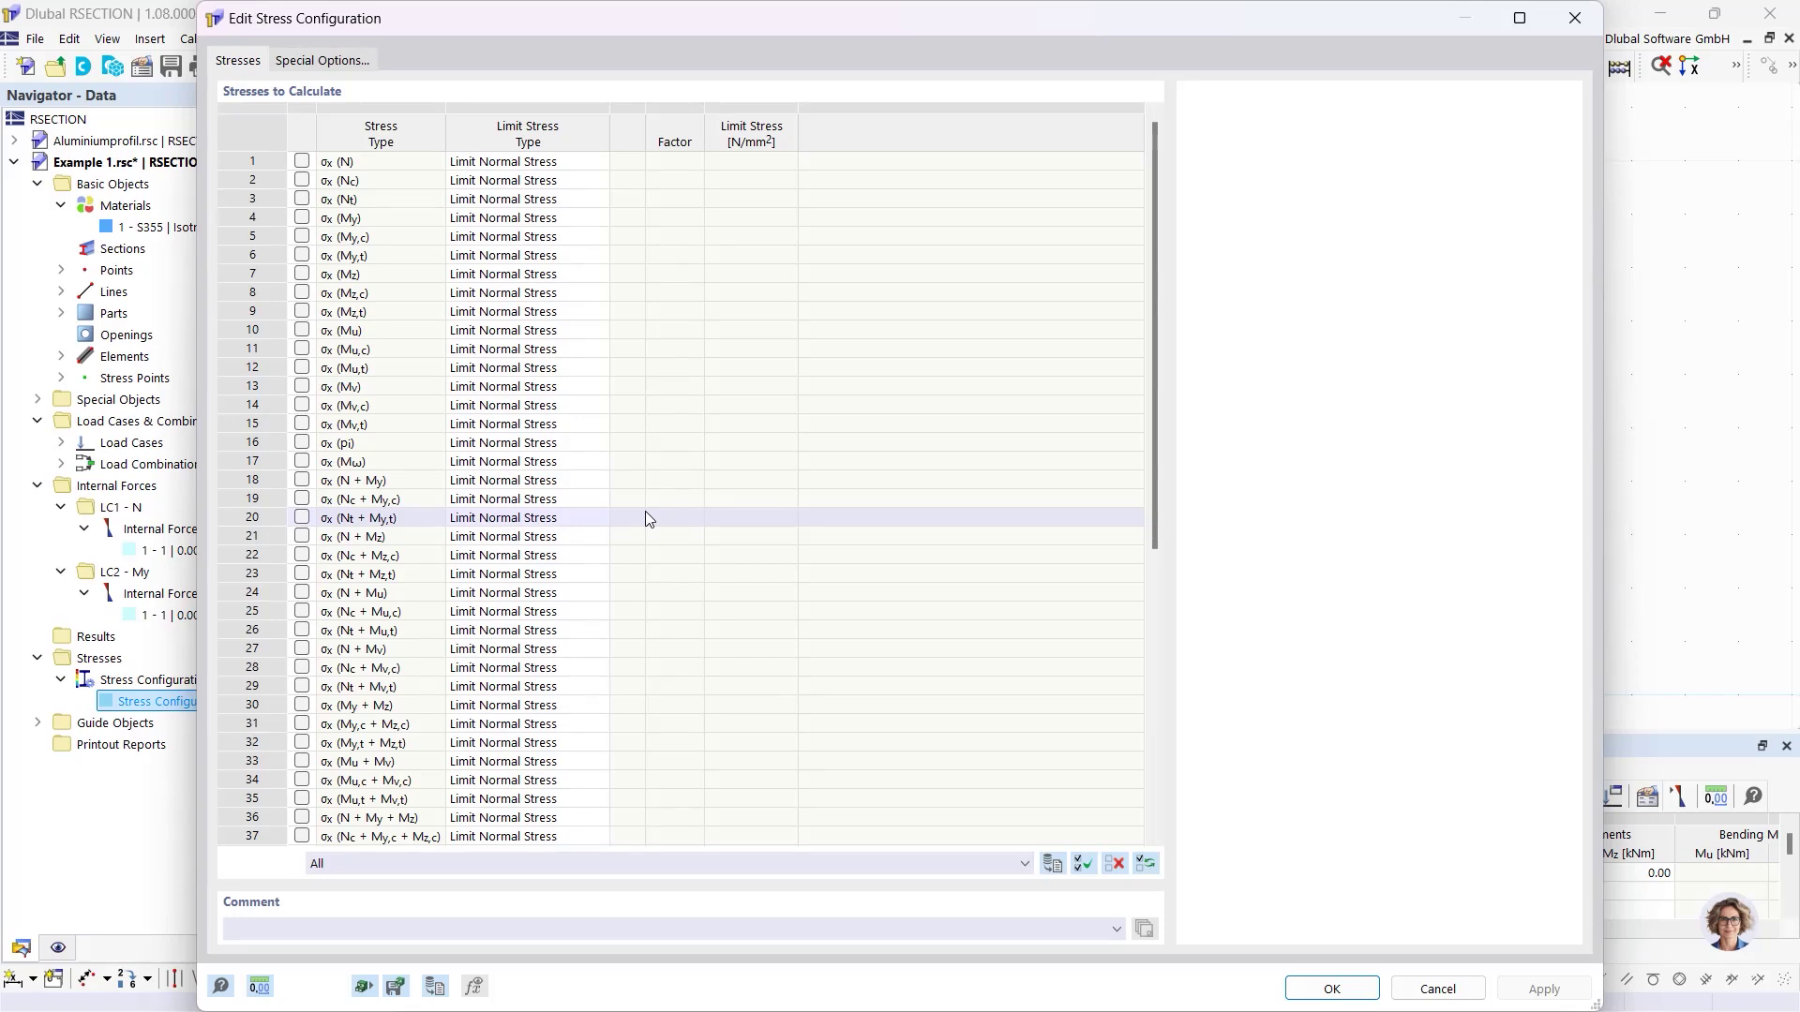
{"action": "scroll", "coordinate": [784, 673], "scroll_direction": "down", "scroll_amount": 4}
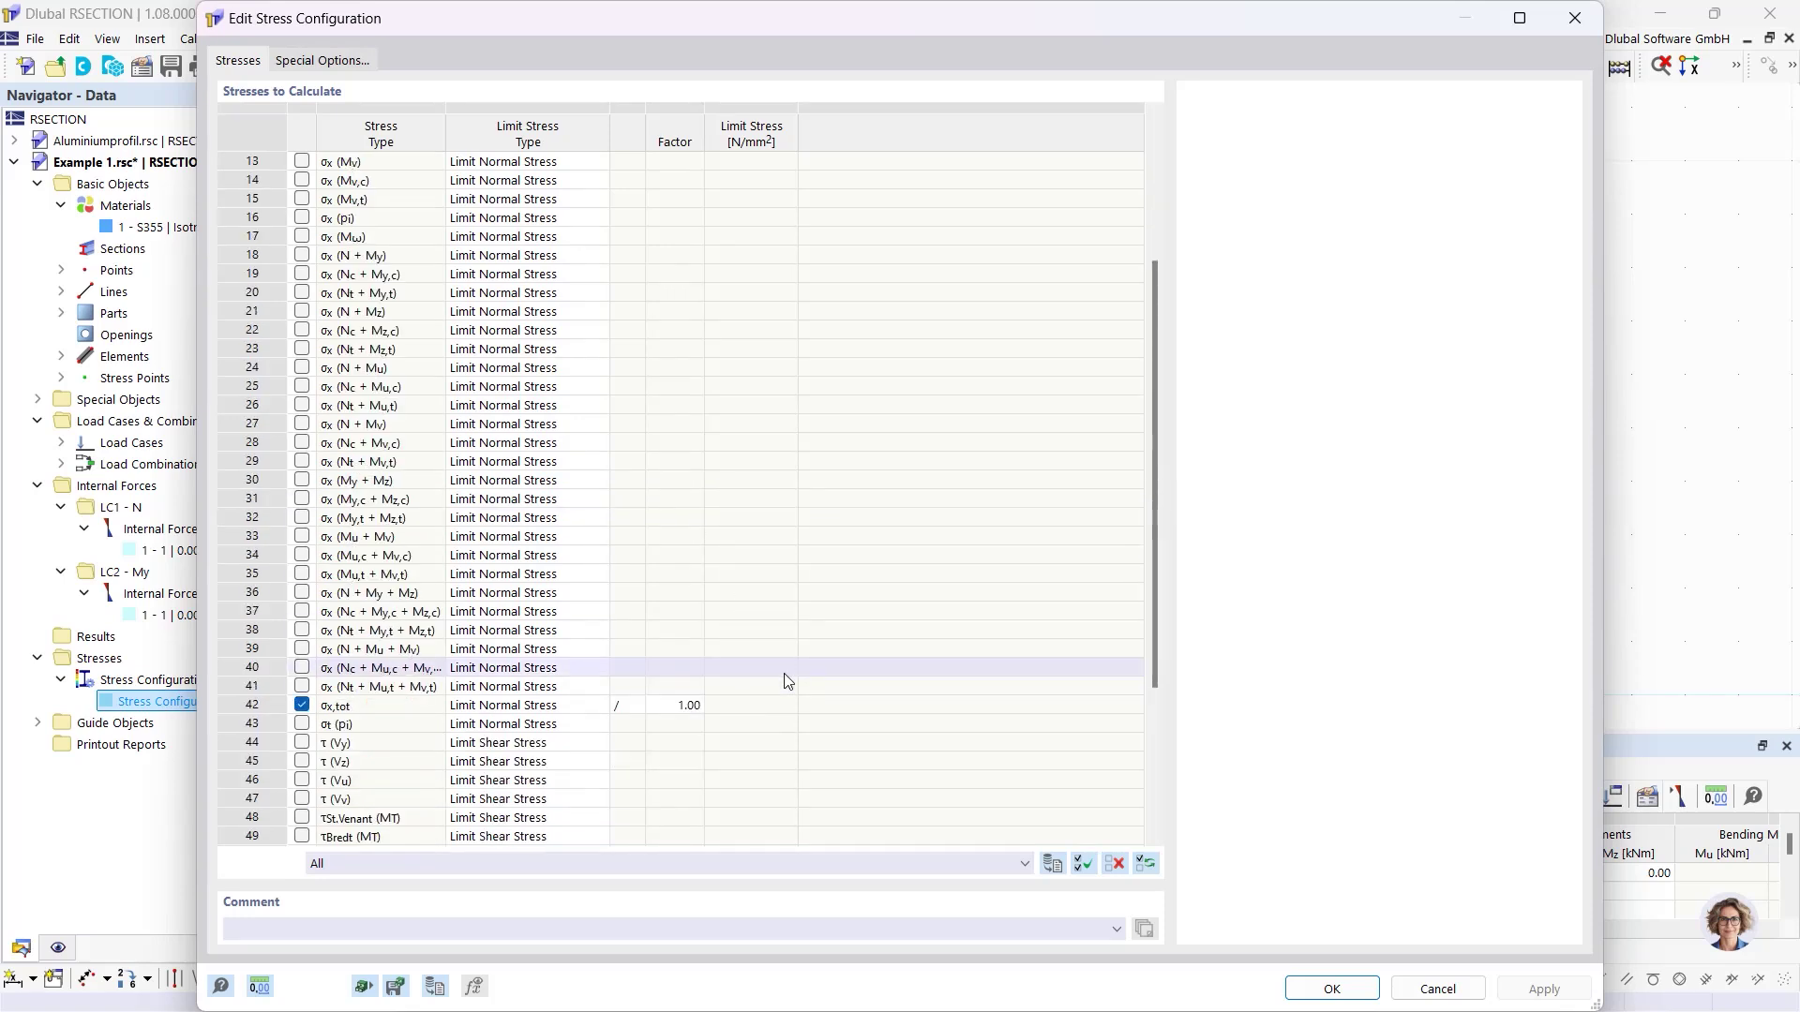
{"action": "scroll", "coordinate": [612, 708], "scroll_direction": "down", "scroll_amount": 4}
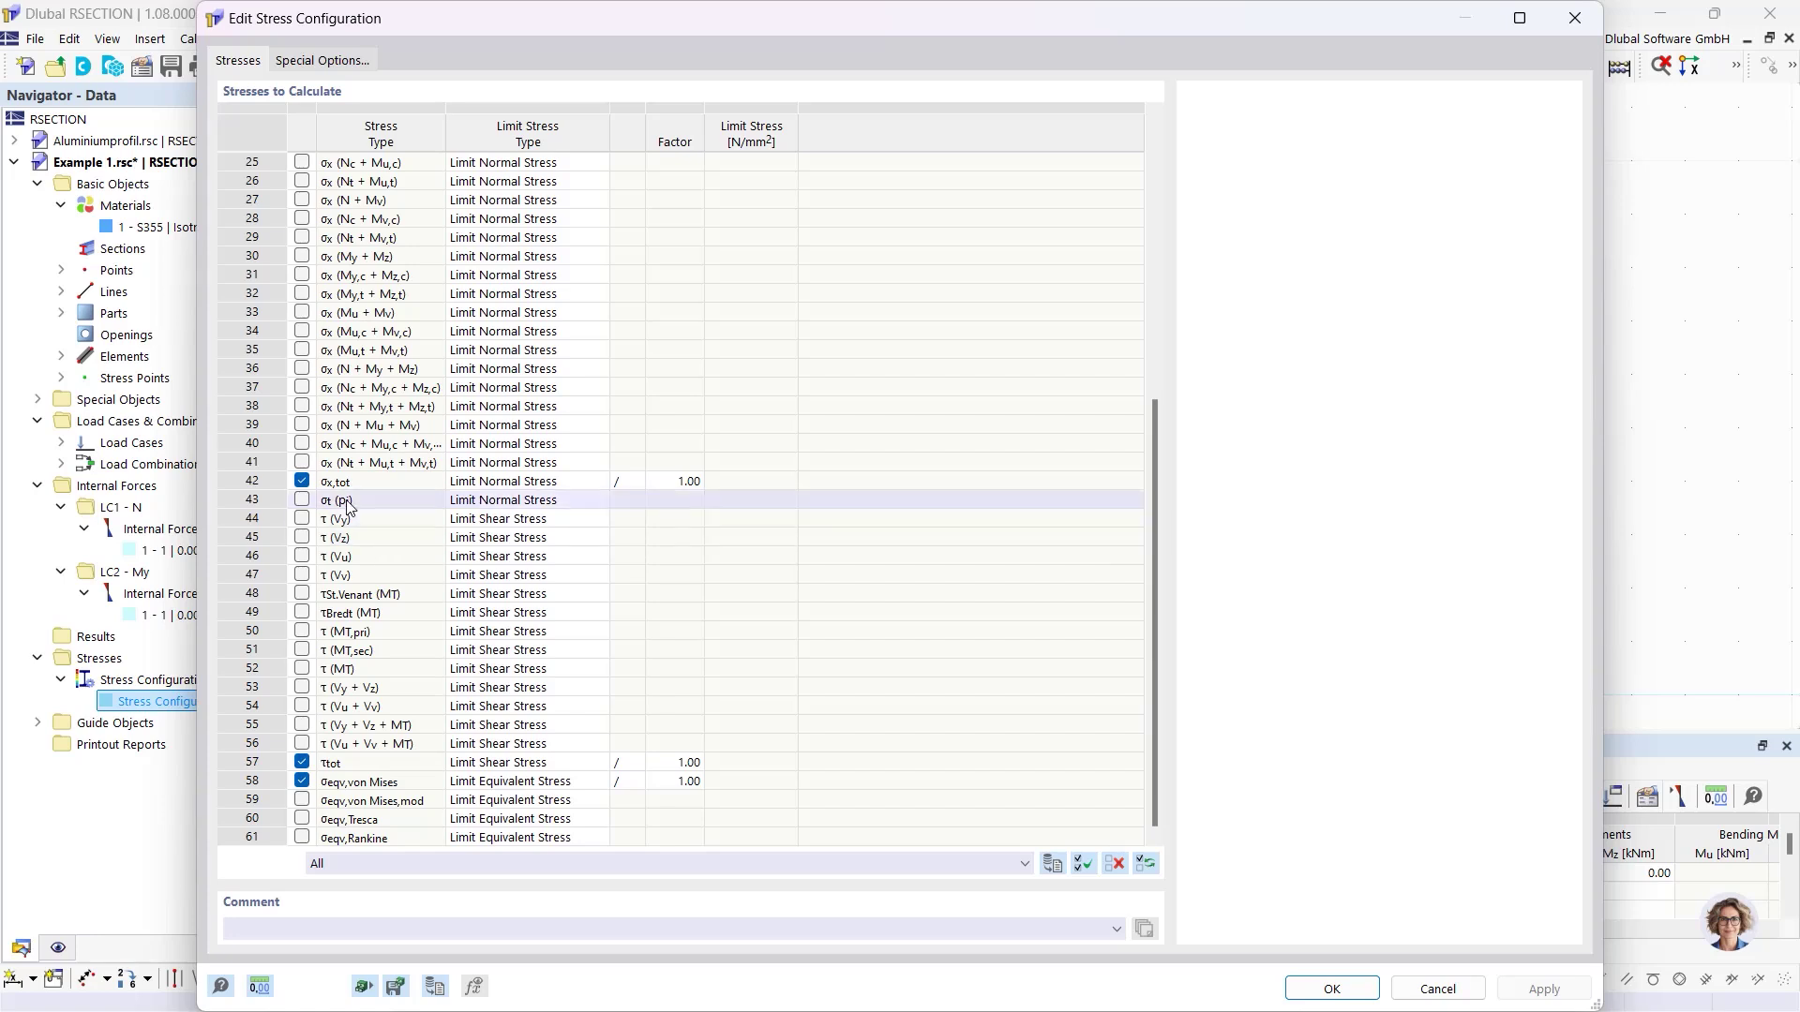
{"action": "left_click", "coordinate": [379, 482]}
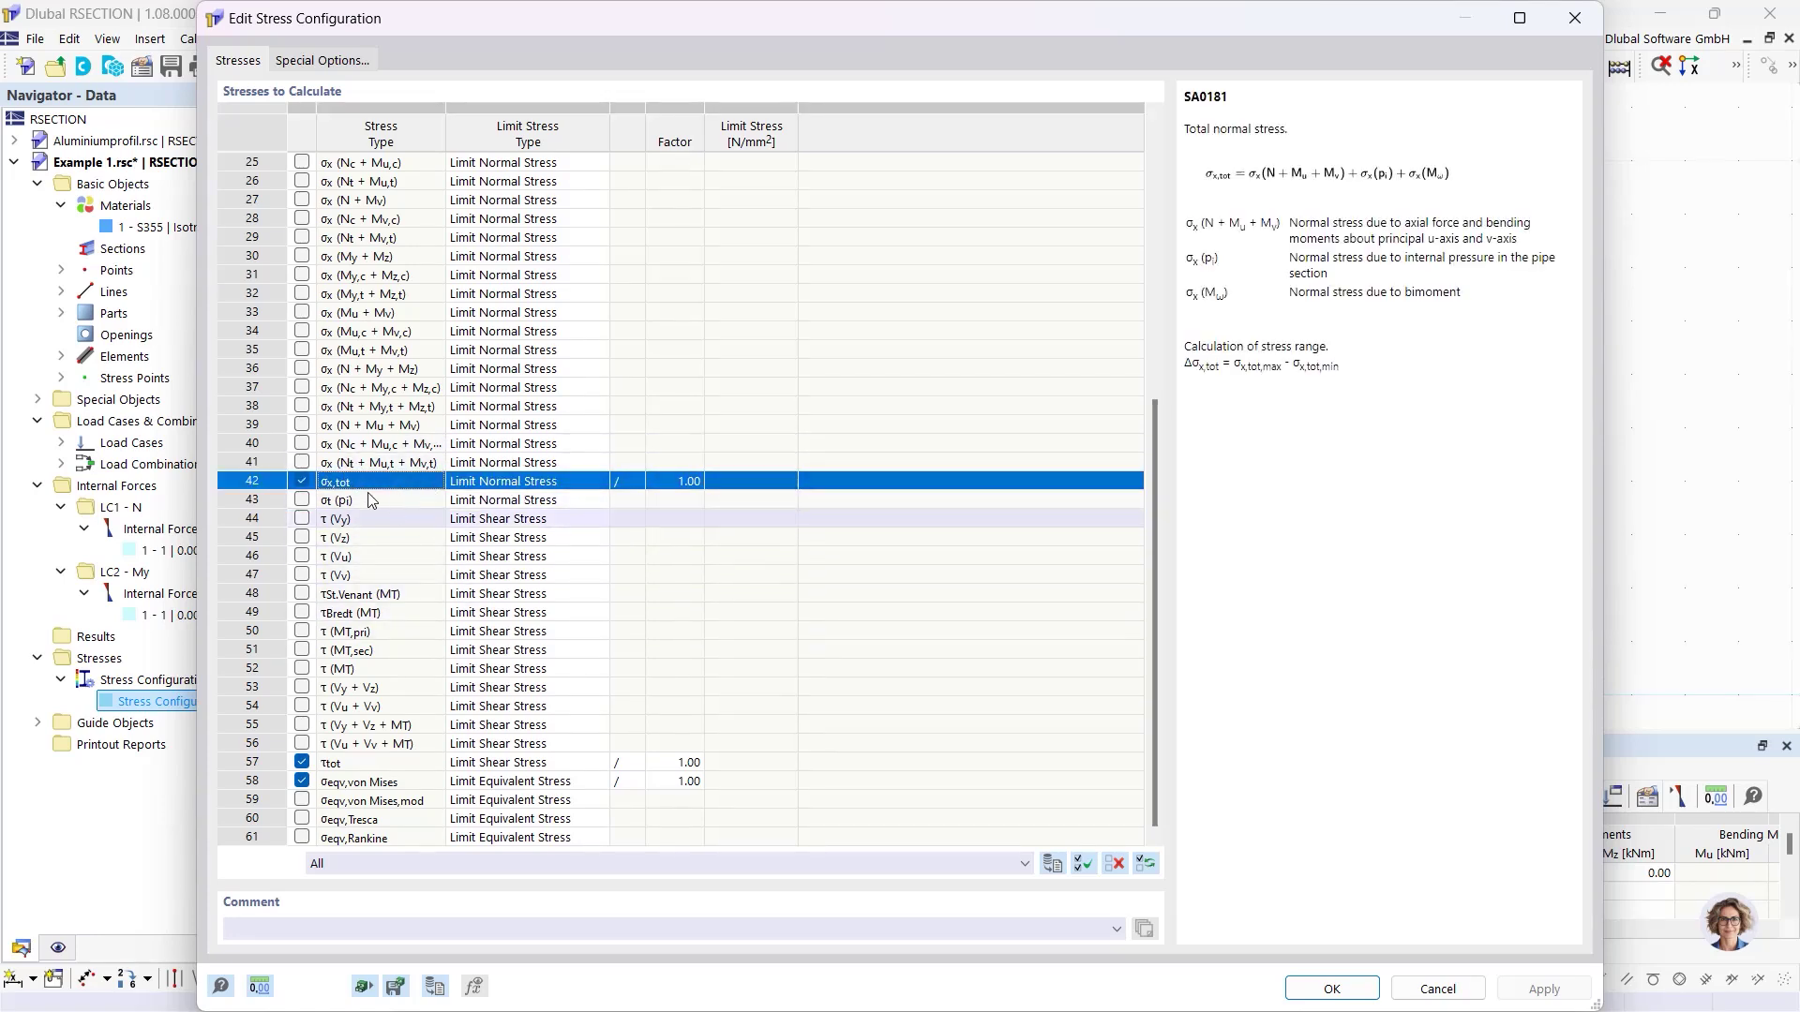
{"action": "left_click", "coordinate": [380, 764]}
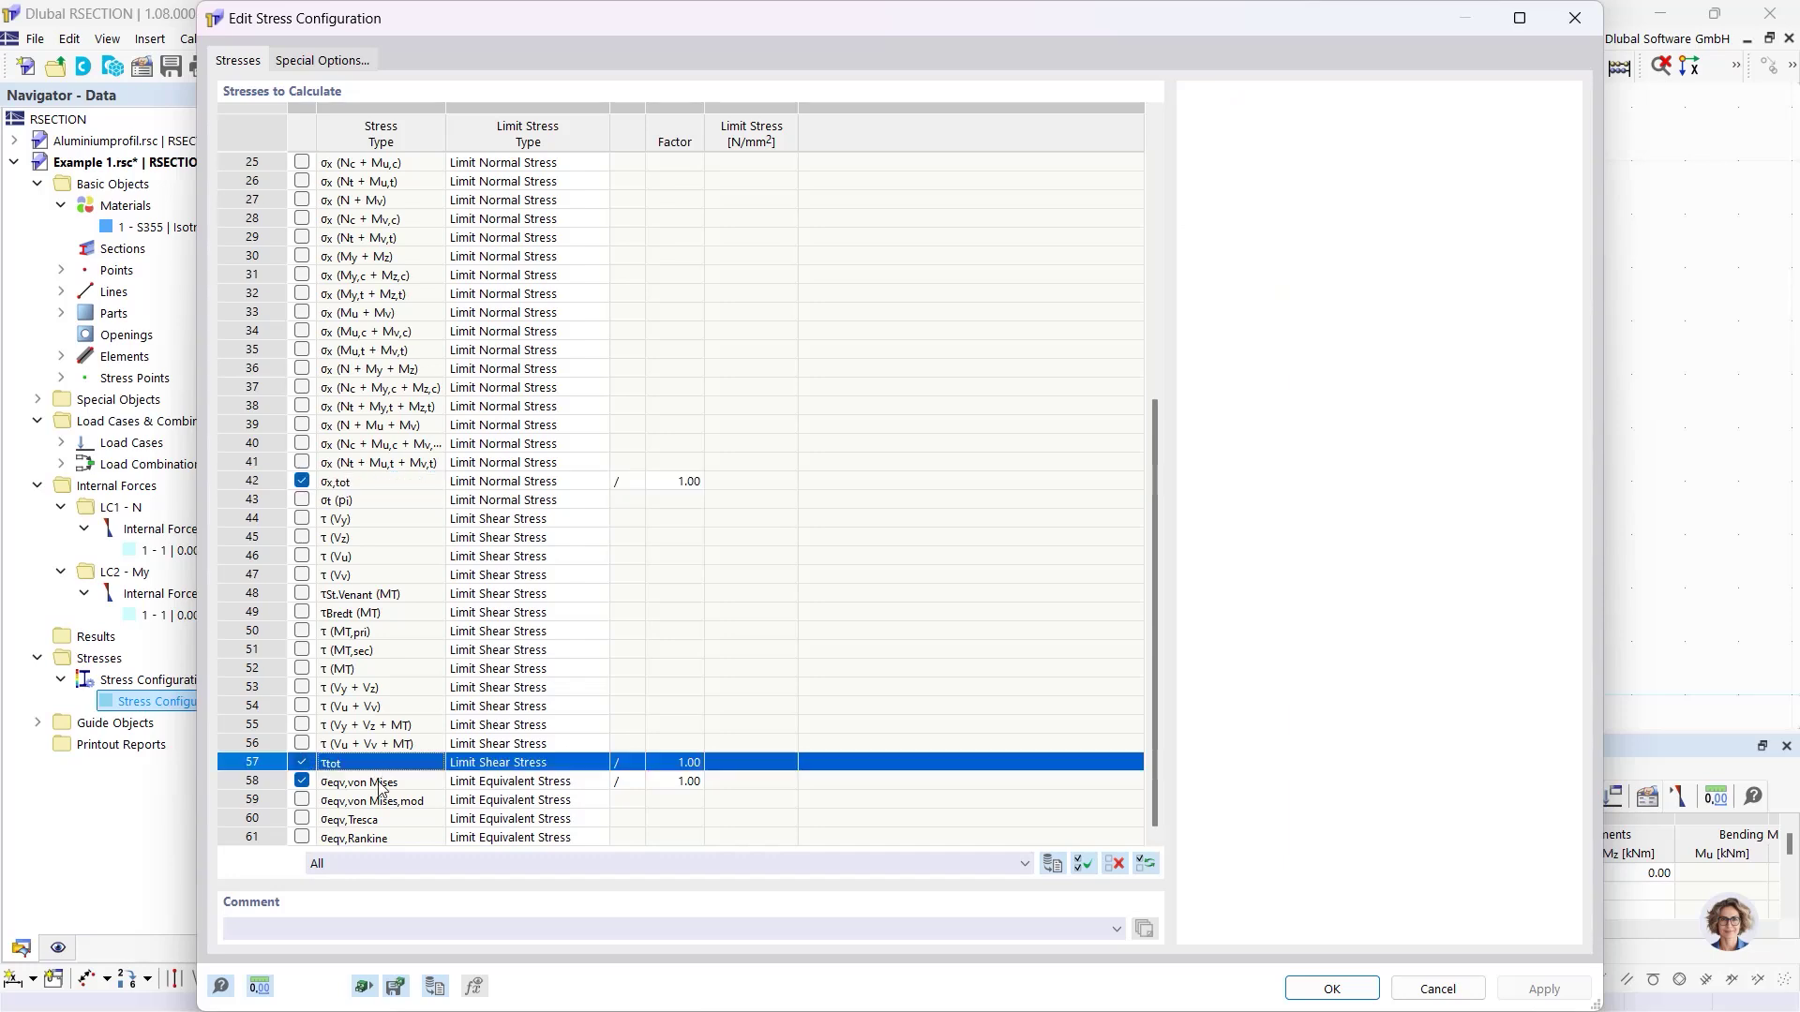
{"action": "left_click", "coordinate": [401, 781]}
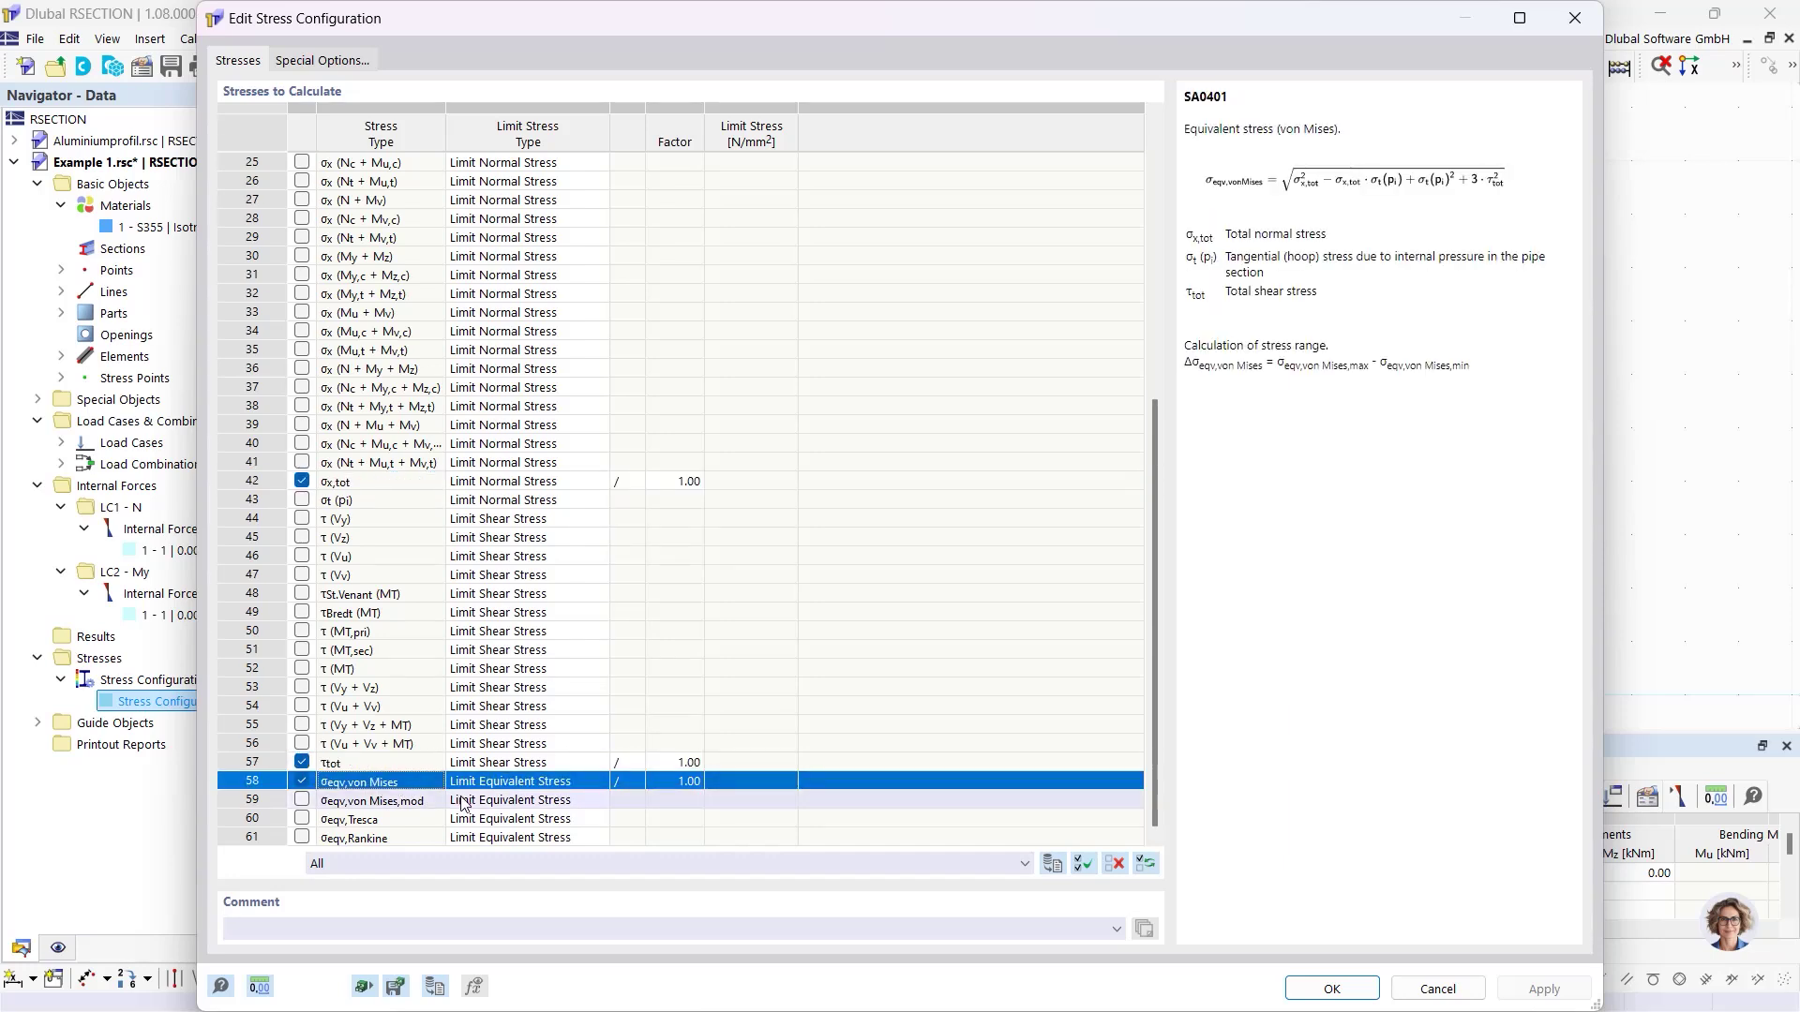
{"action": "left_click", "coordinate": [1354, 993]}
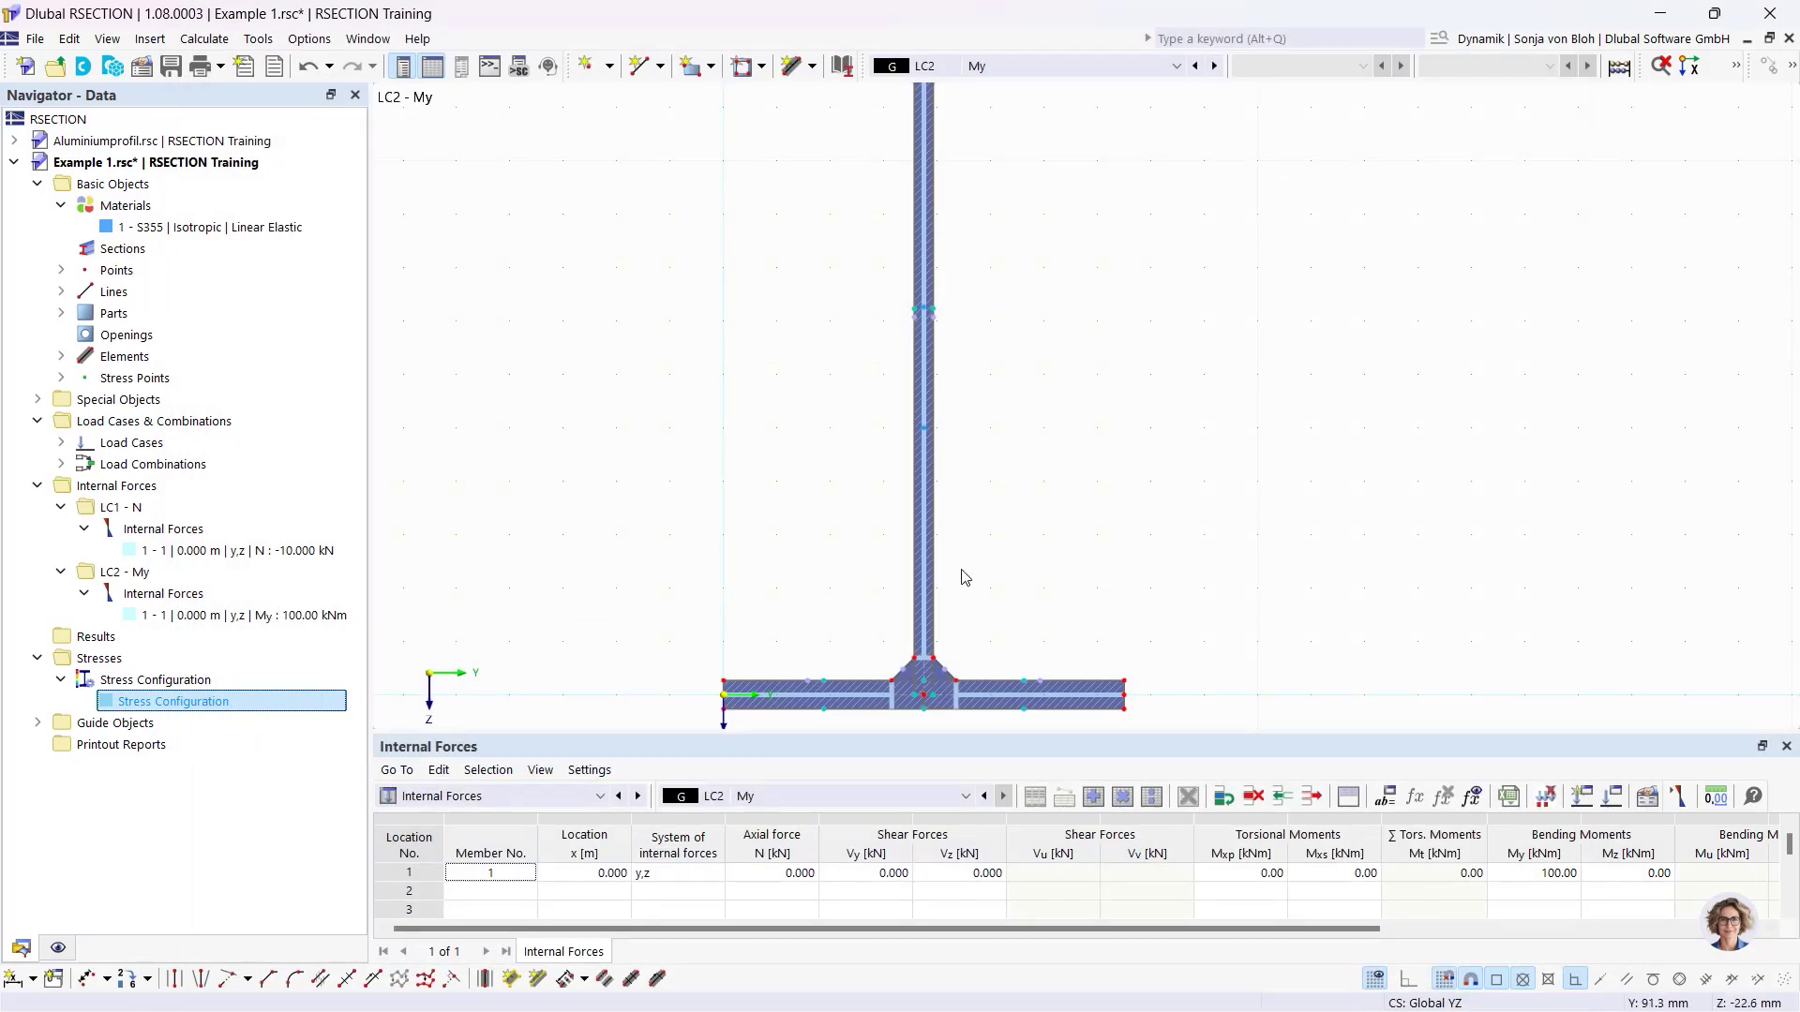
Run the calculation and display the Thin-Walled Analysis results for the whole section.
{"action": "left_click", "coordinate": [205, 39]}
{"action": "left_click", "coordinate": [225, 61]}
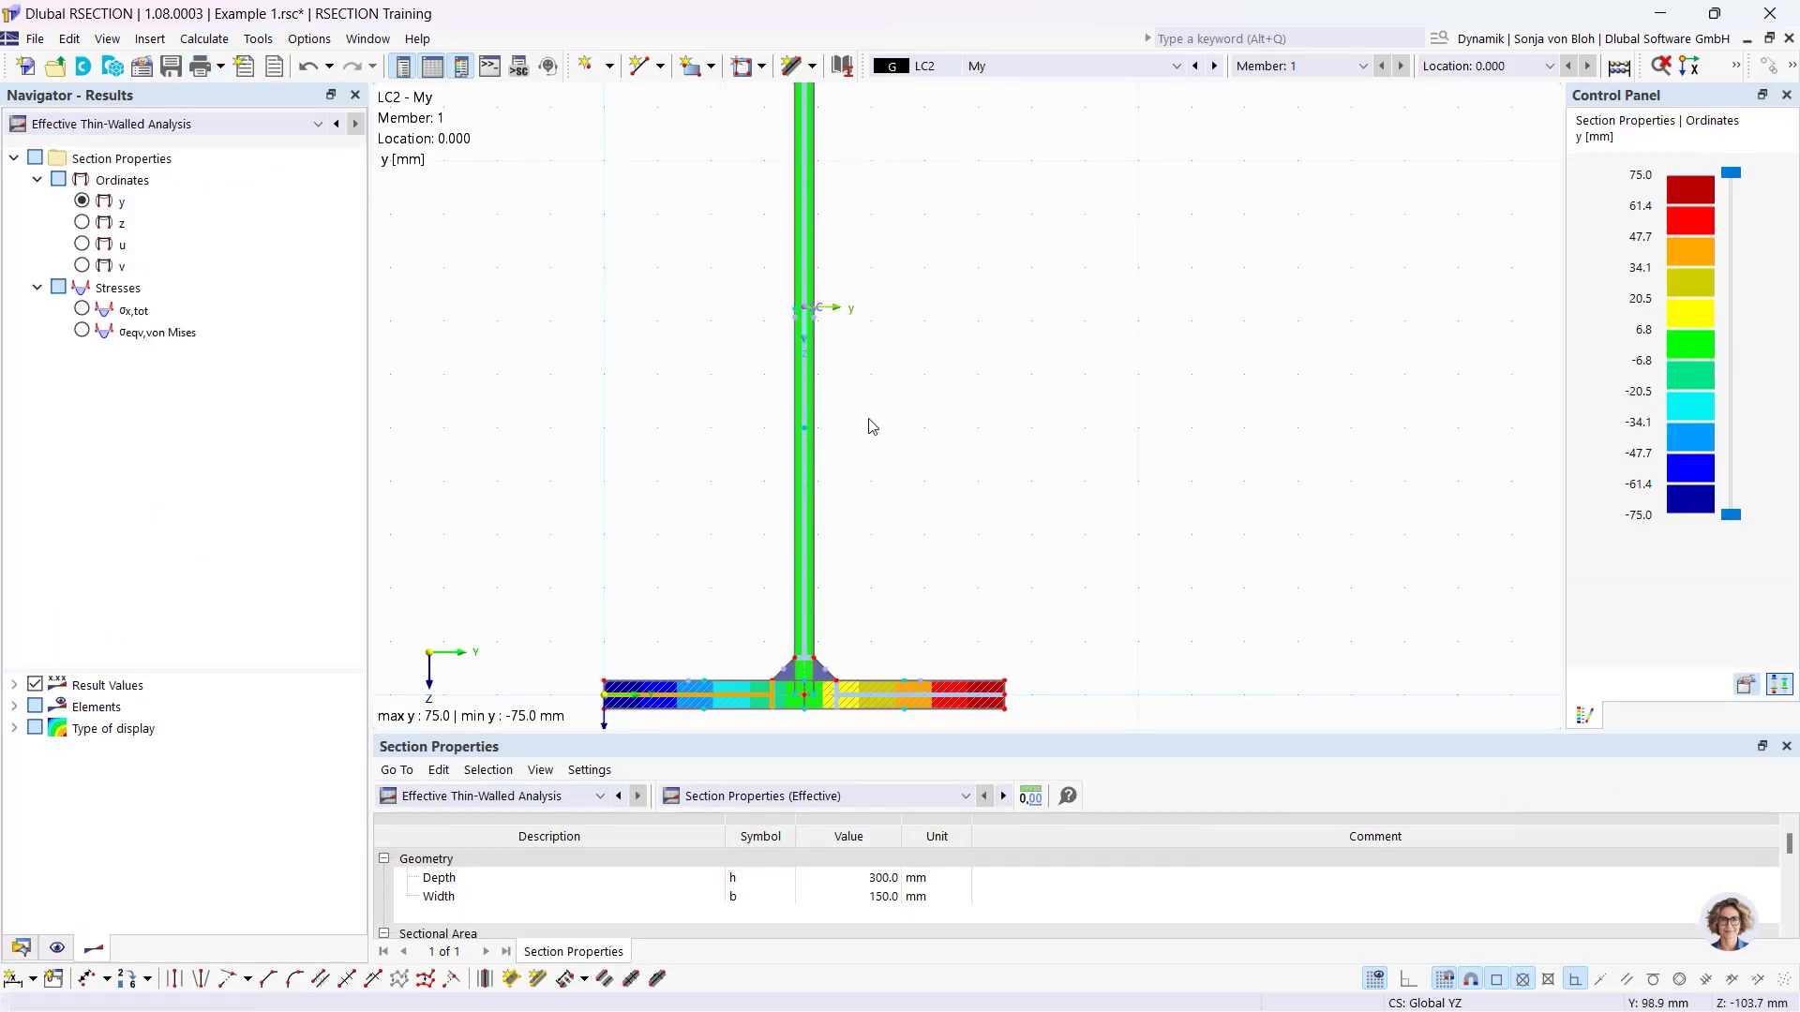
{"action": "scroll", "coordinate": [869, 422], "scroll_direction": "down", "scroll_amount": 3}
{"action": "middle_click_drag", "start_coordinate": [800, 321], "coordinate": [785, 375]}
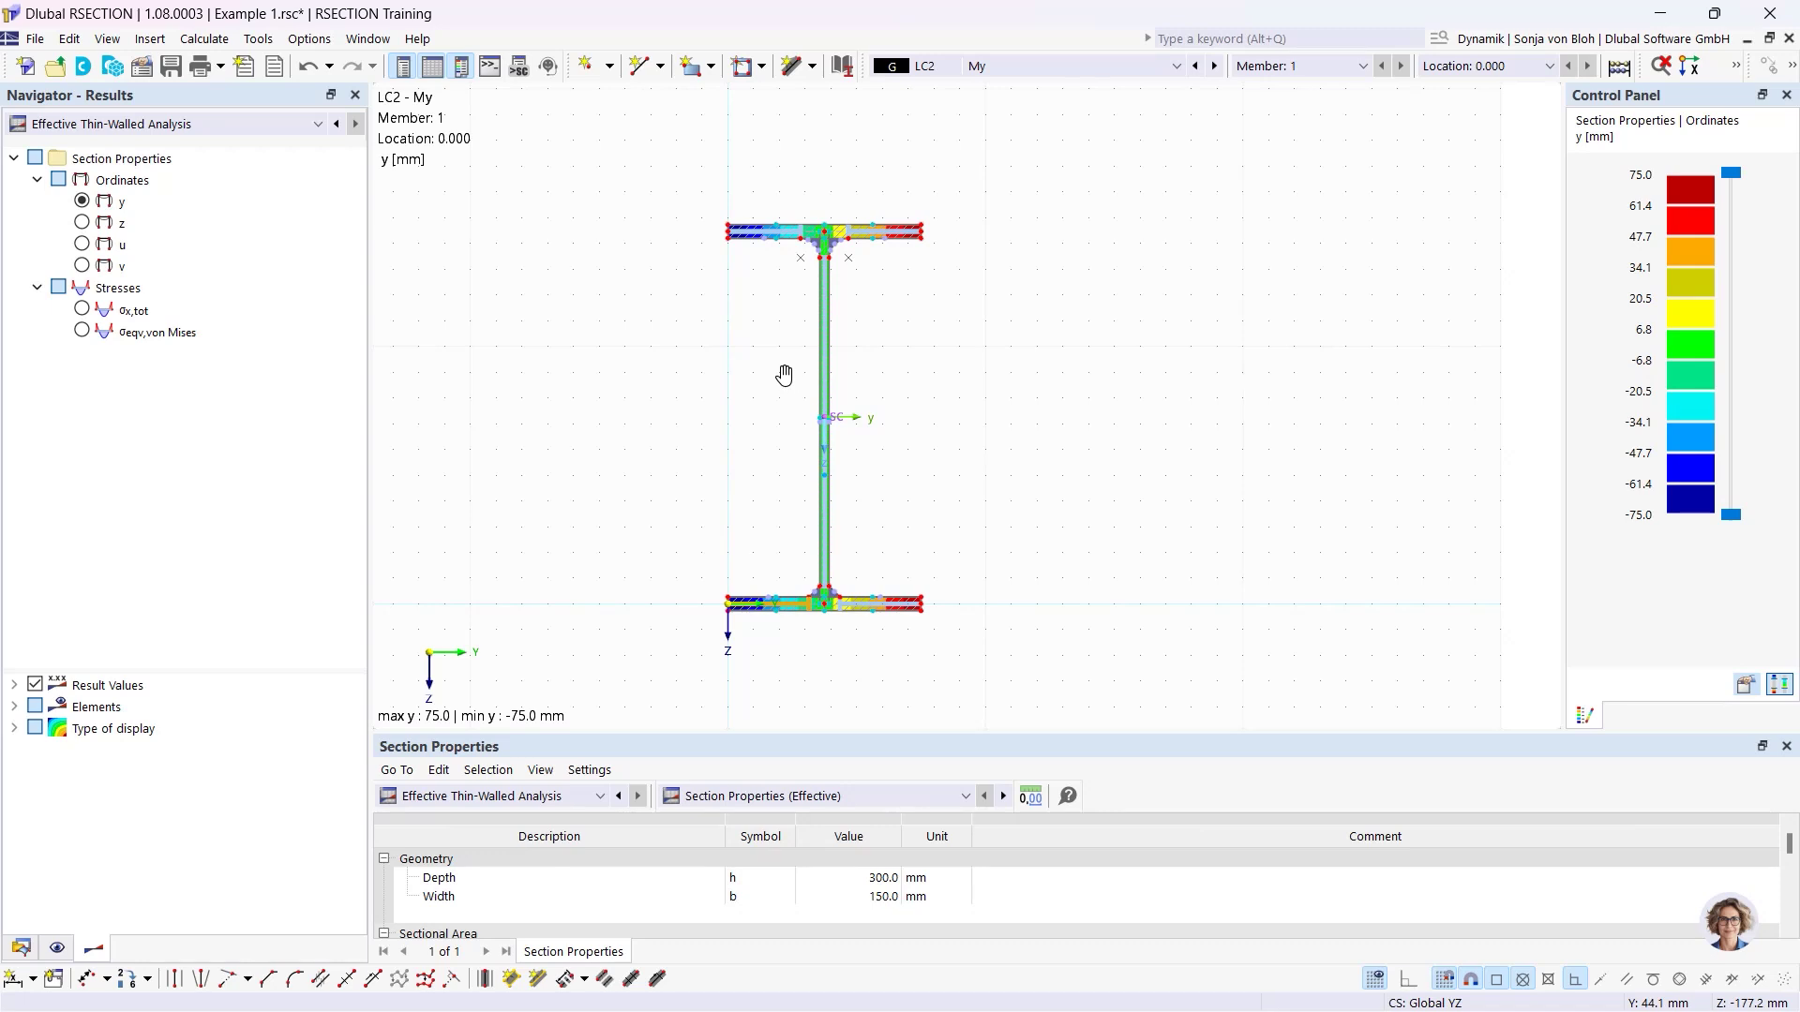
{"action": "left_click", "coordinate": [139, 127]}
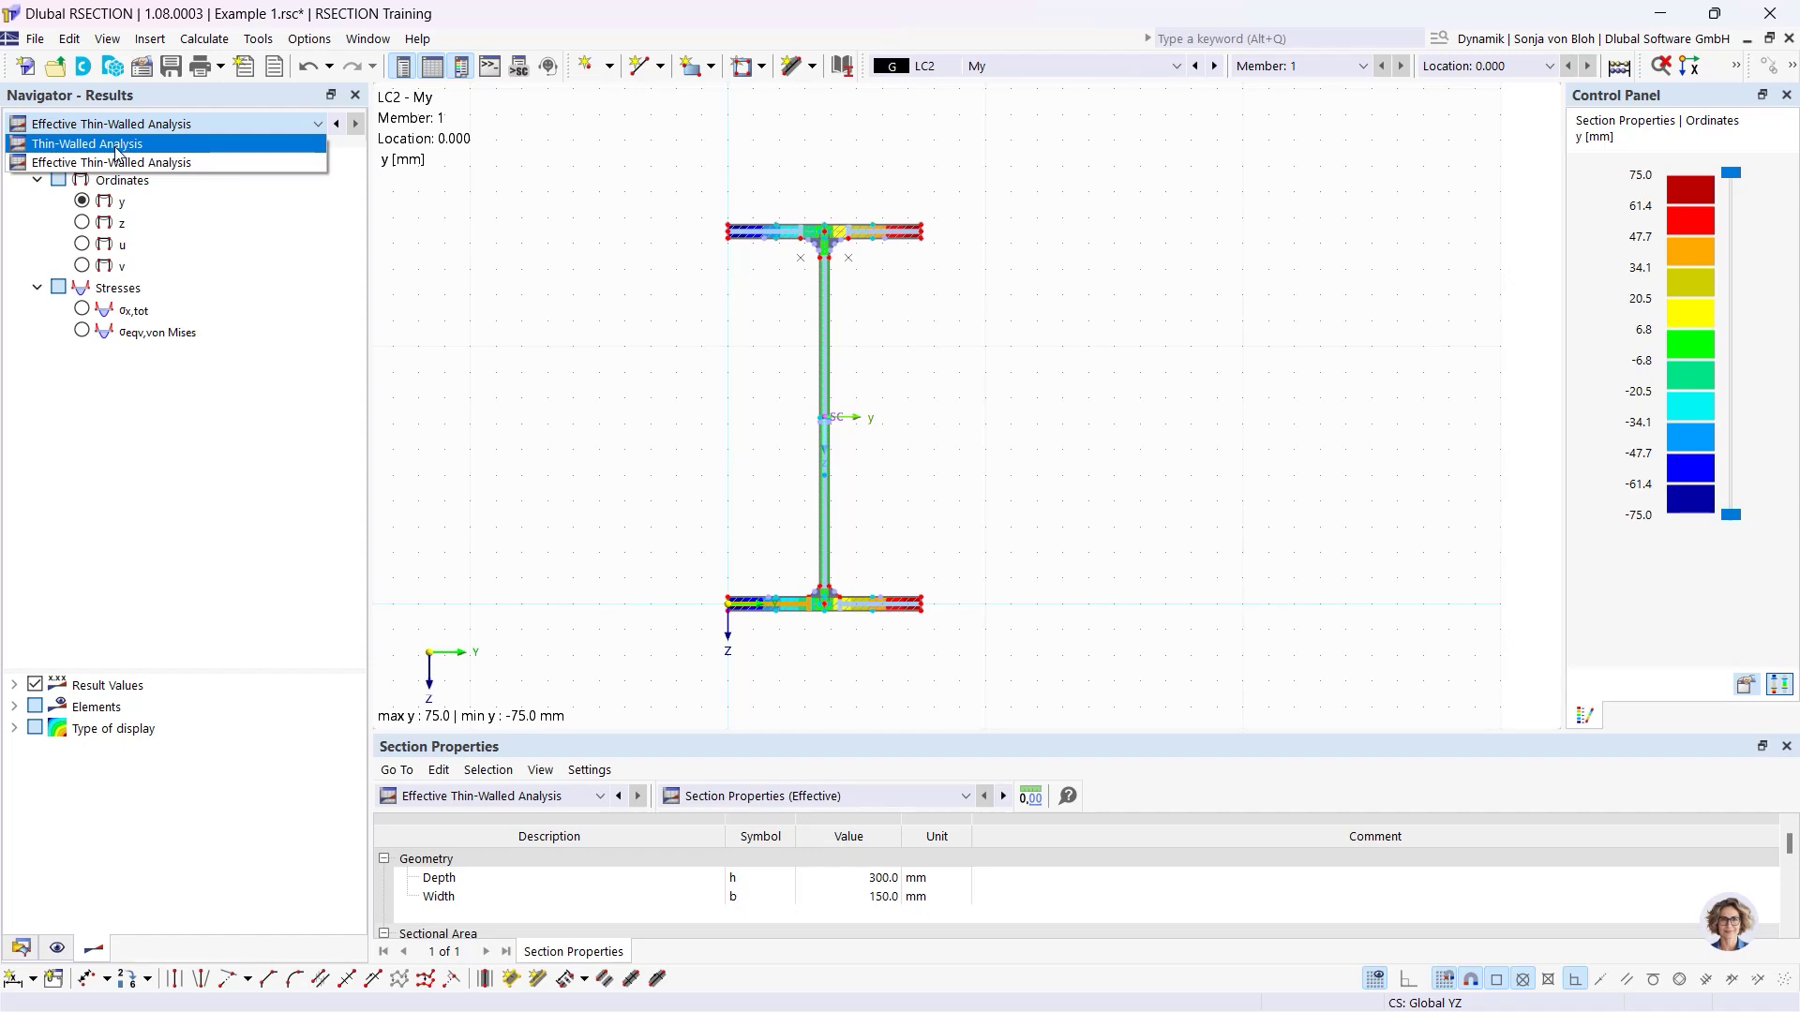
{"action": "left_click", "coordinate": [118, 146]}
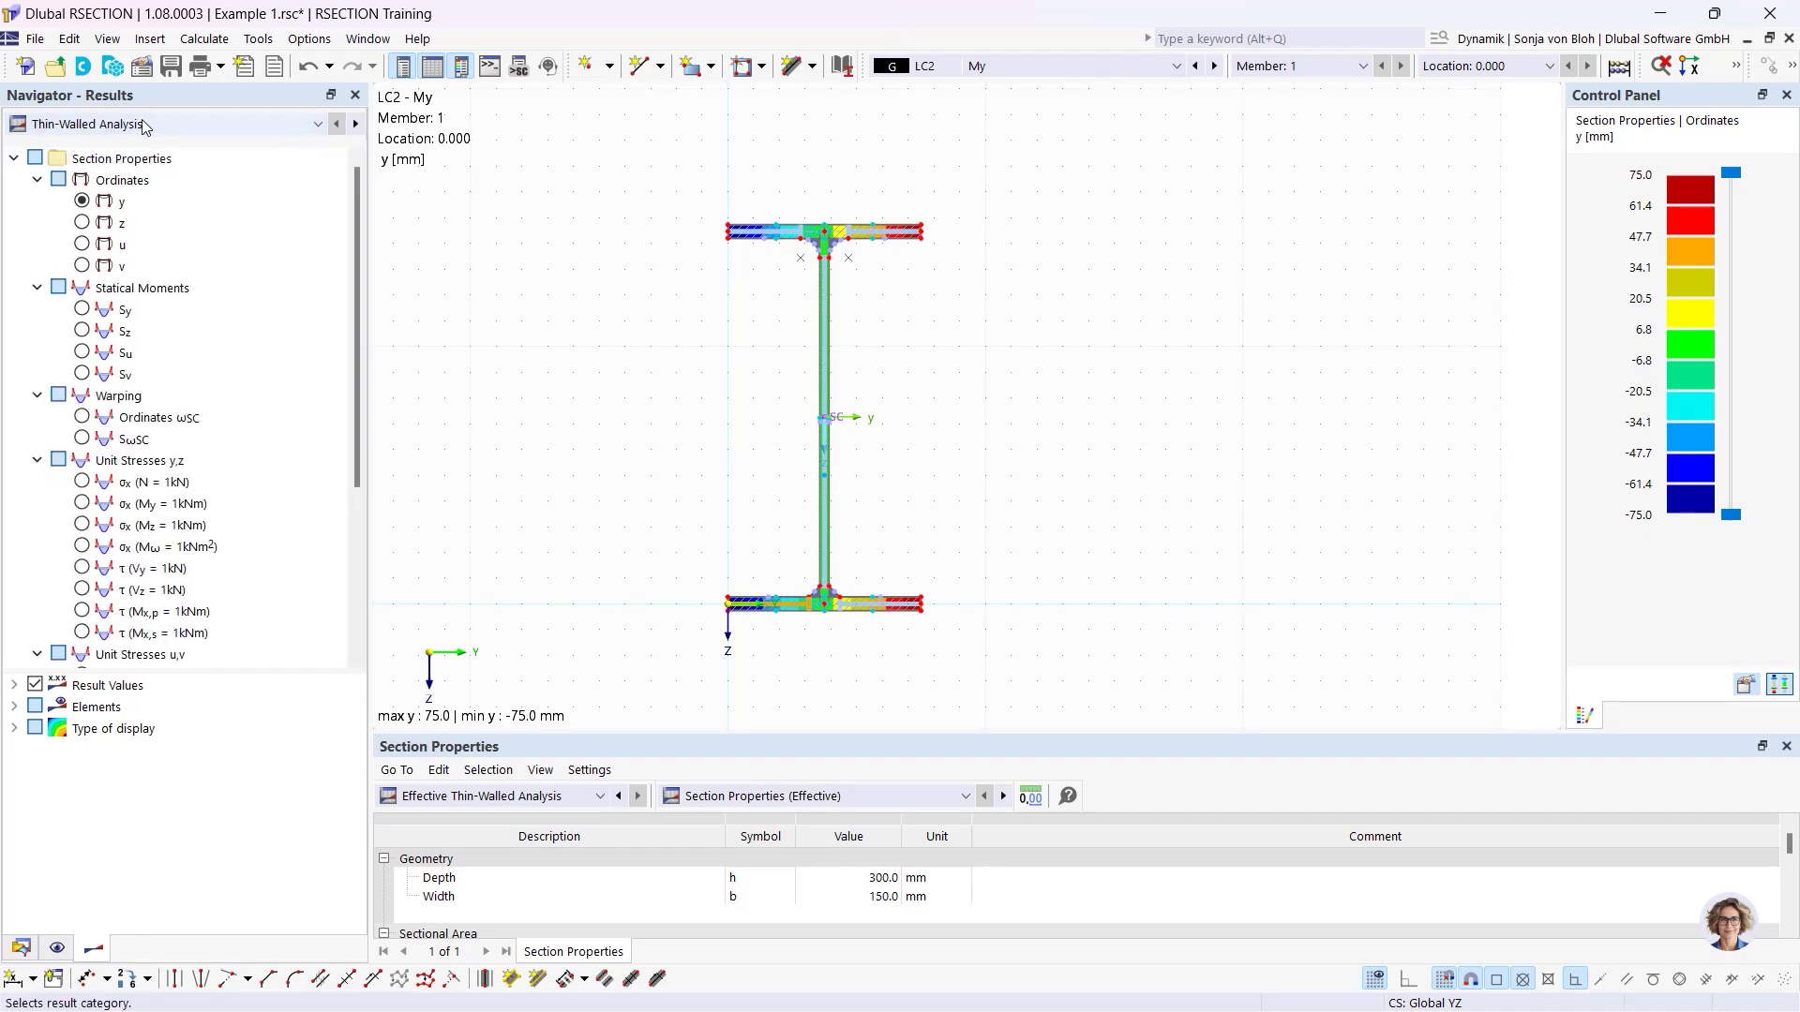
View the result types offered by Effective Thin-Walled Analysis, and return the results navigator to Thin-Walled Analysis.
{"action": "left_click", "coordinate": [139, 129]}
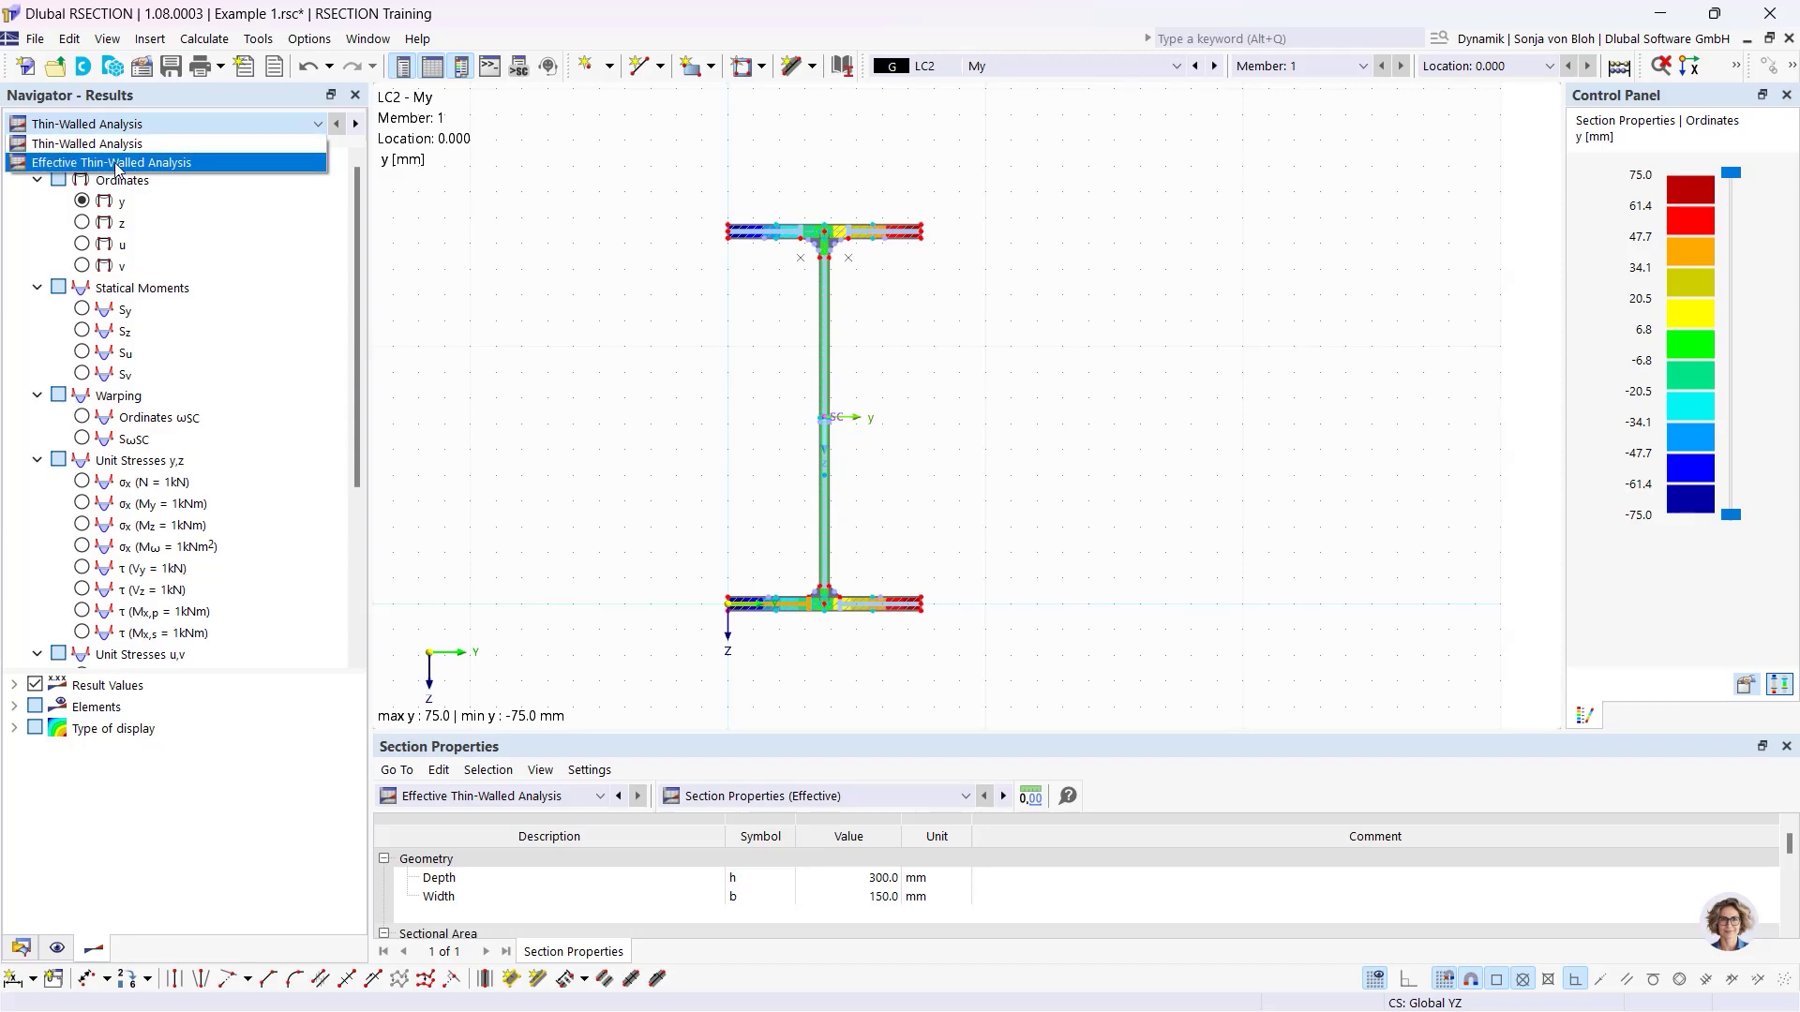
{"action": "left_click", "coordinate": [117, 163]}
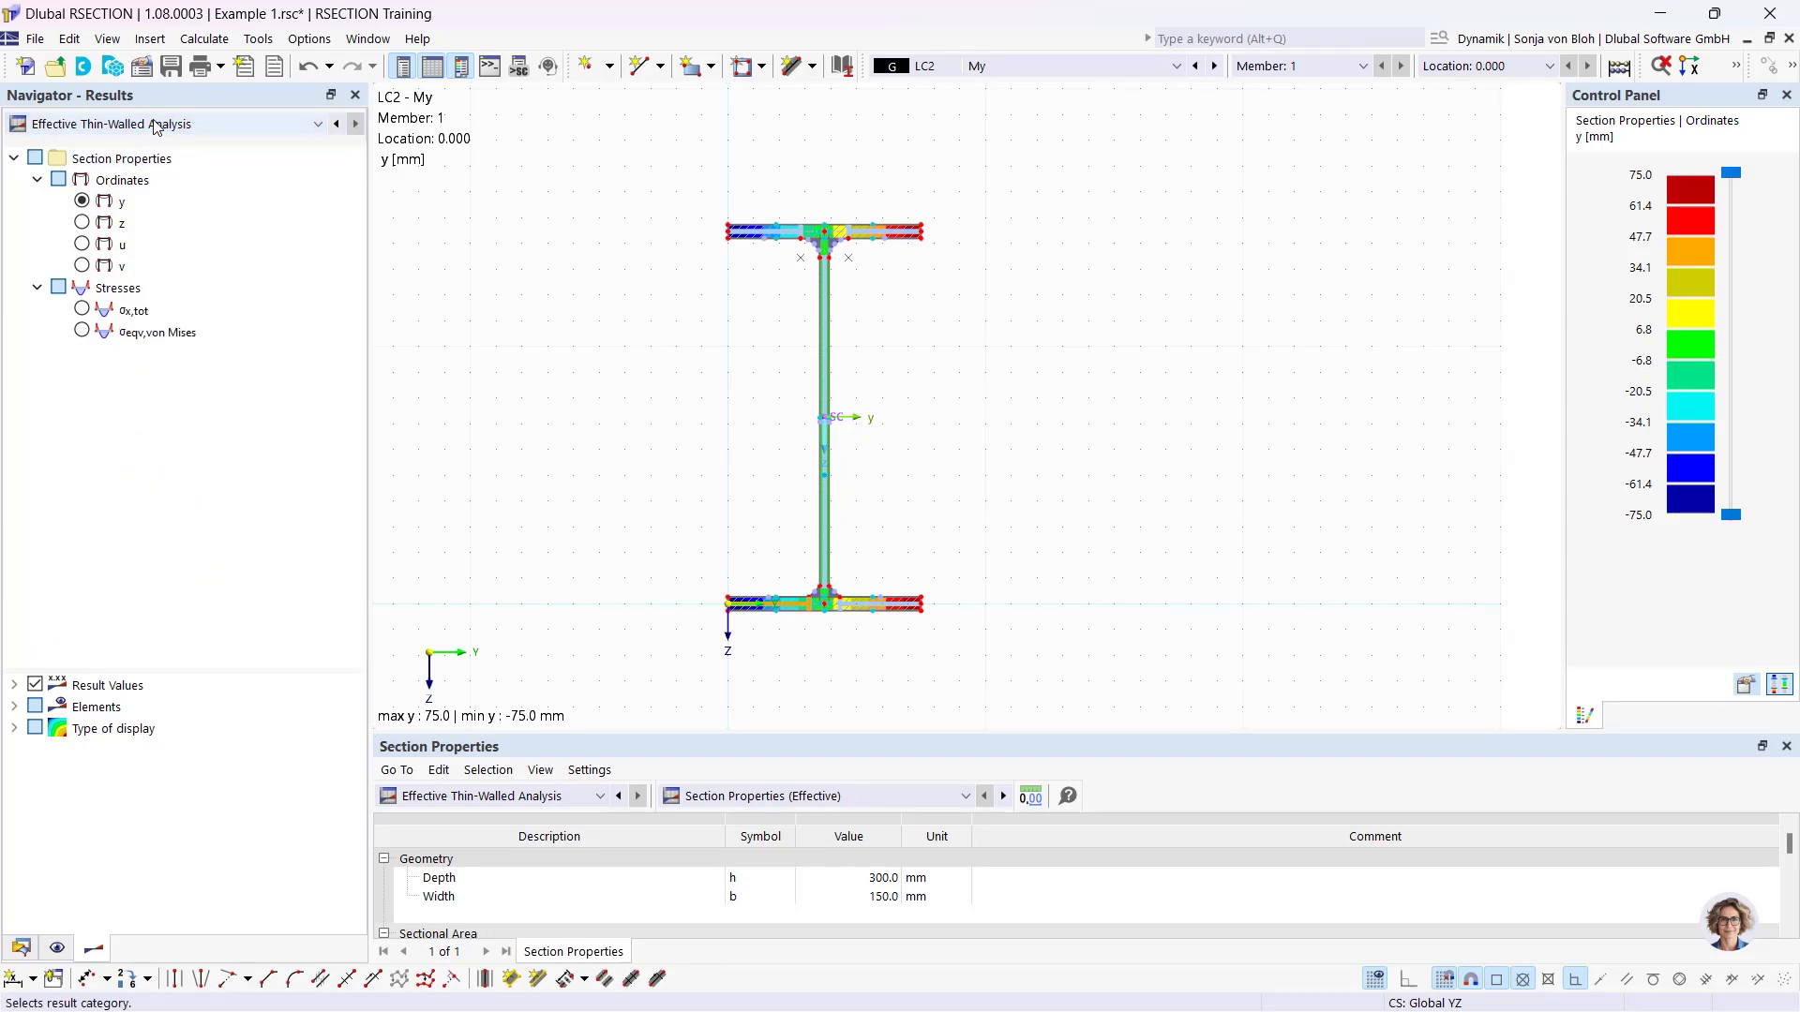
{"action": "left_click", "coordinate": [140, 124]}
{"action": "left_click", "coordinate": [153, 145]}
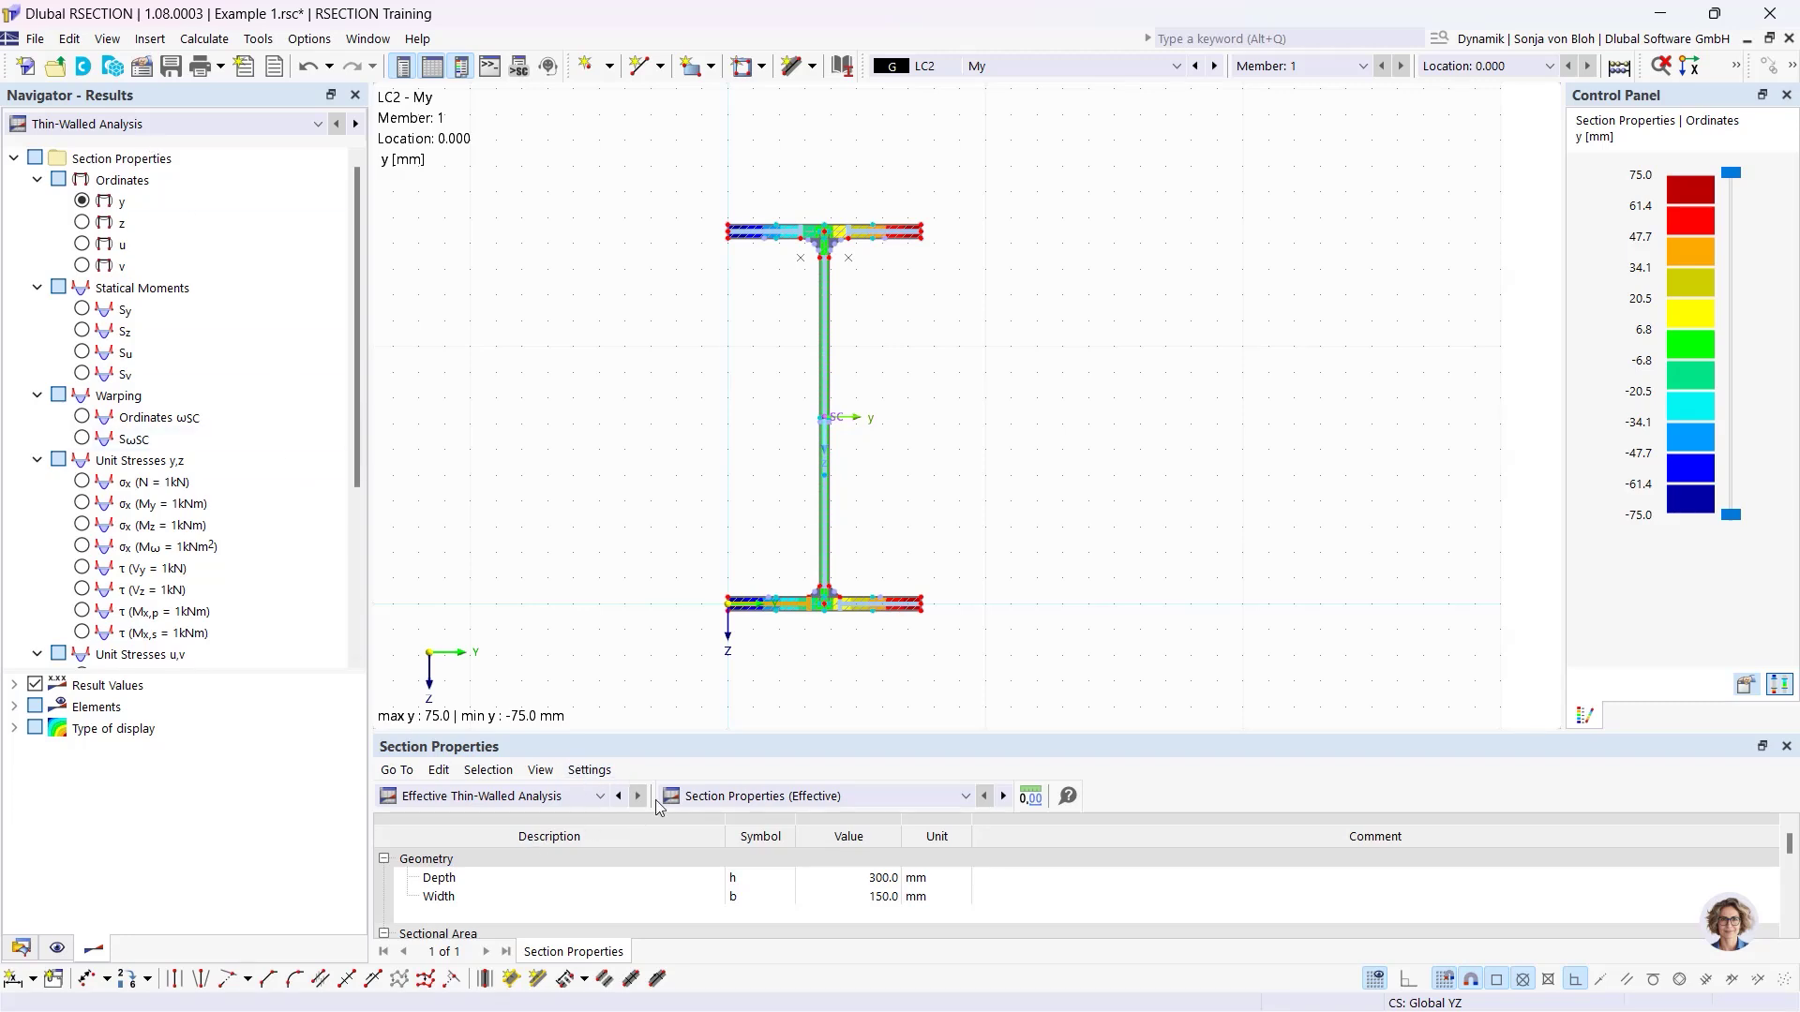
Show the Thin-Walled Analysis stresses in the results table and make the results navigator slightly narrower.
{"action": "left_click", "coordinate": [597, 796]}
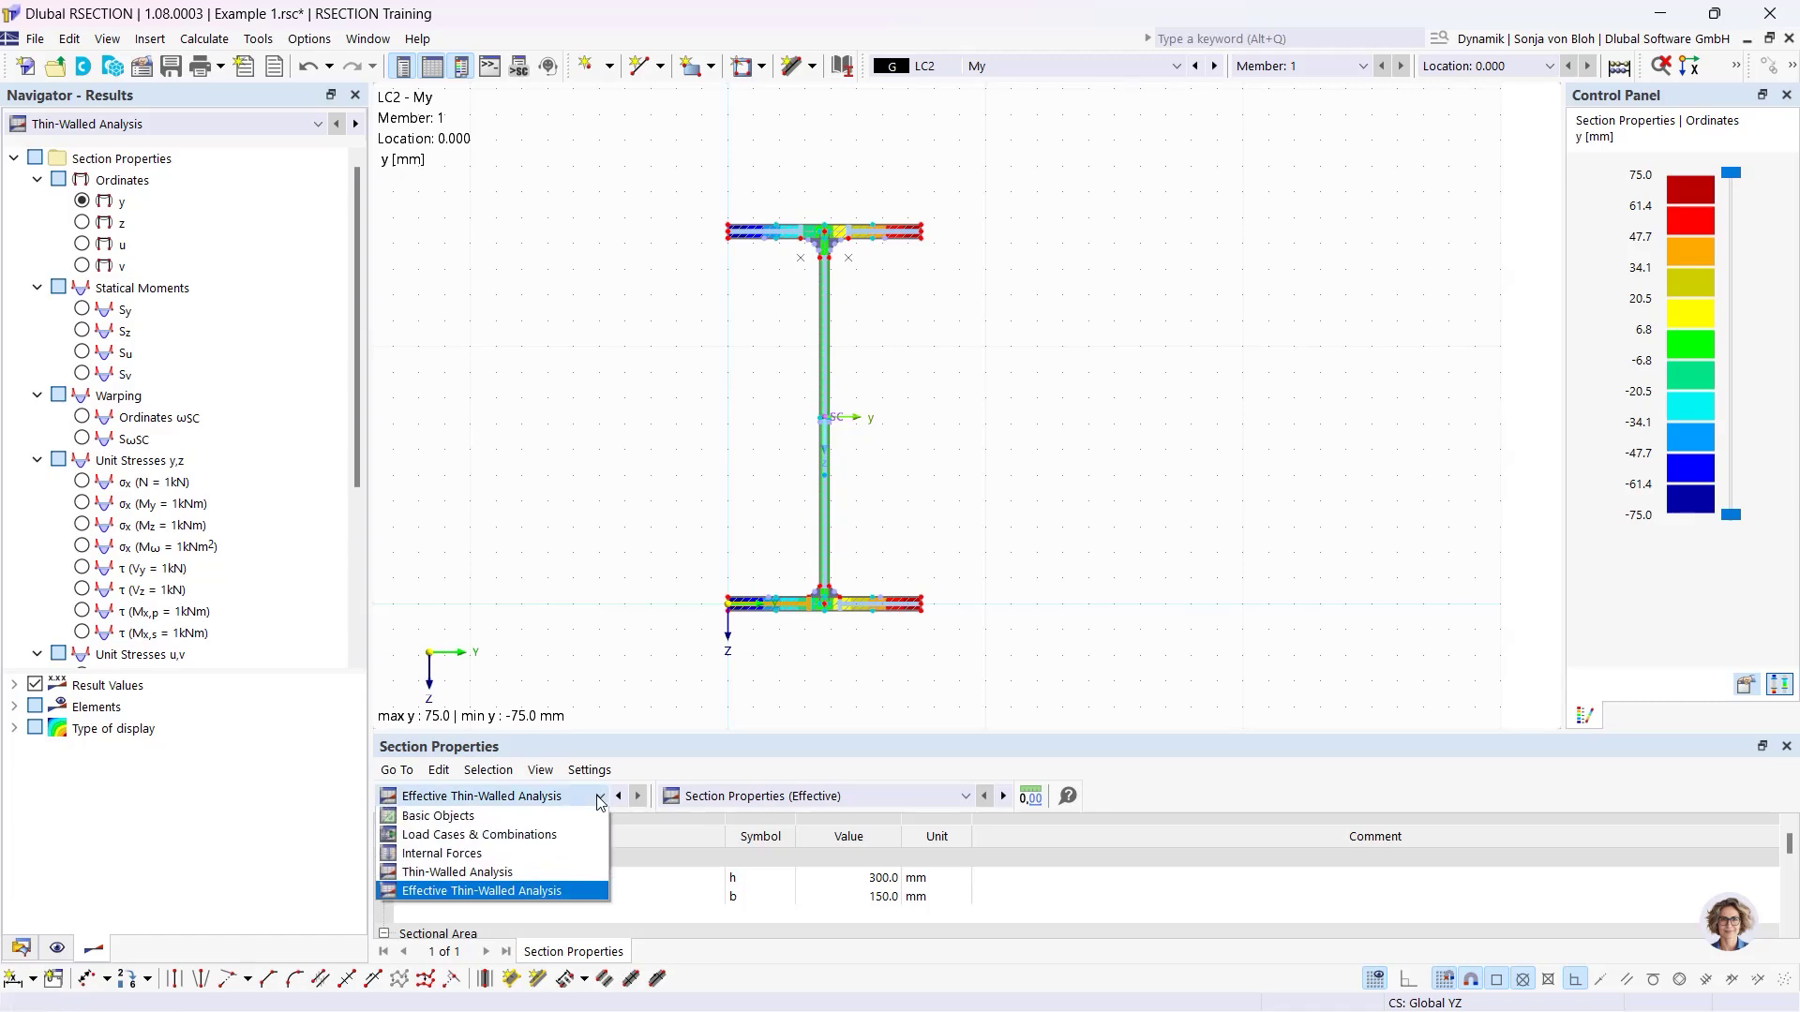
{"action": "left_click", "coordinate": [504, 874]}
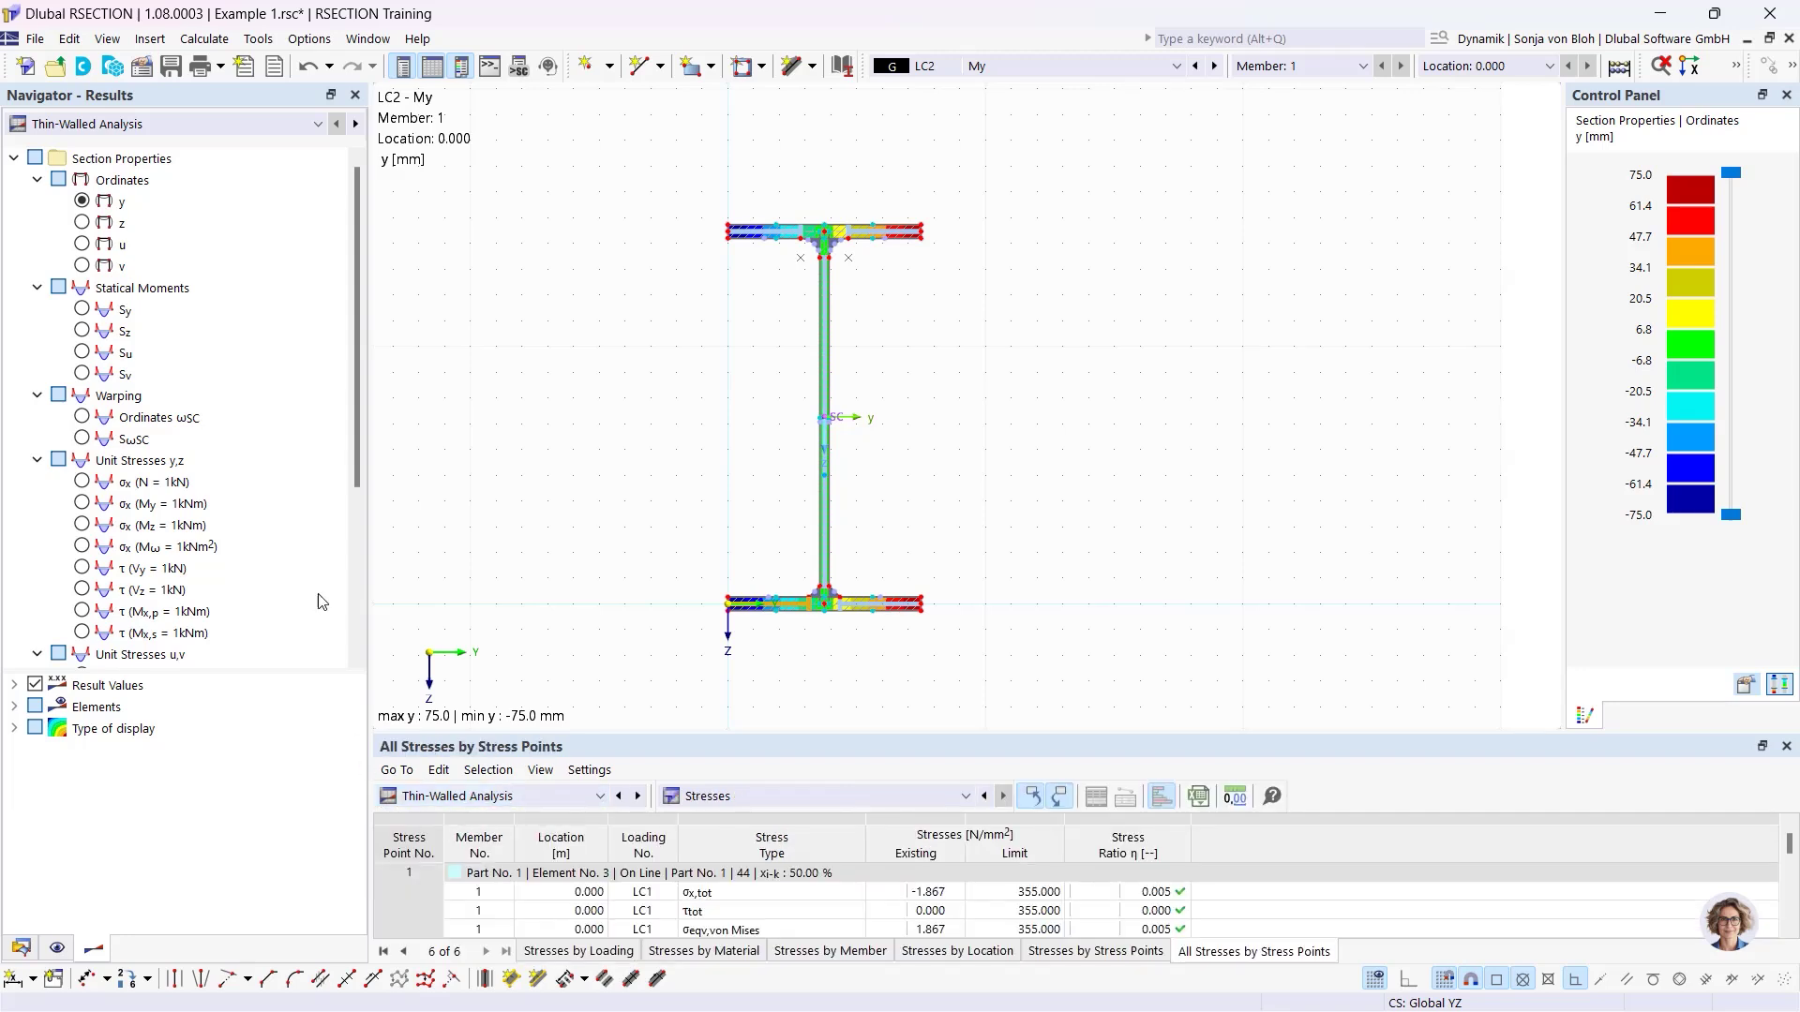
{"action": "left_click_drag", "start_coordinate": [369, 561], "coordinate": [326, 552]}
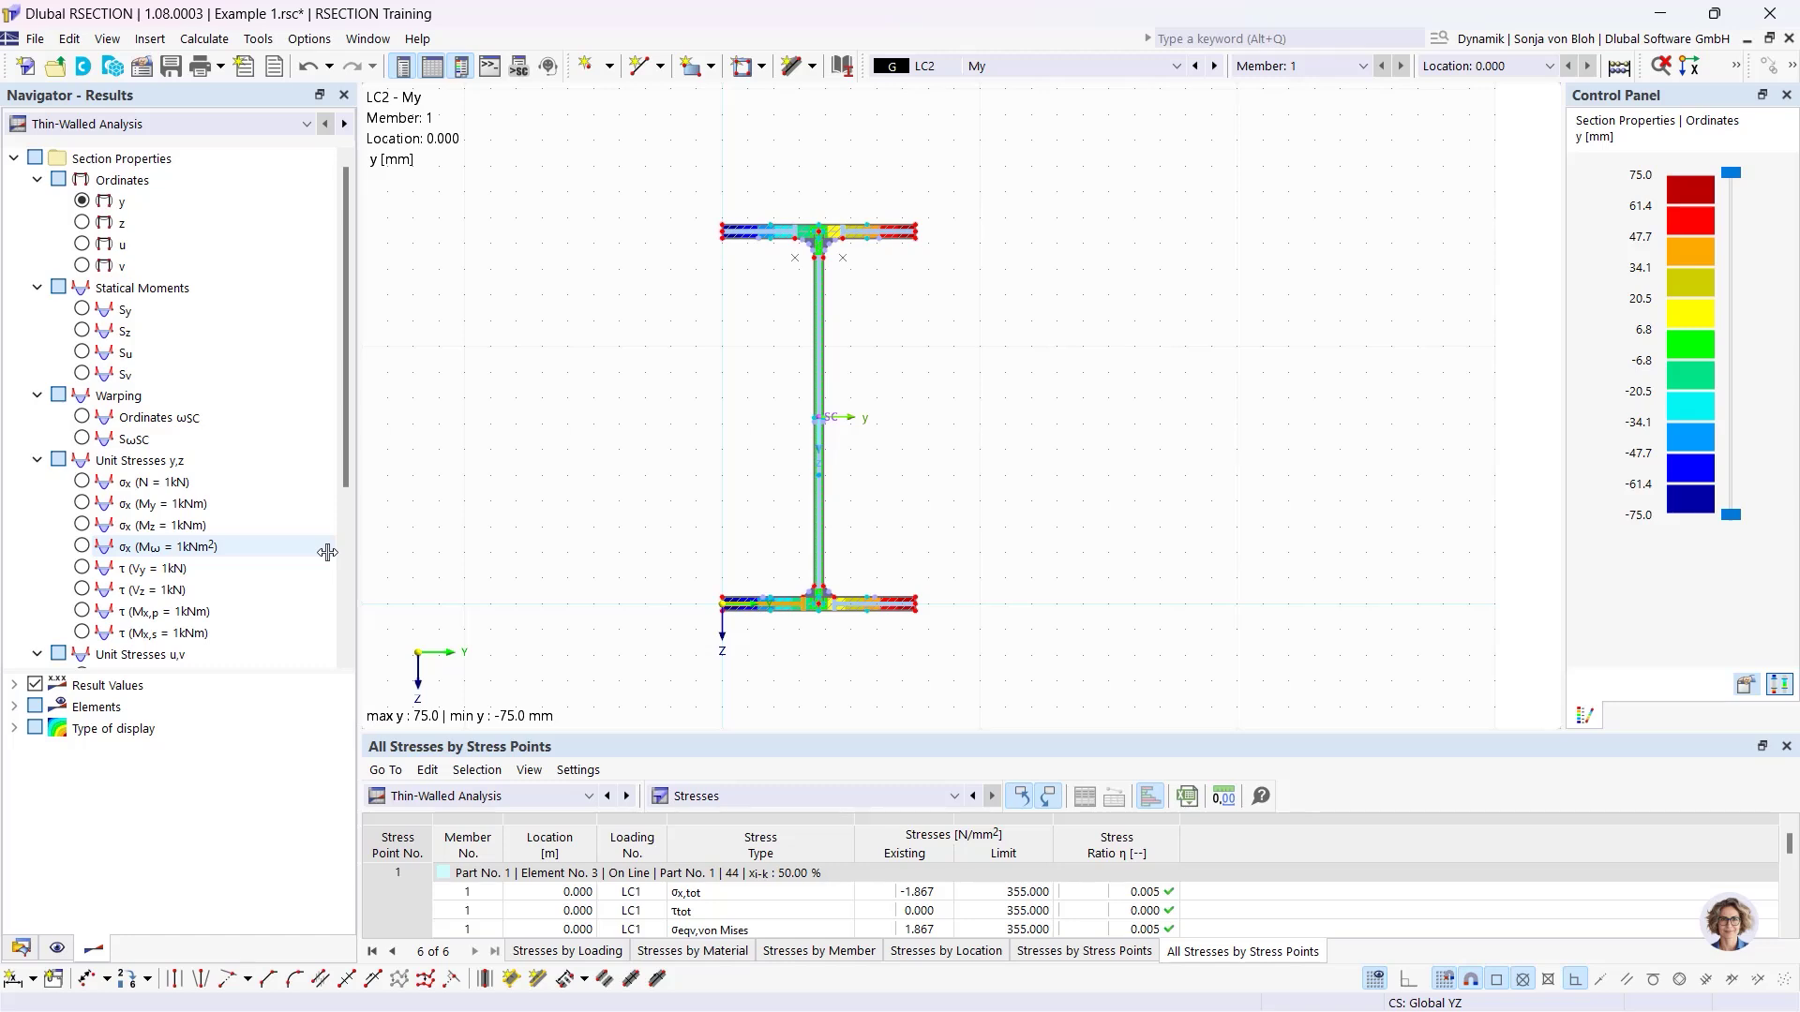
Display the total normal stress σx,tot for load case LC1 (N) and set the type of display to Off.
{"action": "left_click", "coordinate": [1177, 66]}
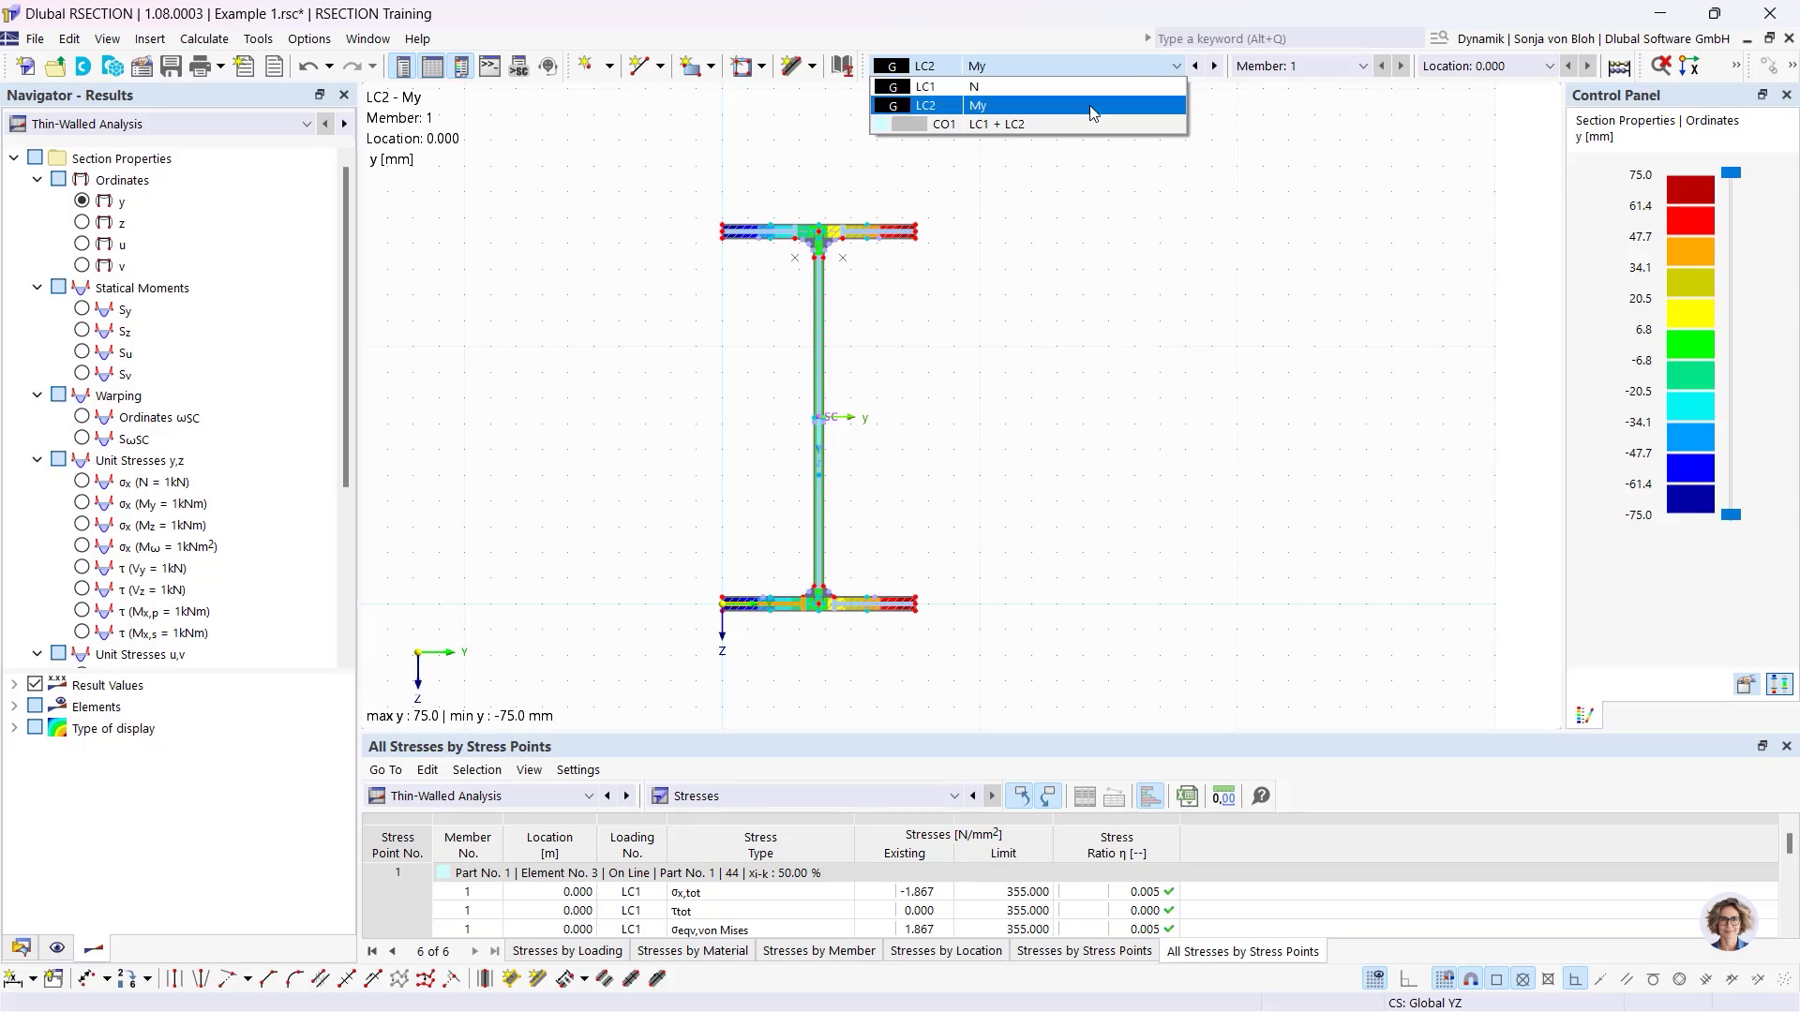
{"action": "left_click", "coordinate": [981, 90]}
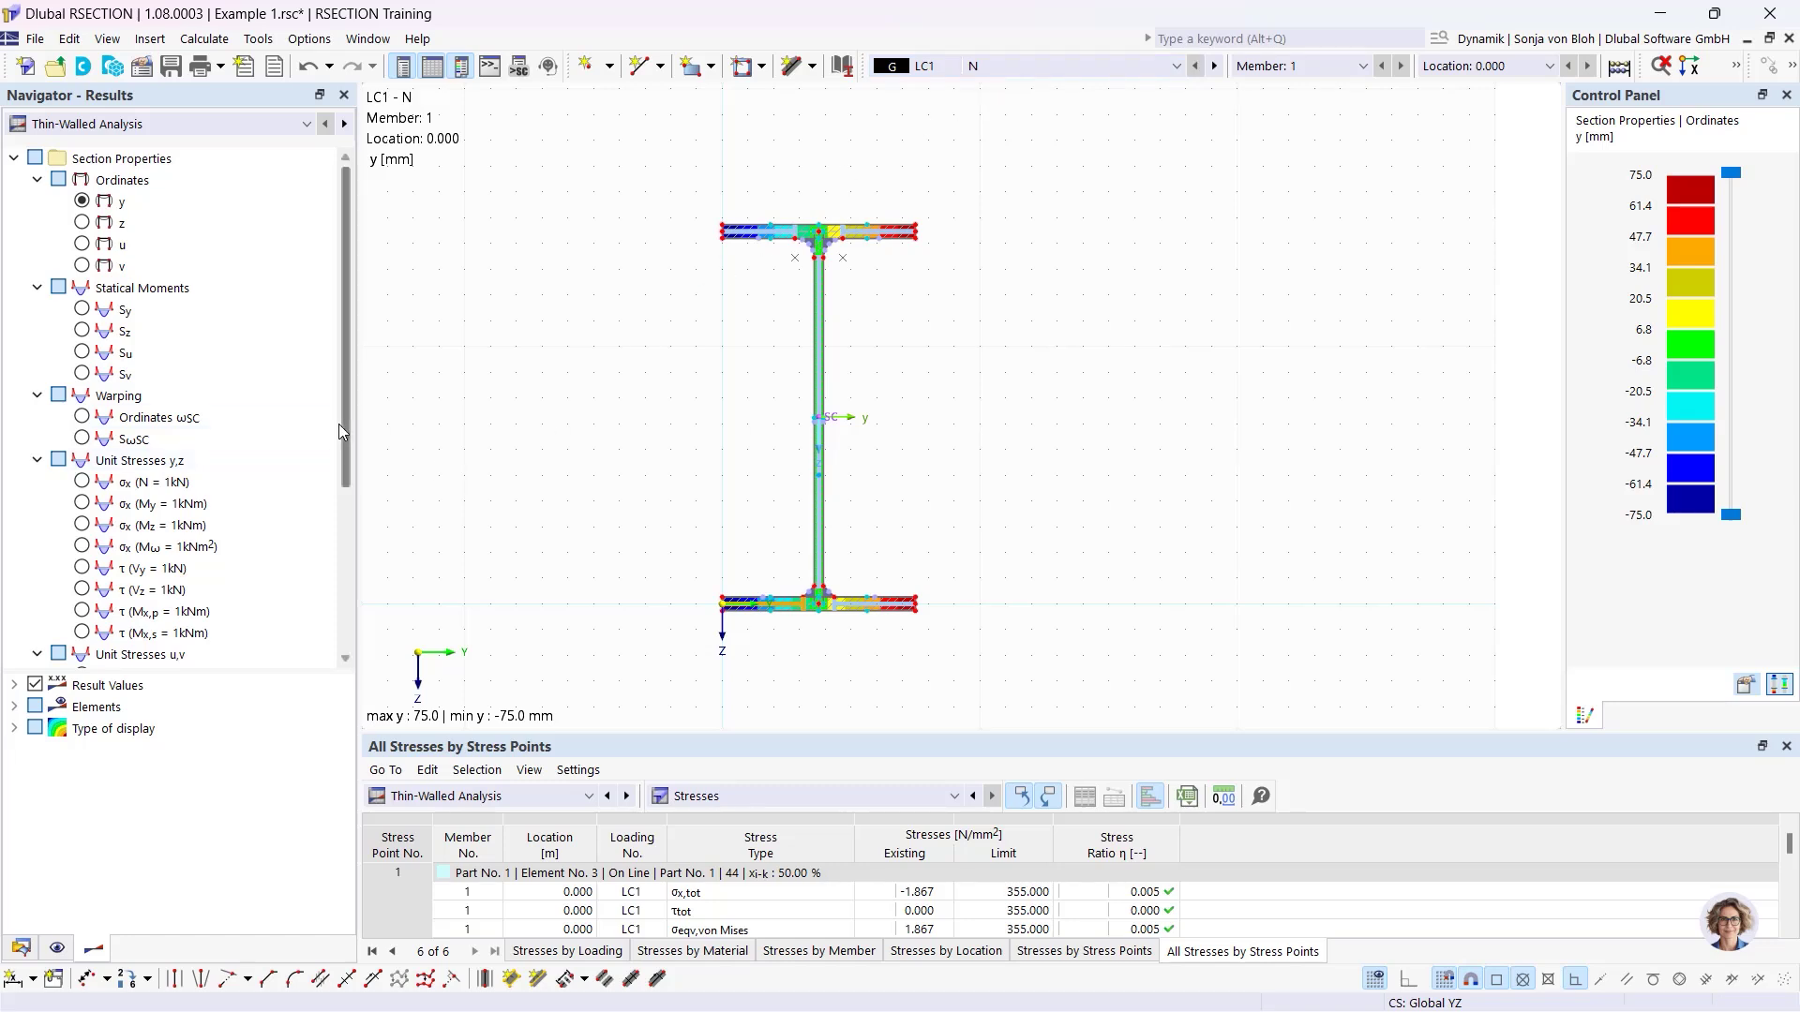
{"action": "scroll", "coordinate": [345, 426], "scroll_direction": "down", "scroll_amount": 4}
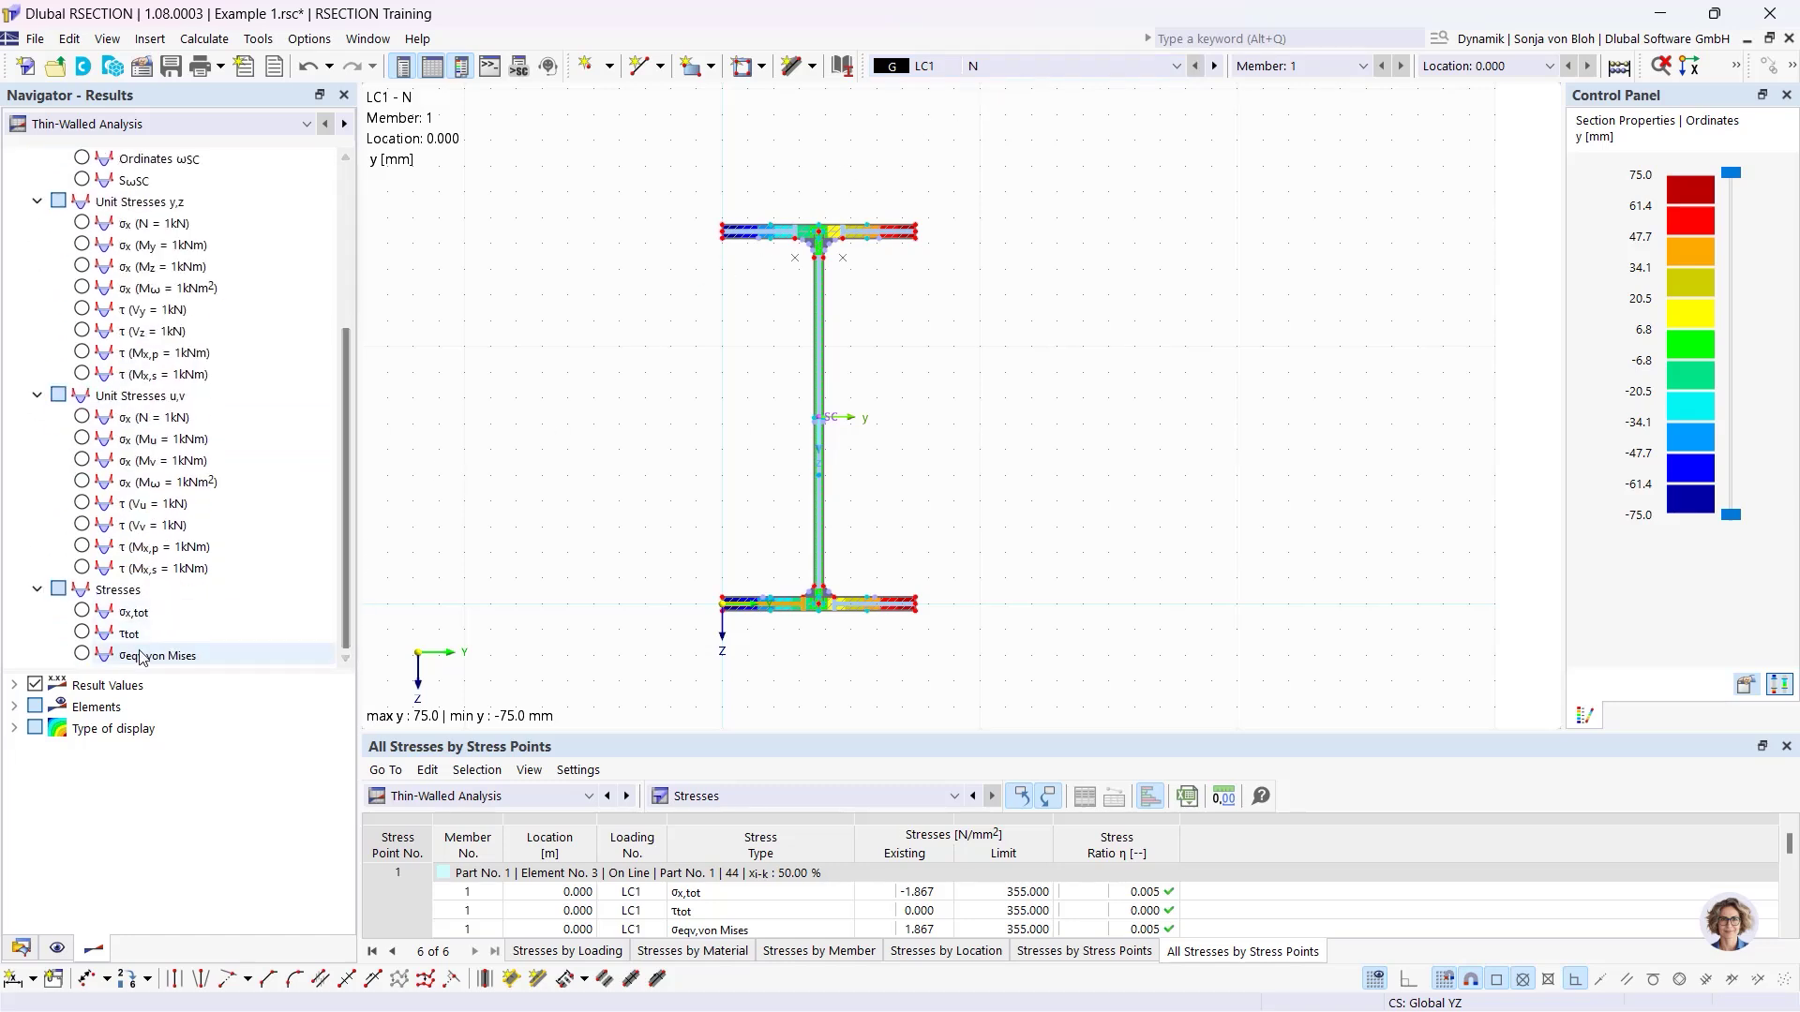
{"action": "left_click", "coordinate": [82, 611]}
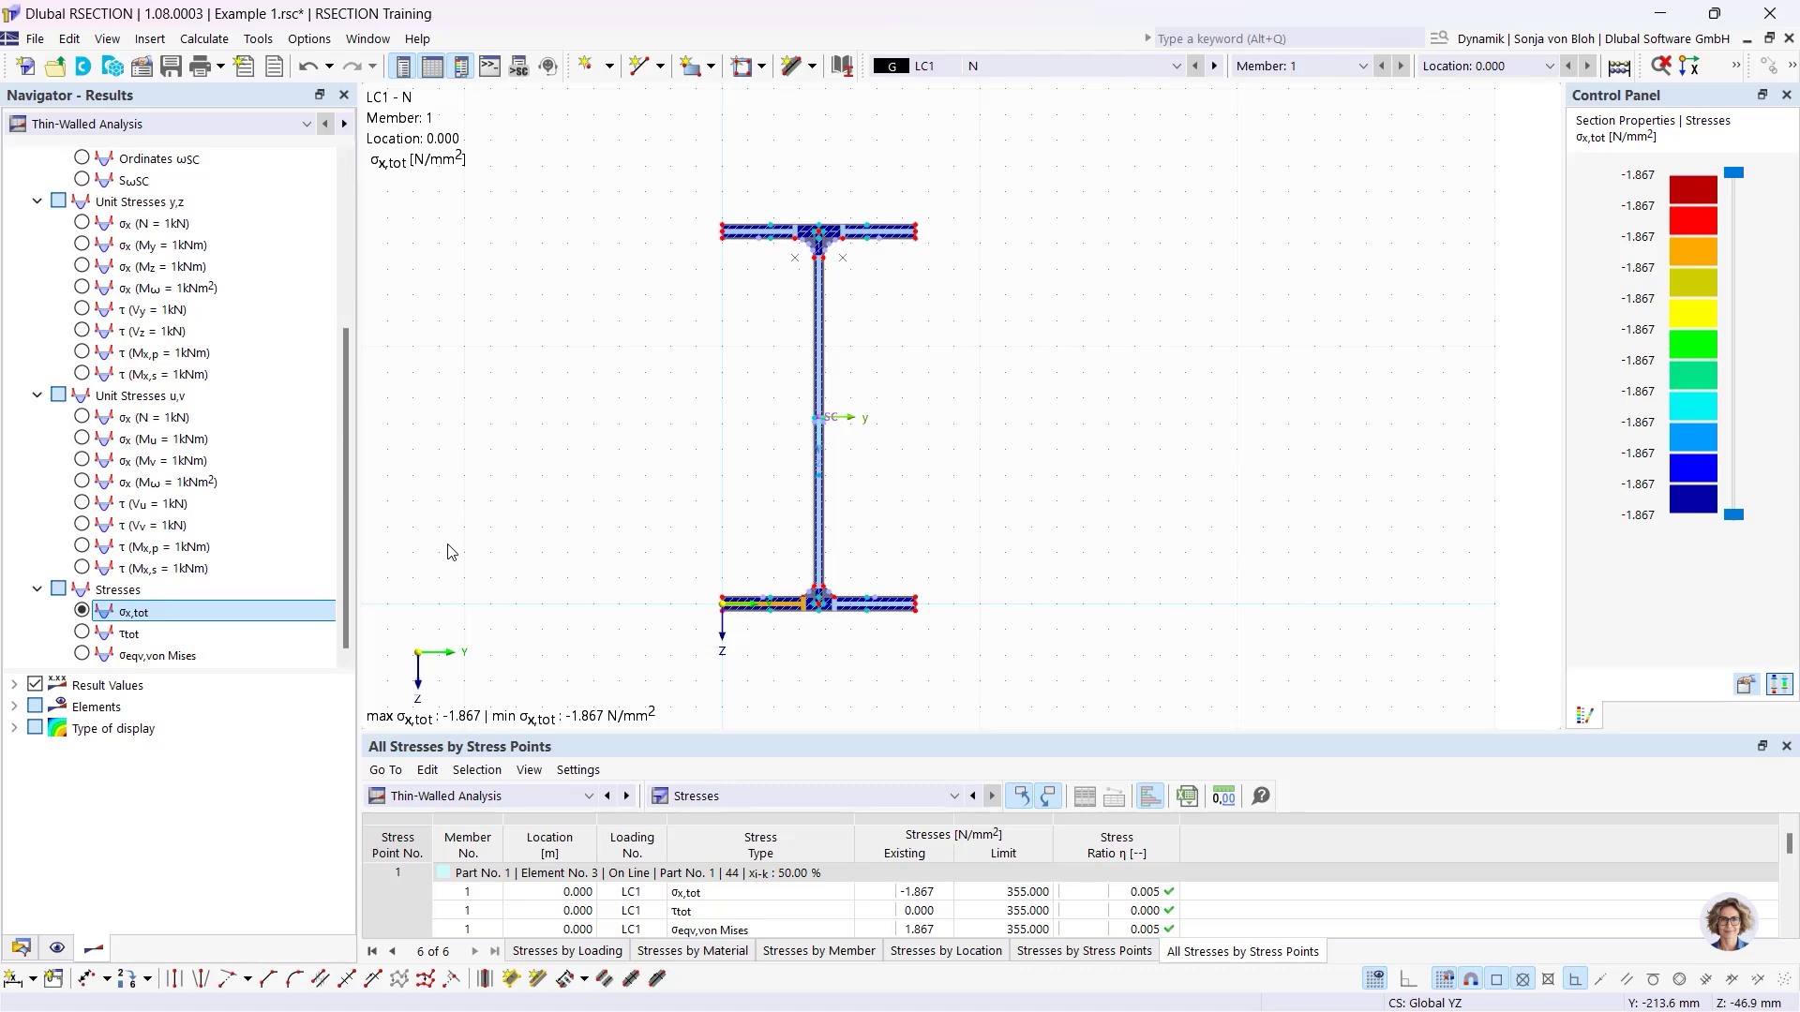
{"action": "left_click", "coordinate": [13, 729]}
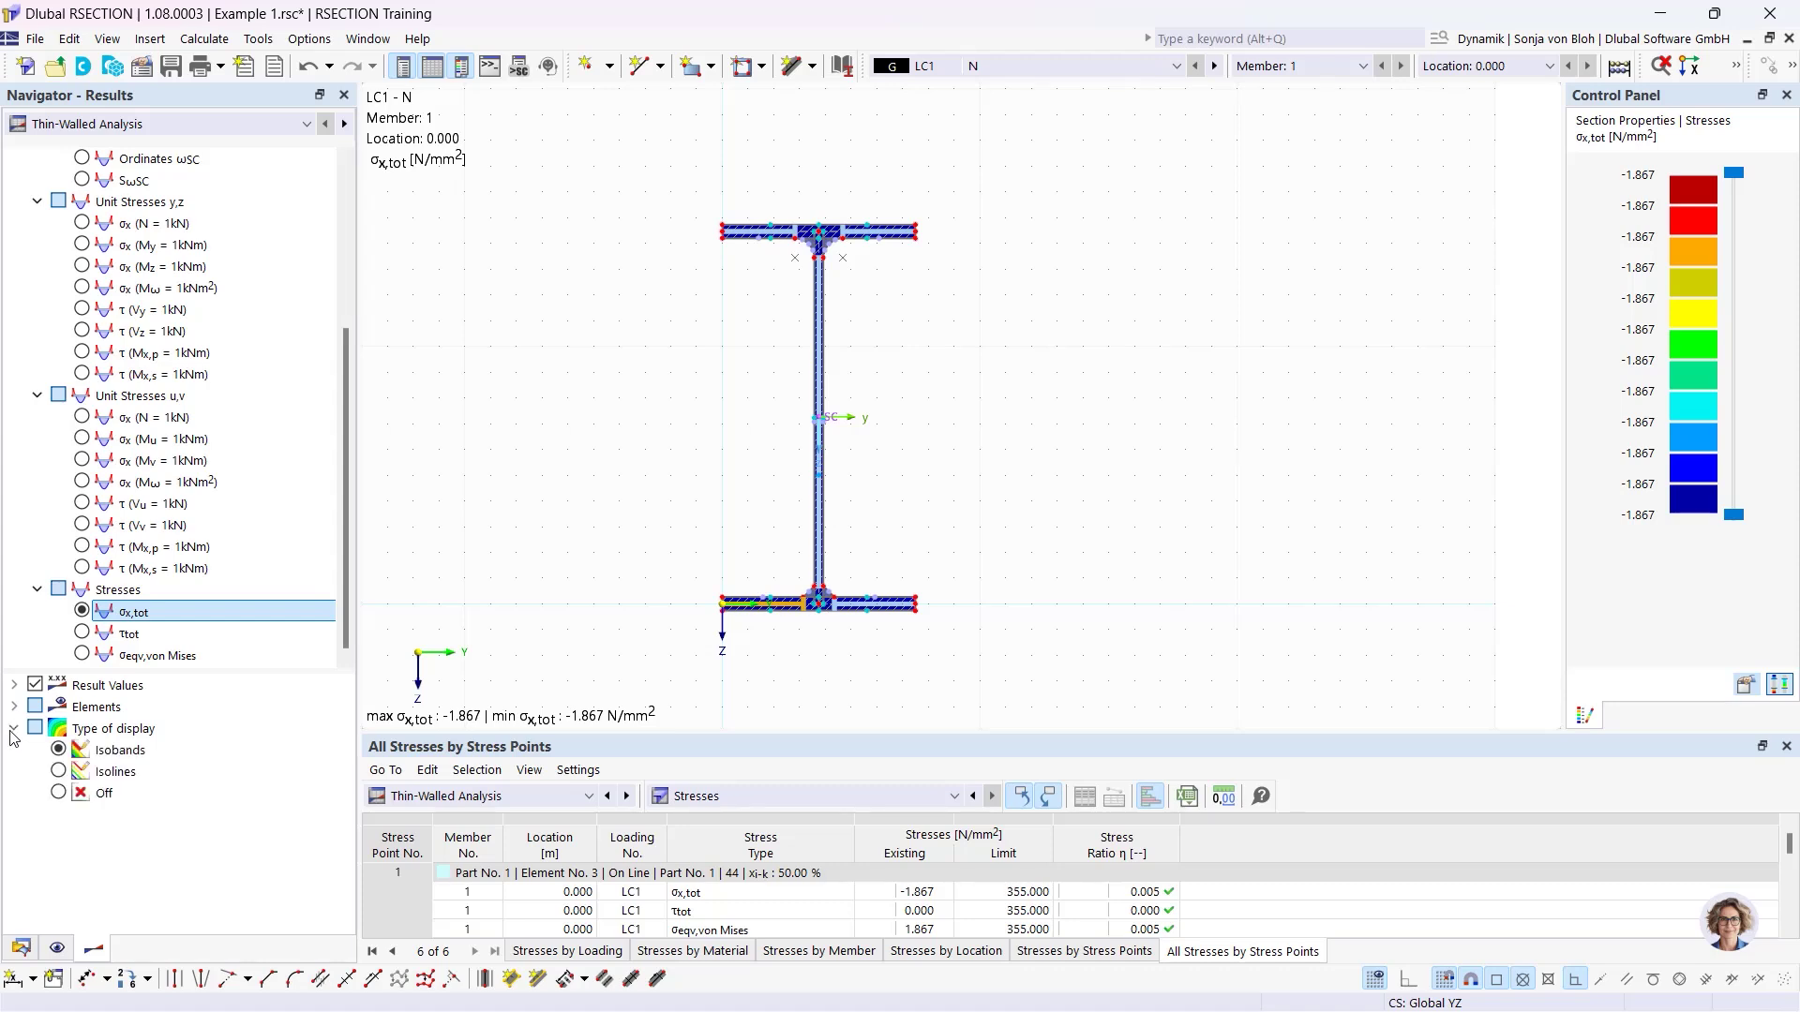
{"action": "left_click", "coordinate": [59, 794]}
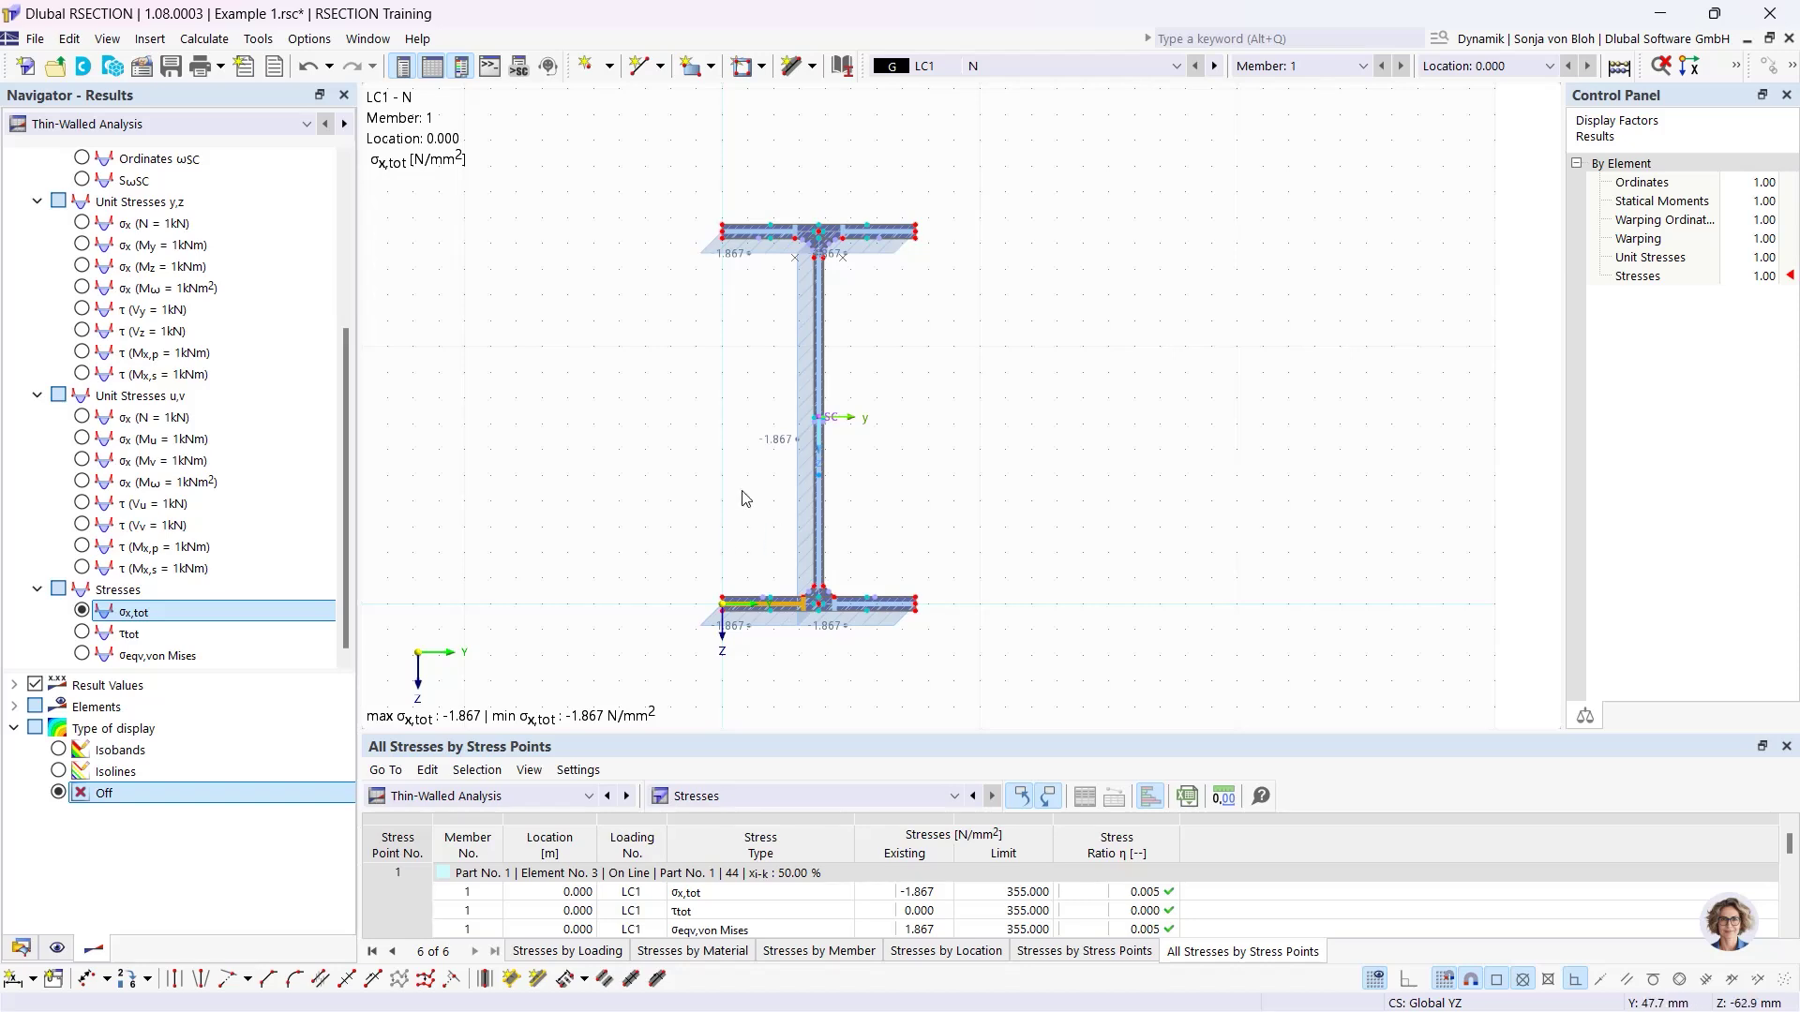
Locate the user-defined stress point on the web in the enlarged results table and inspect its σx,tot stress for LC2.
{"action": "left_click", "coordinate": [818, 475]}
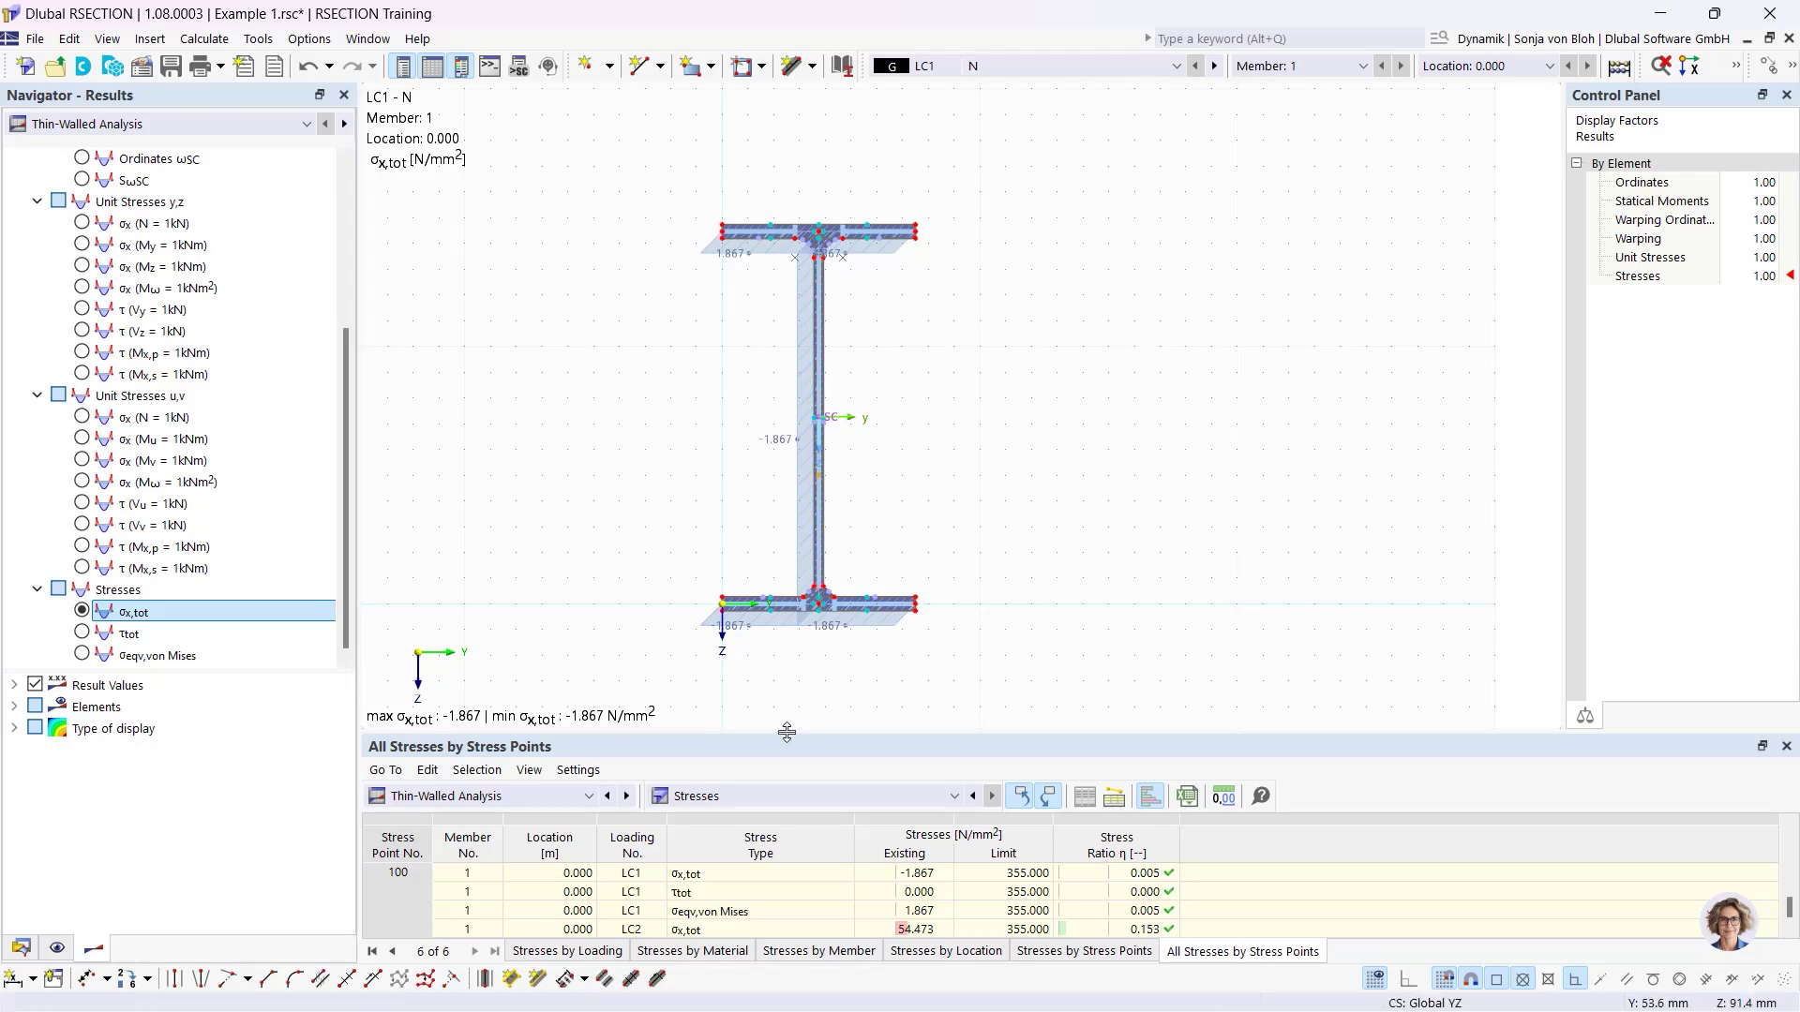
{"action": "left_click_drag", "start_coordinate": [788, 734], "coordinate": [800, 570]}
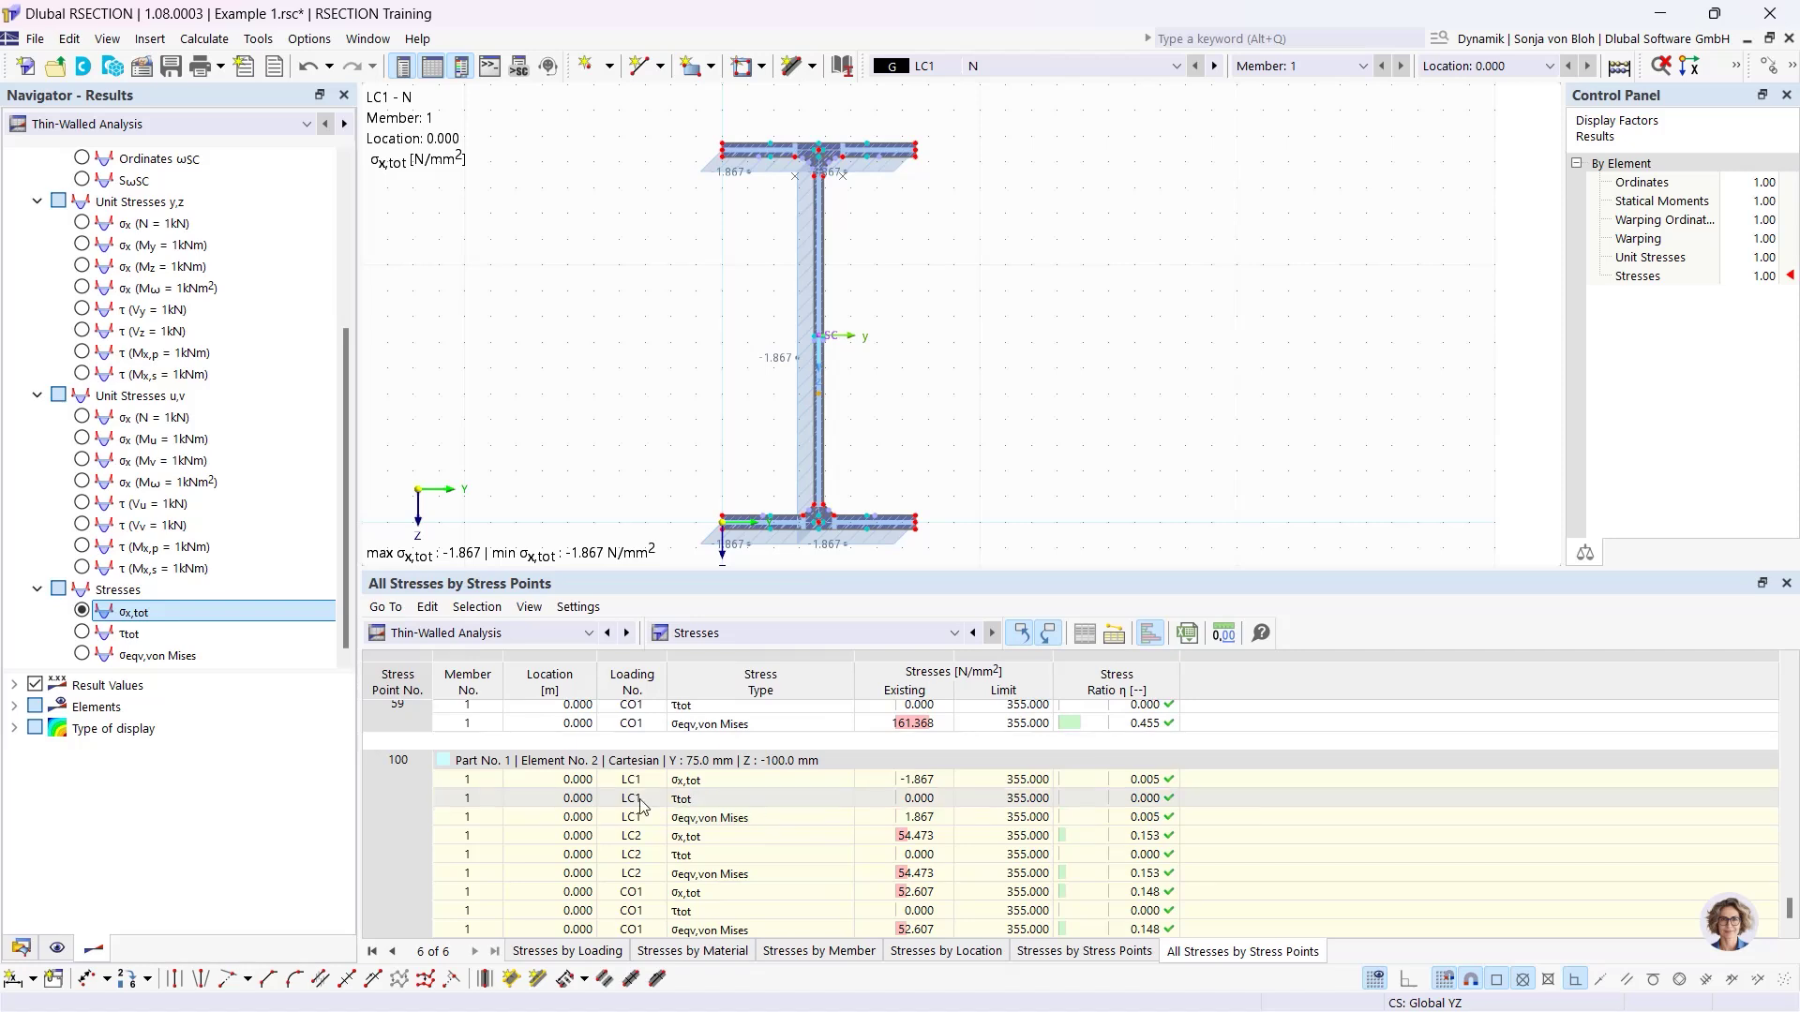
{"action": "left_click", "coordinate": [914, 838]}
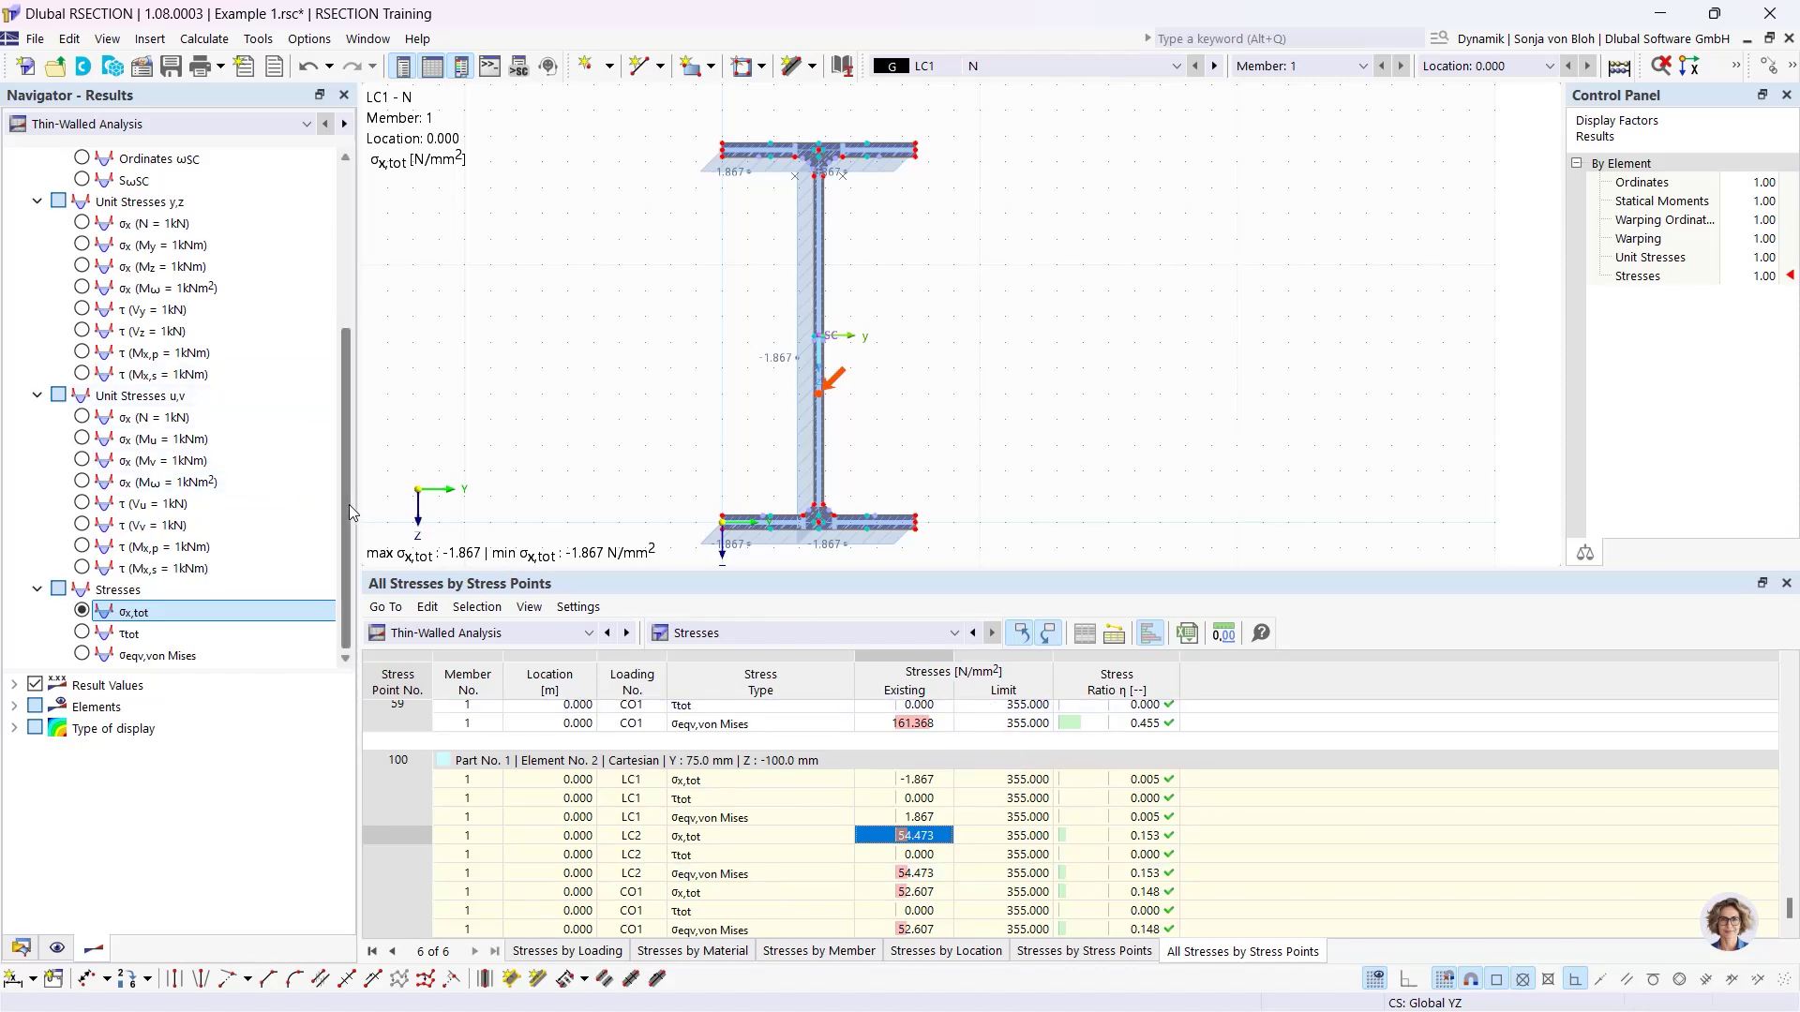
View the statical moments Sy and Sz on the section and list them in the Statical Moments and Warping table.
{"action": "left_click_drag", "start_coordinate": [349, 504], "coordinate": [356, 298]}
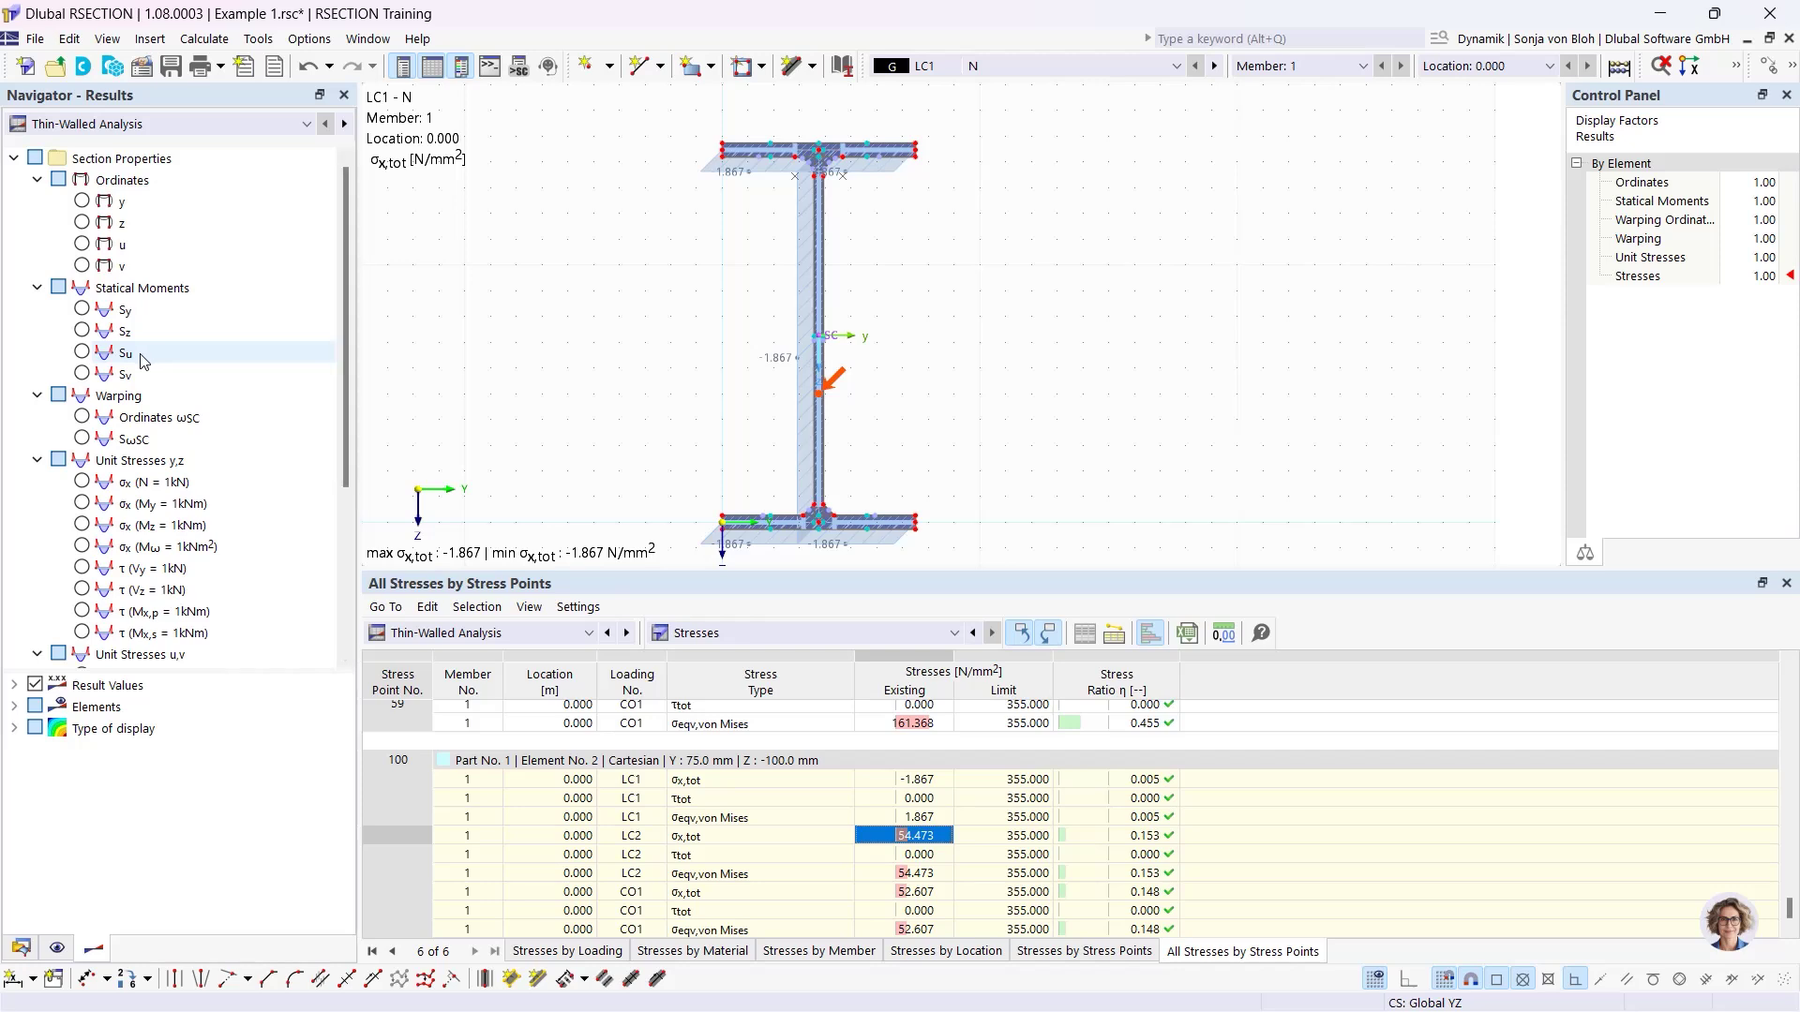
{"action": "left_click", "coordinate": [83, 310]}
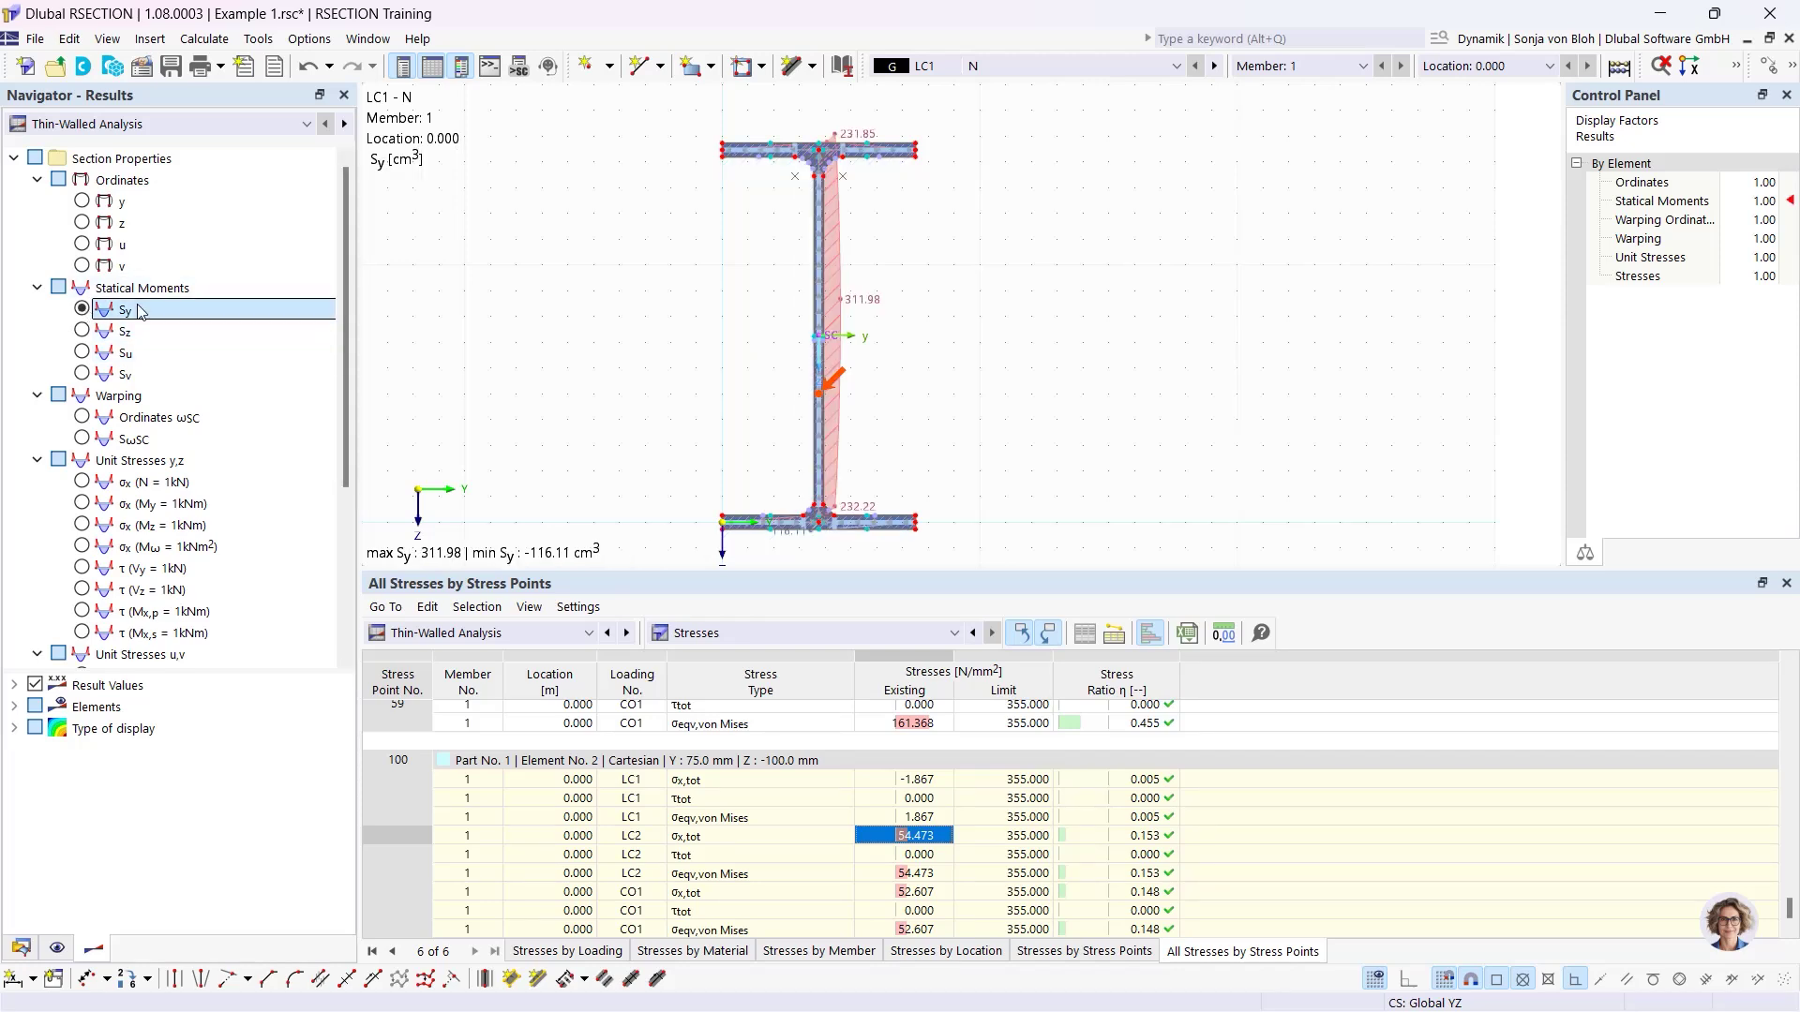
{"action": "left_click", "coordinate": [82, 330]}
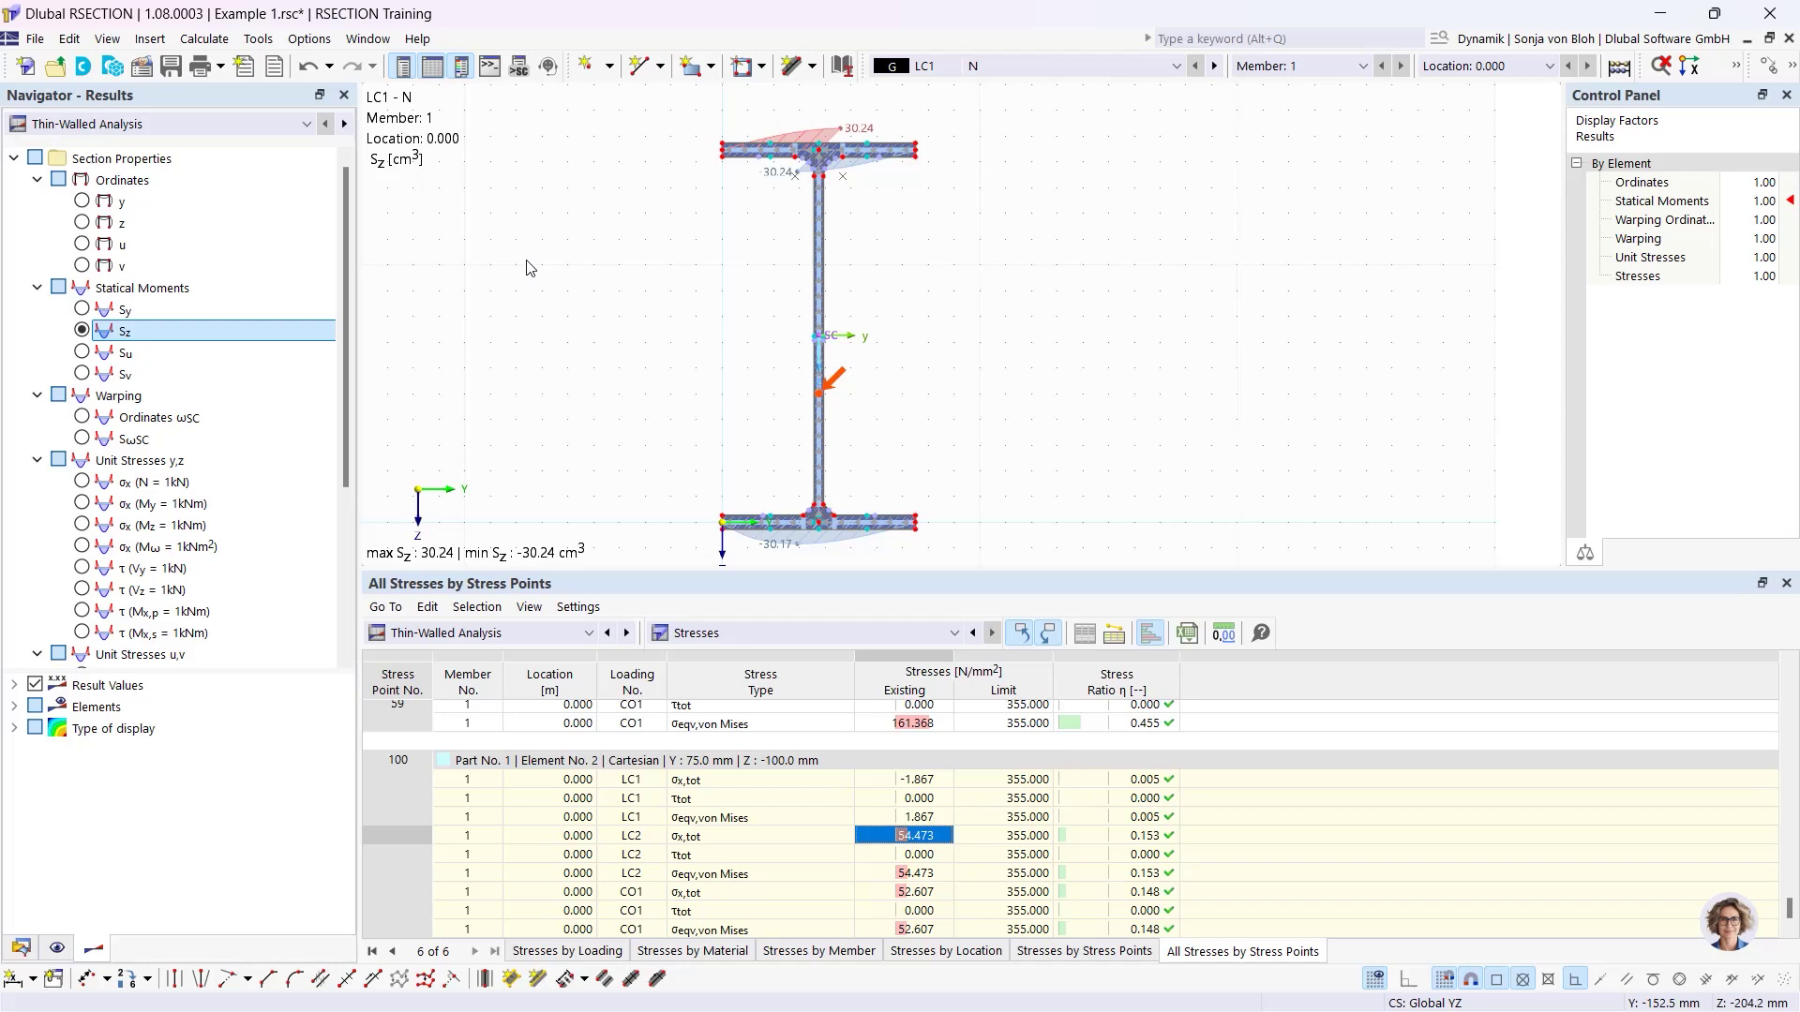
{"action": "left_click", "coordinate": [857, 632]}
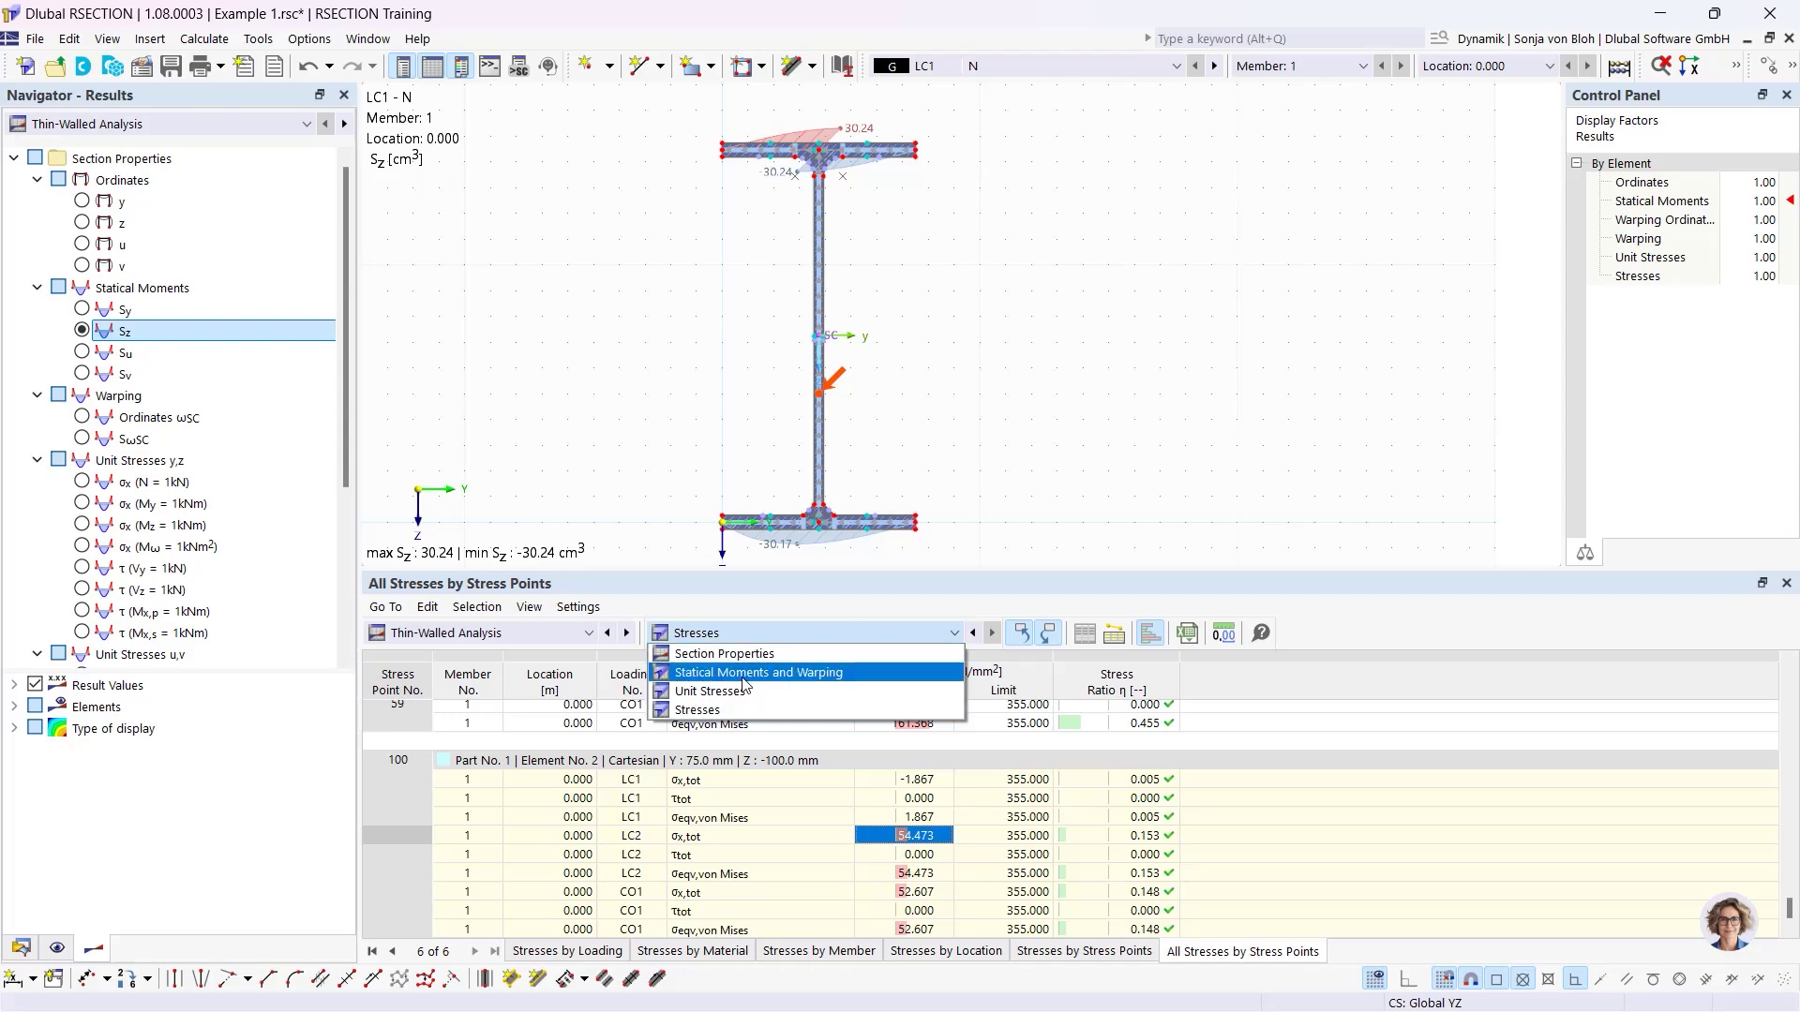
{"action": "left_click", "coordinate": [792, 673]}
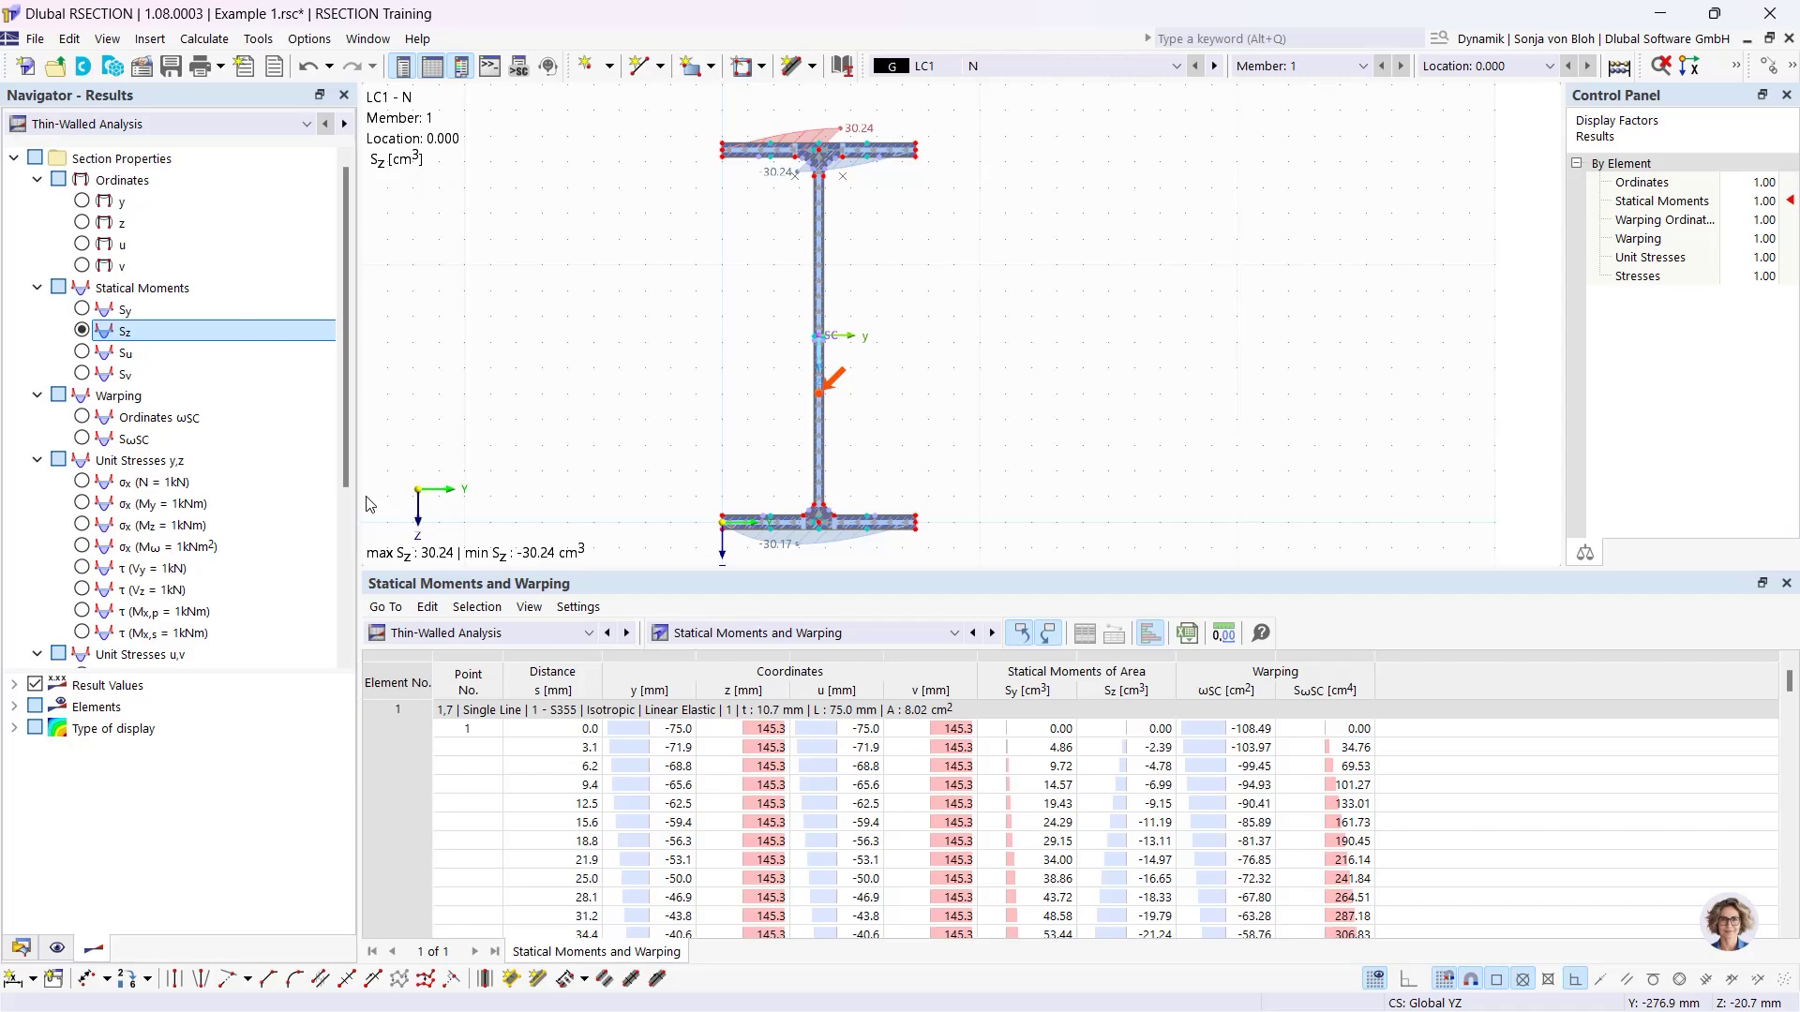
Display σx,tot from the Effective Thin-Walled Analysis on the section and show the effective section properties in the table.
{"action": "left_click", "coordinate": [191, 124]}
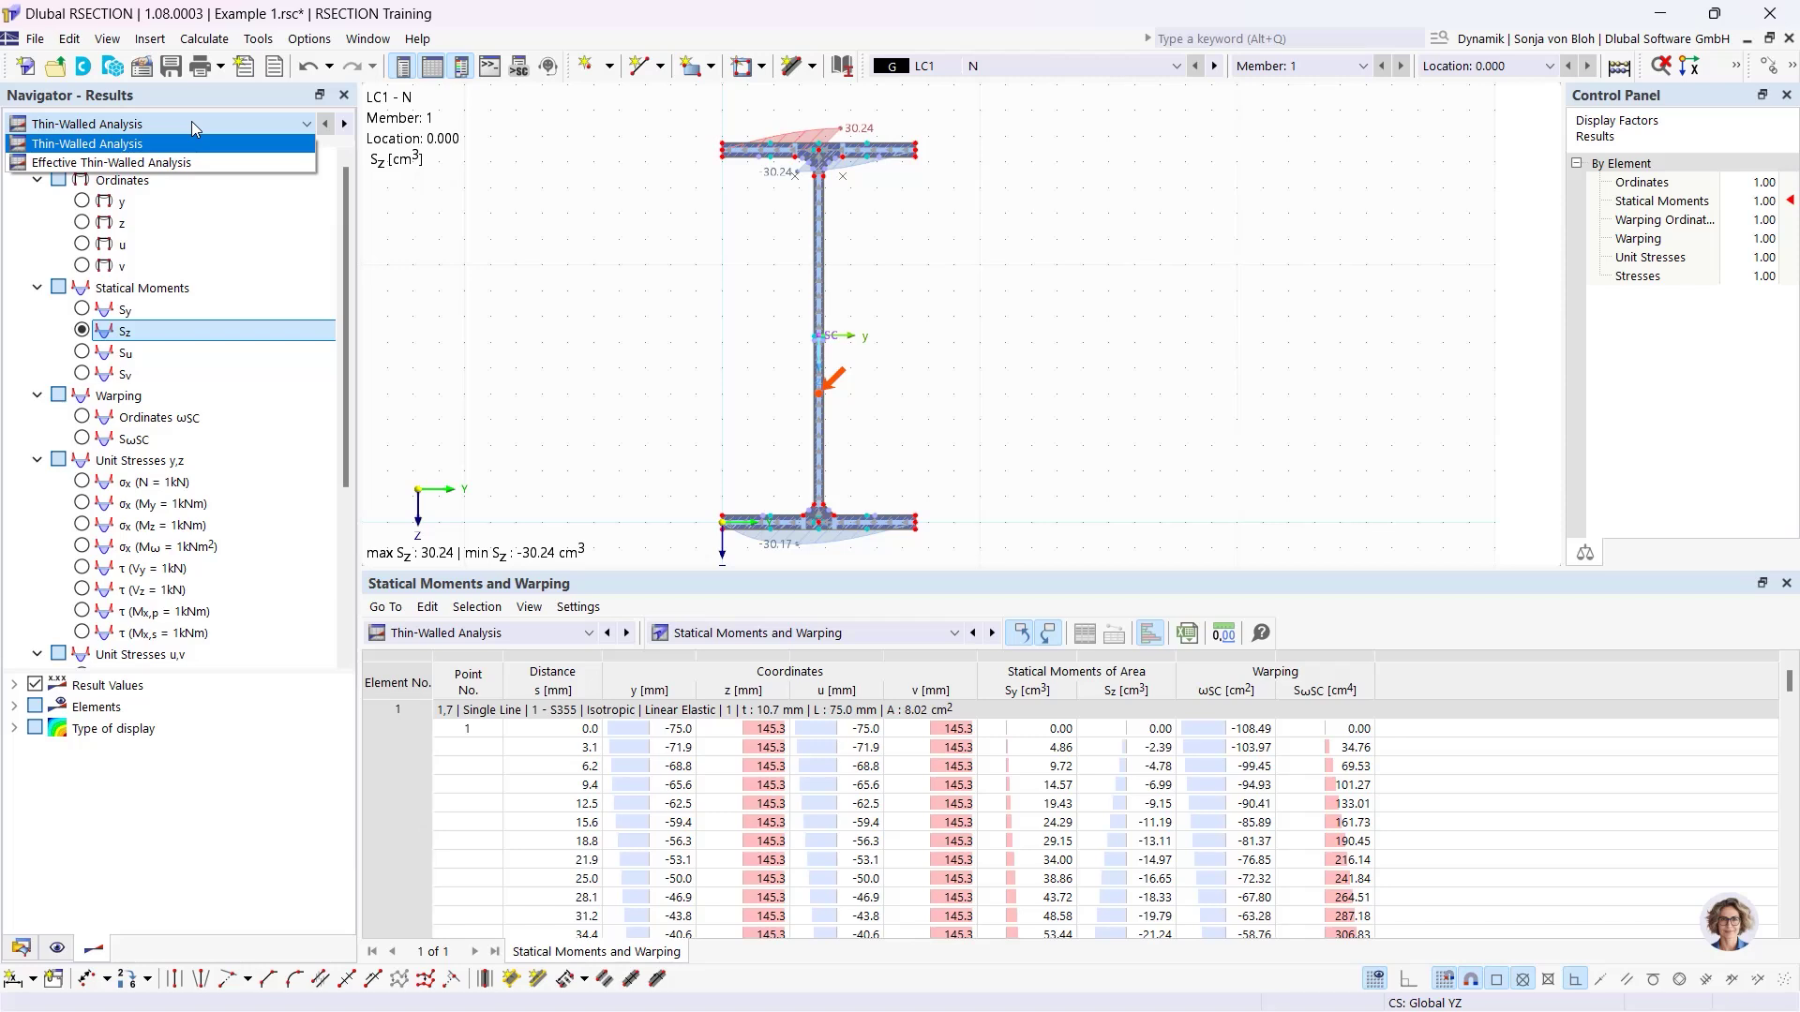
{"action": "left_click", "coordinate": [91, 162]}
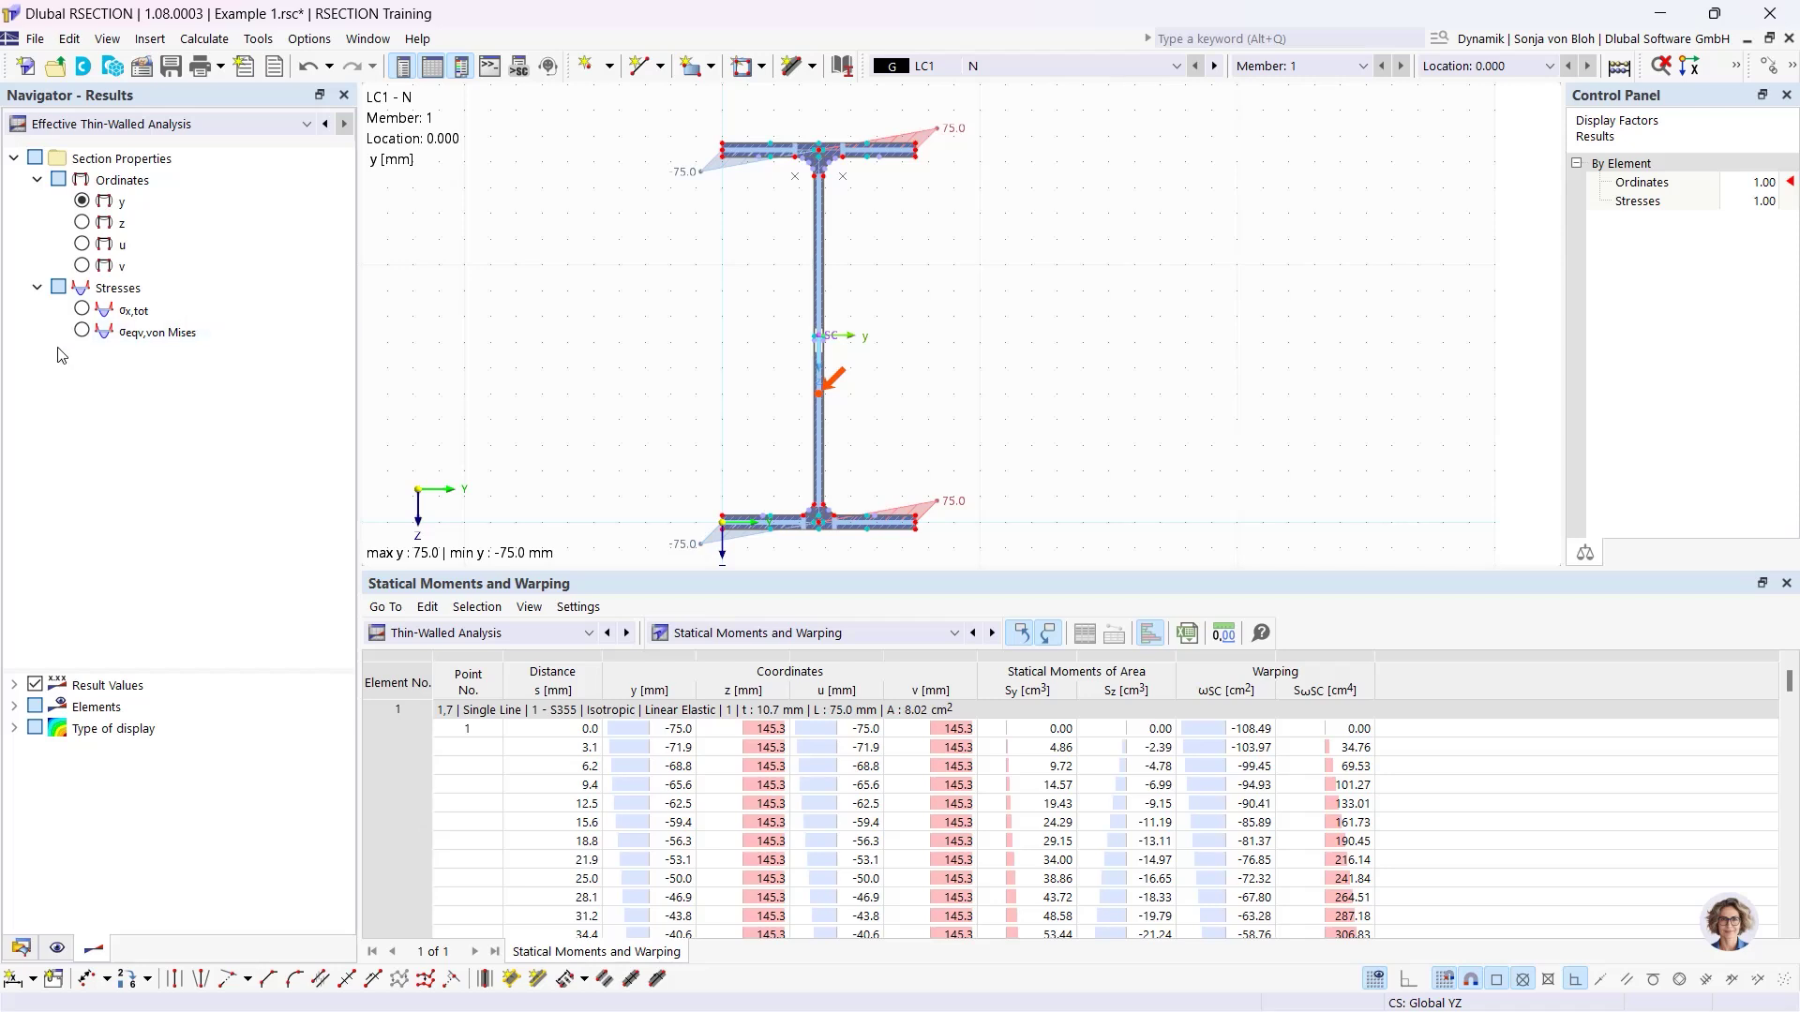
{"action": "left_click", "coordinate": [83, 311]}
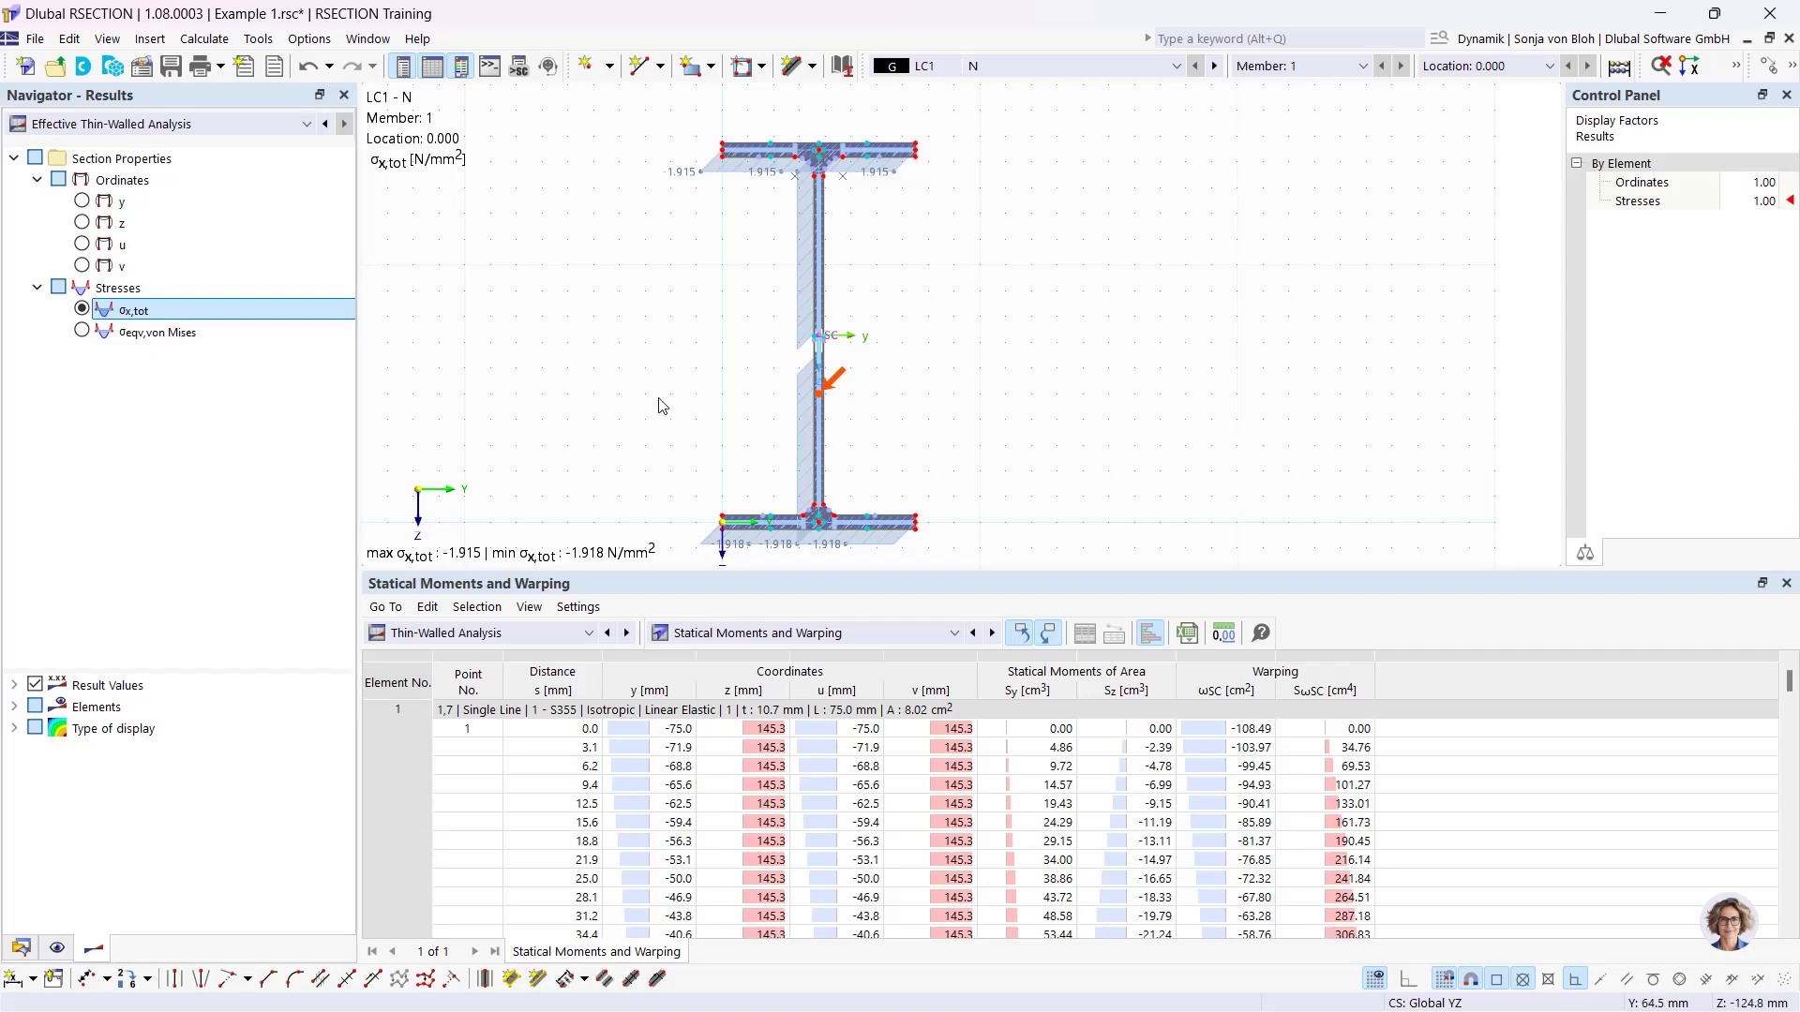
{"action": "left_click", "coordinate": [563, 635]}
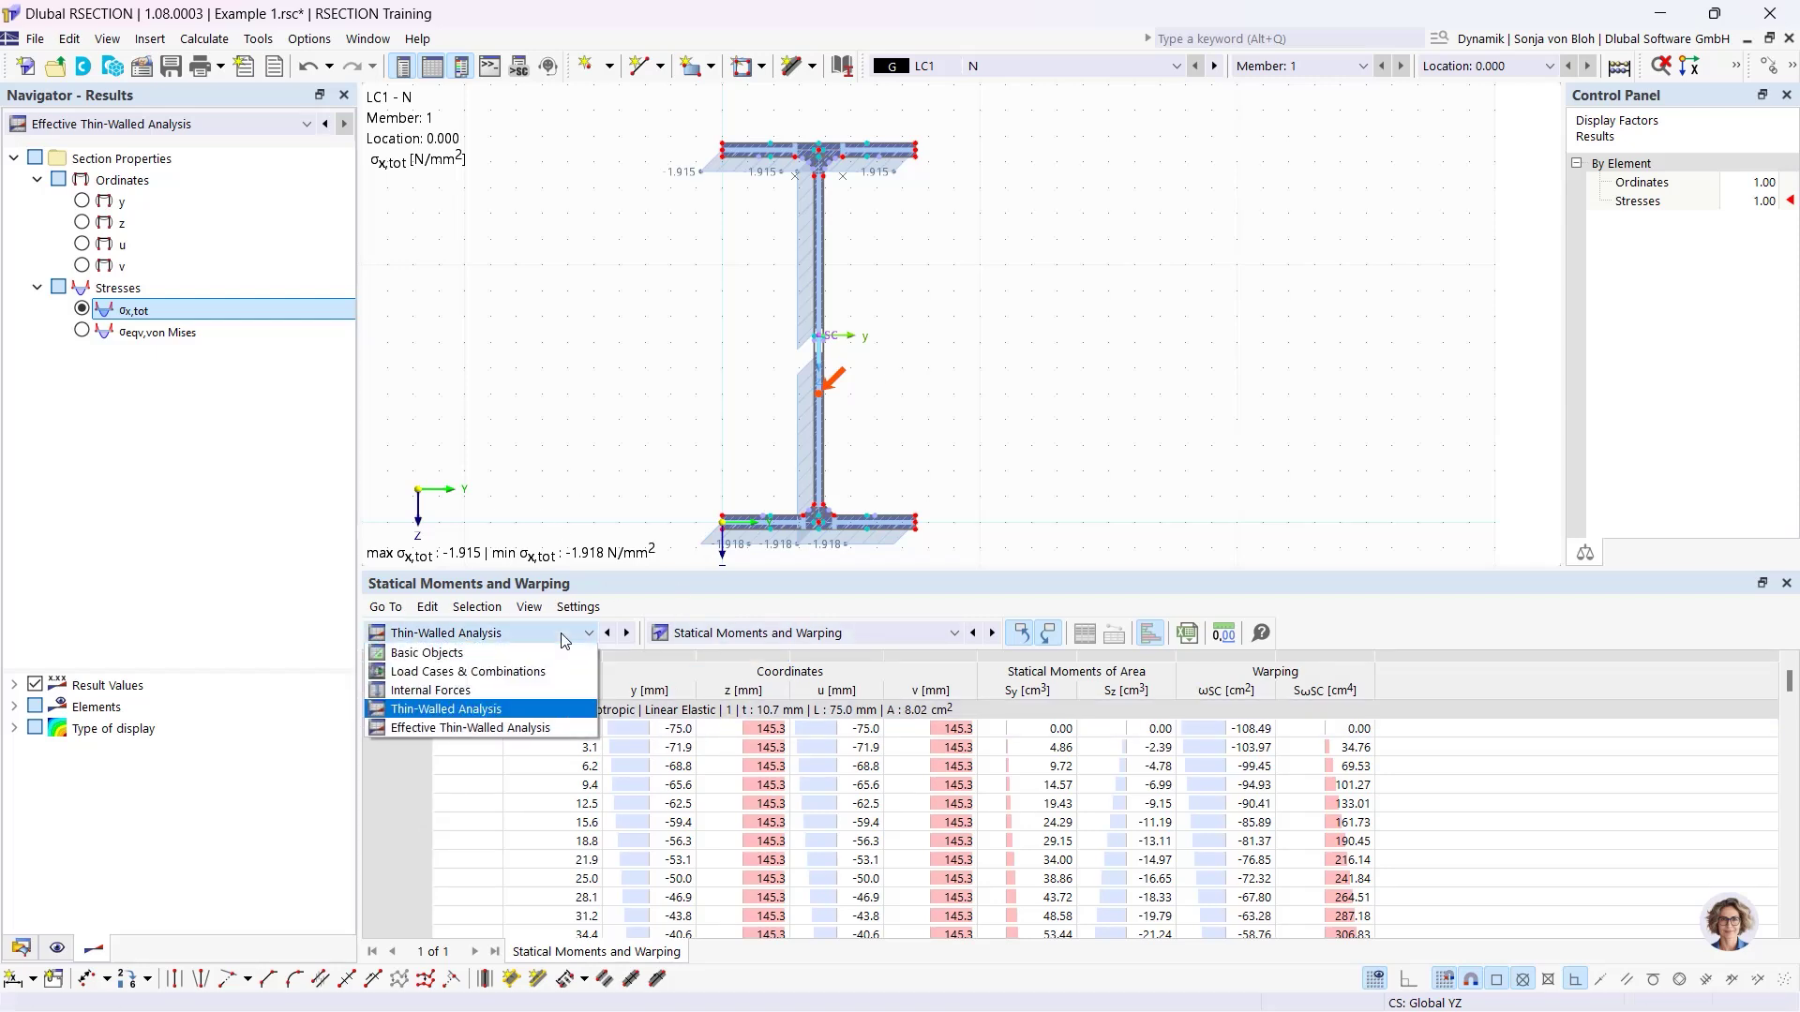
{"action": "left_click", "coordinate": [500, 730]}
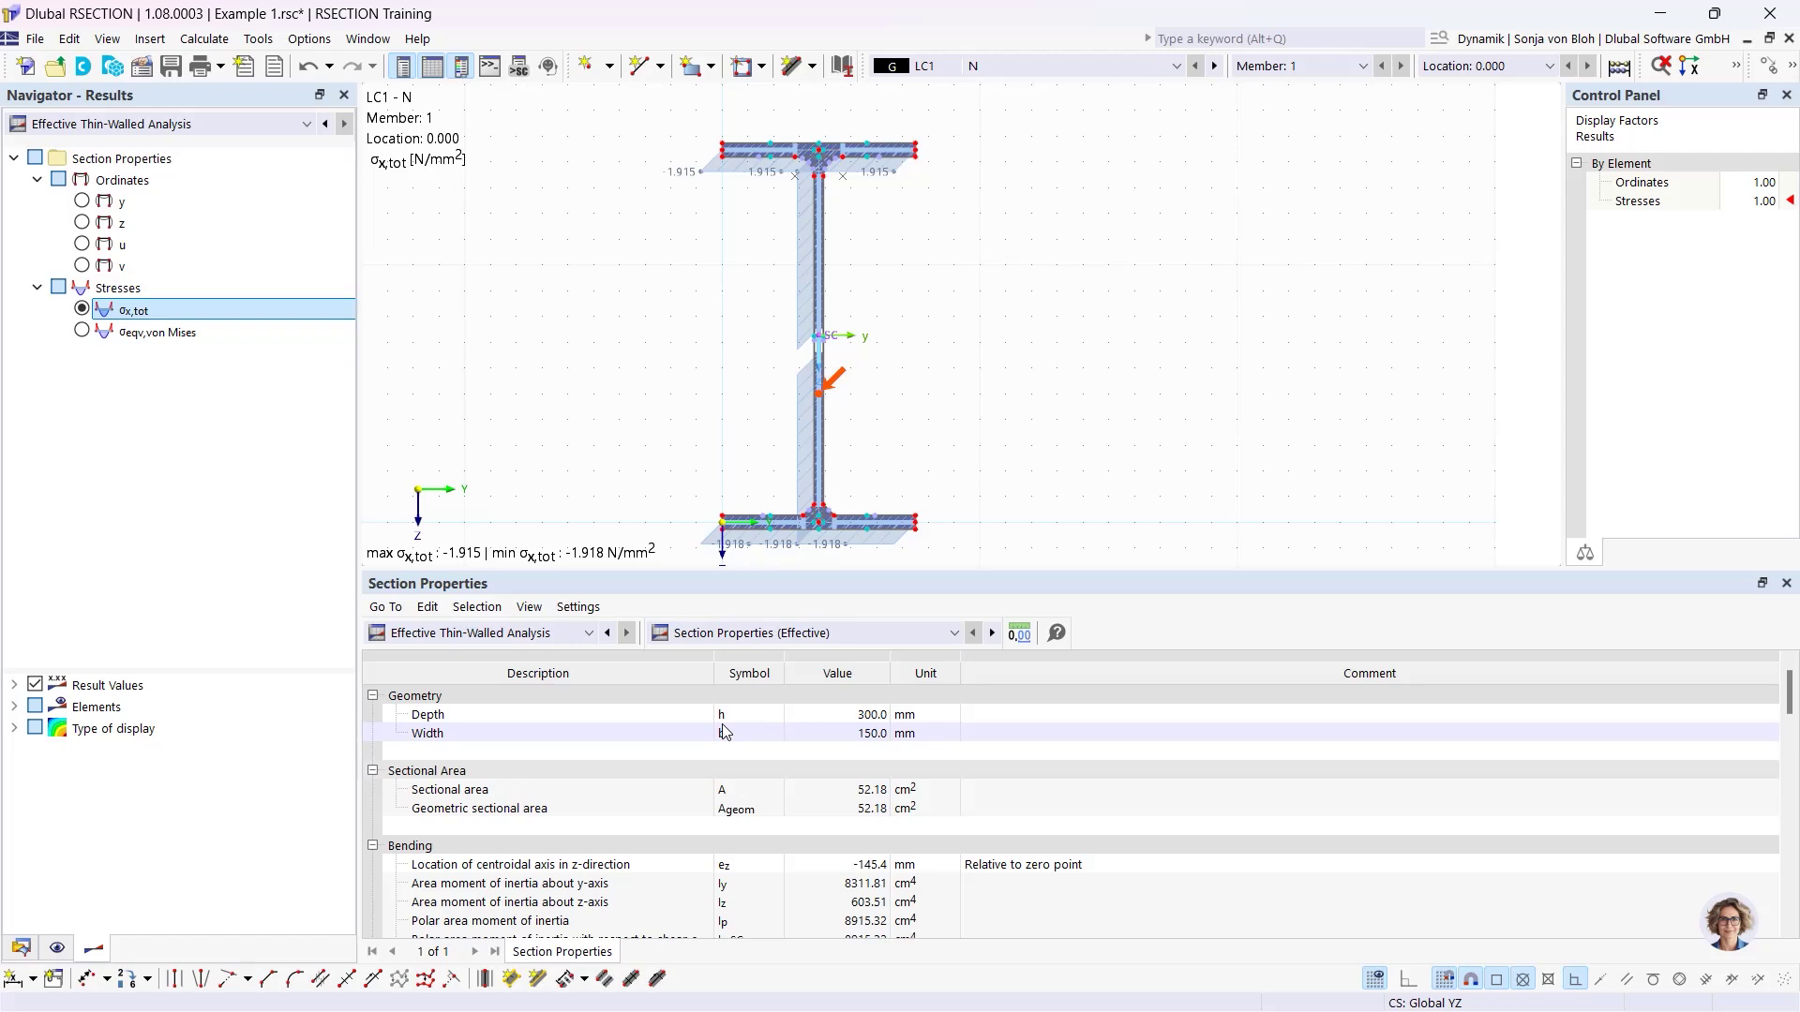
Compare the sectional area A in the Thin-Walled Analysis section properties with that of the Effective Thin-Walled Analysis.
{"action": "left_click", "coordinate": [591, 634]}
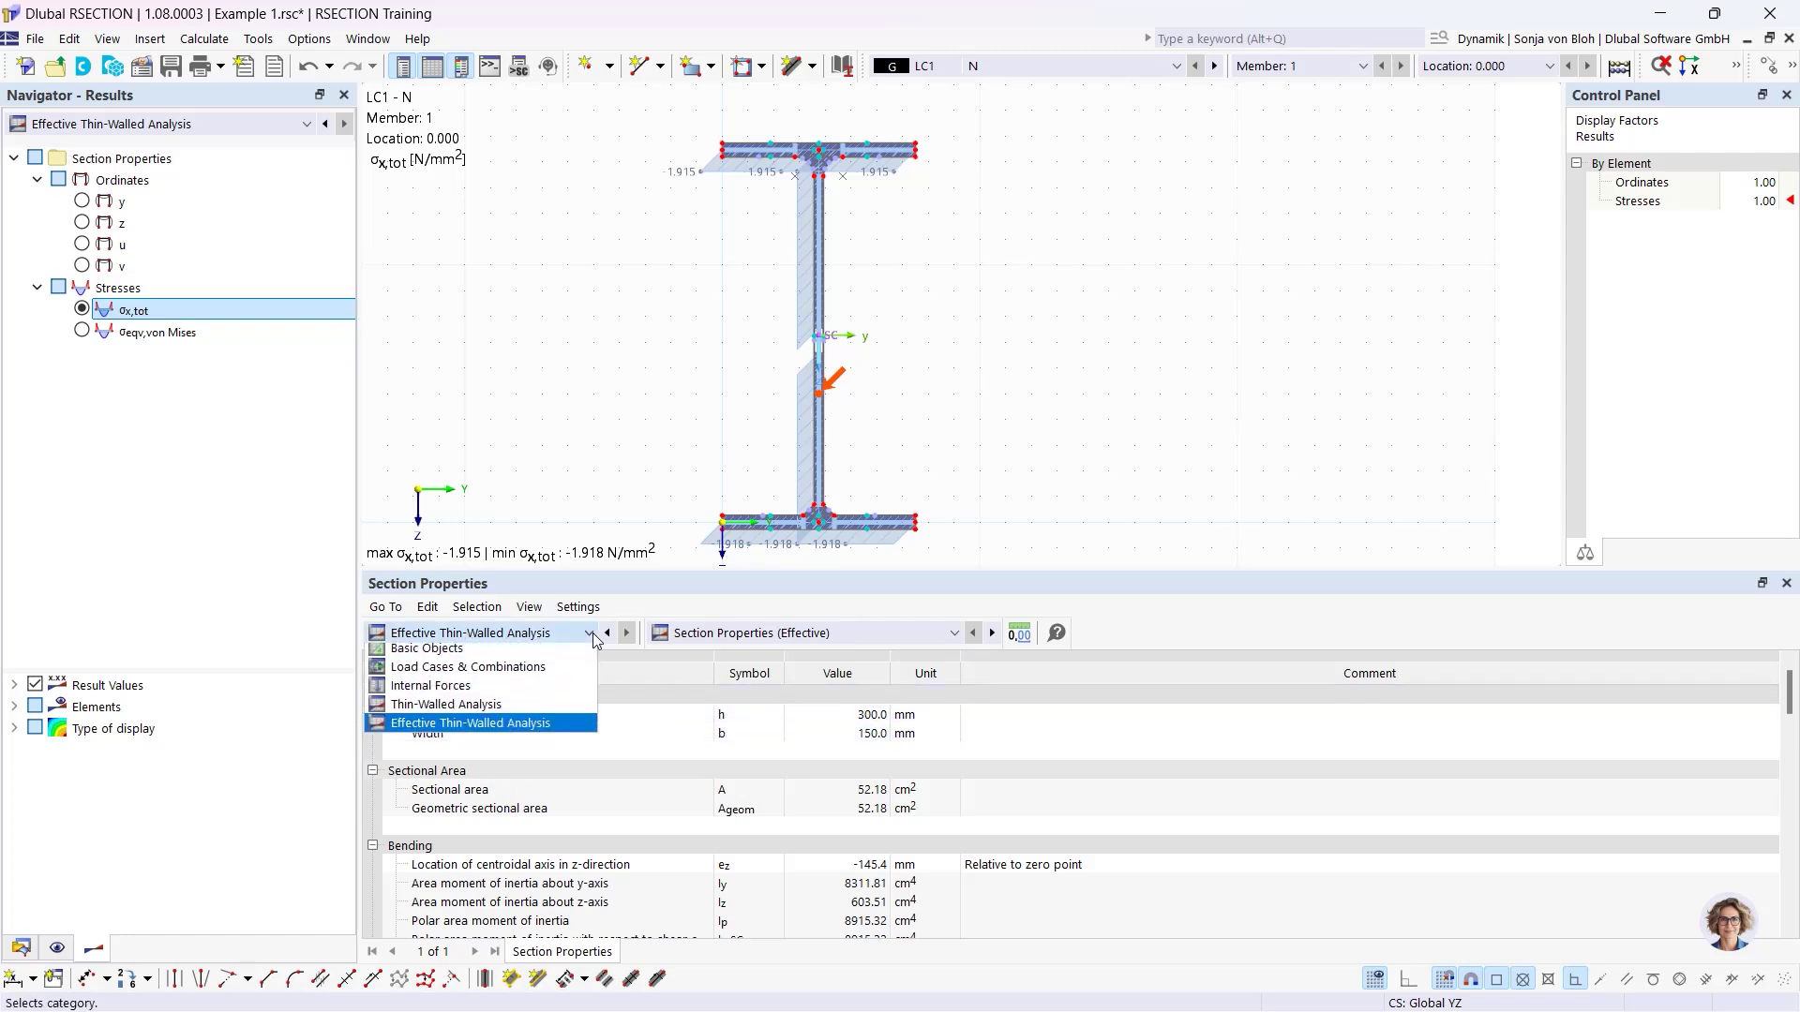
{"action": "left_click", "coordinate": [497, 710]}
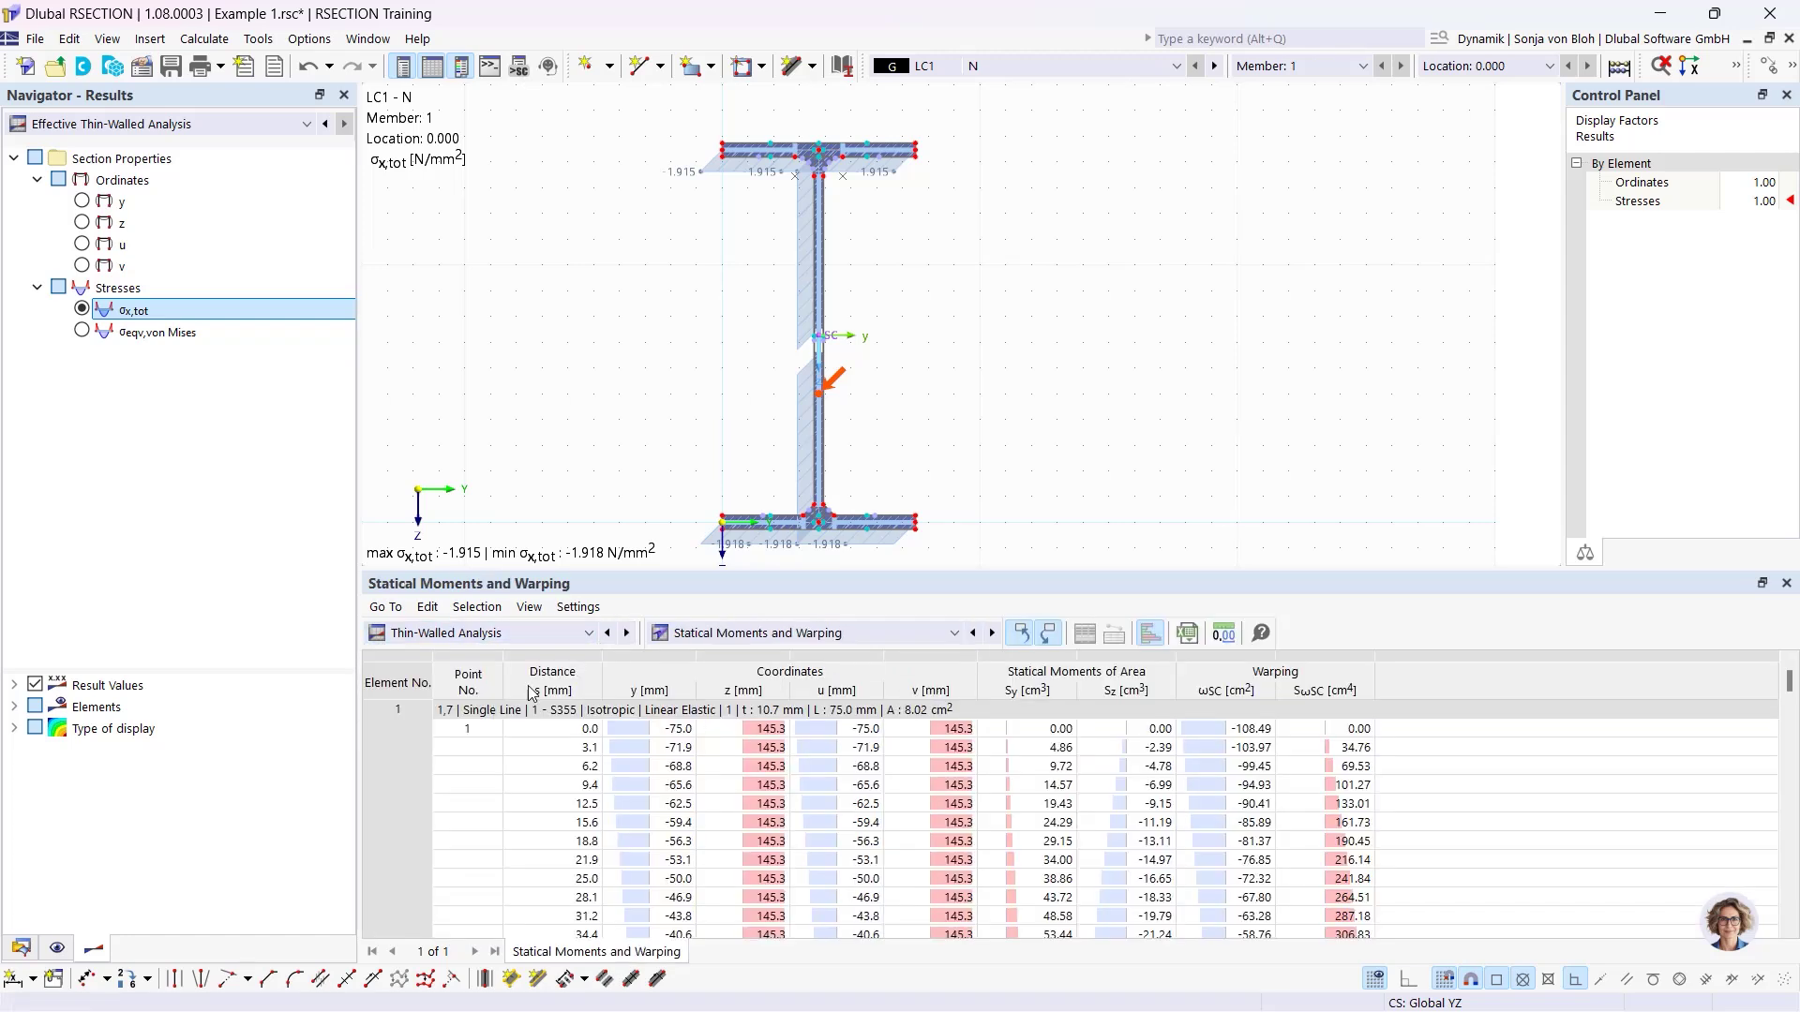
{"action": "left_click", "coordinate": [788, 634]}
{"action": "left_click", "coordinate": [750, 654]}
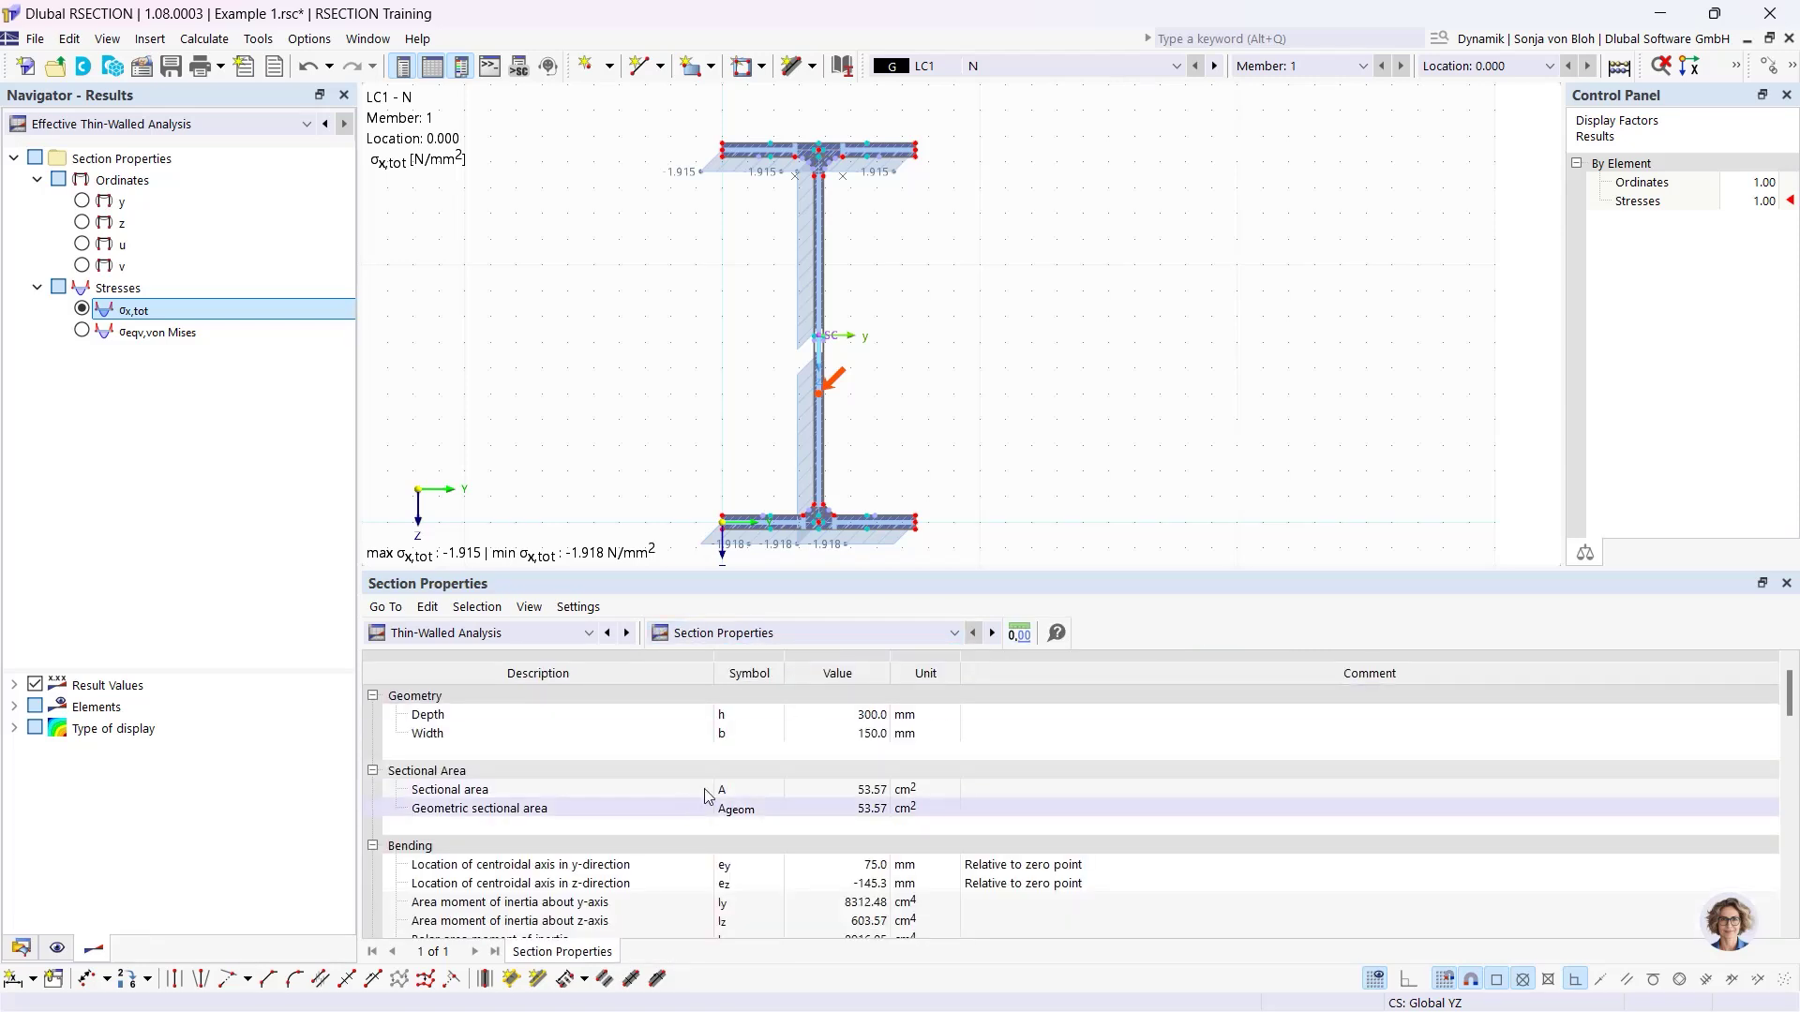
{"action": "left_click", "coordinate": [779, 633]}
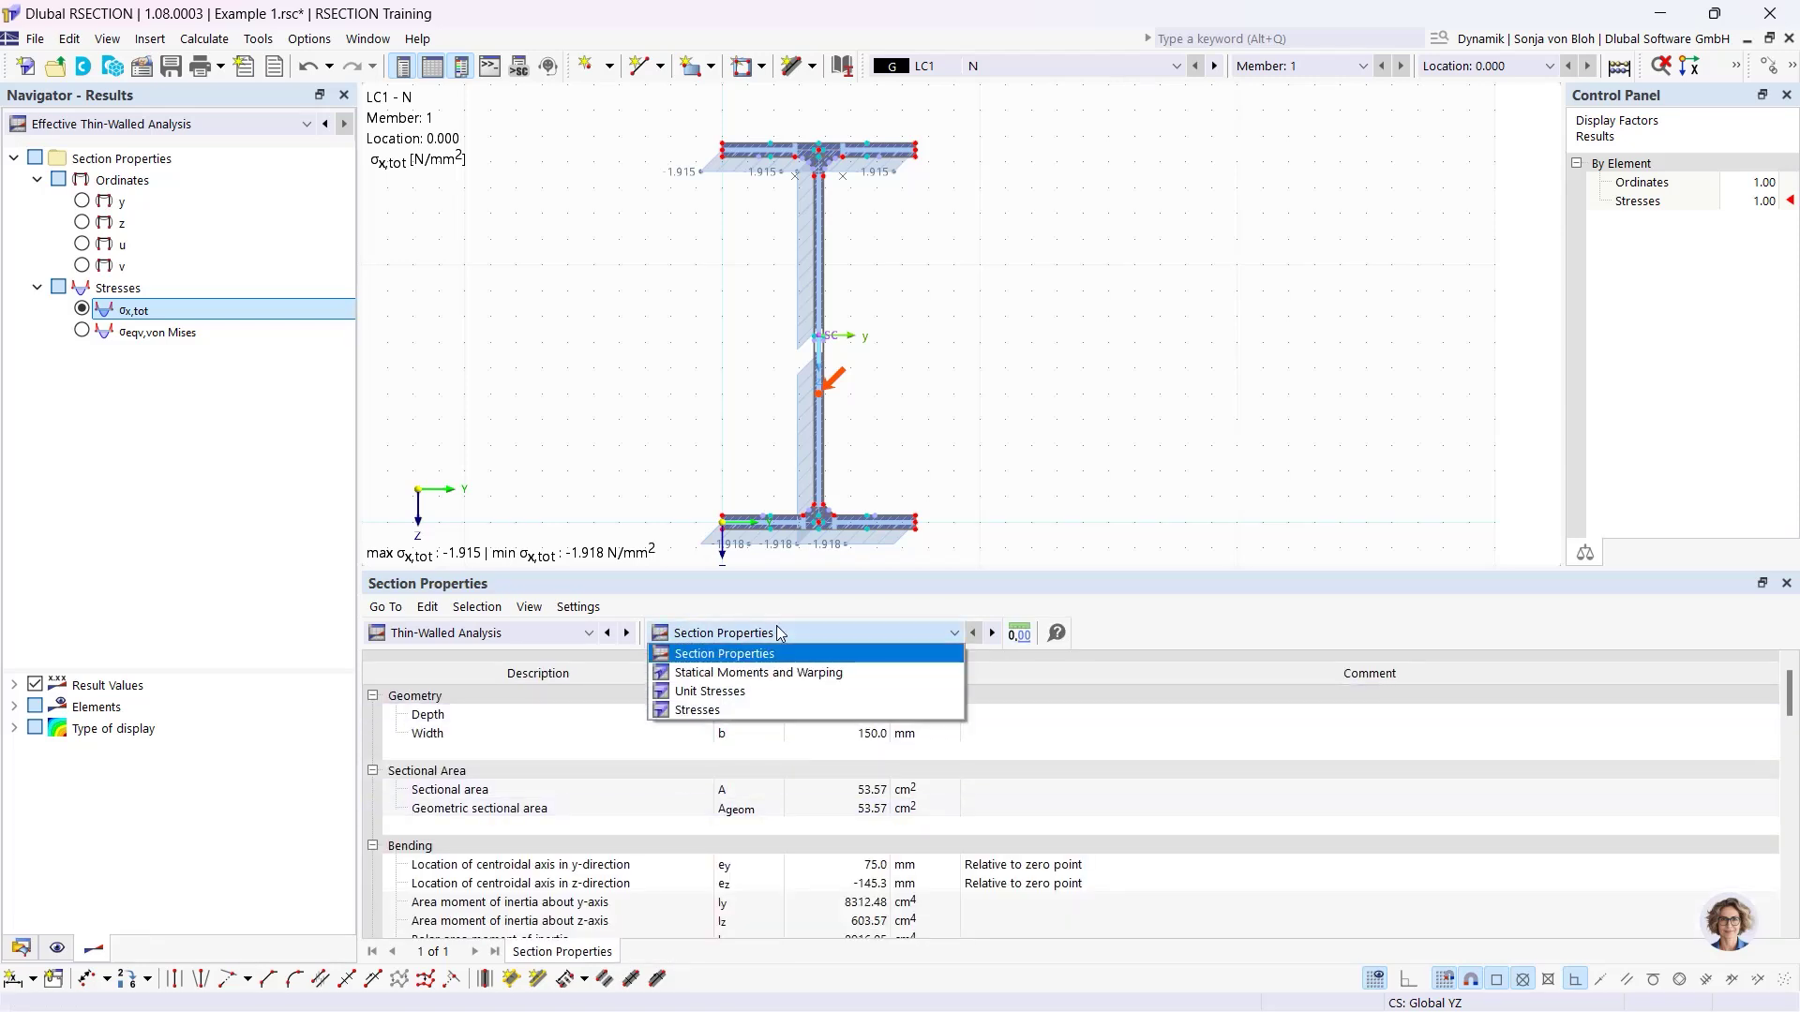
{"action": "left_click", "coordinate": [549, 634]}
{"action": "left_click", "coordinate": [489, 727]}
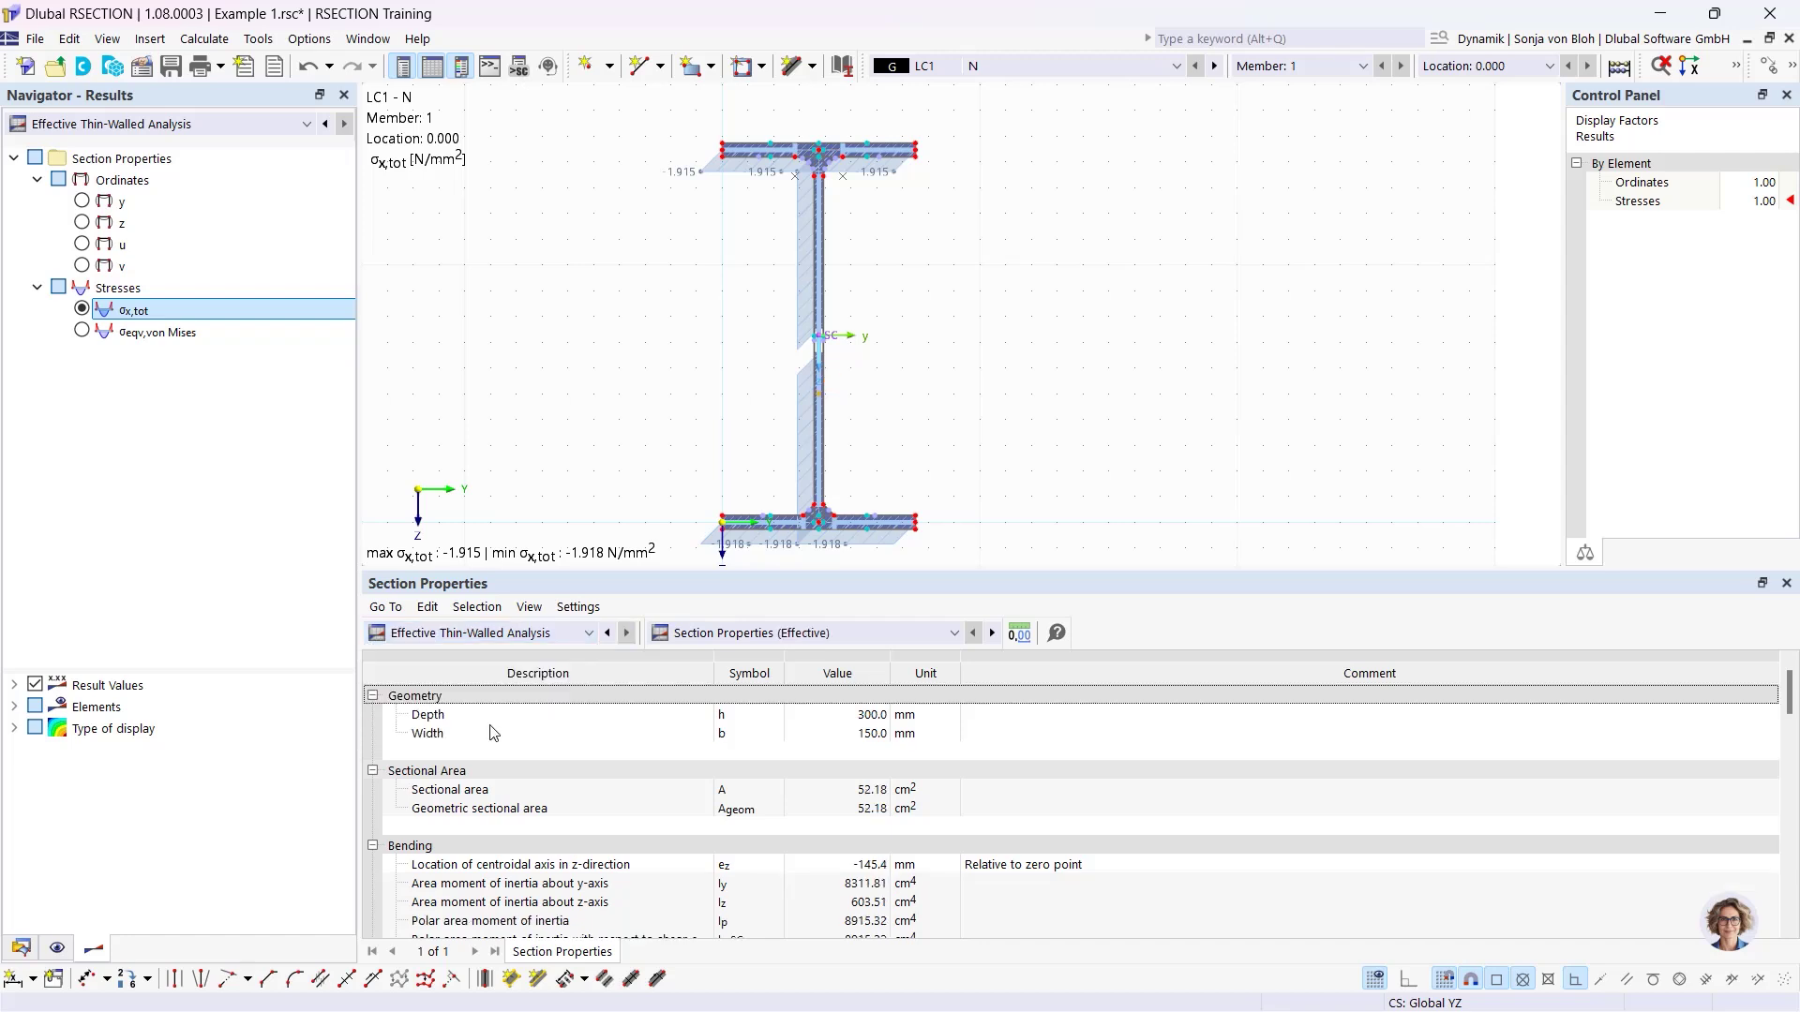
{"action": "left_click", "coordinate": [832, 795]}
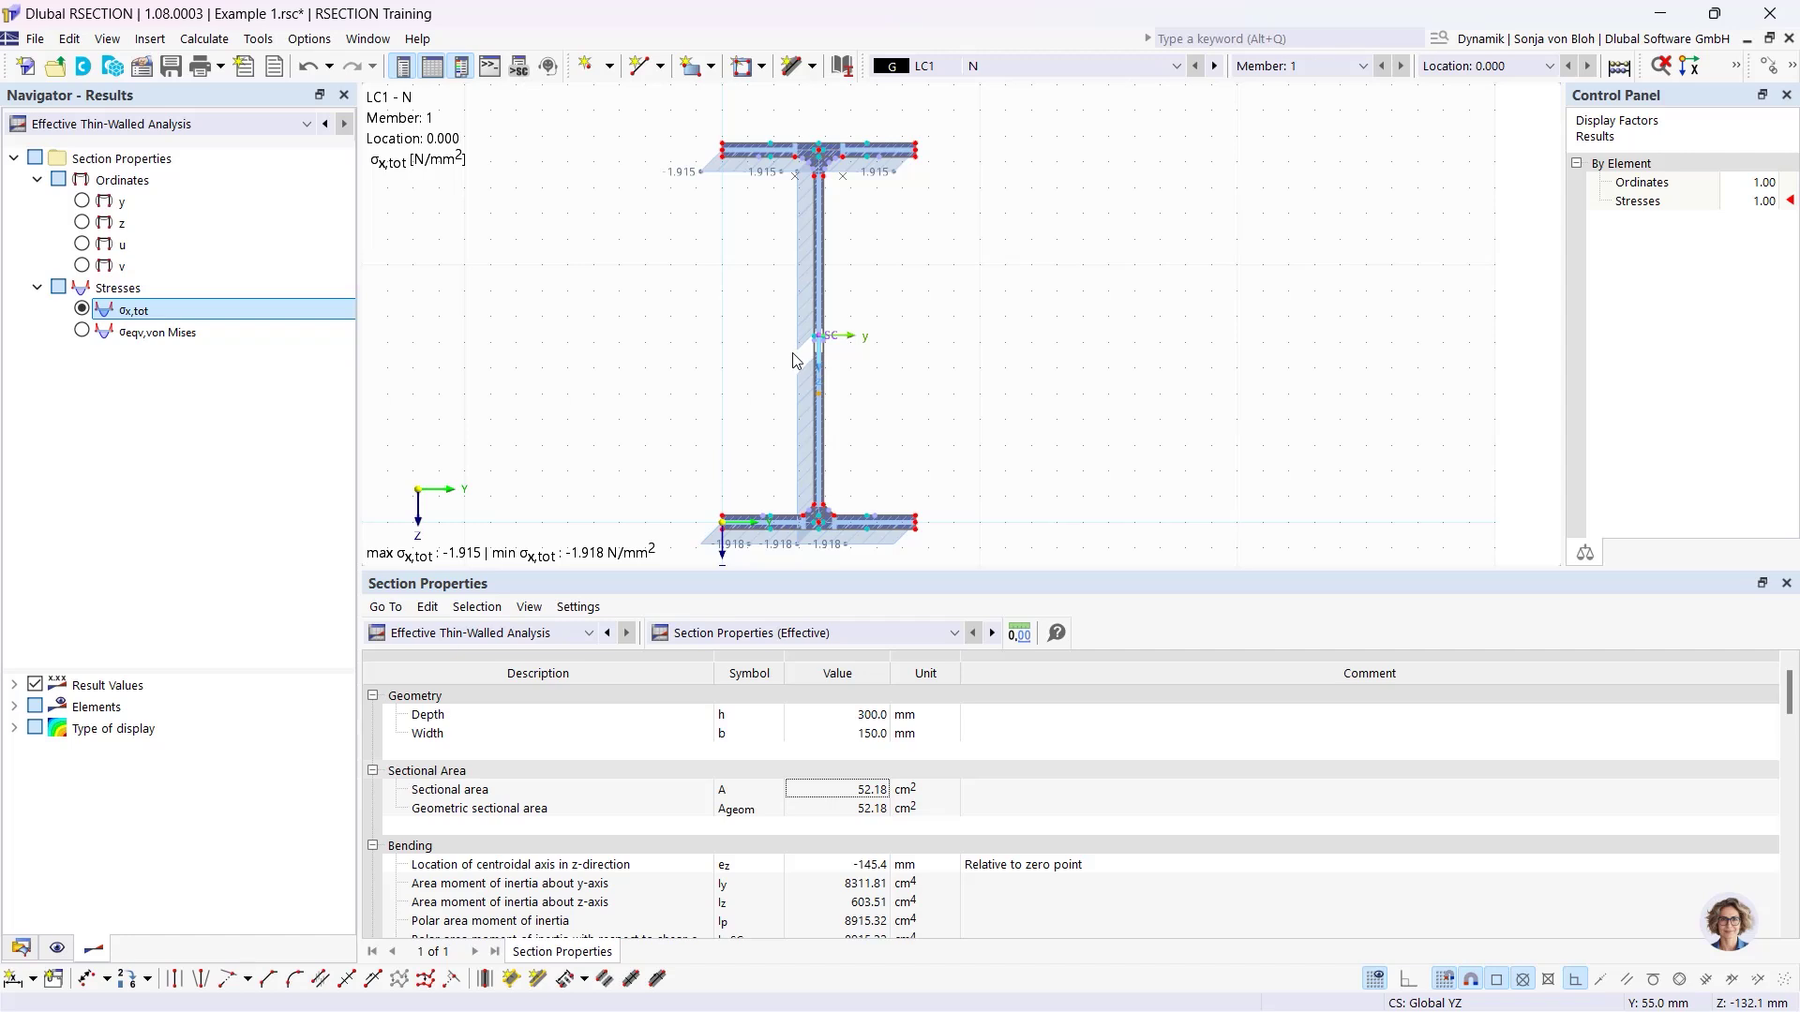
Enlarge the section view and examine the overall class in the Section Classification acc. to EN 1993-1-1 table.
{"action": "left_click_drag", "start_coordinate": [715, 581], "coordinate": [715, 665]}
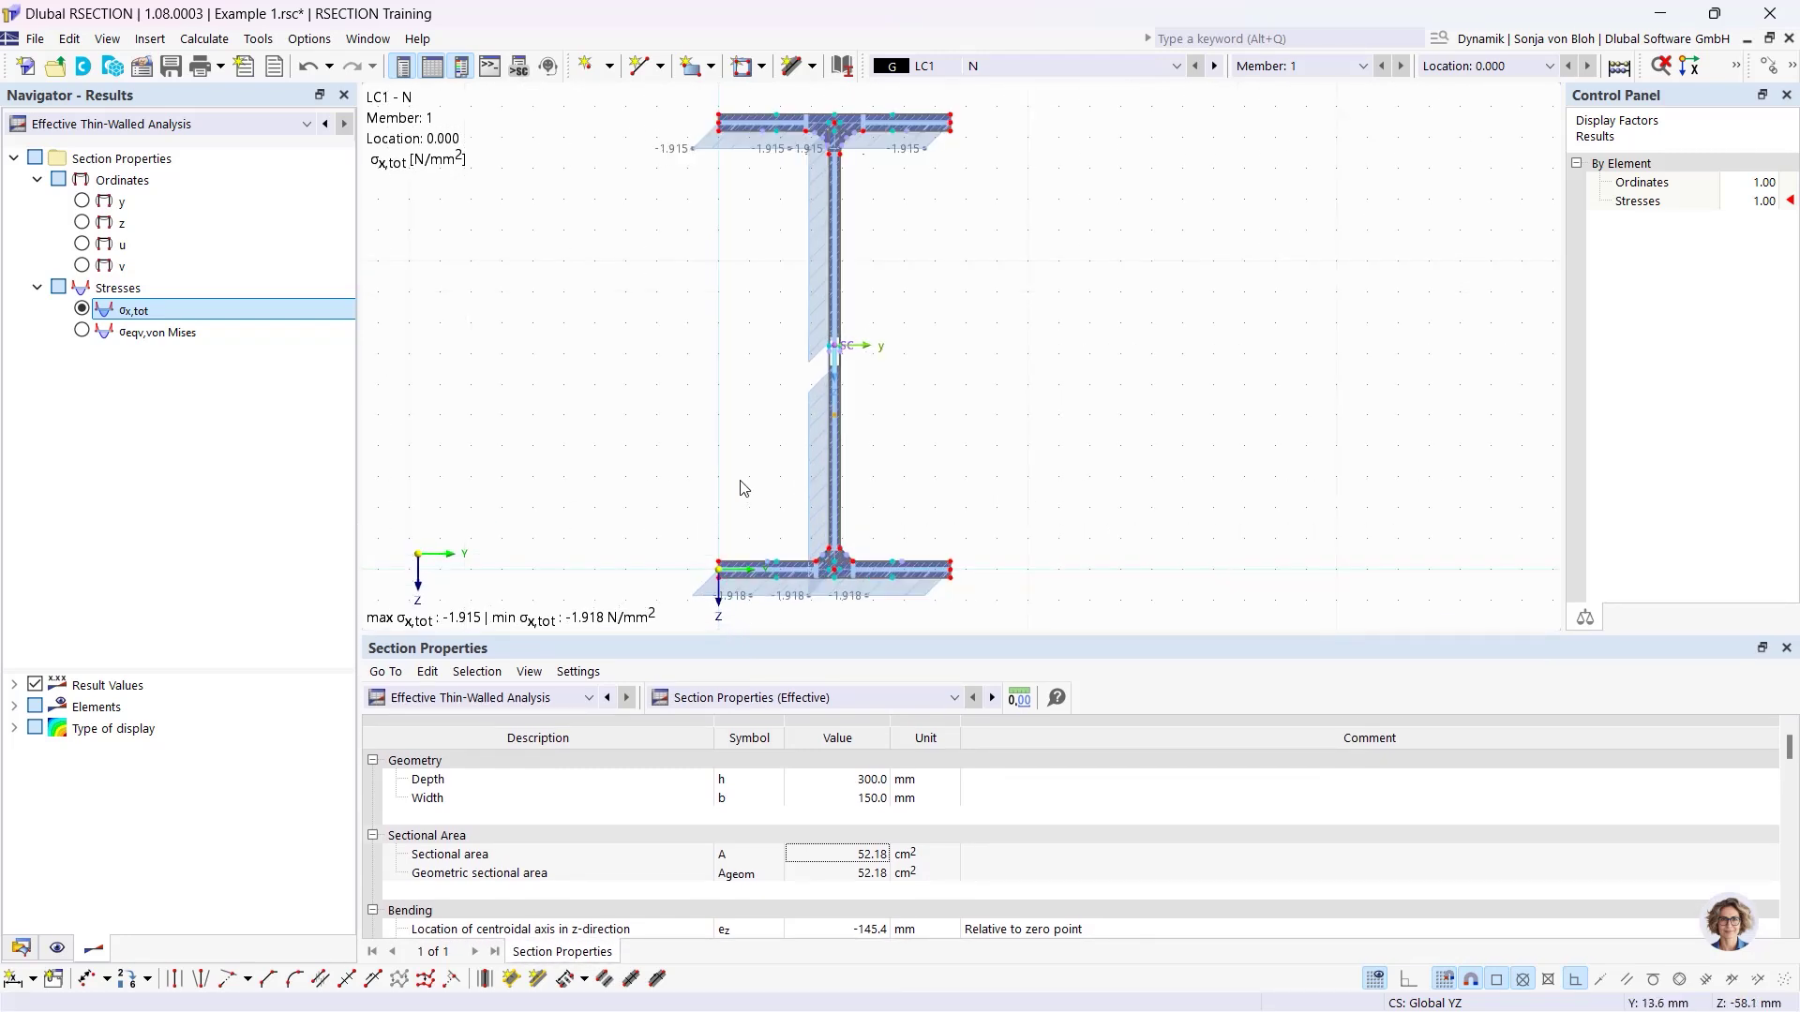
{"action": "left_click", "coordinate": [845, 698]}
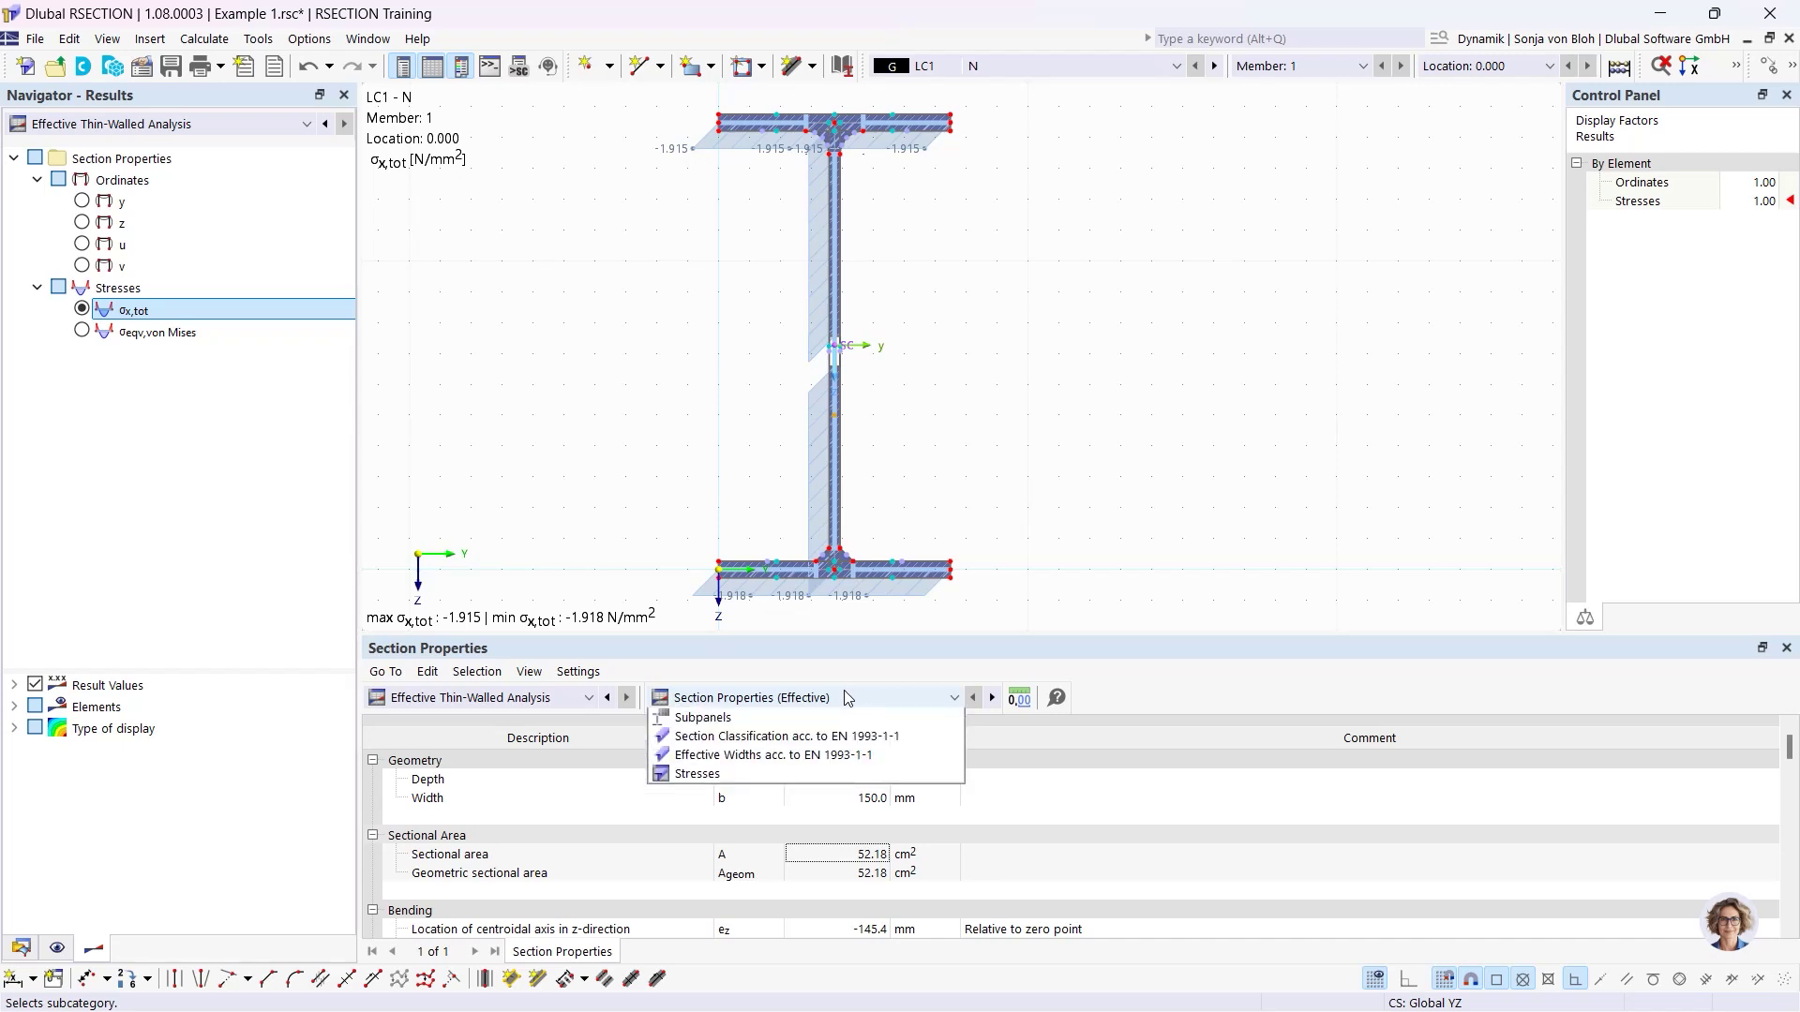
{"action": "left_click", "coordinate": [804, 759]}
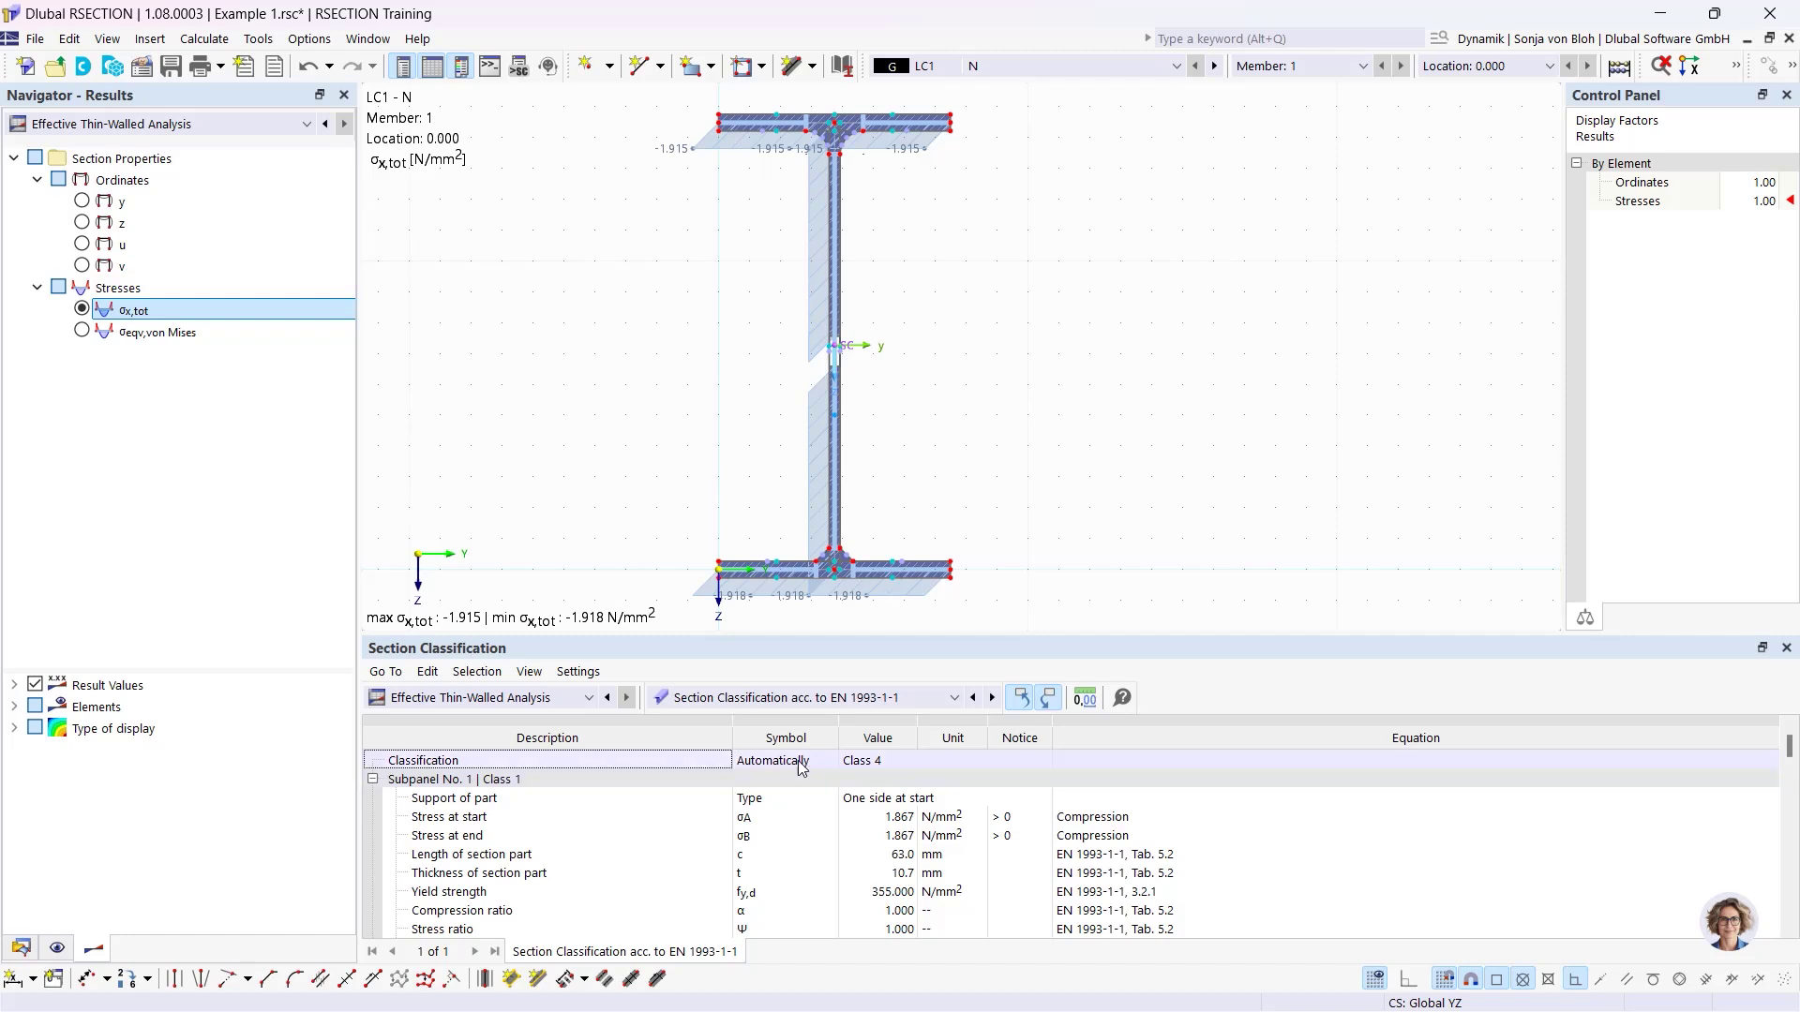
{"action": "left_click", "coordinate": [791, 761]}
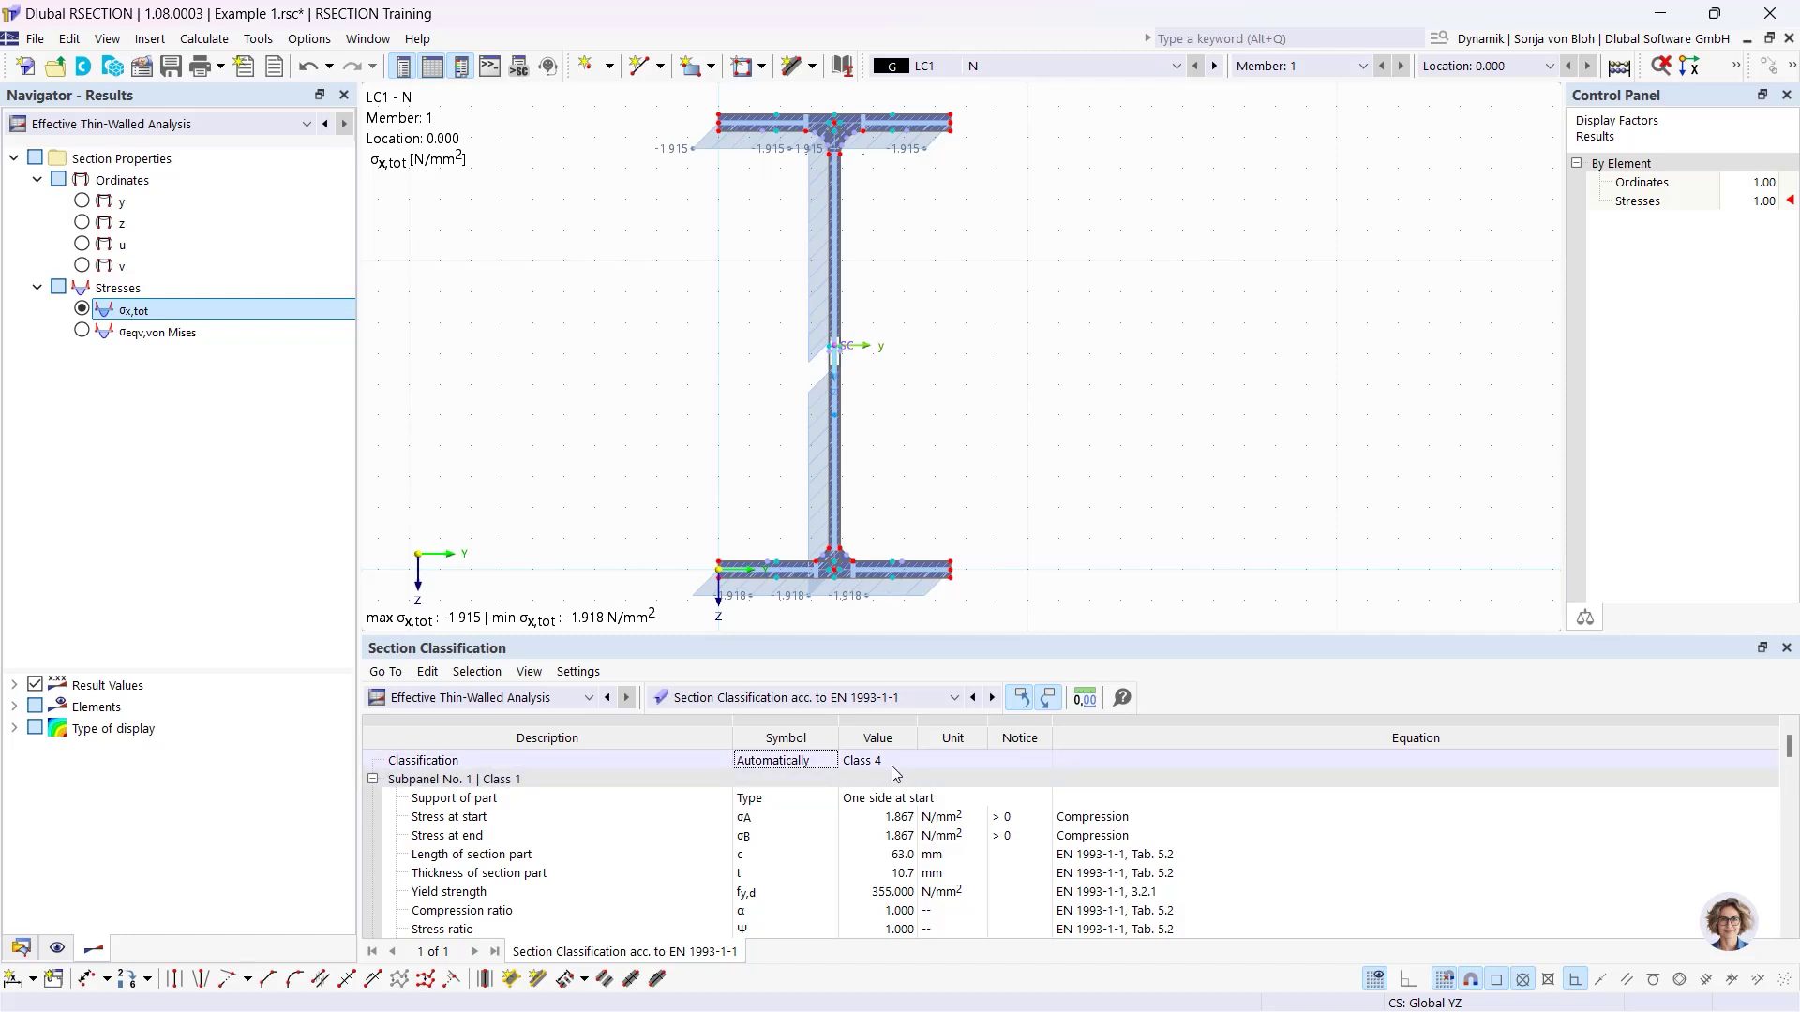
Examine the web's subpanel in the section classification and effective widths tables acc. to EN 1993-1-1.
{"action": "left_click", "coordinate": [839, 347]}
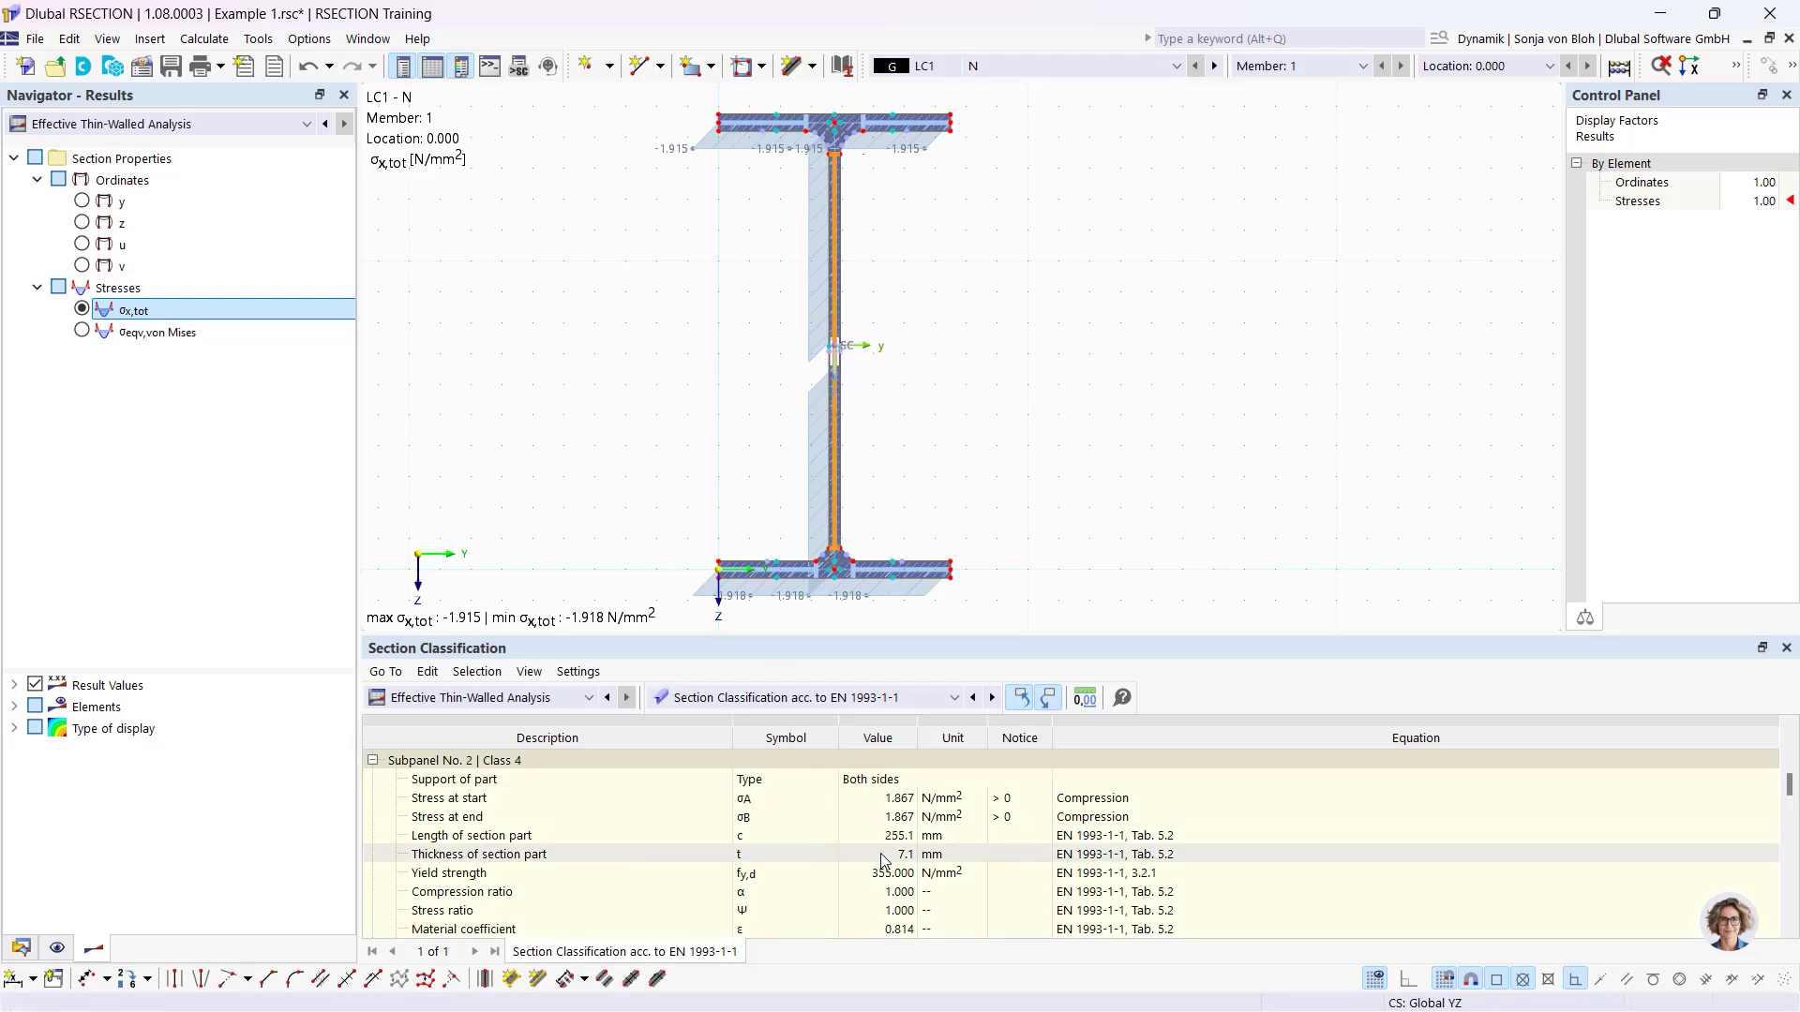
{"action": "left_click_drag", "start_coordinate": [817, 633], "coordinate": [816, 417]}
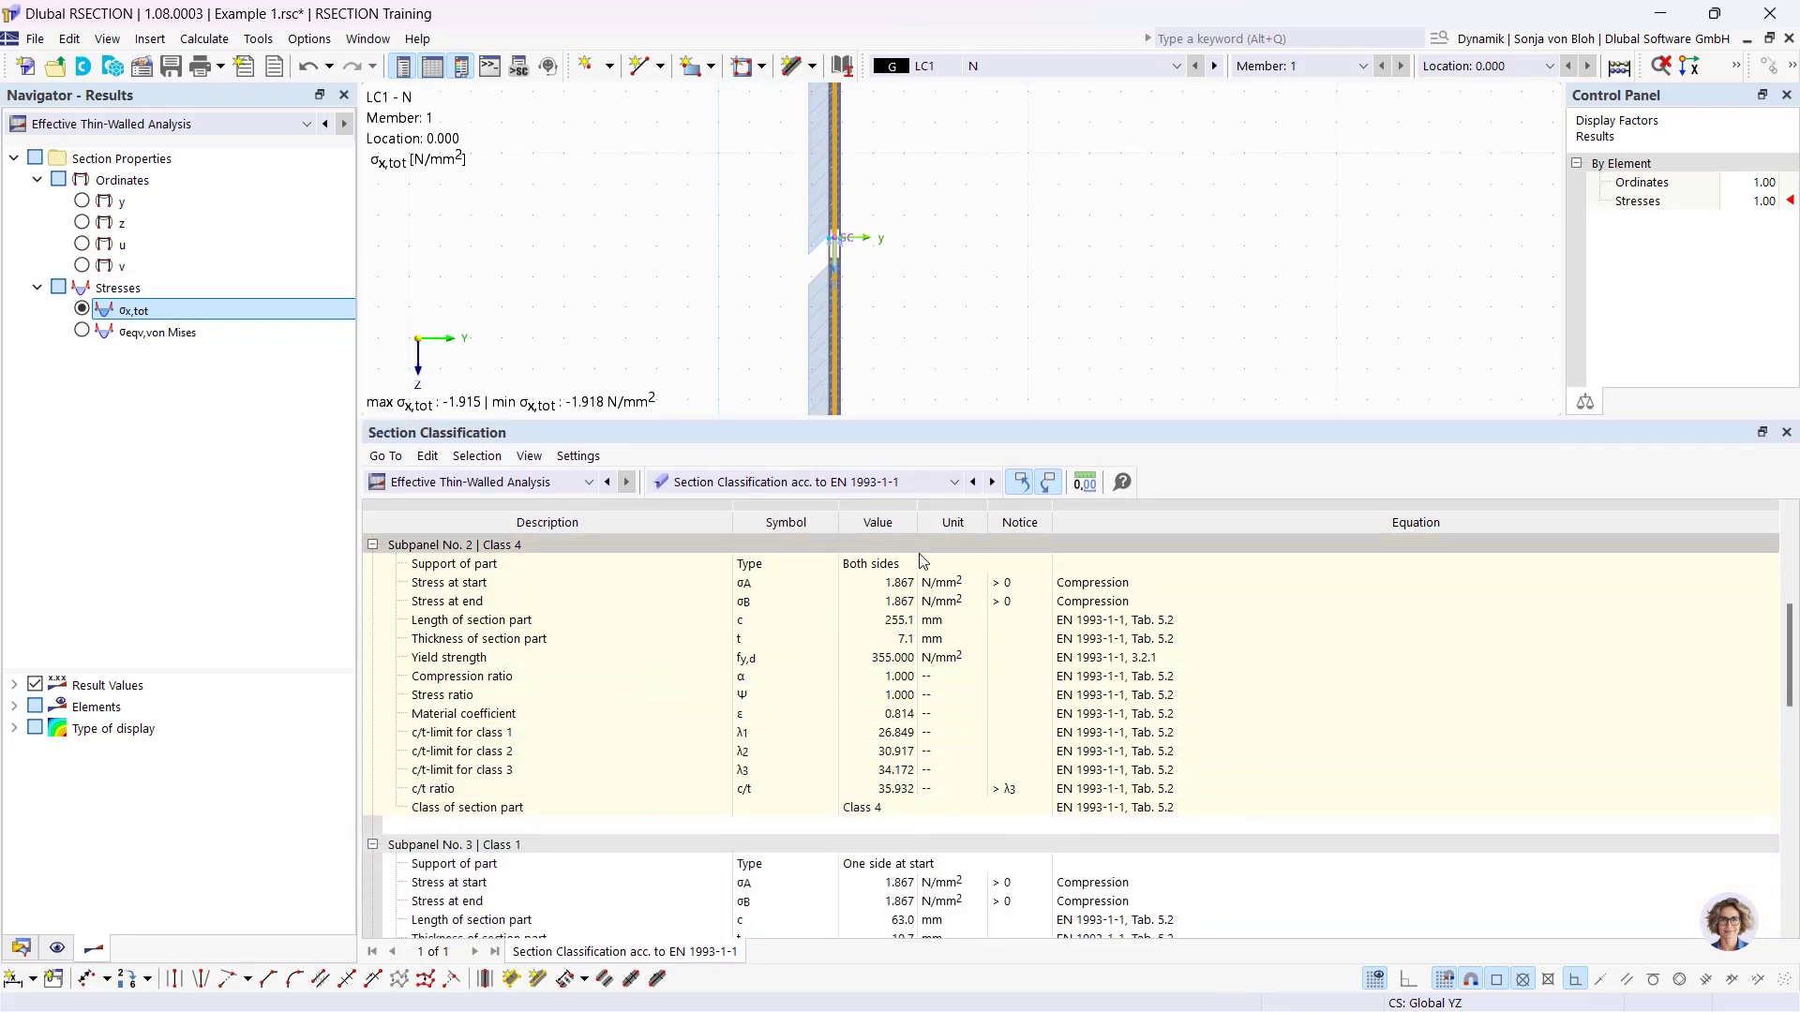
{"action": "left_click", "coordinate": [951, 483]}
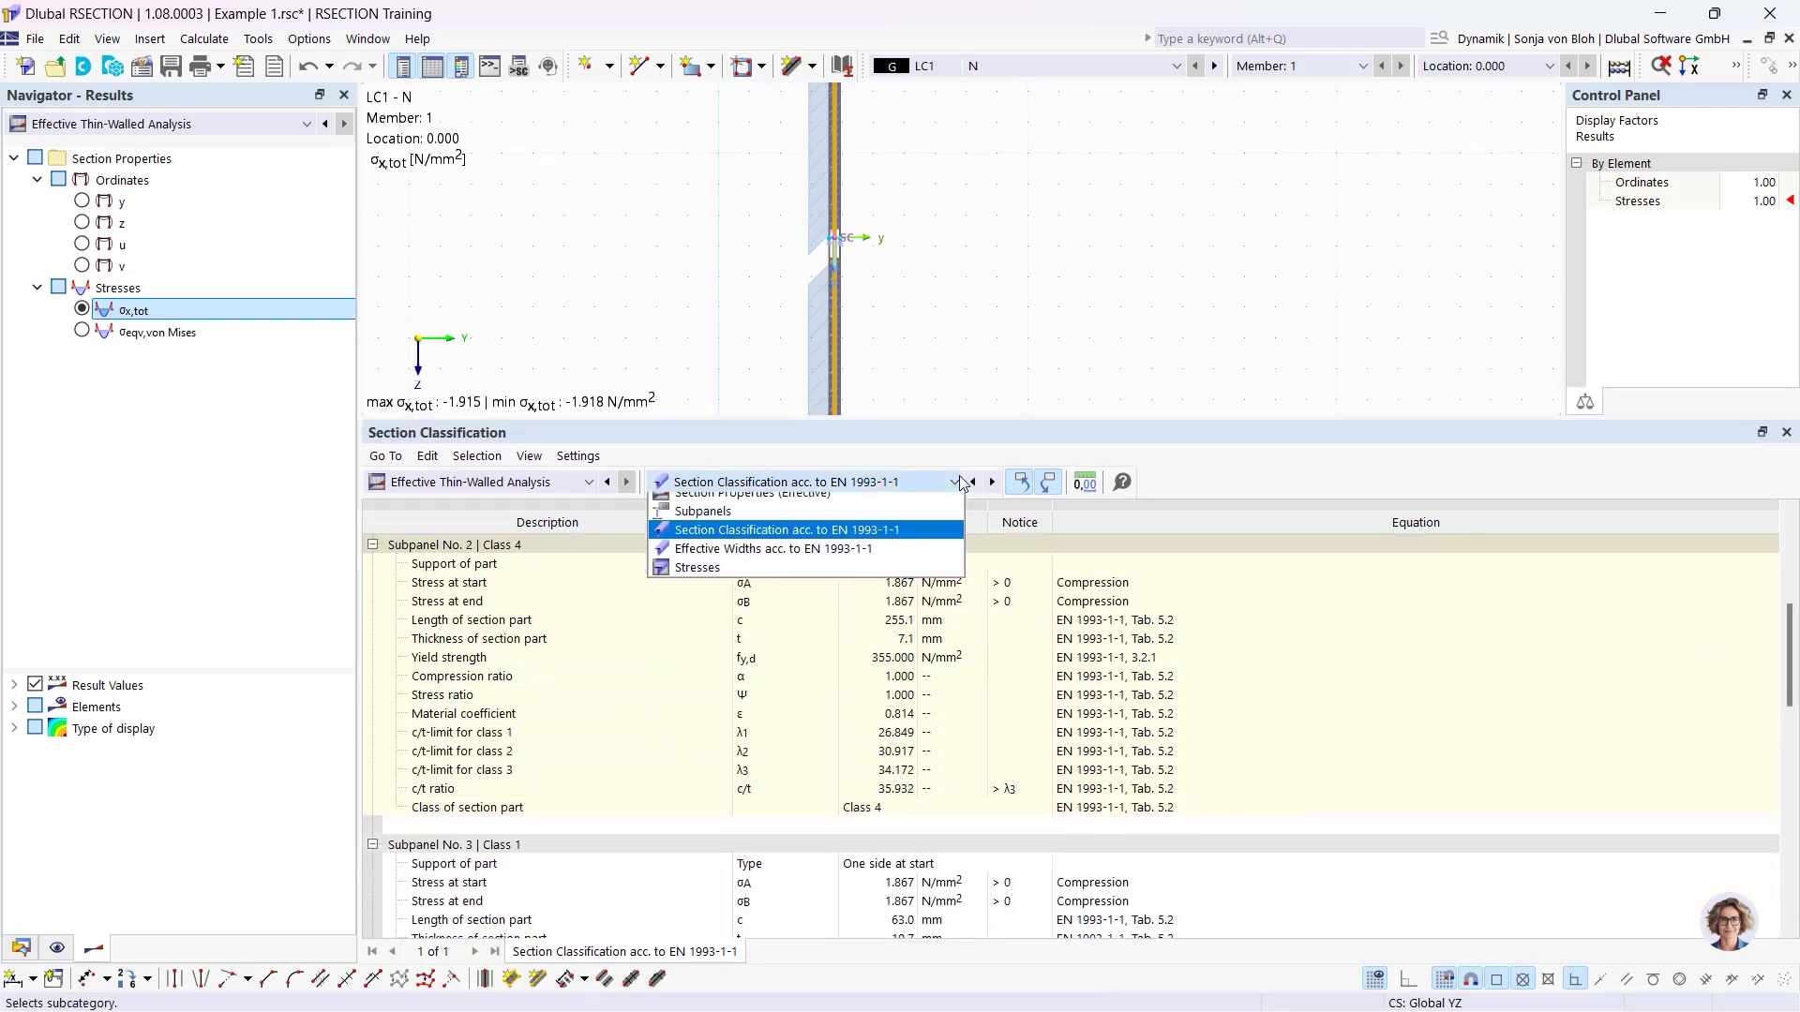
{"action": "left_click", "coordinate": [829, 560]}
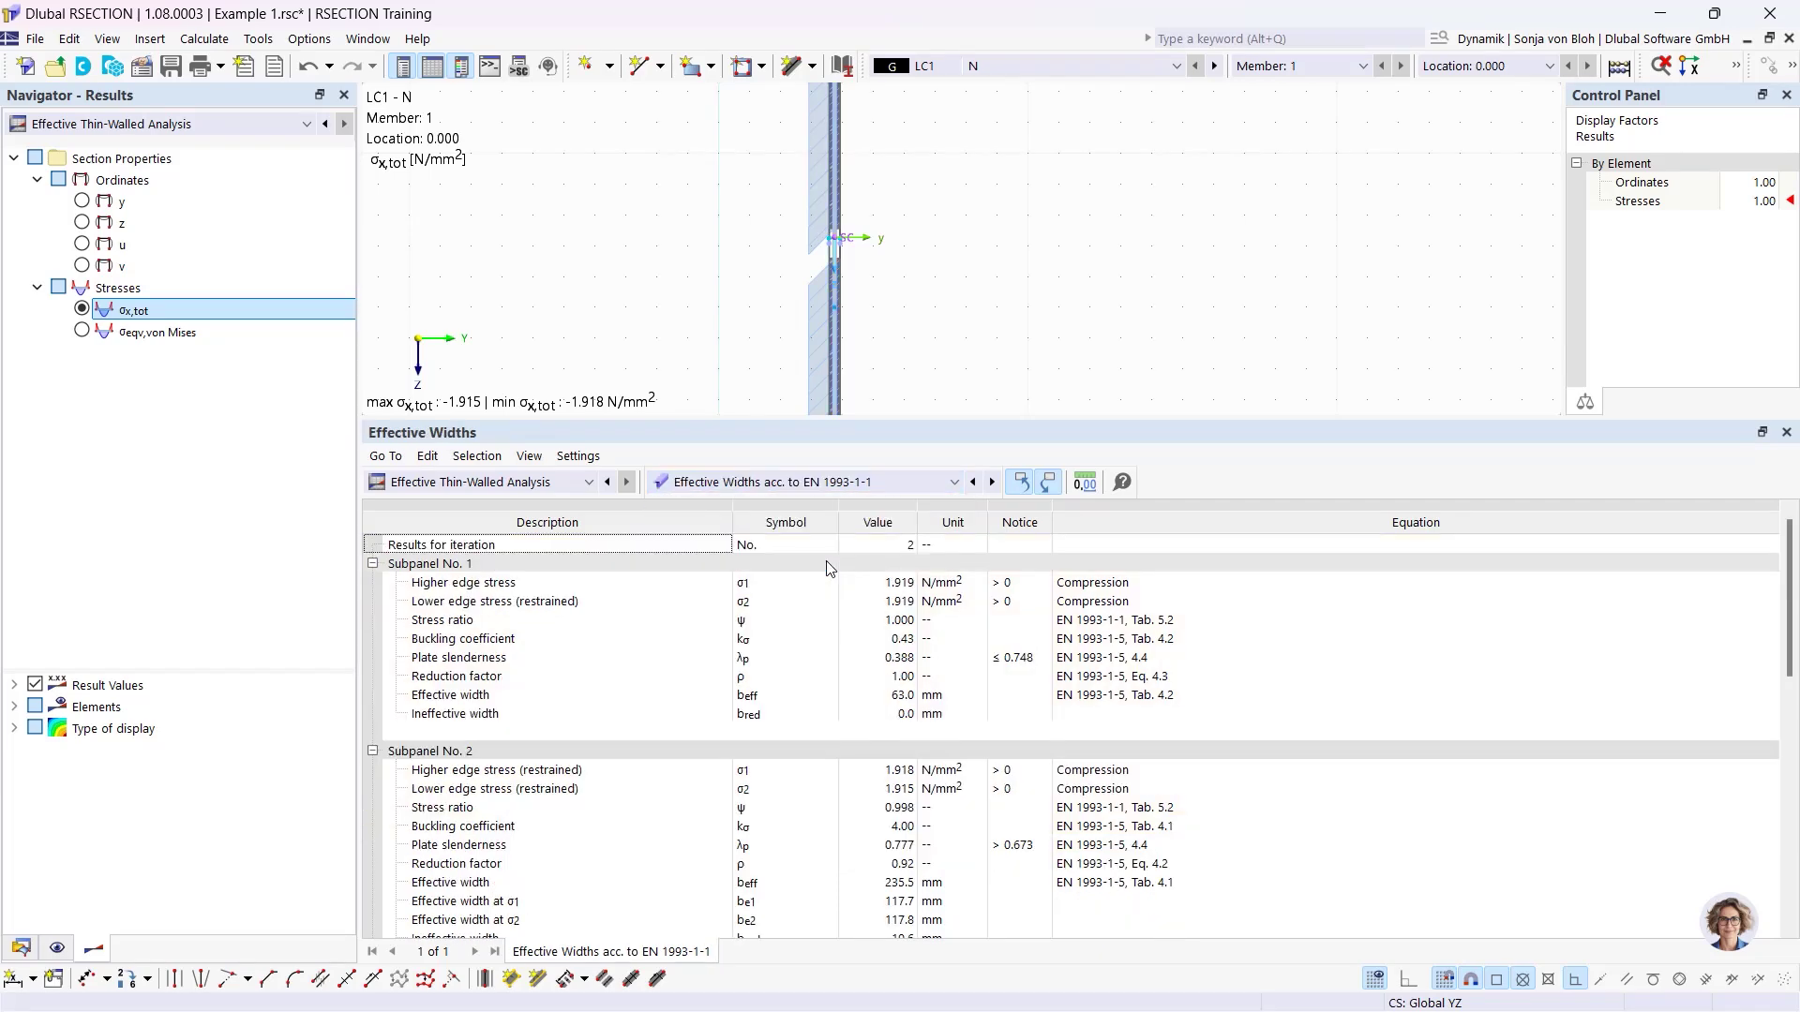
{"action": "left_click", "coordinate": [832, 340]}
{"action": "scroll", "coordinate": [763, 795], "scroll_direction": "down", "scroll_amount": 3}
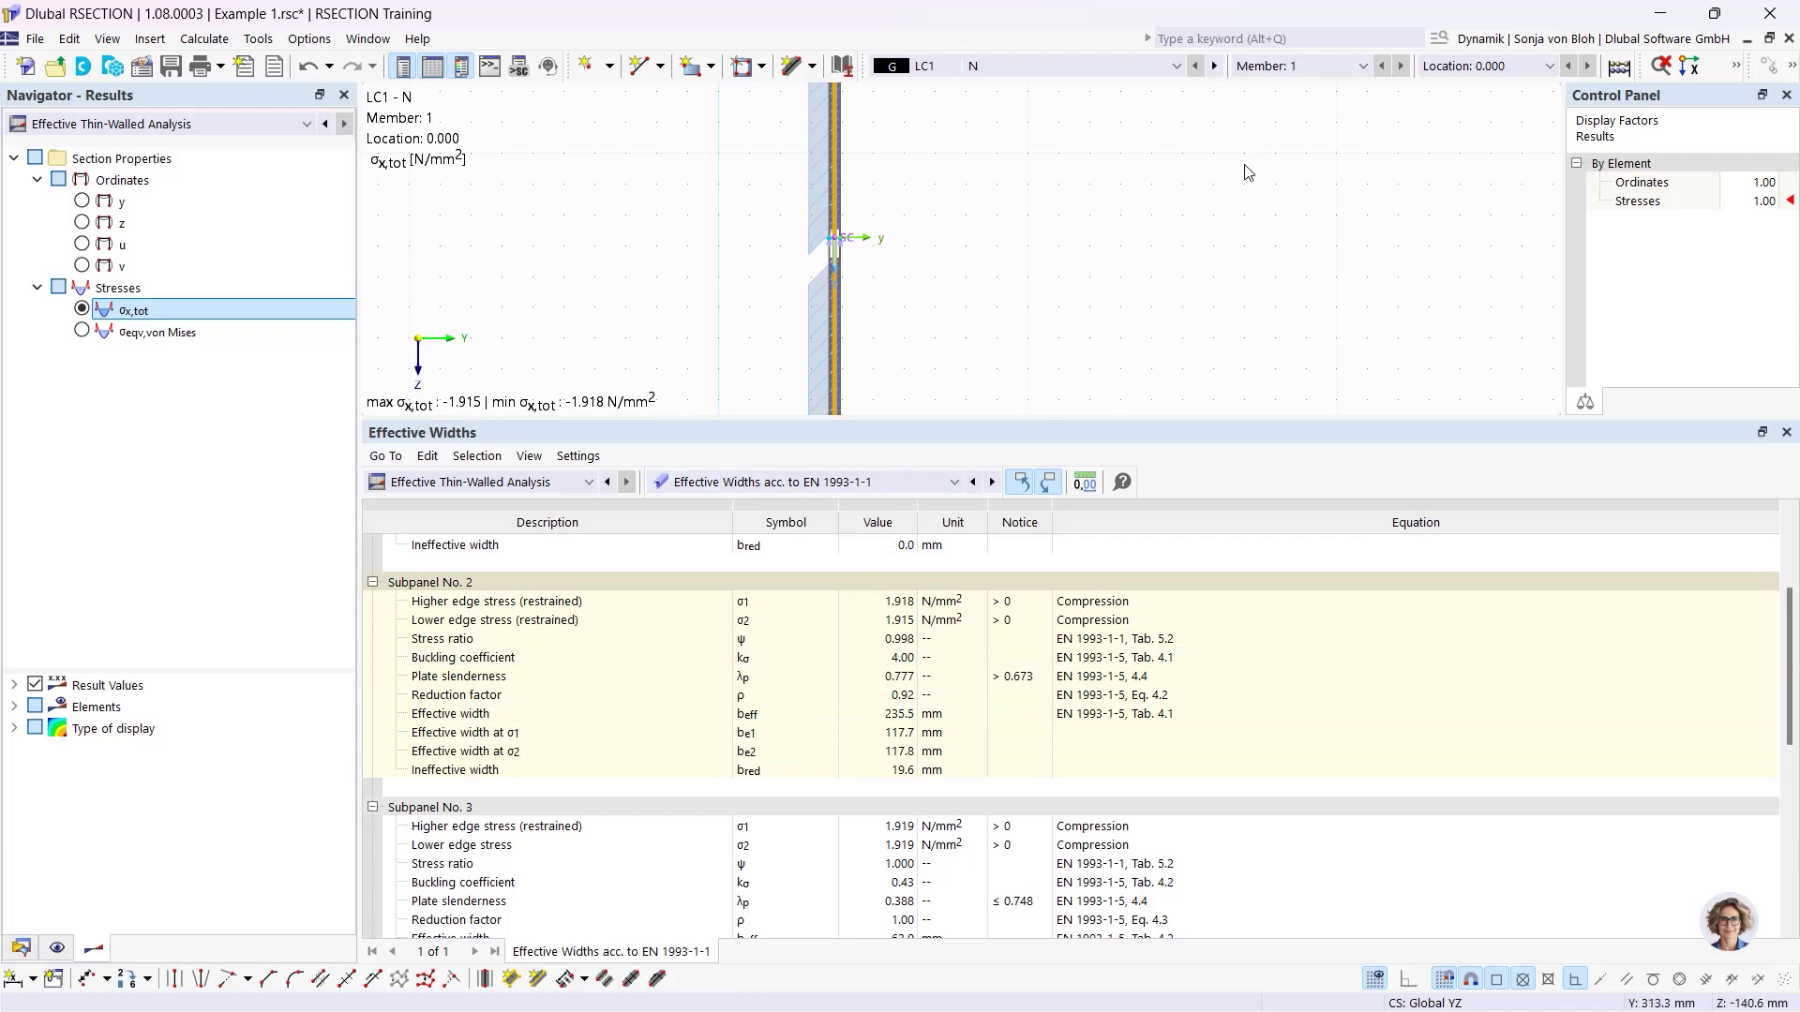
Switch the results to load case LC2 My and review its effective widths and section classification acc. to EN 1993-1-1.
{"action": "left_click", "coordinate": [1174, 66]}
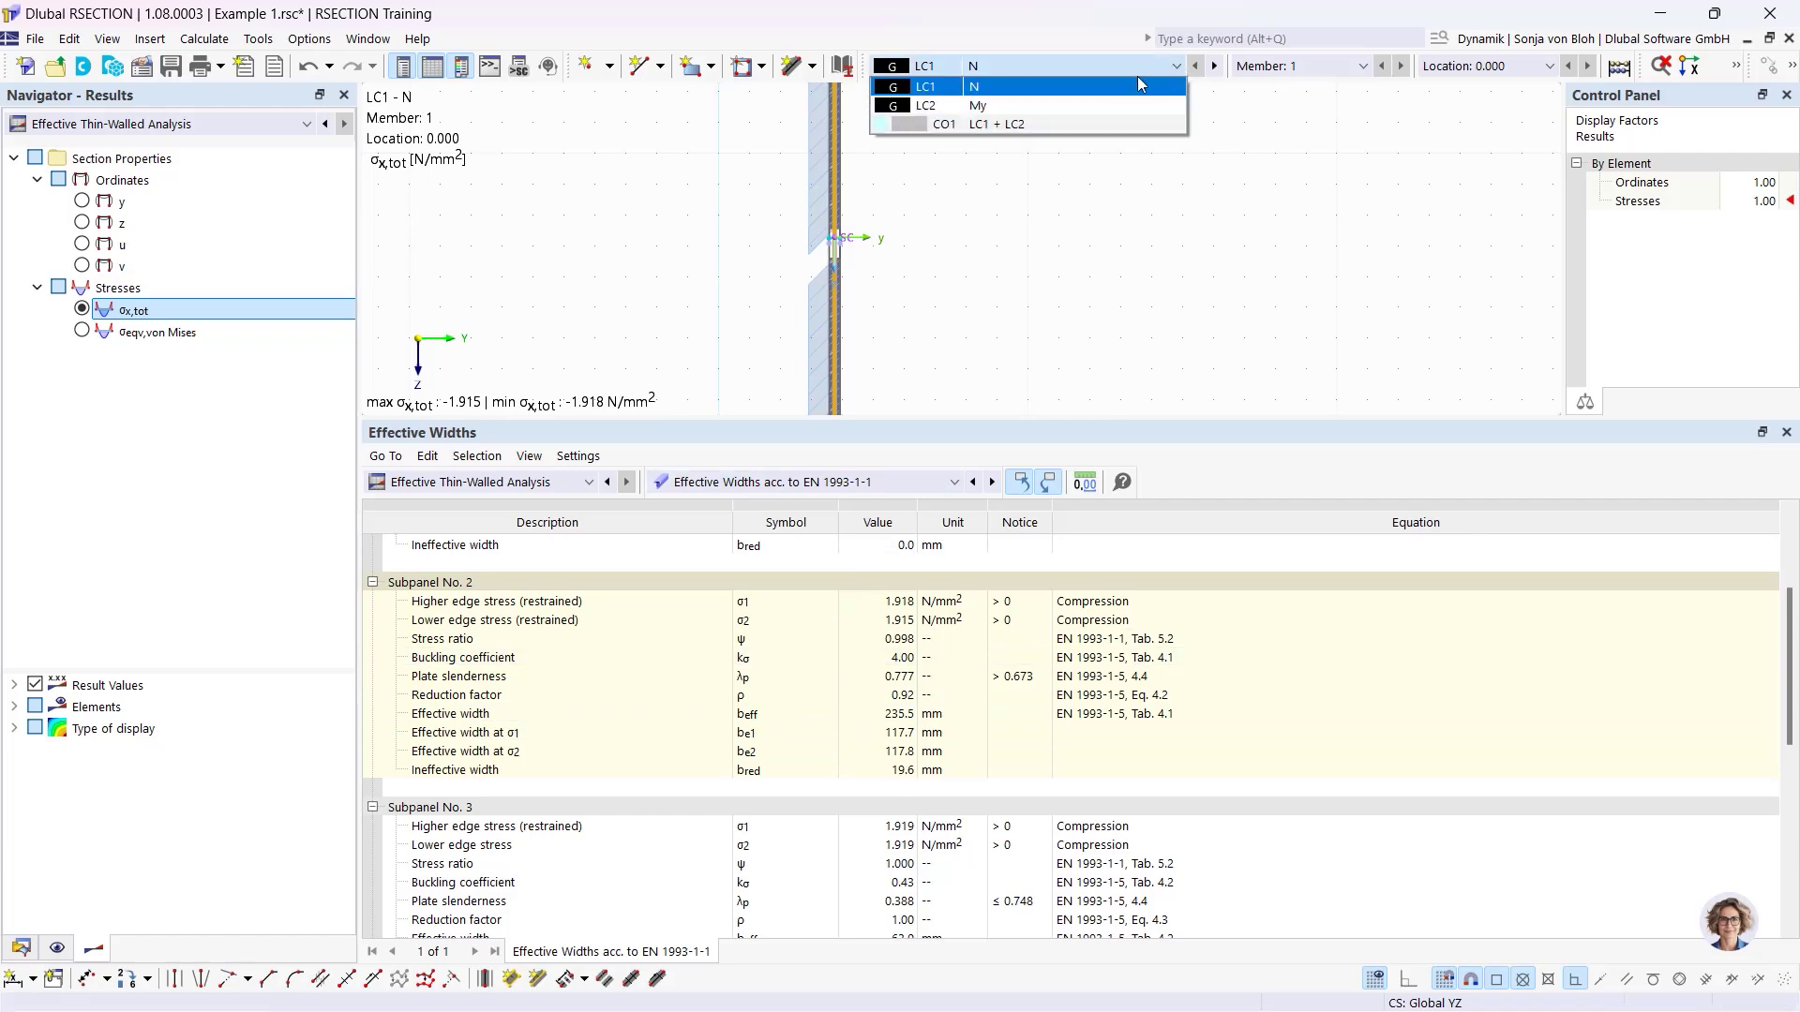
{"action": "left_click", "coordinate": [1065, 105]}
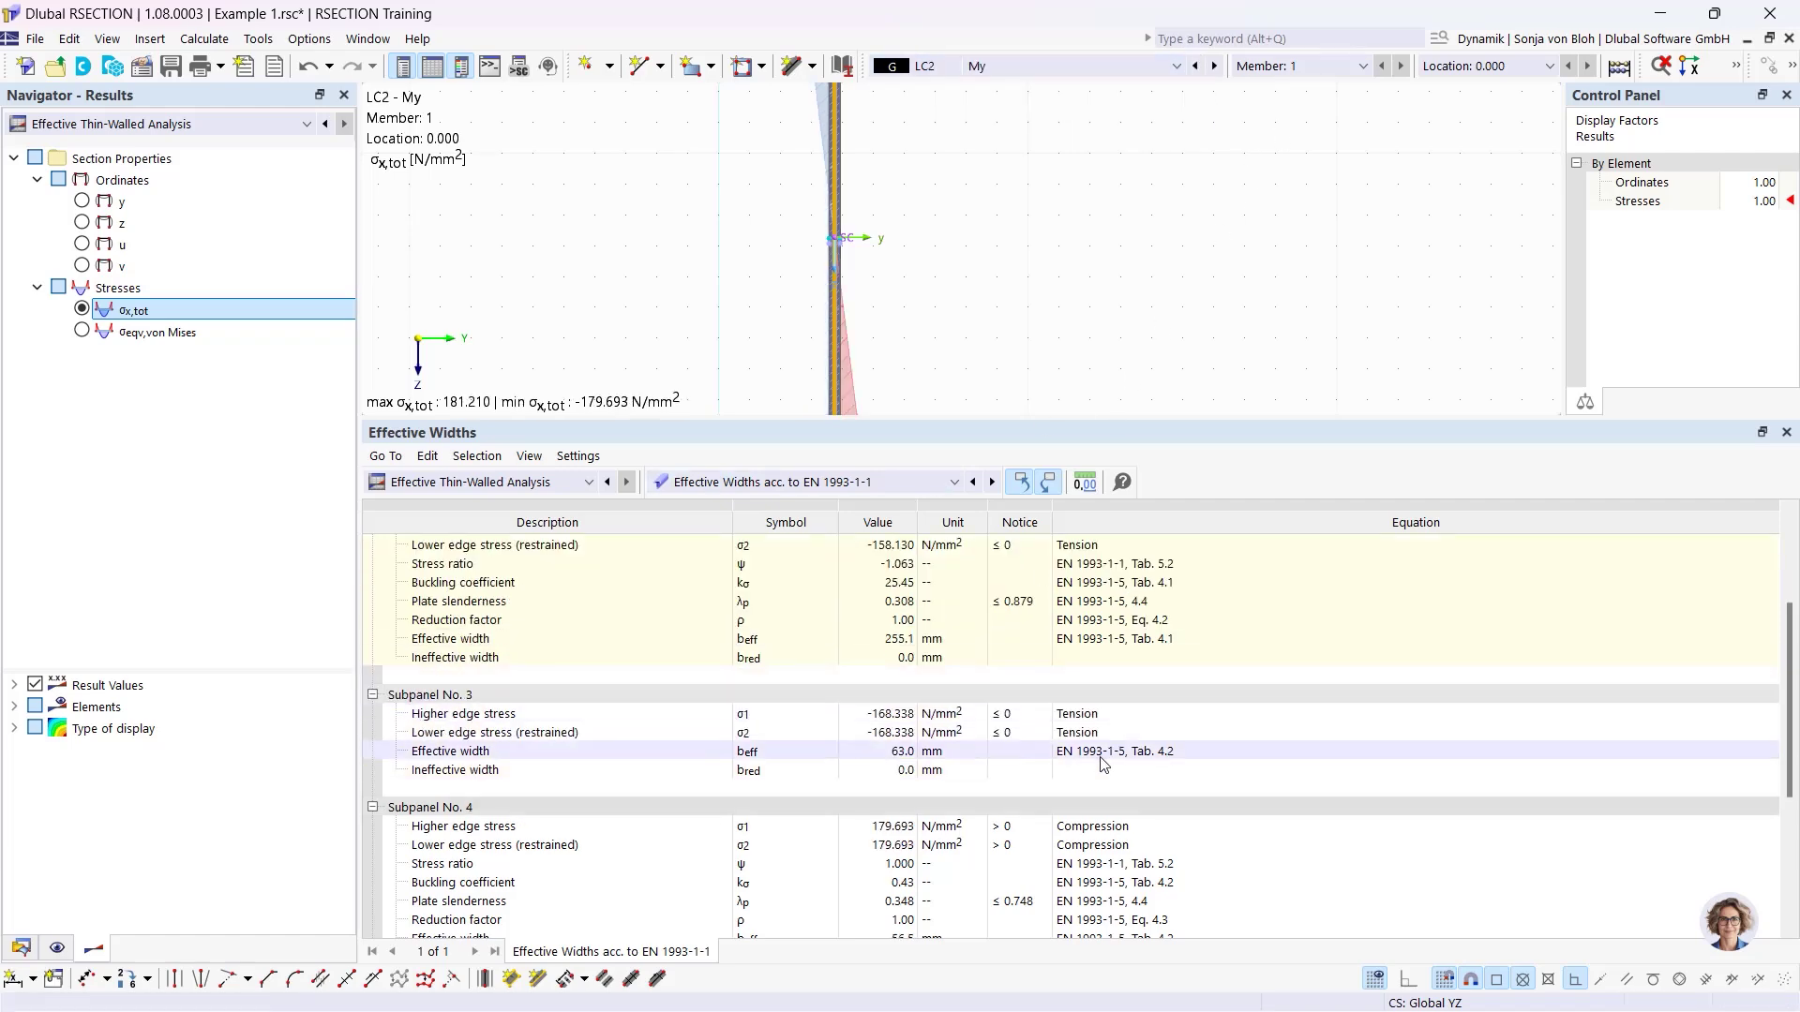
{"action": "scroll", "coordinate": [1103, 764], "scroll_direction": "up", "scroll_amount": 3}
{"action": "left_click", "coordinate": [954, 482]}
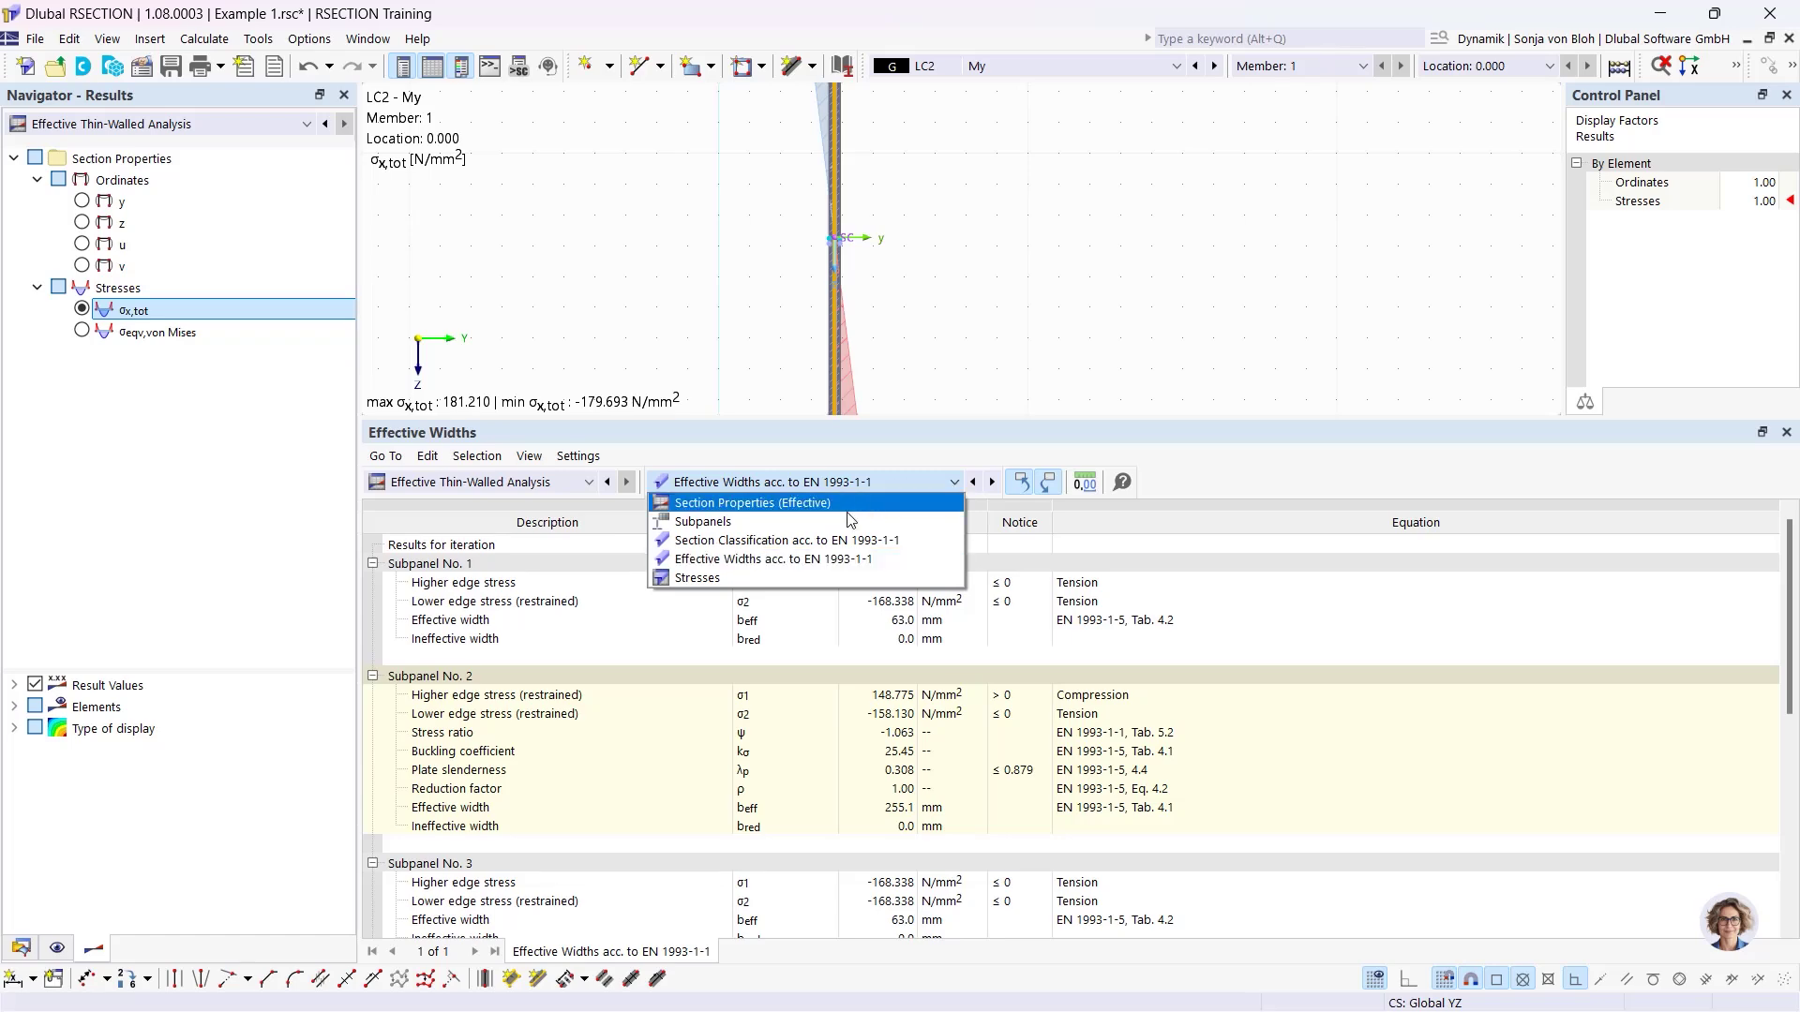
{"action": "left_click", "coordinate": [806, 540]}
{"action": "scroll", "coordinate": [818, 686], "scroll_direction": "up", "scroll_amount": 5}
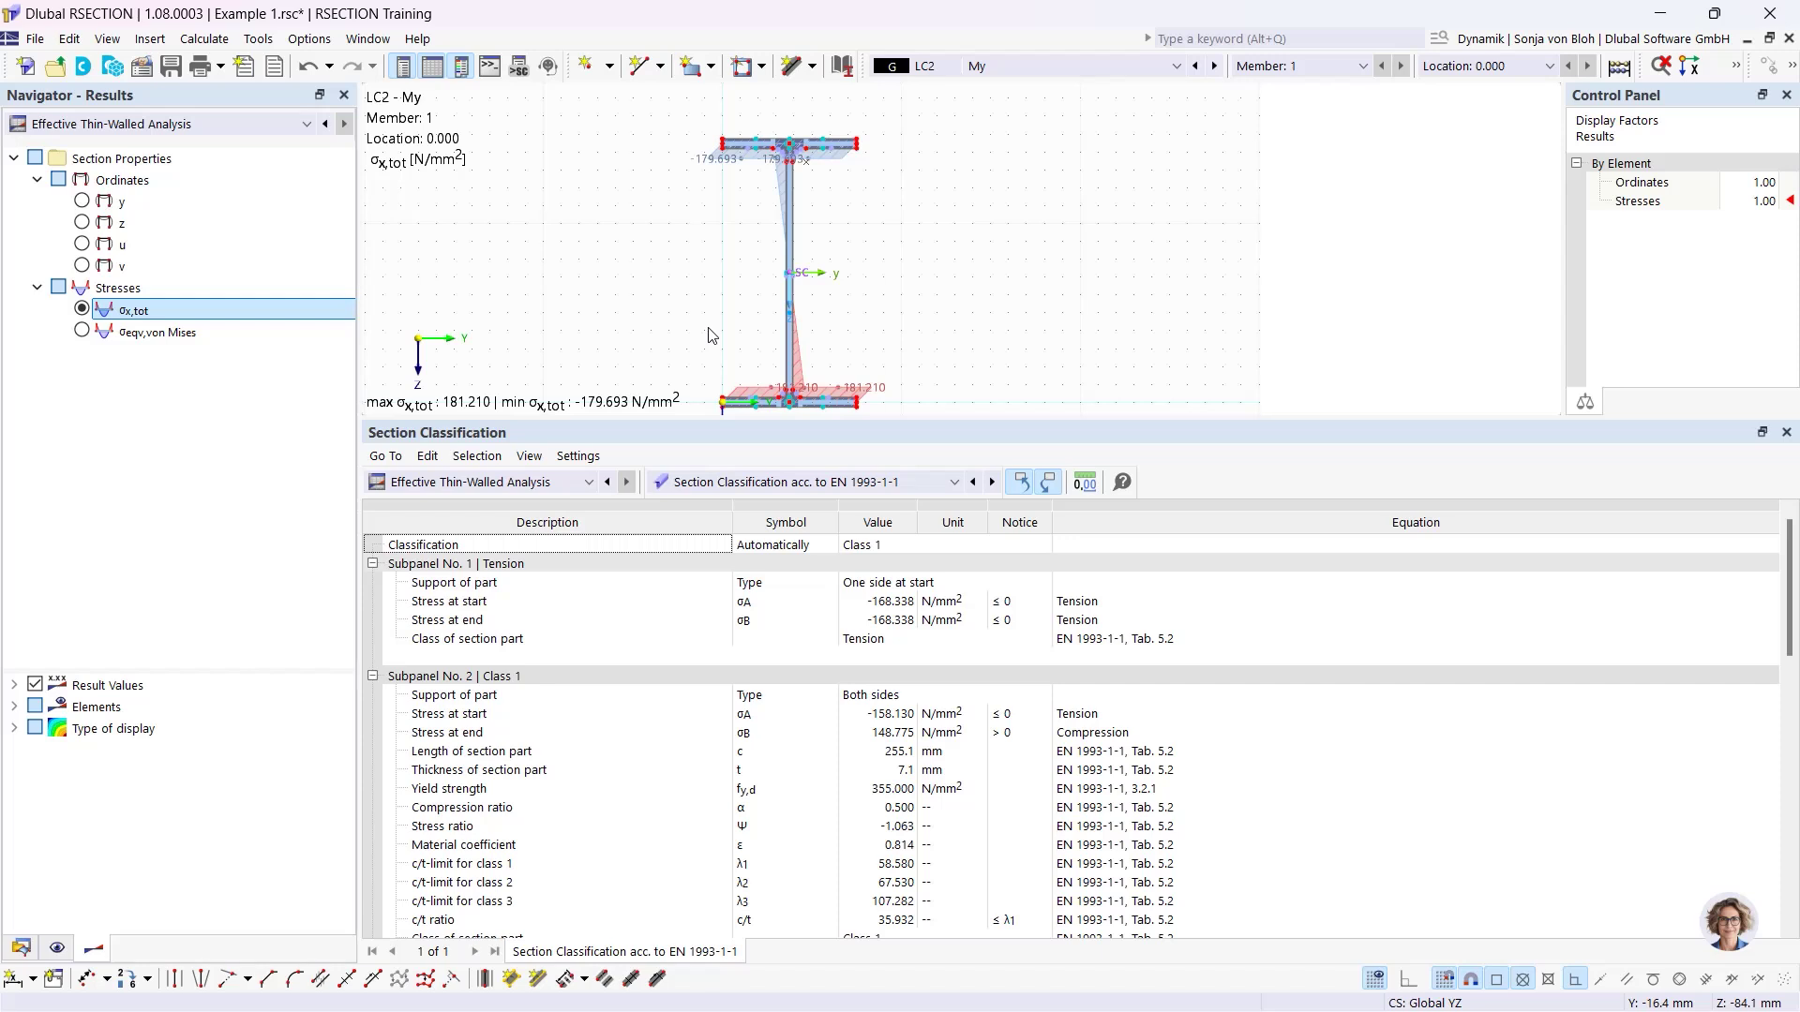
Display the results of load combination CO1 and examine its σx,tot stress diagram on an enlarged section view.
{"action": "left_click", "coordinate": [1019, 66]}
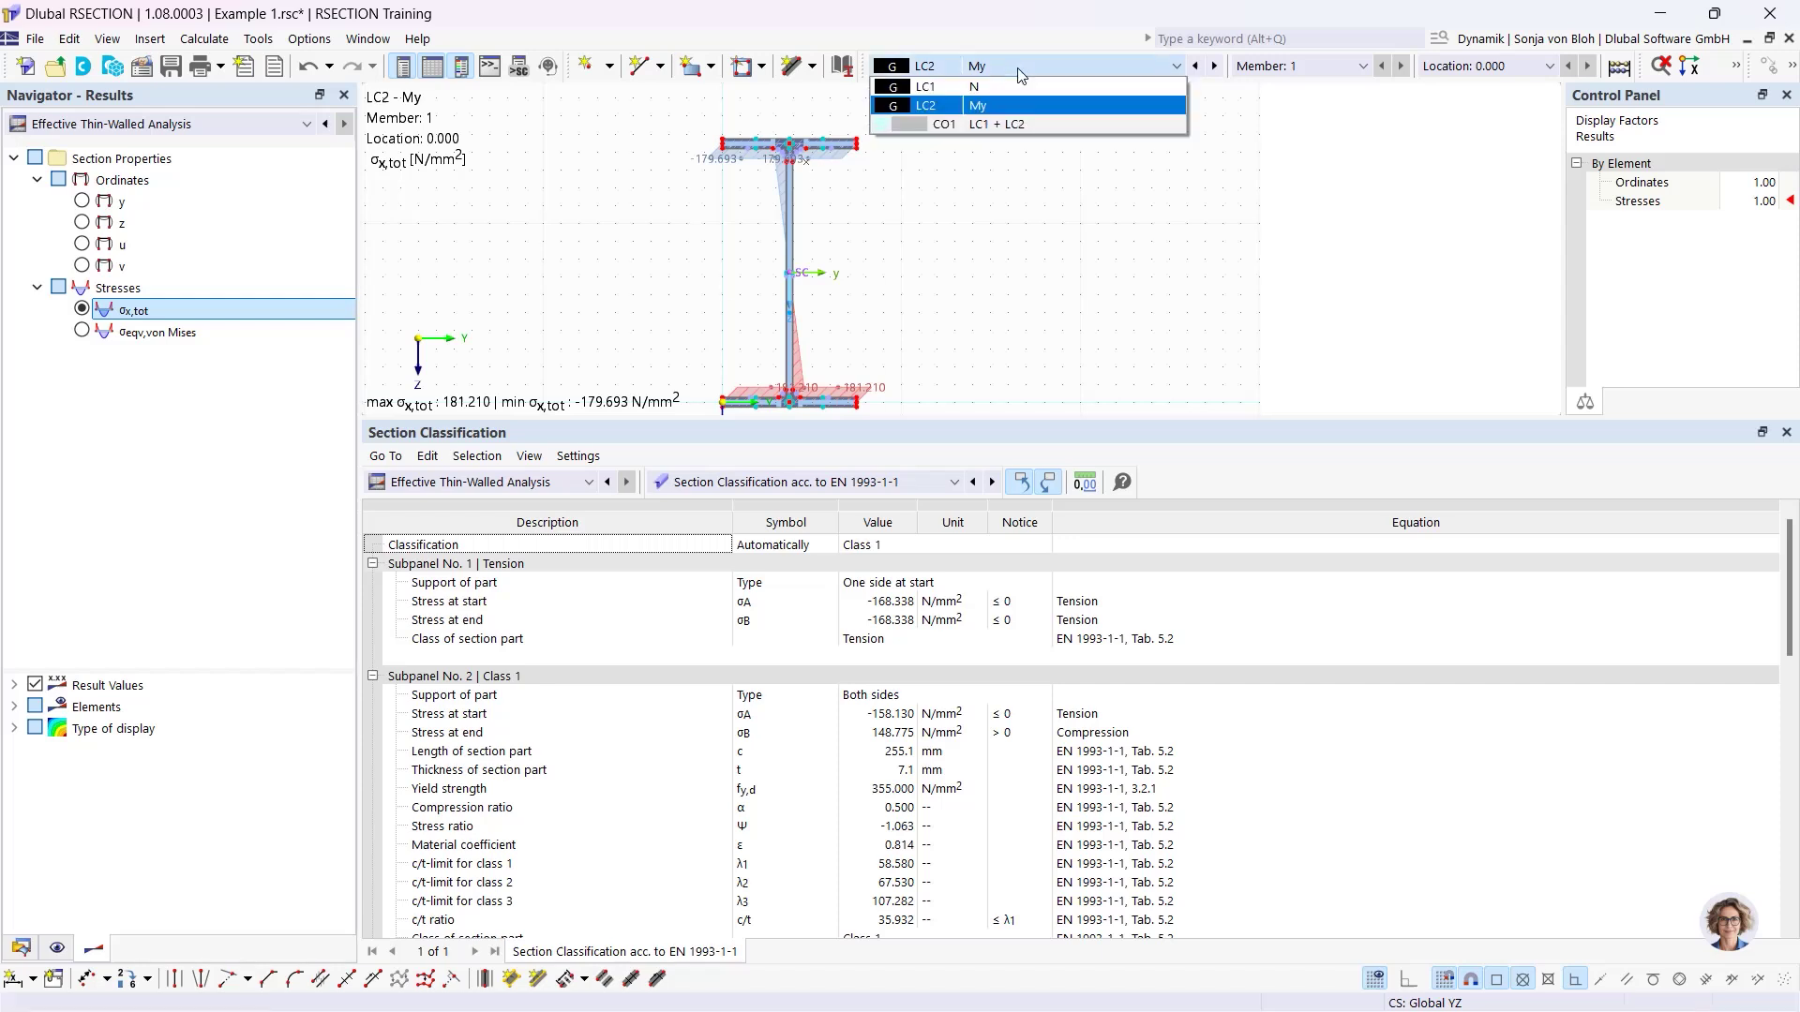
{"action": "left_click", "coordinate": [986, 125]}
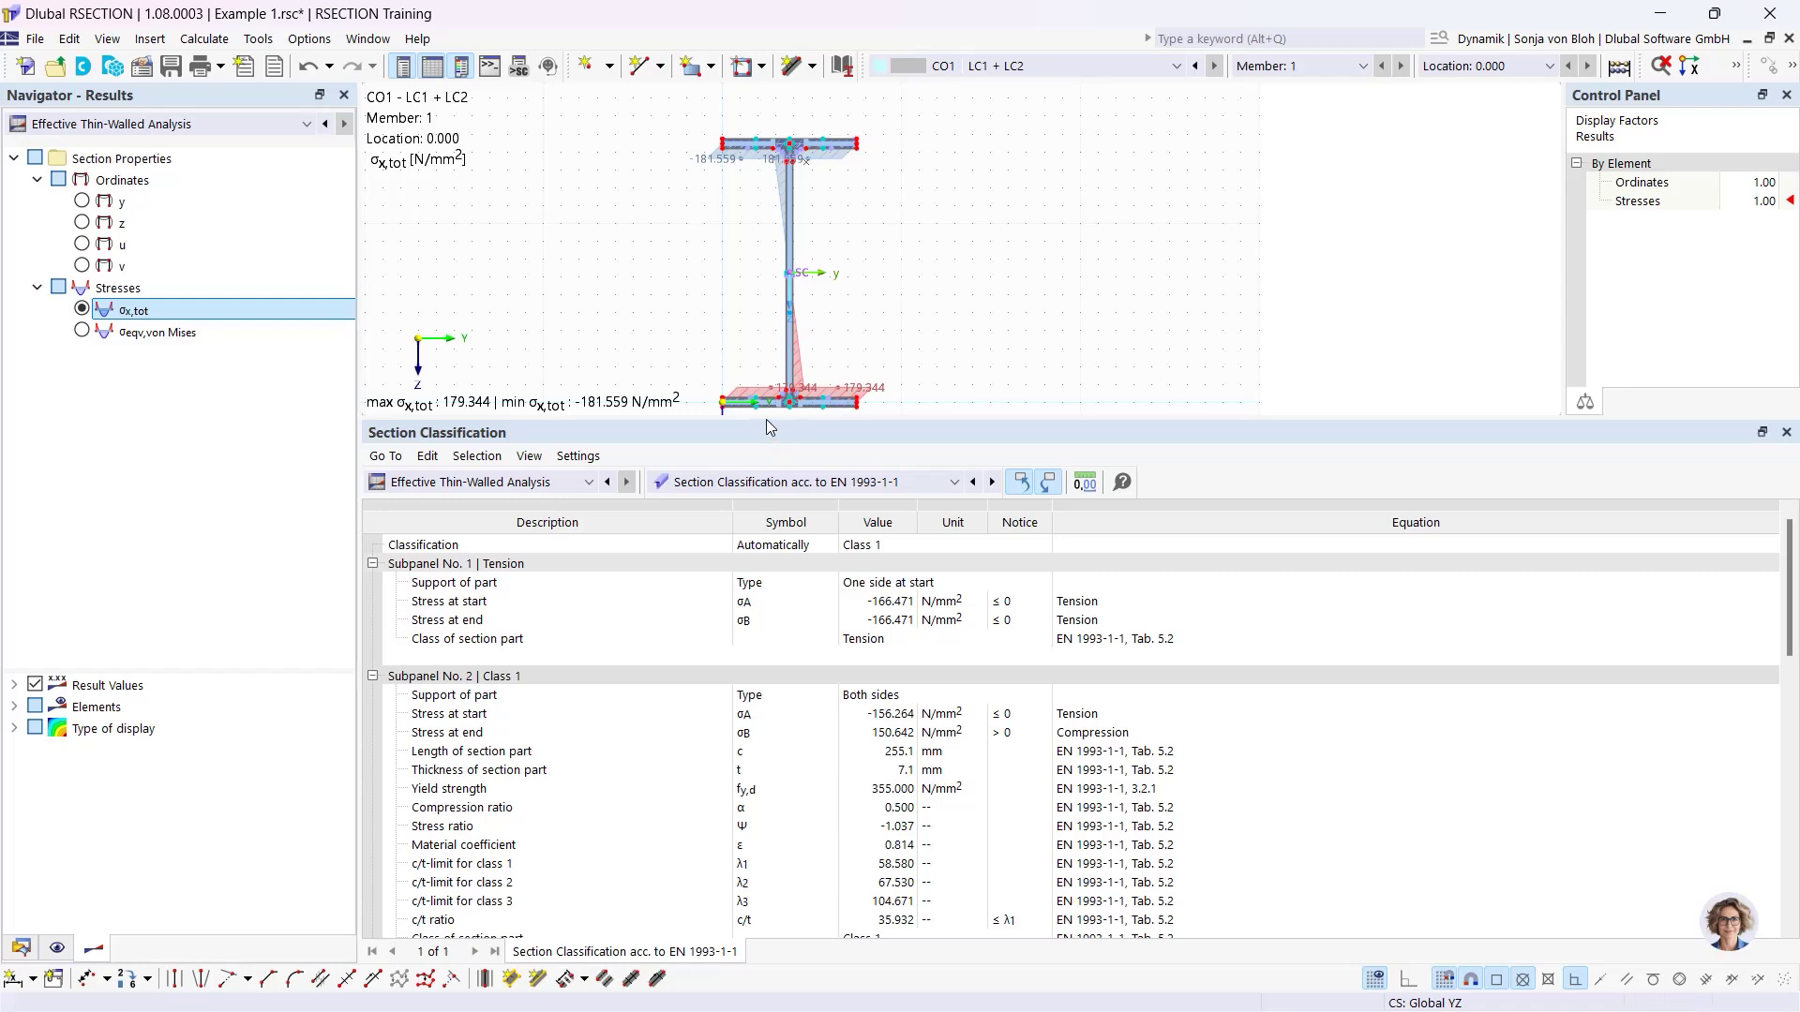
{"action": "left_click_drag", "start_coordinate": [767, 422], "coordinate": [722, 583]}
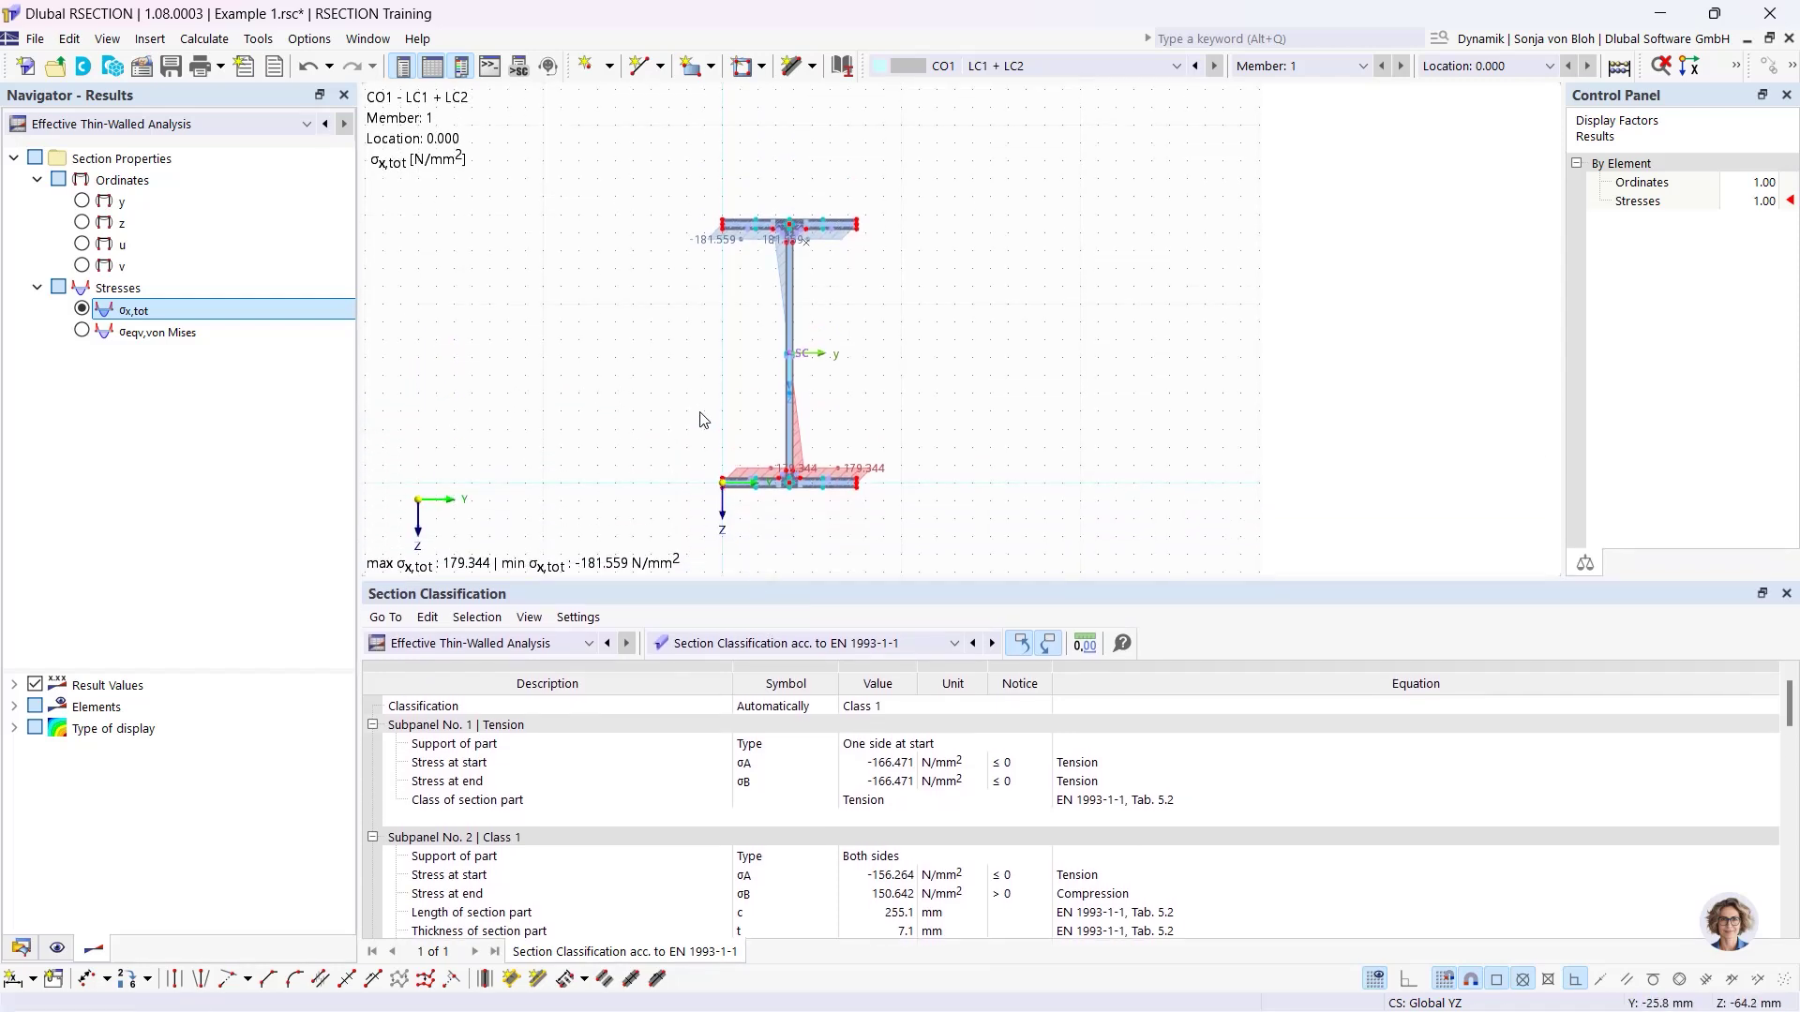
{"action": "scroll", "coordinate": [701, 405], "scroll_direction": "up", "scroll_amount": 2}
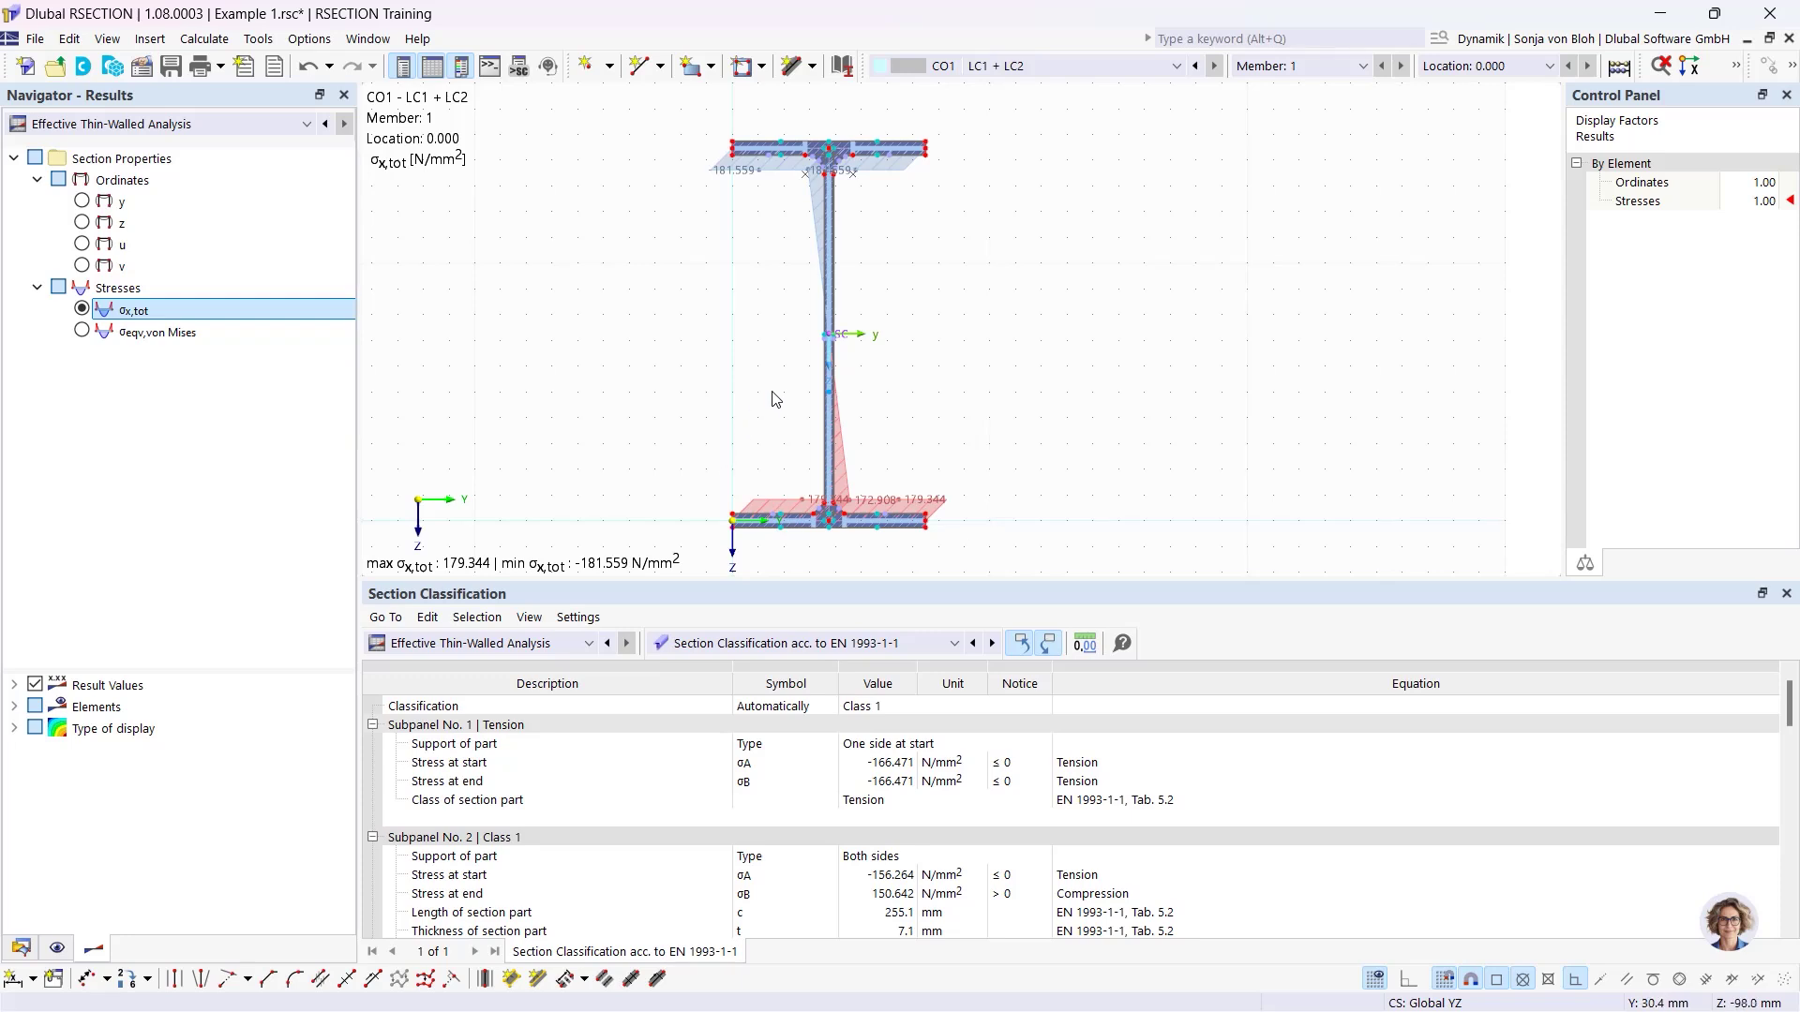
{"action": "scroll", "coordinate": [810, 429], "scroll_direction": "up", "scroll_amount": 1}
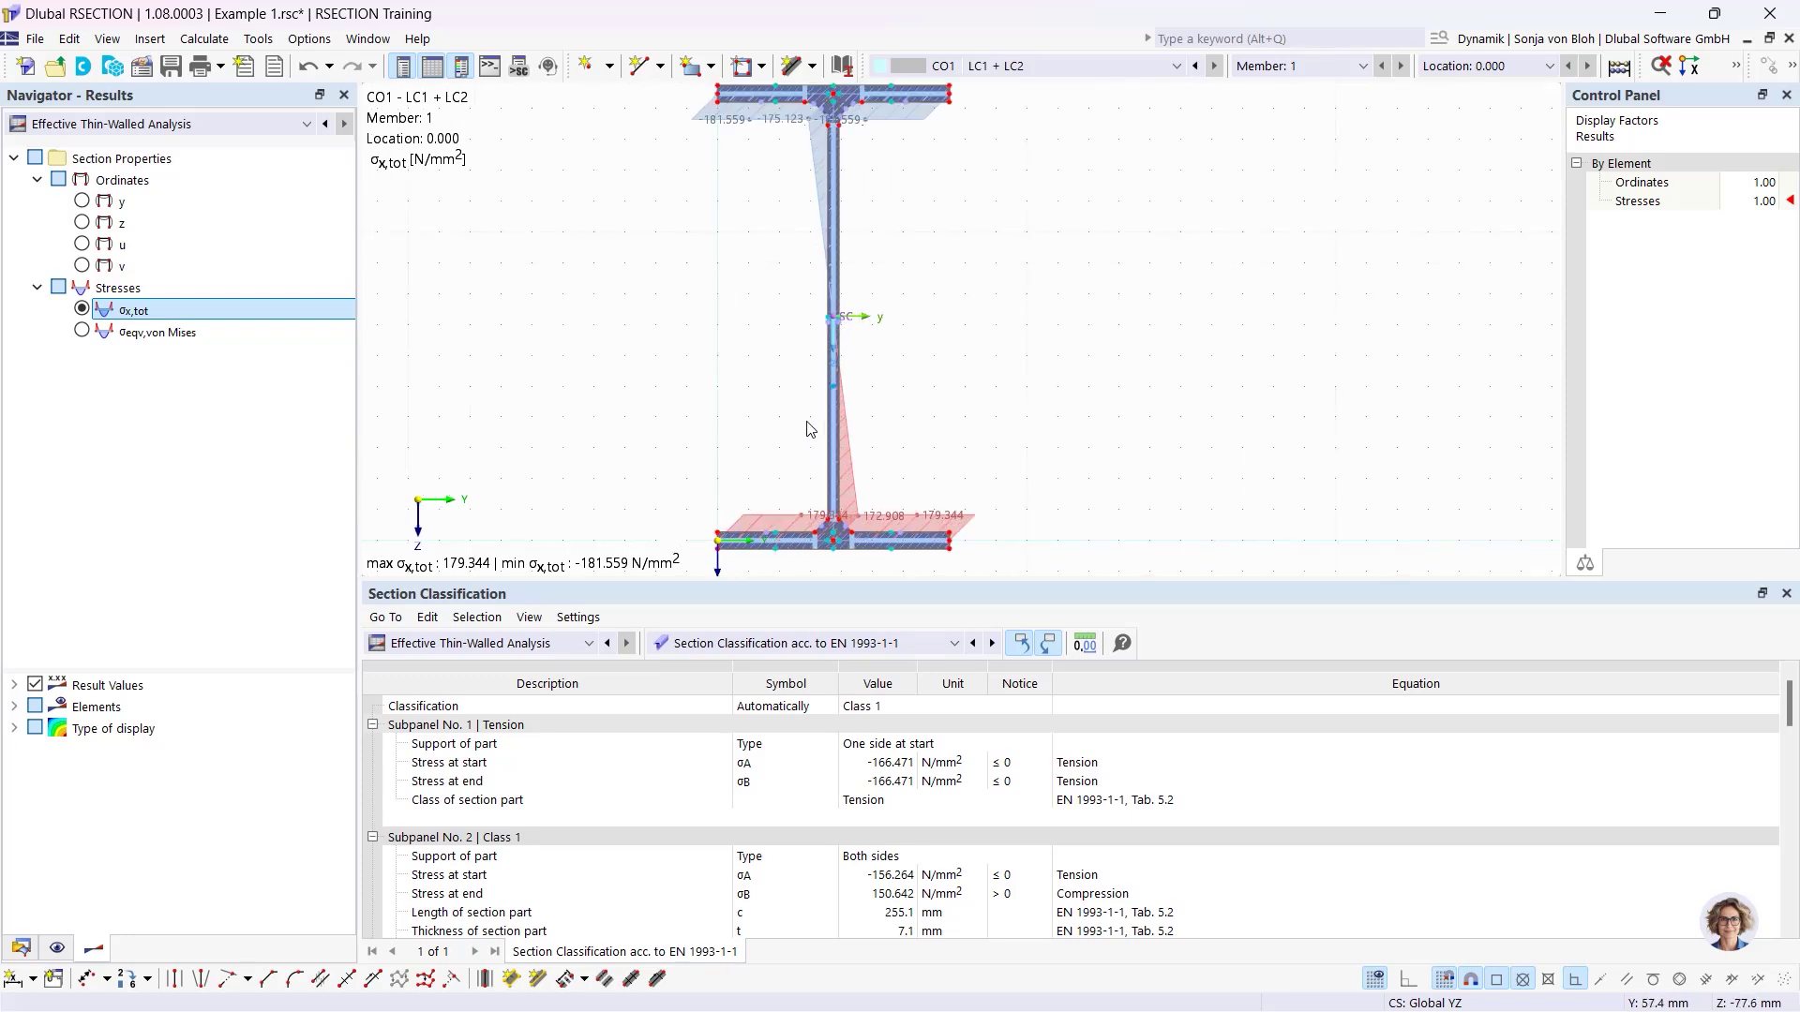
{"action": "scroll", "coordinate": [810, 430], "scroll_direction": "up", "scroll_amount": 1}
{"action": "scroll", "coordinate": [812, 393], "scroll_direction": "down", "scroll_amount": 3}
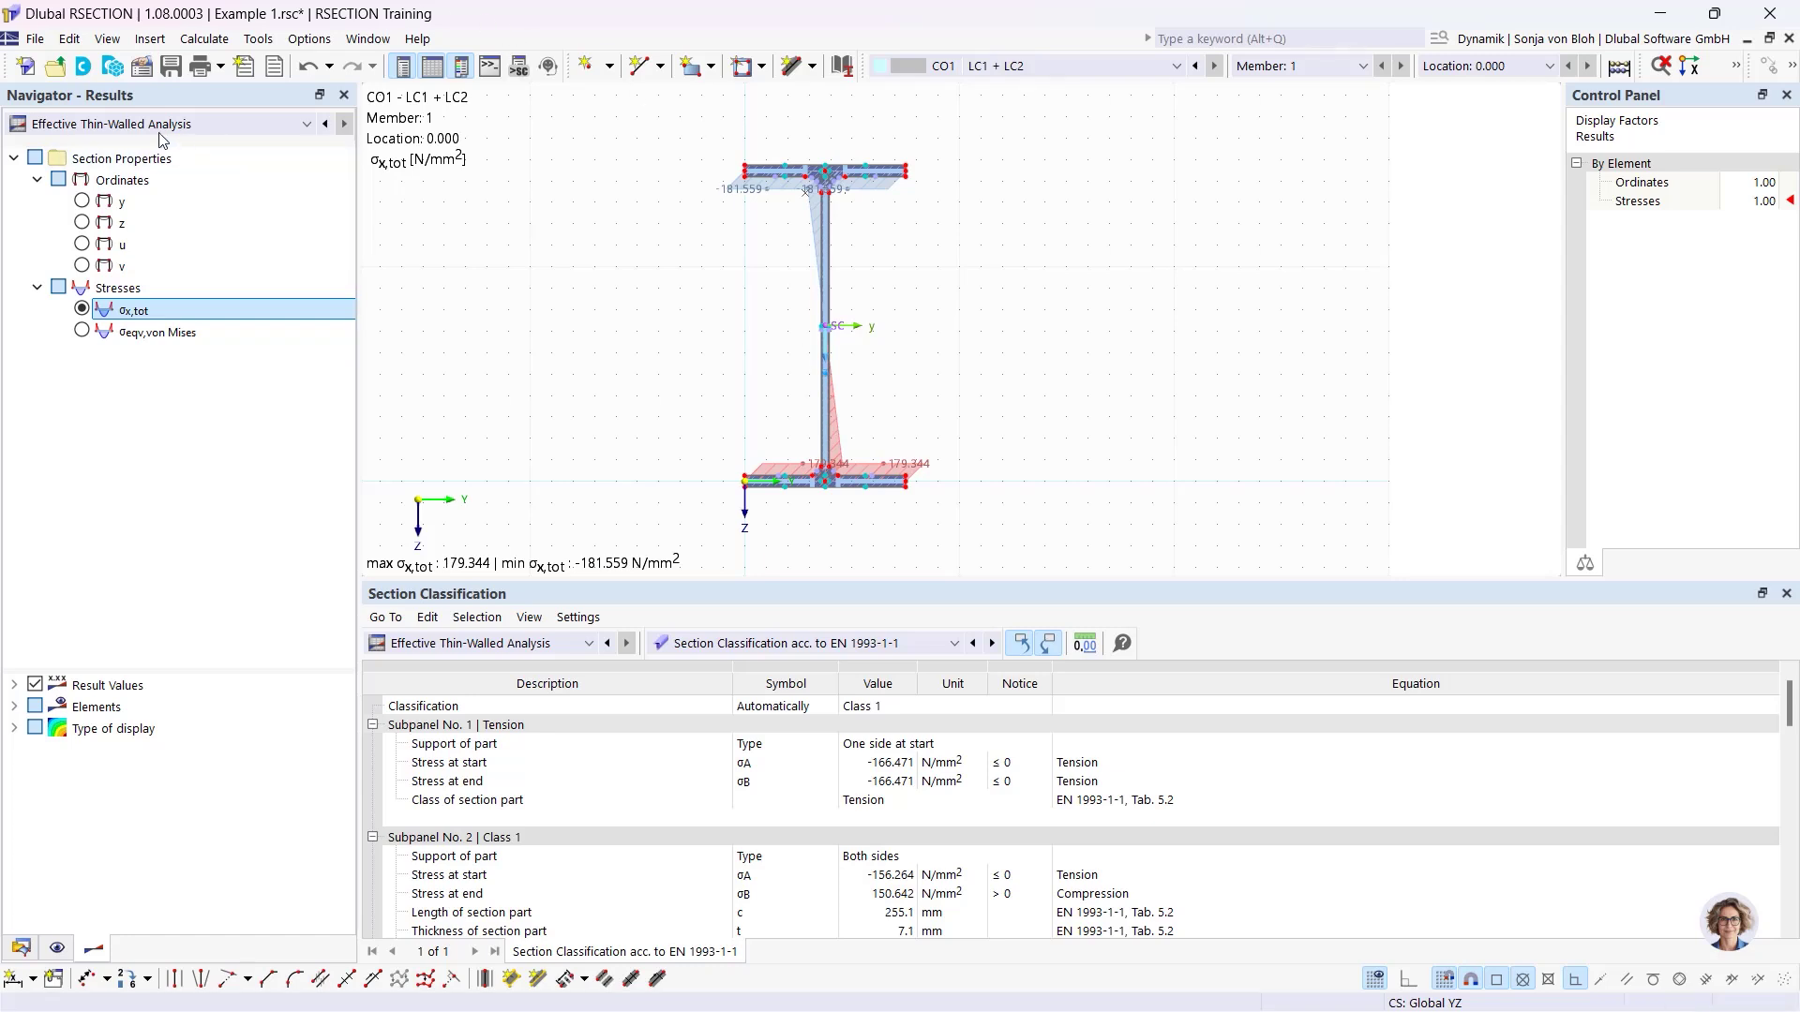
Create a new model Example 2 with Thin-Walled Analysis and the effective section add-on to EN 1993-1-1 and EN 1993-1-5.
{"action": "left_click", "coordinate": [36, 69]}
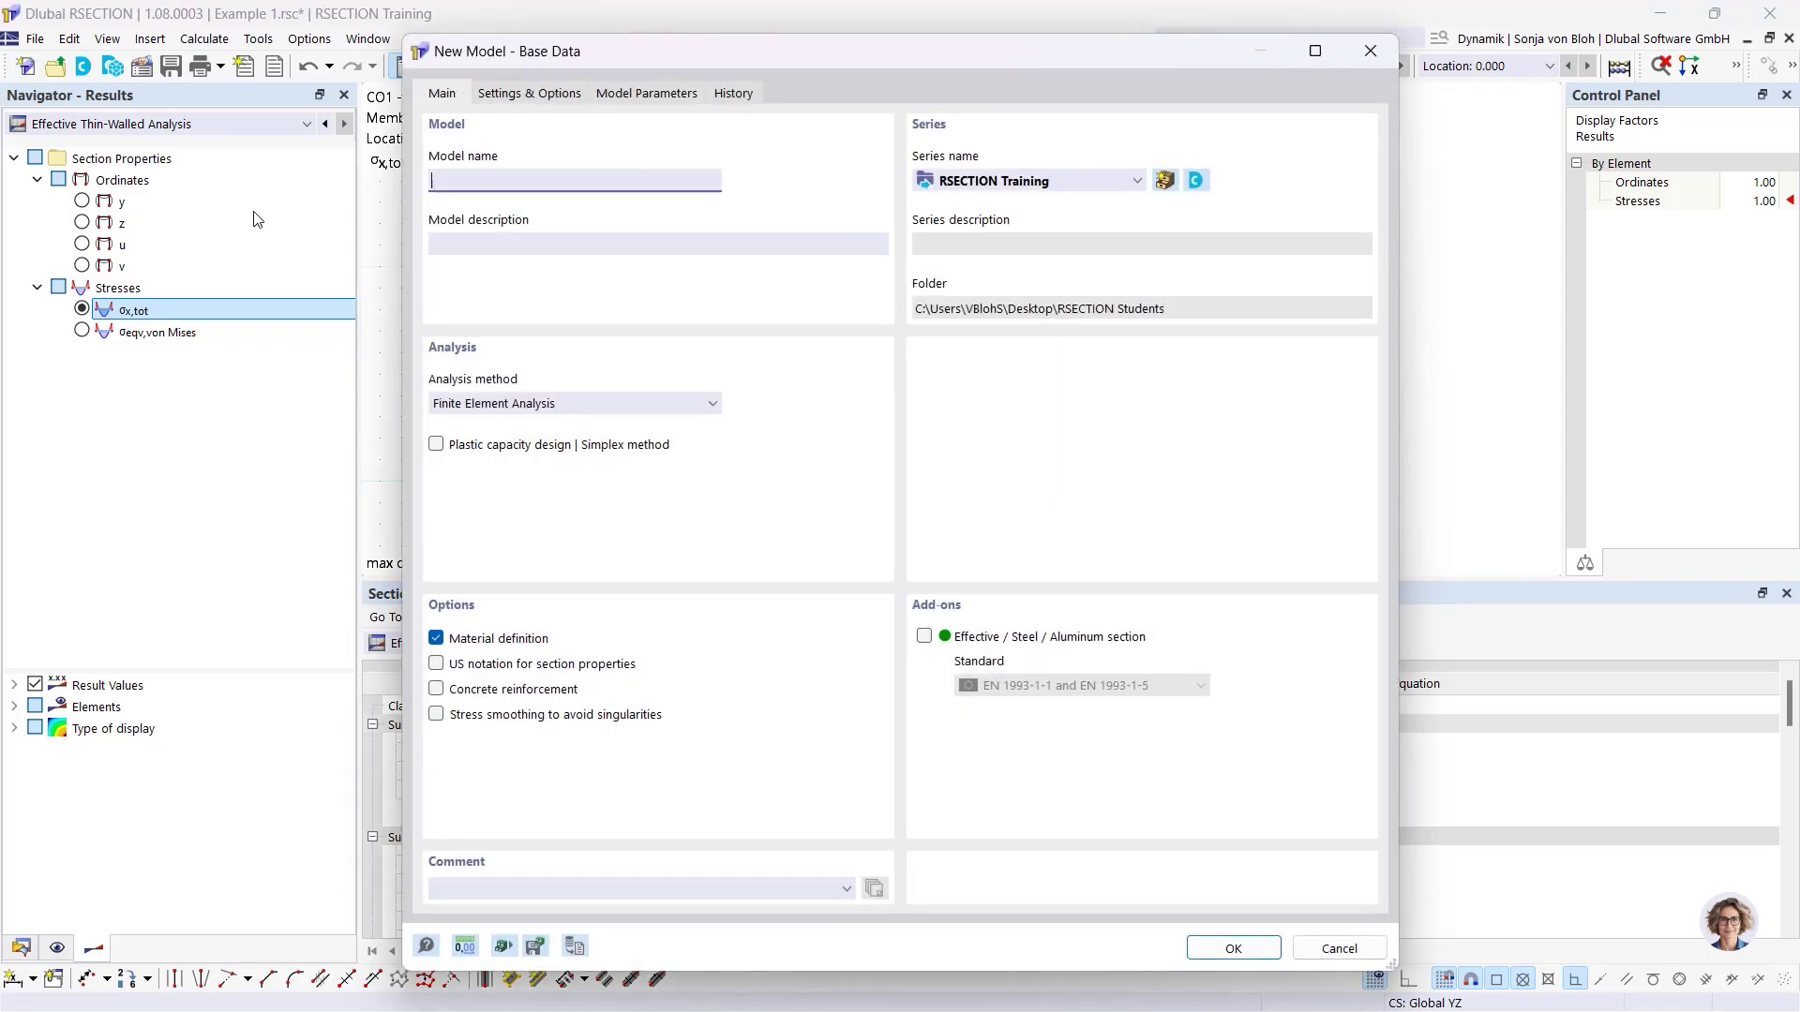
{"action": "type", "text": "Example 2"}
{"action": "left_click", "coordinate": [645, 403]}
{"action": "left_click", "coordinate": [600, 438]}
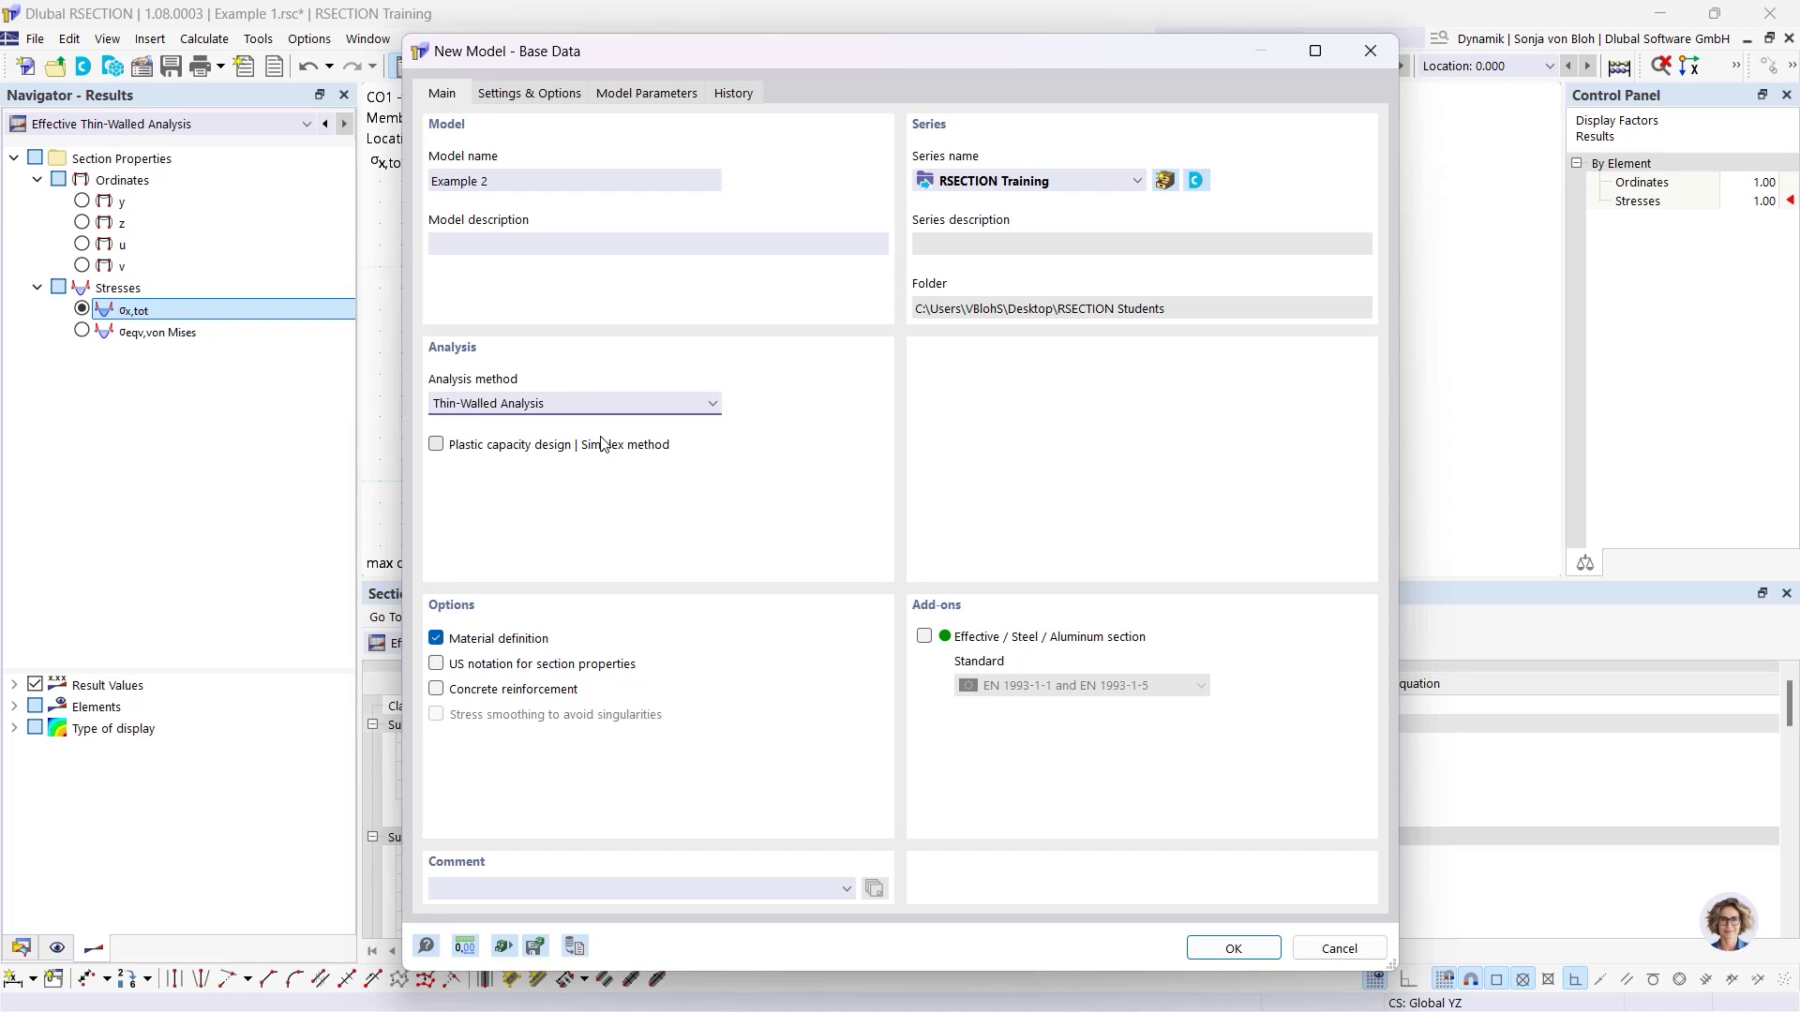
{"action": "left_click", "coordinate": [924, 637]}
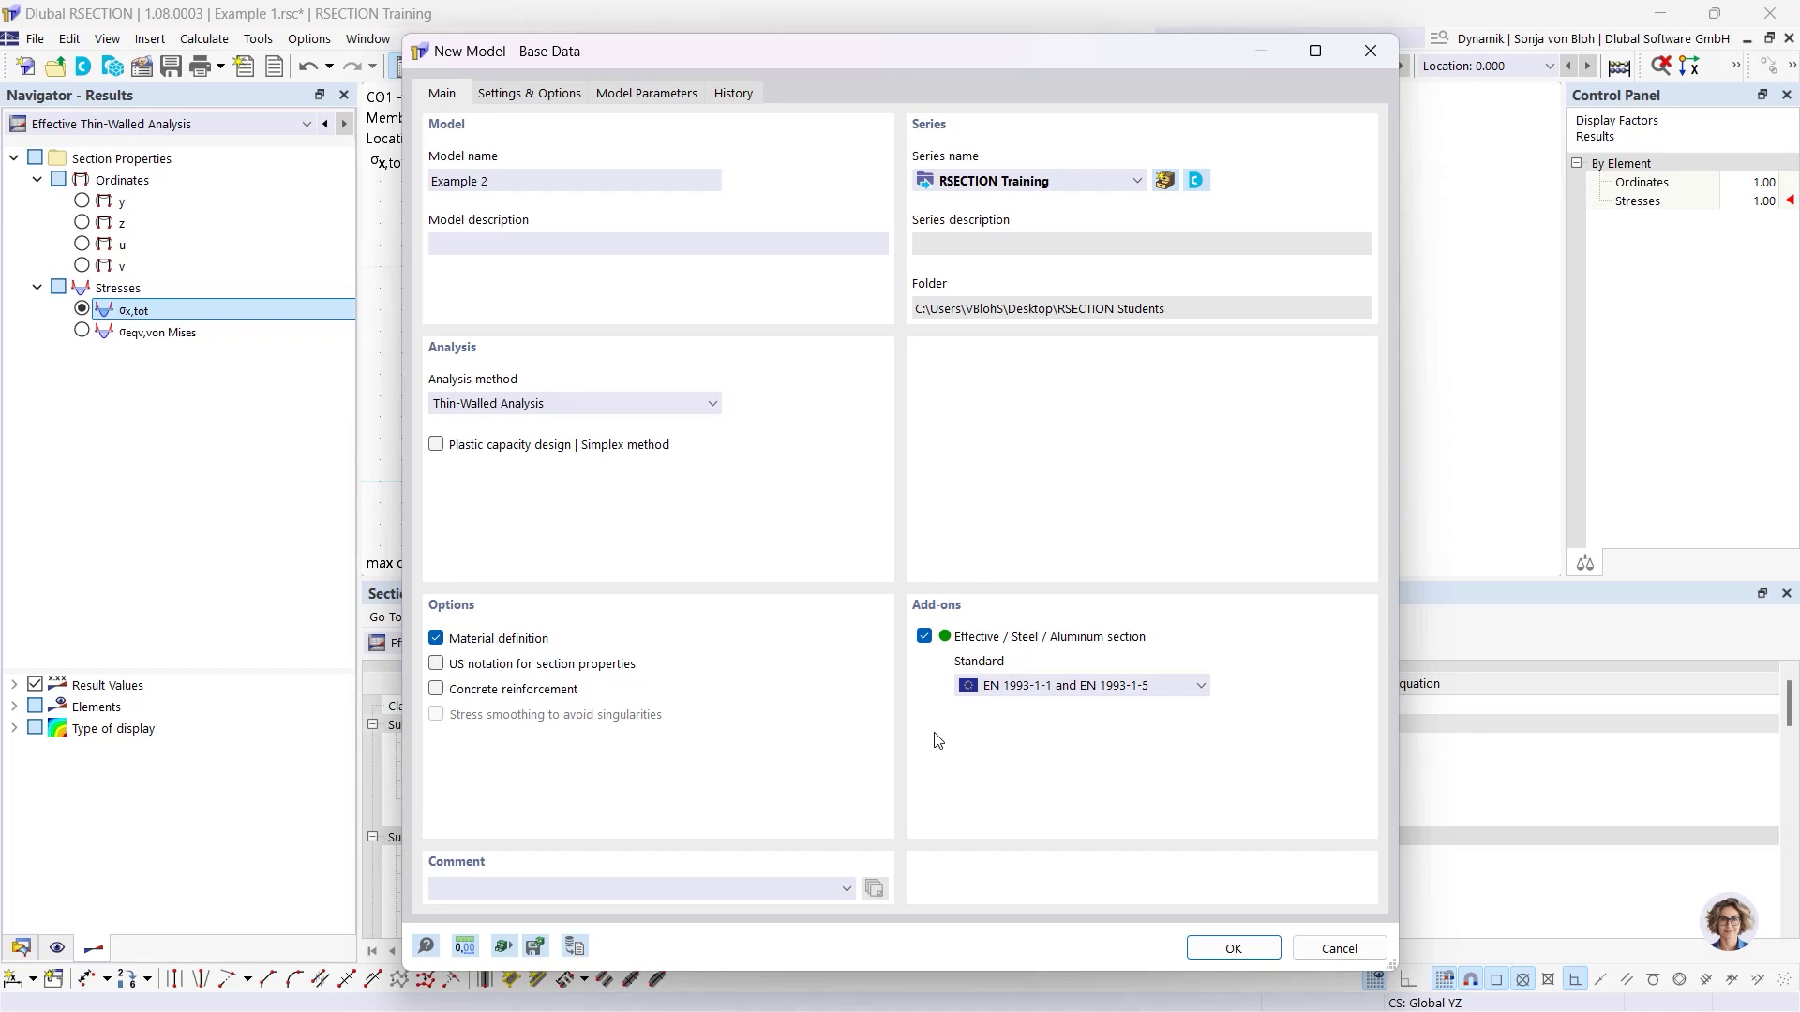
{"action": "left_click", "coordinate": [1064, 688]}
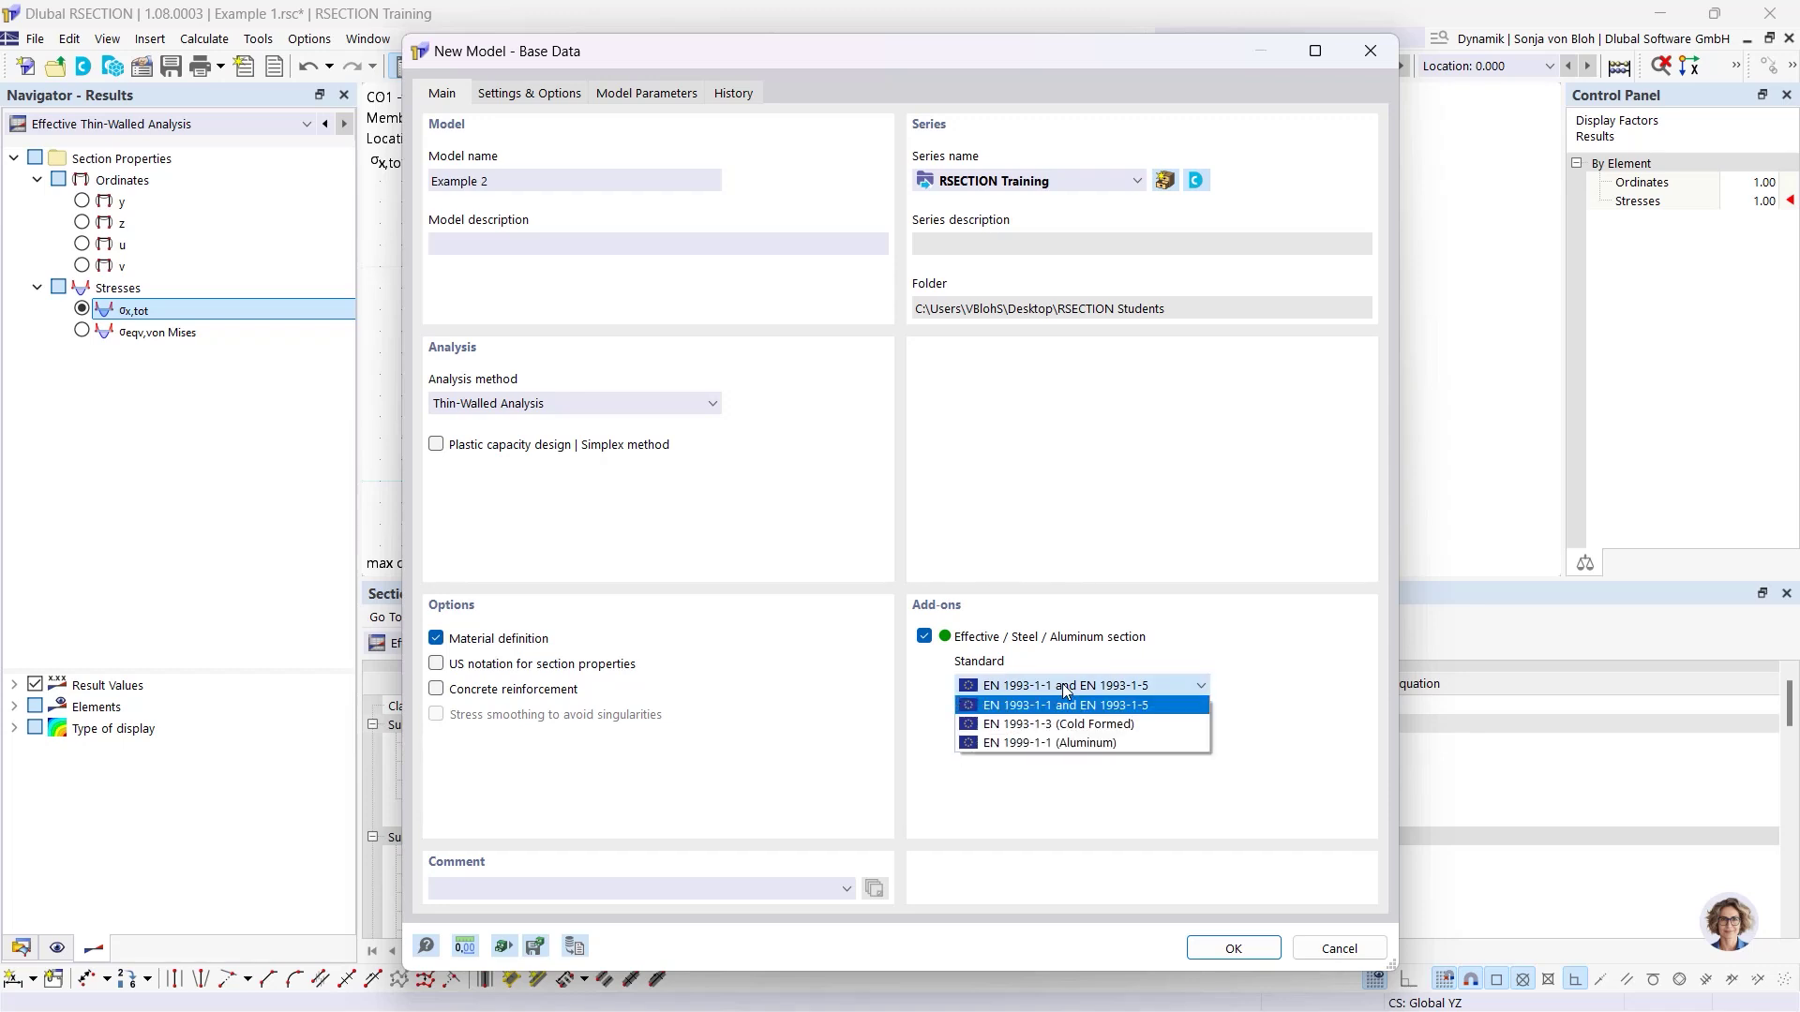
{"action": "left_click", "coordinate": [1064, 691]}
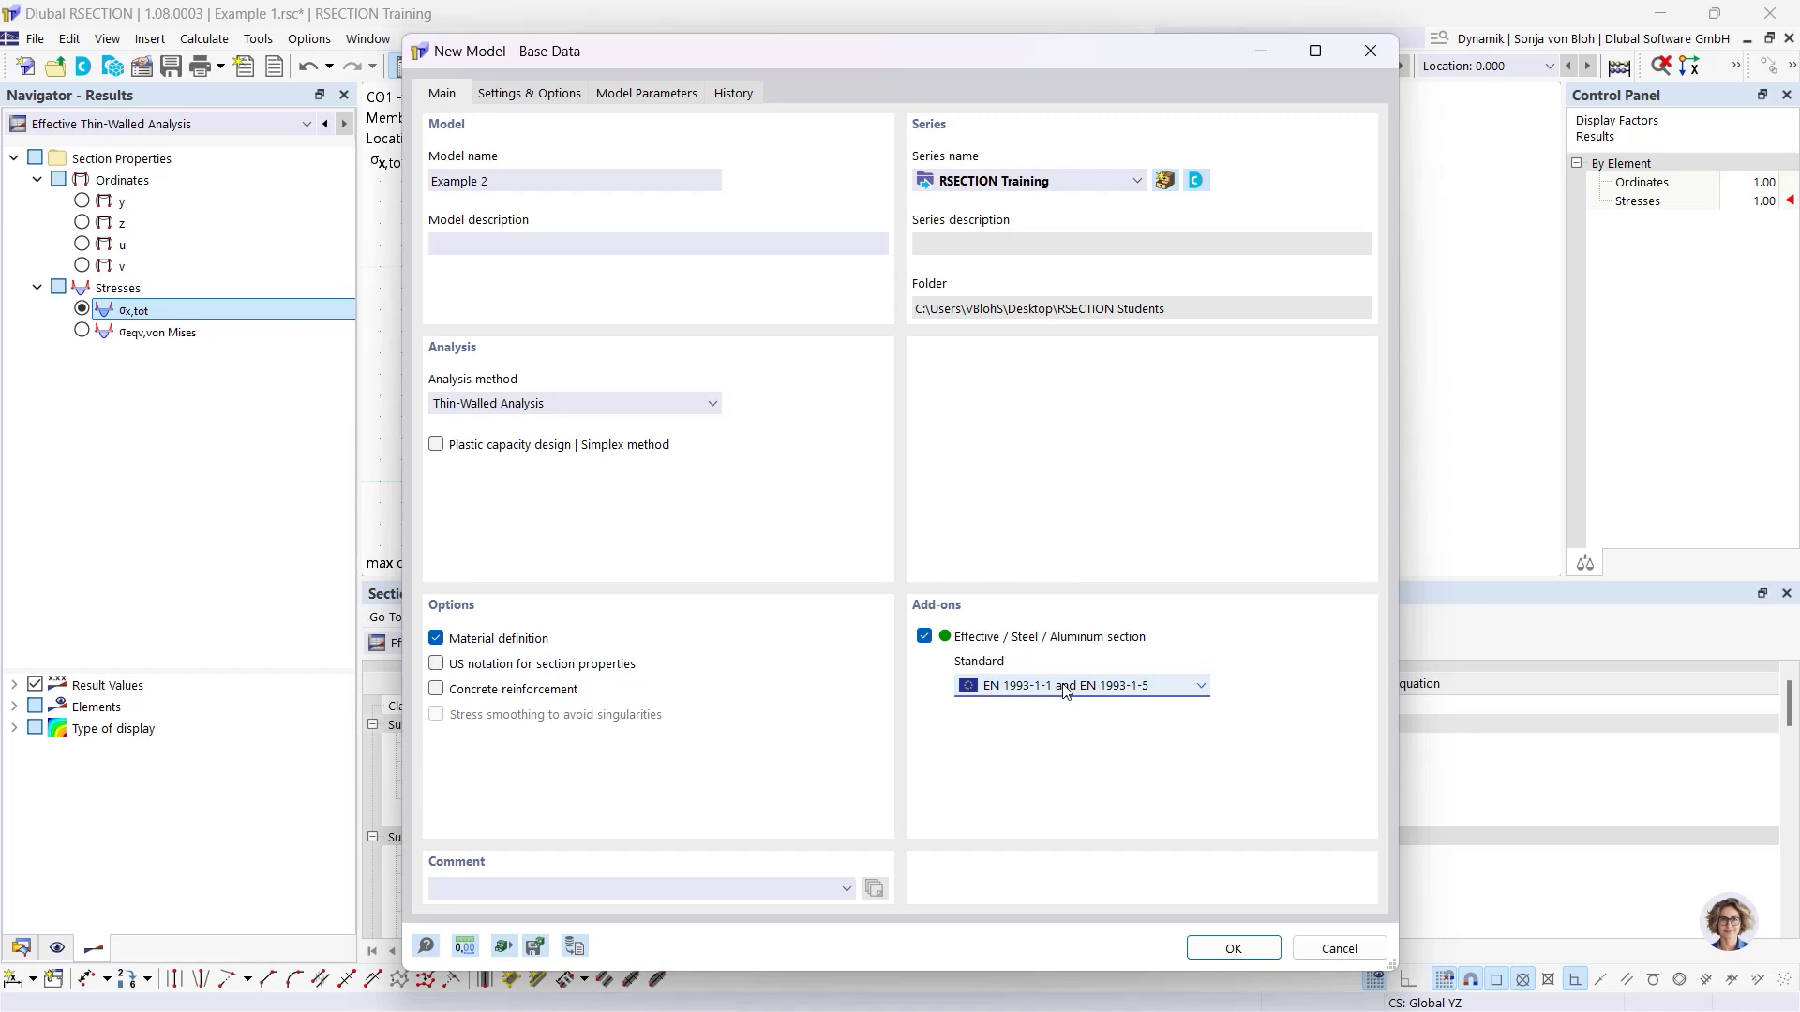
{"action": "left_click", "coordinate": [1234, 949]}
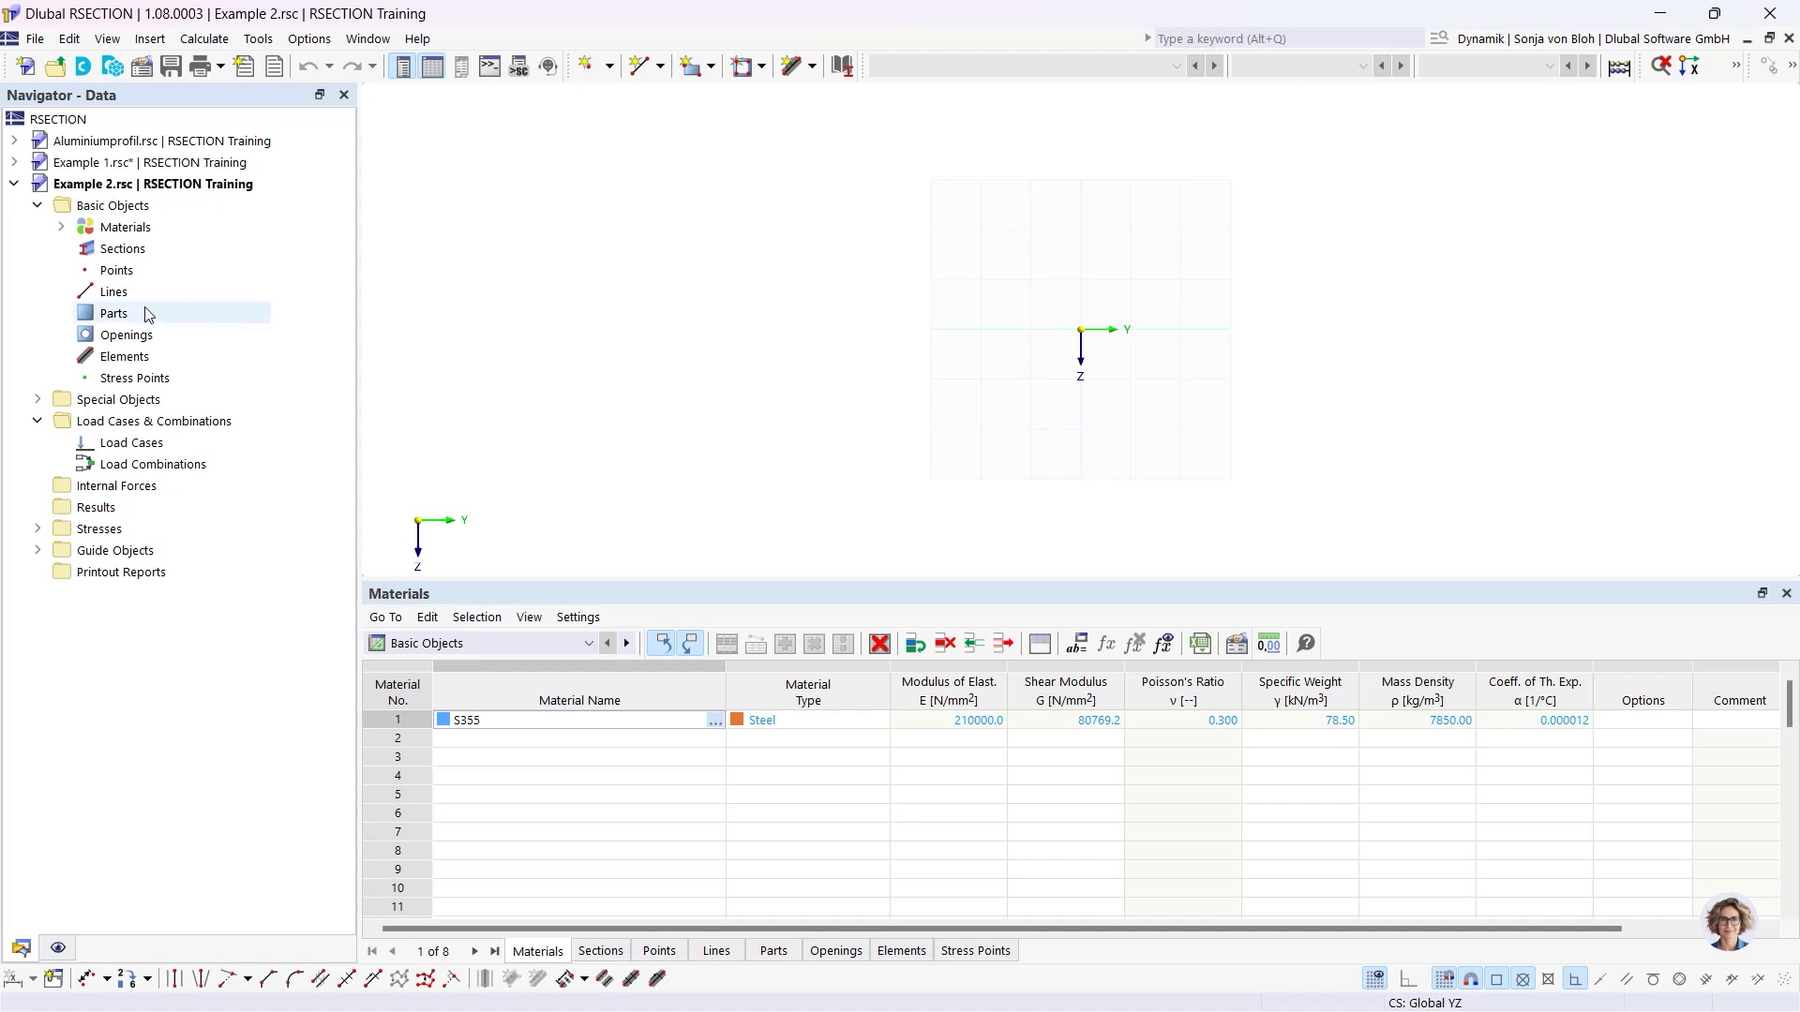
Replace material 1 with steel S235 of EN 1993-1-1:2005-05 from the material library.
{"action": "left_click", "coordinate": [61, 227]}
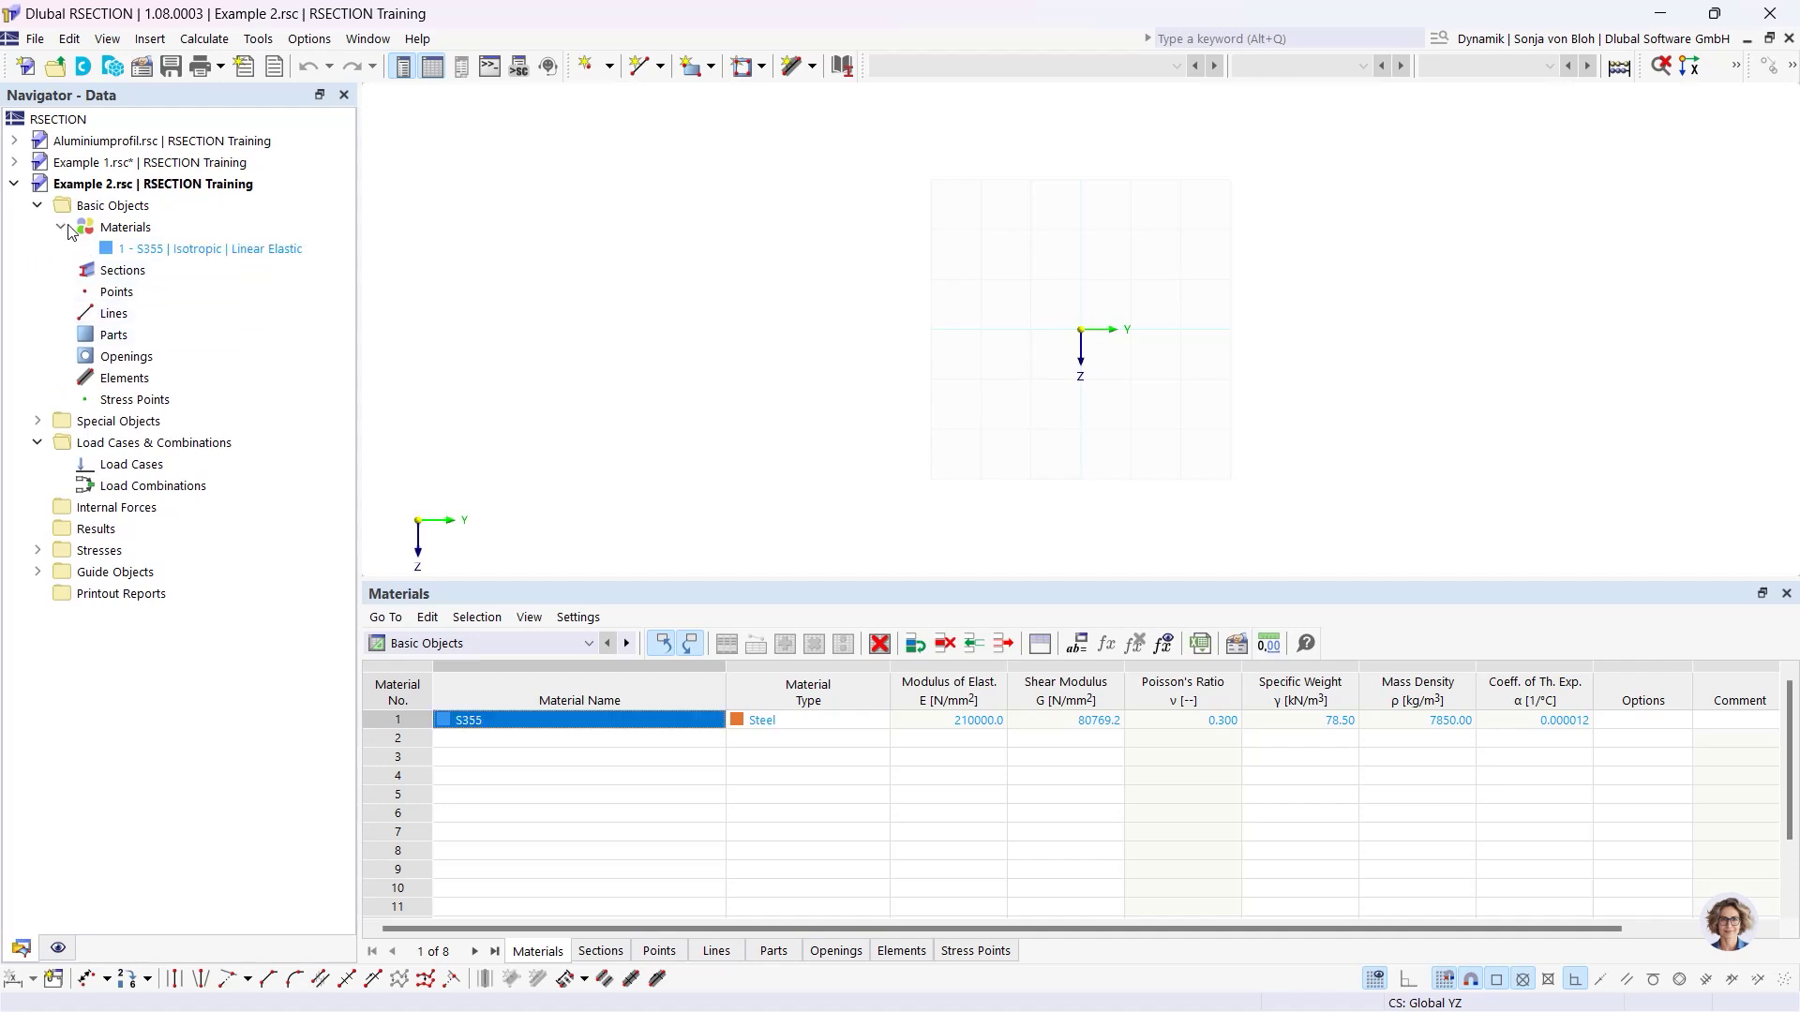
{"action": "double_click", "coordinate": [194, 248]}
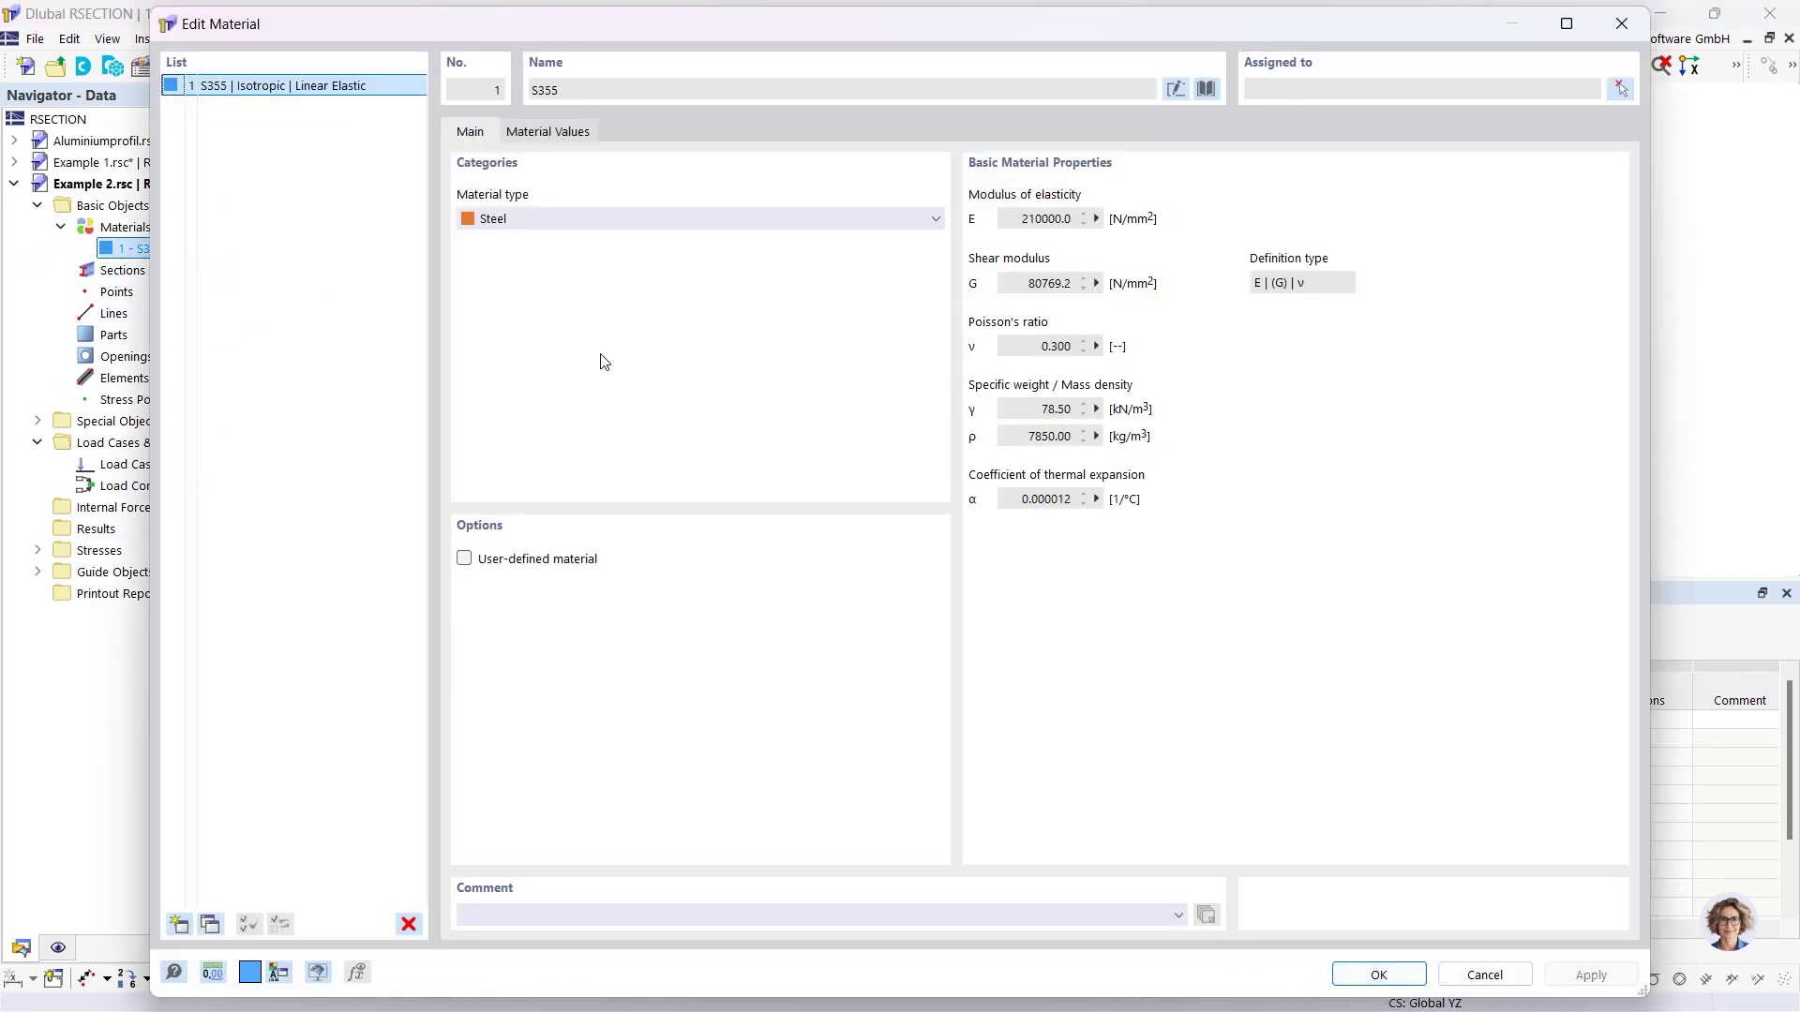
{"action": "left_click", "coordinate": [1206, 92]}
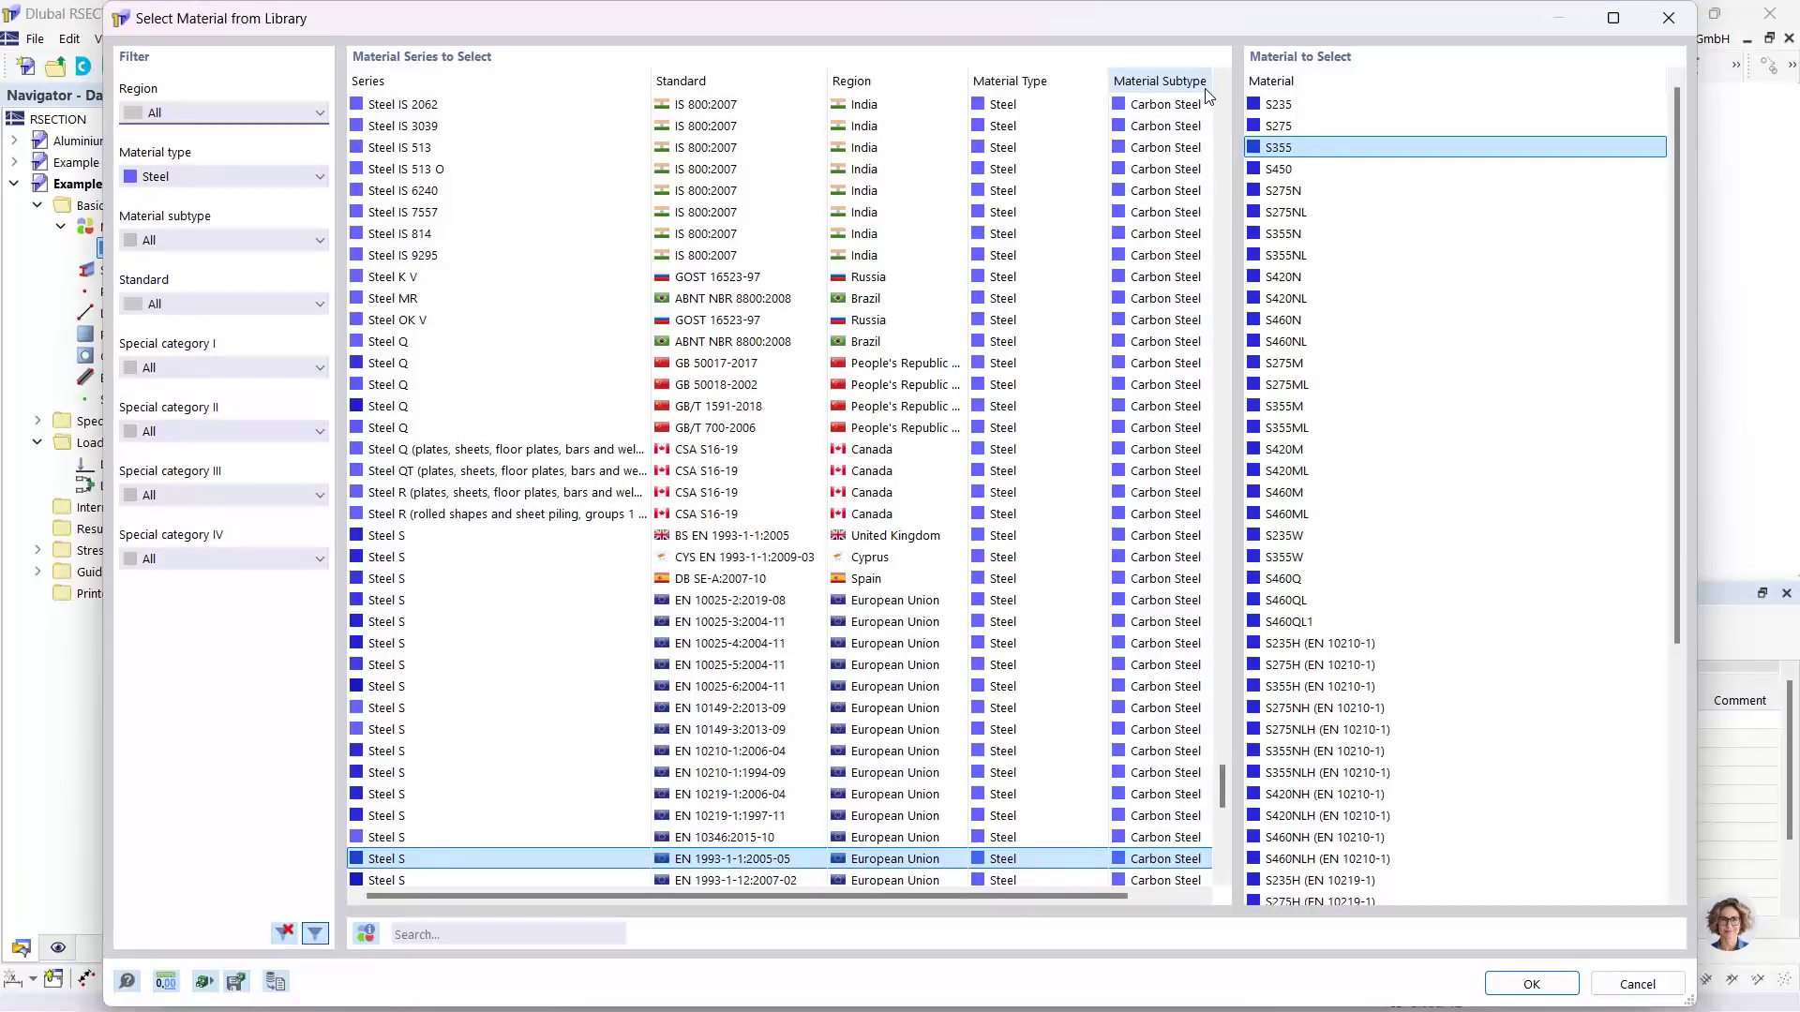
{"action": "left_click", "coordinate": [469, 935]}
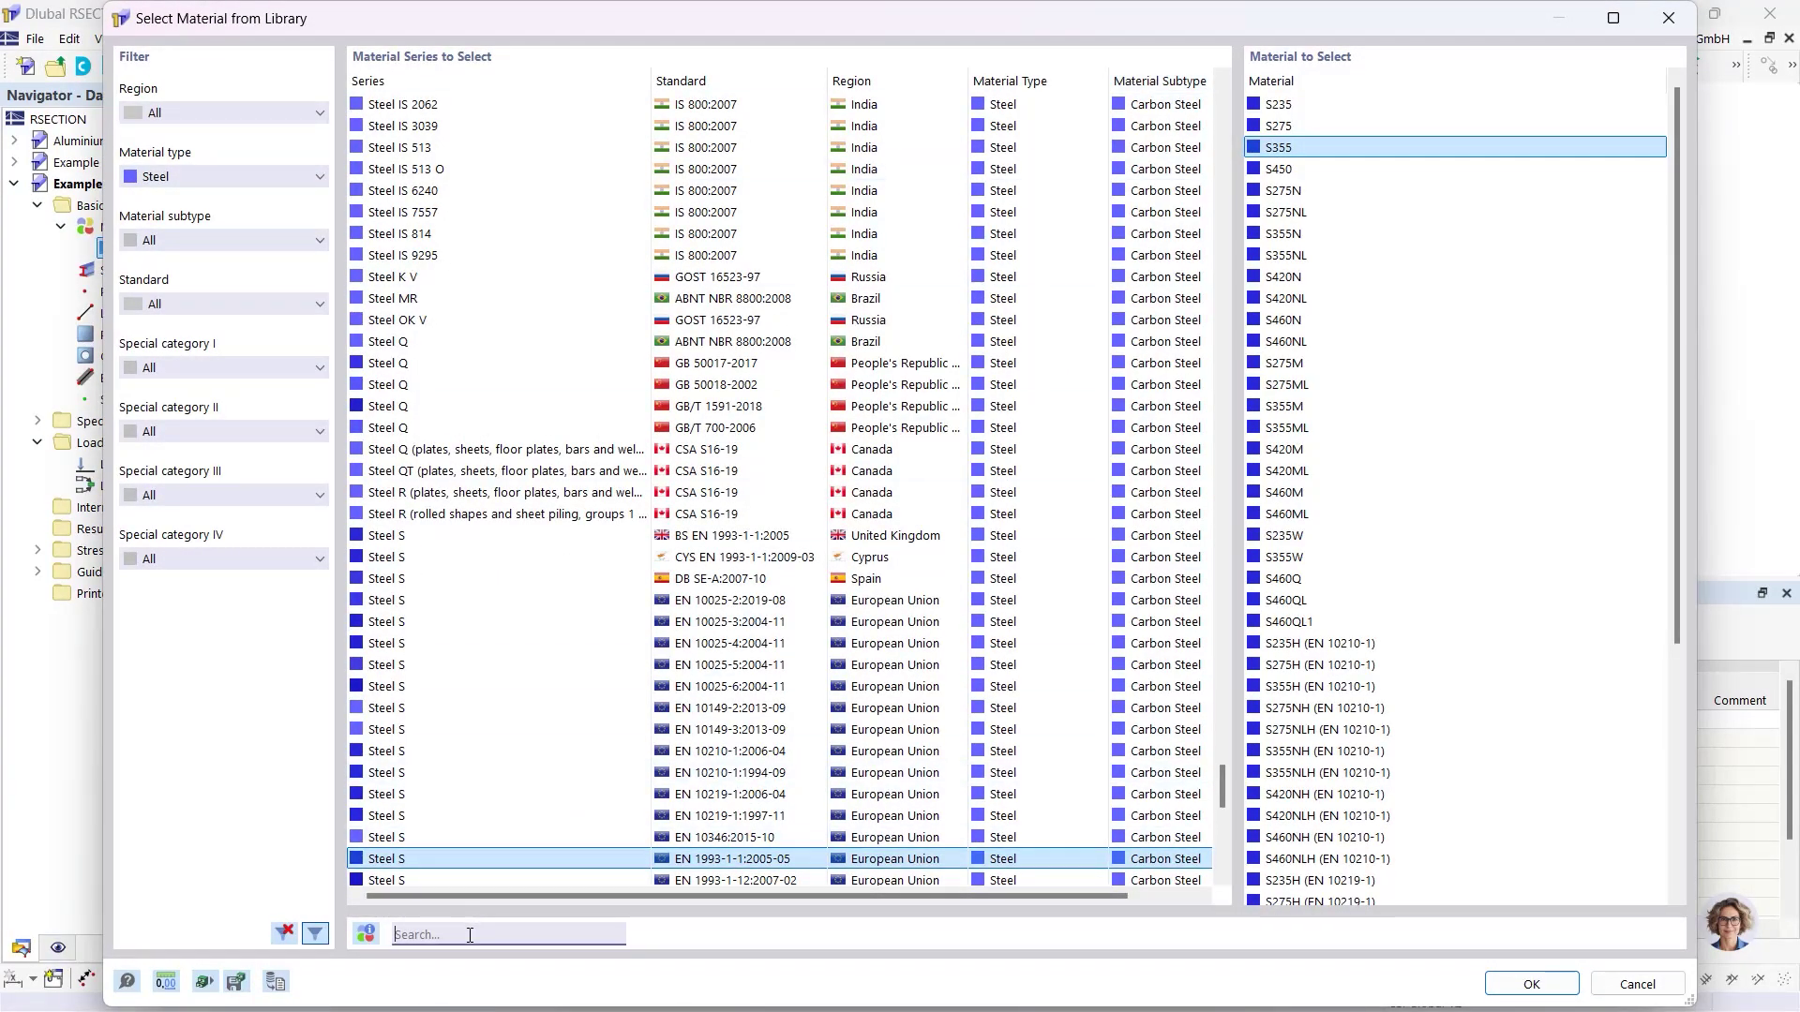
{"action": "type", "text": "S23"}
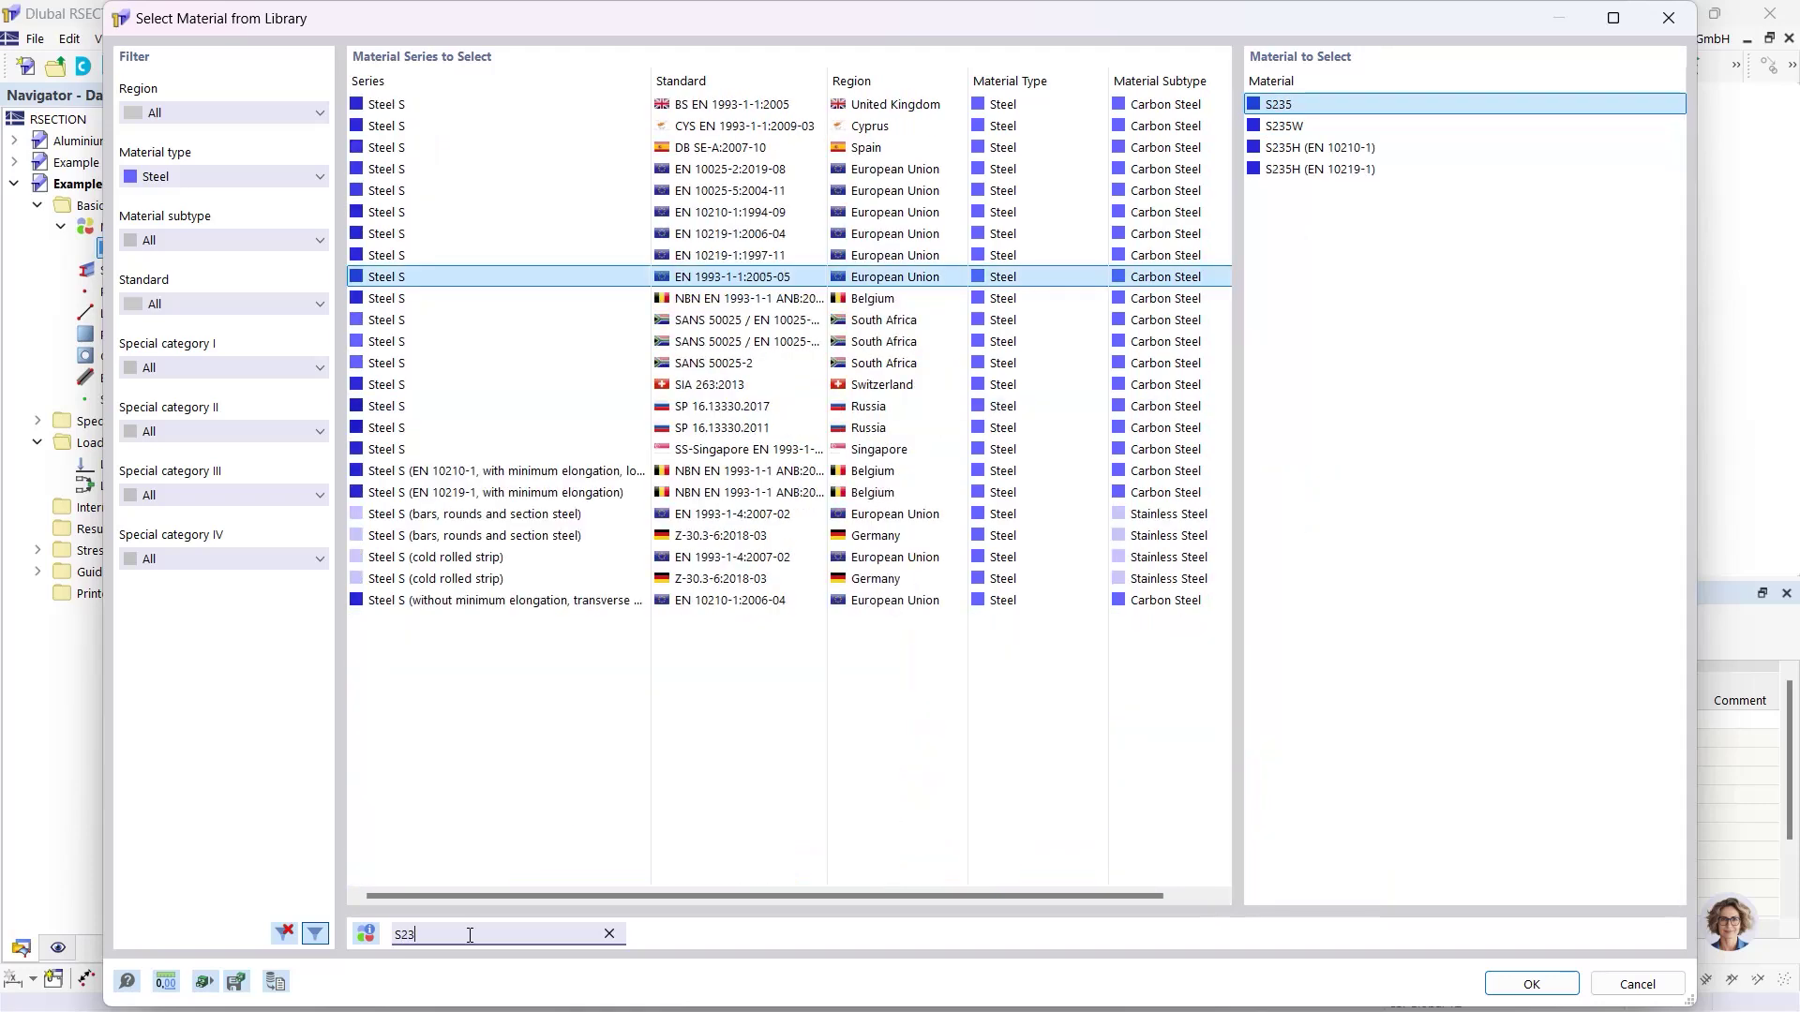
{"action": "type", "text": "5"}
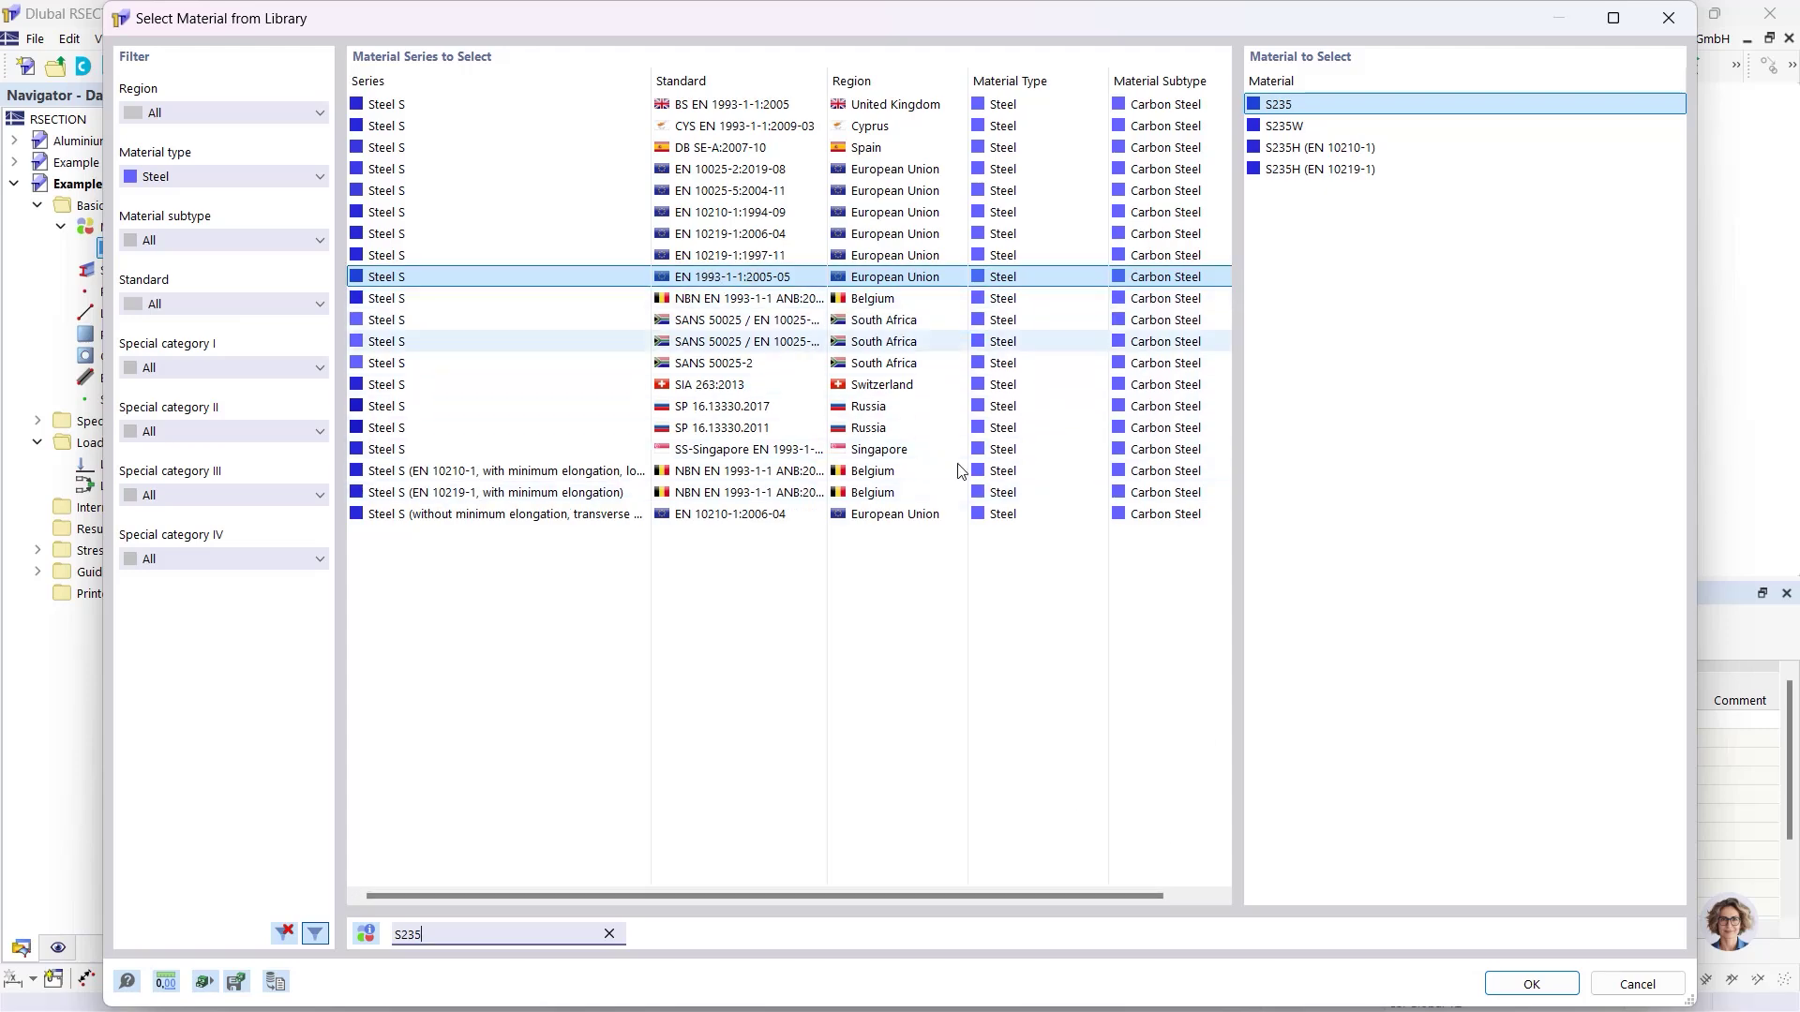
{"action": "left_click", "coordinate": [1530, 986]}
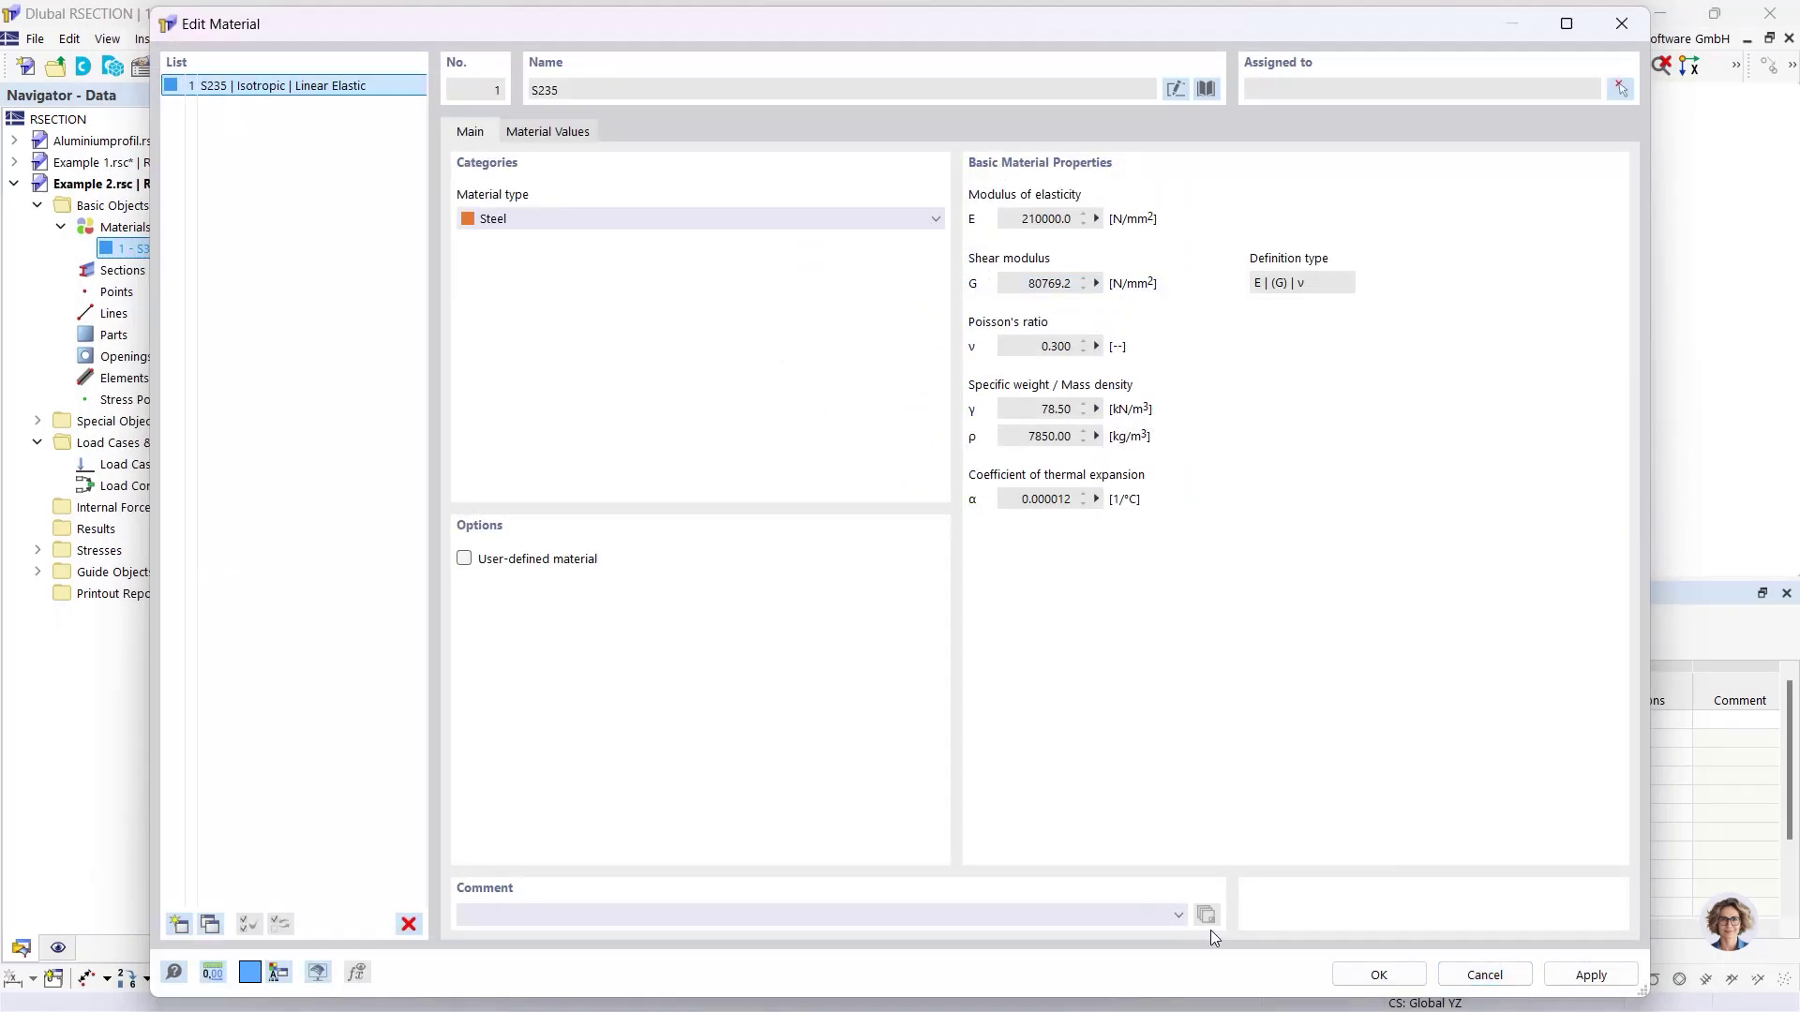
{"action": "left_click", "coordinate": [1379, 975]}
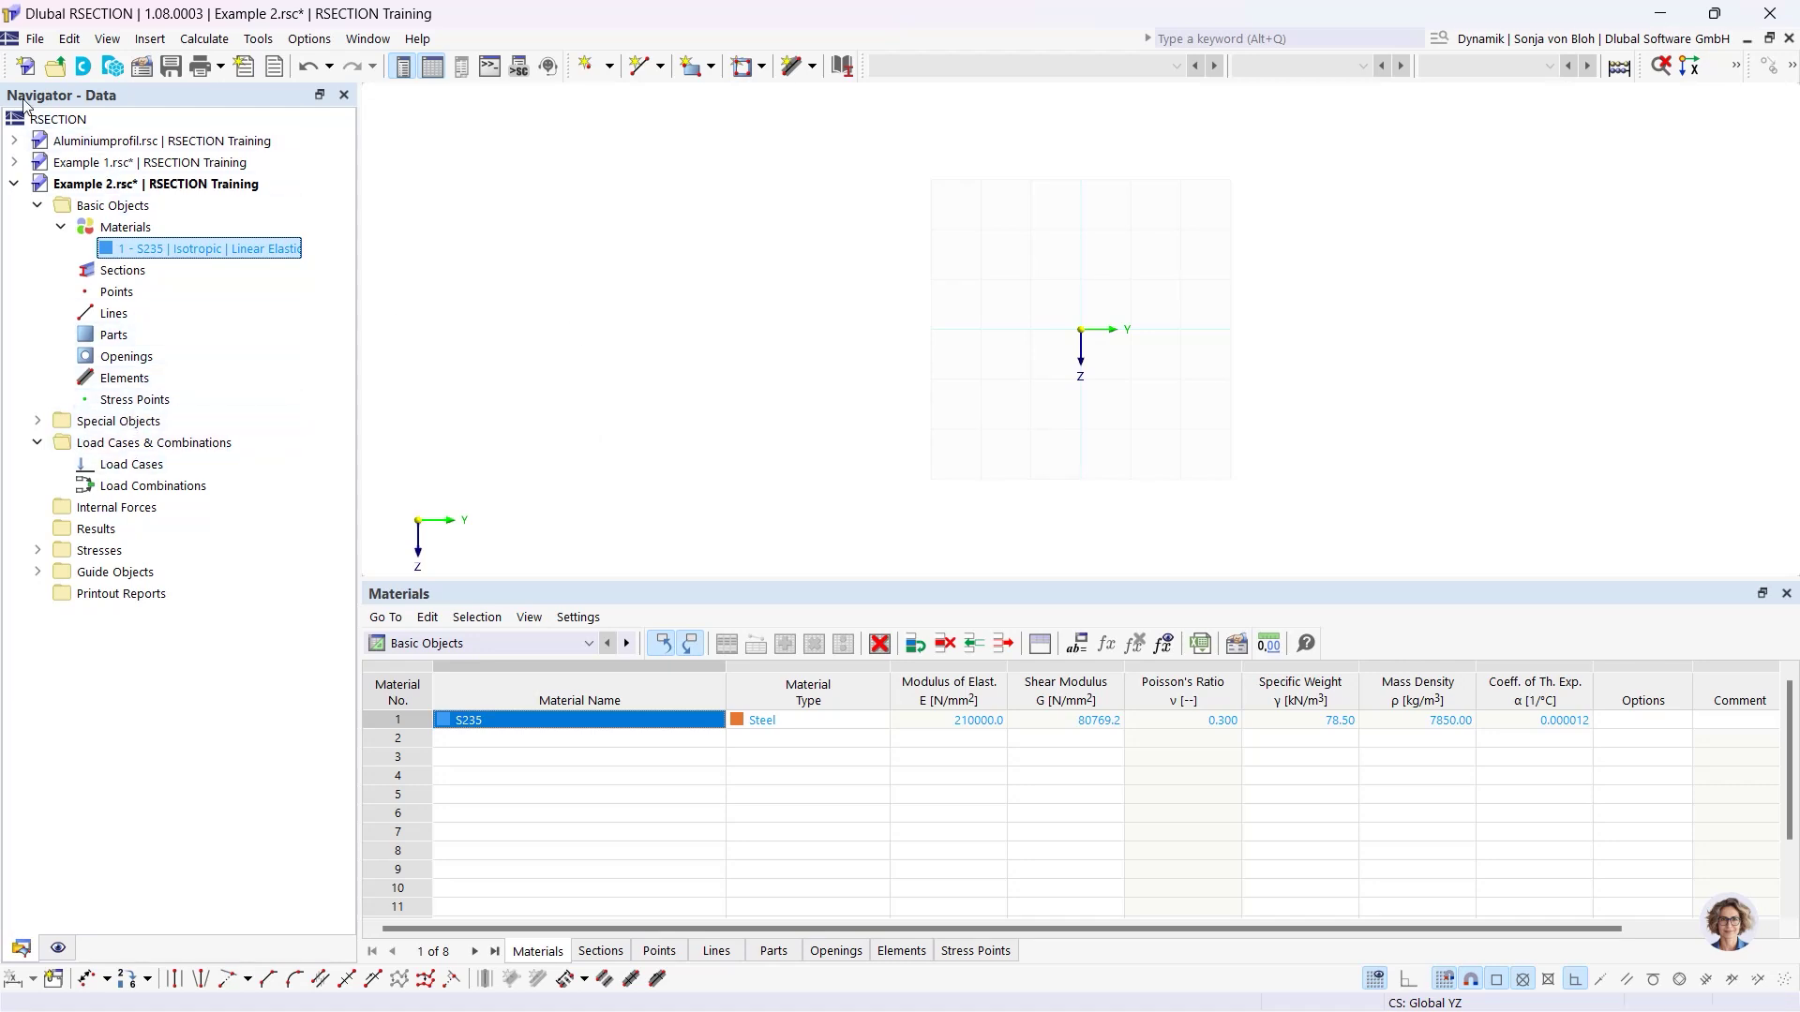
Start a new section in Example 2 and choose the IPEa 200 profile by name.
{"action": "right_click", "coordinate": [125, 272]}
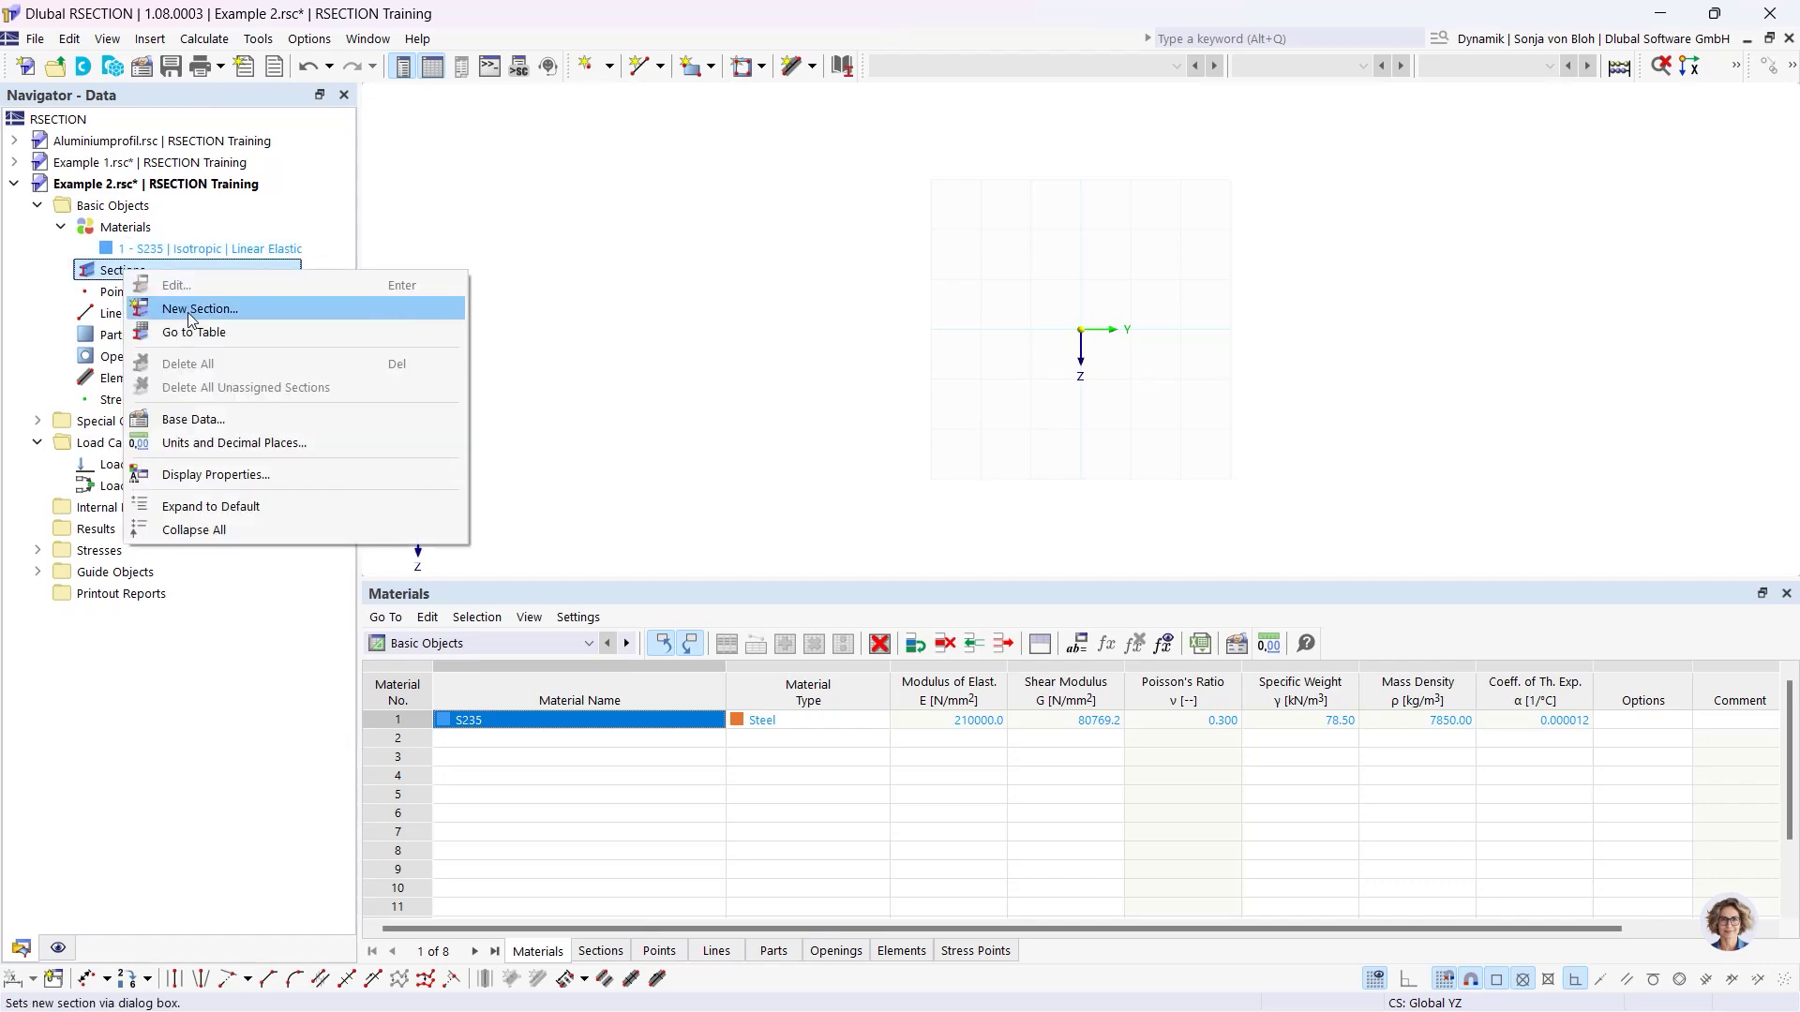
{"action": "left_click", "coordinate": [191, 310]}
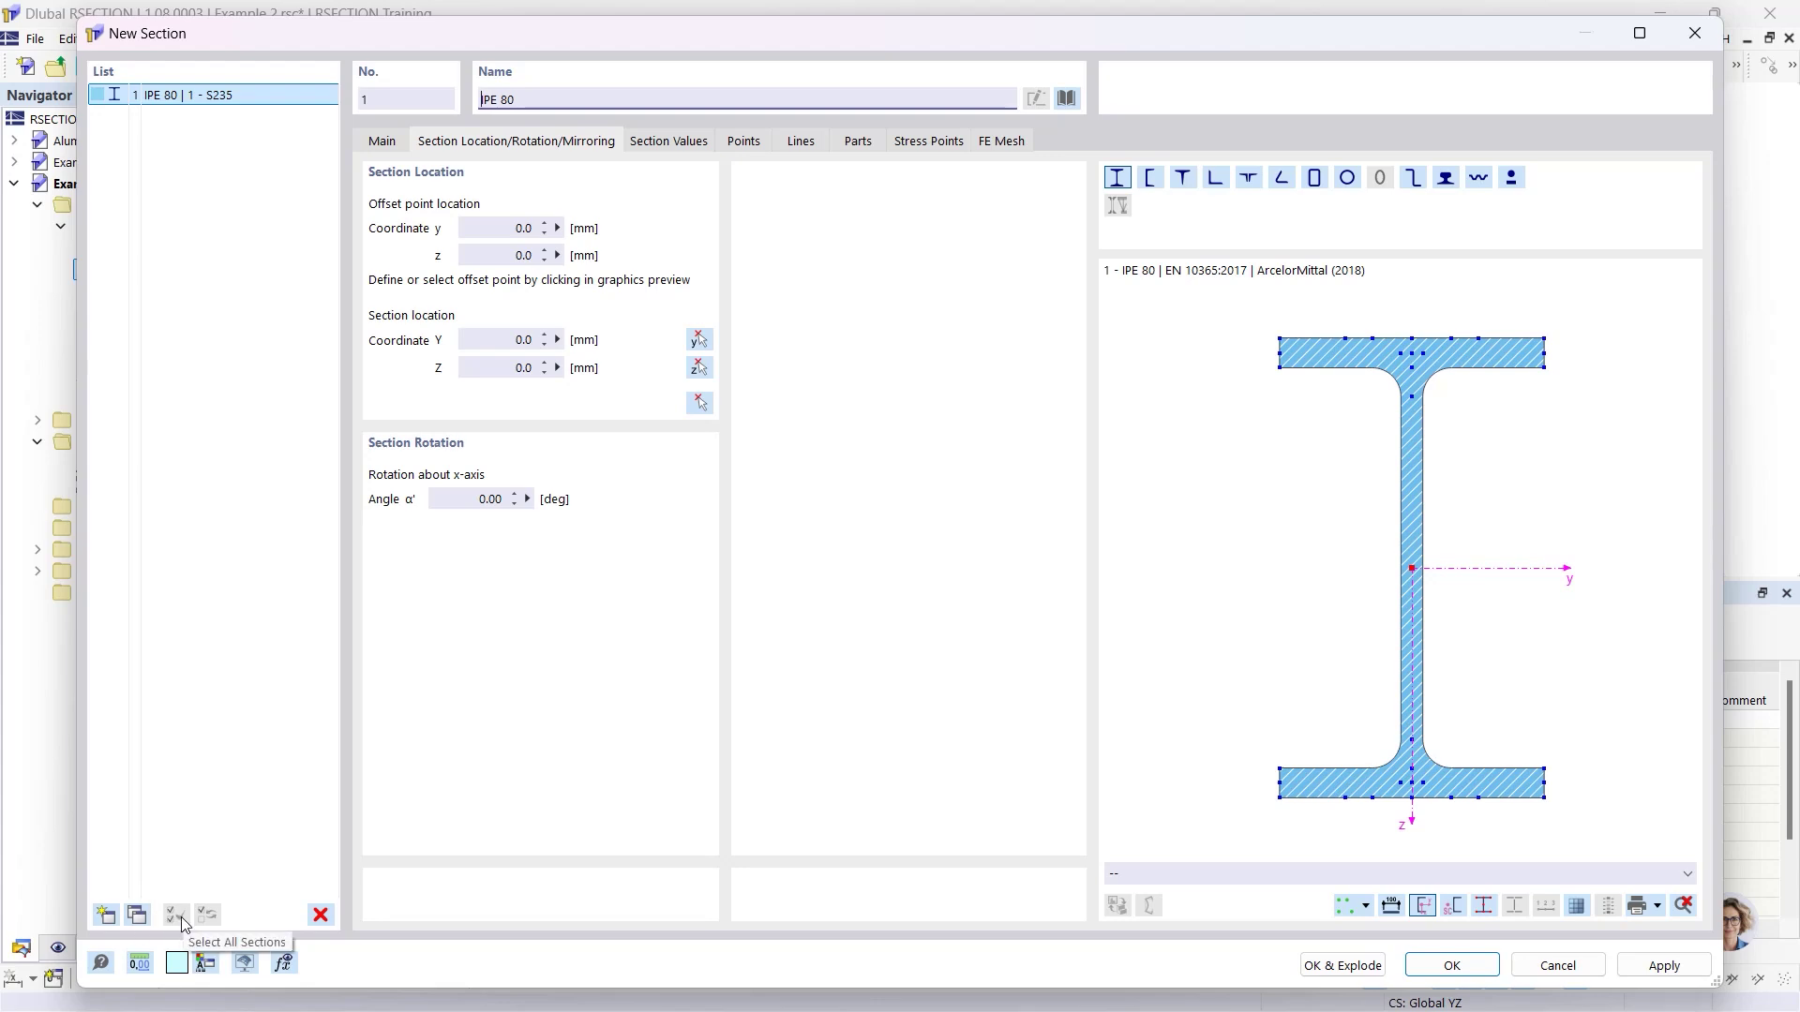
{"action": "left_click", "coordinate": [571, 101]}
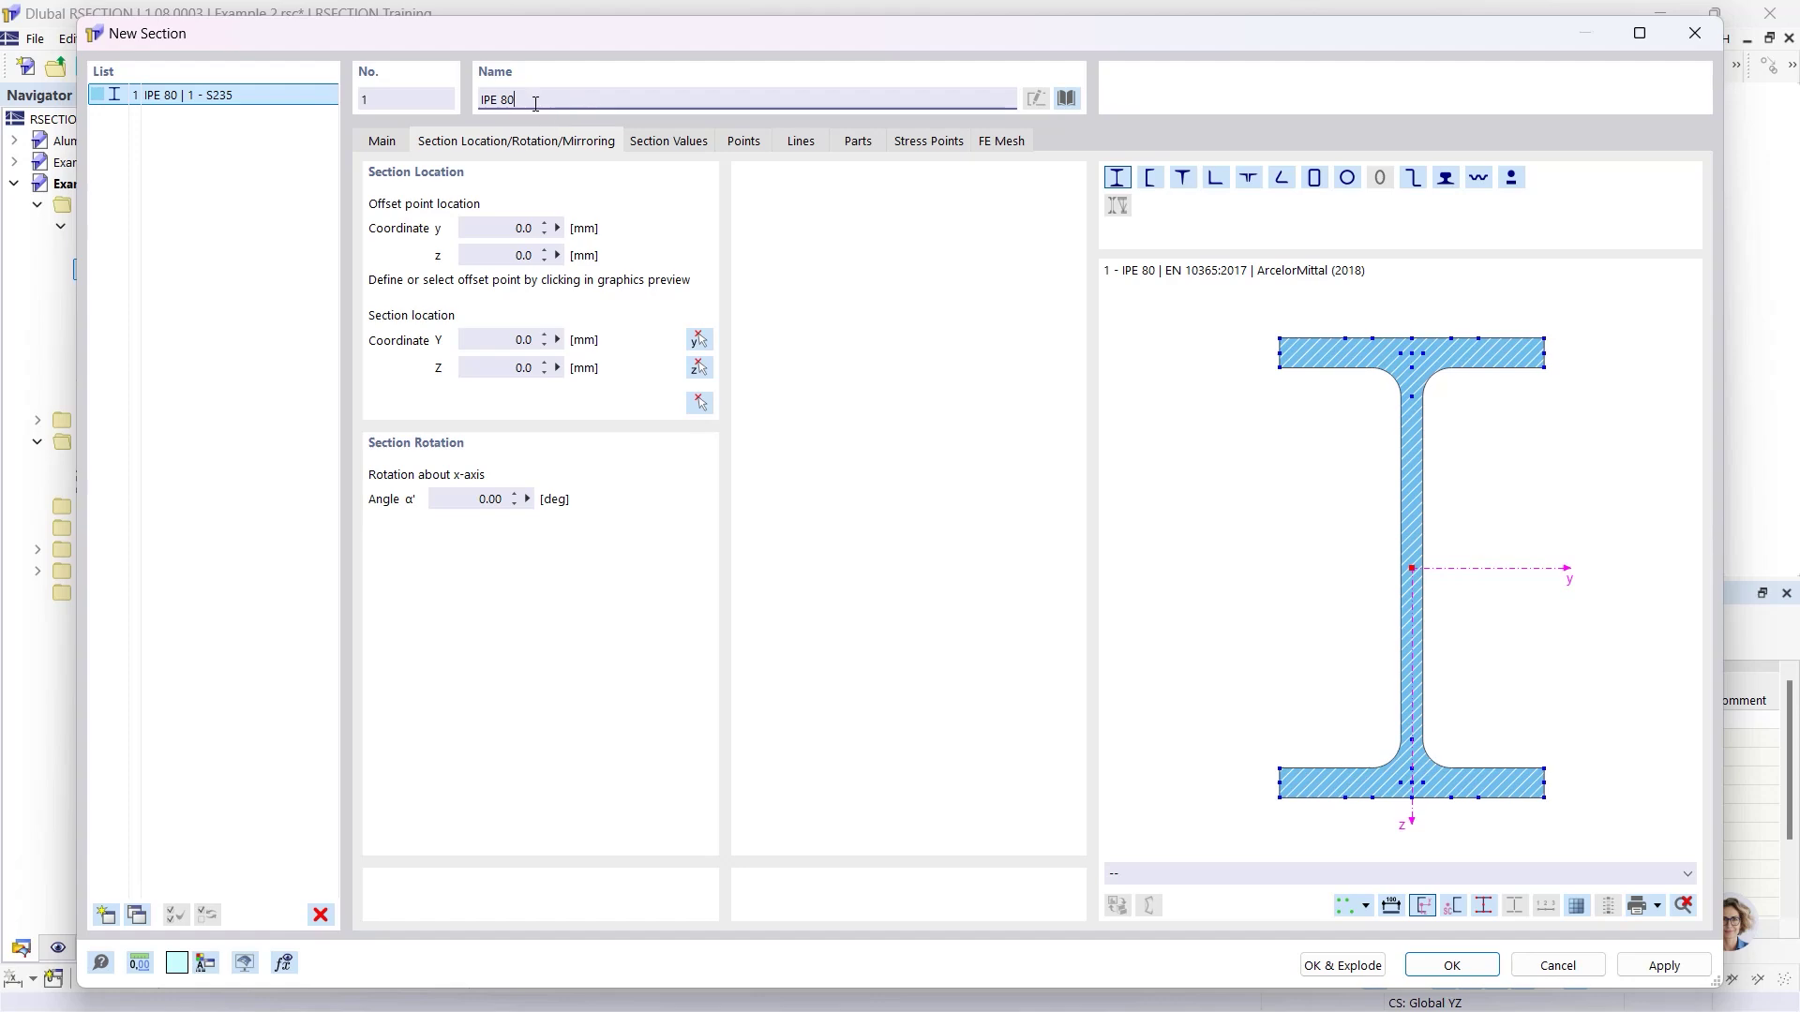
{"action": "double_click", "coordinate": [503, 101]}
{"action": "type", "text": "2"}
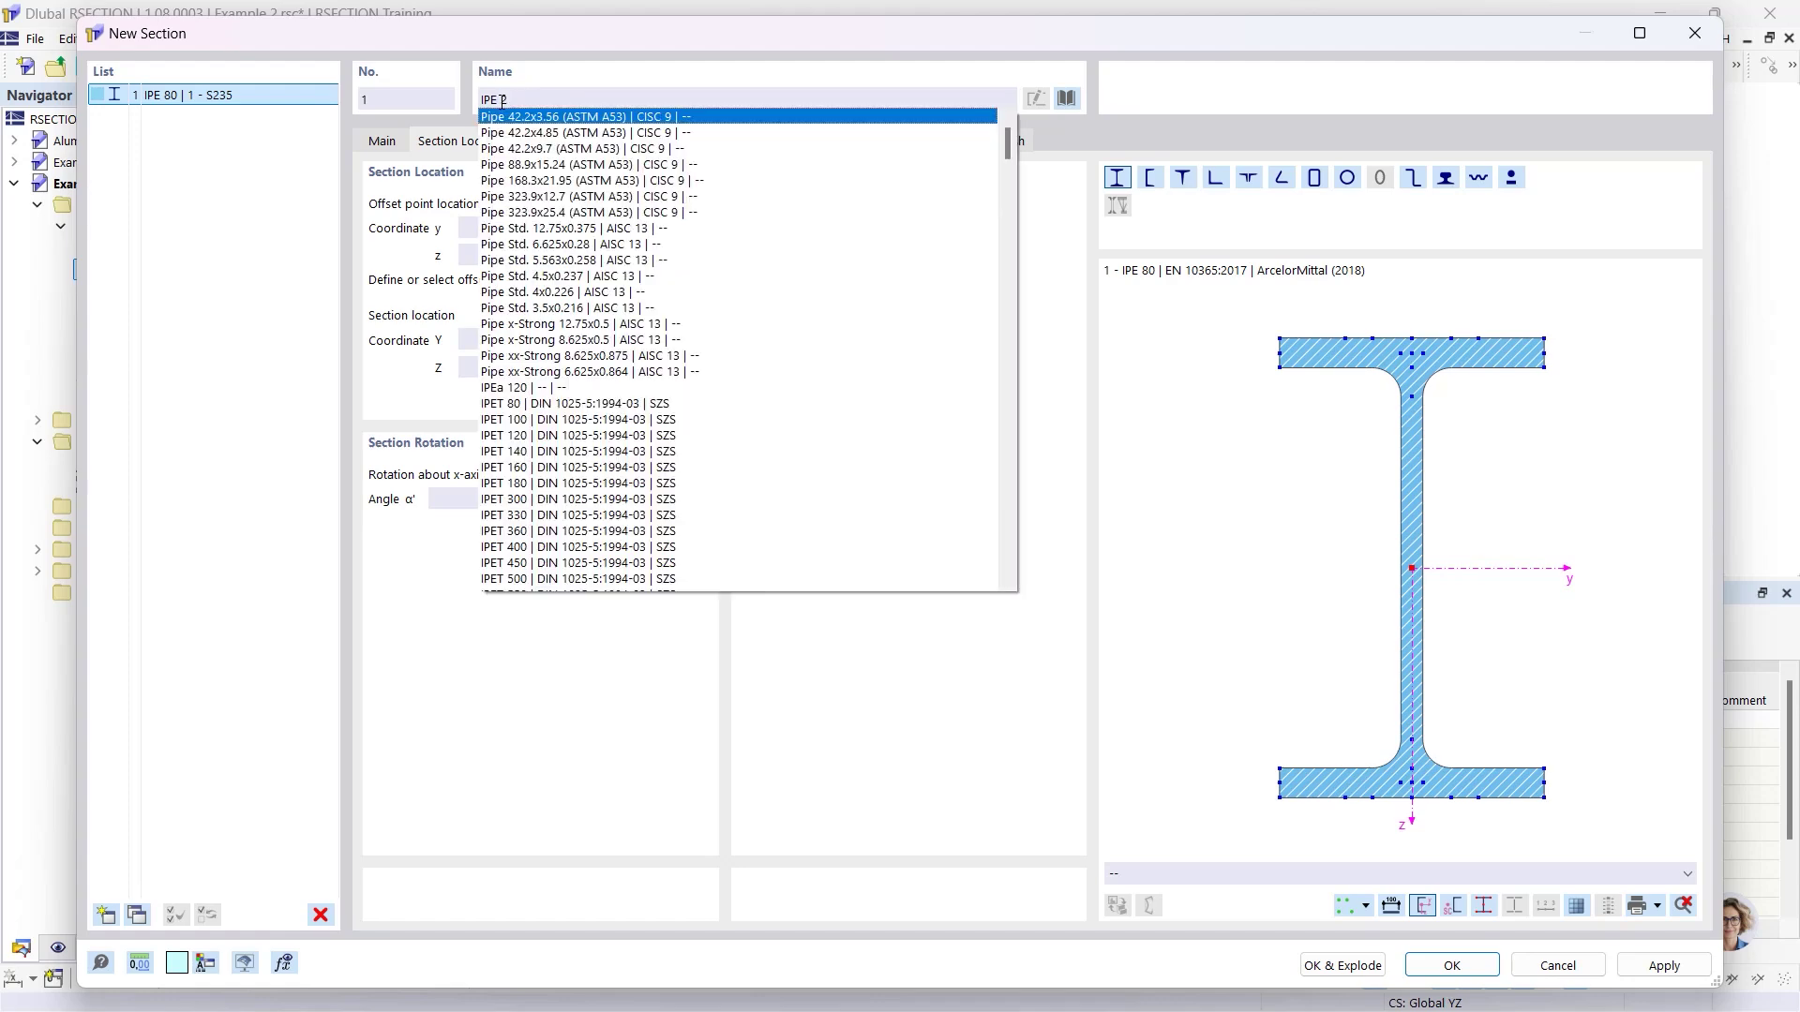
{"action": "type", "text": "00"}
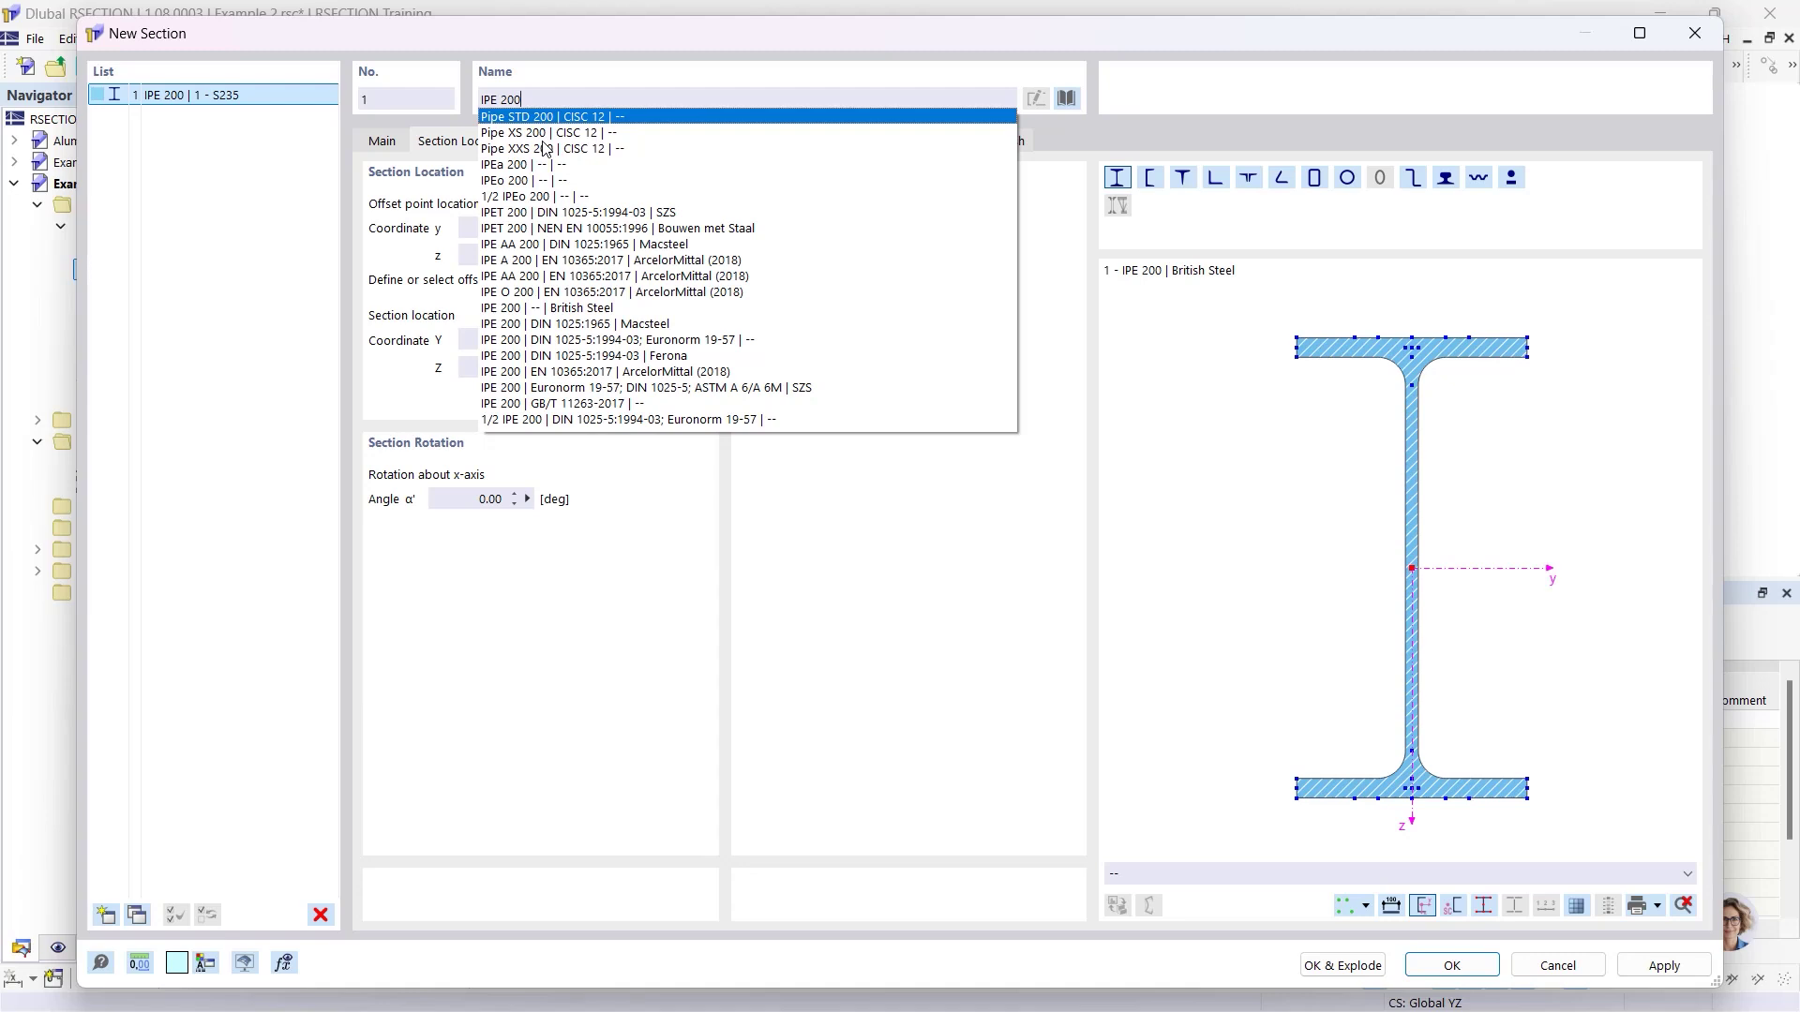
{"action": "left_click", "coordinate": [512, 166]}
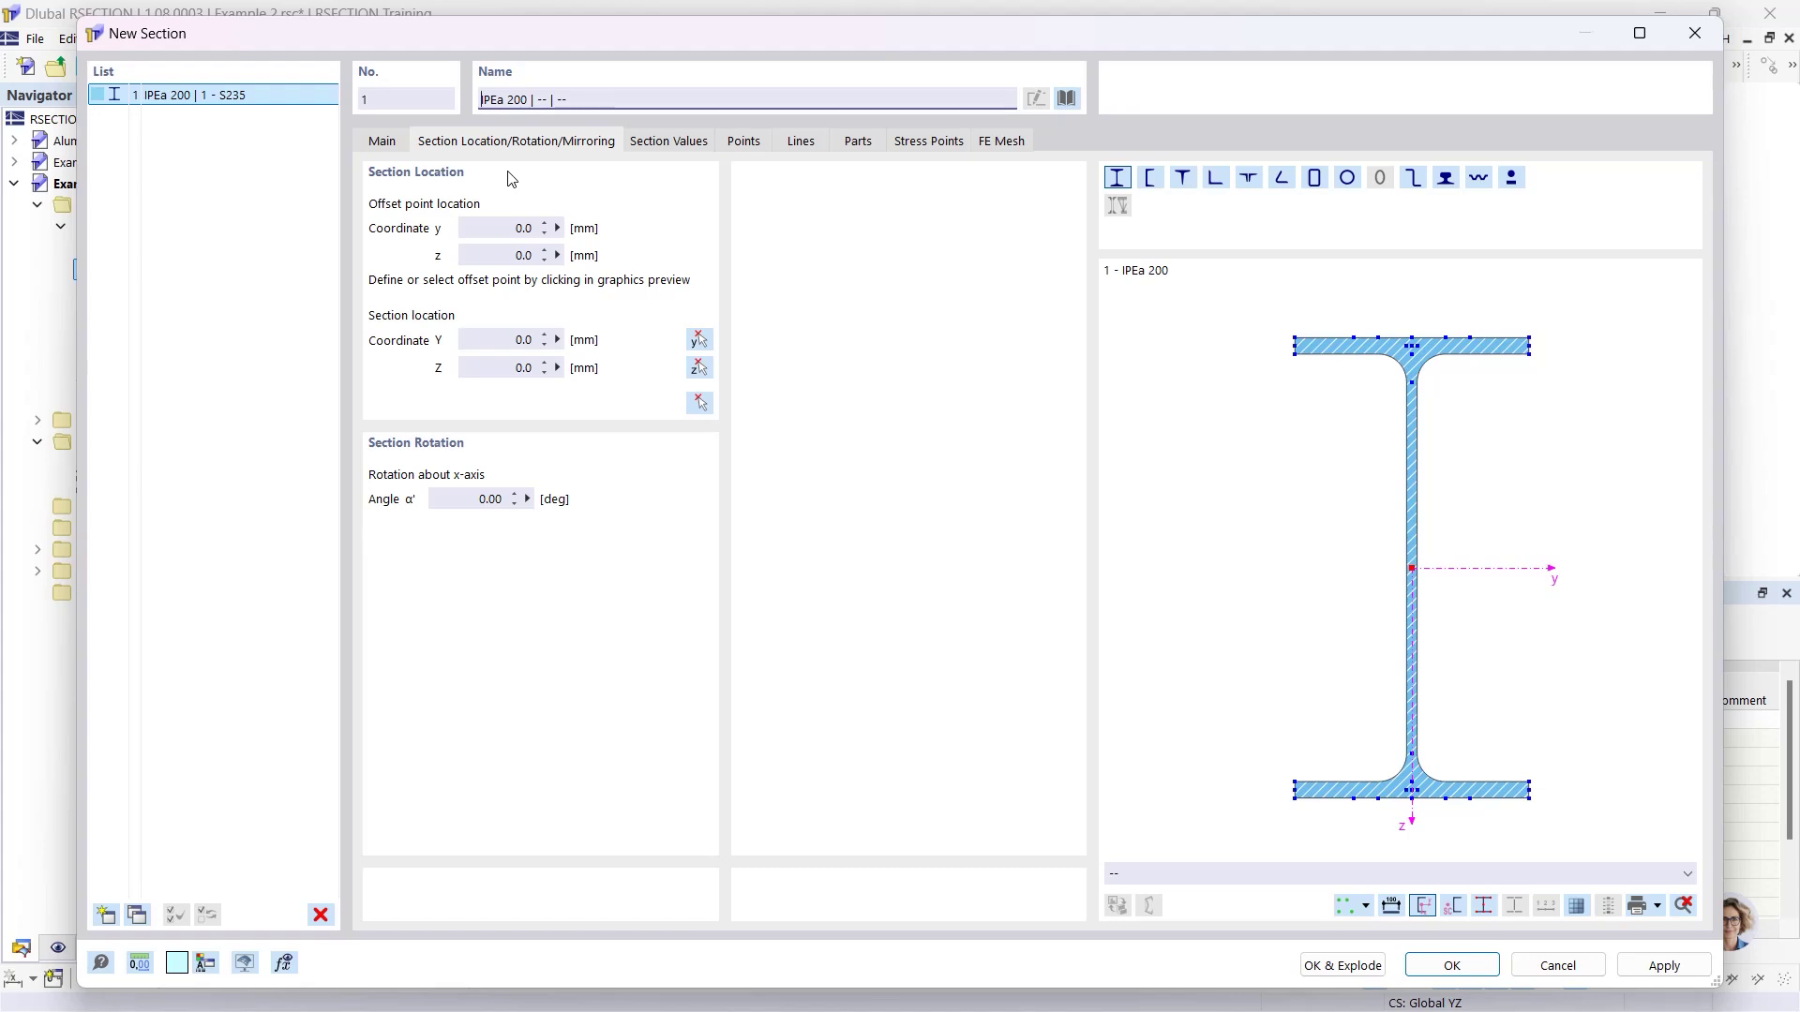
Search the section library's standardized angle sections for "L 20".
{"action": "left_click", "coordinate": [1069, 99]}
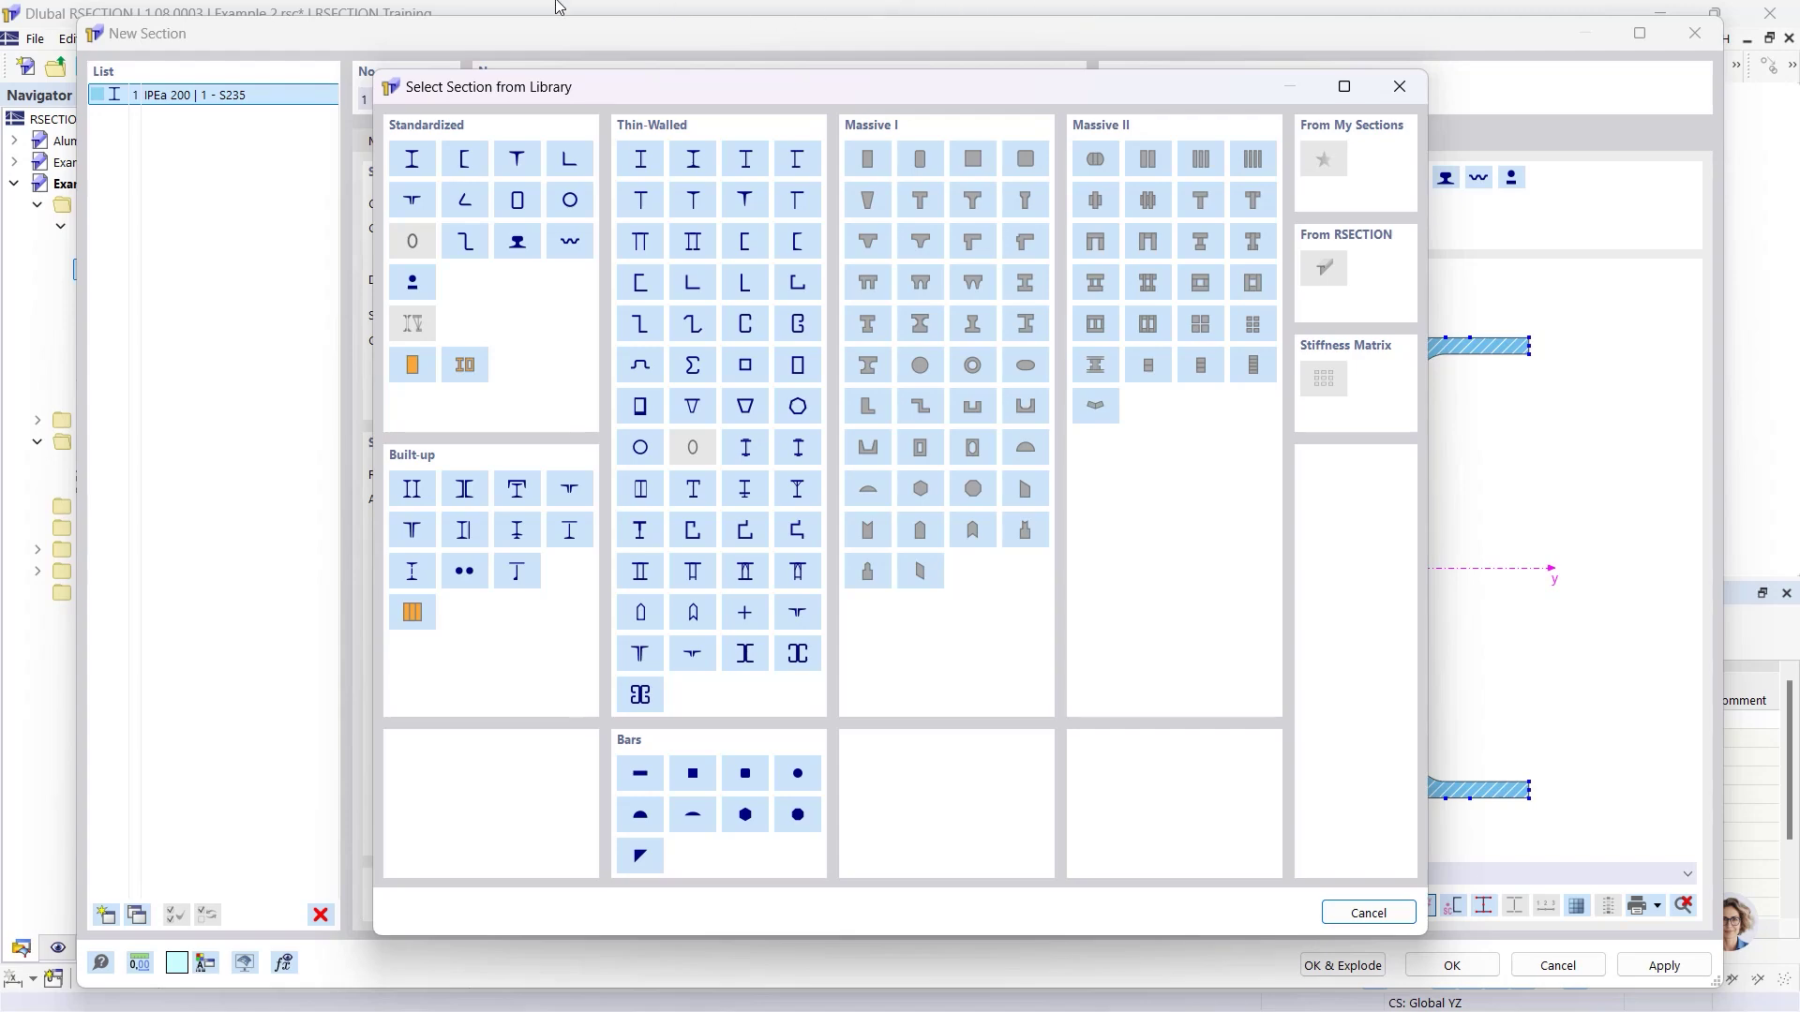
{"action": "left_click", "coordinate": [569, 170]}
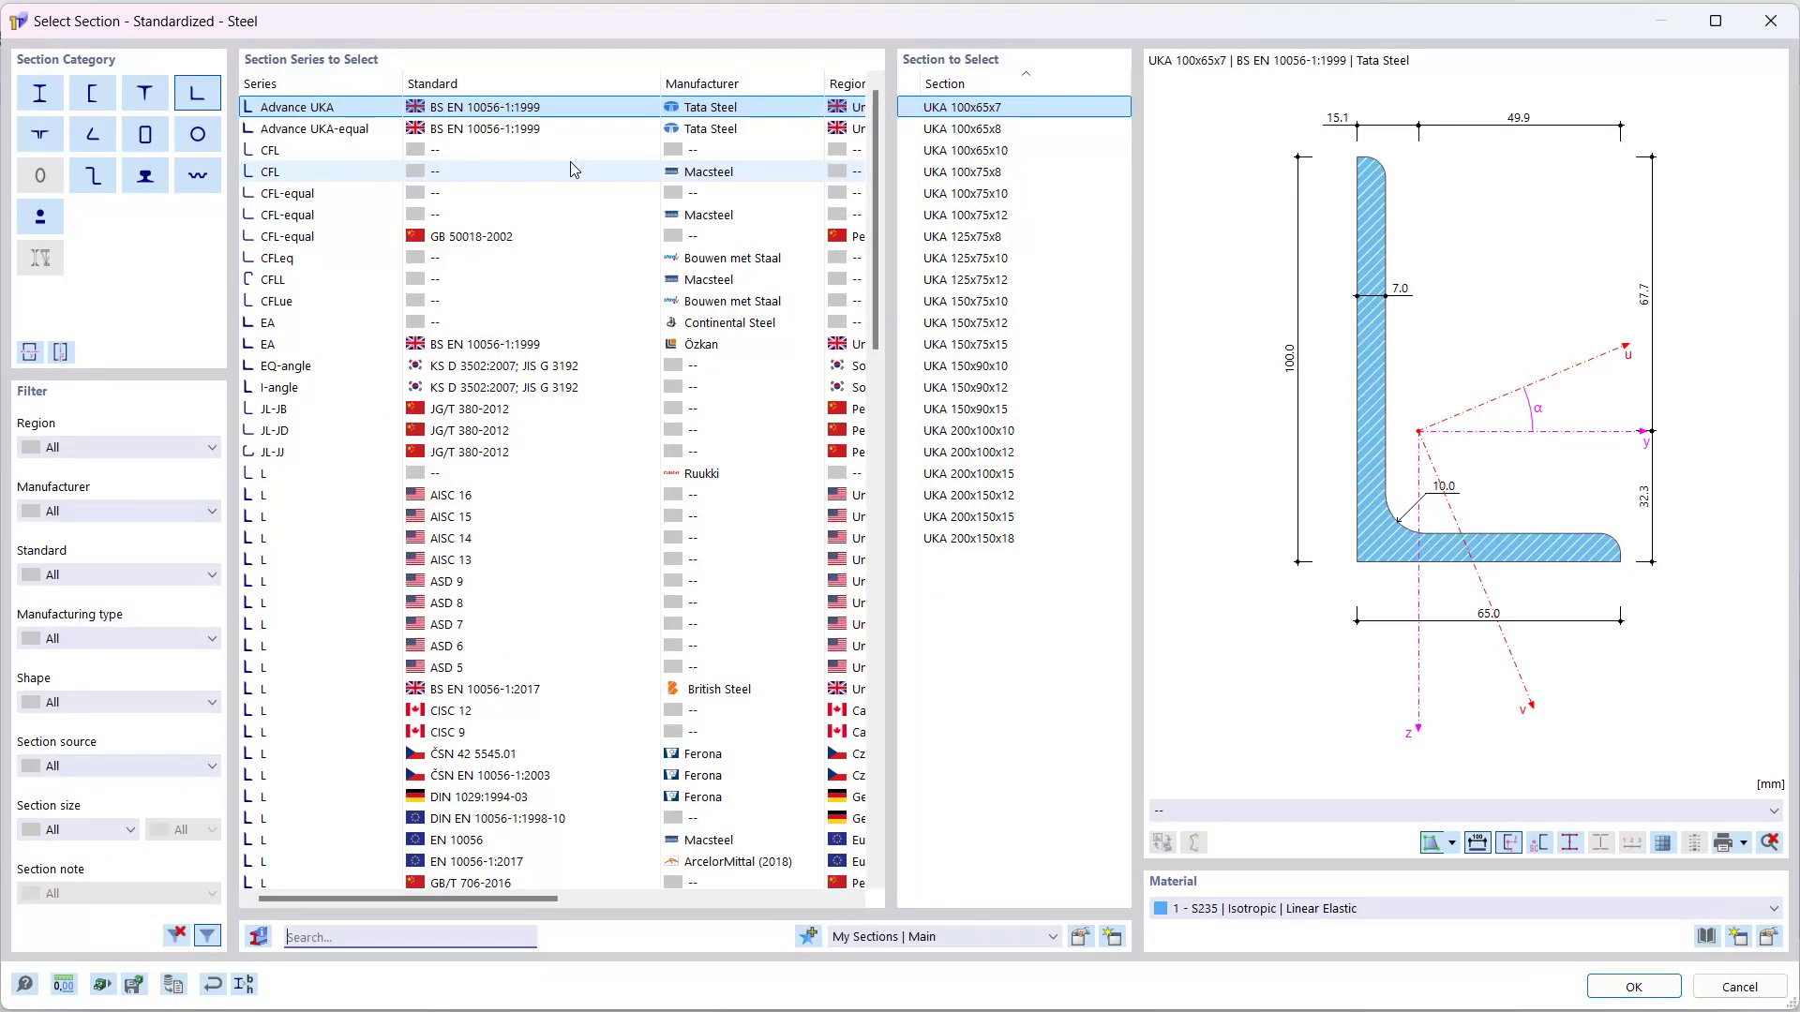
{"action": "left_click", "coordinate": [336, 935]}
{"action": "type", "text": "L 20"}
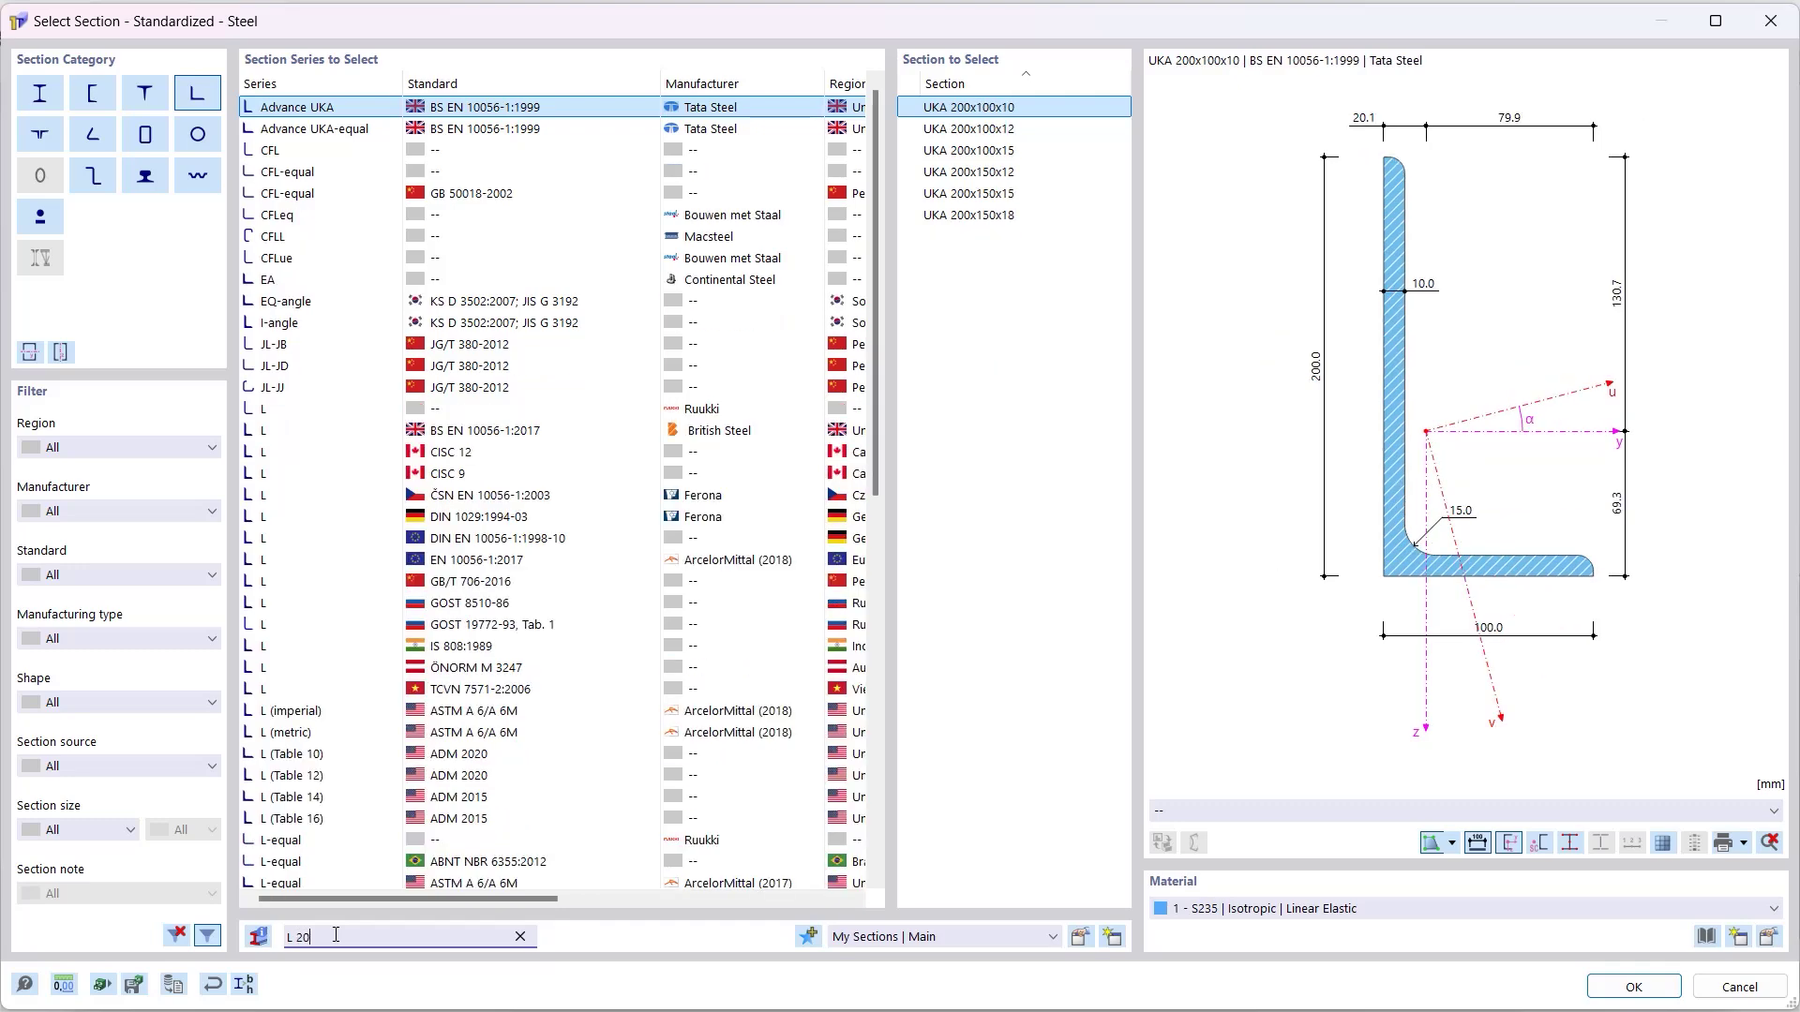
Filter the section library for L 200x150x12 and choose the L section to DIN EN 10056-1:1998-10.
{"action": "type", "text": "0x"}
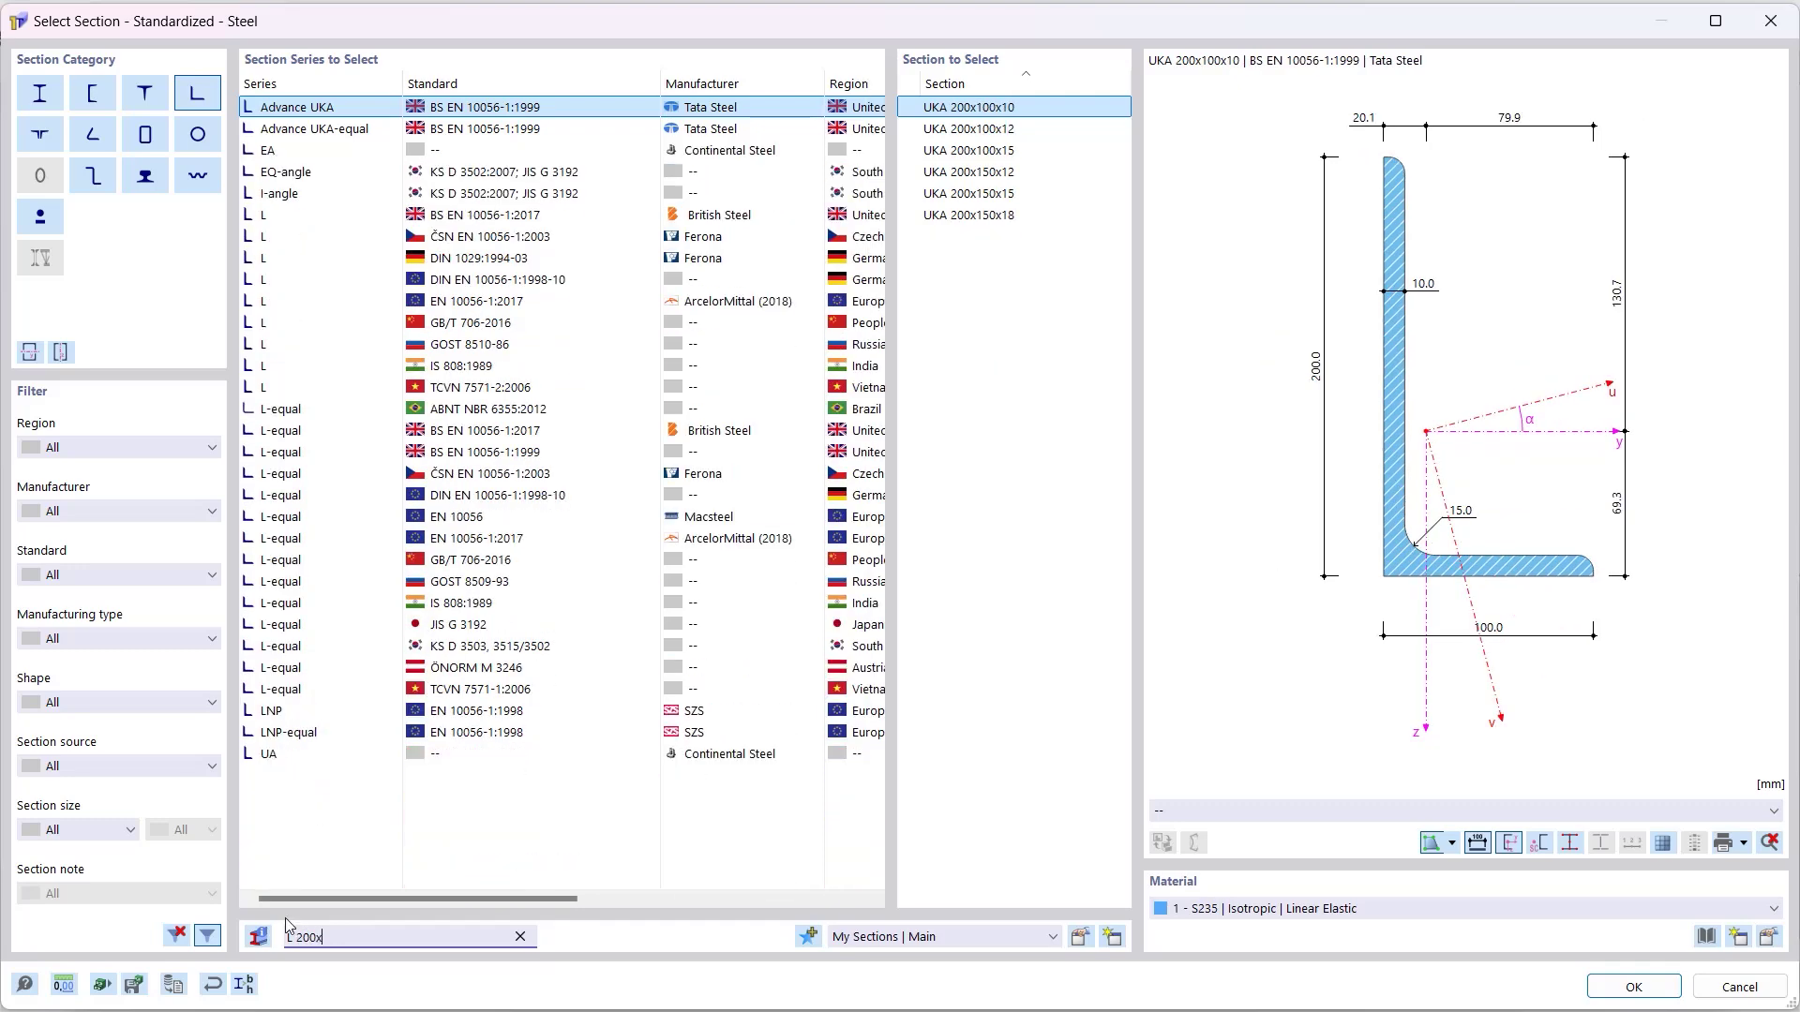
{"action": "type", "text": "15"}
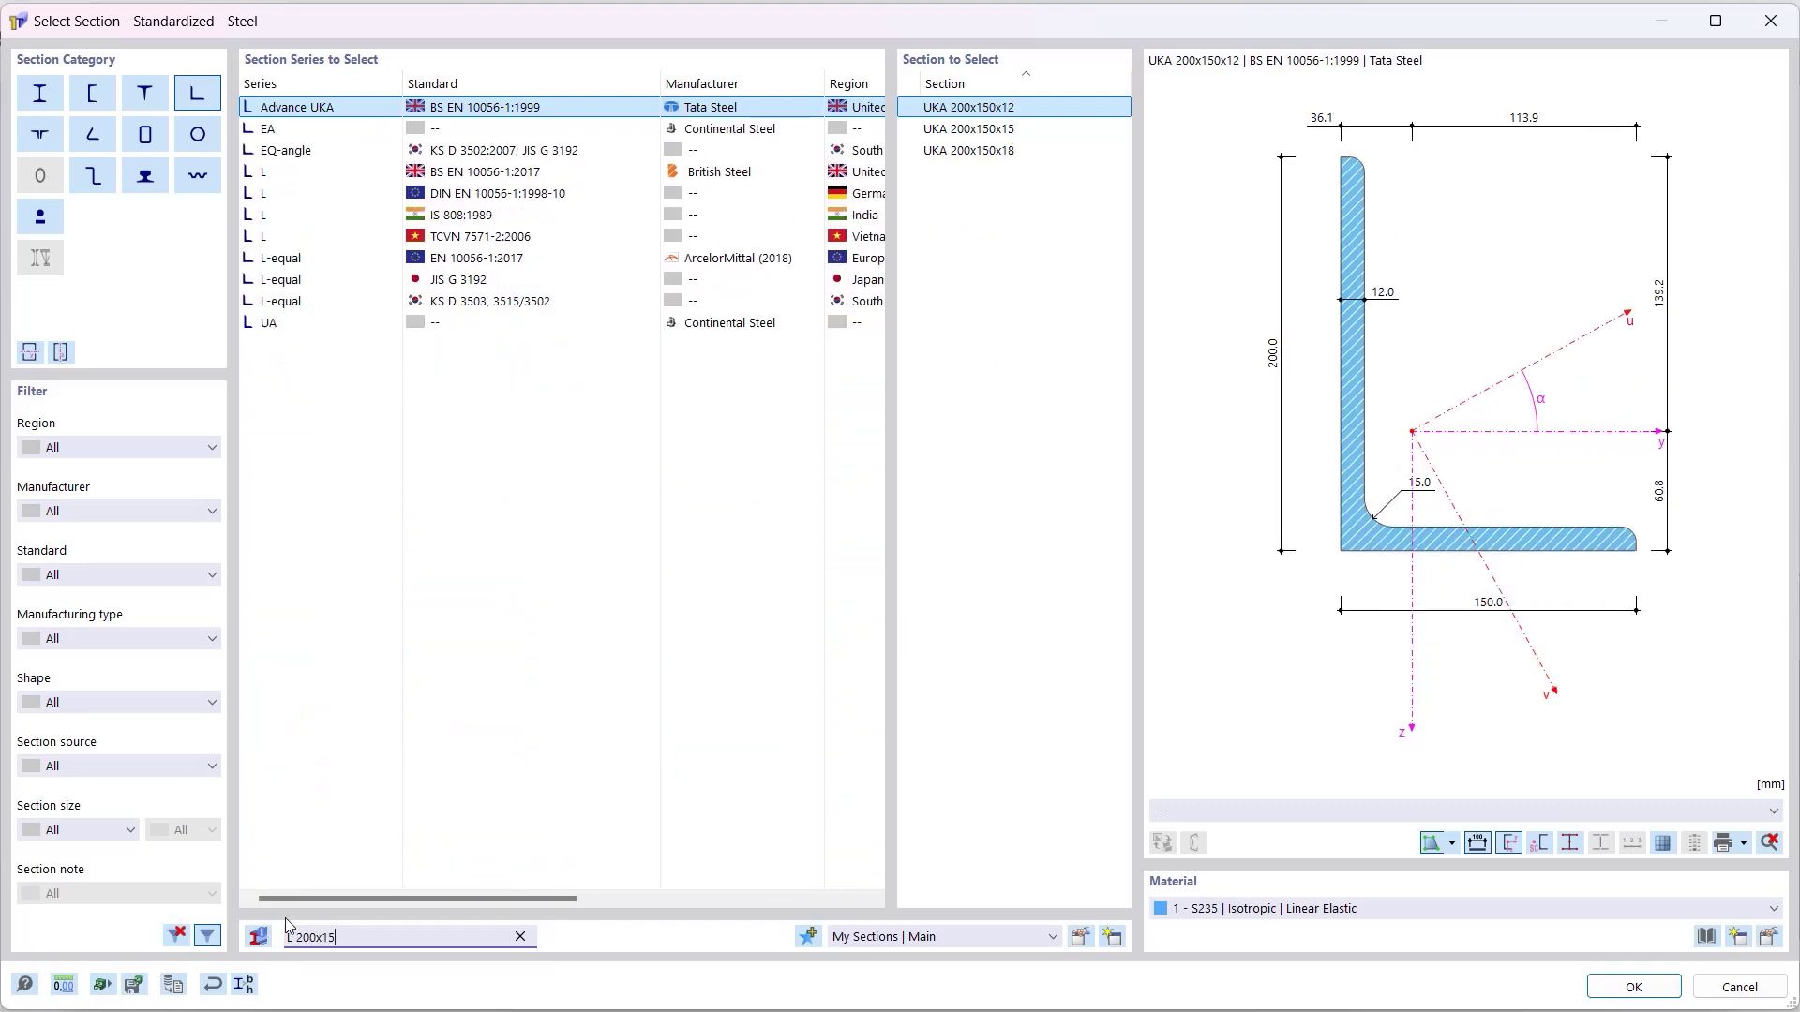
{"action": "type", "text": "0x"}
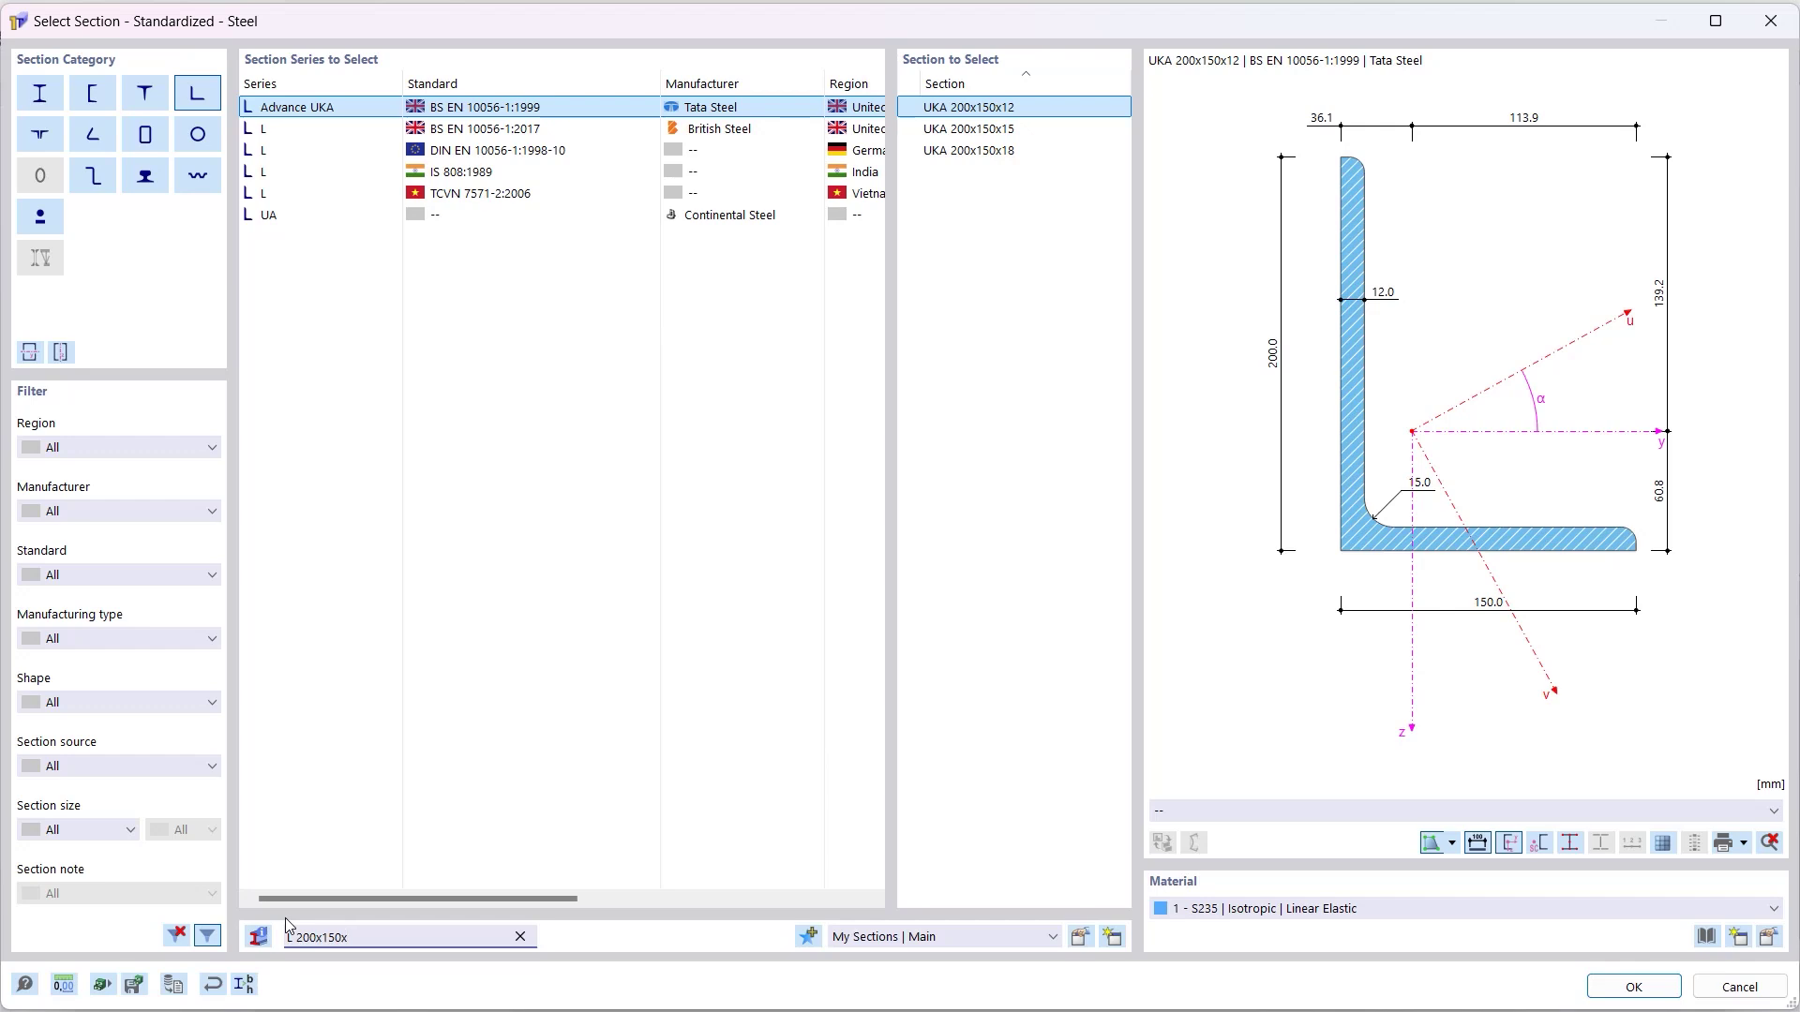
{"action": "type", "text": "12"}
{"action": "left_click", "coordinate": [486, 152]}
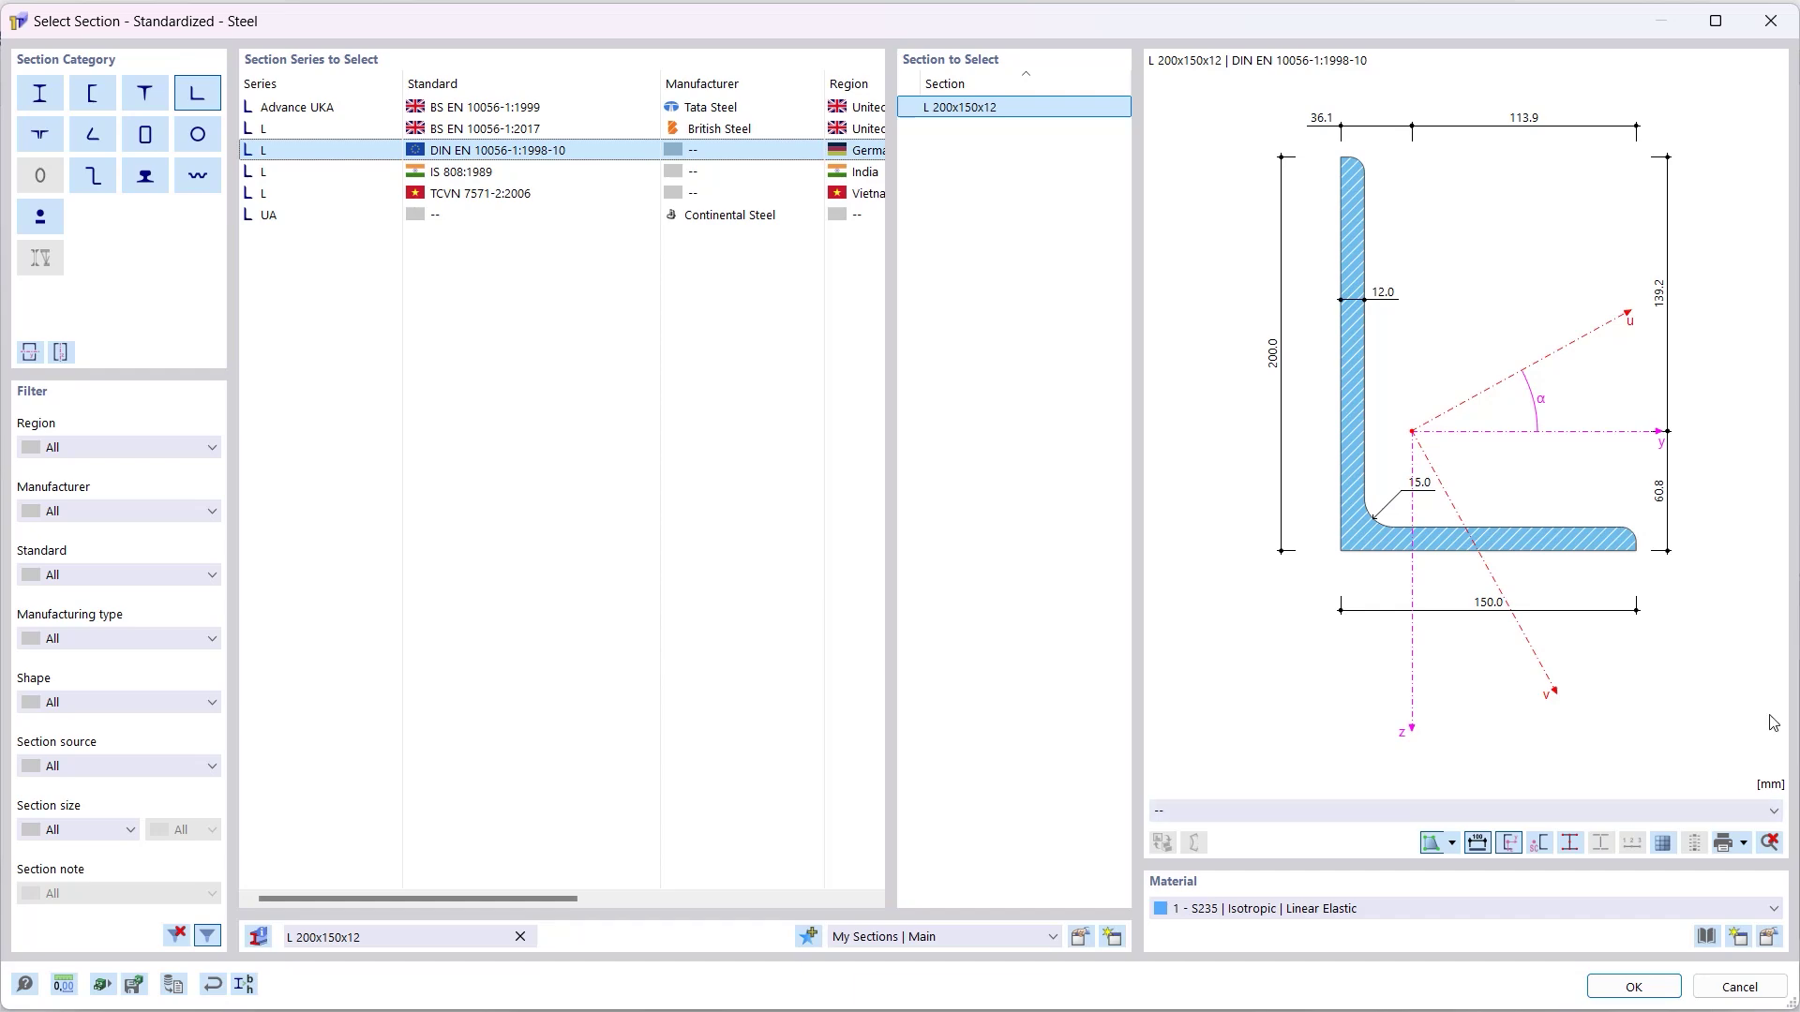
{"action": "left_click", "coordinate": [1631, 987]}
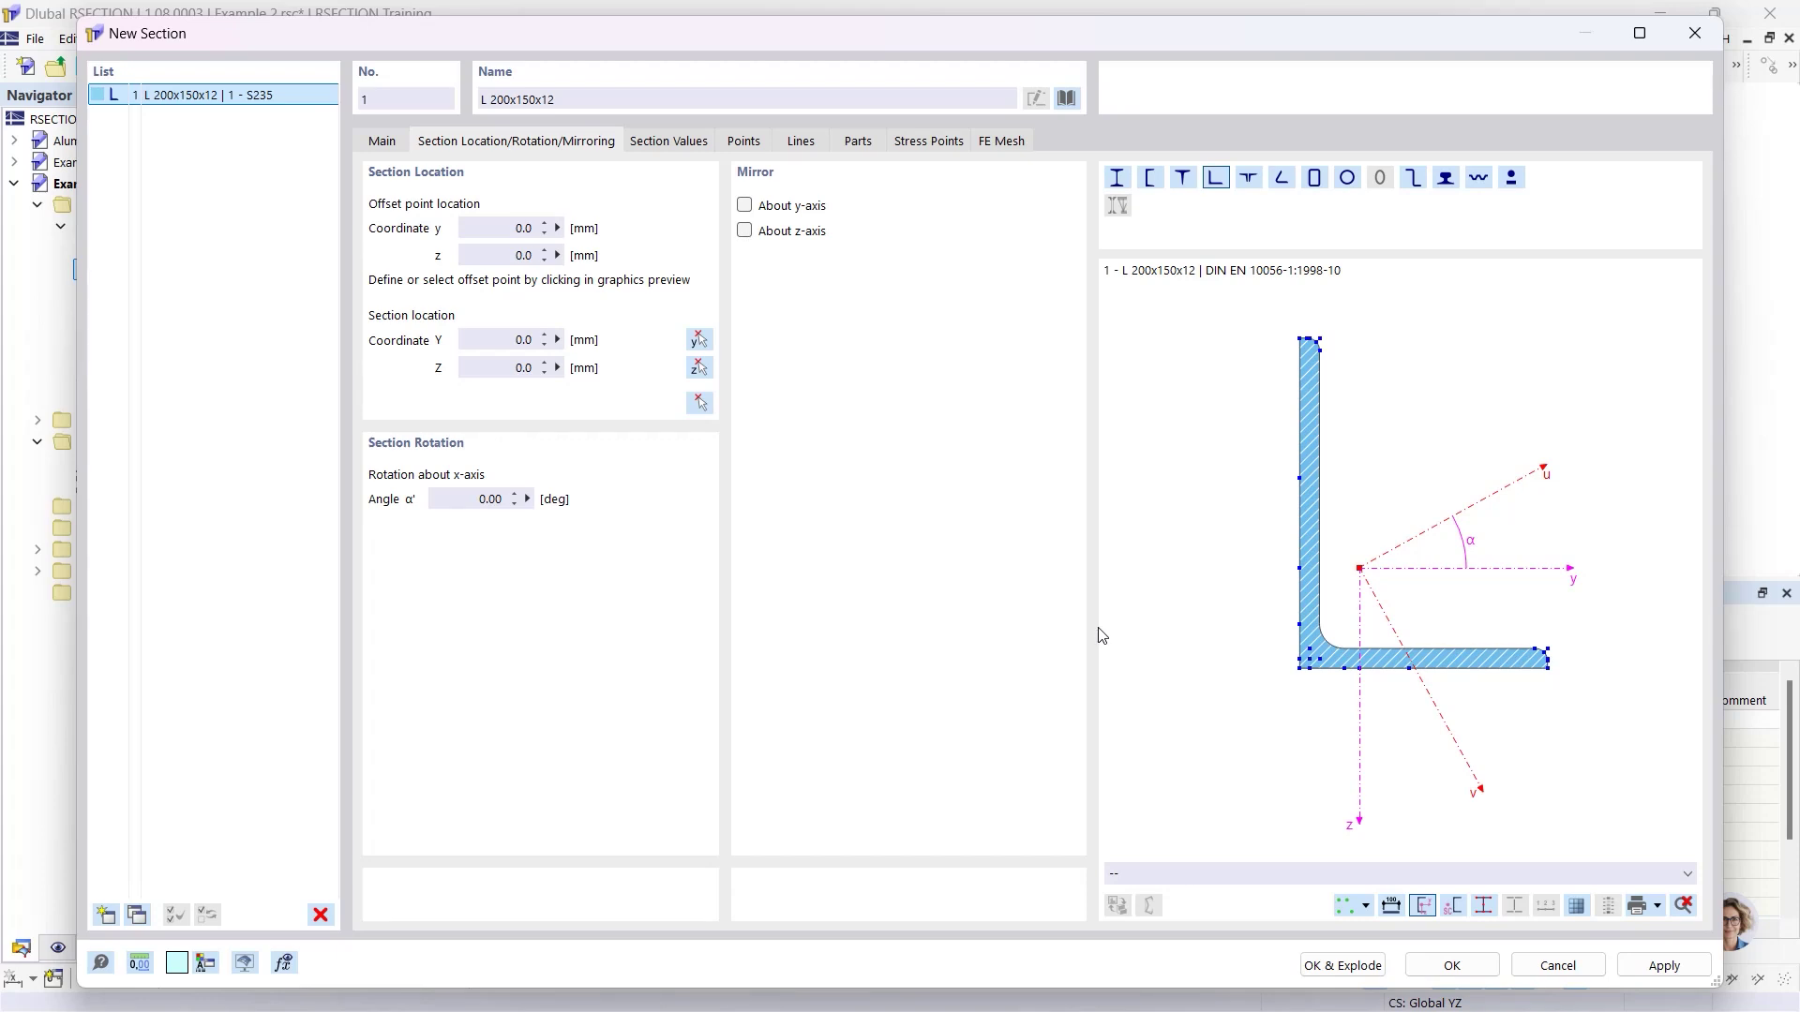
Mirror the angle section about its y-axis and set its rotation about the x-axis to 90 degrees.
{"action": "left_click", "coordinate": [744, 205]}
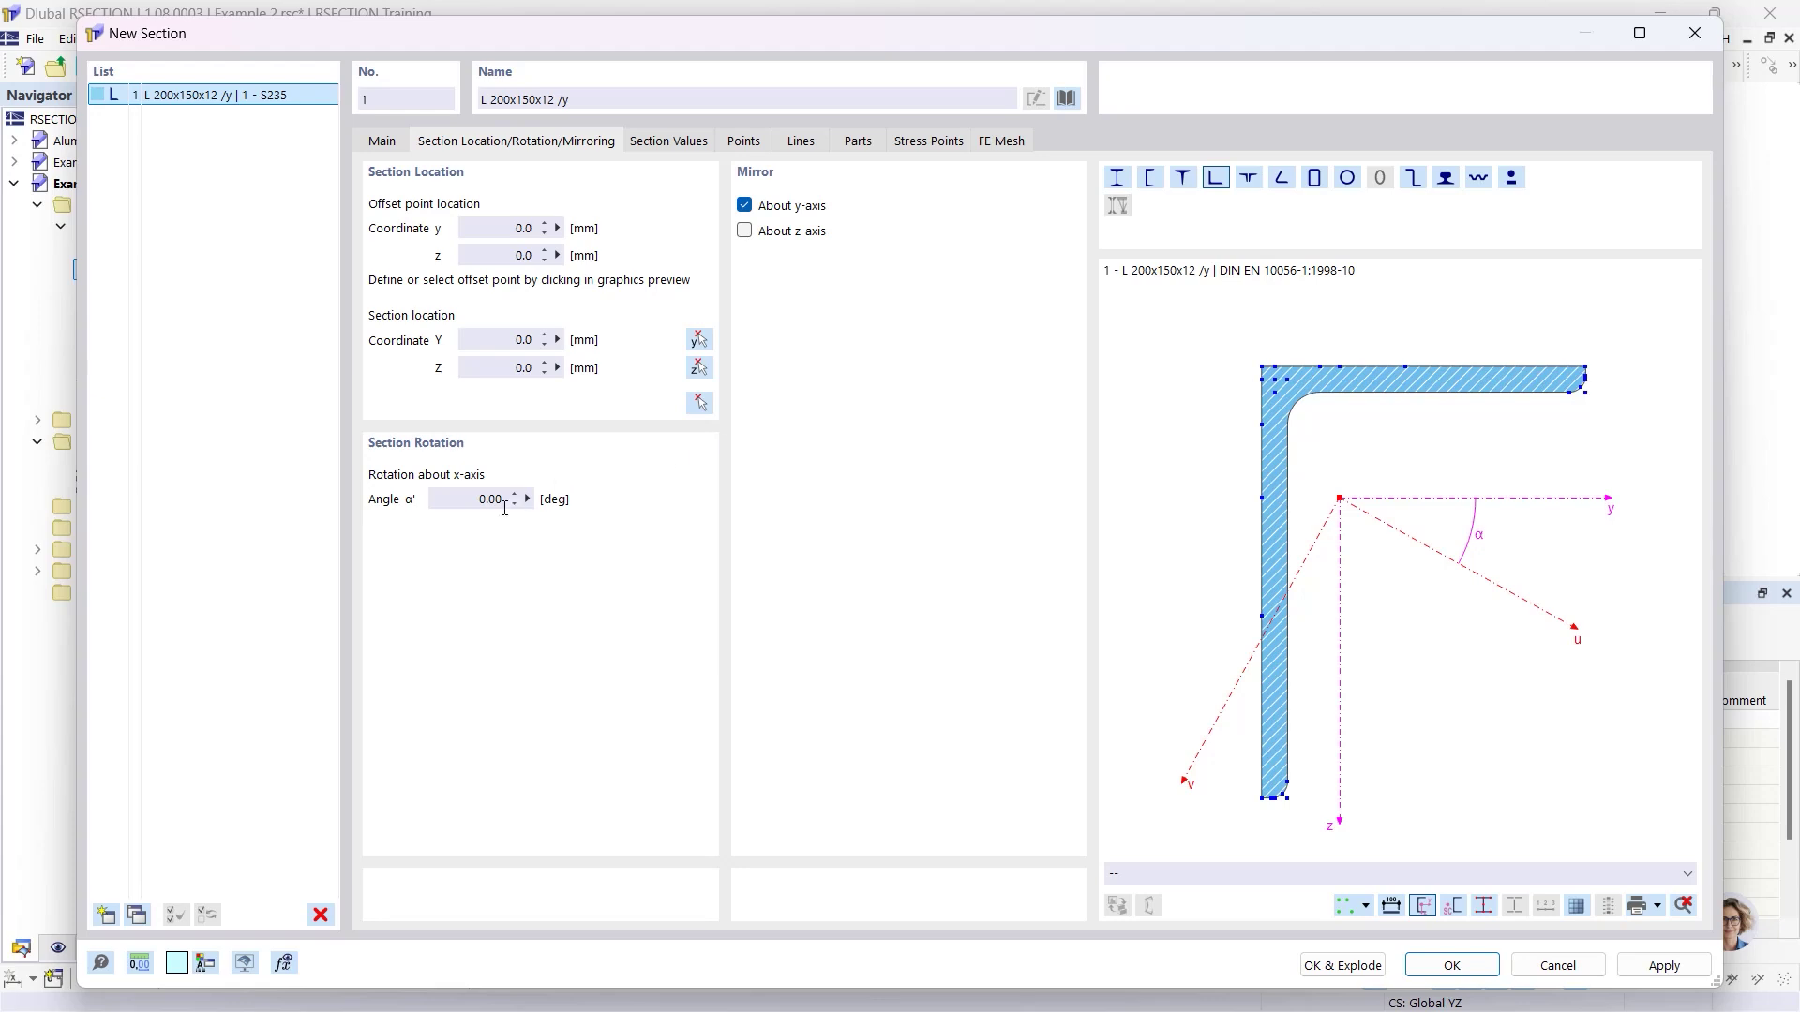
{"action": "left_click", "coordinate": [465, 500]}
{"action": "type", "text": "90"}
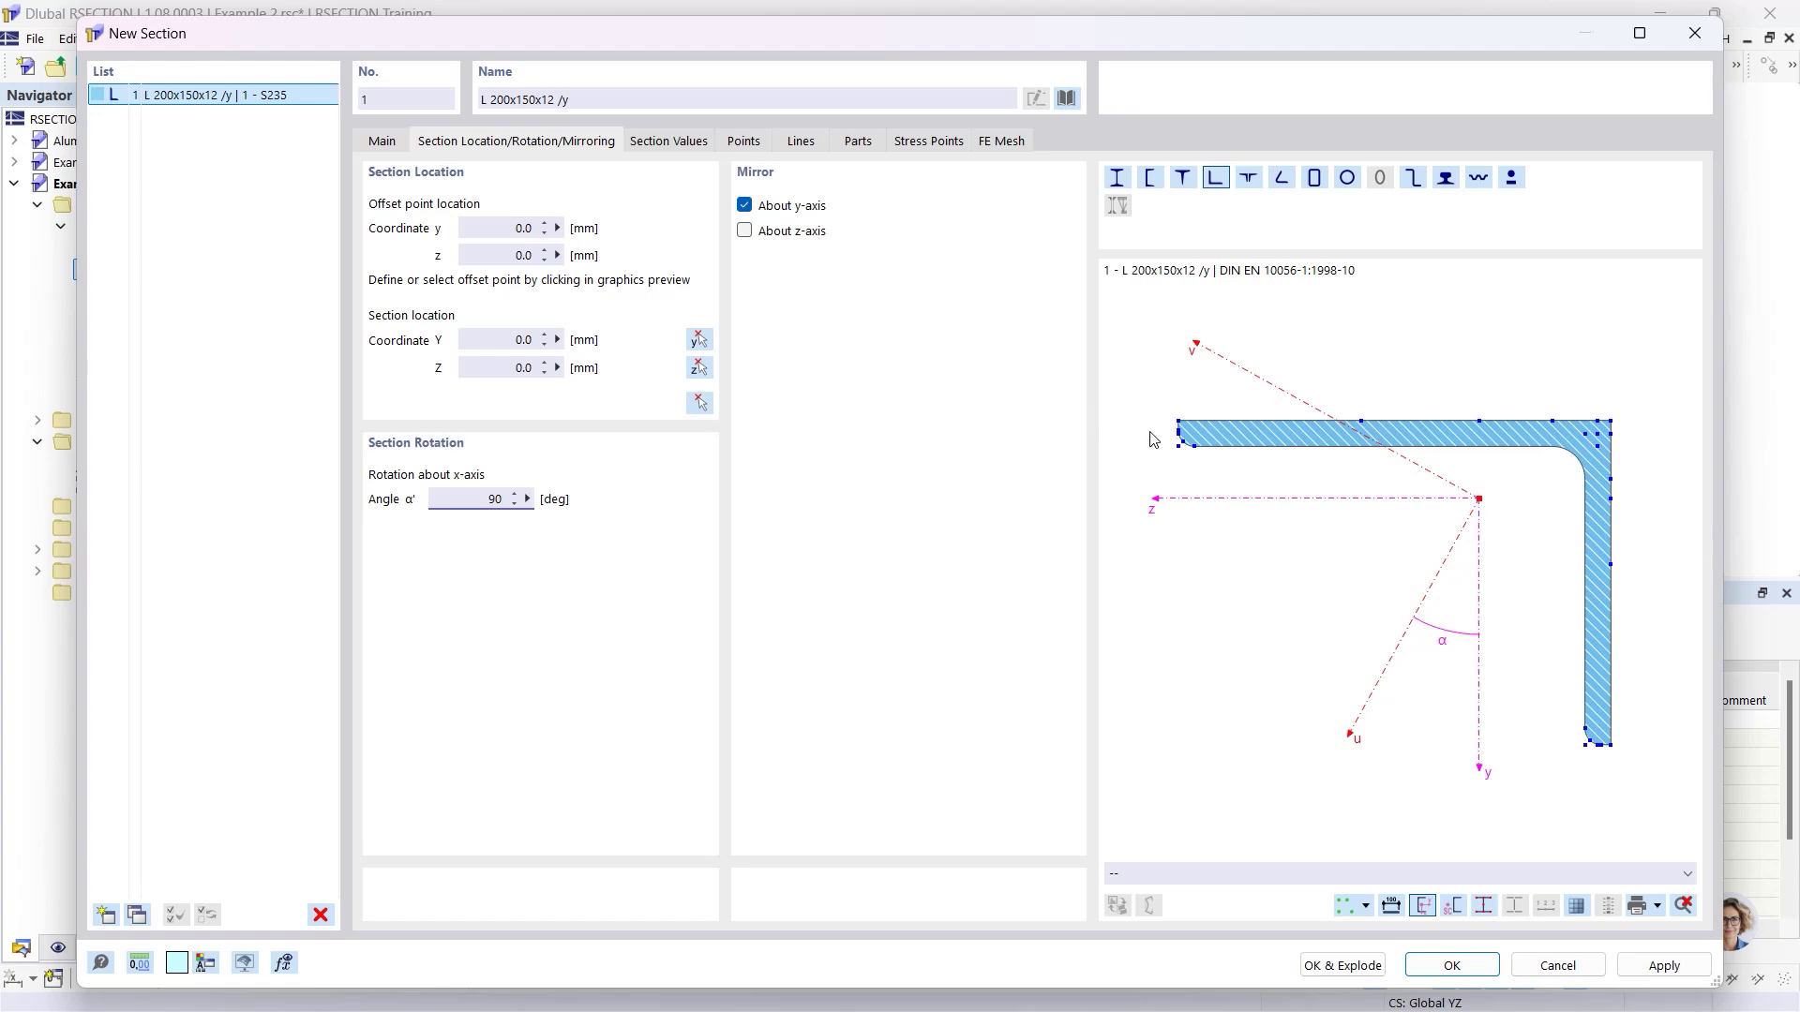
Set the section's offset point to mid-thickness at the horizontal leg's free end, place it at the origin (0, 0) and create the section.
{"action": "scroll", "coordinate": [1192, 427], "scroll_direction": "up", "scroll_amount": 5}
{"action": "scroll", "coordinate": [1193, 431], "scroll_direction": "up", "scroll_amount": 3}
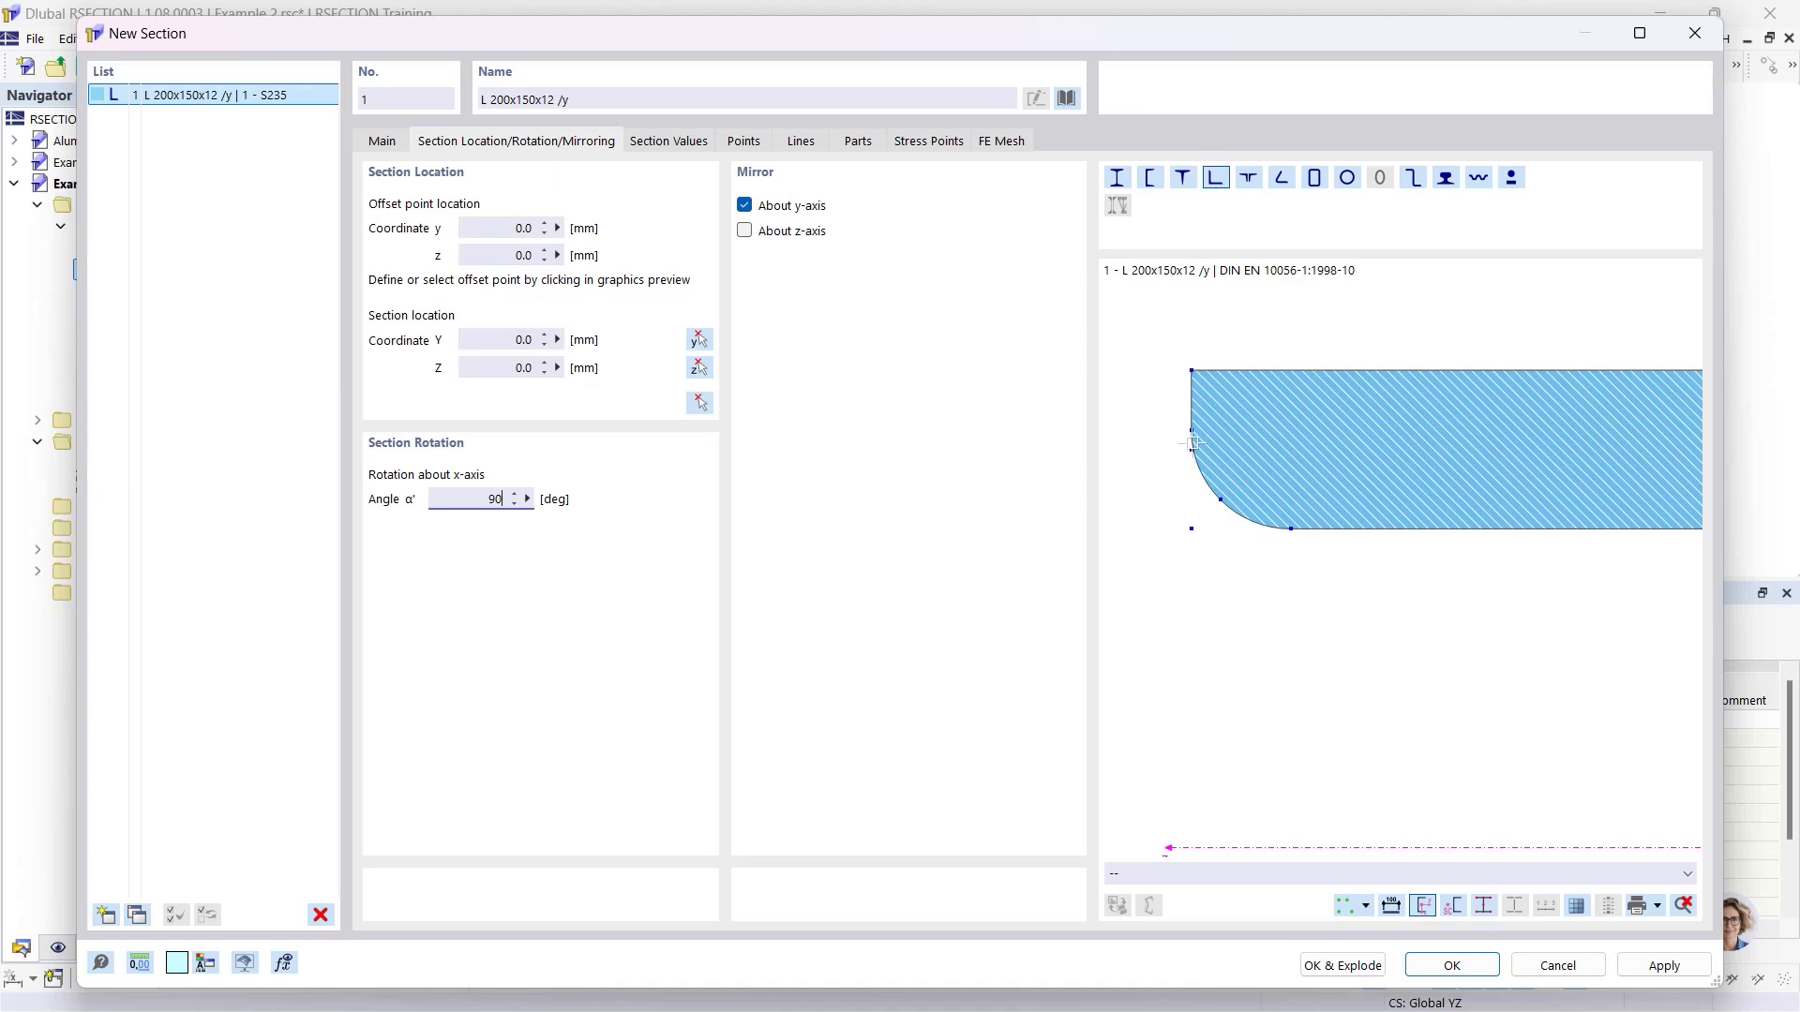
{"action": "left_click", "coordinate": [1192, 449]}
{"action": "left_click", "coordinate": [510, 344]}
{"action": "left_click", "coordinate": [699, 403]}
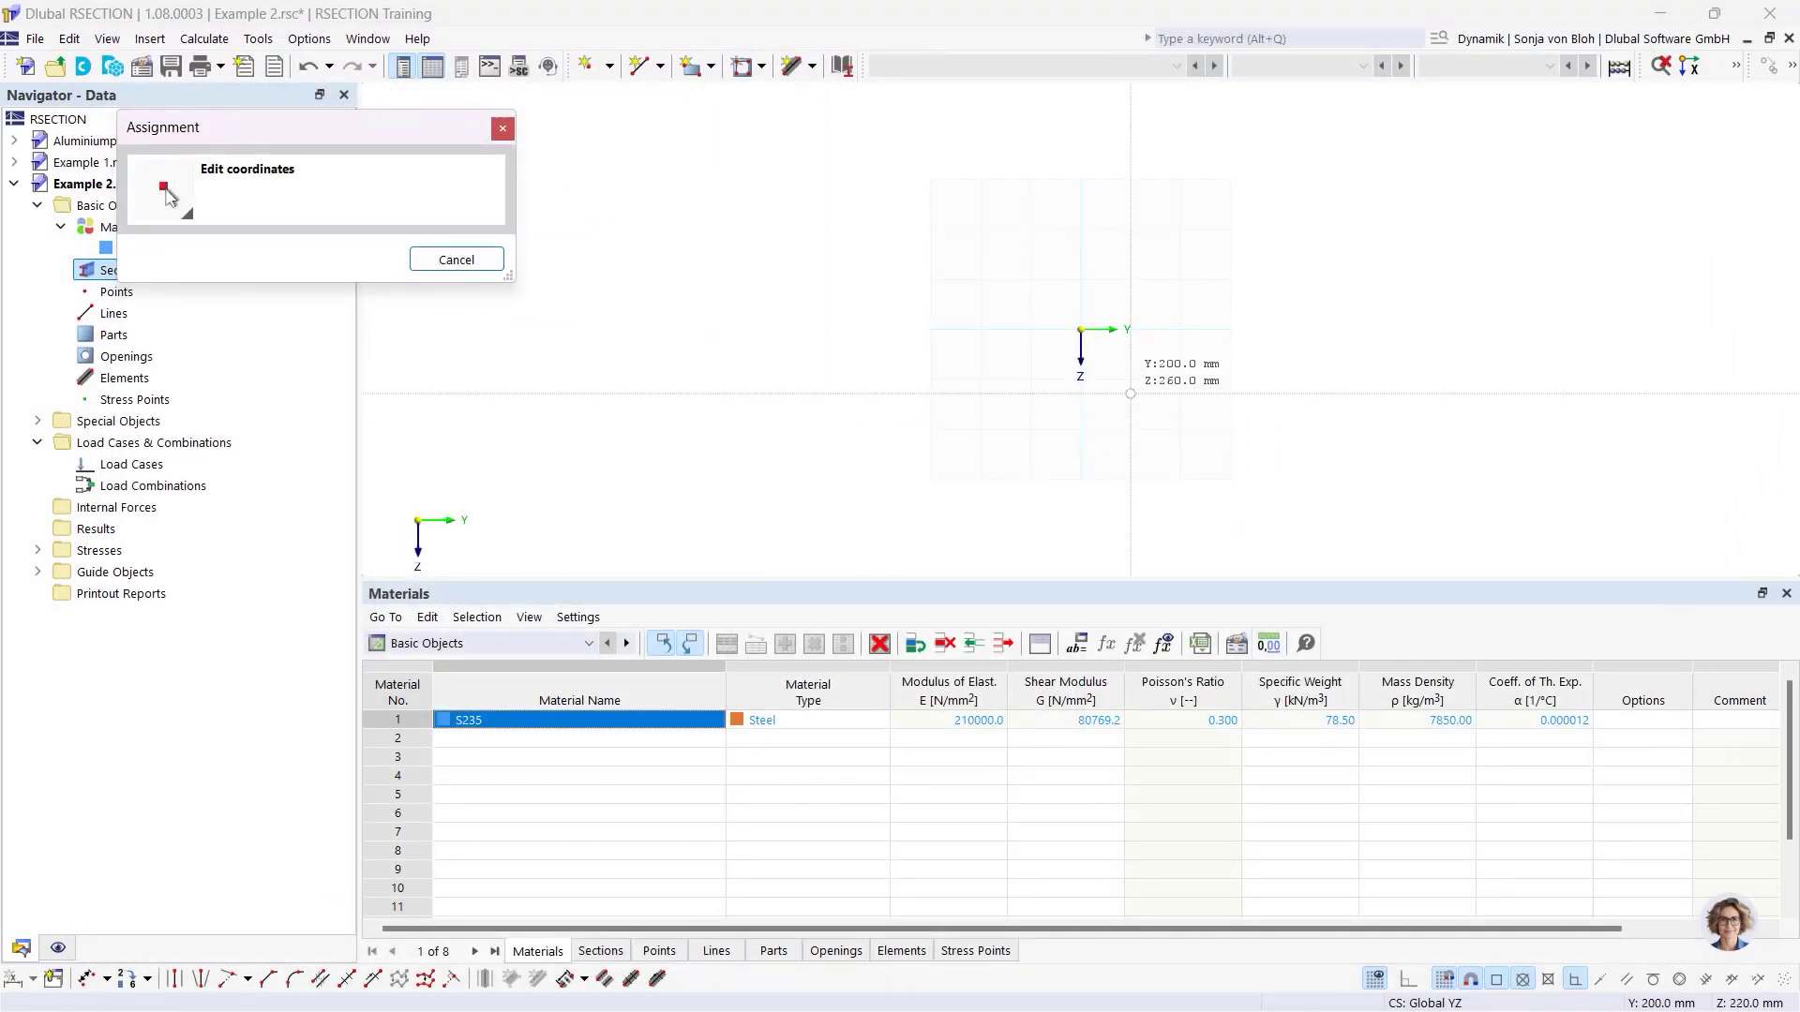
{"action": "scroll", "coordinate": [1130, 393], "scroll_direction": "up", "scroll_amount": 8}
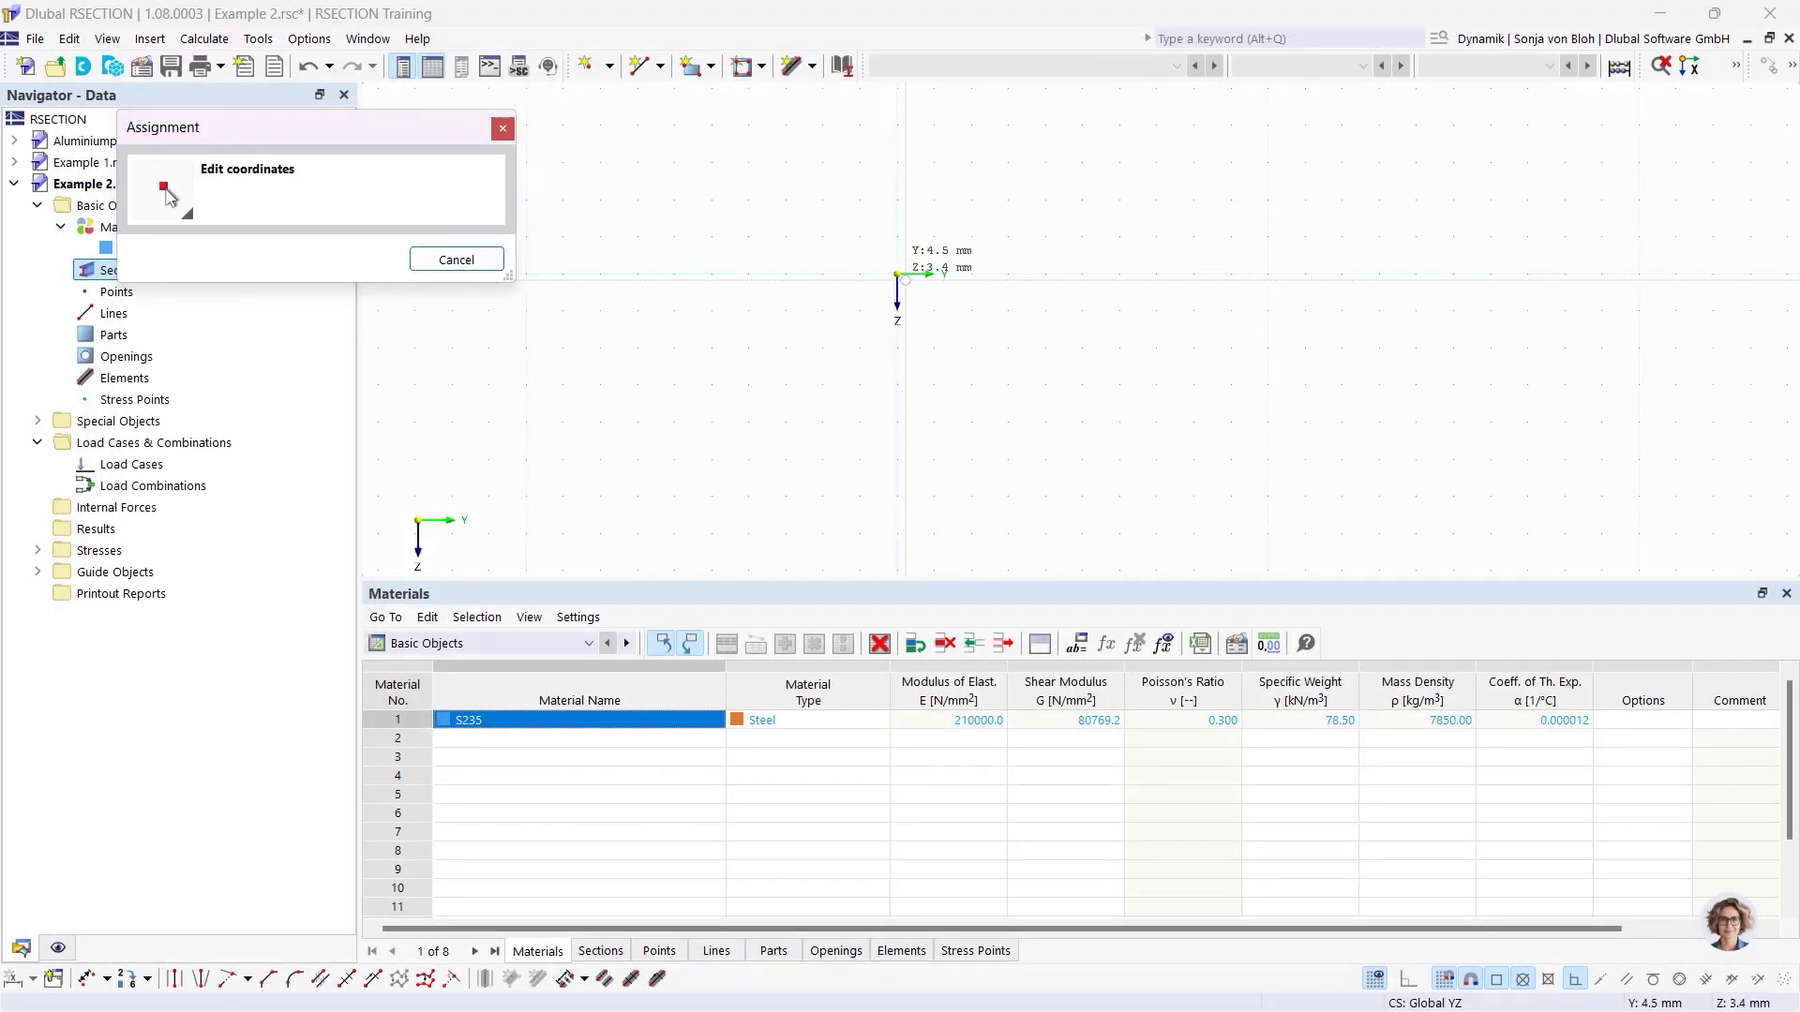
{"action": "left_click", "coordinate": [897, 275]}
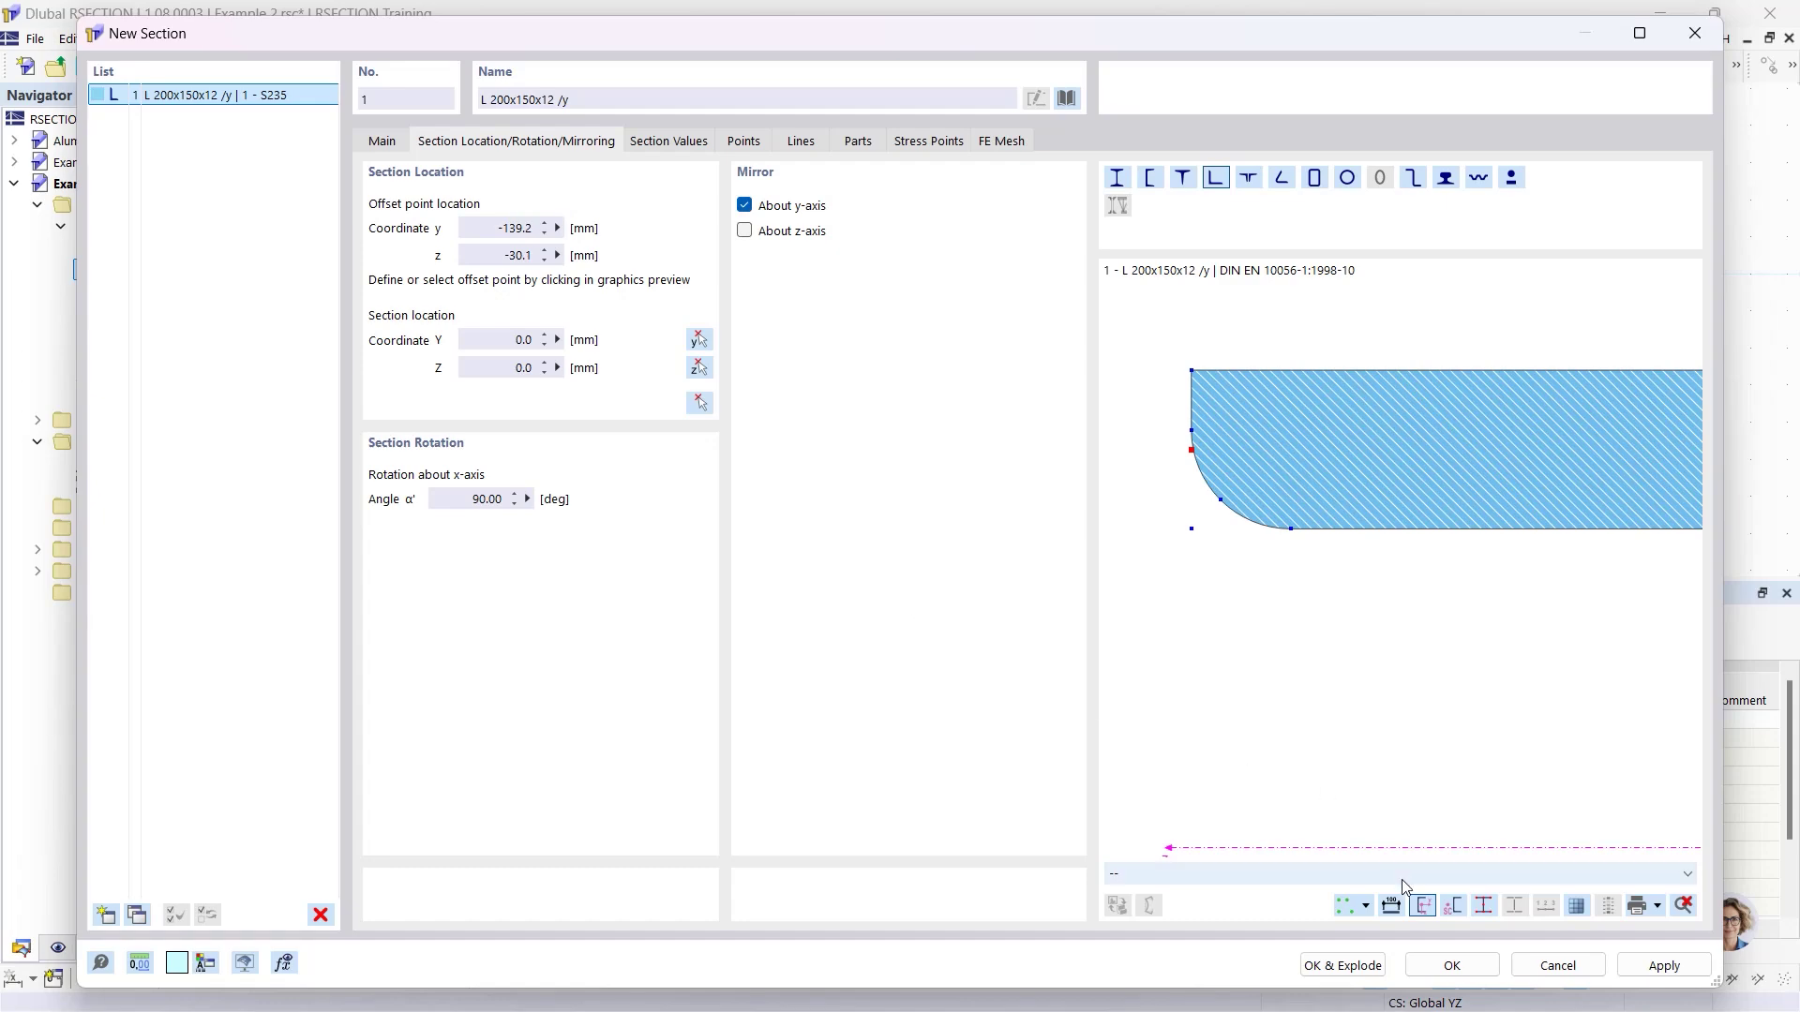
{"action": "left_click", "coordinate": [1451, 965]}
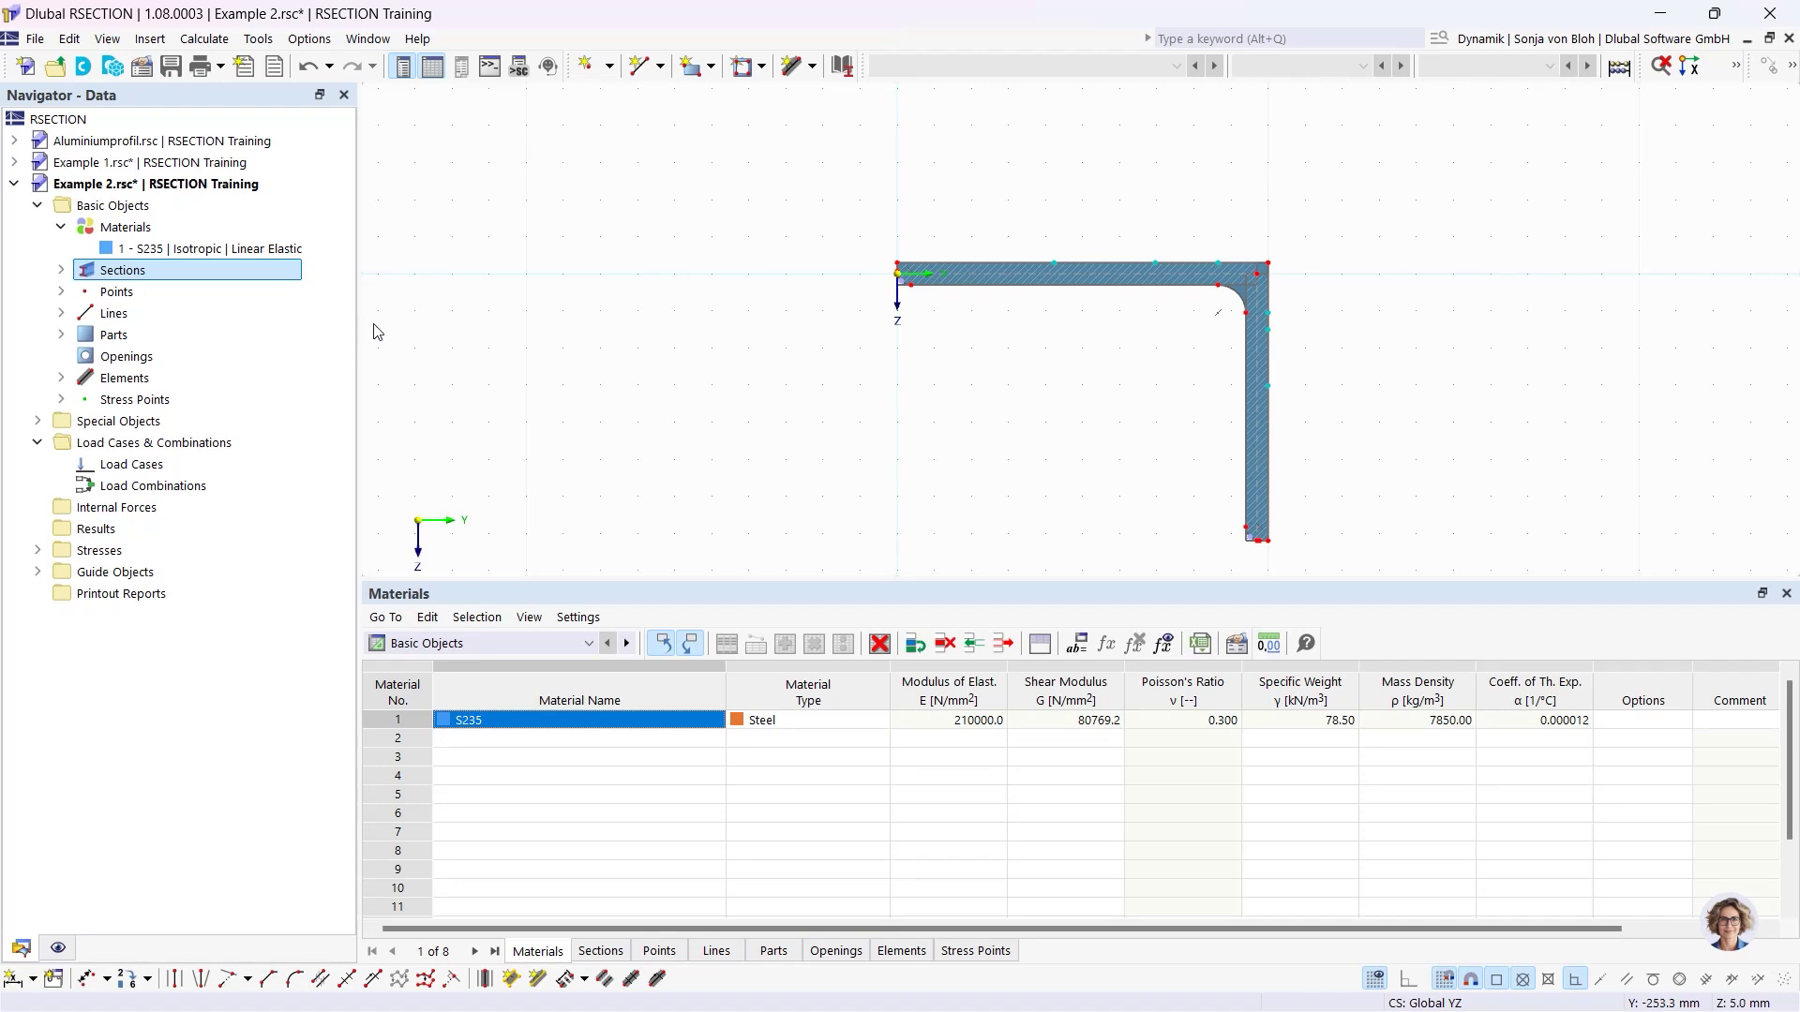
Examine the angle section's two elements, its boundary-line part, its section settings and the tools for manipulating selected objects.
{"action": "left_click", "coordinate": [62, 378]}
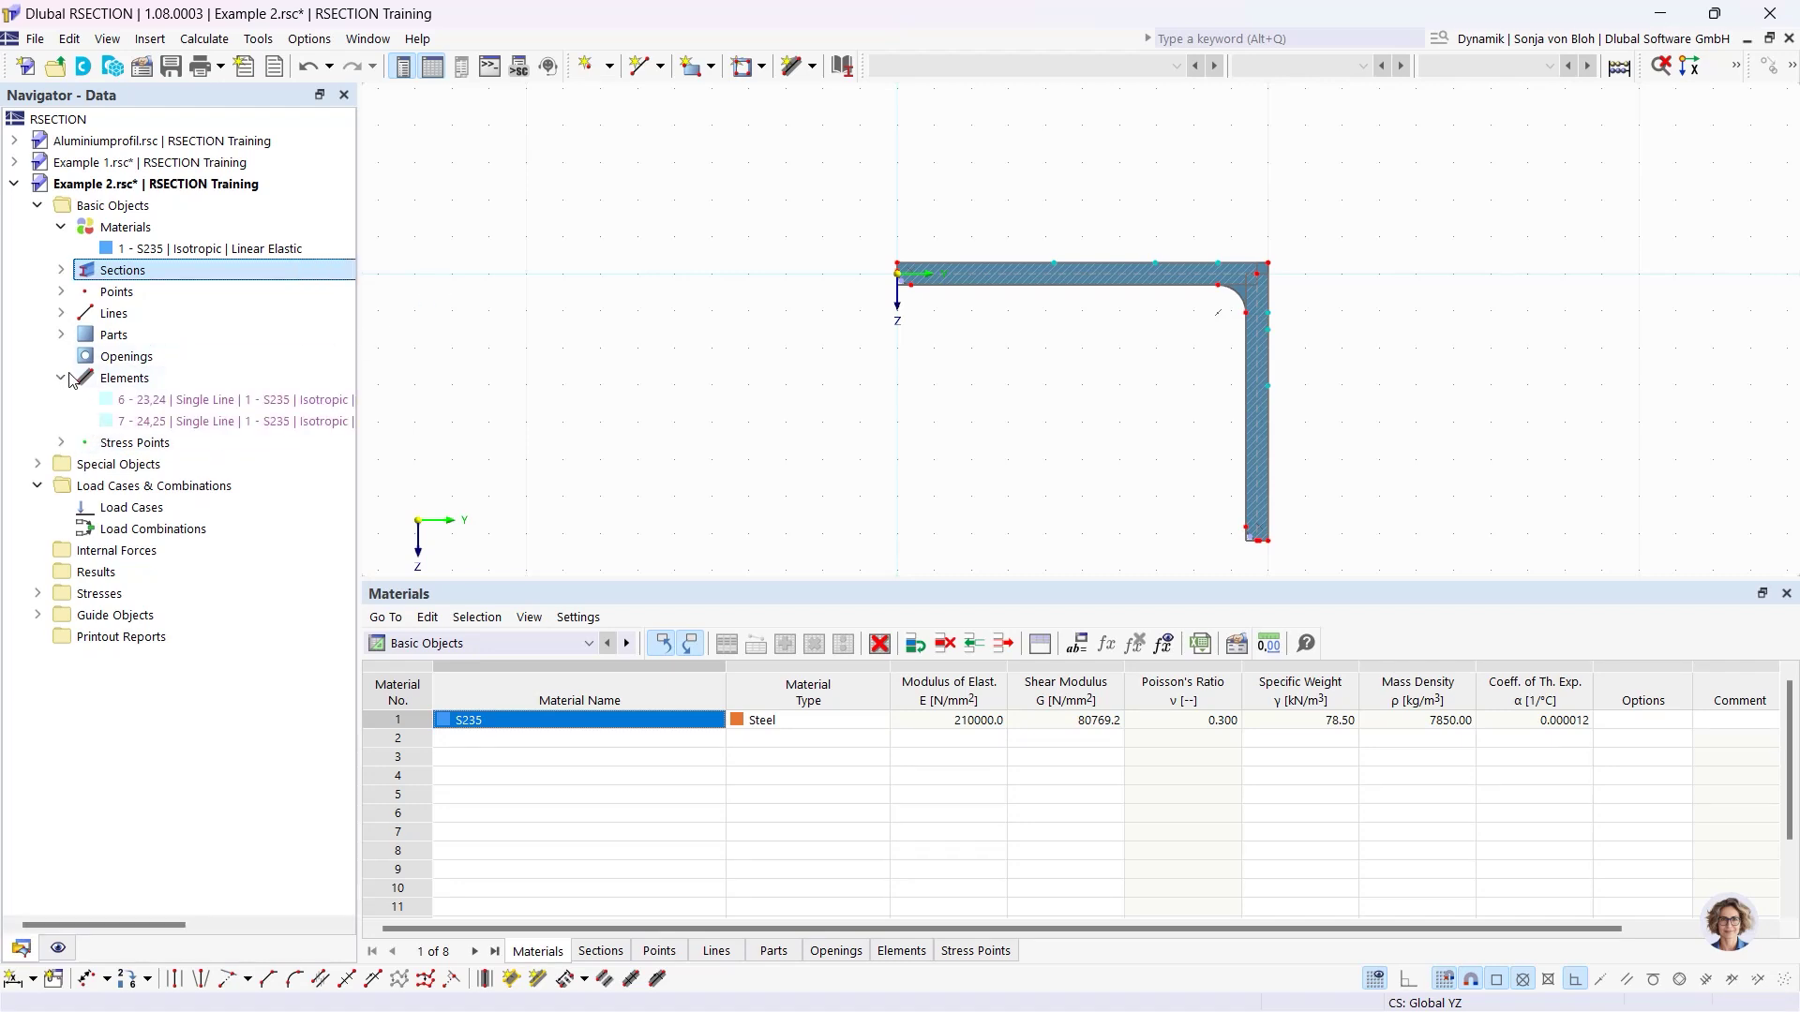
{"action": "left_click", "coordinate": [167, 401]}
{"action": "left_click", "coordinate": [162, 421]}
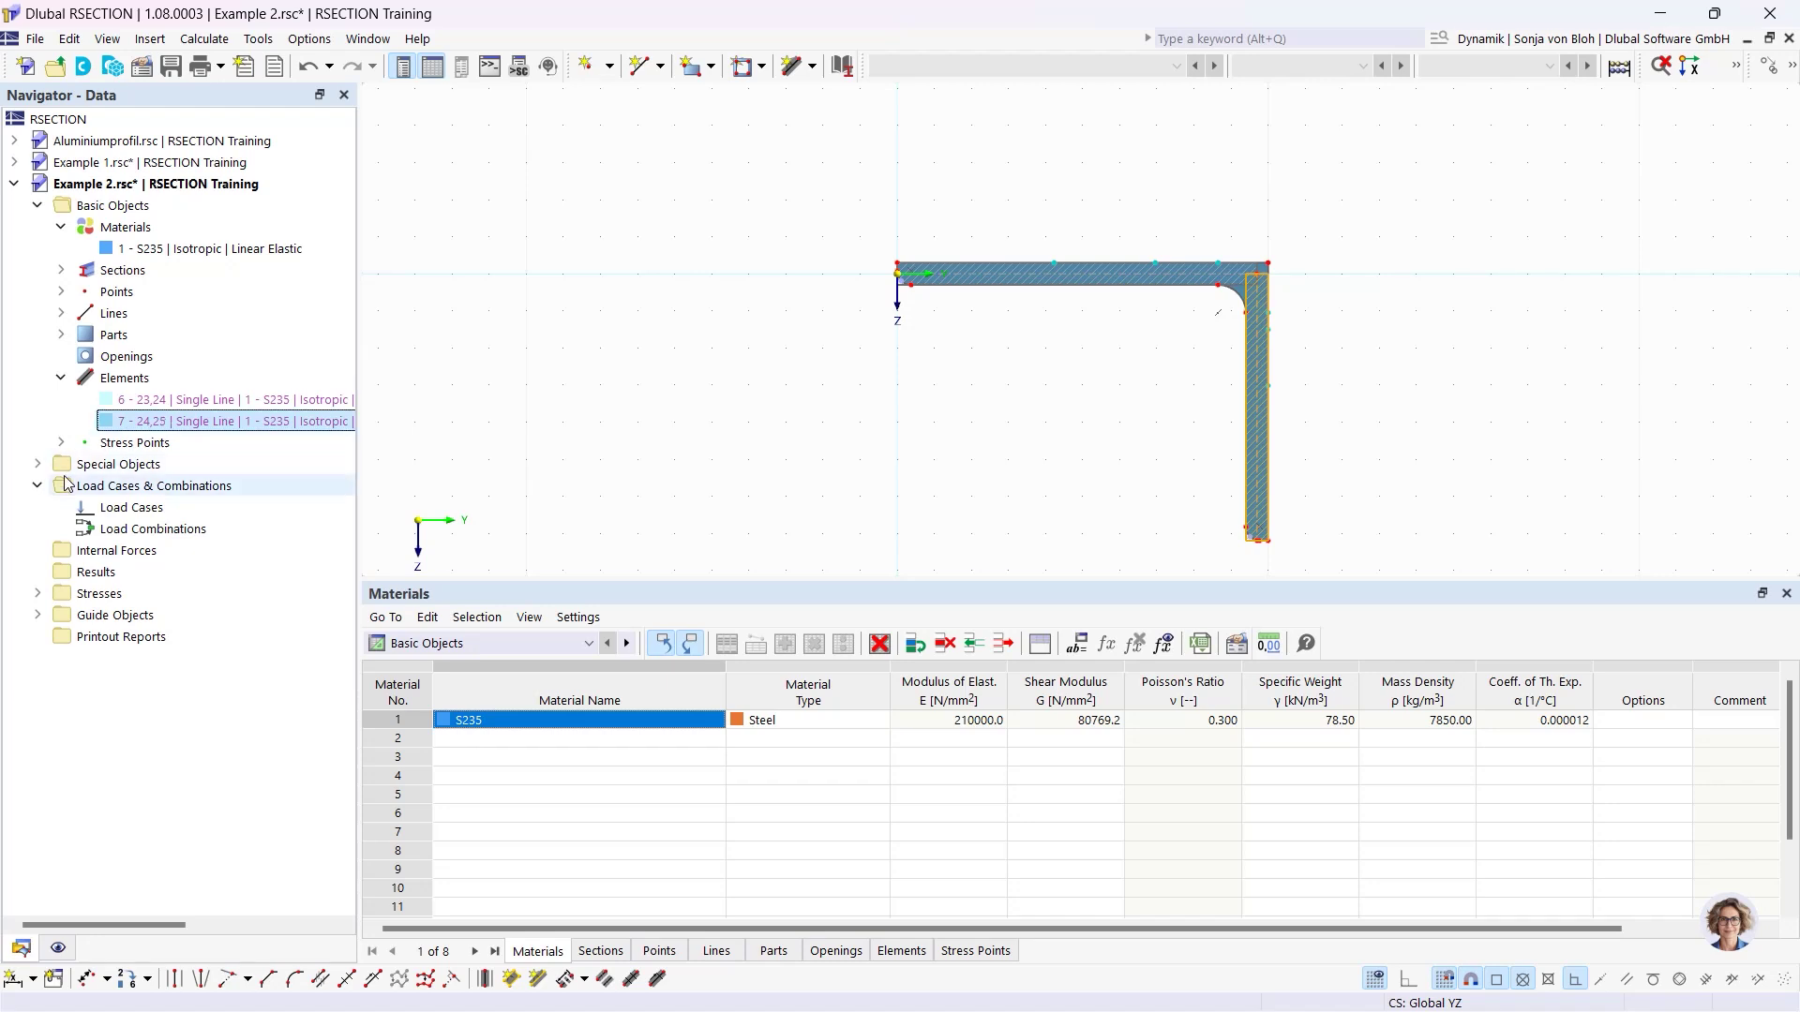
{"action": "left_click", "coordinate": [61, 335]}
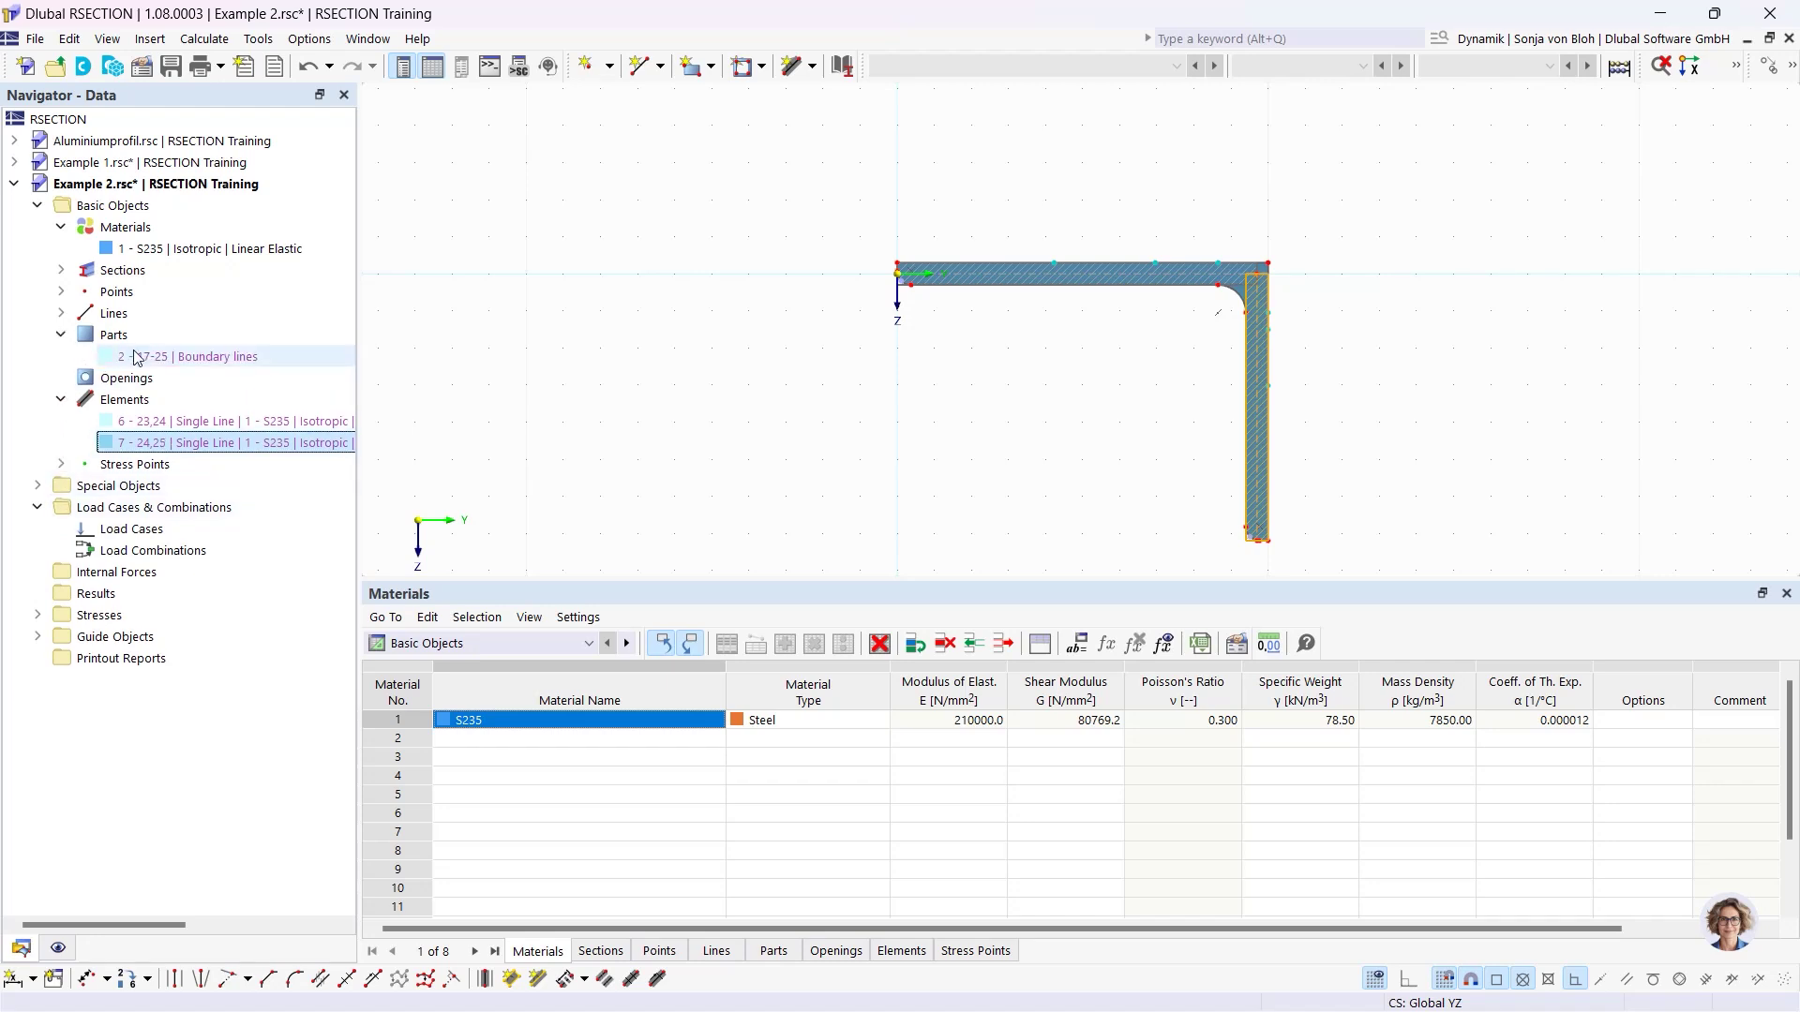
{"action": "left_click", "coordinate": [161, 357]}
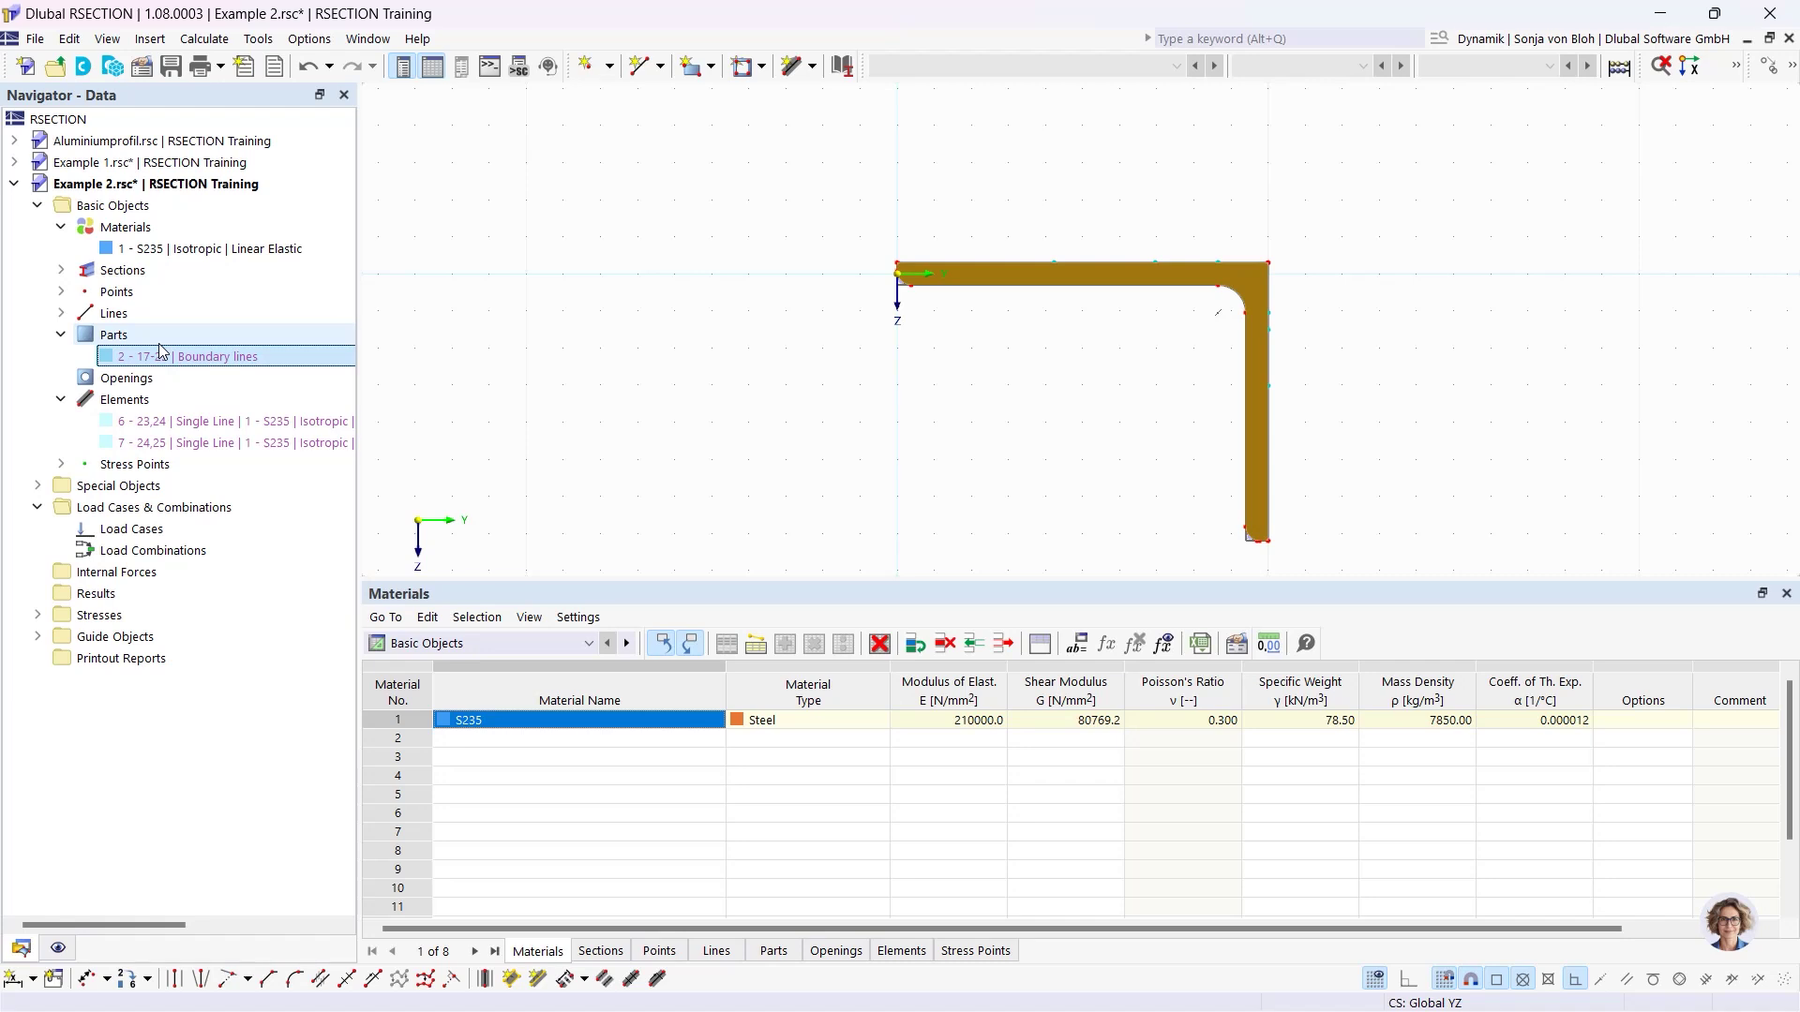
{"action": "double_click", "coordinate": [948, 277]}
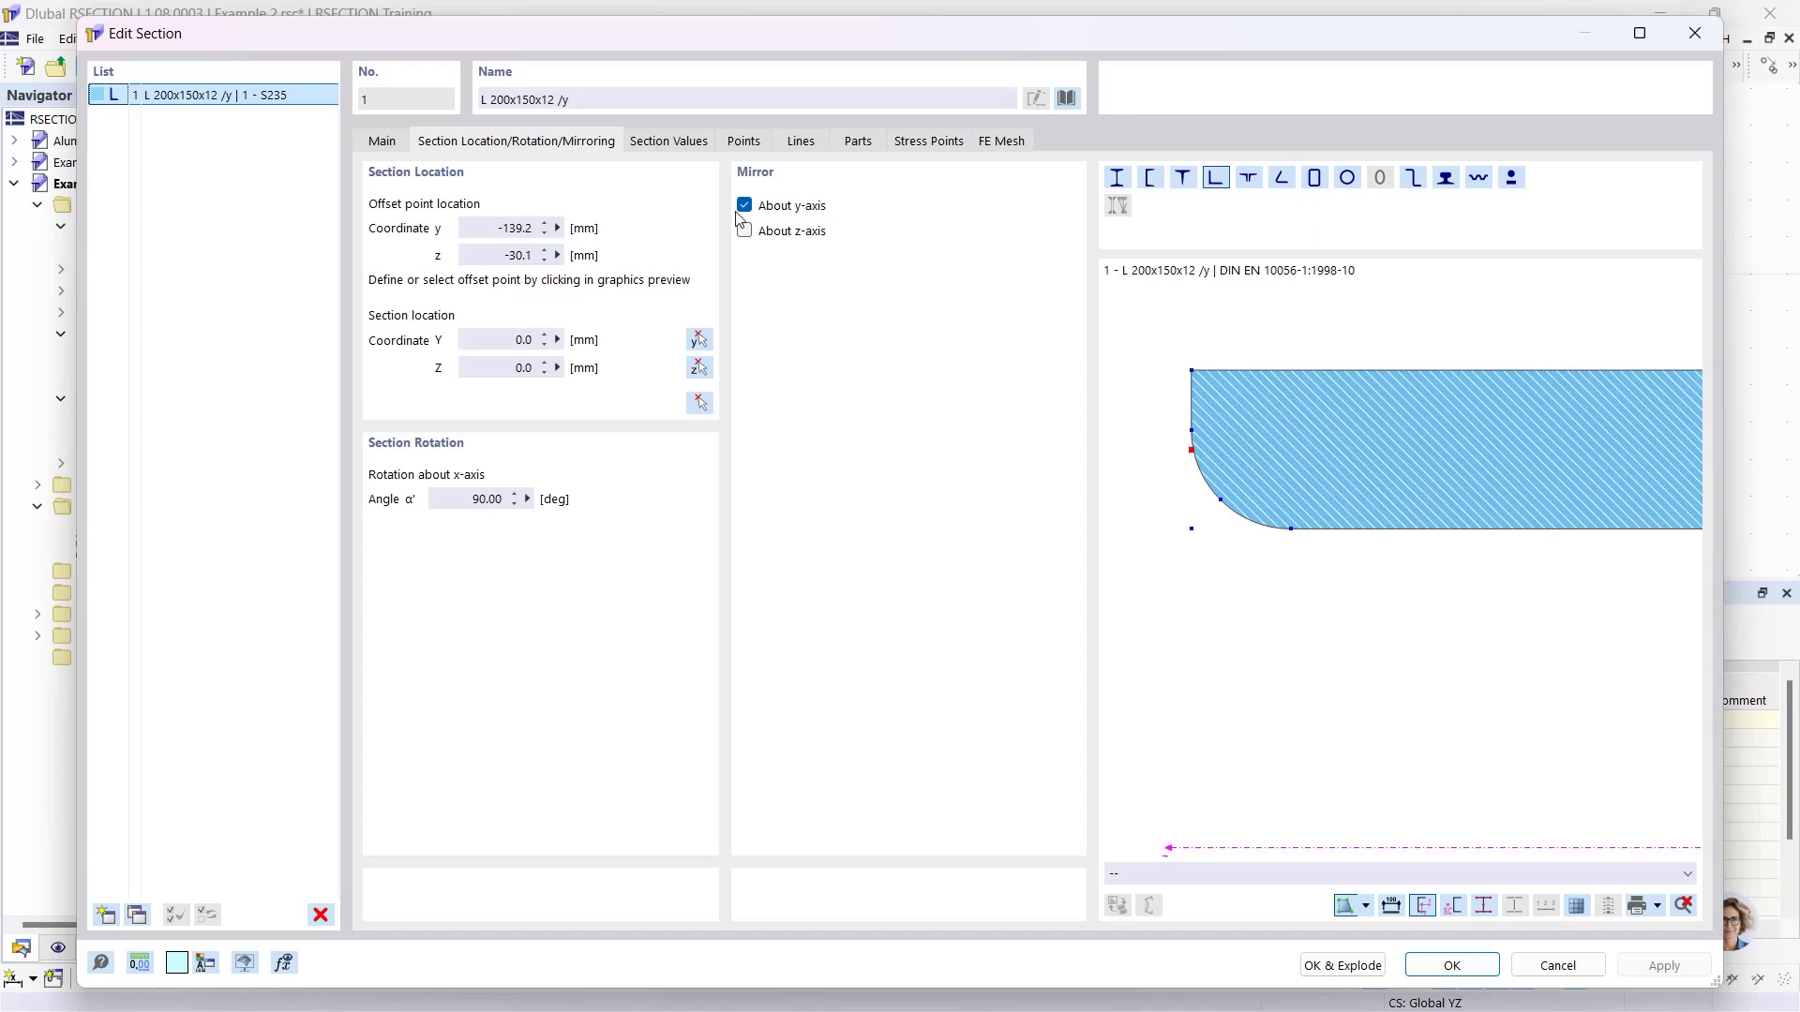
{"action": "left_click", "coordinate": [1693, 33]}
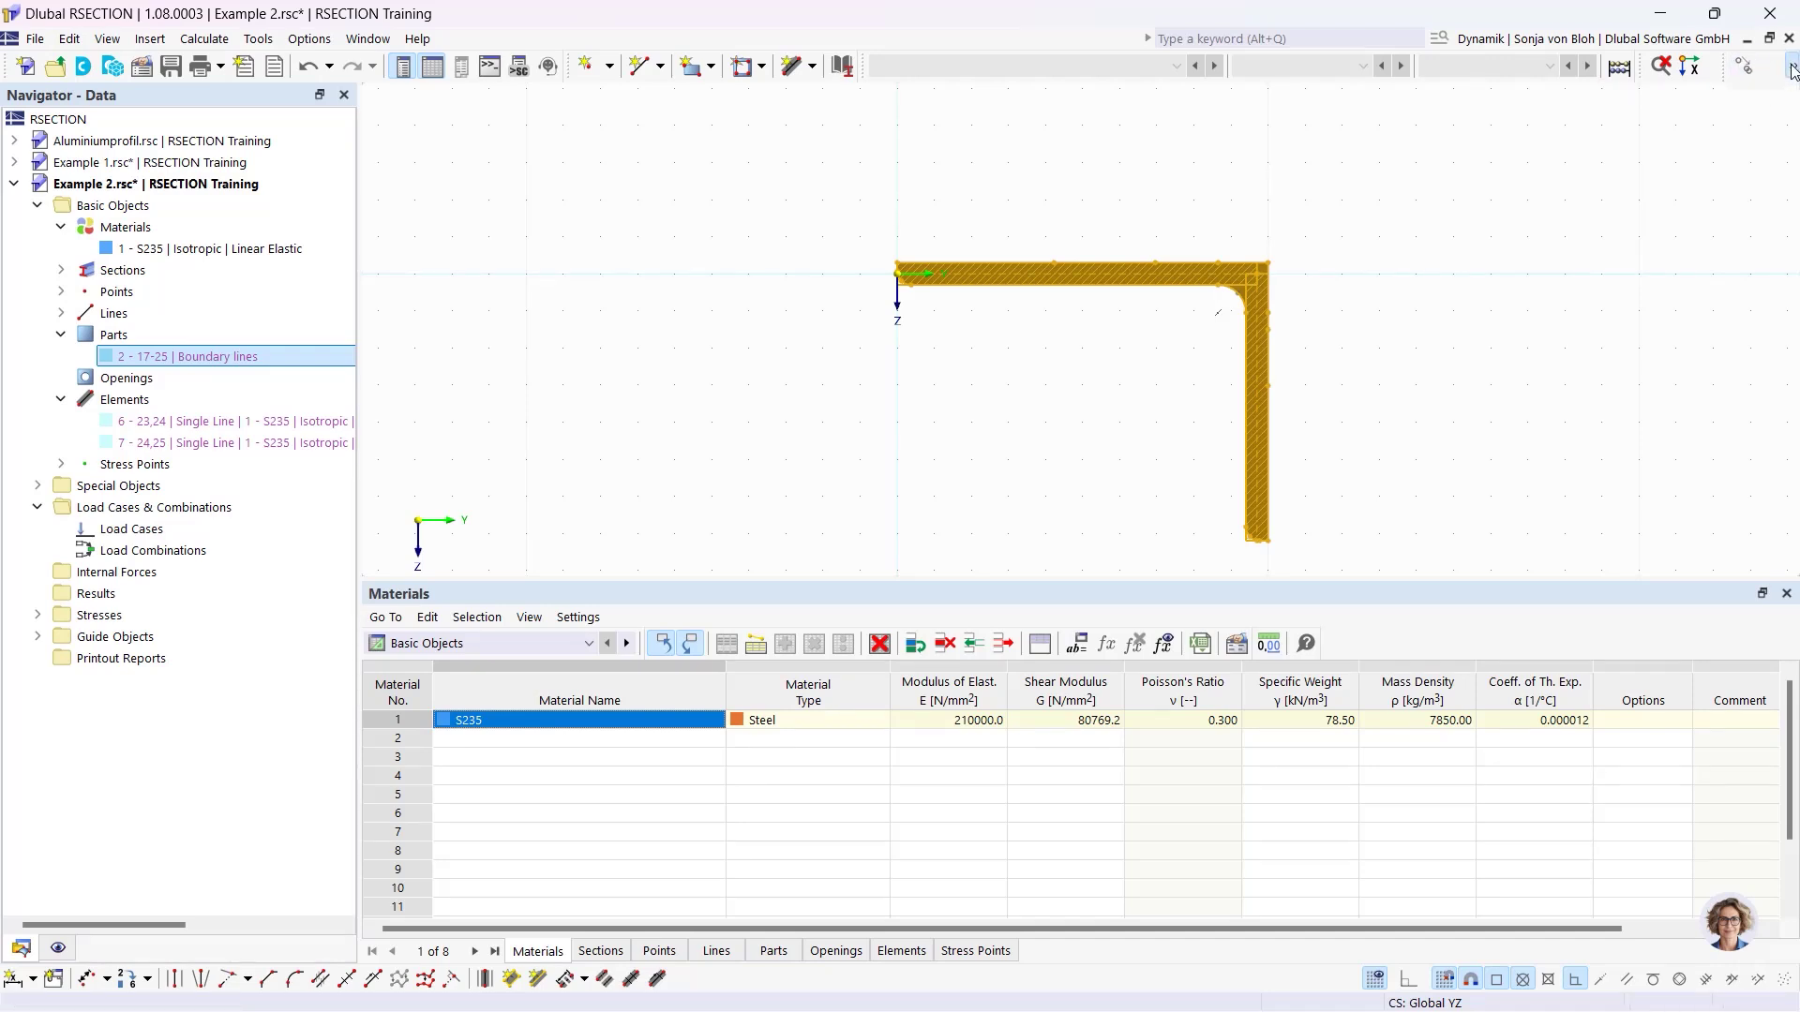
{"action": "left_click", "coordinate": [1792, 71]}
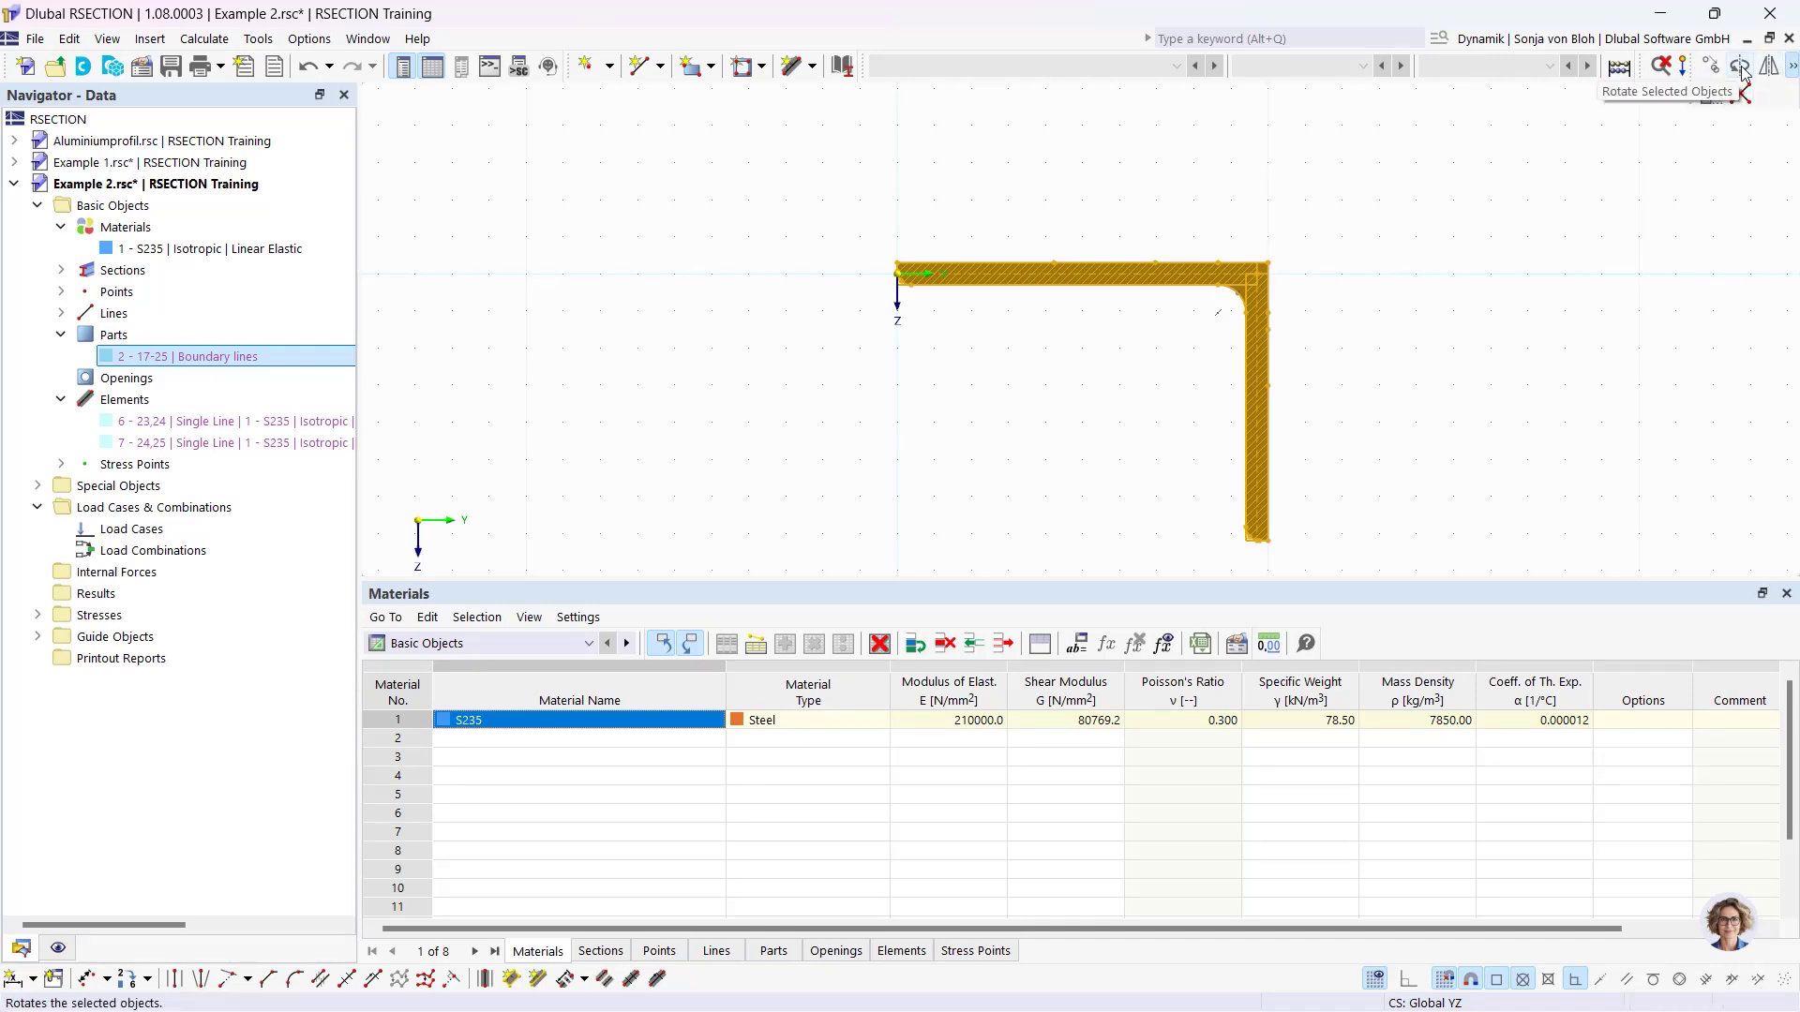
{"action": "left_click", "coordinate": [1465, 301]}
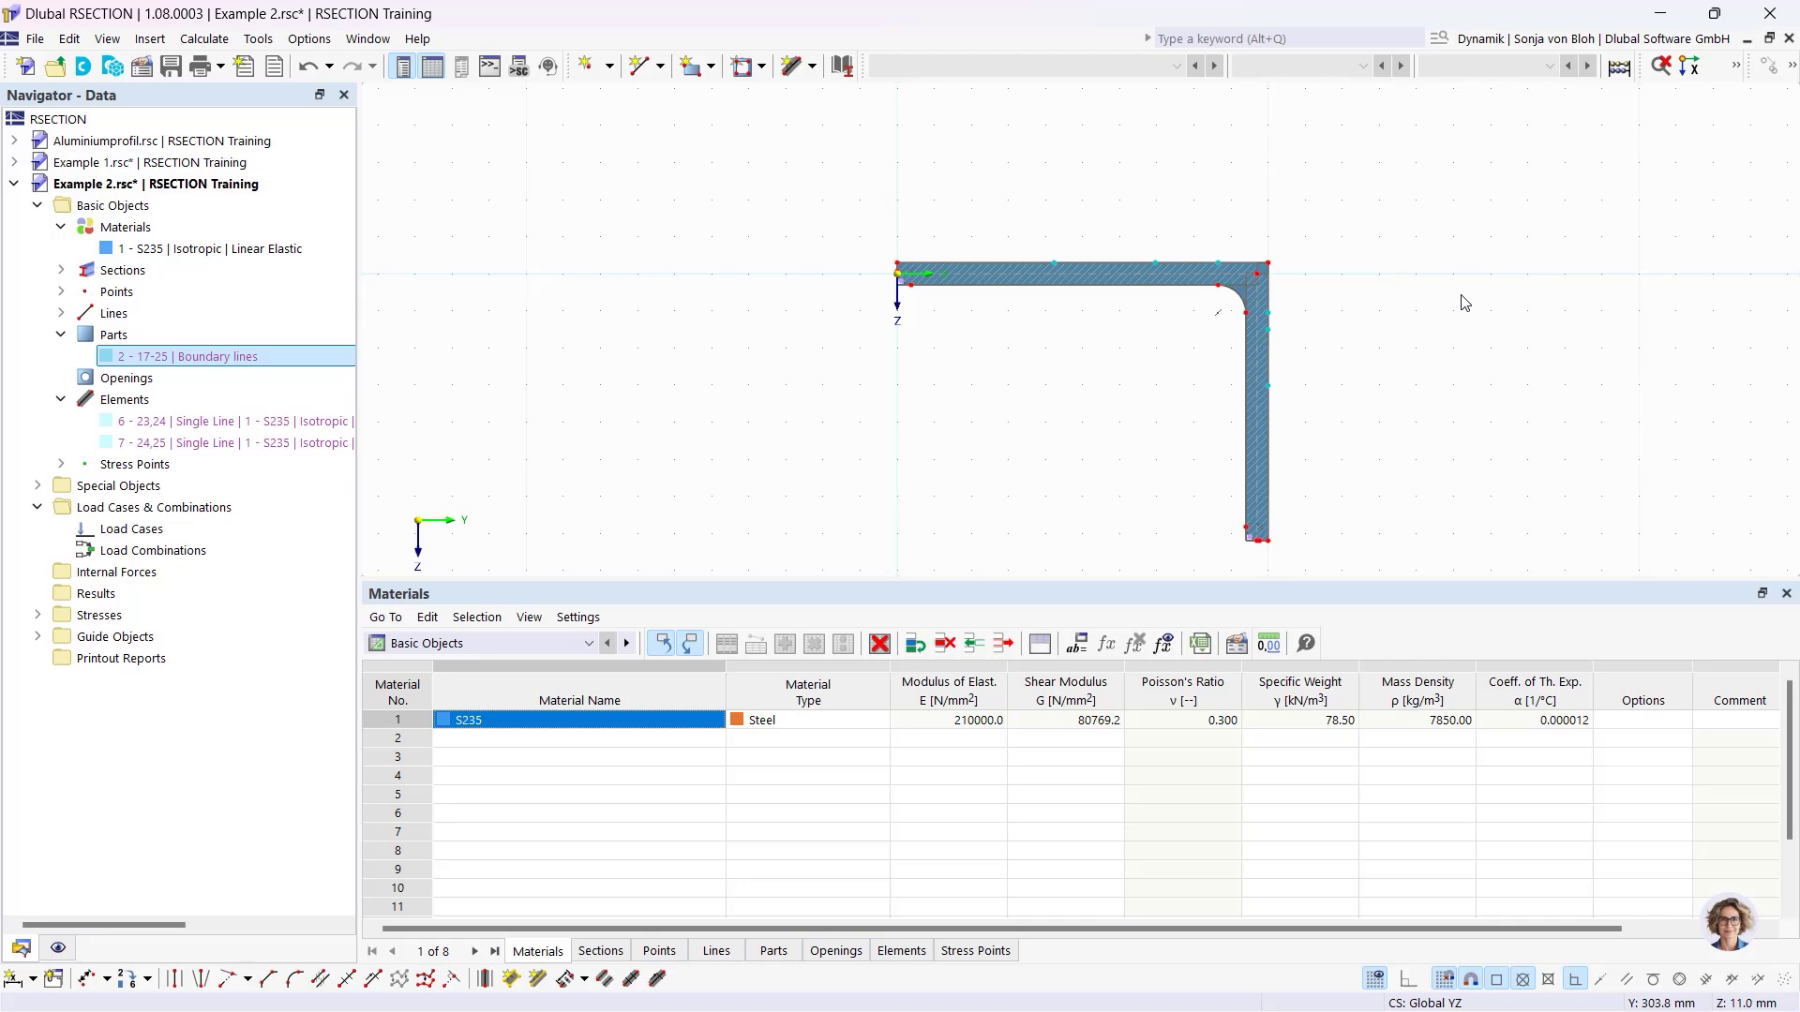
Explode the L 200x150x12 section into individual objects and clear the selection.
{"action": "right_click", "coordinate": [938, 276]}
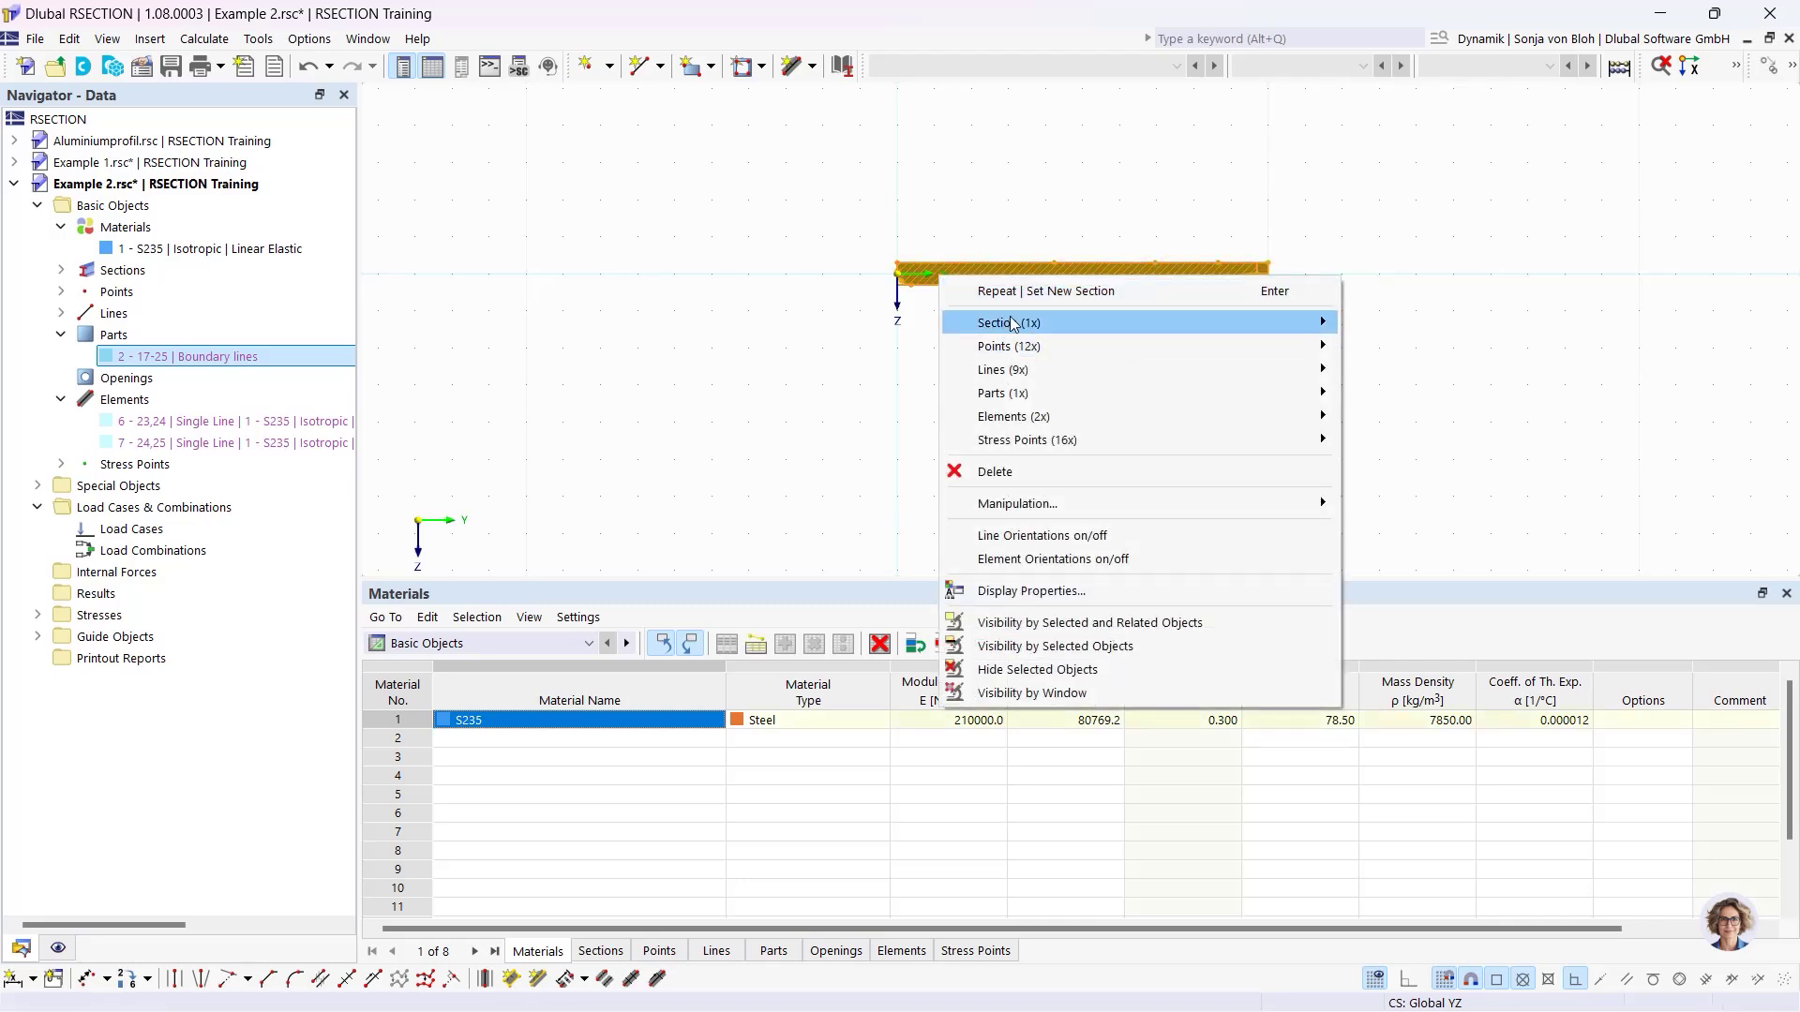
{"action": "mouse_move", "coordinate": [1013, 323]}
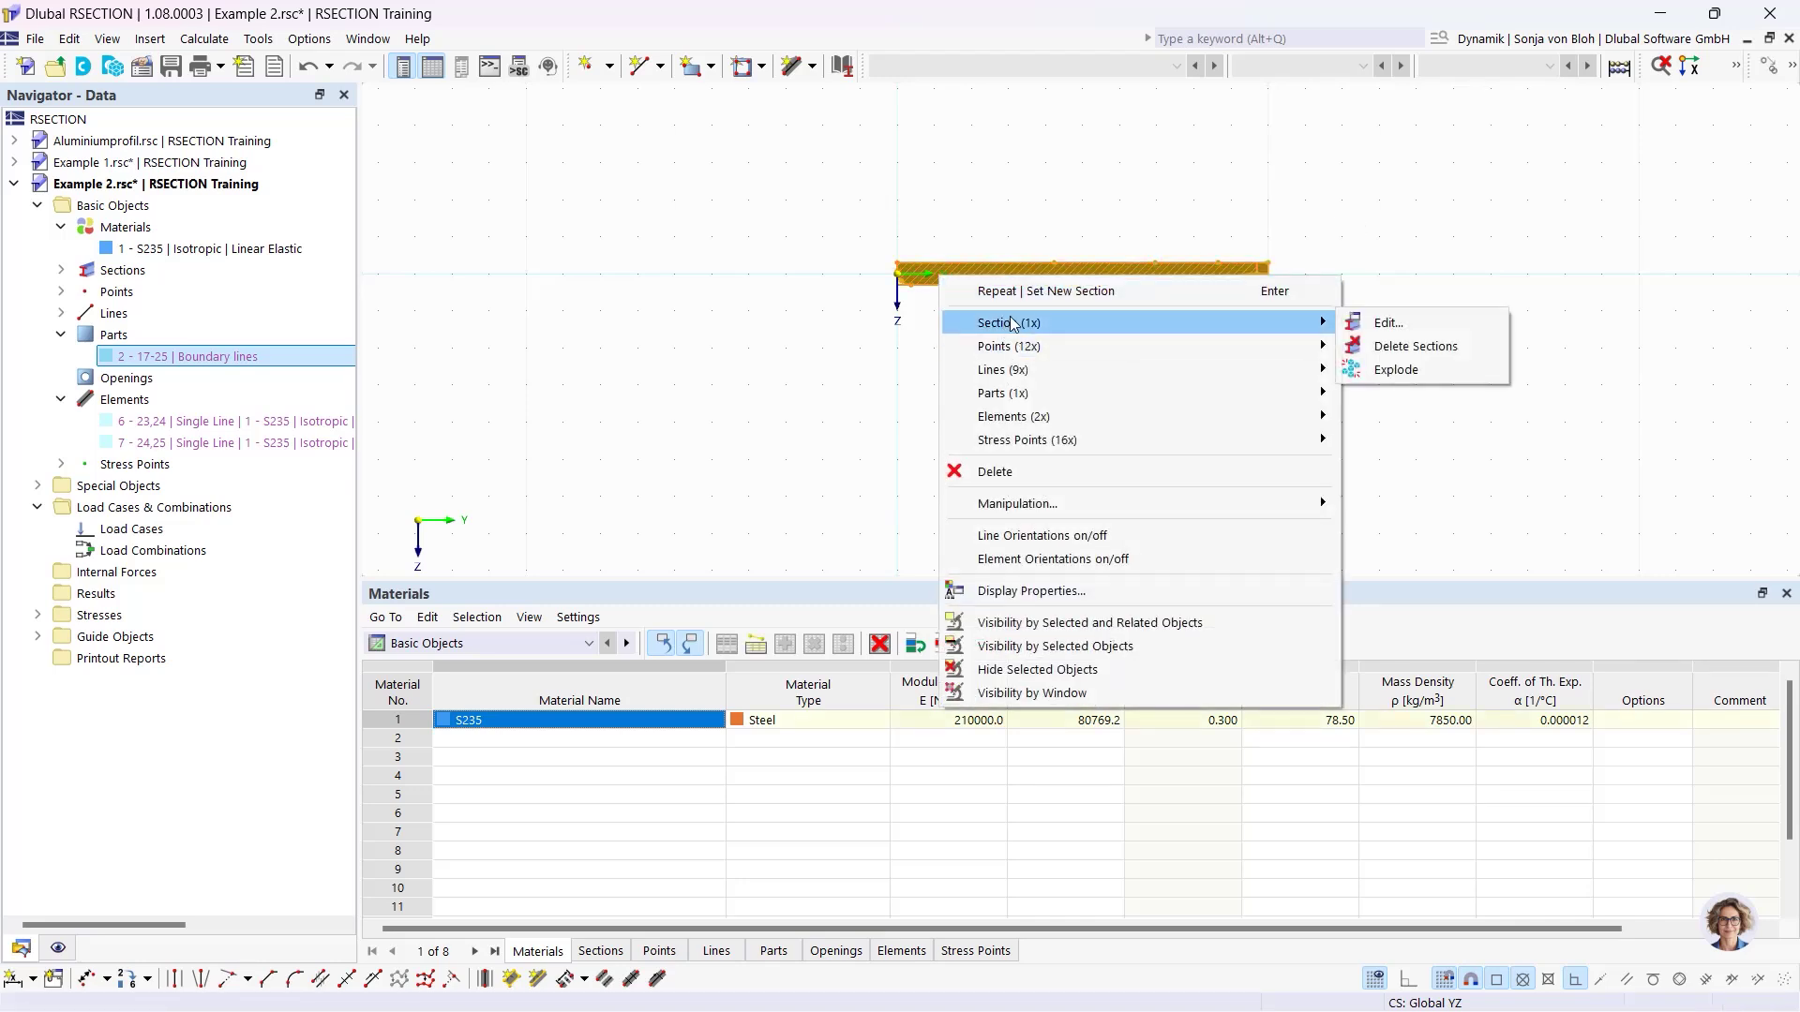
{"action": "left_click", "coordinate": [1404, 368]}
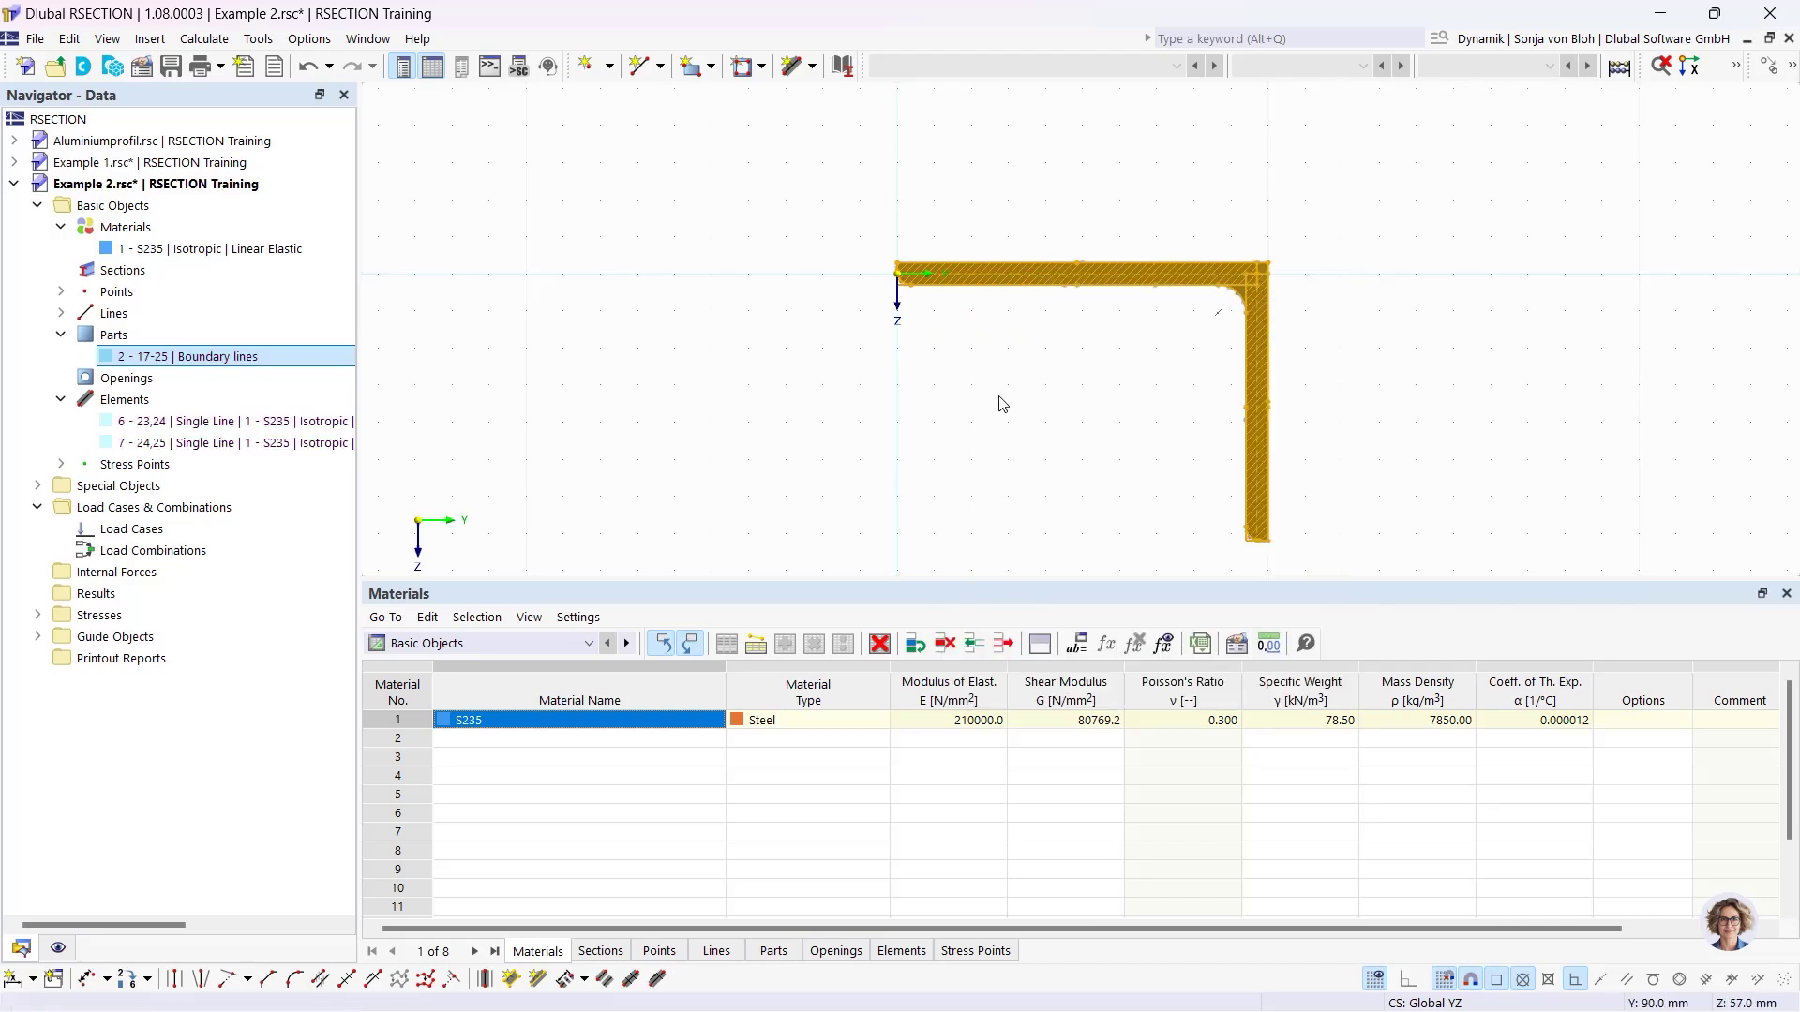
{"action": "left_click", "coordinate": [680, 428]}
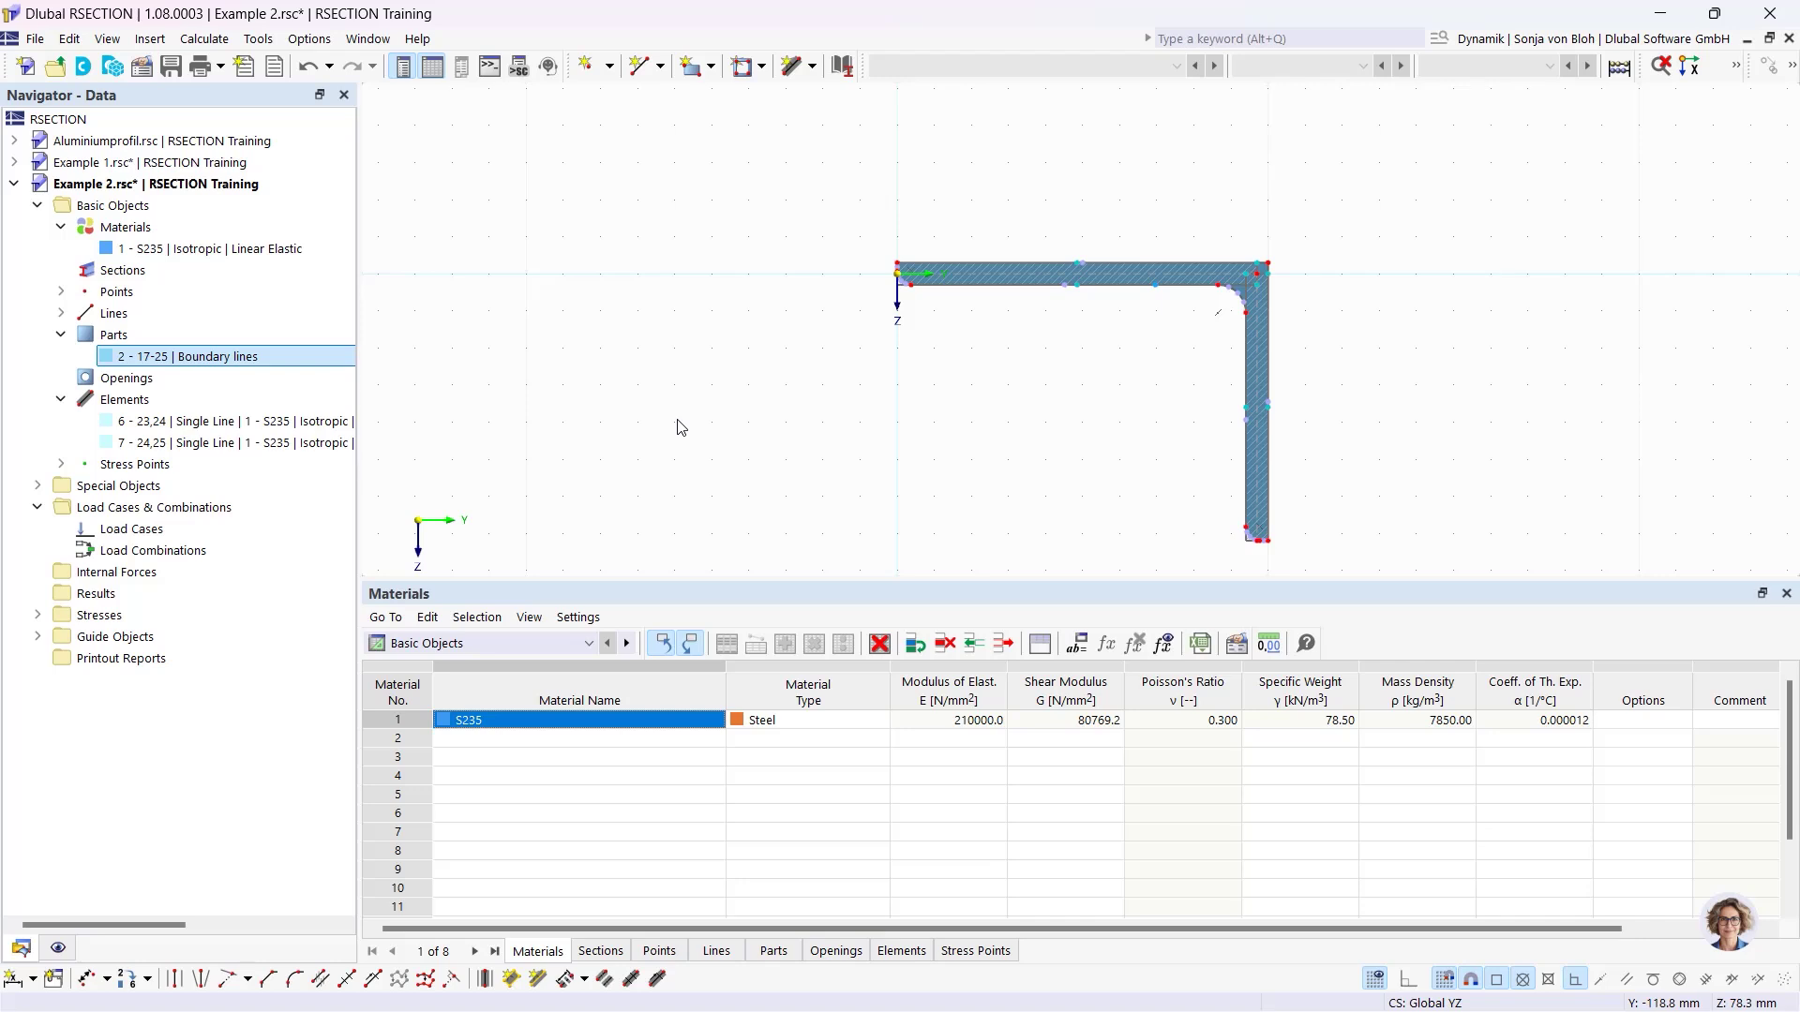
Delete the rounding arc at the free end of the angle's horizontal leg.
{"action": "scroll", "coordinate": [907, 282], "scroll_direction": "up", "scroll_amount": 6}
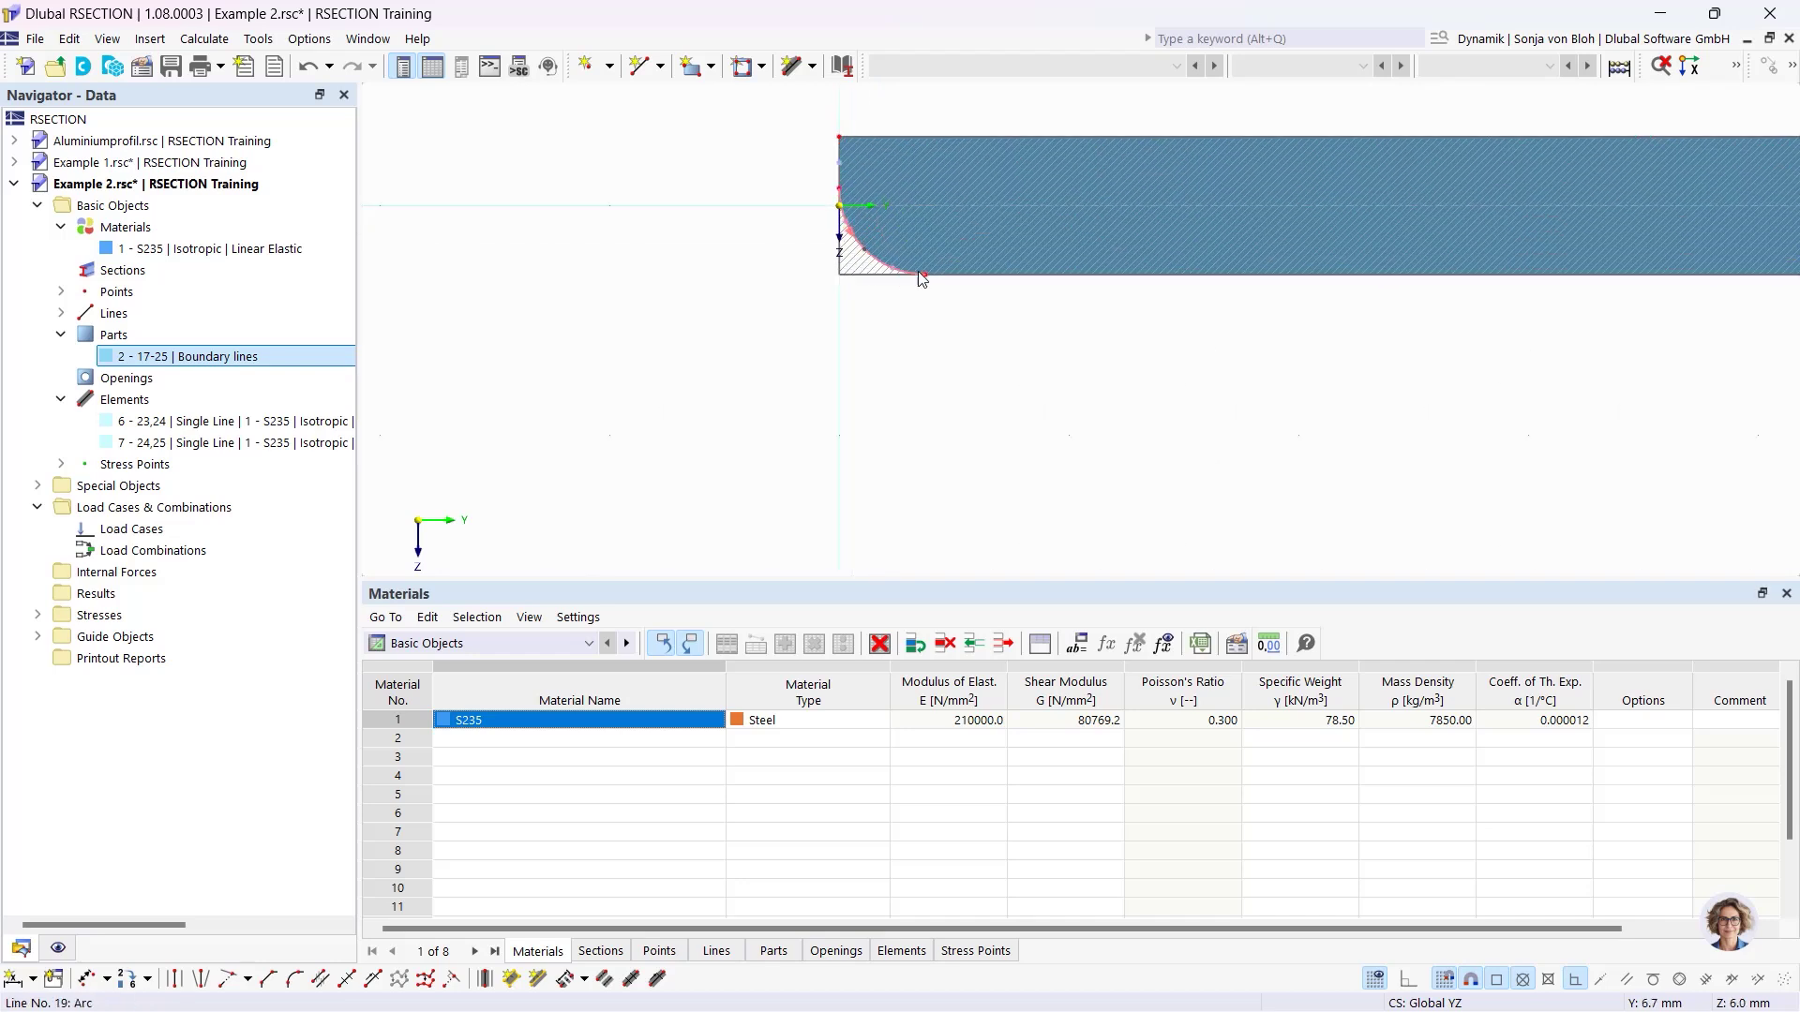
{"action": "scroll", "coordinate": [919, 272], "scroll_direction": "up", "scroll_amount": 3}
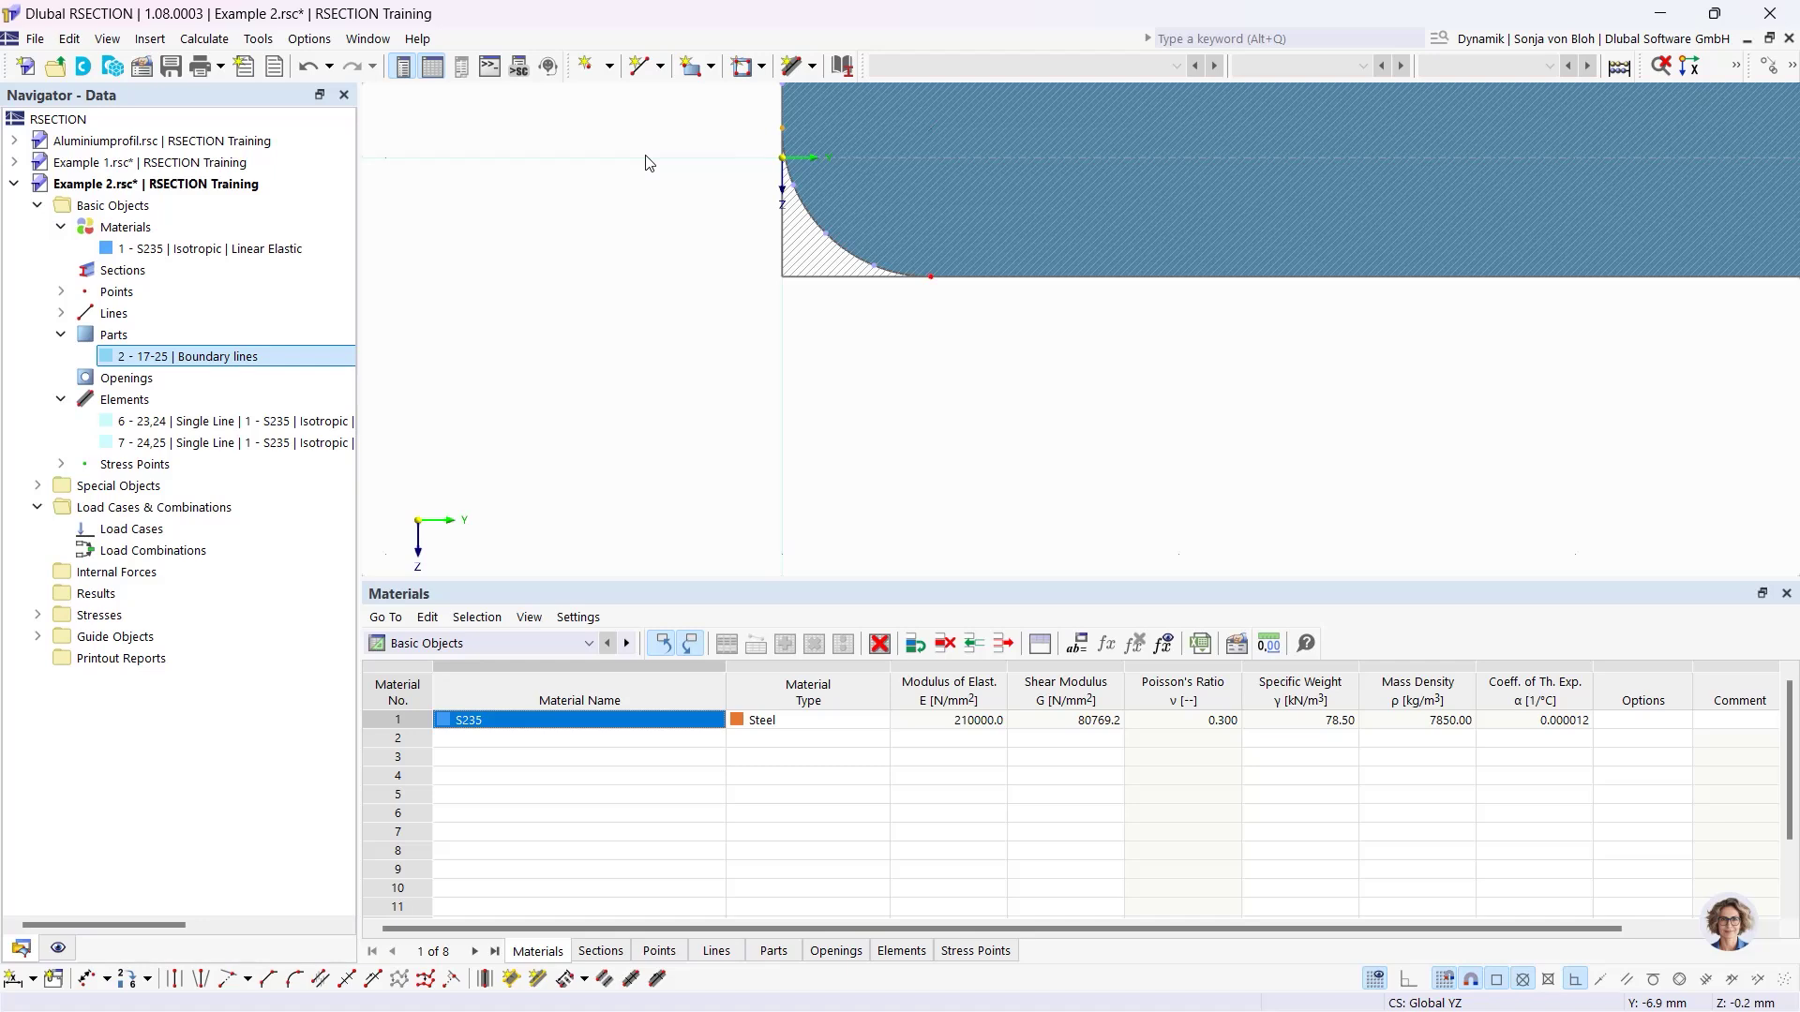
{"action": "key", "text": "Delete"}
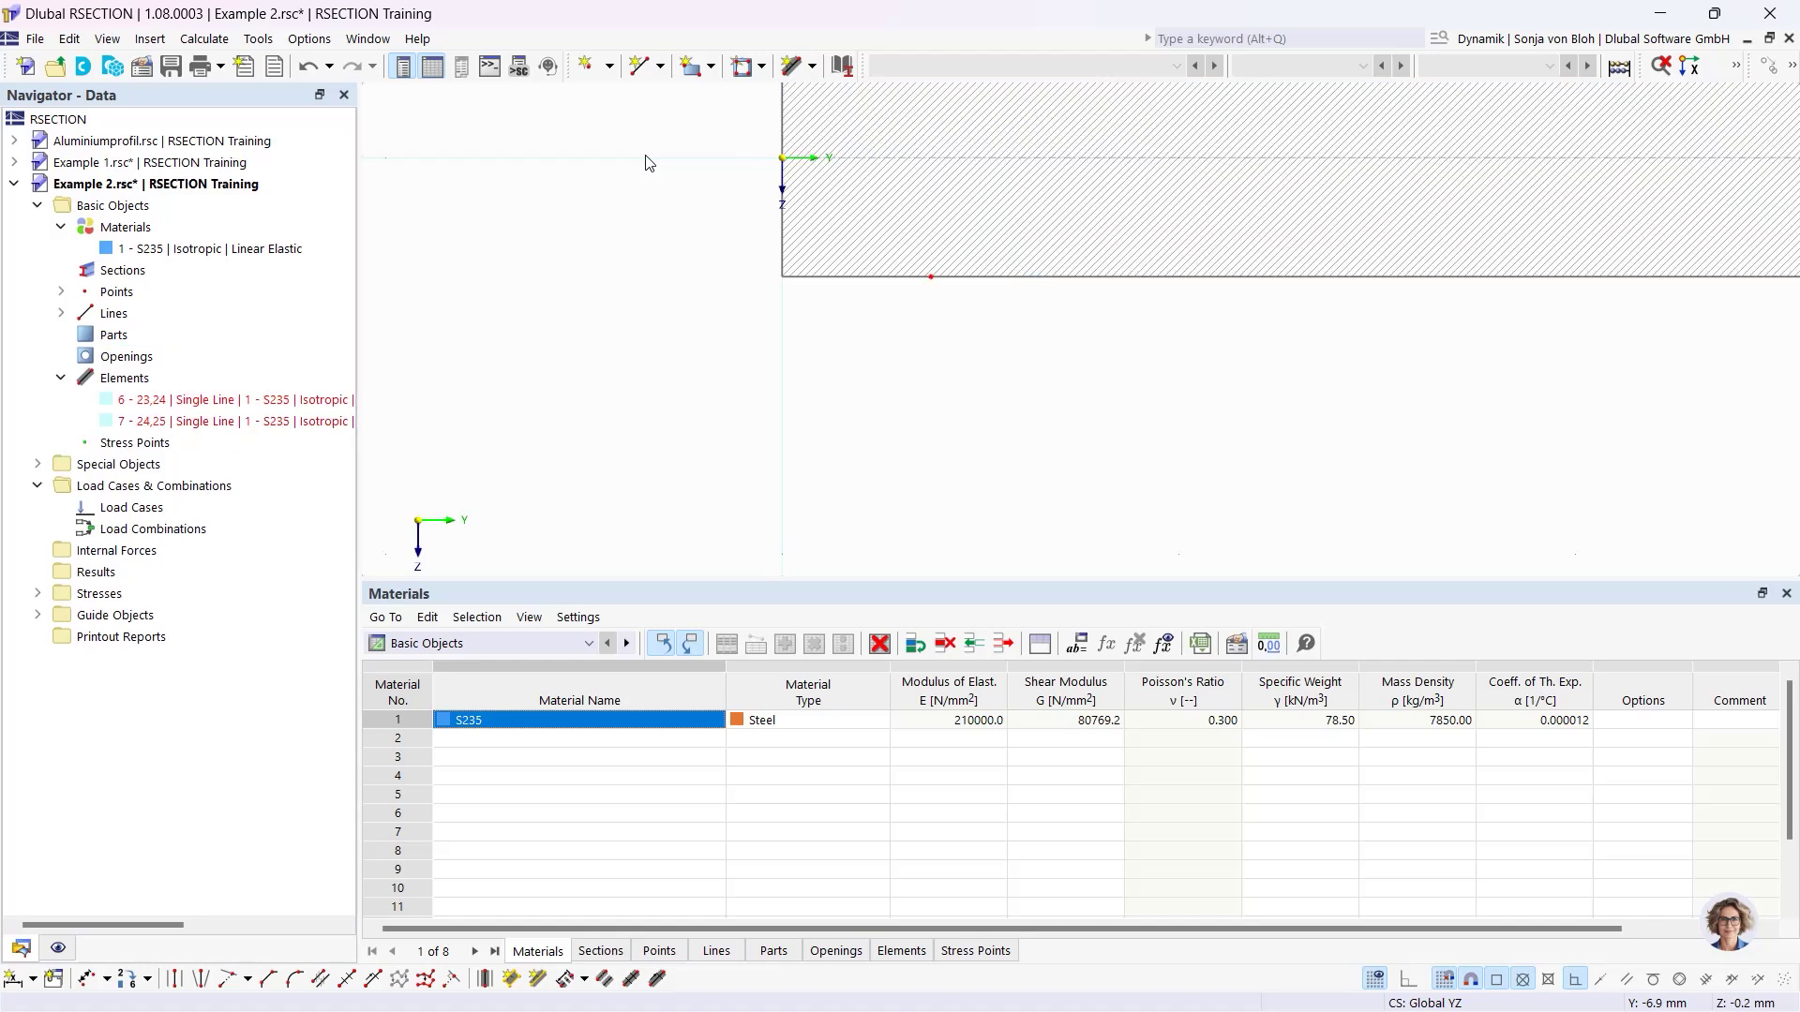
{"action": "scroll", "coordinate": [948, 384], "scroll_direction": "down", "scroll_amount": 3}
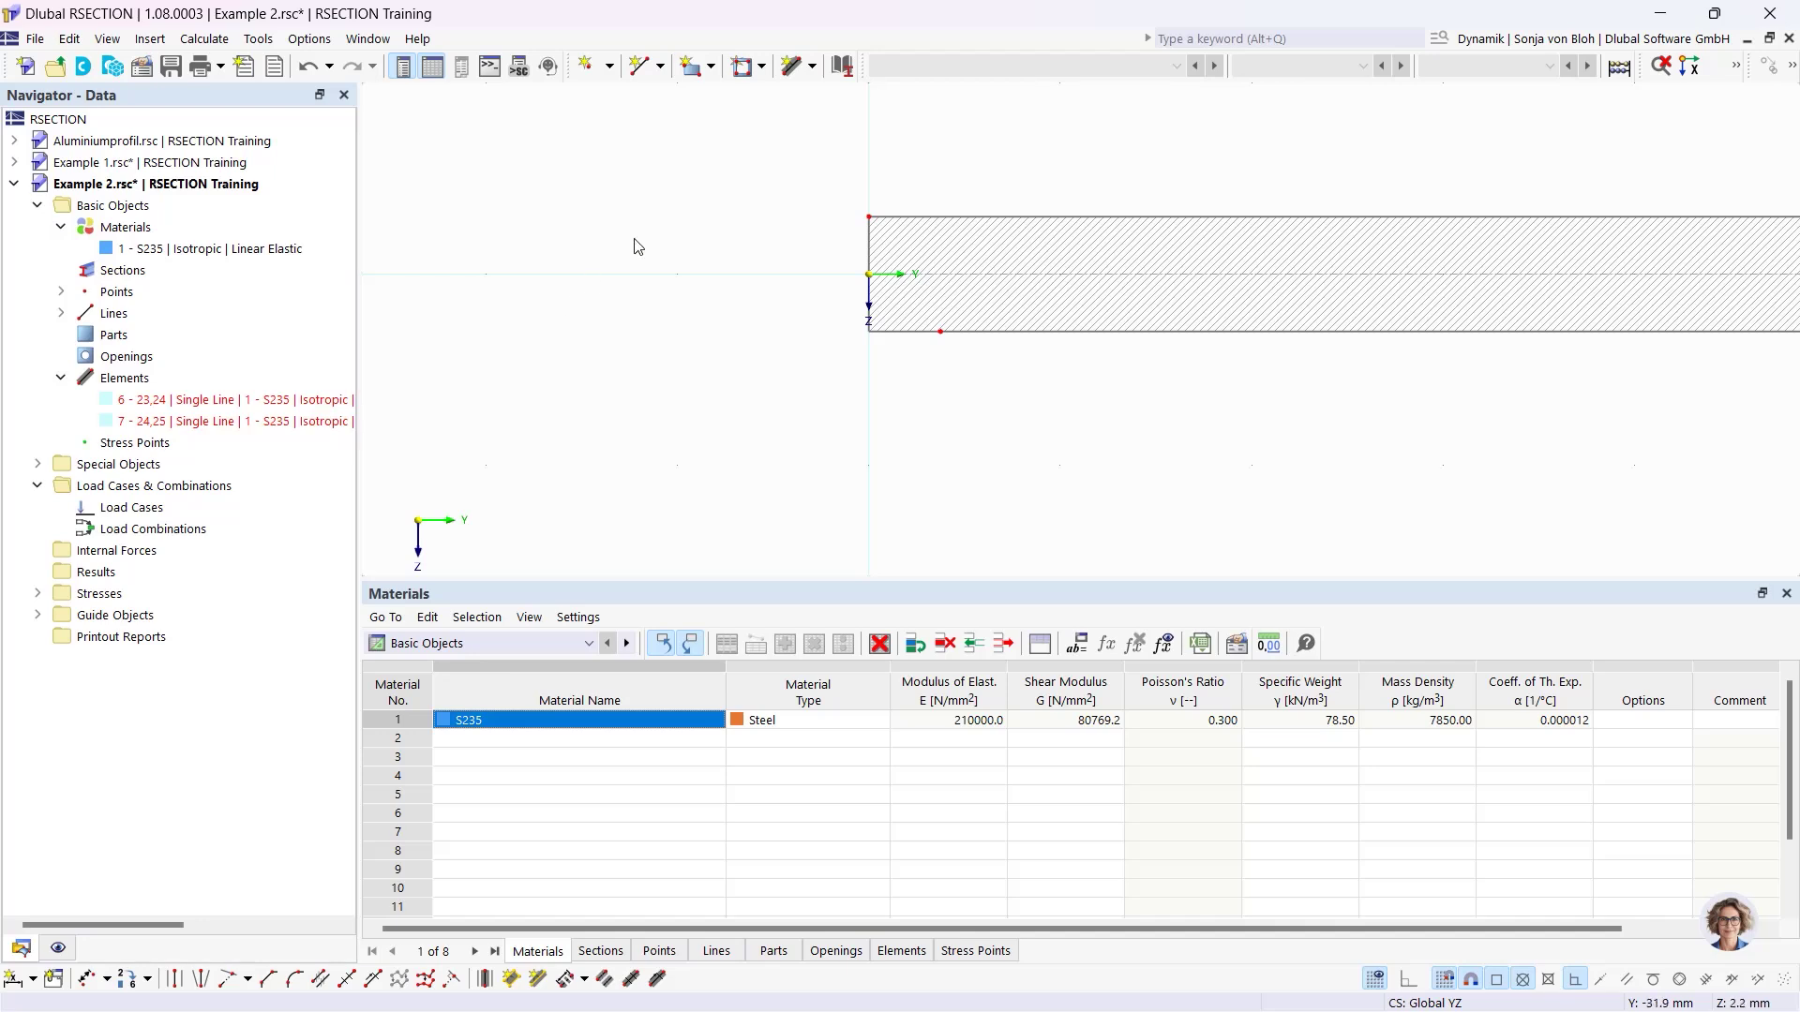
Set up a new single-line element defined by length and reversed direction, with 200 mm length and 12 mm thickness.
{"action": "left_click", "coordinate": [812, 68]}
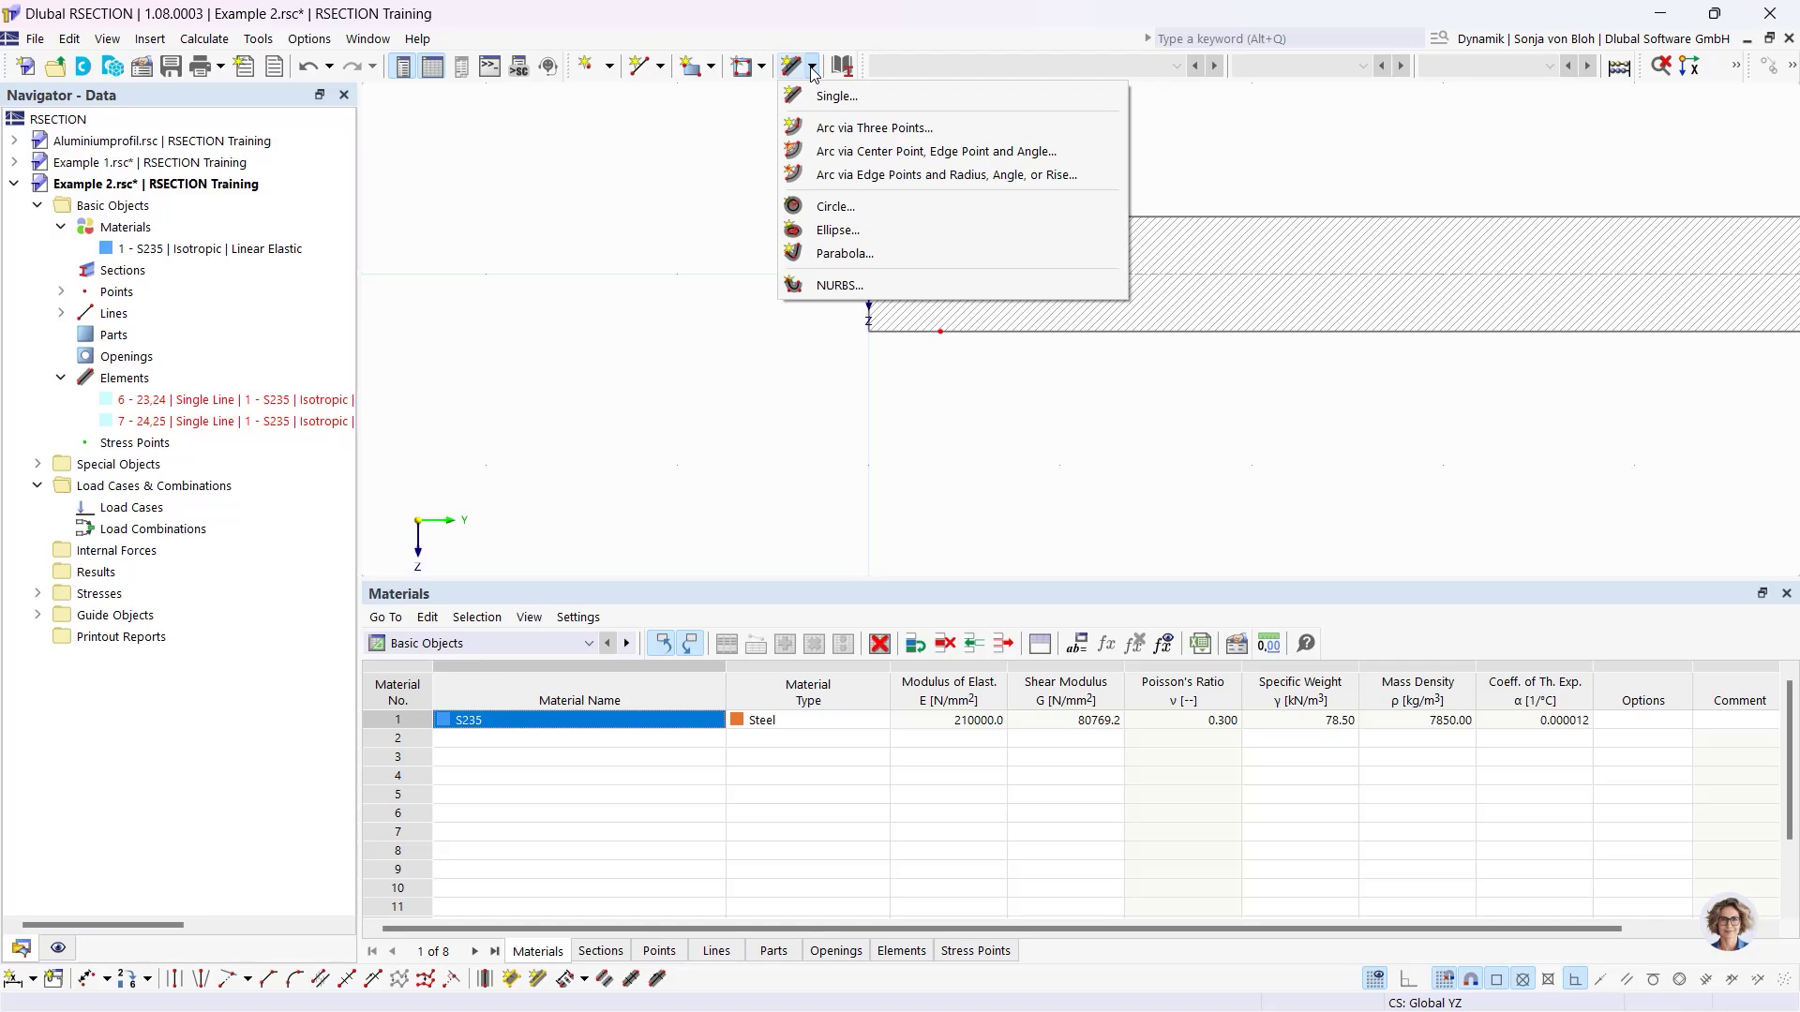
{"action": "left_click", "coordinate": [825, 97]}
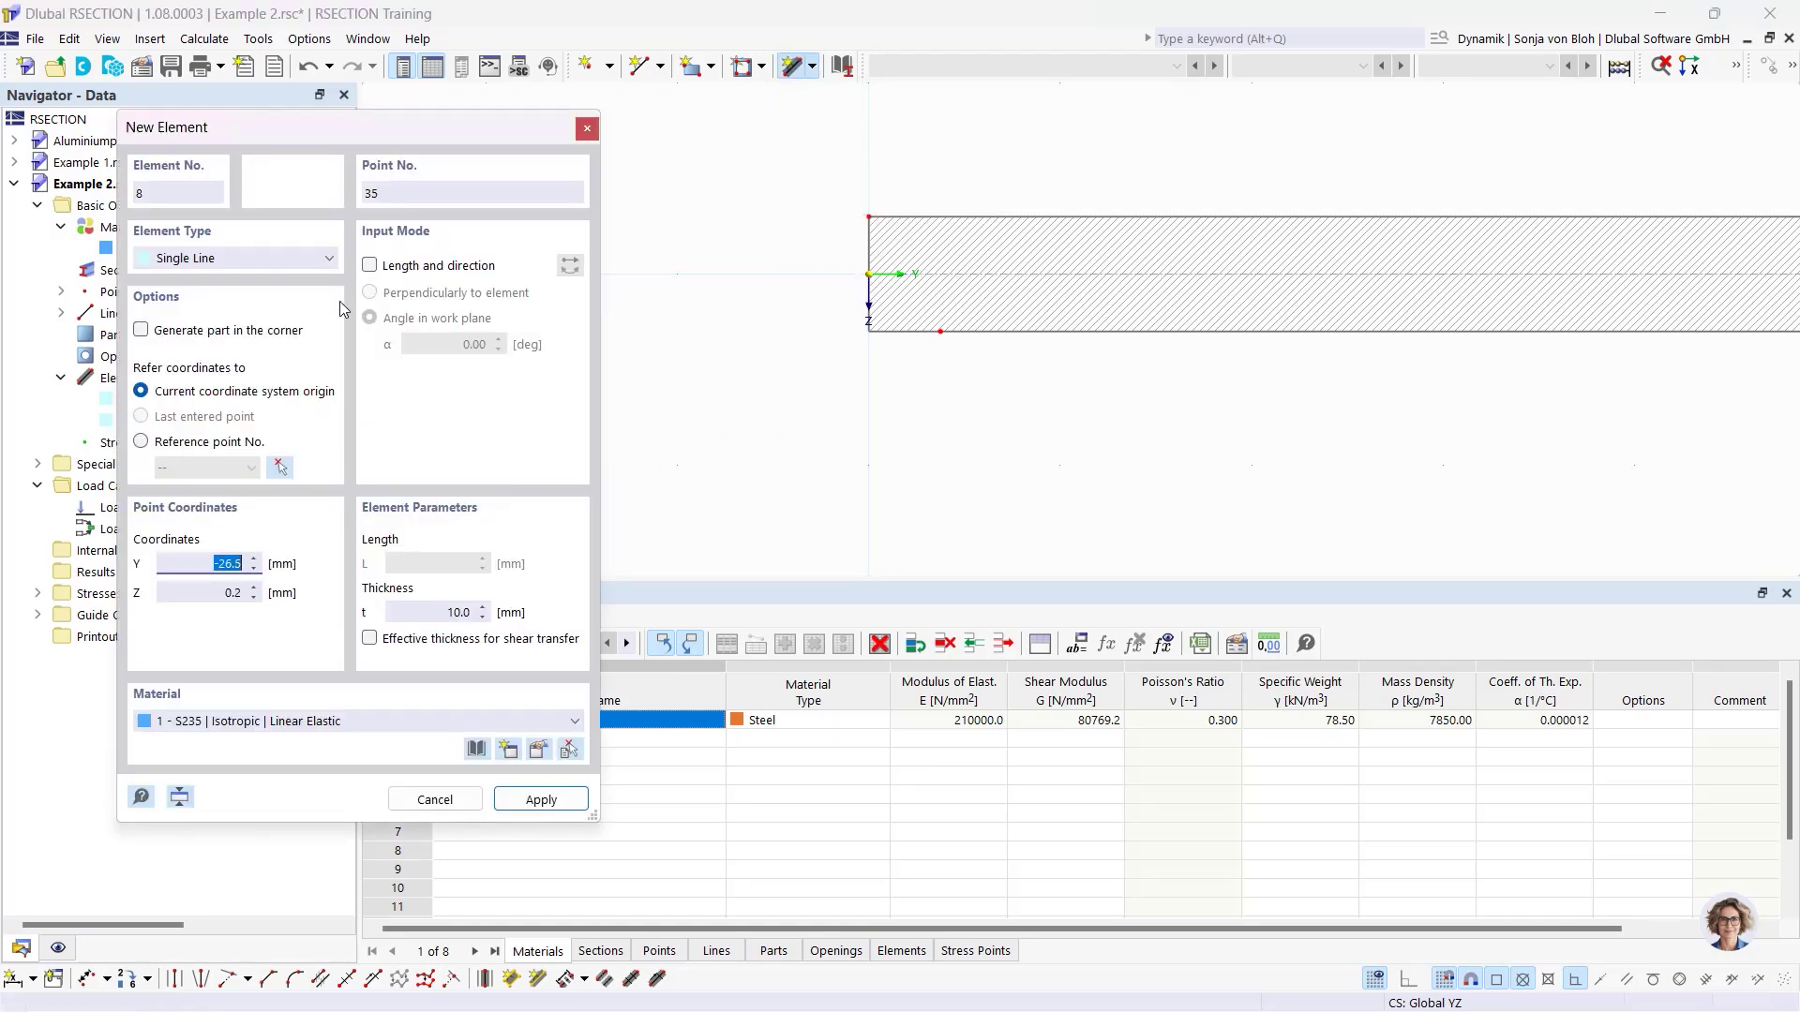
{"action": "left_click", "coordinate": [369, 266]}
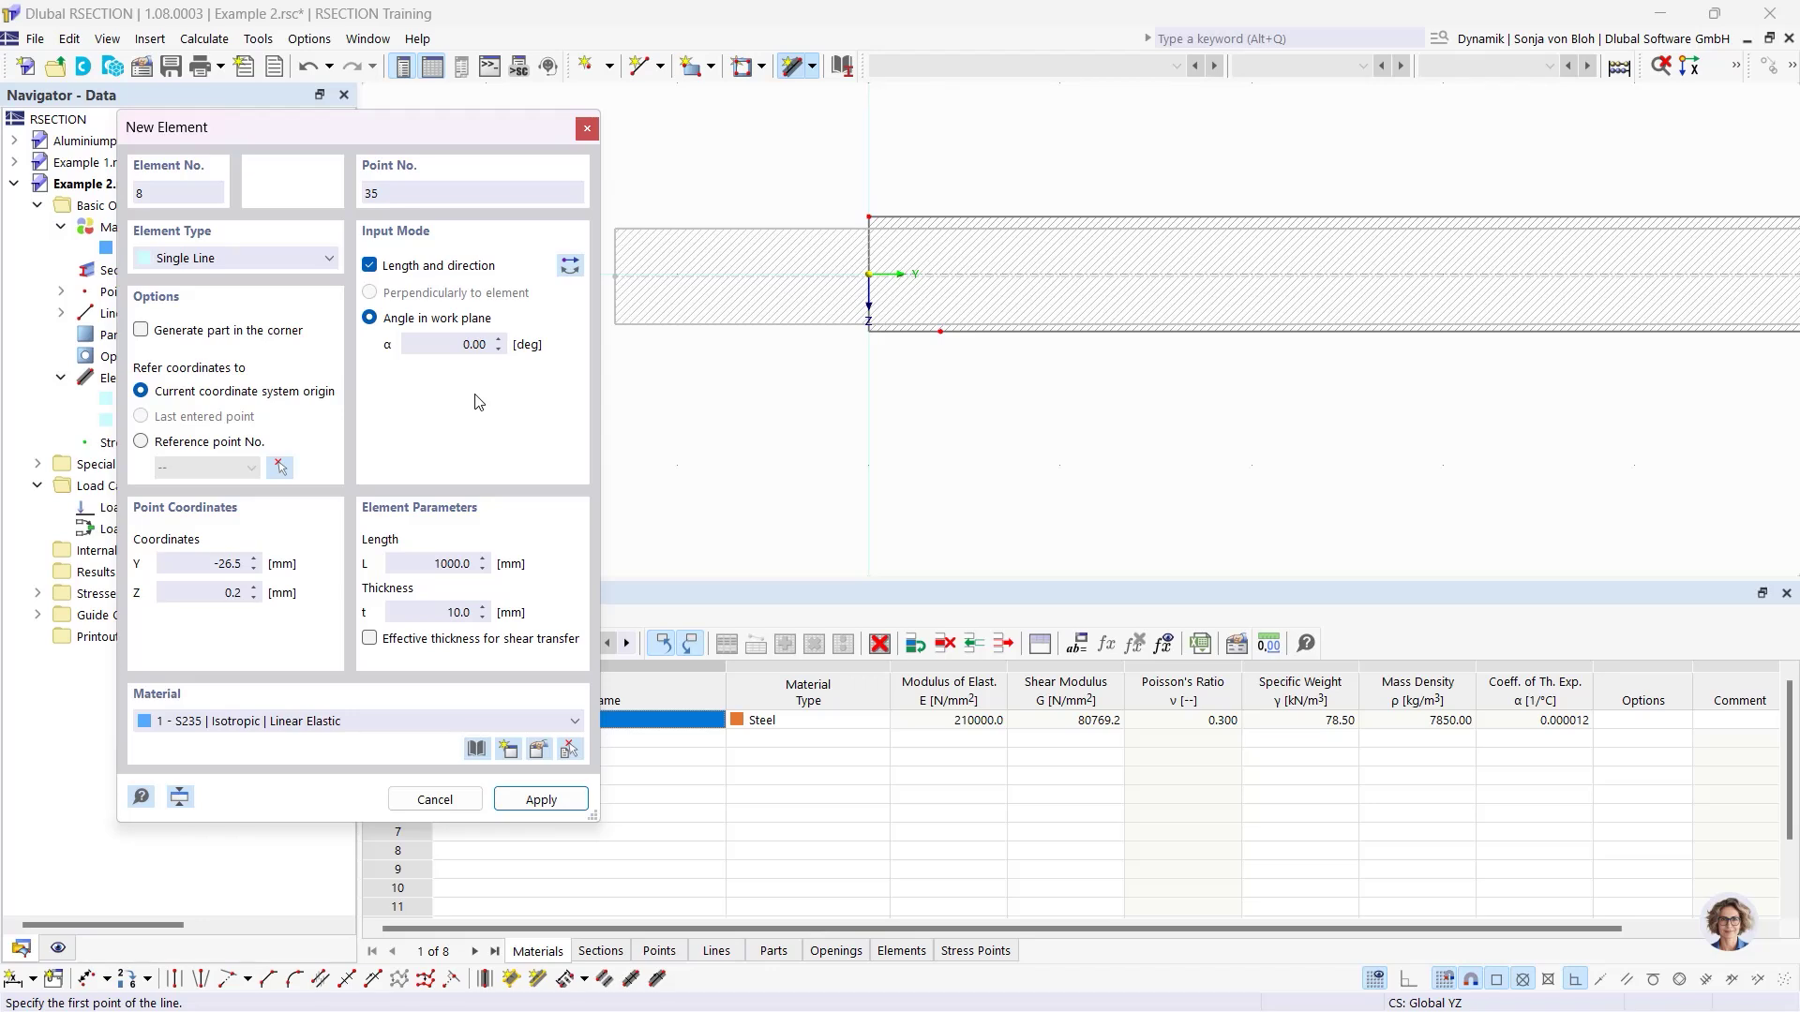
{"action": "key", "text": "Tab"}
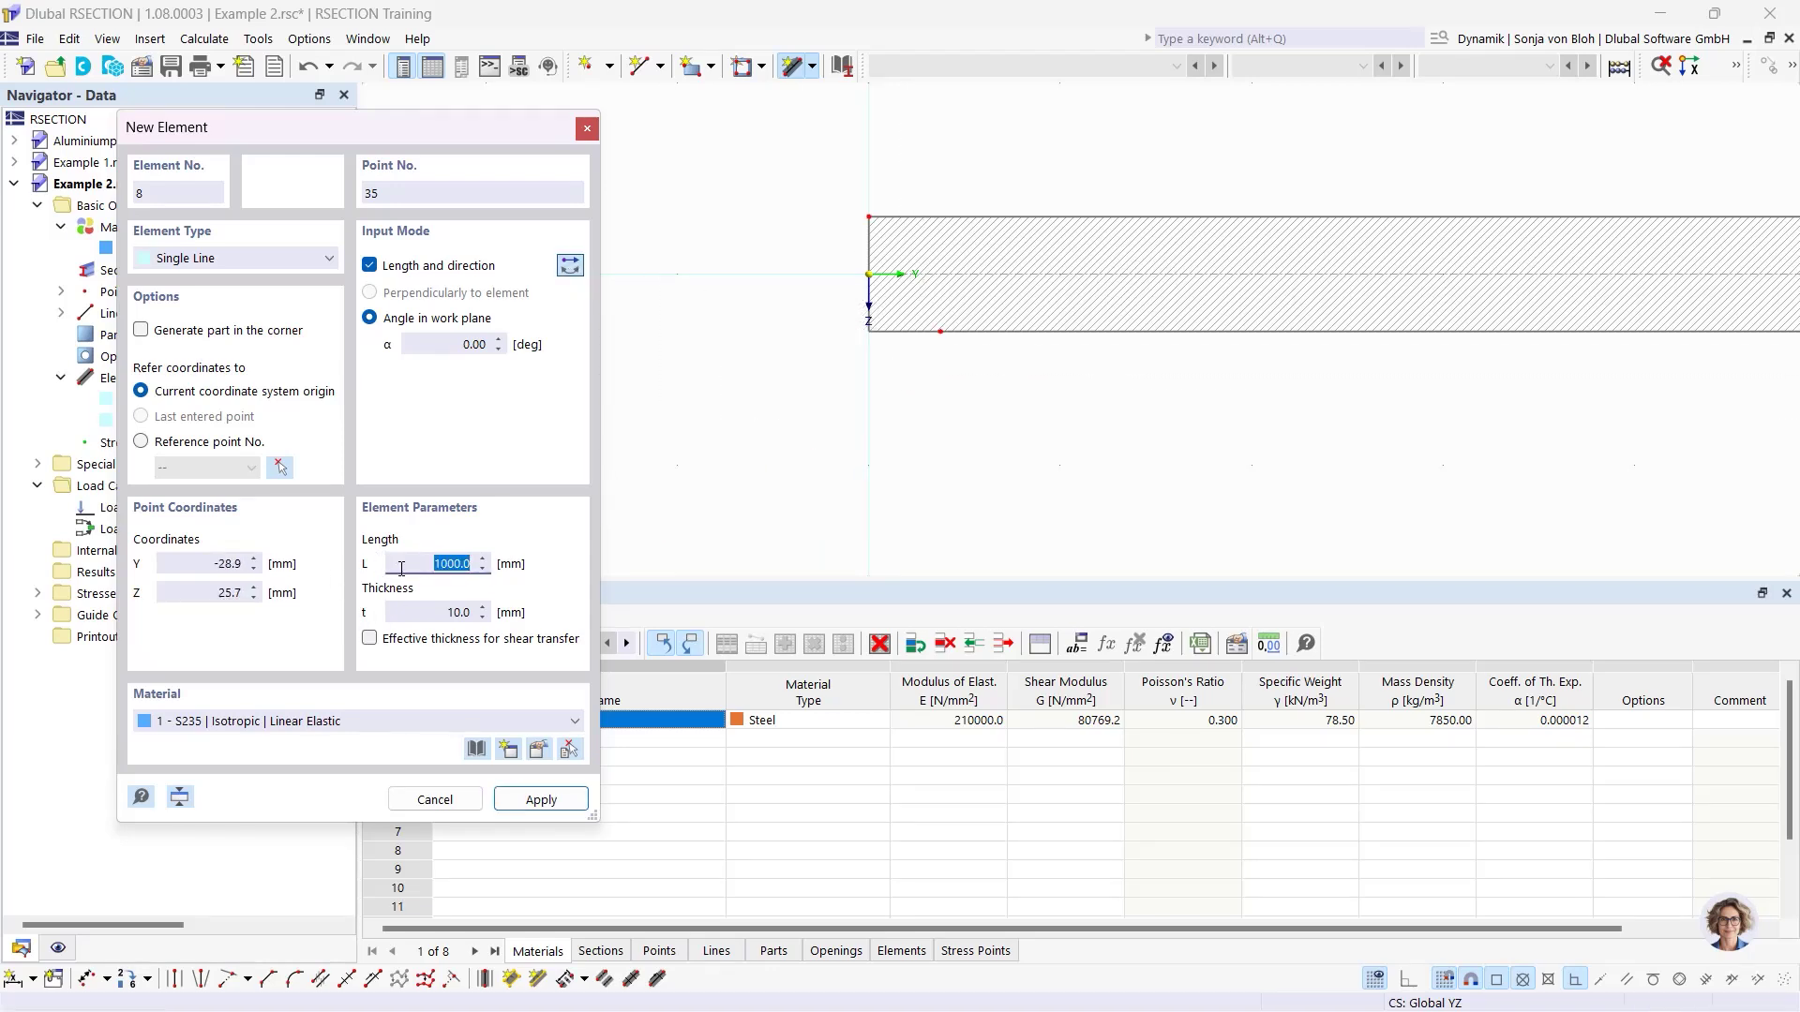
{"action": "type", "text": "200"}
{"action": "left_click", "coordinate": [472, 611]}
{"action": "double_click", "coordinate": [471, 611]}
{"action": "type", "text": "12"}
{"action": "key", "text": "Tab"}
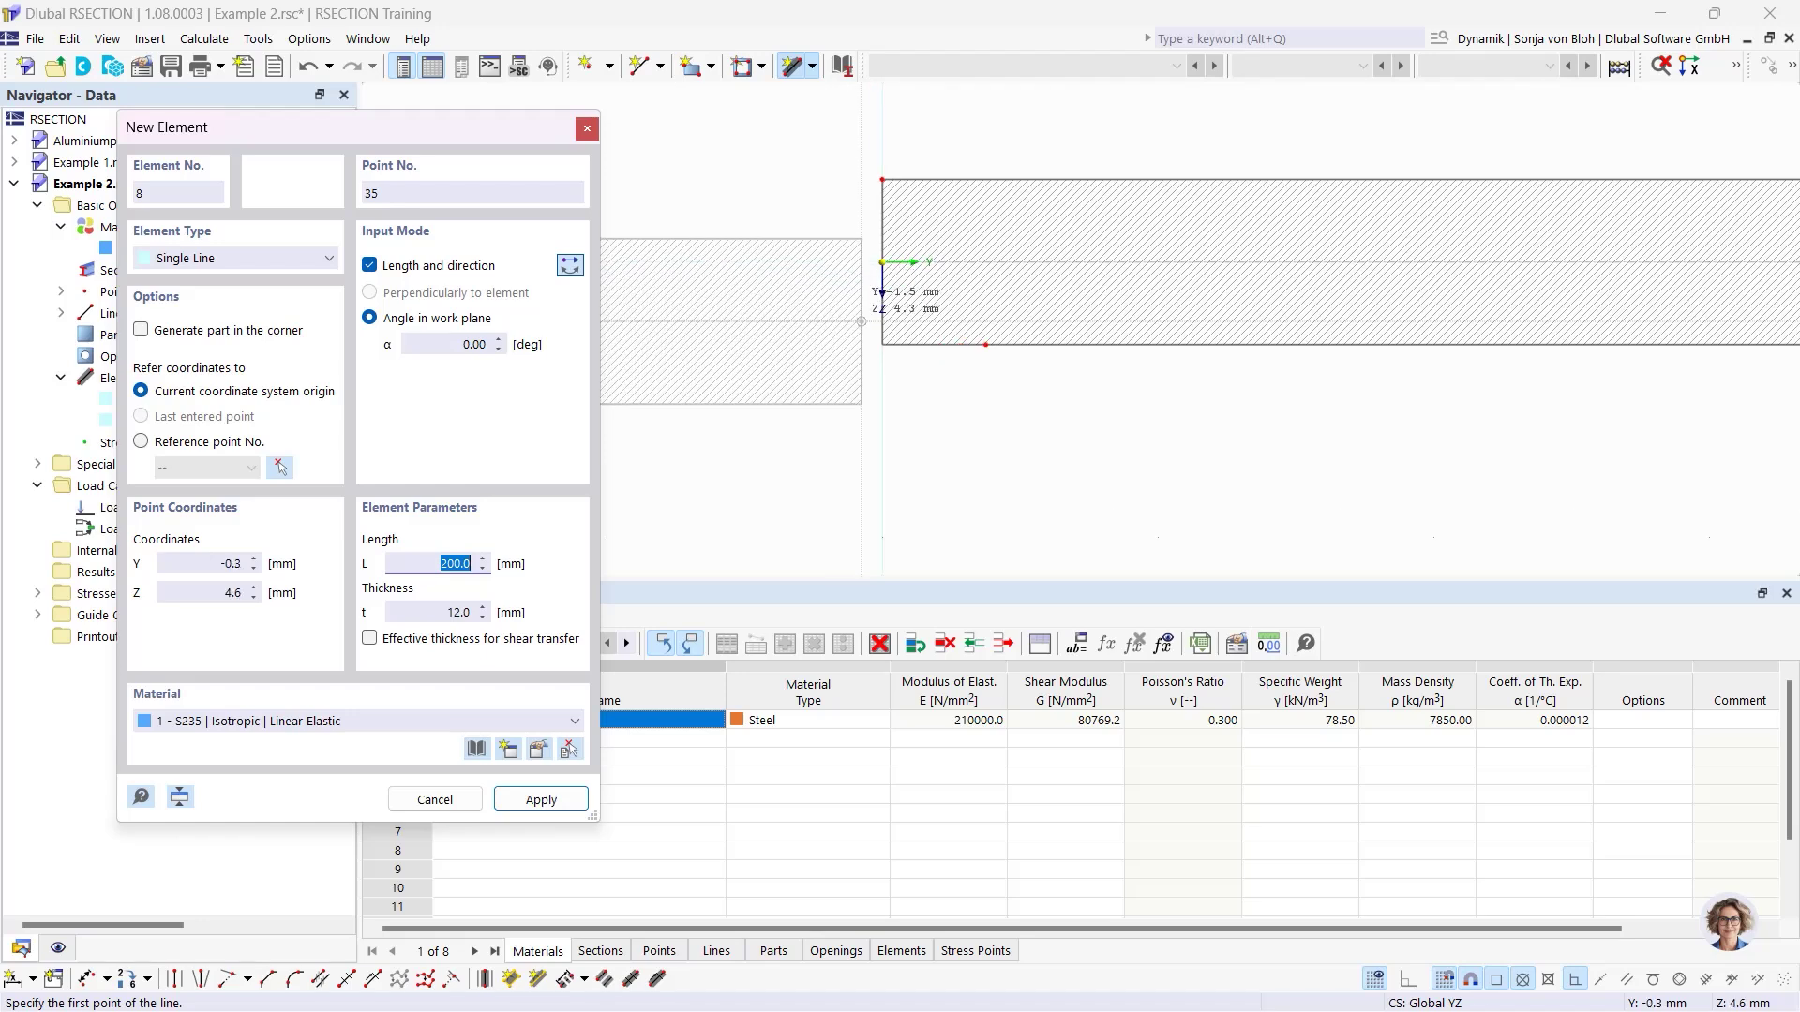
Place the horizontal element at the coordinate origin so that it extends away from the angle's horizontal leg in the negative Y direction.
{"action": "scroll", "coordinate": [877, 267], "scroll_direction": "up", "scroll_amount": 2}
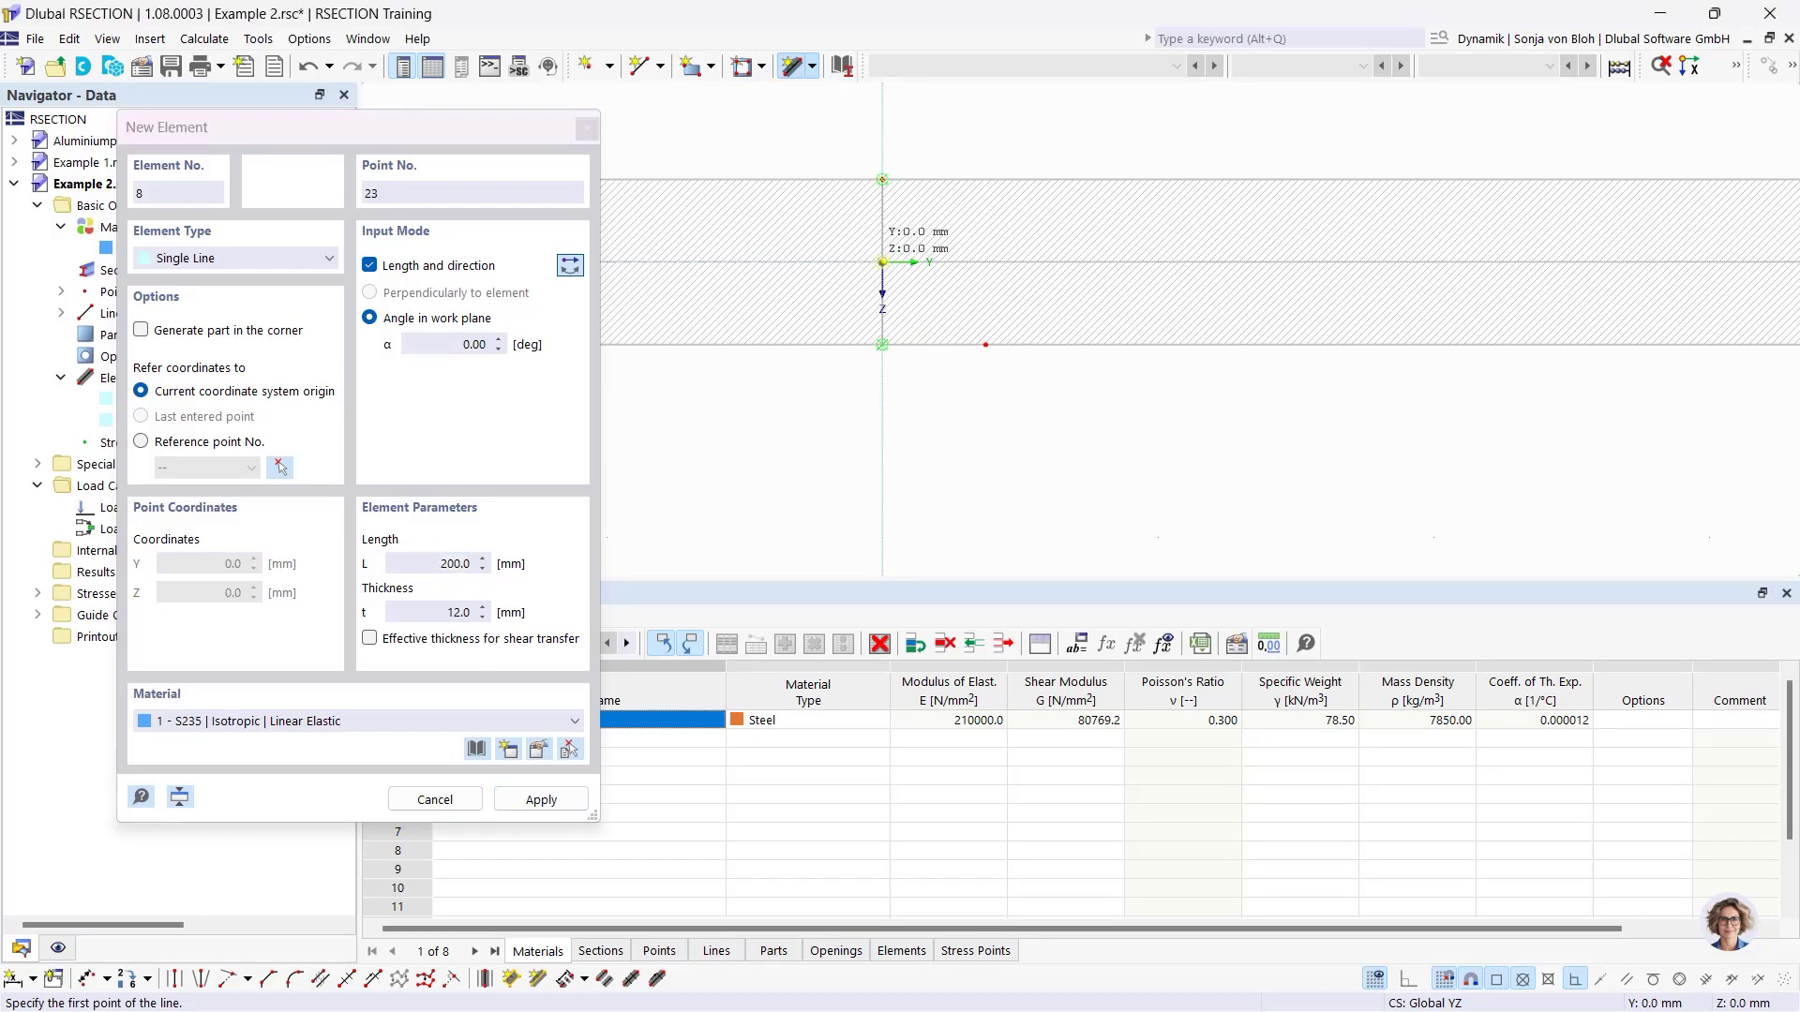
{"action": "left_click", "coordinate": [882, 262]}
{"action": "scroll", "coordinate": [938, 319], "scroll_direction": "down", "scroll_amount": 2}
{"action": "scroll", "coordinate": [958, 334], "scroll_direction": "down", "scroll_amount": 1}
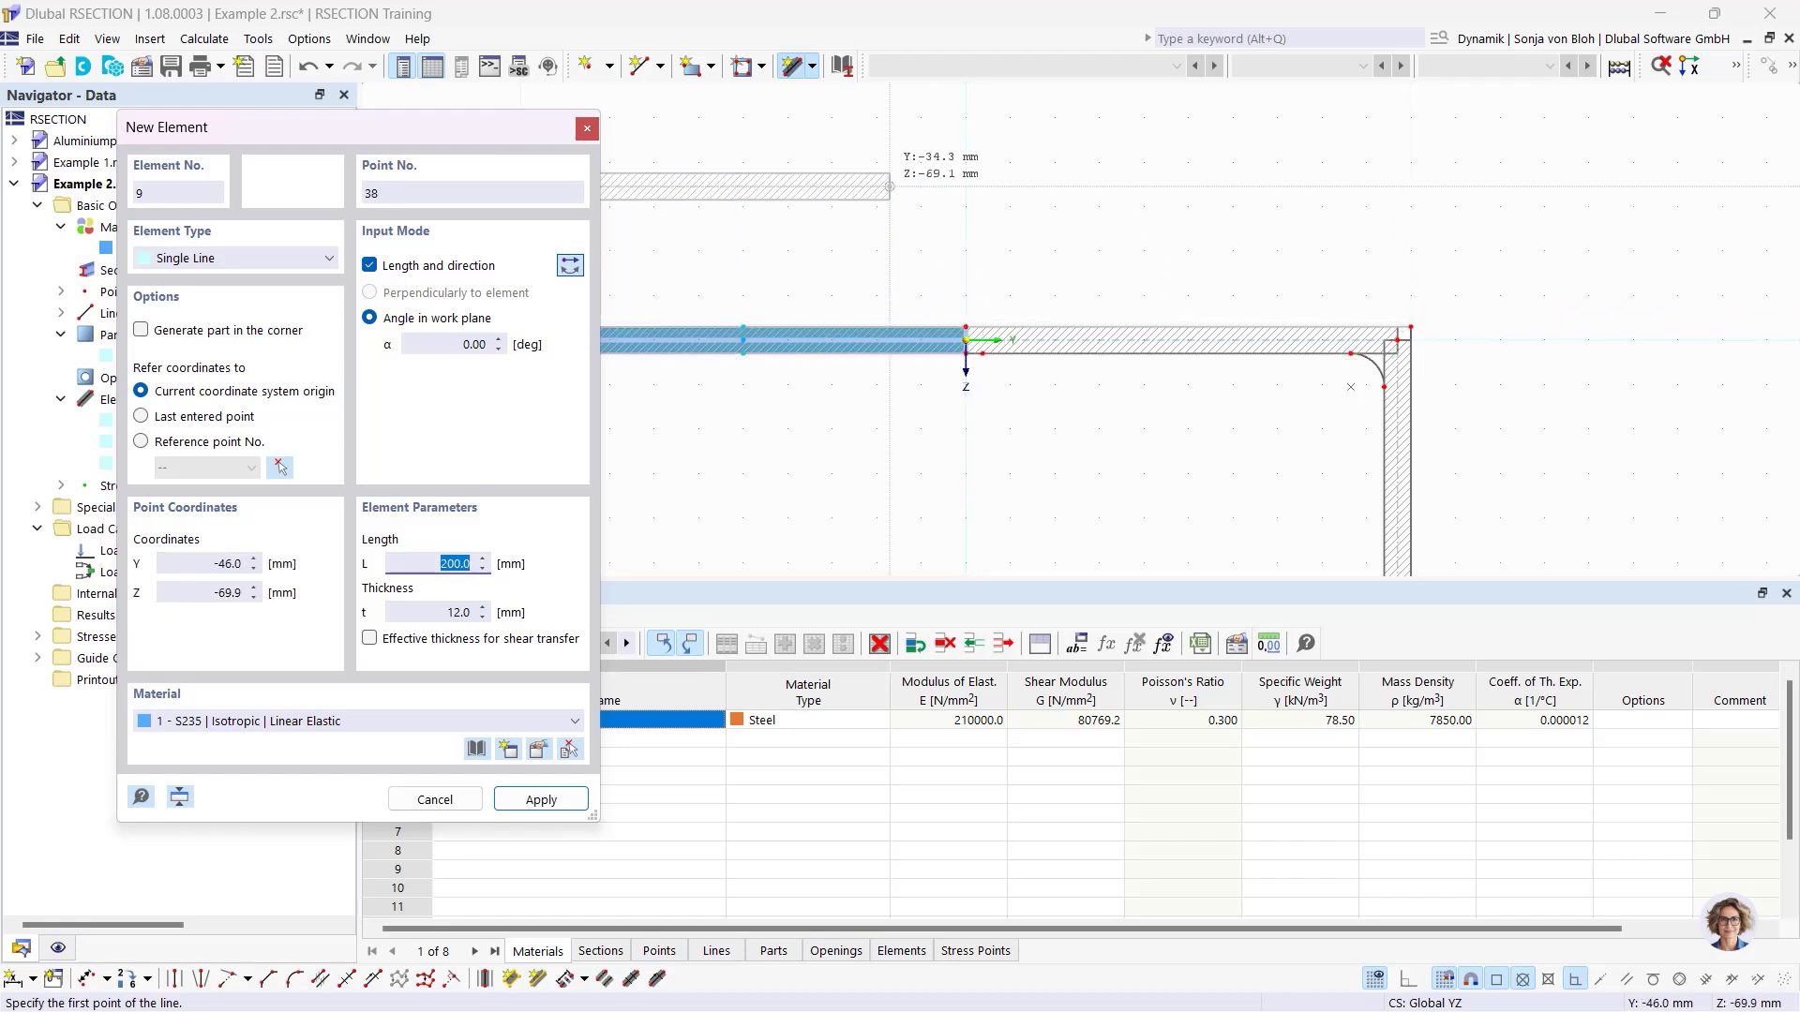
Place a 400 mm long, 10 mm thick single-line element at the coordinate origin with a 90° angle in the work plane.
{"action": "left_click", "coordinate": [473, 345]}
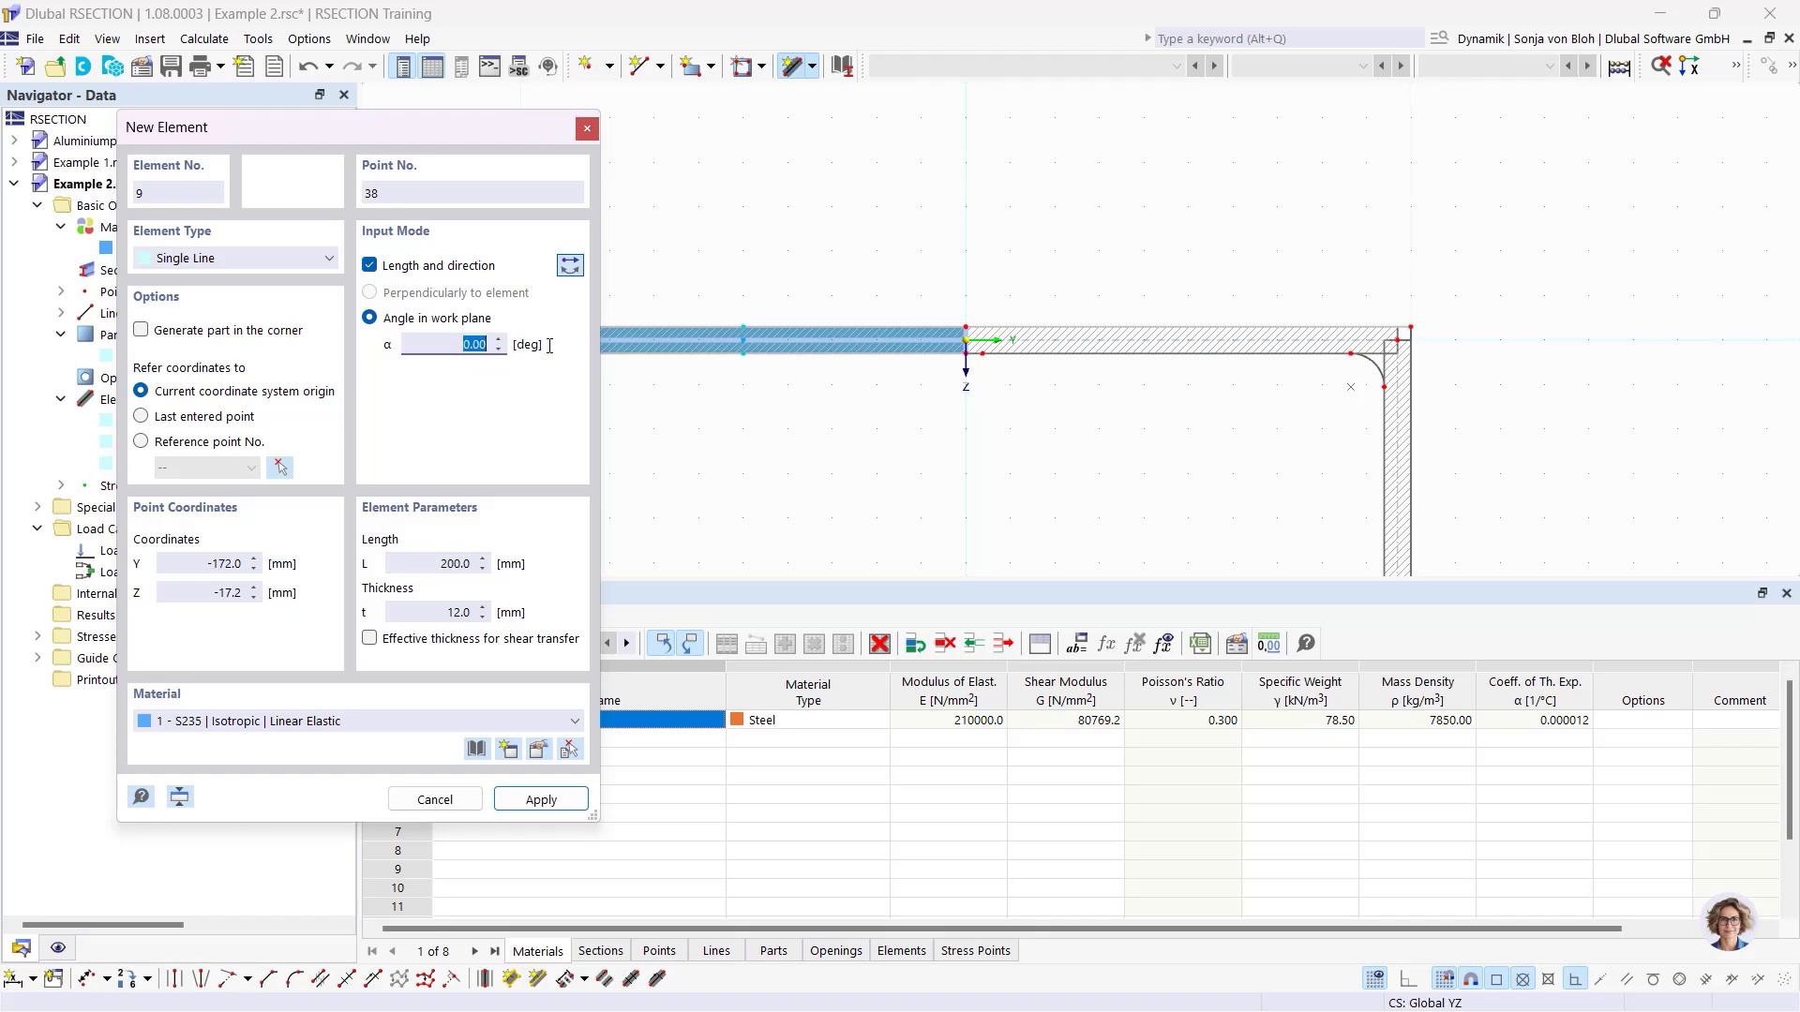
{"action": "type", "text": "90"}
{"action": "key", "text": "Tab"}
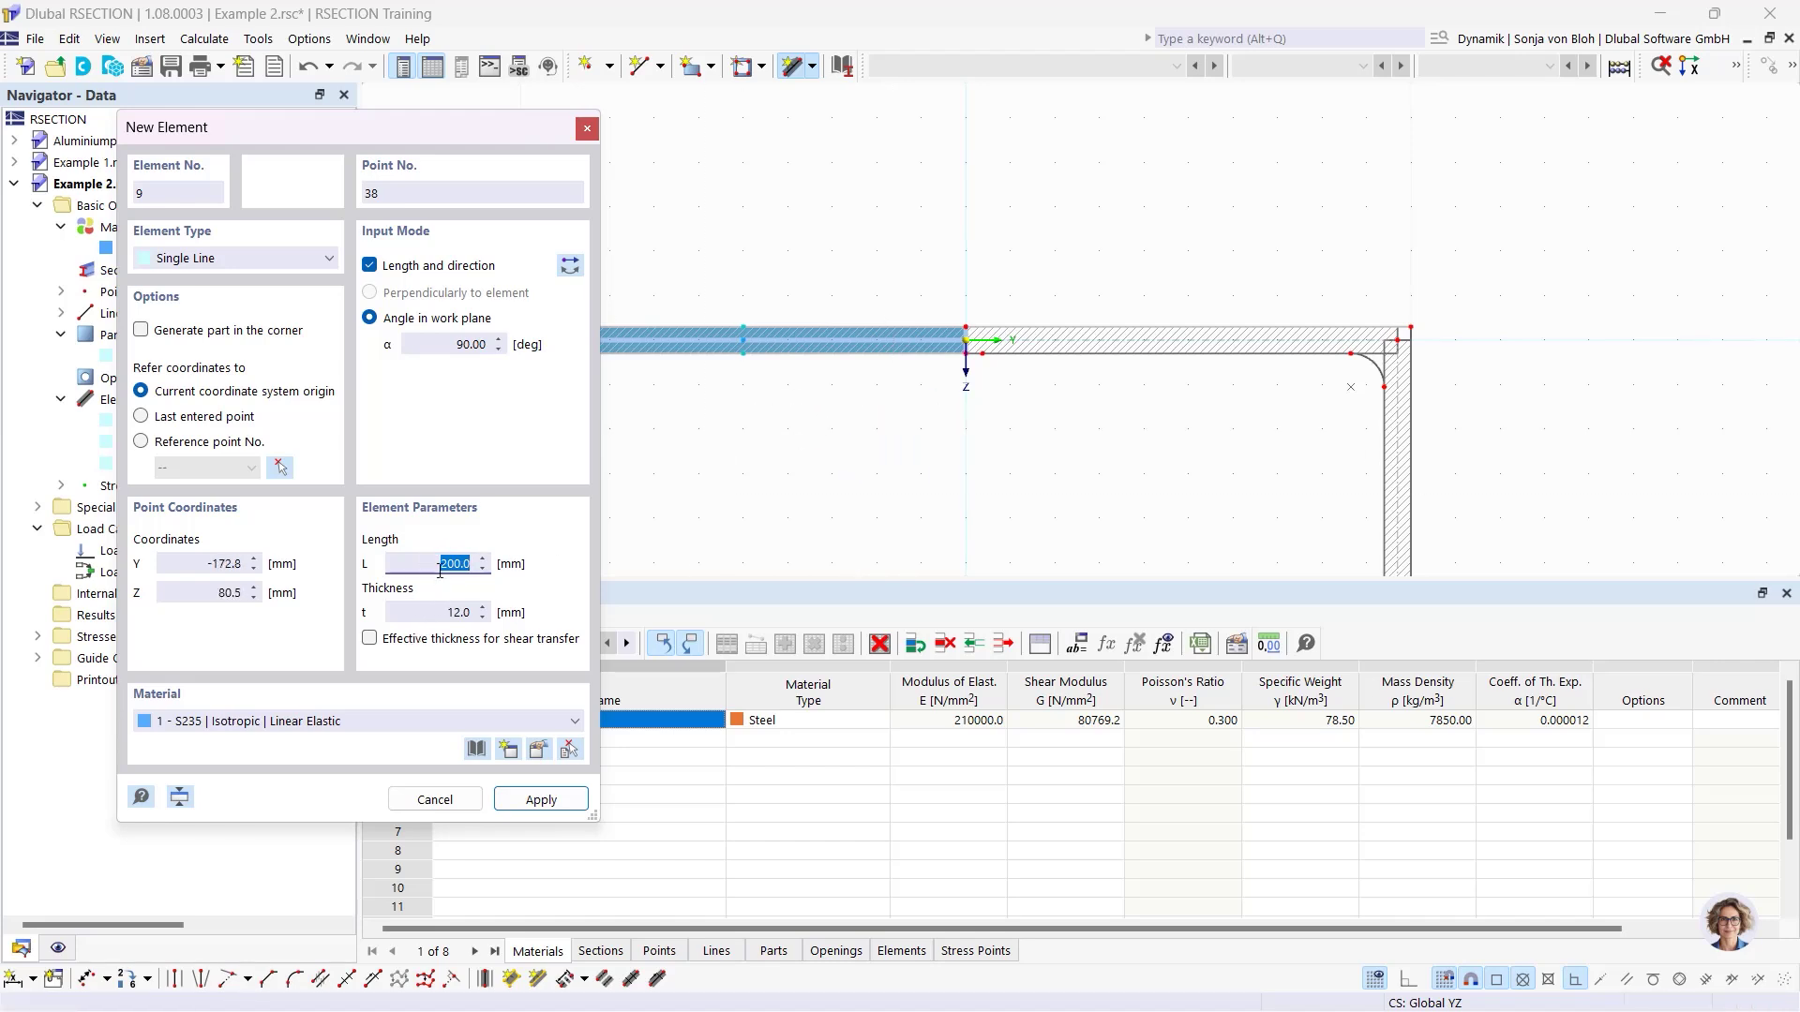
{"action": "type", "text": "400"}
{"action": "left_click", "coordinate": [481, 612]}
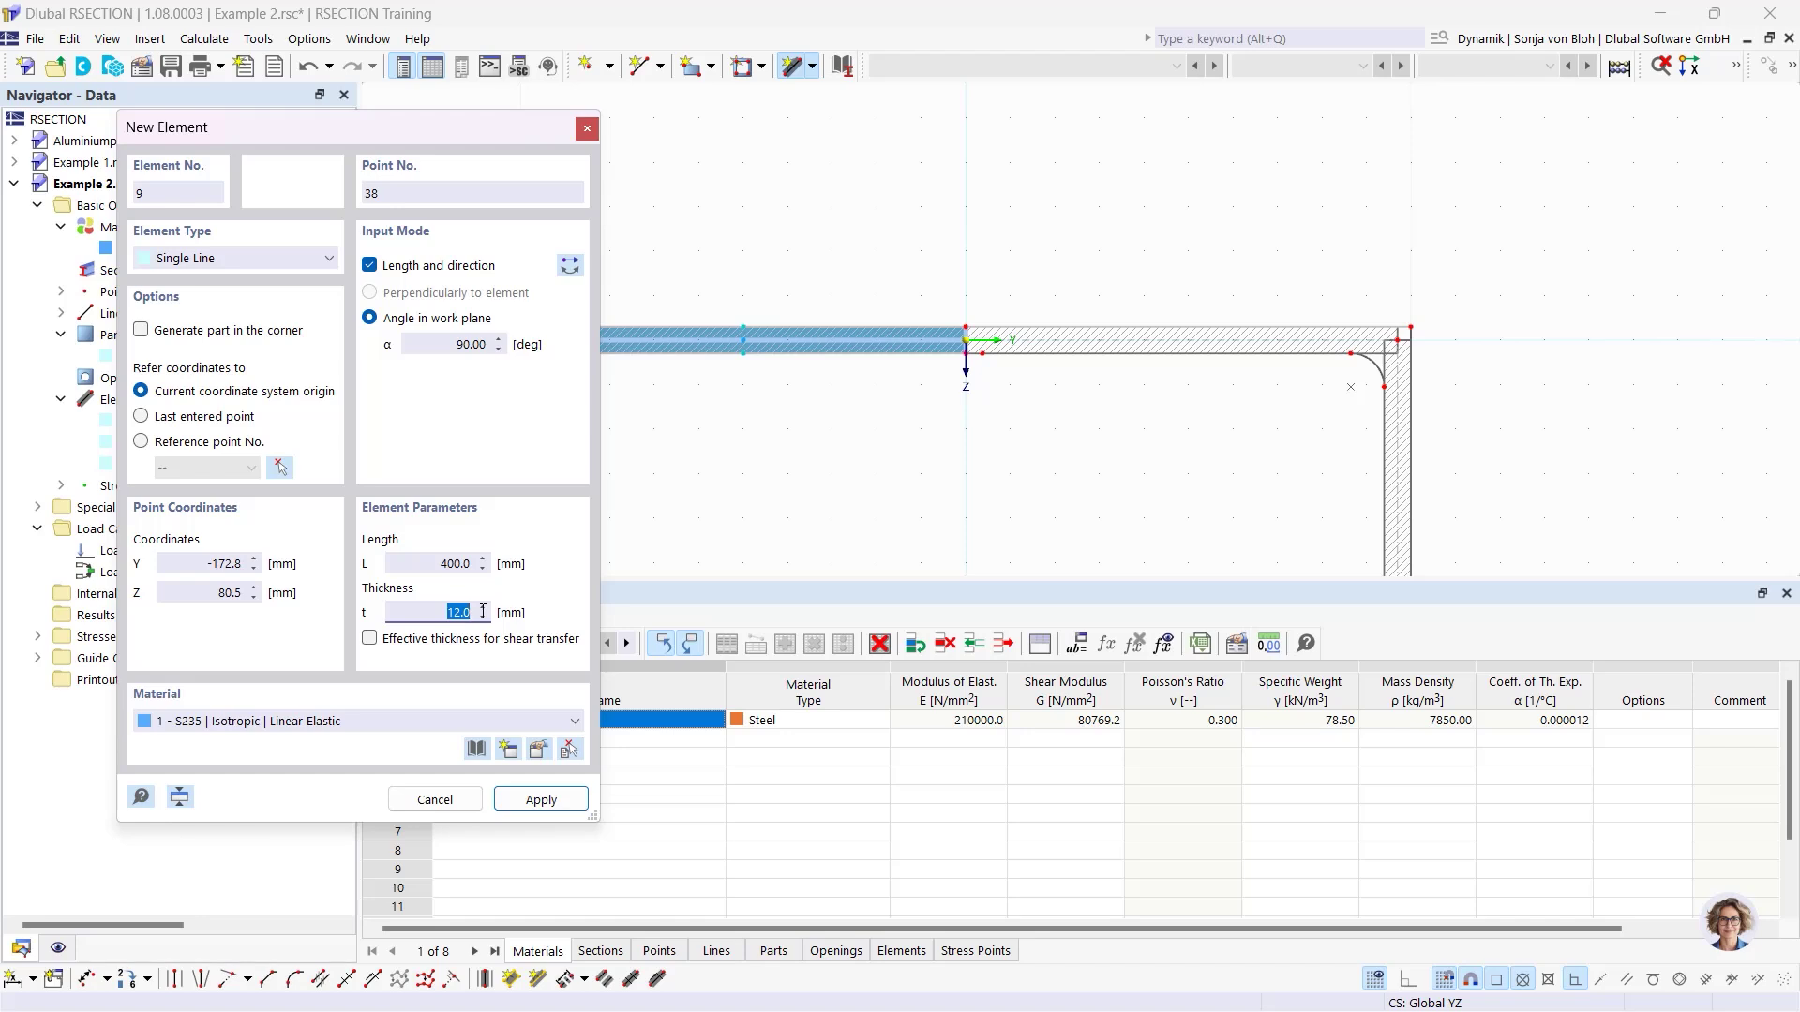
{"action": "type", "text": "10"}
{"action": "key", "text": "Tab"}
{"action": "scroll", "coordinate": [987, 428], "scroll_direction": "up", "scroll_amount": 3}
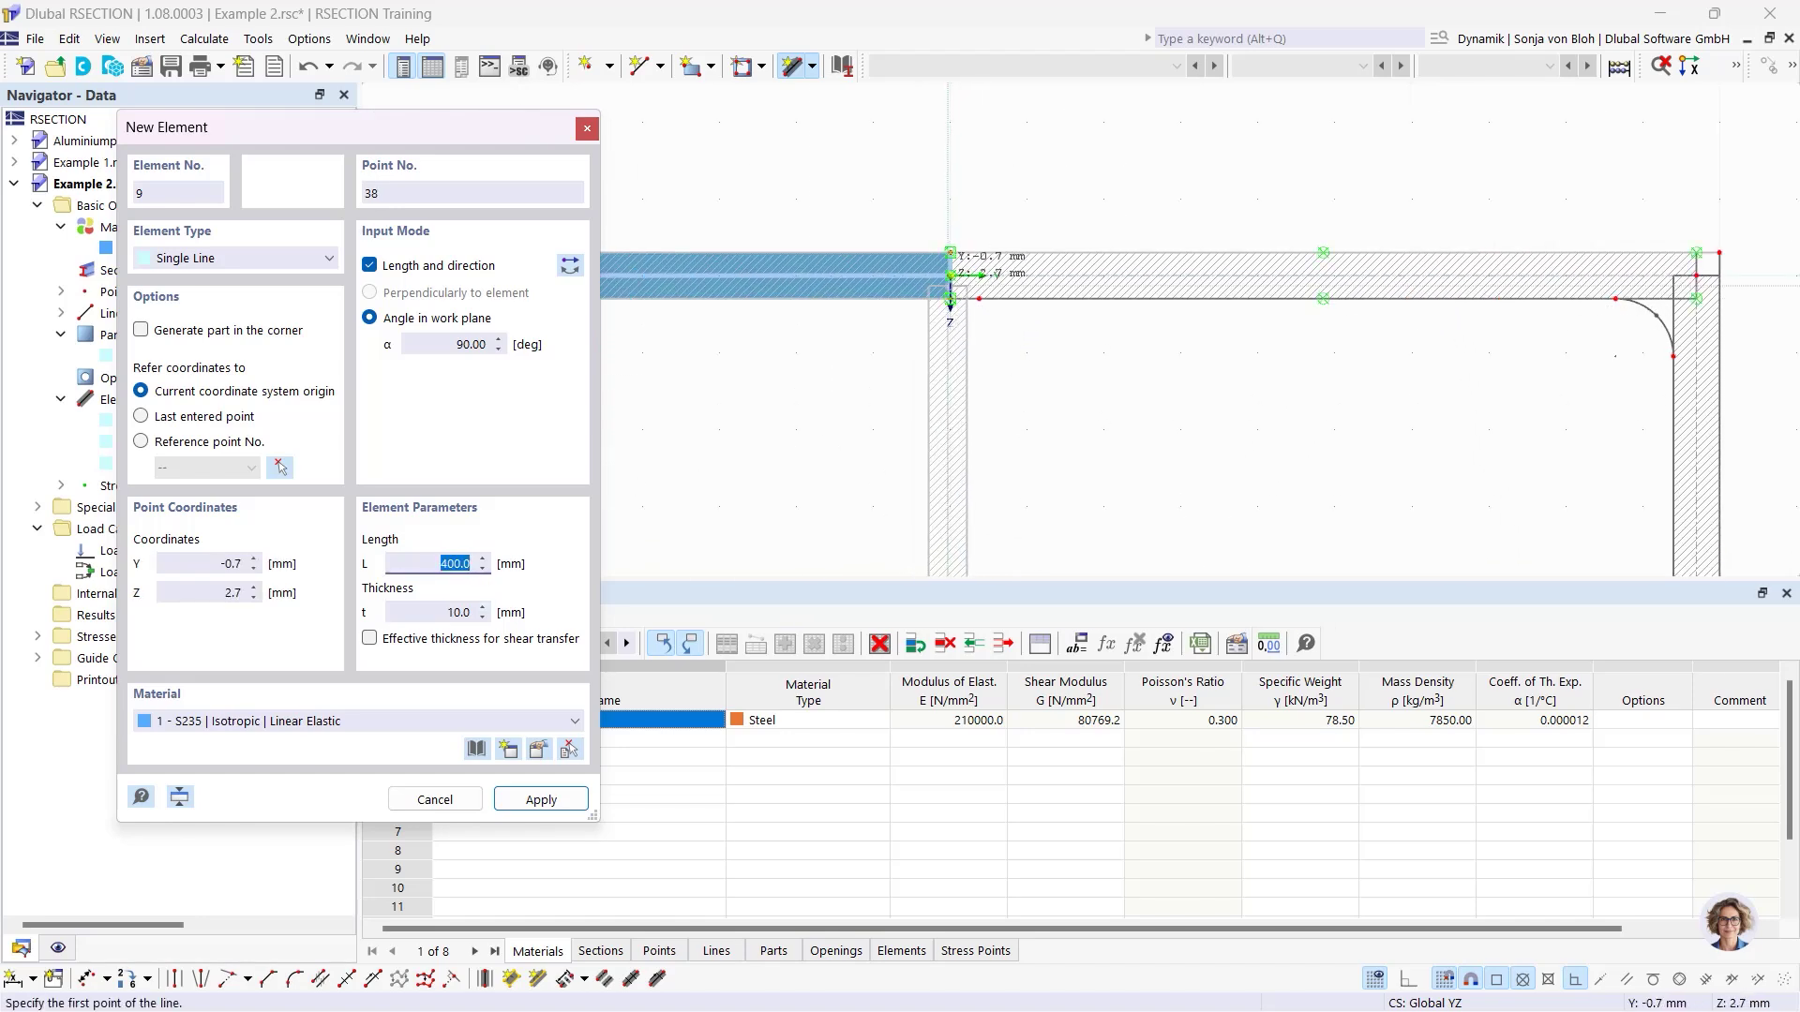
{"action": "left_click", "coordinate": [949, 276]}
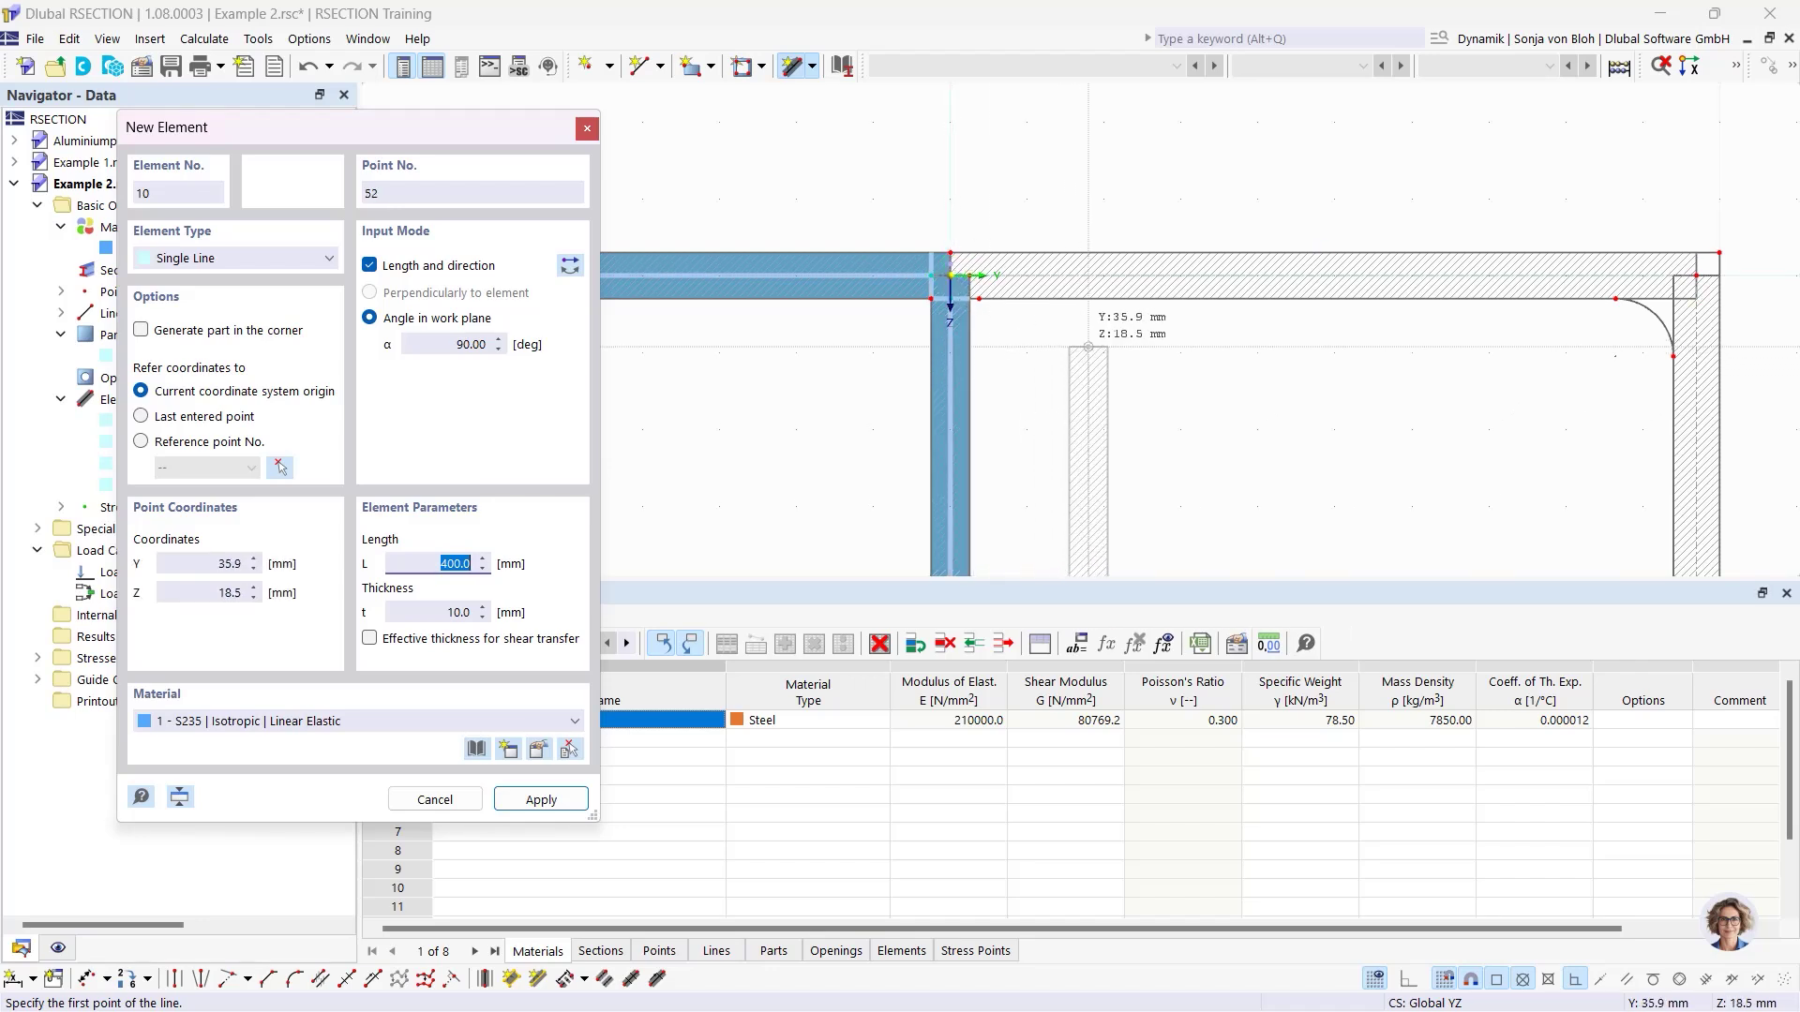
{"action": "key", "text": "Escape"}
Delete the short boundary line above the coordinate origin where the two horizontal plates meet.
{"action": "scroll", "coordinate": [959, 294], "scroll_direction": "up", "scroll_amount": 5}
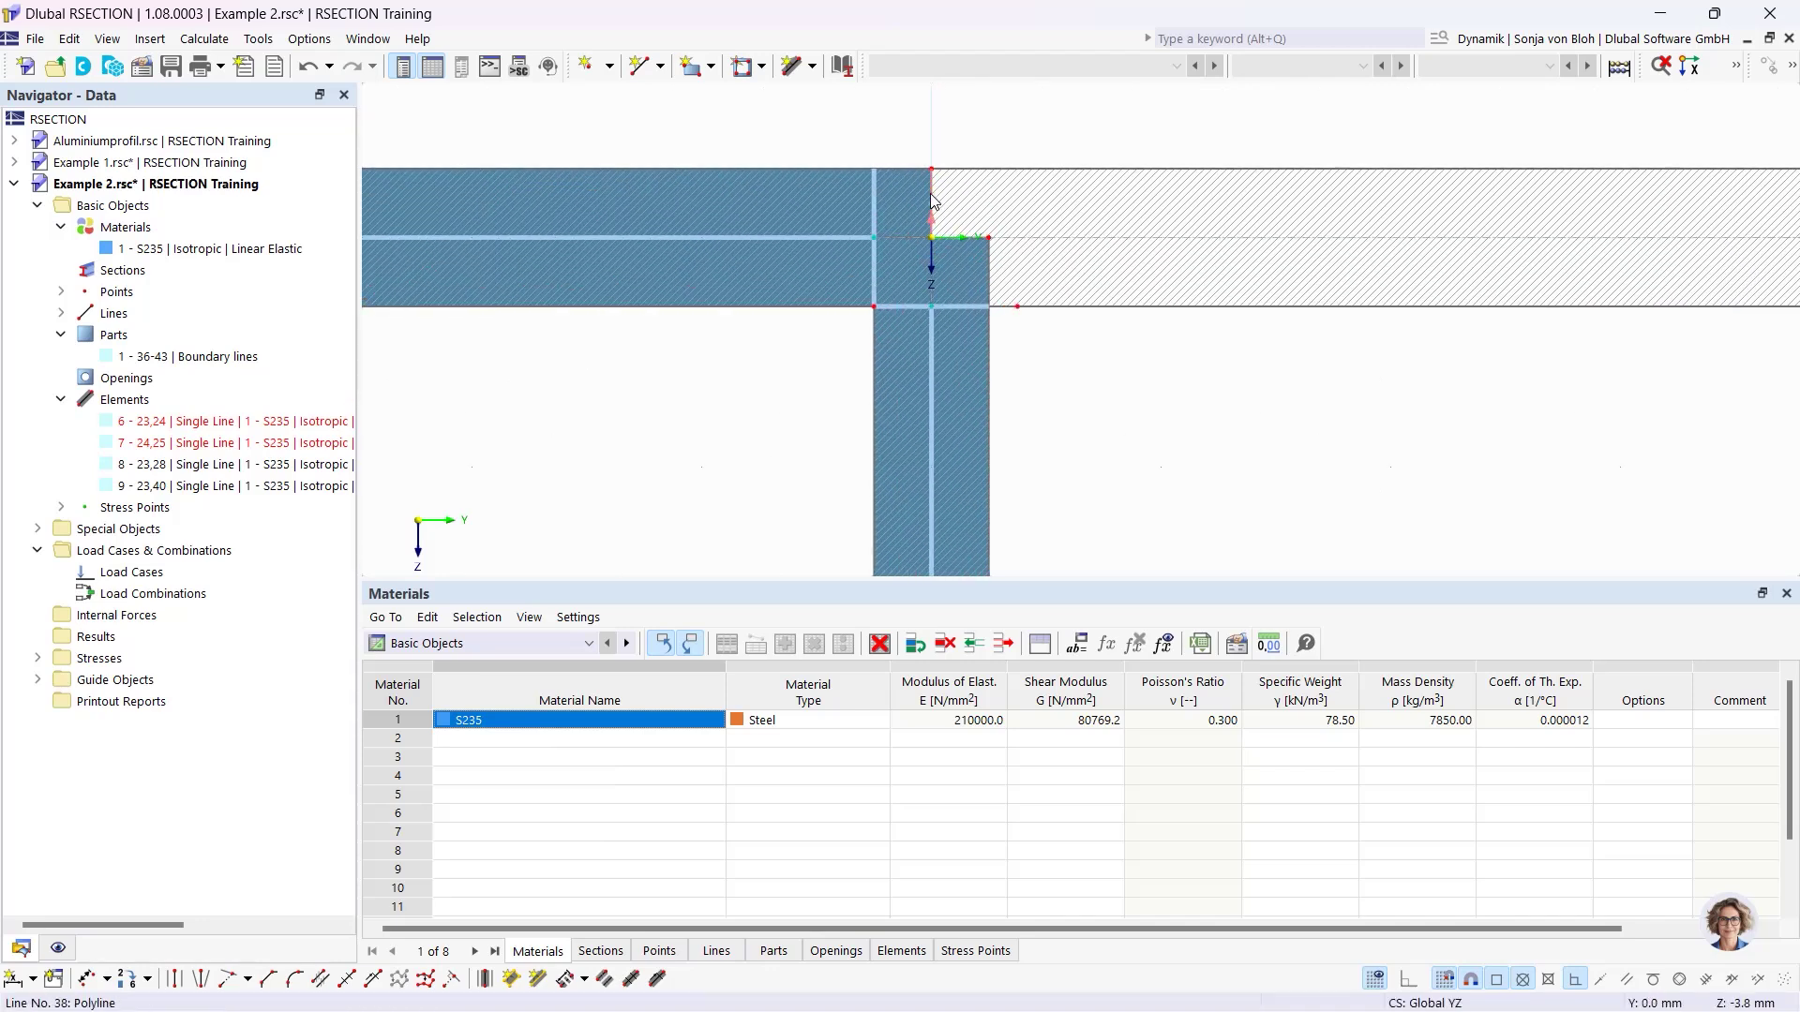
{"action": "left_click", "coordinate": [931, 194]}
{"action": "key", "text": "Delete"}
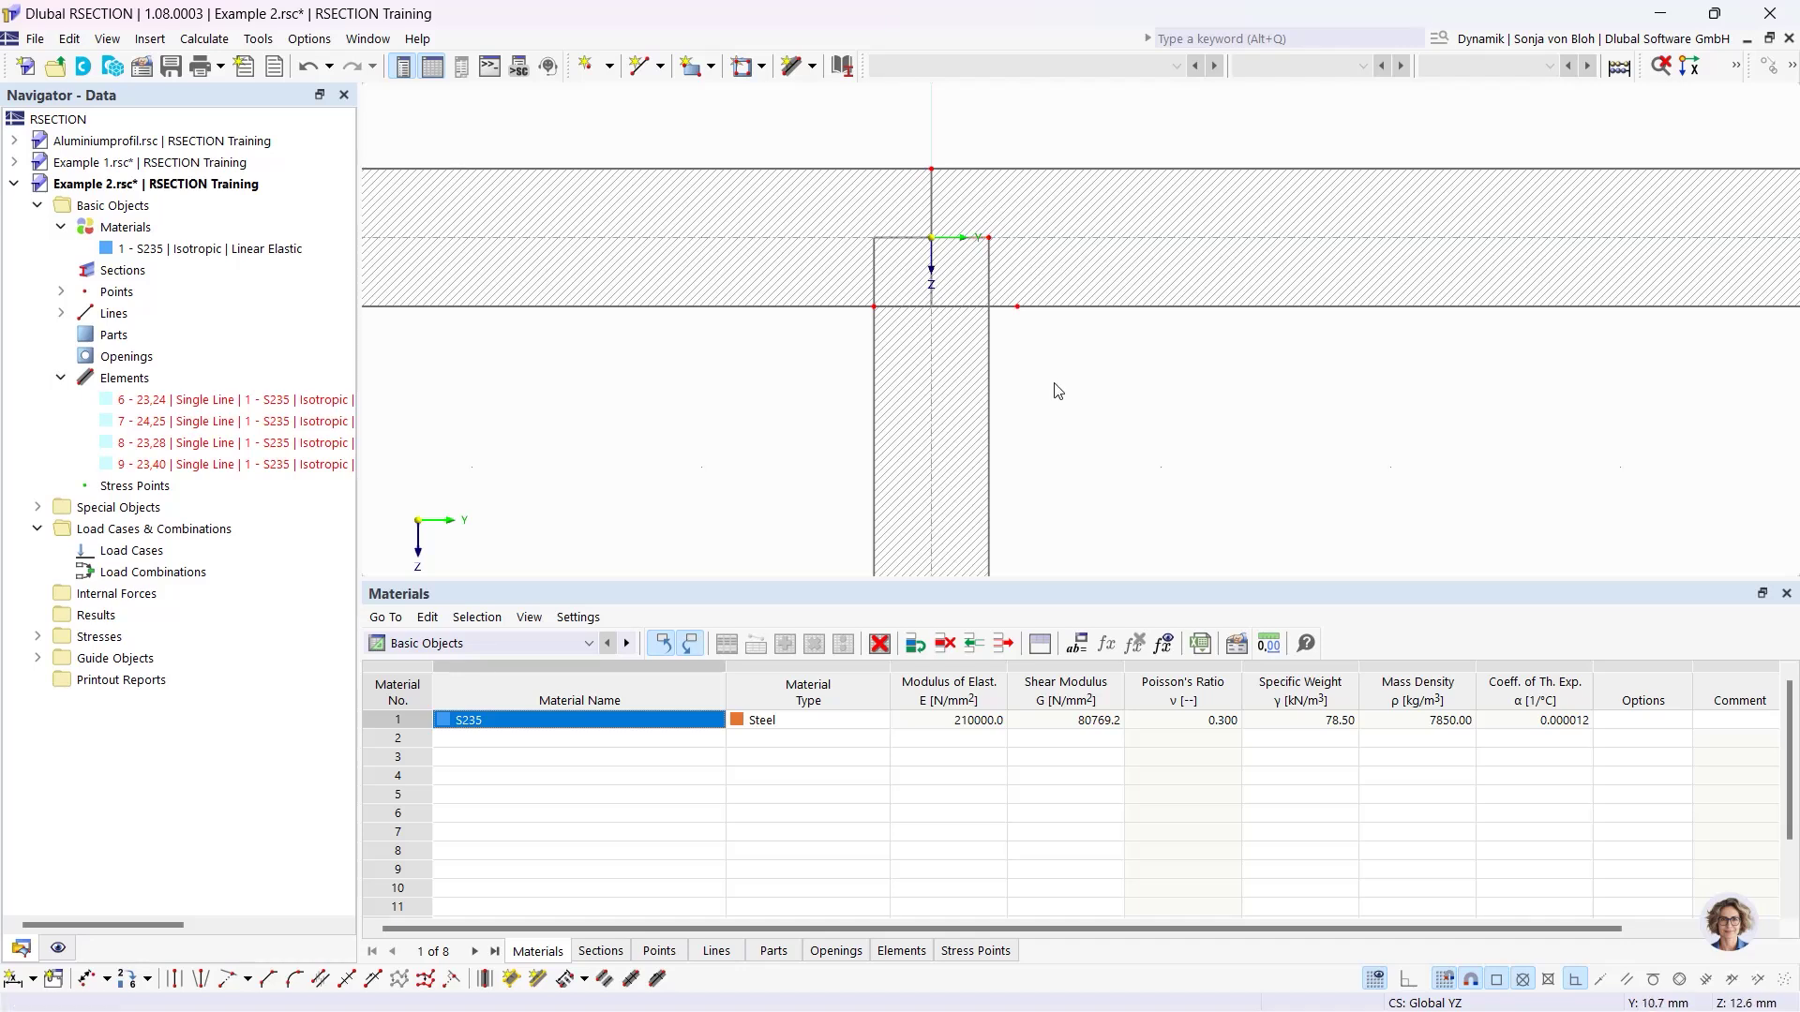
Create an Edge and Angle corner of 6*sqrt(2) mm and 45° between the vertical element and the horizontal plate on its negative Y side.
{"action": "scroll", "coordinate": [1058, 391], "scroll_direction": "down", "scroll_amount": 3}
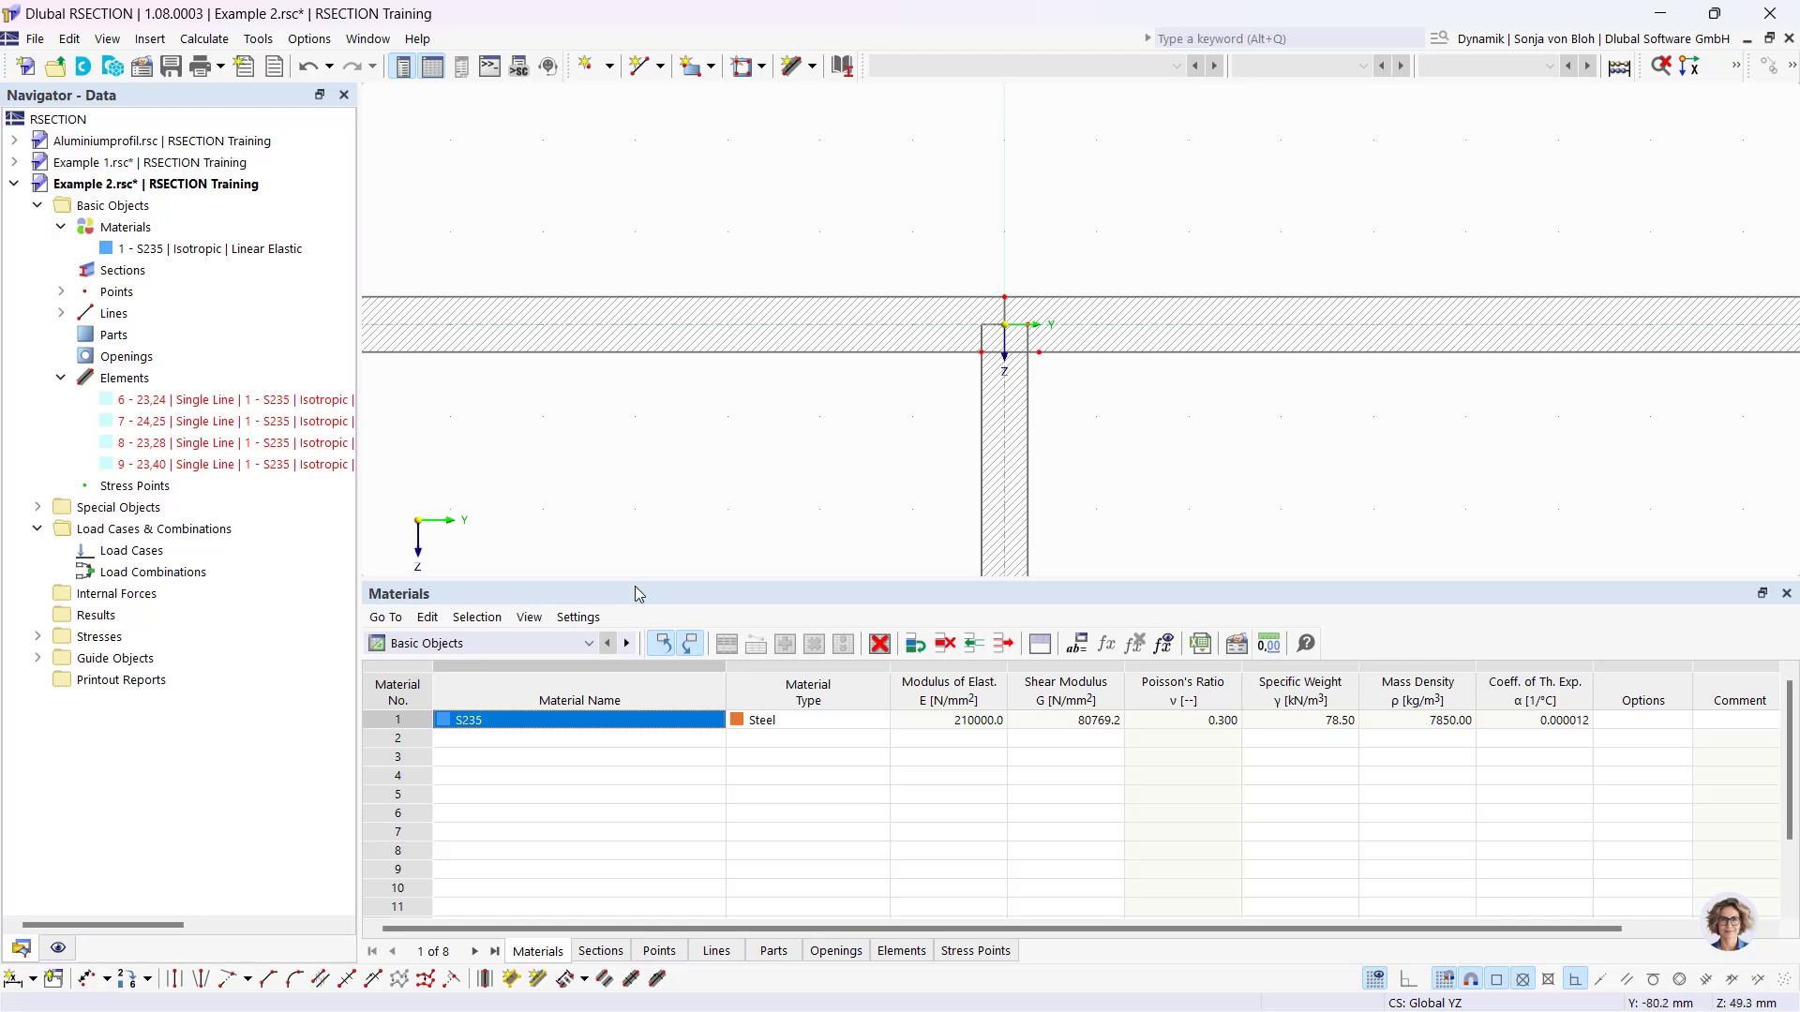
{"action": "left_click", "coordinate": [268, 980]}
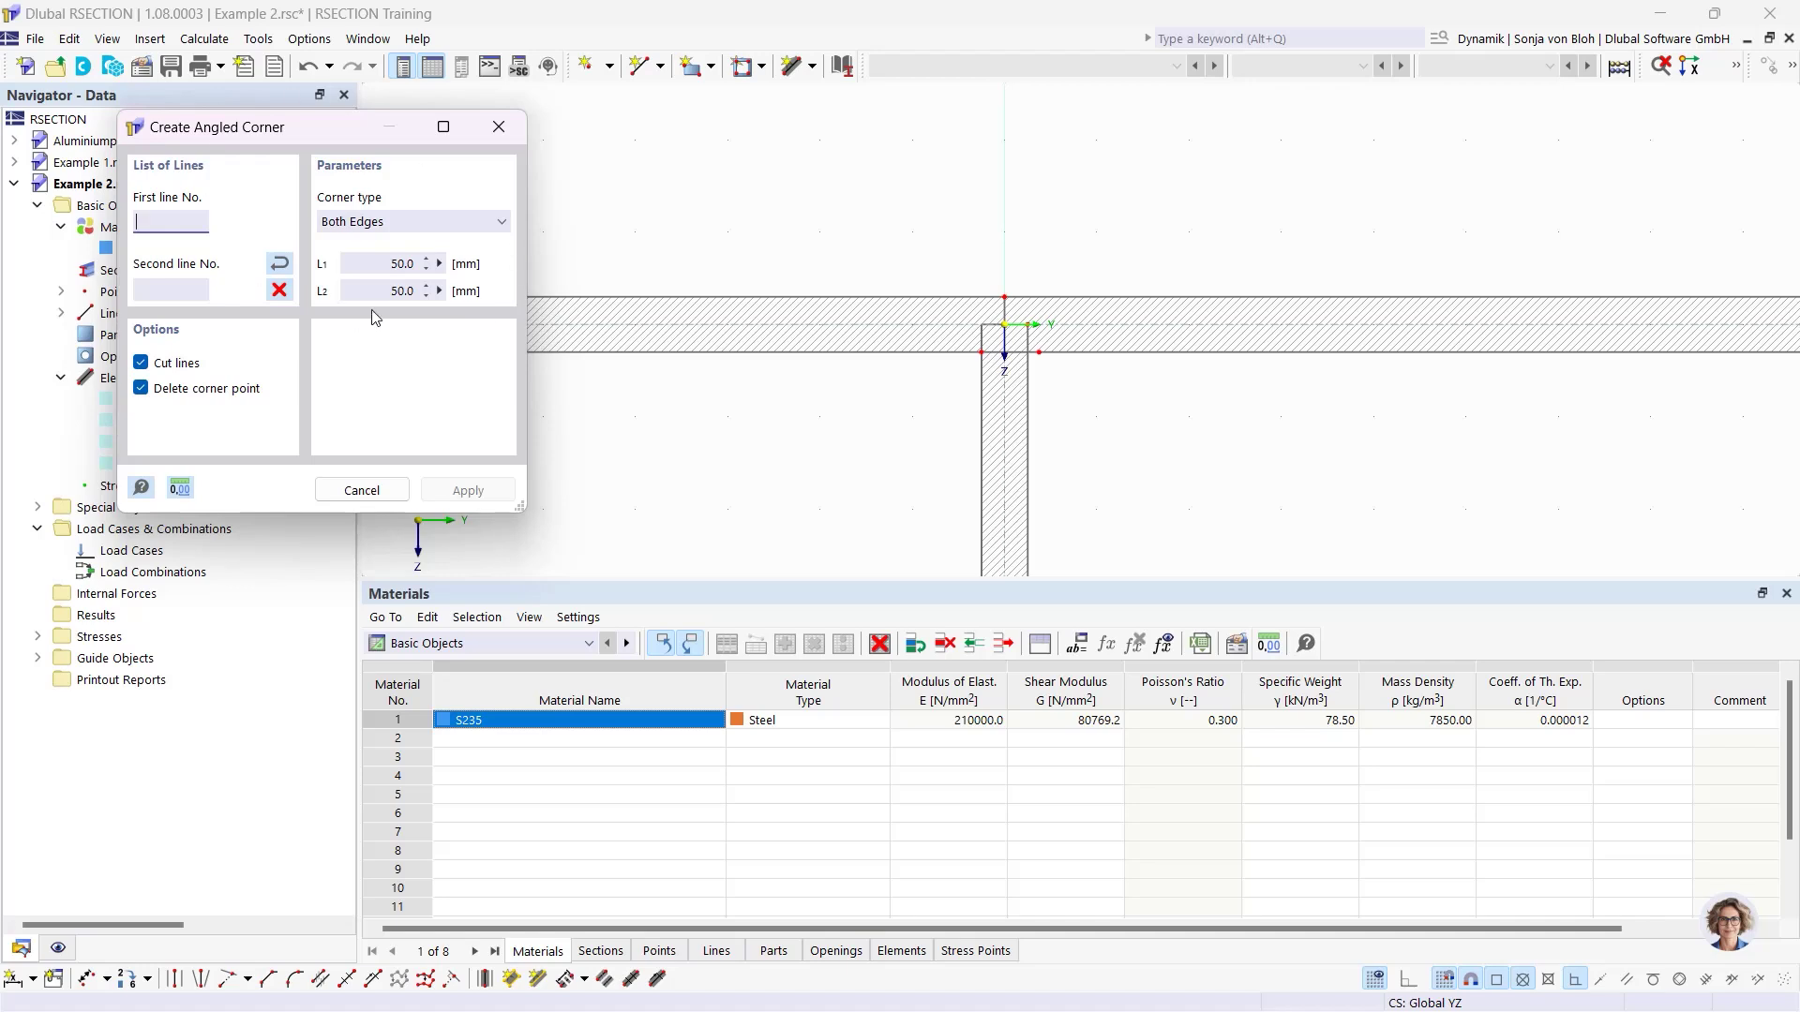
{"action": "left_click", "coordinate": [409, 222]}
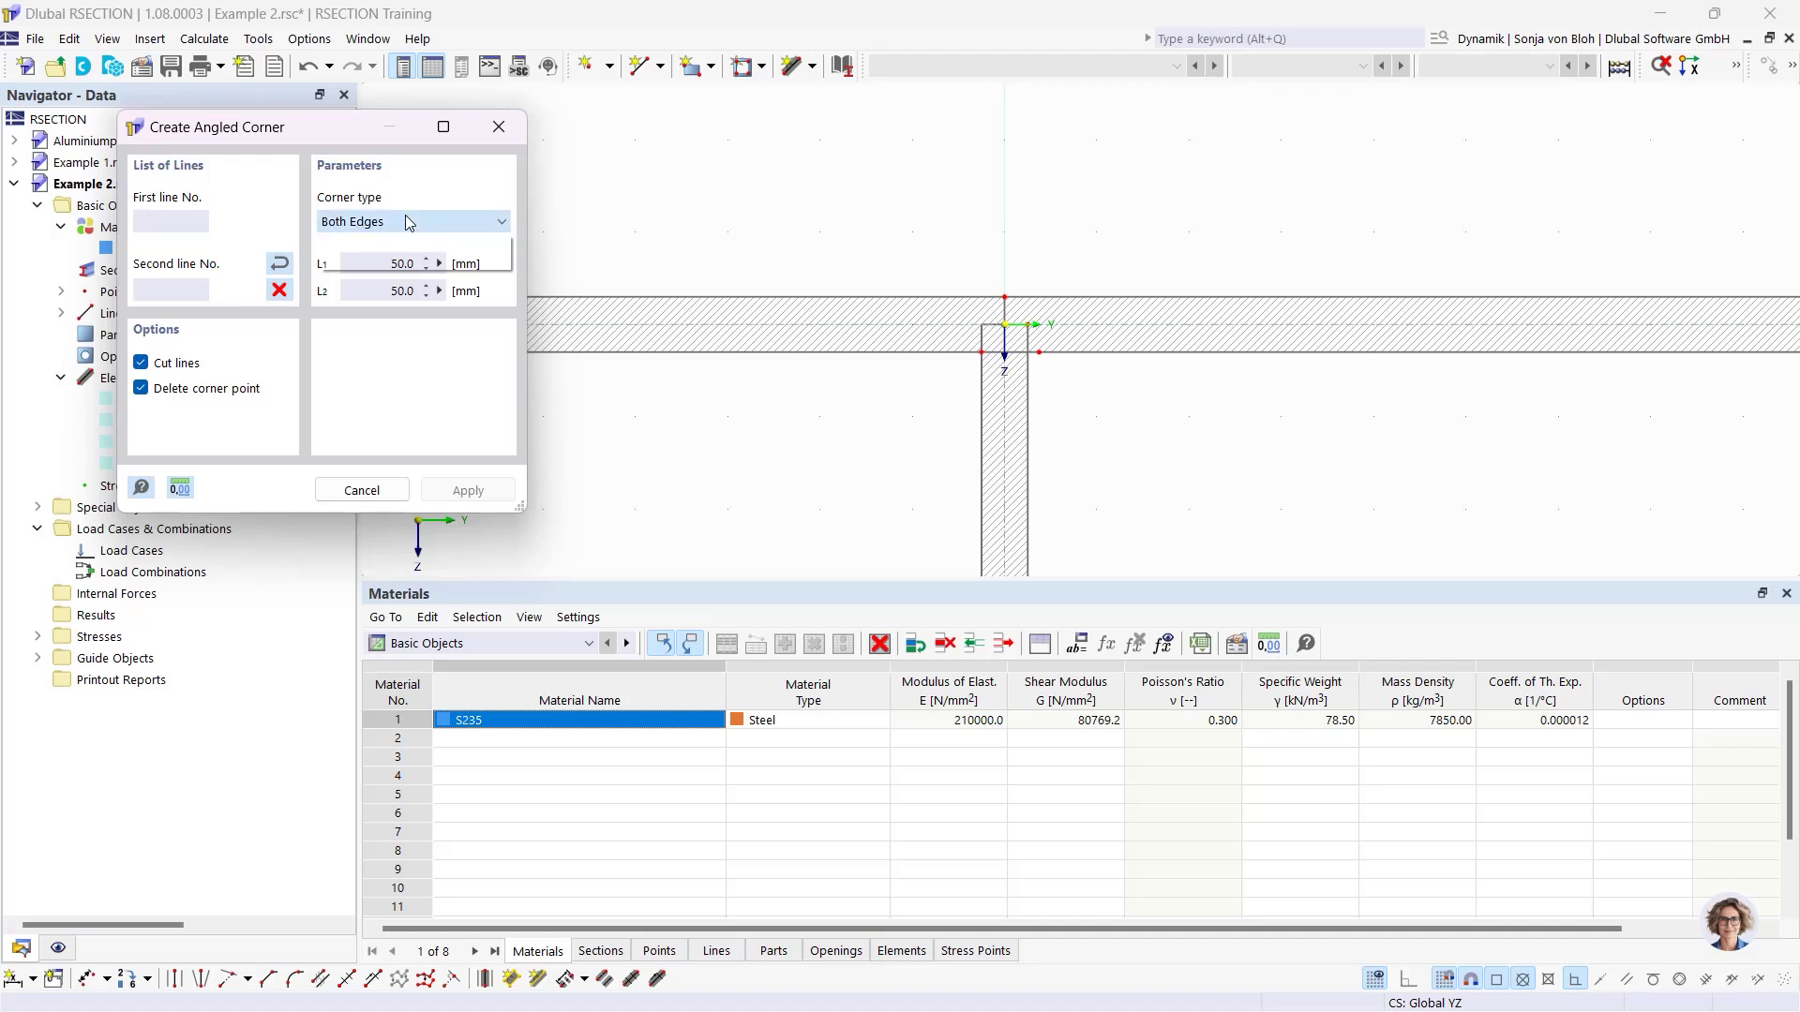
{"action": "left_click", "coordinate": [394, 264]}
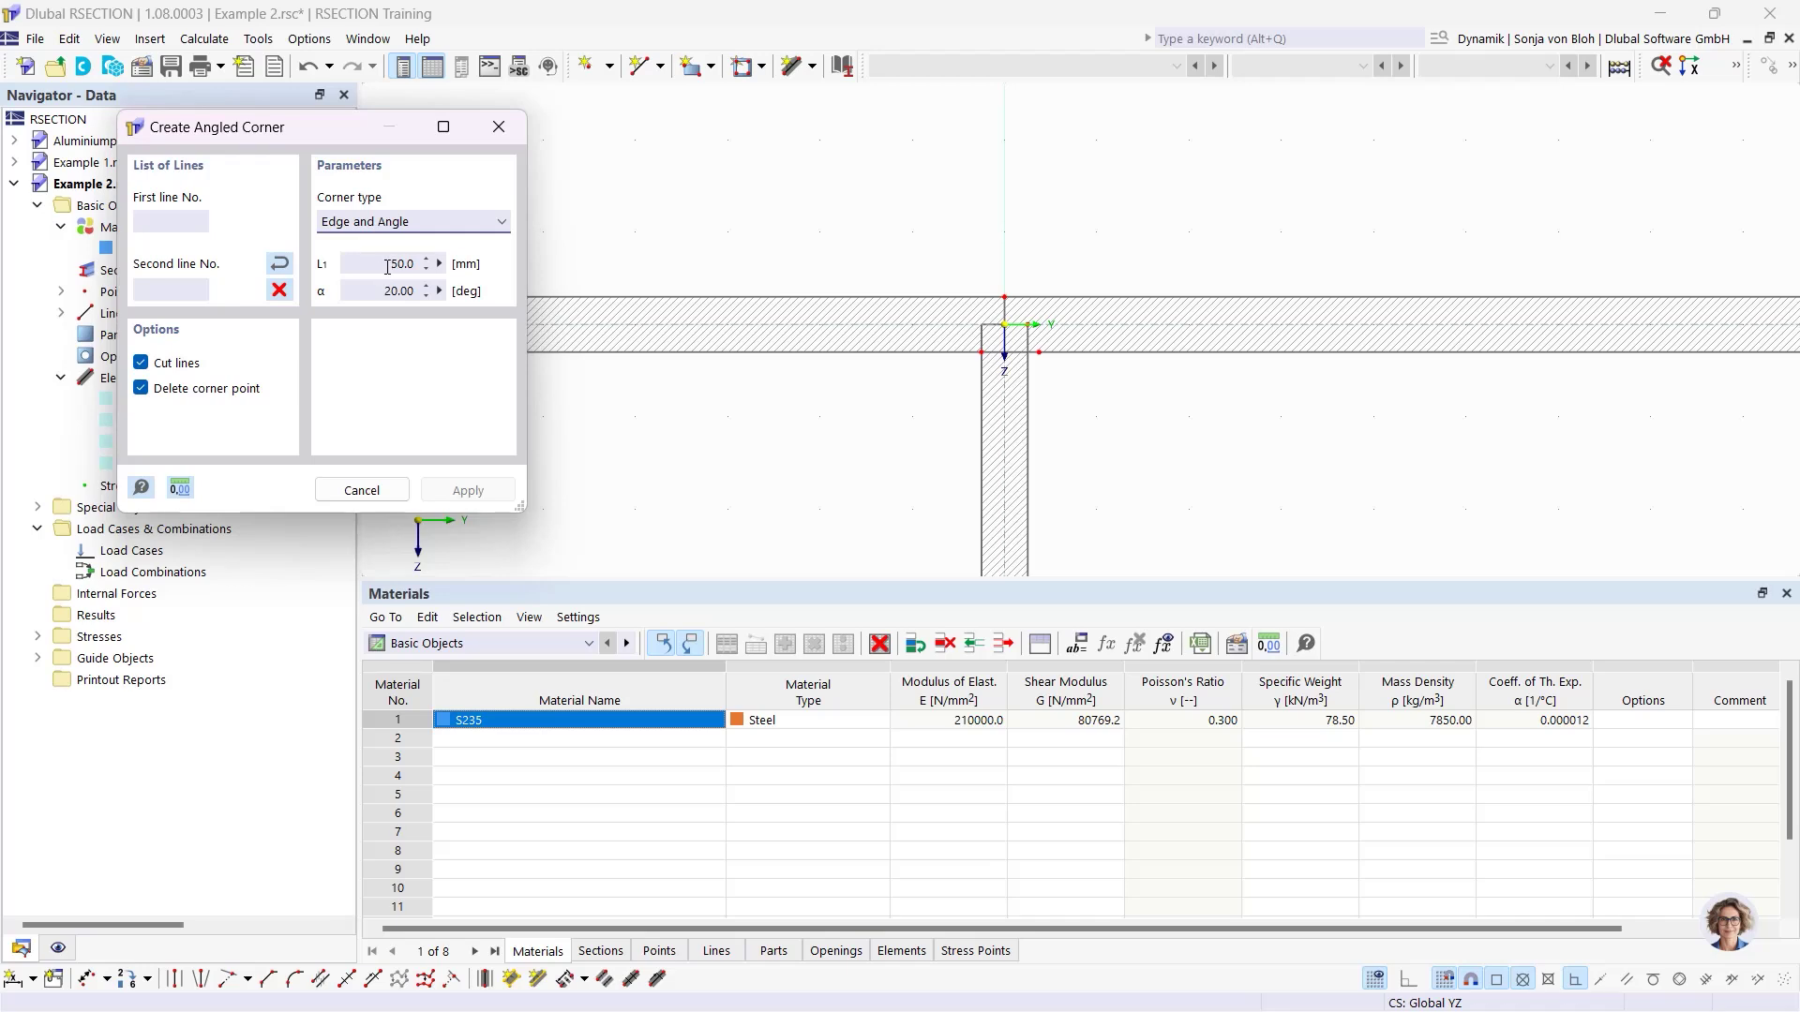
{"action": "double_click", "coordinate": [388, 267]}
{"action": "type", "text": "6*sqrt(2)"}
{"action": "left_click_drag", "start_coordinate": [356, 294], "coordinate": [521, 307]}
{"action": "type", "text": "45"}
{"action": "left_click", "coordinate": [946, 354]}
{"action": "left_click", "coordinate": [981, 416]}
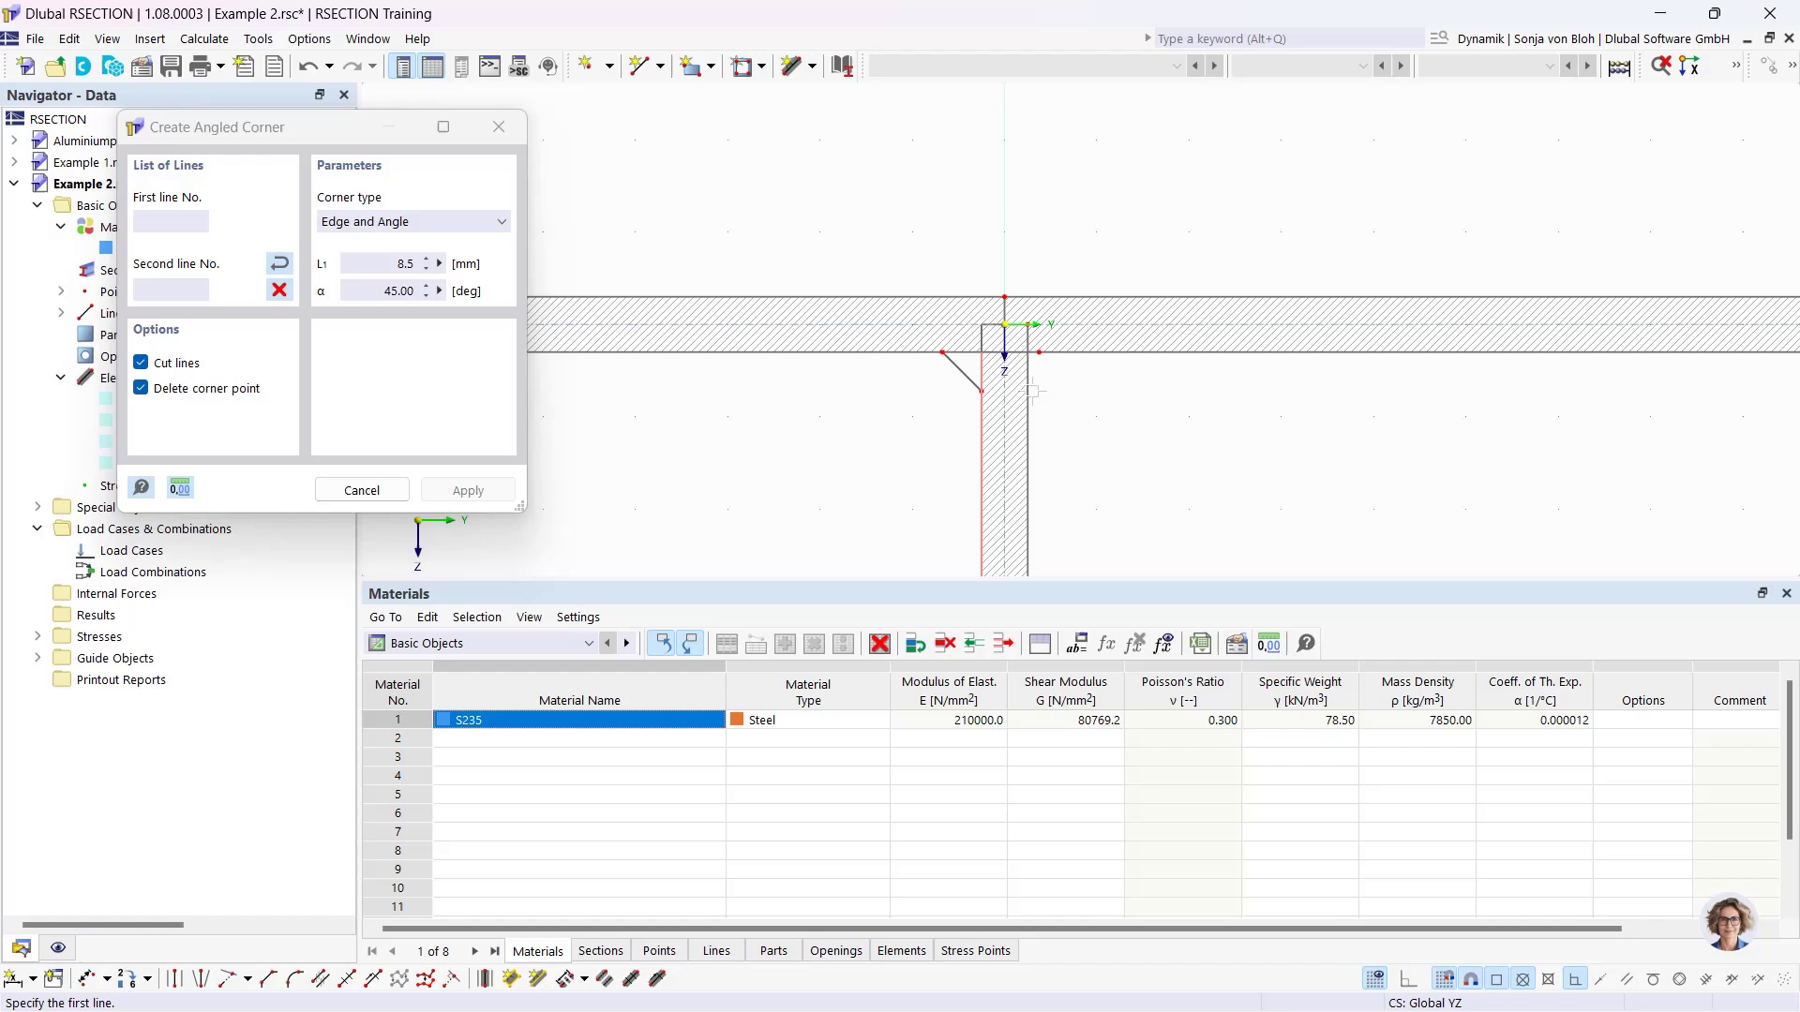
Add a matching angled corner between the angle's horizontal leg and the positive Y side of the vertical element.
{"action": "left_click", "coordinate": [1075, 355]}
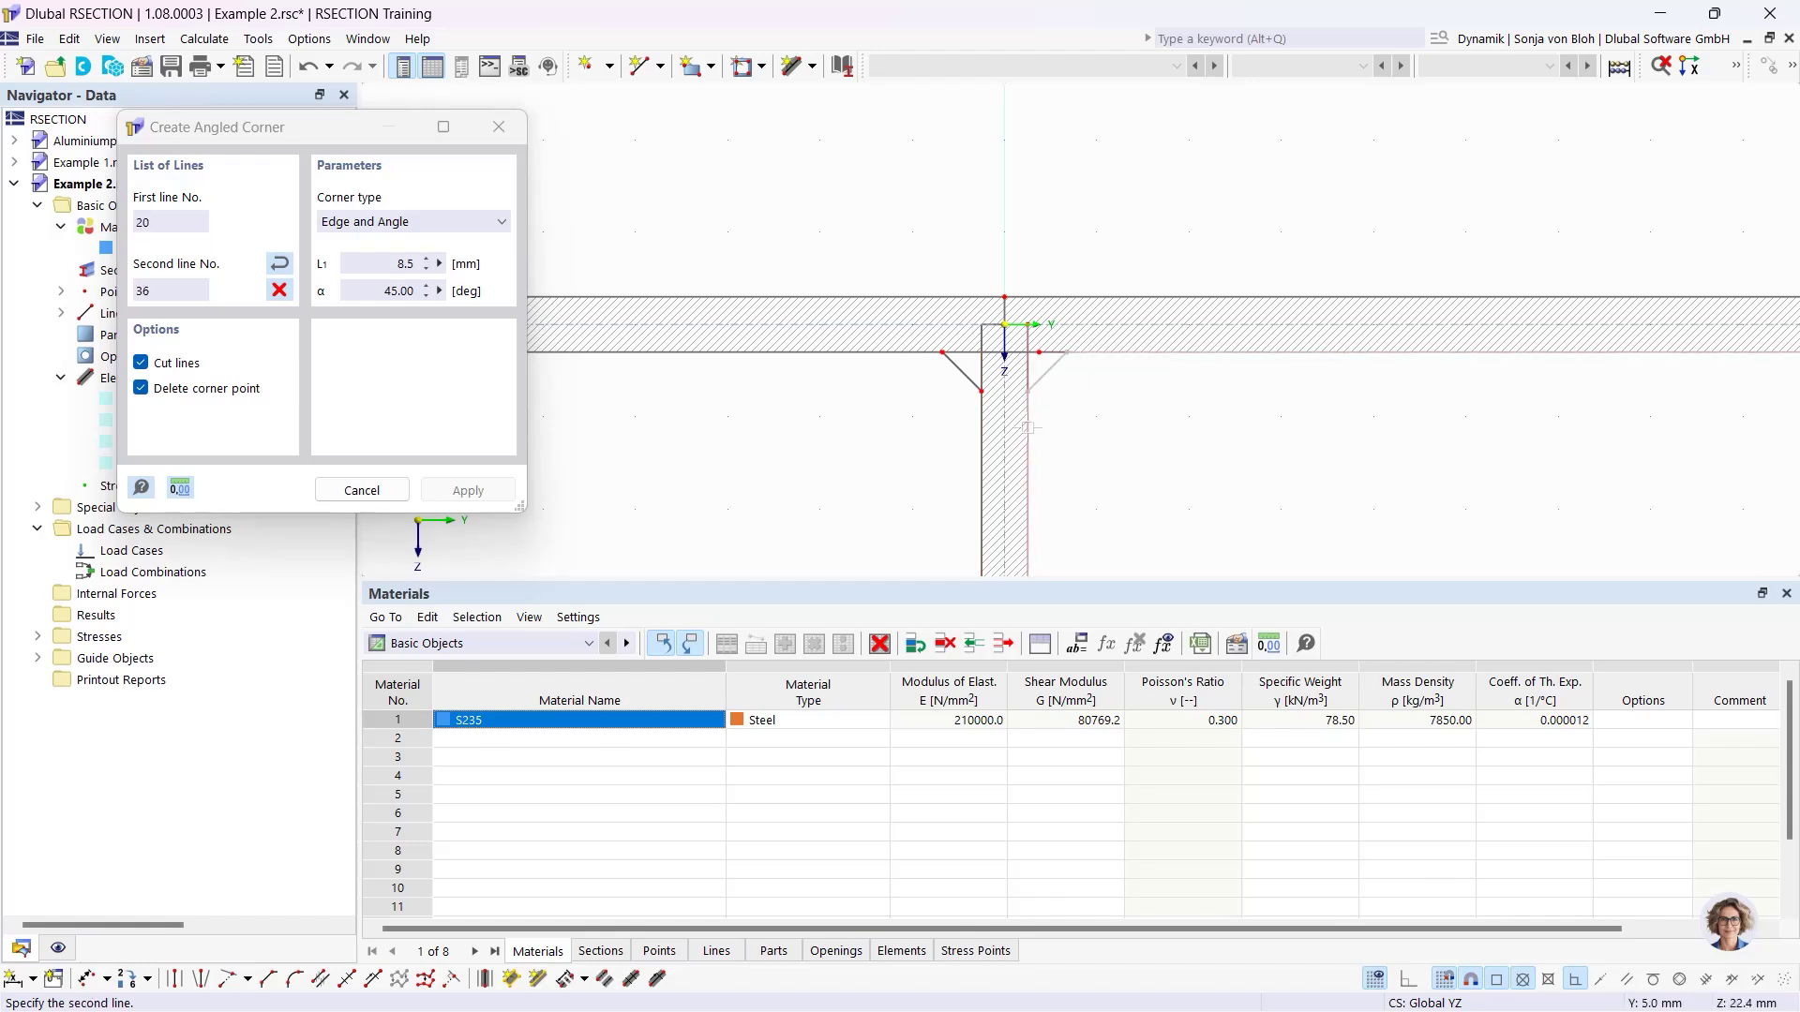
{"action": "left_click", "coordinate": [1028, 427]}
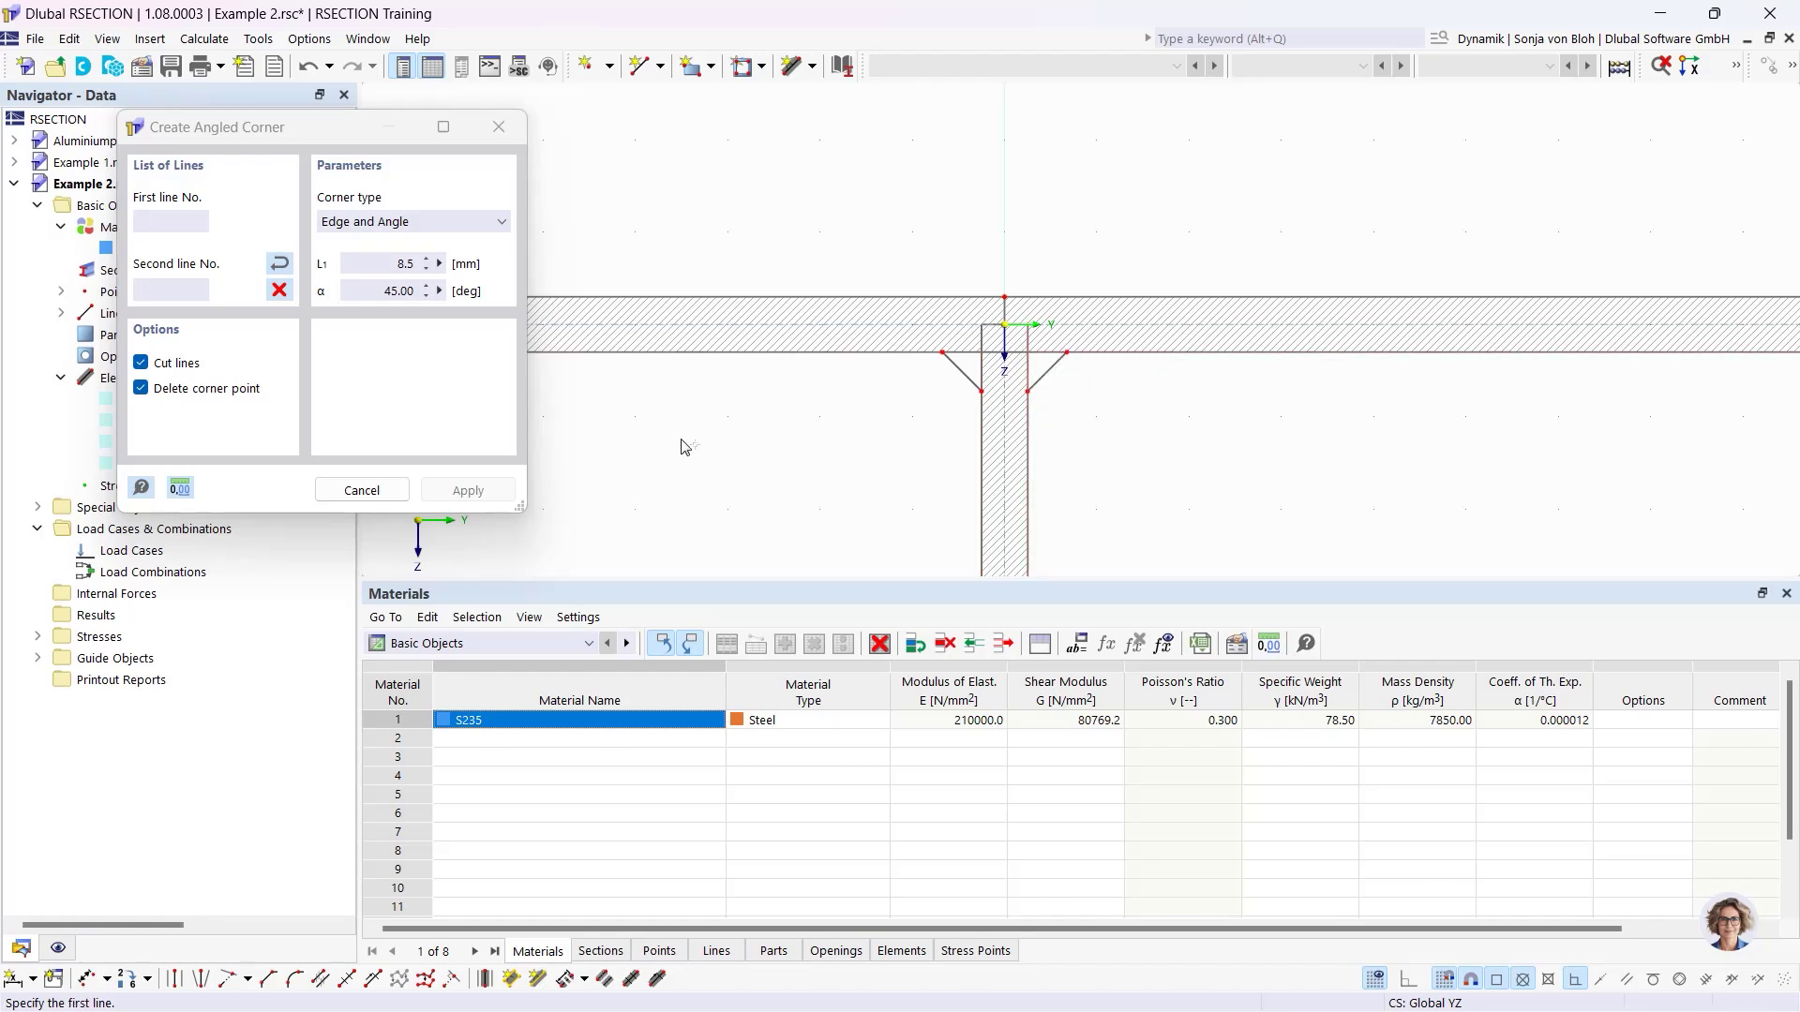
{"action": "key", "text": "Escape"}
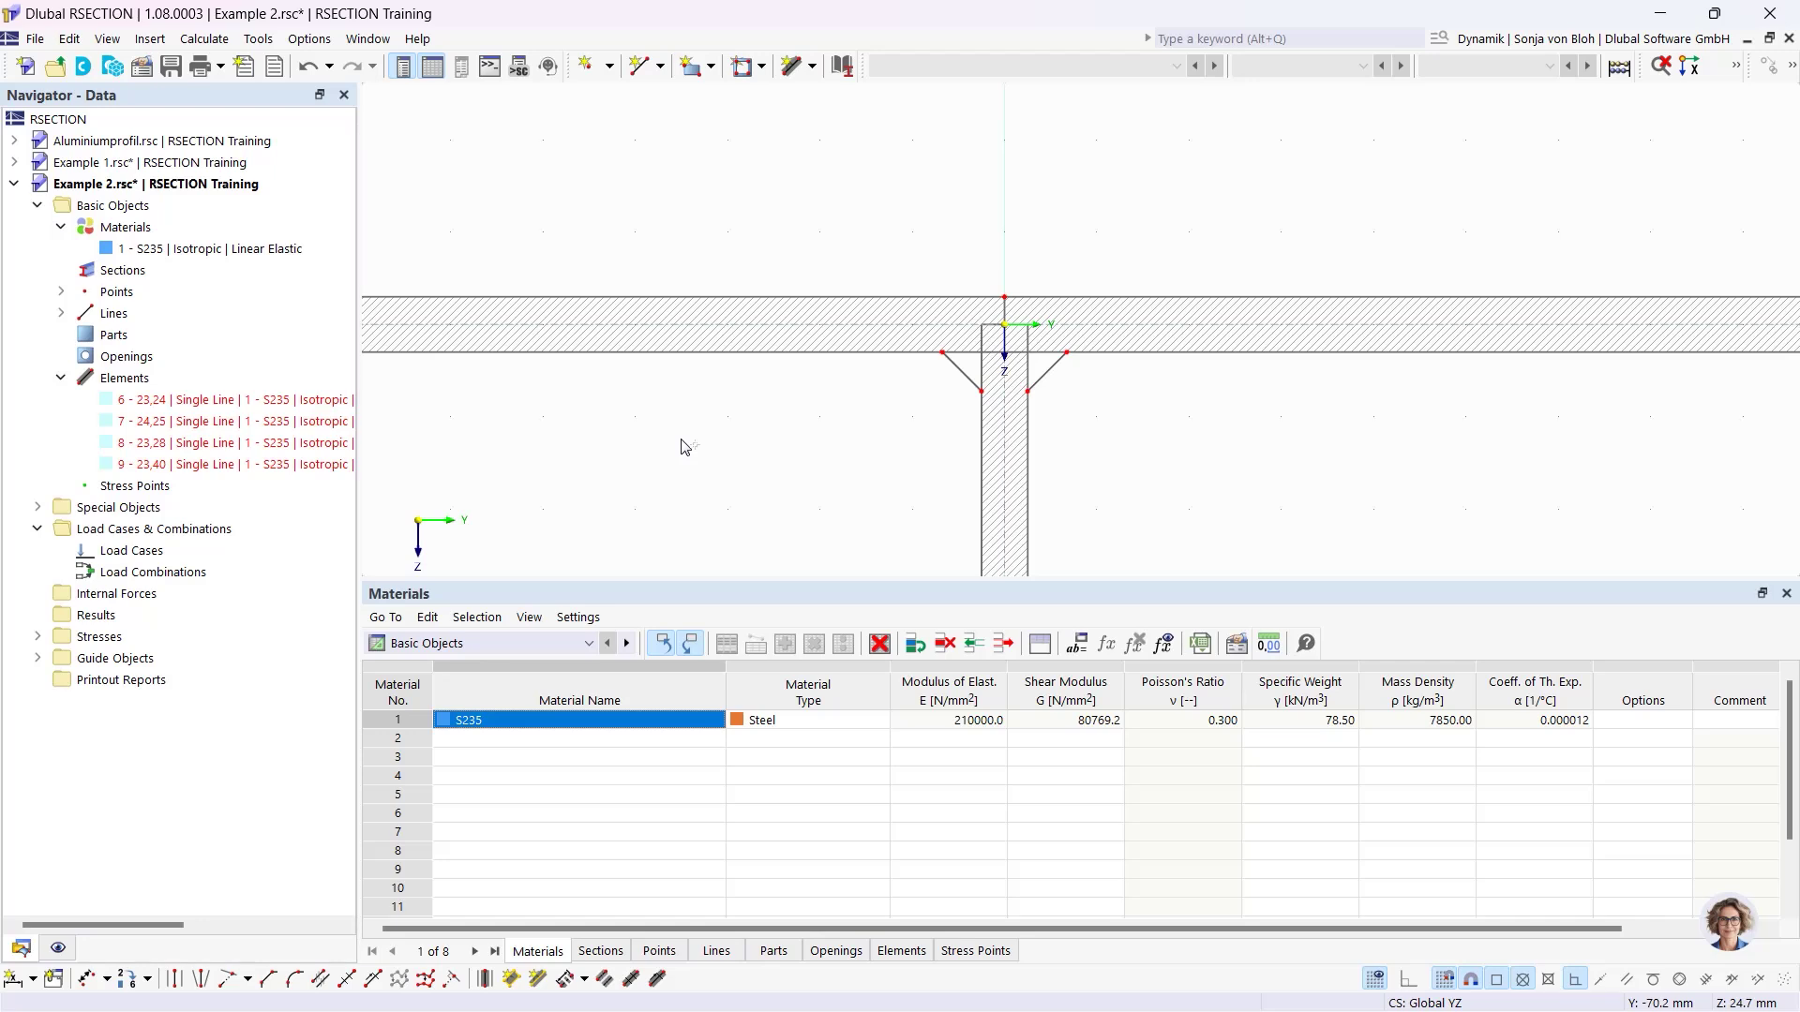
Create a new S235 part by selecting the outer boundary lines of the whole cross-section.
{"action": "scroll", "coordinate": [719, 397], "scroll_direction": "down", "scroll_amount": 3}
{"action": "middle_click_drag", "start_coordinate": [707, 487], "coordinate": [779, 313]}
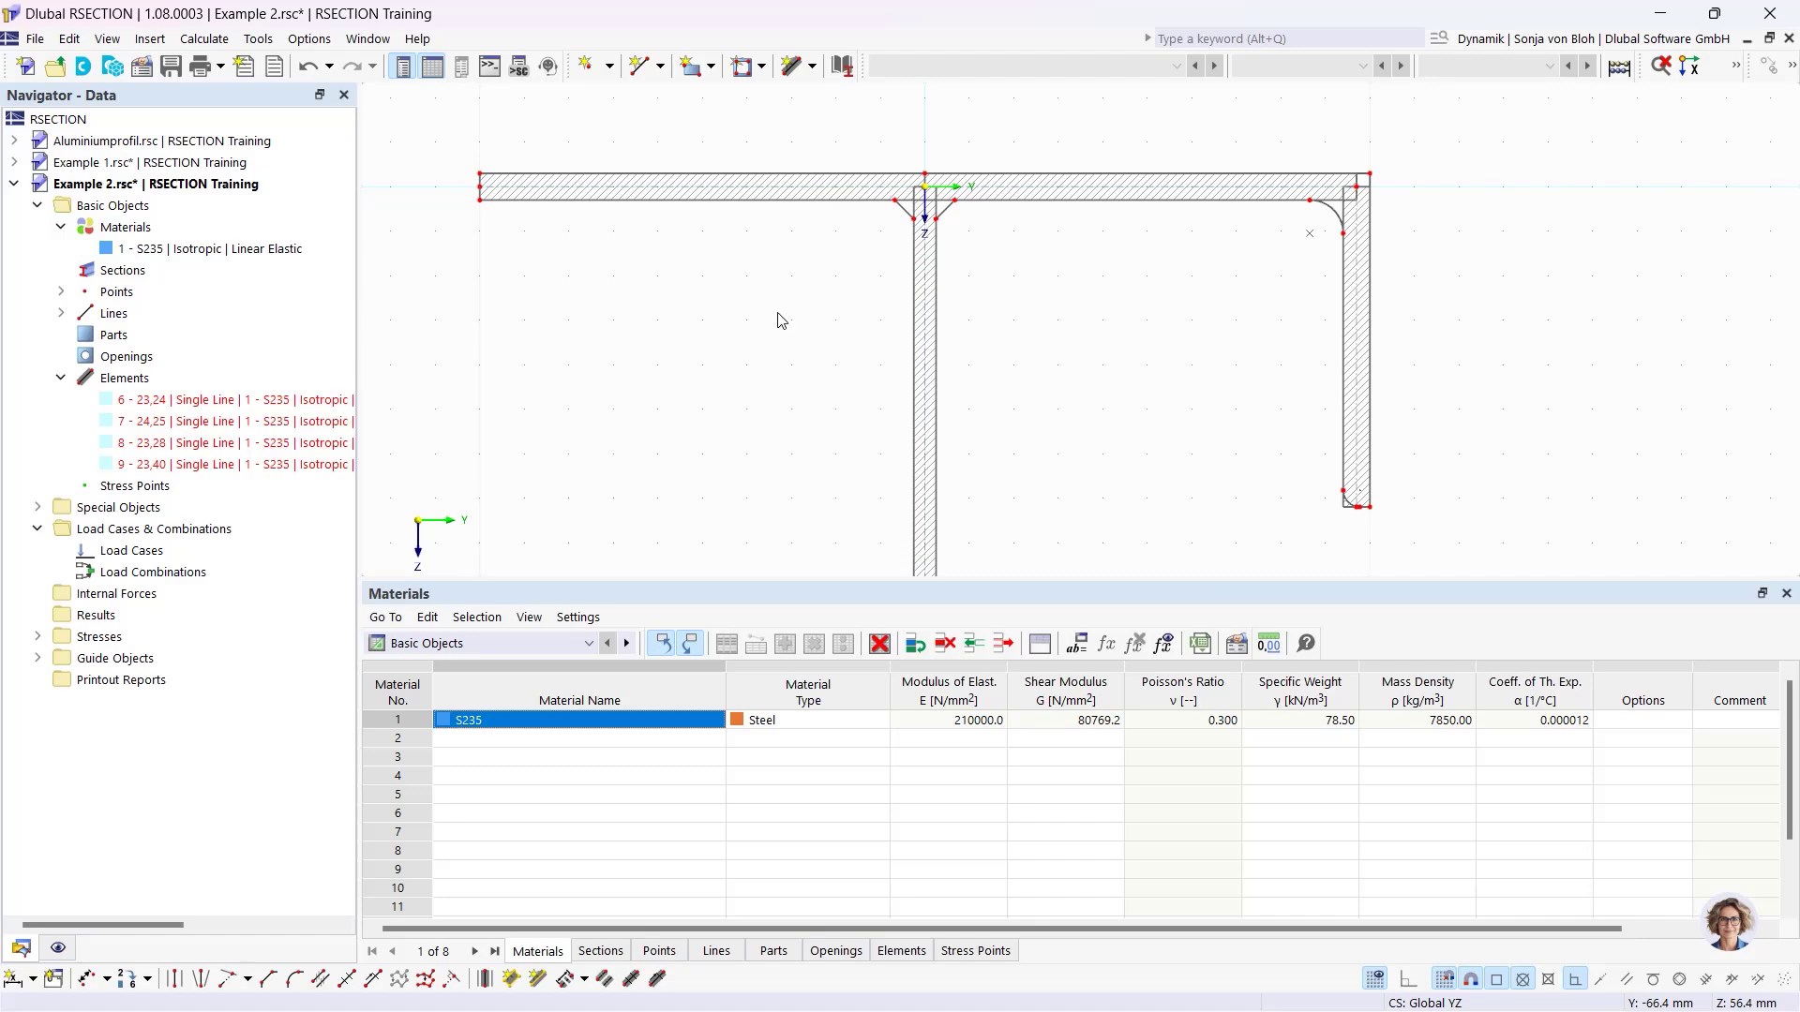
{"action": "left_click", "coordinate": [713, 67]}
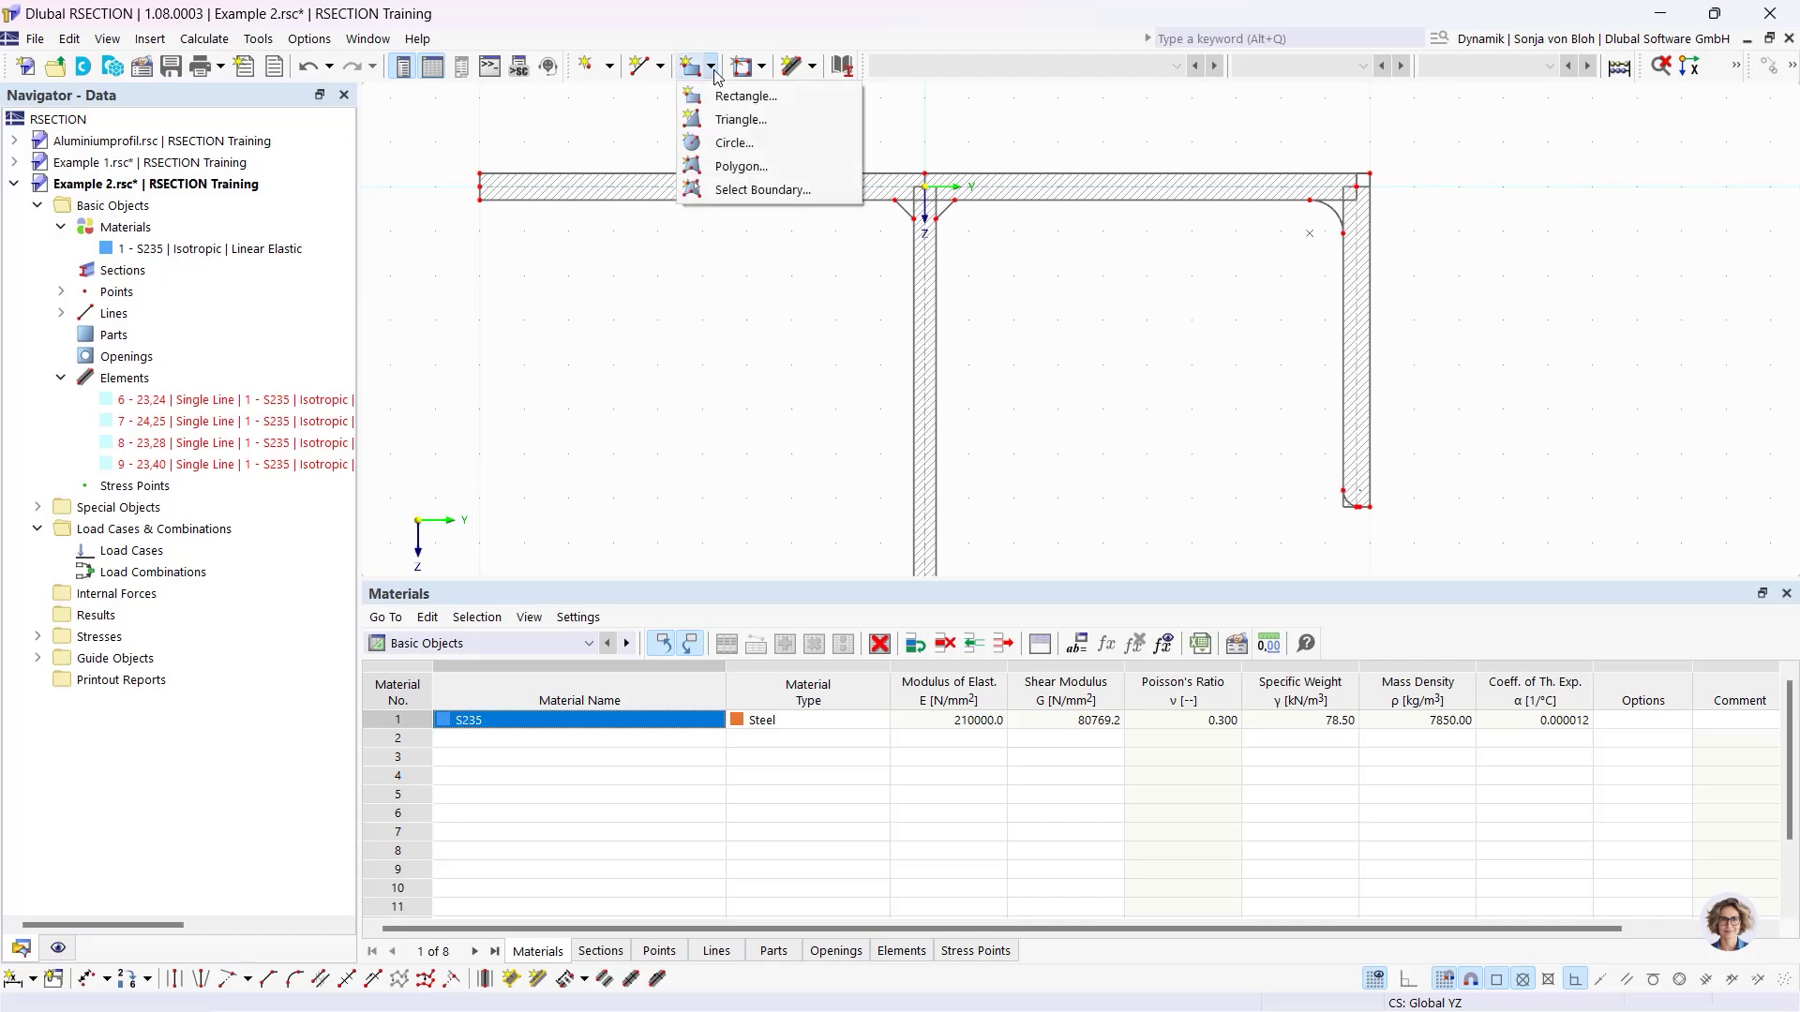
{"action": "left_click", "coordinate": [718, 188]}
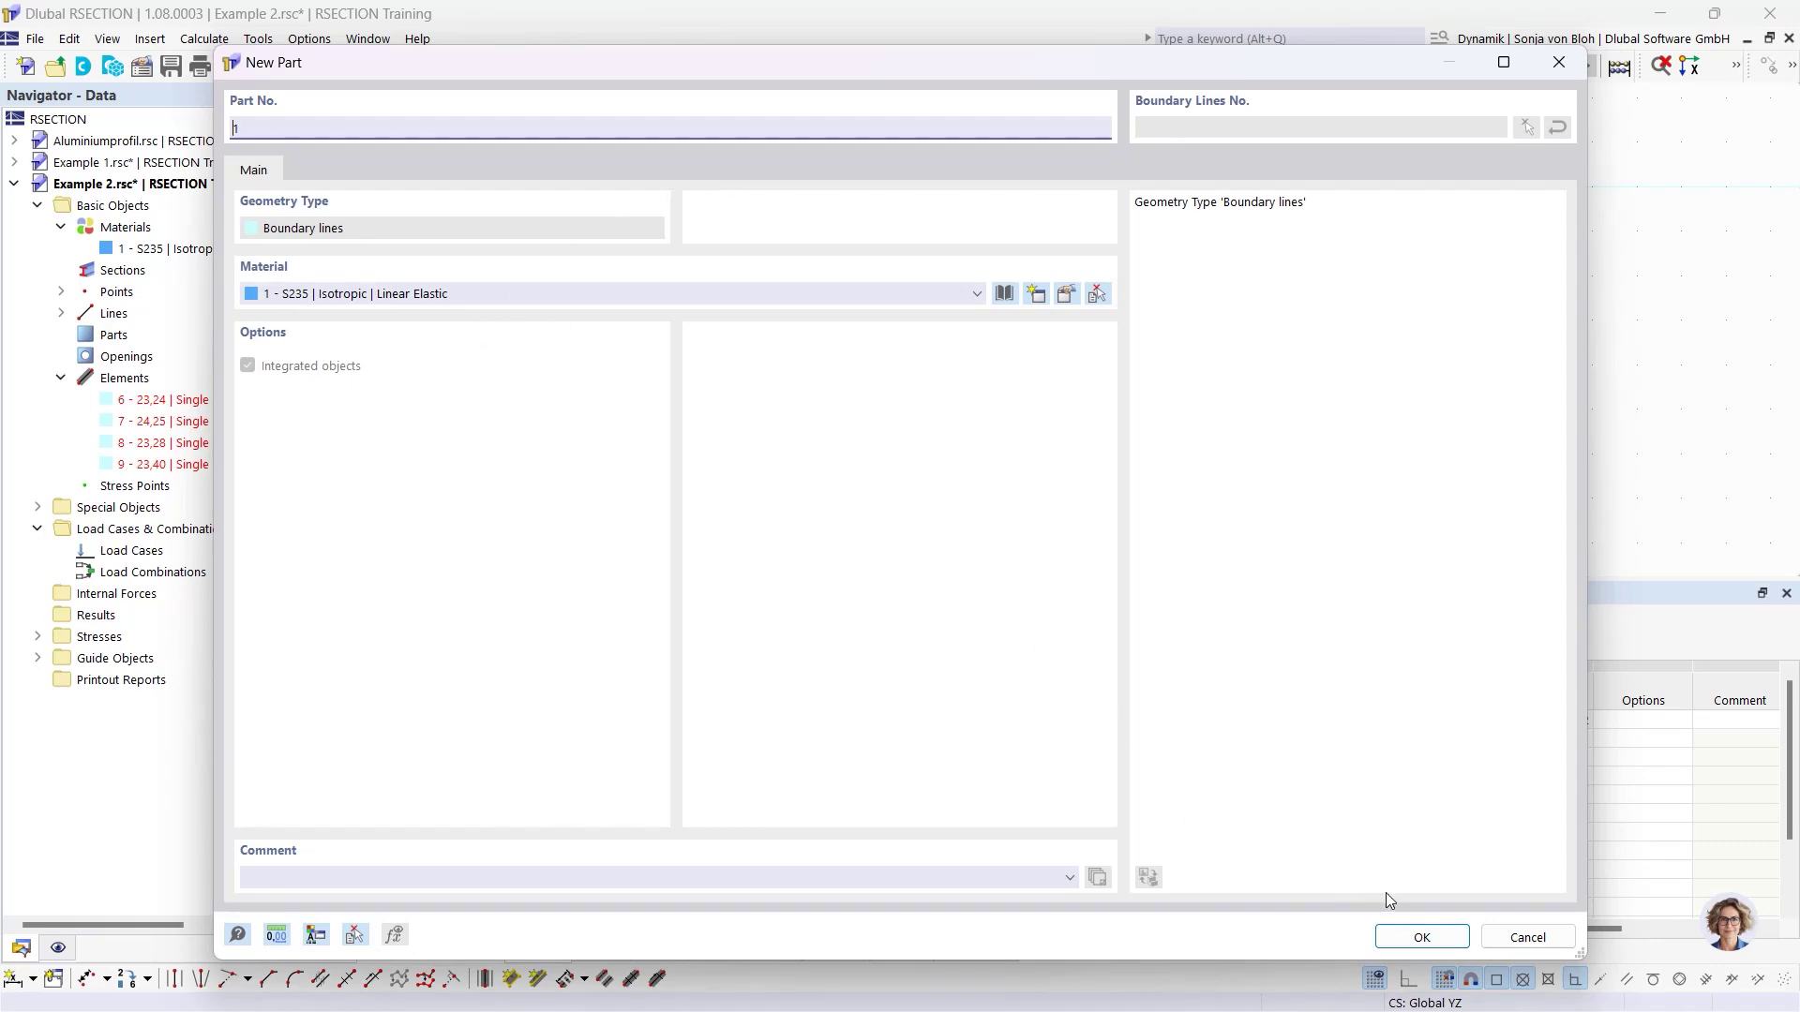
{"action": "left_click", "coordinate": [1421, 938]}
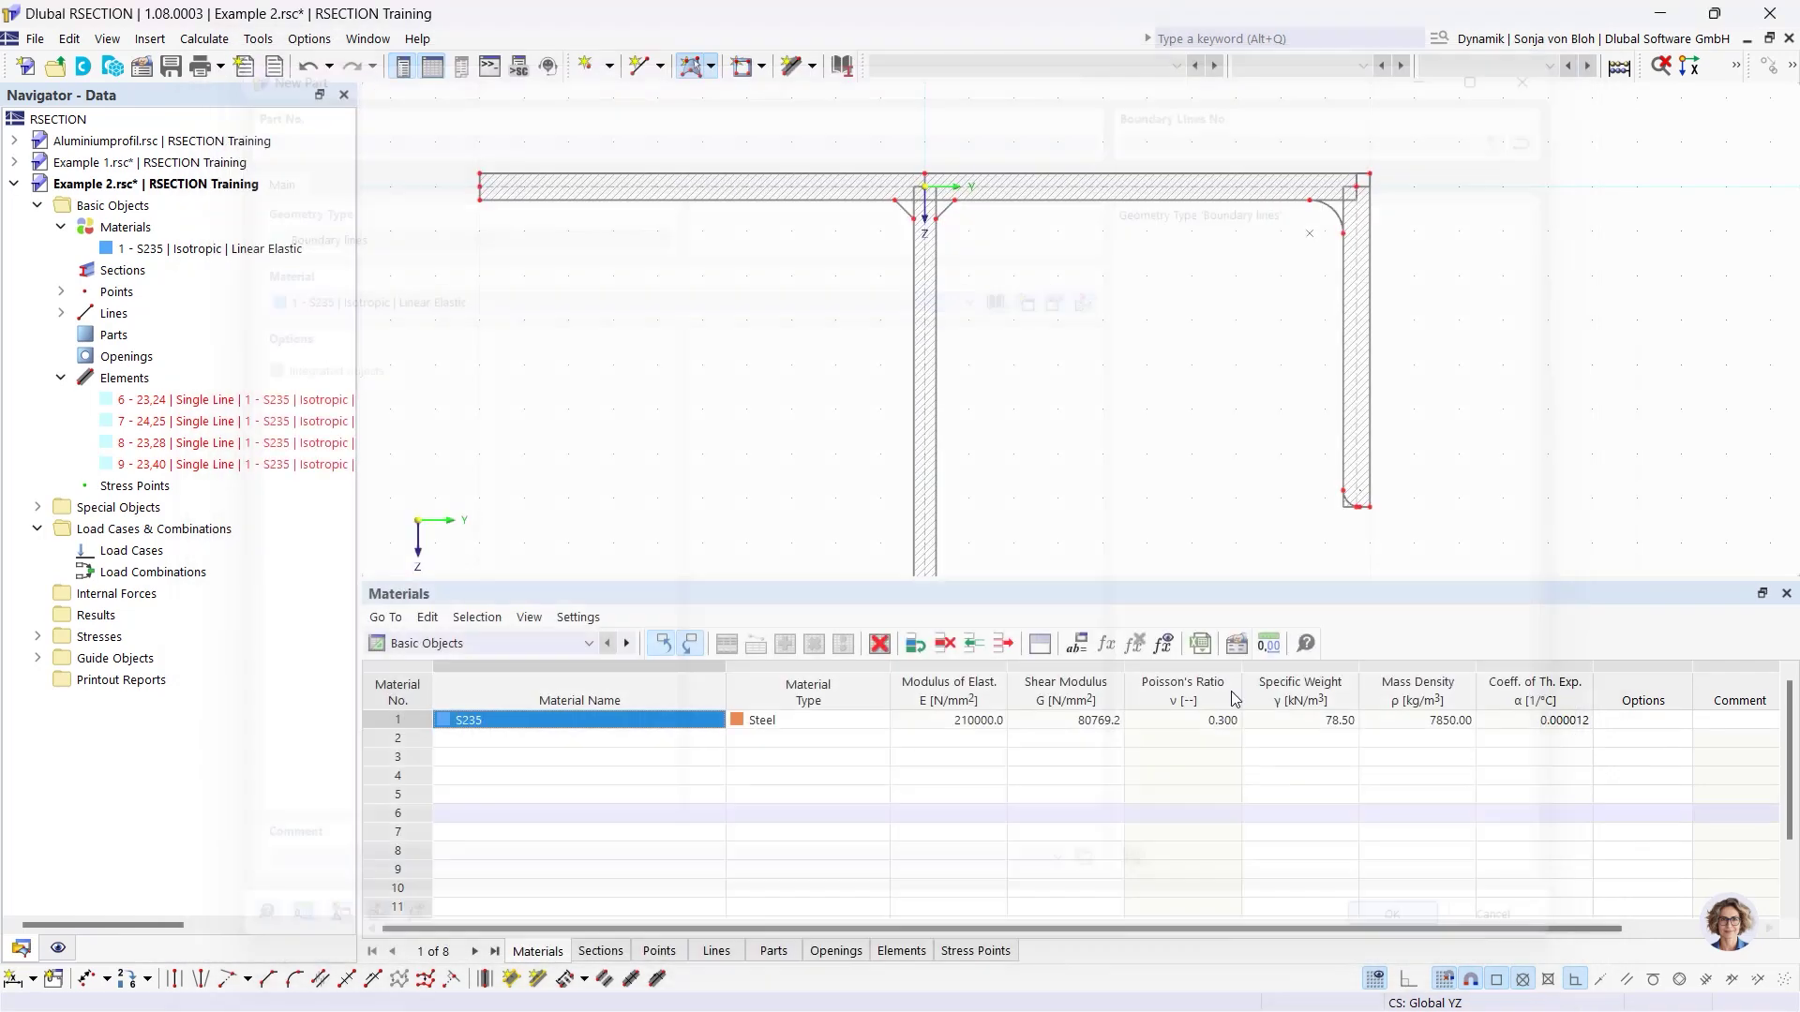
{"action": "left_click", "coordinate": [793, 171]}
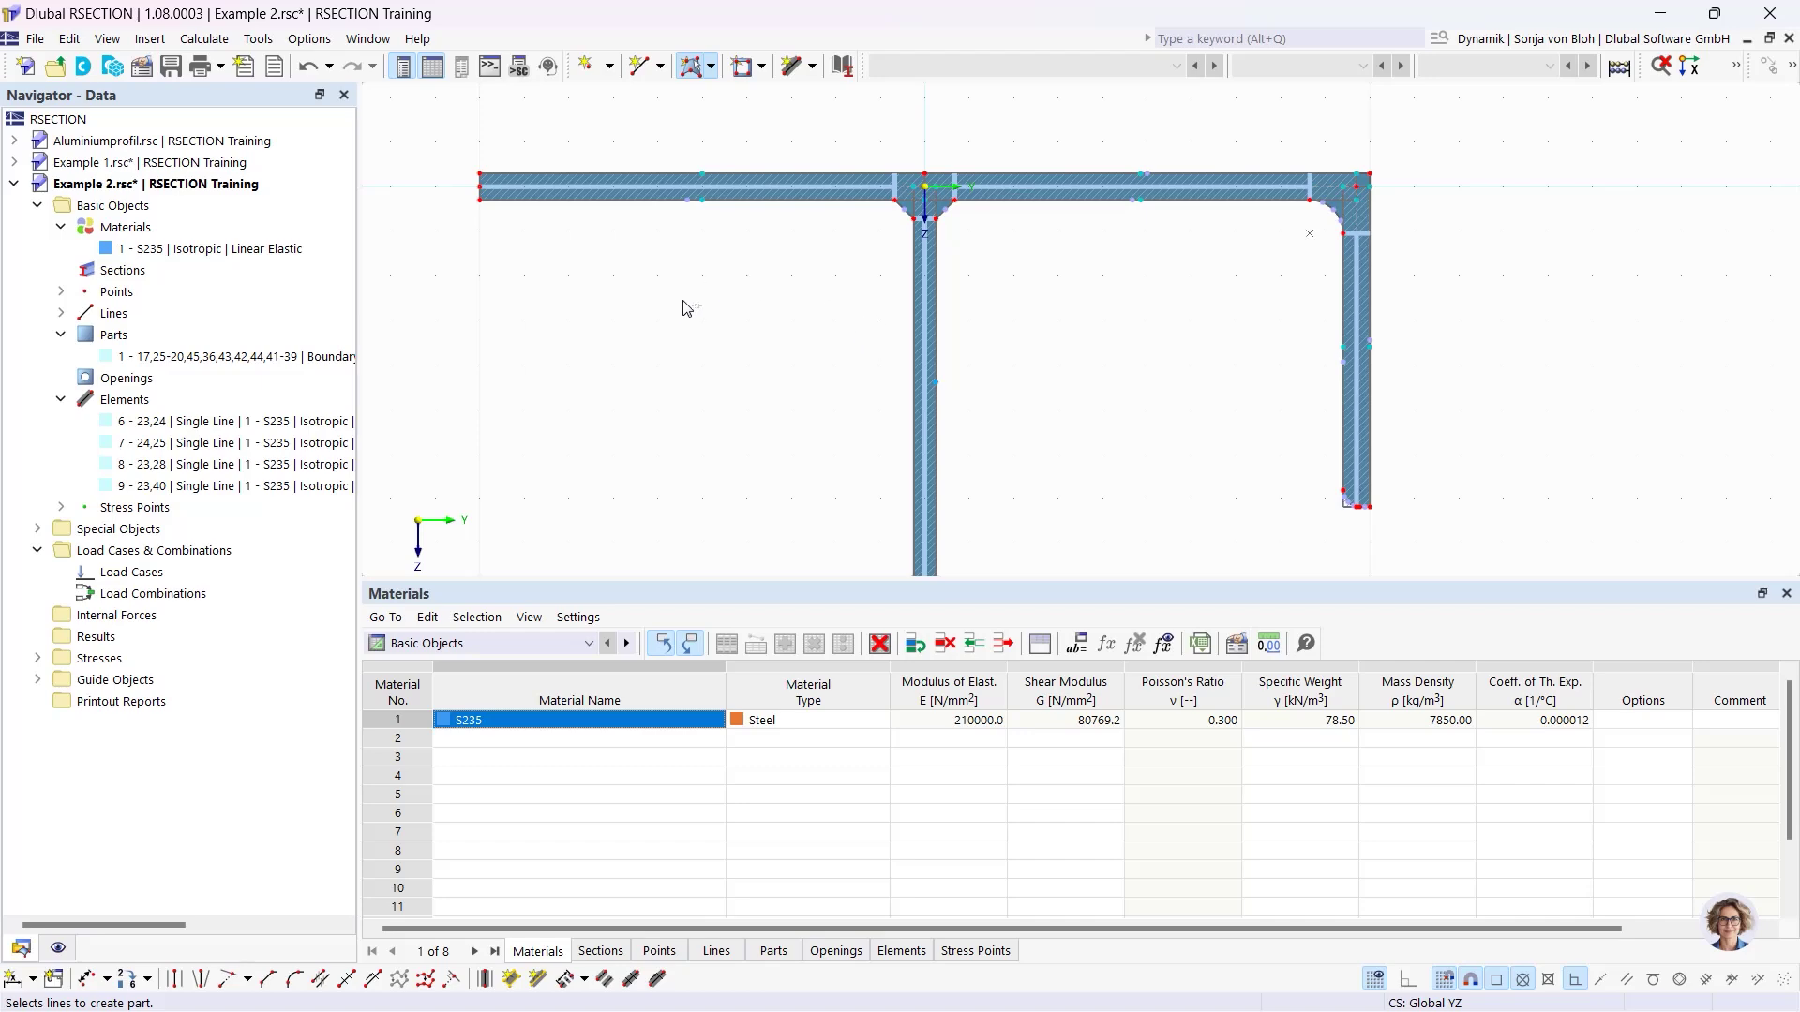
Create two permanent load cases, naming LC1 "N" and LC2 "My".
{"action": "right_click", "coordinate": [178, 575]}
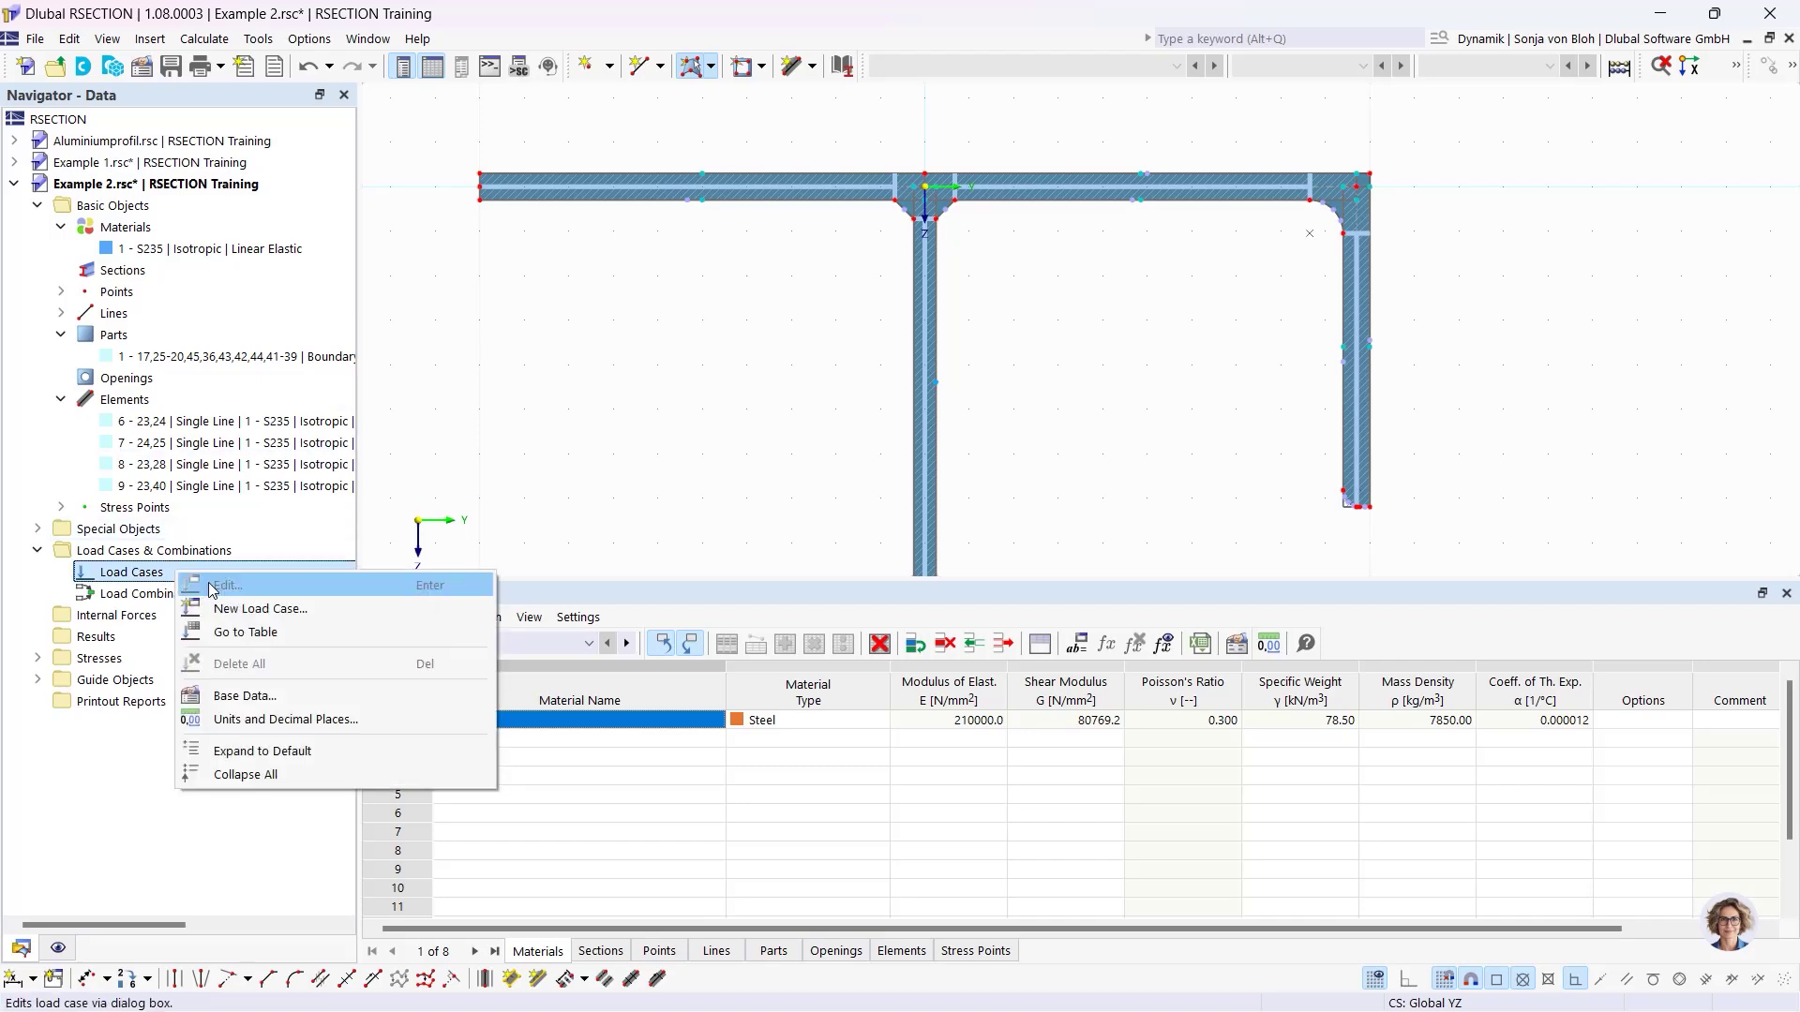
{"action": "left_click", "coordinate": [239, 609]}
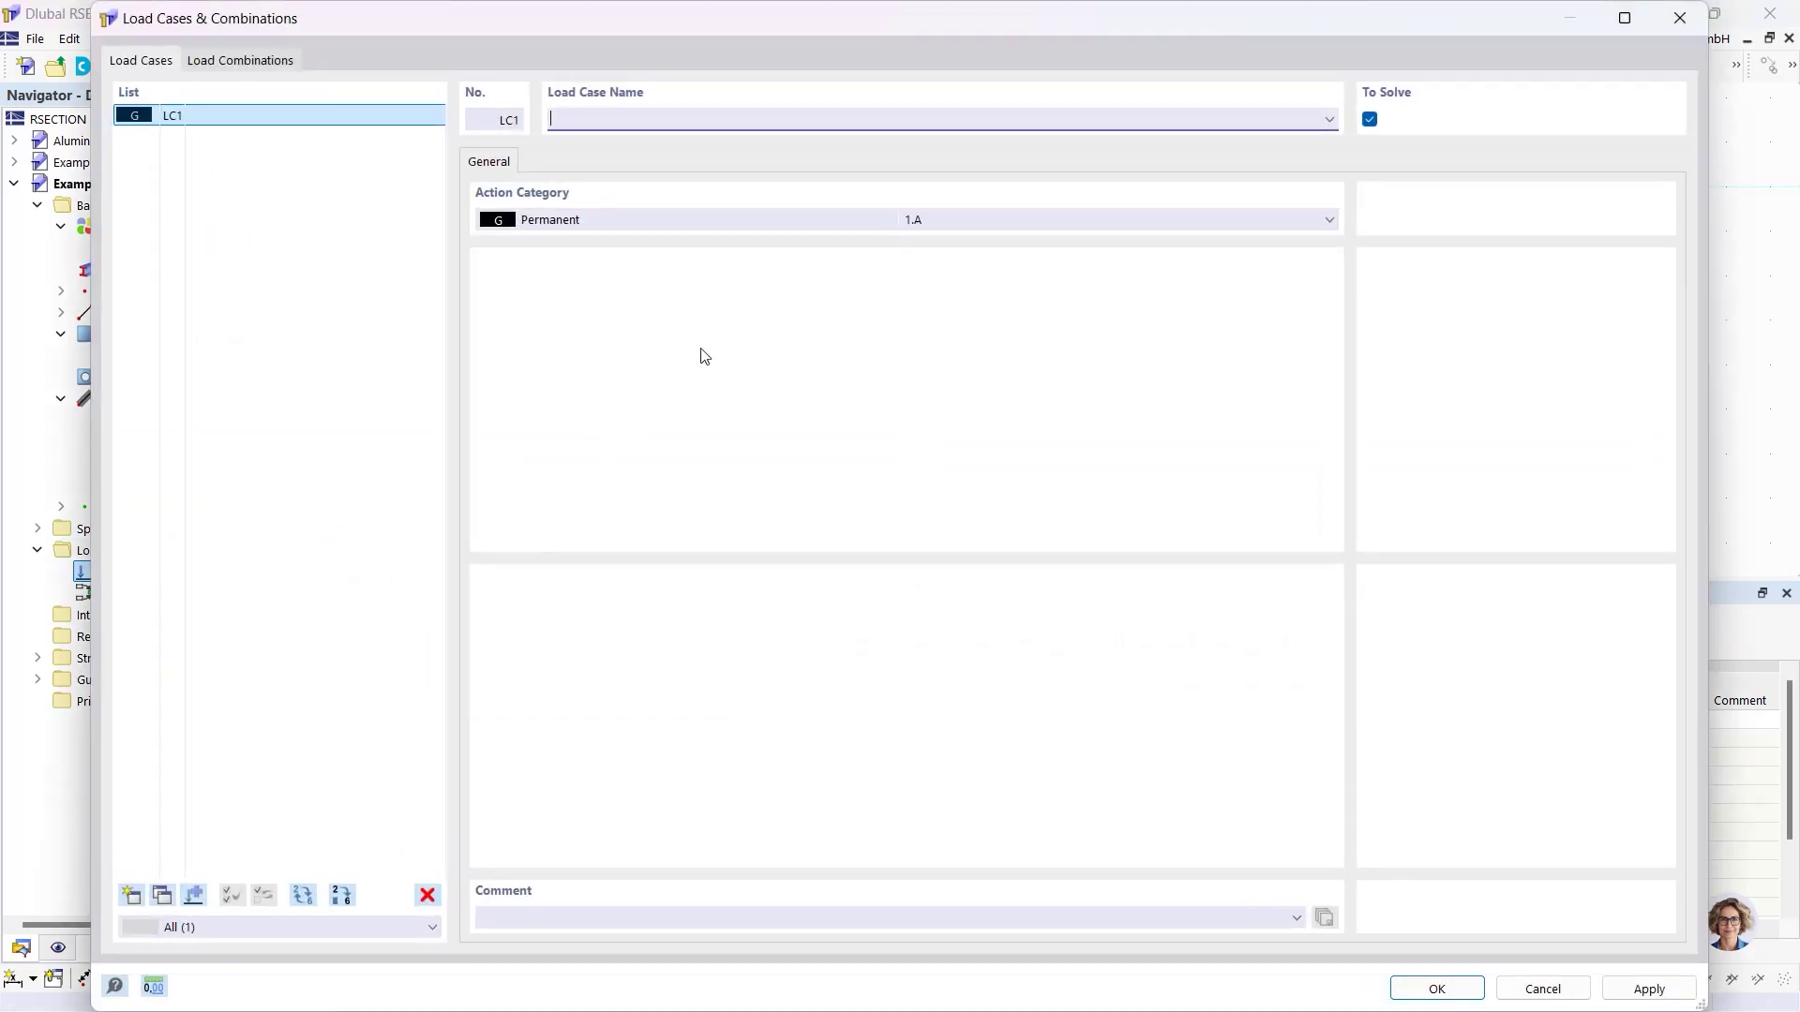
{"action": "type", "text": "N"}
{"action": "left_click", "coordinate": [133, 895]}
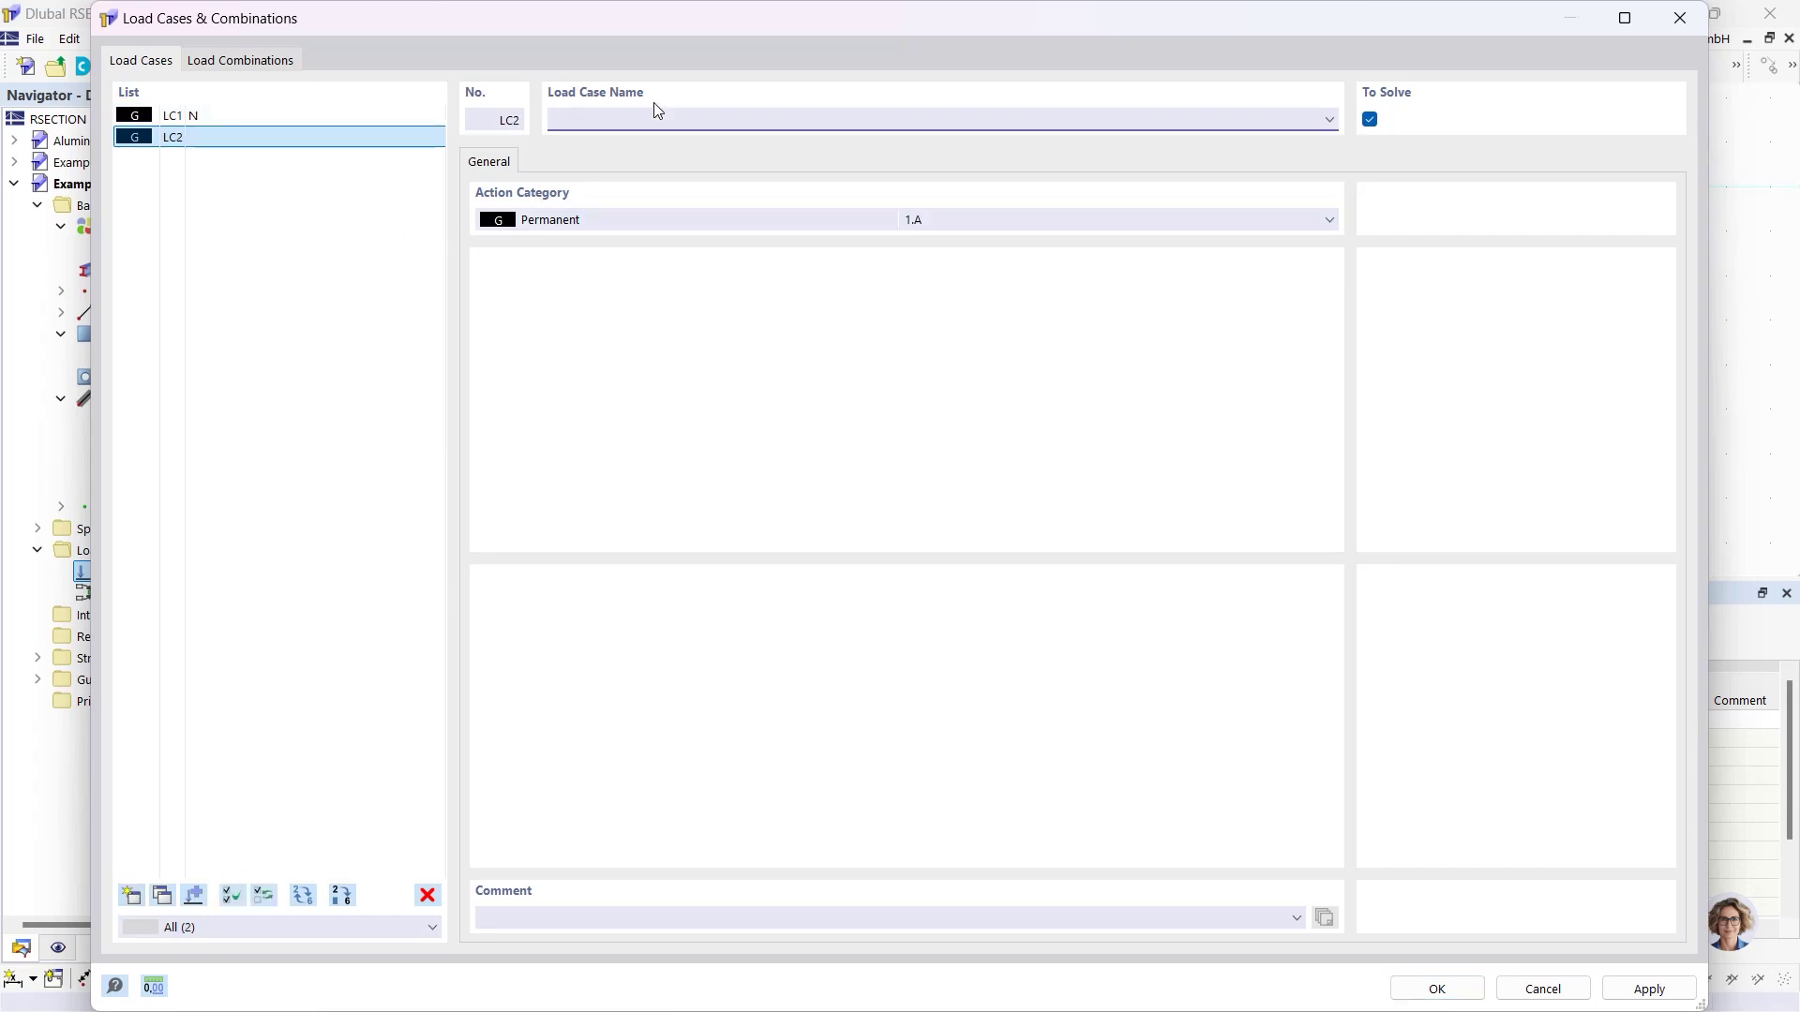
{"action": "type", "text": "My"}
Create load combination CO1 from both load cases, LC1 + LC2, each with factor 1.00.
{"action": "left_click", "coordinate": [240, 60]}
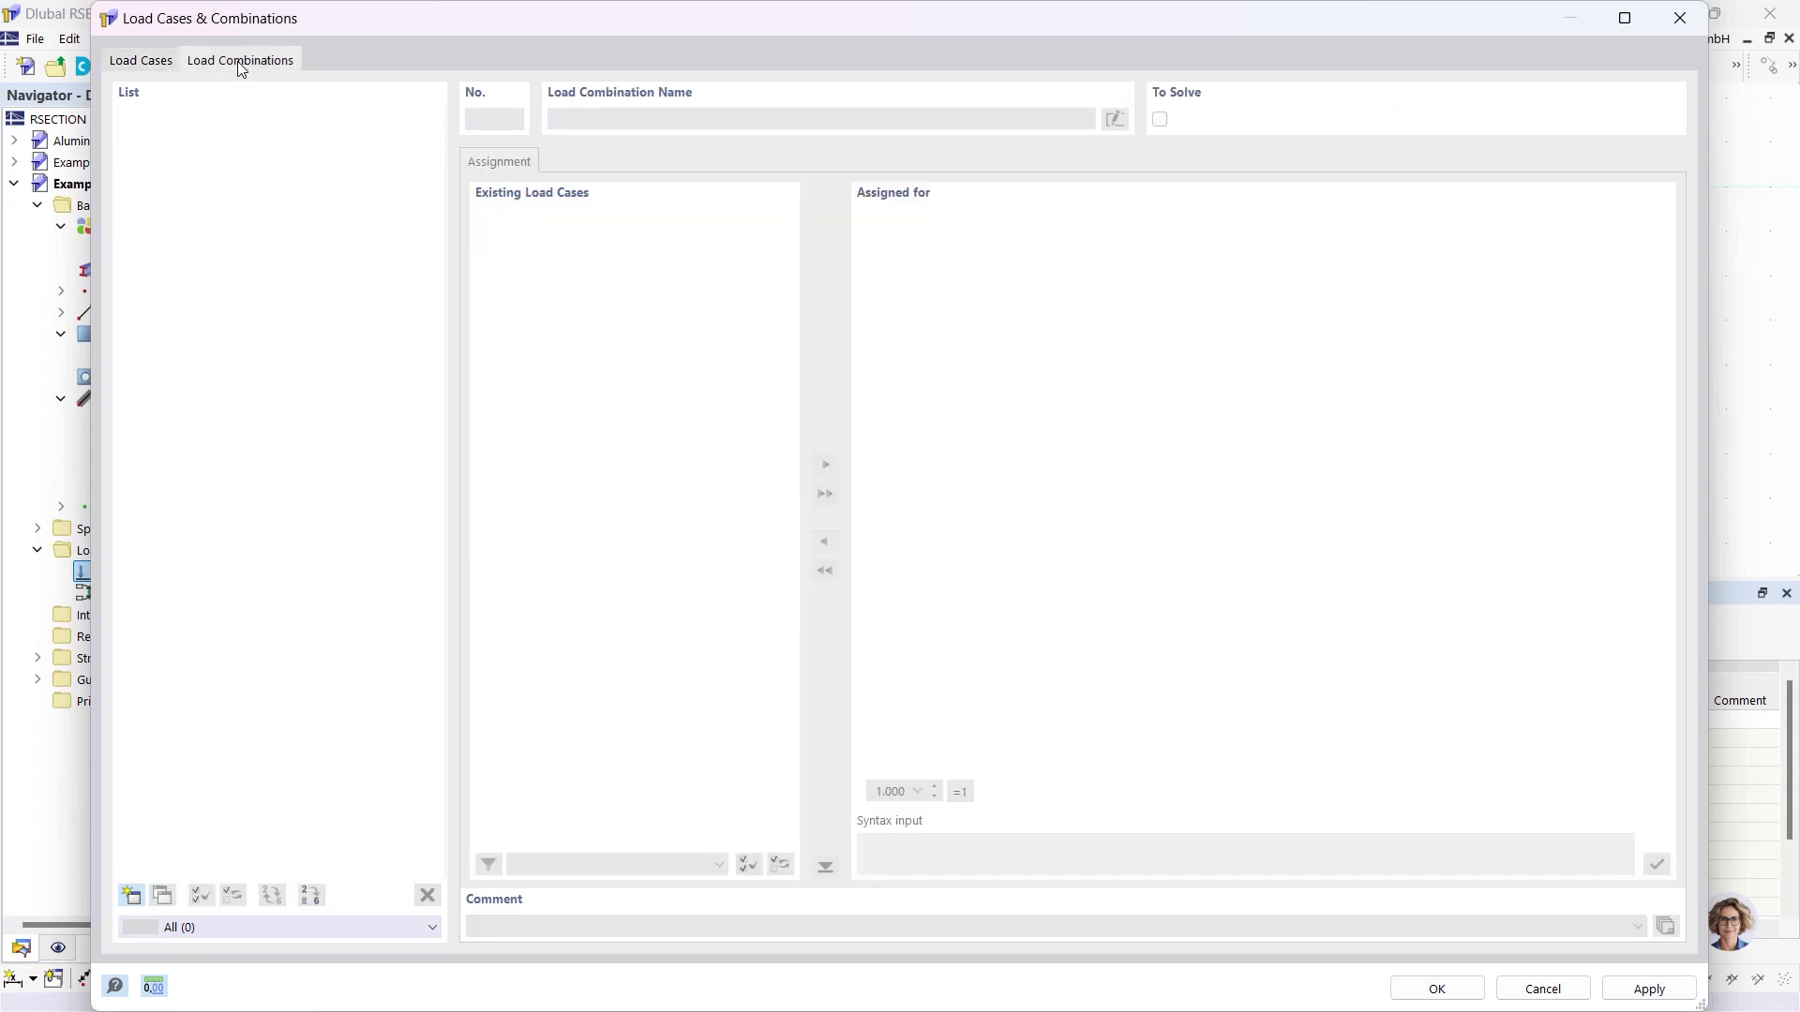
{"action": "left_click", "coordinate": [132, 895]}
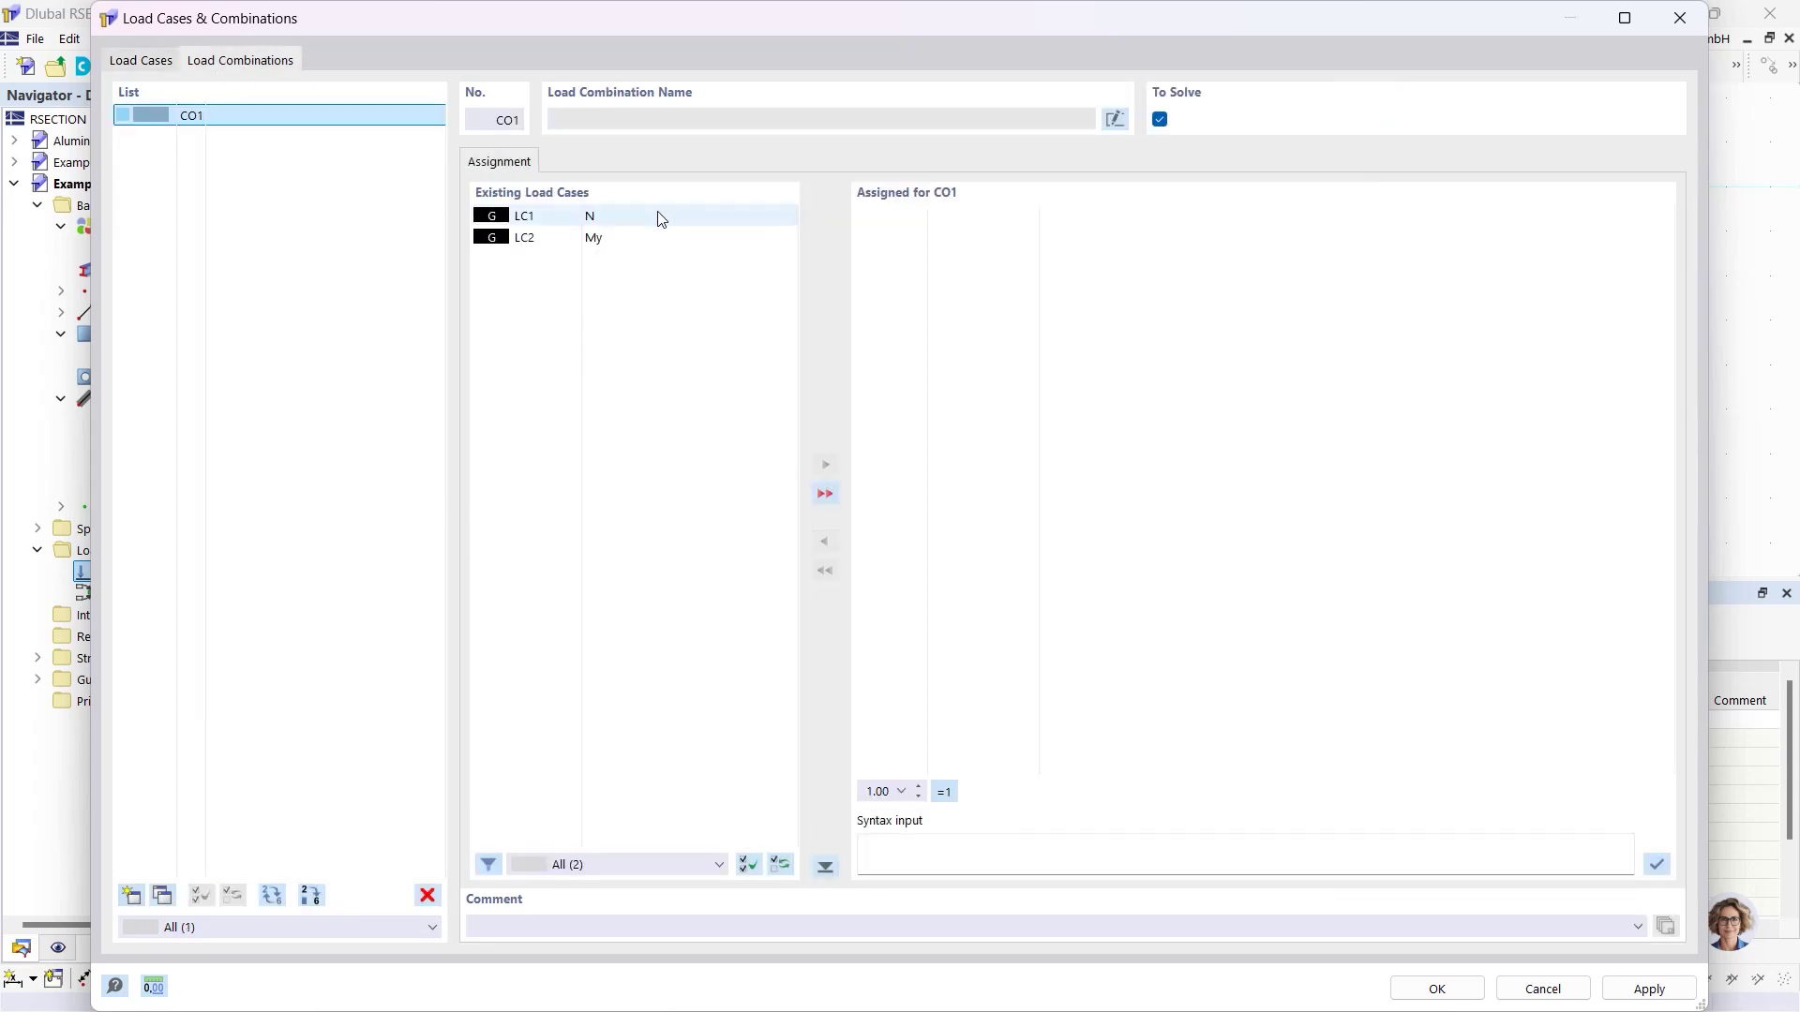
{"action": "left_click", "coordinate": [825, 493]}
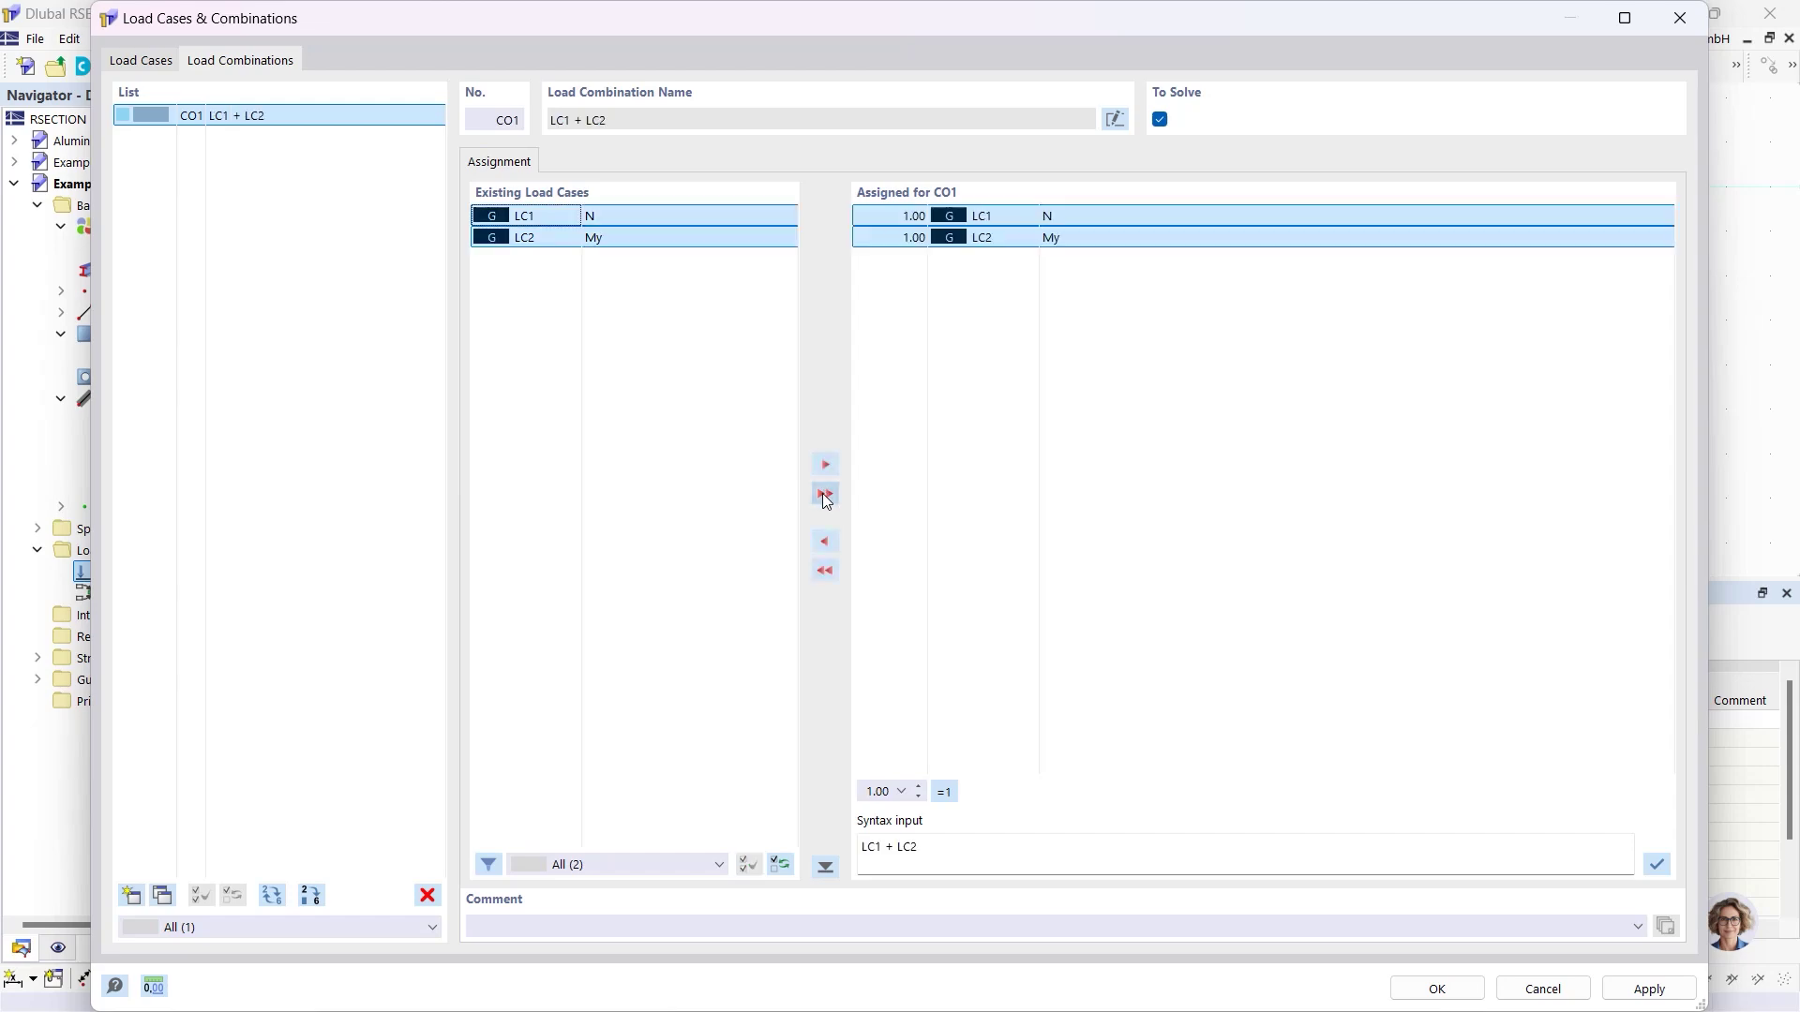
{"action": "left_click", "coordinate": [1437, 990]}
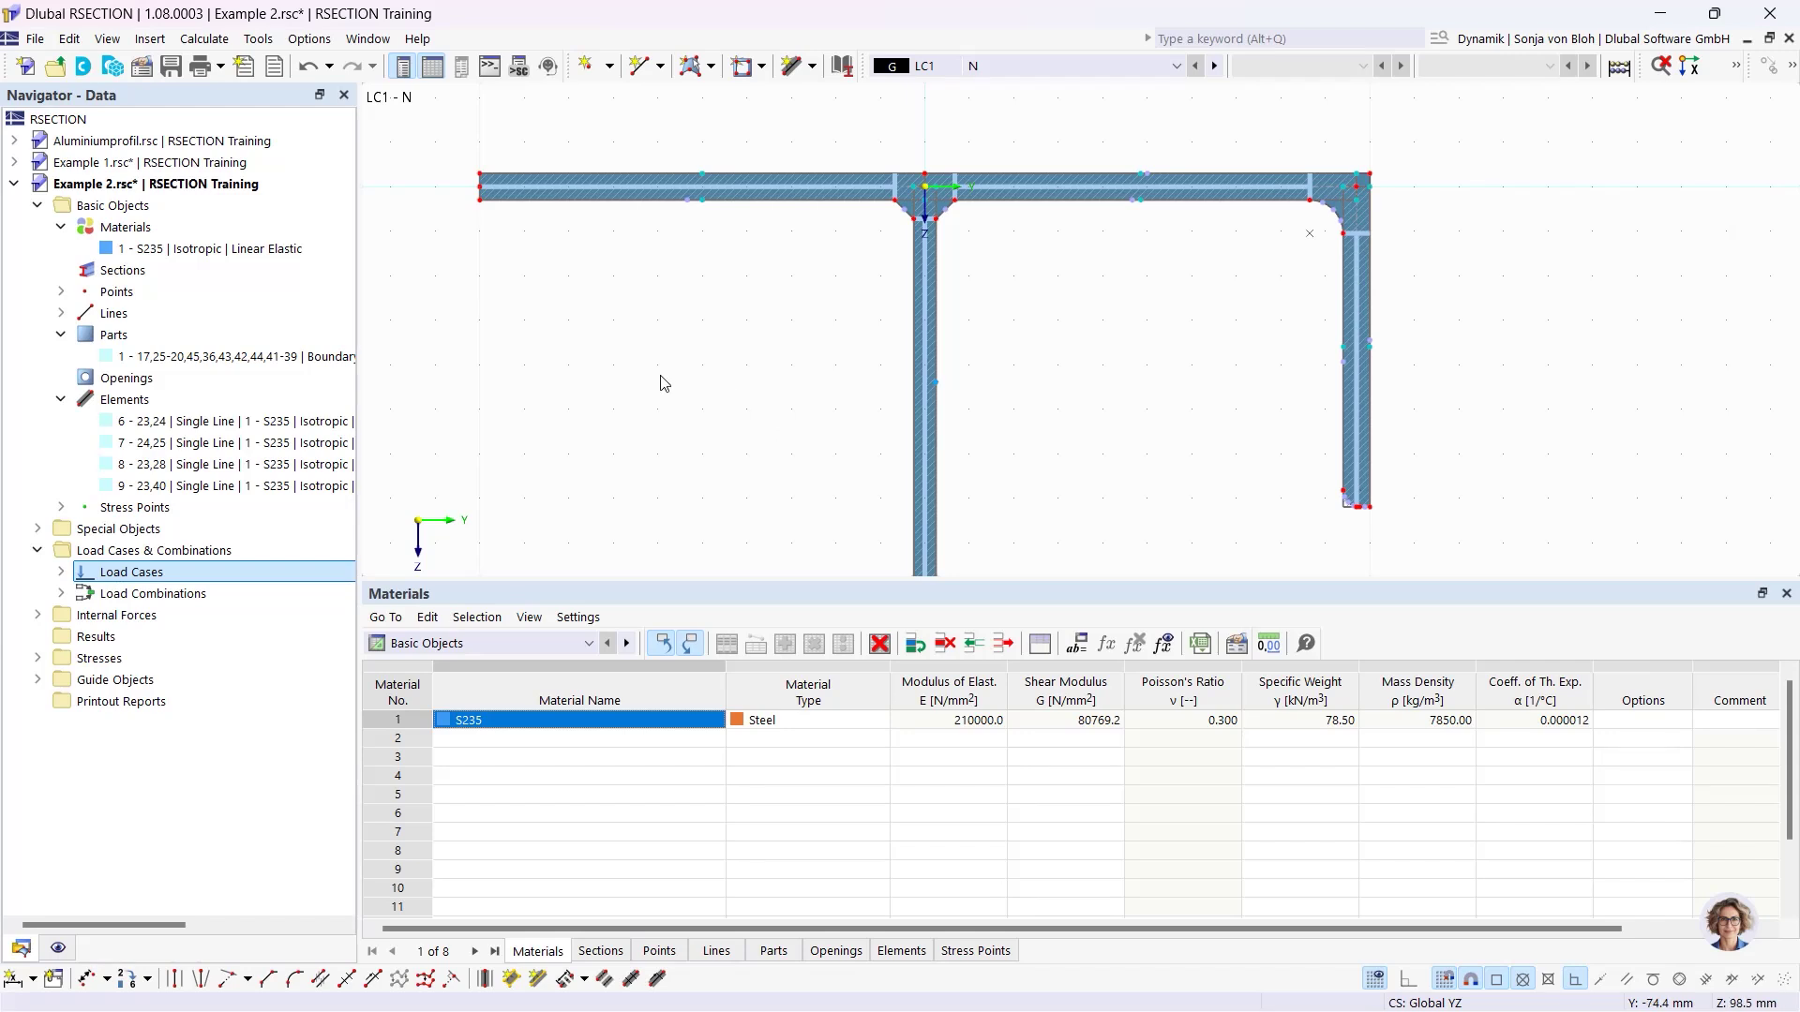
Define internal forces for load case LC1 - N with an axial force N of -50 kN.
{"action": "left_click", "coordinate": [38, 615]}
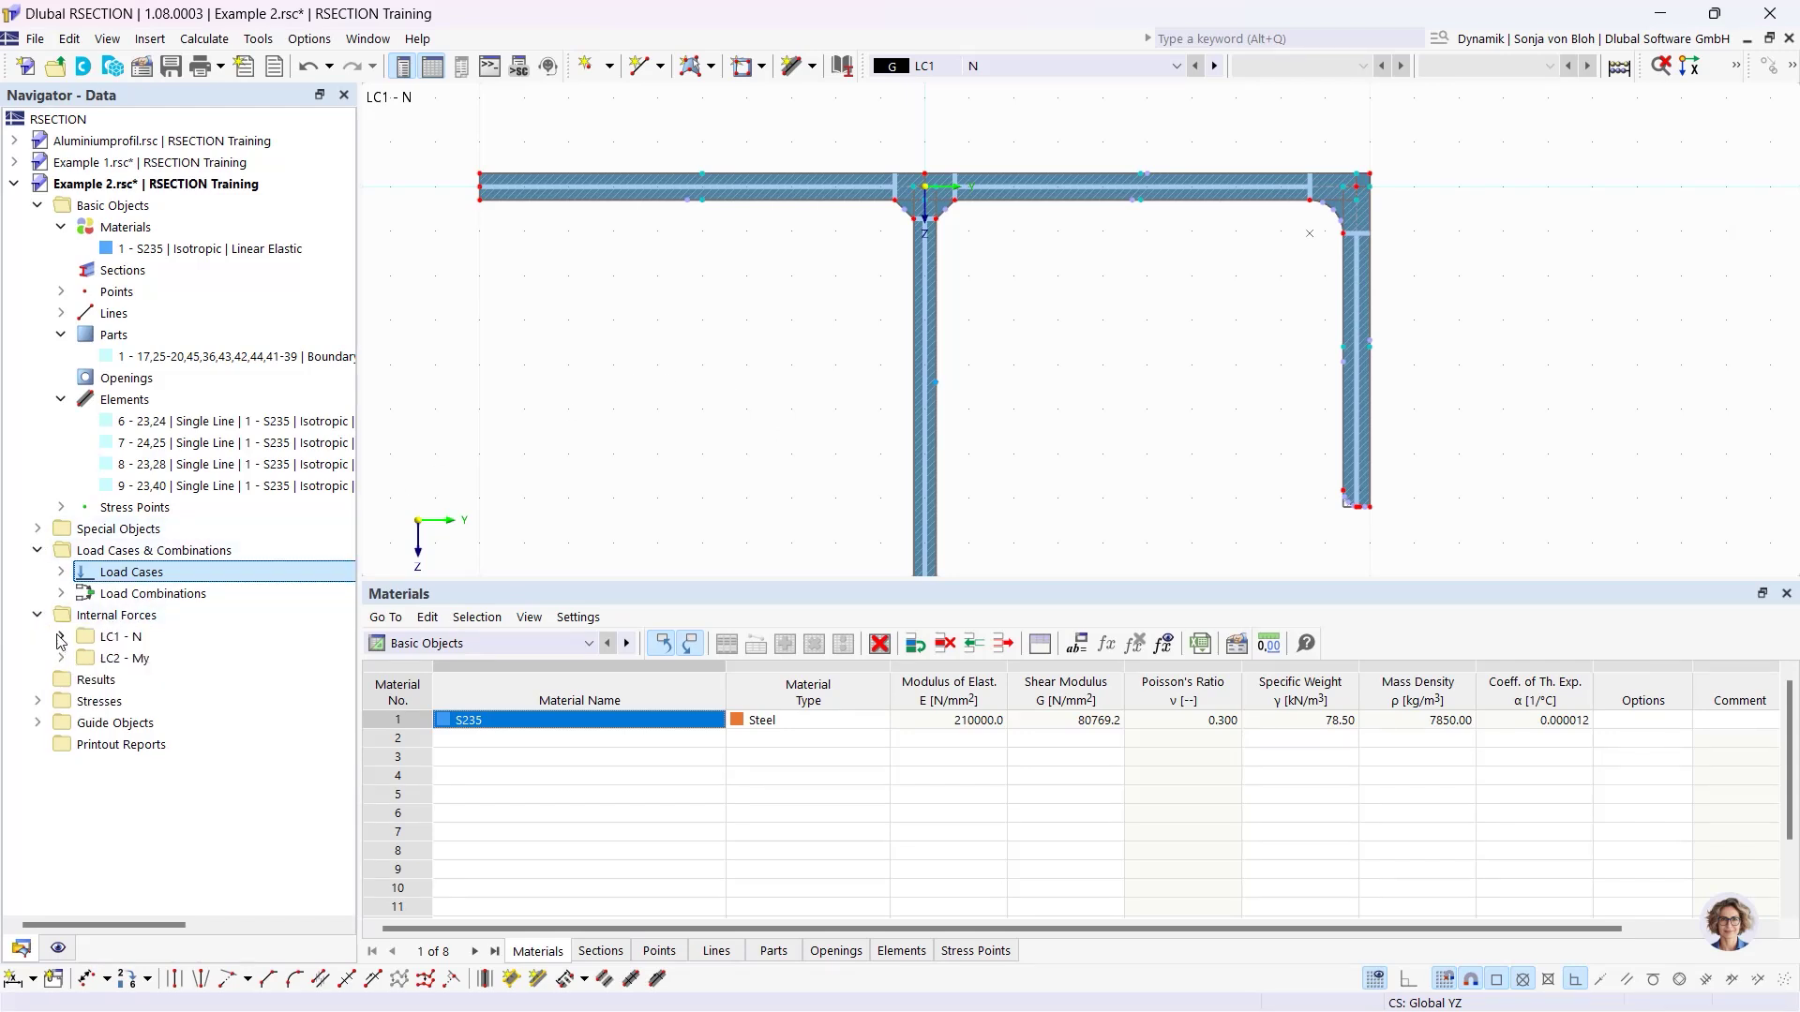
{"action": "left_click", "coordinate": [61, 636]}
{"action": "double_click", "coordinate": [165, 659]}
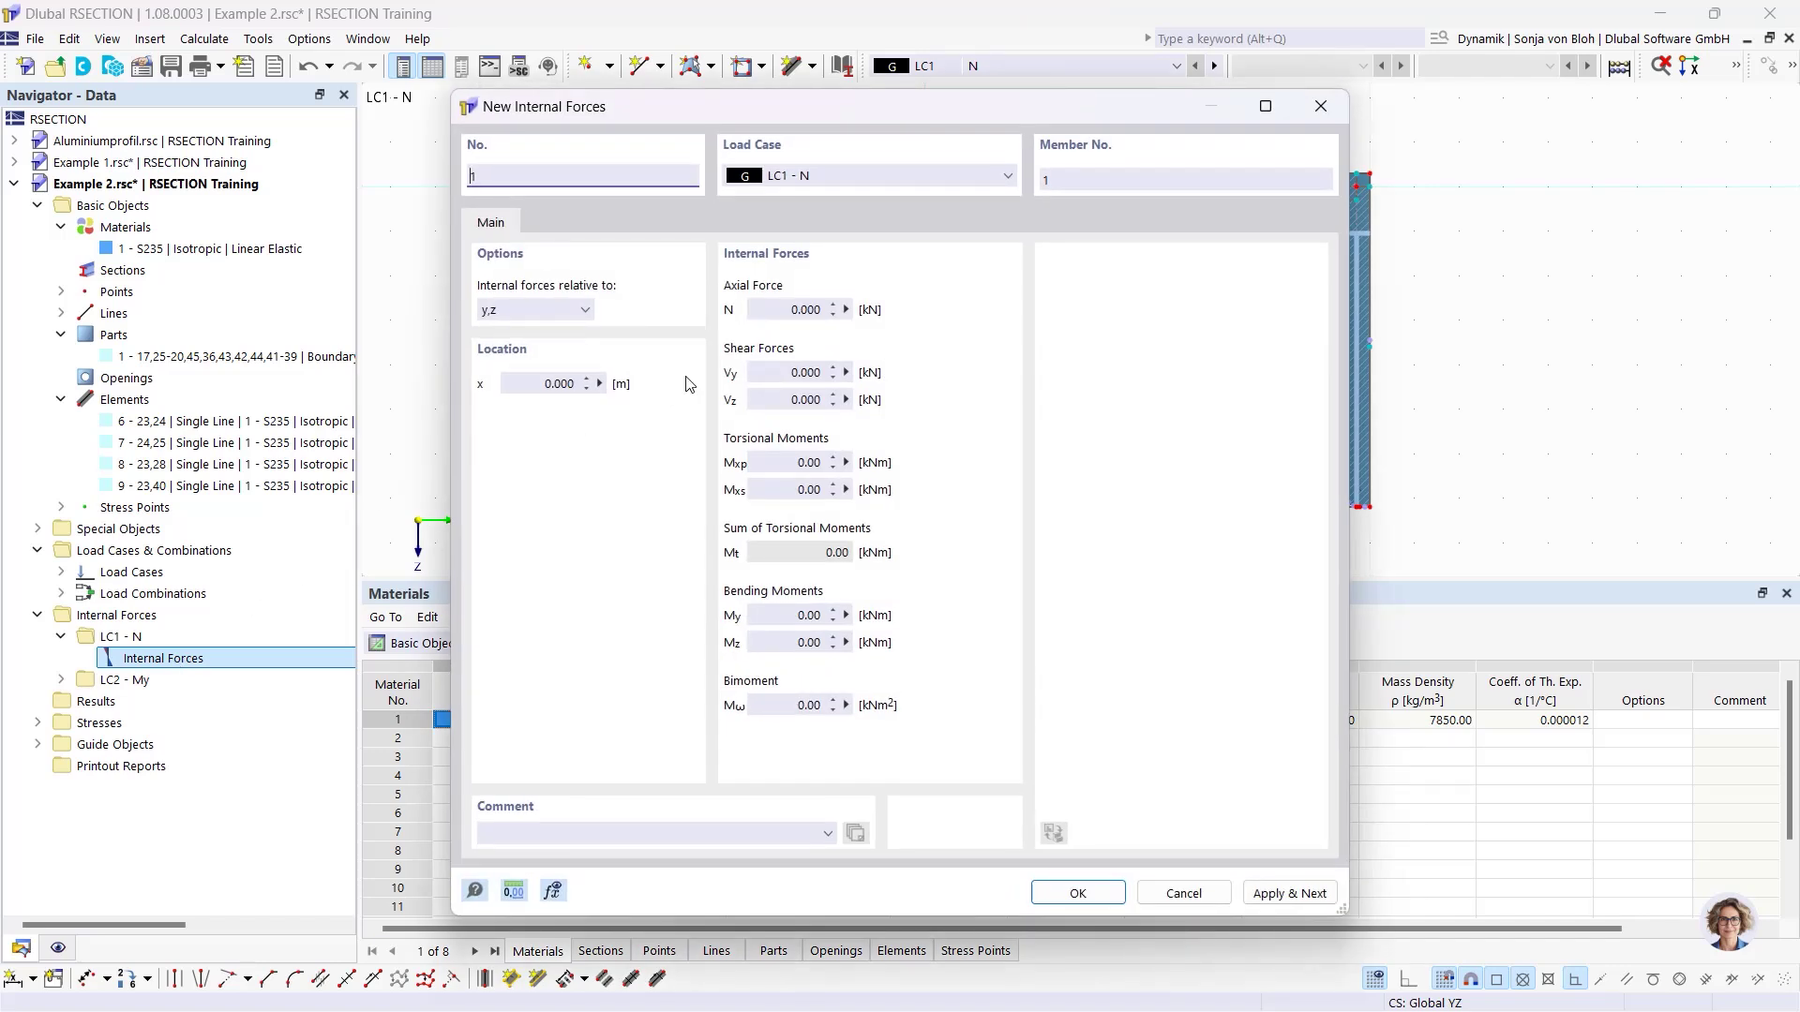
{"action": "left_click", "coordinate": [764, 310]}
{"action": "double_click", "coordinate": [763, 311]}
{"action": "type", "text": "-50"}
{"action": "left_click", "coordinate": [1315, 893]}
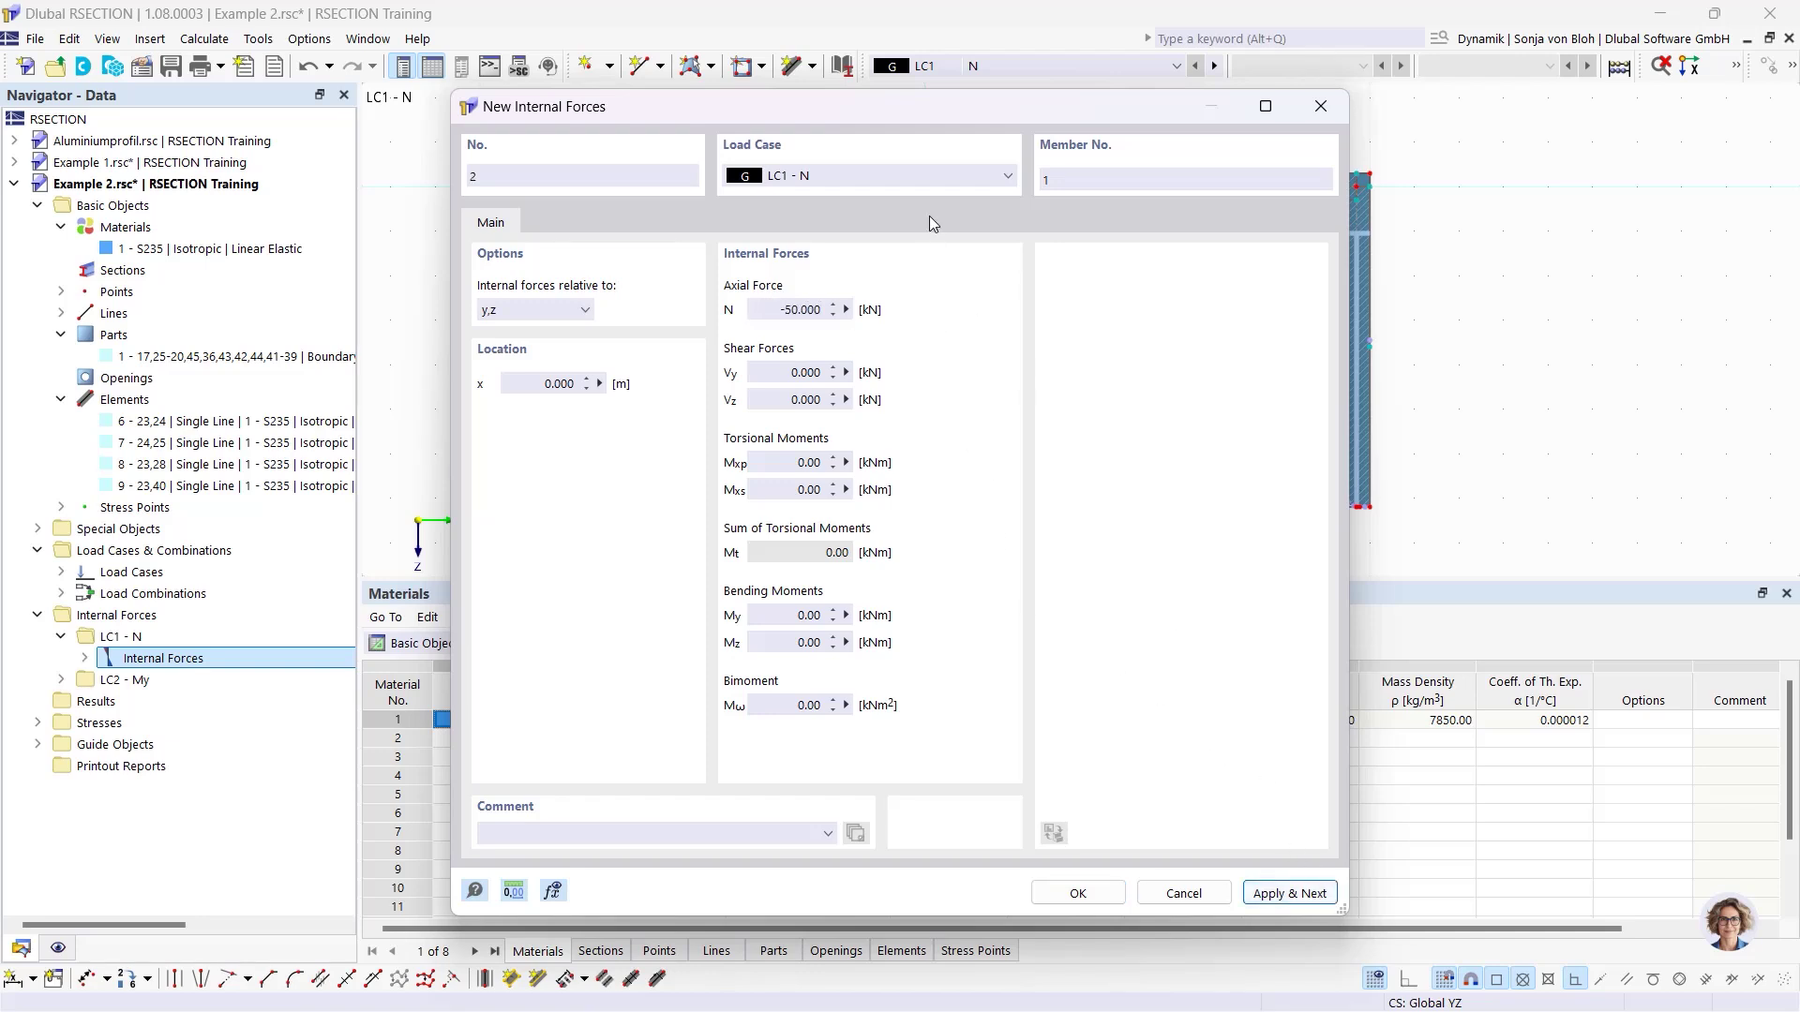
Define internal forces for load case LC2 - My with zero axial force and a bending moment My of 20 kNm.
{"action": "left_click", "coordinate": [887, 174]}
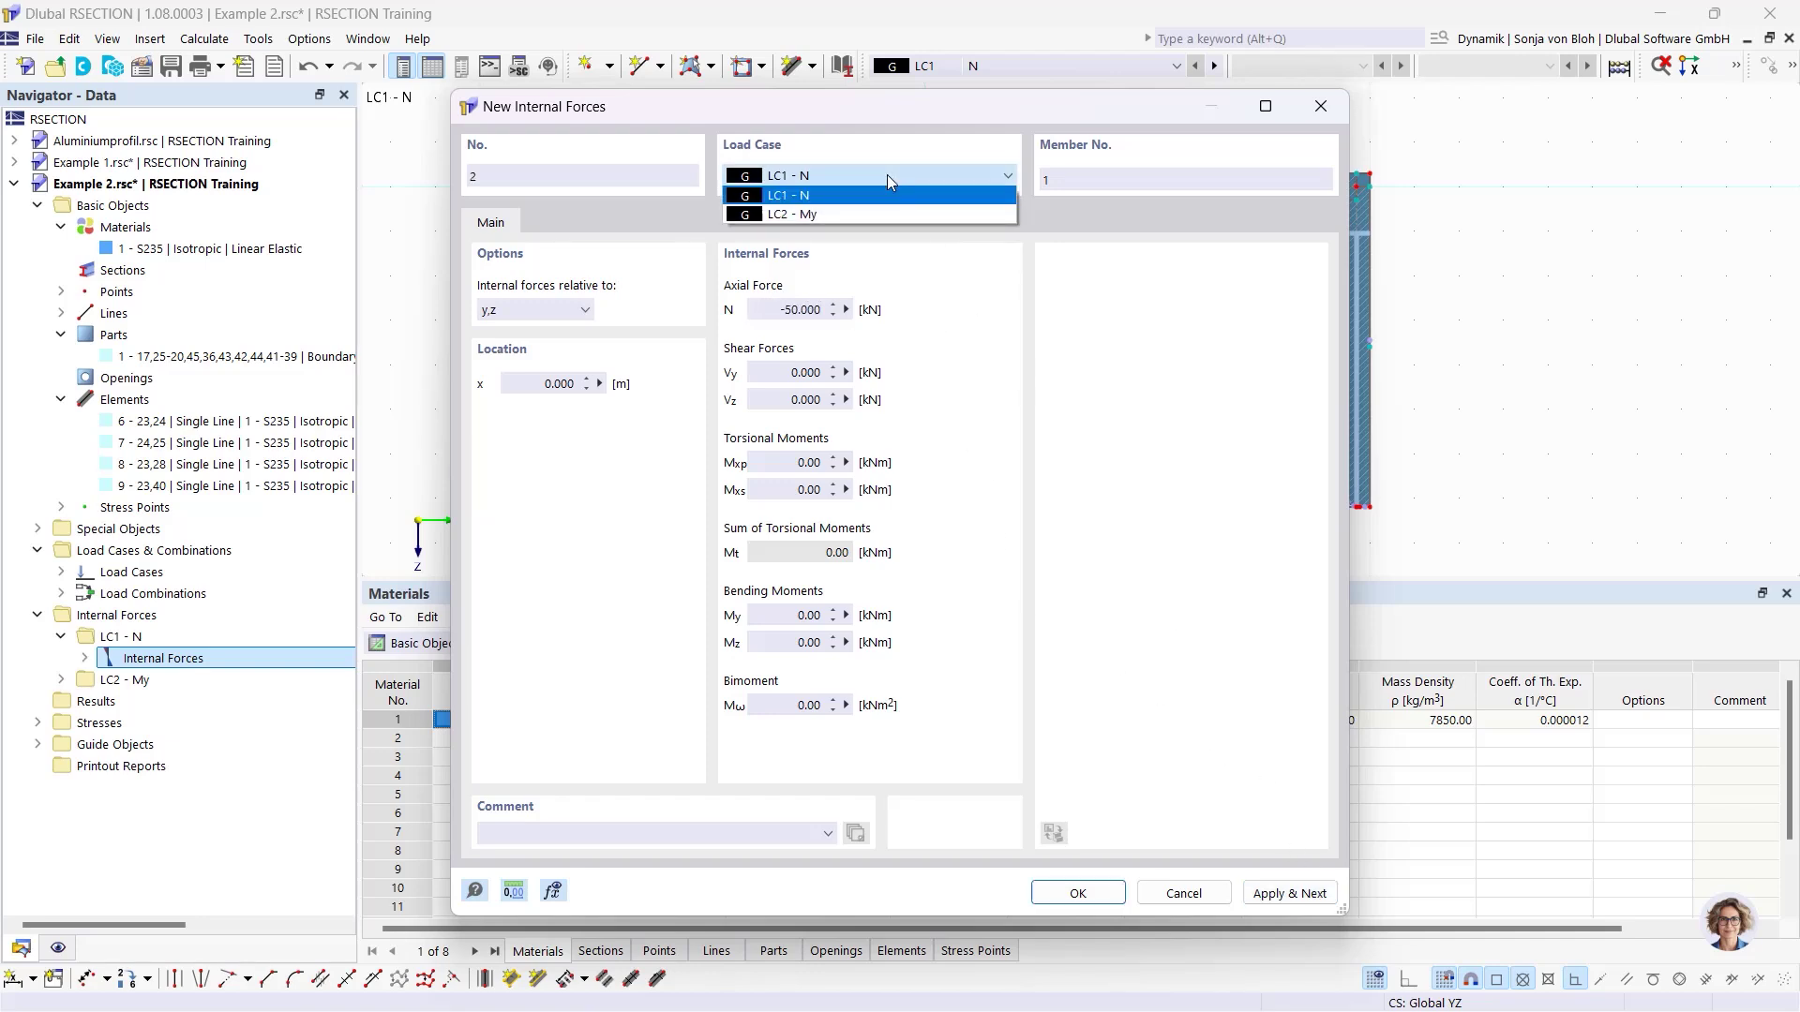
{"action": "left_click", "coordinate": [855, 212]}
{"action": "double_click", "coordinate": [856, 318]}
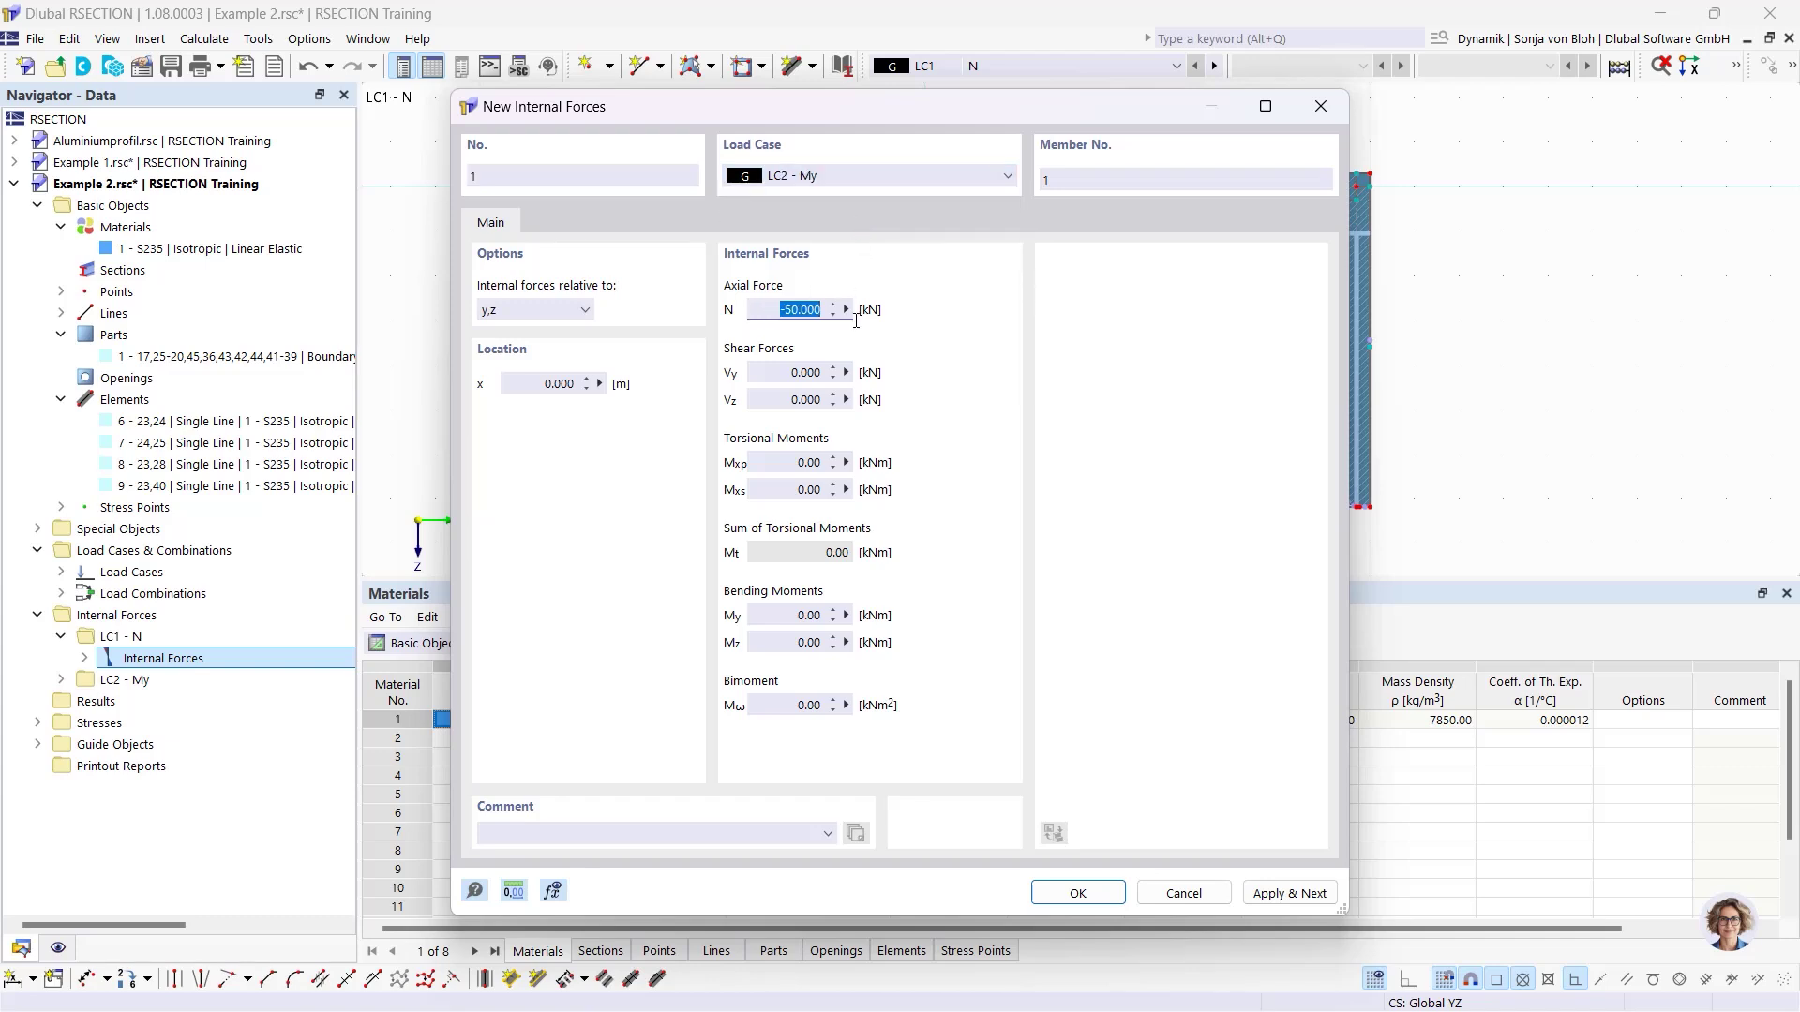
{"action": "type", "text": "0"}
{"action": "left_click_drag", "start_coordinate": [778, 616], "coordinate": [856, 616]}
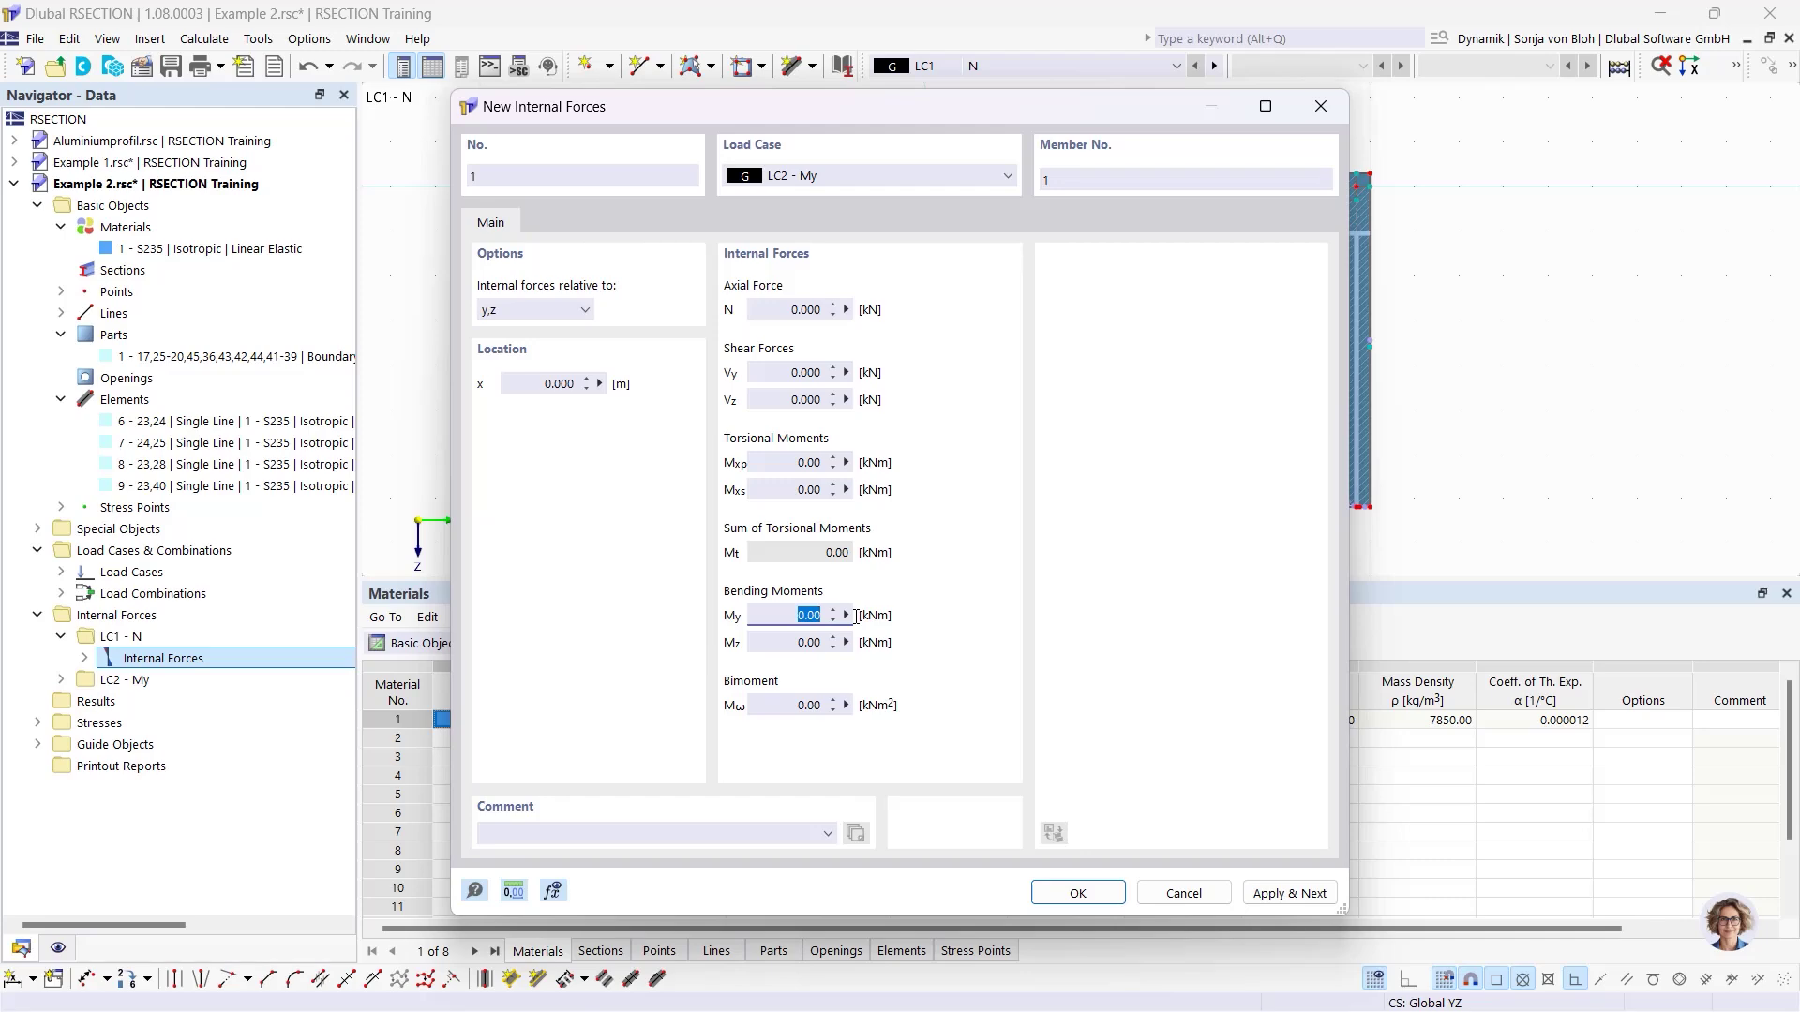
{"action": "type", "text": "20"}
{"action": "left_click", "coordinate": [1076, 892]}
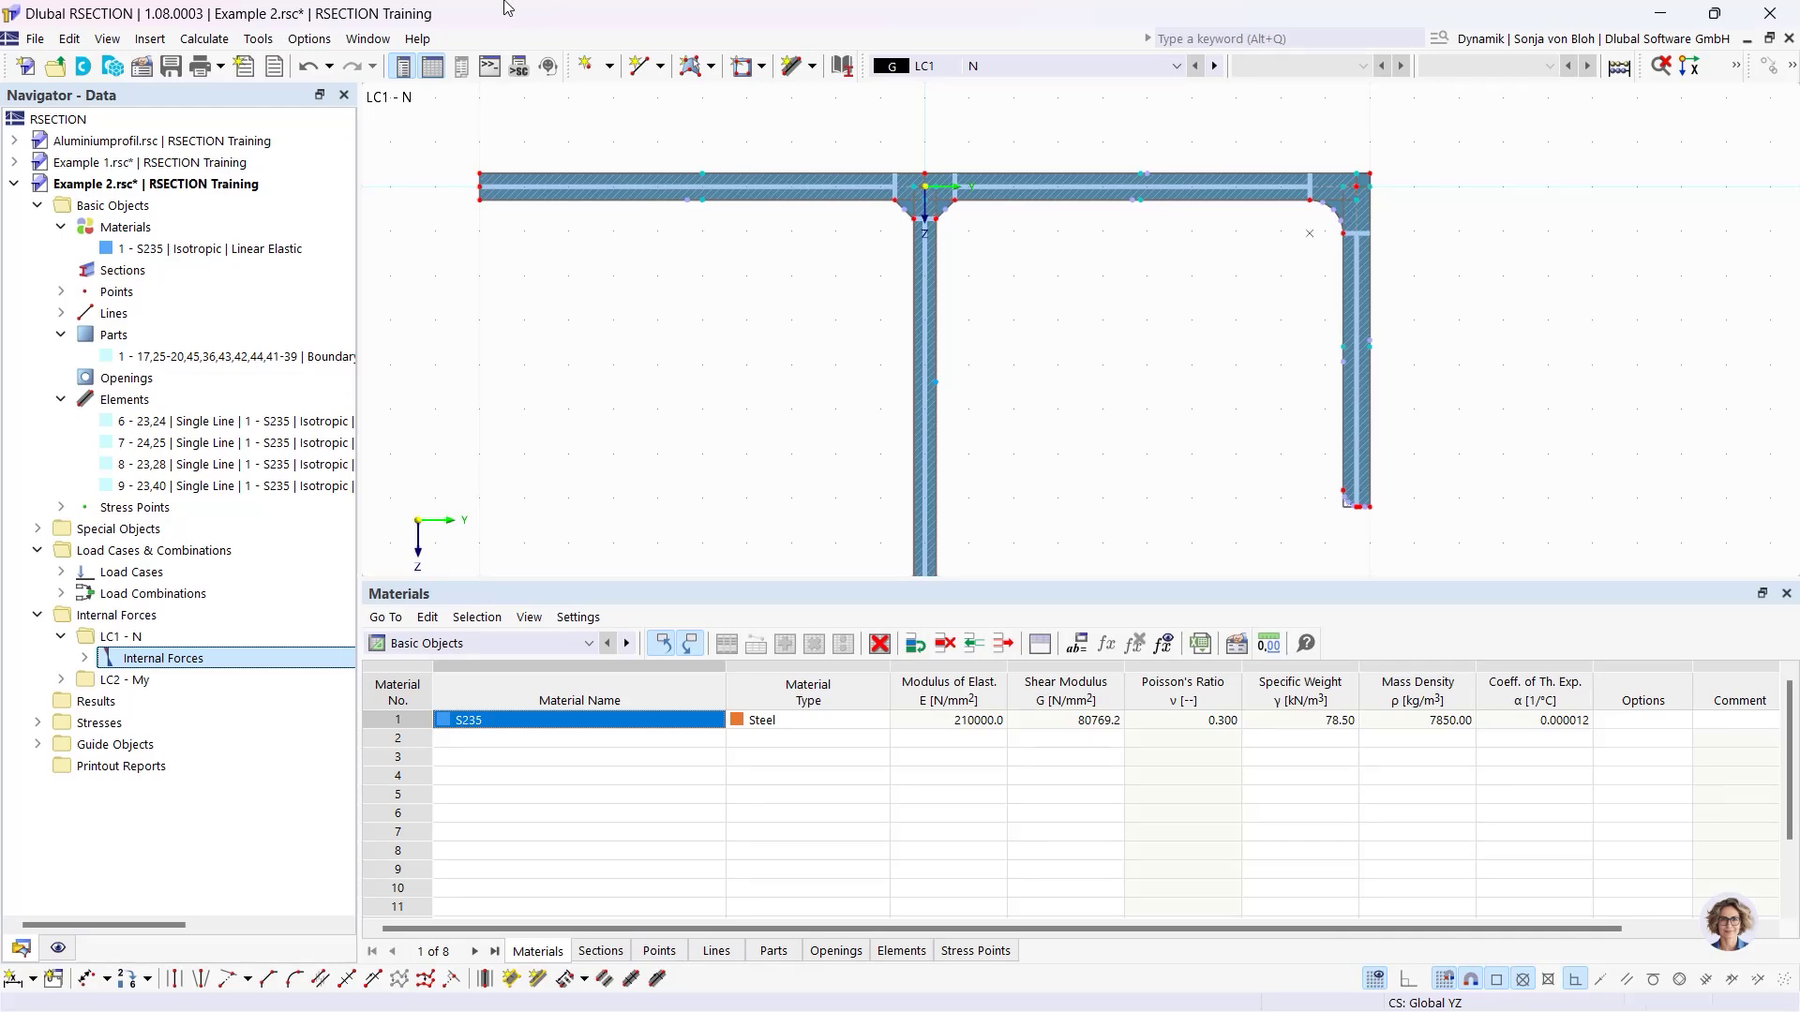
Run the calculation of all load cases and combinations for the section.
{"action": "left_click", "coordinate": [205, 39]}
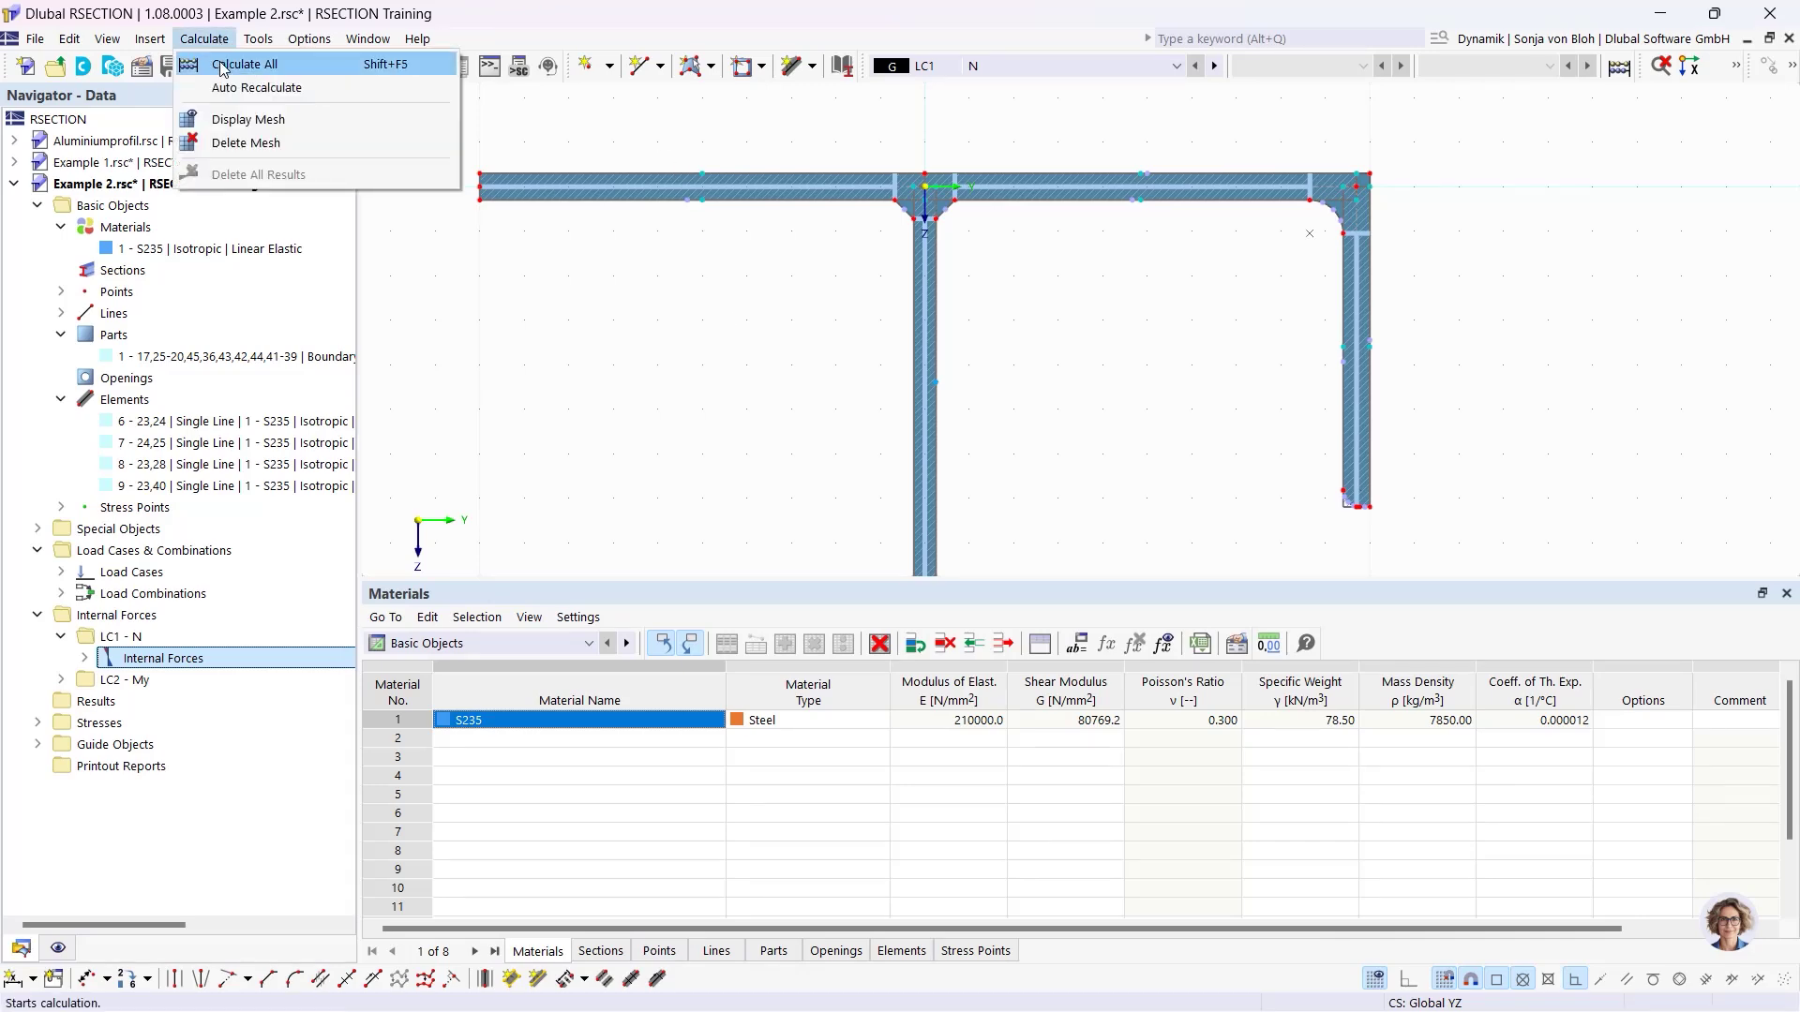
{"action": "left_click", "coordinate": [230, 64]}
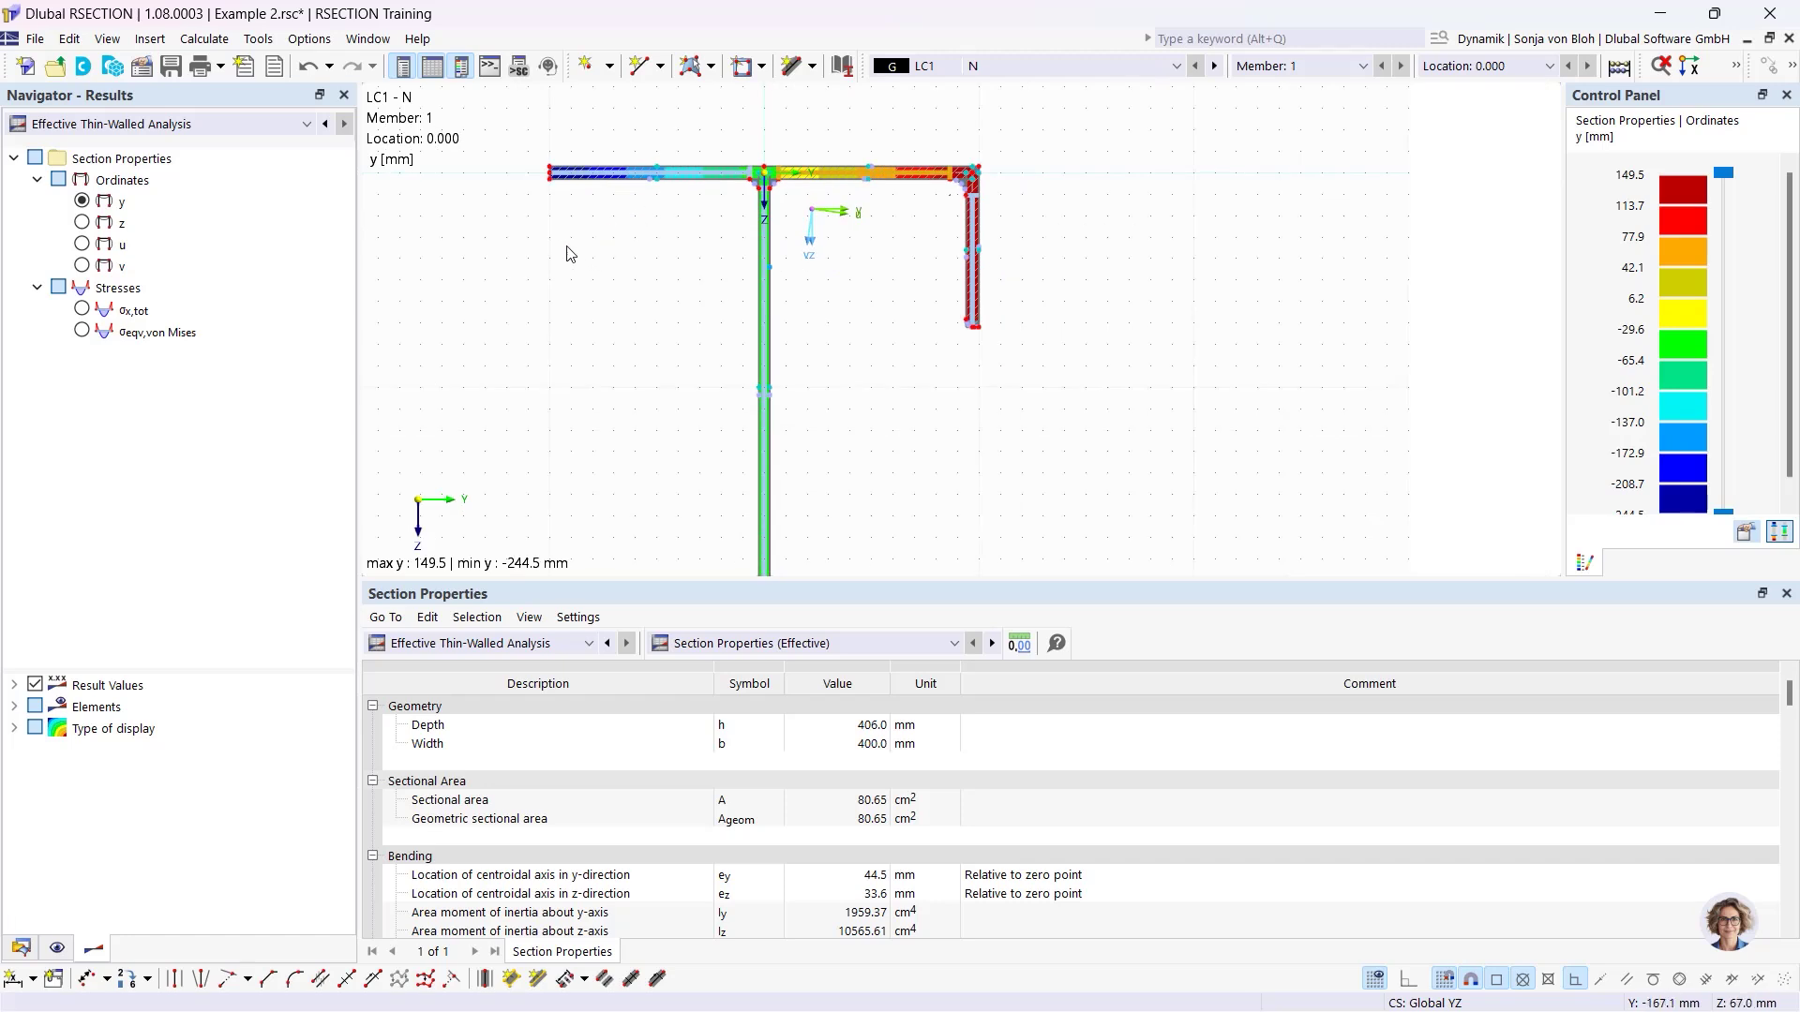
{"action": "middle_click_drag", "start_coordinate": [546, 272], "coordinate": [670, 249]}
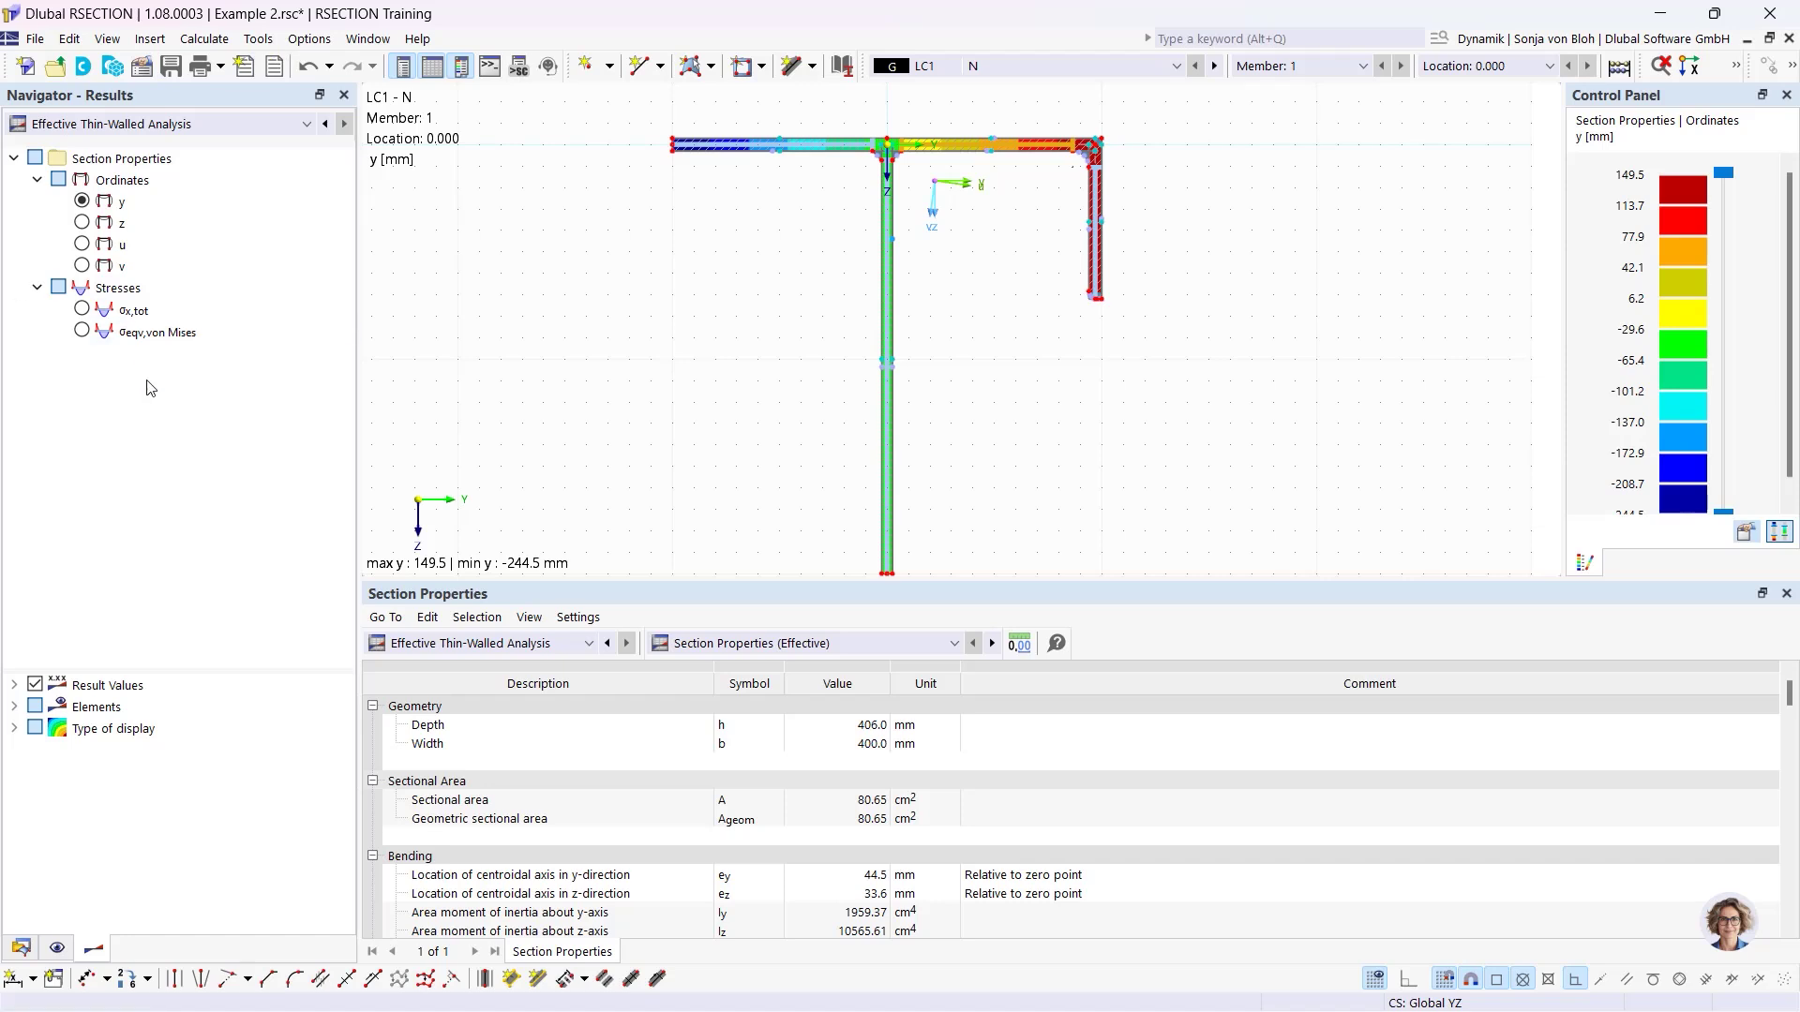
Display the total normal stresses σx,tot on the section and list the Section Classification acc. to EN 1993-1-1 results.
{"action": "left_click", "coordinate": [90, 311]}
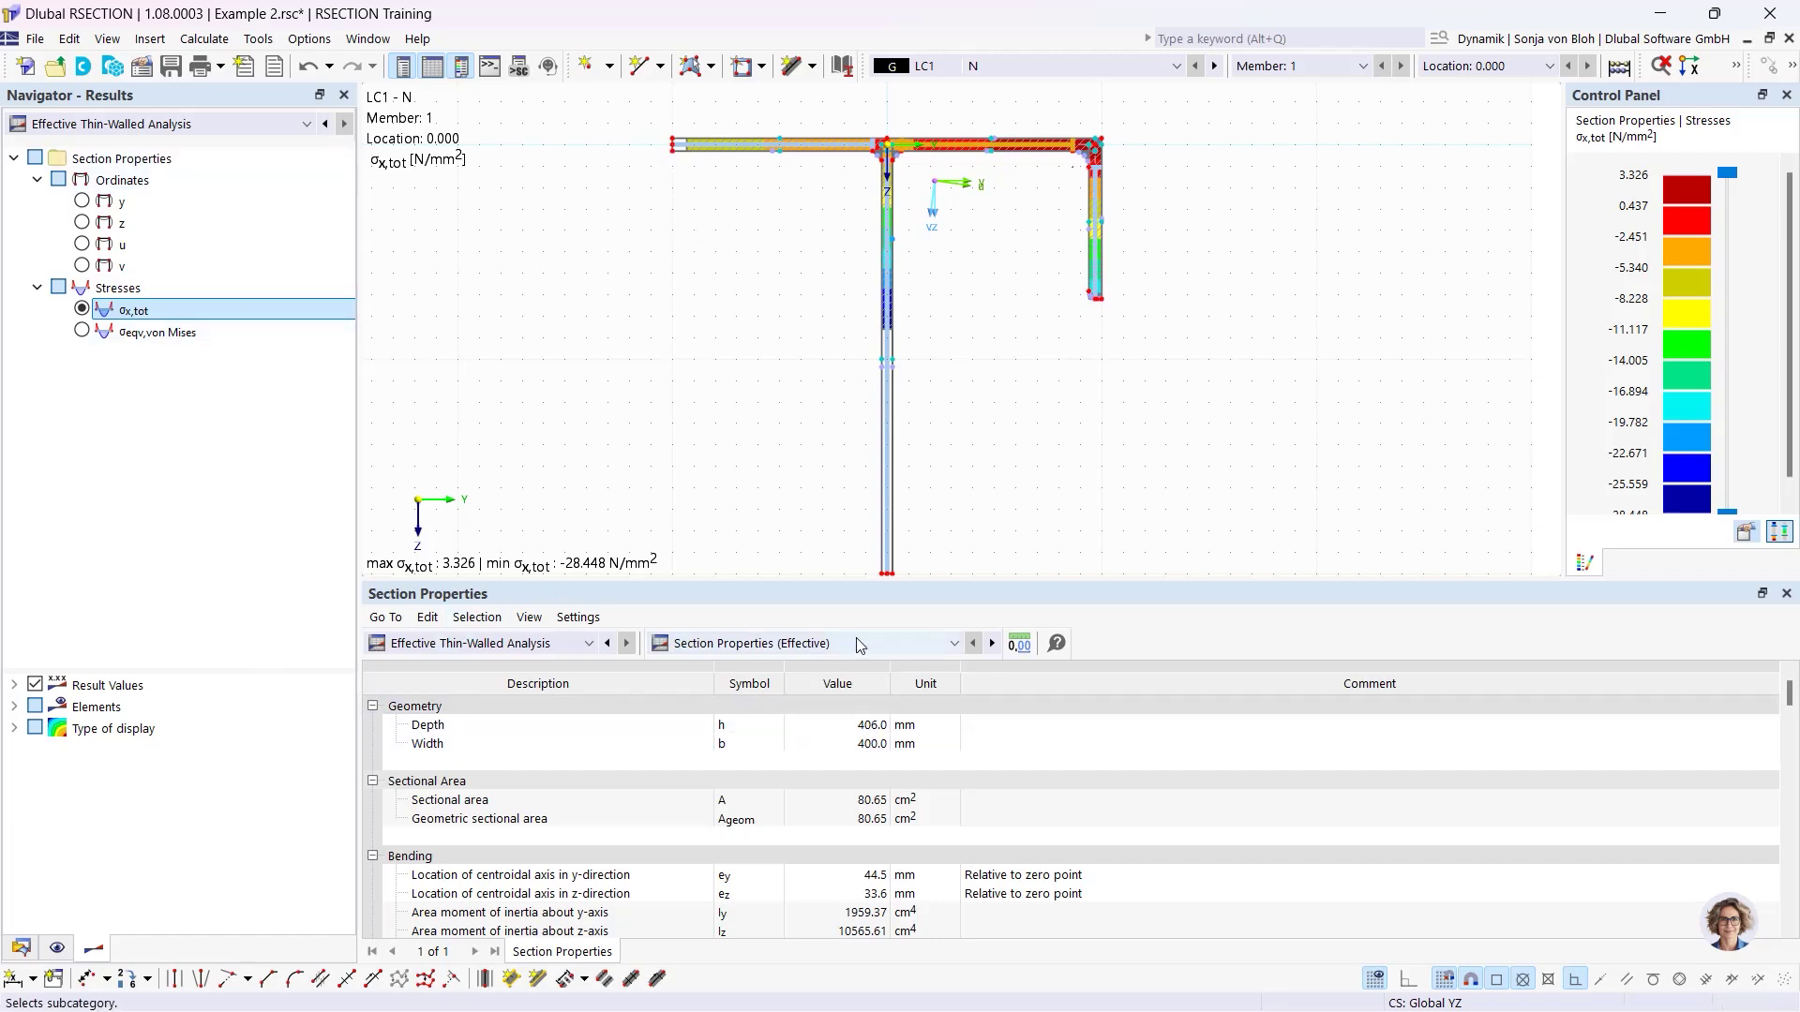
{"action": "left_click", "coordinate": [811, 647]}
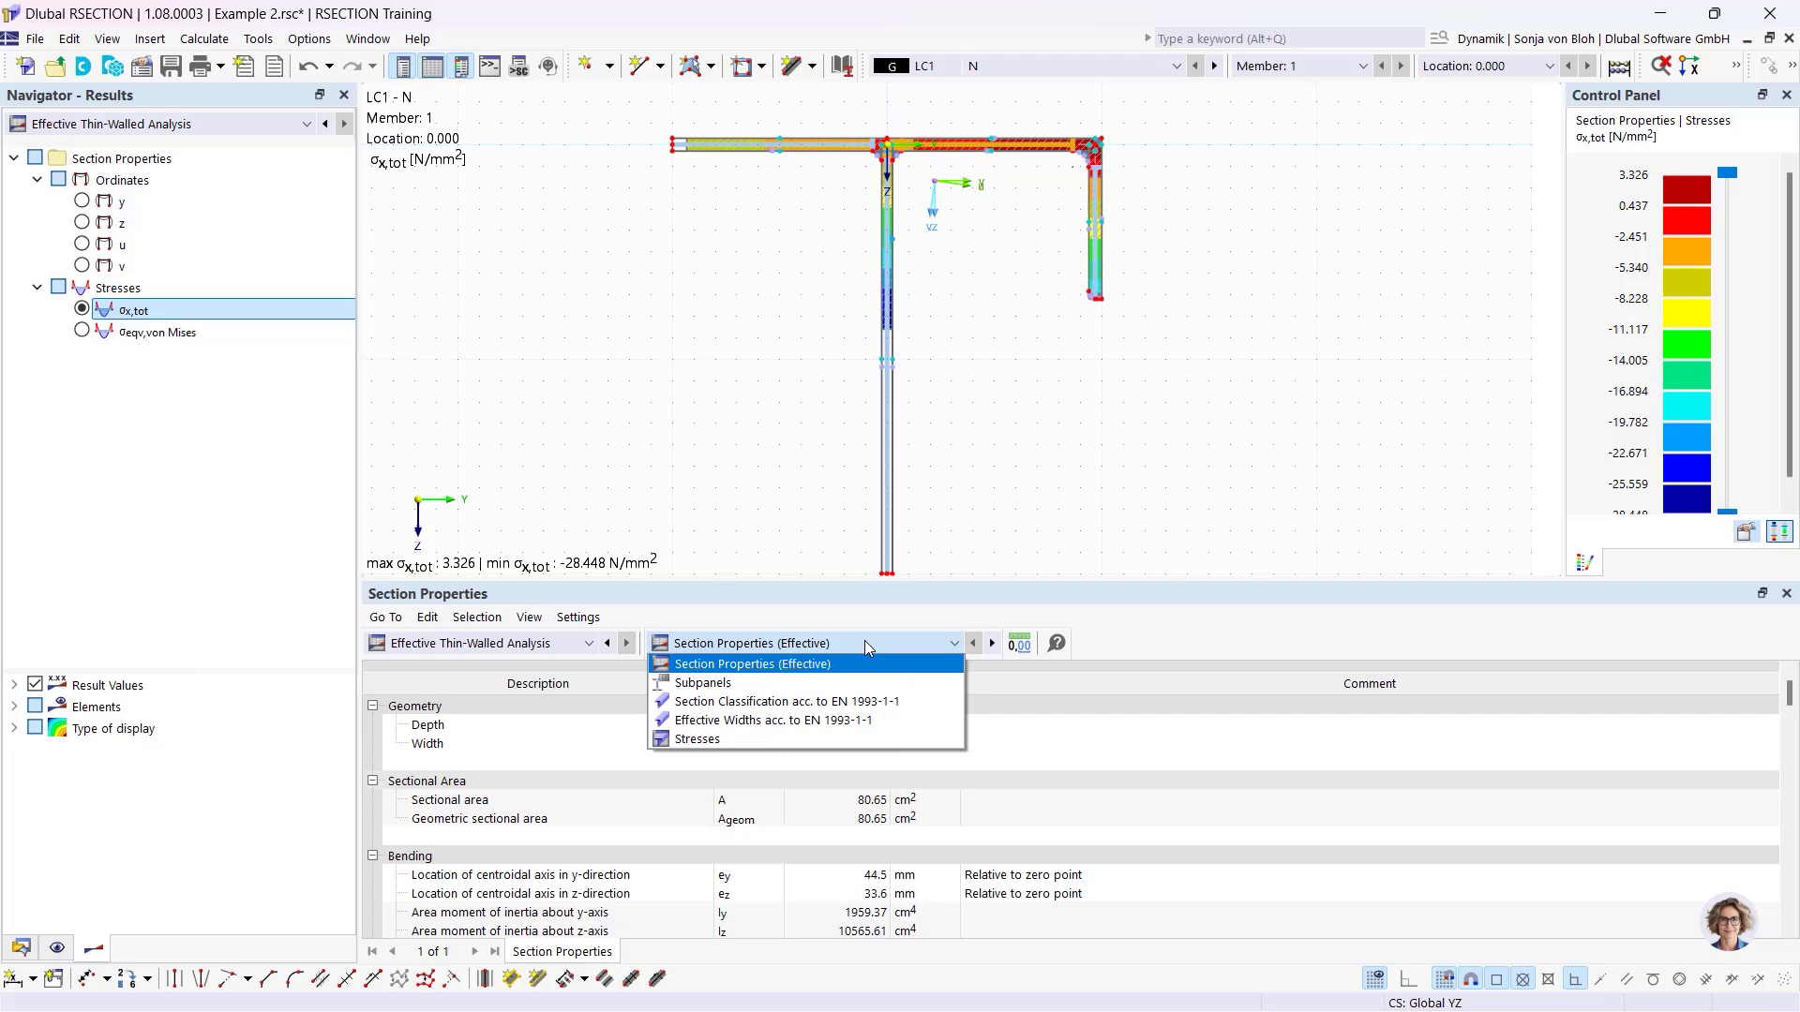
{"action": "left_click", "coordinate": [816, 705]}
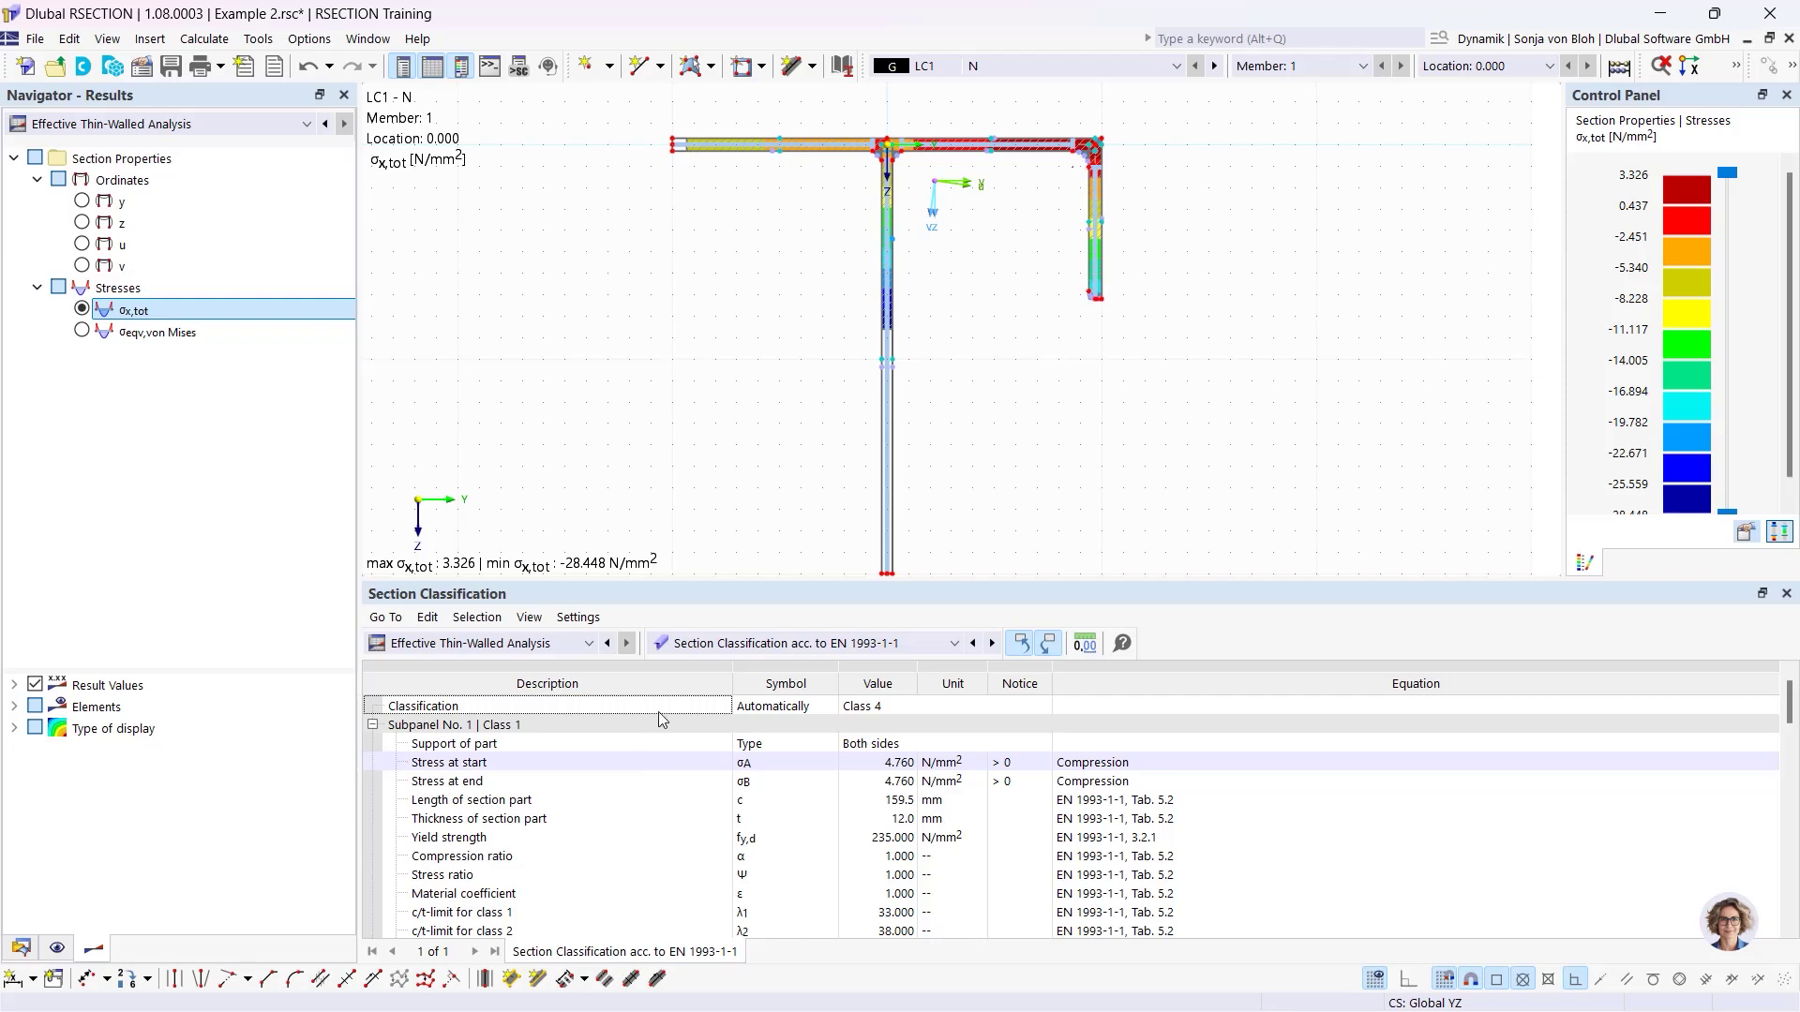
Show the results of load case LC2 - My and examine the free end of the upper horizontal plate.
{"action": "left_click", "coordinate": [1054, 58]}
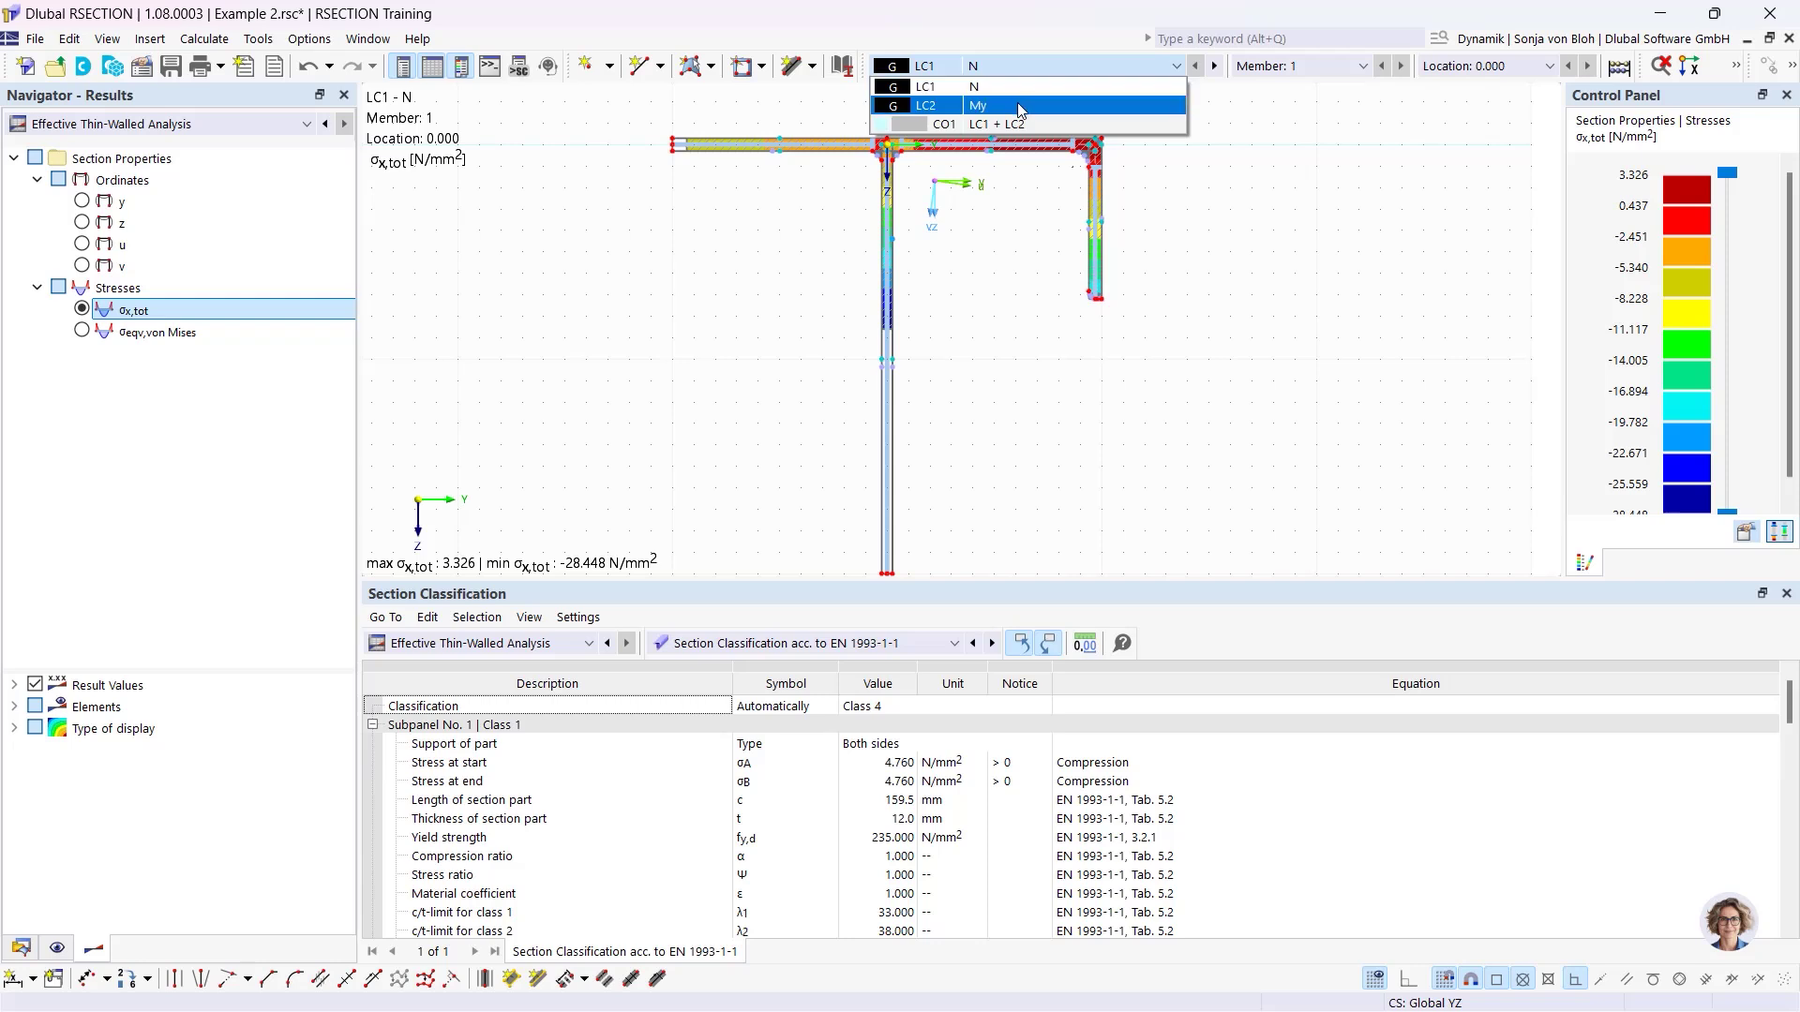
{"action": "left_click", "coordinate": [1018, 105]}
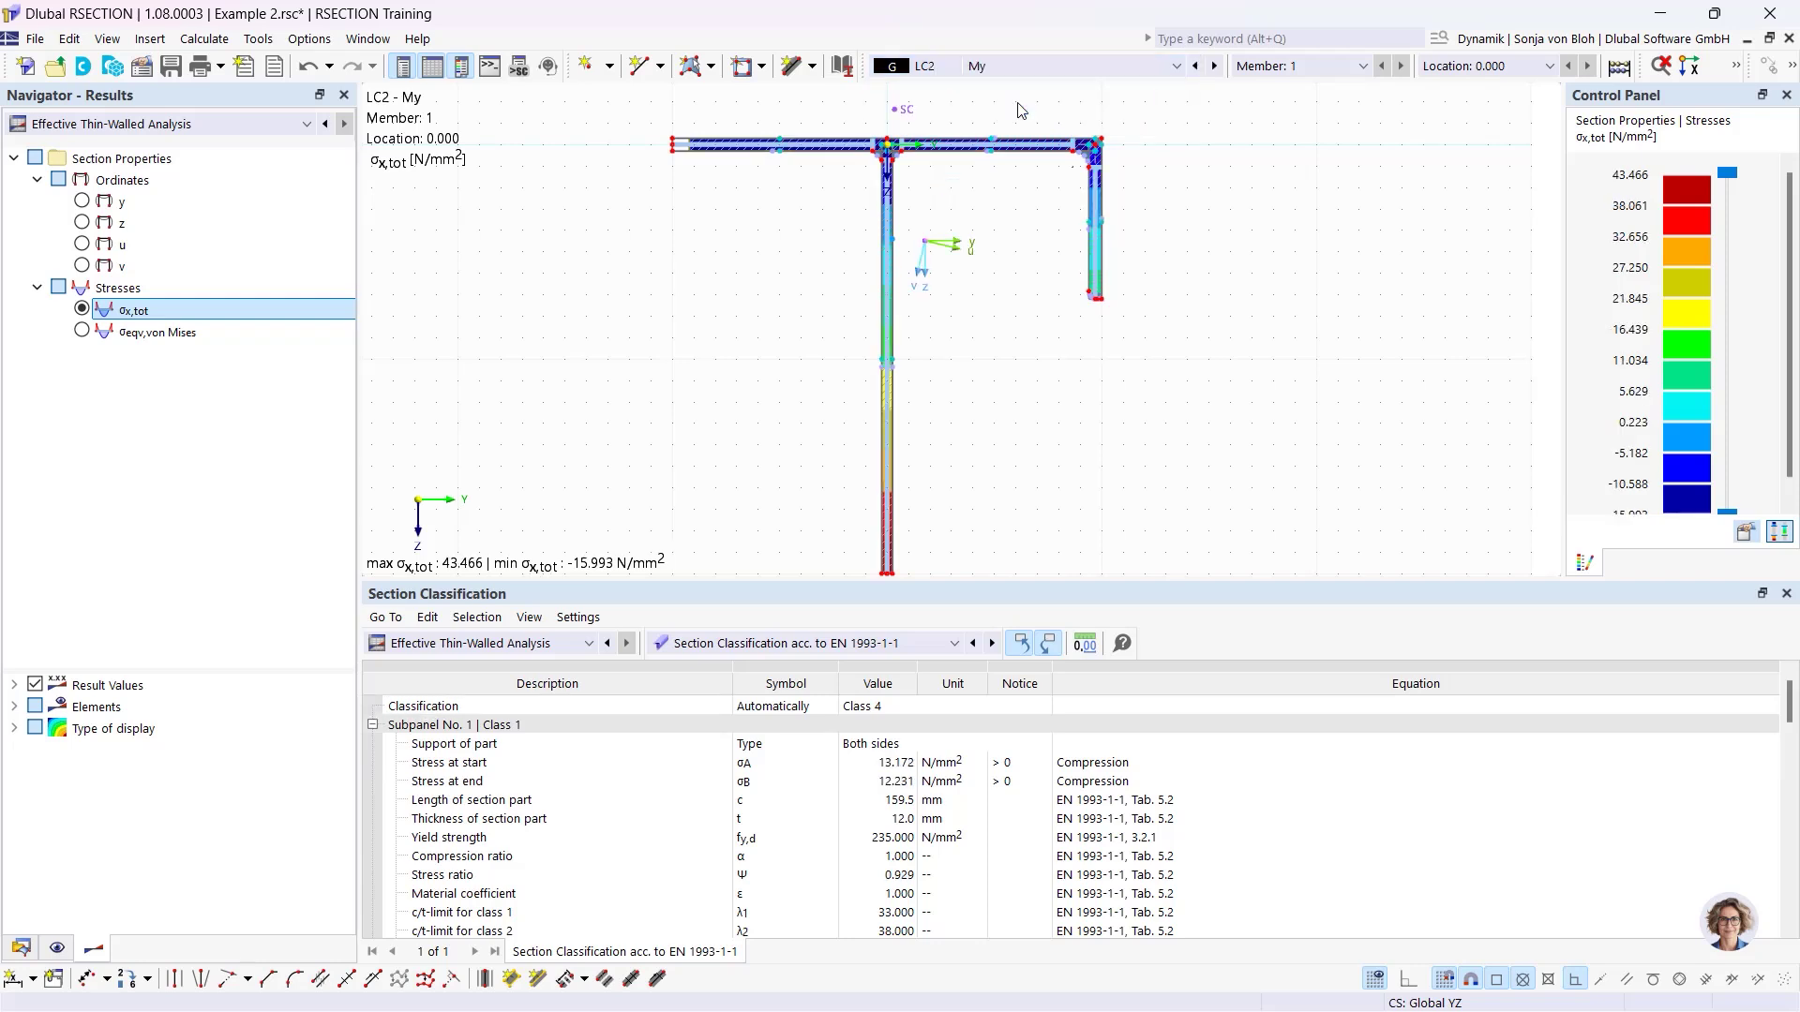
{"action": "scroll", "coordinate": [840, 361], "scroll_direction": "down", "scroll_amount": 2}
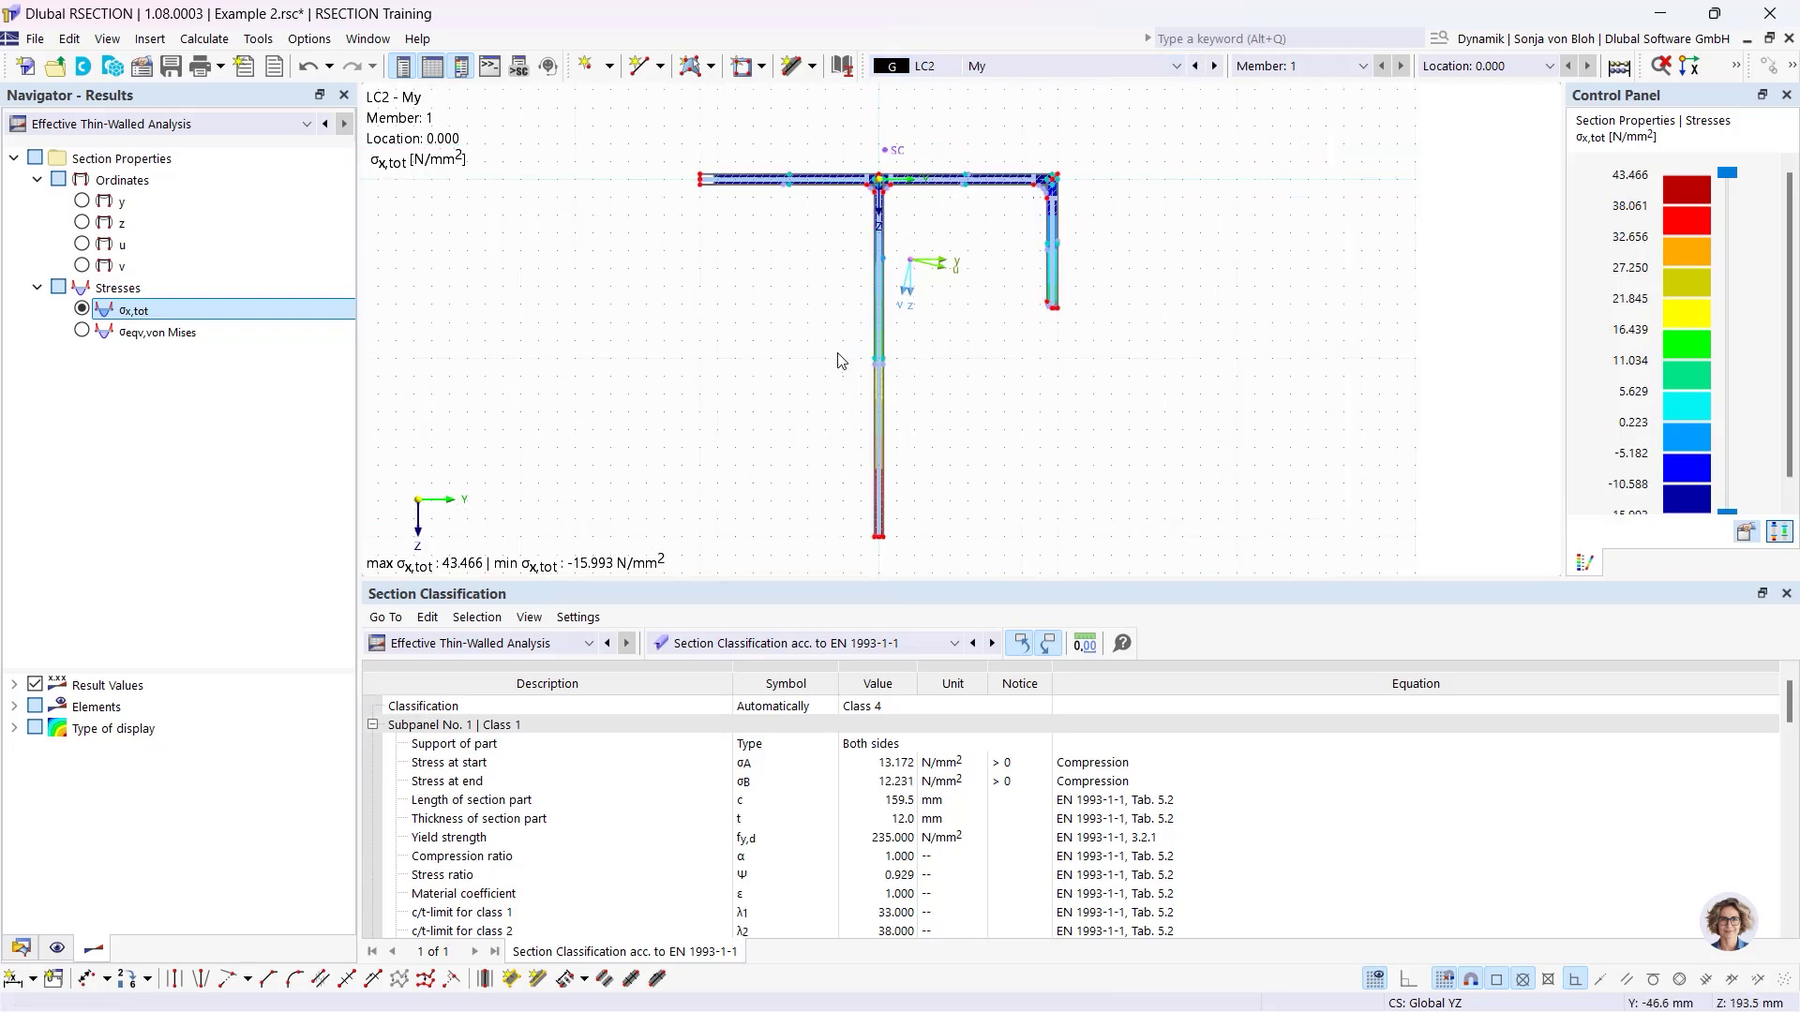
{"action": "scroll", "coordinate": [706, 213], "scroll_direction": "up", "scroll_amount": 3}
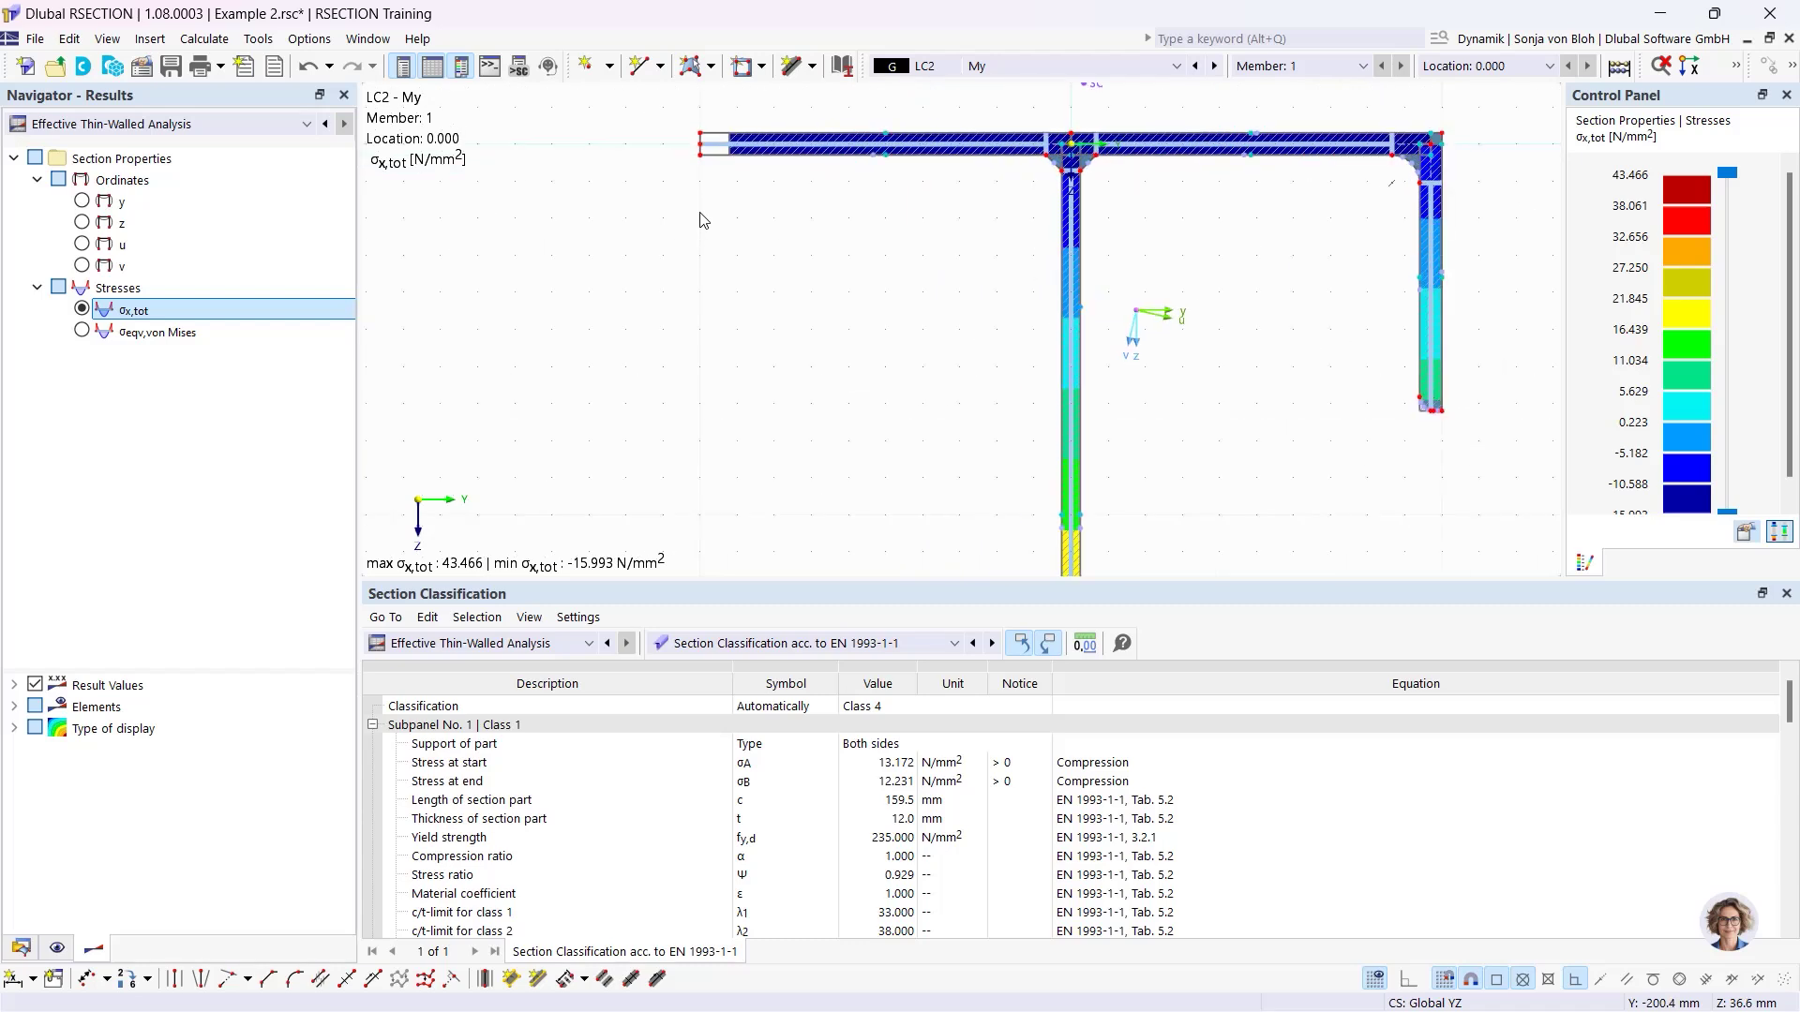
{"action": "middle_click_drag", "start_coordinate": [707, 213], "coordinate": [708, 310]}
{"action": "scroll", "coordinate": [720, 272], "scroll_direction": "up", "scroll_amount": 3}
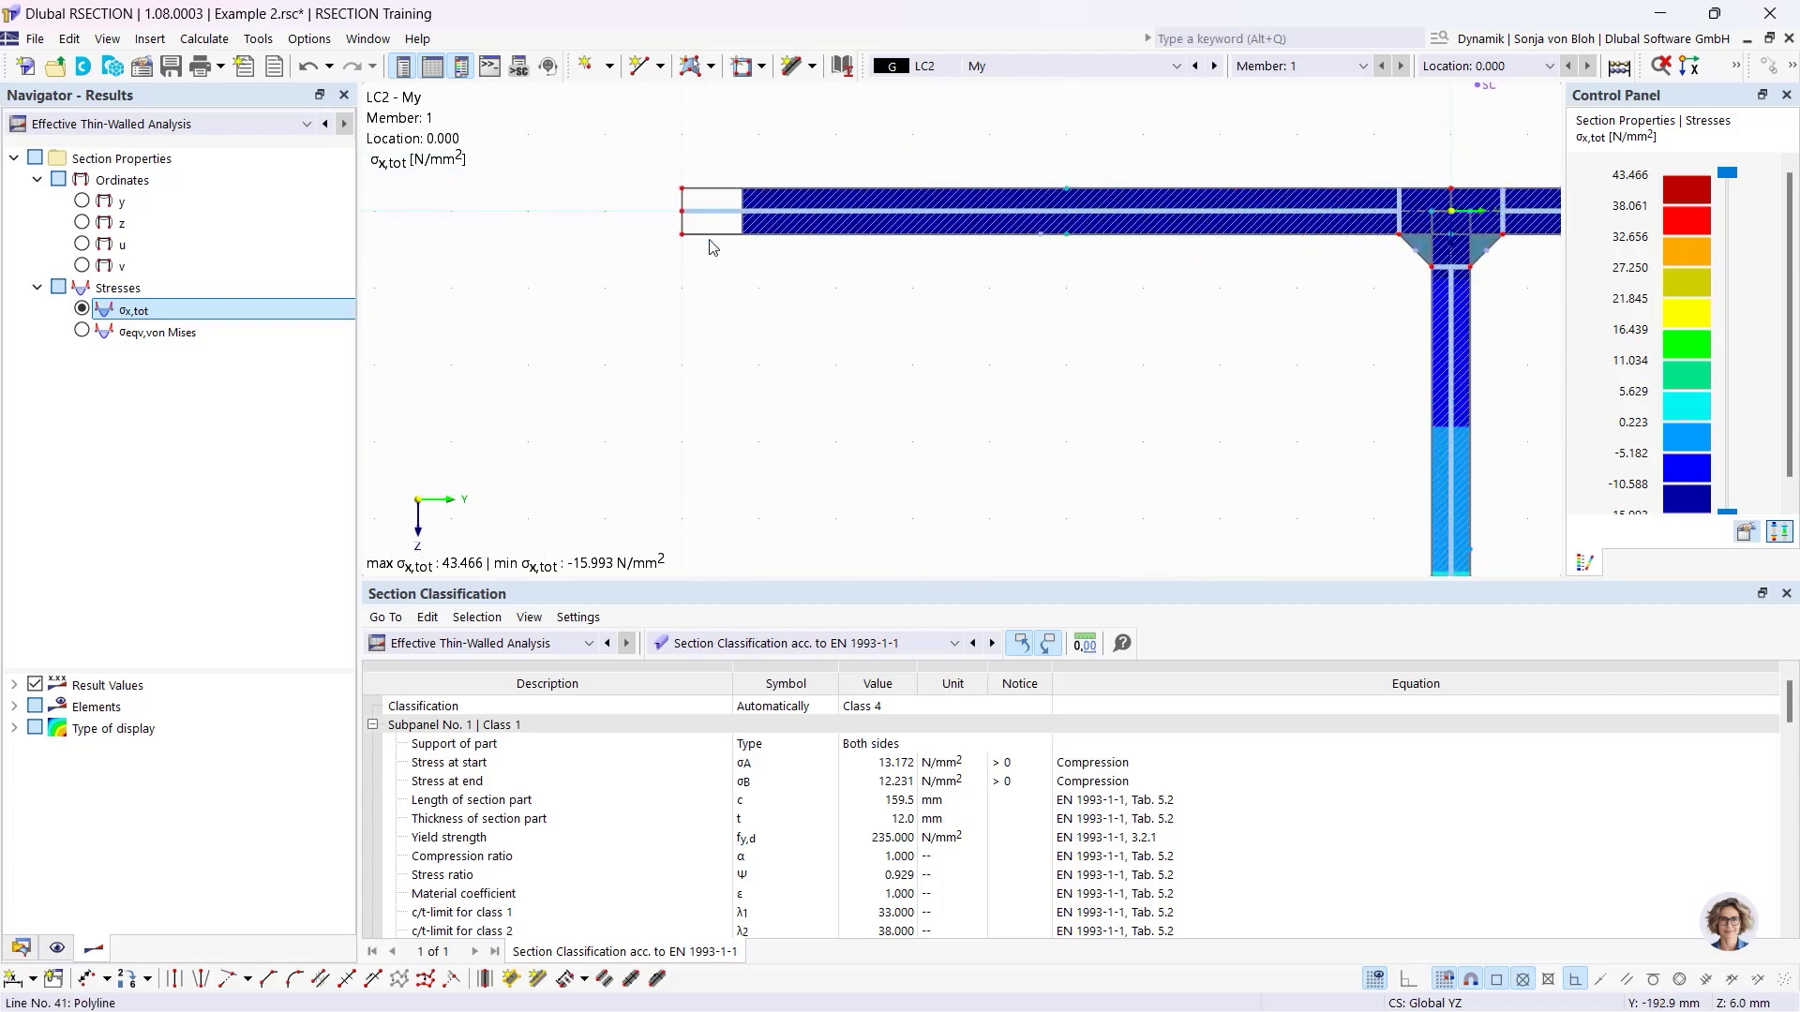
{"action": "scroll", "coordinate": [708, 223], "scroll_direction": "down", "scroll_amount": 3}
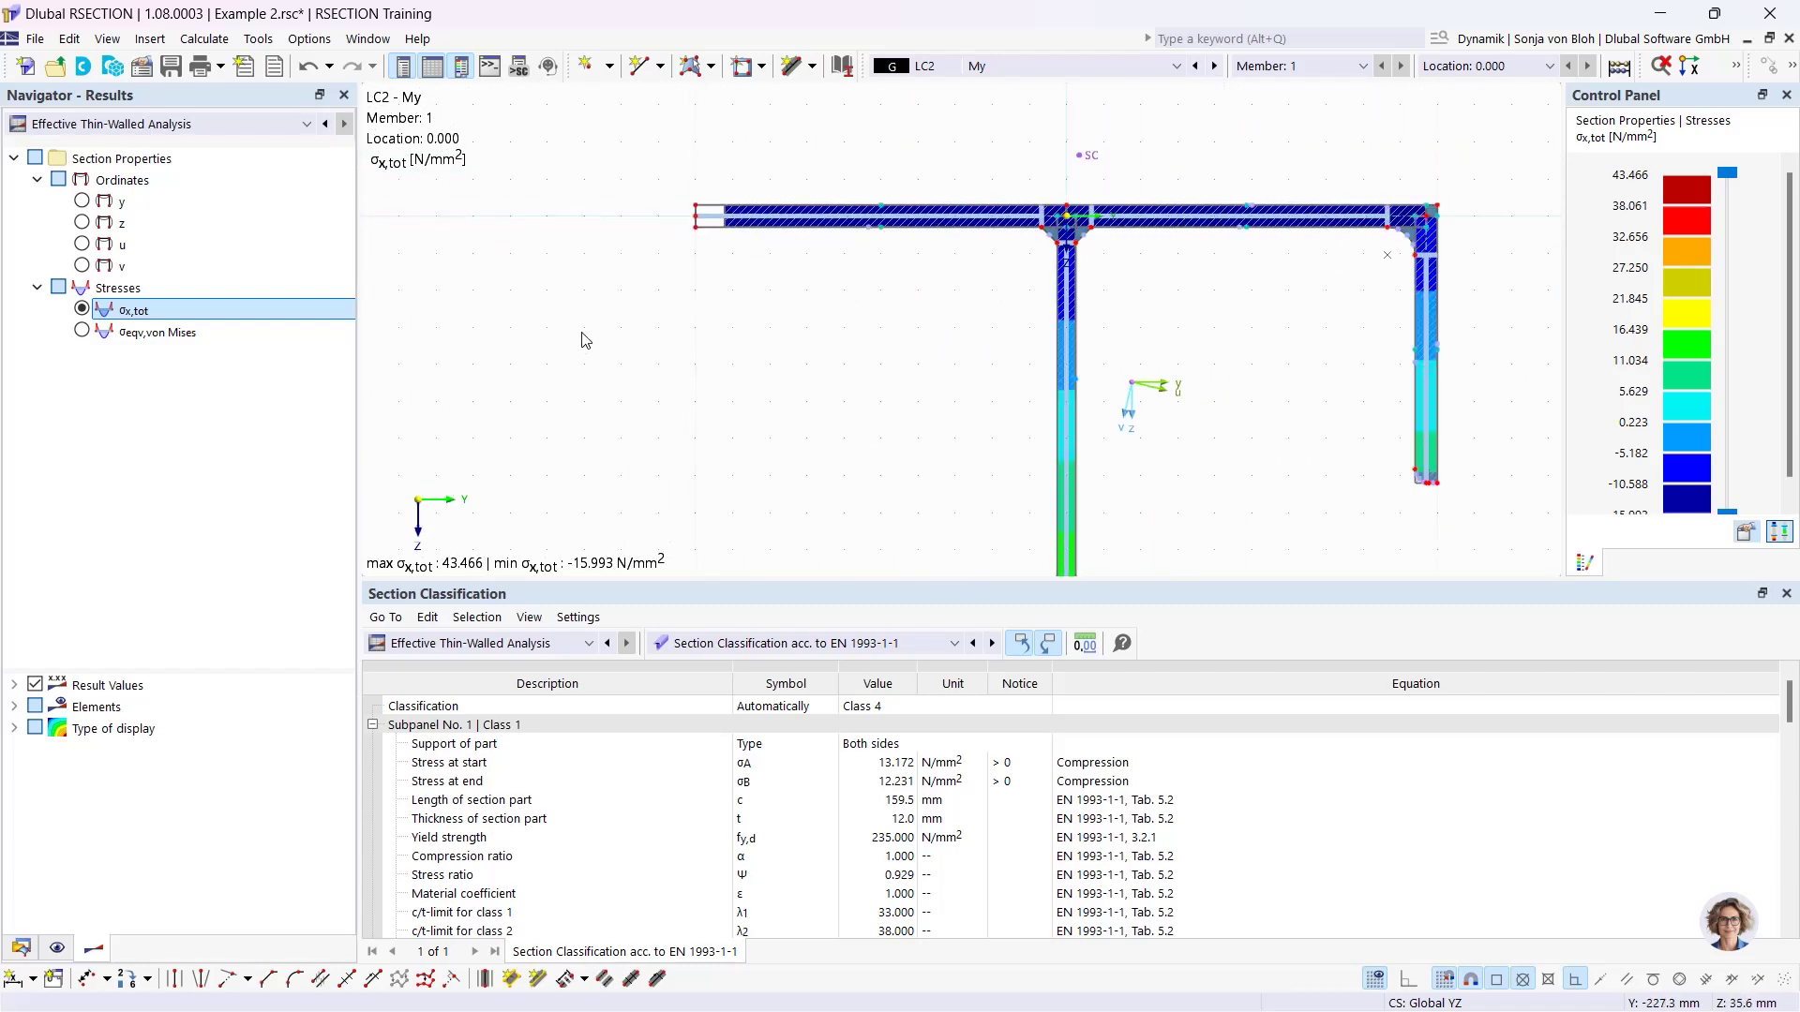
Turn off the isoband display so stresses appear as diagrams, and show the results of load combination CO1.
{"action": "left_click", "coordinate": [14, 728]}
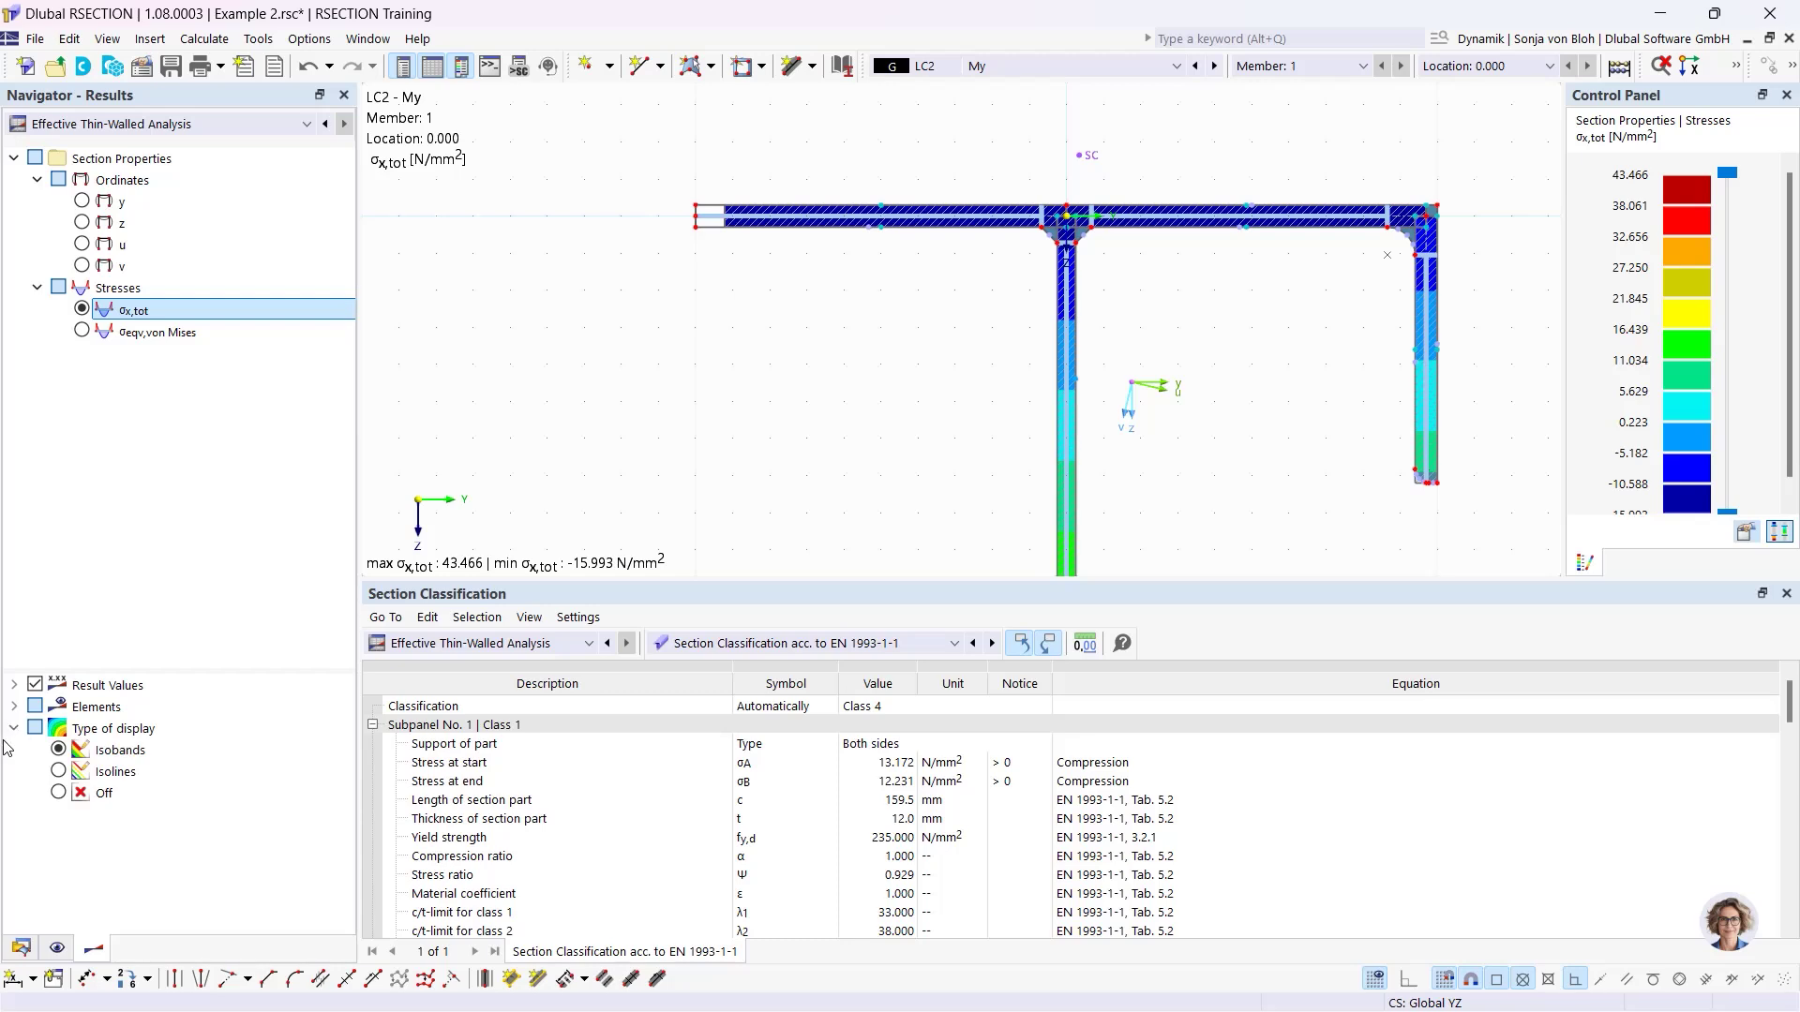
{"action": "left_click", "coordinate": [59, 793]}
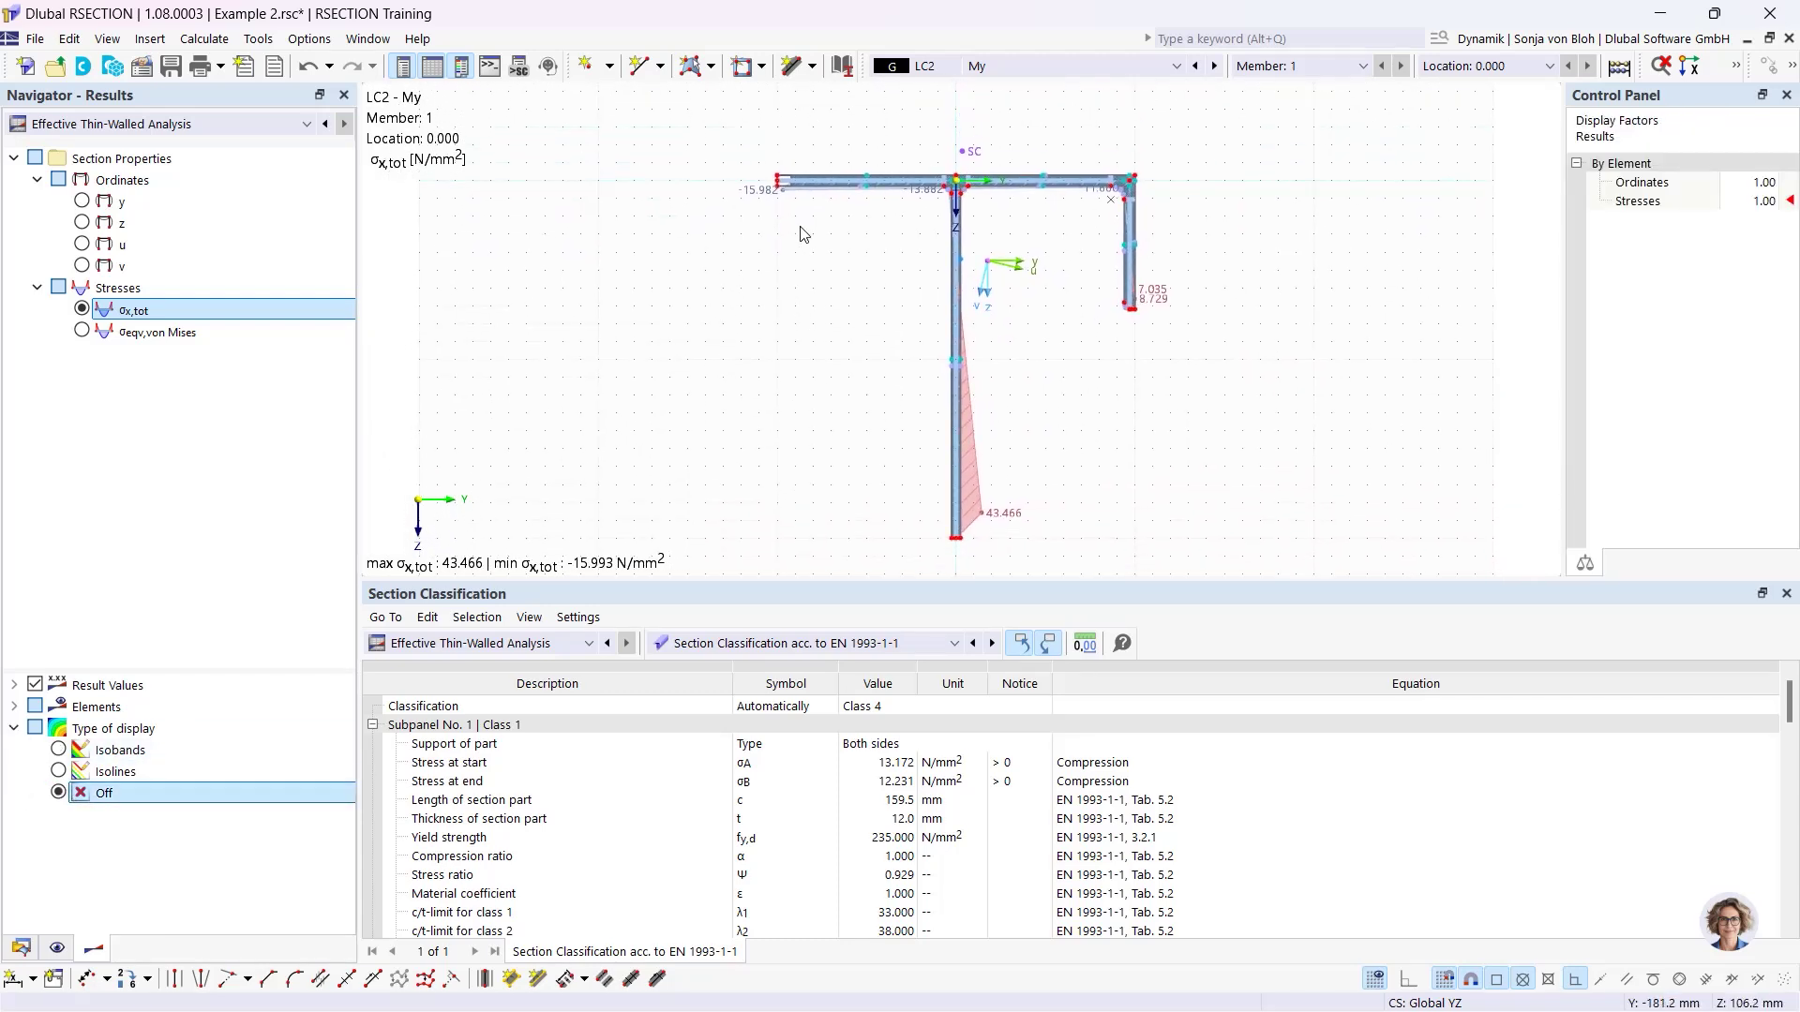
{"action": "left_click", "coordinate": [1008, 64]}
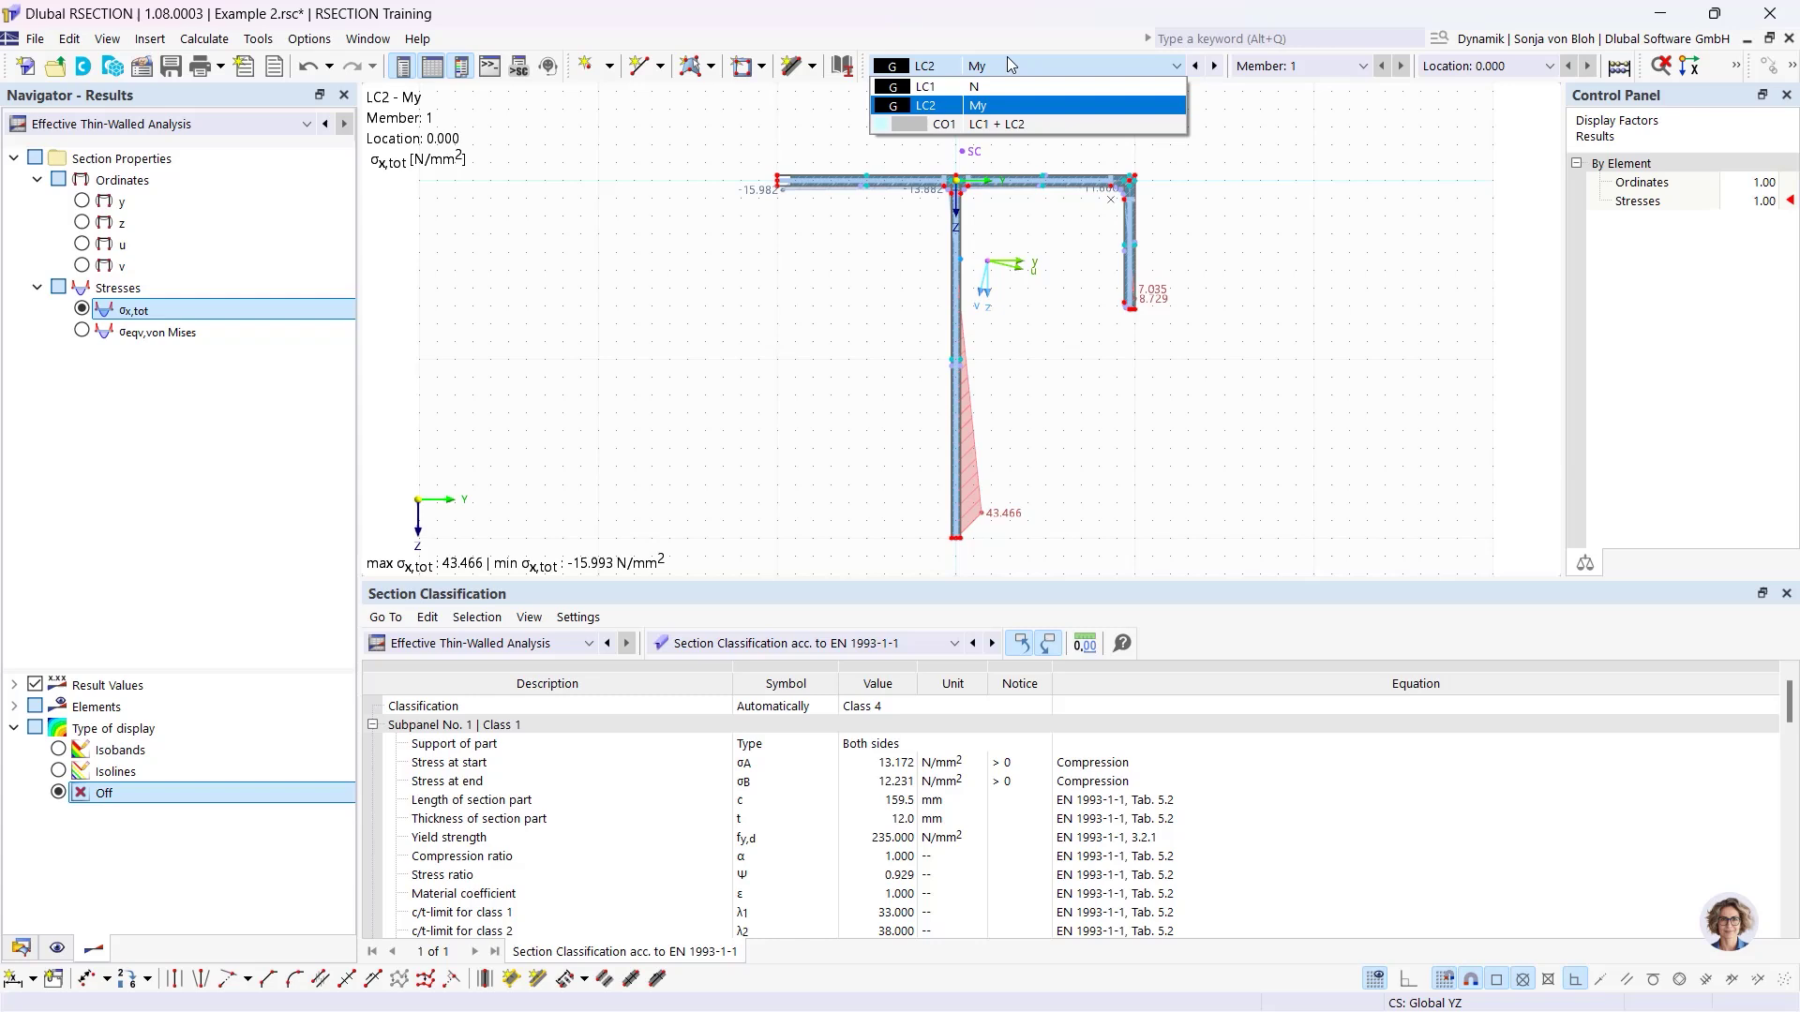
{"action": "left_click", "coordinate": [966, 132]}
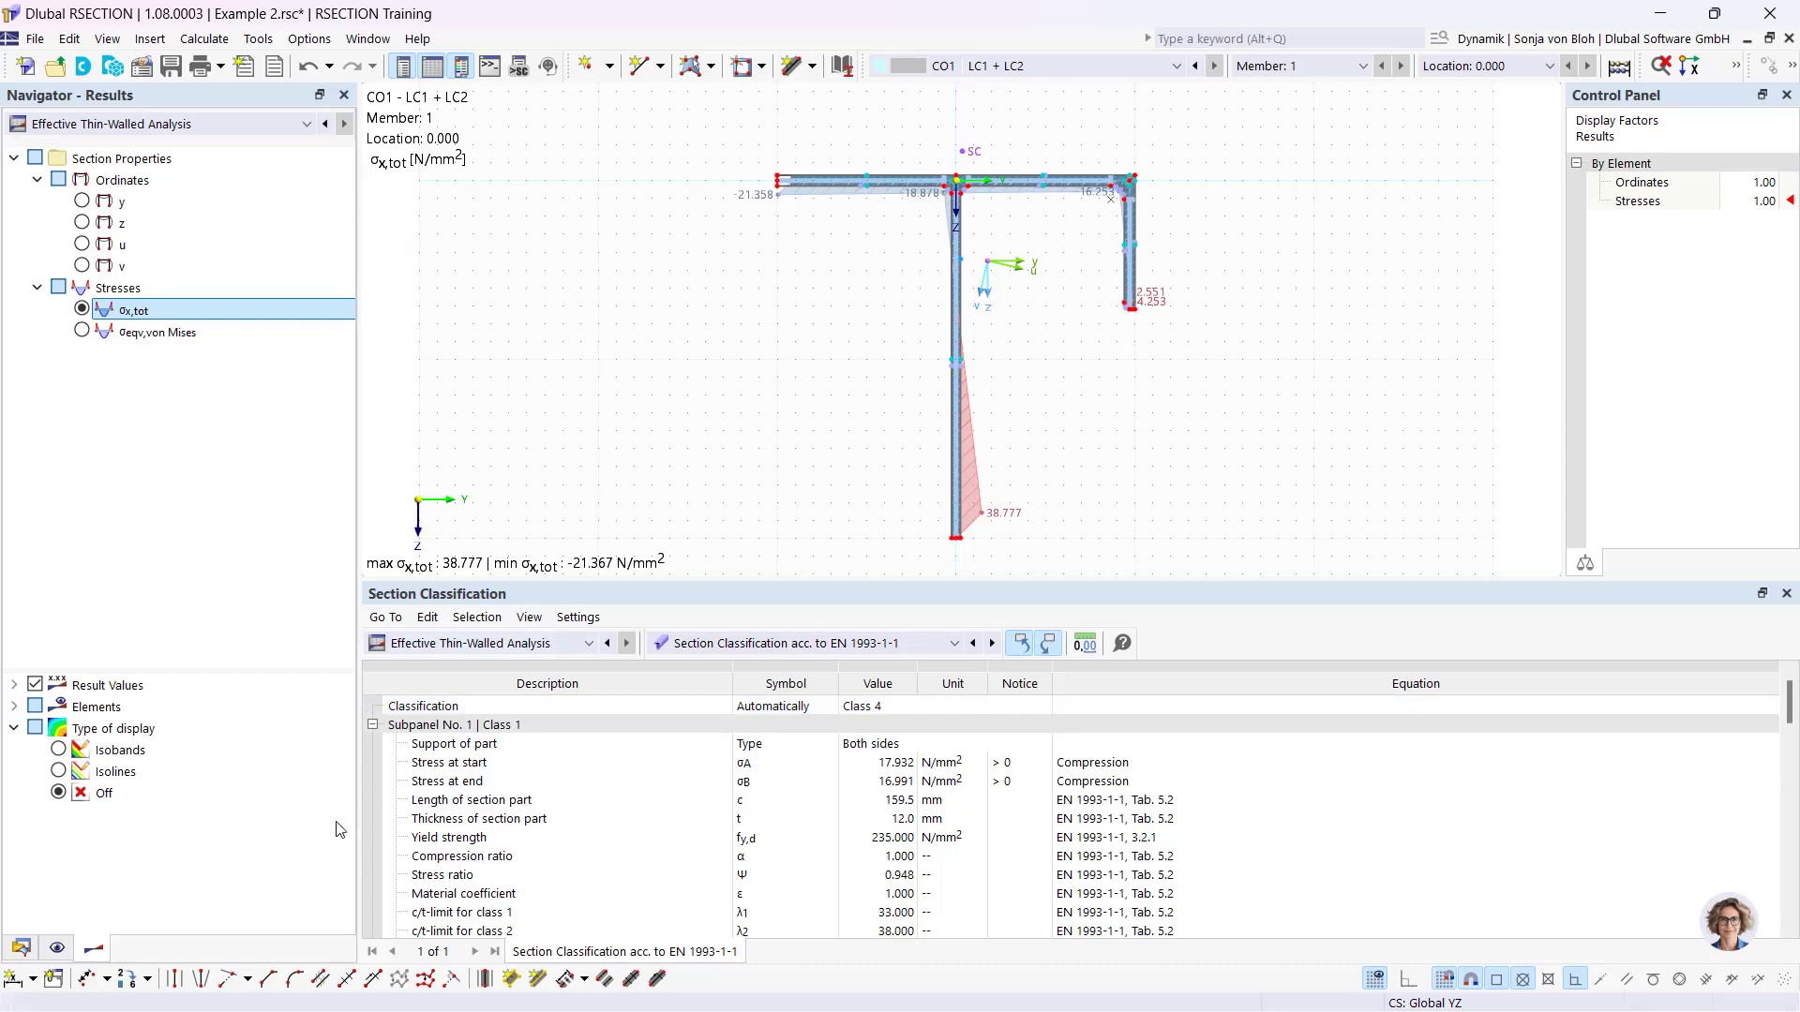
Create and show a new printout report, excluding the effective-section stresses by loading, by material and by stress points.
{"action": "left_click", "coordinate": [23, 948]}
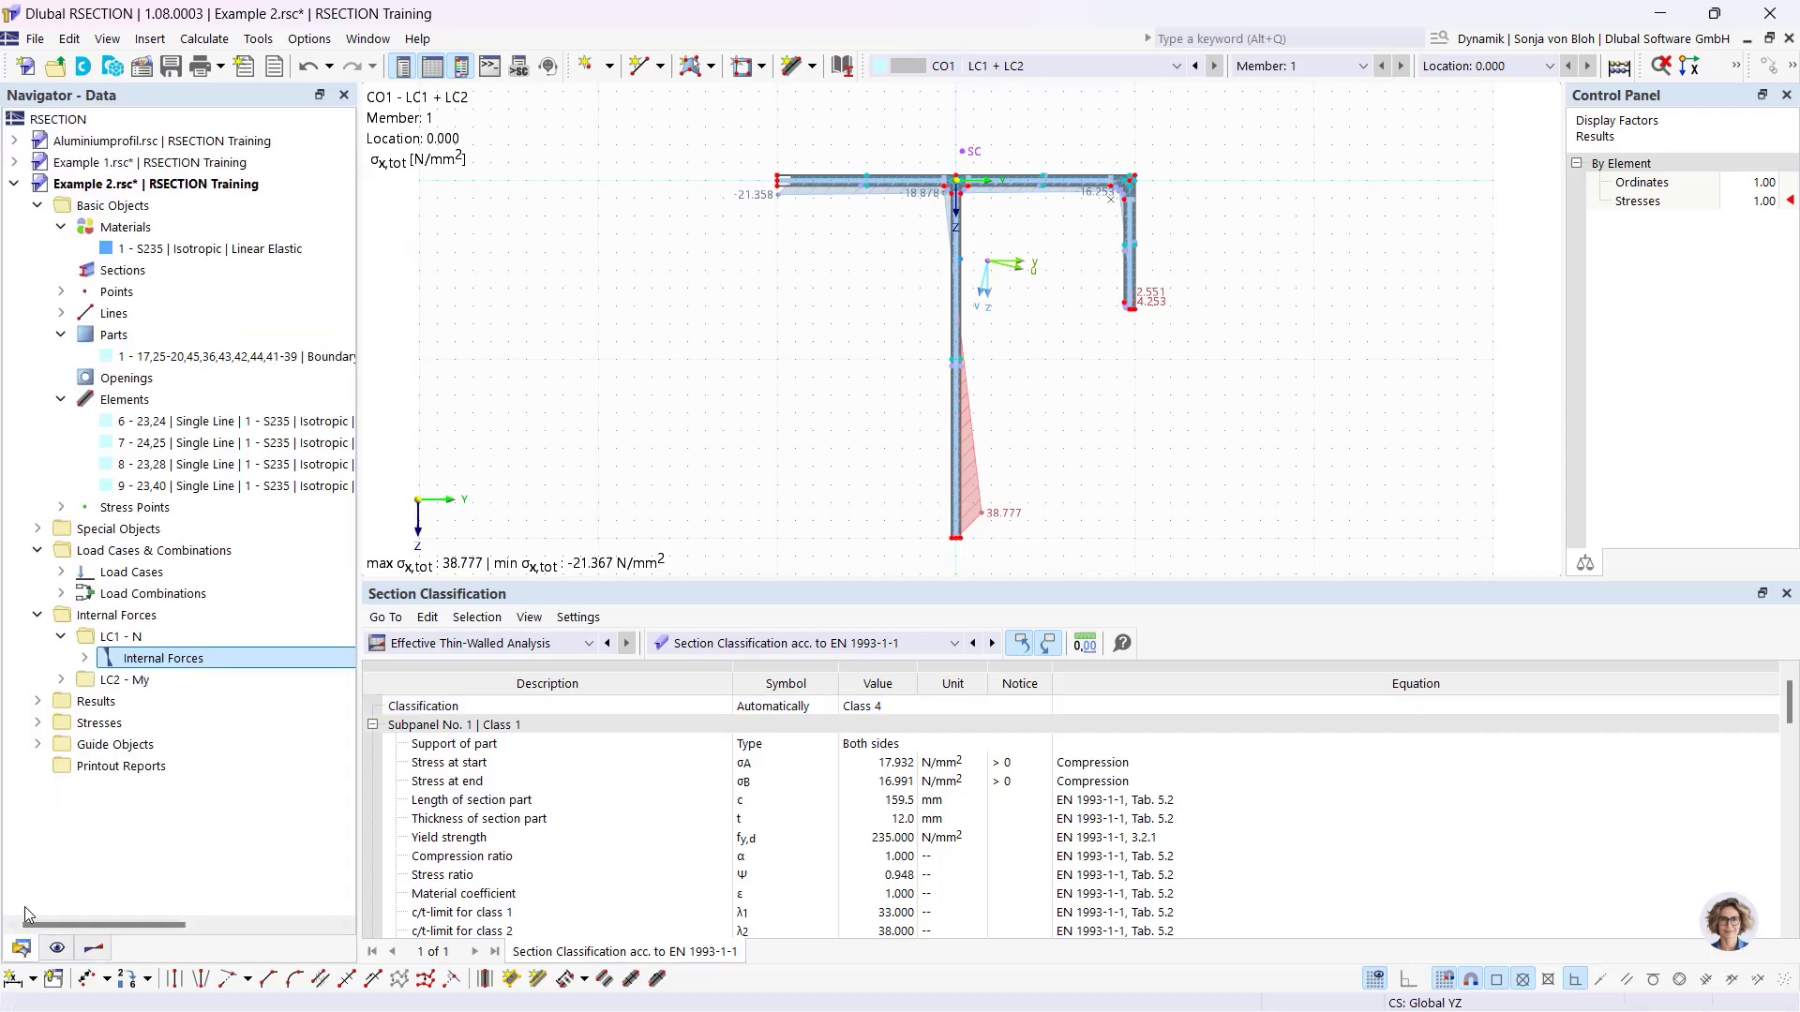
{"action": "right_click", "coordinate": [126, 766]}
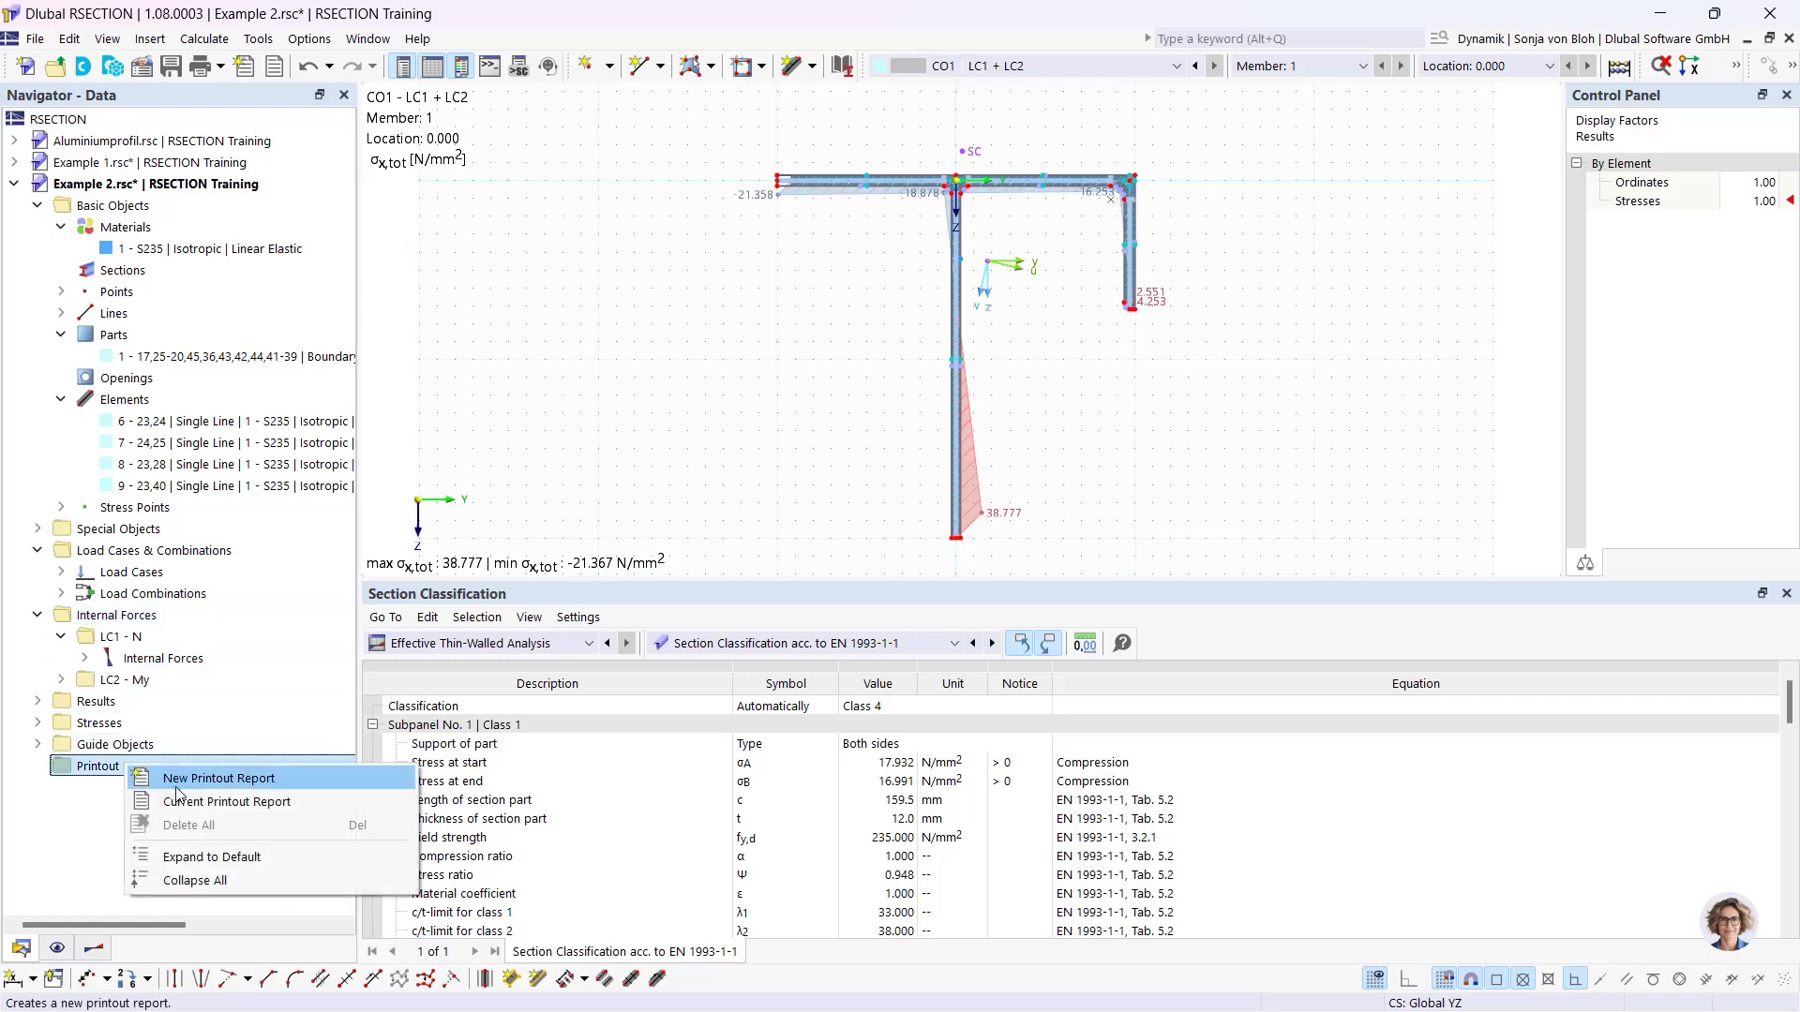
{"action": "left_click", "coordinate": [180, 787]}
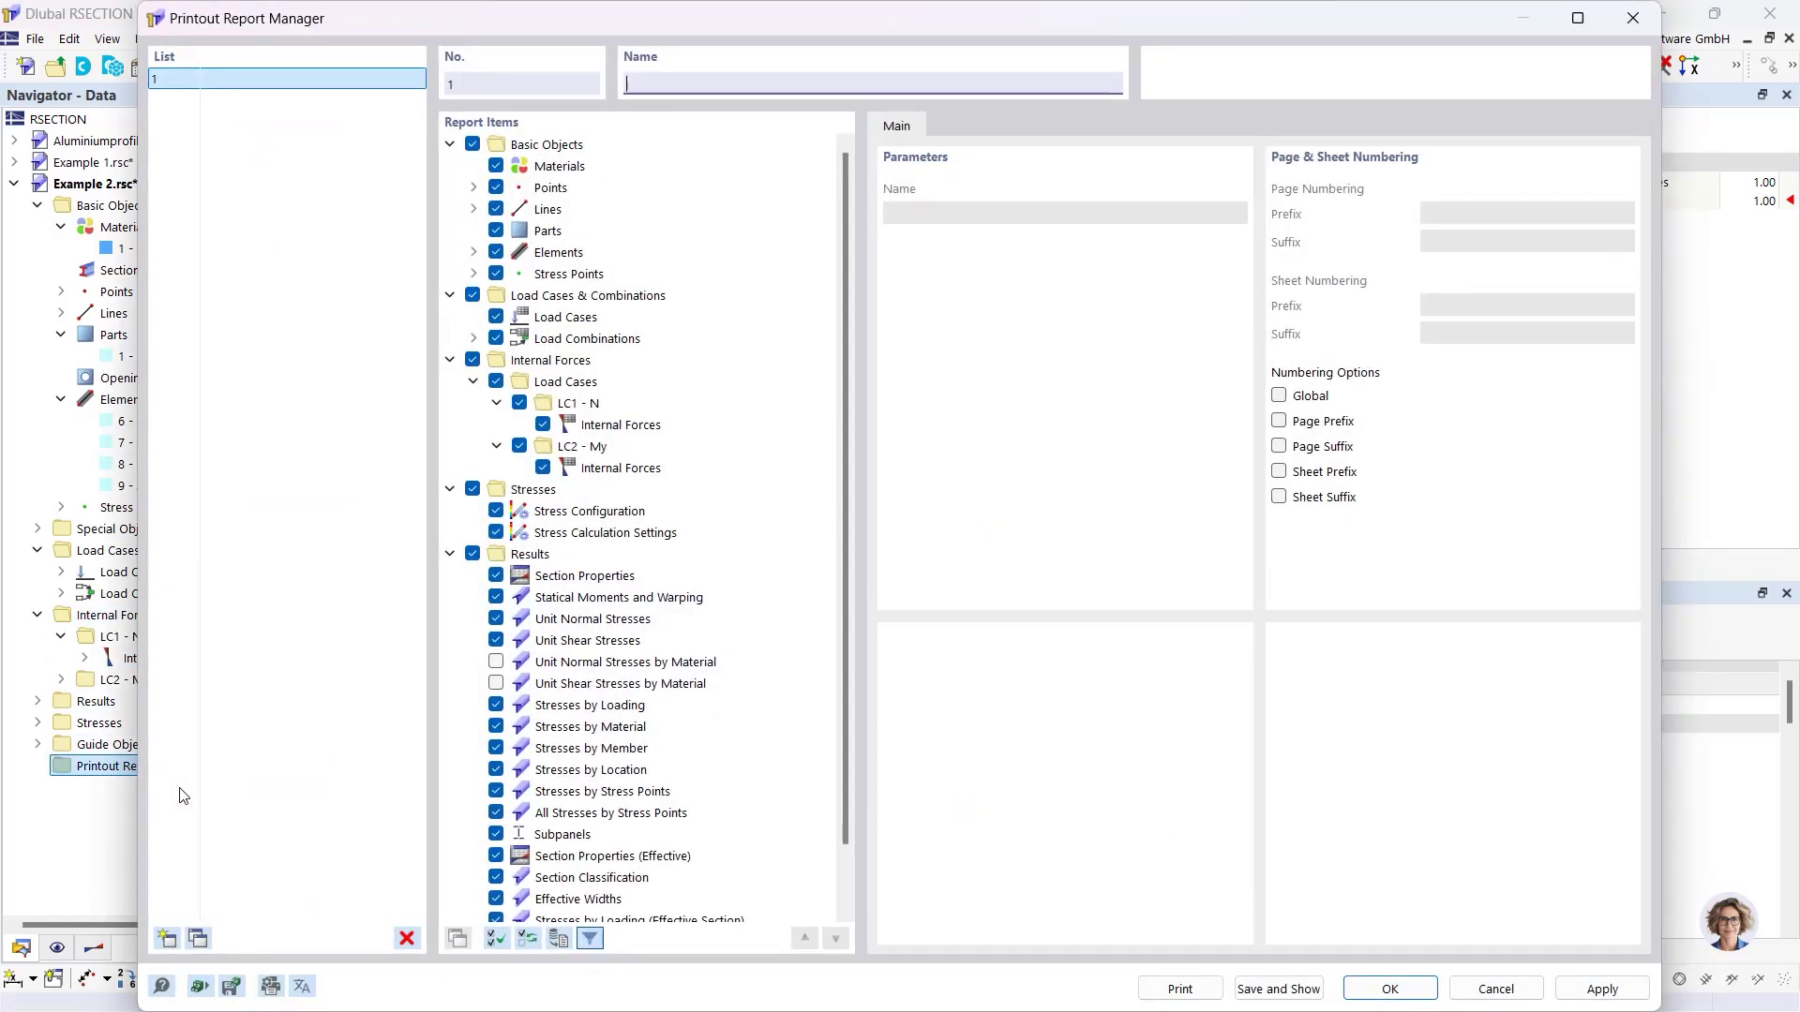
{"action": "scroll", "coordinate": [849, 564], "scroll_direction": "down", "scroll_amount": 1}
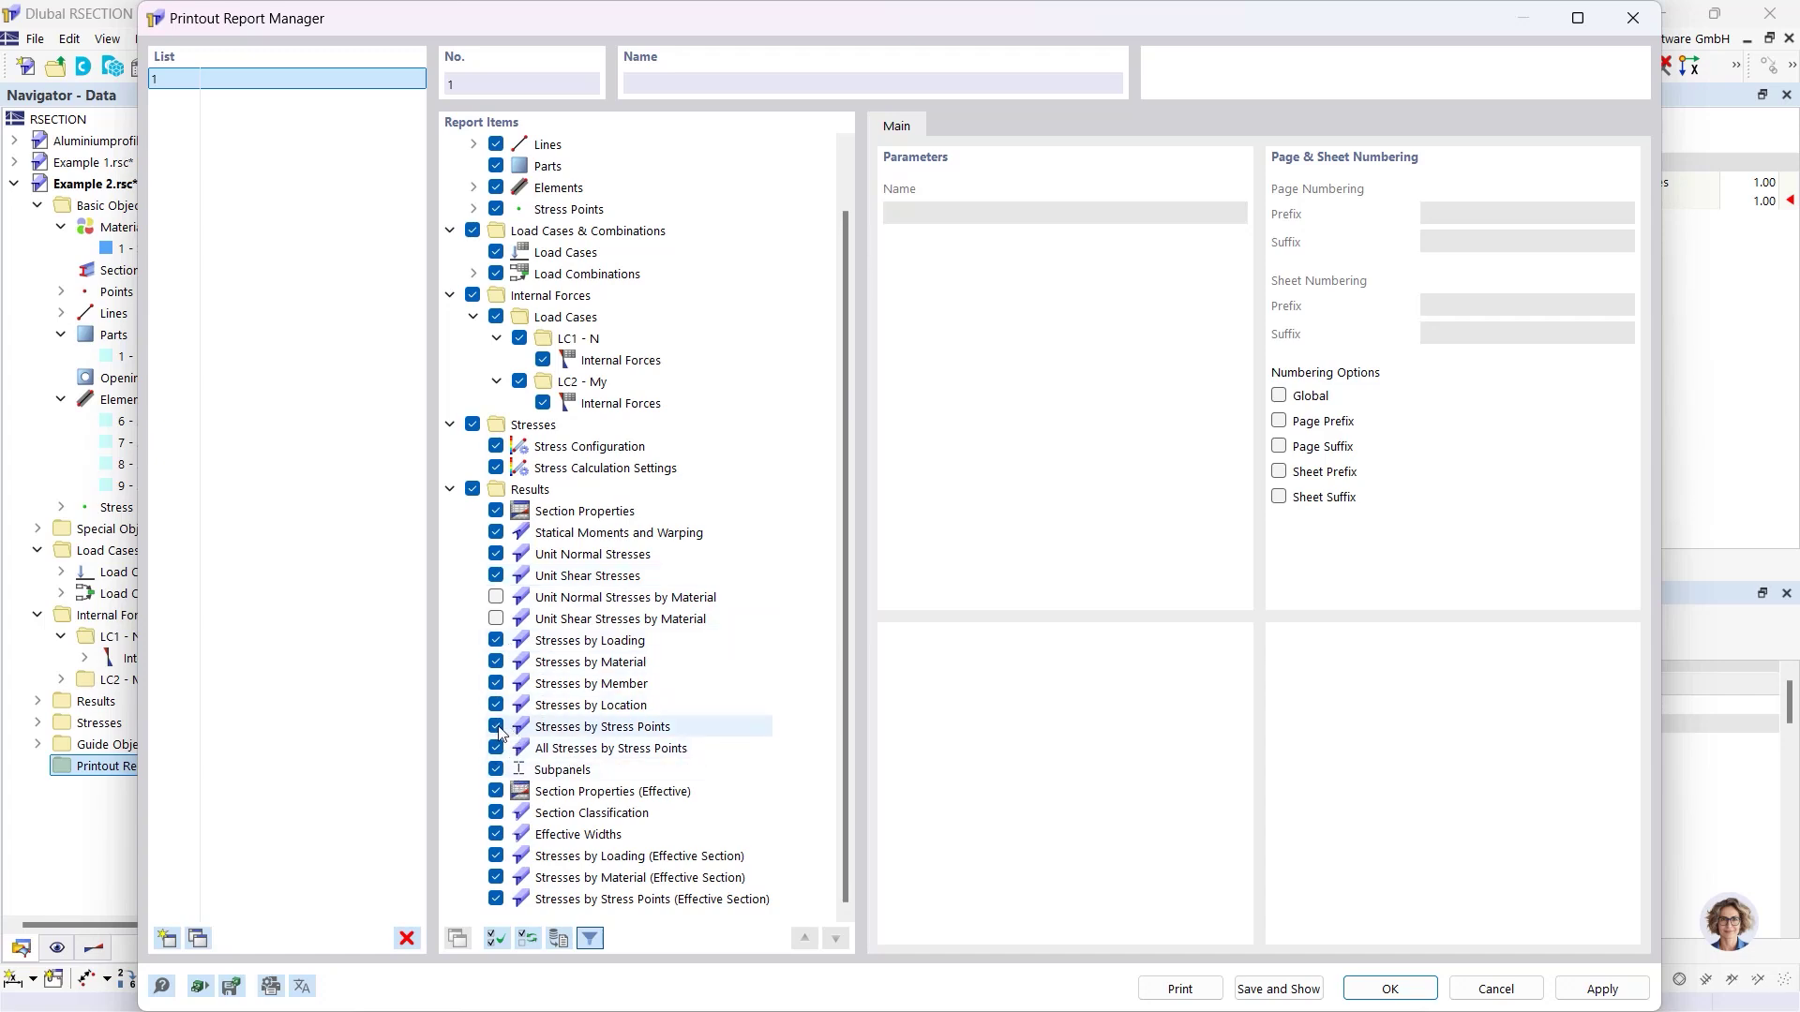
{"action": "scroll", "coordinate": [517, 886], "scroll_direction": "up", "scroll_amount": 1}
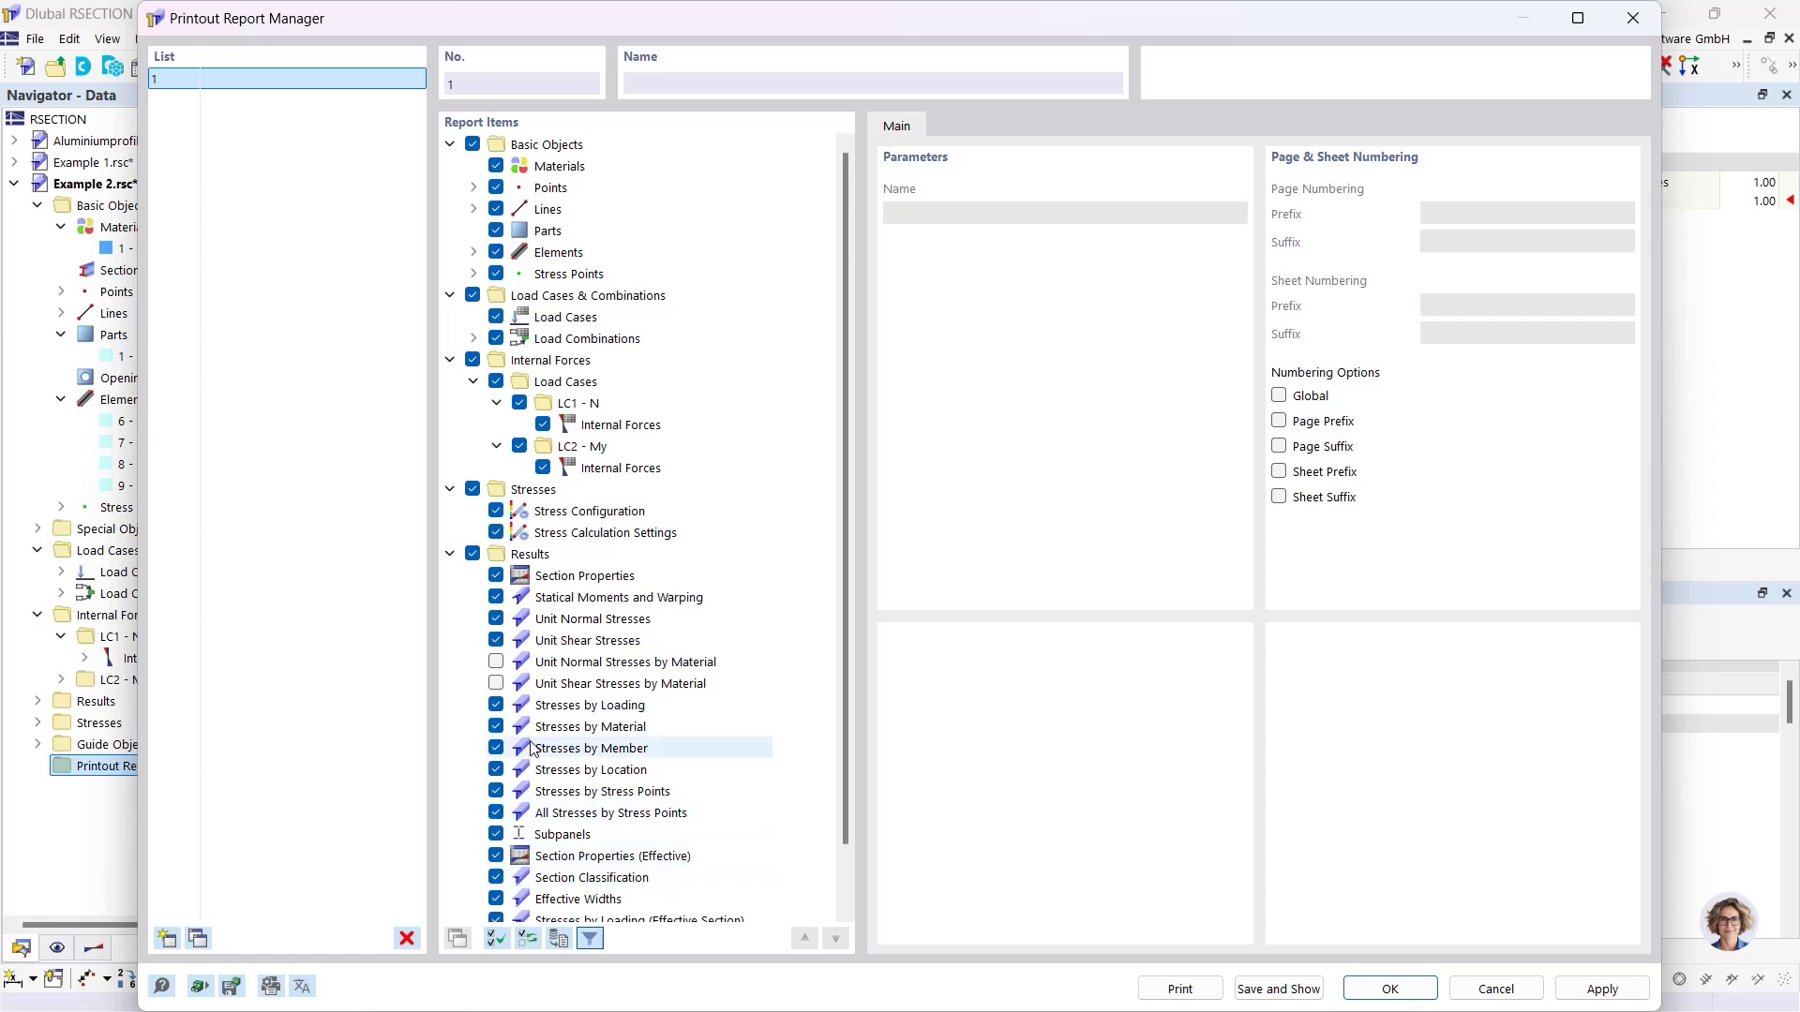
{"action": "scroll", "coordinate": [511, 876], "scroll_direction": "down", "scroll_amount": 1}
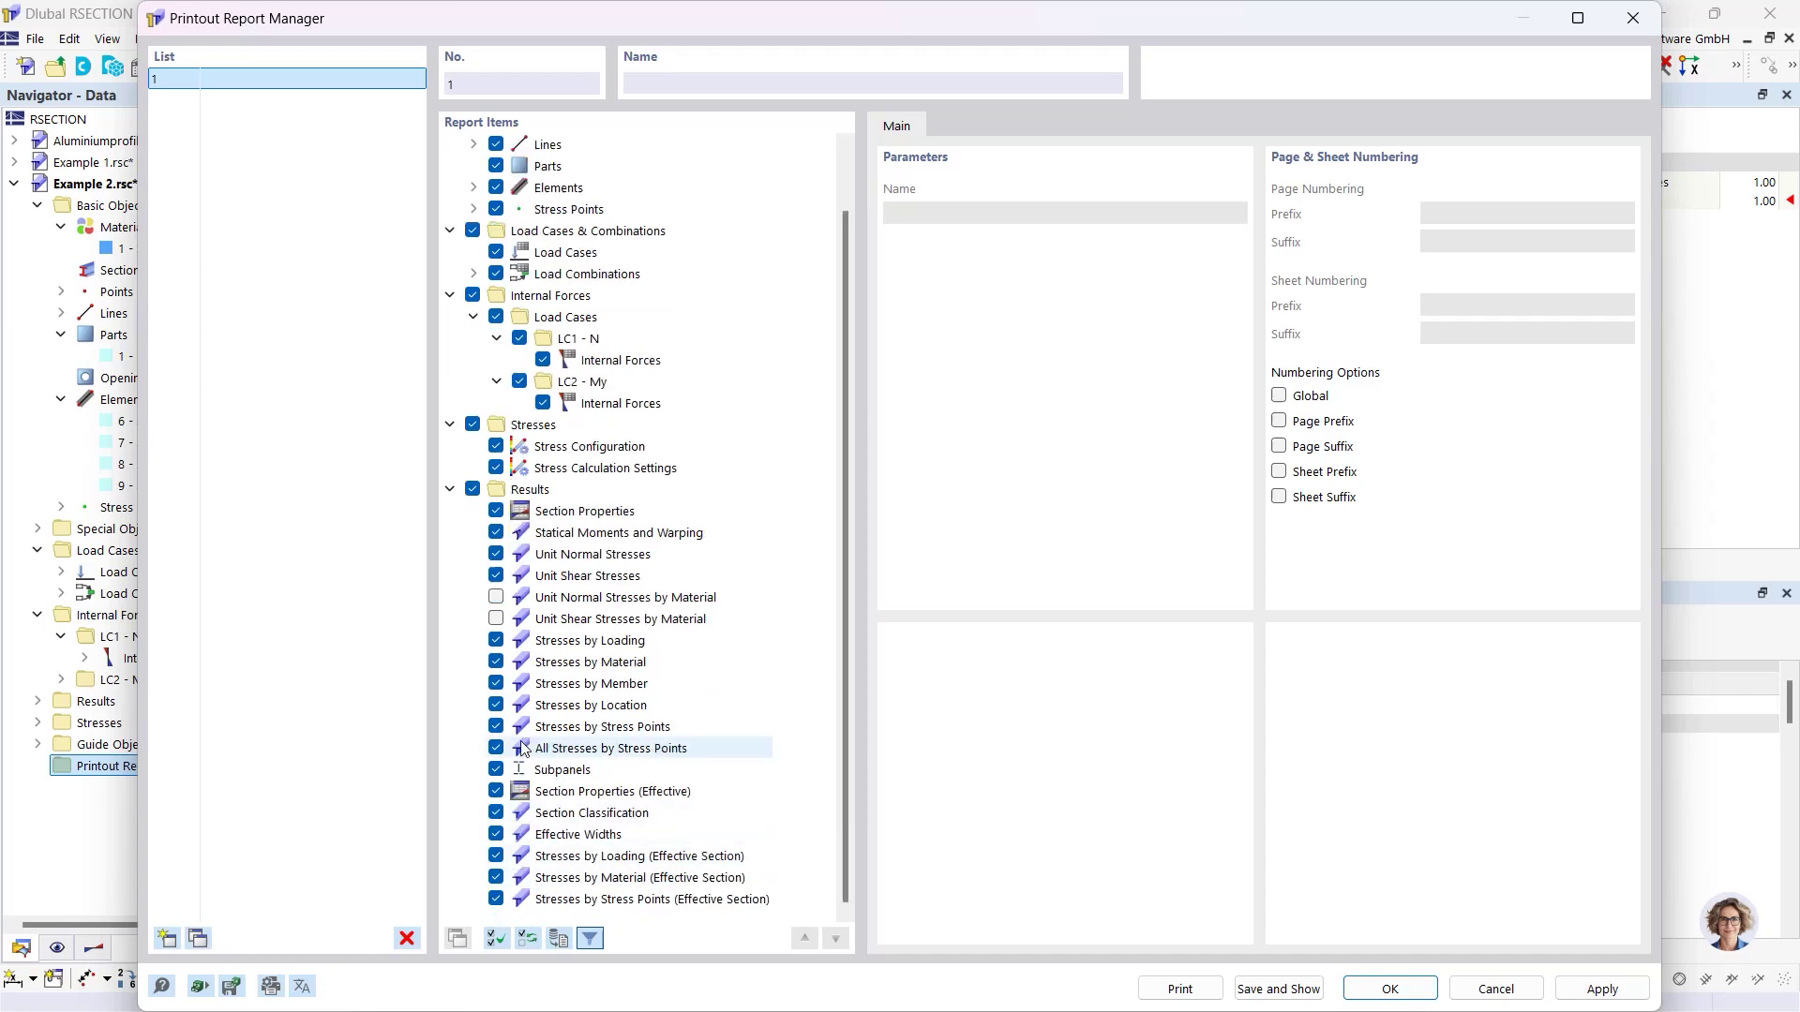
{"action": "left_click", "coordinate": [496, 877]}
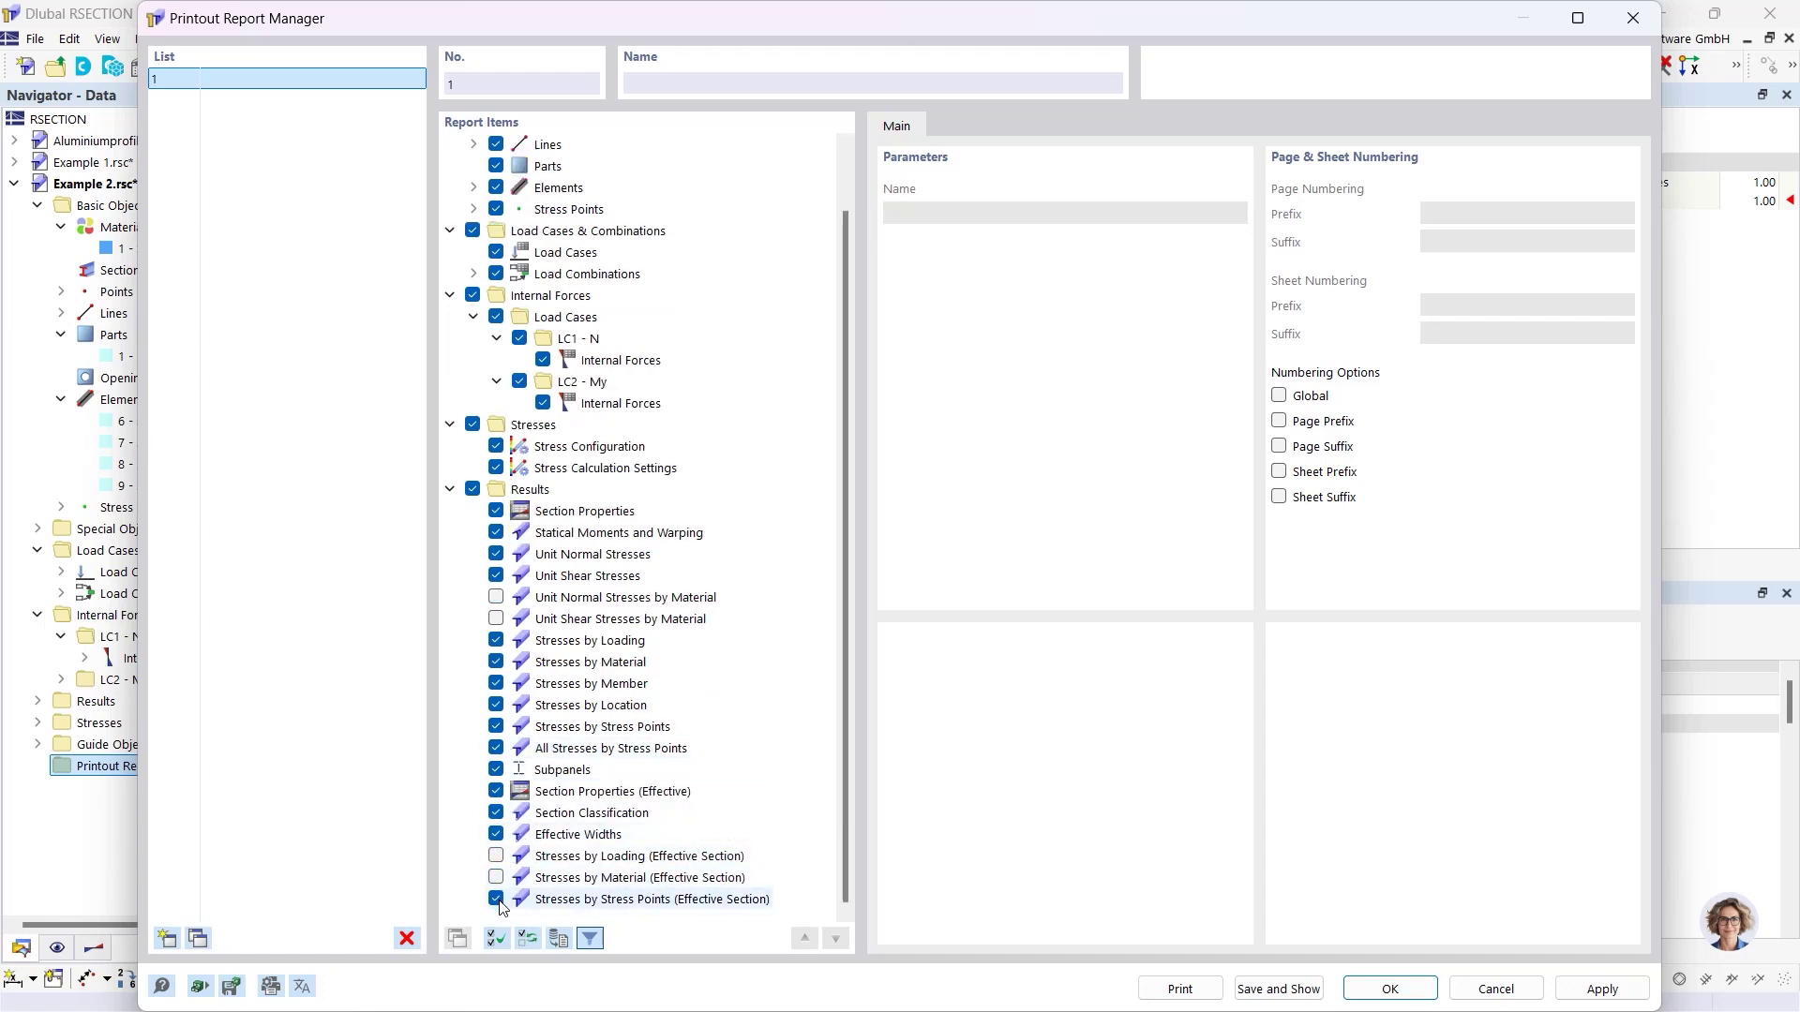
{"action": "left_click", "coordinate": [496, 899]}
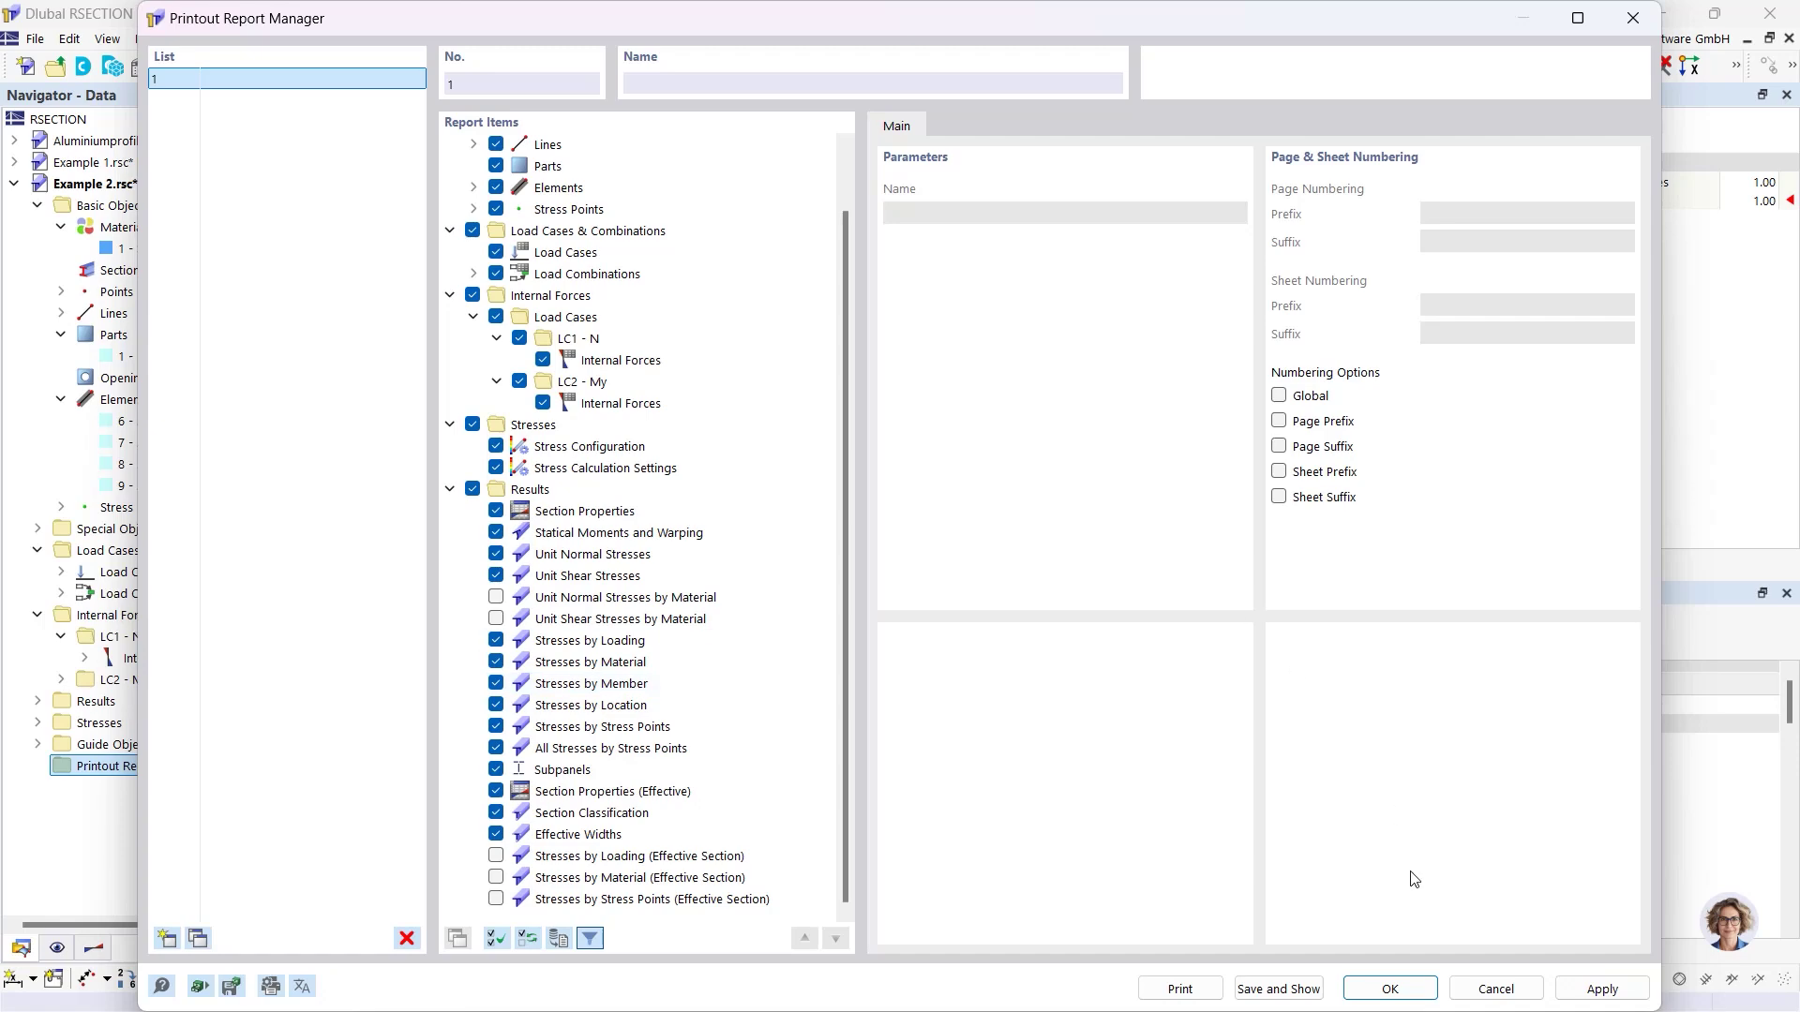
{"action": "left_click", "coordinate": [1298, 992]}
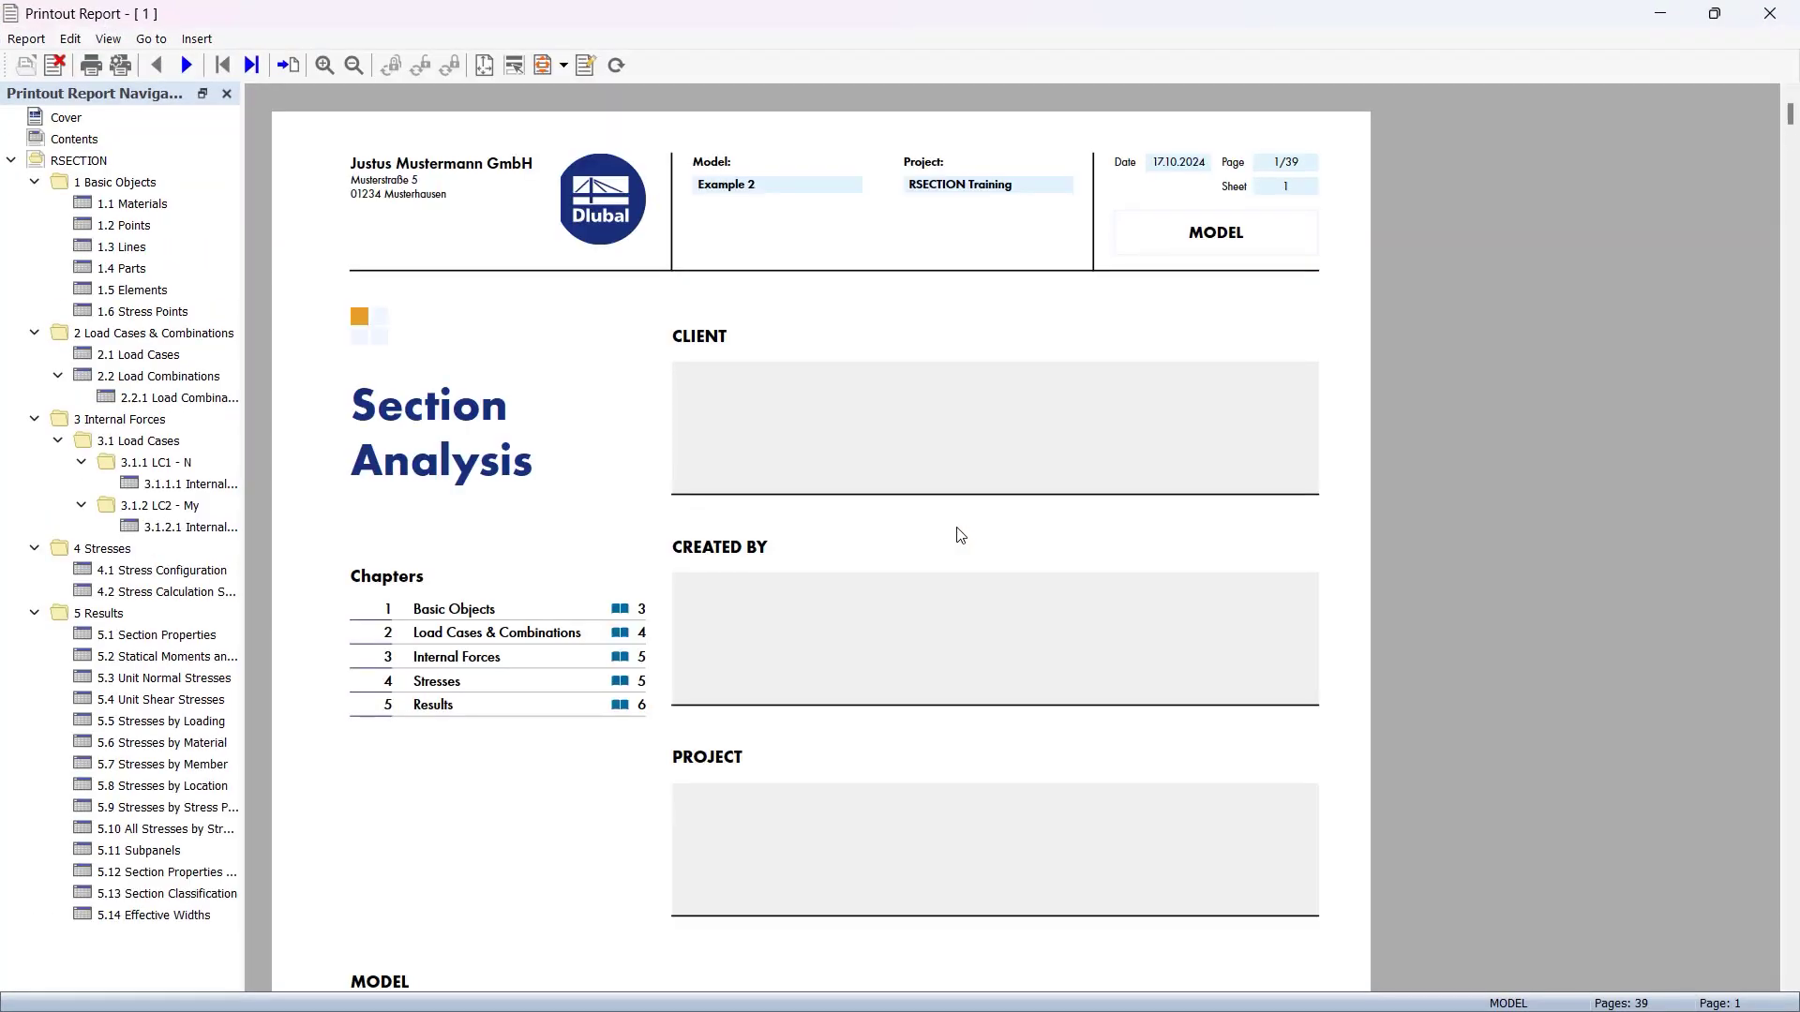
Look through the printout report, from the cover and contents to the stresses by loading and by stress points.
{"action": "scroll", "coordinate": [953, 441], "scroll_direction": "down", "scroll_amount": 10}
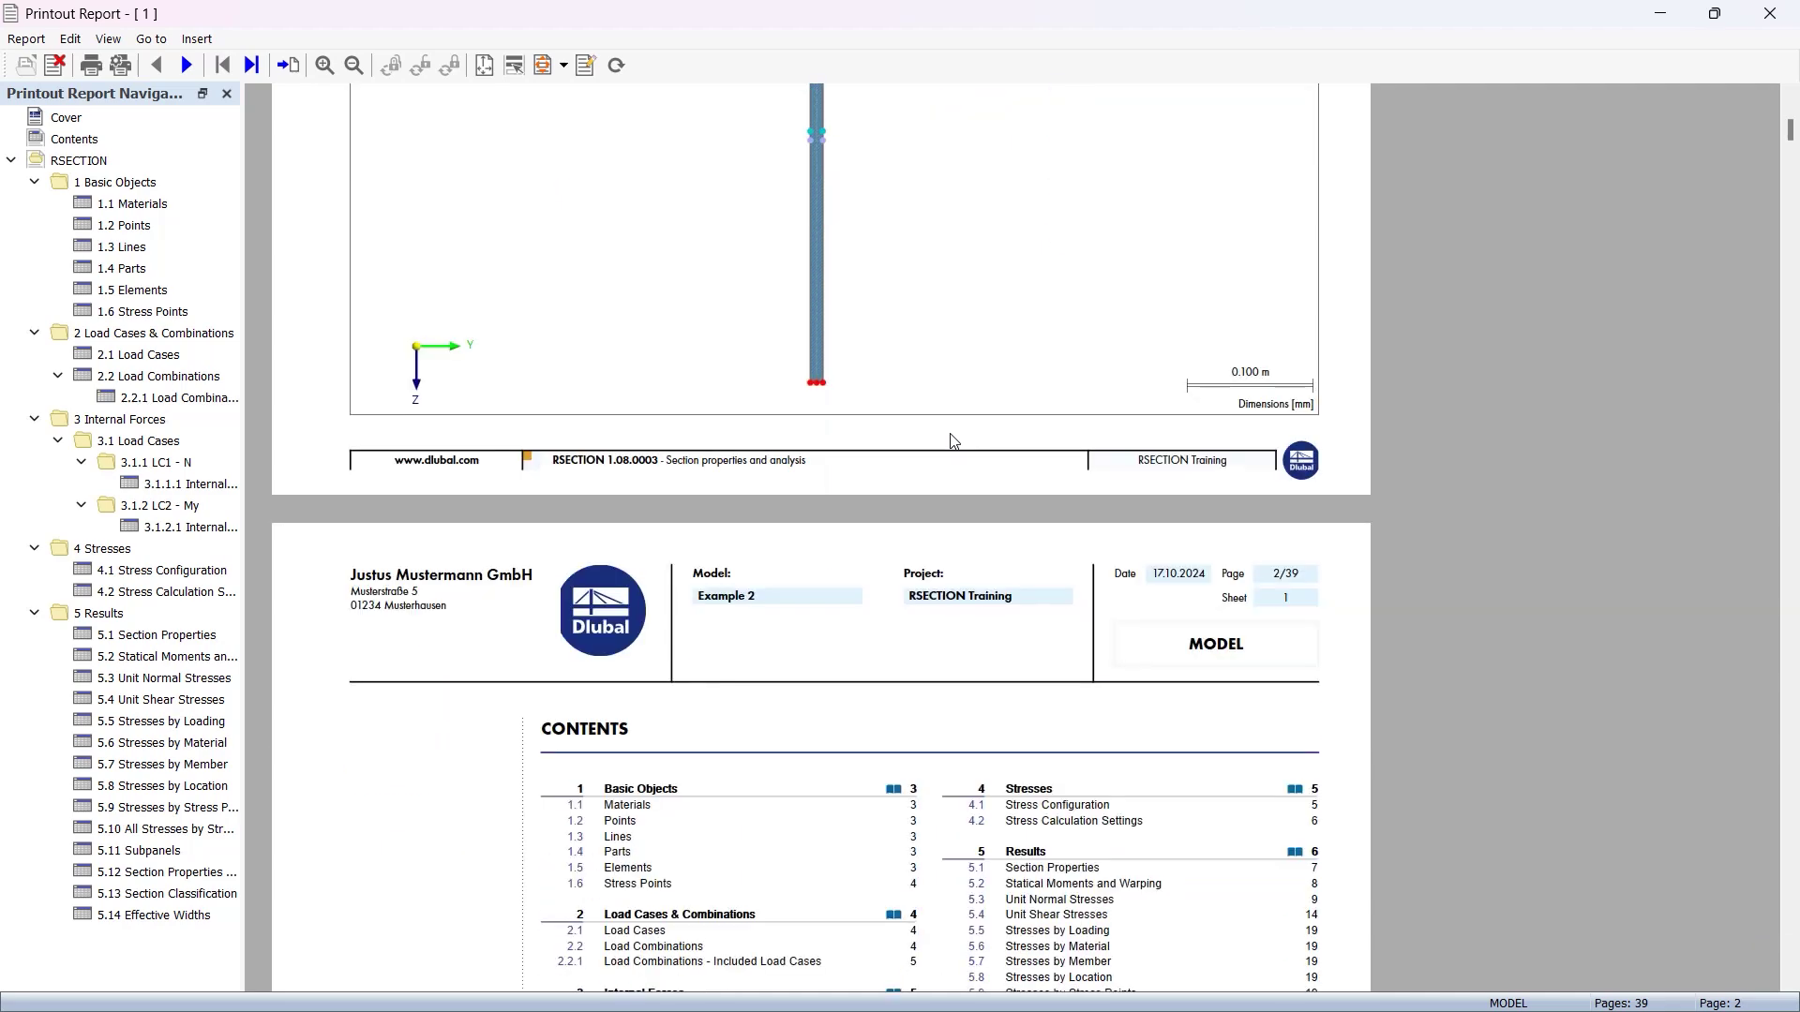
{"action": "scroll", "coordinate": [954, 441], "scroll_direction": "down", "scroll_amount": 8}
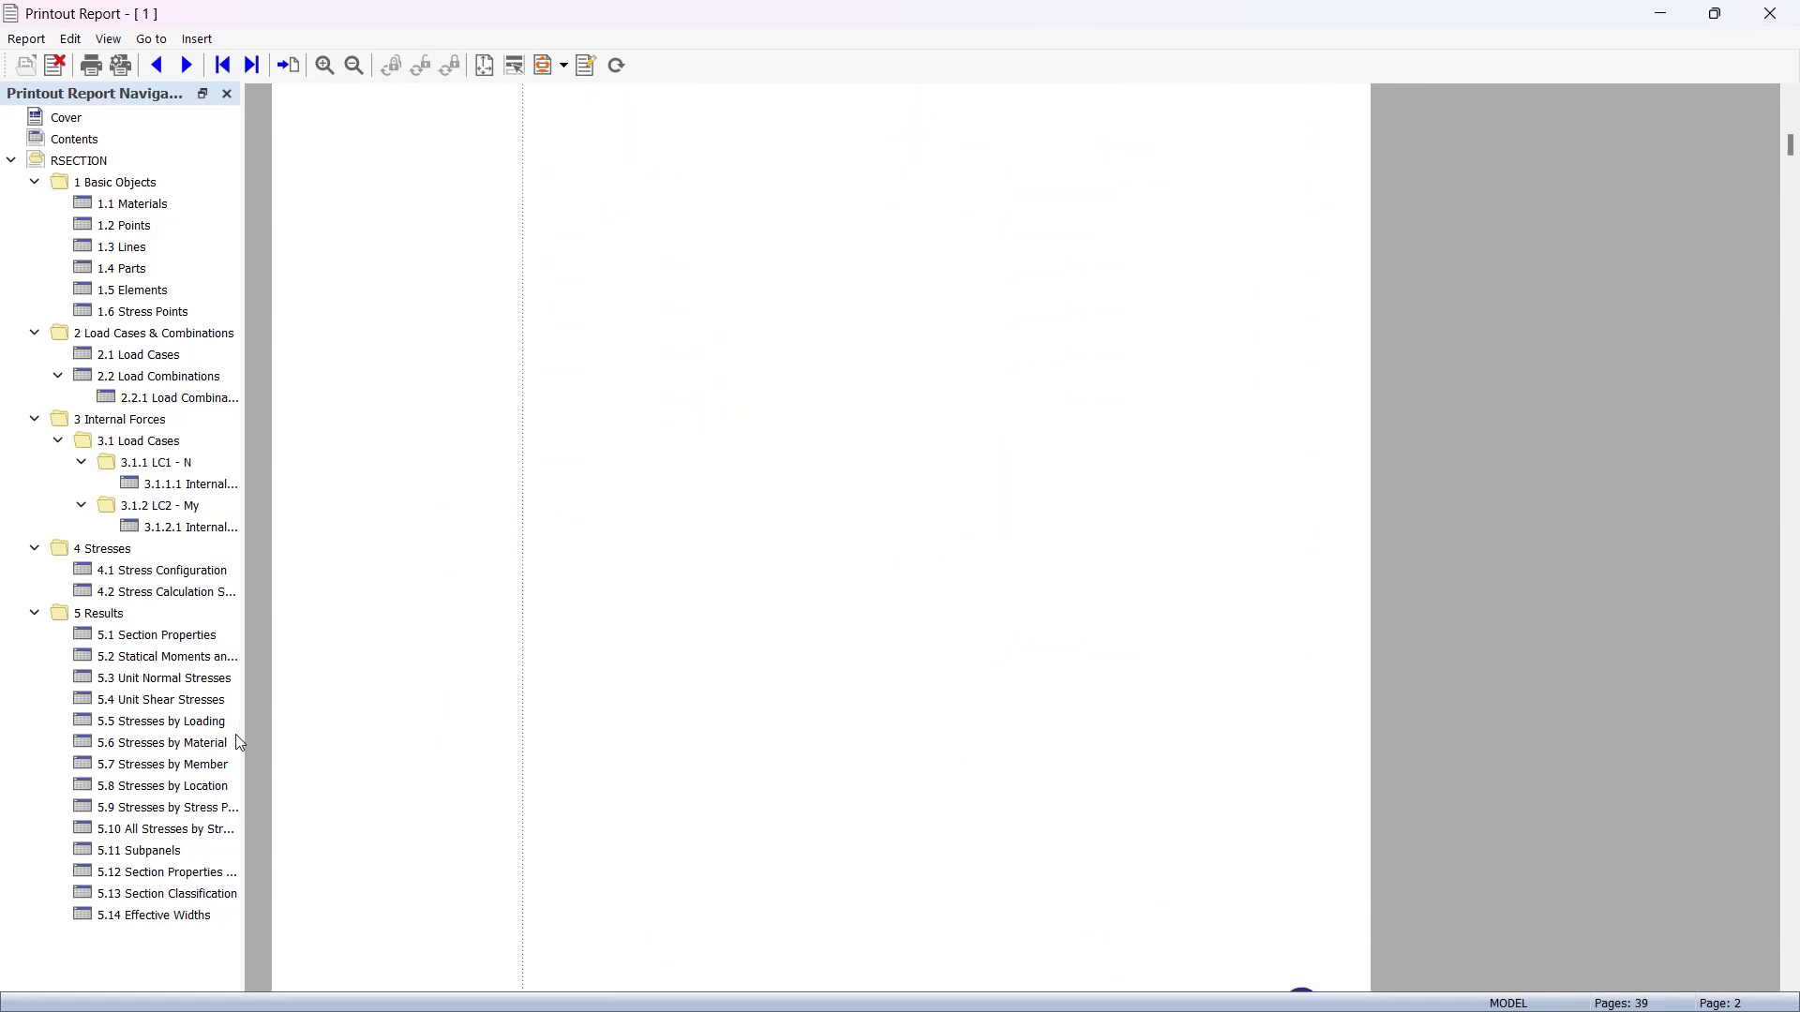
{"action": "left_click", "coordinate": [159, 721]}
{"action": "scroll", "coordinate": [781, 666], "scroll_direction": "down", "scroll_amount": 3}
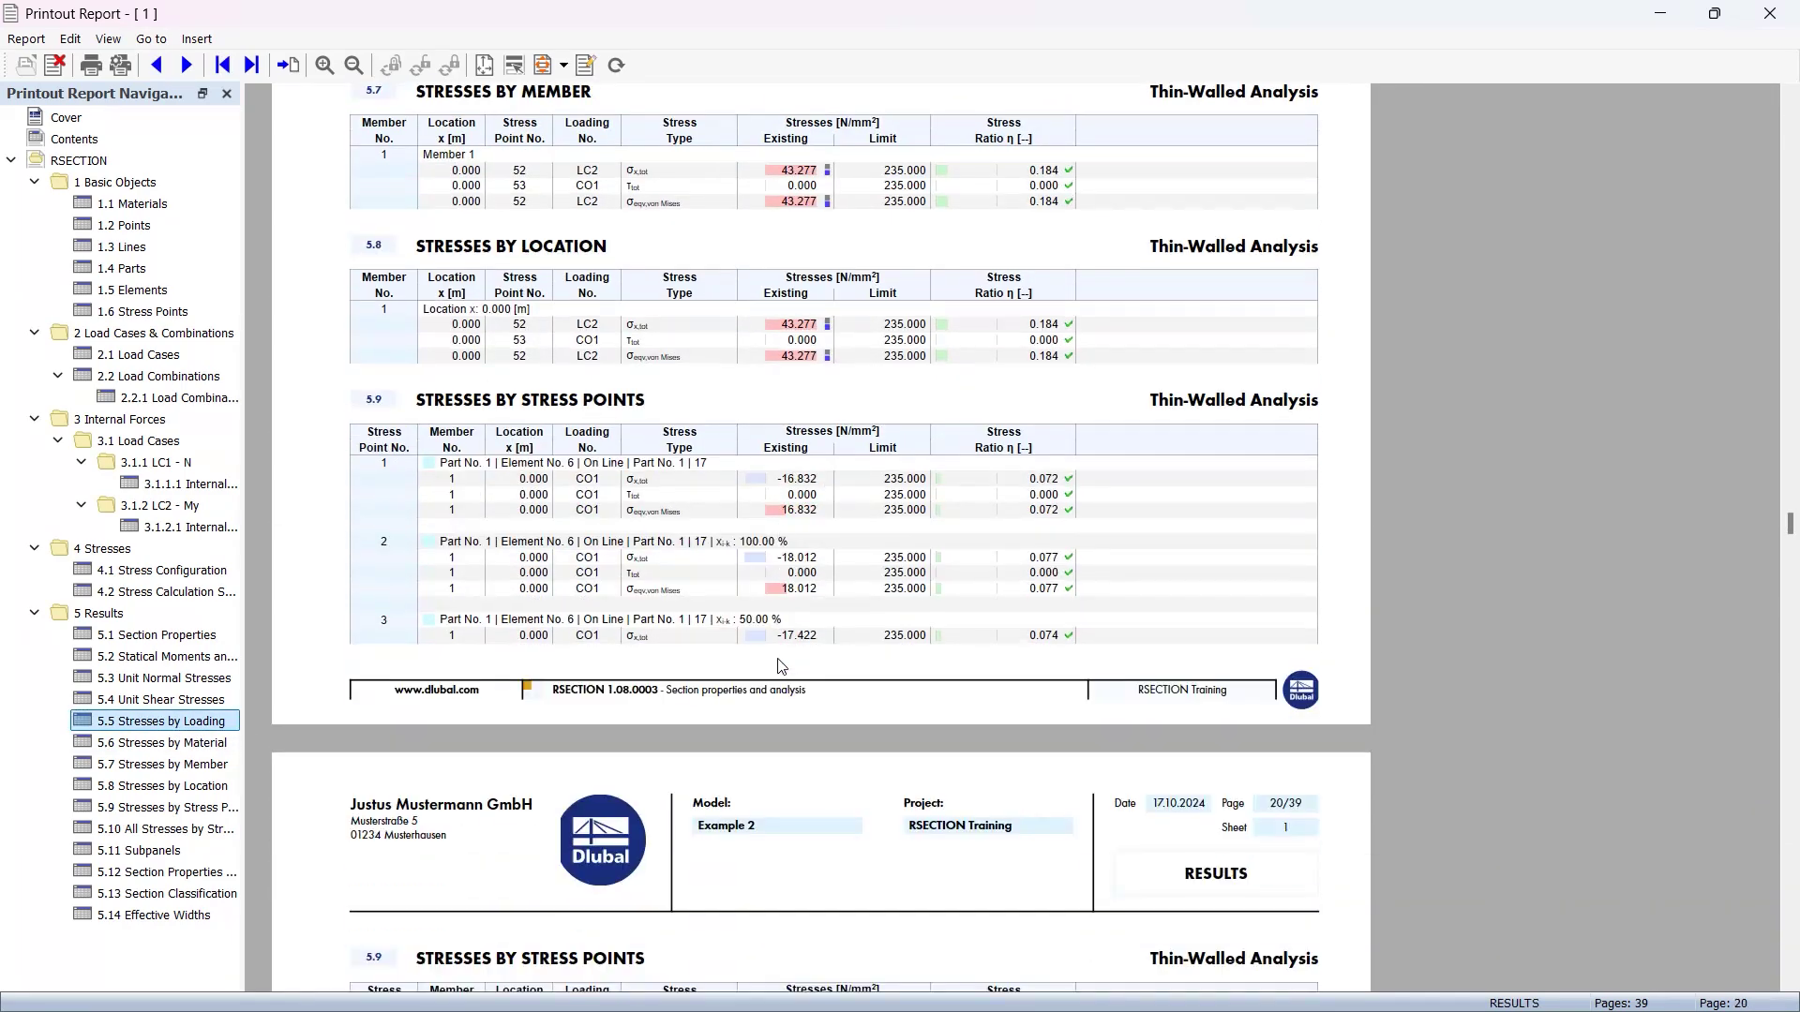
{"action": "scroll", "coordinate": [781, 666], "scroll_direction": "down", "scroll_amount": 10}
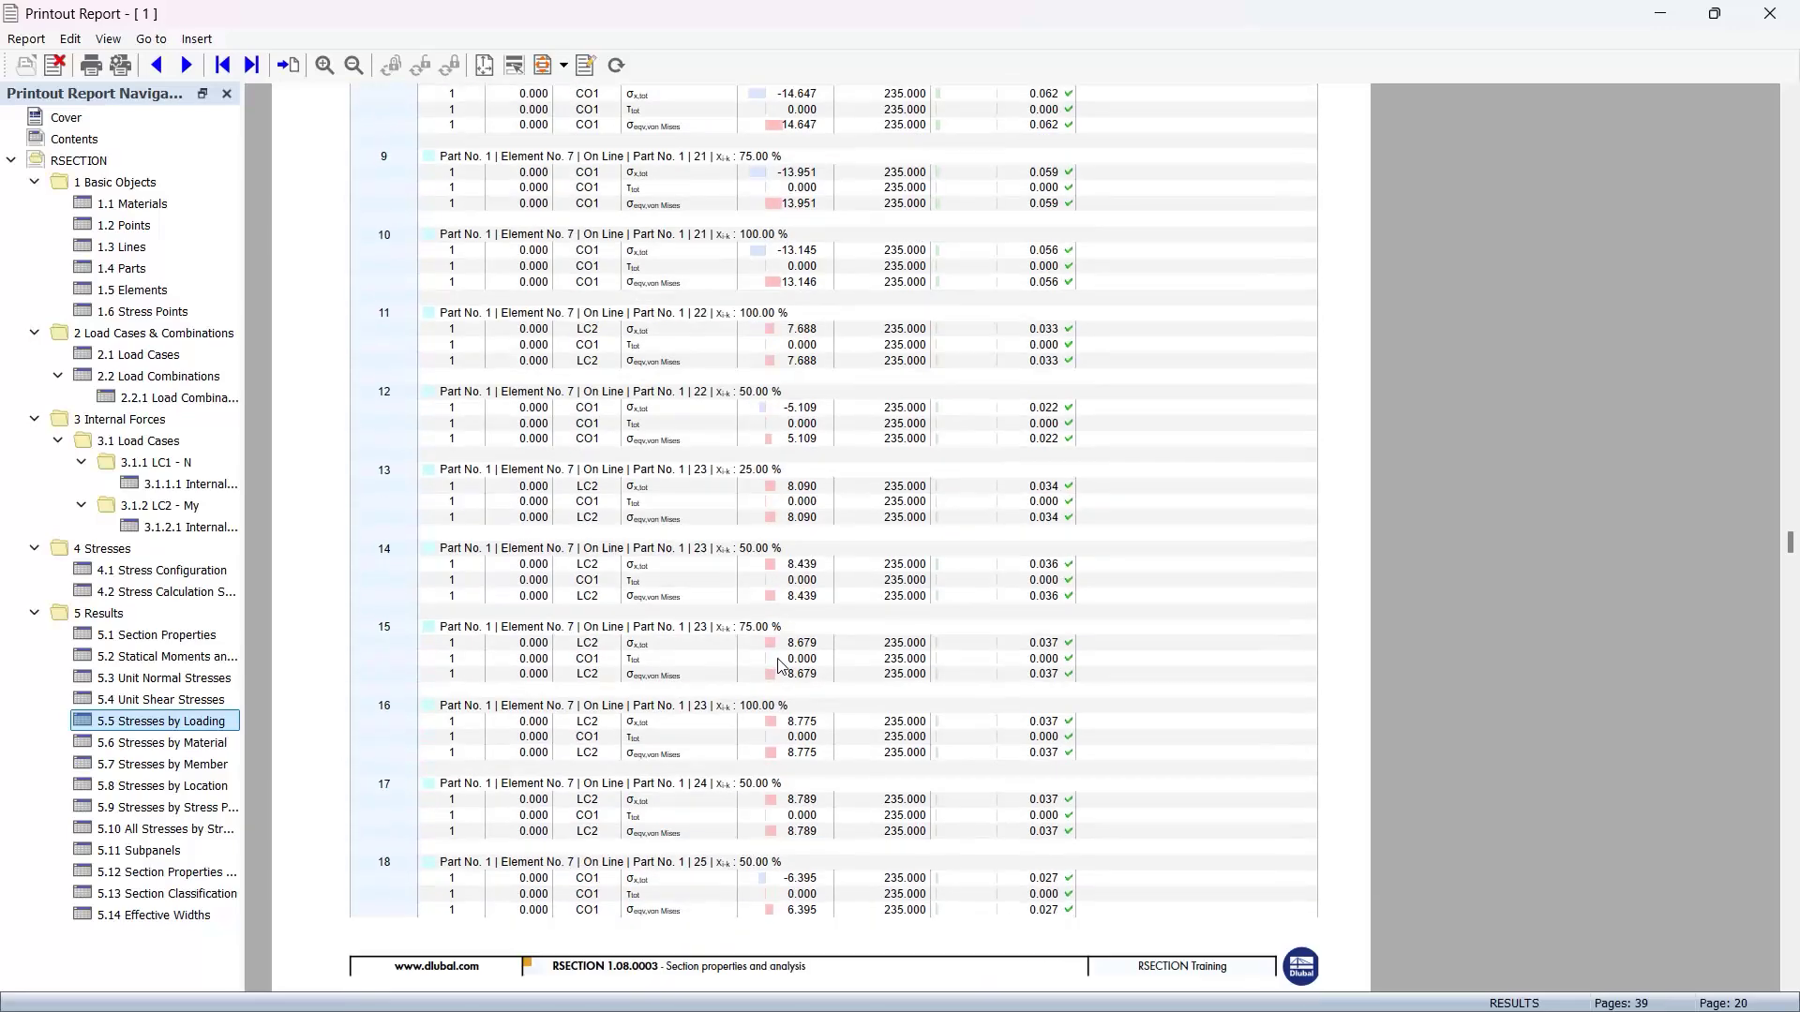
{"action": "scroll", "coordinate": [781, 666], "scroll_direction": "down", "scroll_amount": 10}
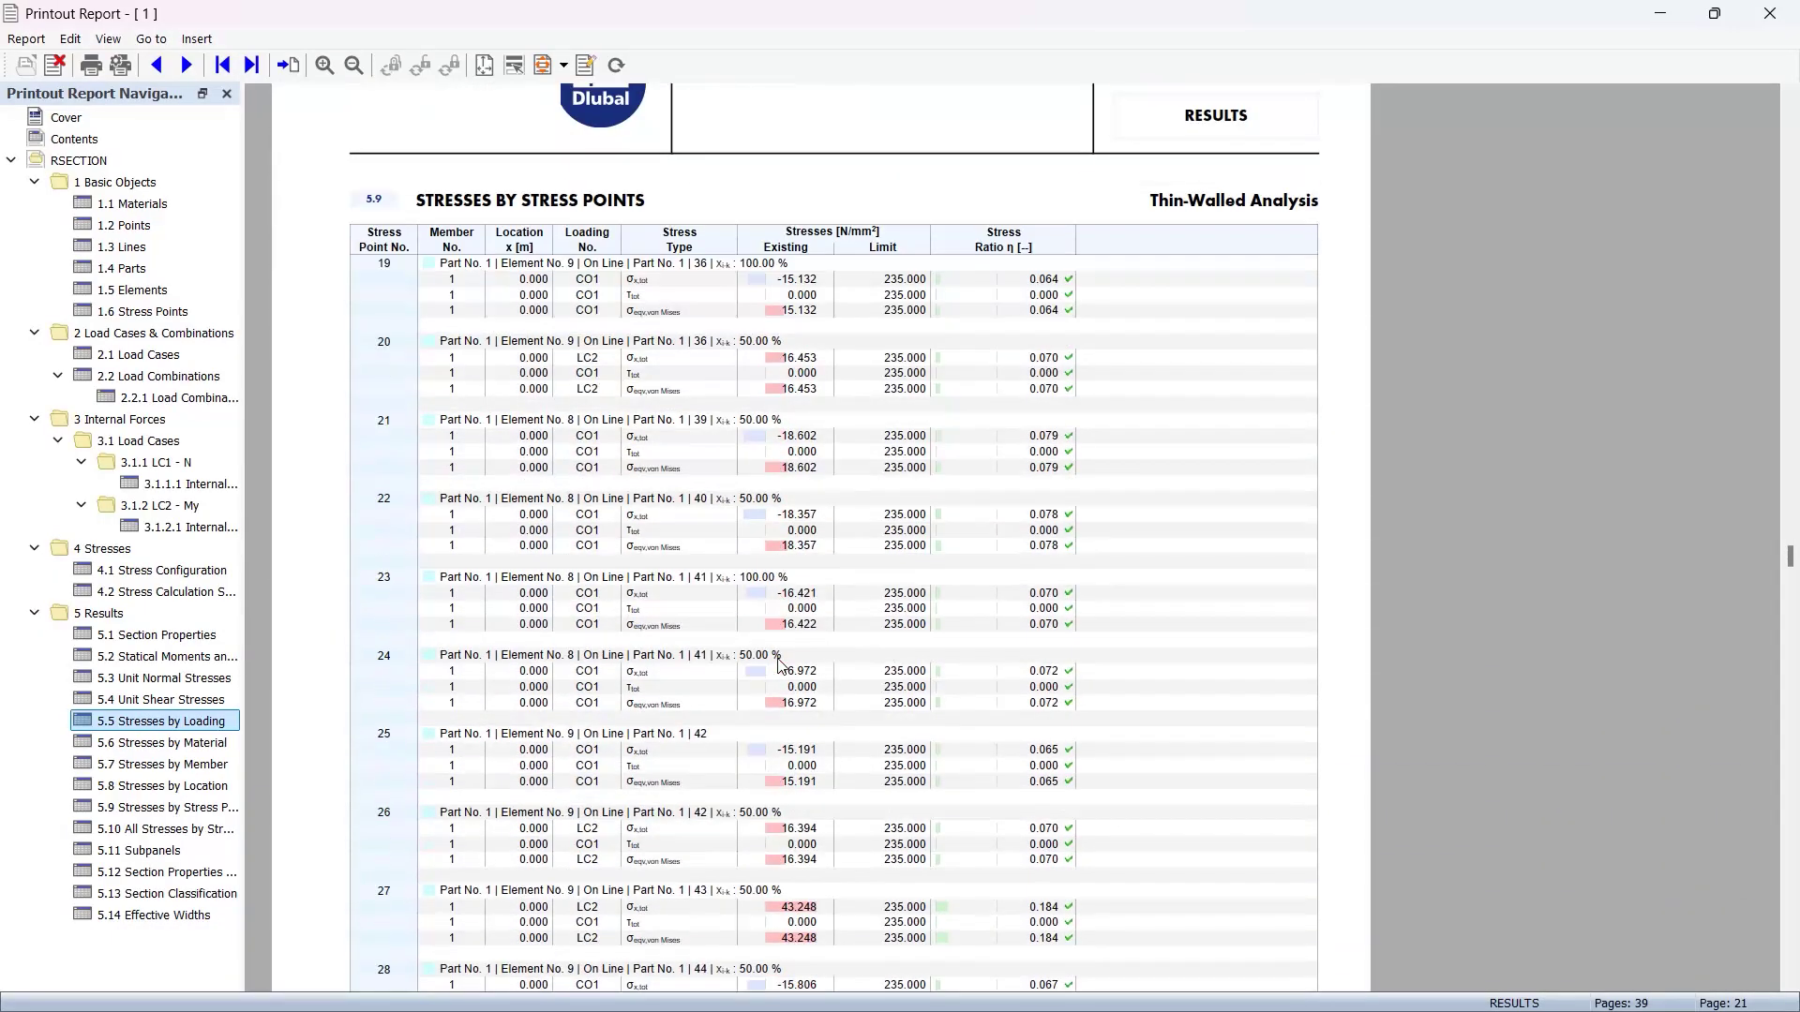
{"action": "scroll", "coordinate": [781, 666], "scroll_direction": "down", "scroll_amount": 10}
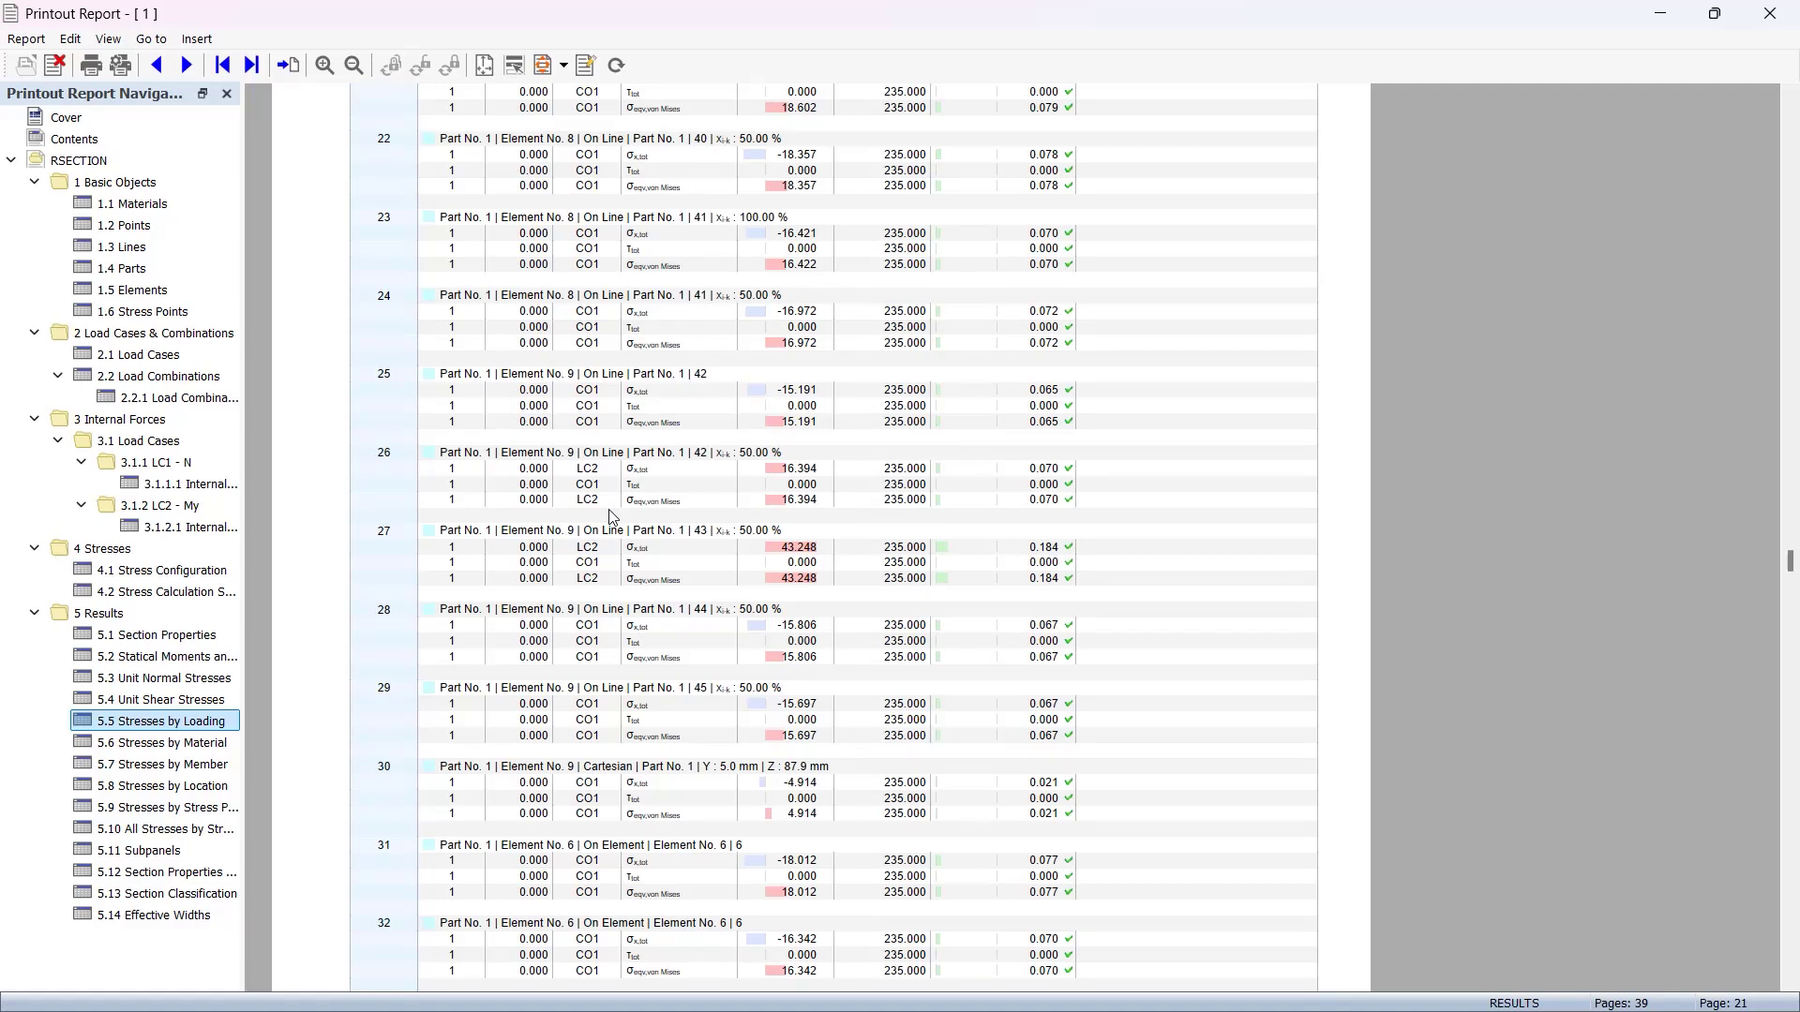
Send the CO1 stress graphic of the section to printout report 1 as a window-filling picture, and save and show it.
{"action": "left_click", "coordinate": [1660, 15]}
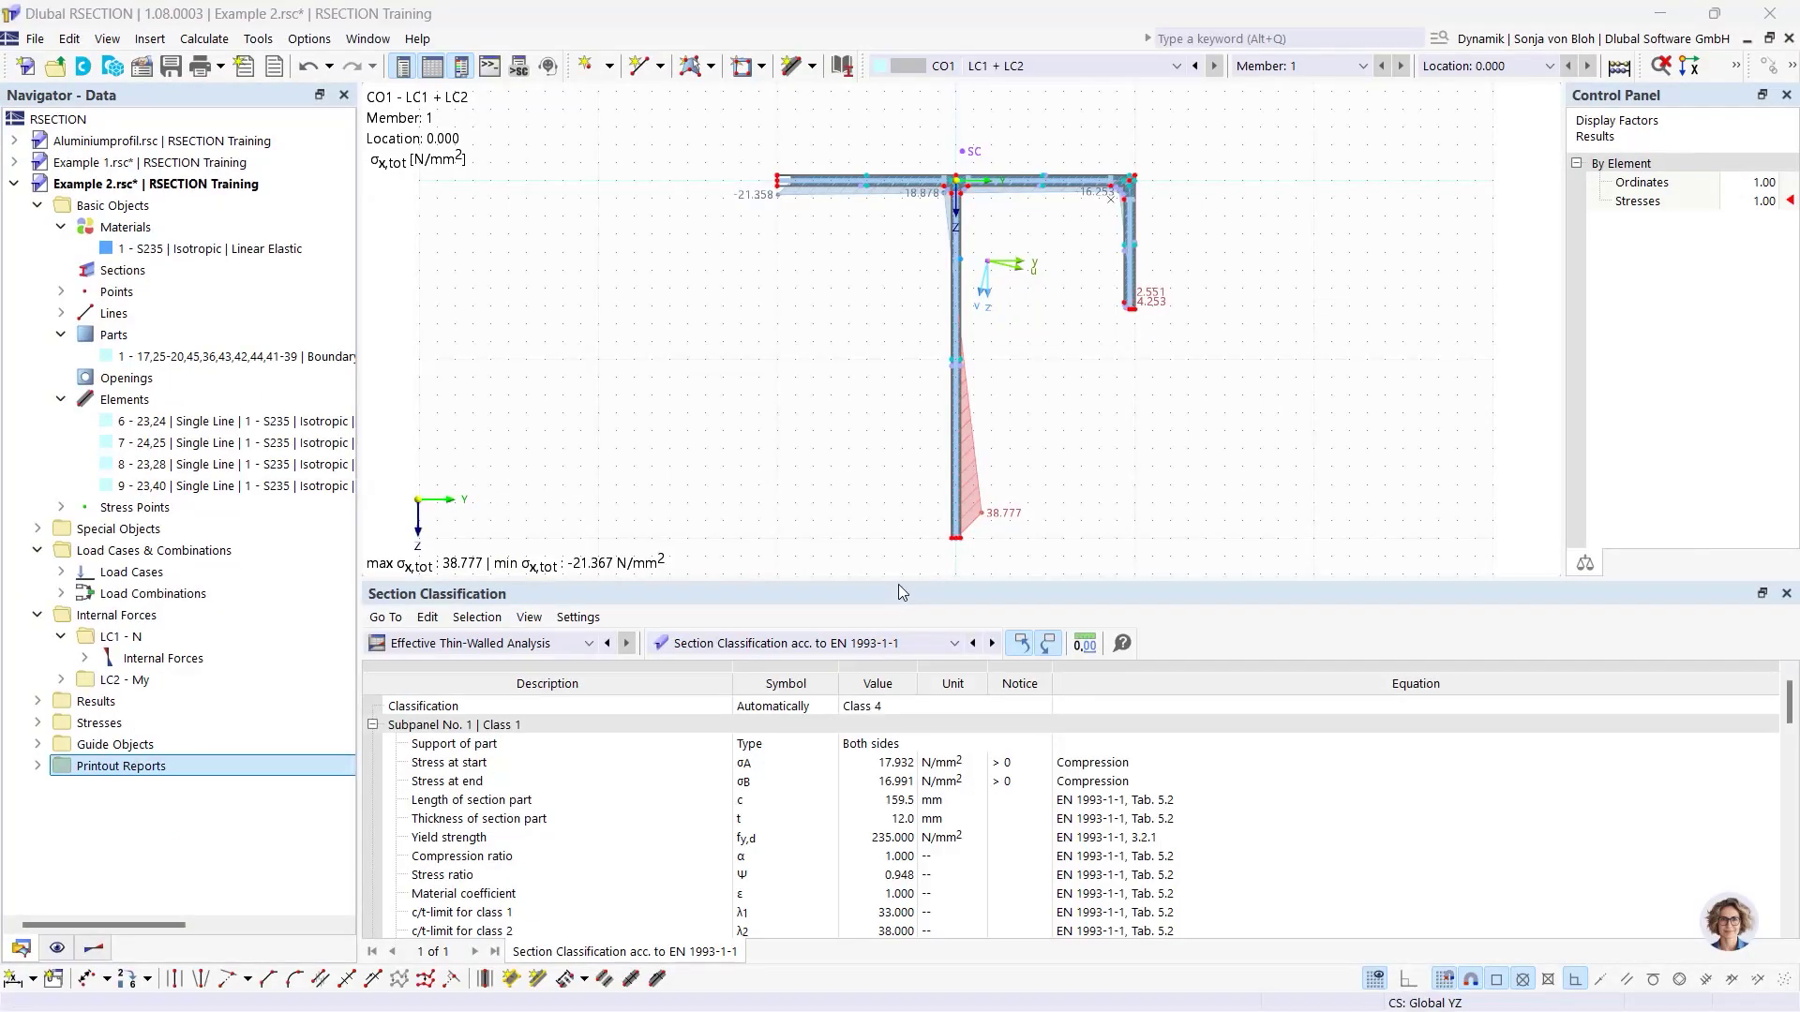
{"action": "left_click_drag", "start_coordinate": [898, 585], "coordinate": [898, 778]}
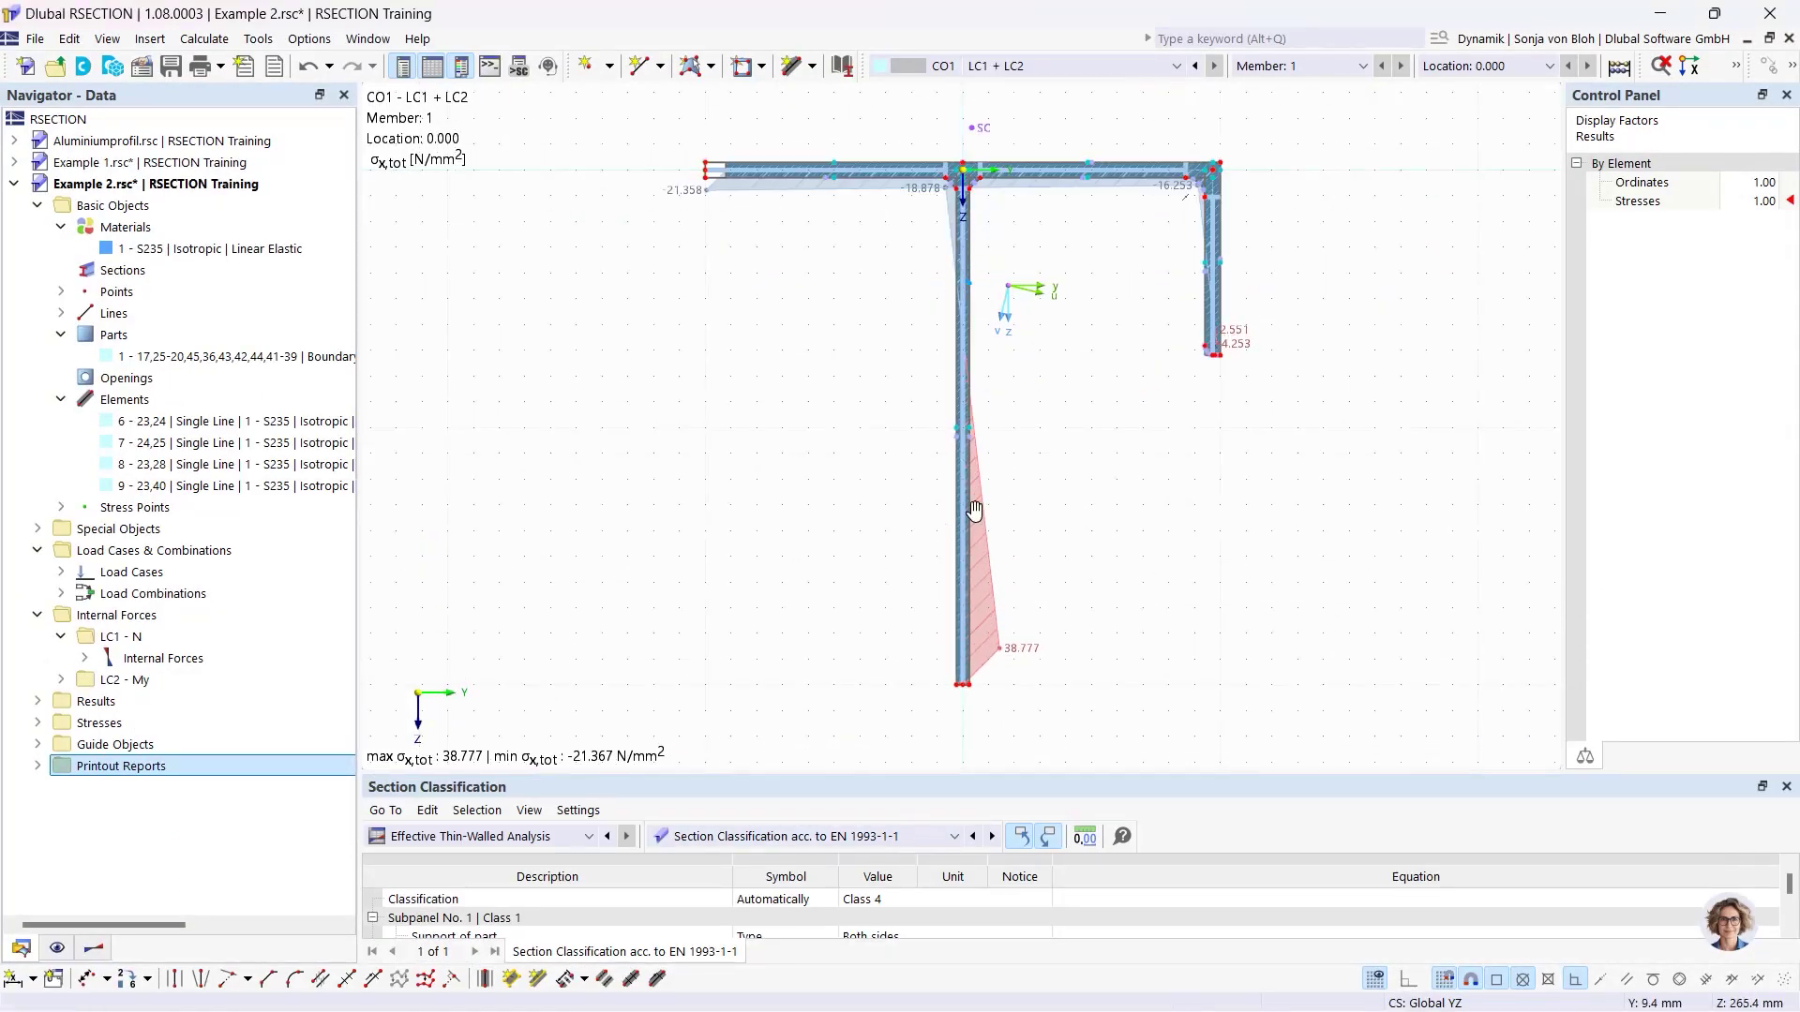
{"action": "middle_click_drag", "start_coordinate": [975, 510], "coordinate": [890, 519]}
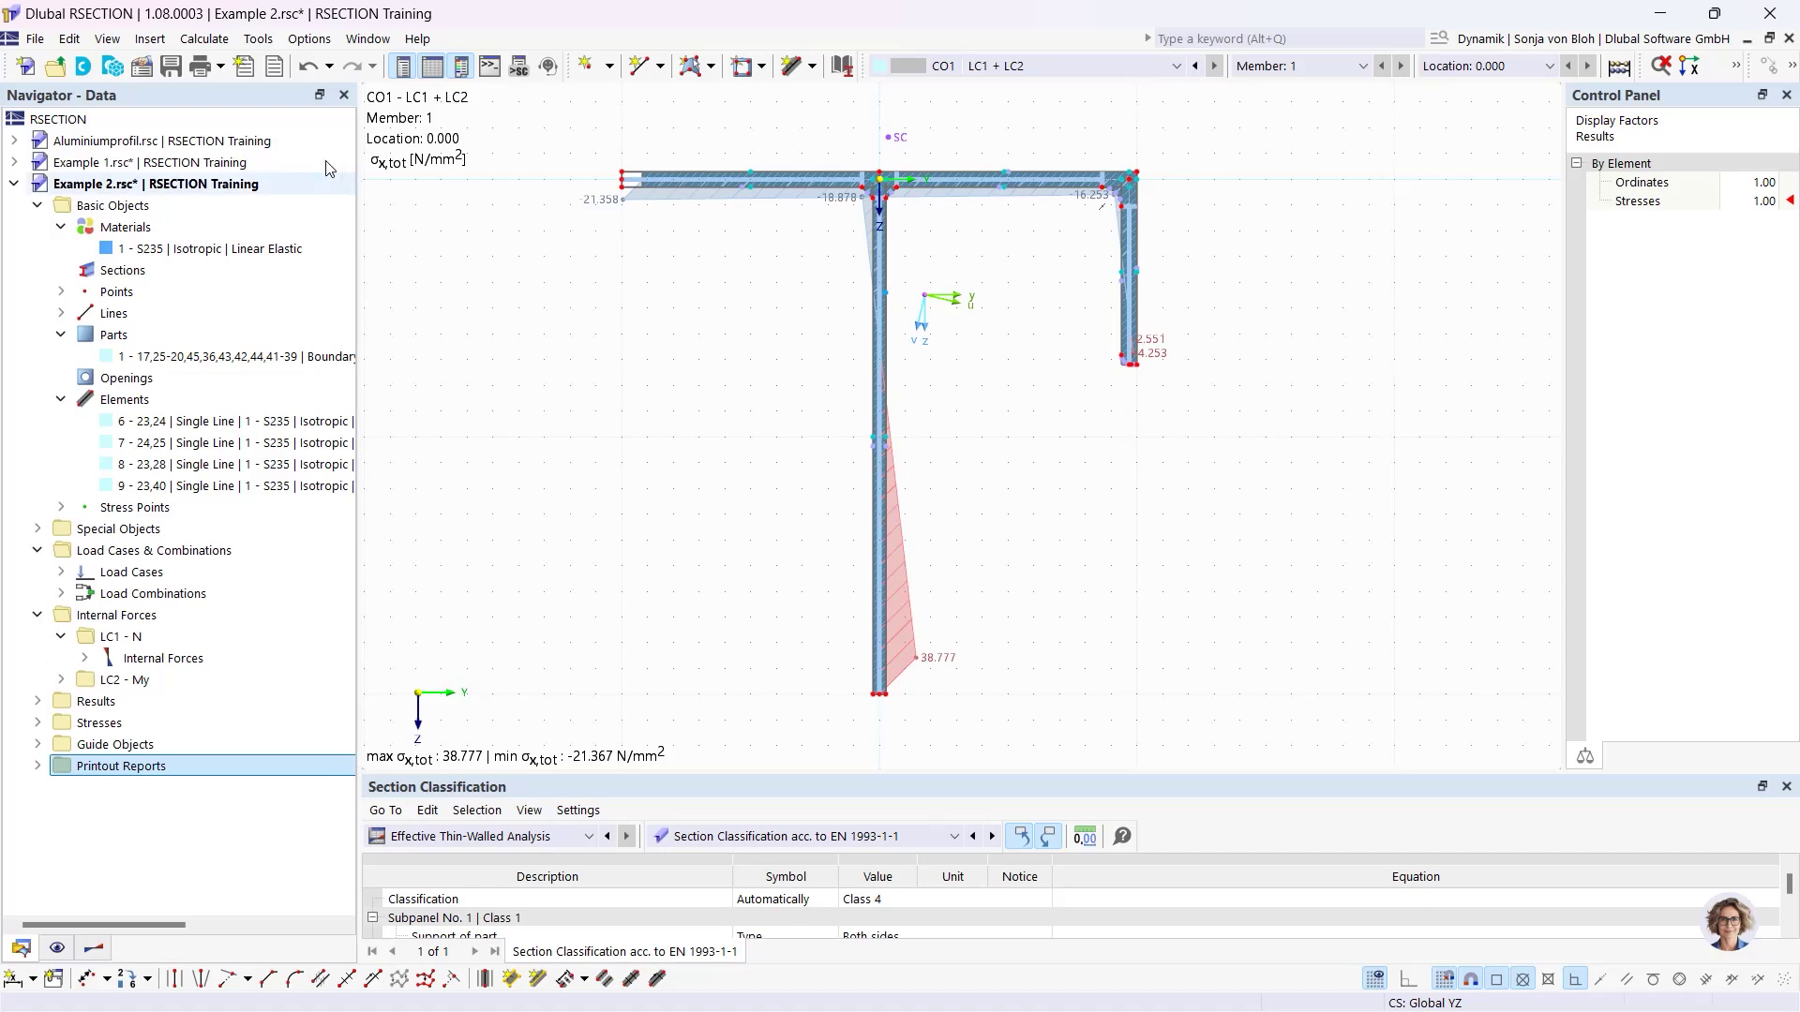
{"action": "left_click", "coordinate": [221, 69]}
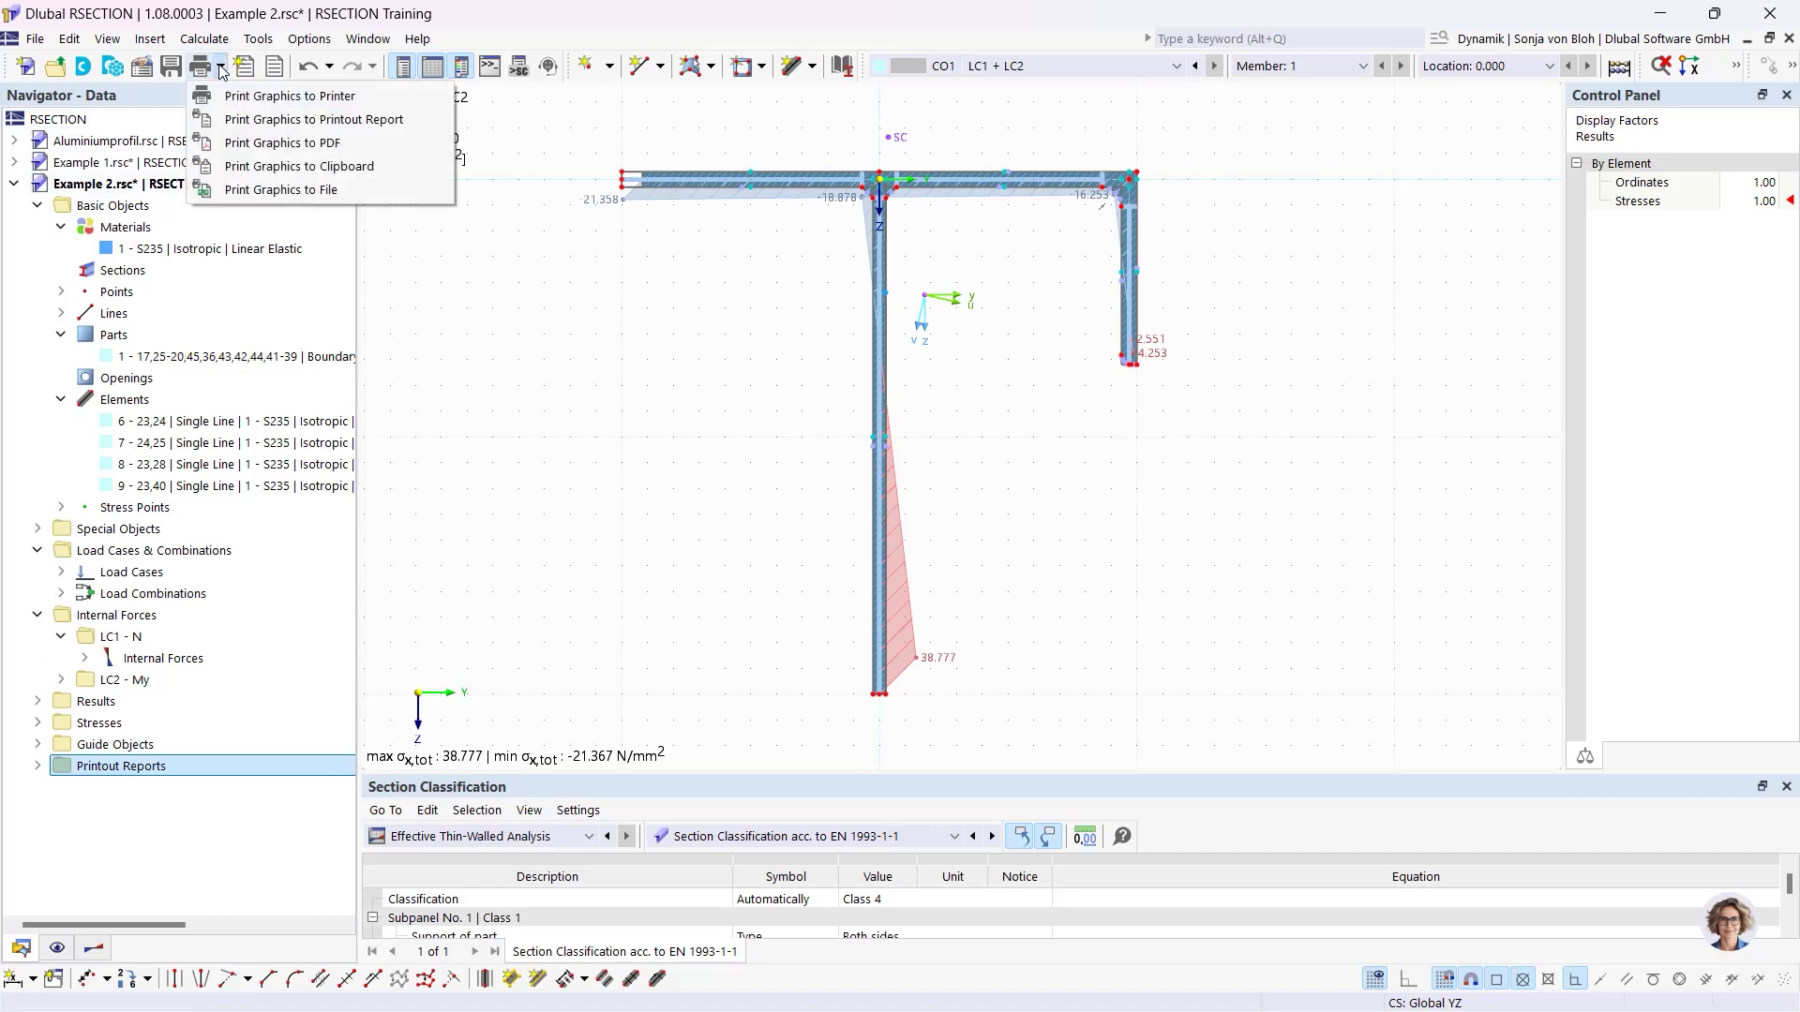
{"action": "left_click", "coordinate": [278, 121]}
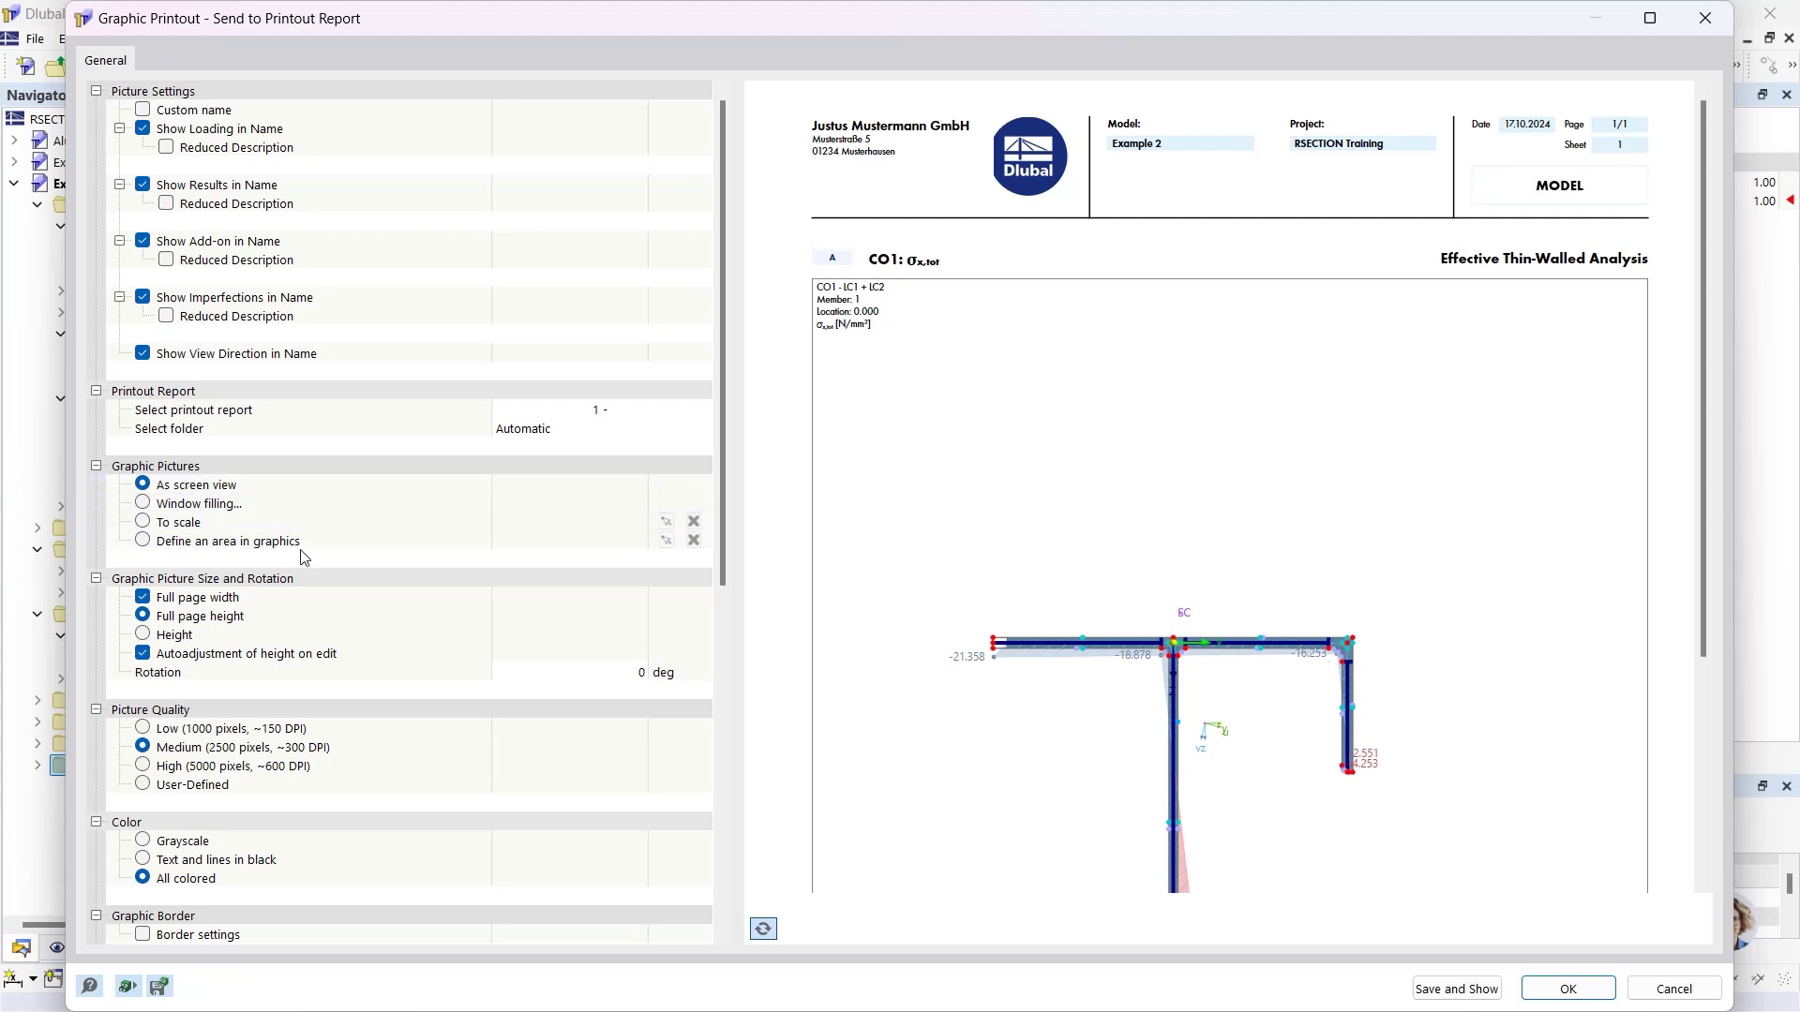
{"action": "left_click", "coordinate": [146, 509]}
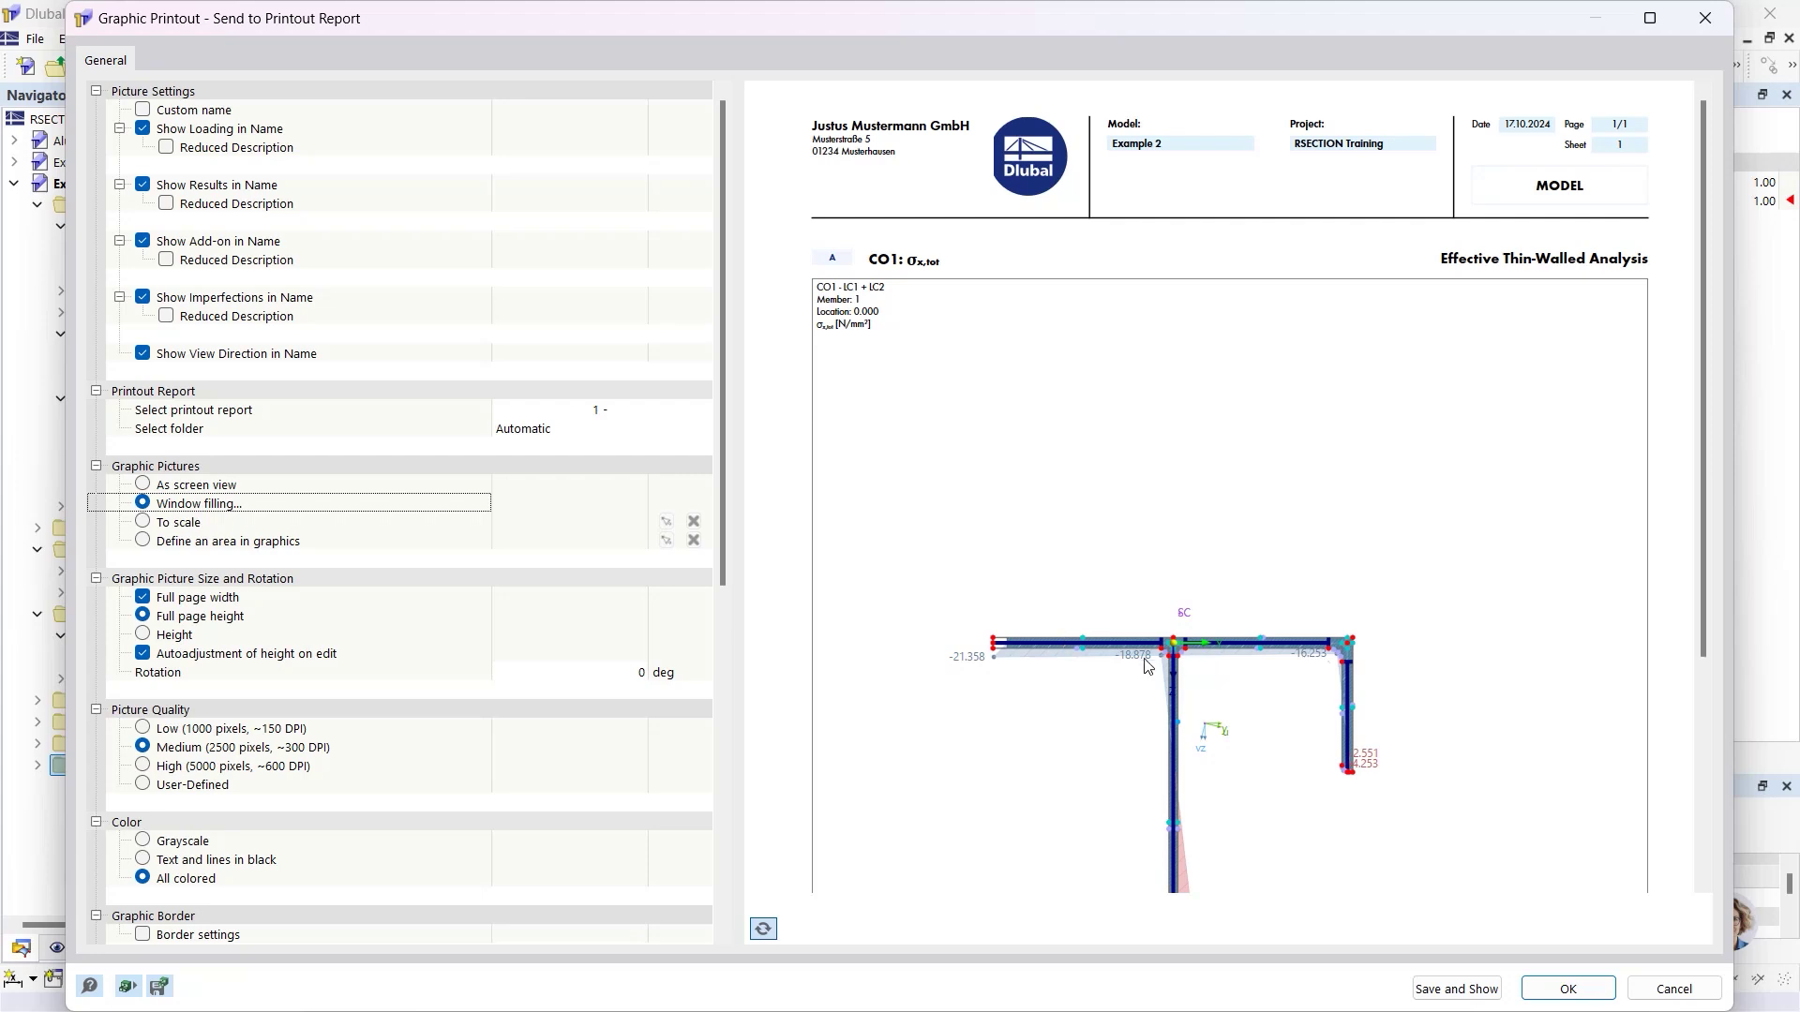
{"action": "scroll", "coordinate": [1191, 603], "scroll_direction": "down", "scroll_amount": 1}
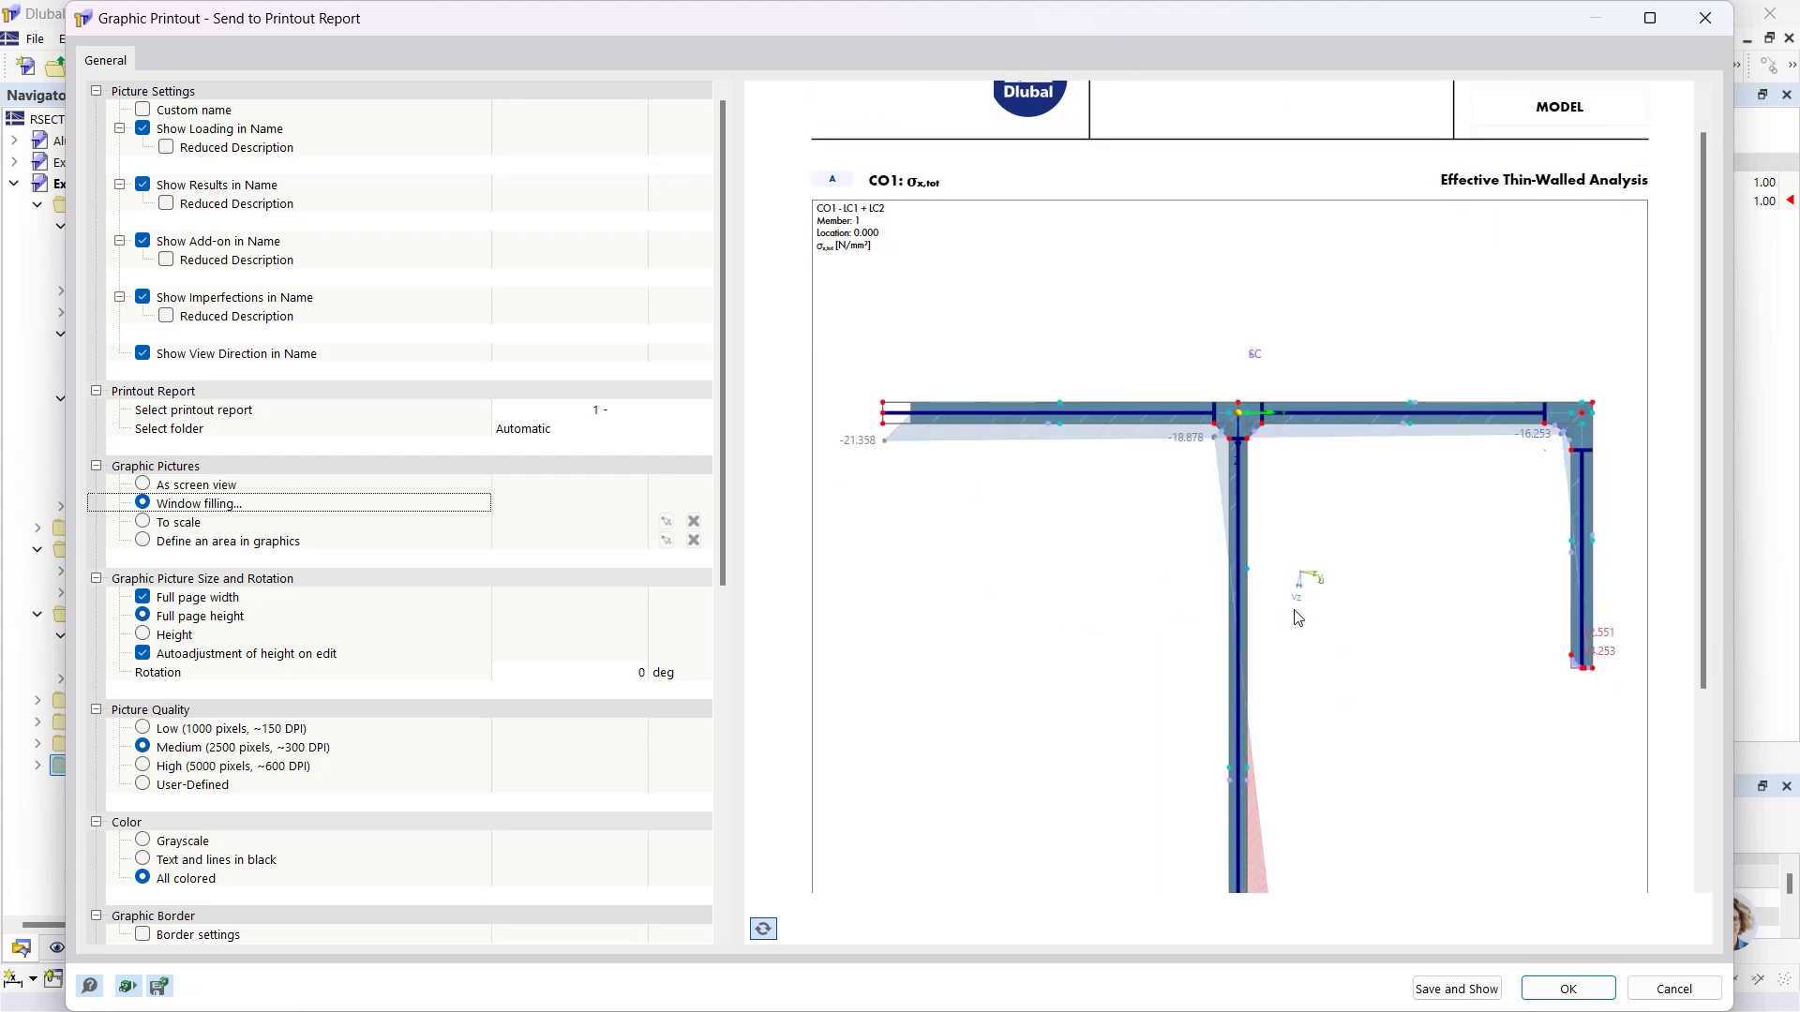
{"action": "scroll", "coordinate": [1299, 617], "scroll_direction": "down", "scroll_amount": 2}
{"action": "scroll", "coordinate": [1324, 579], "scroll_direction": "up", "scroll_amount": 1}
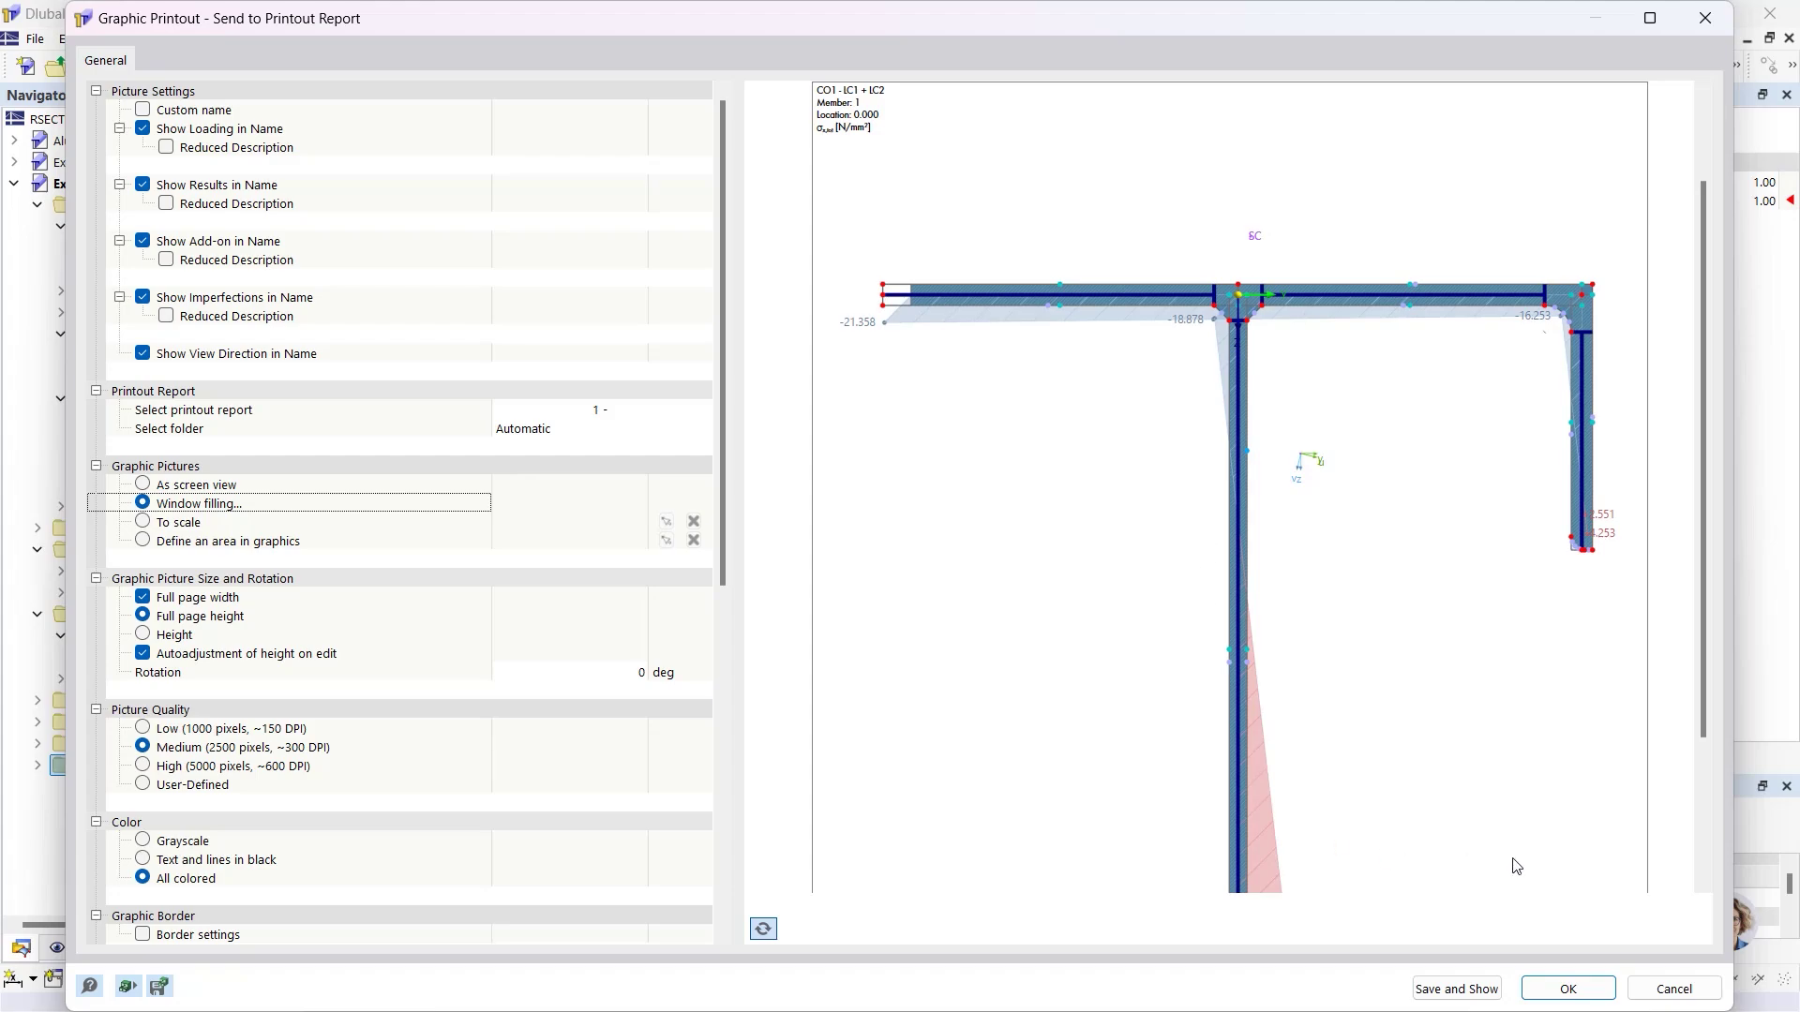
{"action": "left_click", "coordinate": [1454, 990]}
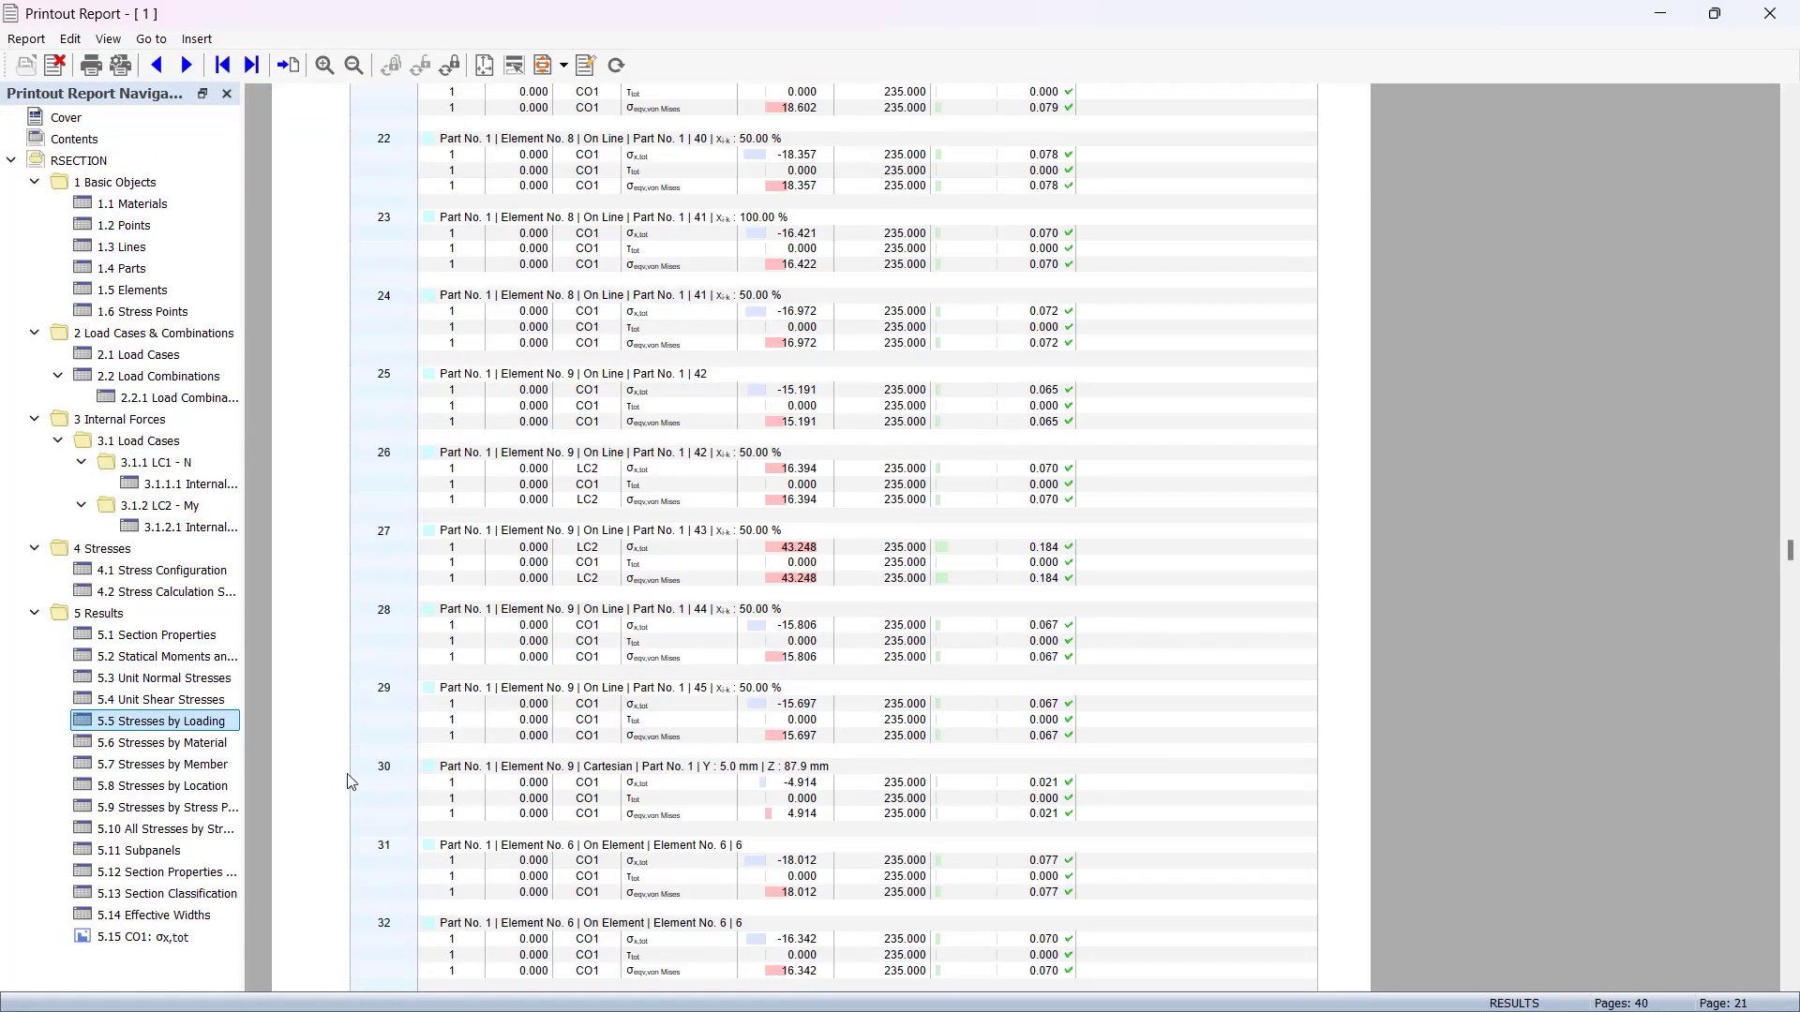
Review the CO1 stress graphic in chapter 5.15 of the printout report and close the report.
{"action": "left_click", "coordinate": [156, 938]}
{"action": "scroll", "coordinate": [819, 595], "scroll_direction": "down", "scroll_amount": 5}
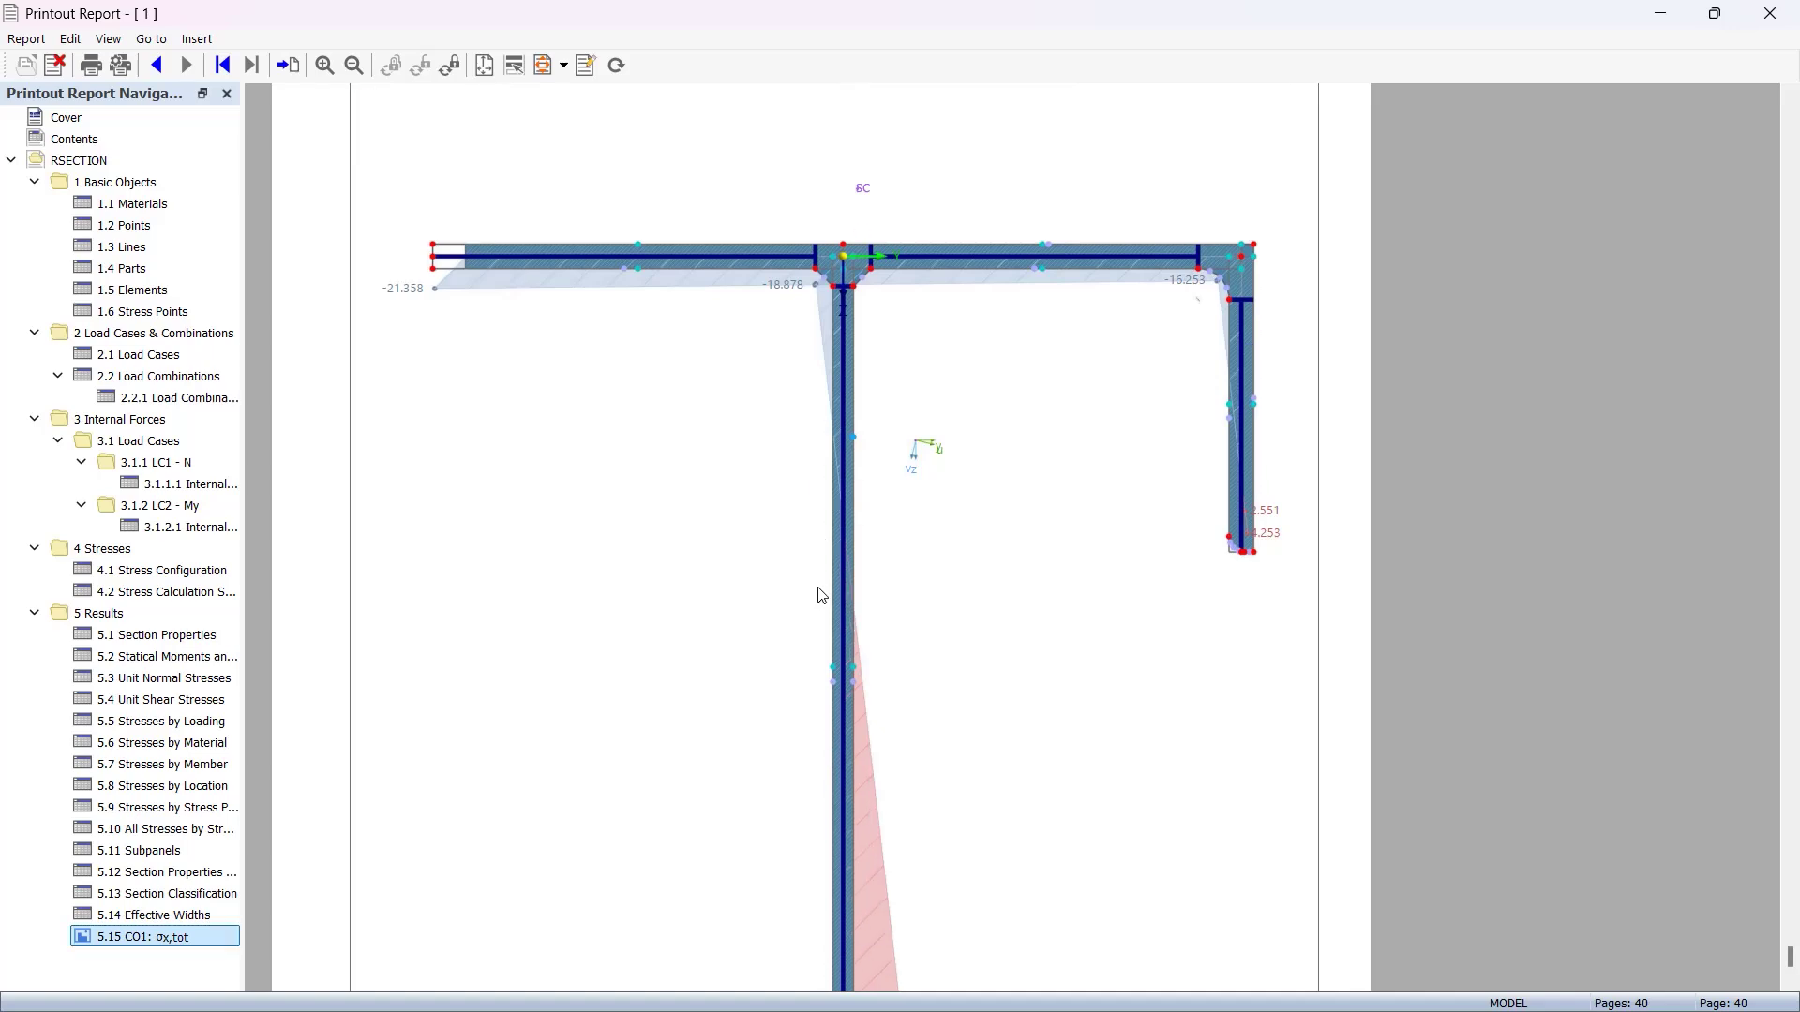
{"action": "scroll", "coordinate": [819, 595], "scroll_direction": "up", "scroll_amount": 7}
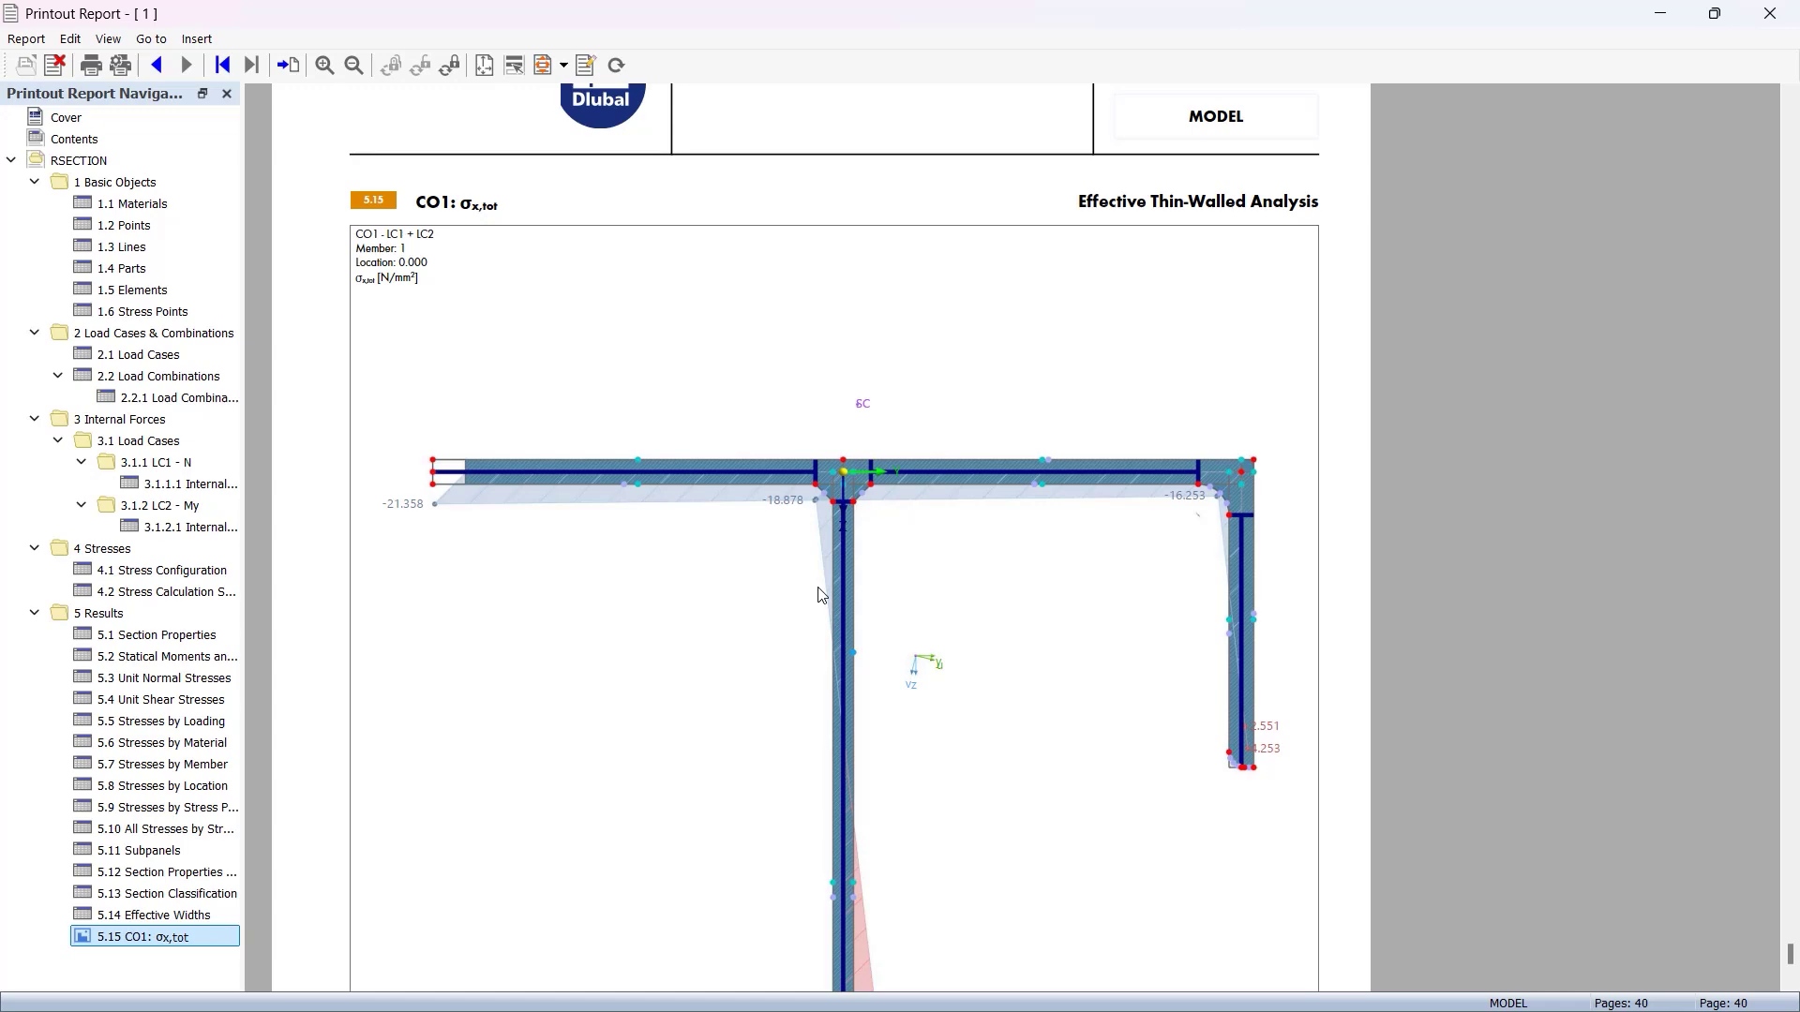
{"action": "scroll", "coordinate": [818, 594], "scroll_direction": "down", "scroll_amount": 1}
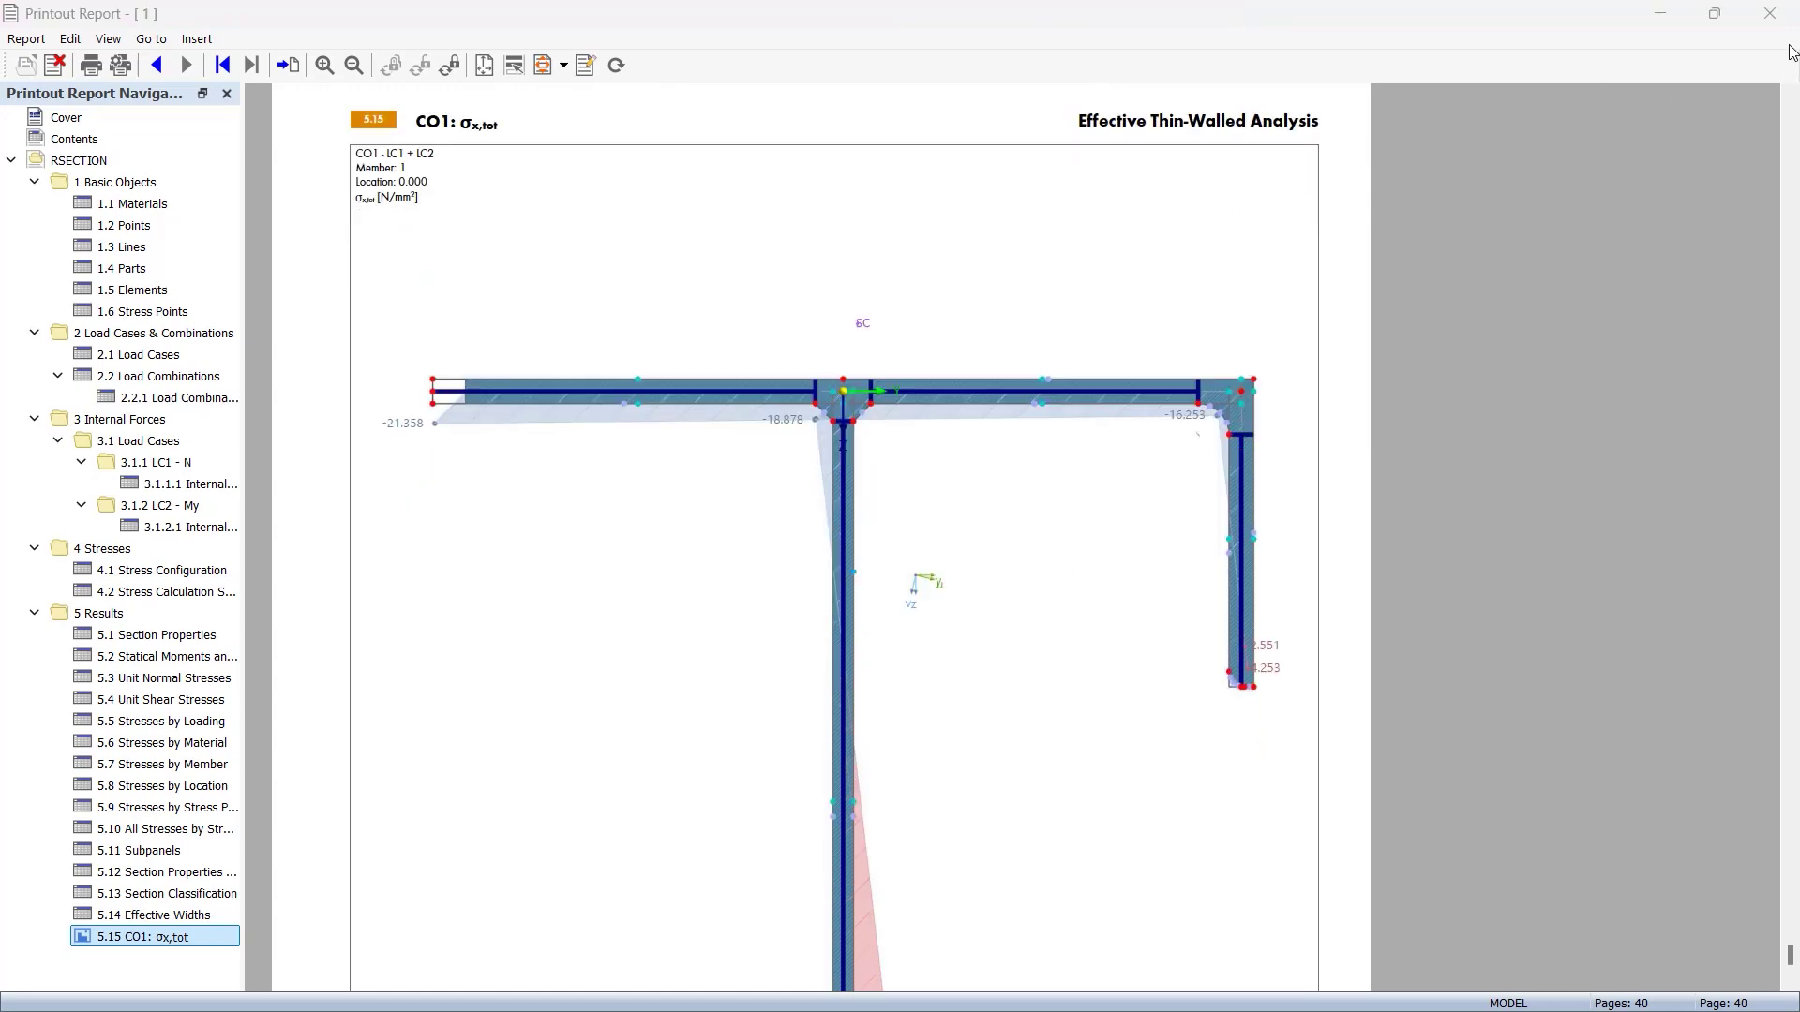
{"action": "left_click", "coordinate": [1777, 14]}
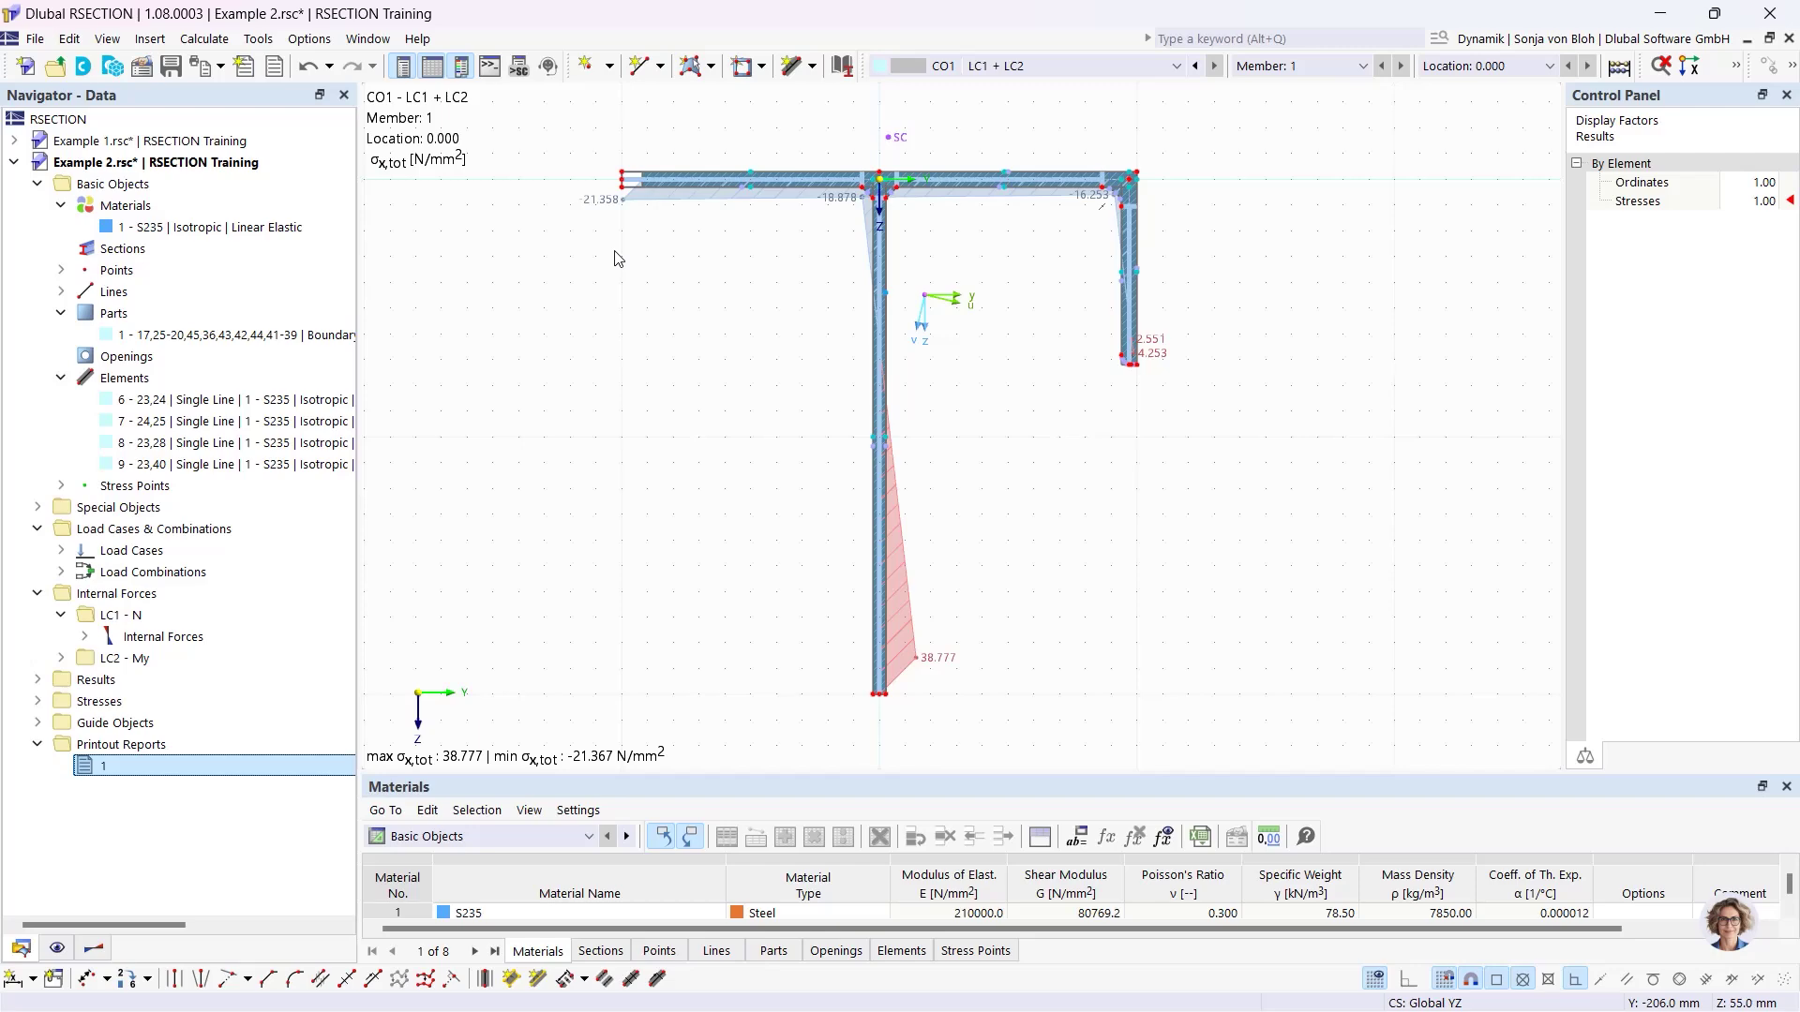
Import the DXF file Aluprofil.dxf as a separate model instead of into the active one.
{"action": "left_click", "coordinate": [35, 40]}
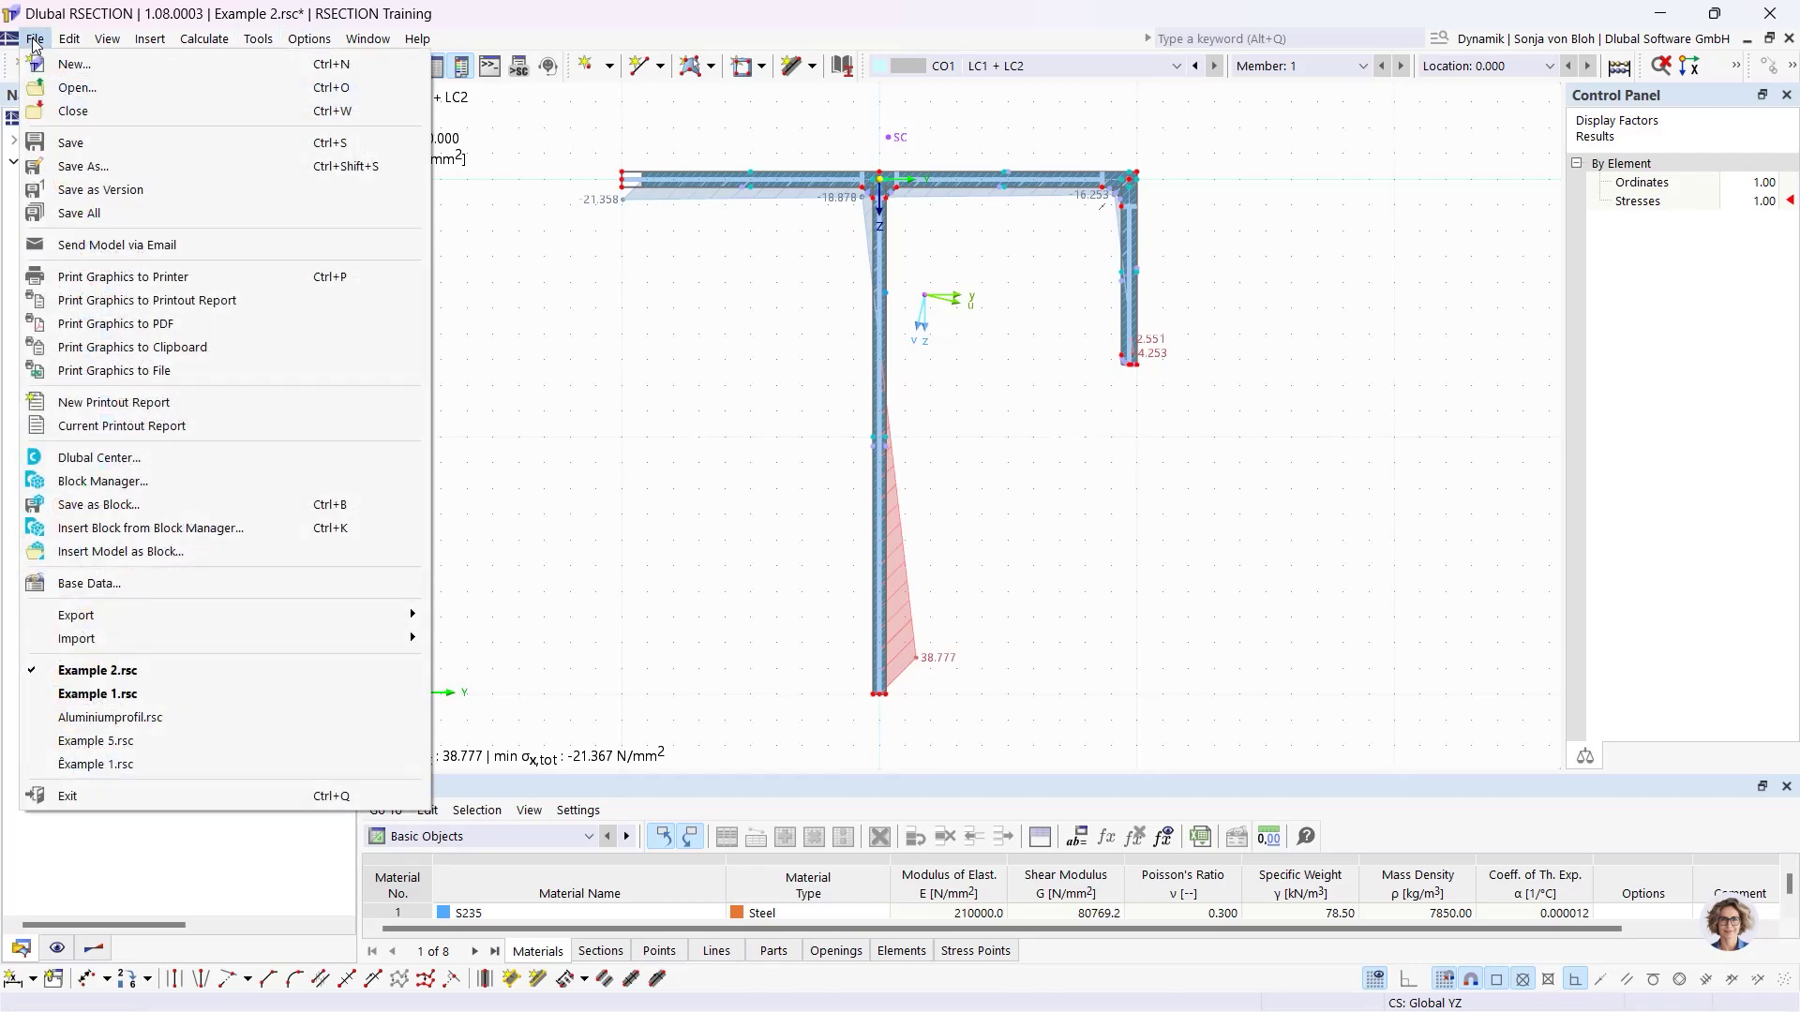
{"action": "mouse_move", "coordinate": [171, 641]}
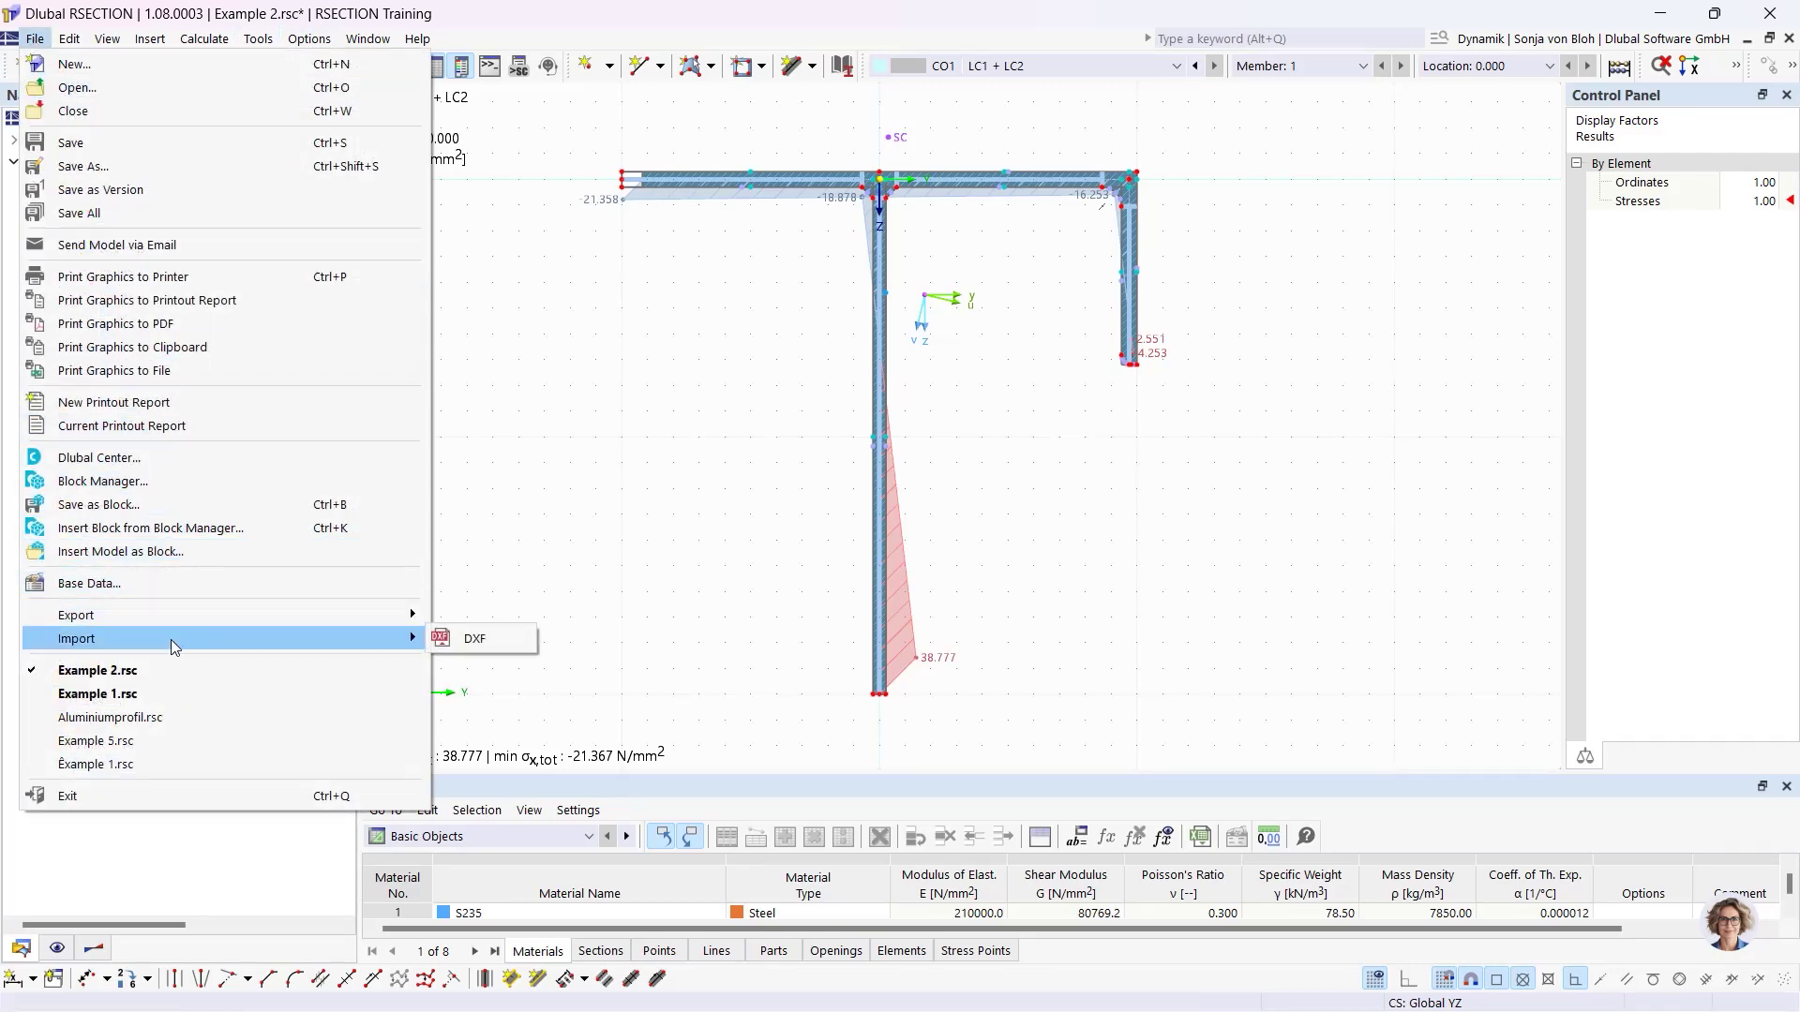
{"action": "left_click", "coordinate": [486, 638]}
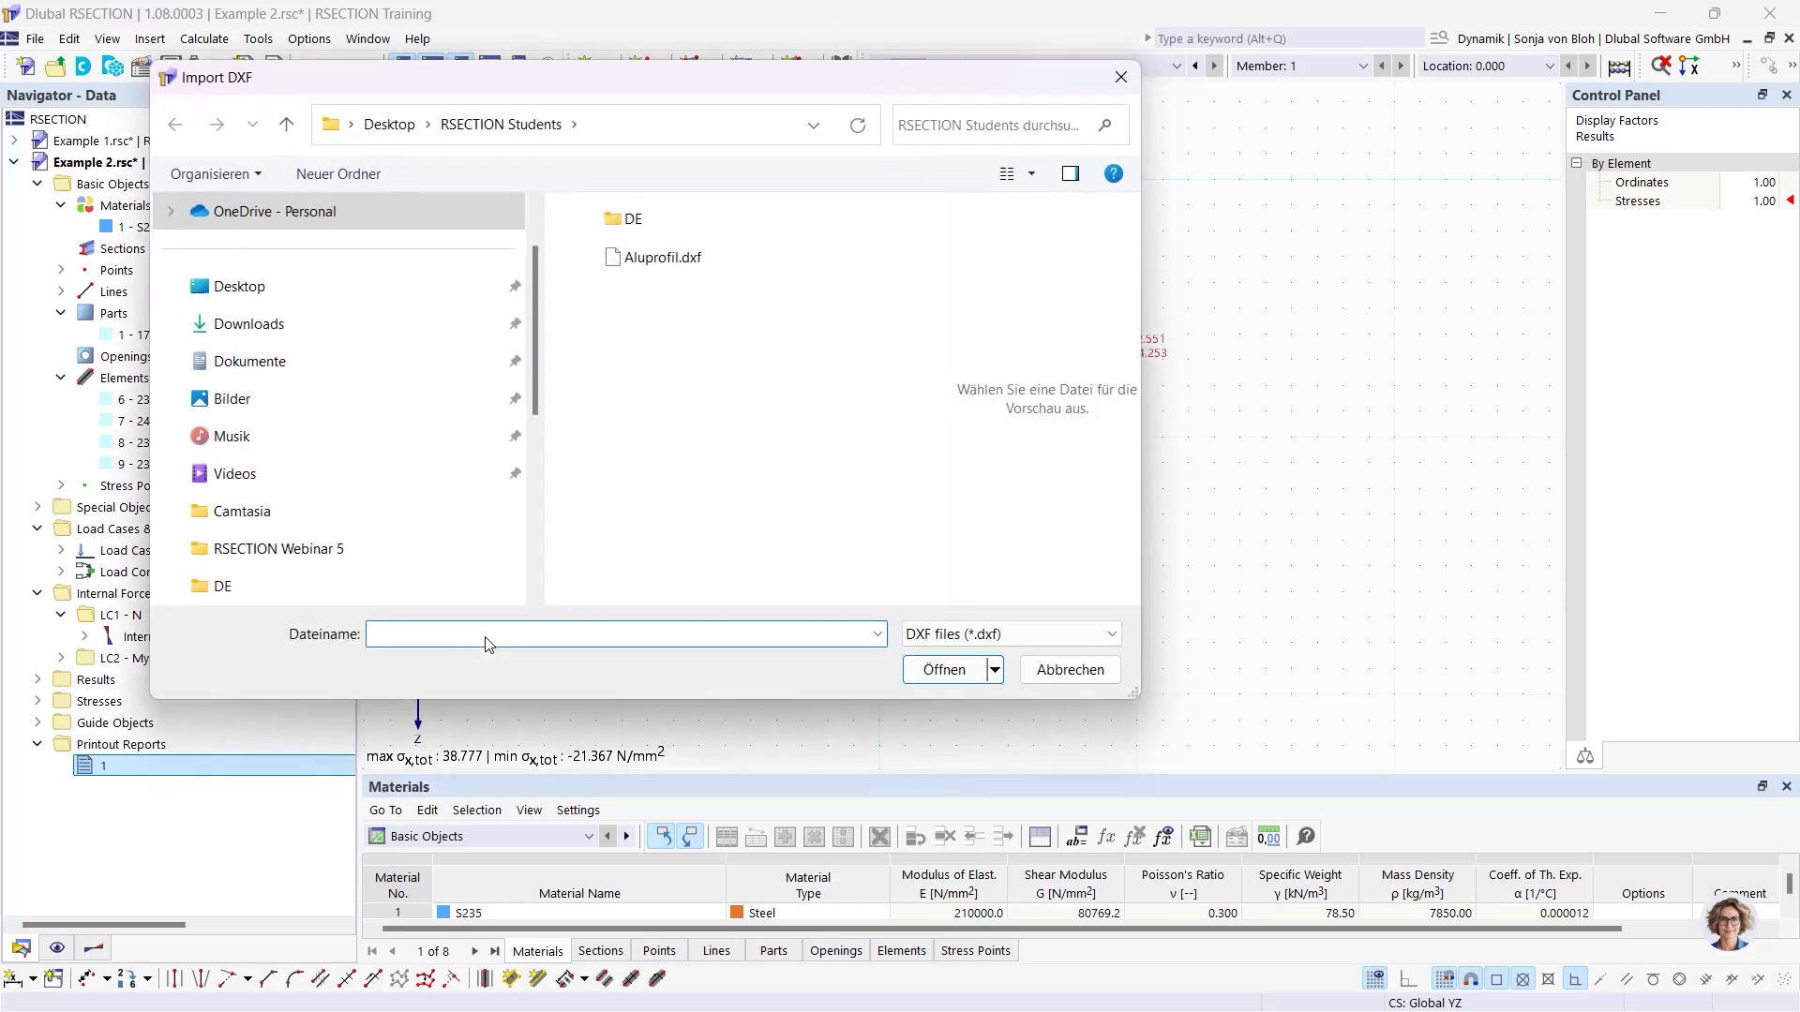
{"action": "left_click", "coordinate": [686, 264]}
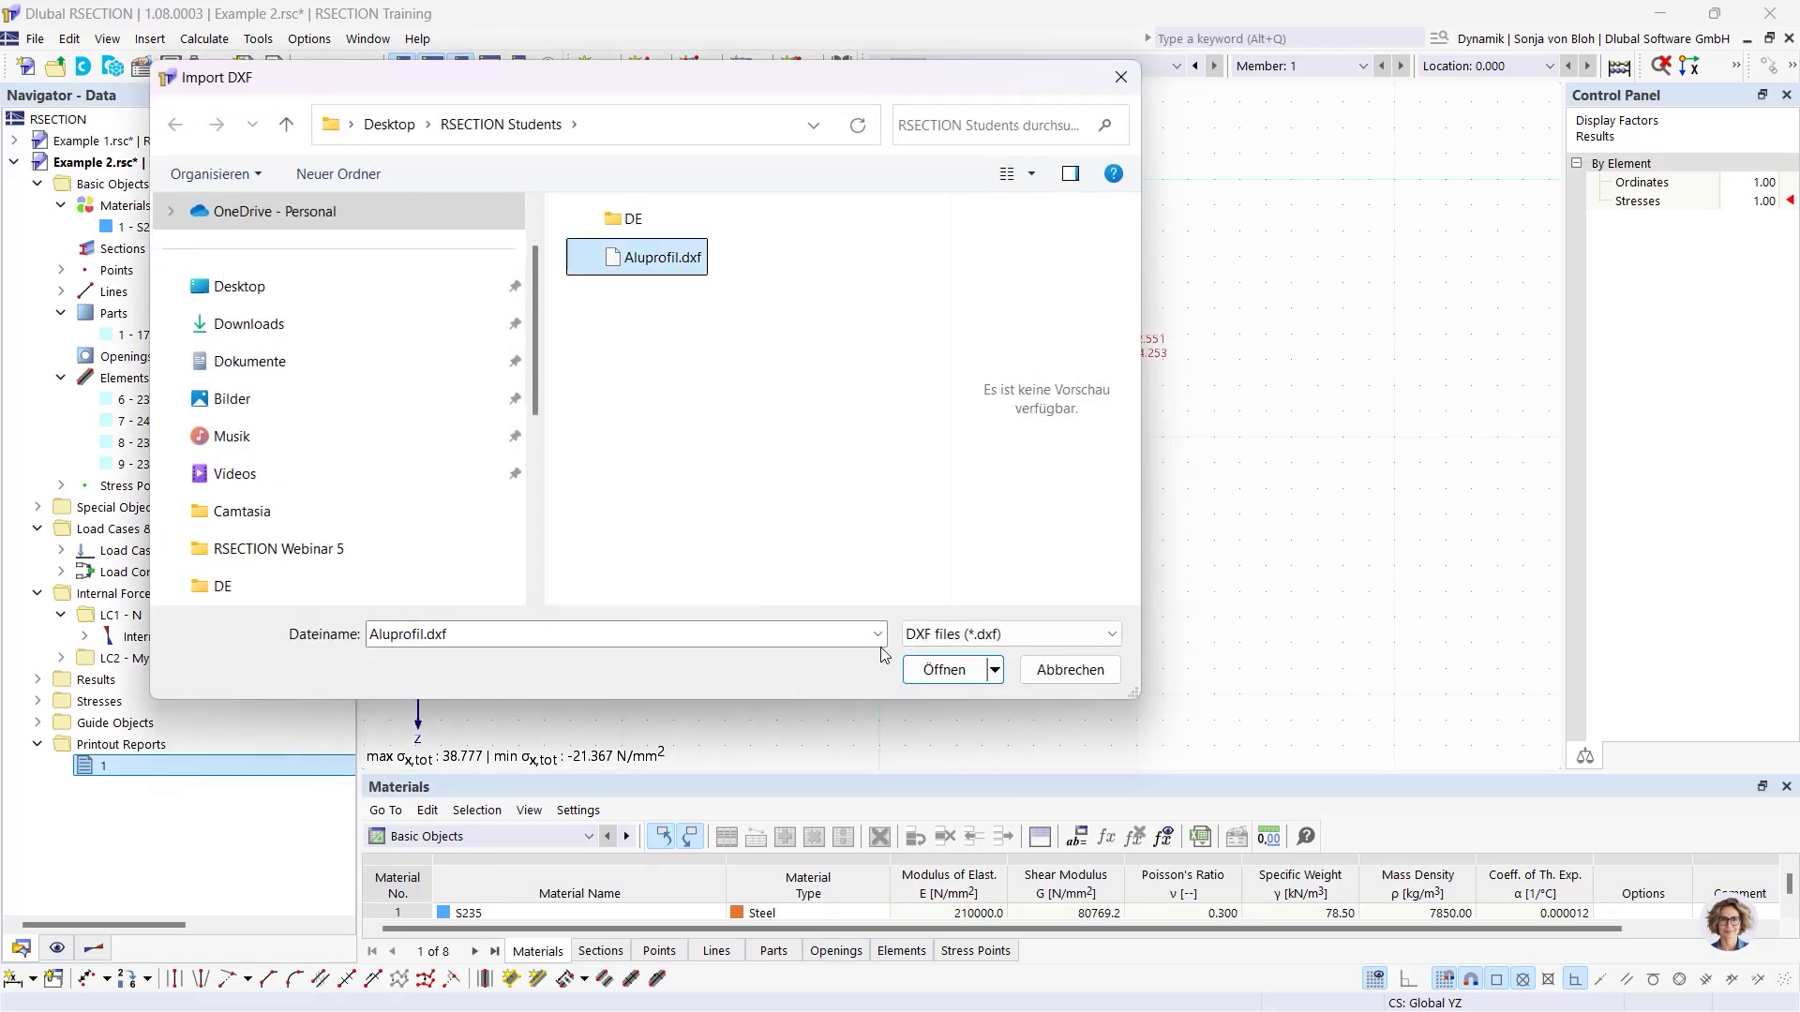
{"action": "left_click", "coordinate": [940, 671]}
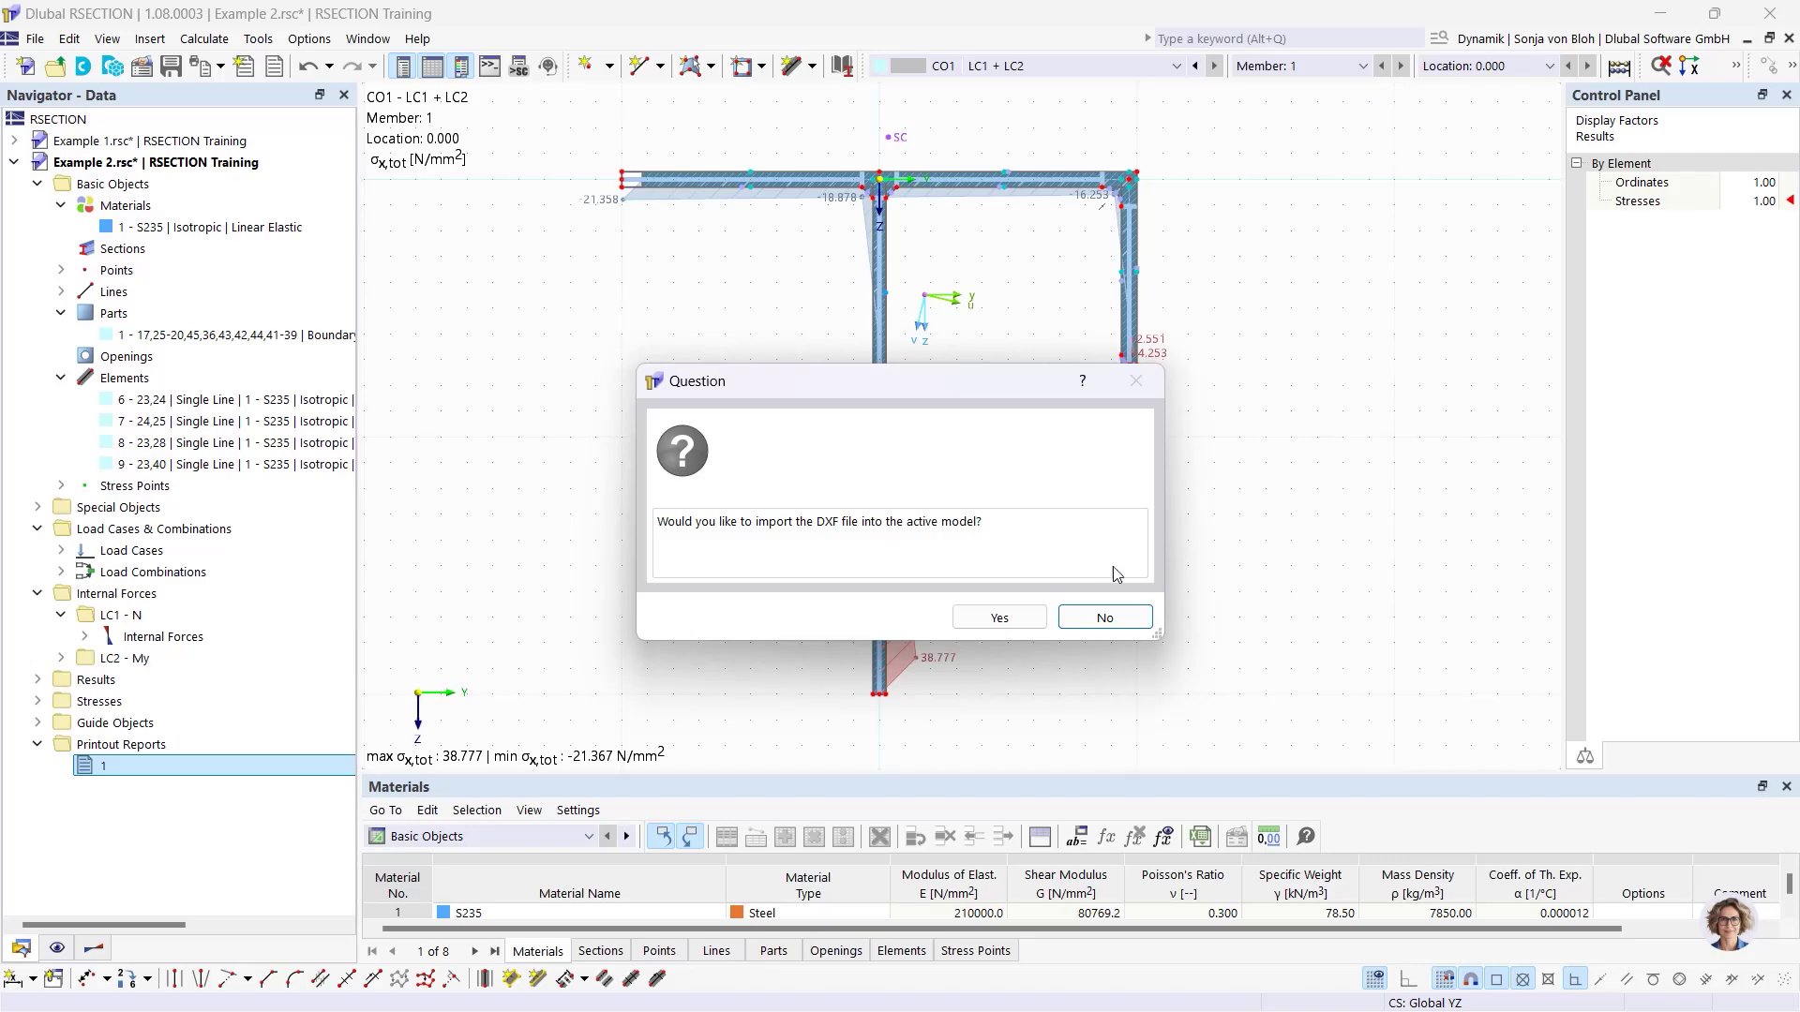
{"action": "left_click", "coordinate": [1126, 621]}
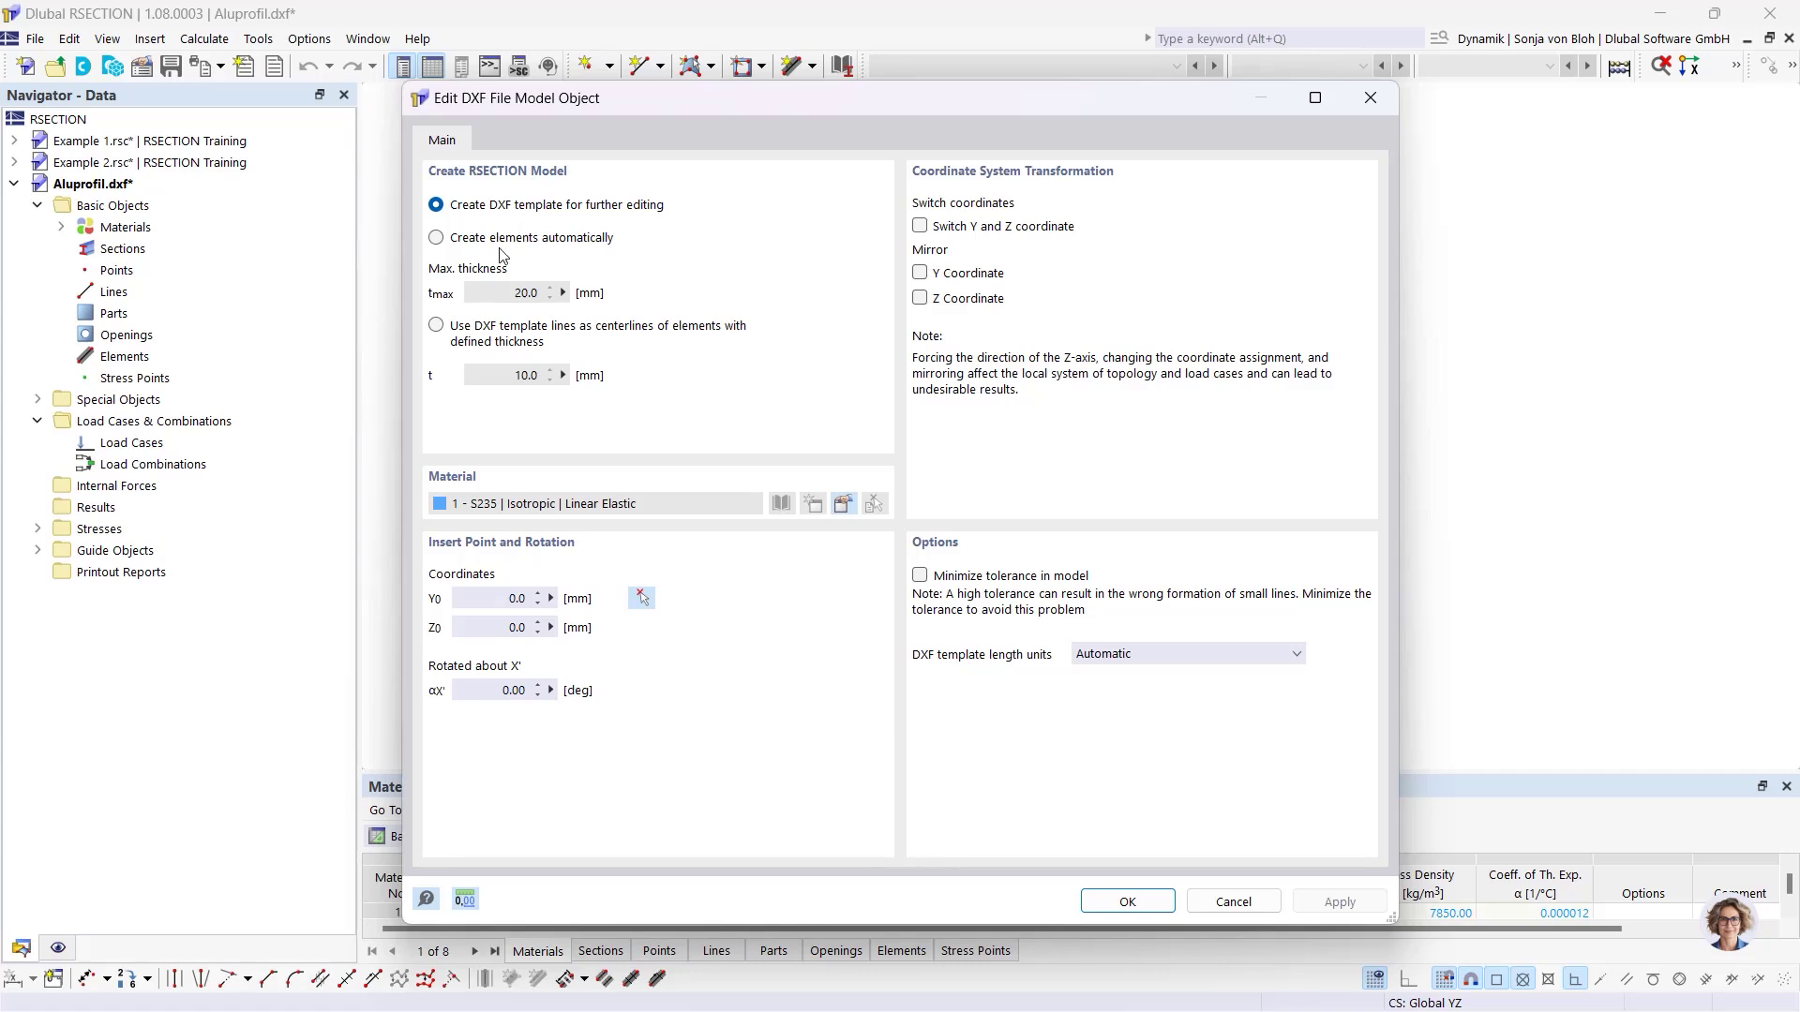
Review the element creation options, import the file as a DXF template for further editing, and close the import log.
{"action": "left_click", "coordinate": [436, 238]}
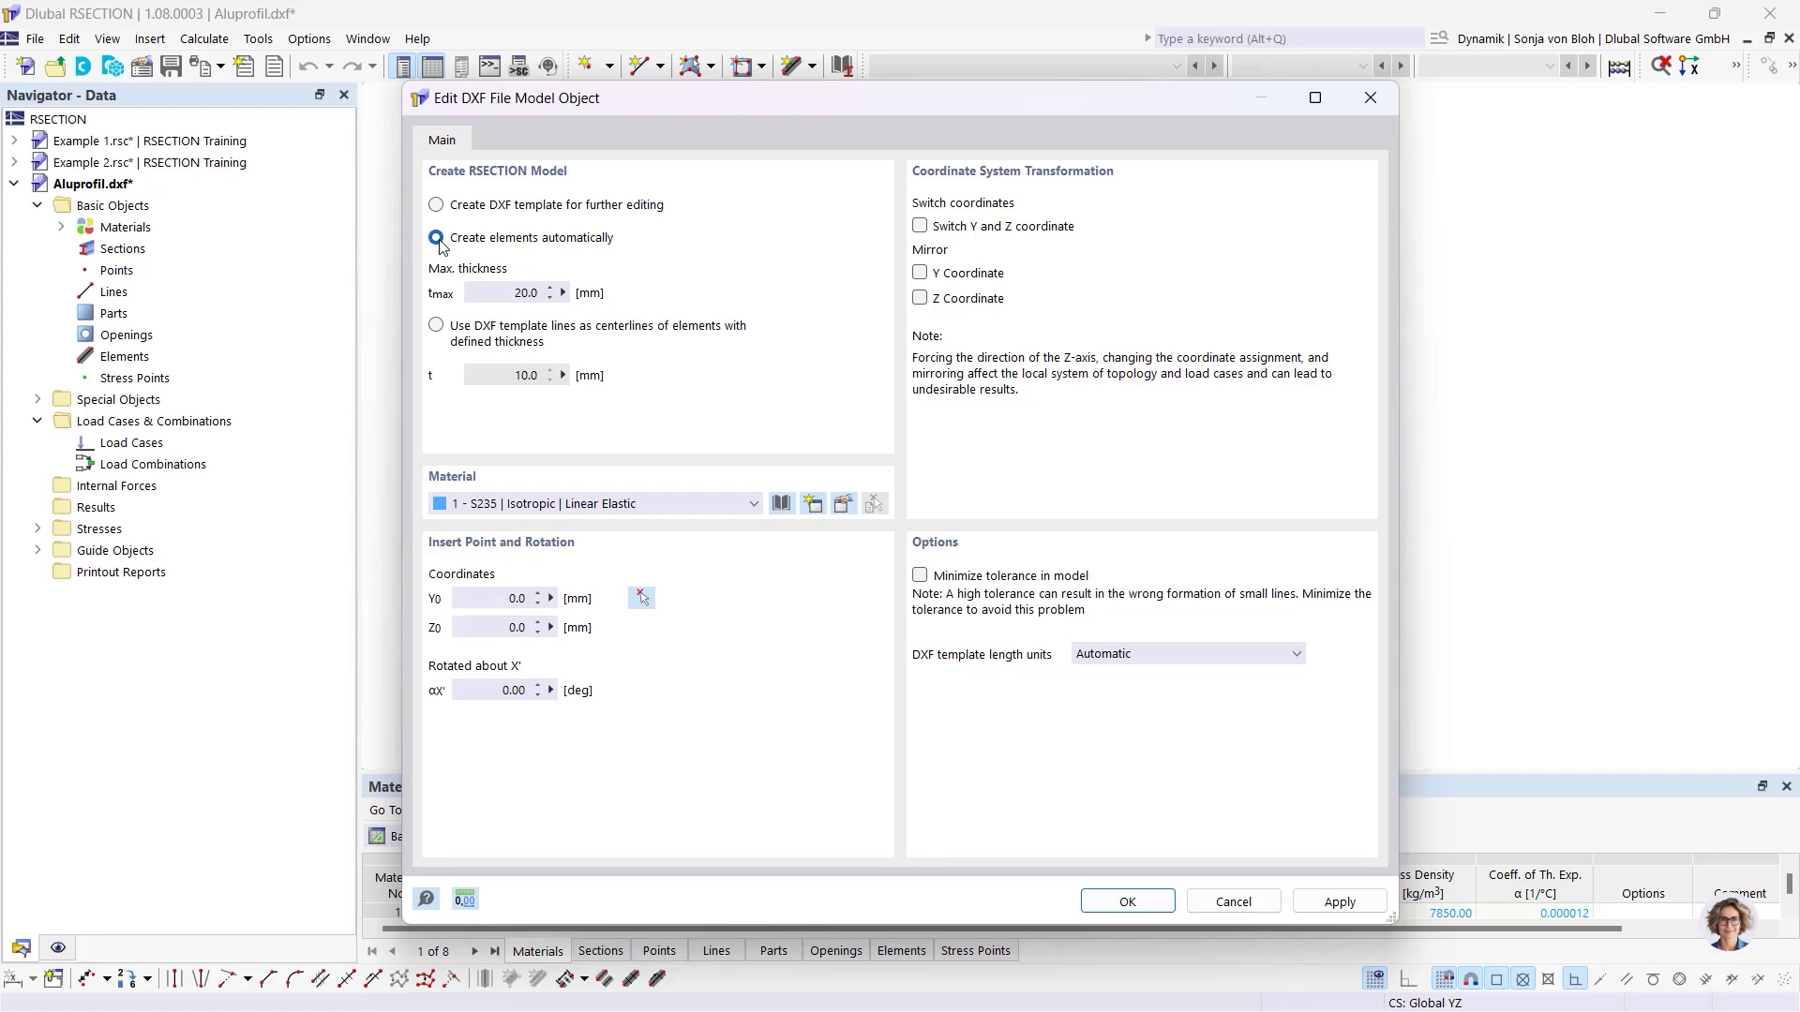
{"action": "key", "text": "Tab"}
{"action": "left_click", "coordinate": [439, 328]}
{"action": "left_click_drag", "start_coordinate": [503, 376], "coordinate": [578, 395]}
{"action": "left_click", "coordinate": [437, 206]}
{"action": "left_click", "coordinate": [1125, 901]}
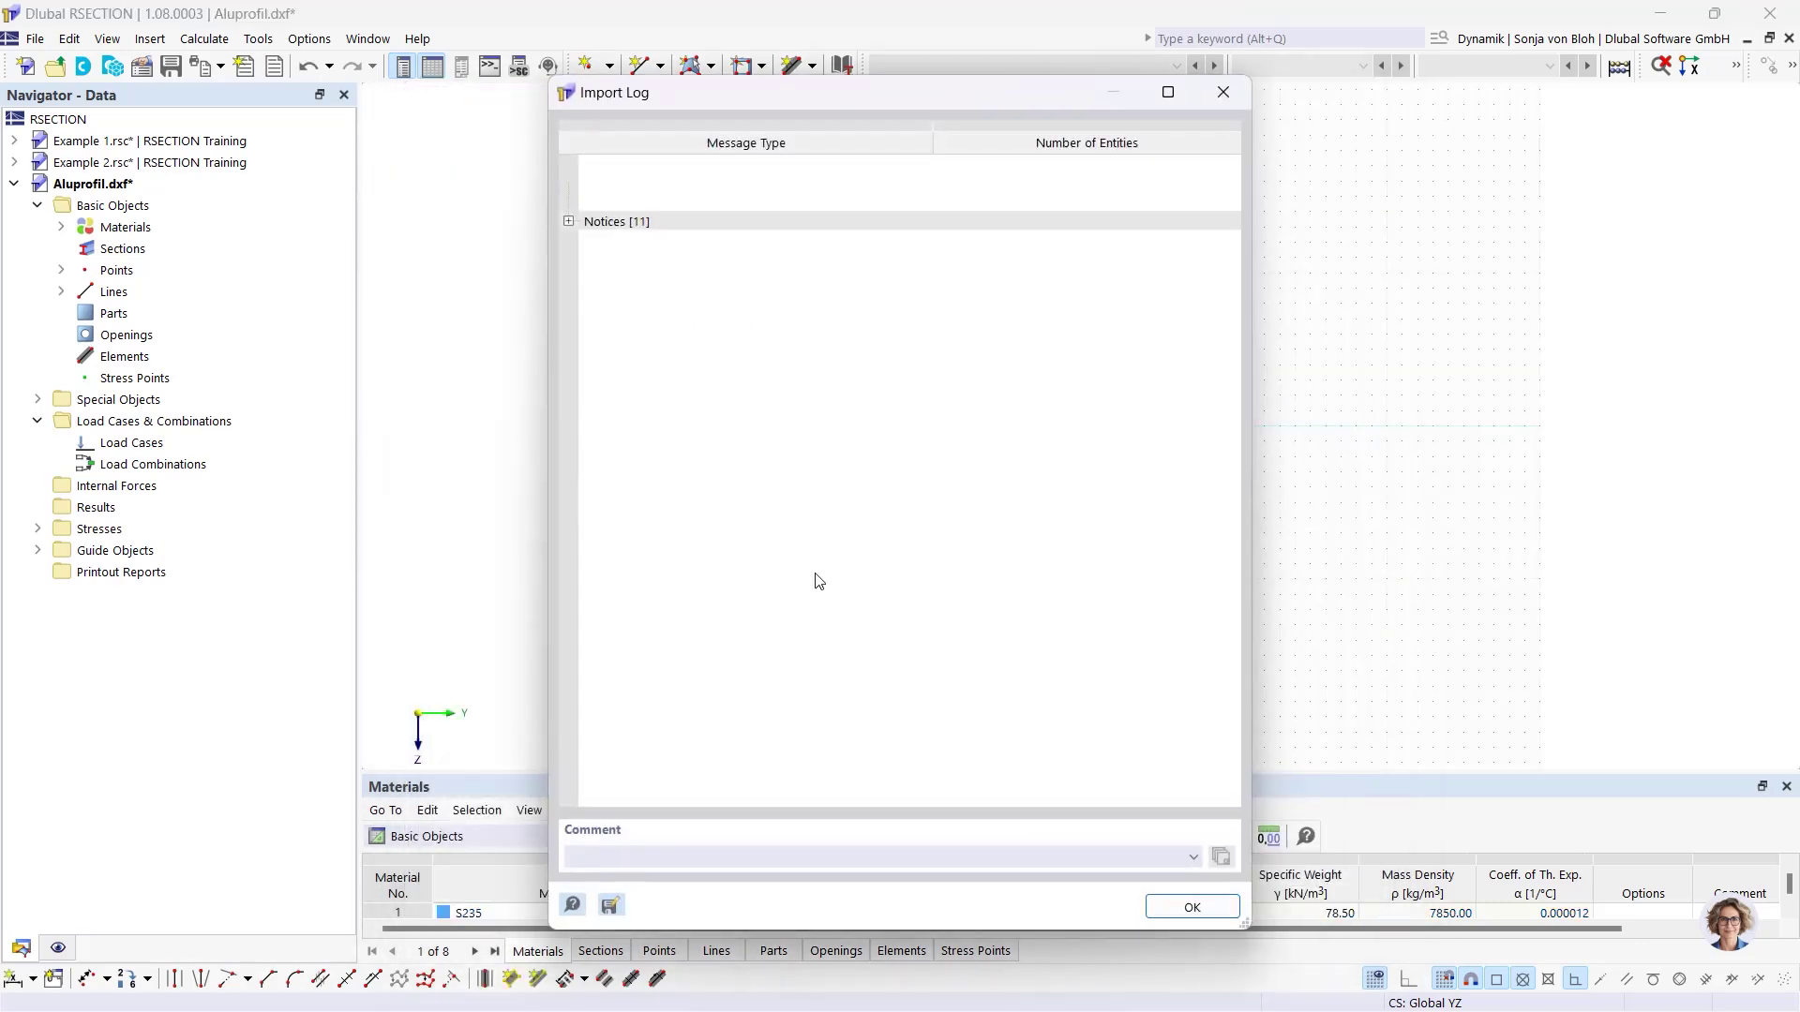
{"action": "left_click", "coordinate": [1192, 907]}
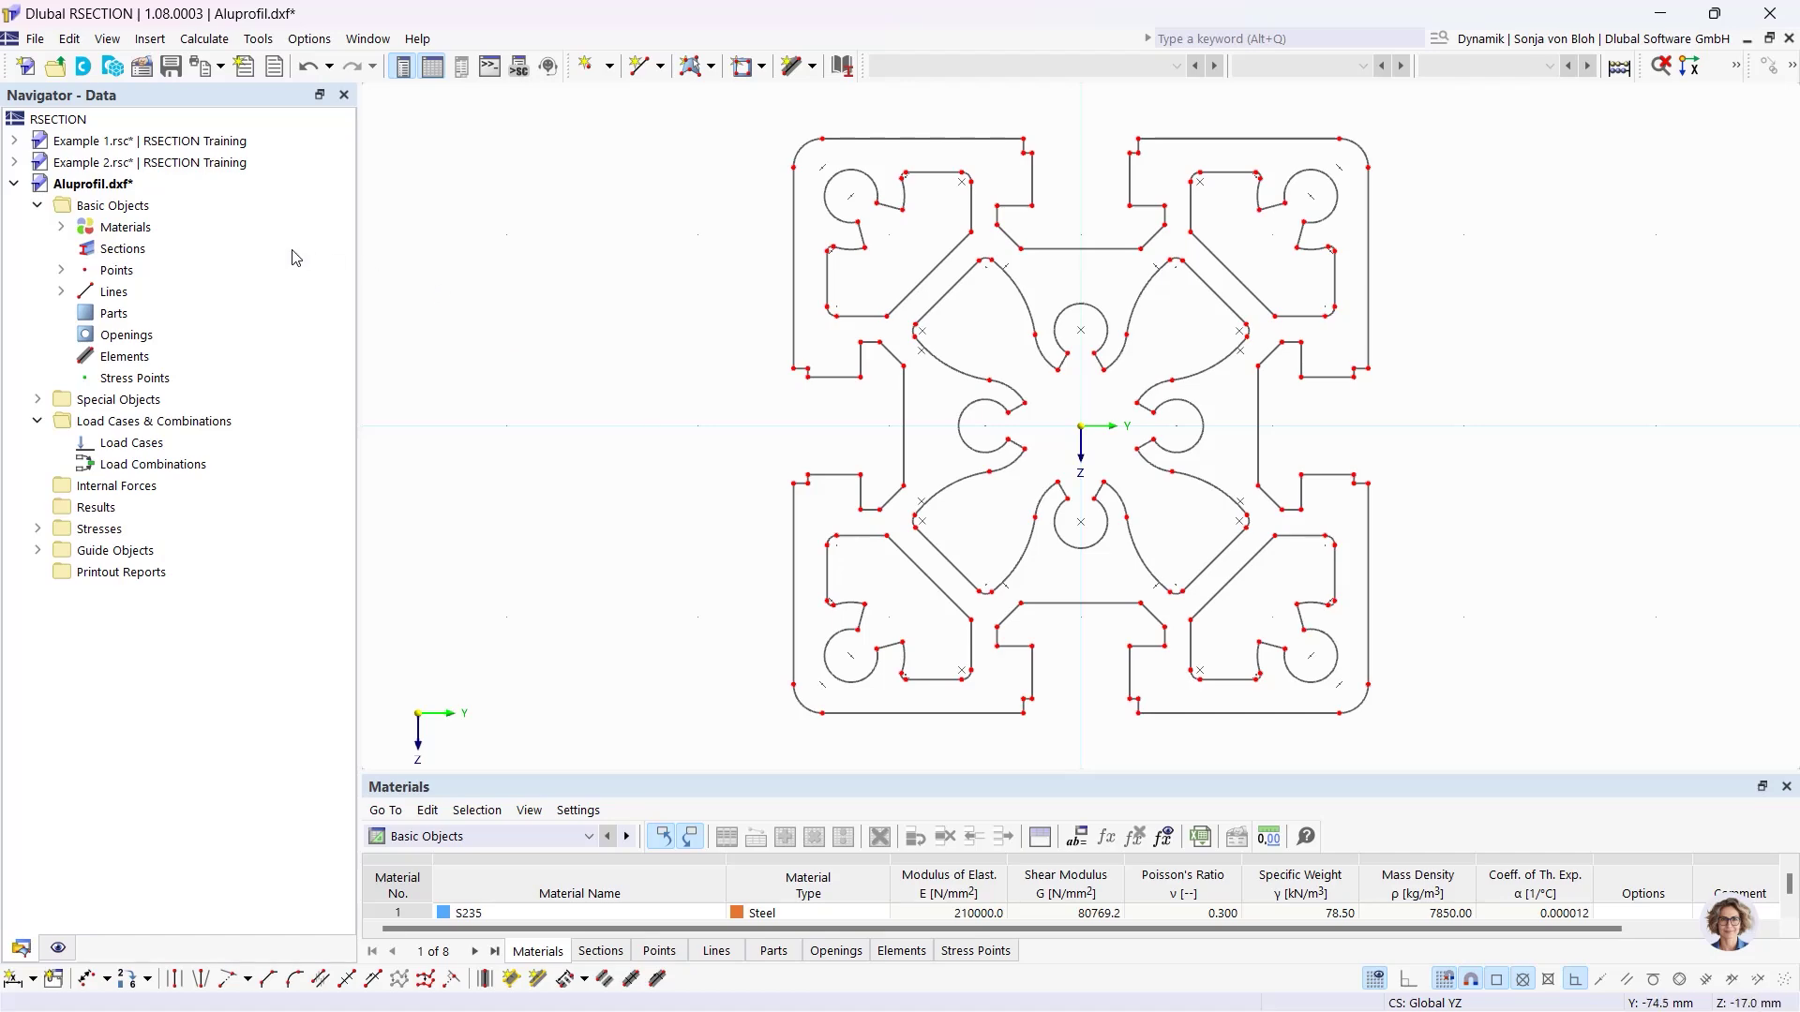
Check the analysis method and options in the base data of the Aluprofil model.
{"action": "right_click", "coordinate": [161, 206]}
{"action": "left_click", "coordinate": [225, 219]}
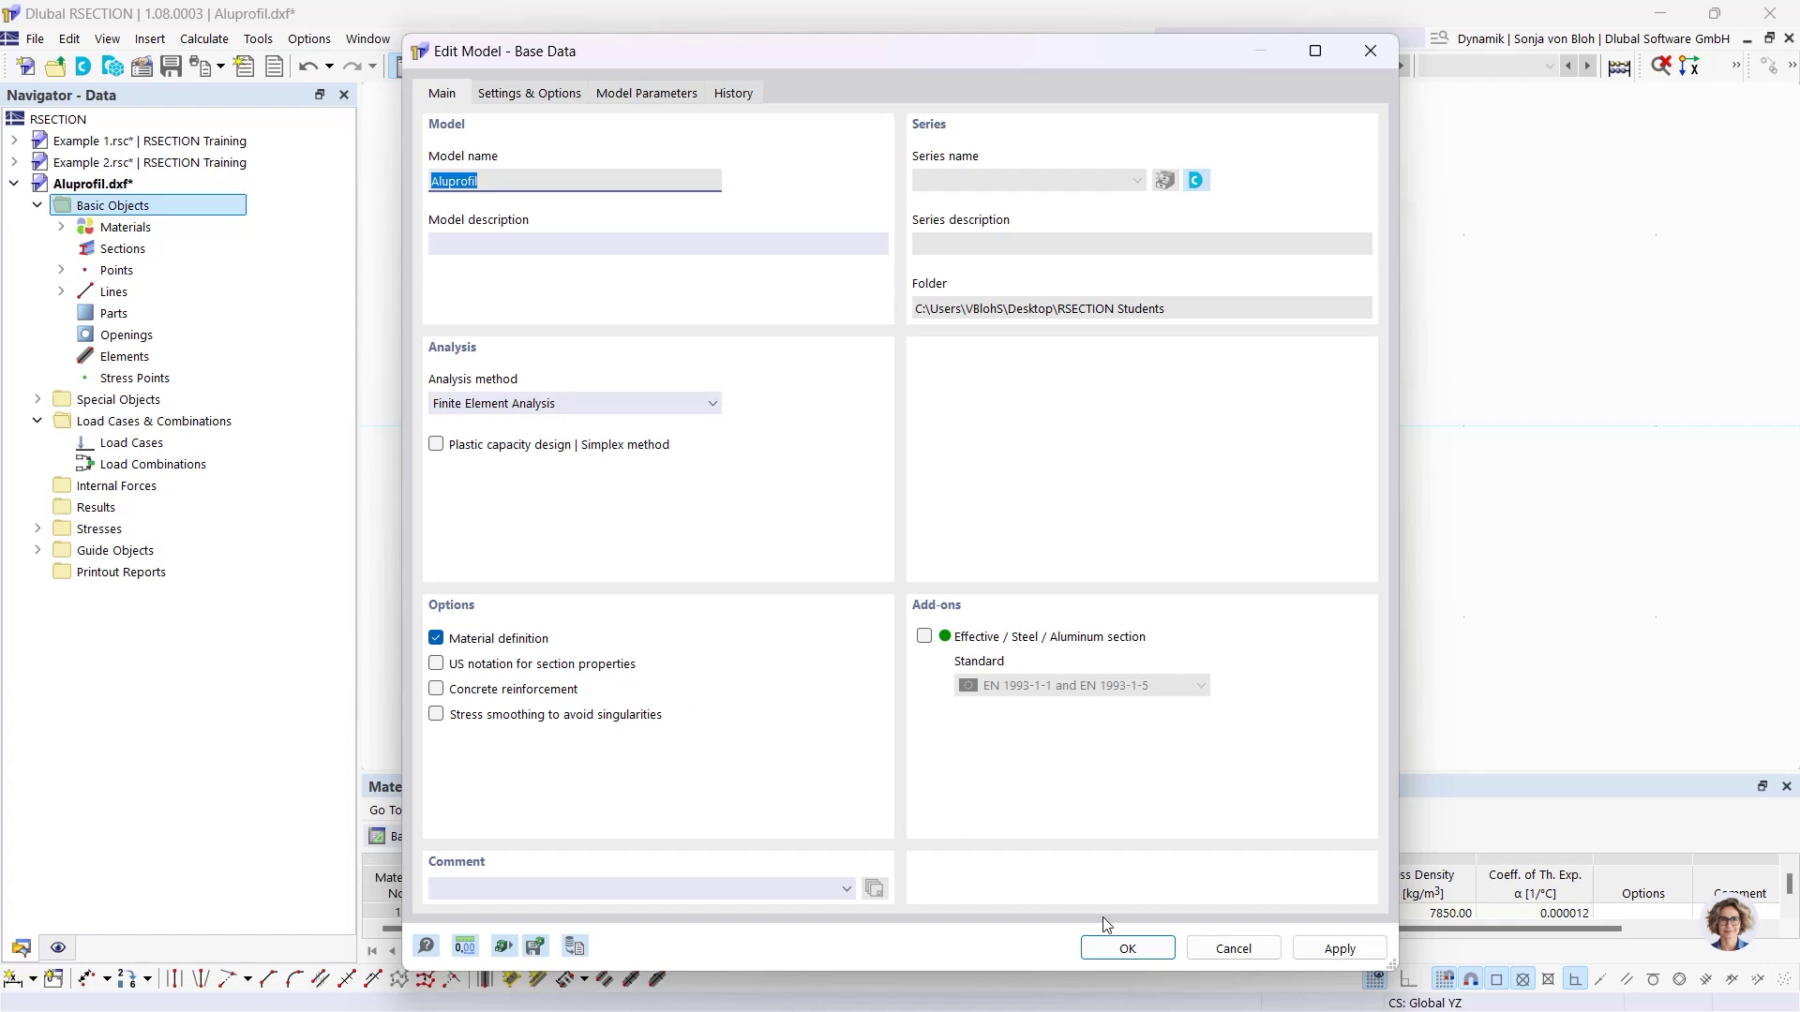
{"action": "left_click", "coordinate": [1128, 949]}
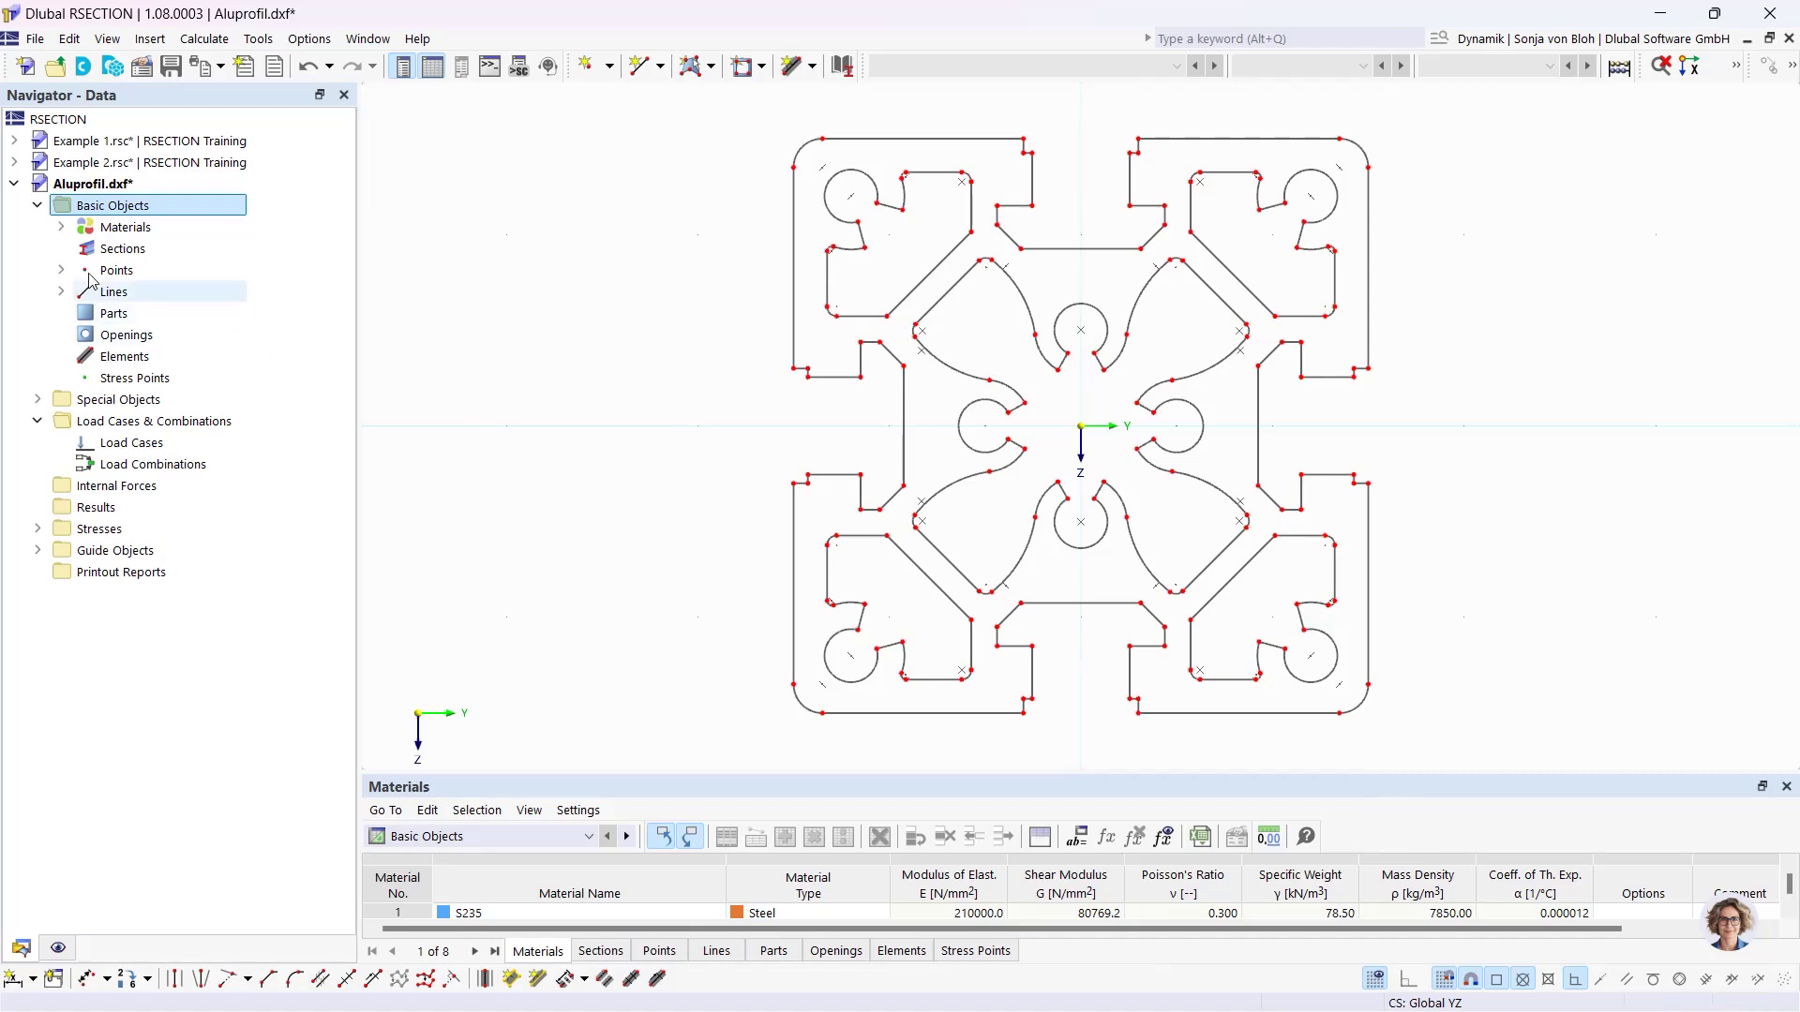
Replace material 1 with the aluminum EN AW-6060 (EP) T66 from the material library, filtering by Aluminum and searching for 6060.
{"action": "left_click", "coordinate": [62, 229]}
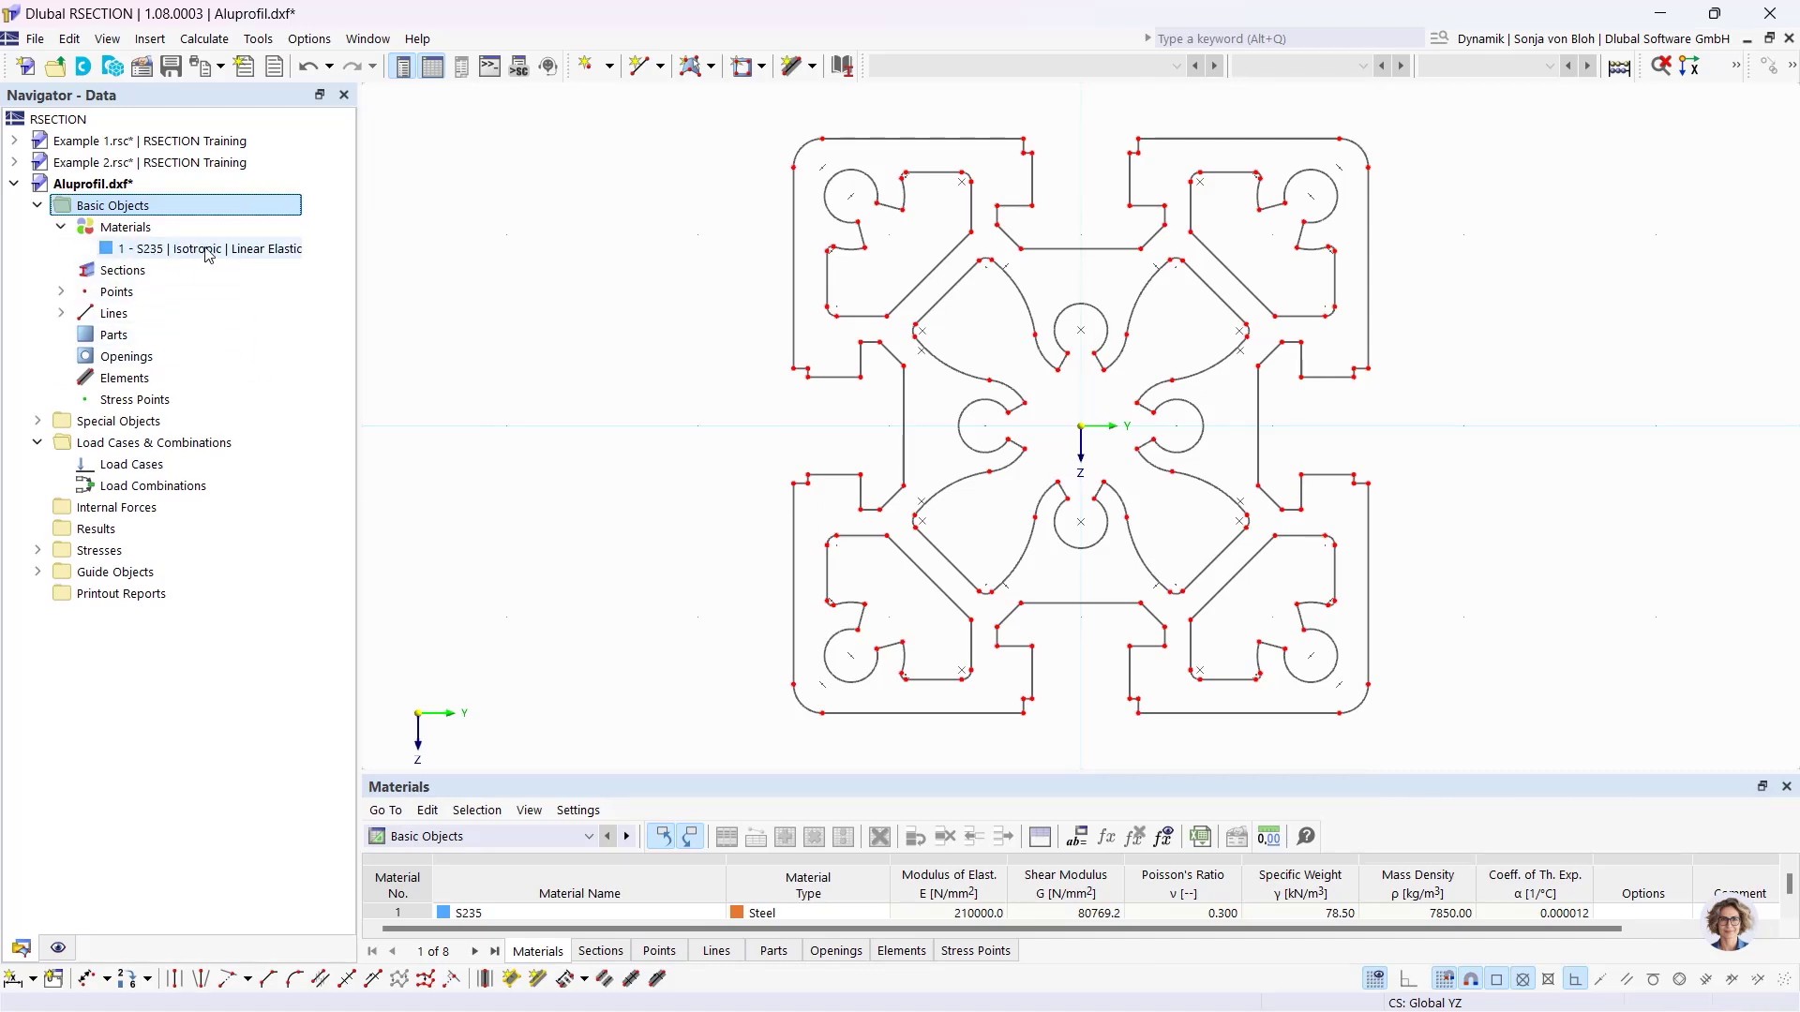
{"action": "double_click", "coordinate": [206, 249]}
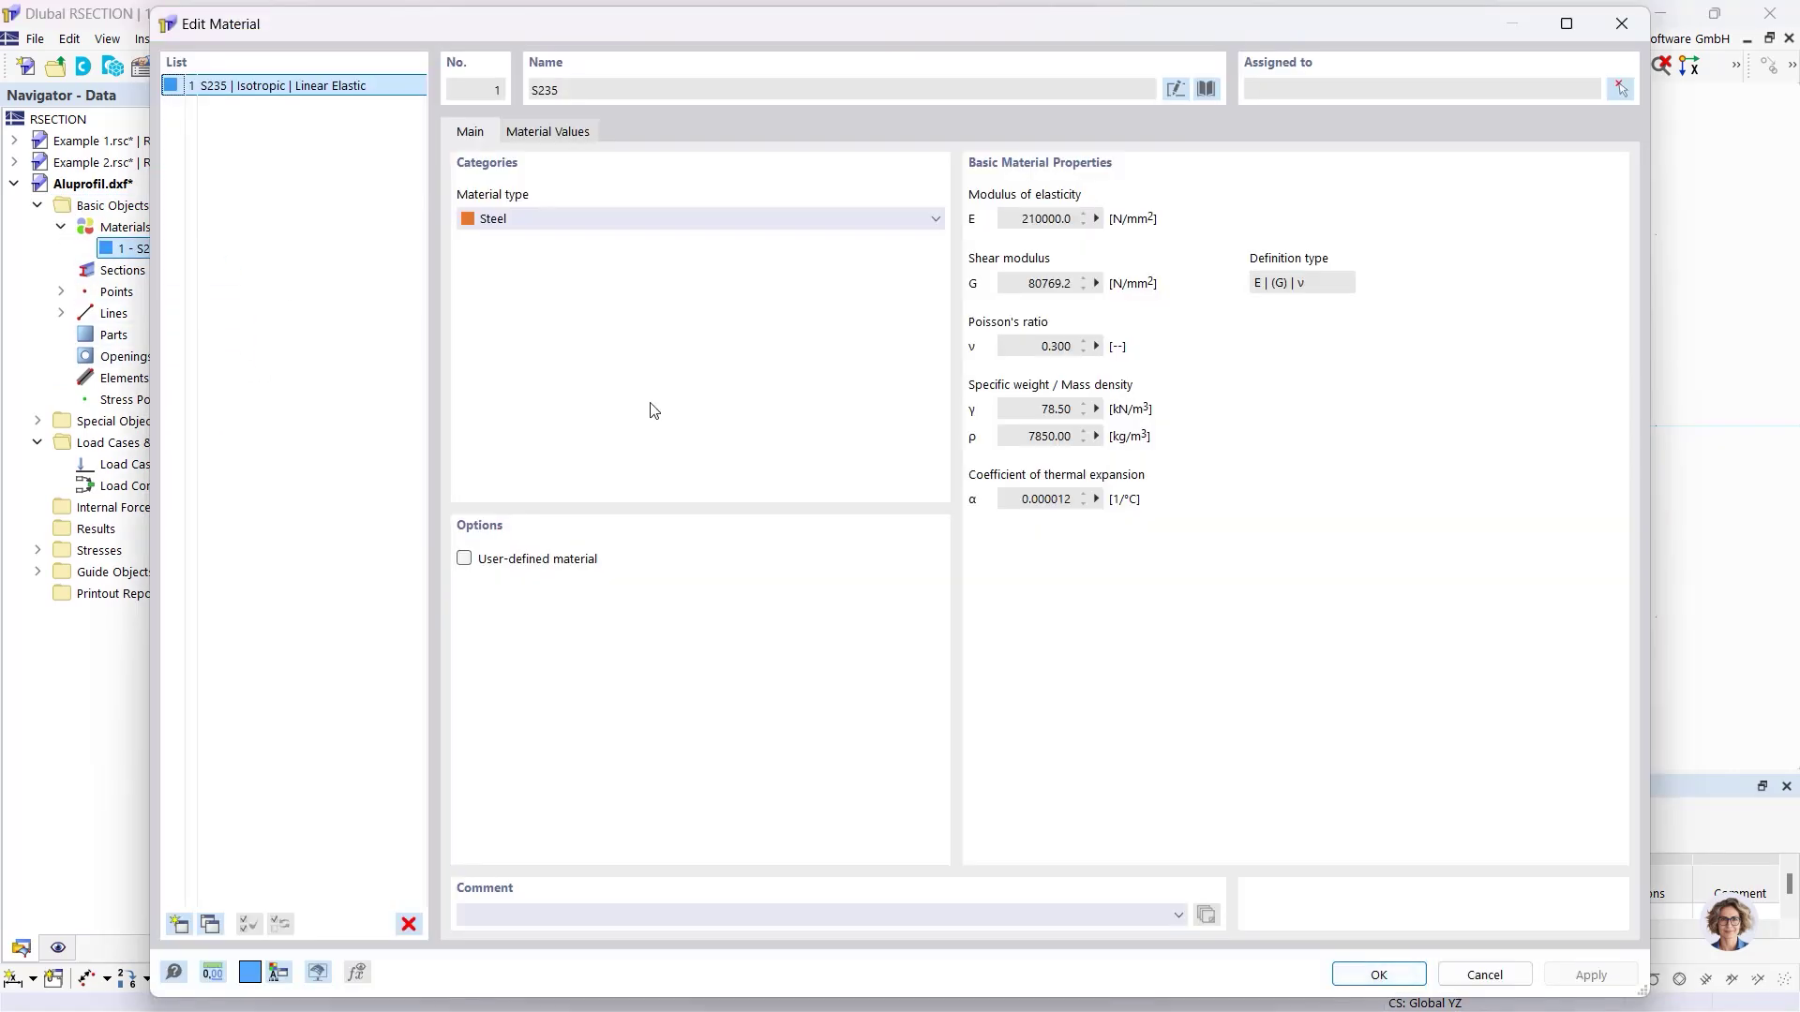
{"action": "left_click", "coordinate": [1205, 88]}
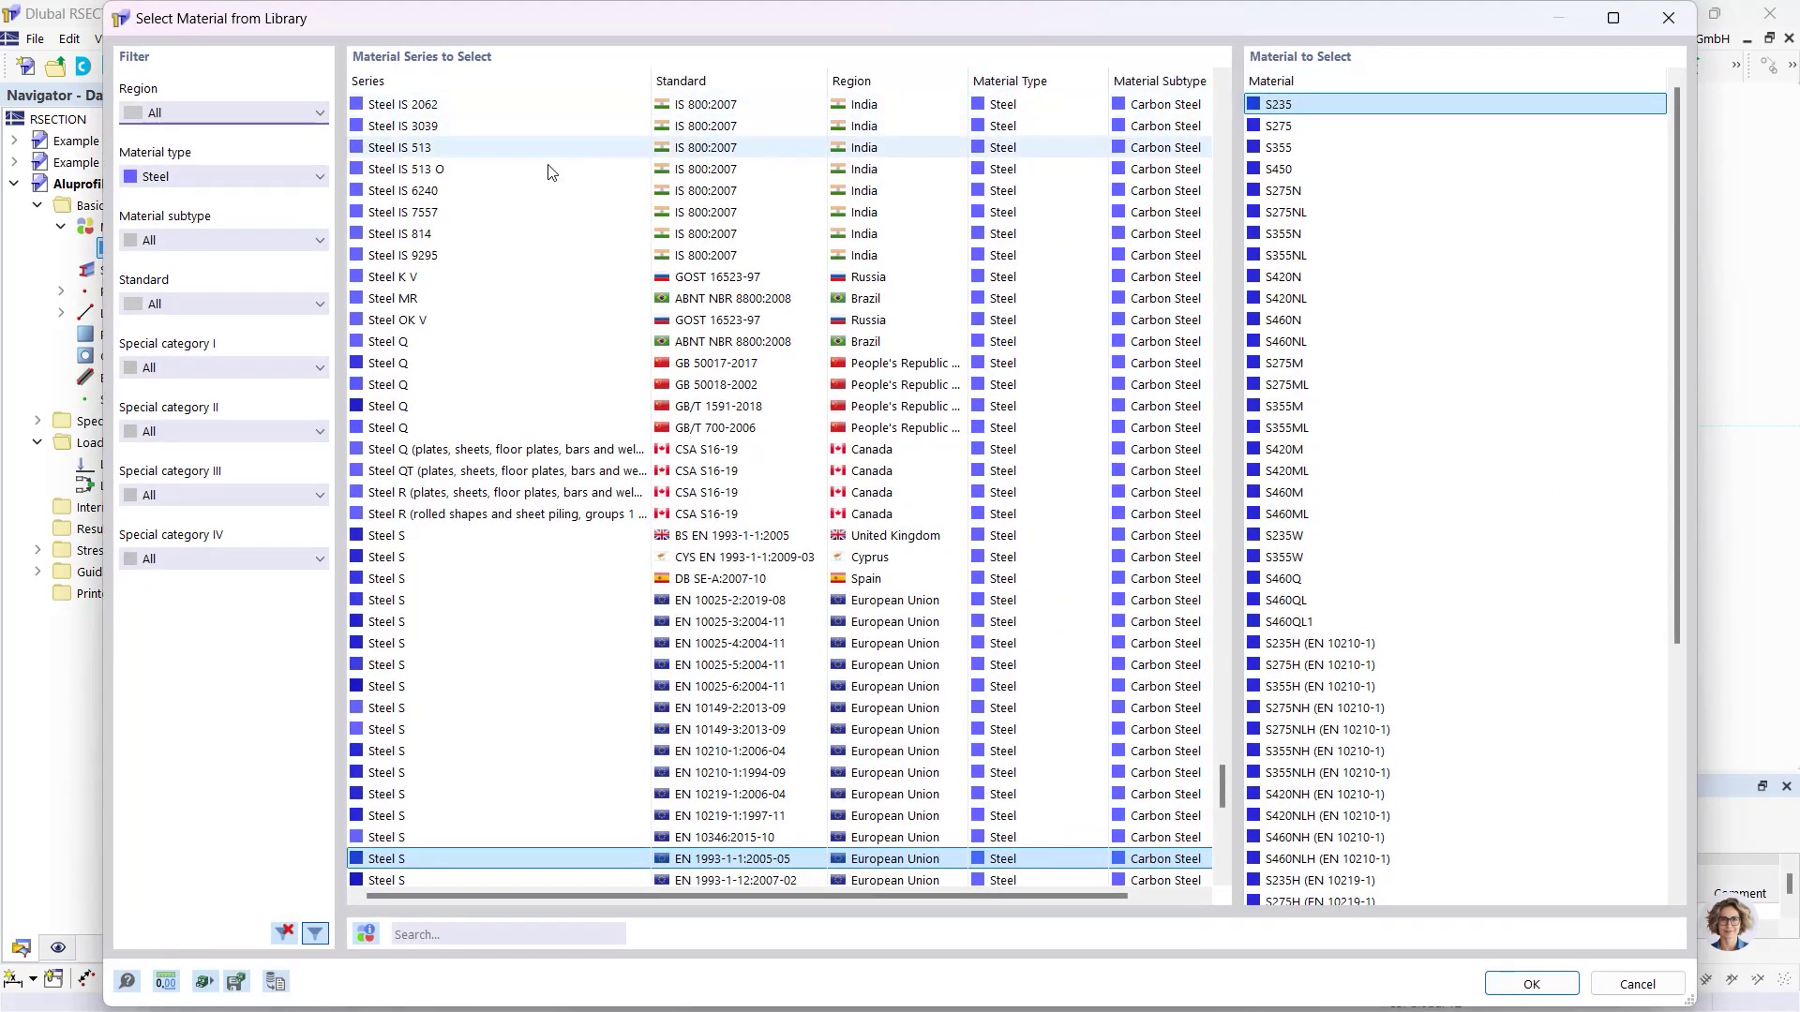
{"action": "left_click", "coordinate": [201, 176]}
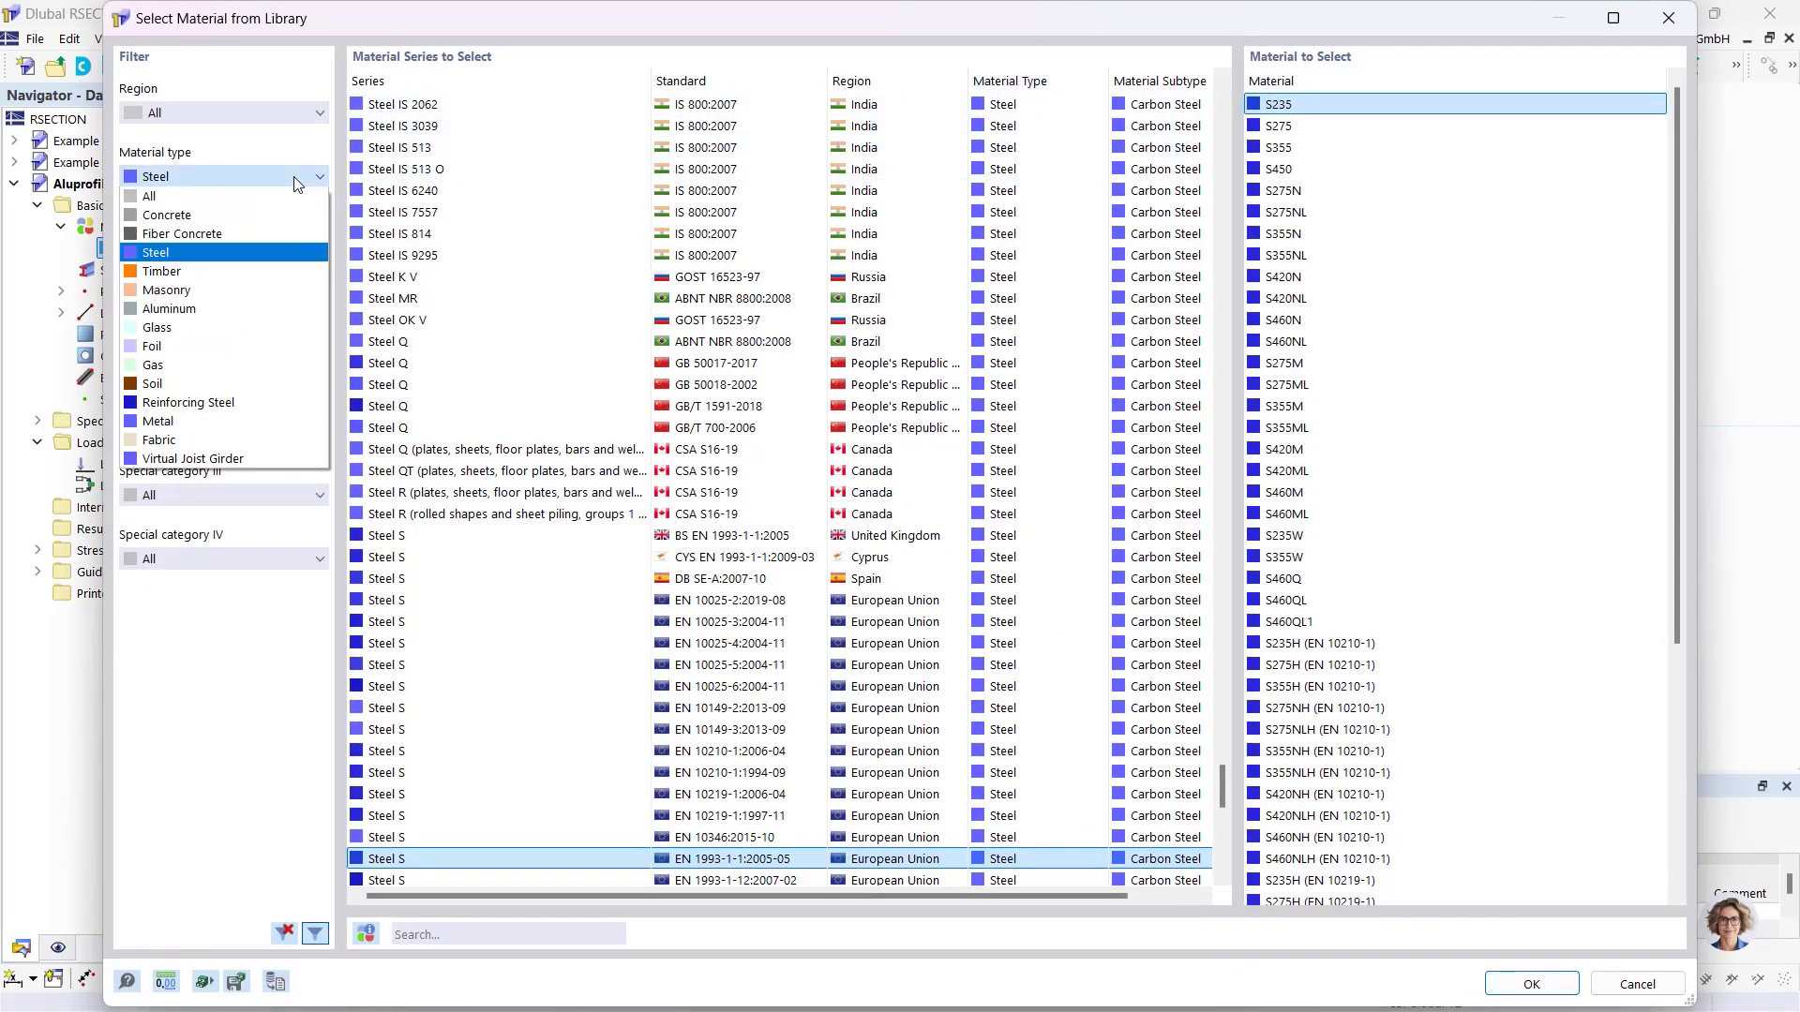
{"action": "left_click", "coordinate": [206, 308]}
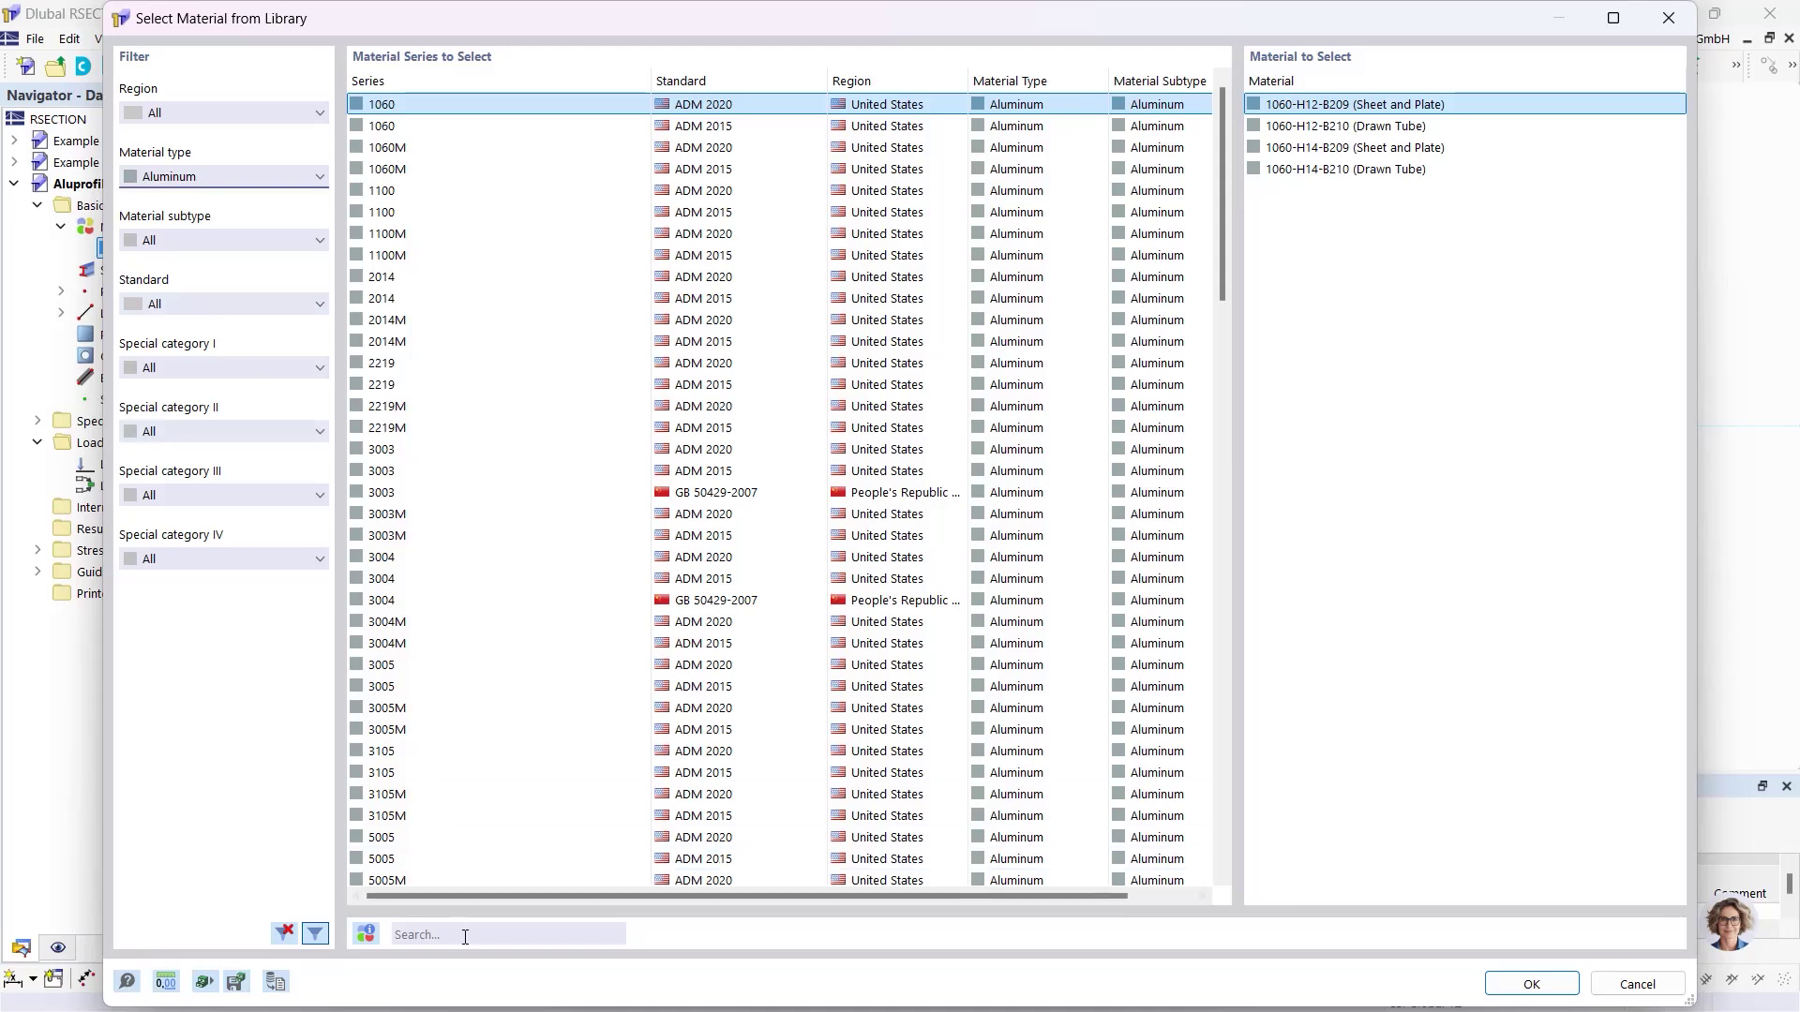
{"action": "left_click", "coordinate": [436, 935]}
{"action": "type", "text": "6"}
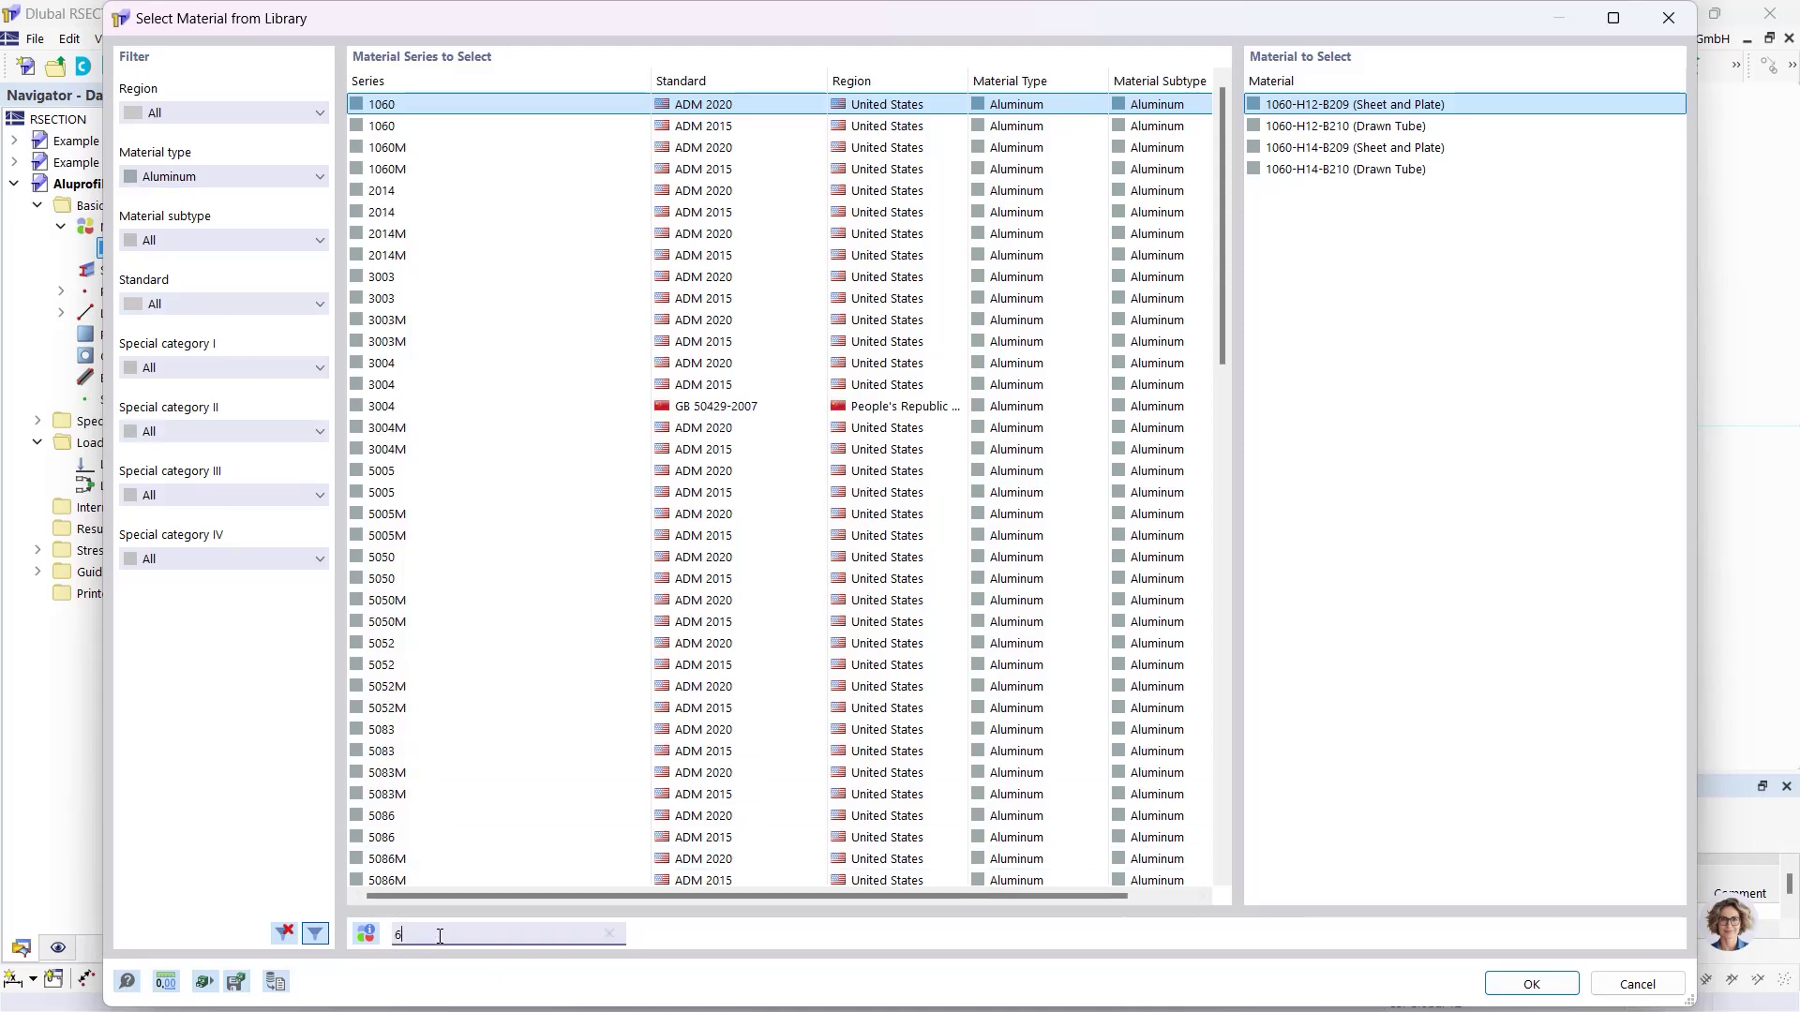
{"action": "type", "text": "060"}
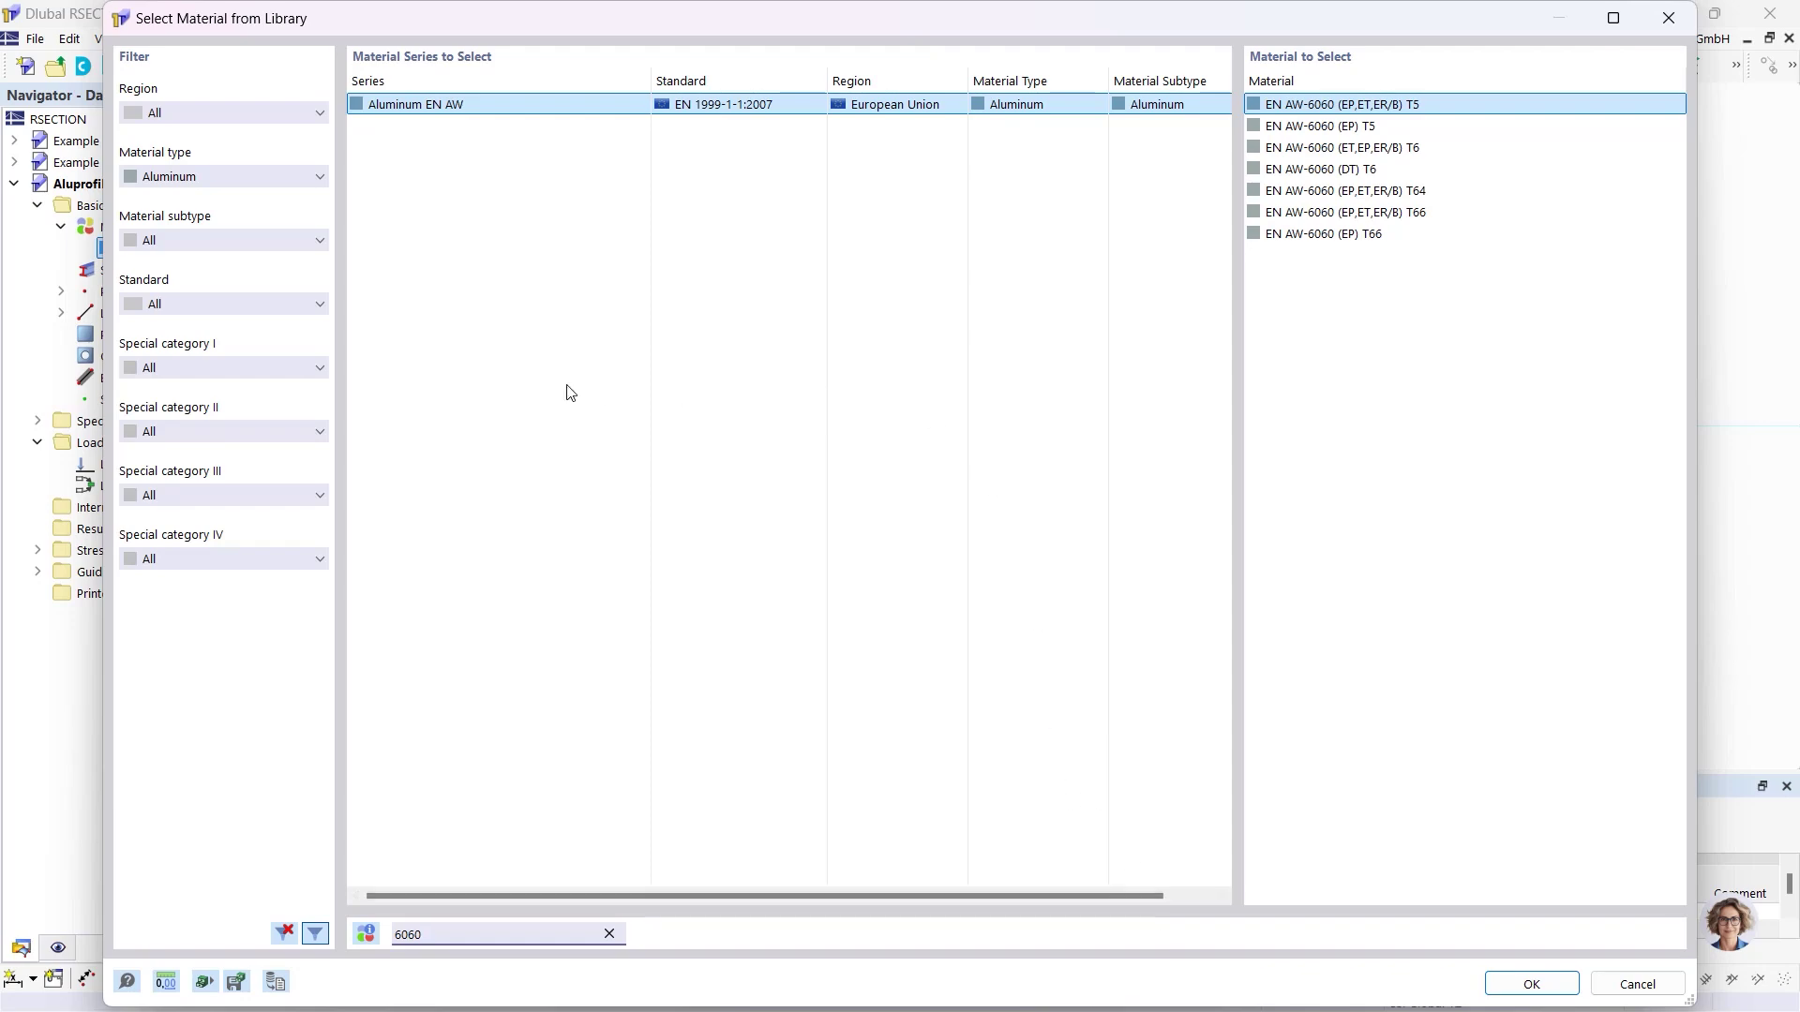
{"action": "left_click", "coordinate": [1329, 235]}
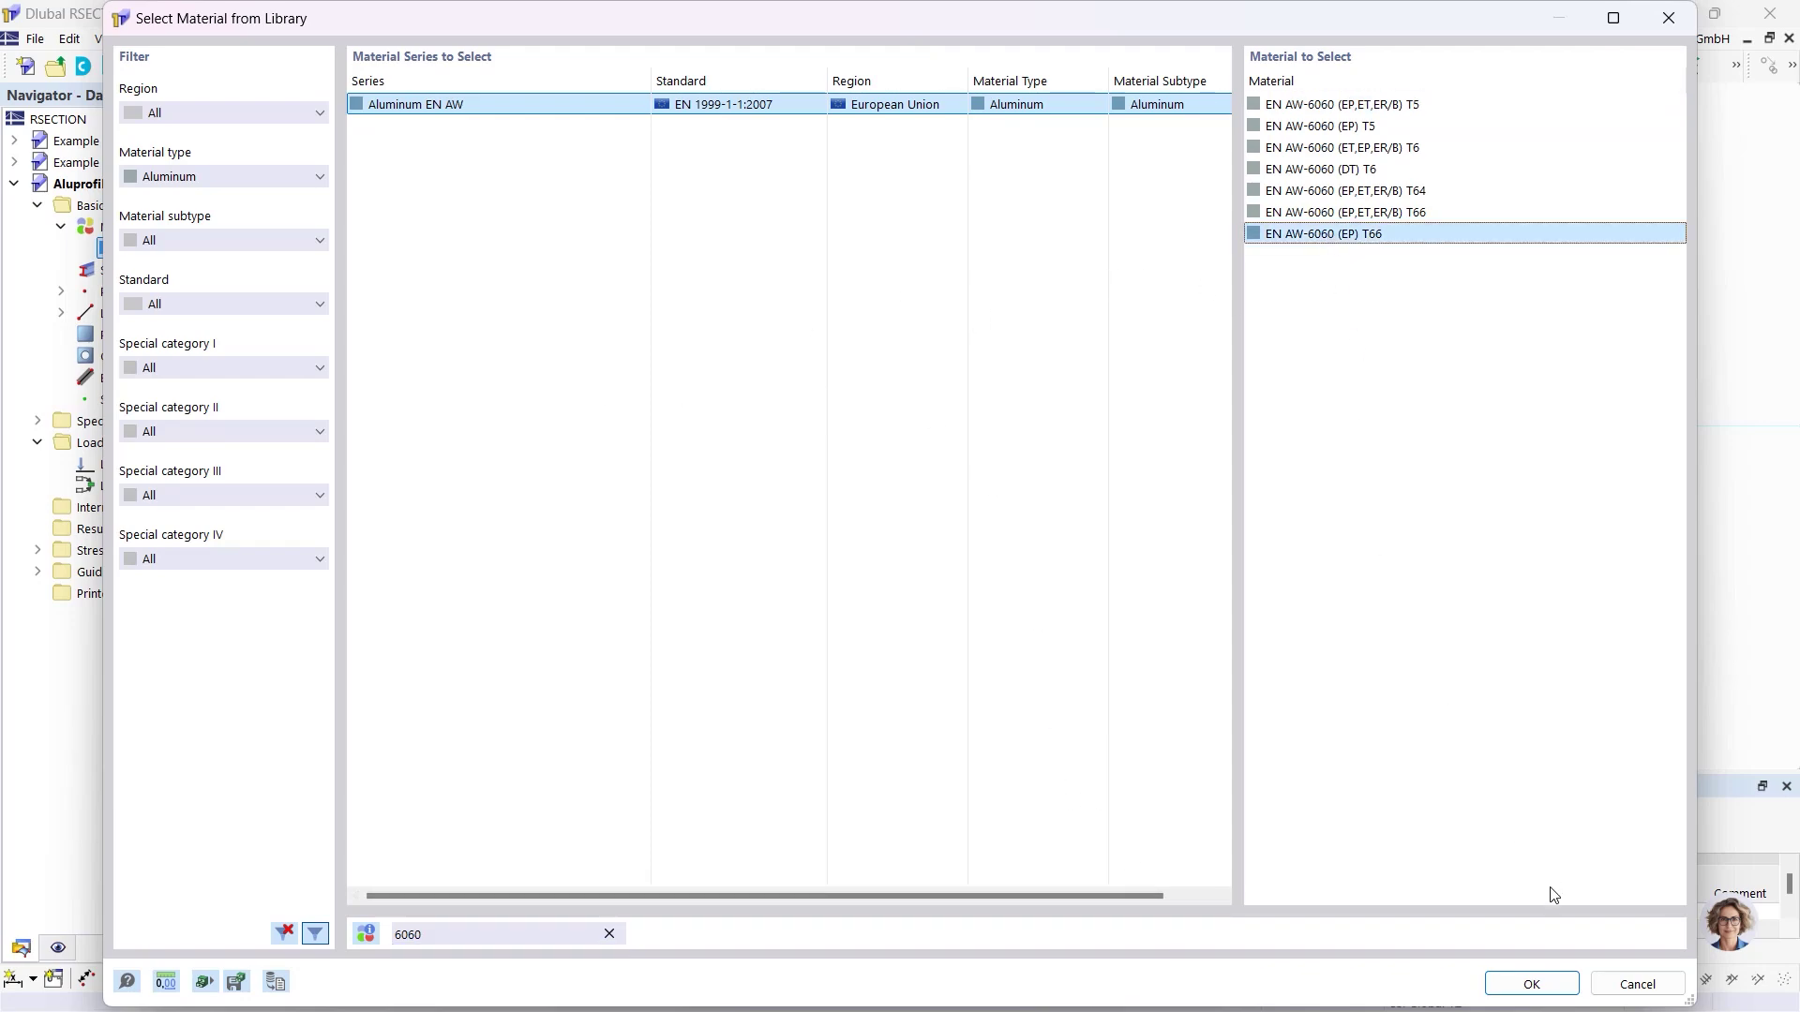
{"action": "left_click", "coordinate": [1528, 984]}
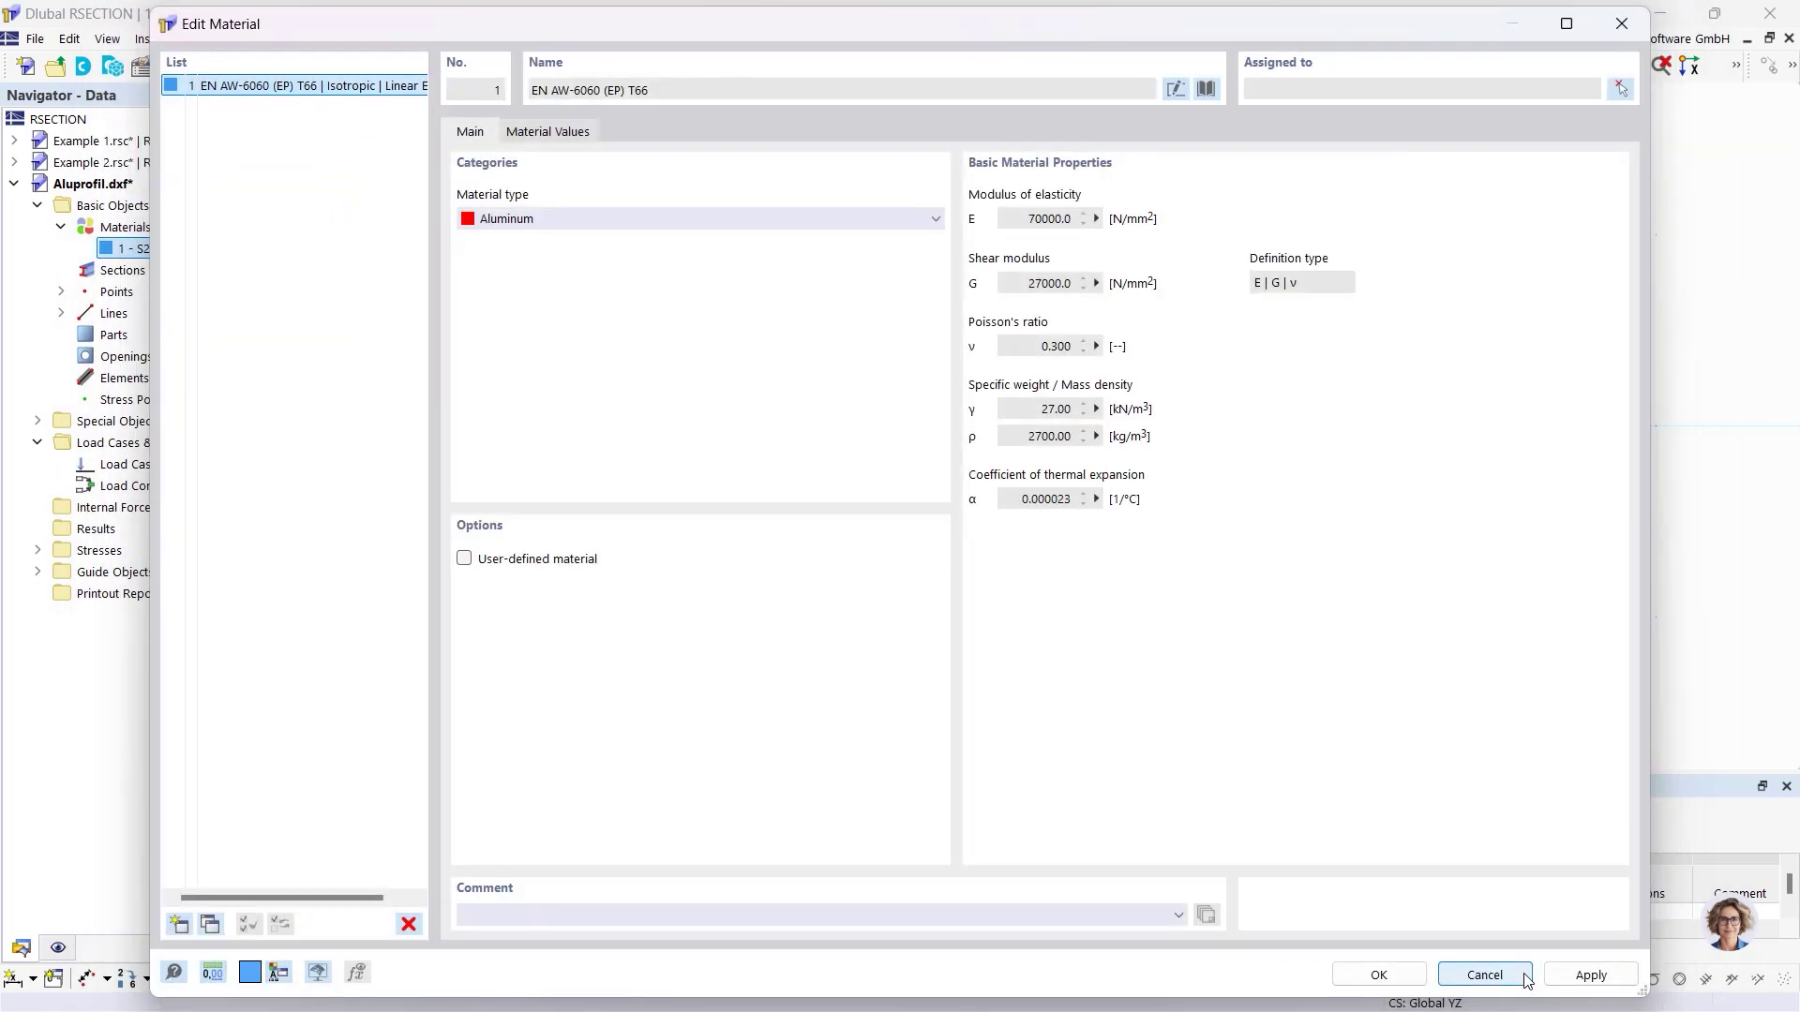
{"action": "left_click", "coordinate": [1392, 972]}
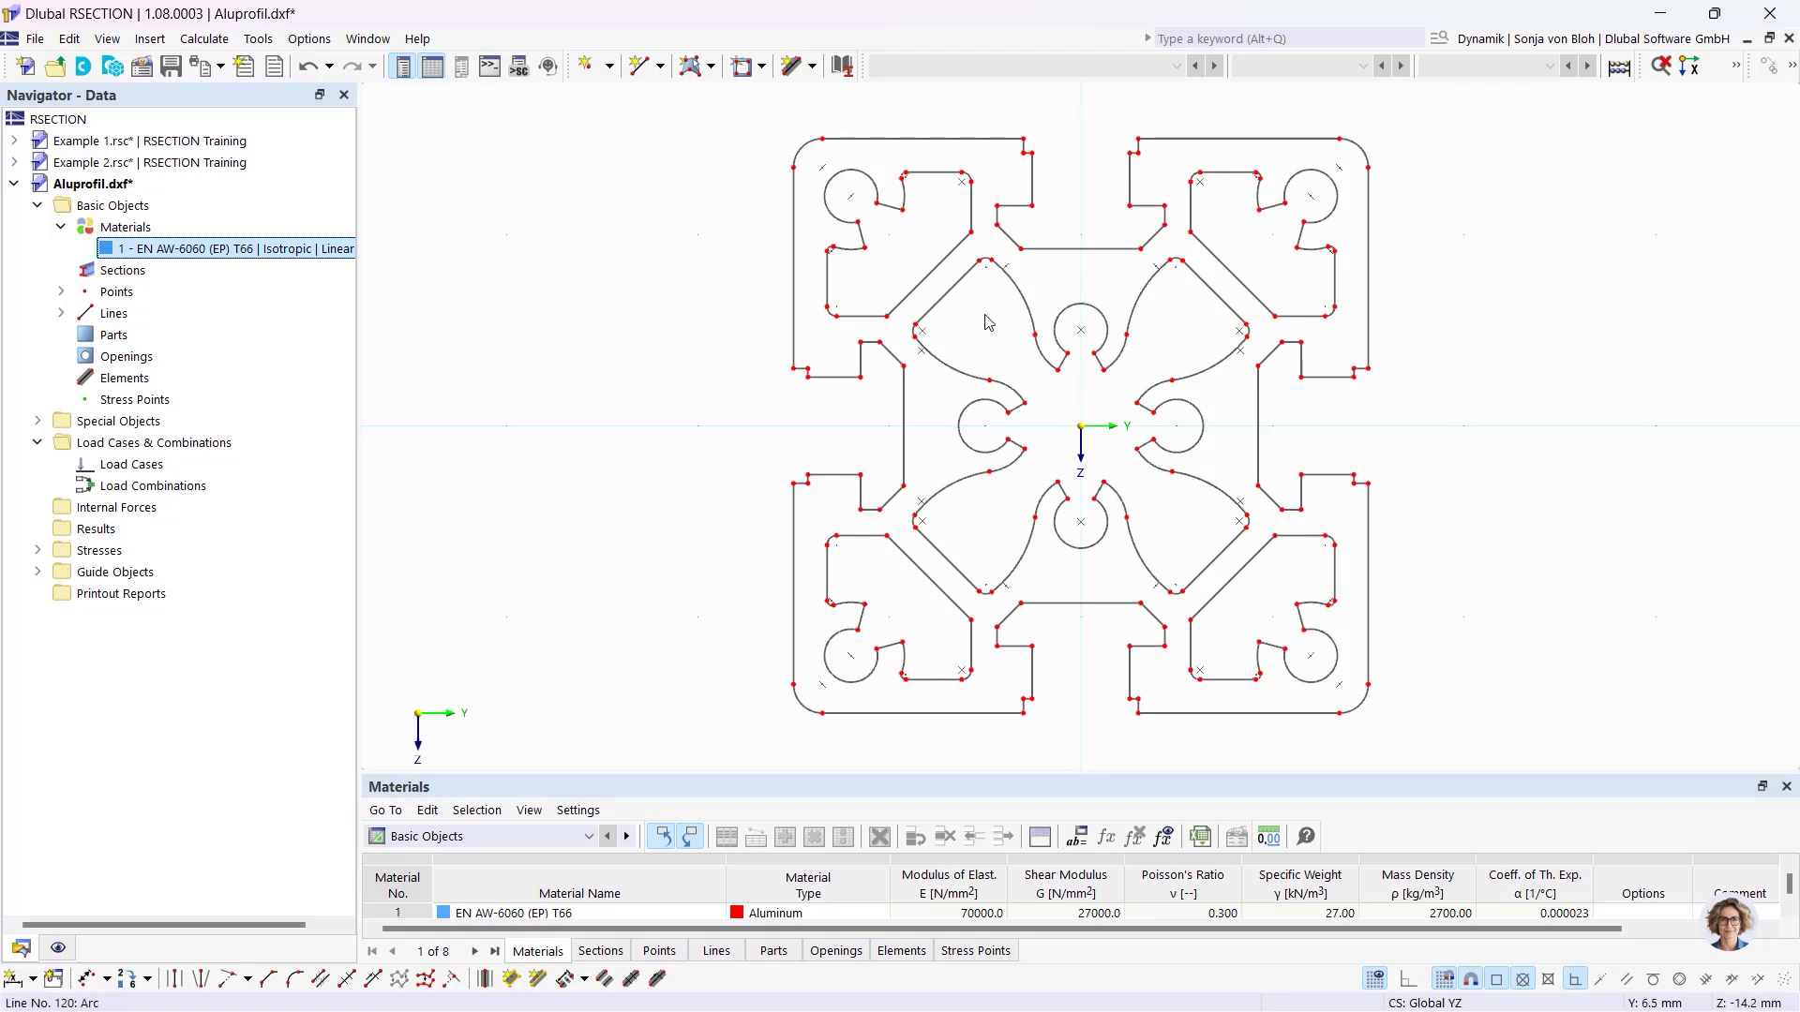
Create a part from the profile's outer boundary lines with the aluminum EN AW-6060 (EP) T66 material.
{"action": "left_click", "coordinate": [710, 66]}
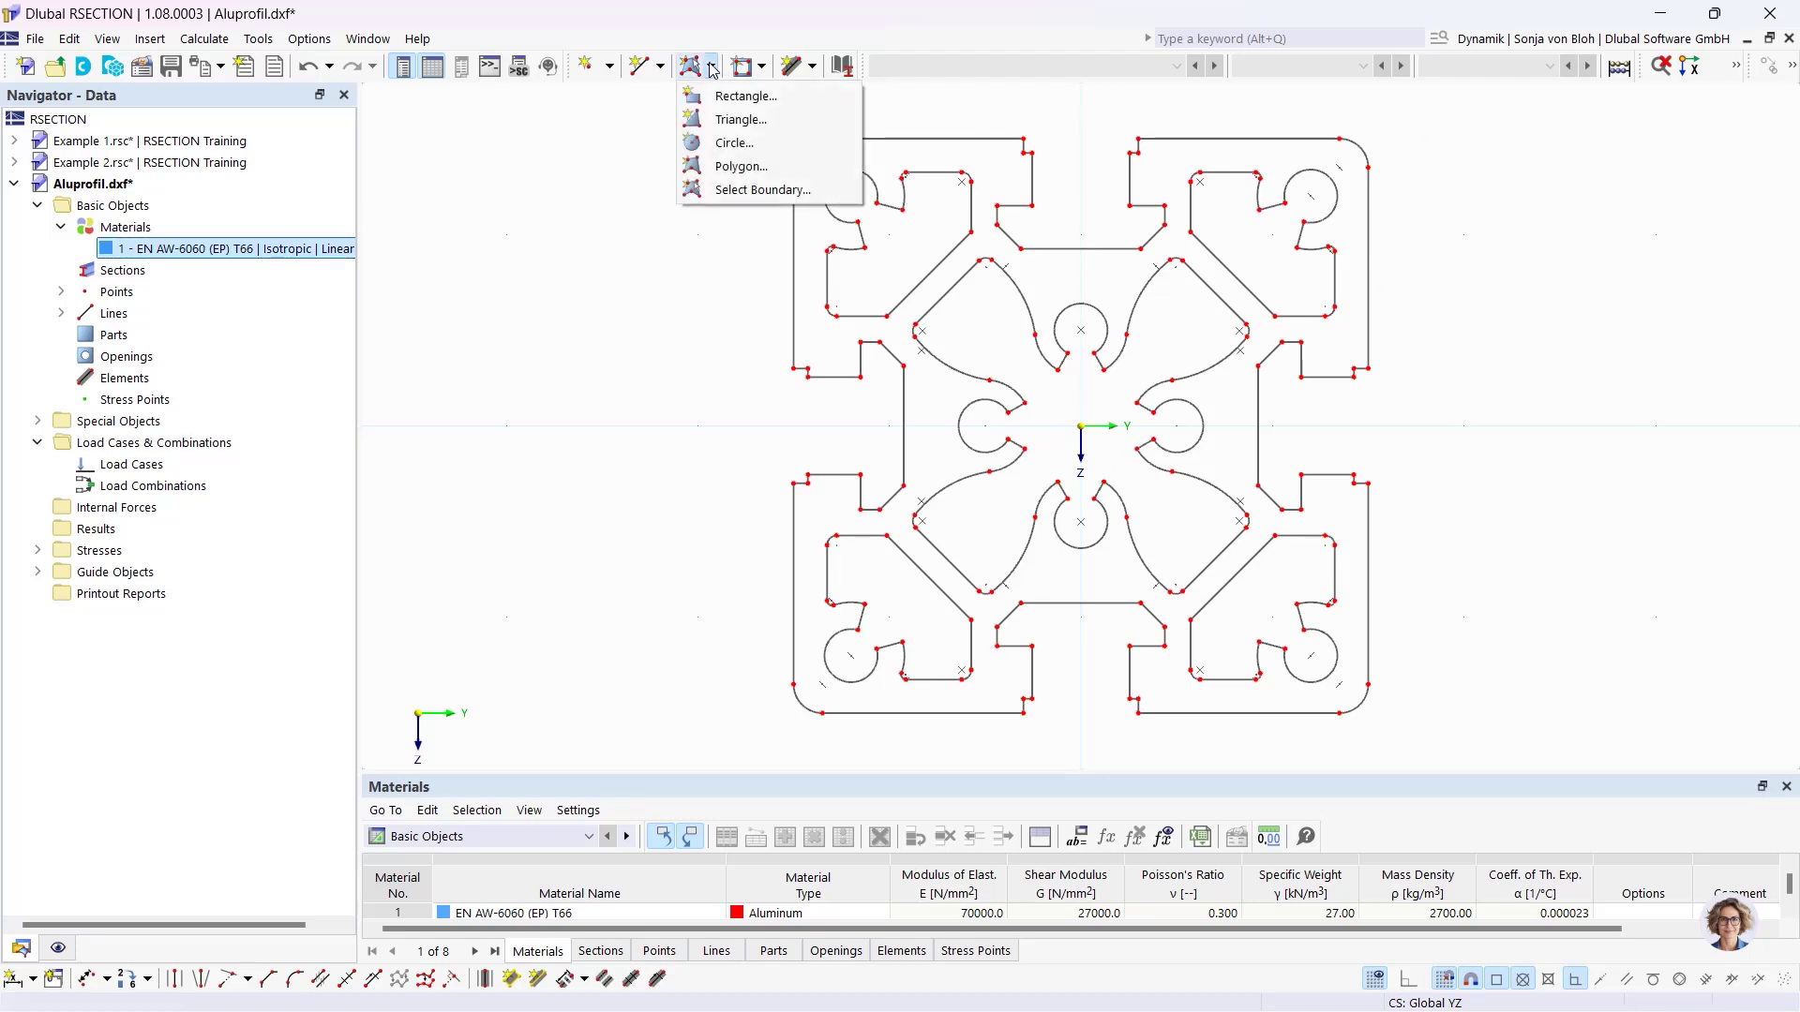
{"action": "left_click", "coordinate": [740, 193]}
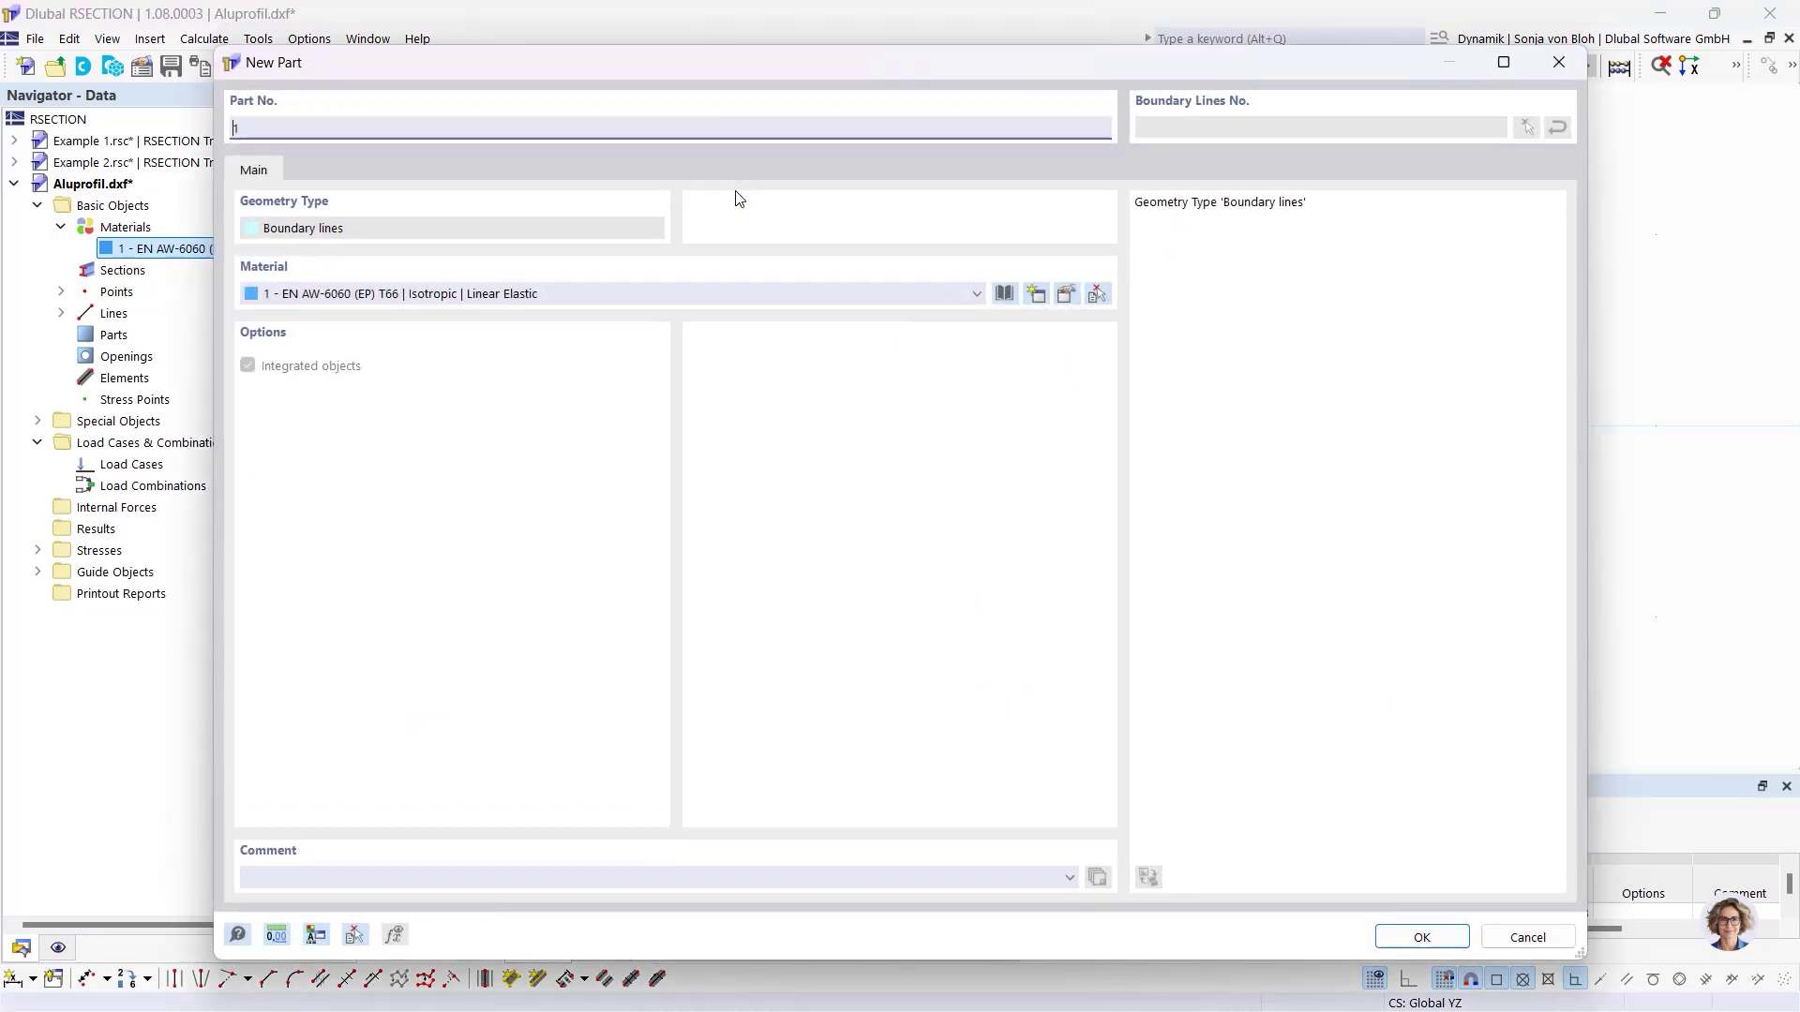
{"action": "left_click", "coordinate": [1420, 938]}
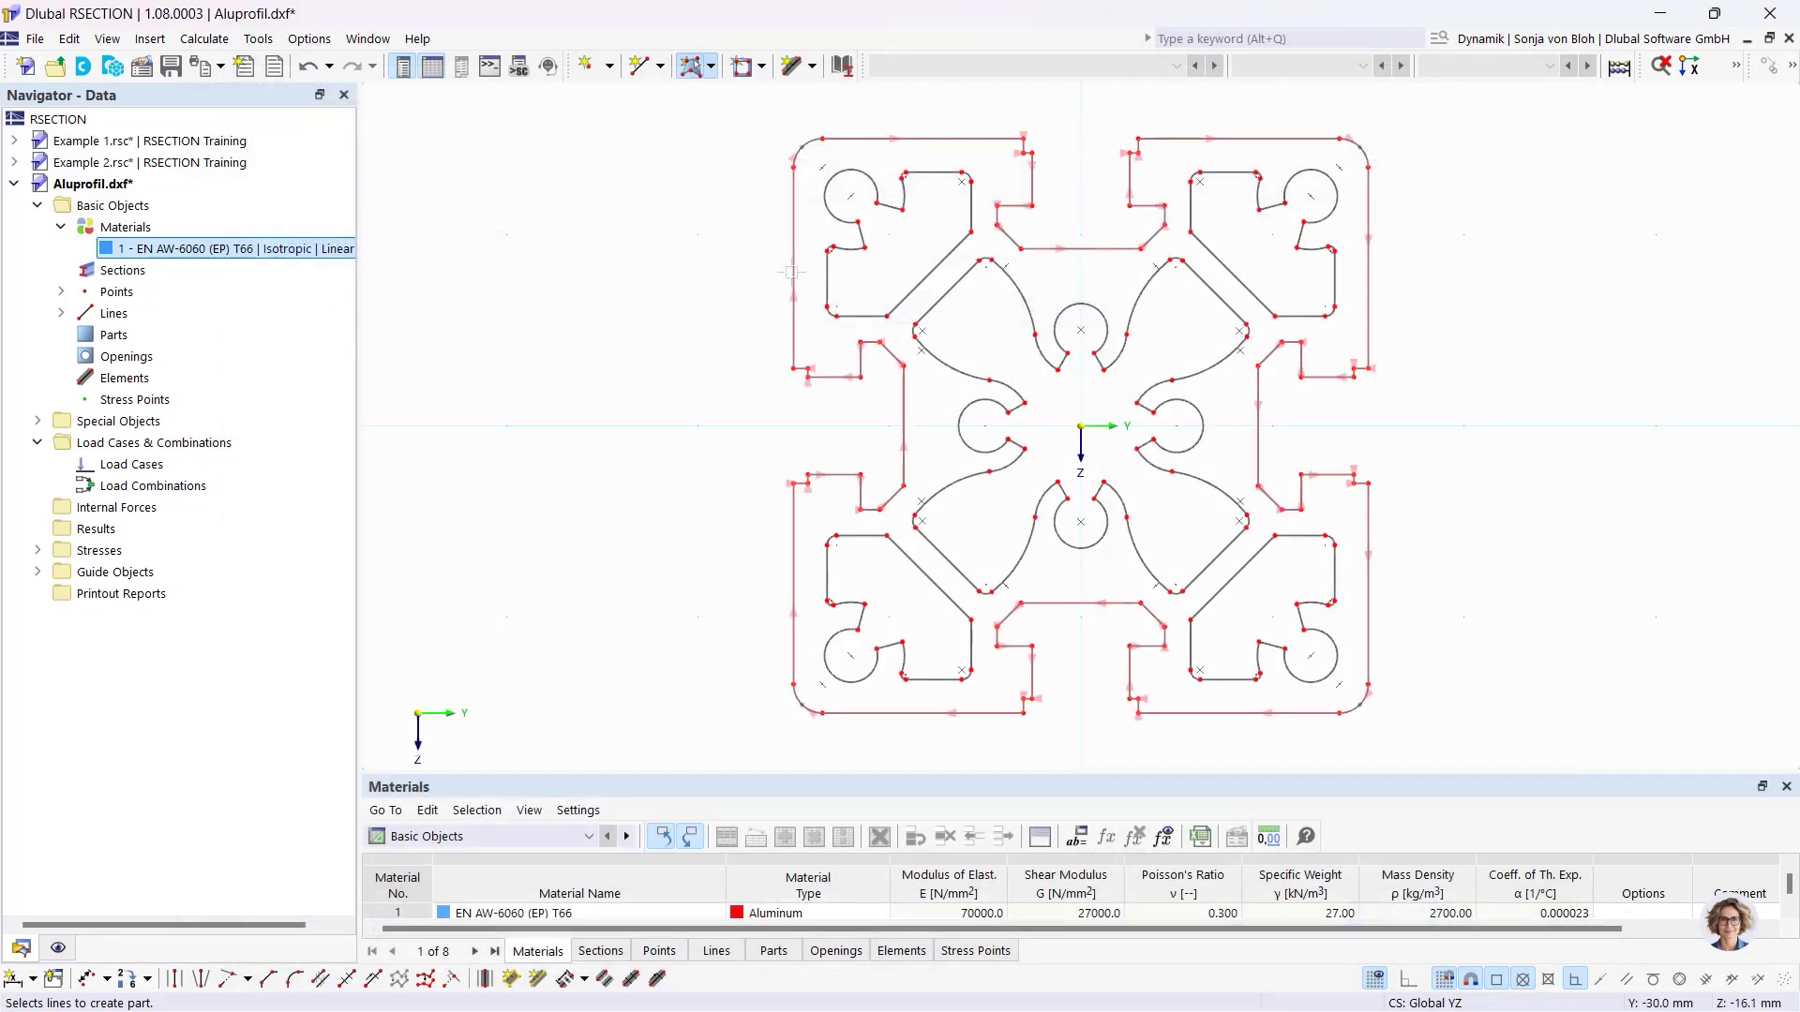
{"action": "left_click", "coordinate": [793, 272]}
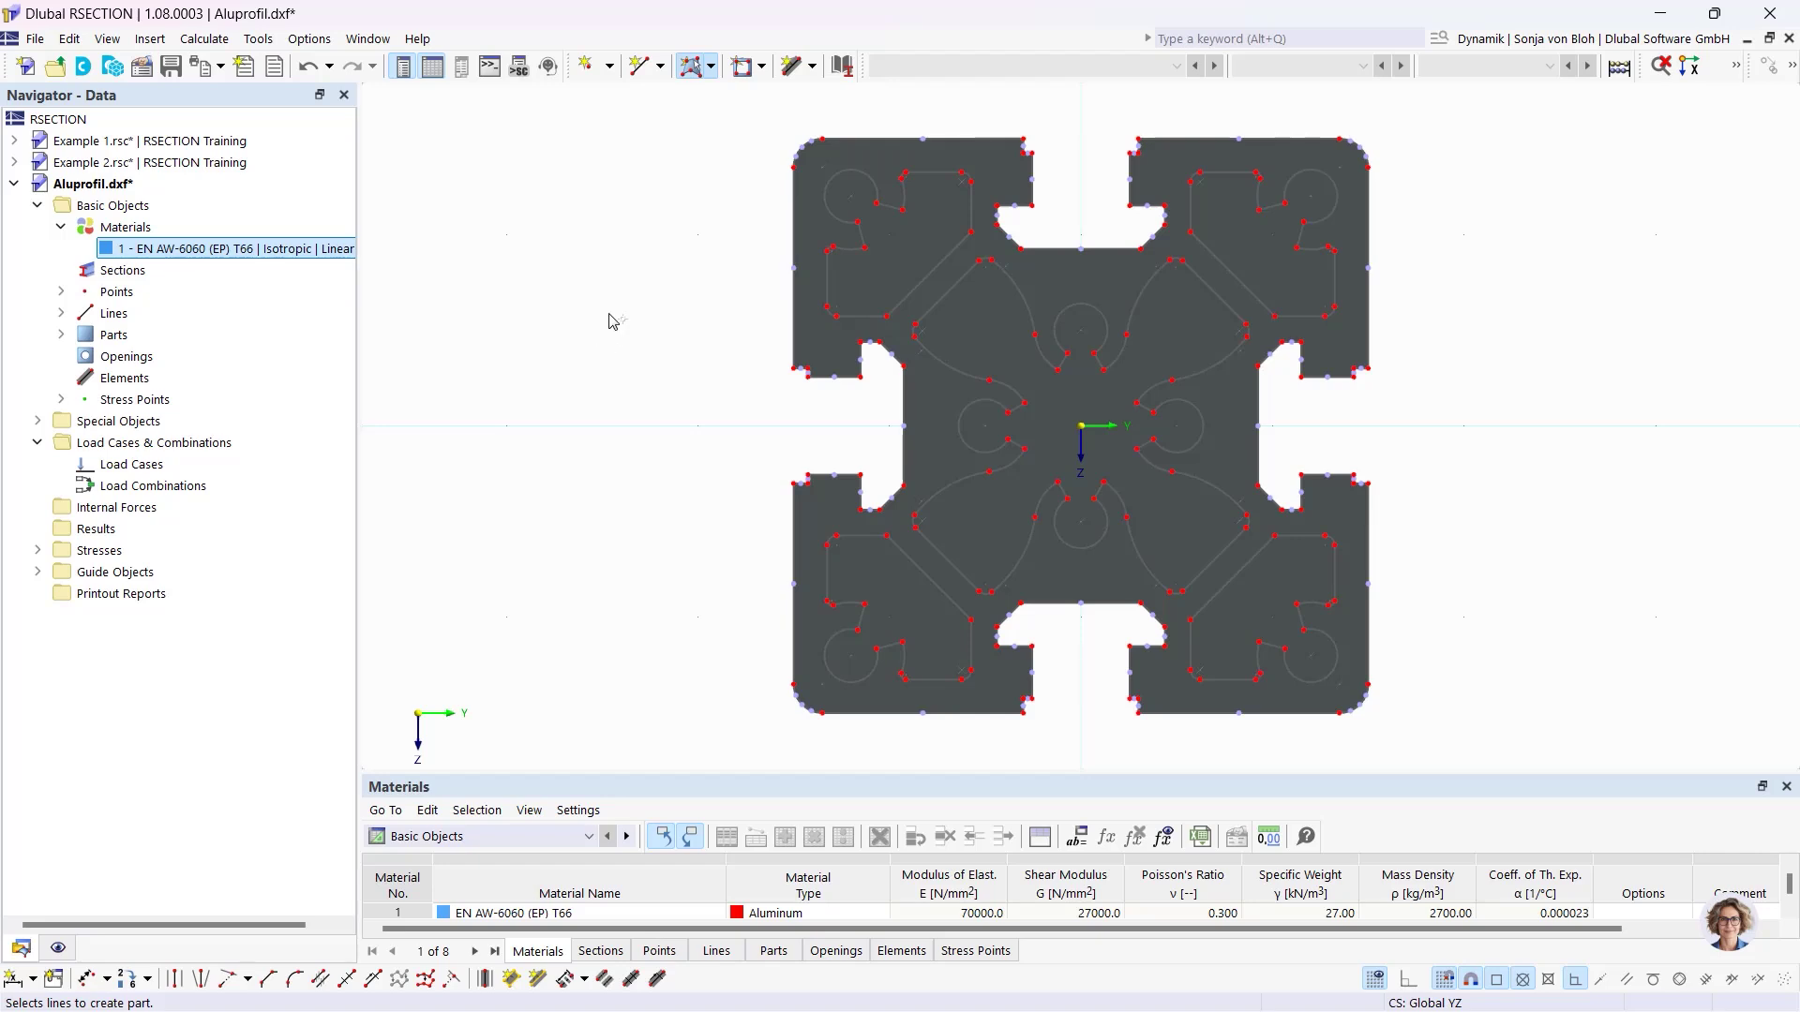
Create an opening from the boundary lines of the upper-left corner cavity in the profile.
{"action": "left_click", "coordinate": [767, 69]}
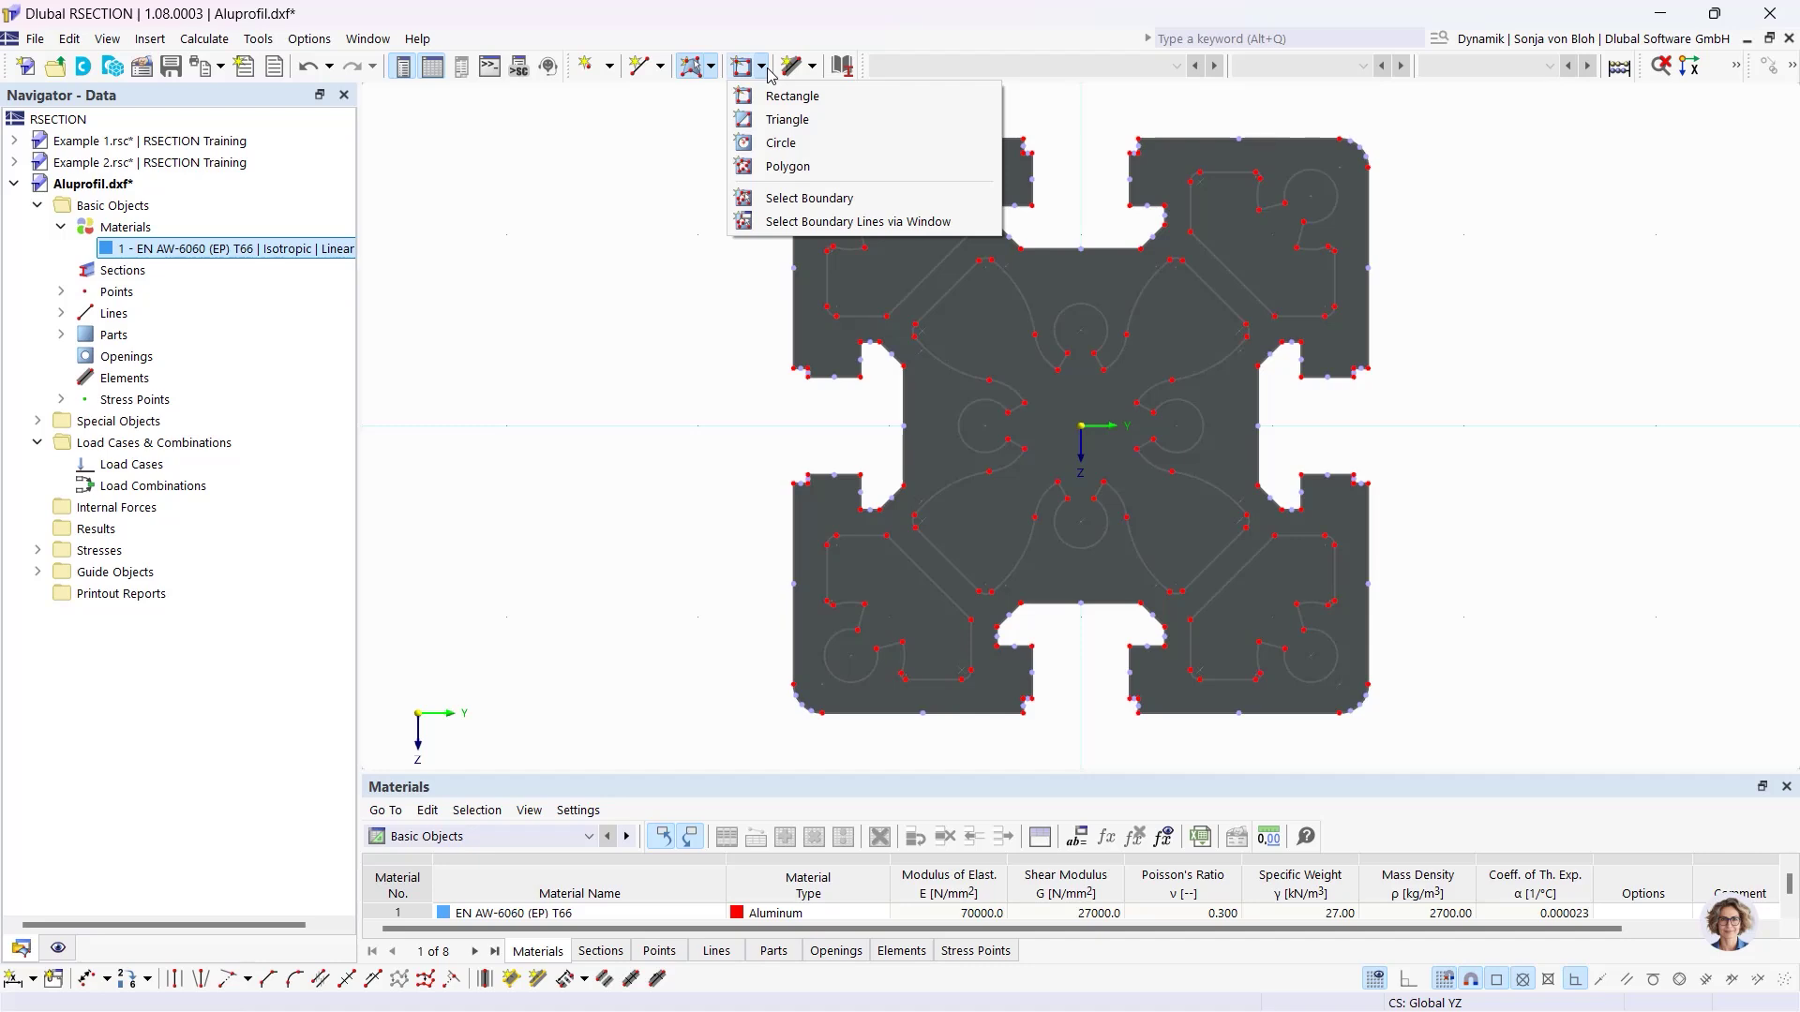
{"action": "left_click", "coordinate": [812, 199]}
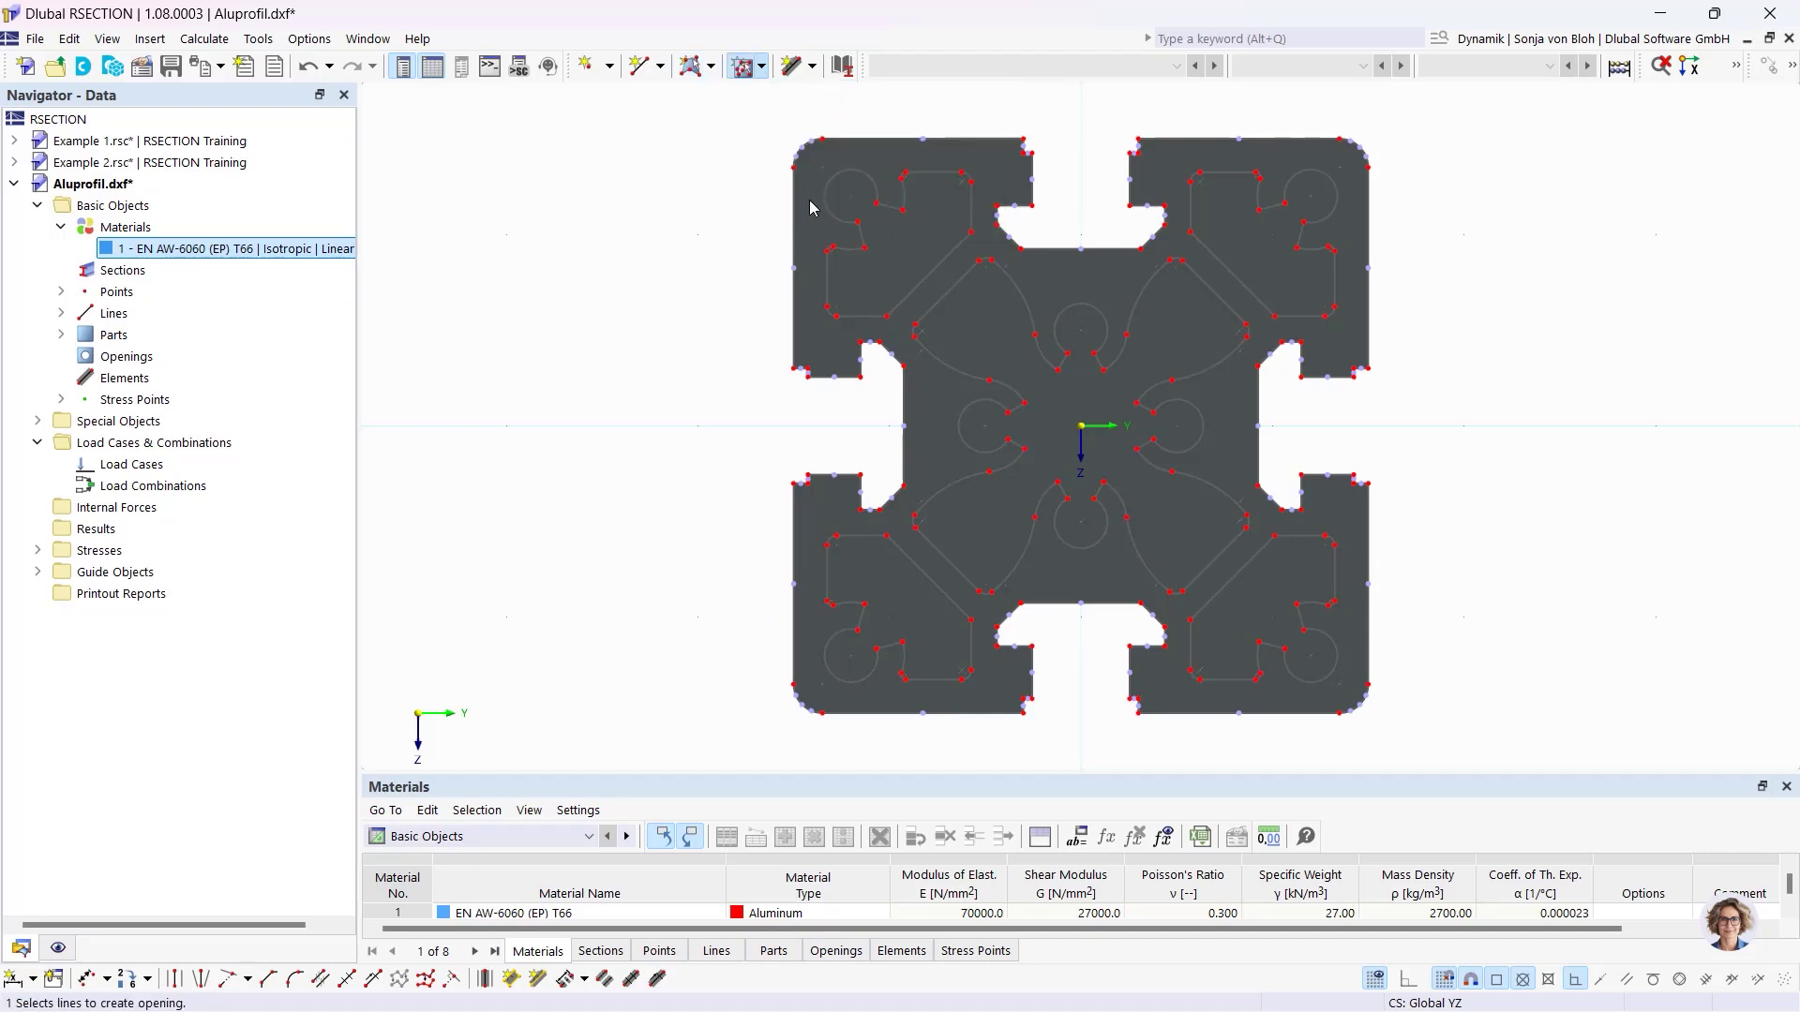
{"action": "left_click", "coordinate": [827, 274]}
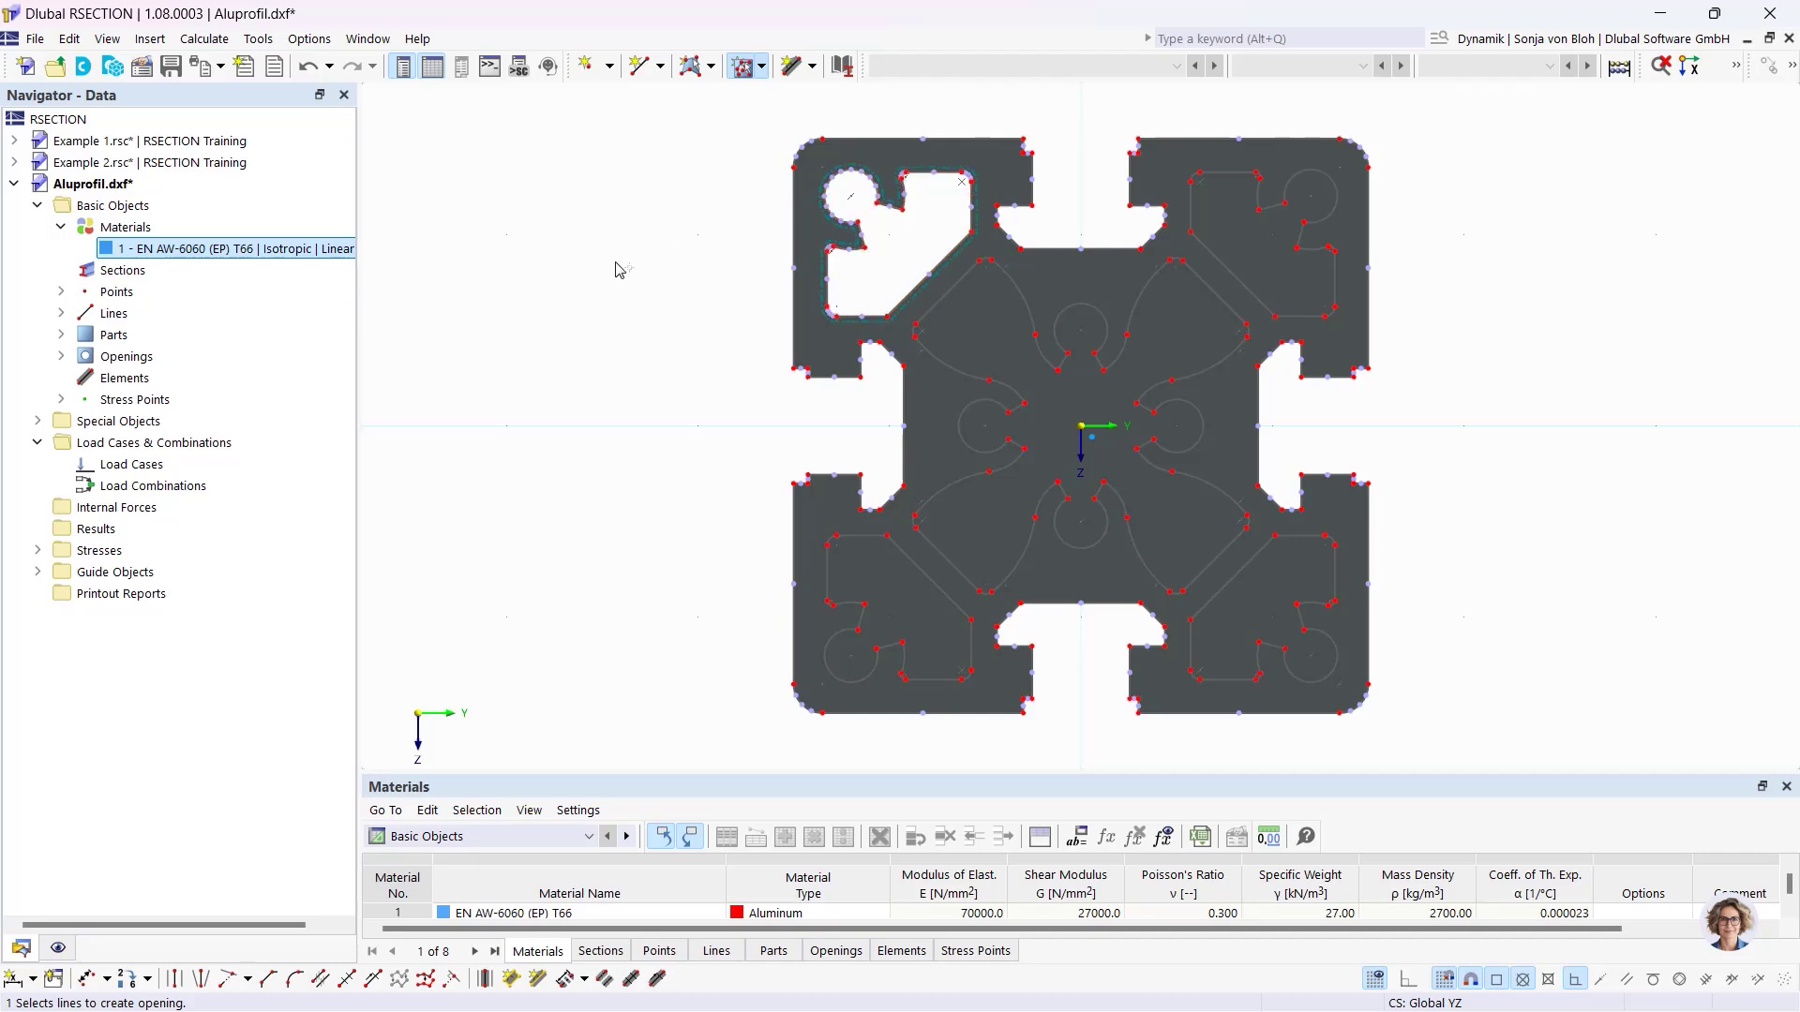
{"action": "key", "text": "Escape"}
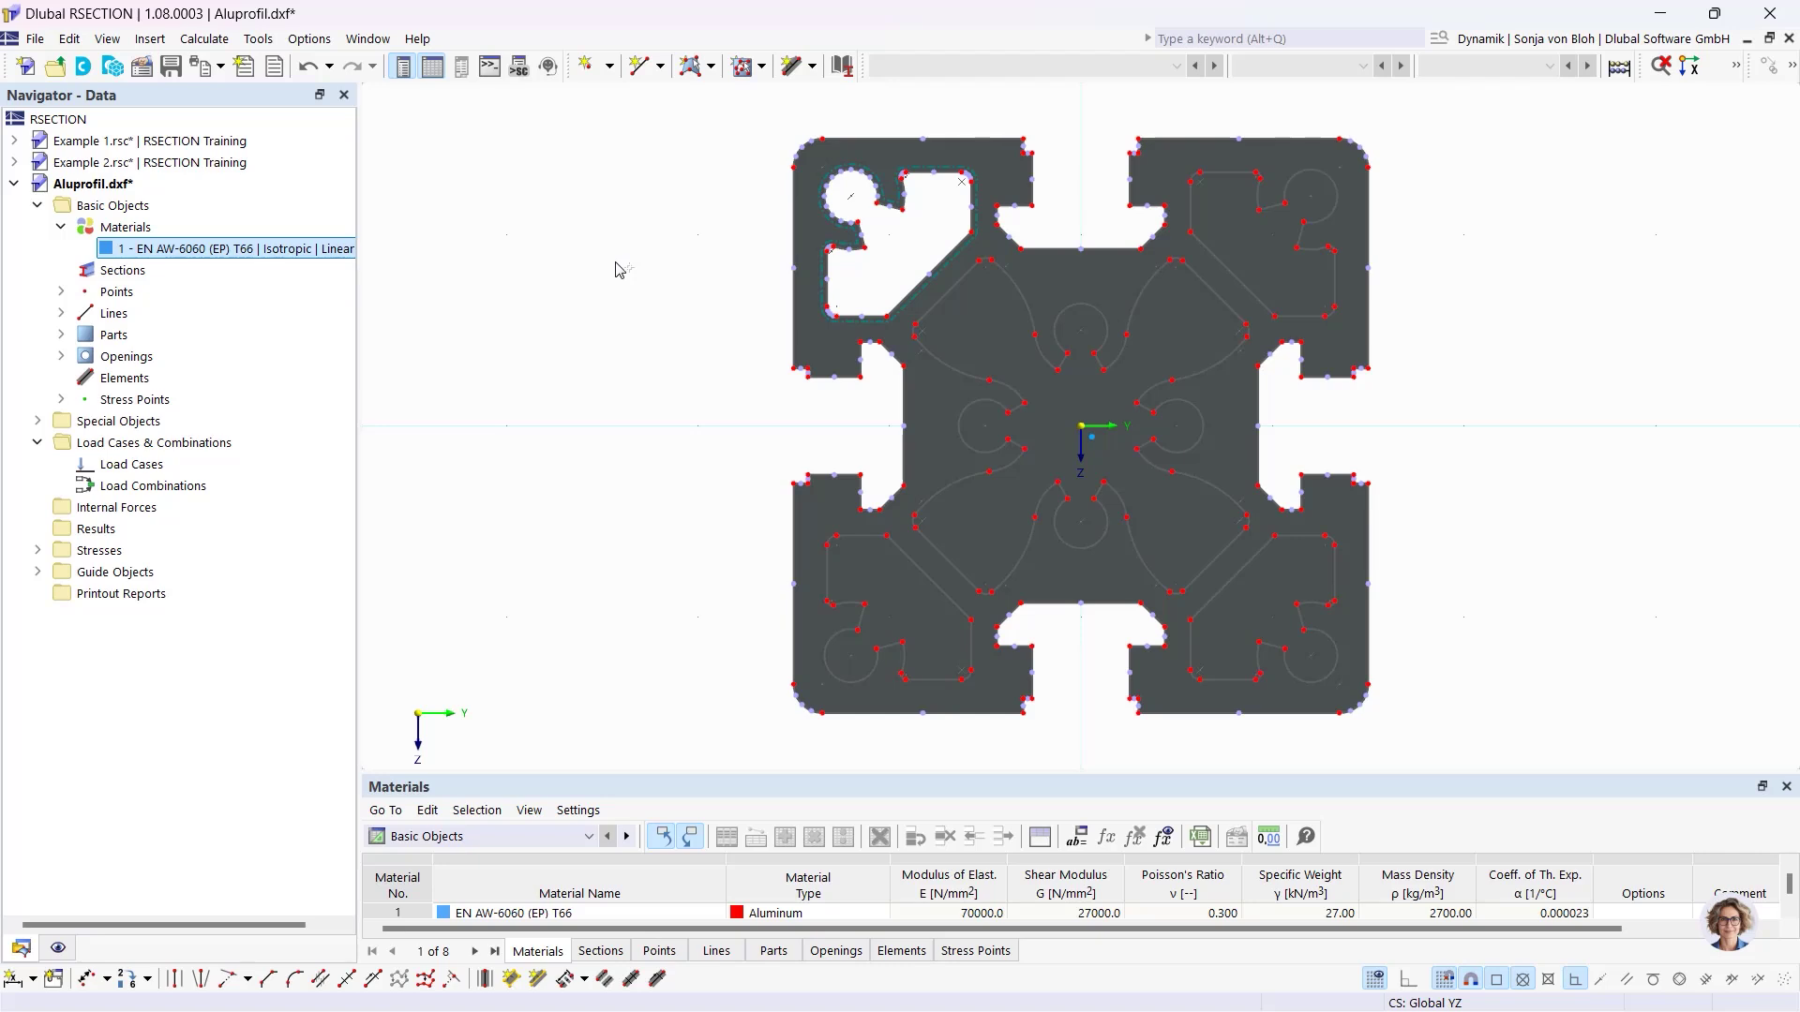
Rotate-copy the corner opening in 3 steps of 90° about the coordinate origin to cut the other three corners.
{"action": "left_click", "coordinate": [61, 357]}
{"action": "left_click", "coordinate": [152, 381]}
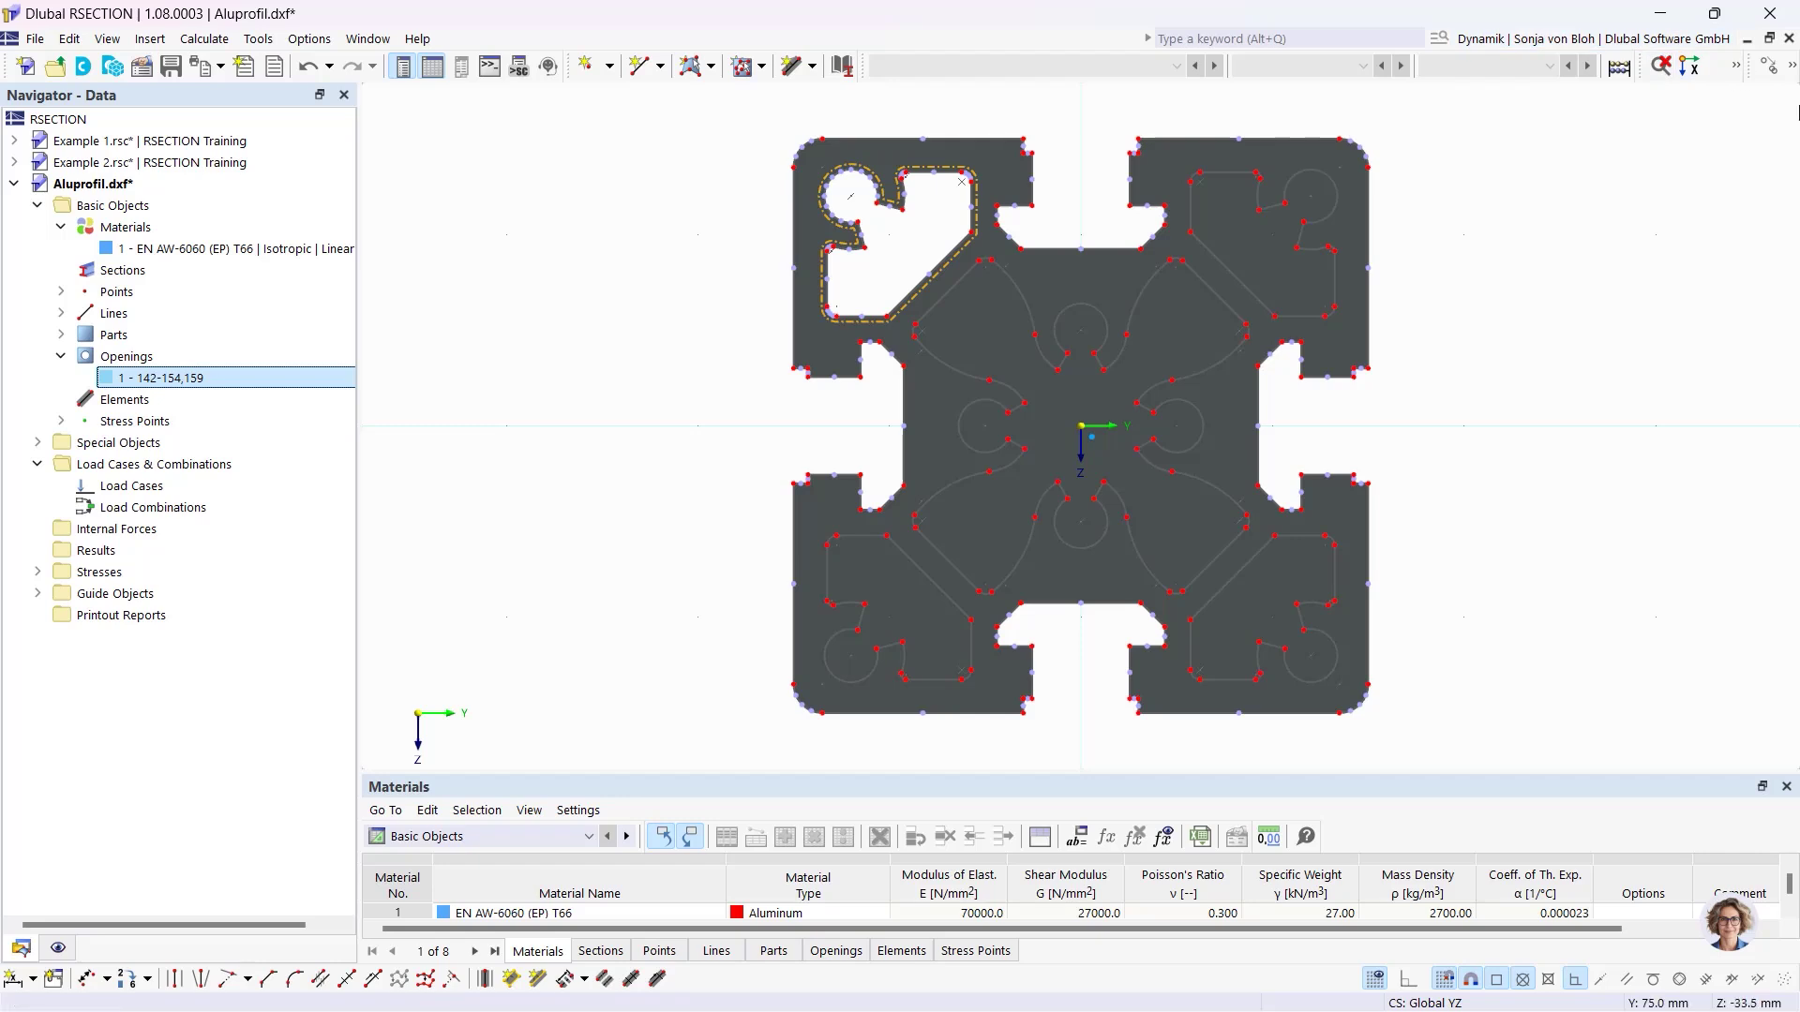
{"action": "left_click", "coordinate": [1791, 66]}
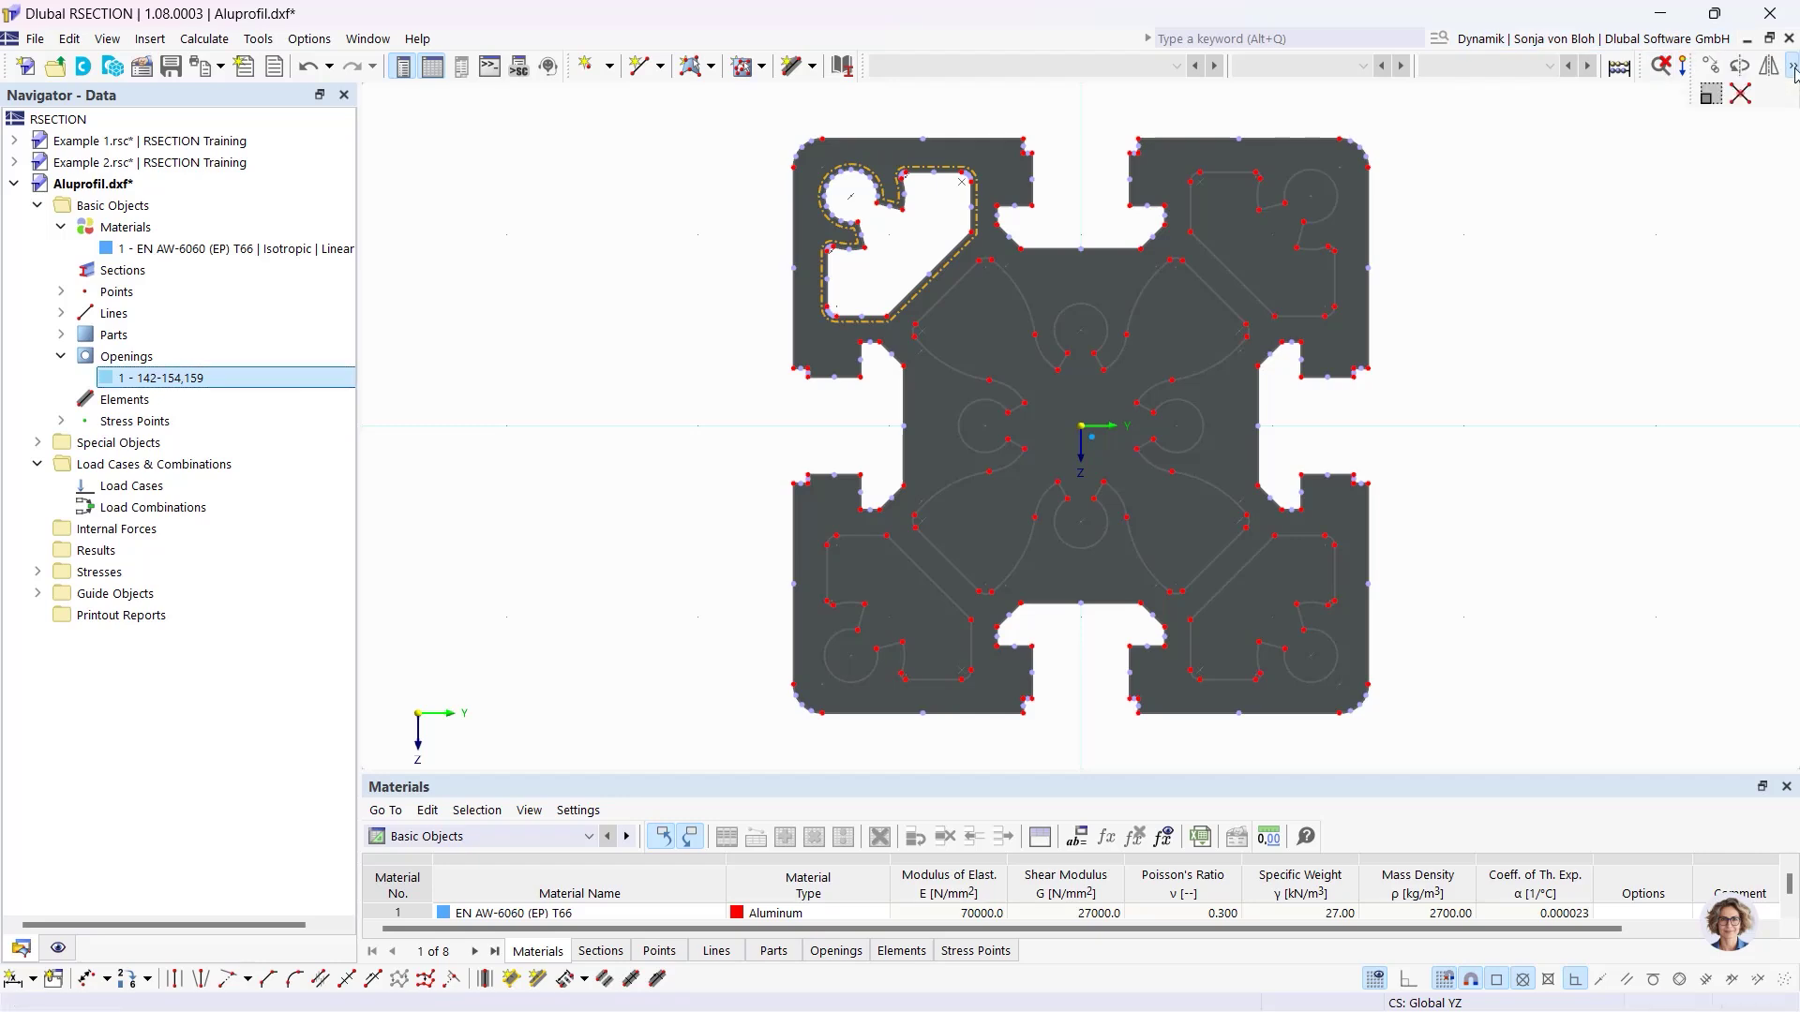
{"action": "left_click", "coordinate": [1742, 68]}
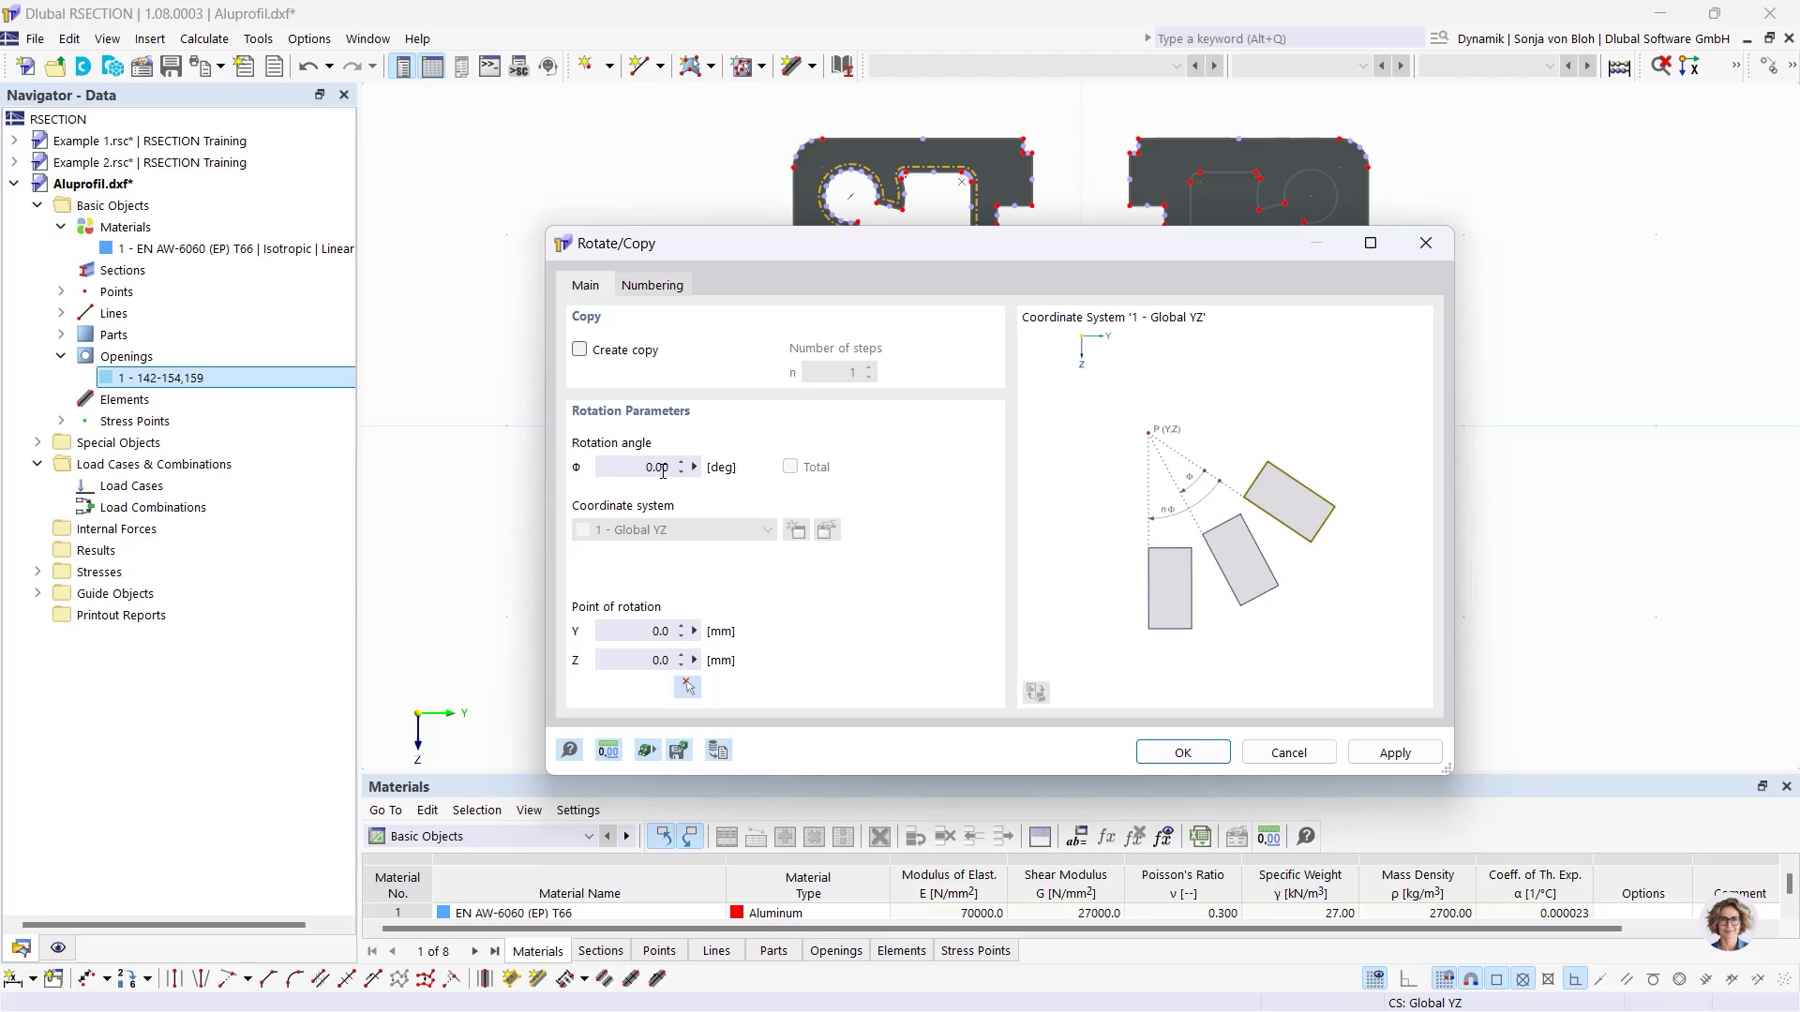
{"action": "left_click", "coordinate": [579, 350]}
{"action": "left_click", "coordinate": [843, 372]}
{"action": "type", "text": "3"}
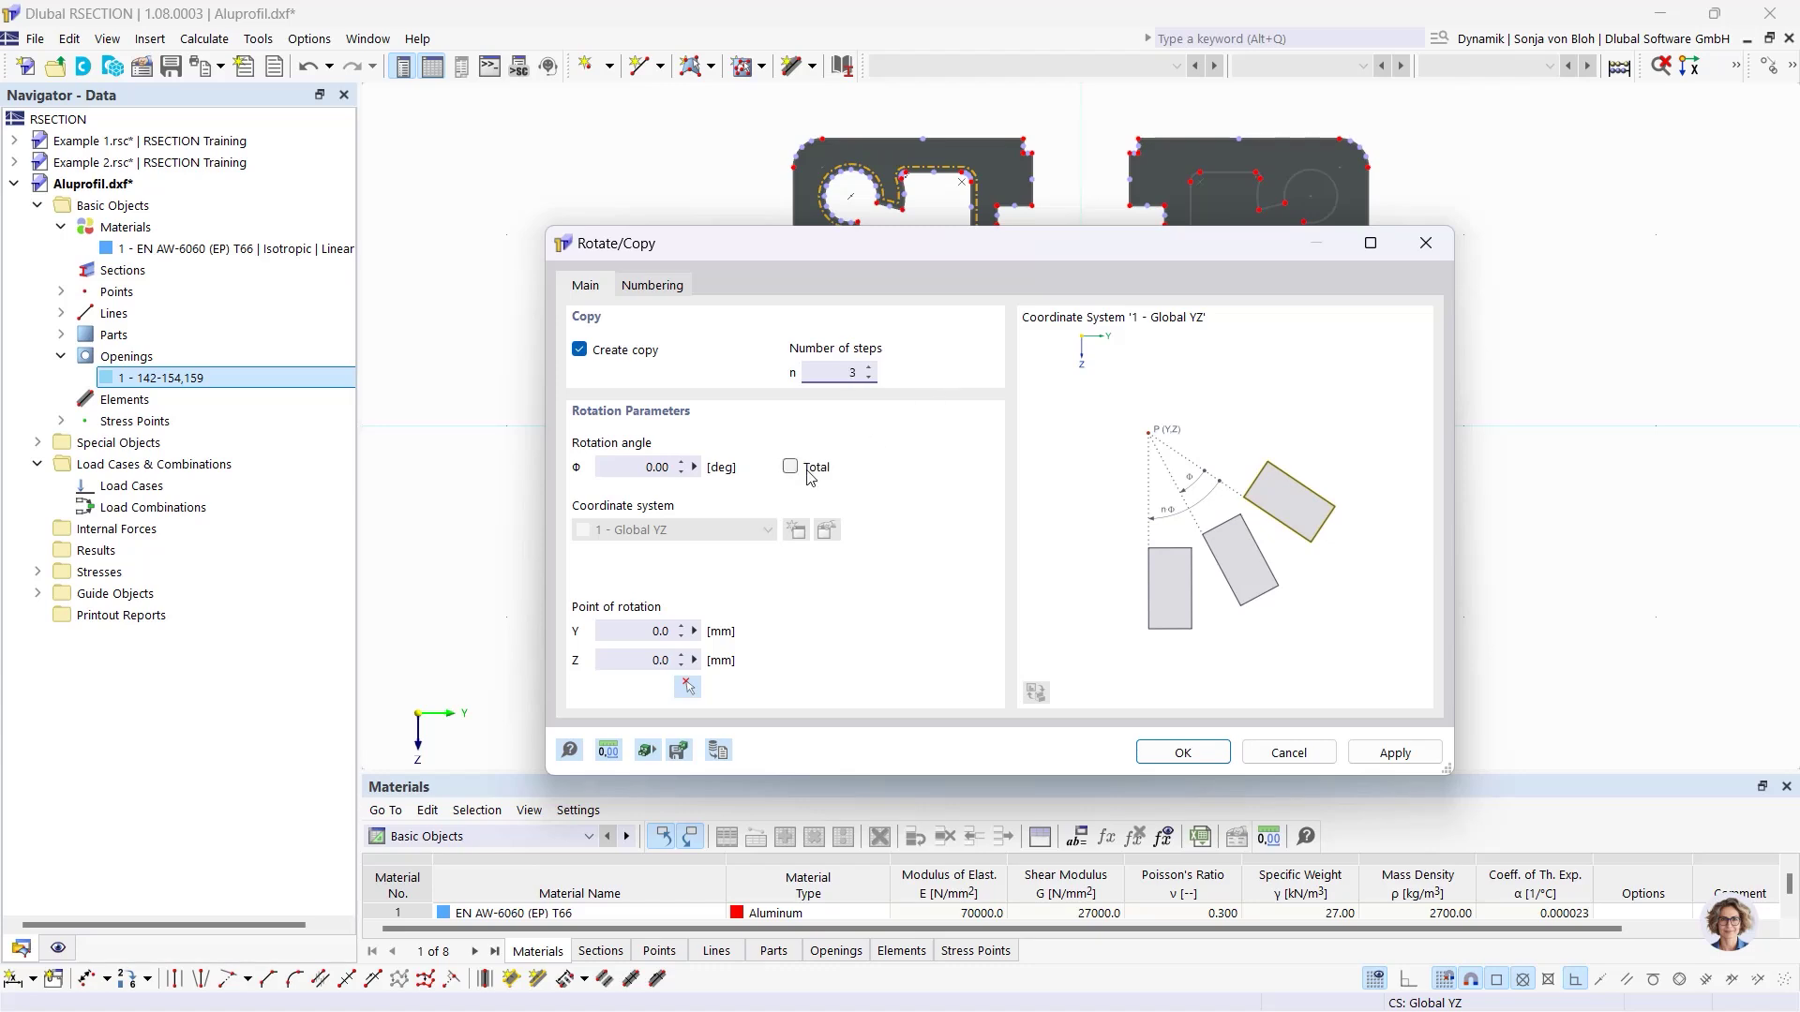
{"action": "key", "text": "Tab"}
{"action": "type", "text": "90"}
{"action": "left_click", "coordinate": [688, 689]}
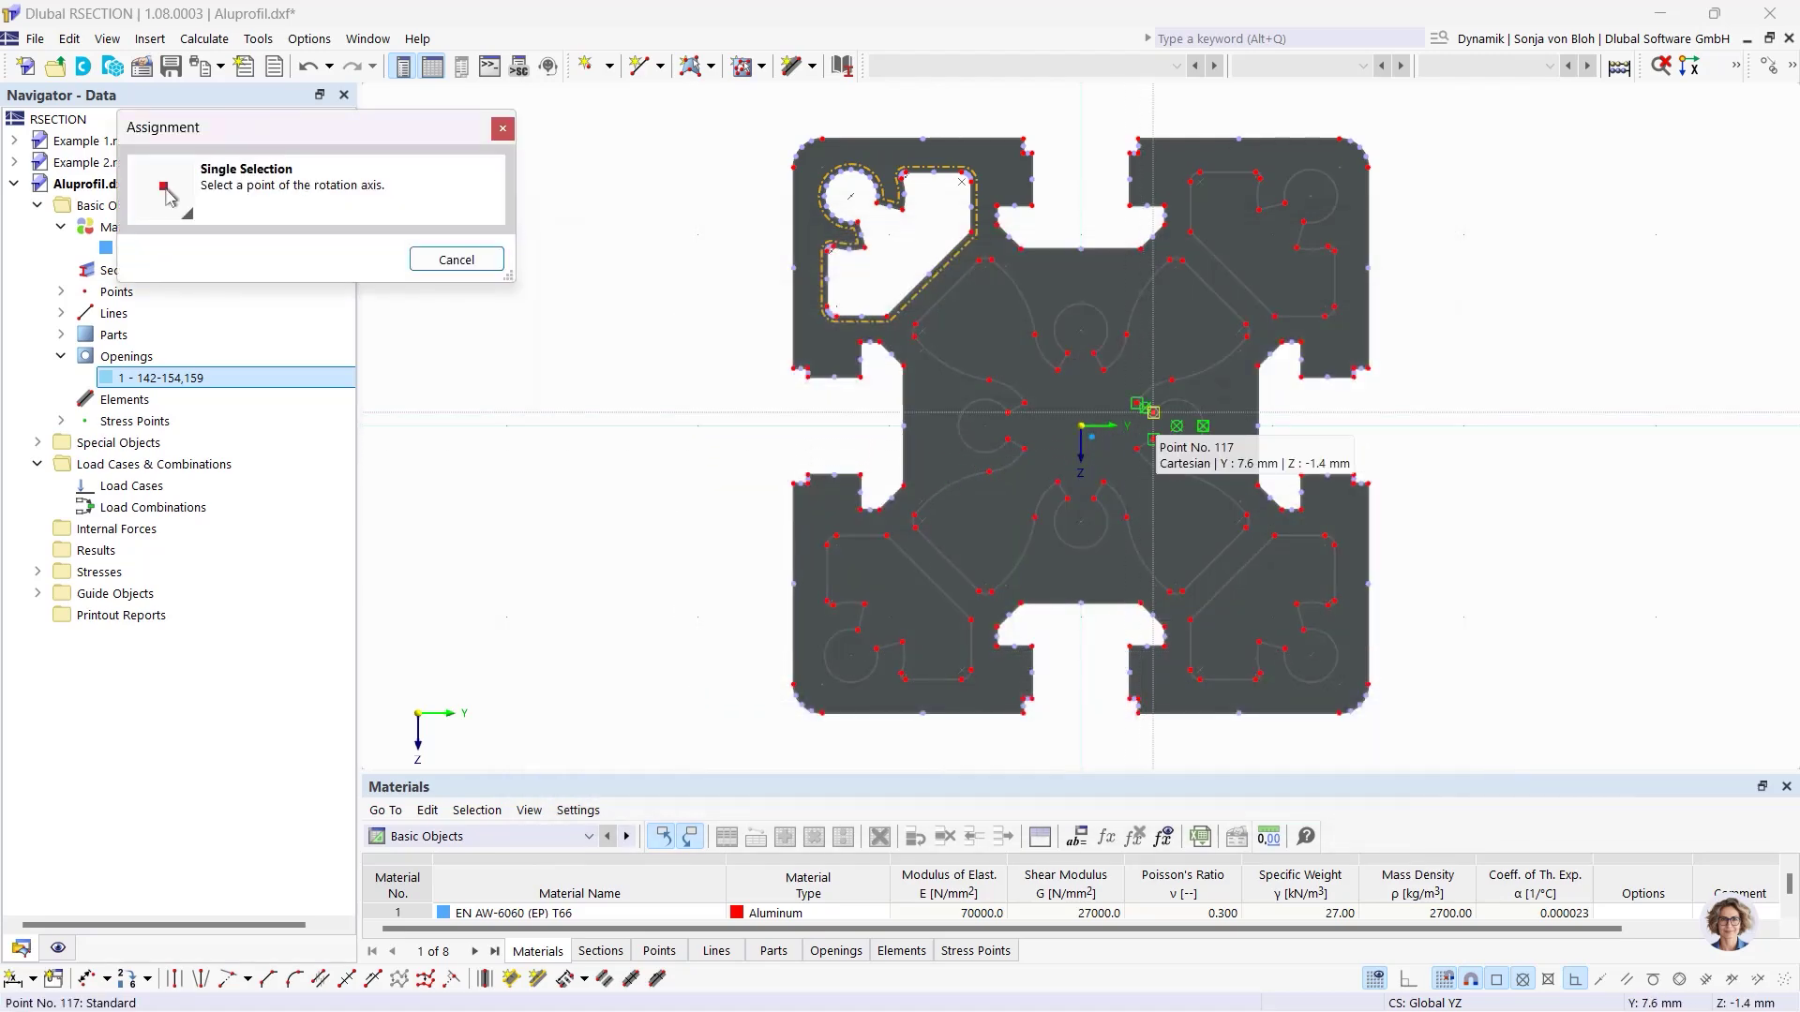
{"action": "left_click", "coordinate": [1081, 425]}
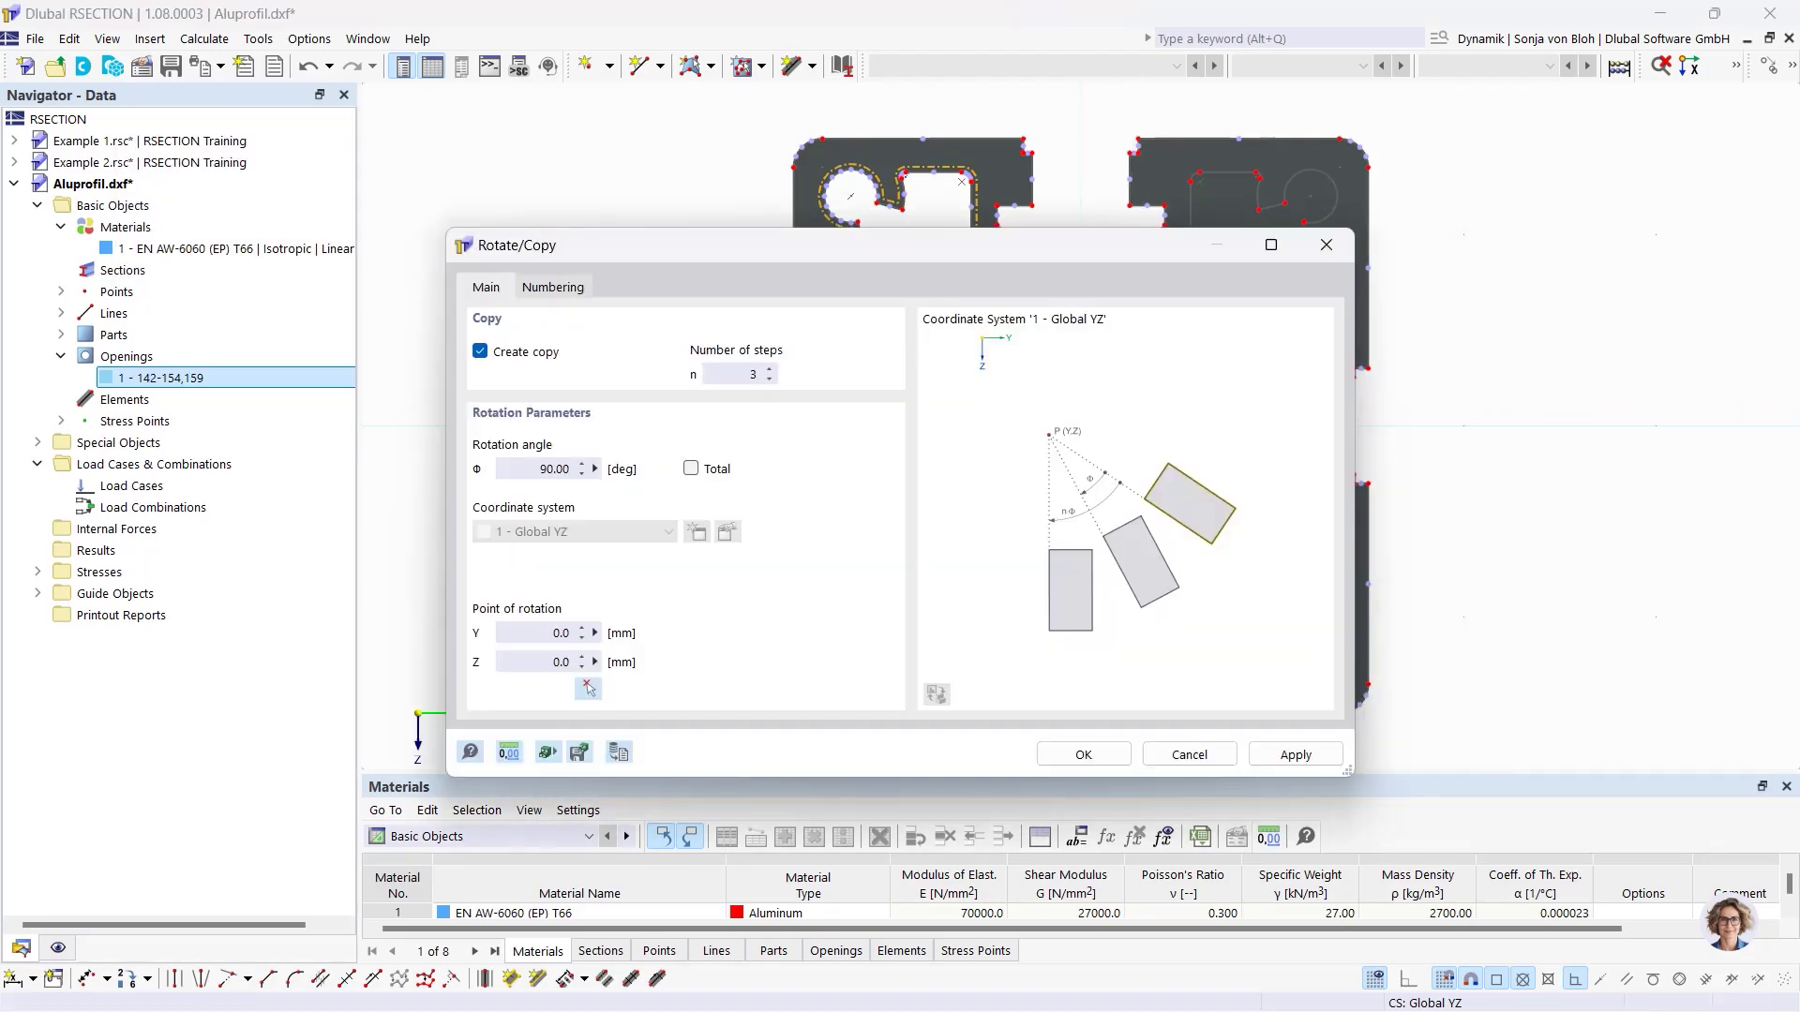
{"action": "left_click", "coordinate": [1087, 750]}
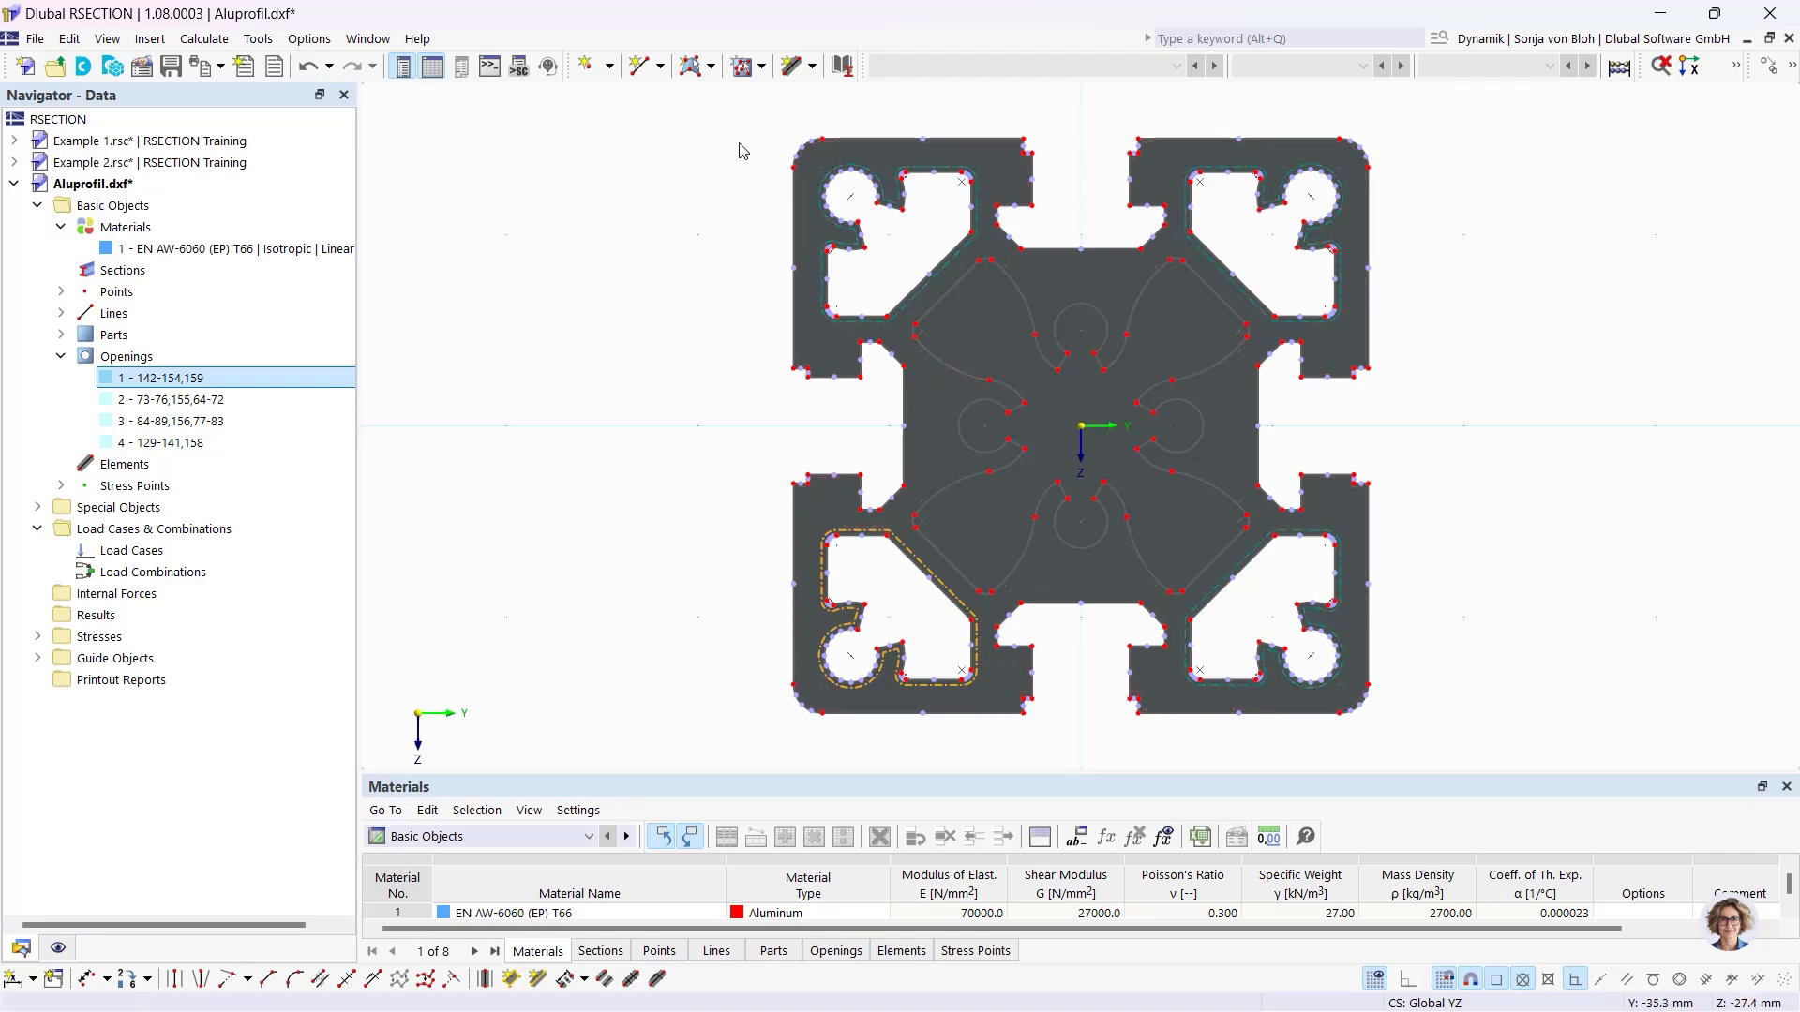
Create an opening from the boundary lines of the large central cavity of the profile.
{"action": "left_click", "coordinate": [747, 71]}
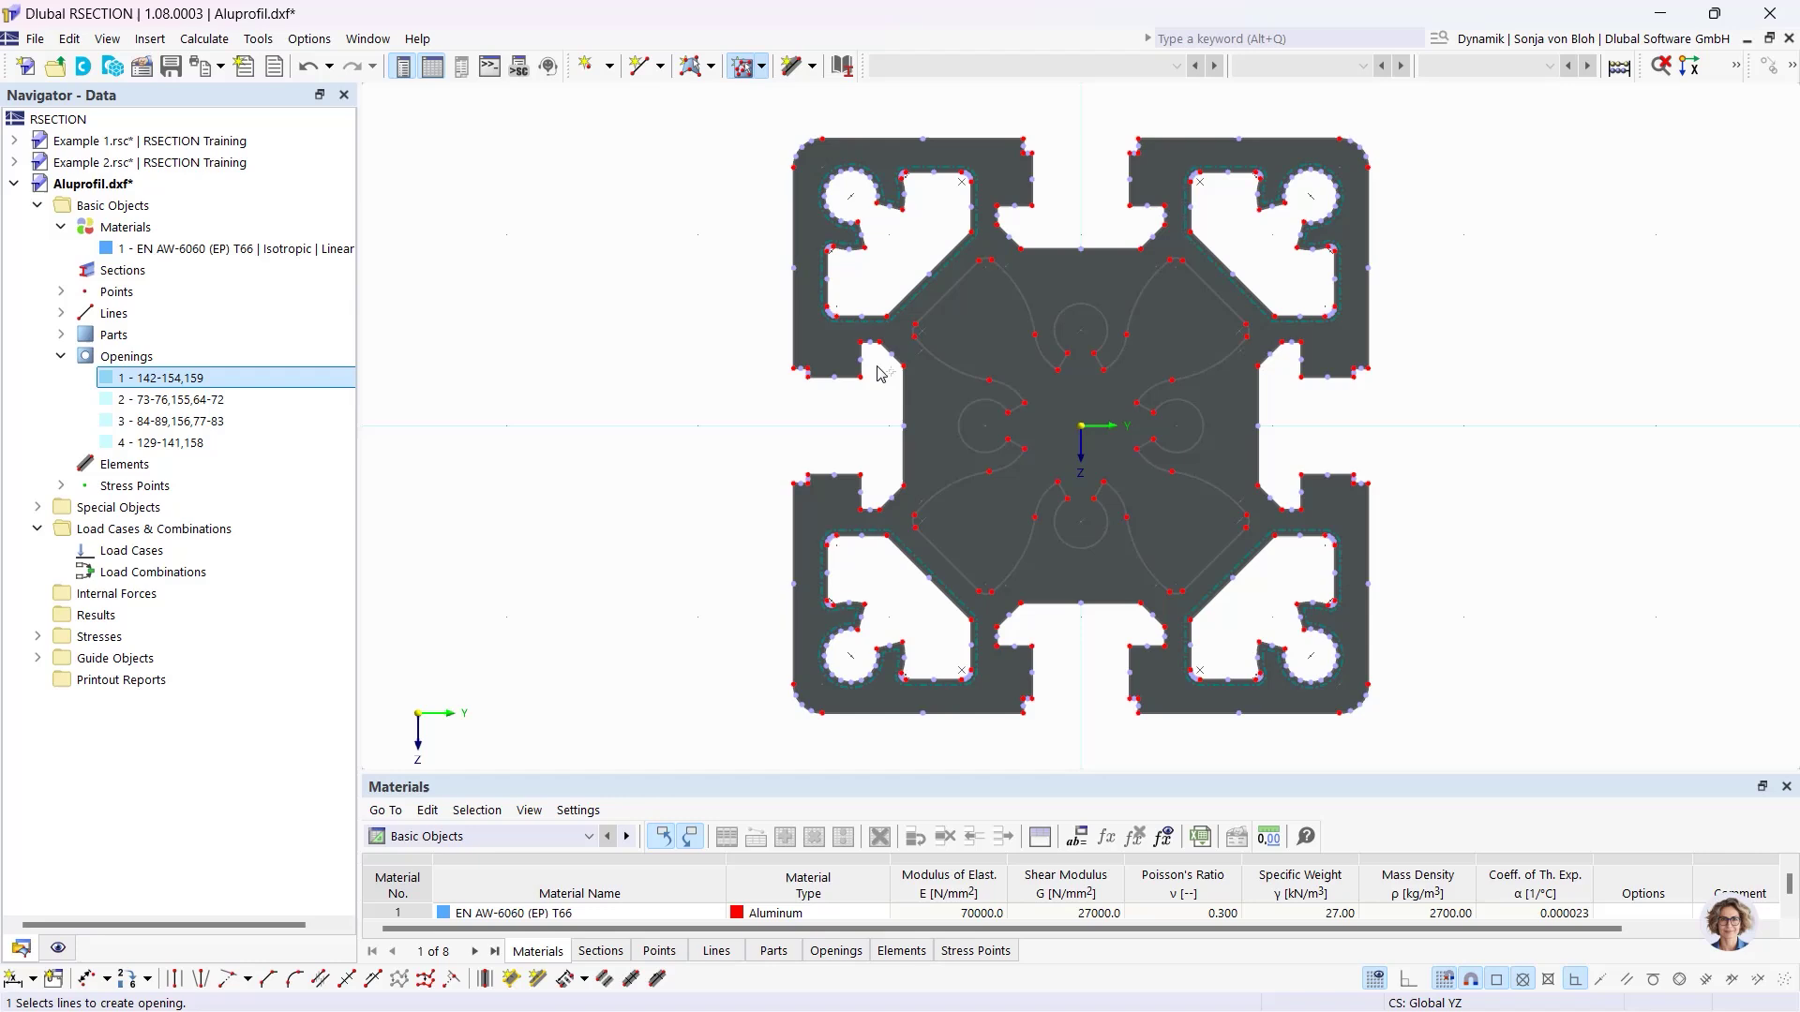
{"action": "left_click", "coordinate": [941, 363]}
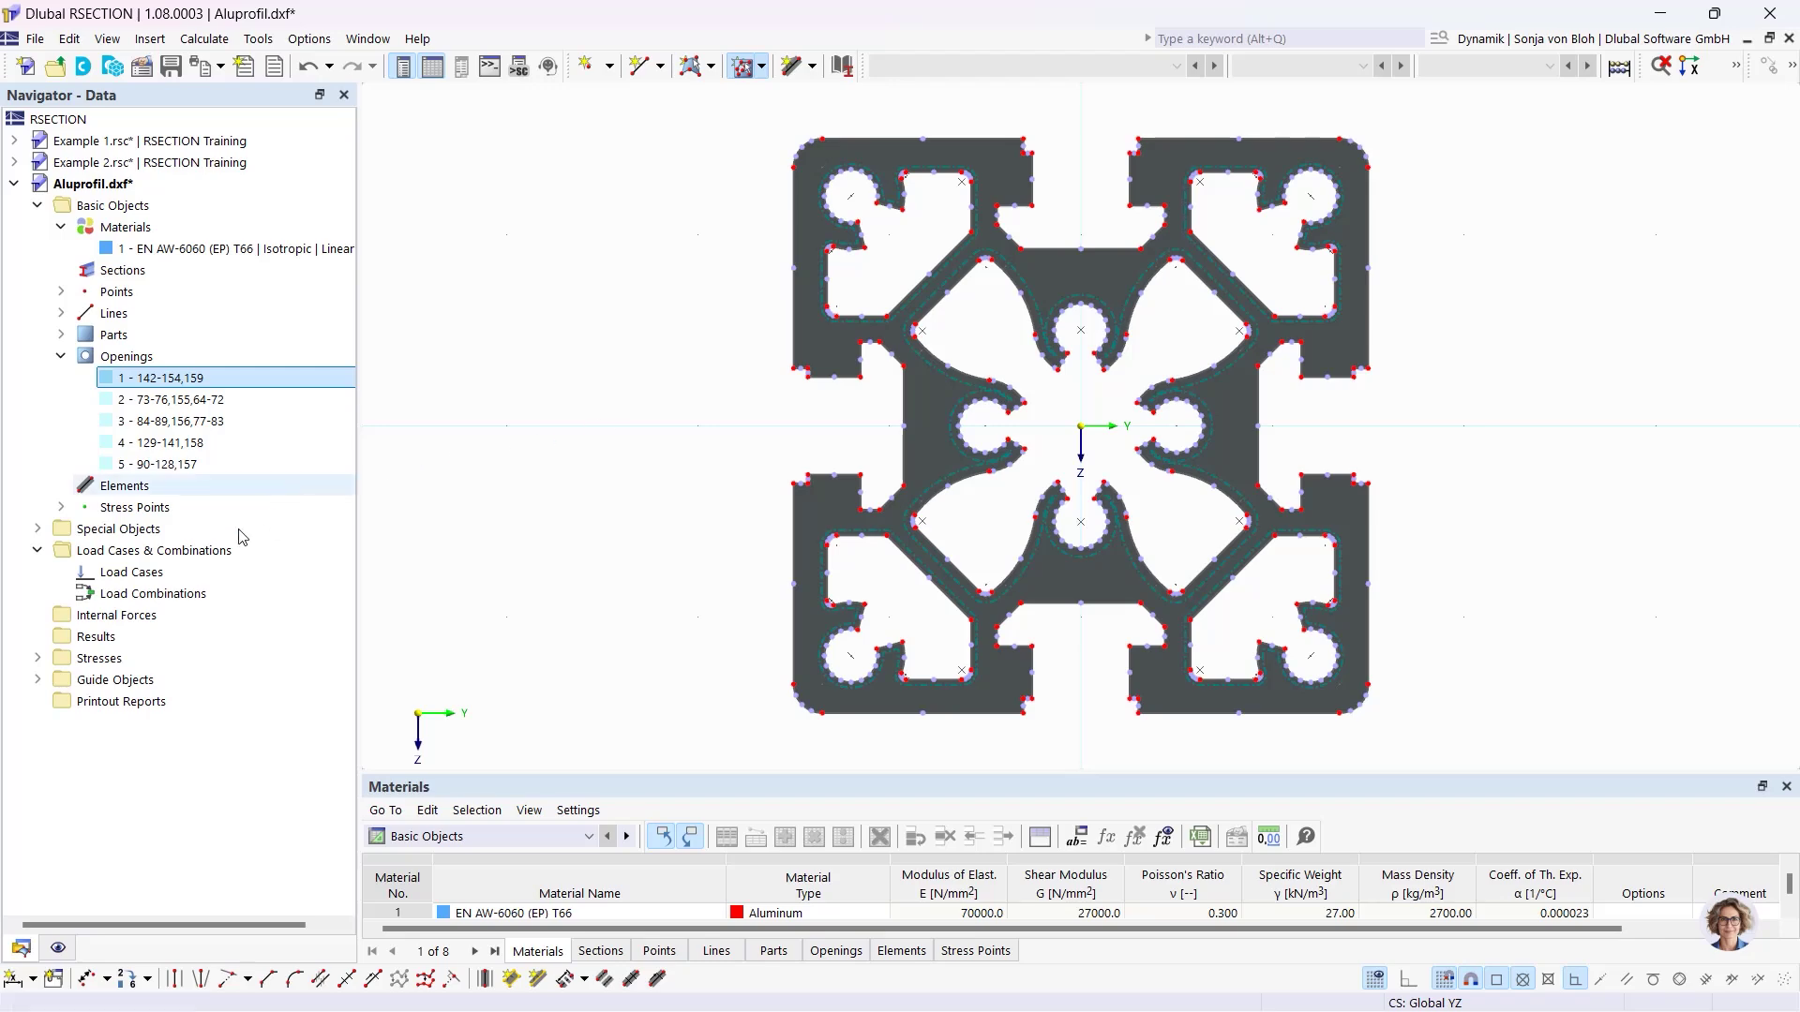
Create a permanent load case named N + Mxp and close the automatic backup prompt.
{"action": "right_click", "coordinate": [167, 573]}
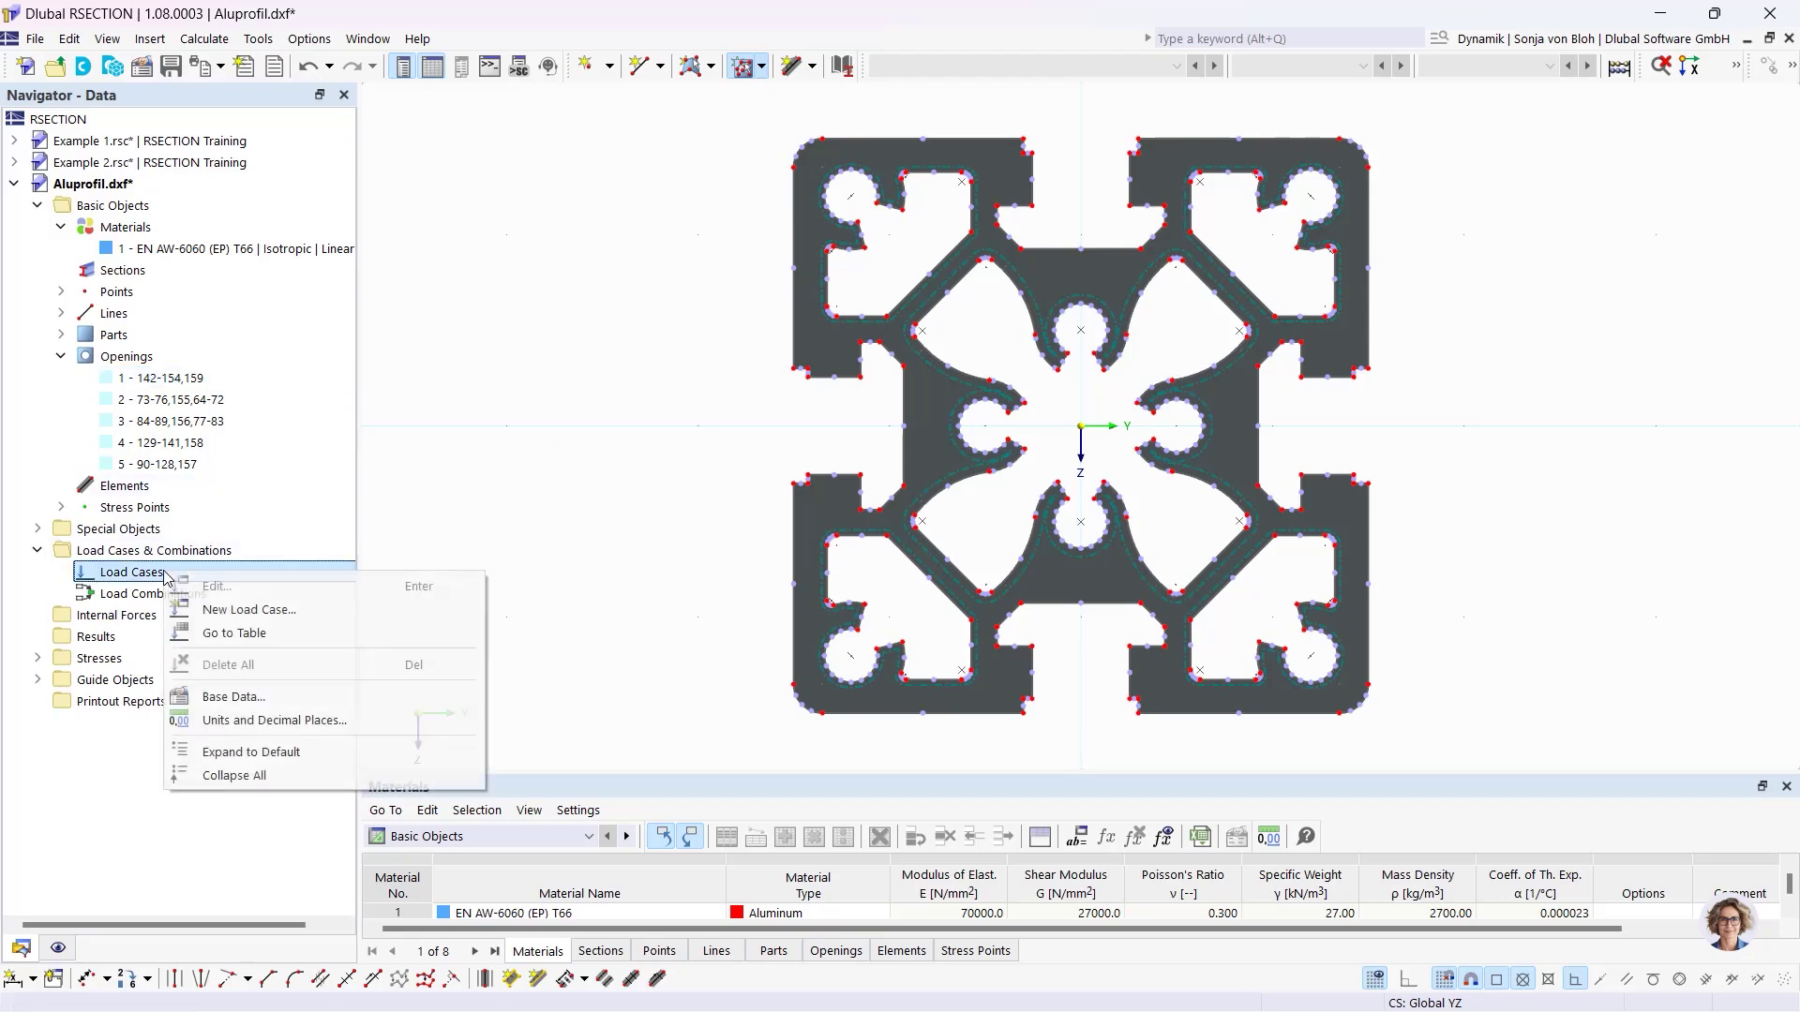
{"action": "left_click", "coordinate": [249, 609]}
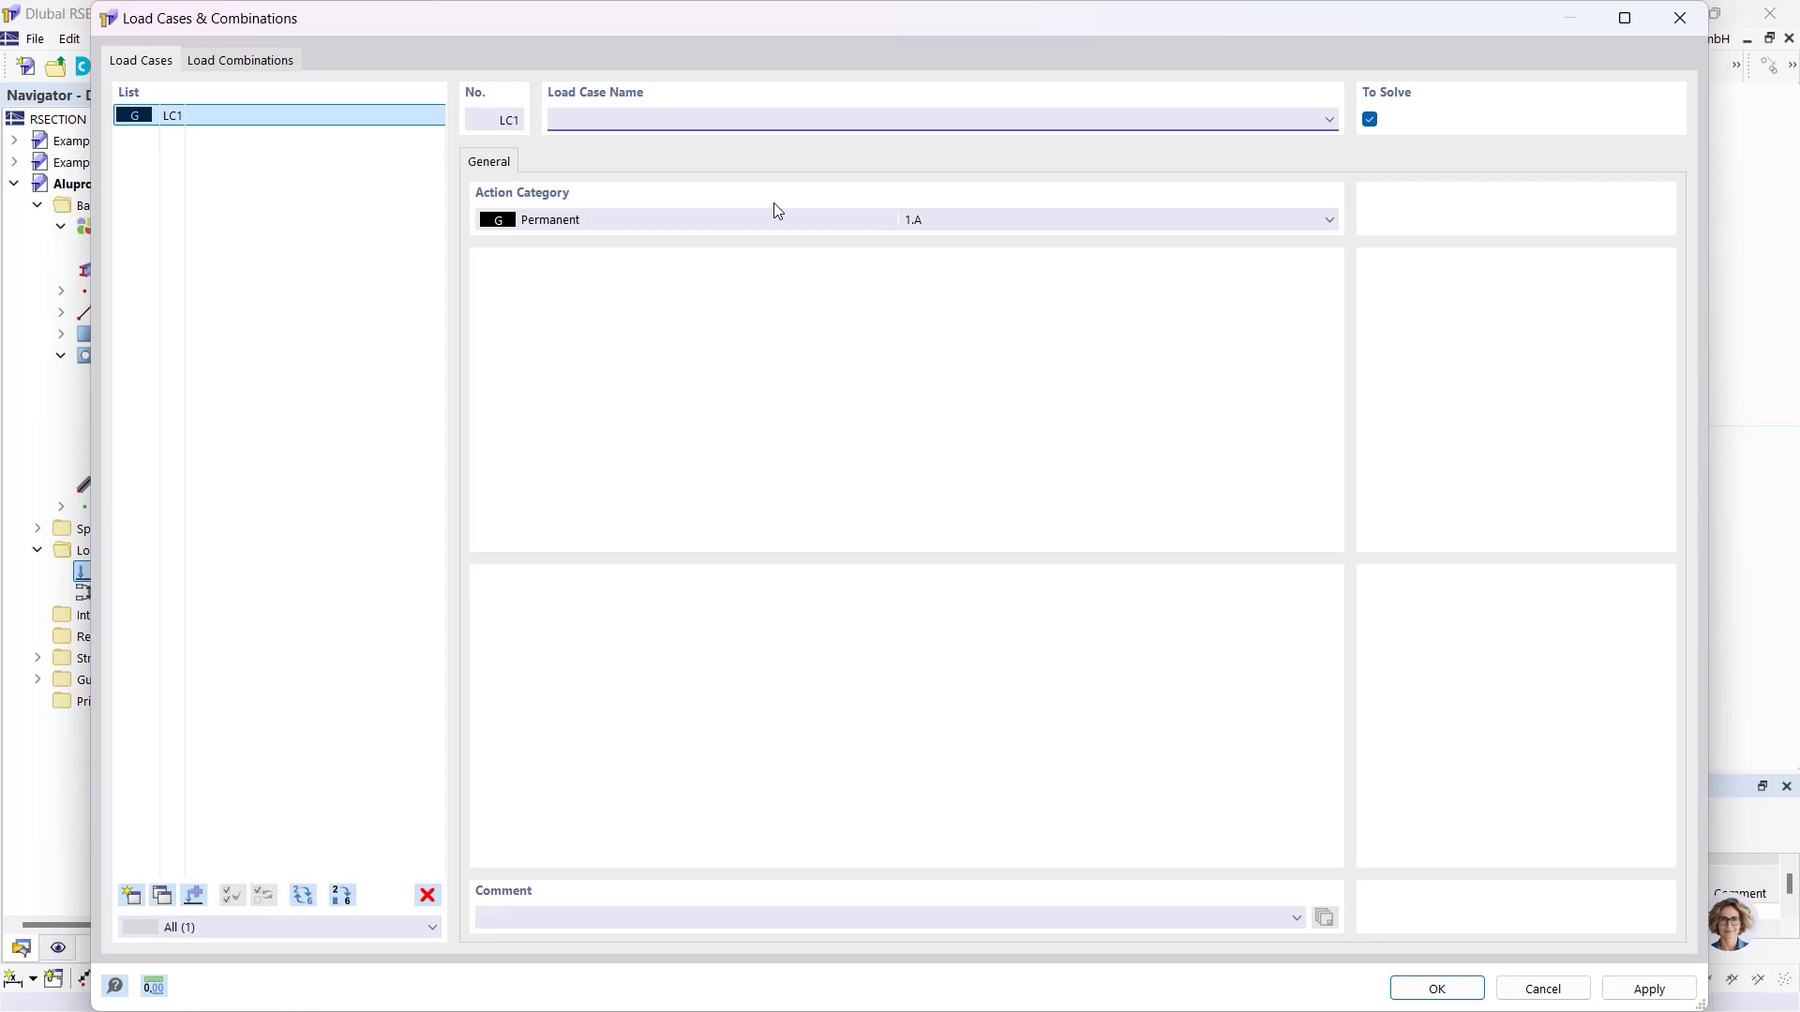
{"action": "type", "text": "N + Mxp"}
{"action": "left_click", "coordinate": [1436, 990]}
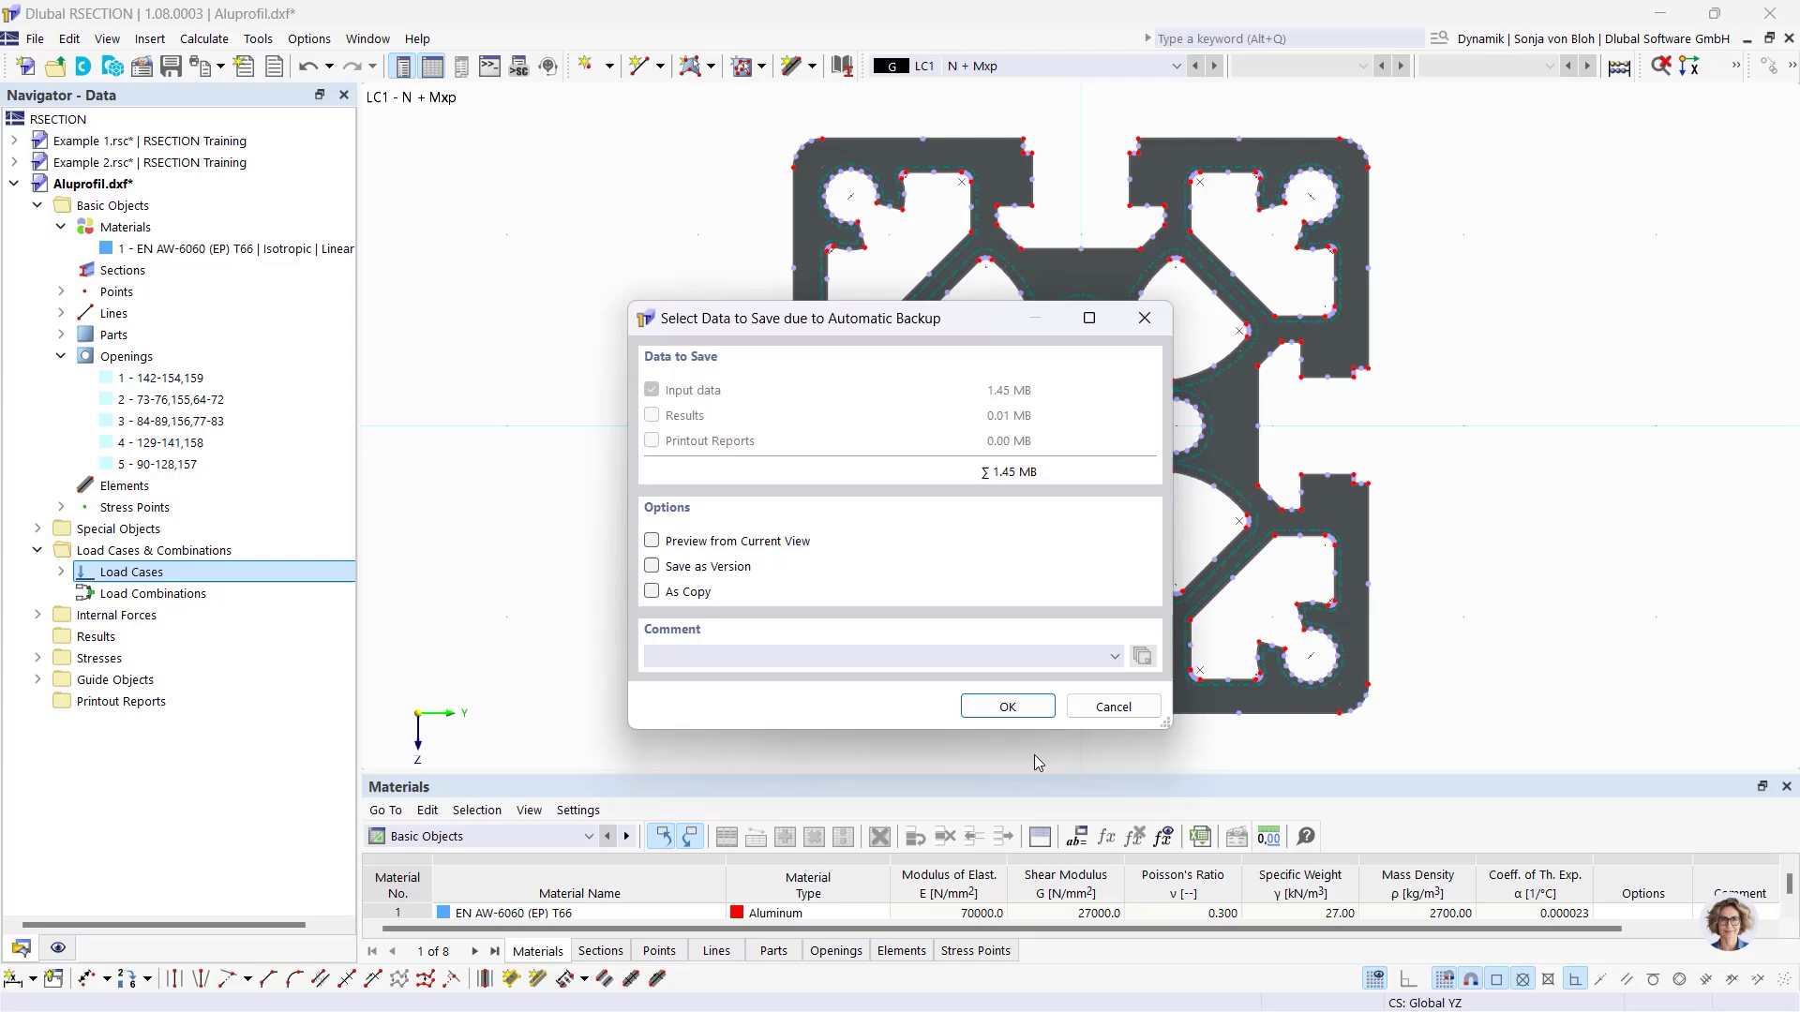
{"action": "left_click", "coordinate": [1113, 707]}
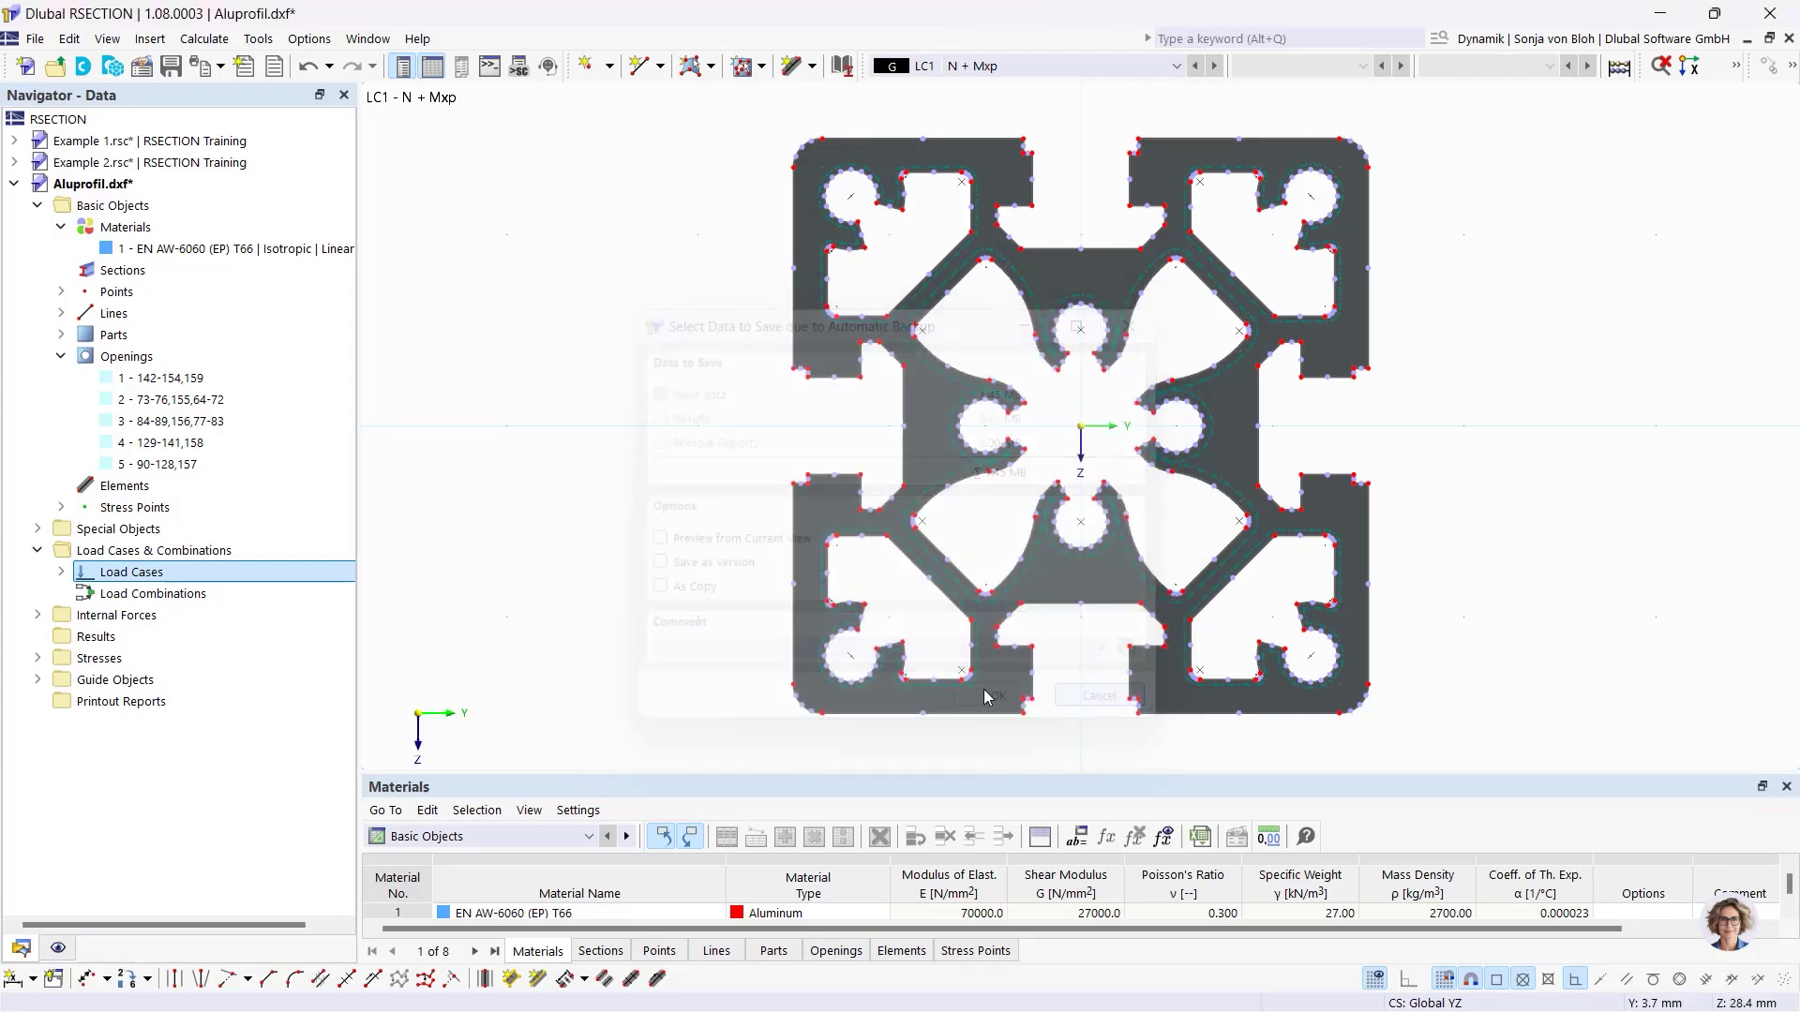
Define internal forces for load case LC1 with axial force N of -10 kN and torsional moment Mxp of 0.3 kNm.
{"action": "left_click", "coordinate": [38, 615]}
{"action": "left_click", "coordinate": [61, 636]}
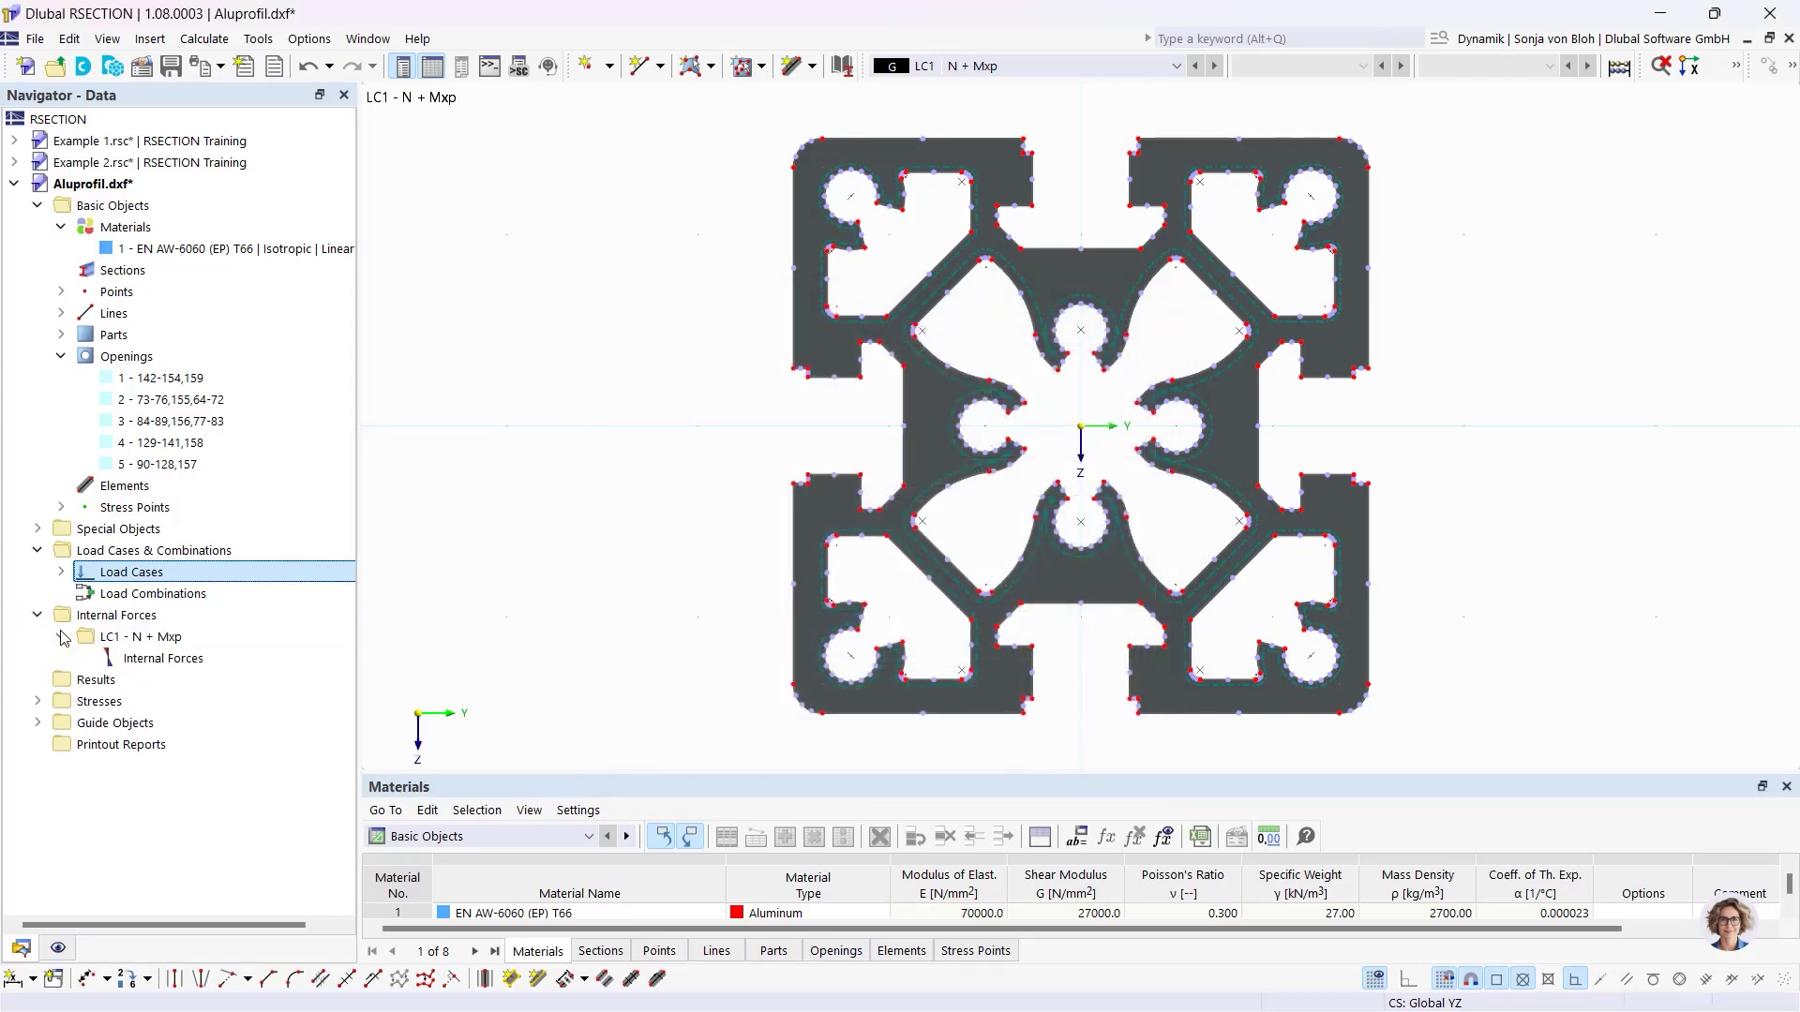
{"action": "left_click", "coordinate": [148, 659]}
{"action": "double_click", "coordinate": [147, 659]}
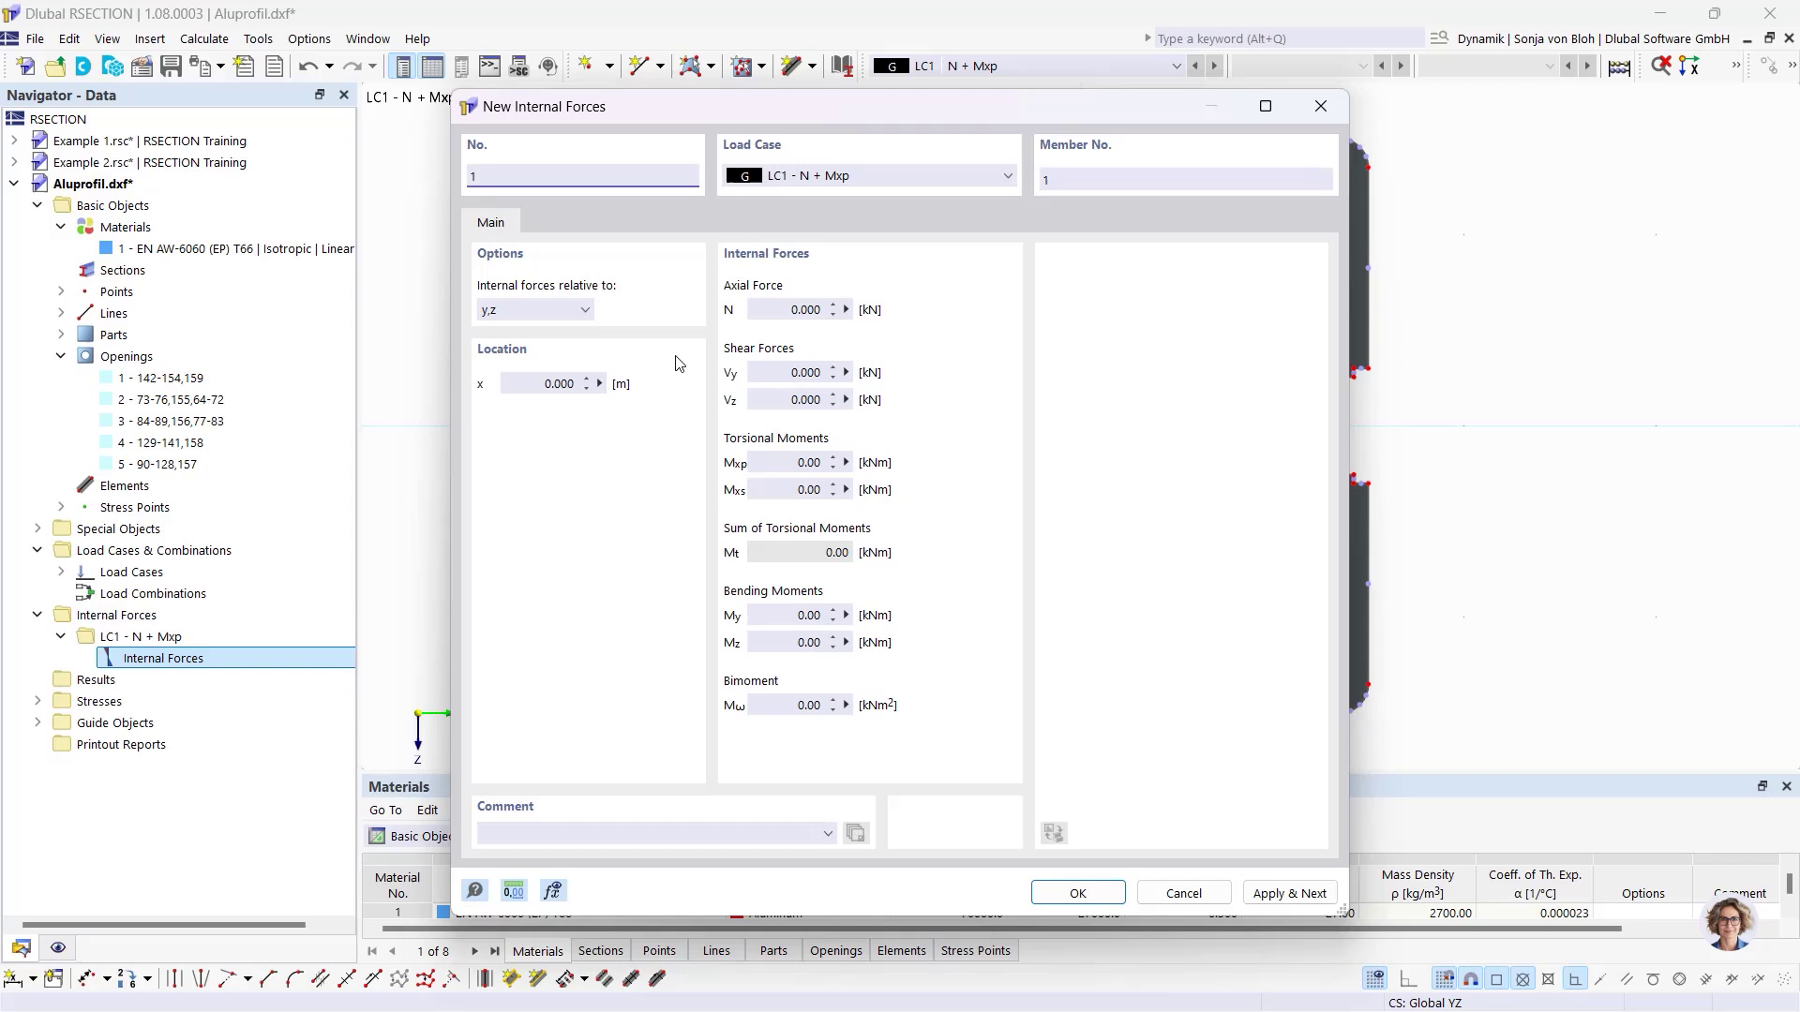
{"action": "left_click", "coordinate": [774, 311]}
{"action": "type", "text": "-10"}
{"action": "left_click", "coordinate": [768, 463]}
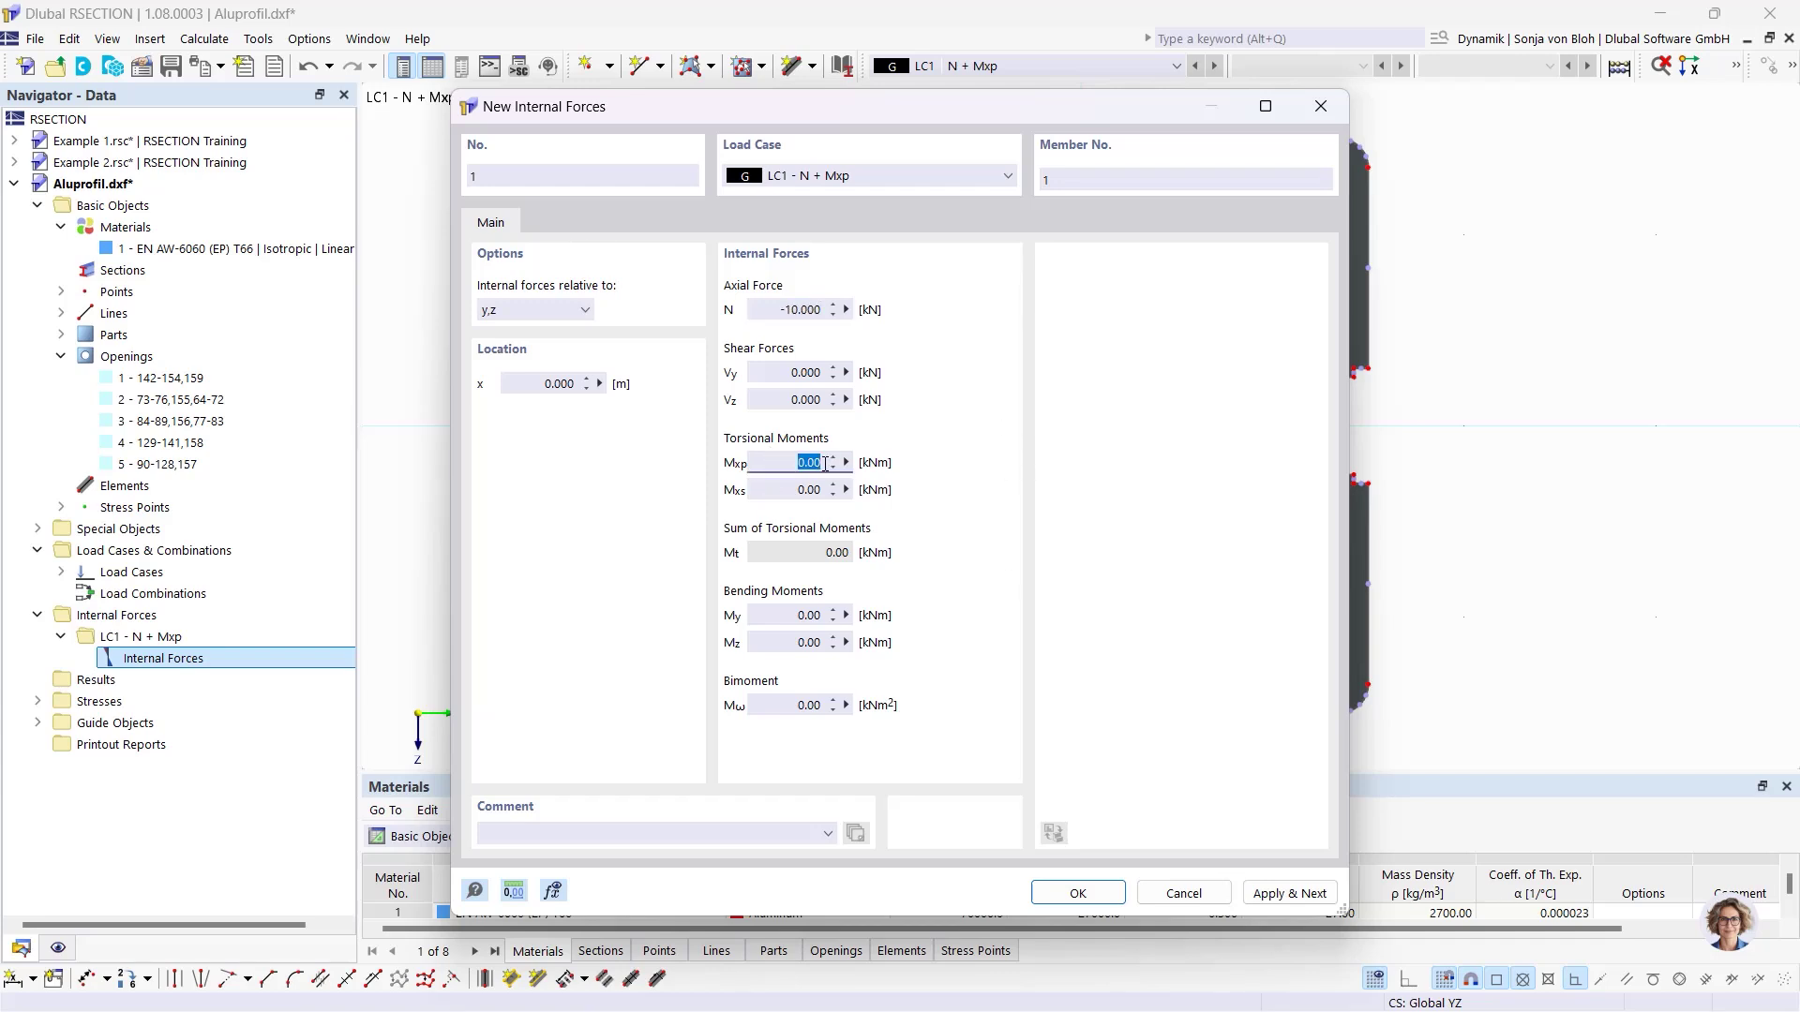
{"action": "type", "text": "0,3"}
{"action": "left_click", "coordinate": [1075, 891]}
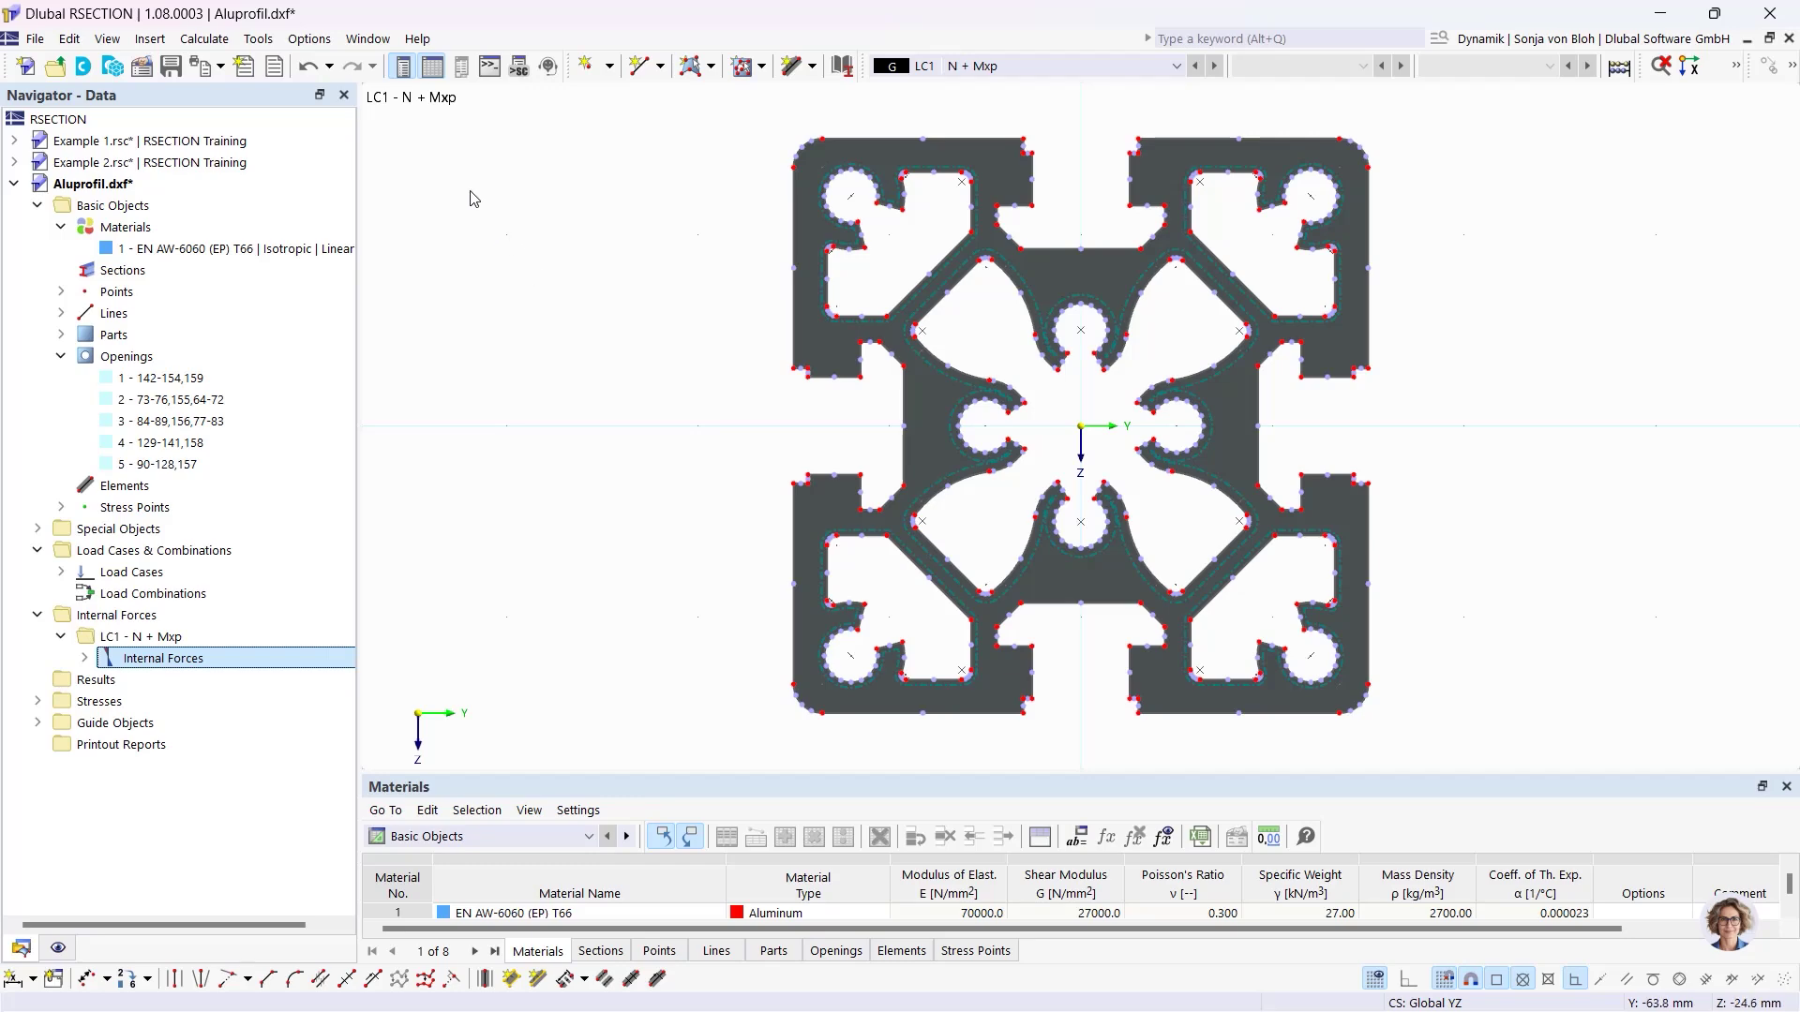
Calculate the section and display the total normal stress, total shear stress and von Mises equivalent stress in turn.
{"action": "left_click", "coordinate": [204, 38]}
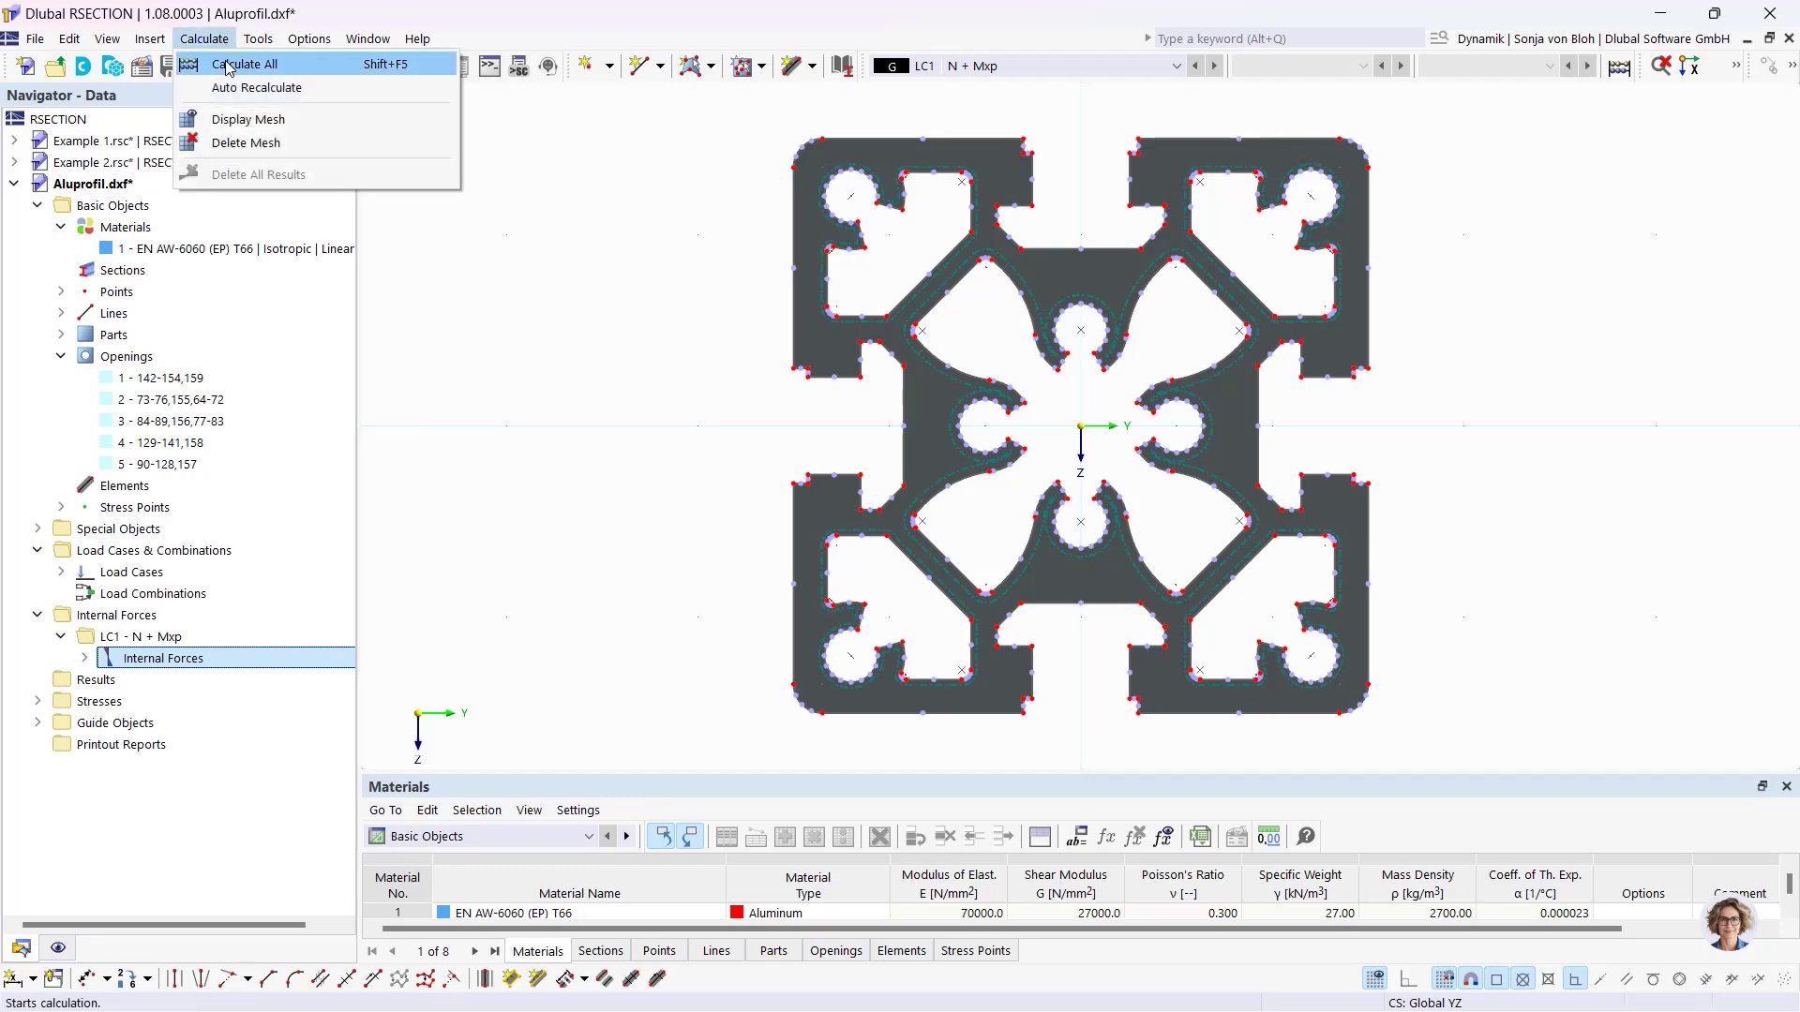
{"action": "left_click", "coordinate": [239, 60]}
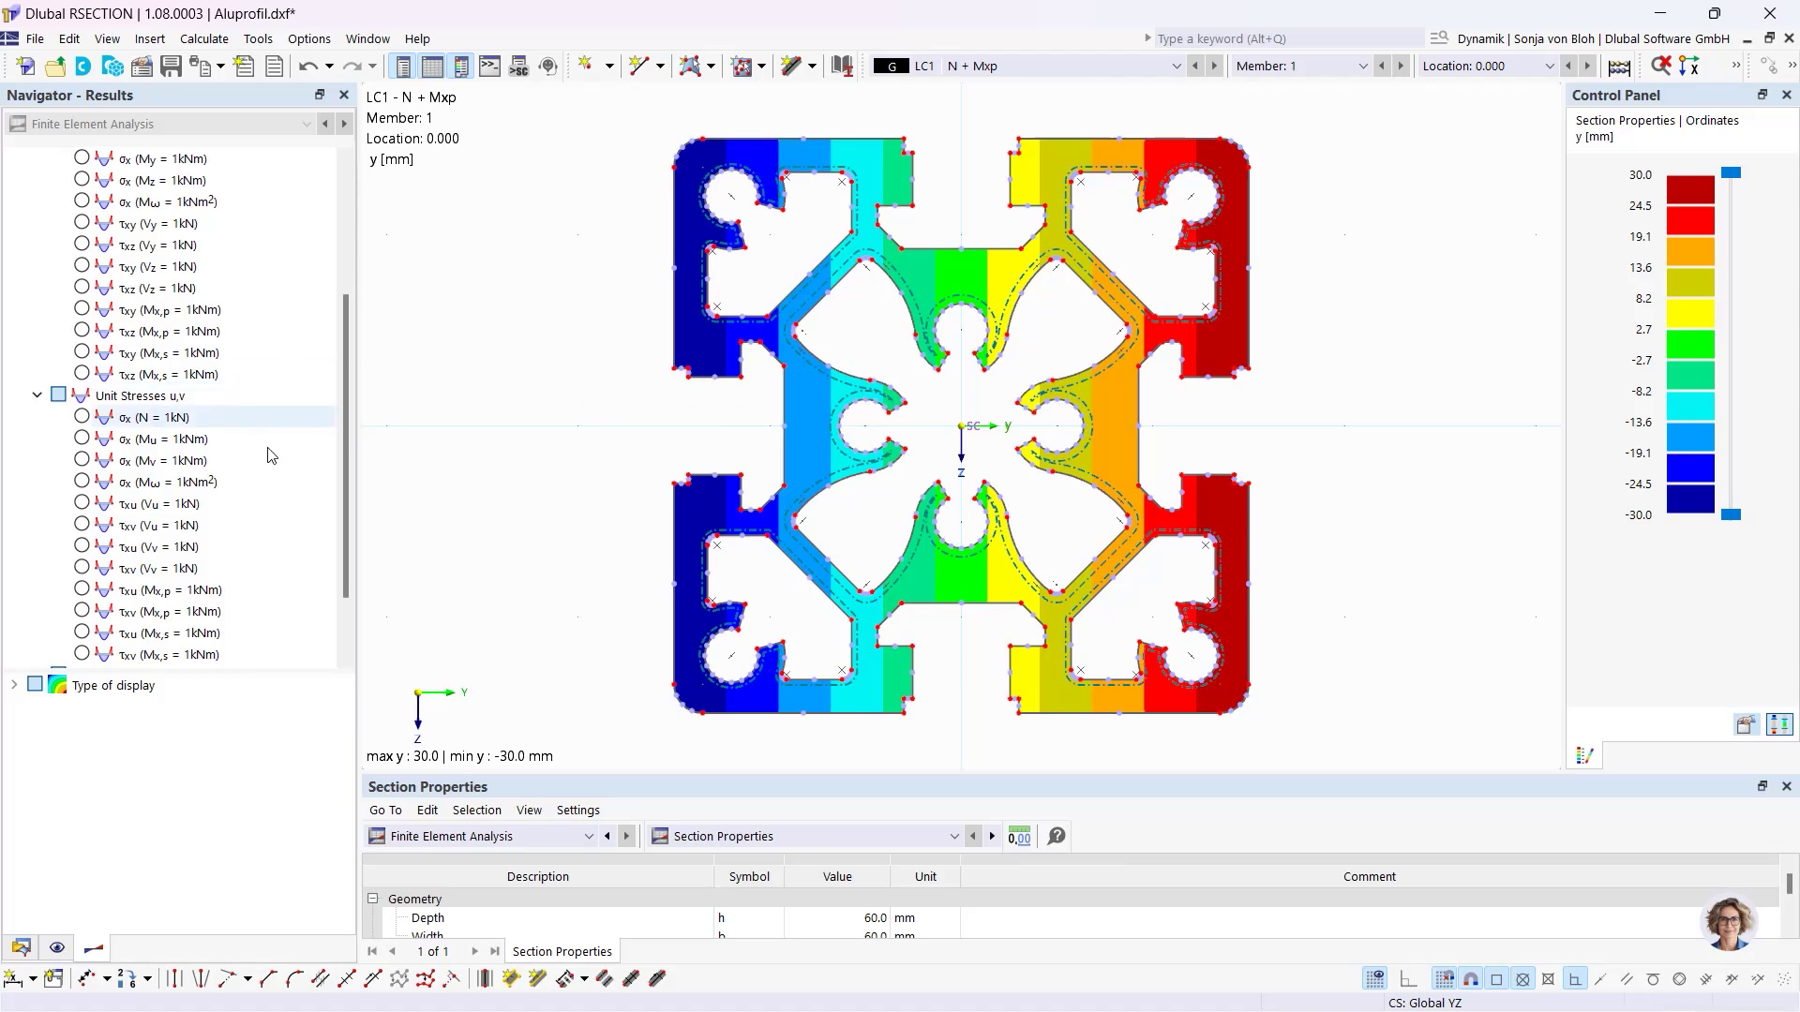
{"action": "left_click_drag", "start_coordinate": [345, 445], "coordinate": [345, 497]}
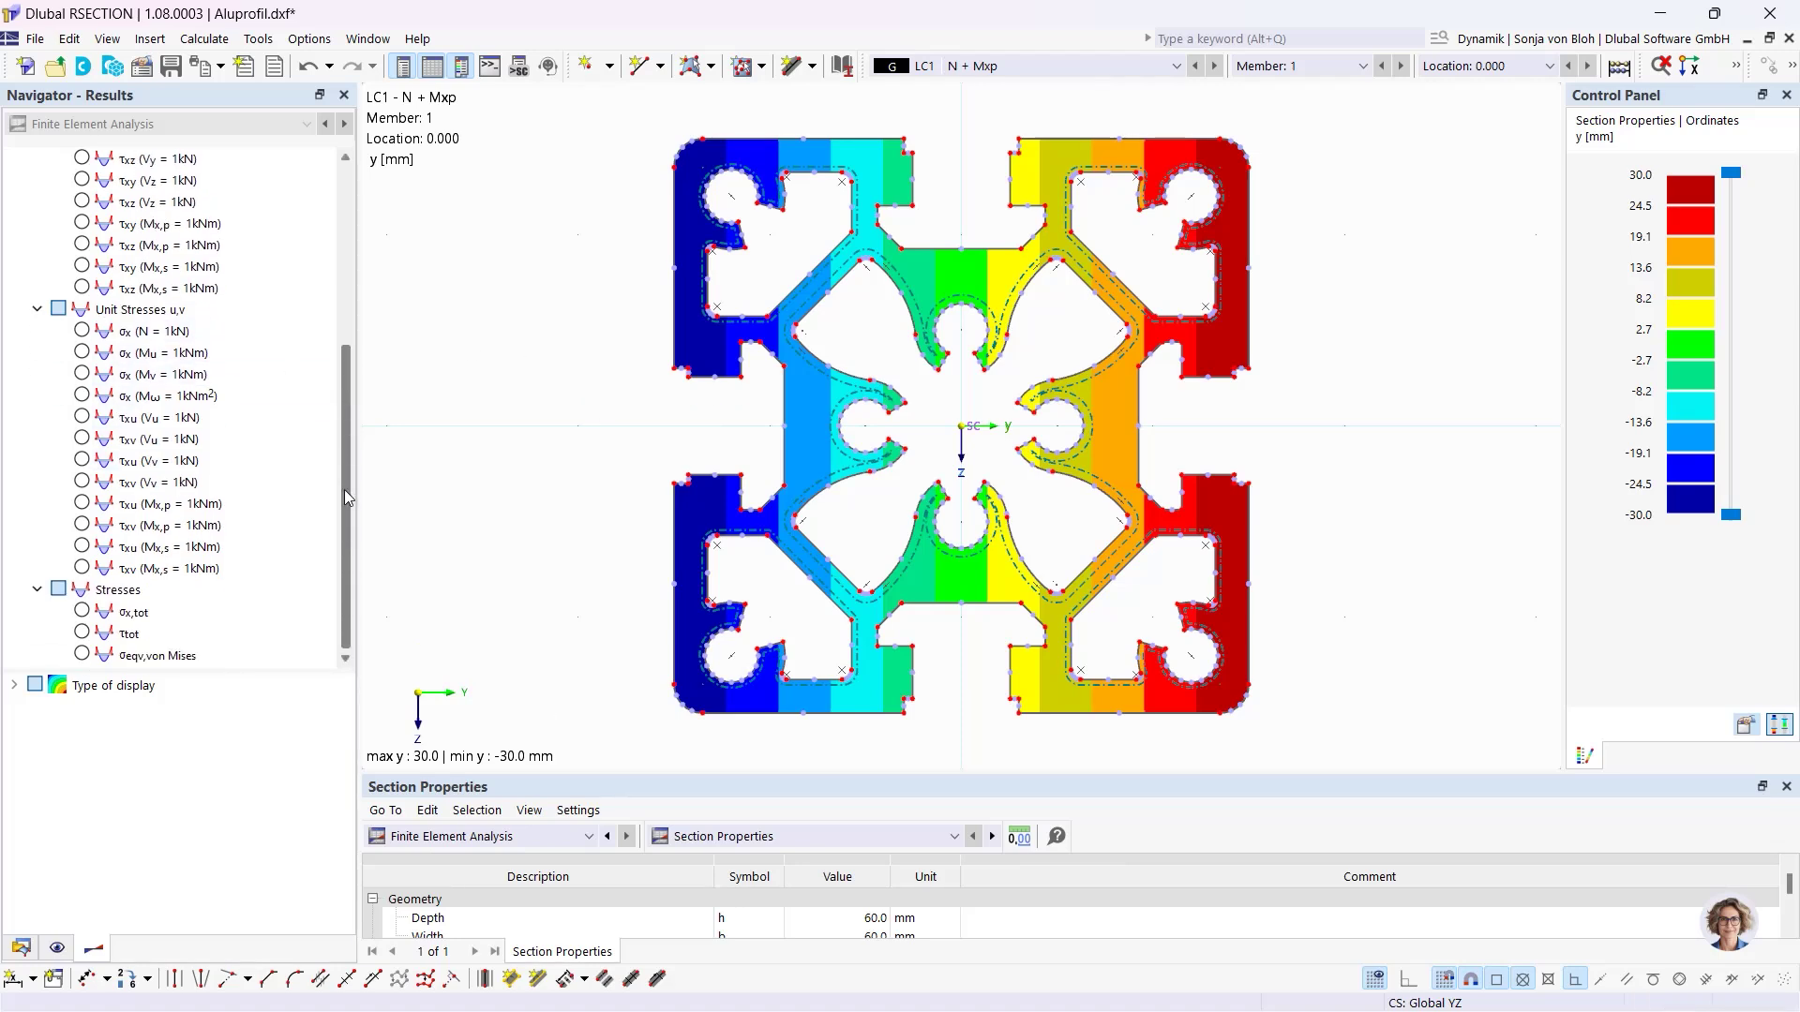
{"action": "left_click", "coordinate": [81, 612]}
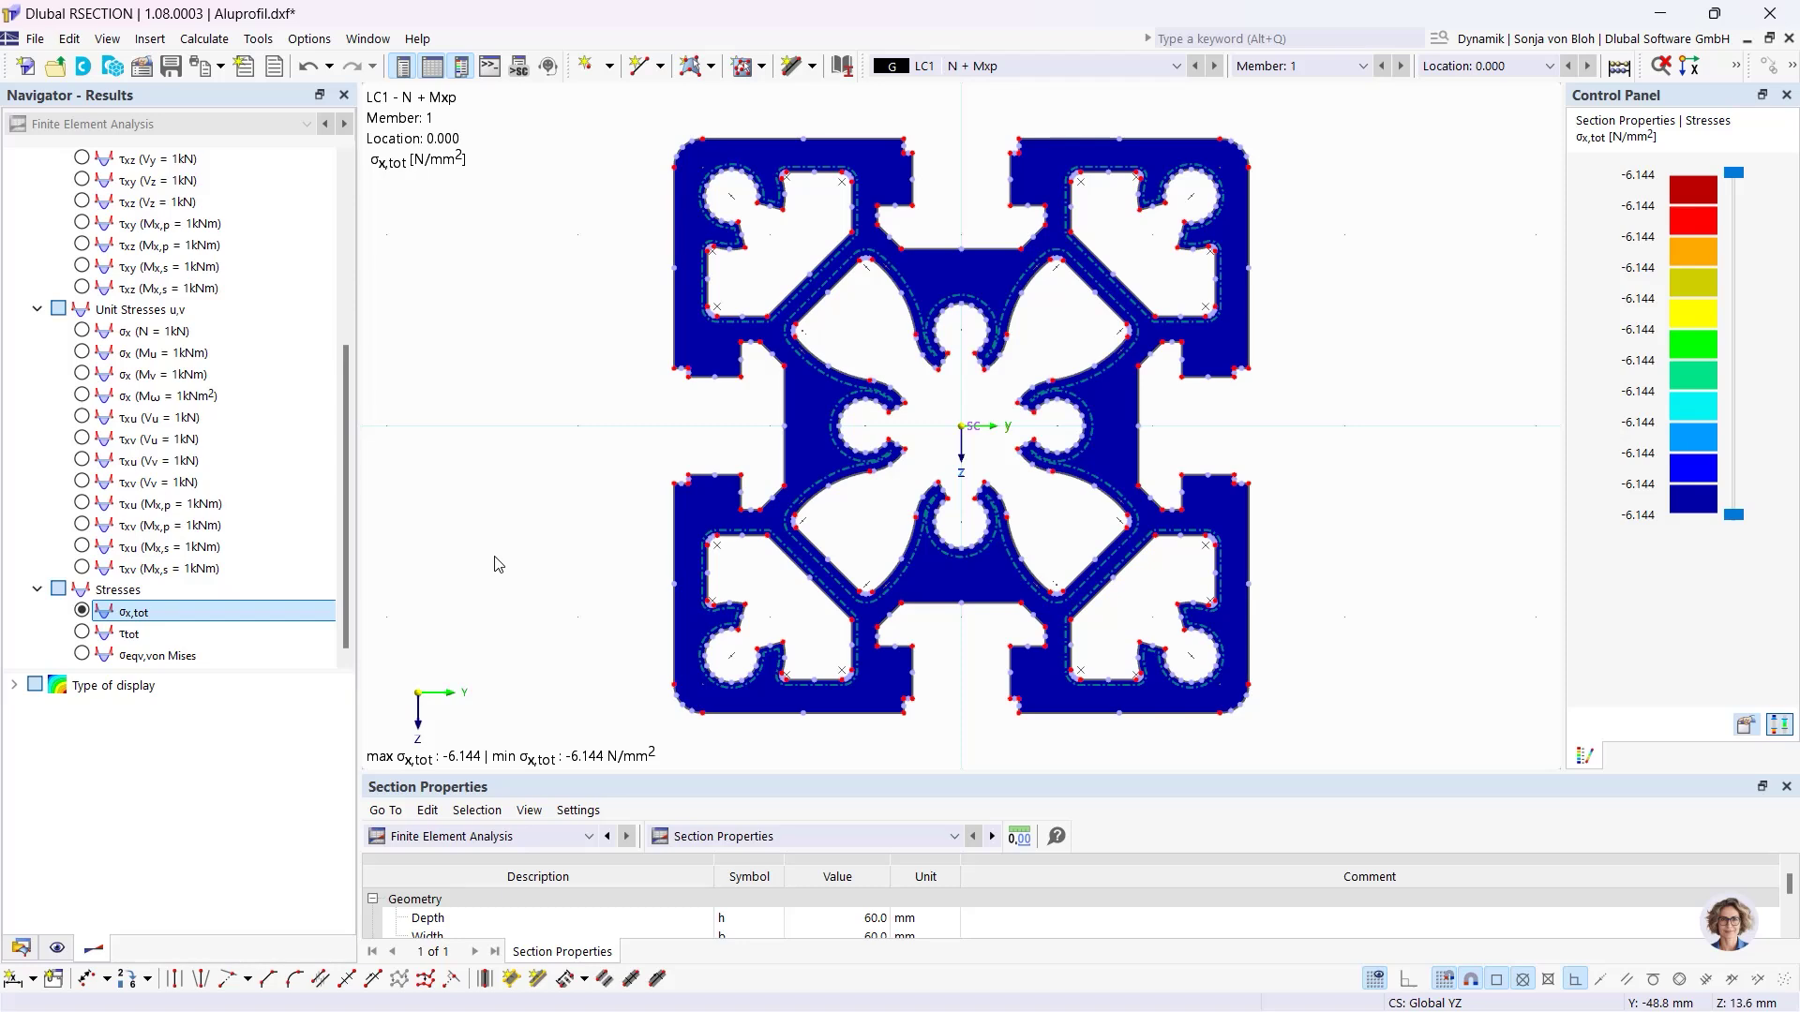
{"action": "left_click", "coordinate": [100, 634]}
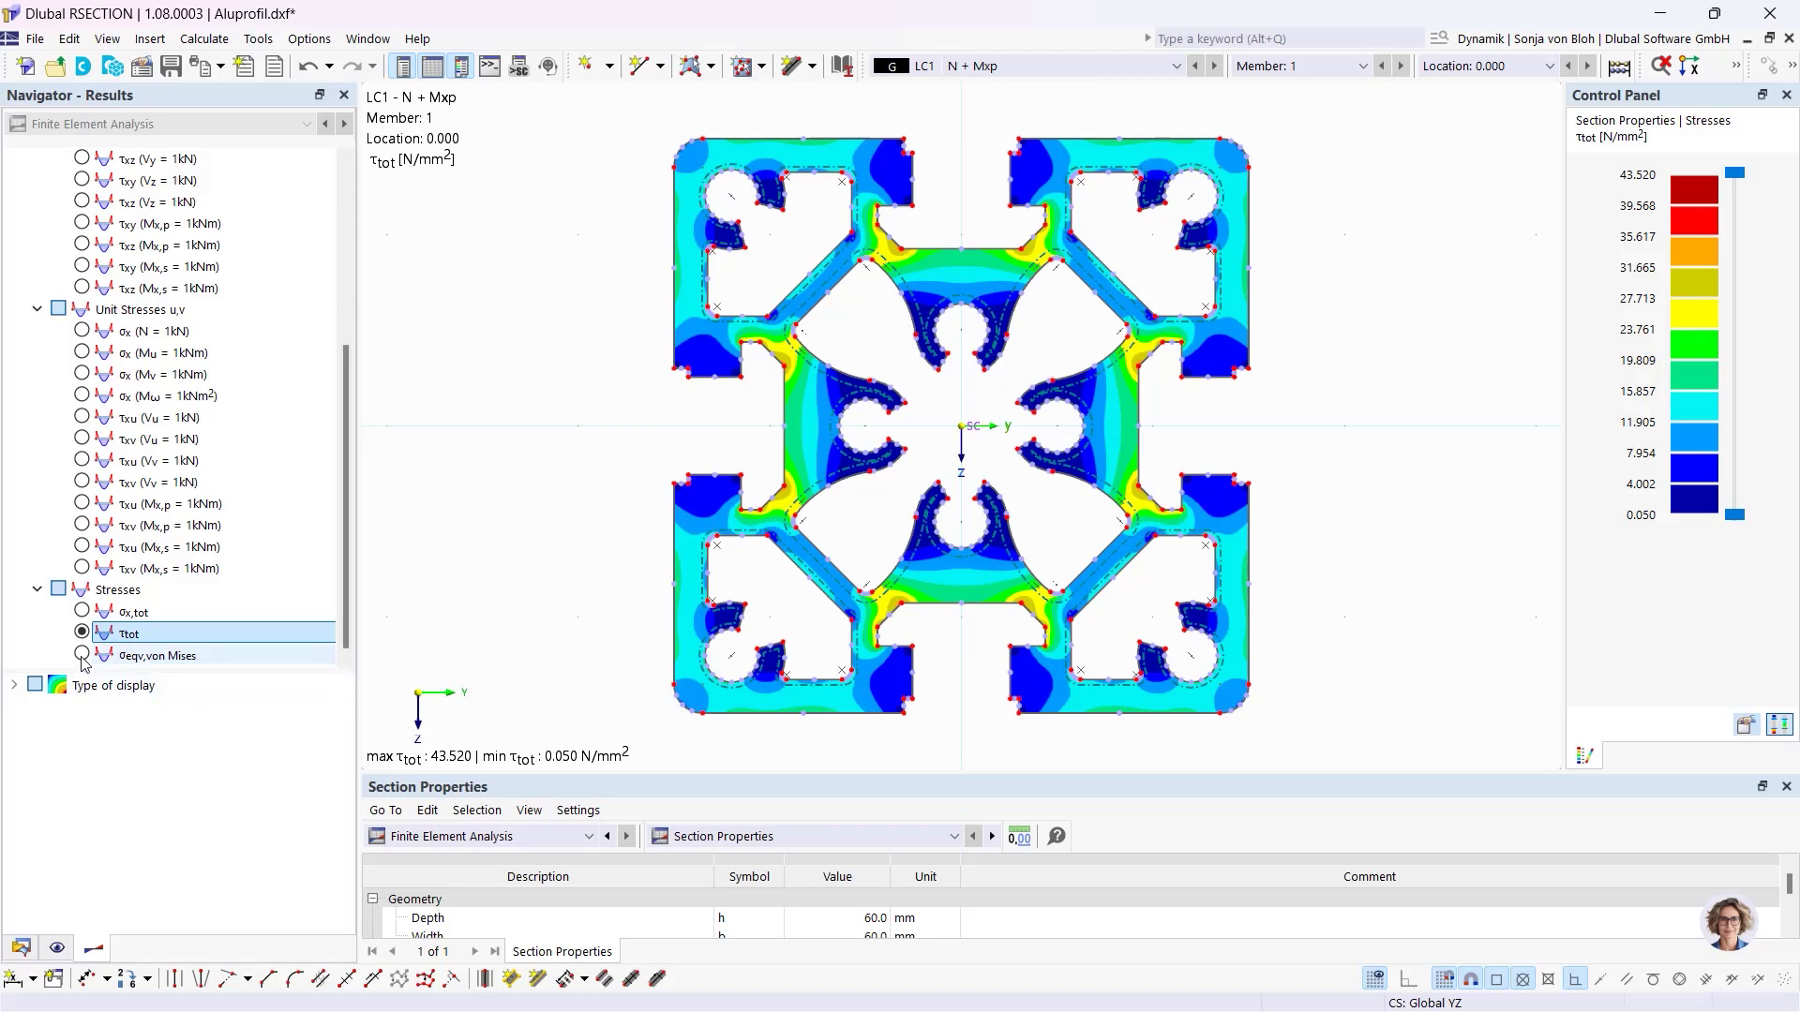
{"action": "left_click", "coordinate": [217, 659]}
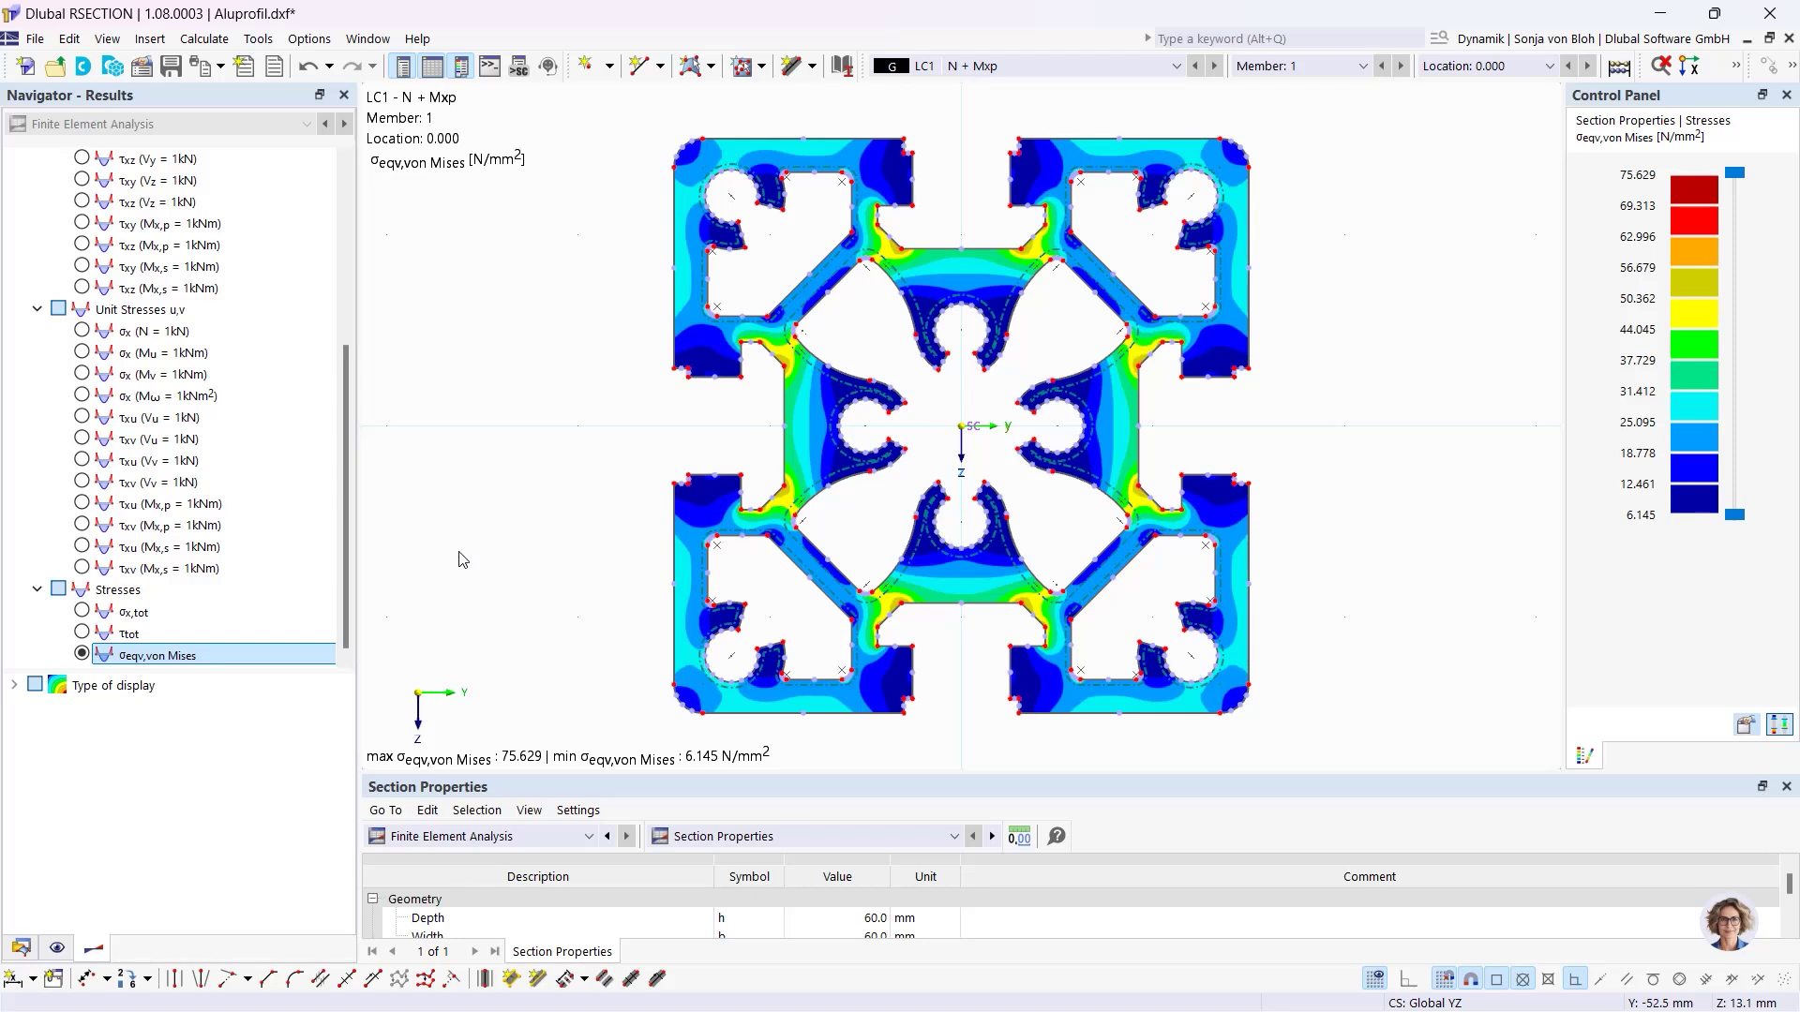
Create a printout report that excludes the unit normal and unit shear stresses, including those by material, then show it and minimize its window.
{"action": "left_click", "coordinate": [18, 947]}
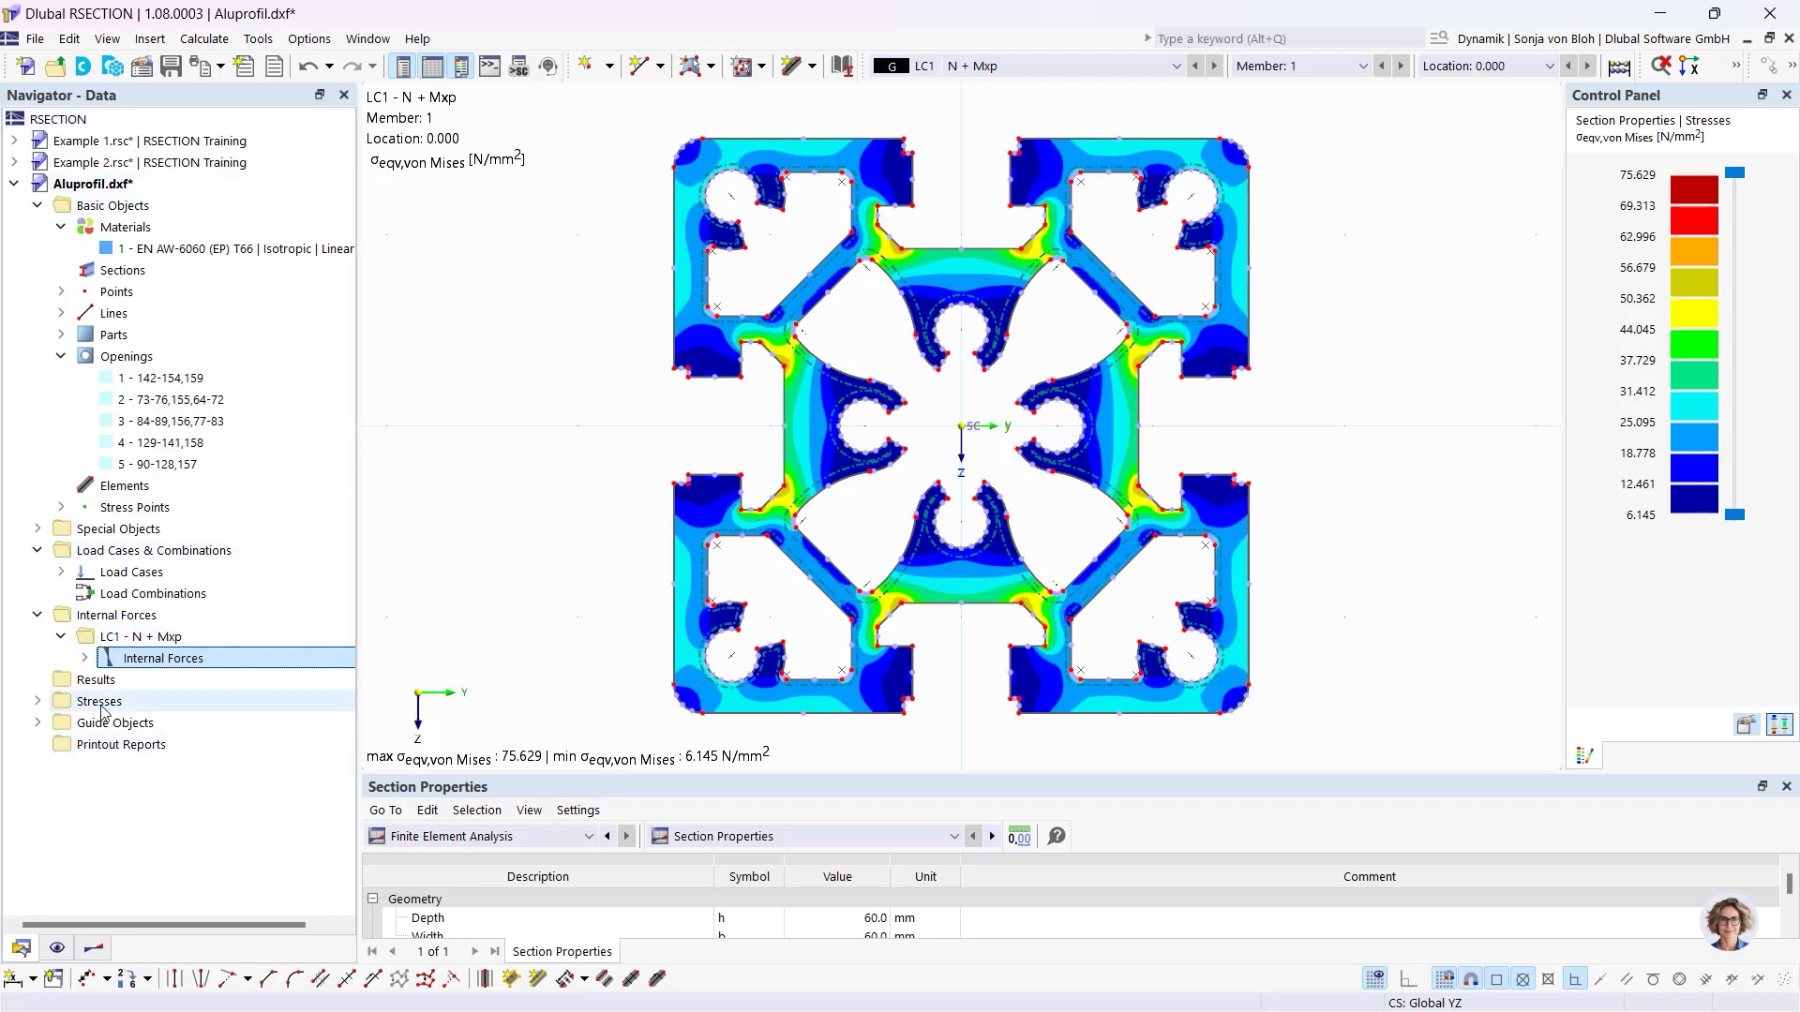
{"action": "right_click", "coordinate": [117, 745]}
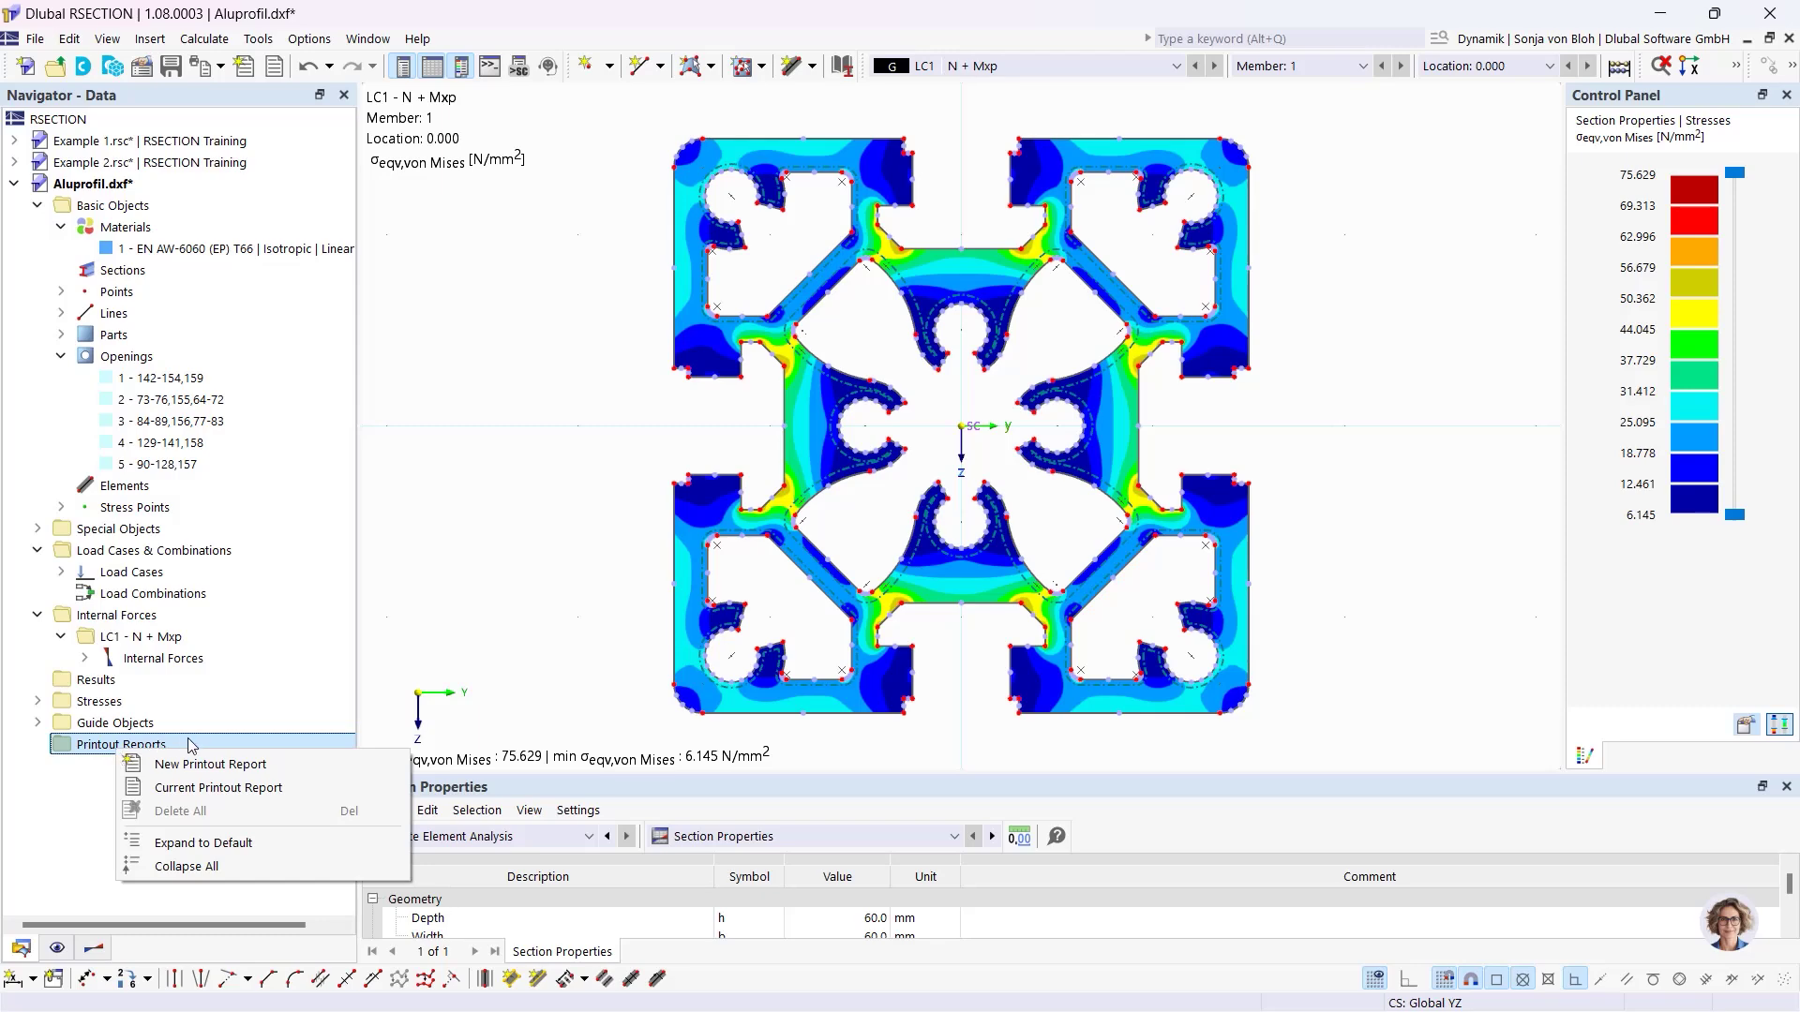
{"action": "left_click", "coordinate": [204, 765]}
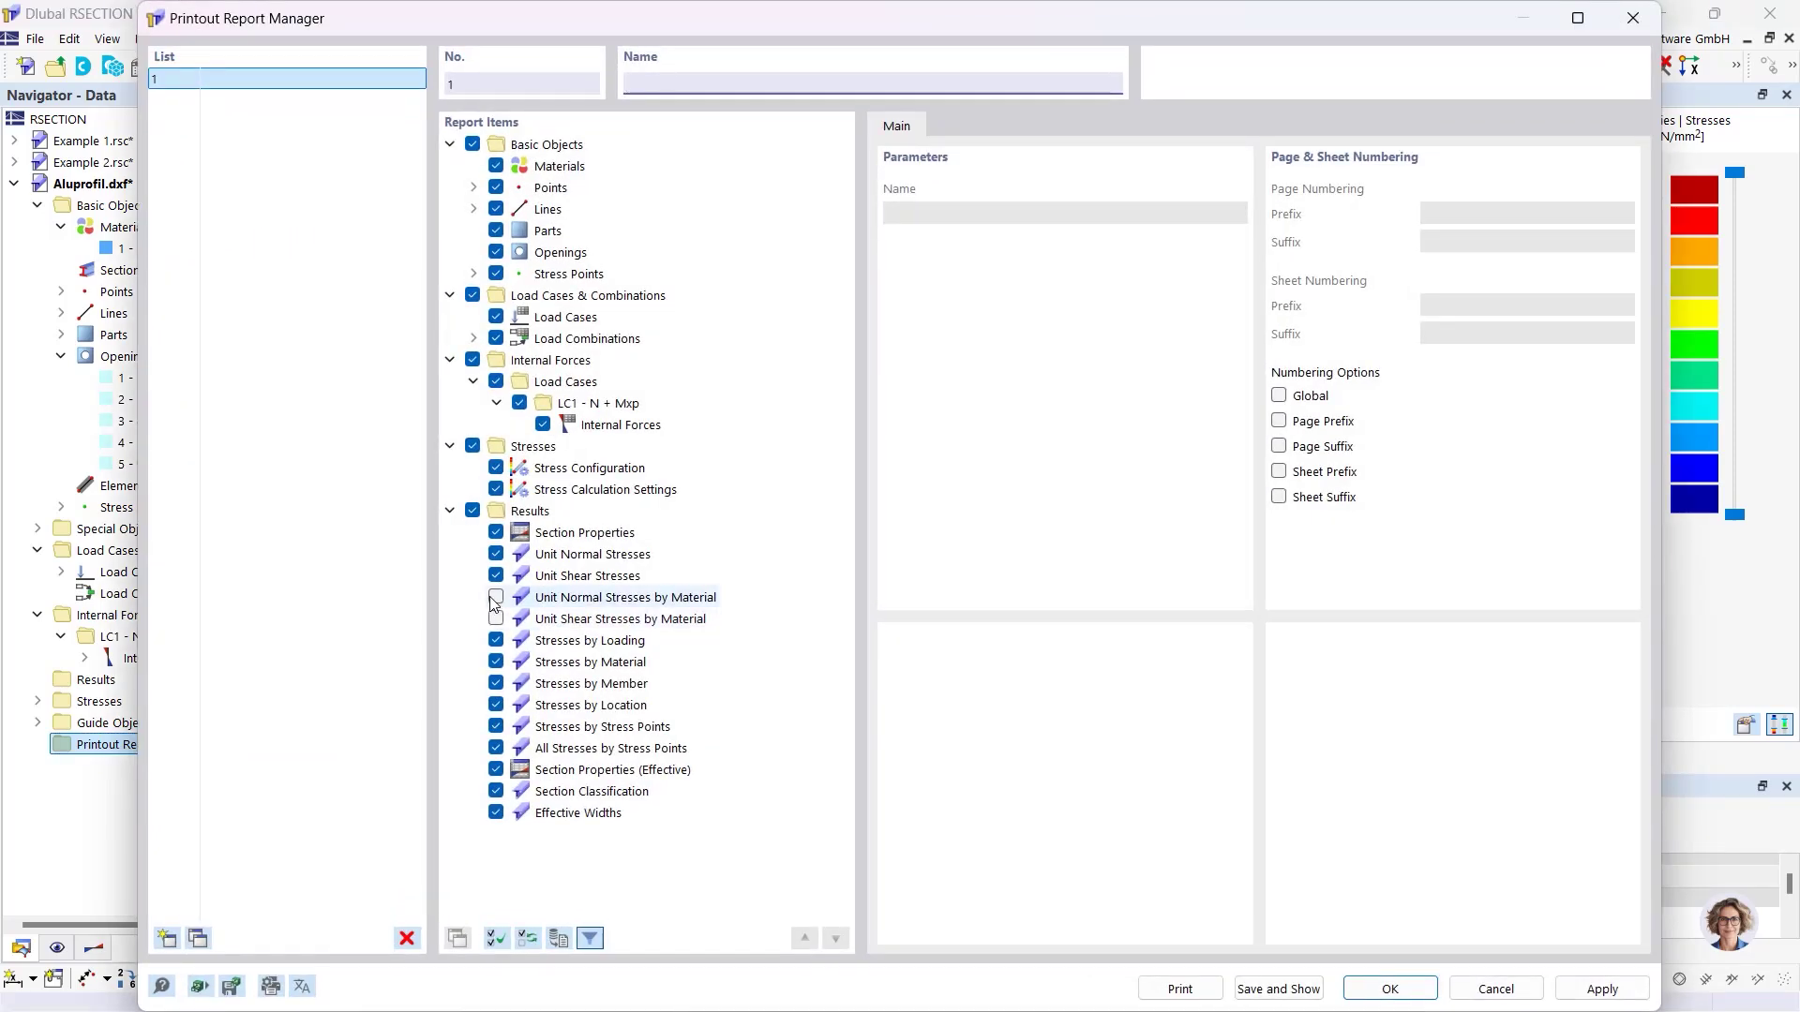
{"action": "left_click", "coordinate": [495, 554]}
{"action": "left_click", "coordinate": [496, 575]}
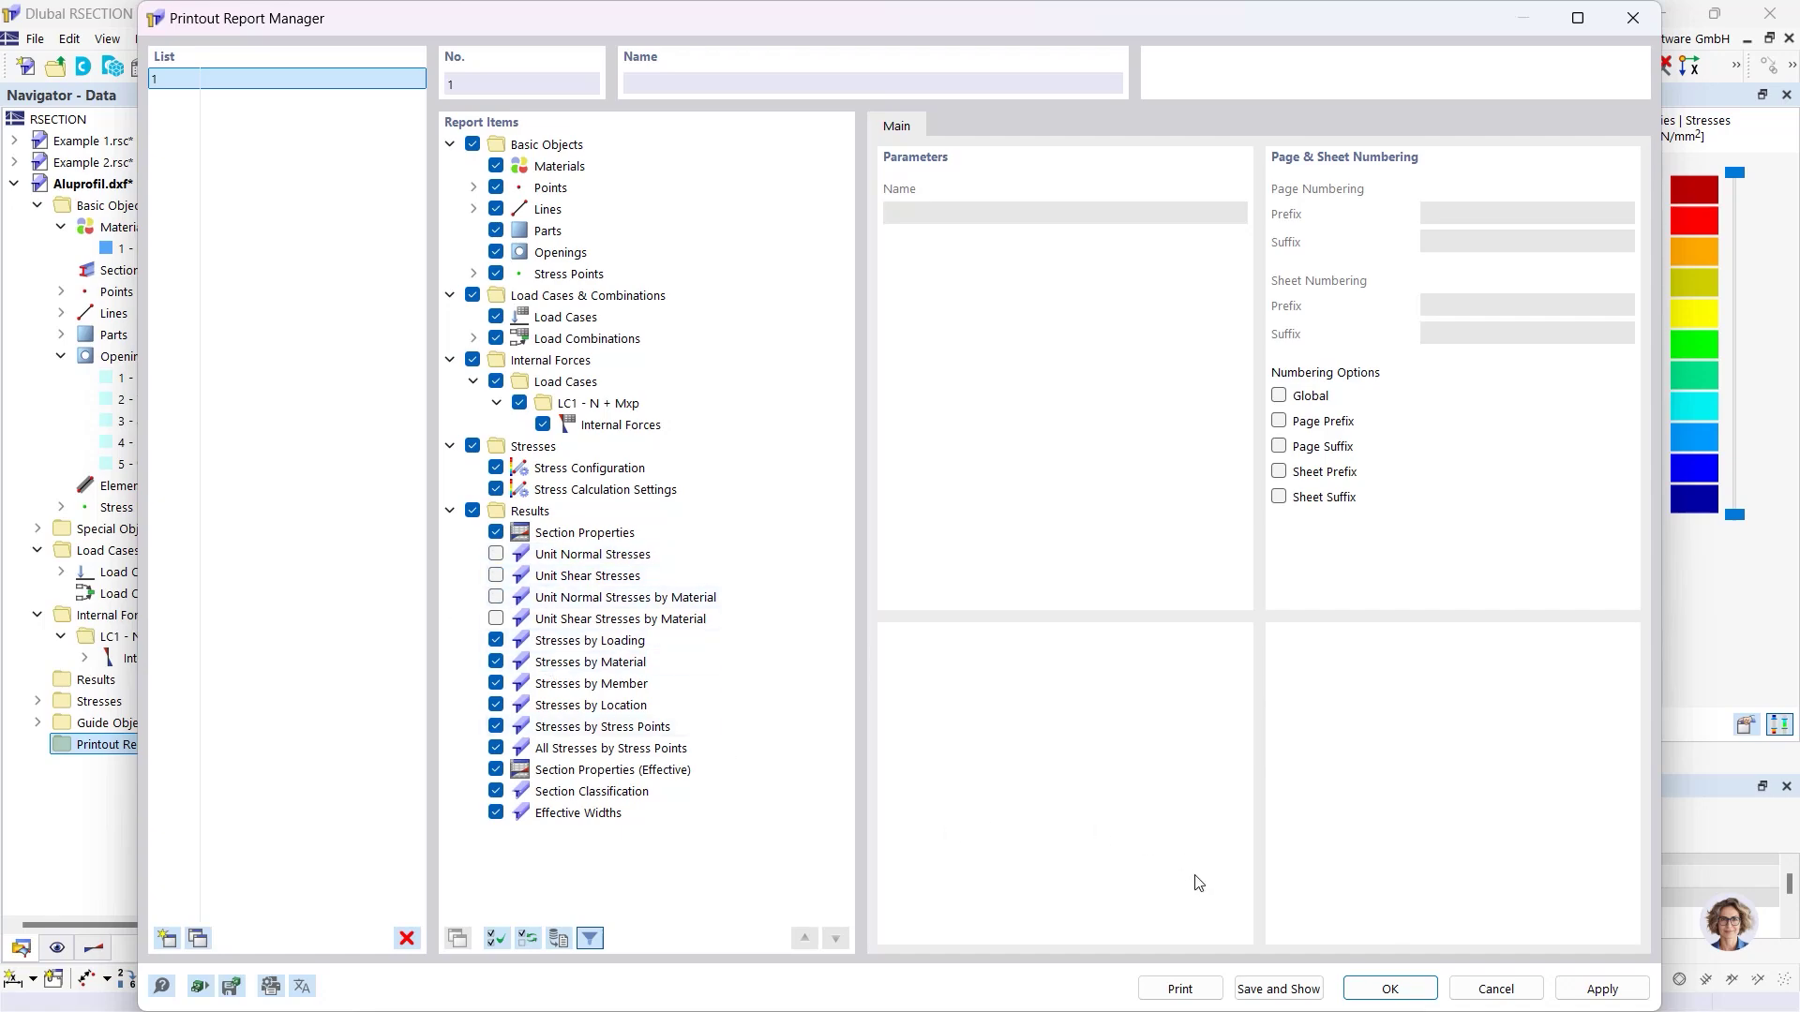
{"action": "left_click", "coordinate": [1278, 988]}
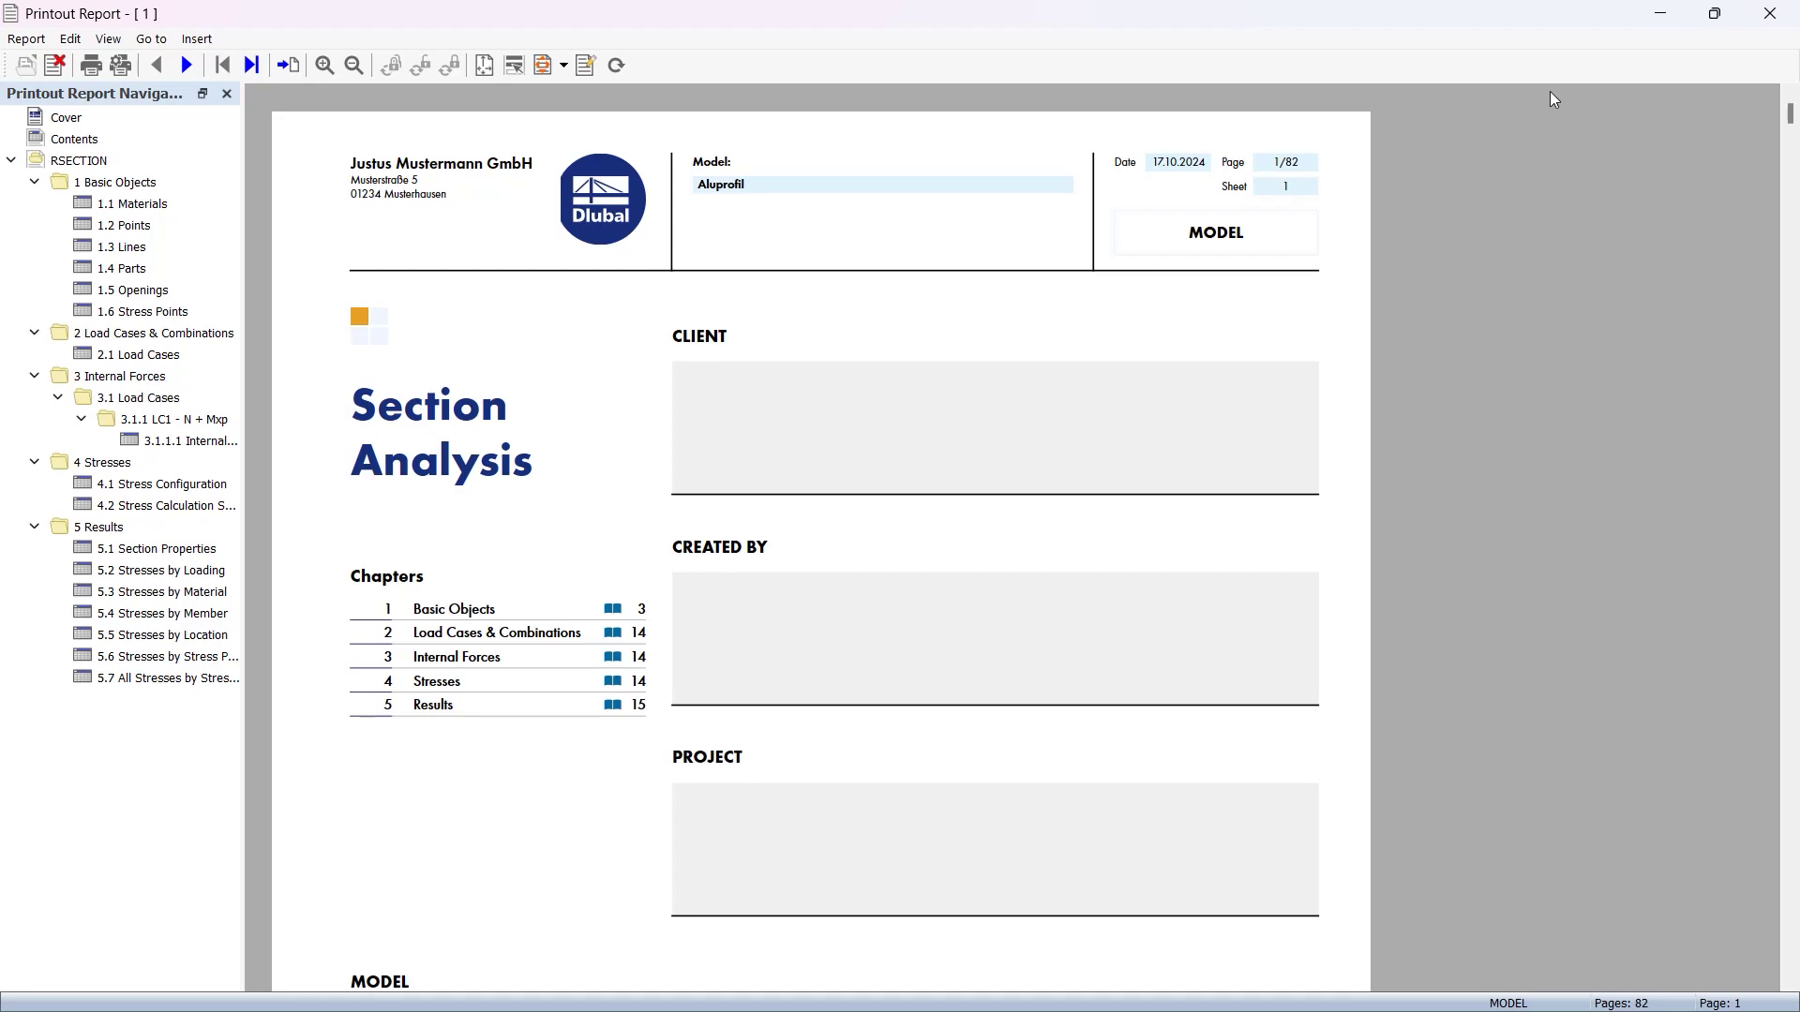
{"action": "left_click", "coordinate": [1667, 14]}
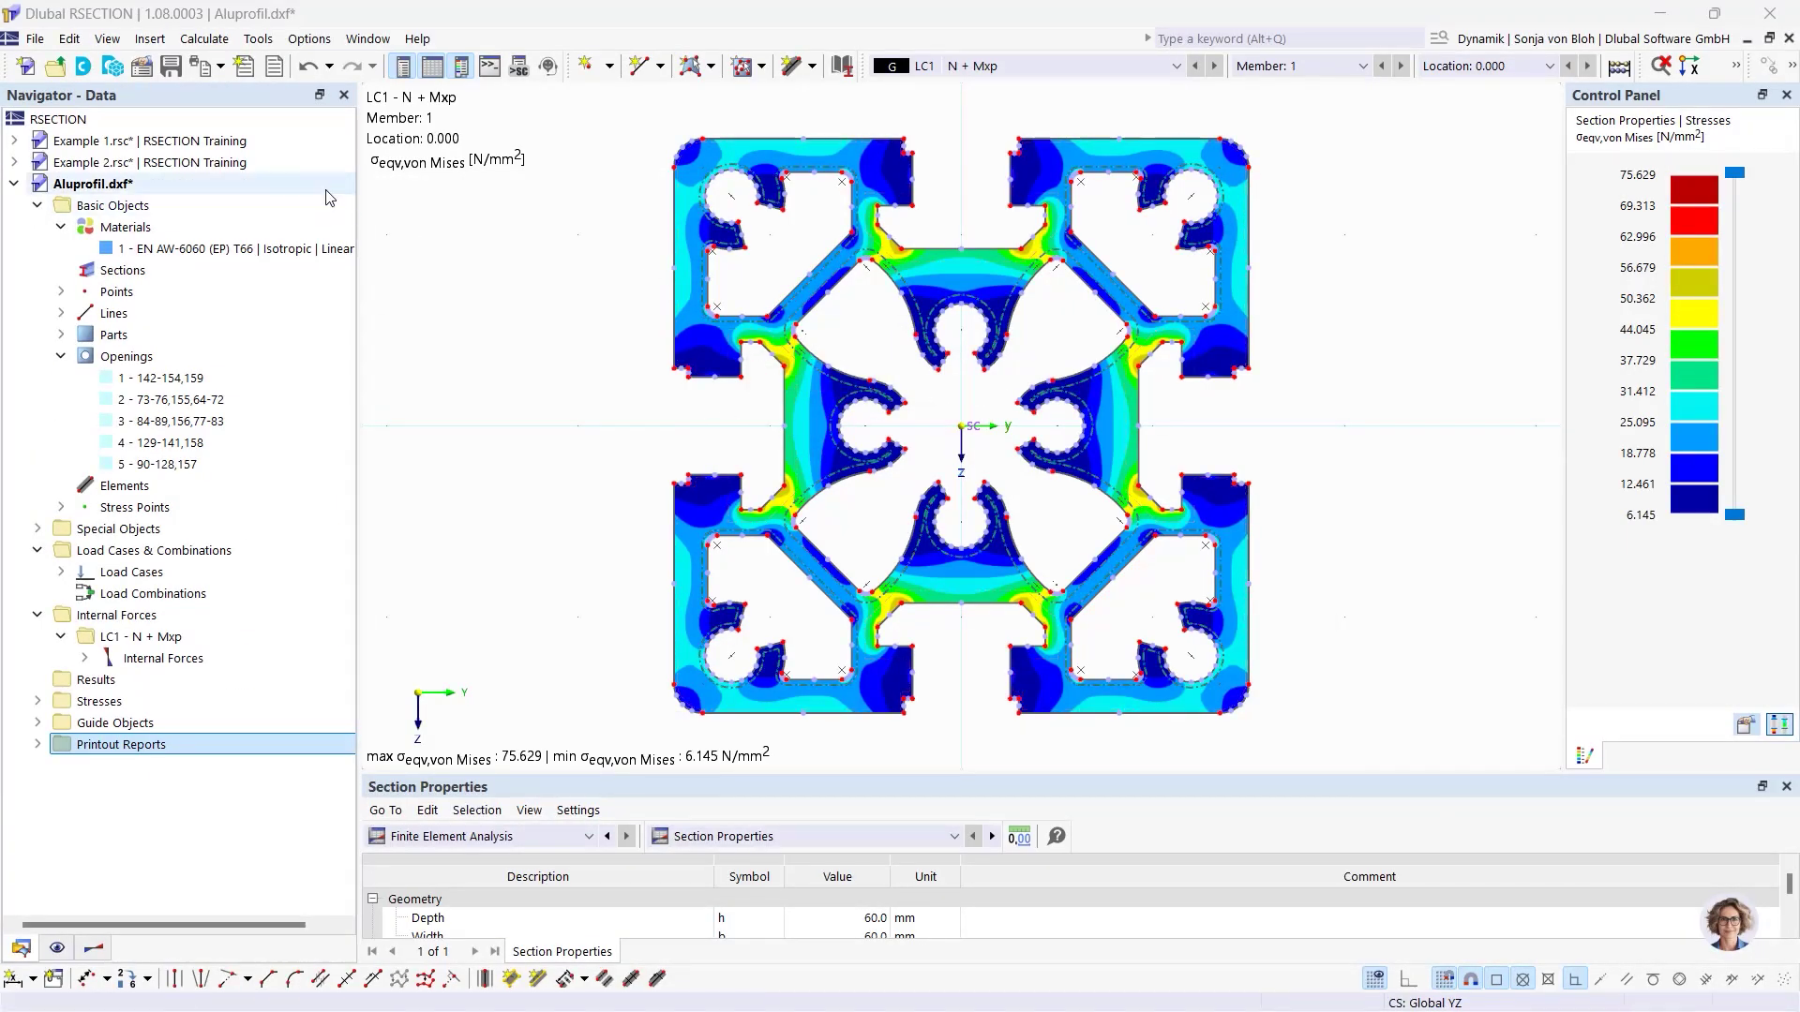
Send the von Mises stress graphic to the printout report, view its page there, and close the report.
{"action": "left_click", "coordinate": [221, 67]}
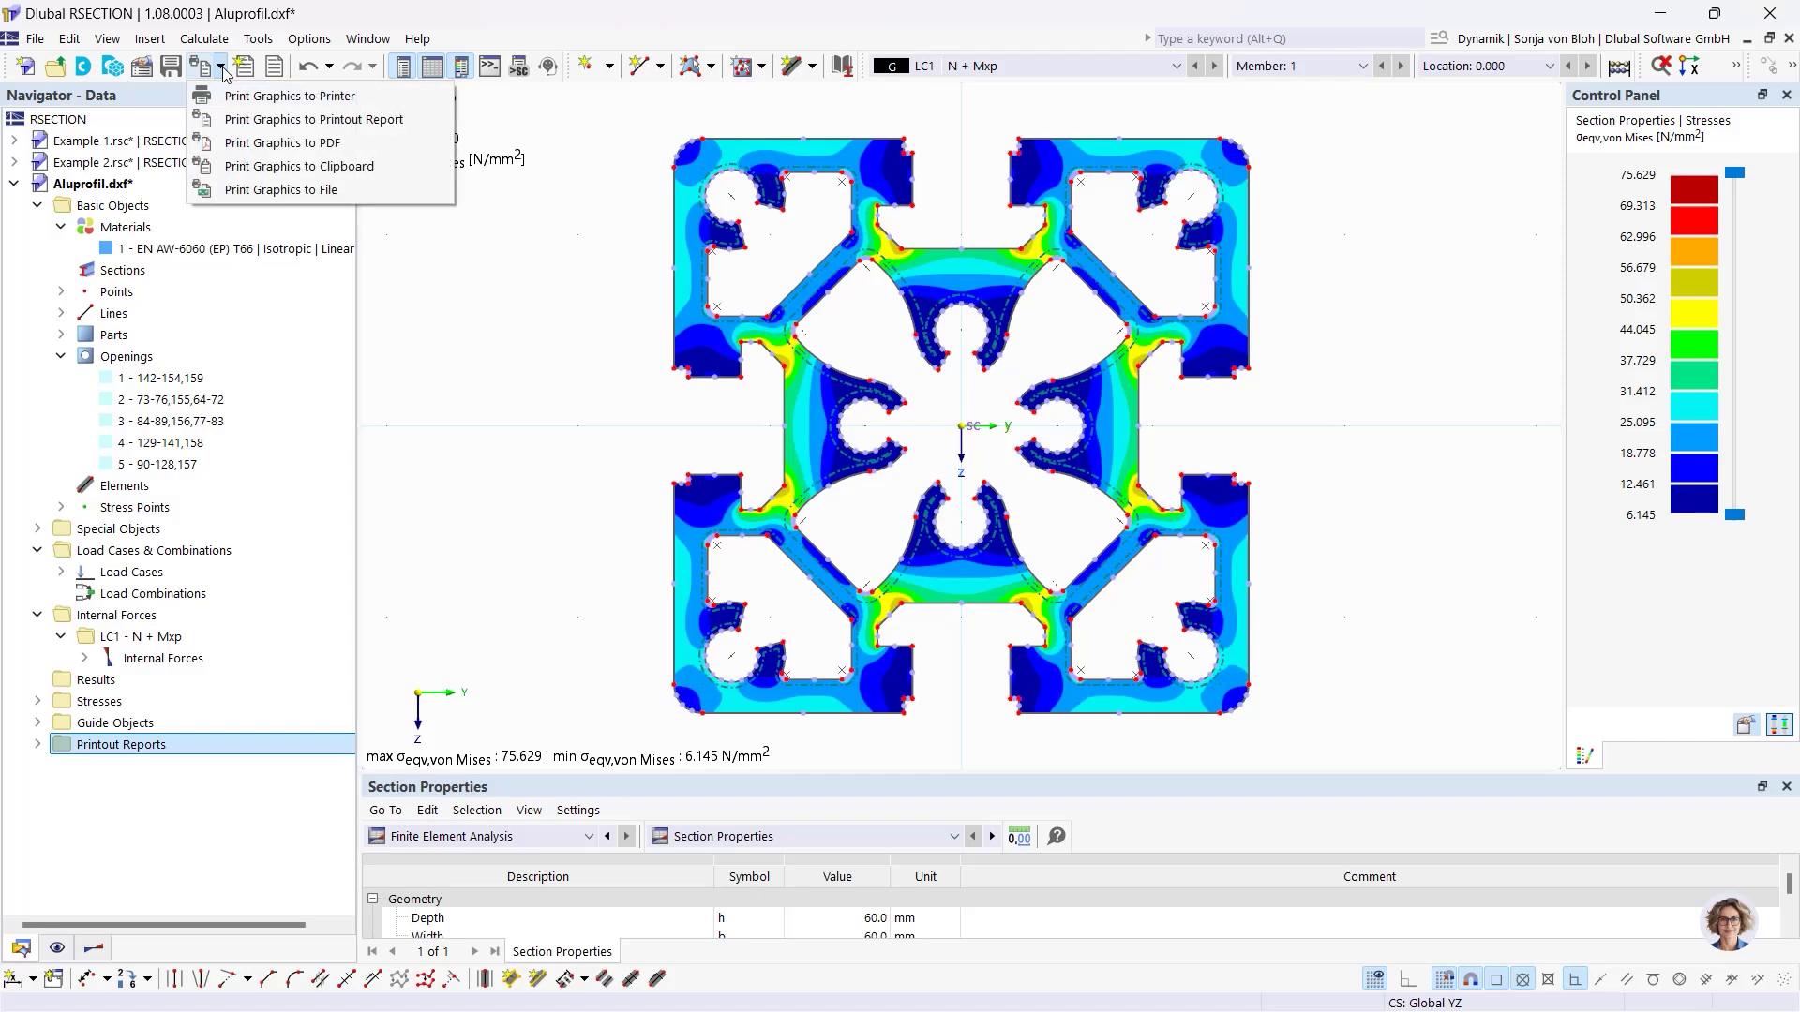
{"action": "left_click", "coordinate": [251, 119]}
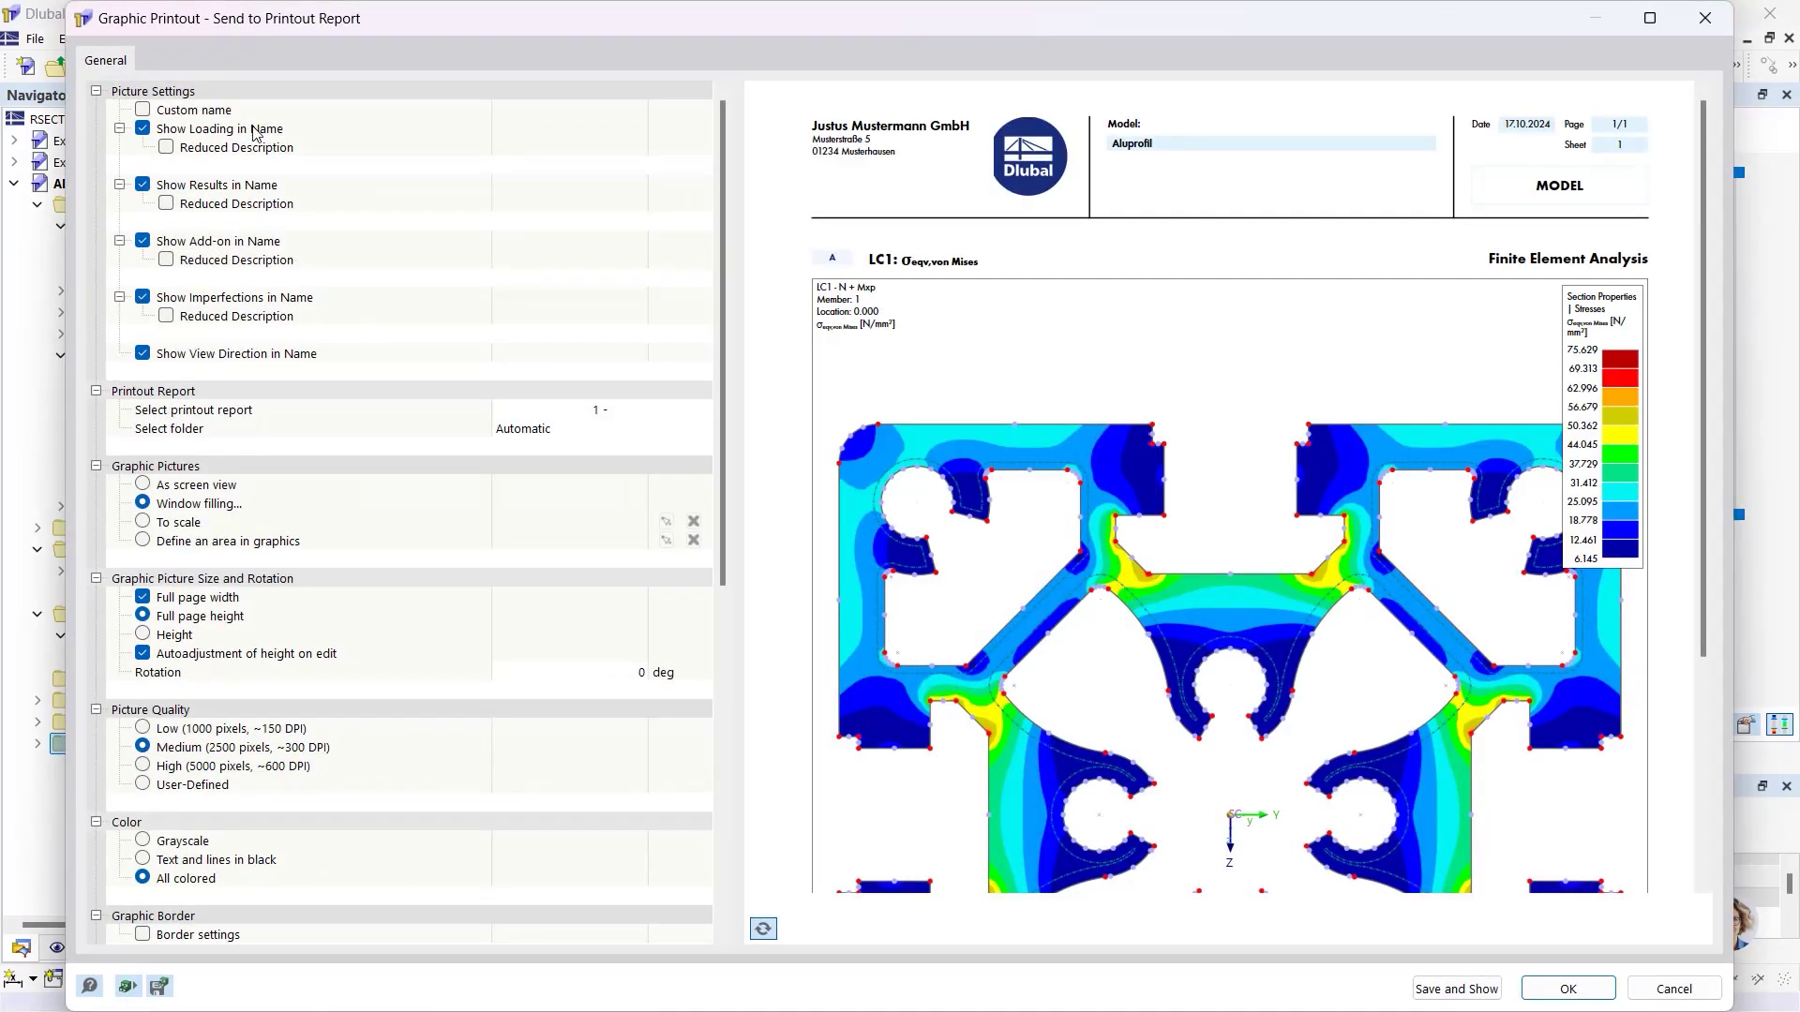
{"action": "left_click", "coordinate": [1459, 991]}
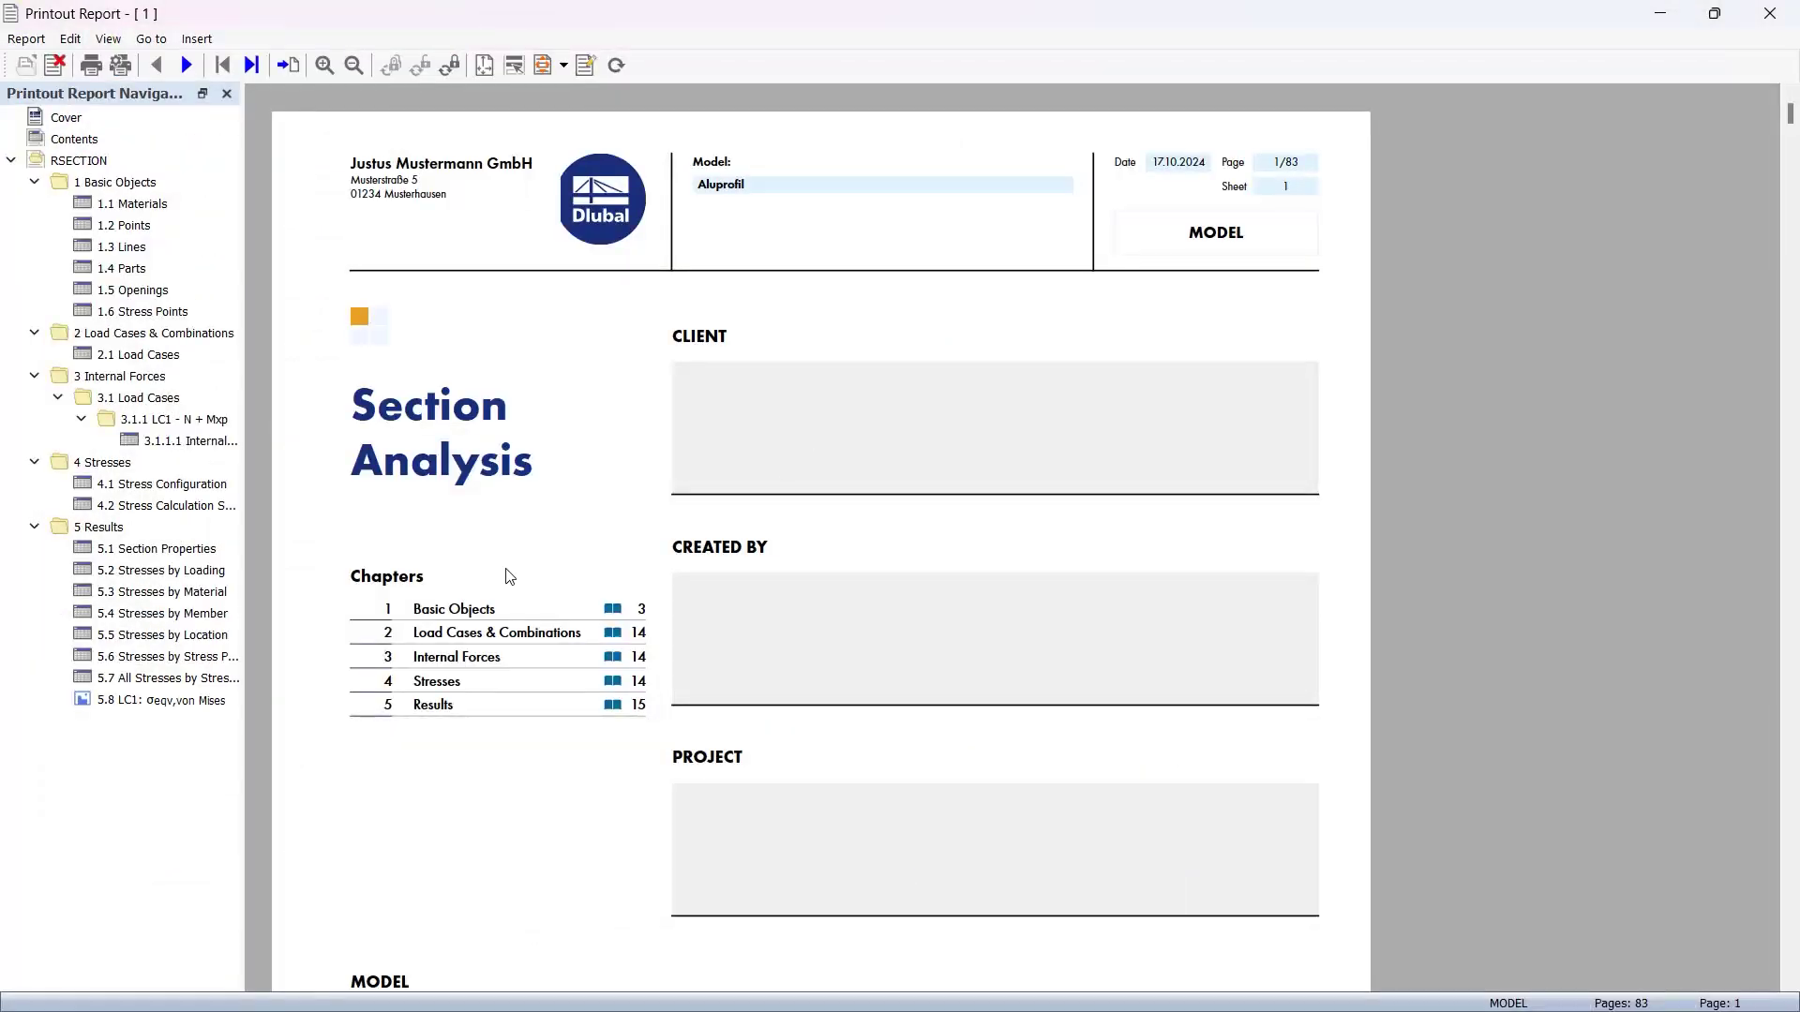
{"action": "left_click", "coordinate": [161, 701]}
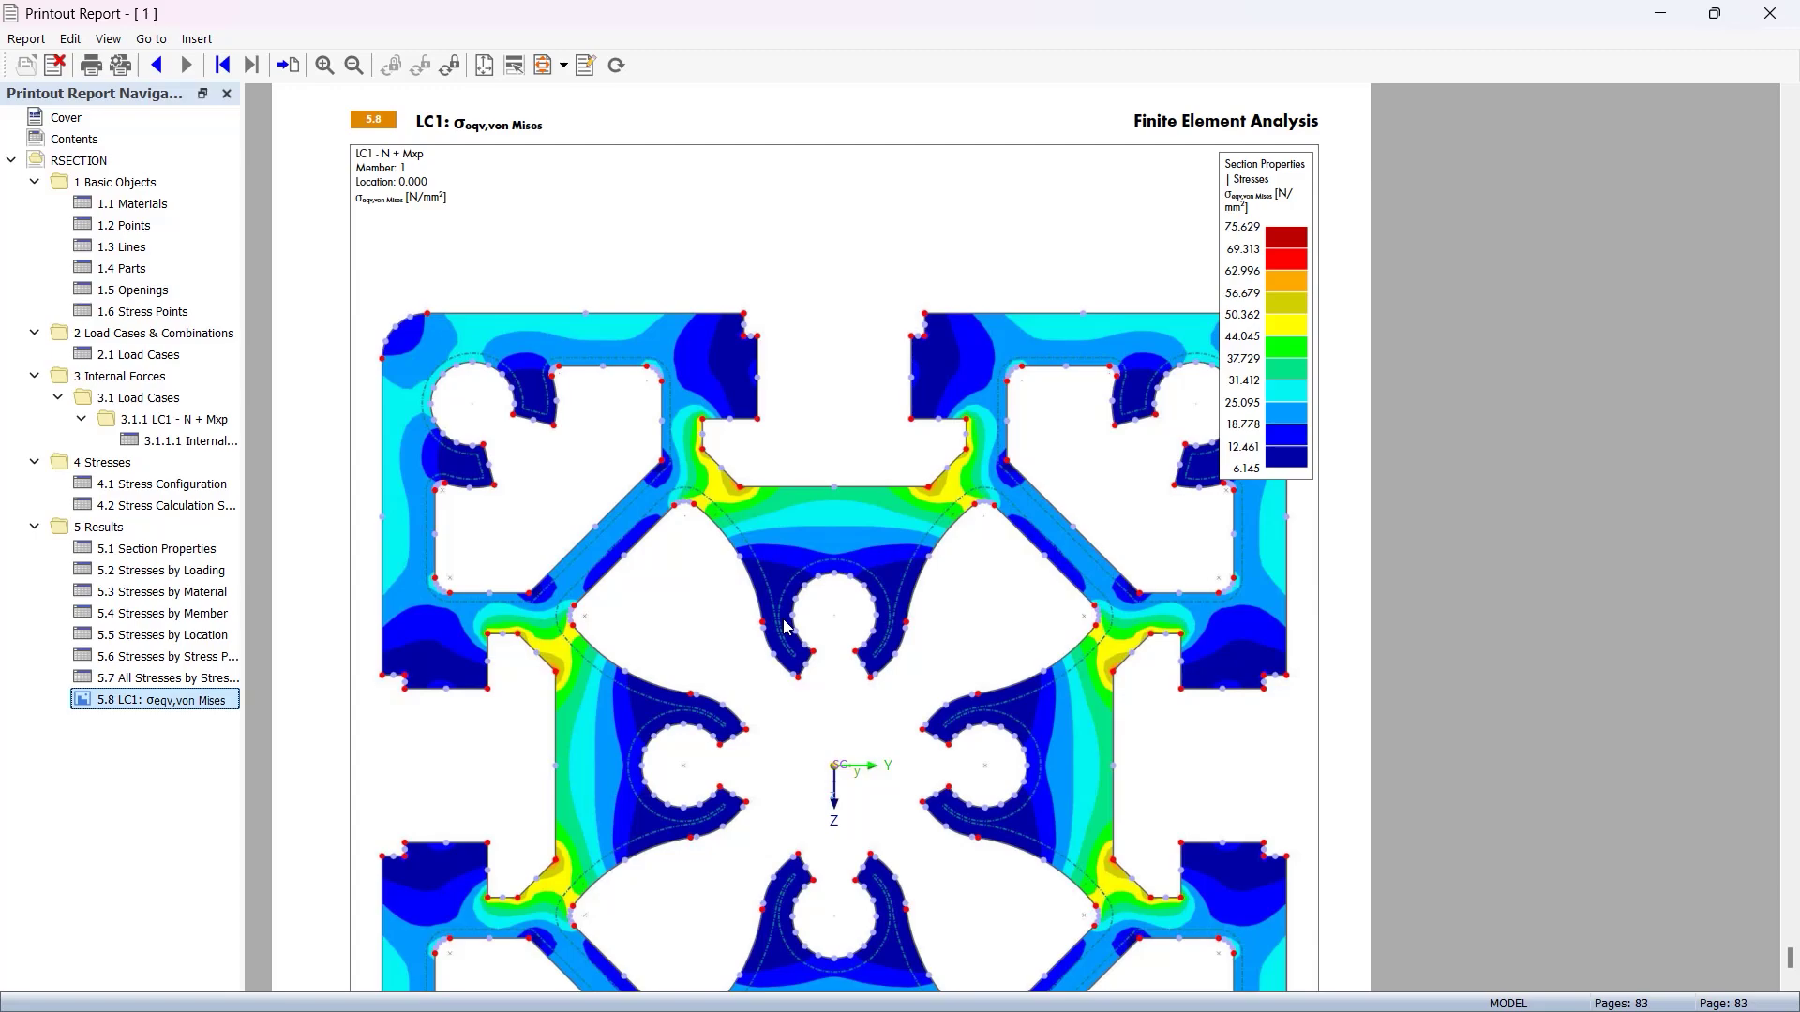
{"action": "left_click", "coordinate": [1770, 19]}
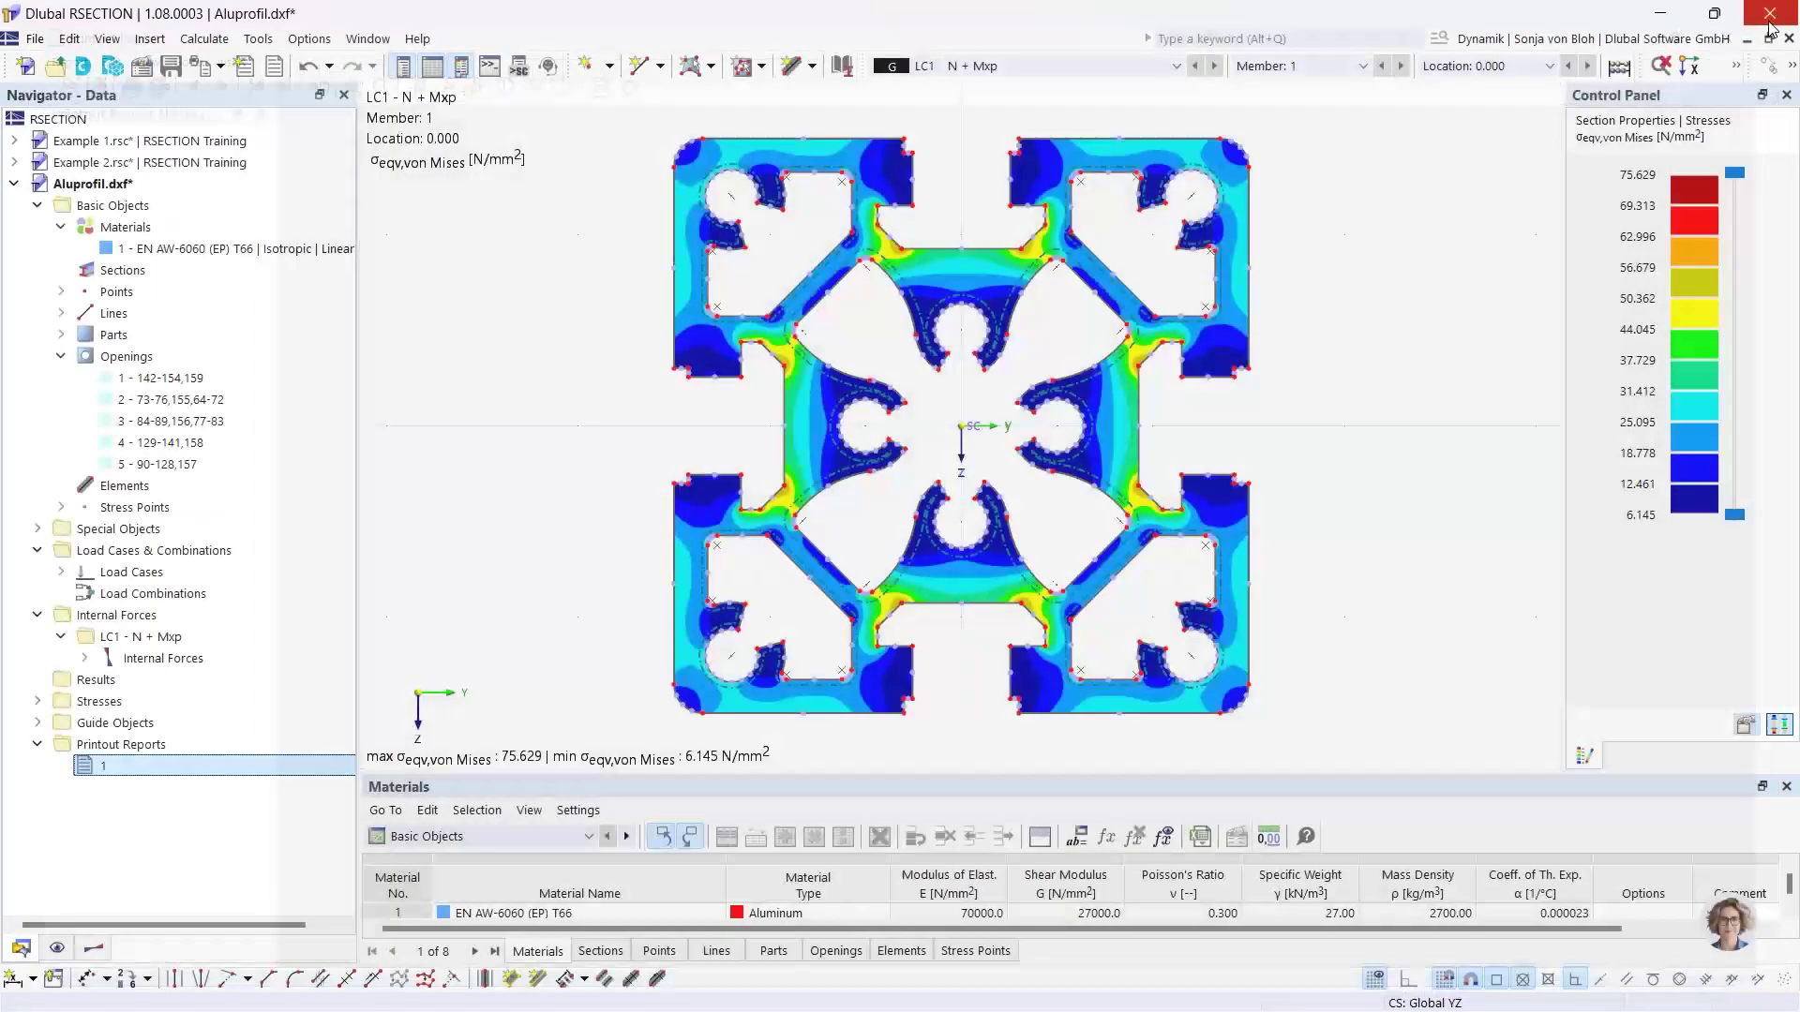
Create a new model named Hybrid in the RSECTION Training series.
{"action": "left_click", "coordinate": [26, 65]}
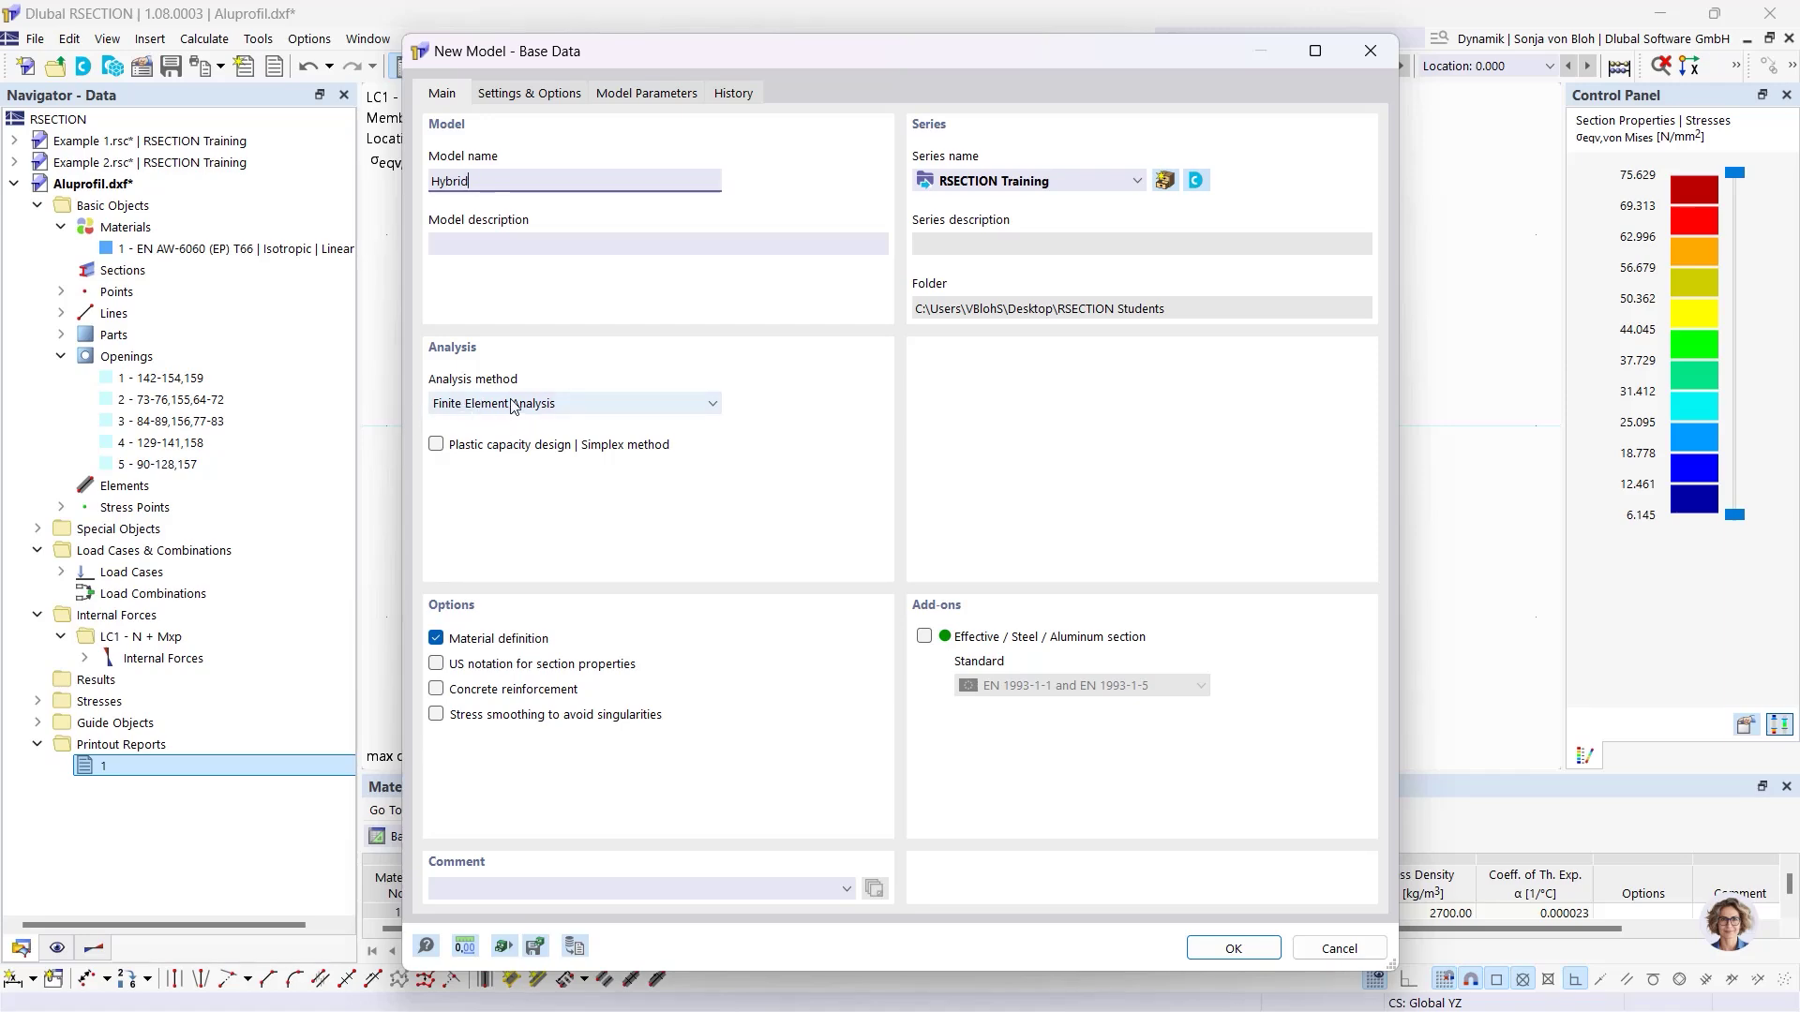
{"action": "left_click", "coordinate": [1195, 949]}
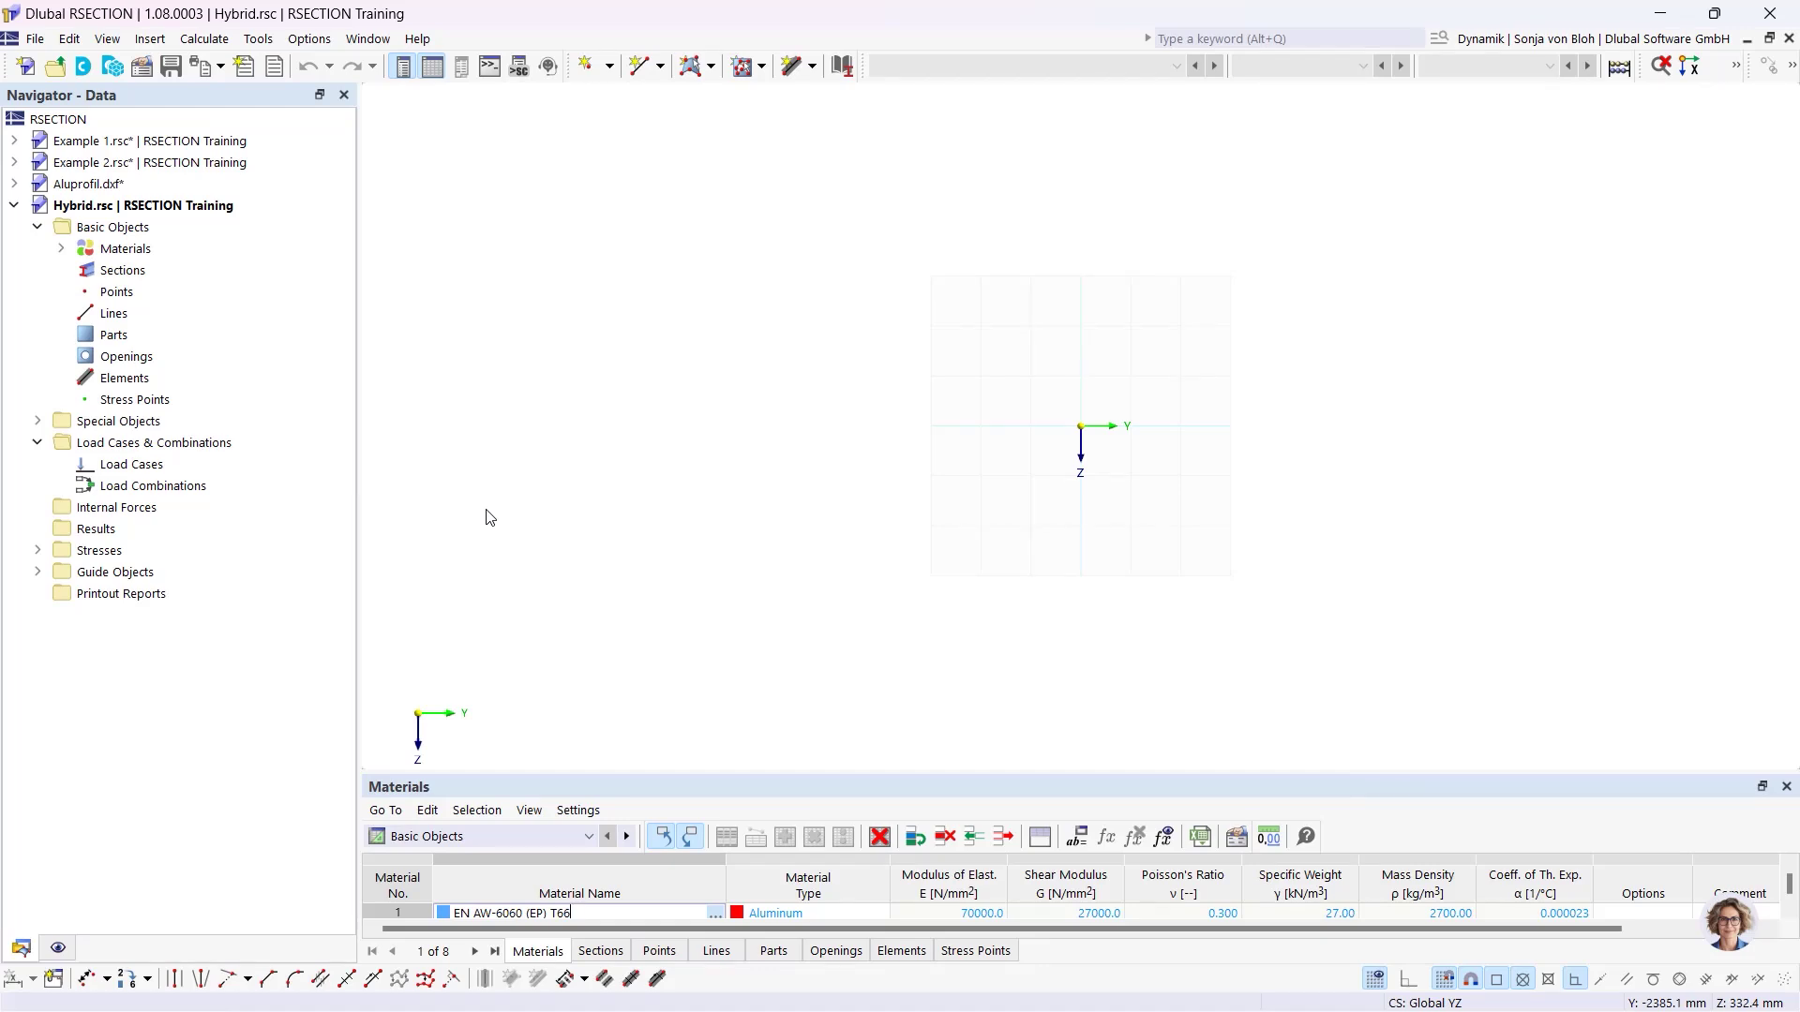
Replace the default aluminum material with C40/50 concrete from the library, using the European Union series to EN 1992-1-1:2004/A1:2014.
{"action": "left_click", "coordinate": [61, 249]}
{"action": "double_click", "coordinate": [141, 270]}
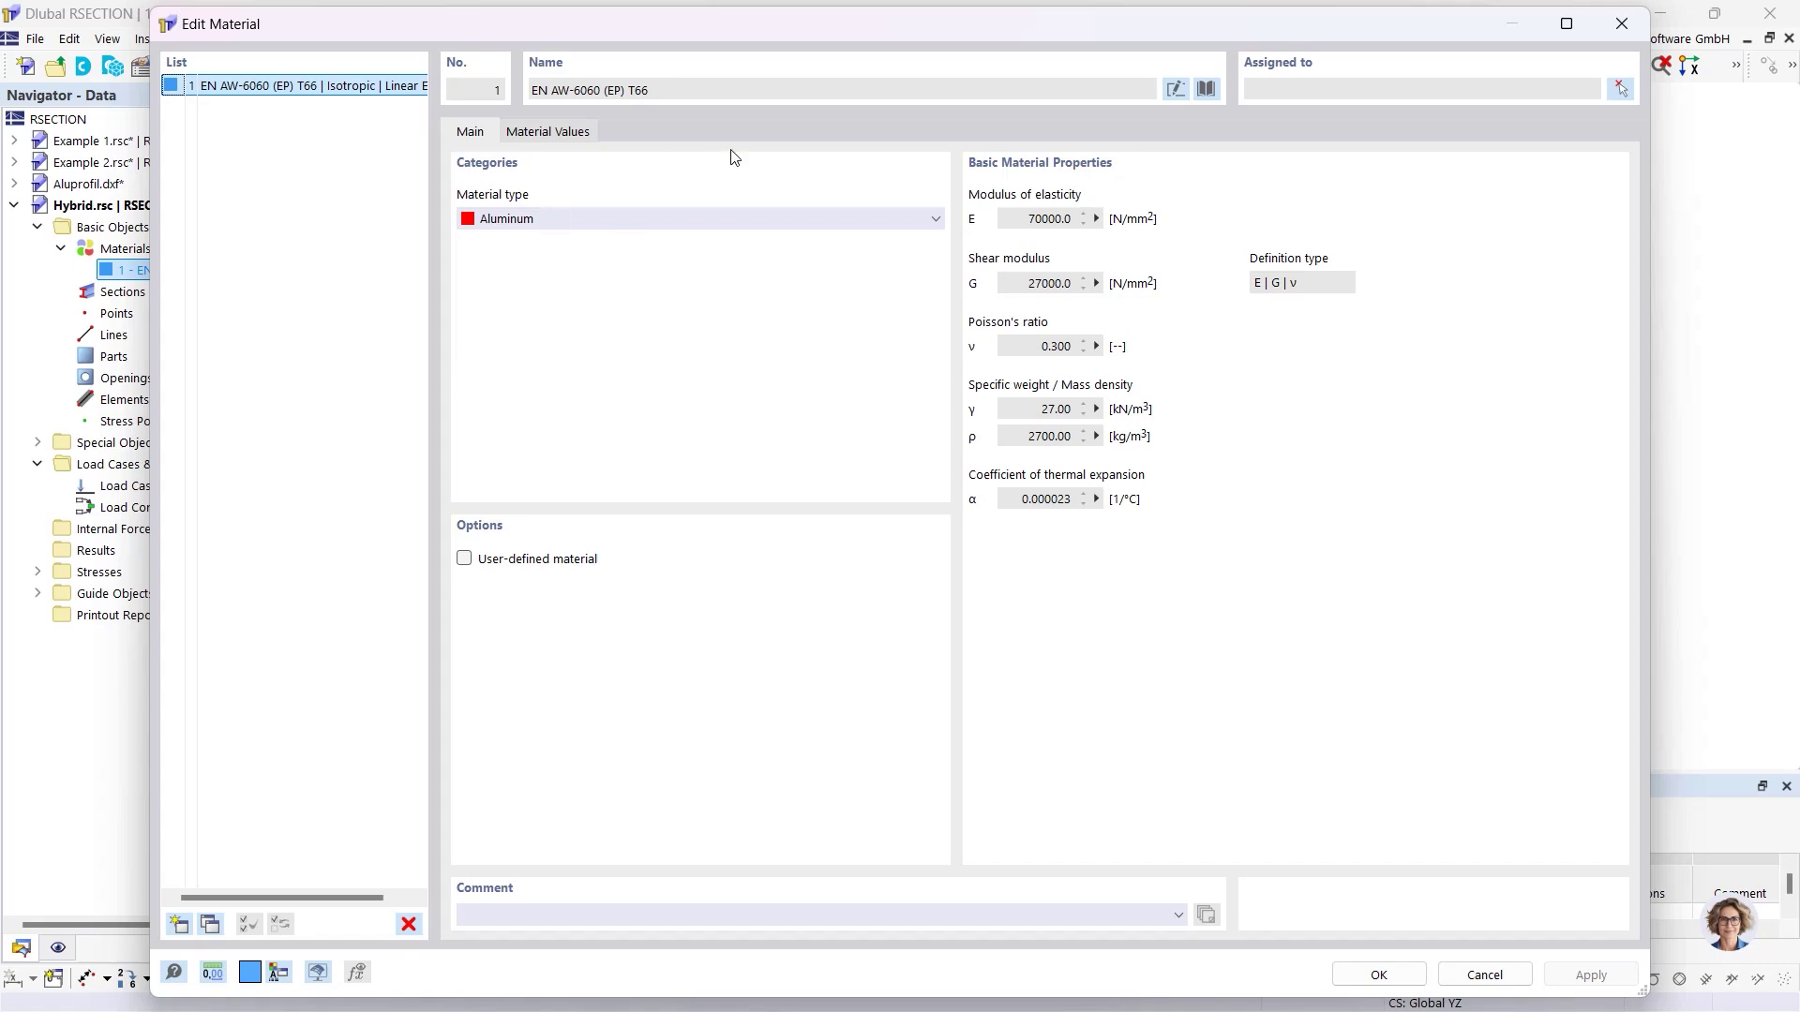
{"action": "left_click", "coordinate": [1207, 88]}
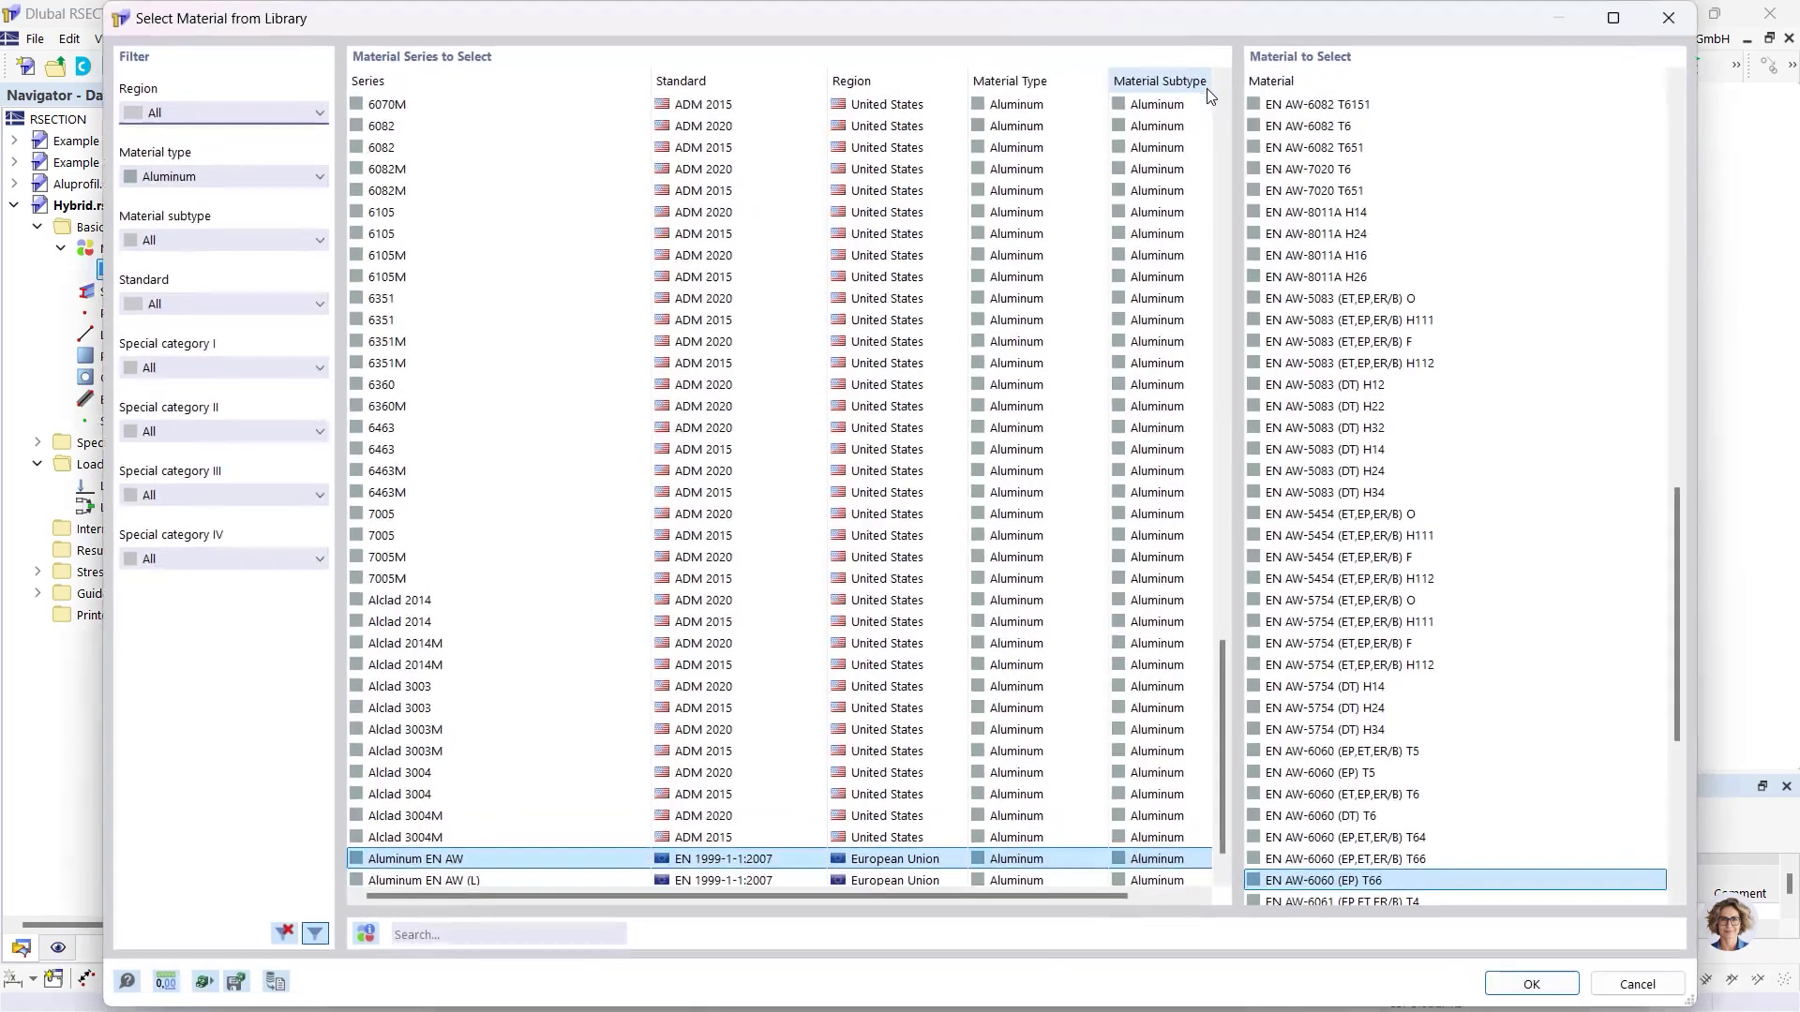
{"action": "left_click", "coordinate": [227, 173]}
{"action": "left_click", "coordinate": [206, 188]}
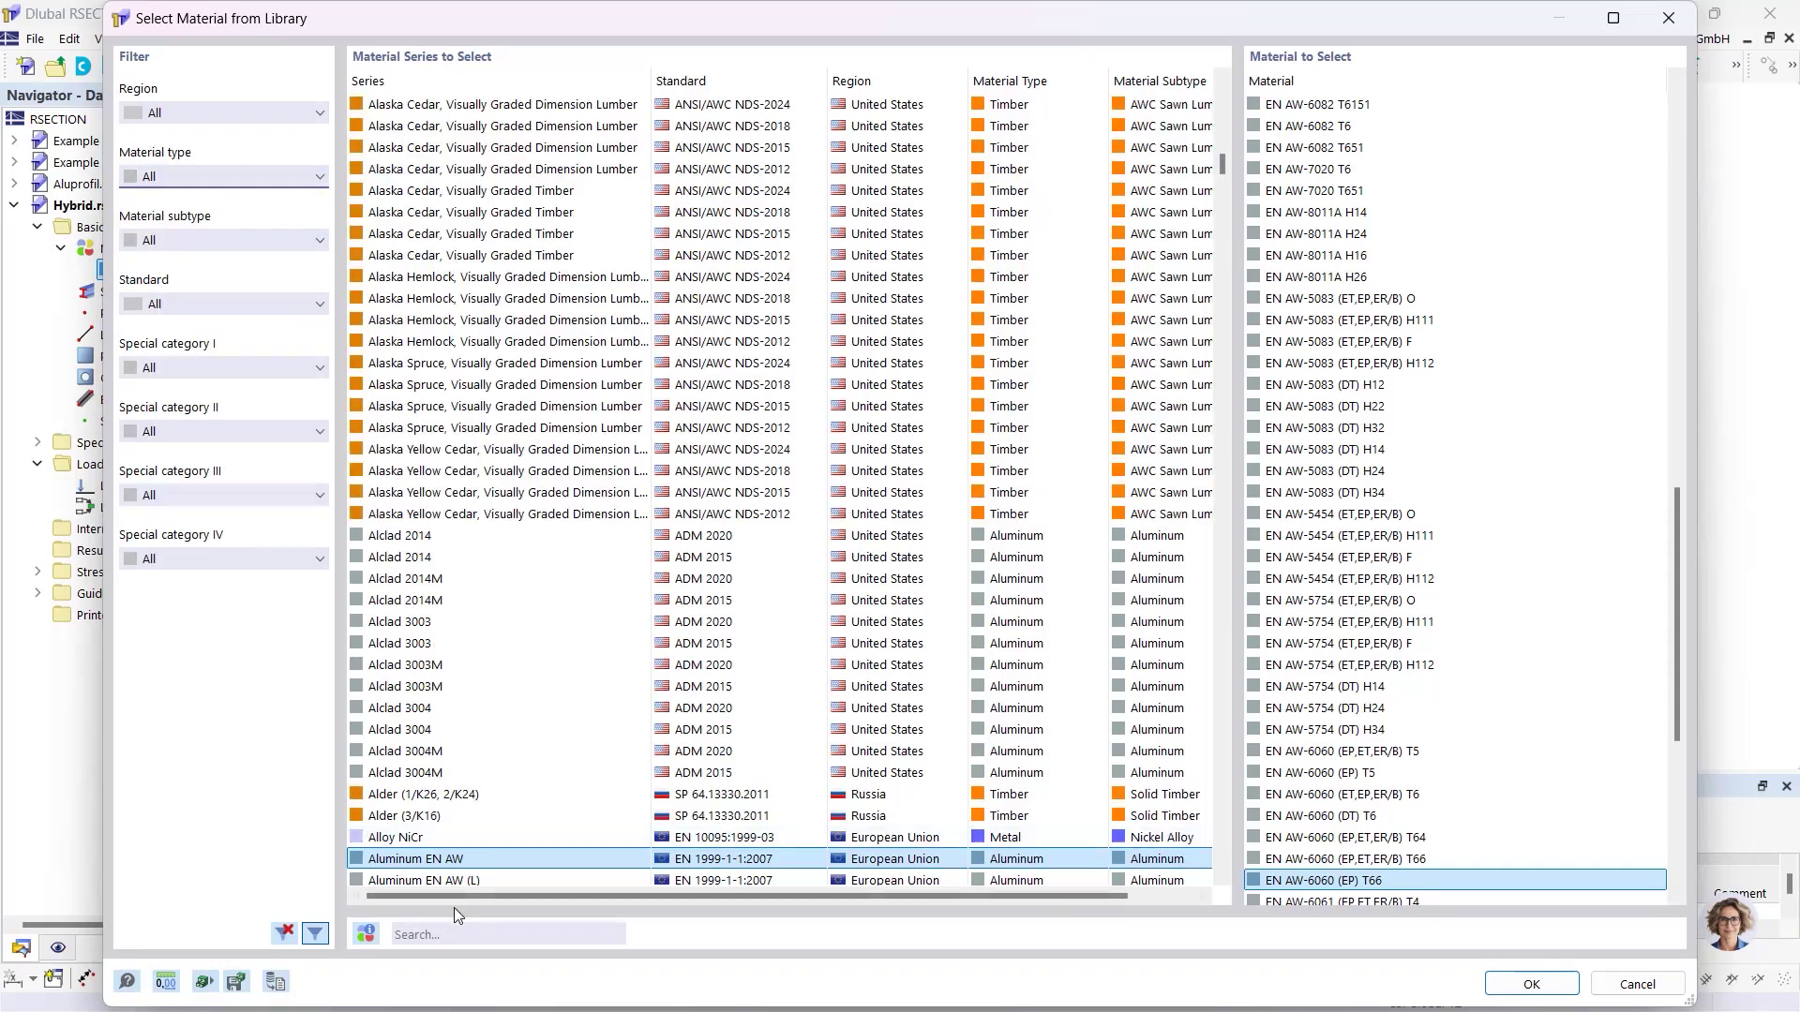
{"action": "left_click", "coordinate": [456, 938]}
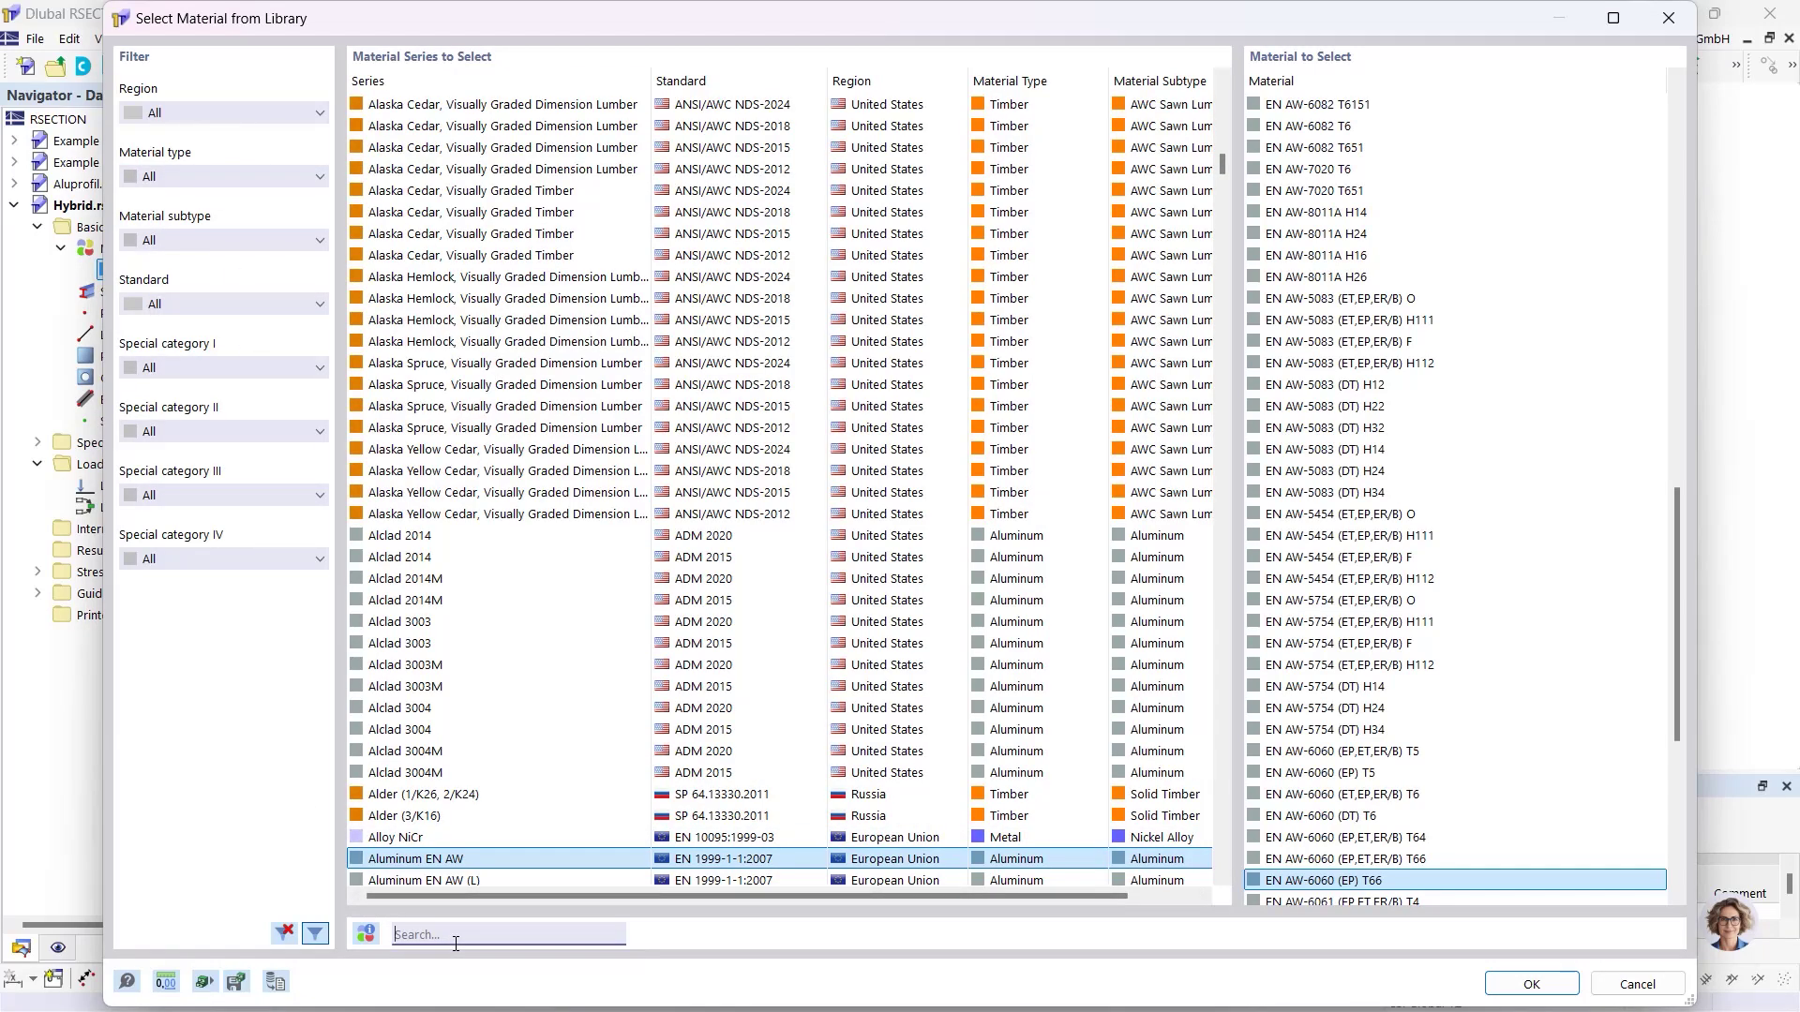
{"action": "type", "text": "C40"}
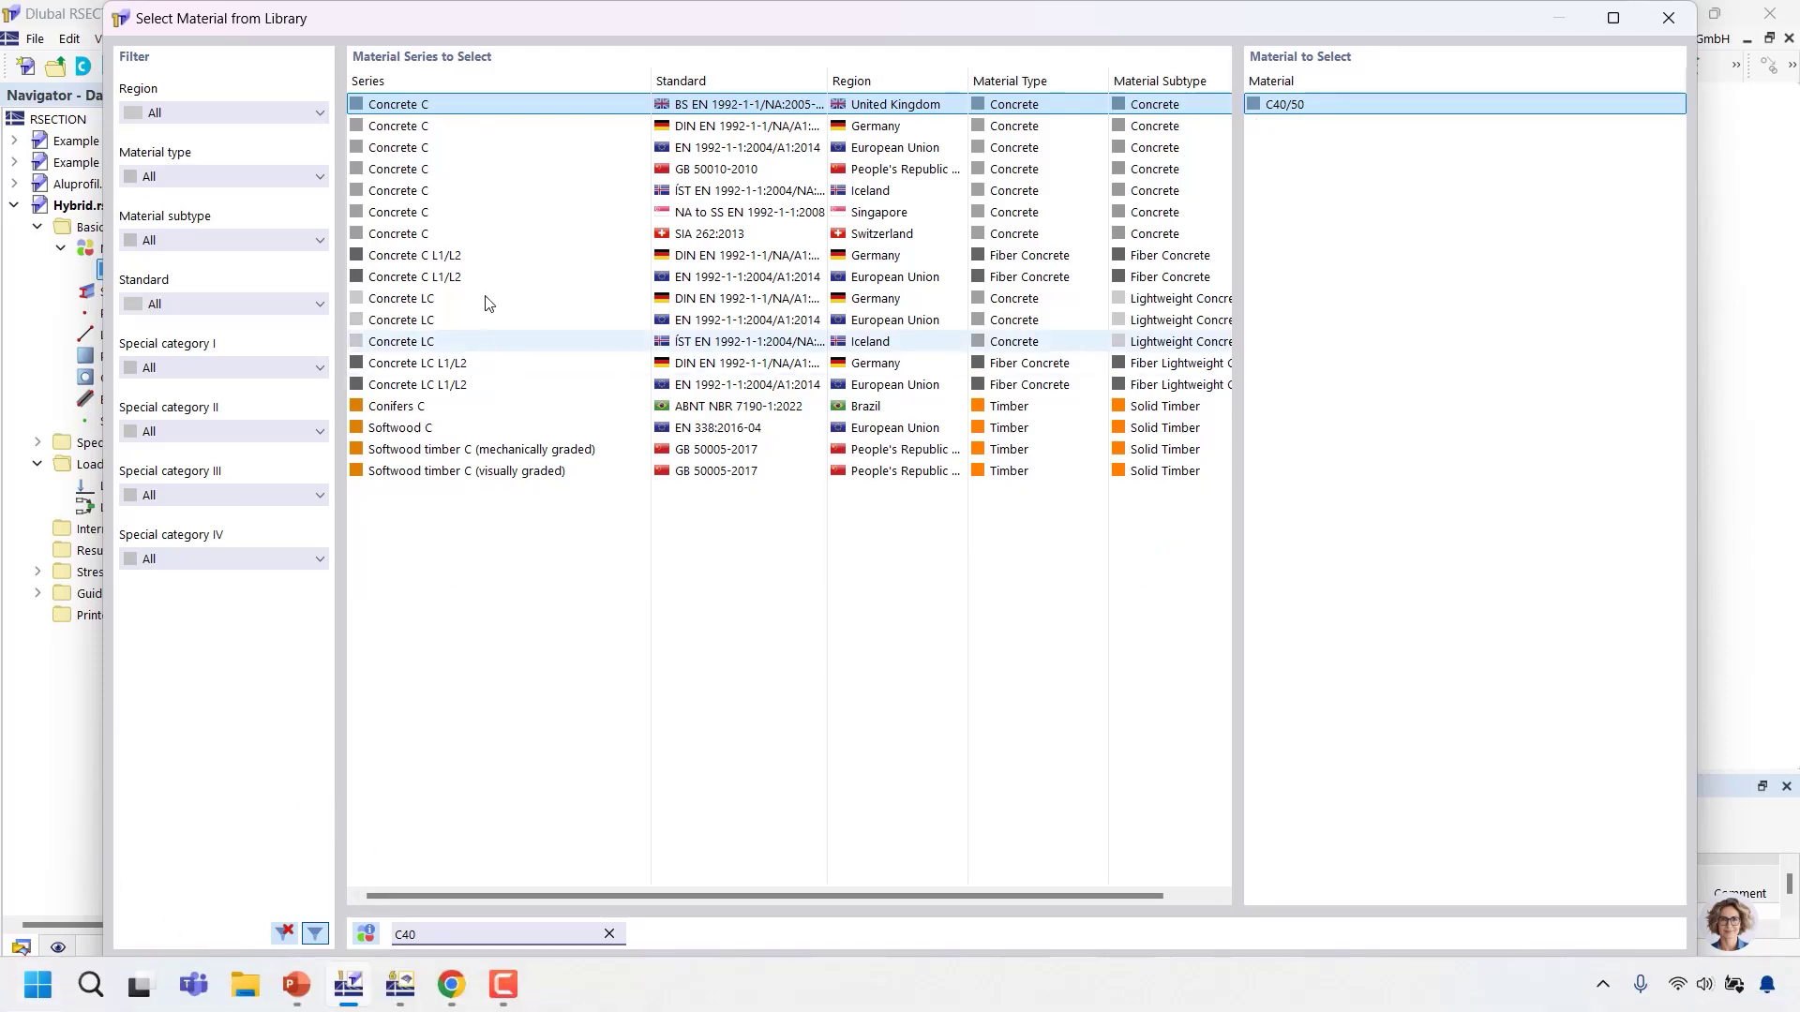
{"action": "left_click", "coordinate": [848, 148]}
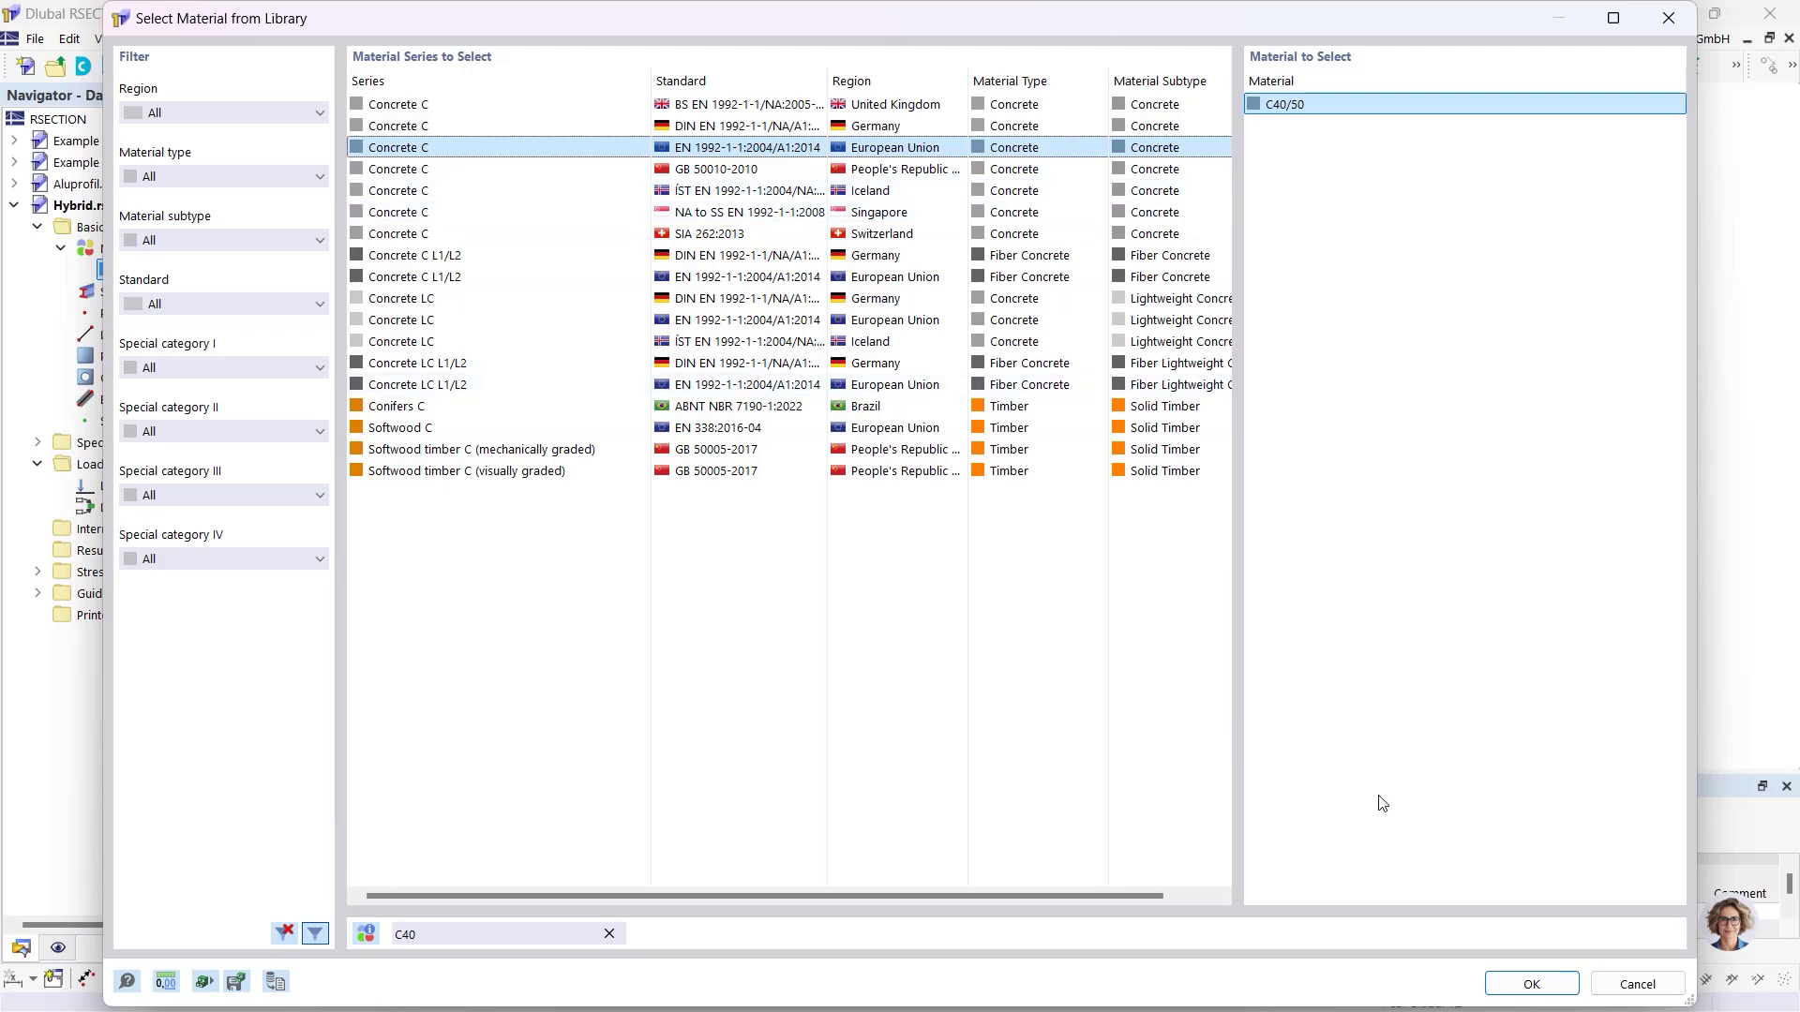
{"action": "left_click", "coordinate": [1532, 983]}
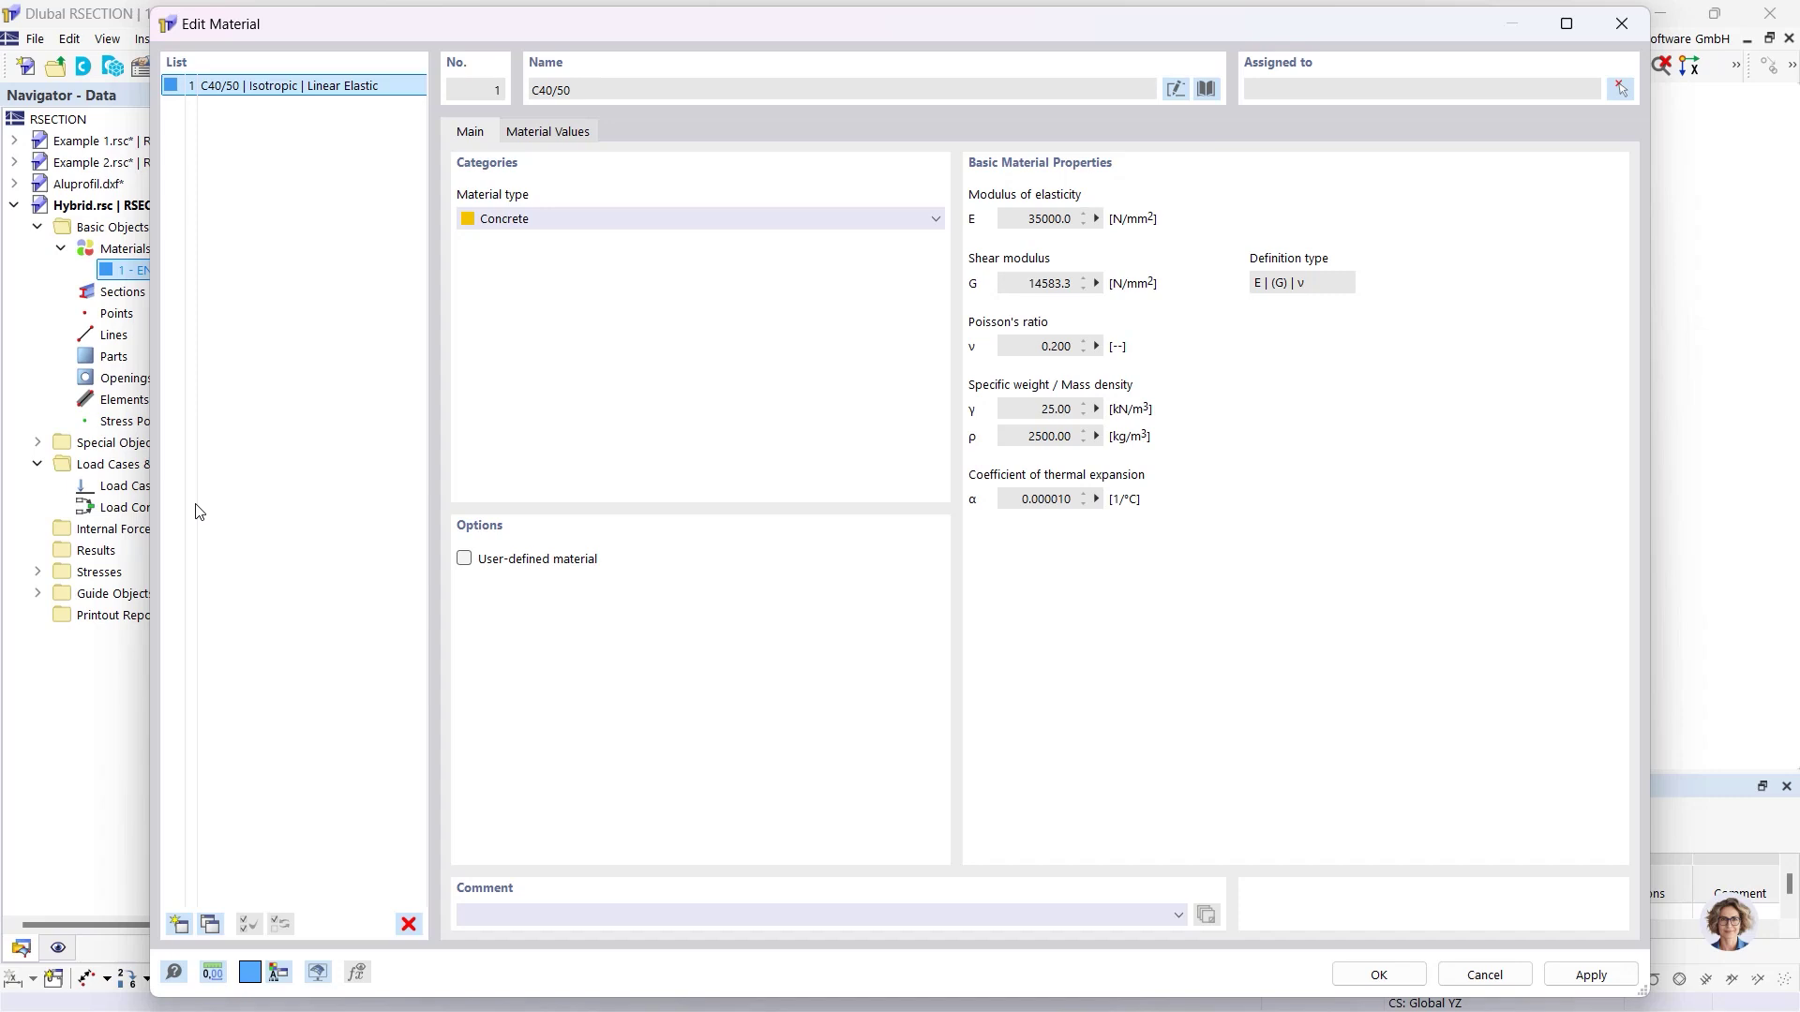
Add a second material, steel S235 to EN 1993-1-1:2005-05, from the library and apply the material definitions.
{"action": "left_click", "coordinate": [178, 925]}
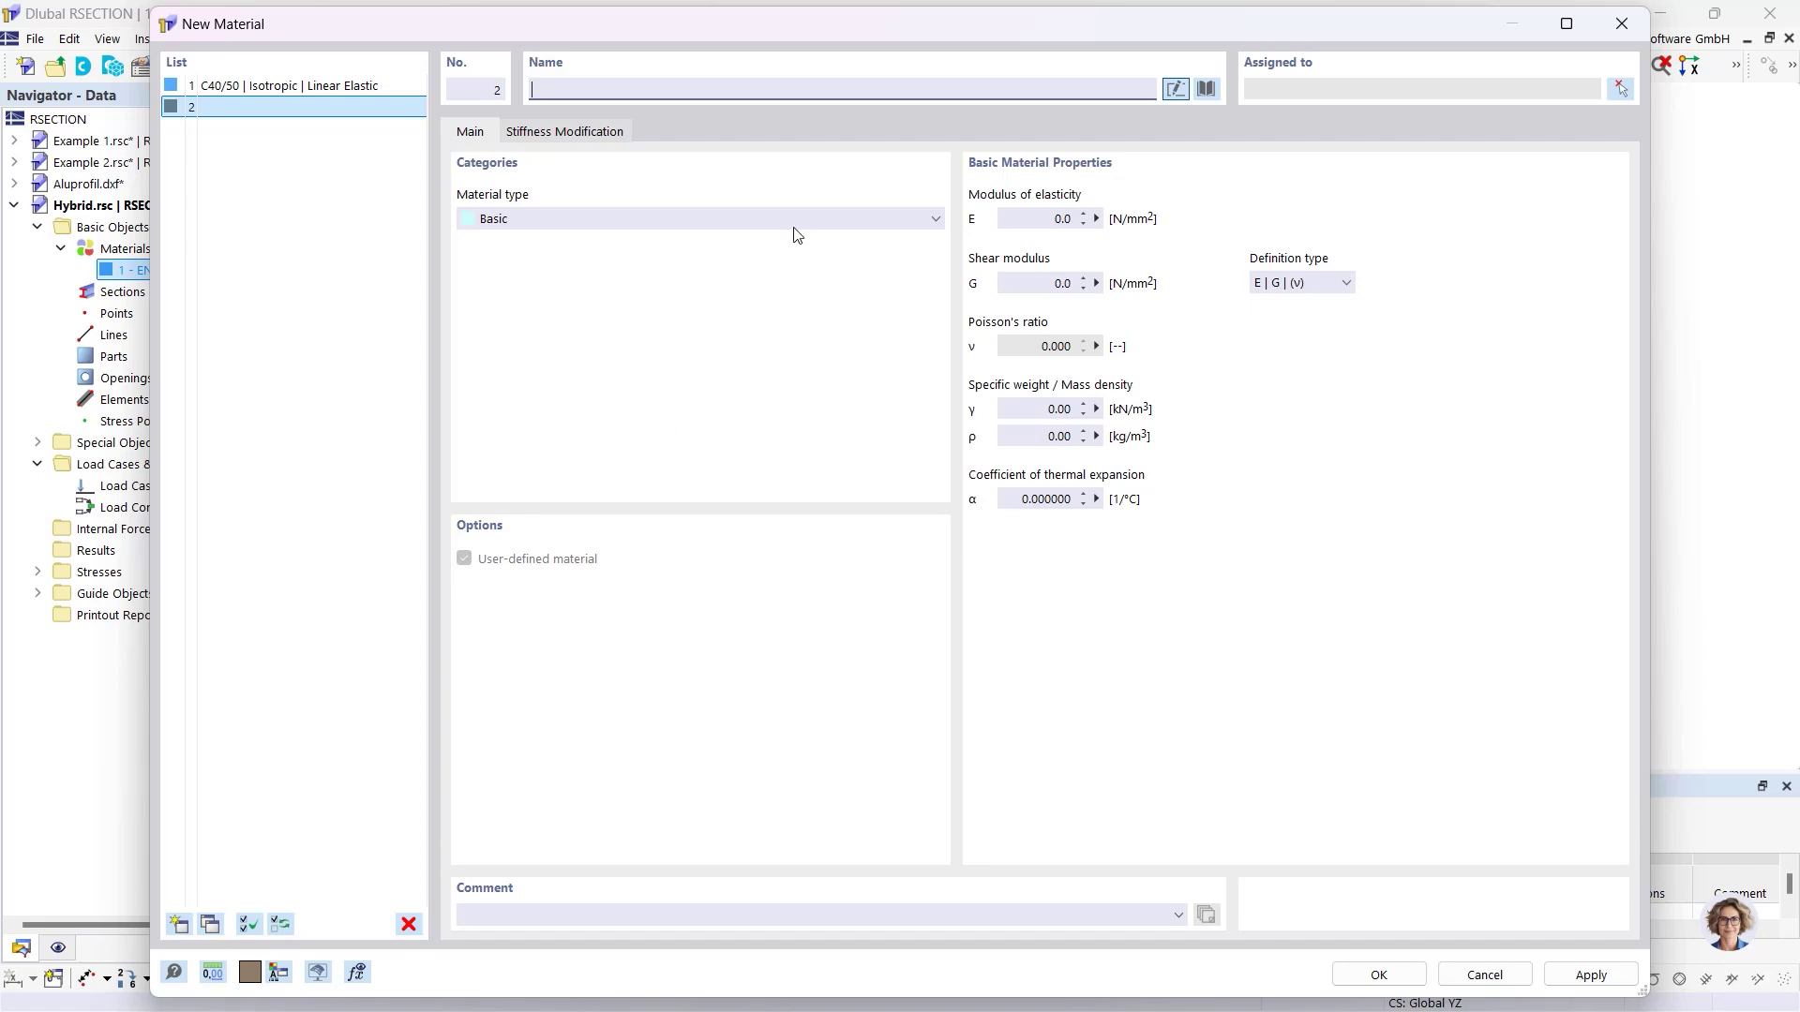
{"action": "left_click", "coordinate": [1206, 89]}
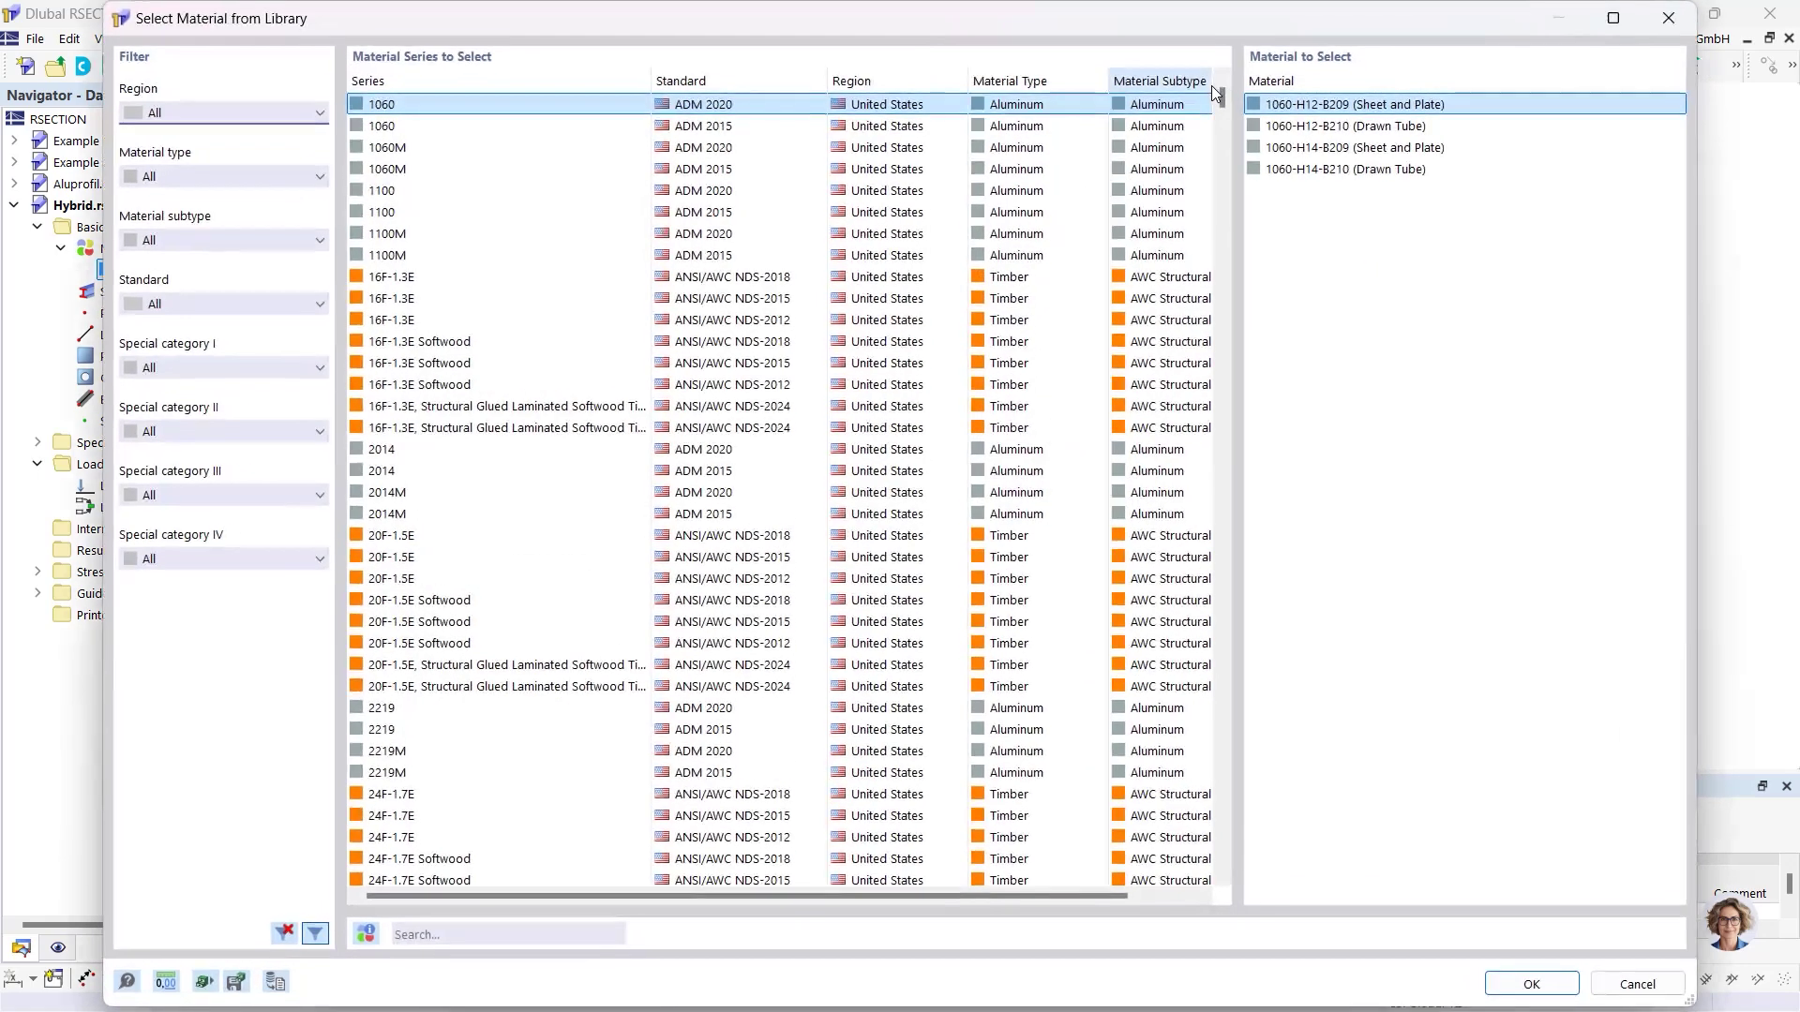
{"action": "left_click", "coordinate": [421, 934]}
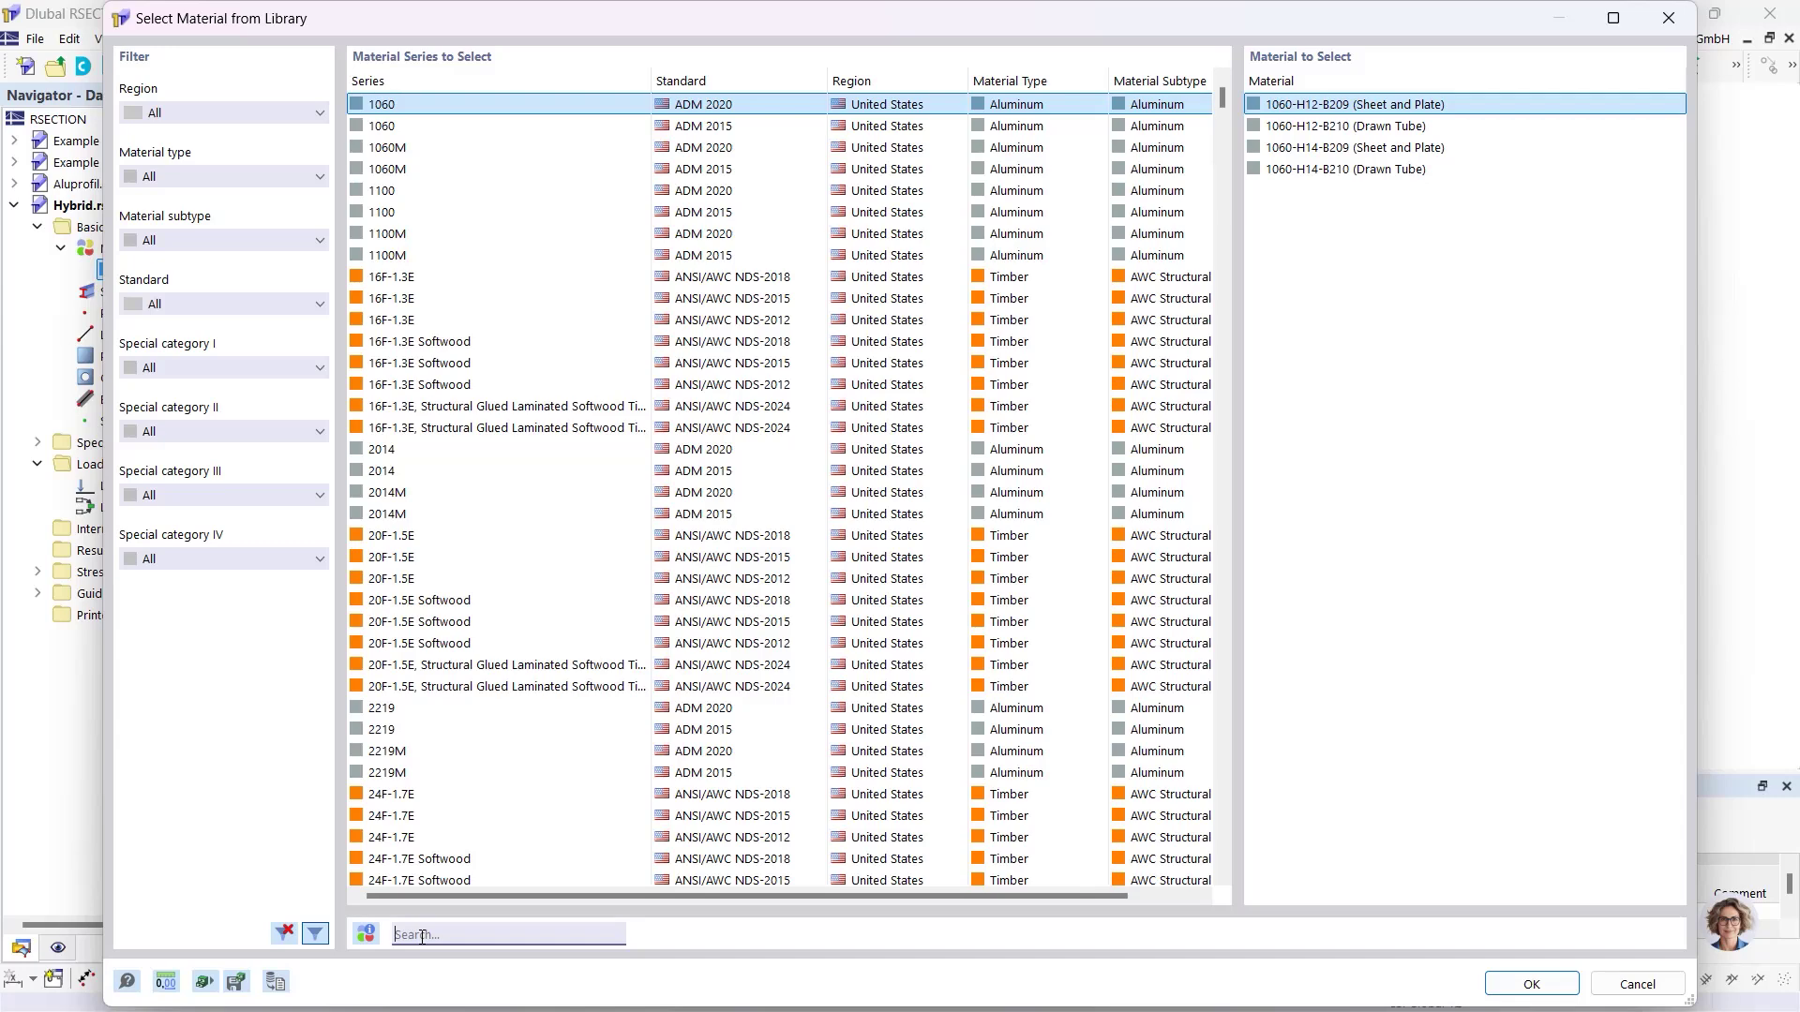
{"action": "type", "text": "S235"}
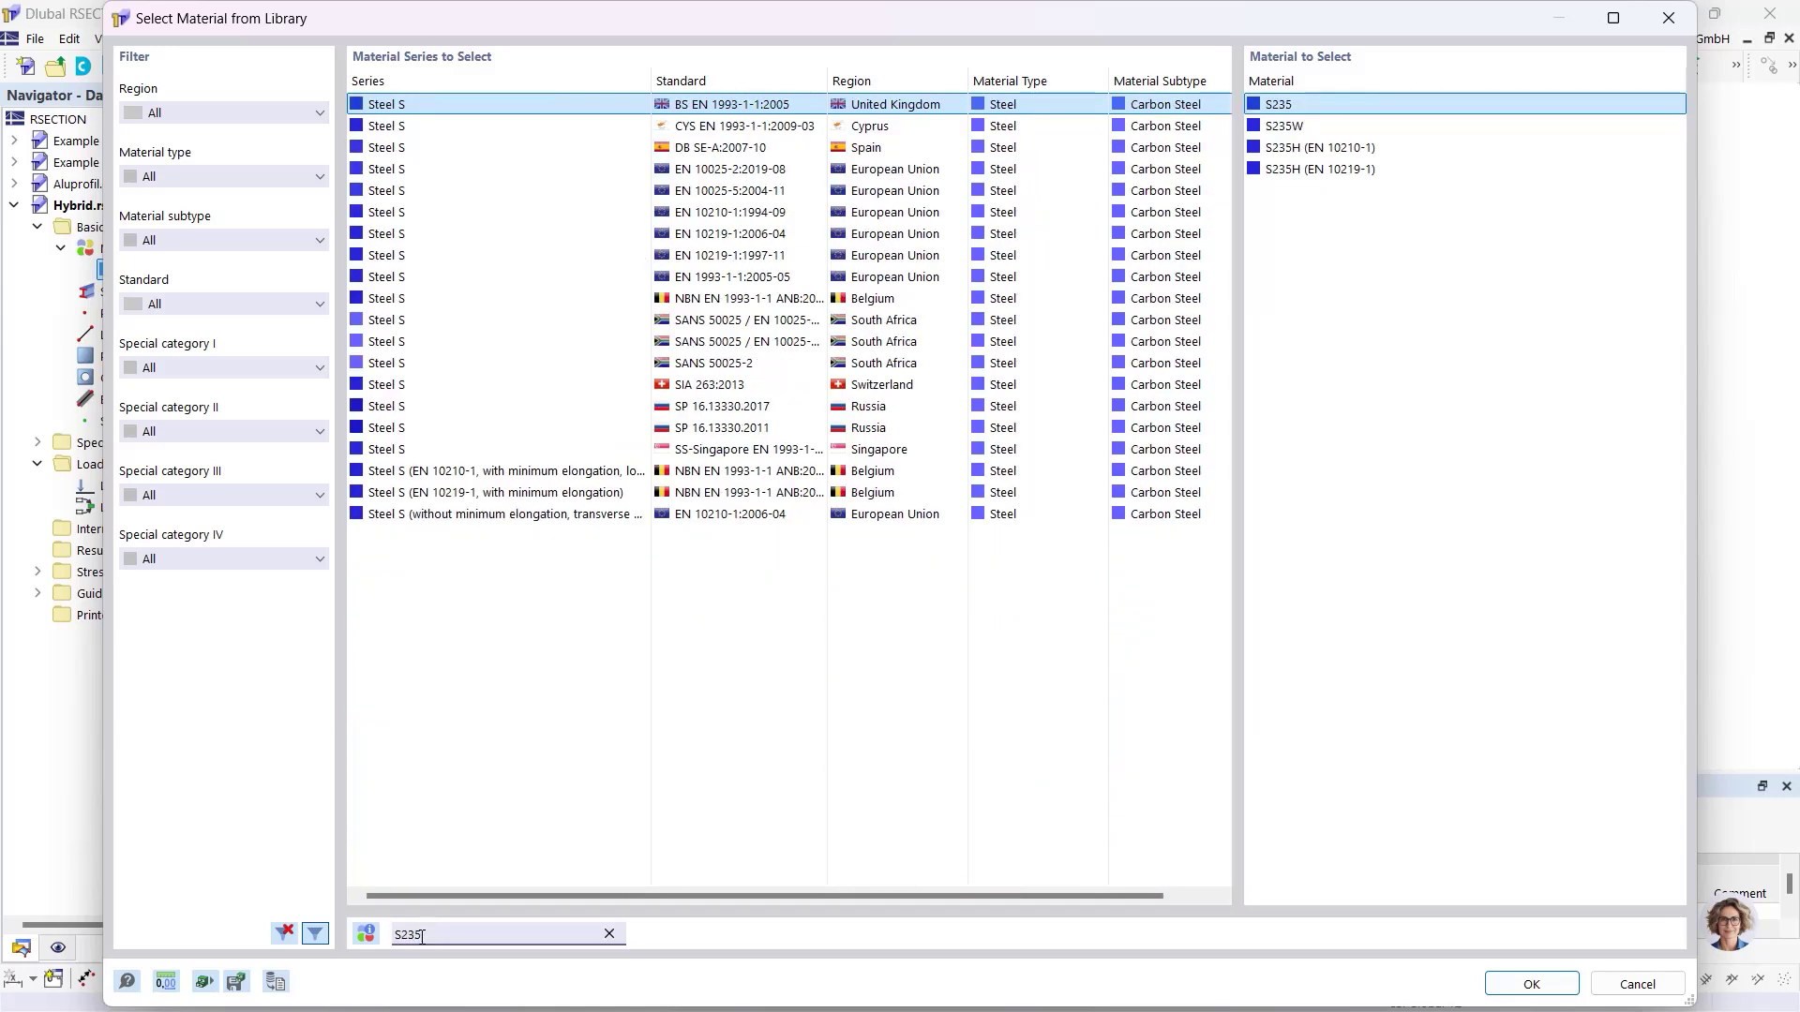
{"action": "left_click", "coordinate": [782, 279]}
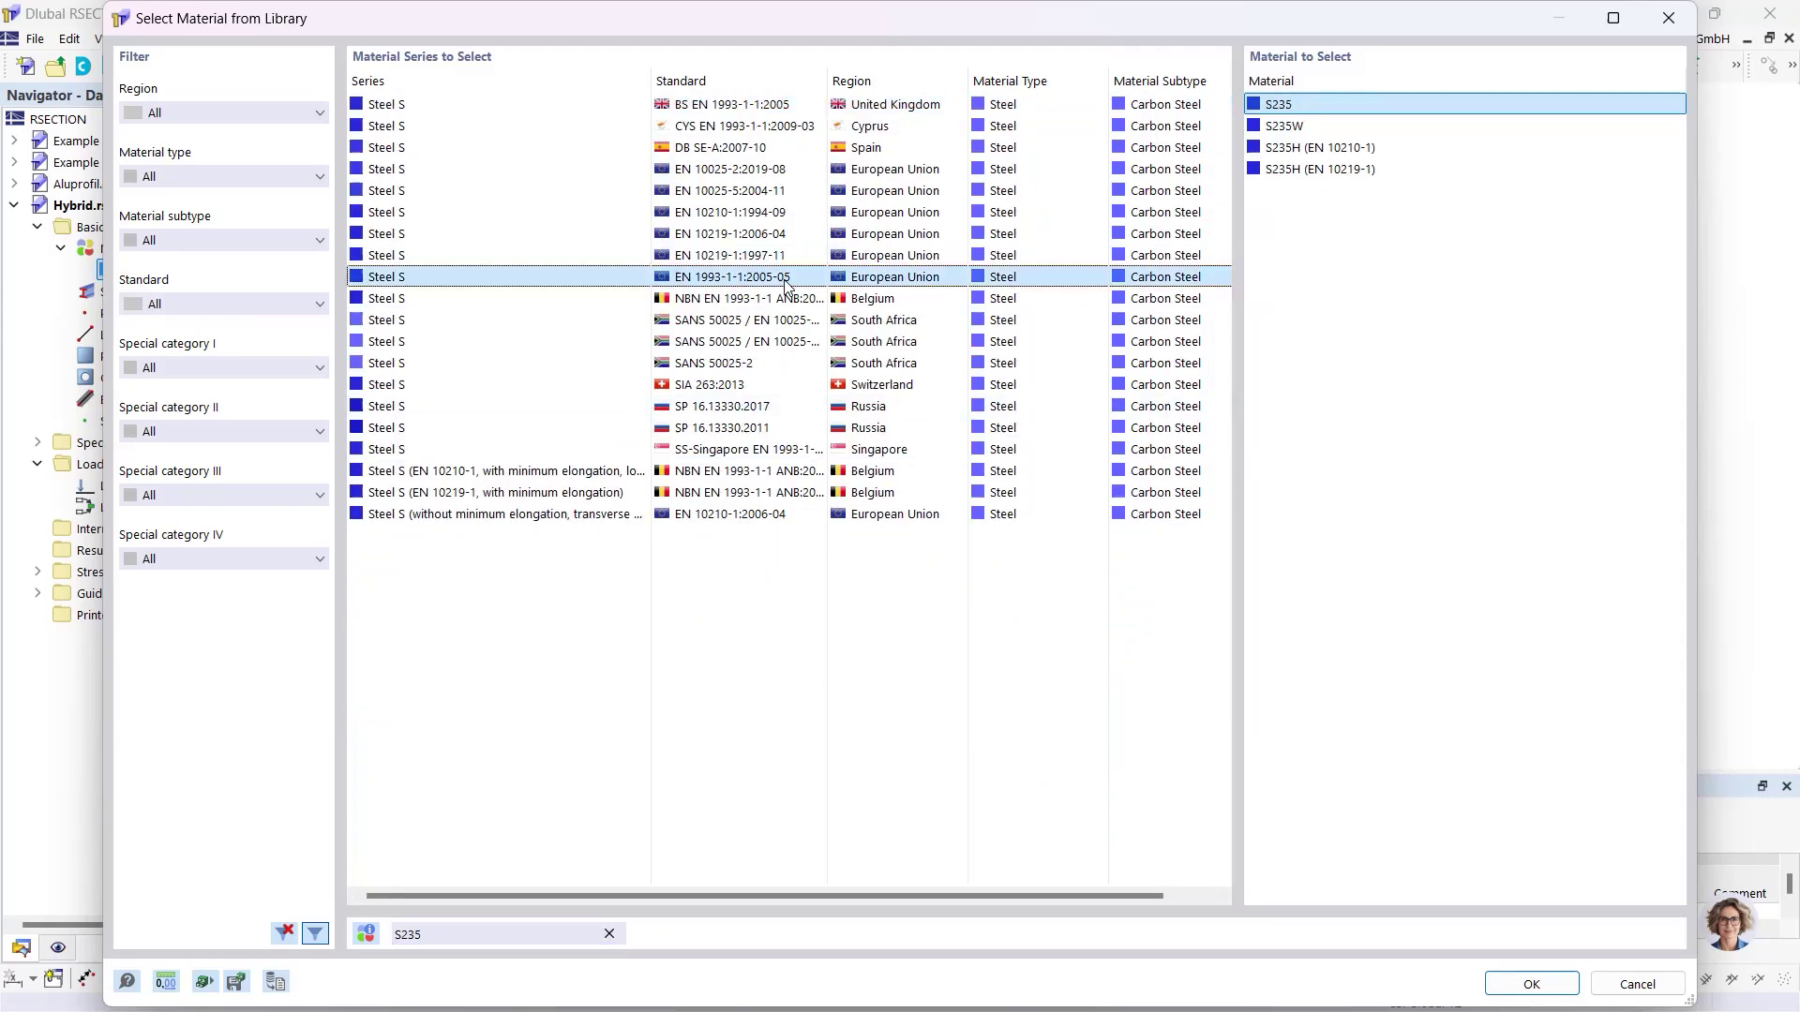
{"action": "left_click", "coordinate": [1529, 984]}
{"action": "left_click", "coordinate": [1370, 972]}
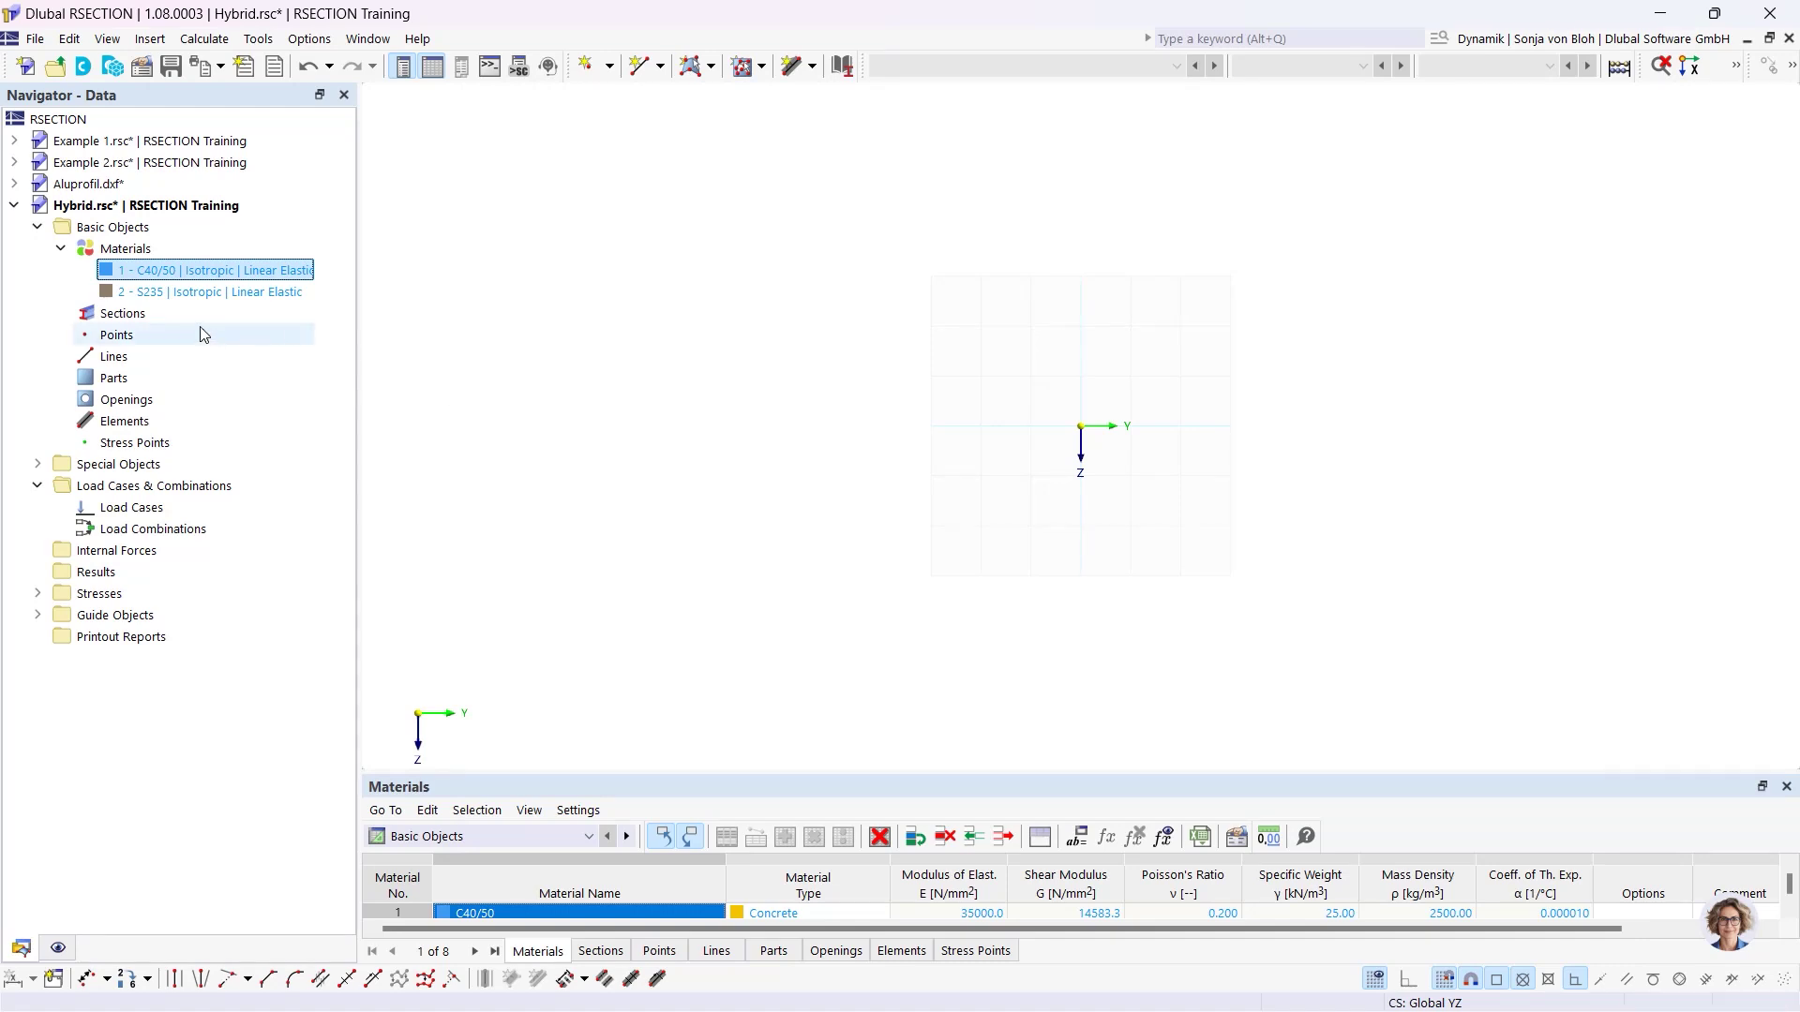
Create a massive rectangular section of C40/50 with a width b of 1000 mm and a height h of 200 mm.
{"action": "right_click", "coordinate": [154, 316]}
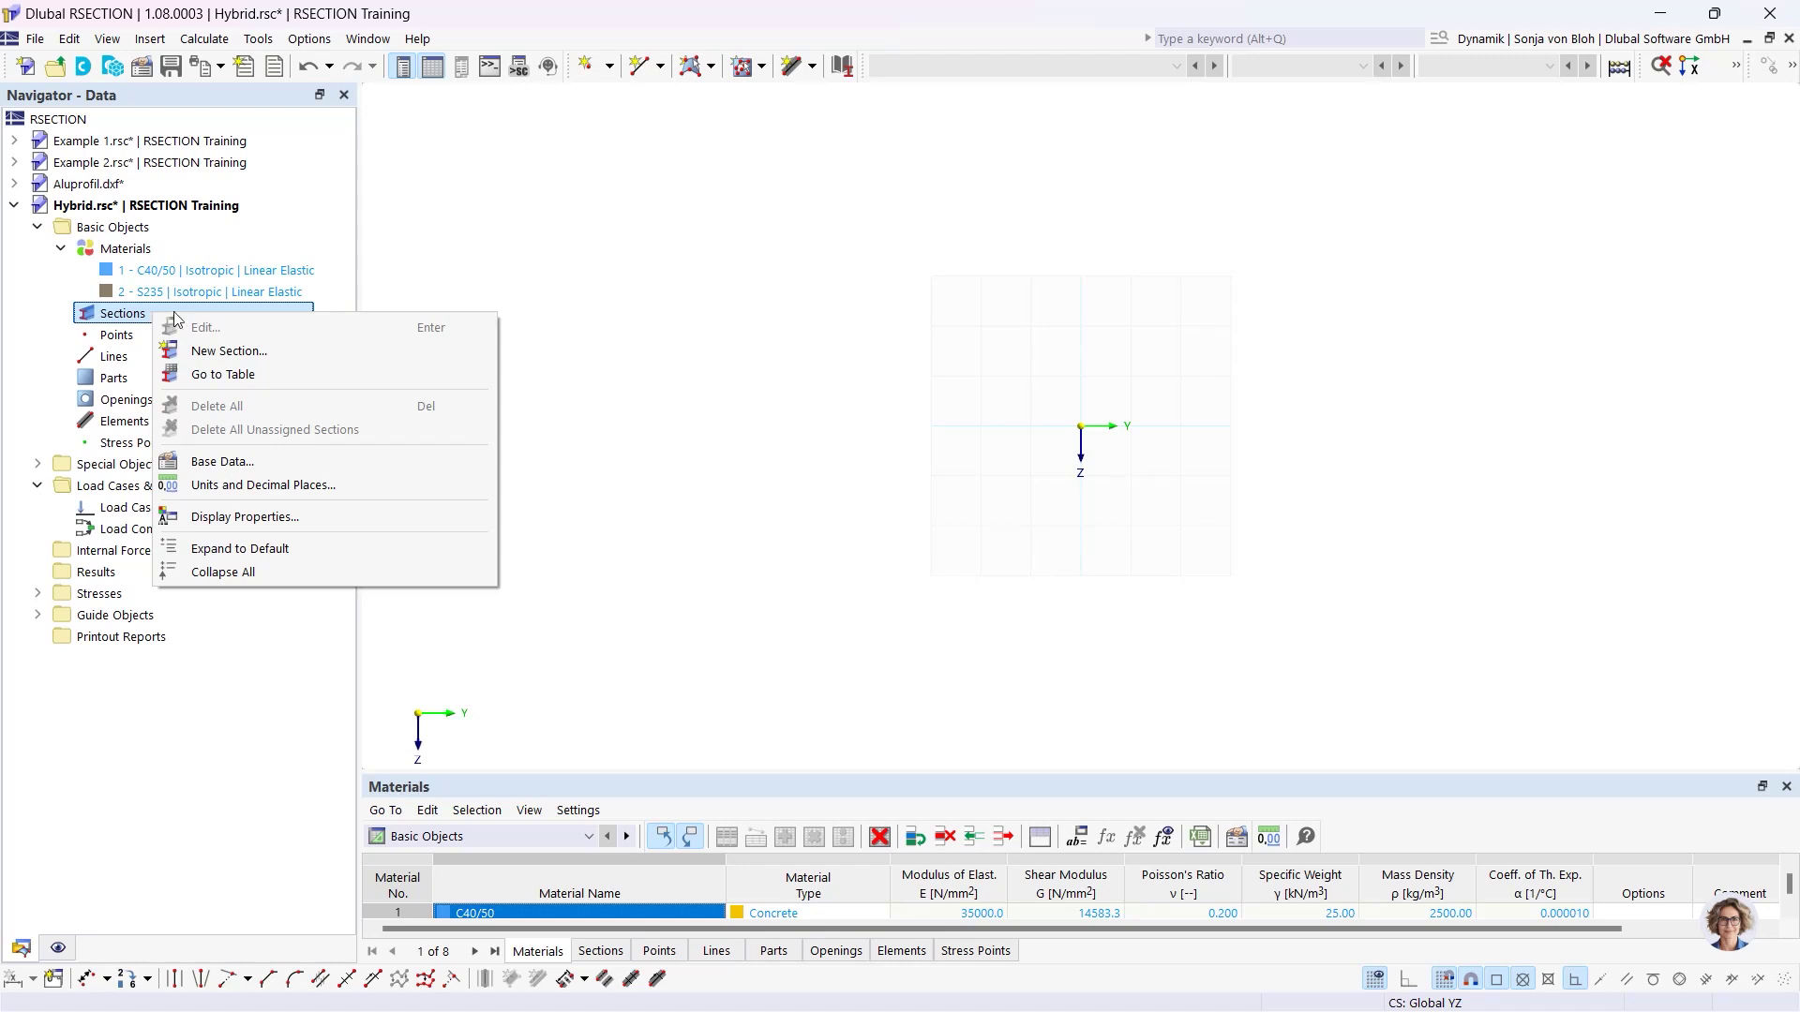
{"action": "left_click", "coordinate": [208, 352]}
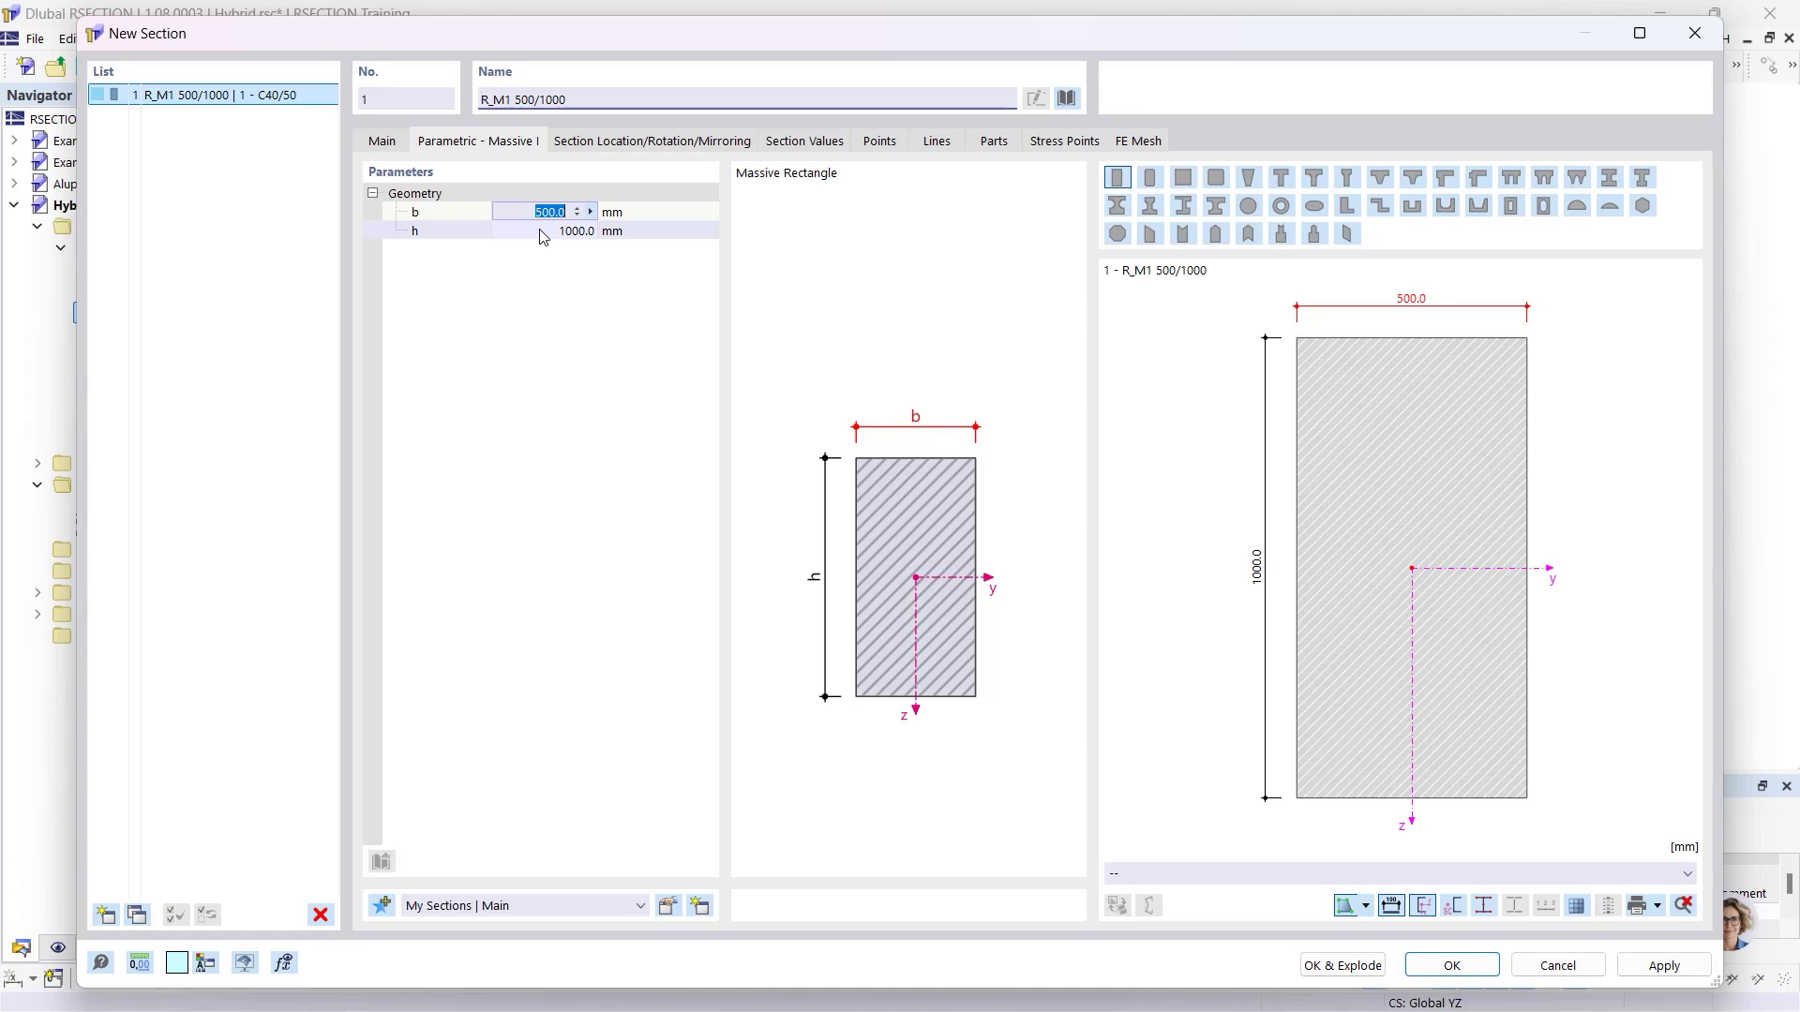
{"action": "type", "text": "100"}
{"action": "left_click", "coordinate": [543, 233]}
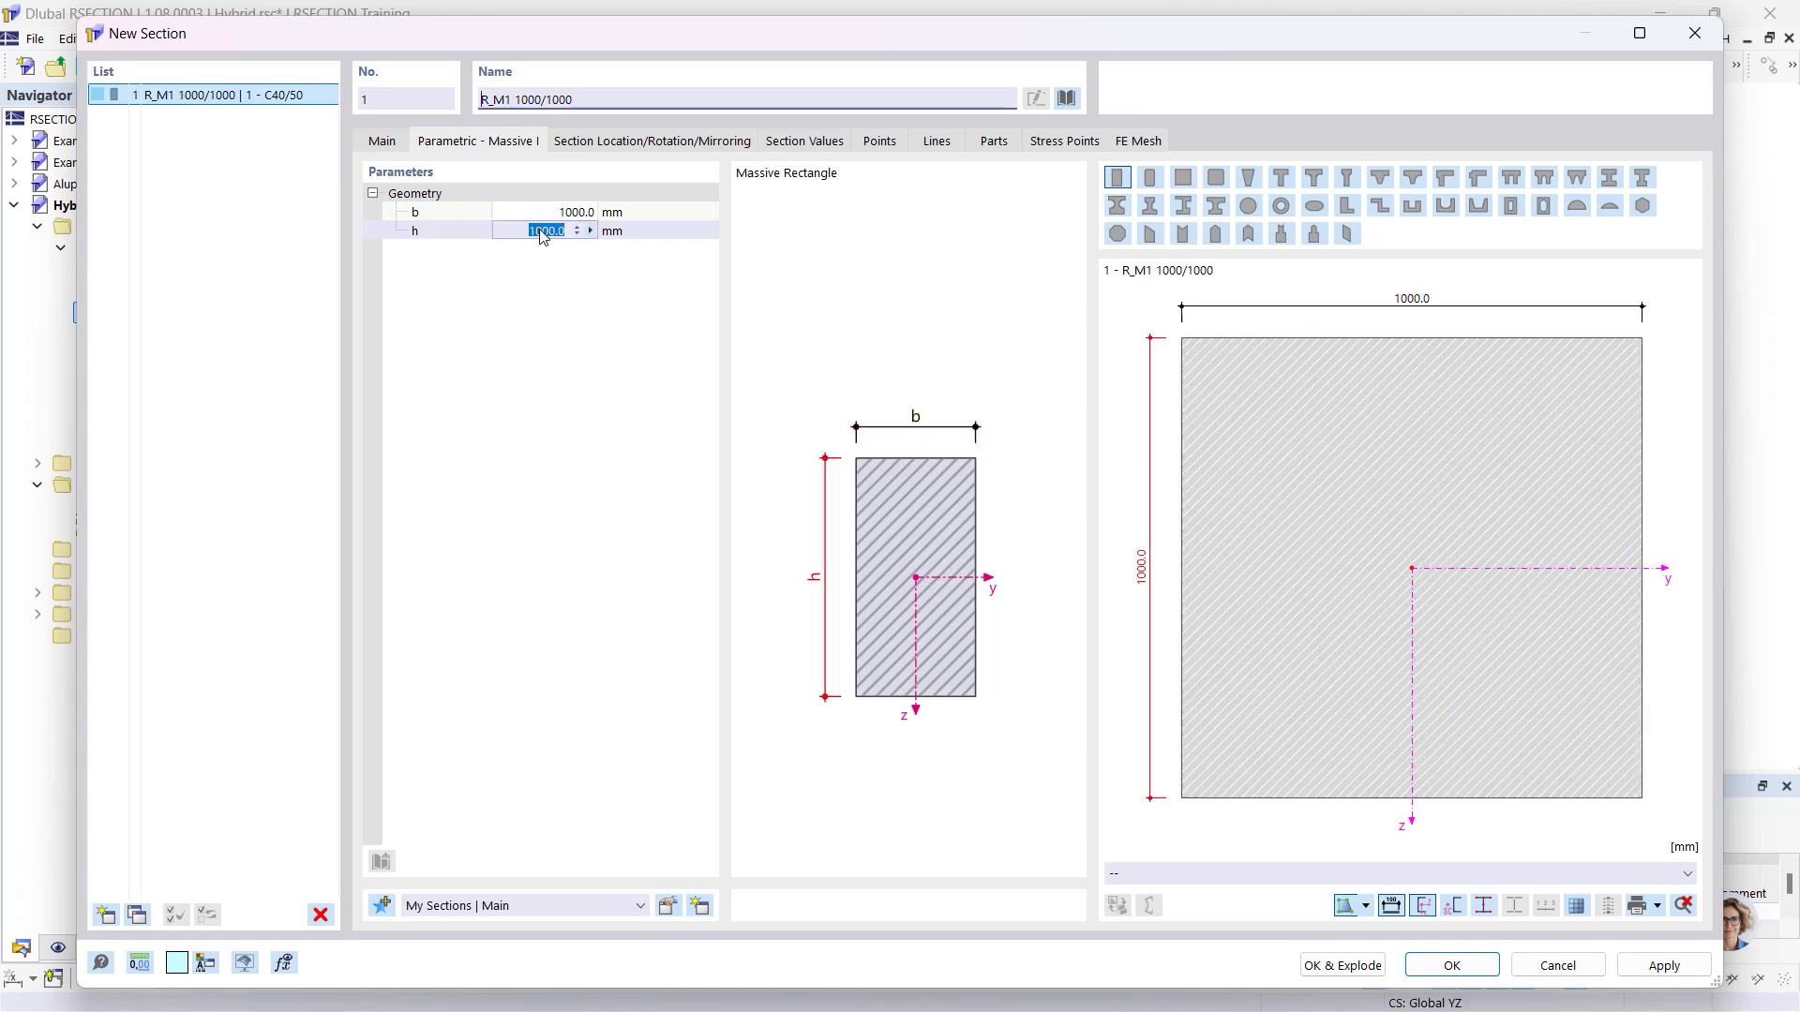
{"action": "type", "text": "200"}
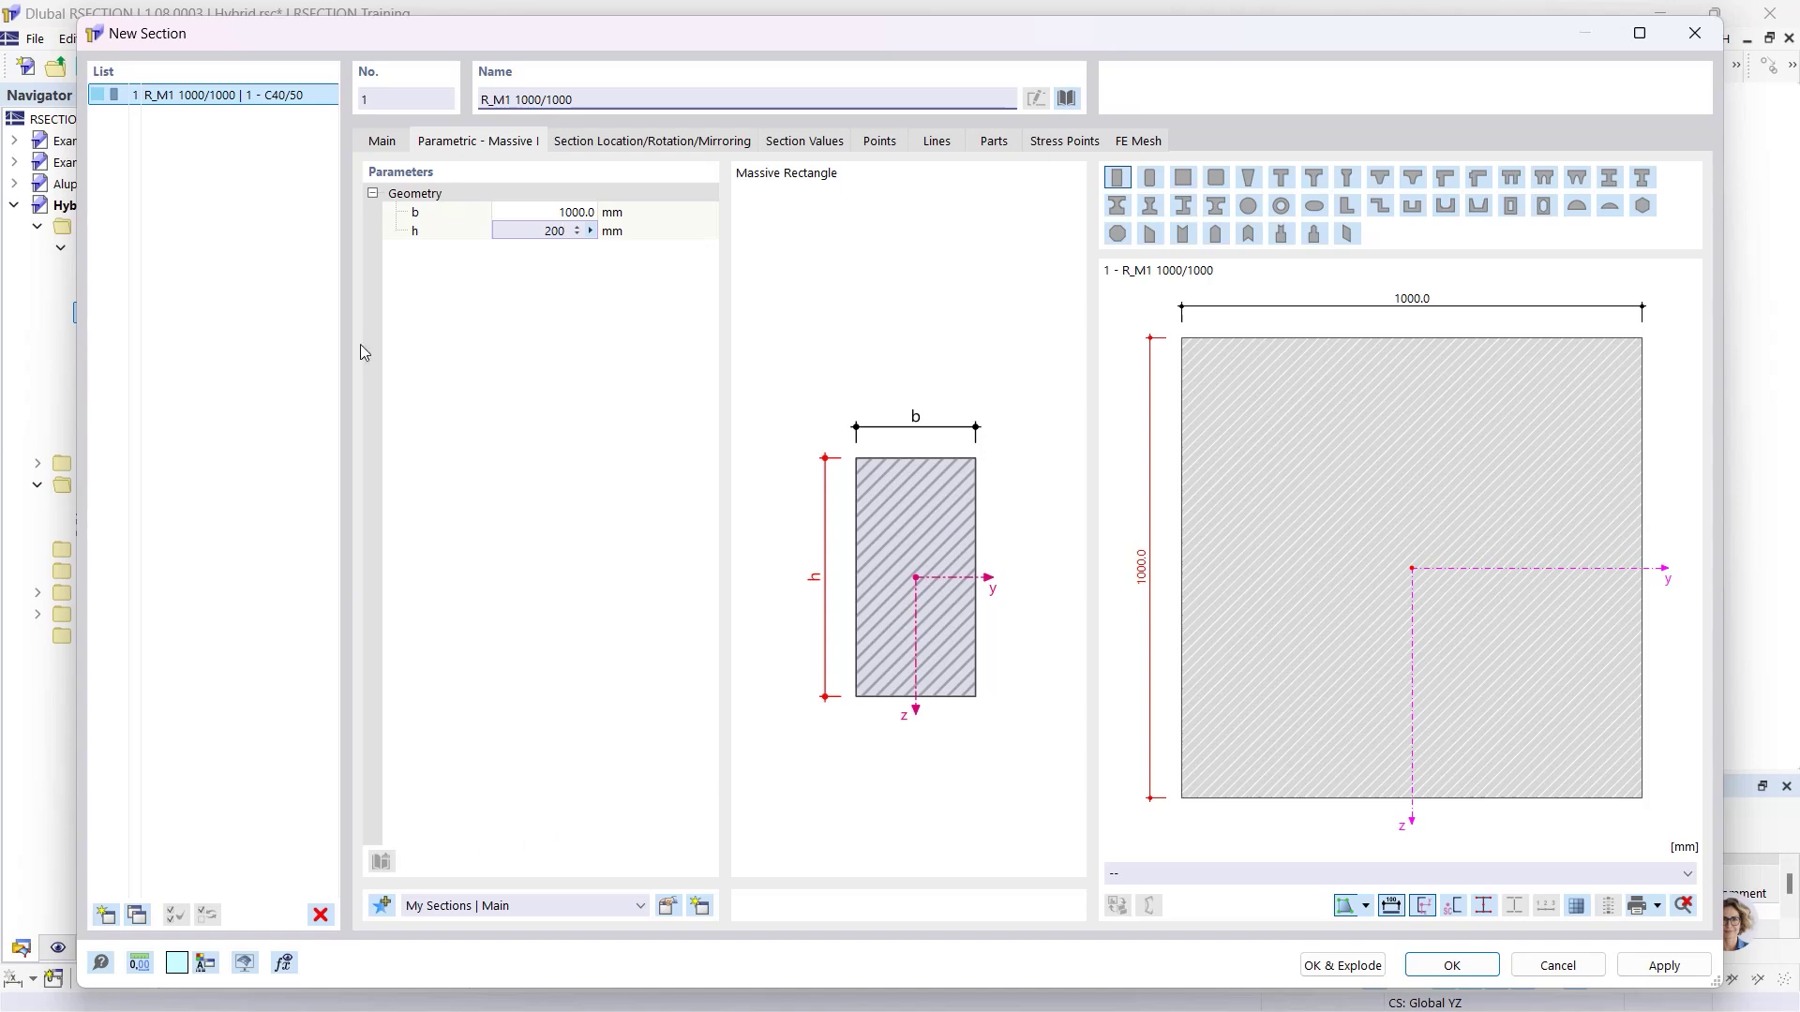
{"action": "left_click", "coordinate": [1451, 965]}
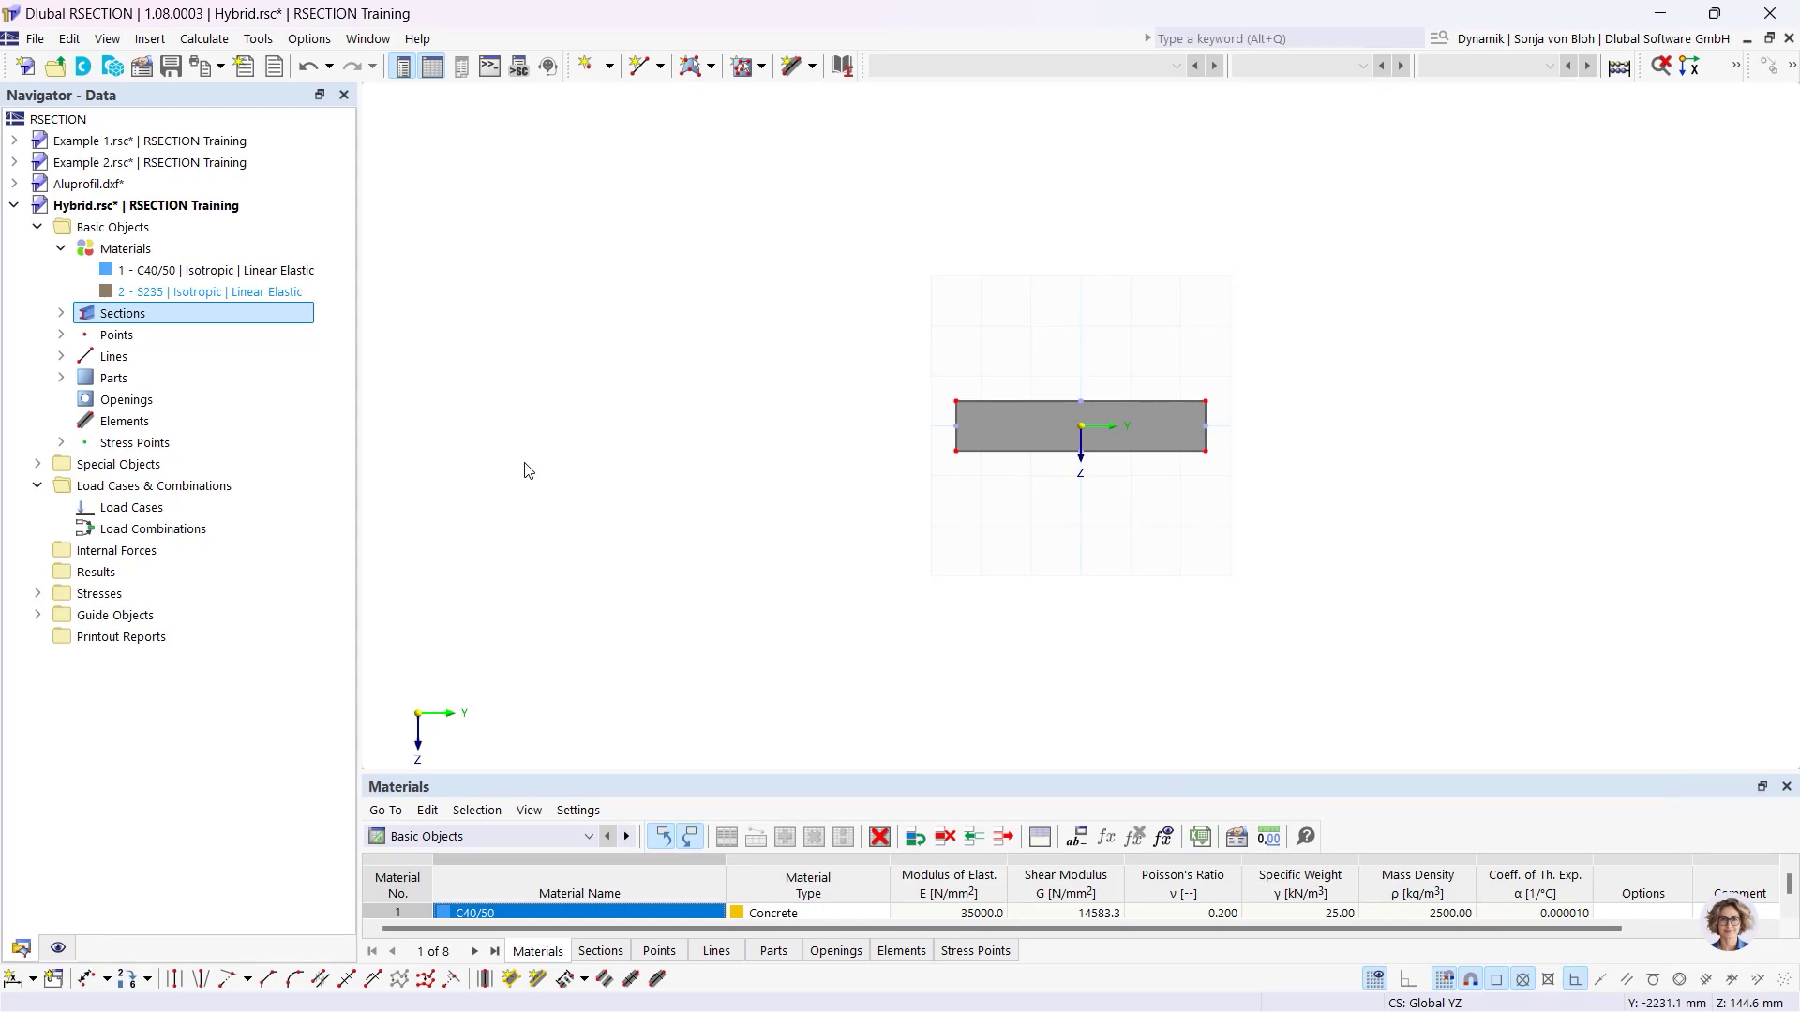
Create a second section from the standardized steel I-section library, HEB 400 to DIN 1025-2:1995-11, with material S235.
{"action": "right_click", "coordinate": [163, 321]}
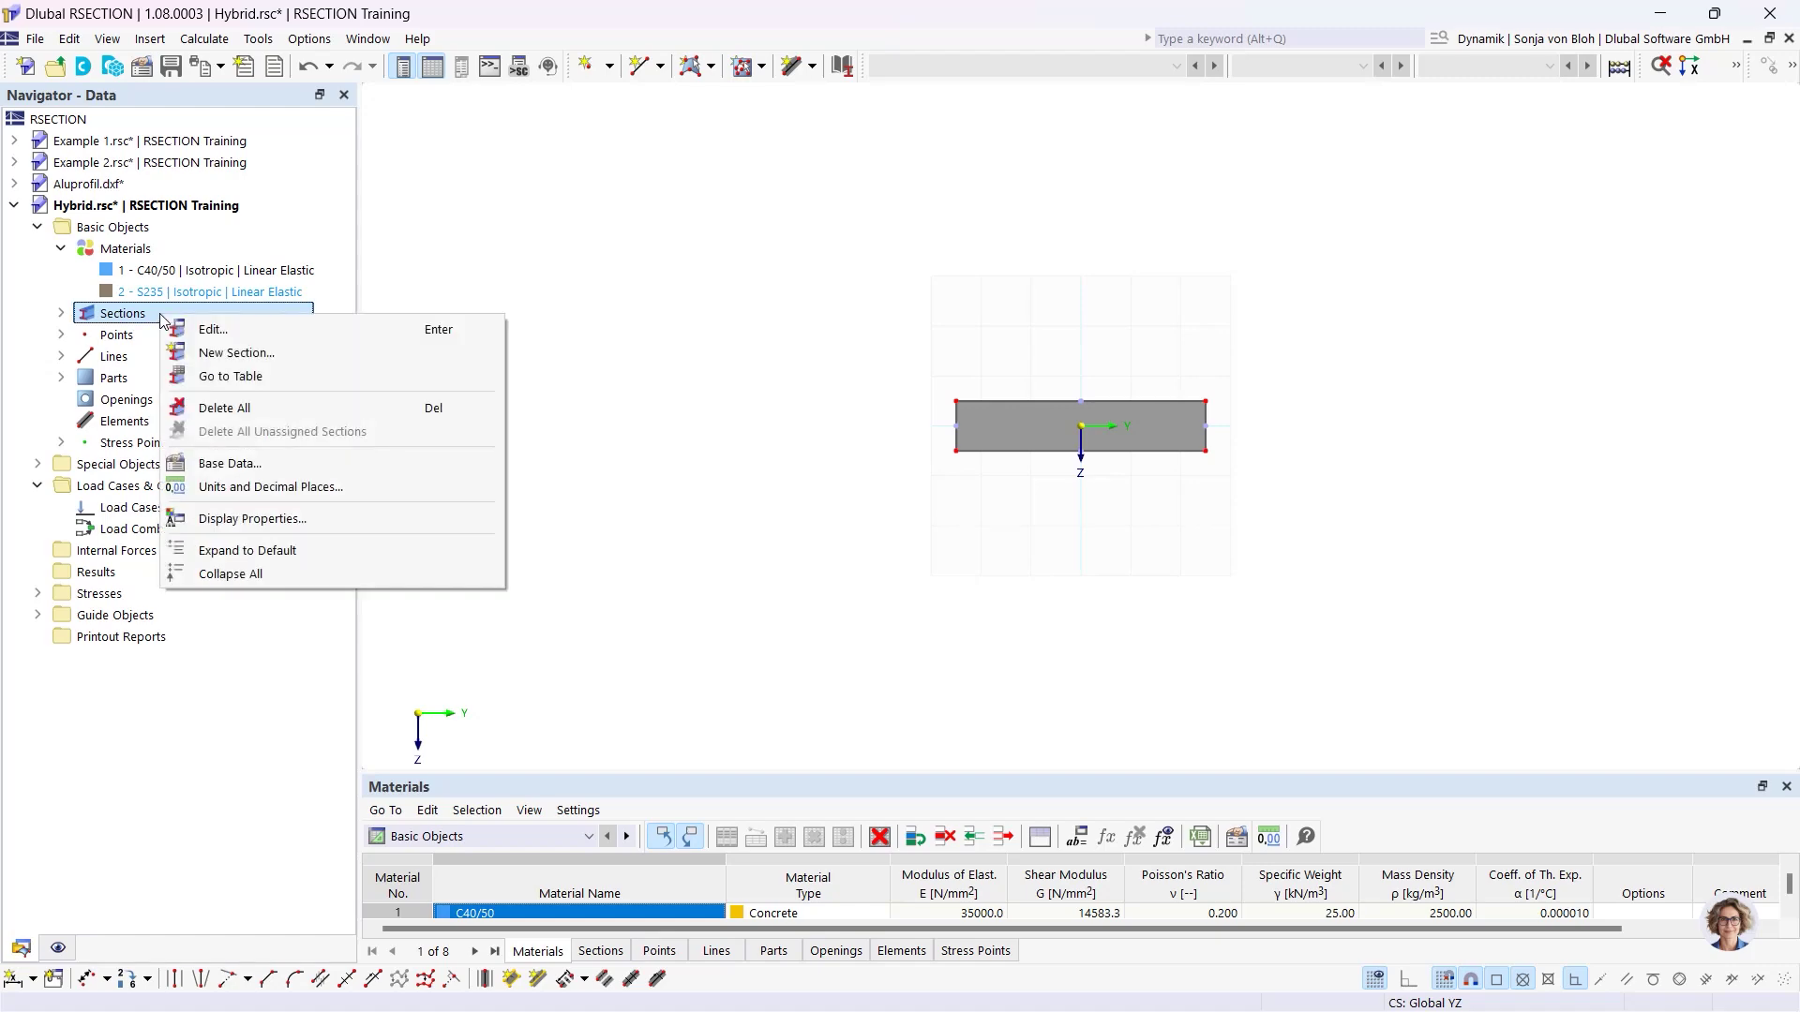
{"action": "left_click", "coordinate": [217, 352]}
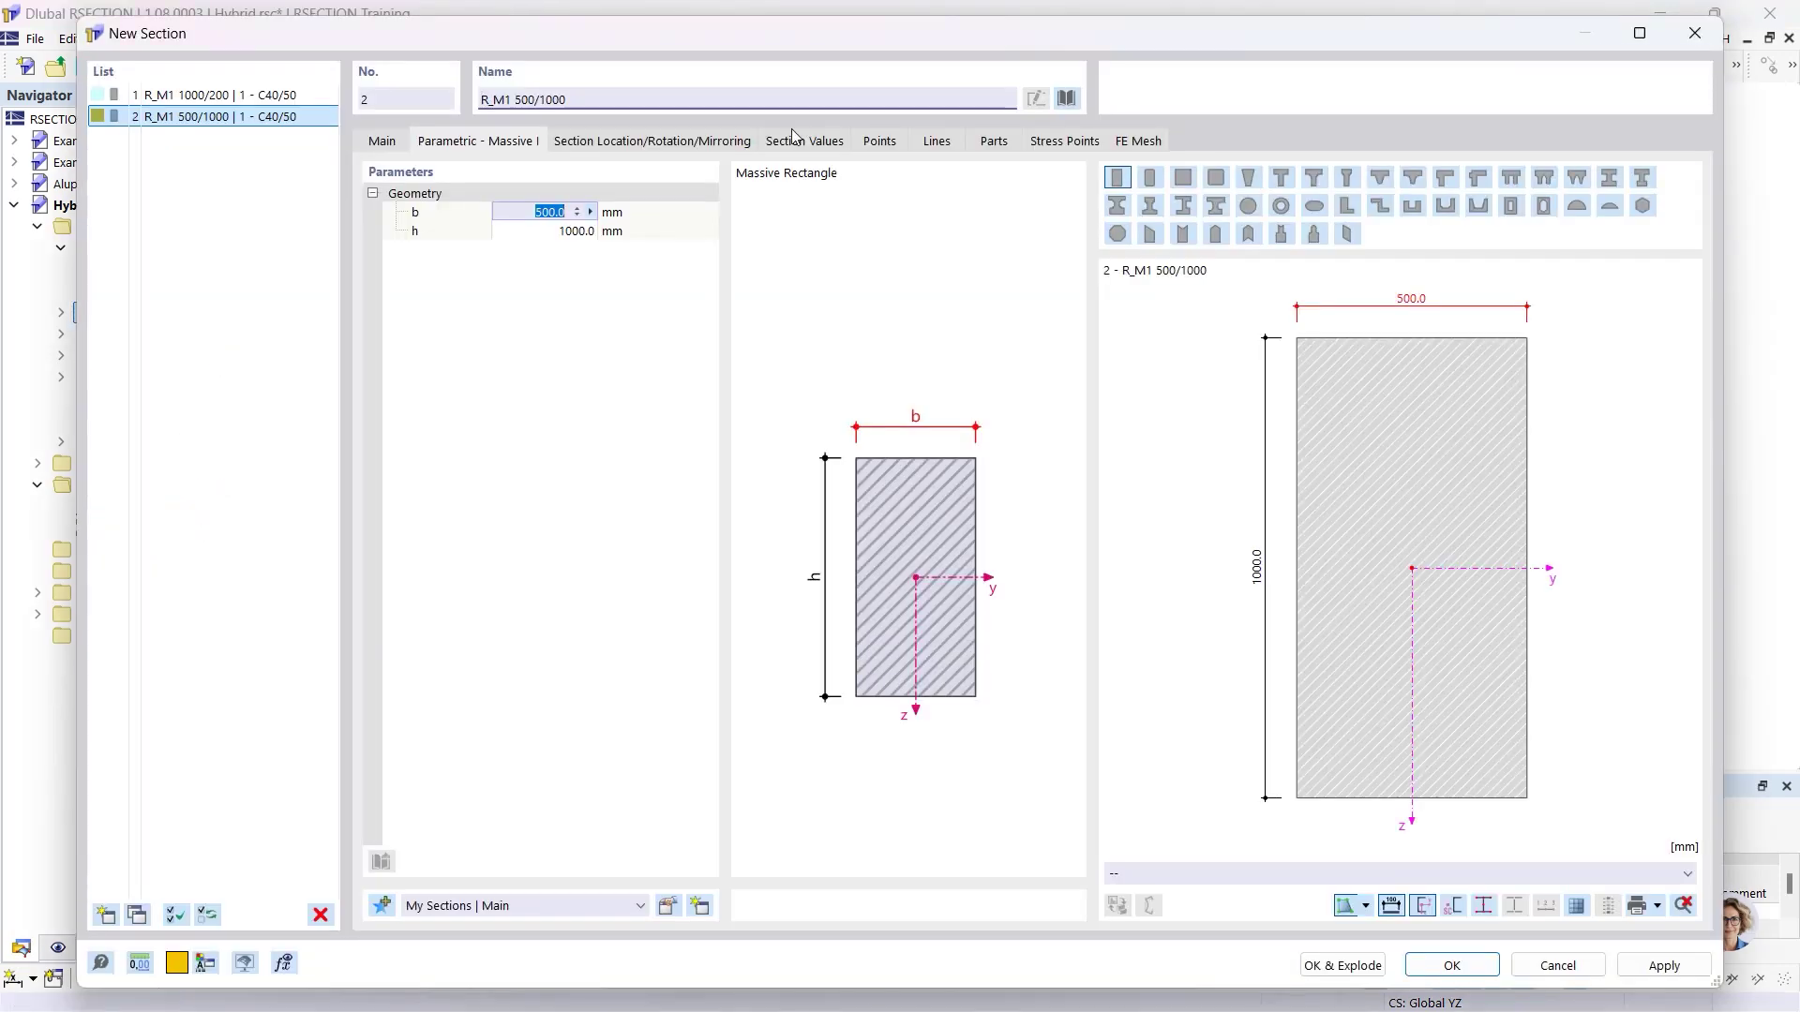
{"action": "left_click", "coordinate": [1066, 98]}
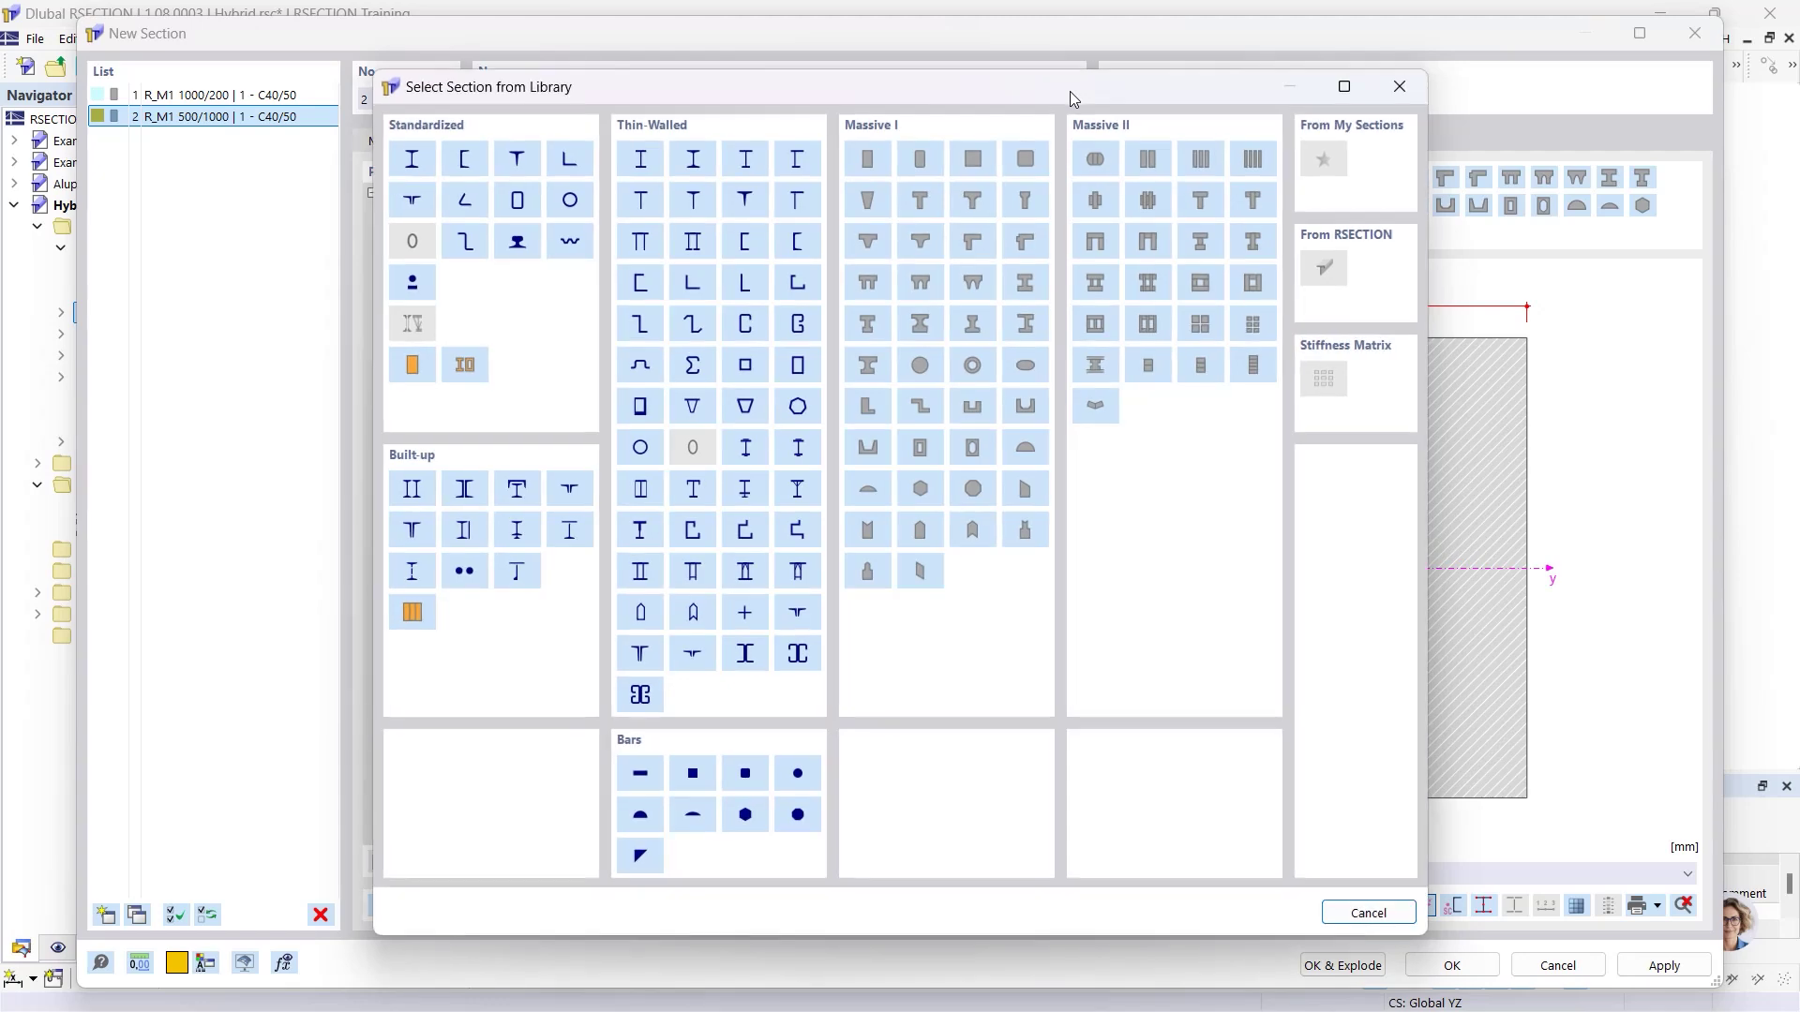
{"action": "left_click", "coordinate": [413, 159]}
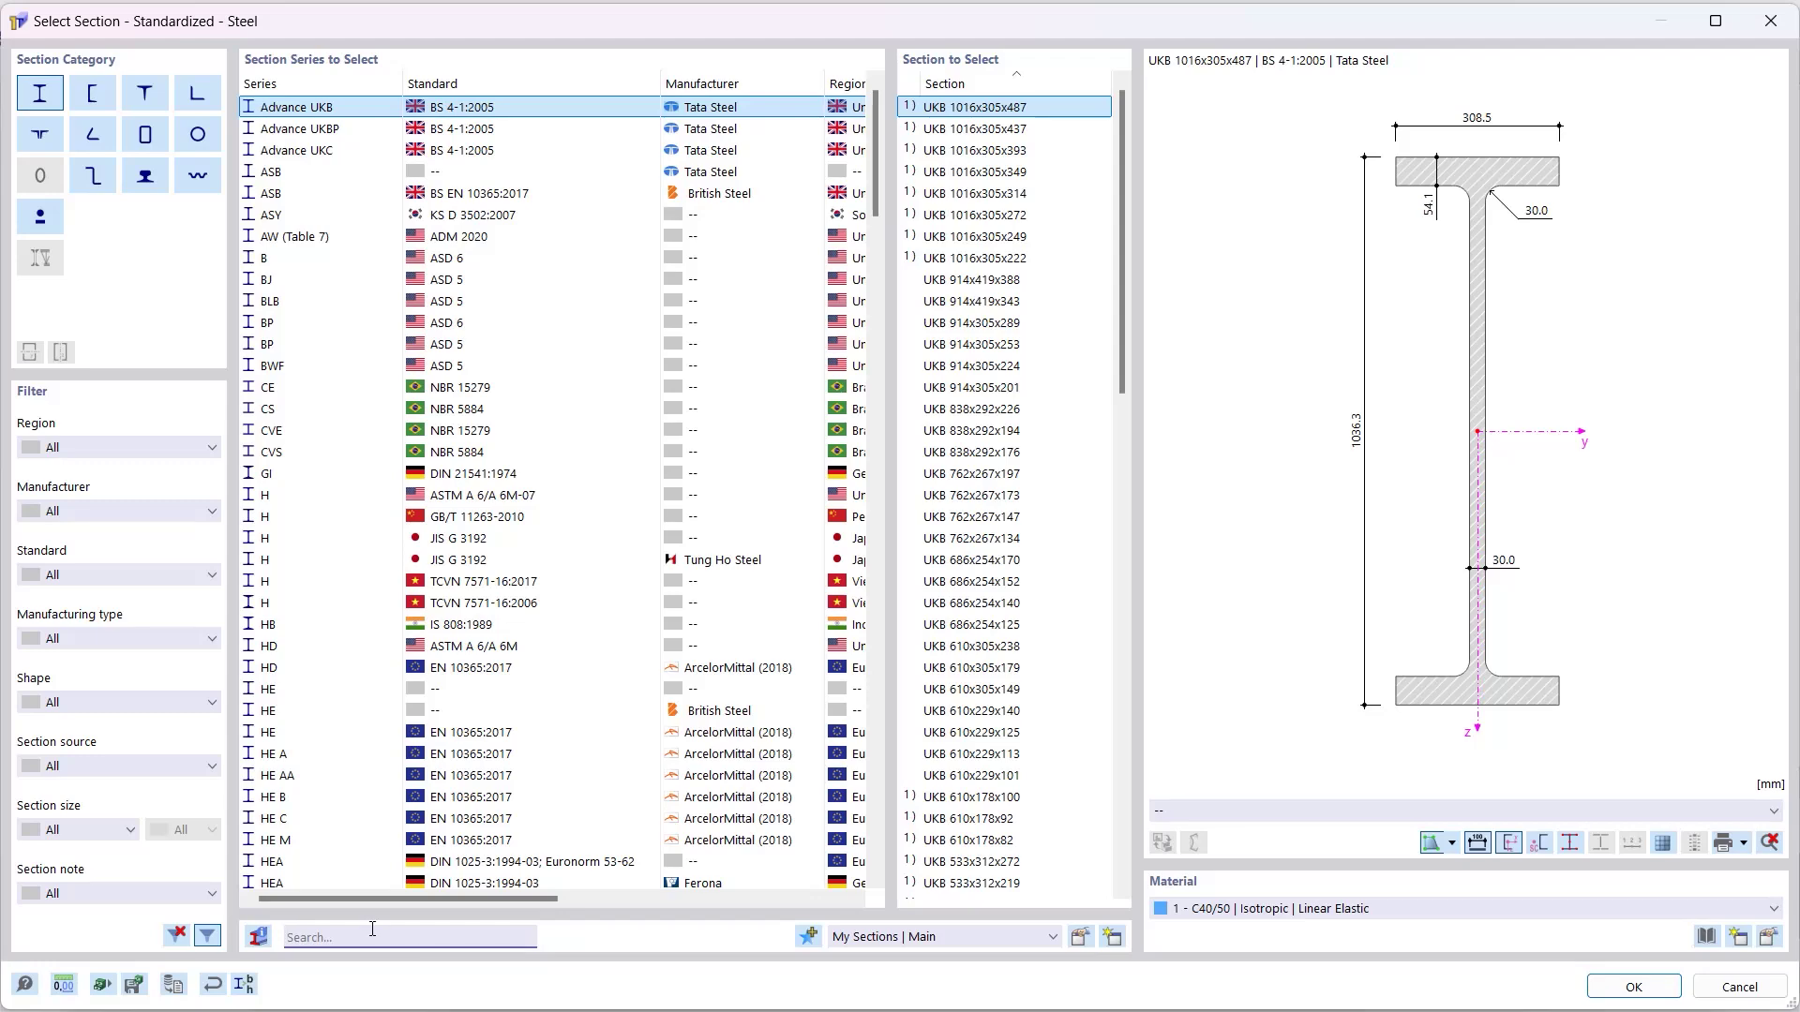
{"action": "type", "text": "H"}
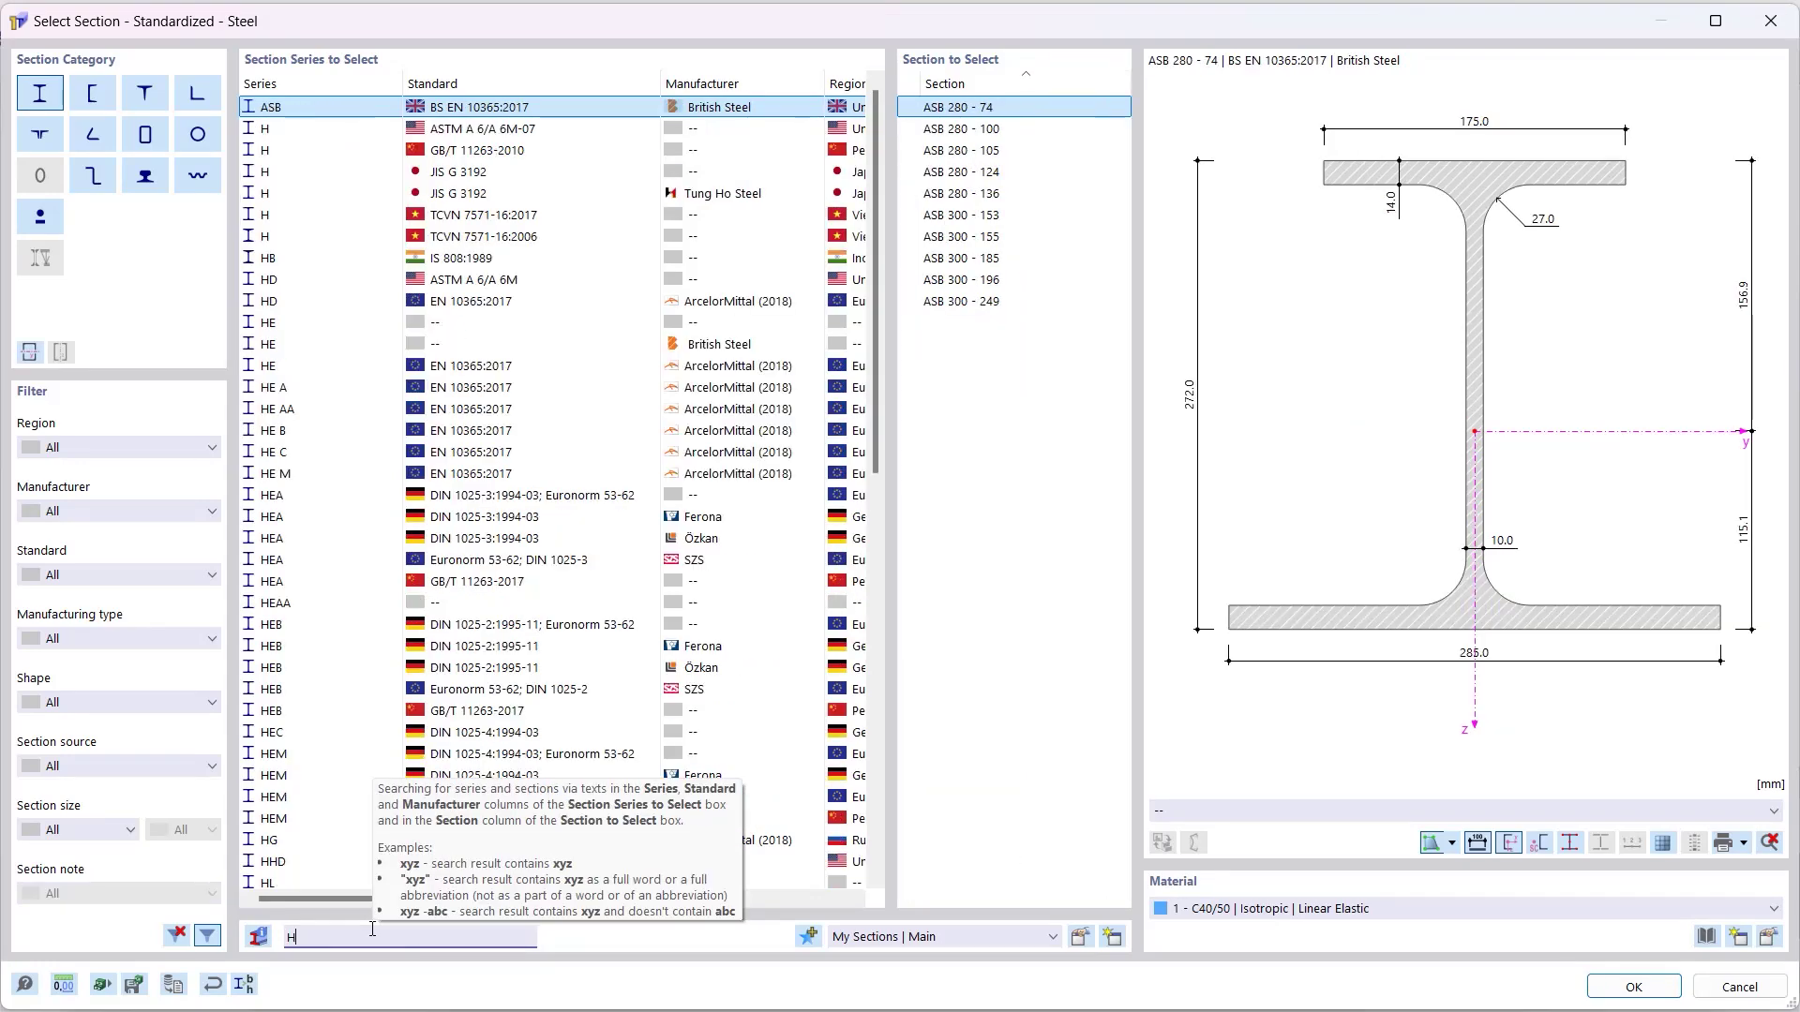
{"action": "type", "text": "EB 400"}
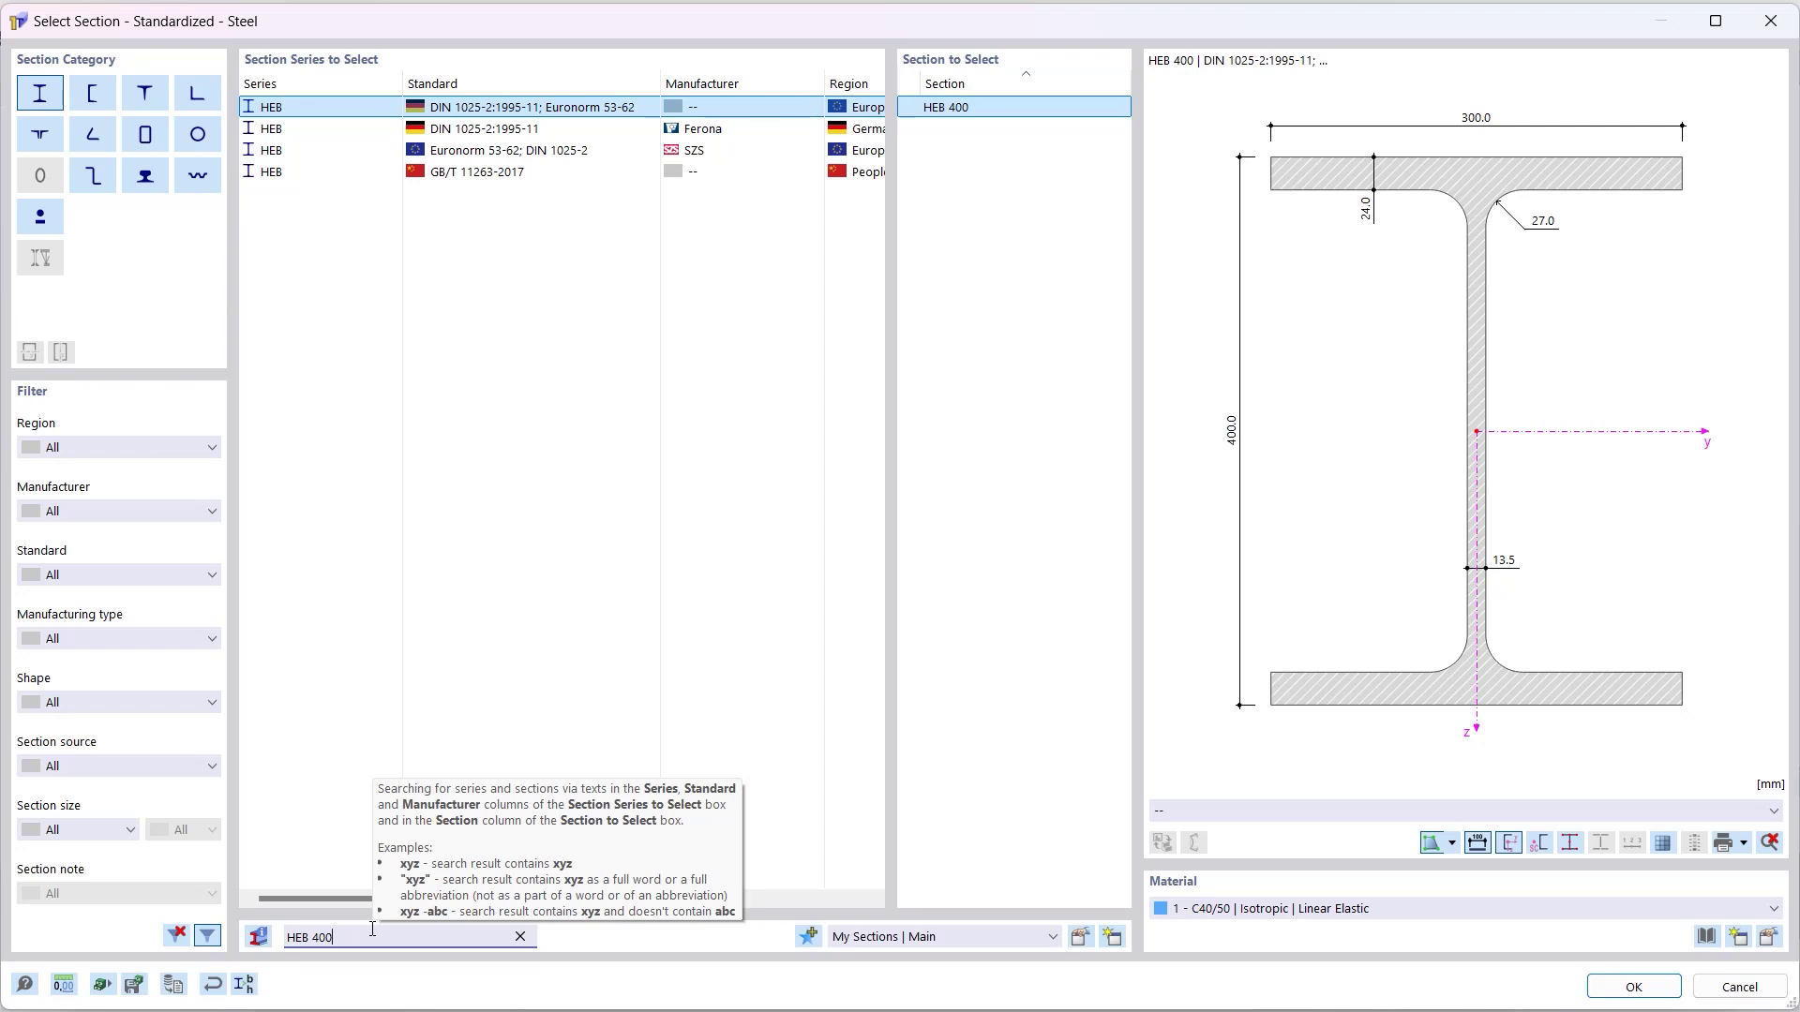
{"action": "left_click", "coordinate": [1223, 907]}
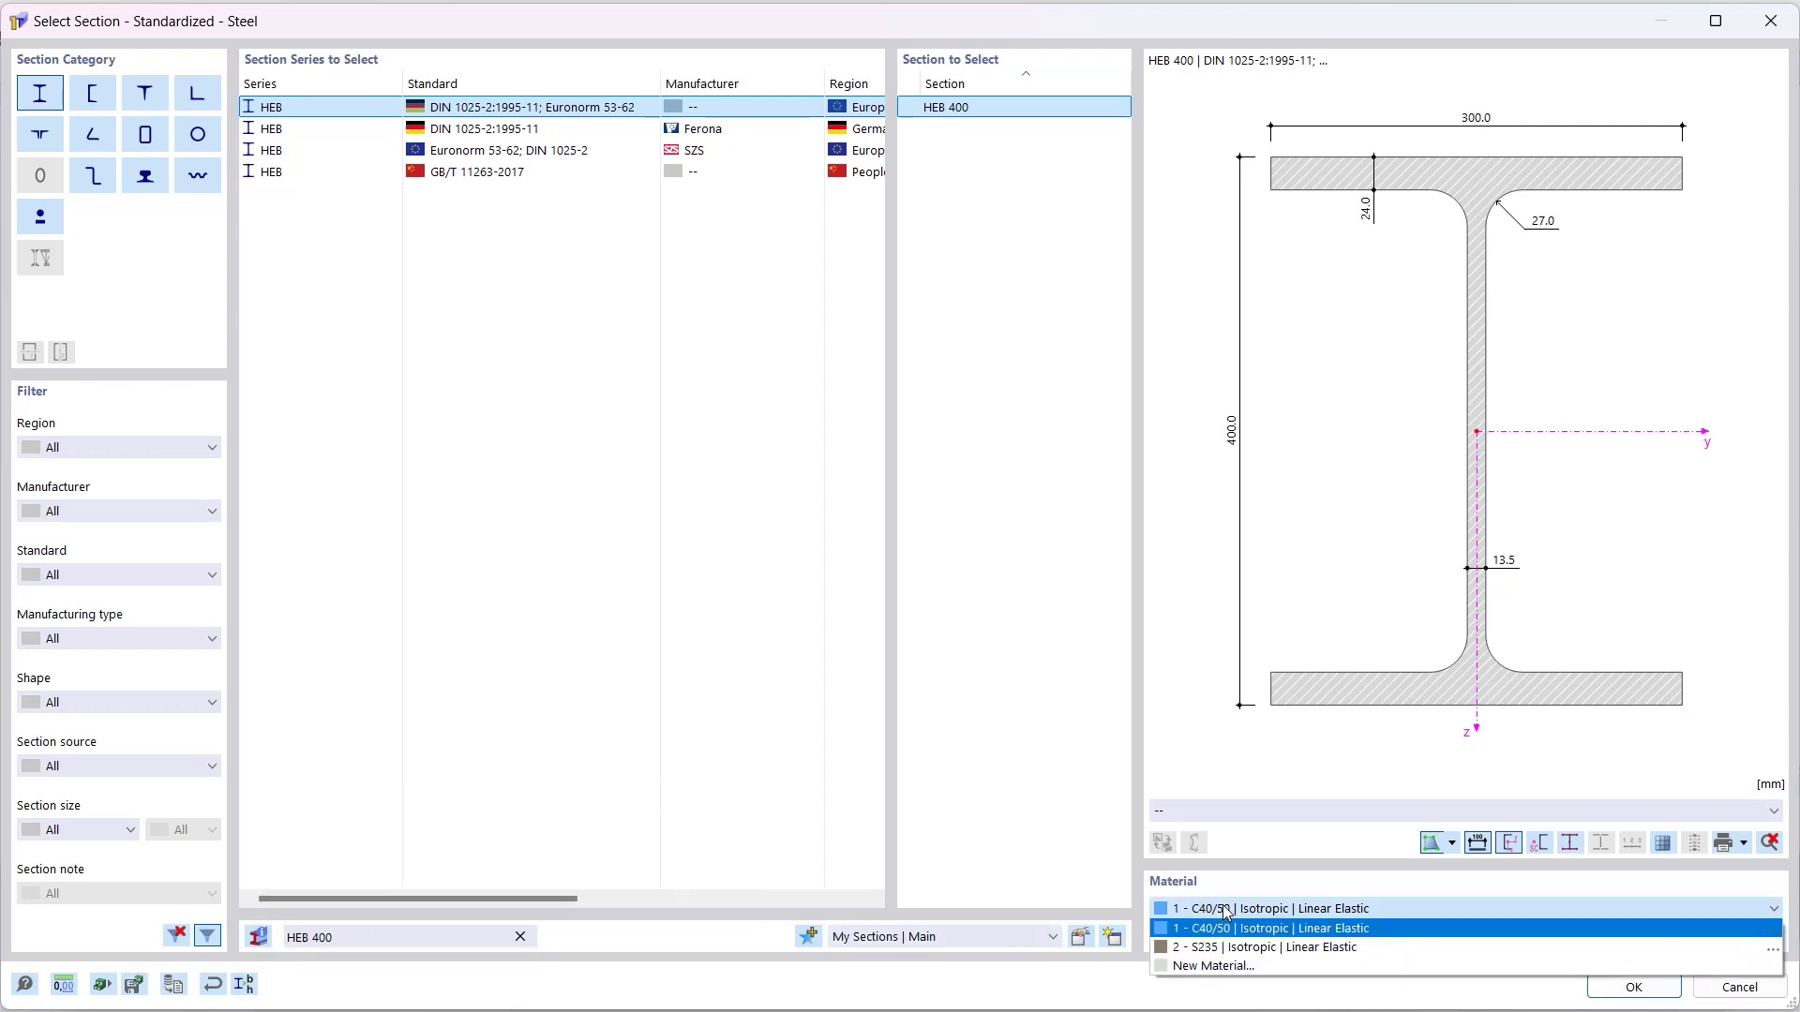
{"action": "left_click", "coordinate": [1200, 948]}
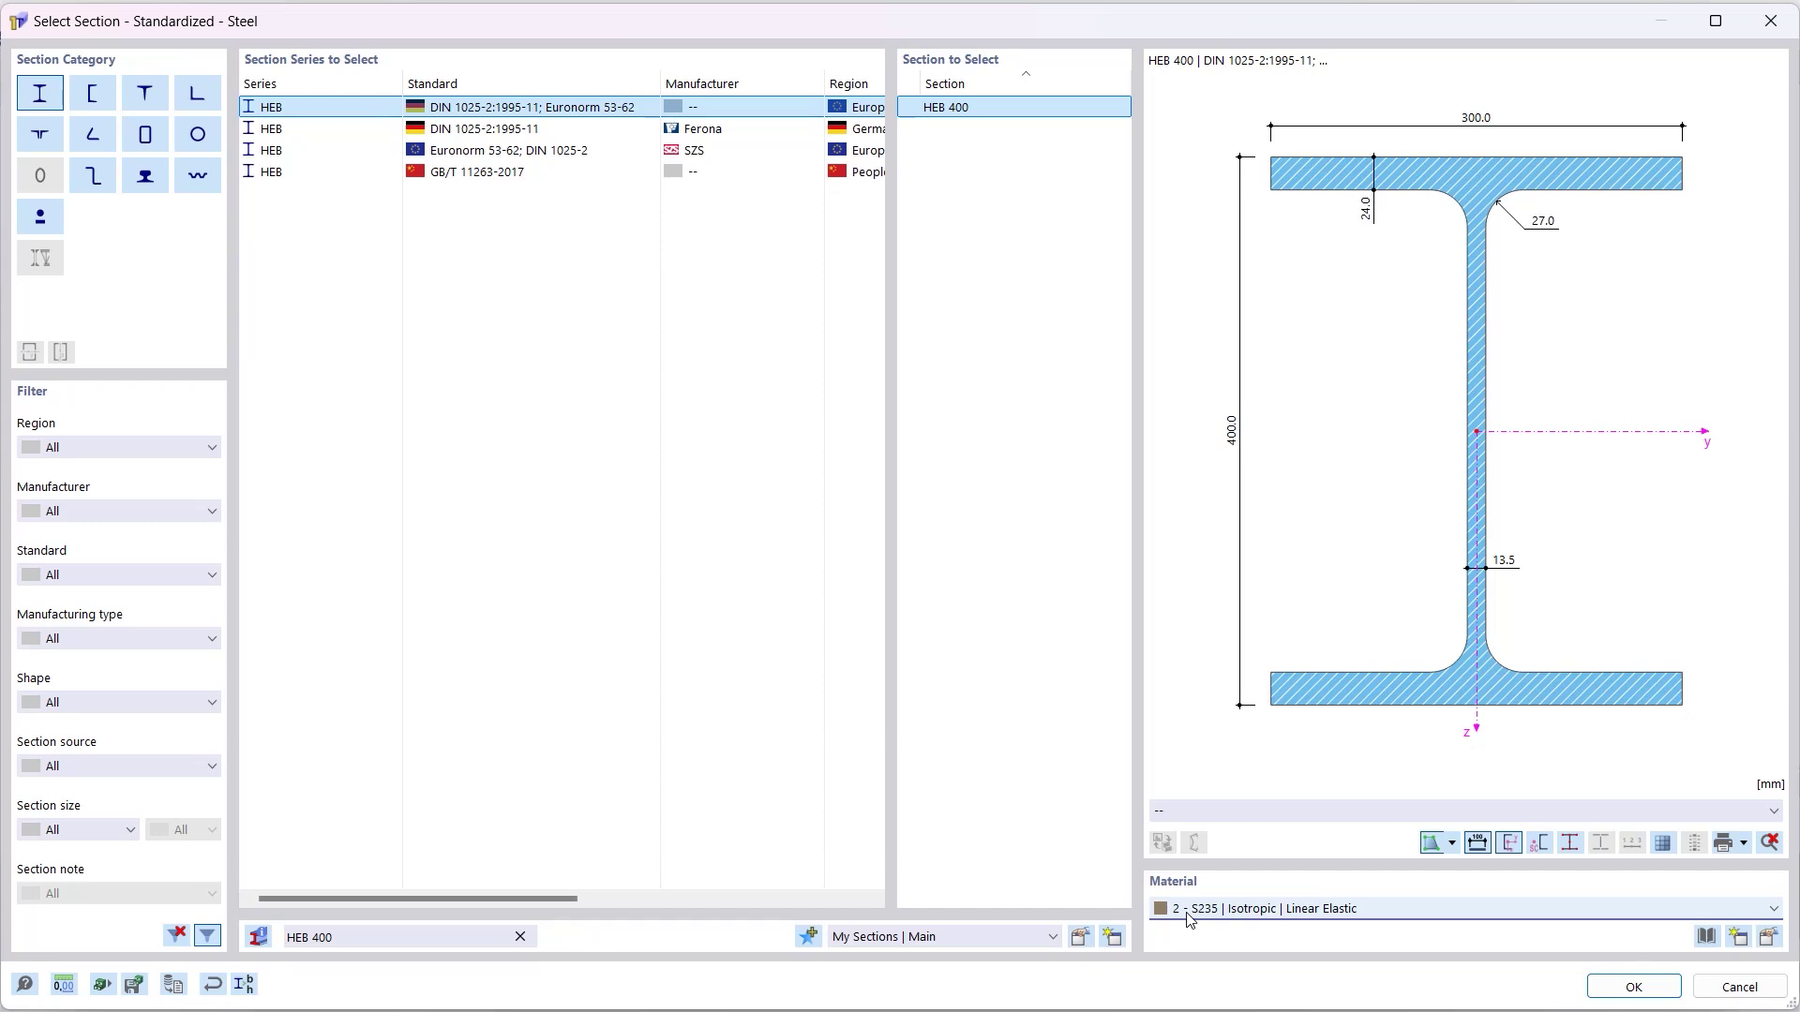
{"action": "left_click", "coordinate": [1614, 984]}
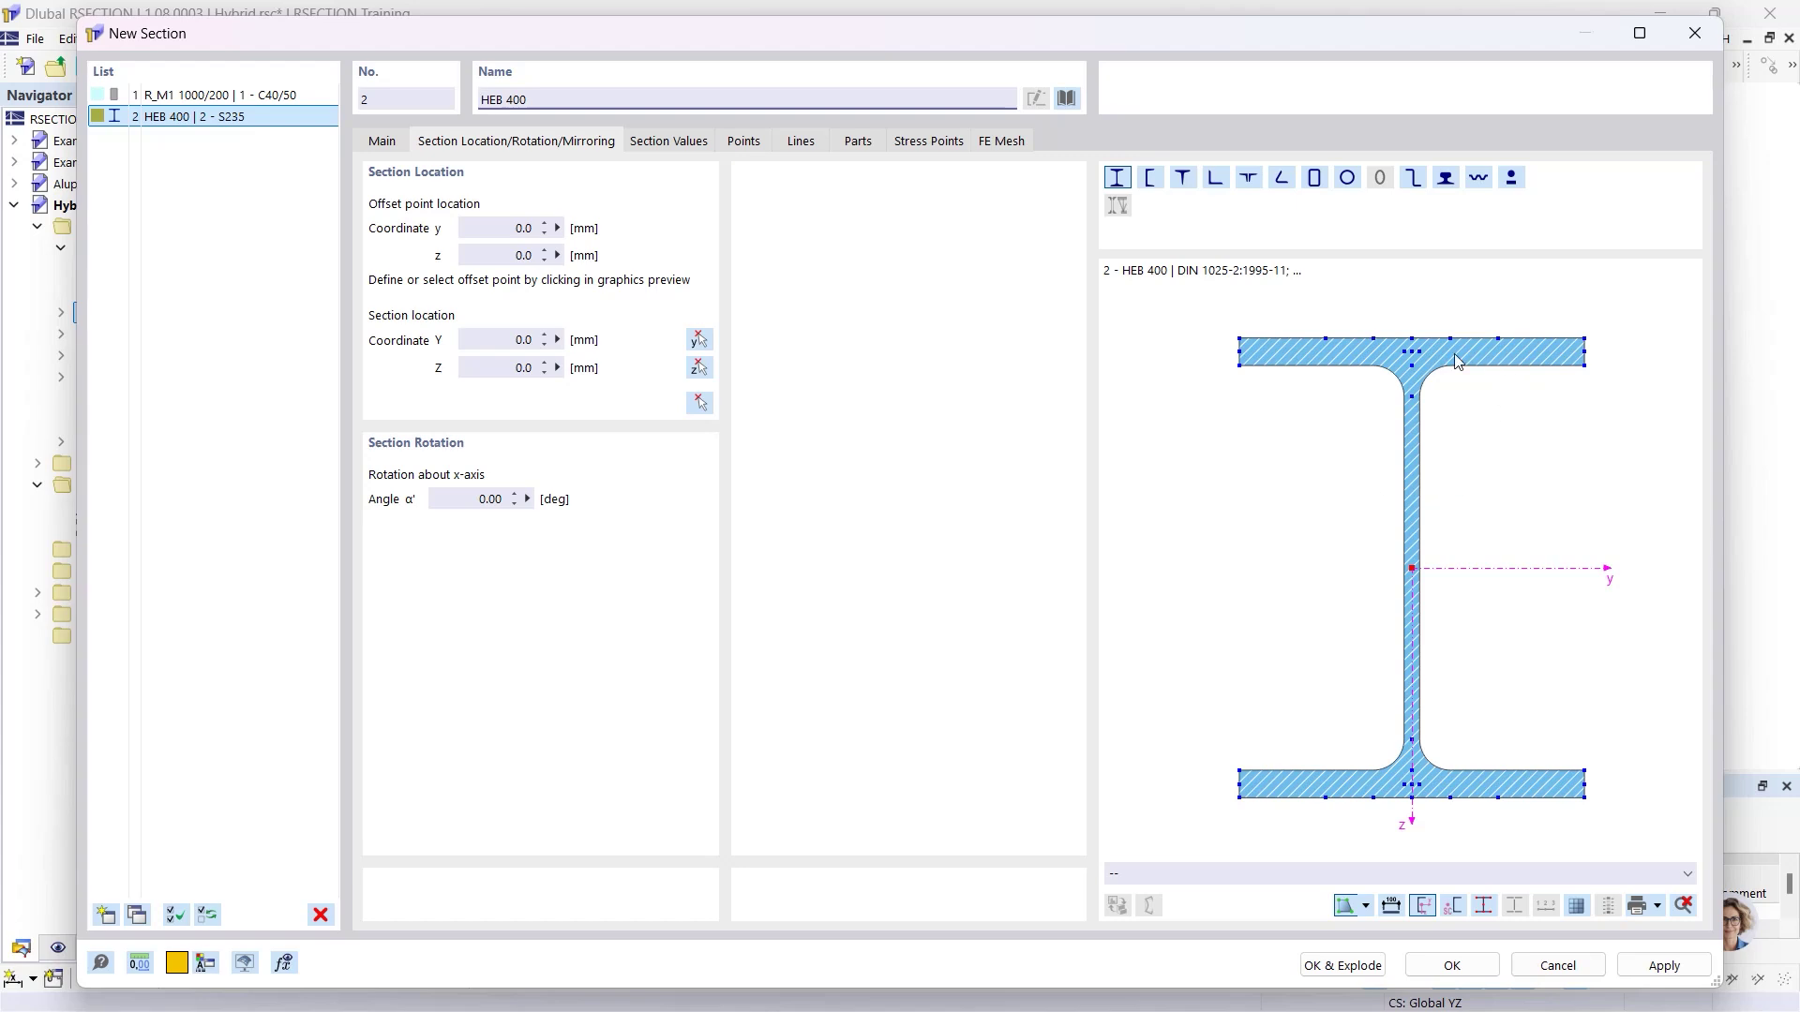
Place the HEB 400's top-flange midpoint at the concrete rectangle's lower edge midpoint, Y 0.0 and Z 100.0 mm, and confirm the section.
{"action": "left_click", "coordinate": [1412, 339]}
{"action": "left_click", "coordinate": [698, 402]}
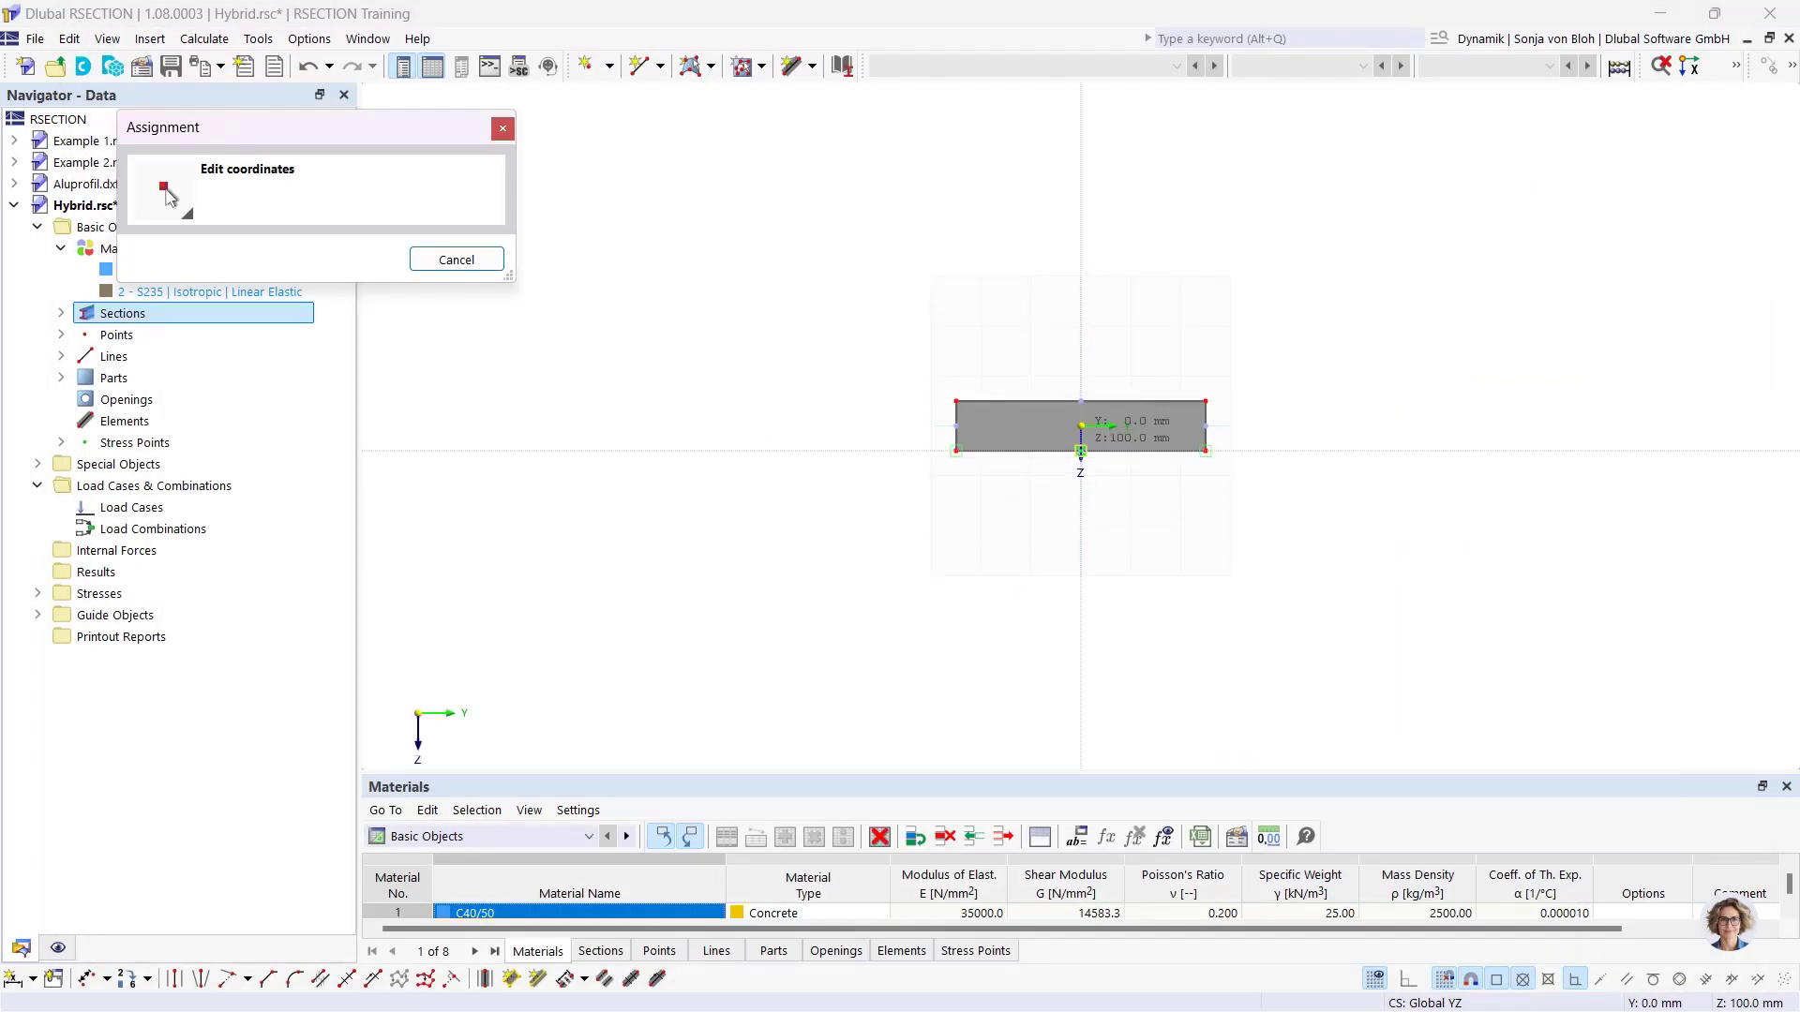
{"action": "left_click", "coordinate": [1080, 451]}
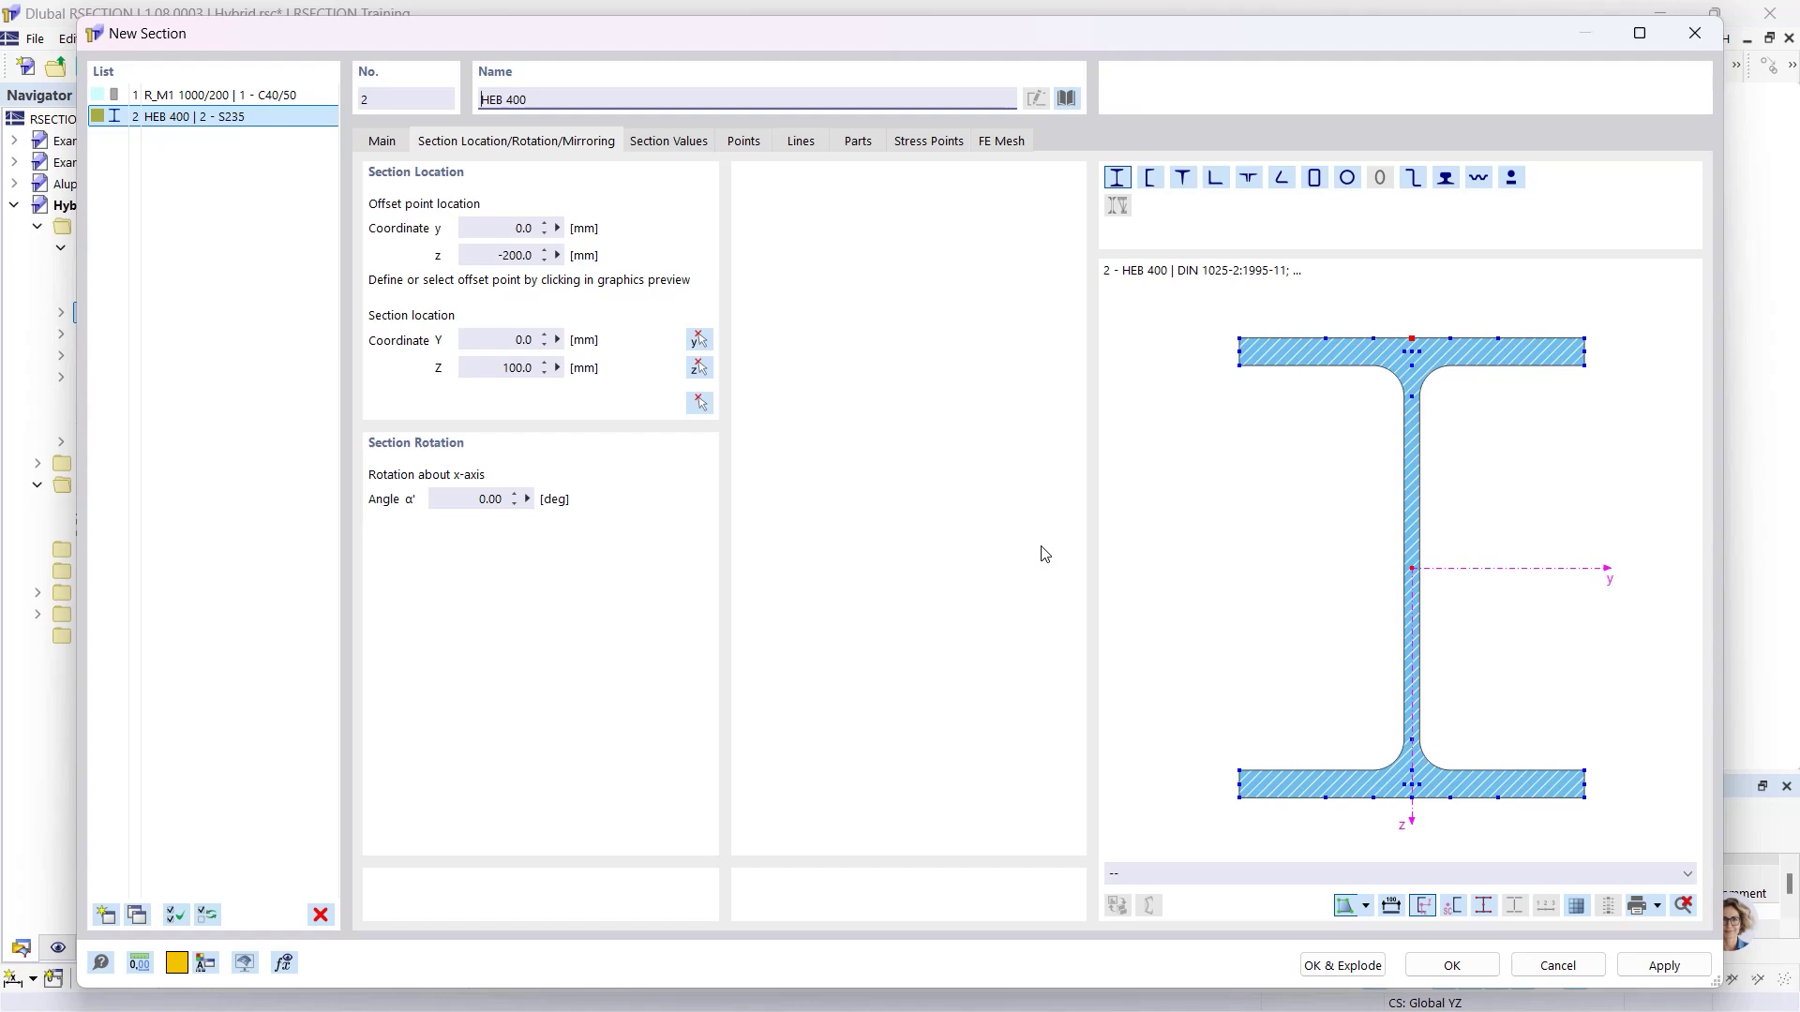
{"action": "left_click", "coordinate": [1450, 966]}
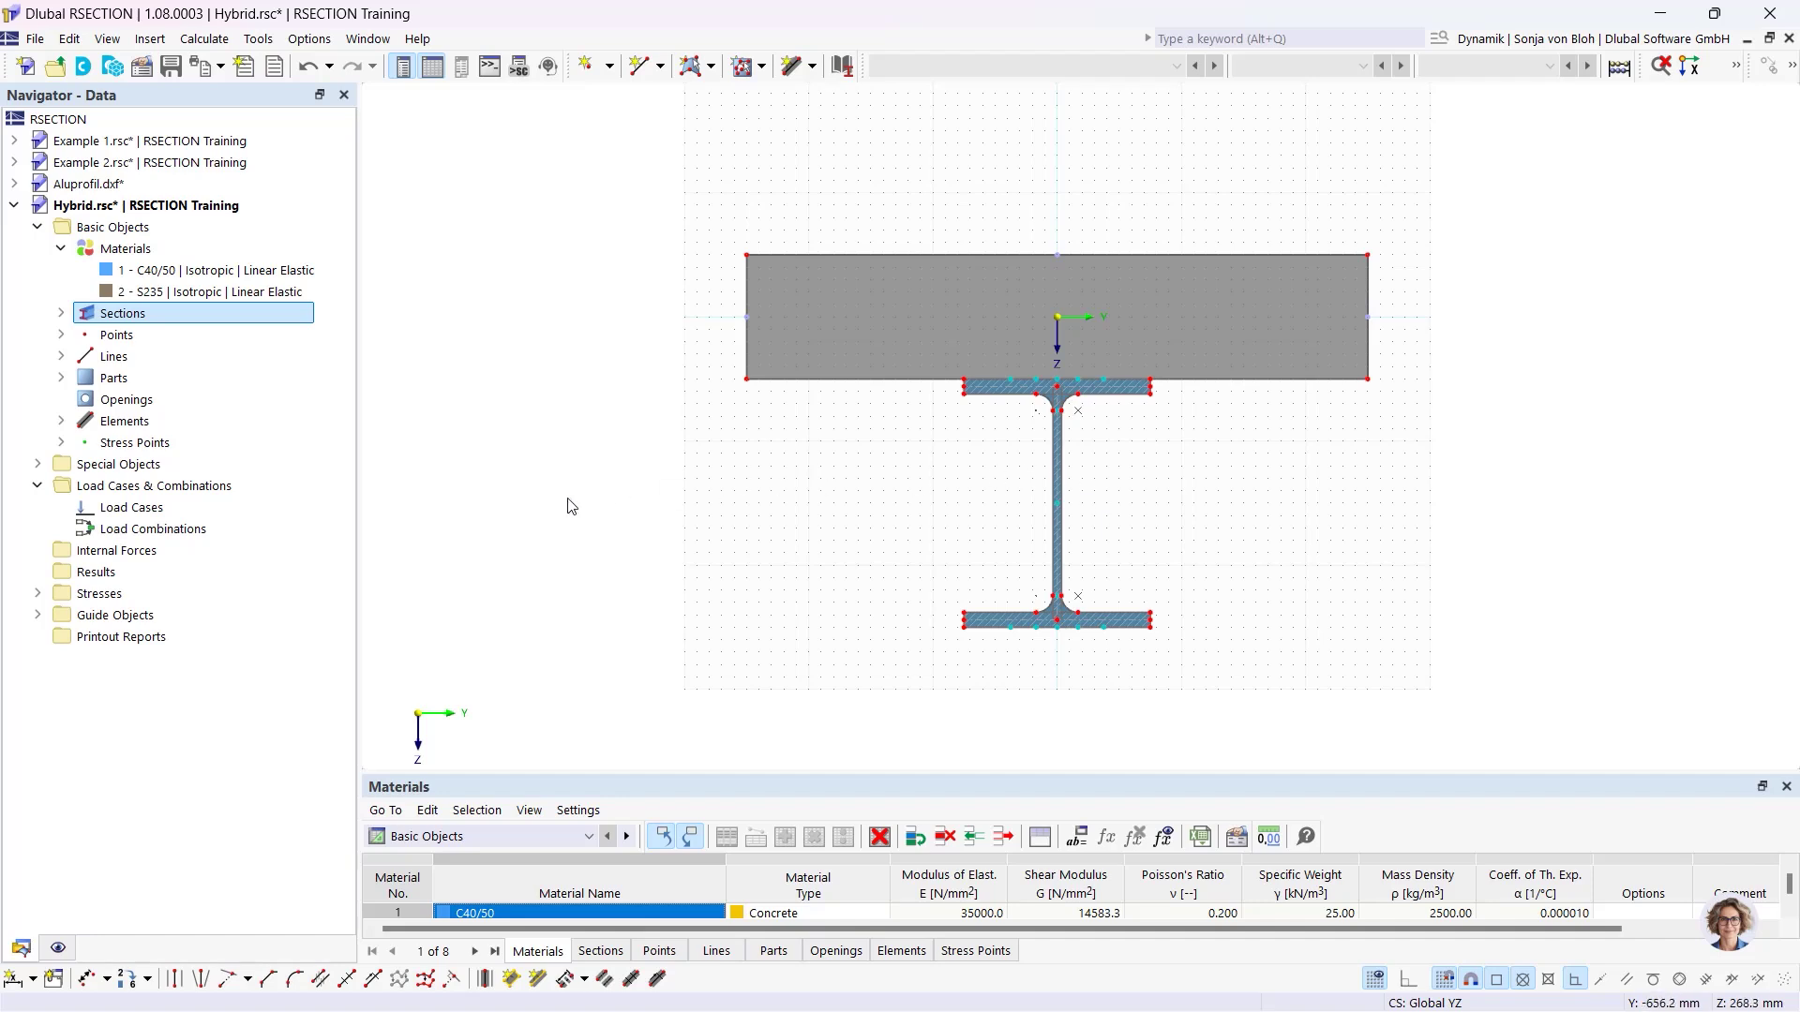
Create a permanent load case named M.
{"action": "right_click", "coordinate": [150, 507]}
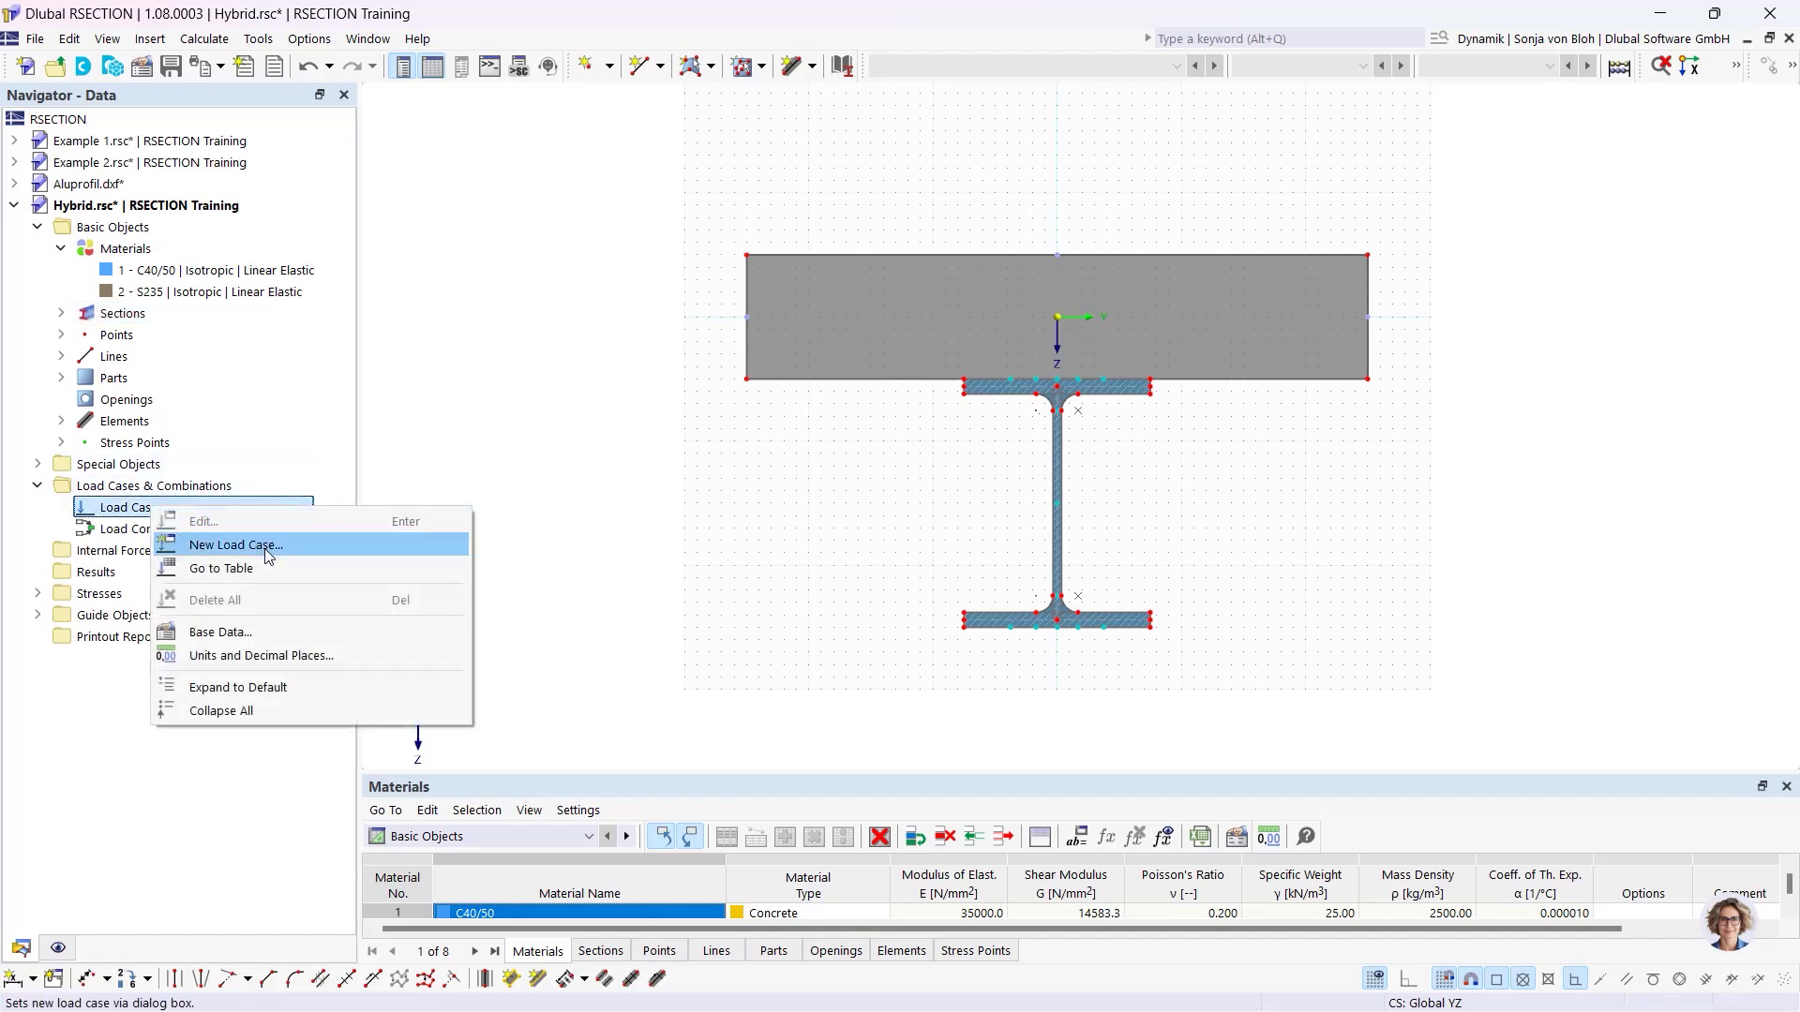
{"action": "left_click", "coordinate": [269, 557]}
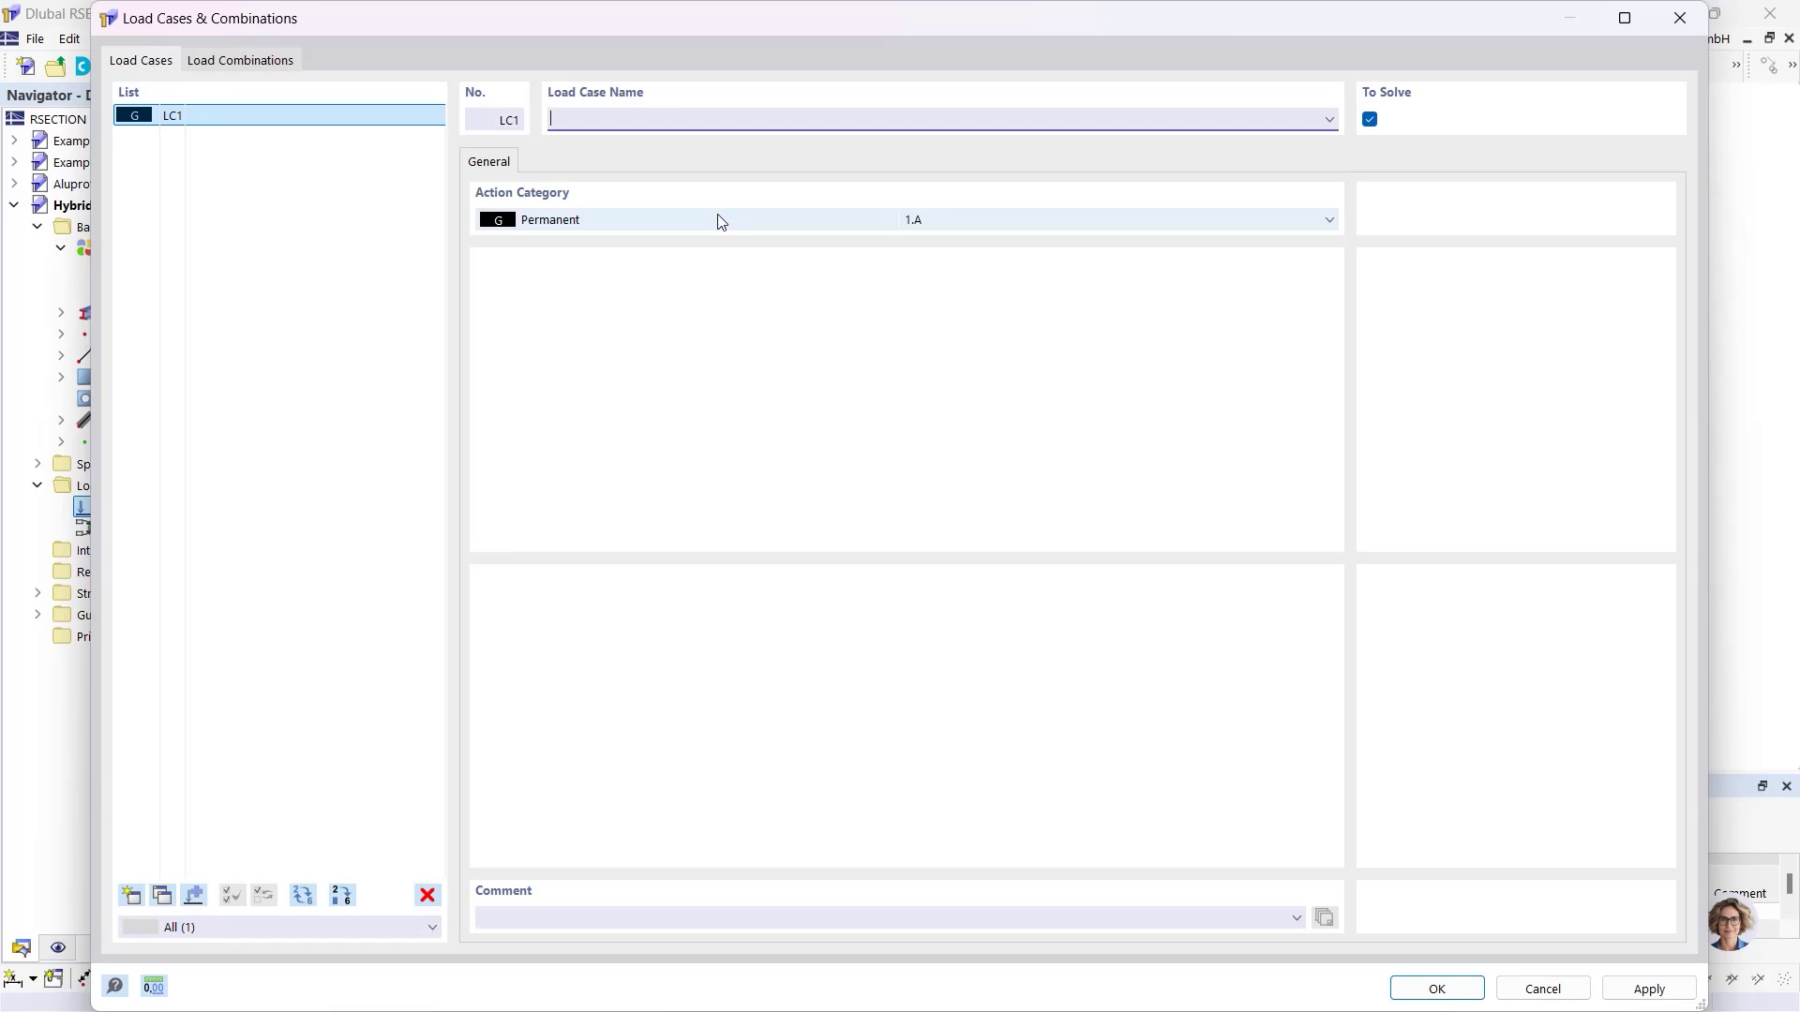
{"action": "type", "text": "M"}
{"action": "left_click", "coordinate": [1421, 989]}
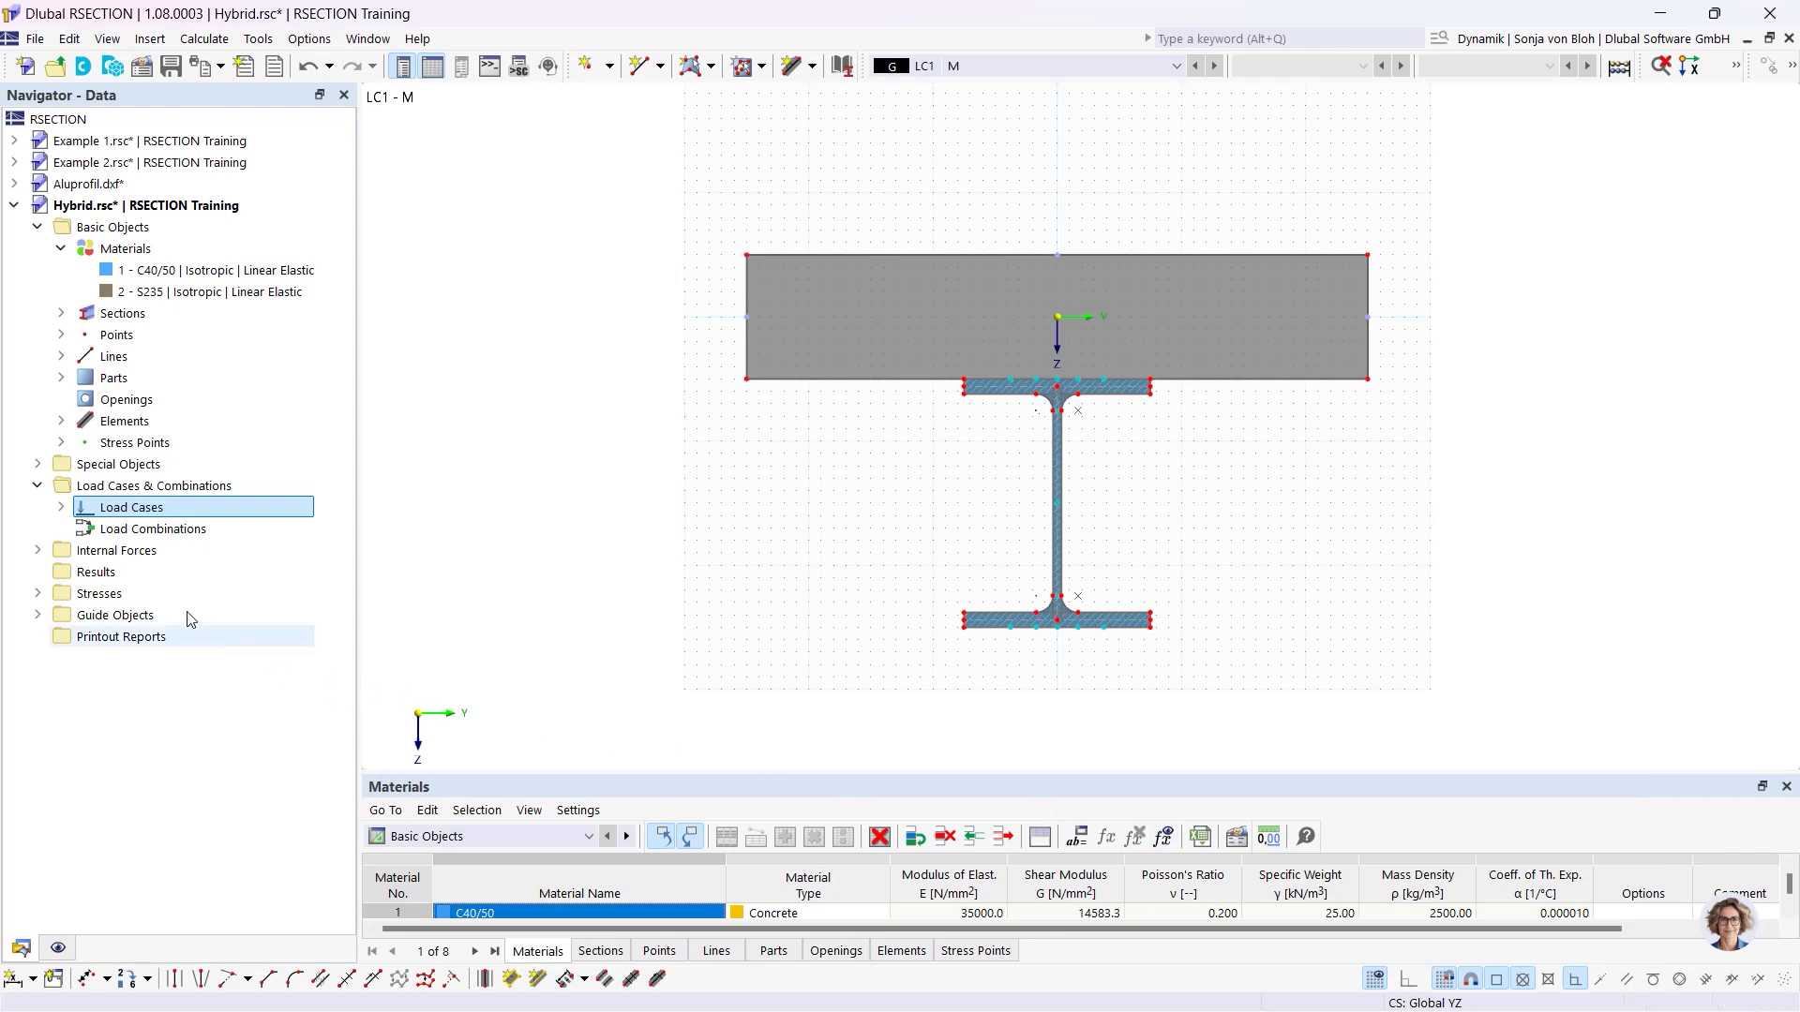
Define internal forces for load case LC1 - M with a bending moment My of 100 kNm.
{"action": "left_click", "coordinate": [38, 550]}
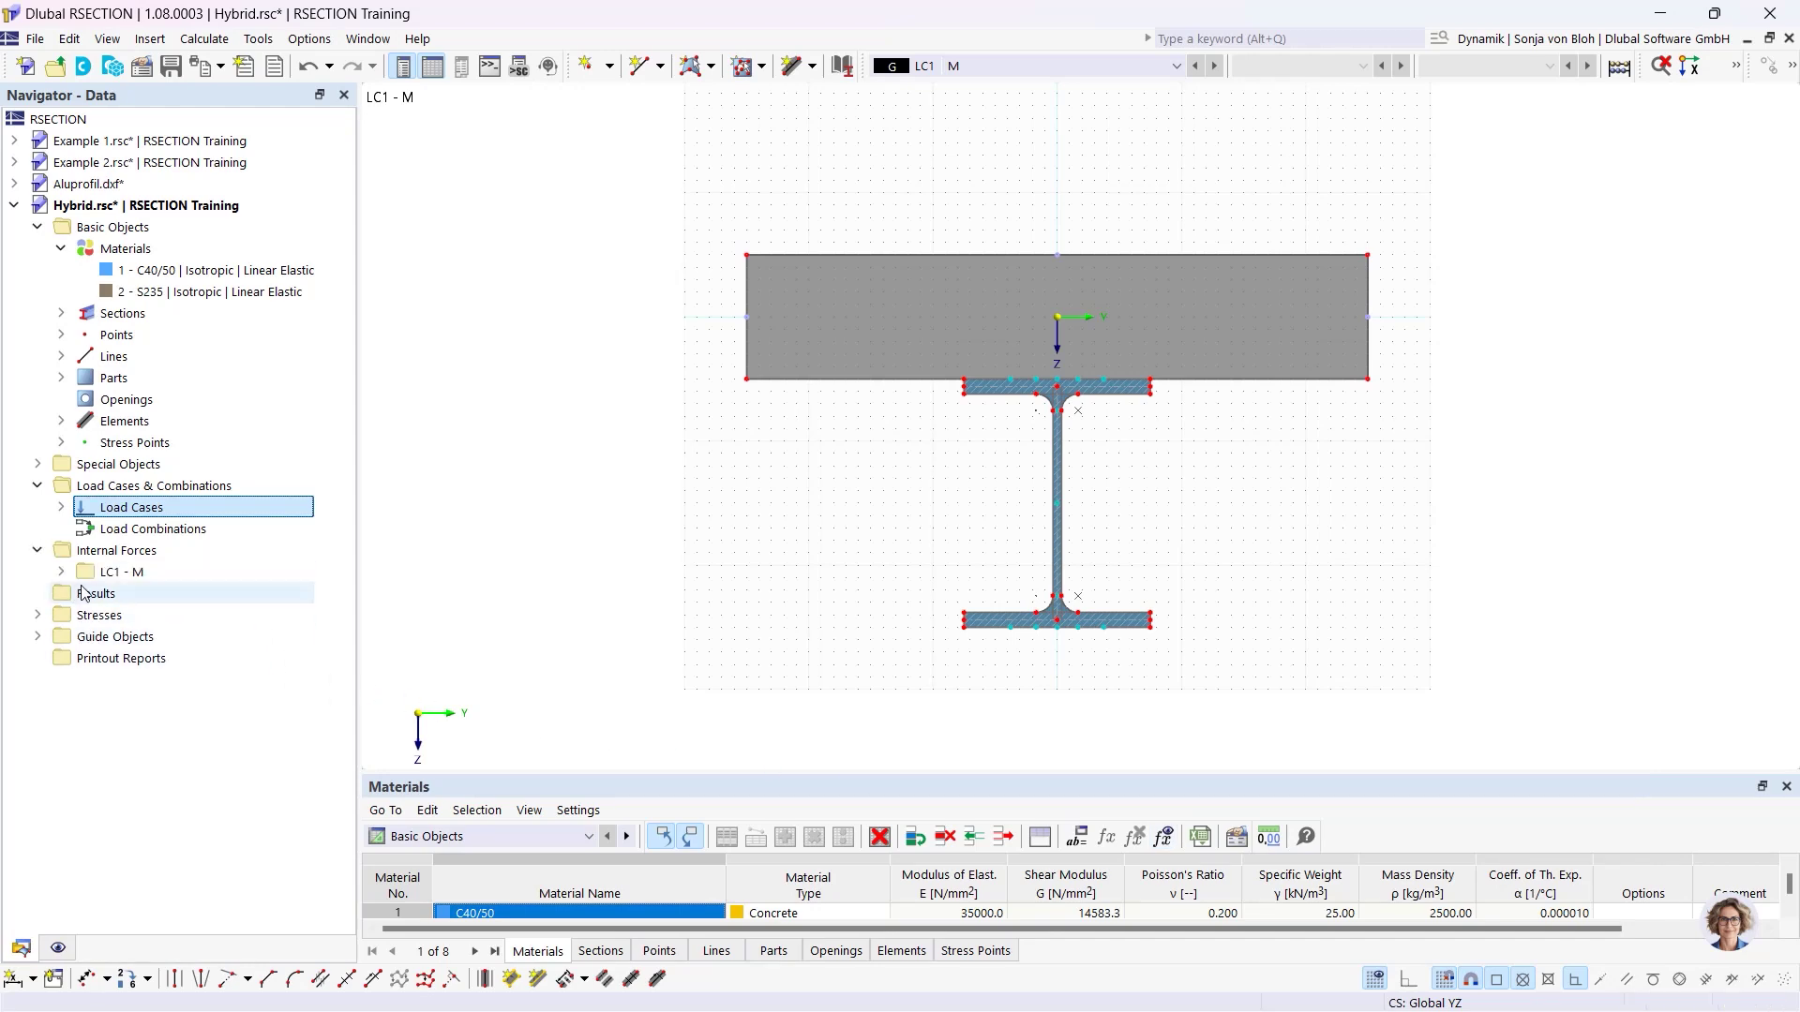
{"action": "left_click", "coordinate": [61, 572]}
{"action": "double_click", "coordinate": [150, 593]}
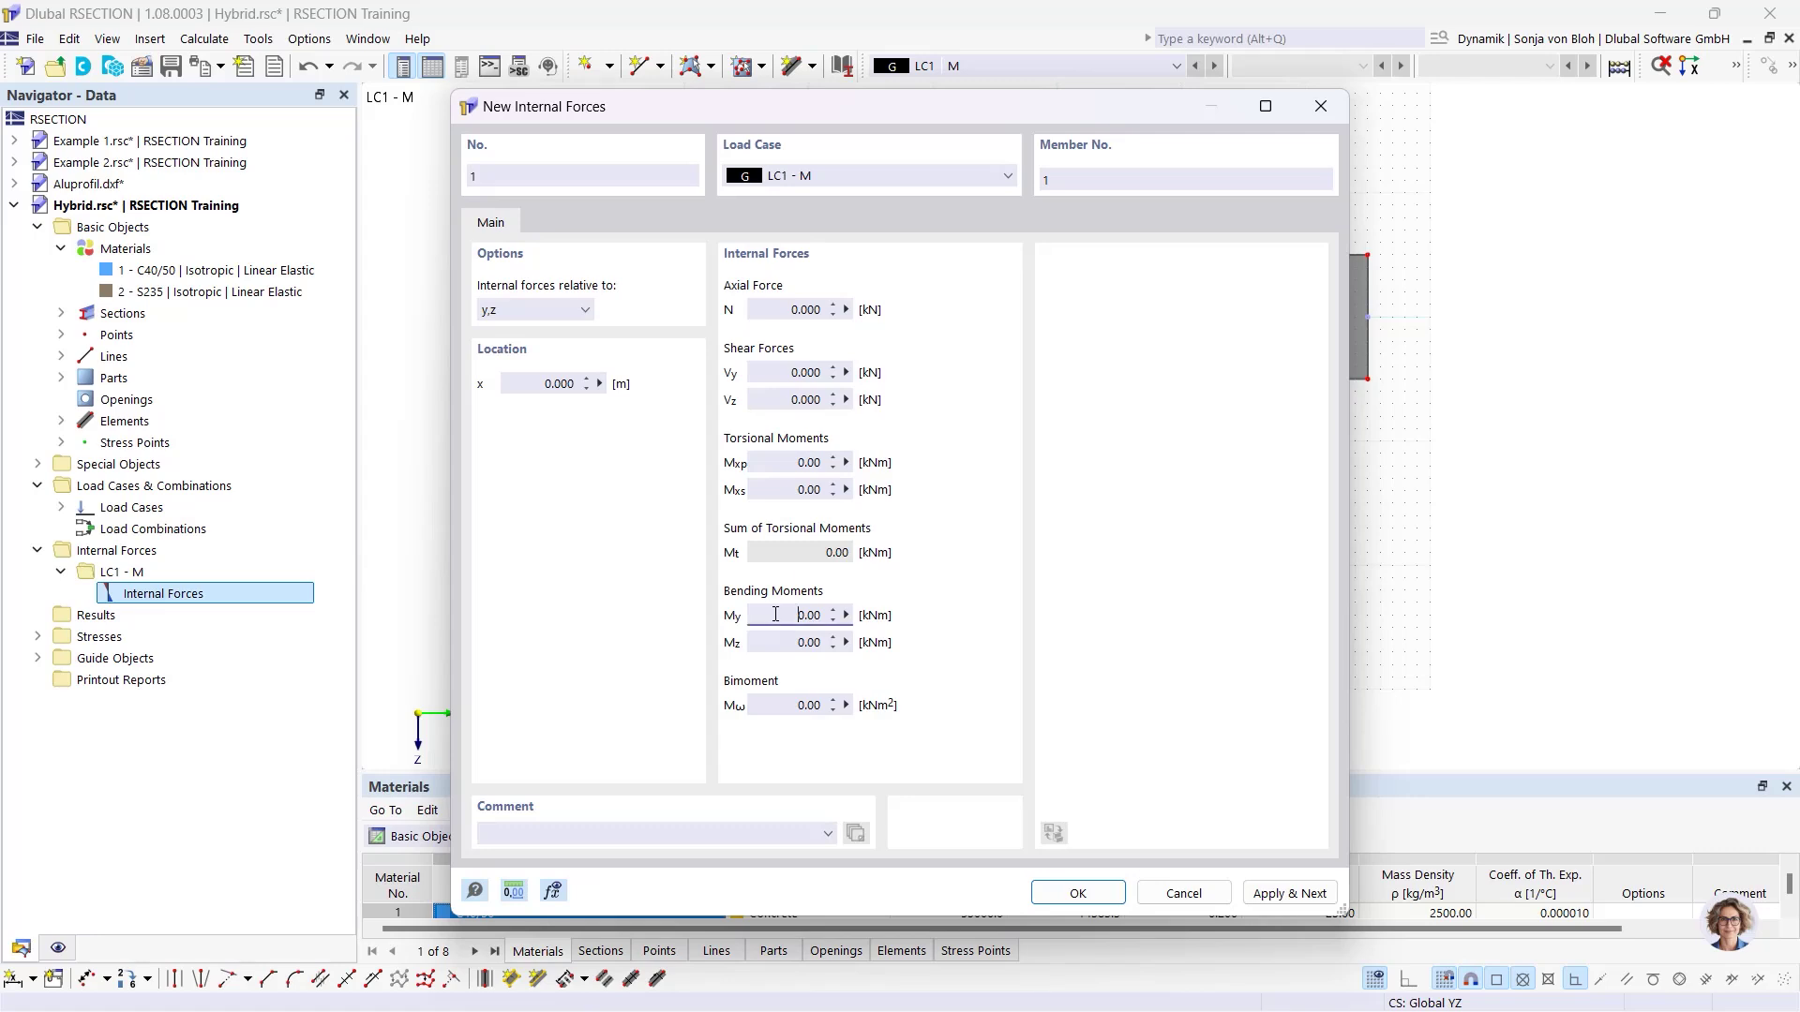
{"action": "left_click", "coordinate": [808, 614]}
{"action": "type", "text": "100"}
{"action": "left_click", "coordinate": [1080, 892]}
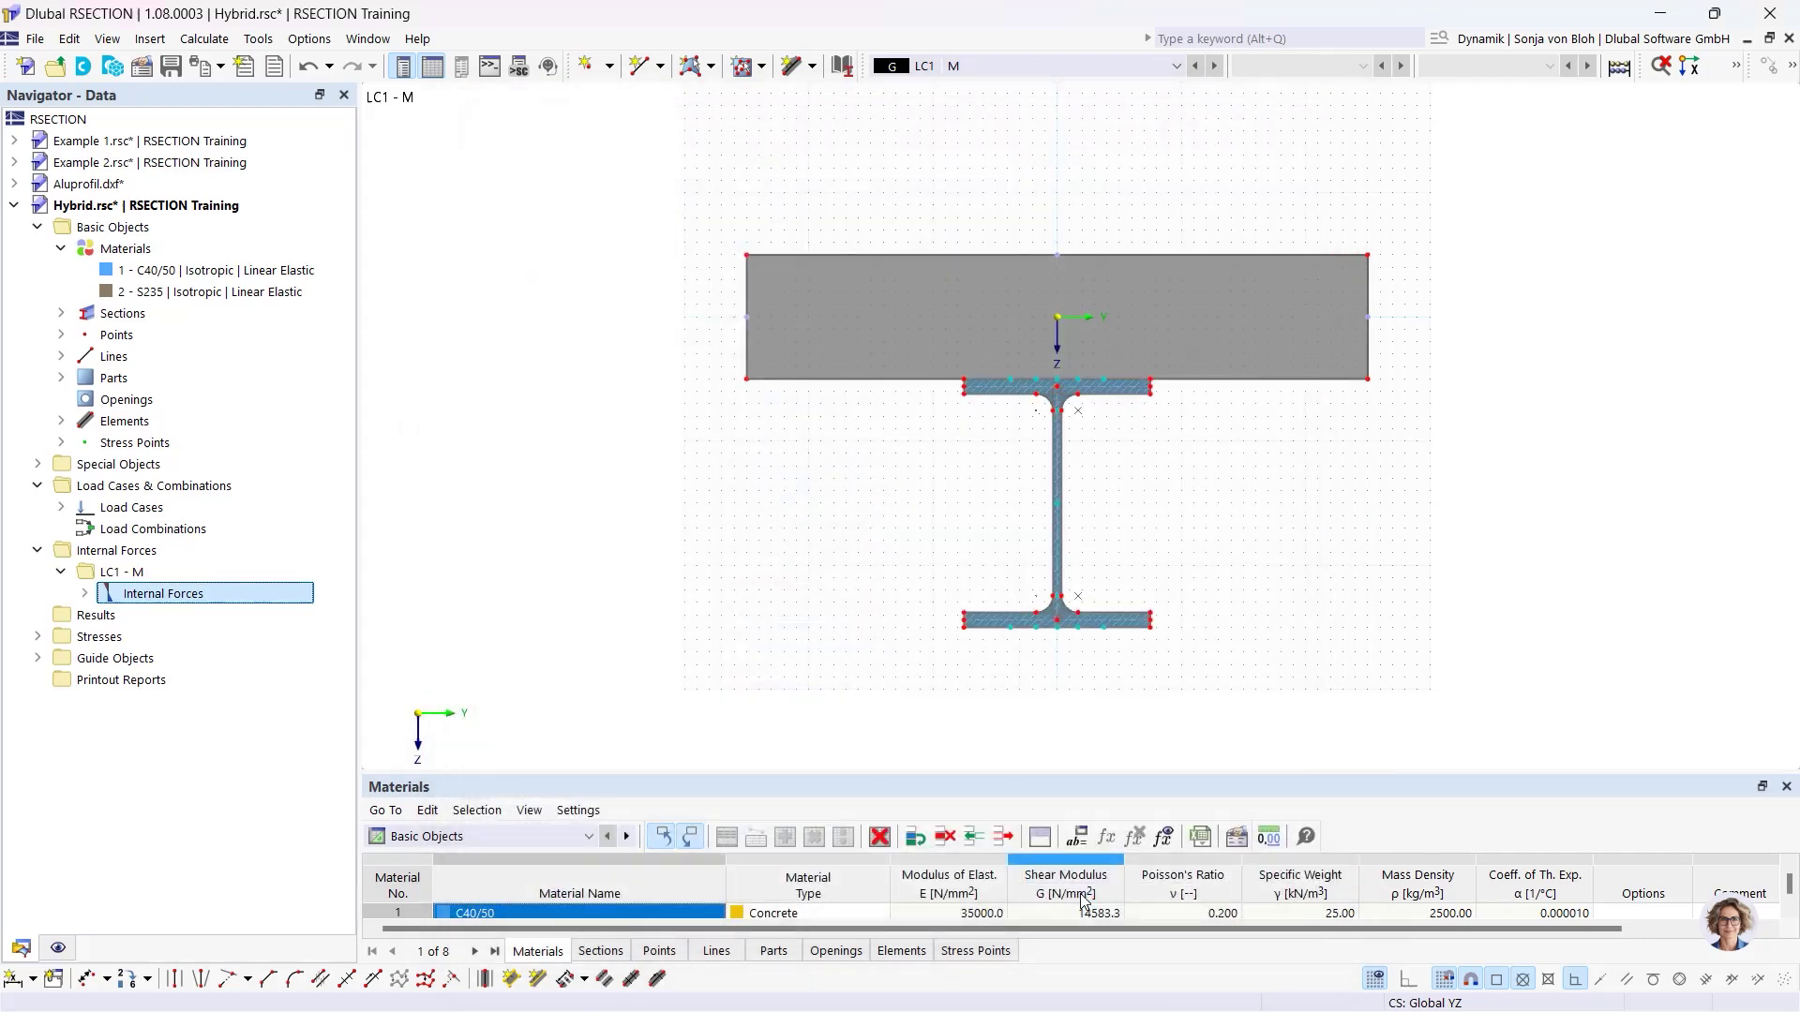
Calculate the hybrid section, display the total normal stresses σx,tot, and enlarge the section properties table.
{"action": "left_click", "coordinate": [207, 44]}
{"action": "left_click", "coordinate": [214, 61]}
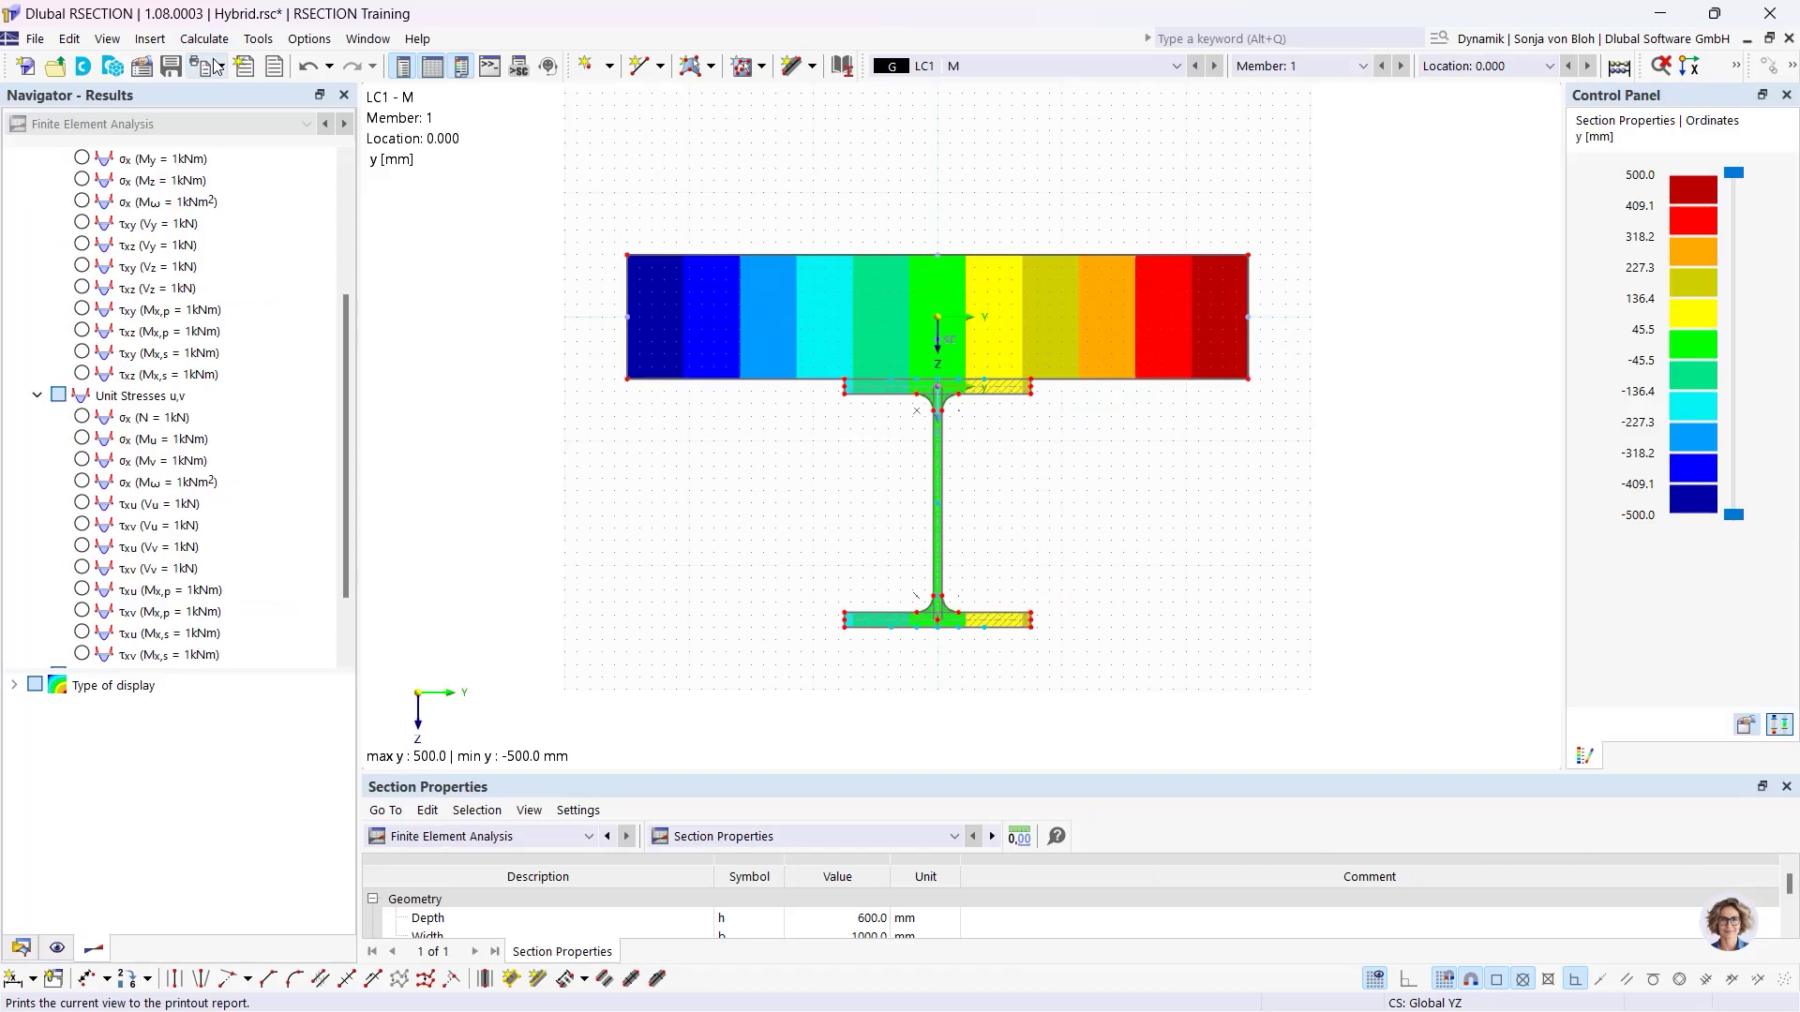
{"action": "scroll", "coordinate": [345, 469], "scroll_direction": "down", "scroll_amount": 2}
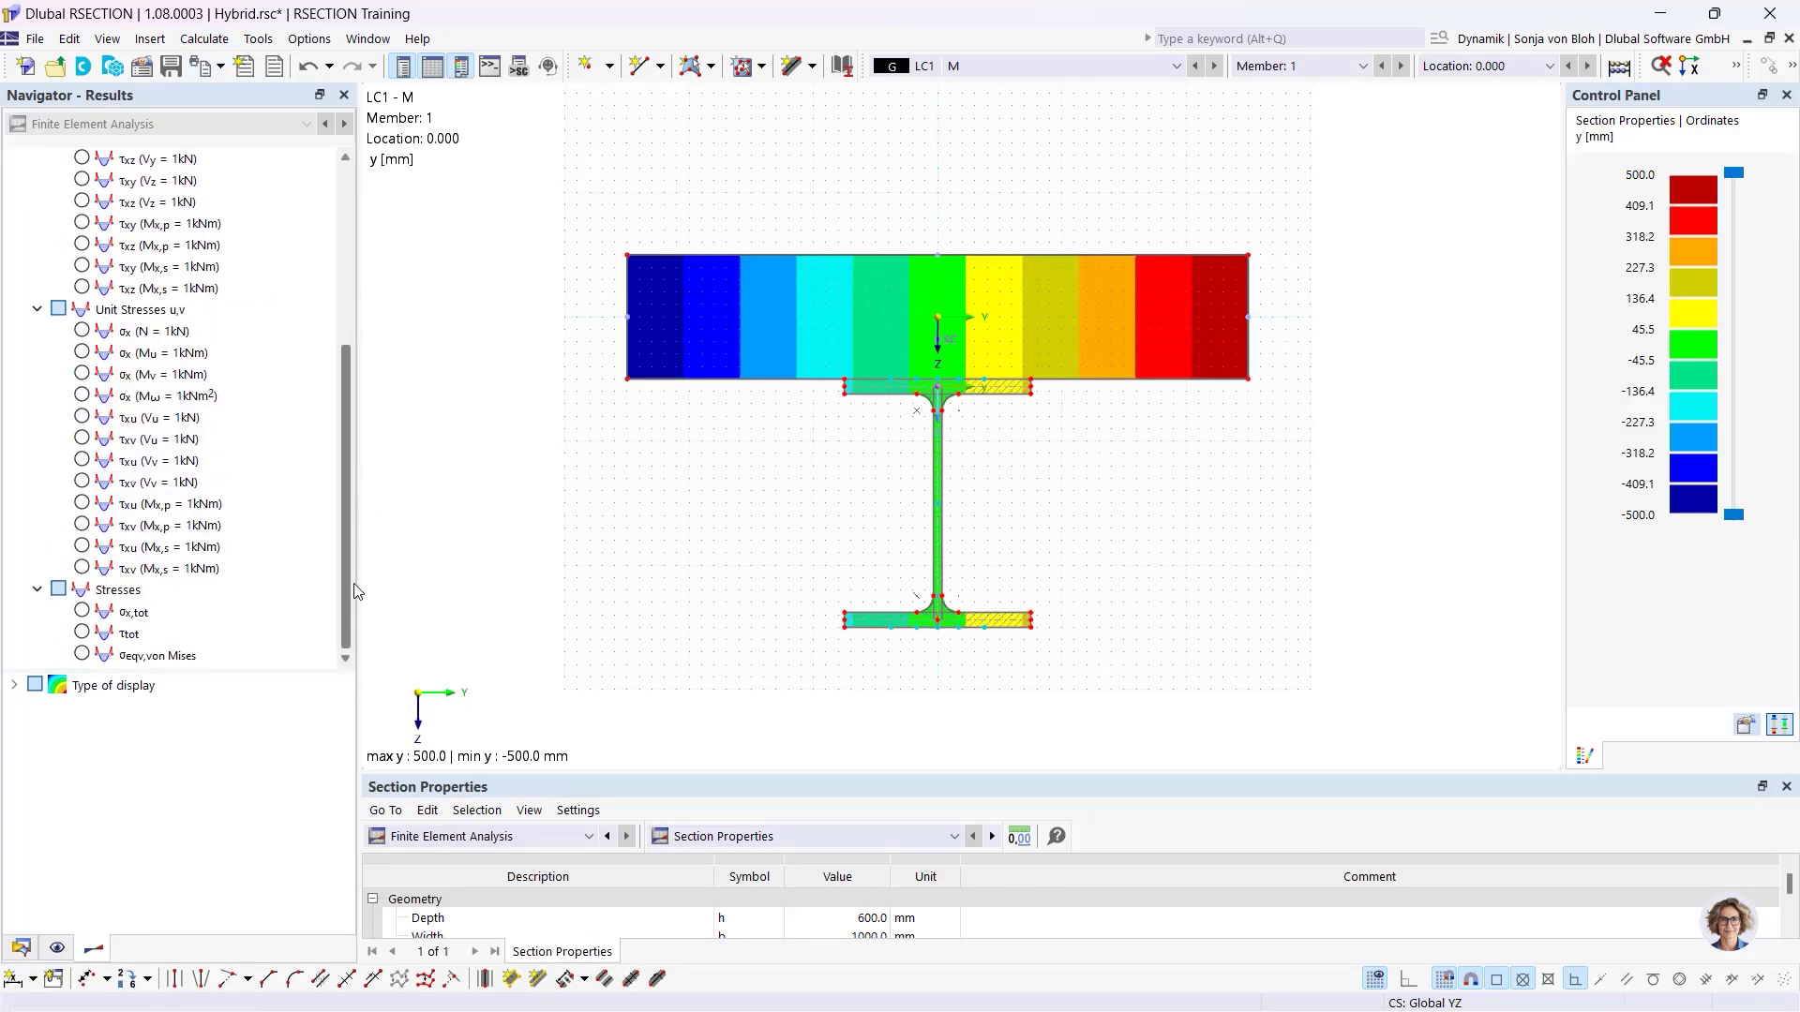
{"action": "left_click", "coordinate": [83, 611]}
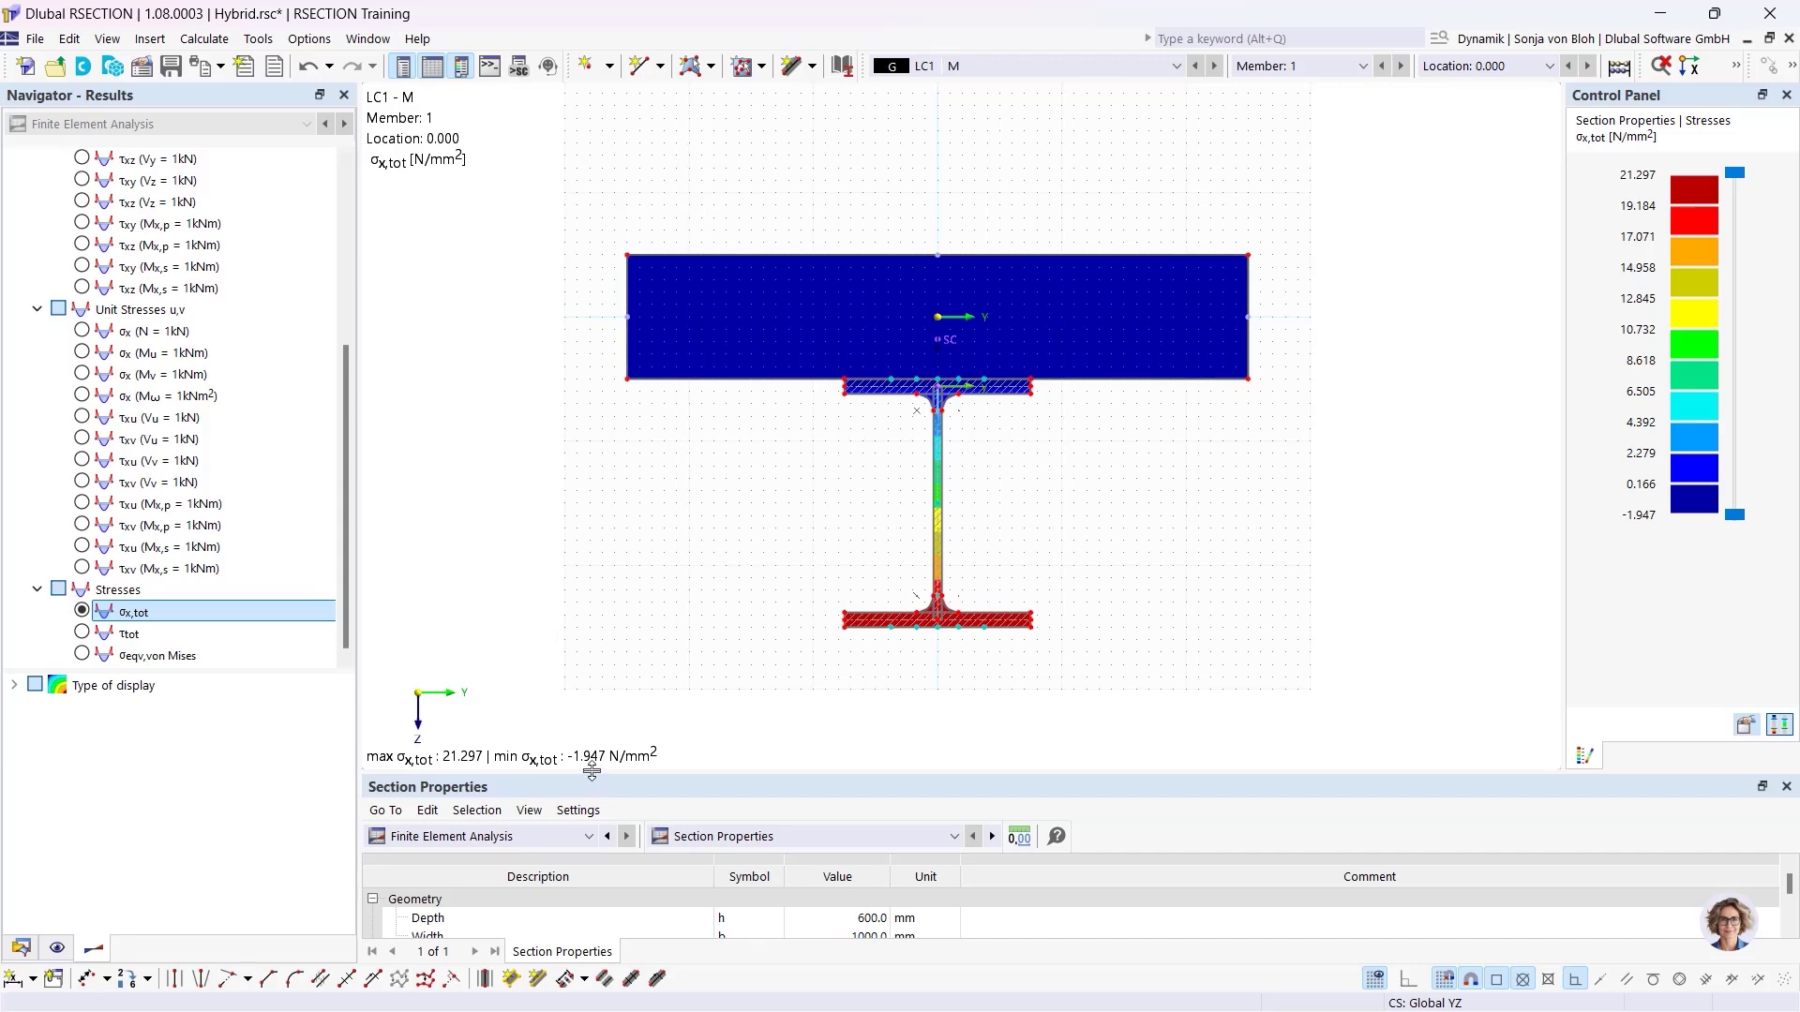
{"action": "left_click_drag", "start_coordinate": [592, 772], "coordinate": [591, 630]}
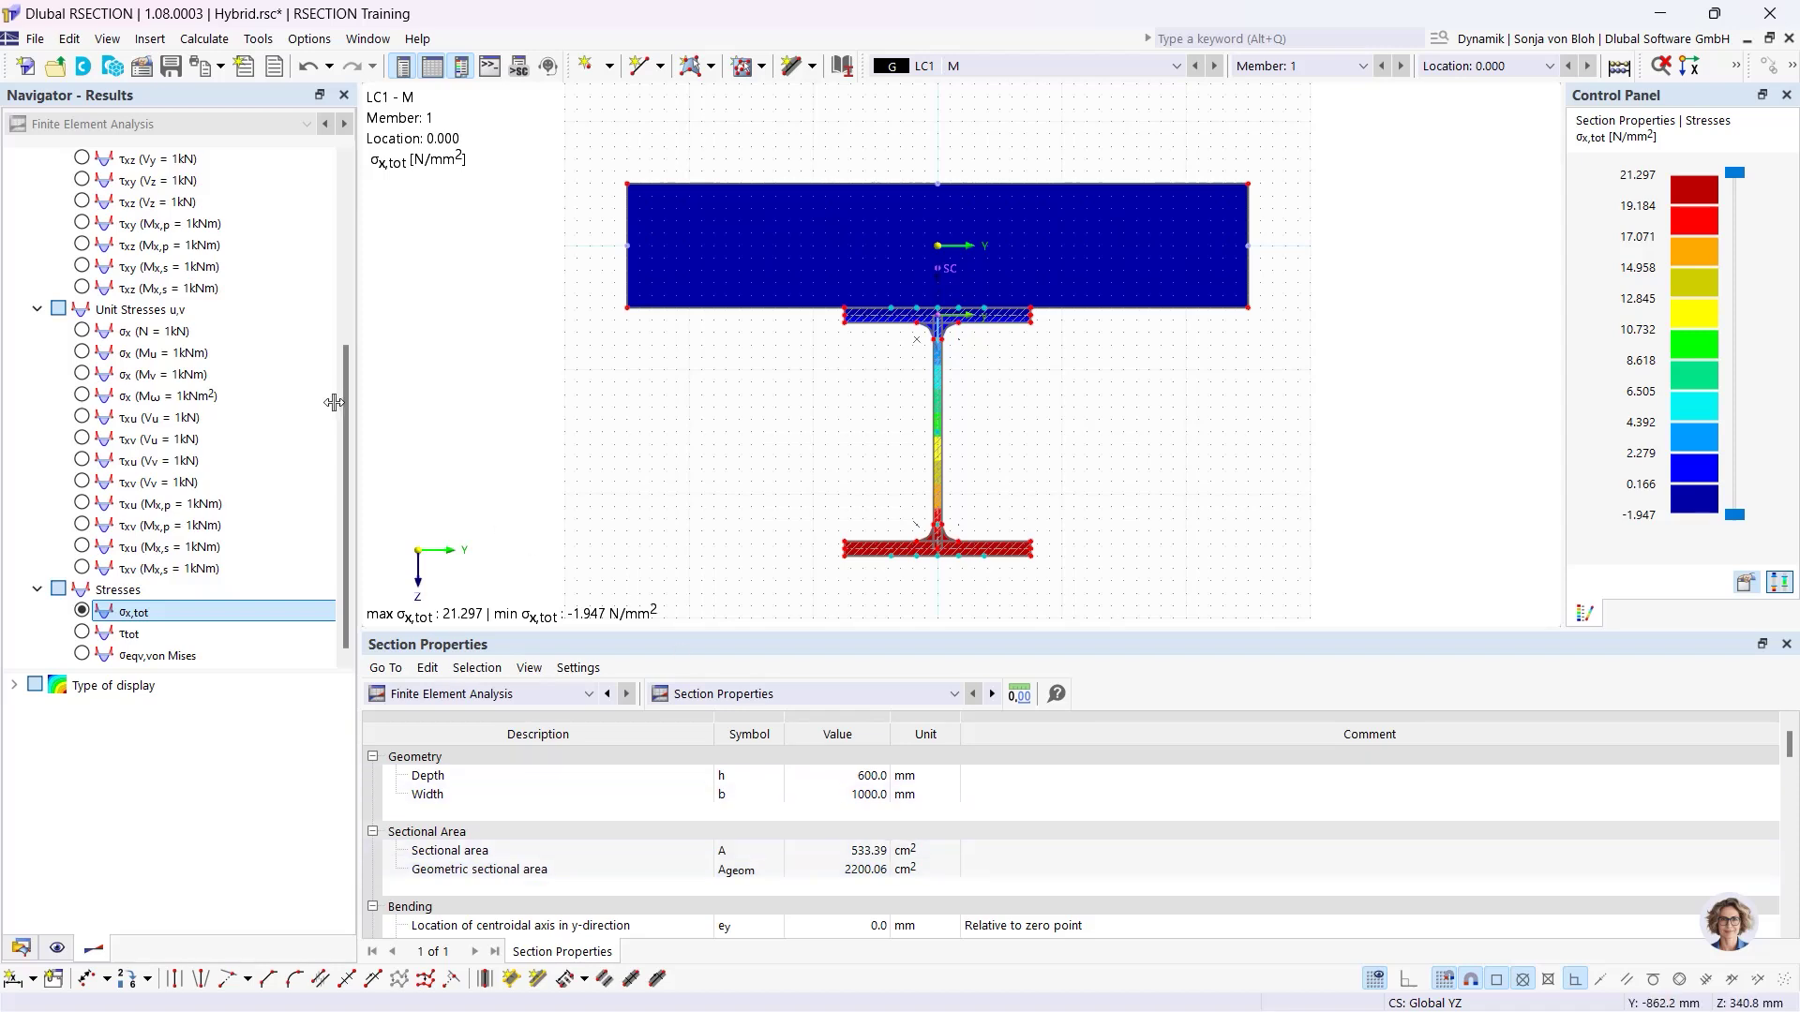
Save the hybrid section model and switch to the Hybrid.rf6 model in RFEM.
{"action": "left_click", "coordinate": [171, 66]}
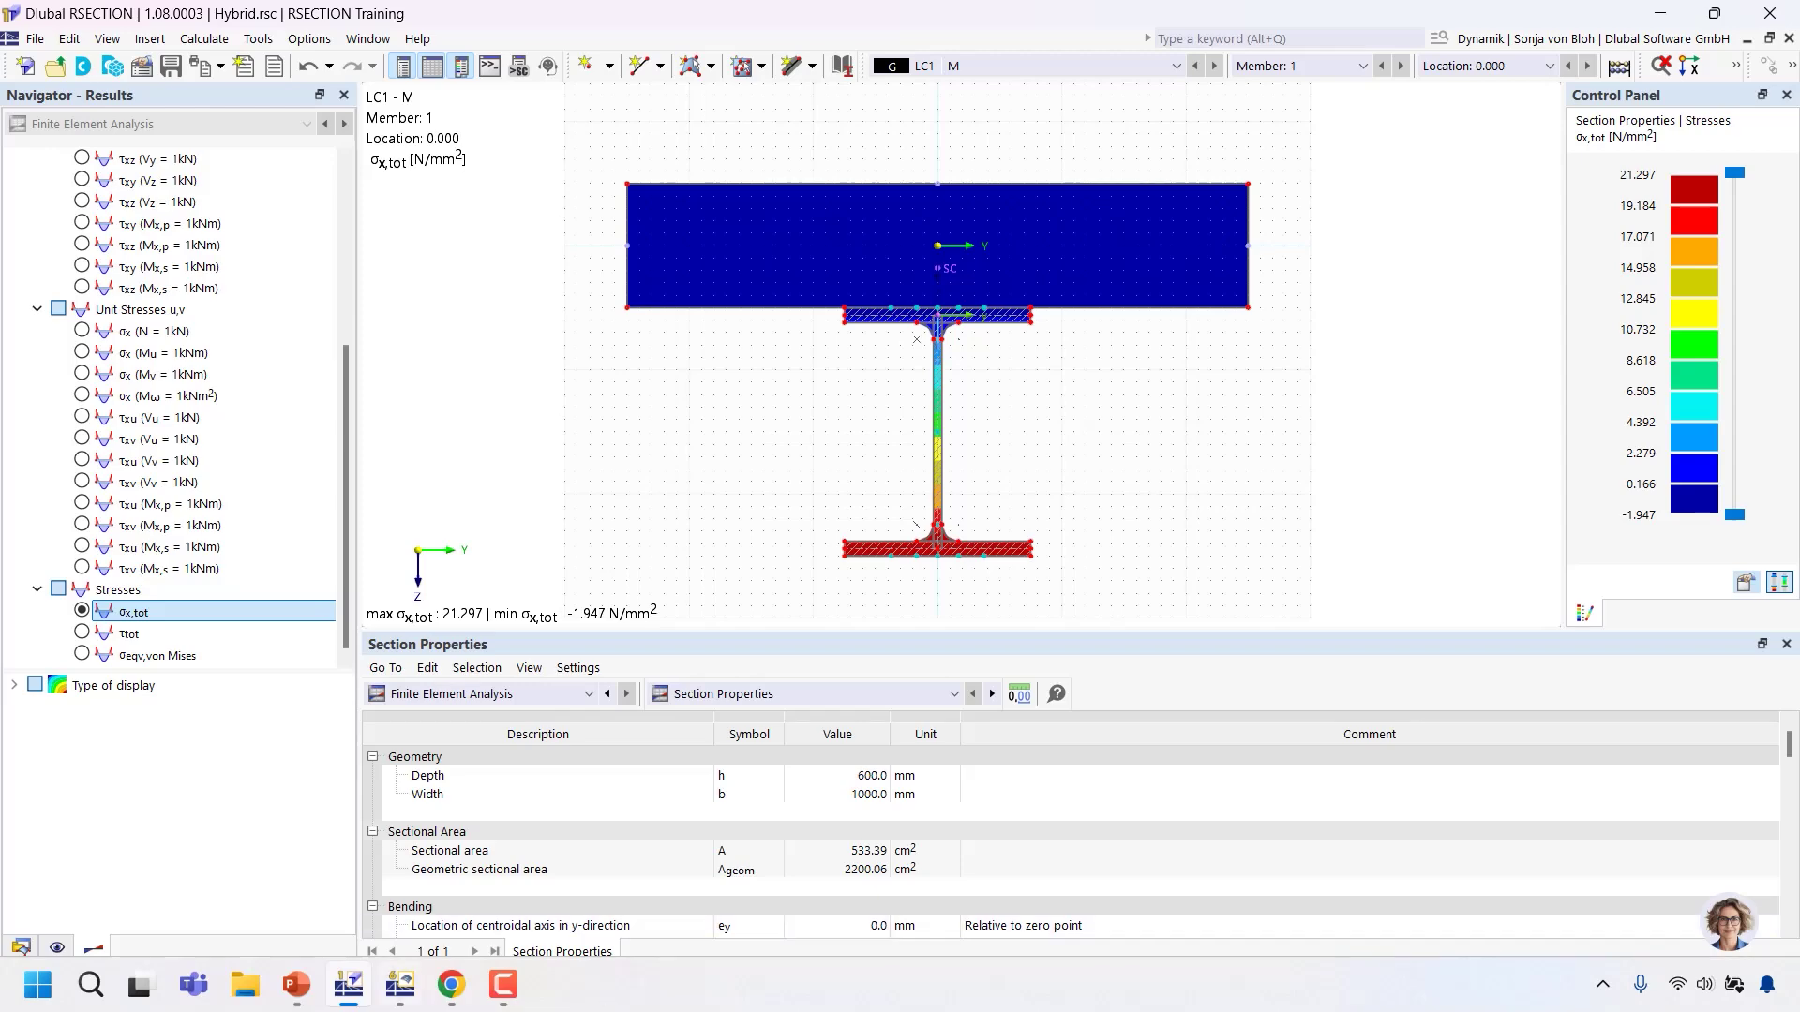
{"action": "left_click", "coordinate": [401, 987]}
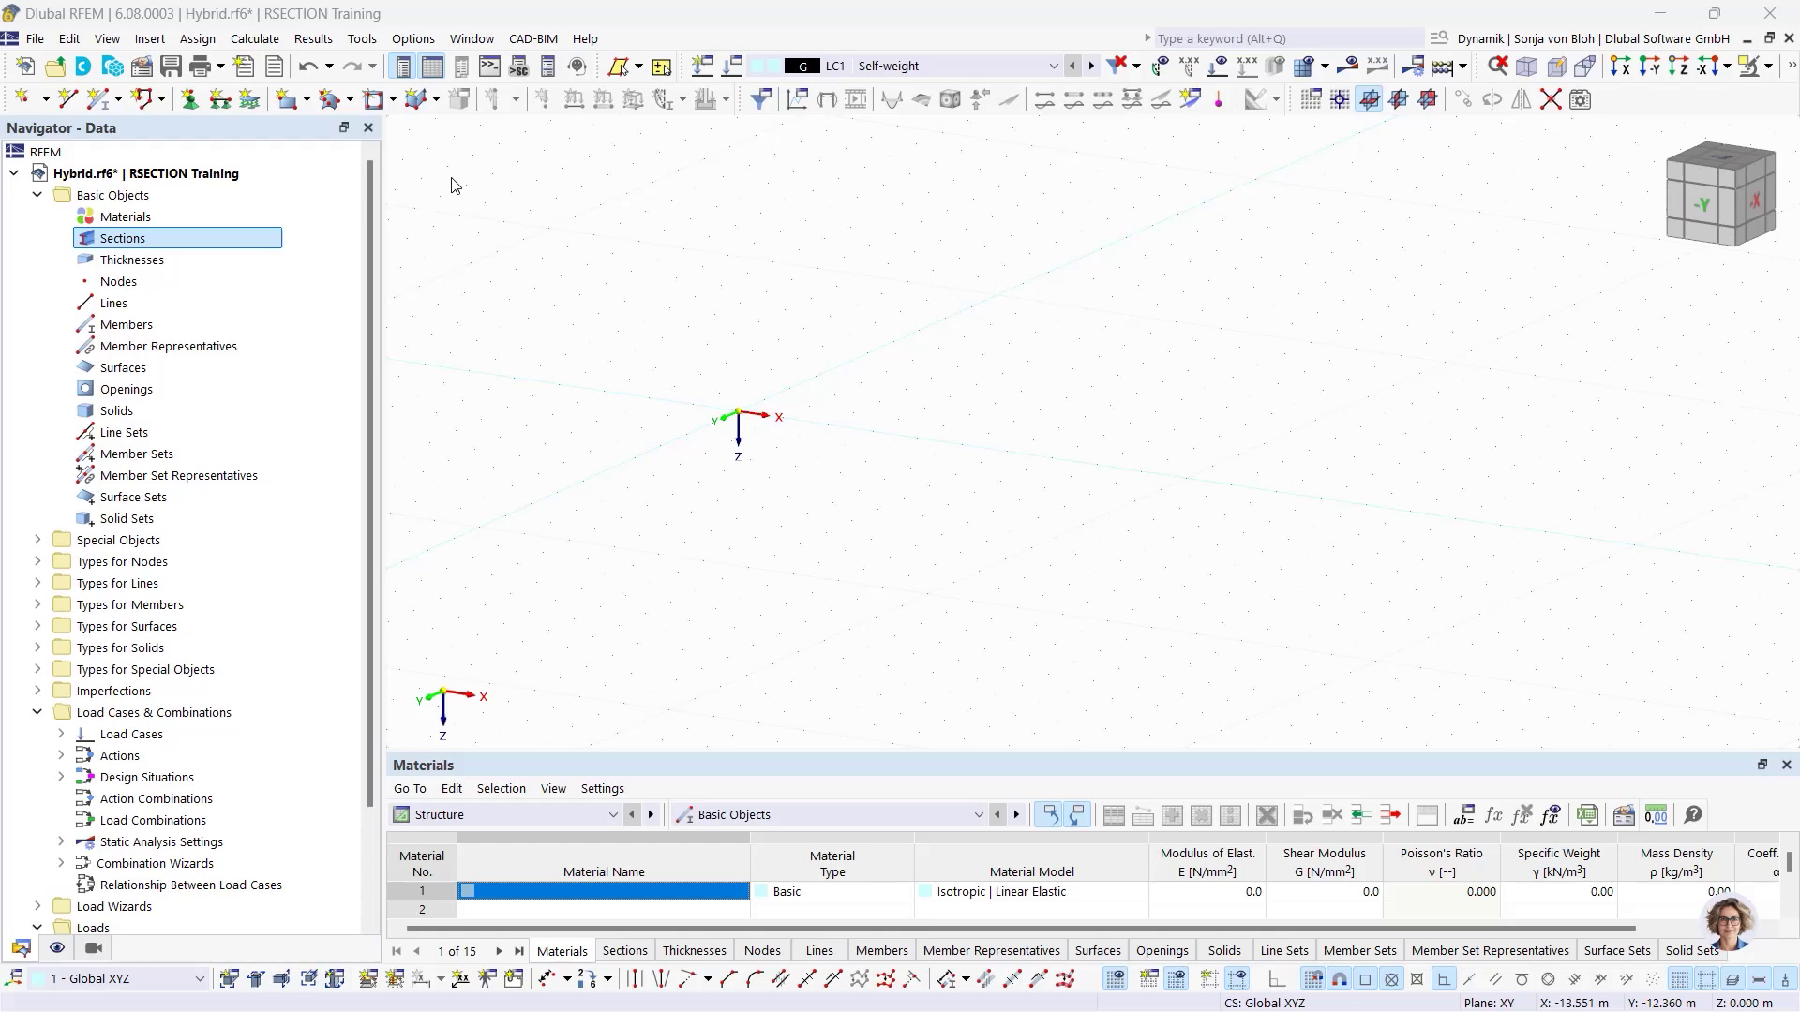
Create a new section by importing Hybrid from the RSECTION Training project, and check its hybrid material assignment before confirming.
{"action": "right_click", "coordinate": [129, 242]}
{"action": "left_click", "coordinate": [234, 275]}
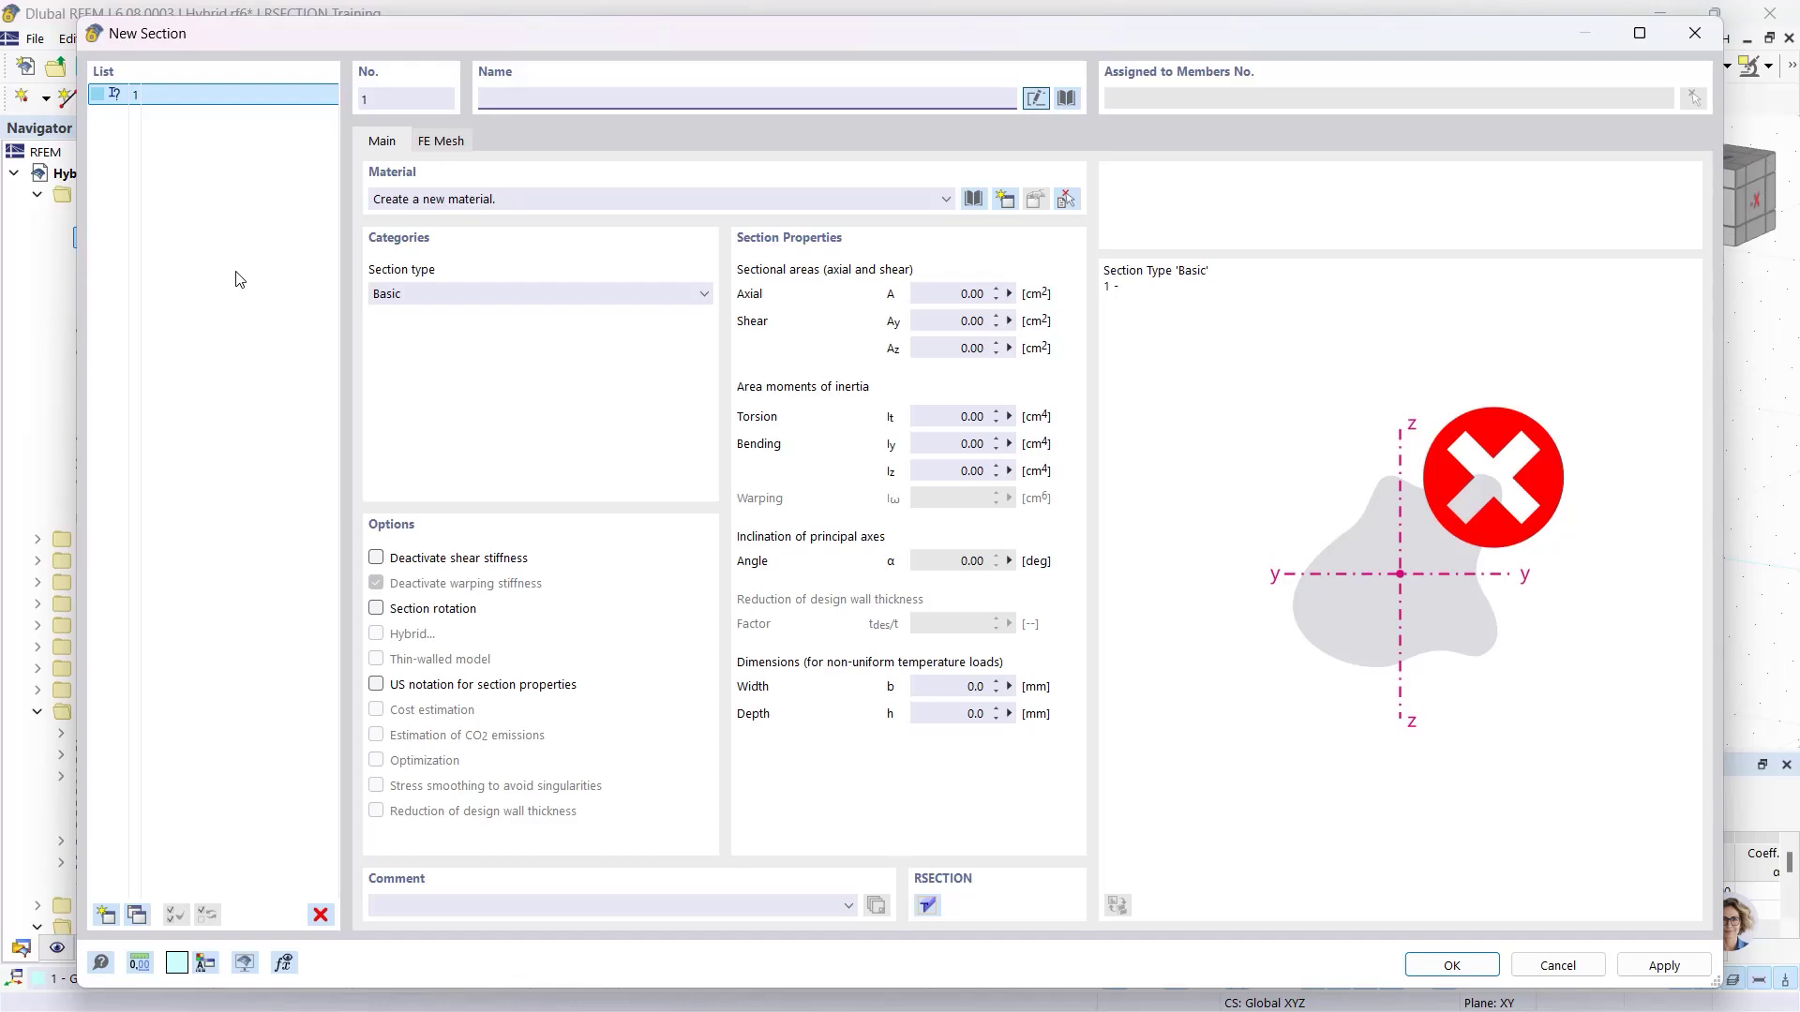
{"action": "left_click", "coordinate": [1067, 99]}
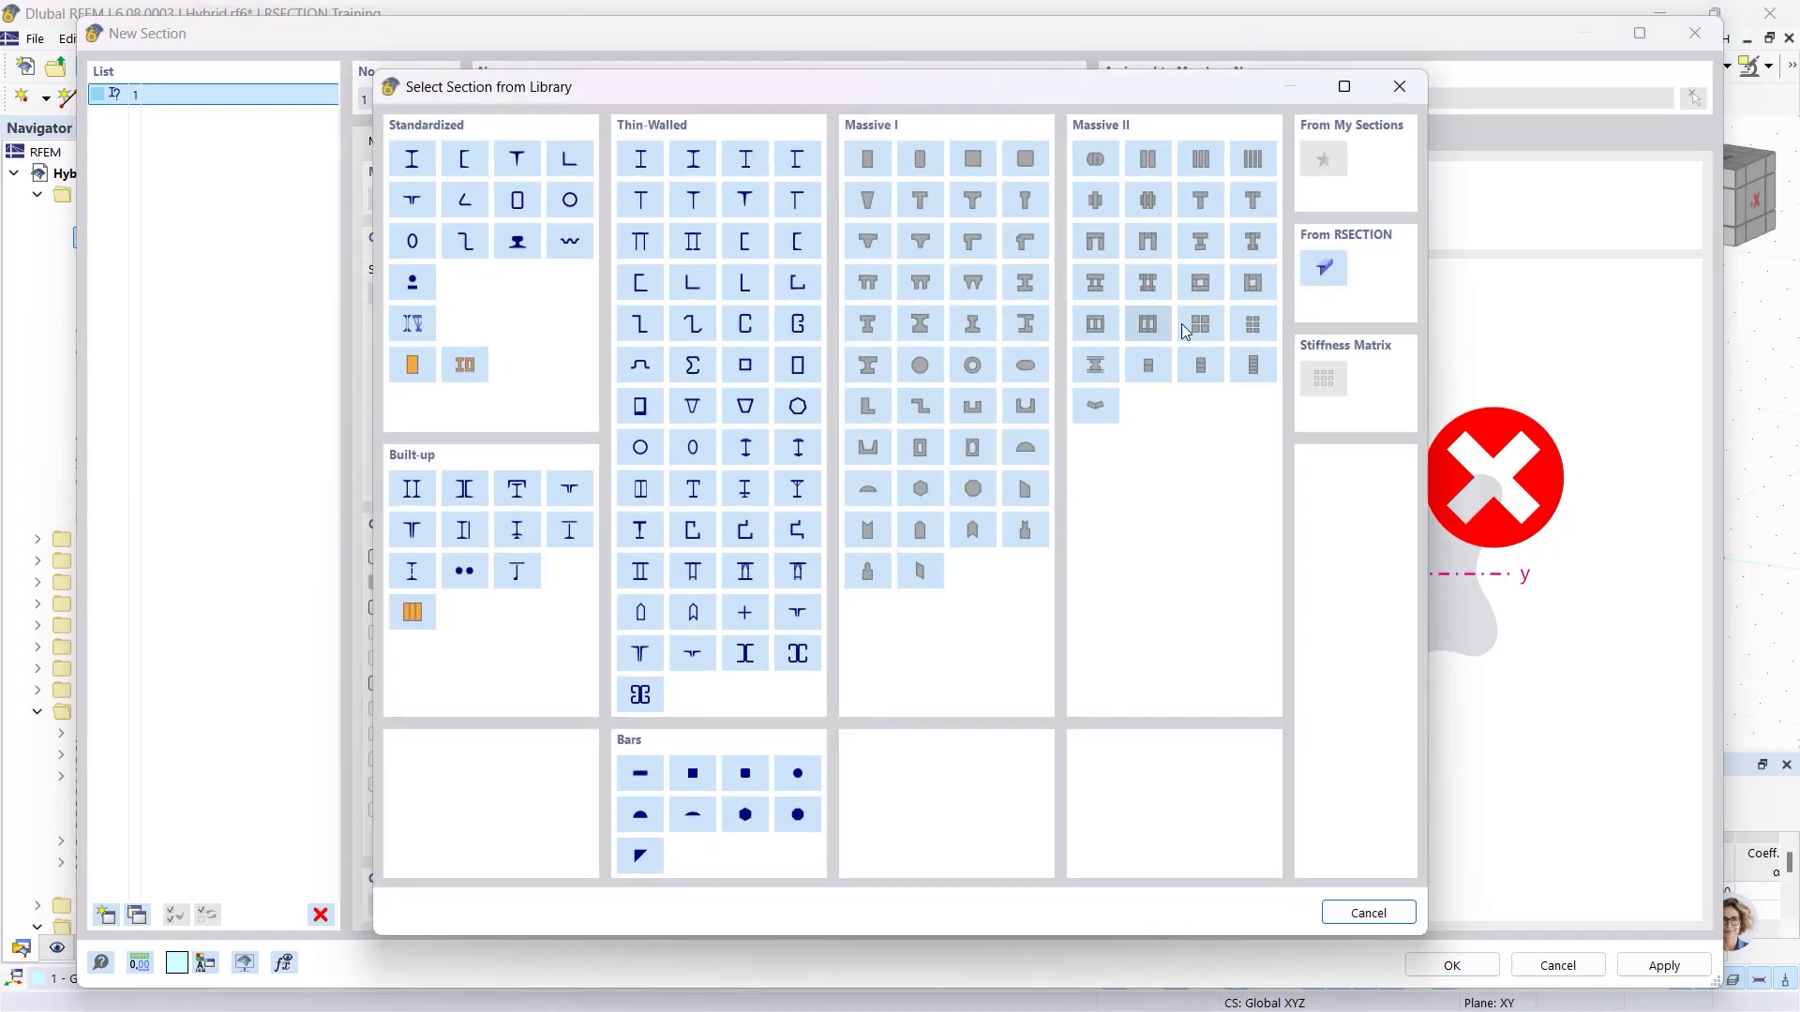
{"action": "left_click", "coordinate": [1318, 271]}
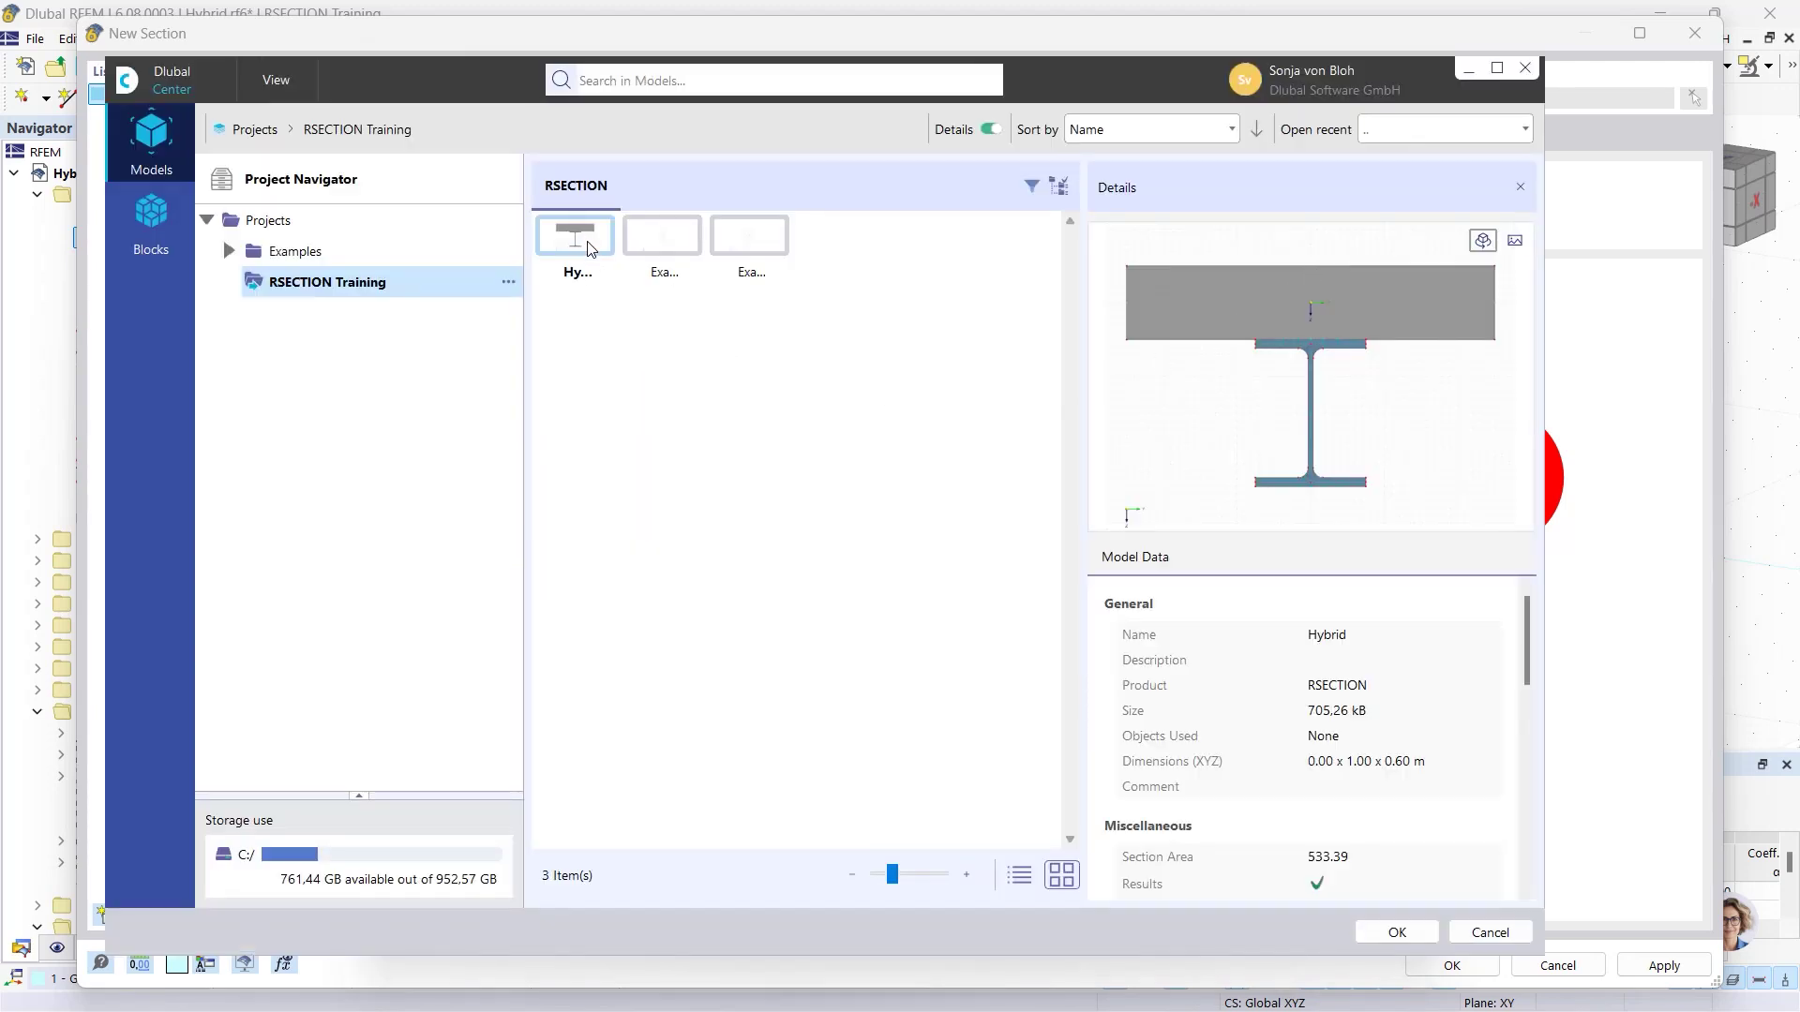
{"action": "left_click", "coordinate": [1395, 929]}
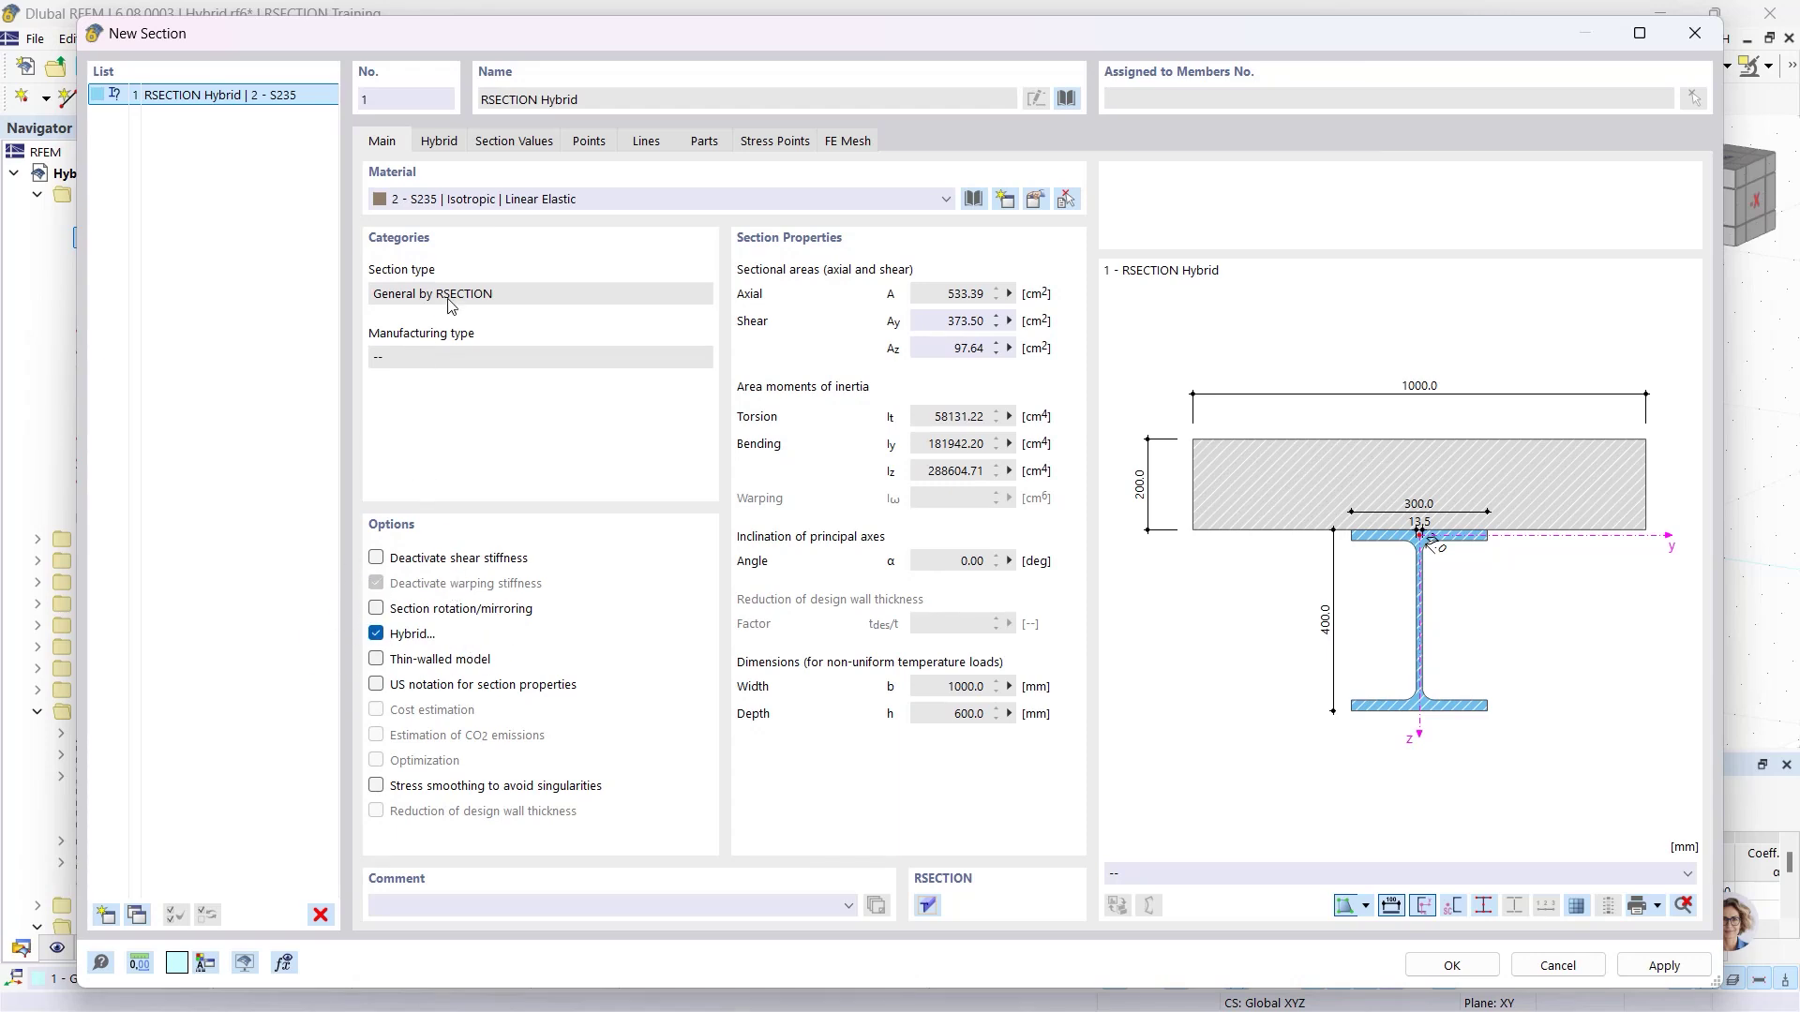
{"action": "left_click", "coordinate": [447, 150]}
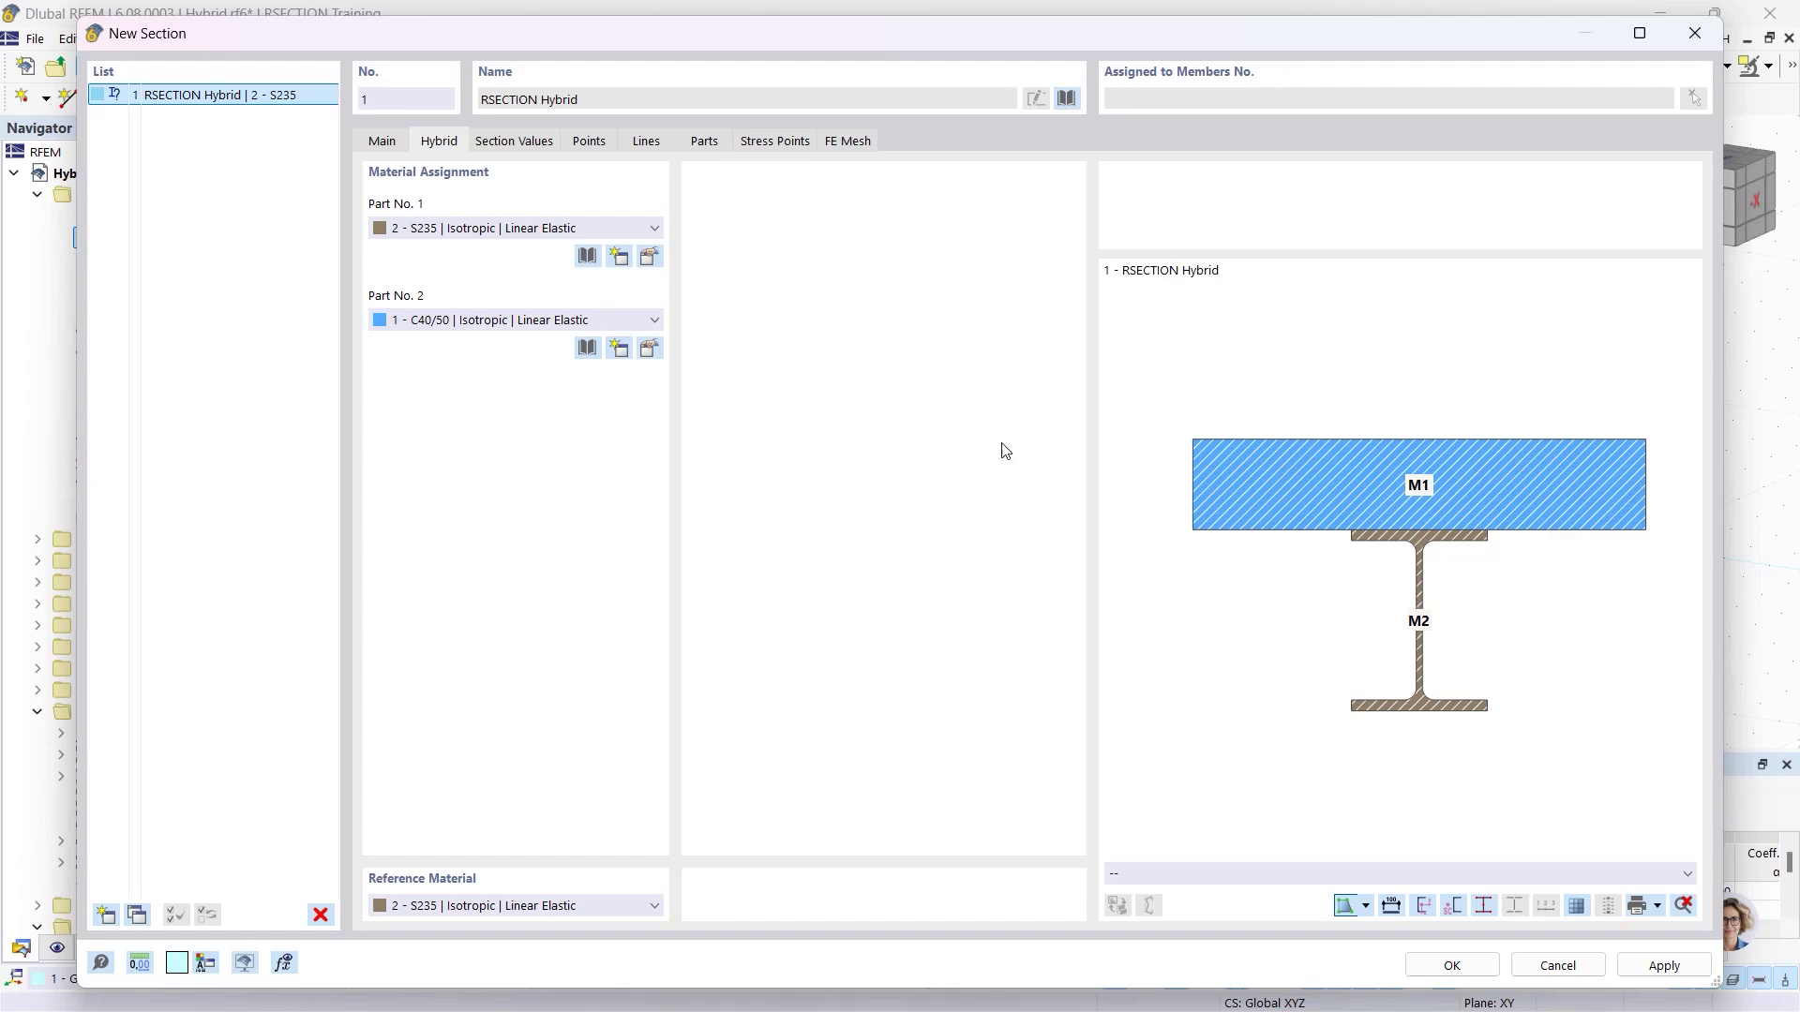
{"action": "left_click", "coordinate": [1454, 965]}
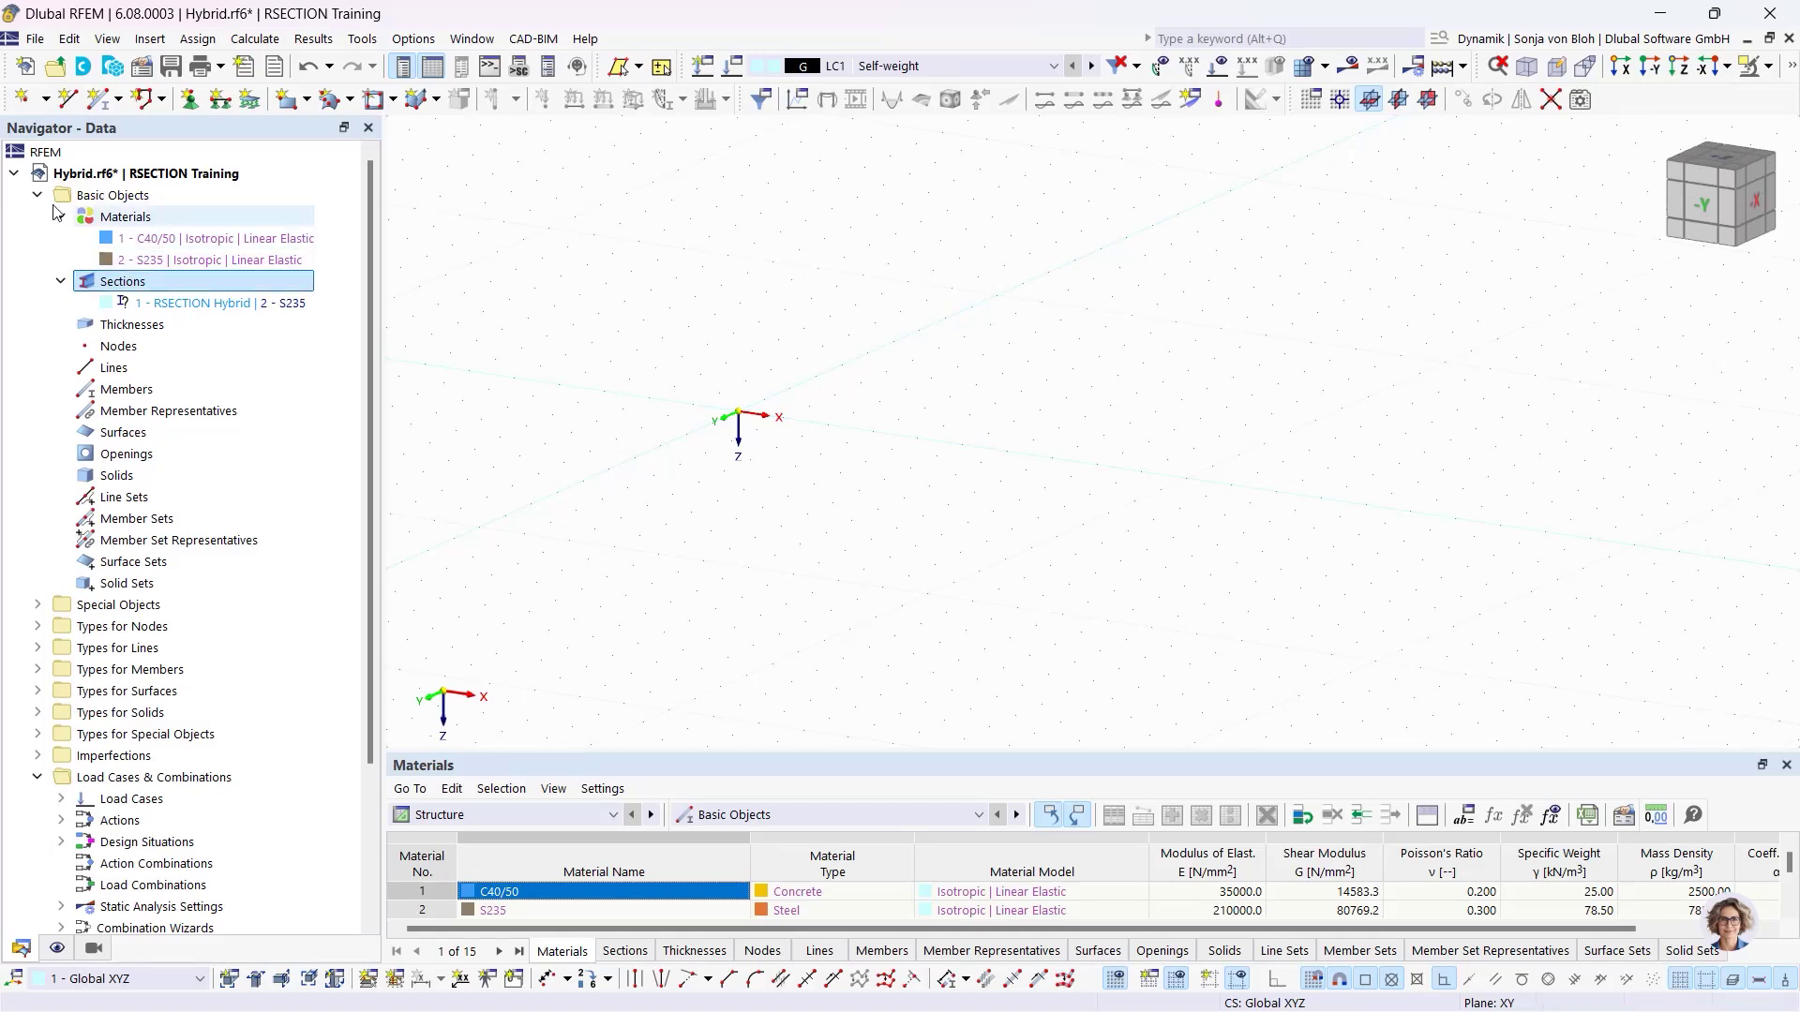
Draw a single beam member with the RSECTION Hybrid section from the origin along the X-axis.
{"action": "left_click", "coordinate": [101, 103]}
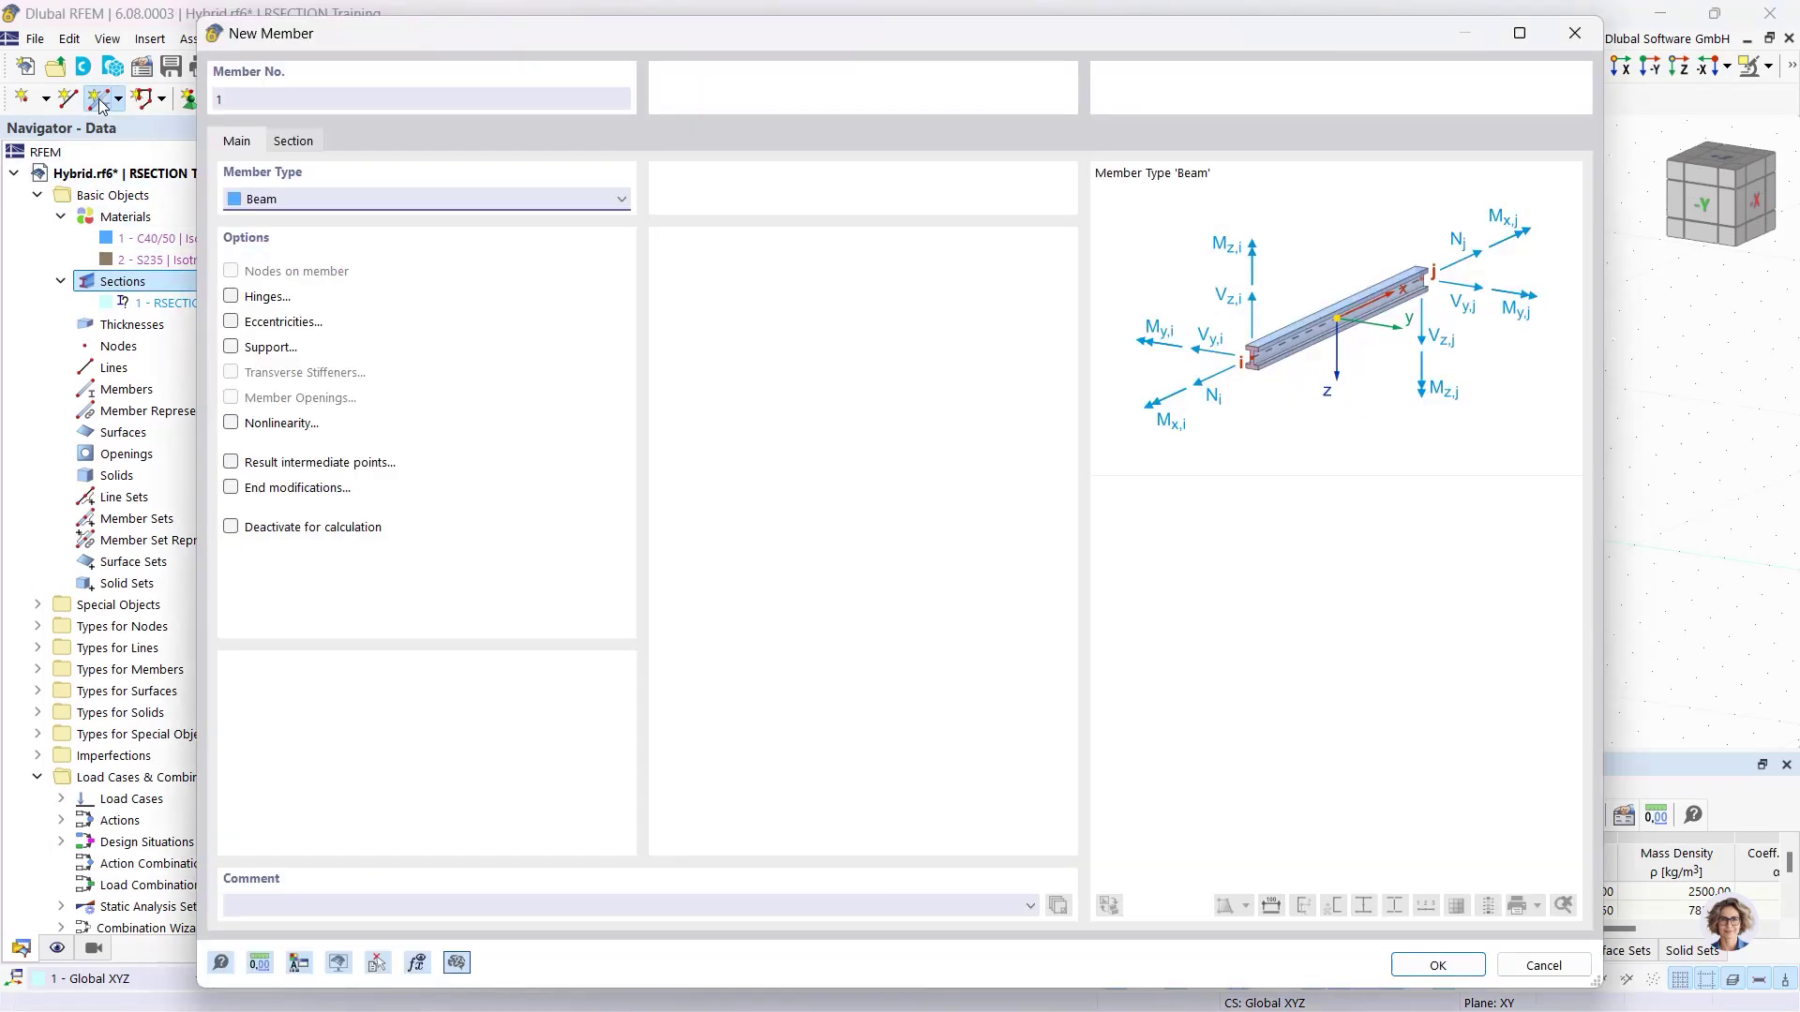
{"action": "left_click", "coordinate": [292, 141]}
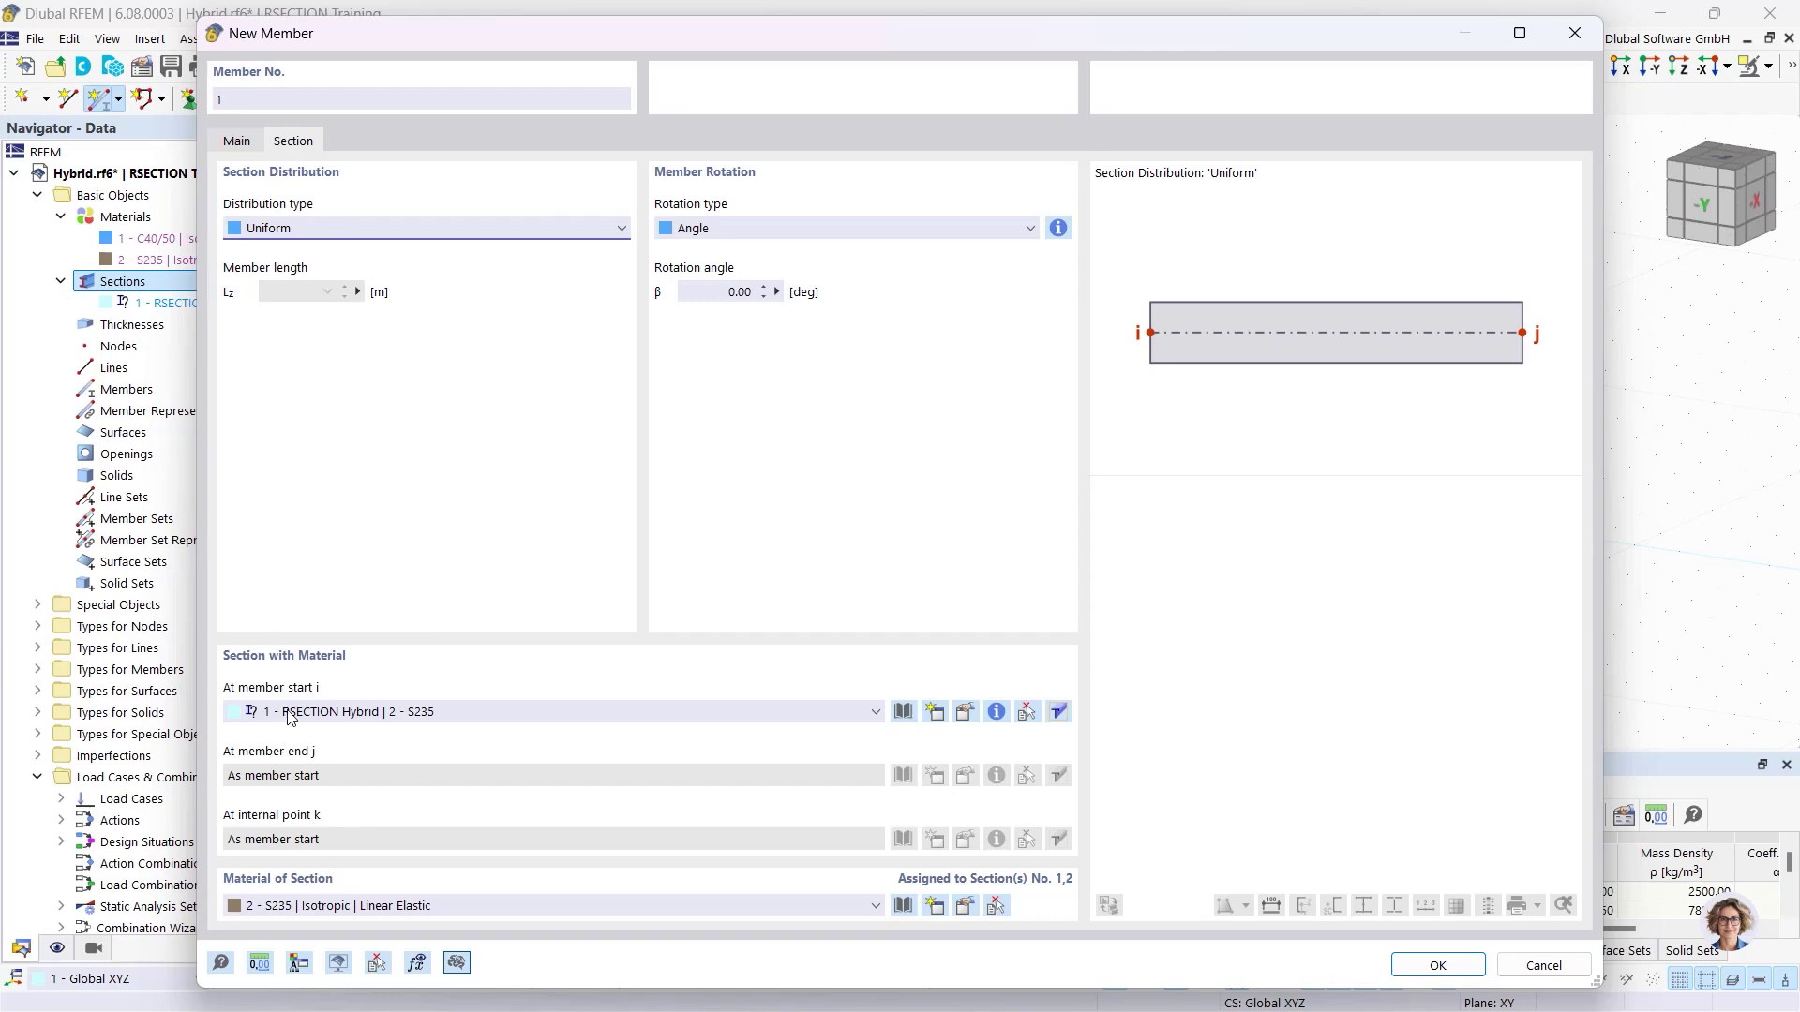
{"action": "left_click", "coordinate": [1436, 966]}
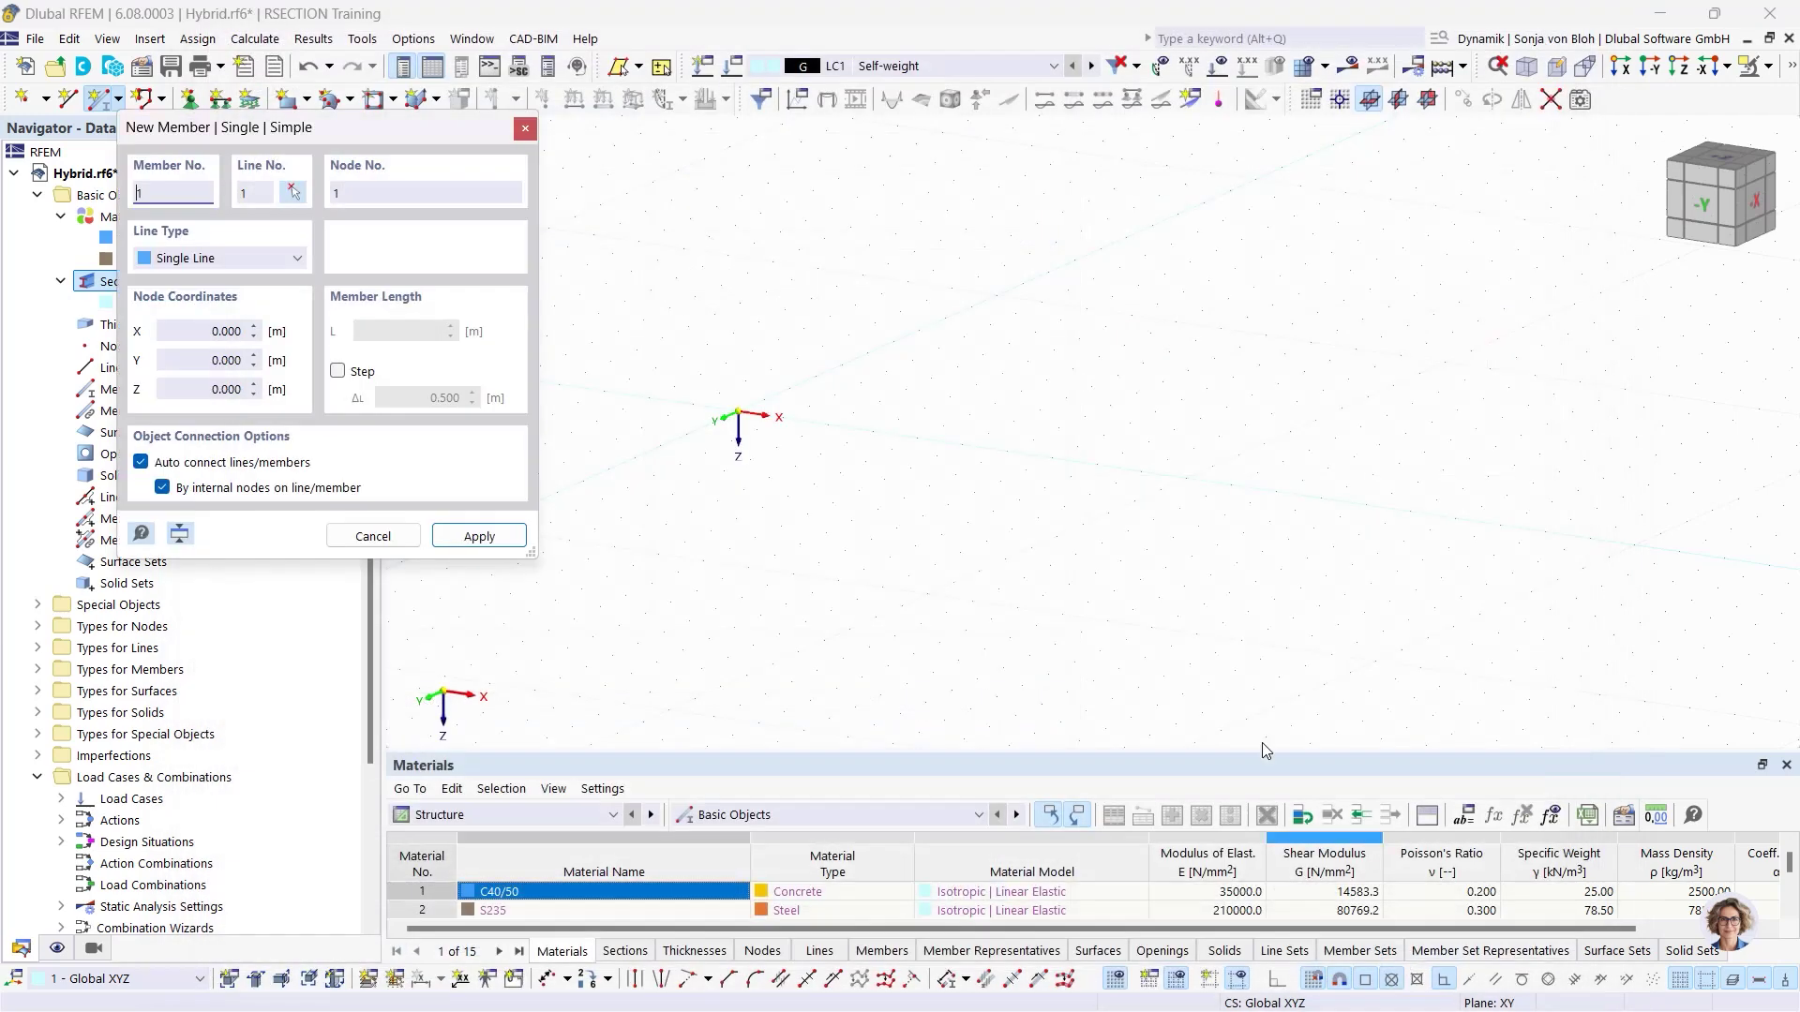
{"action": "left_click", "coordinate": [738, 412]}
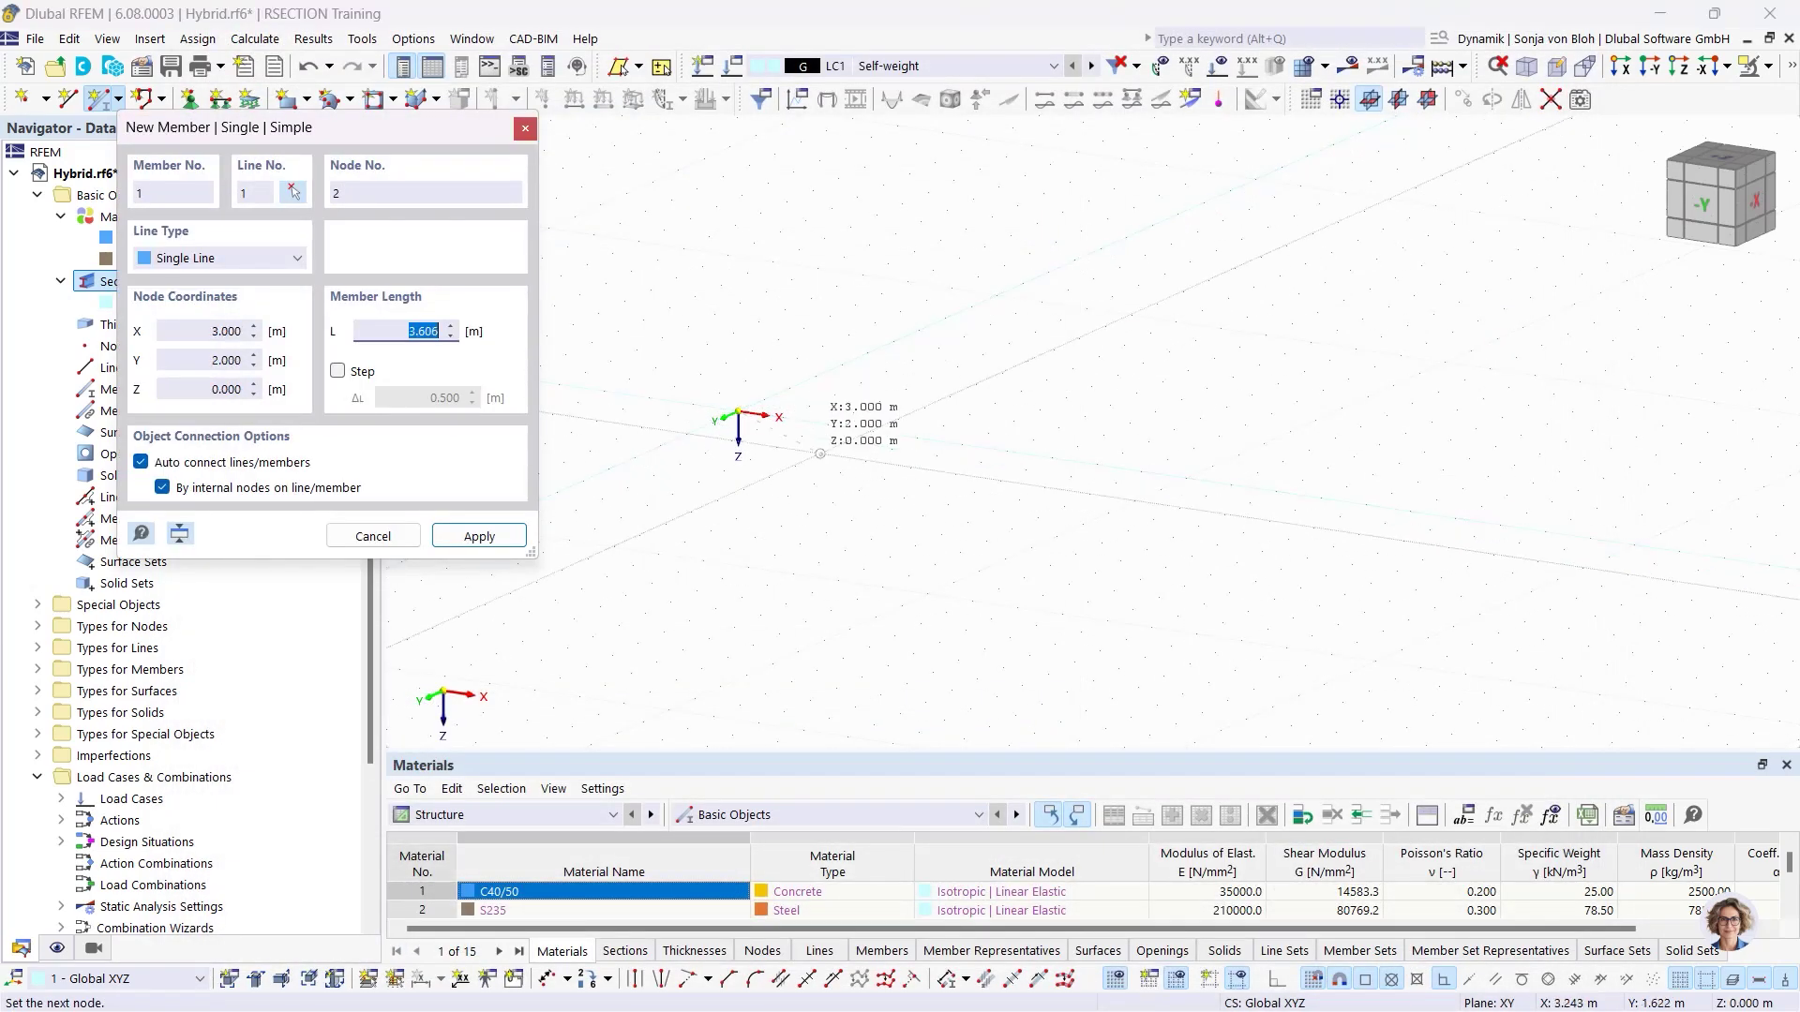
{"action": "left_click", "coordinate": [921, 434]}
{"action": "key", "text": "Escape"}
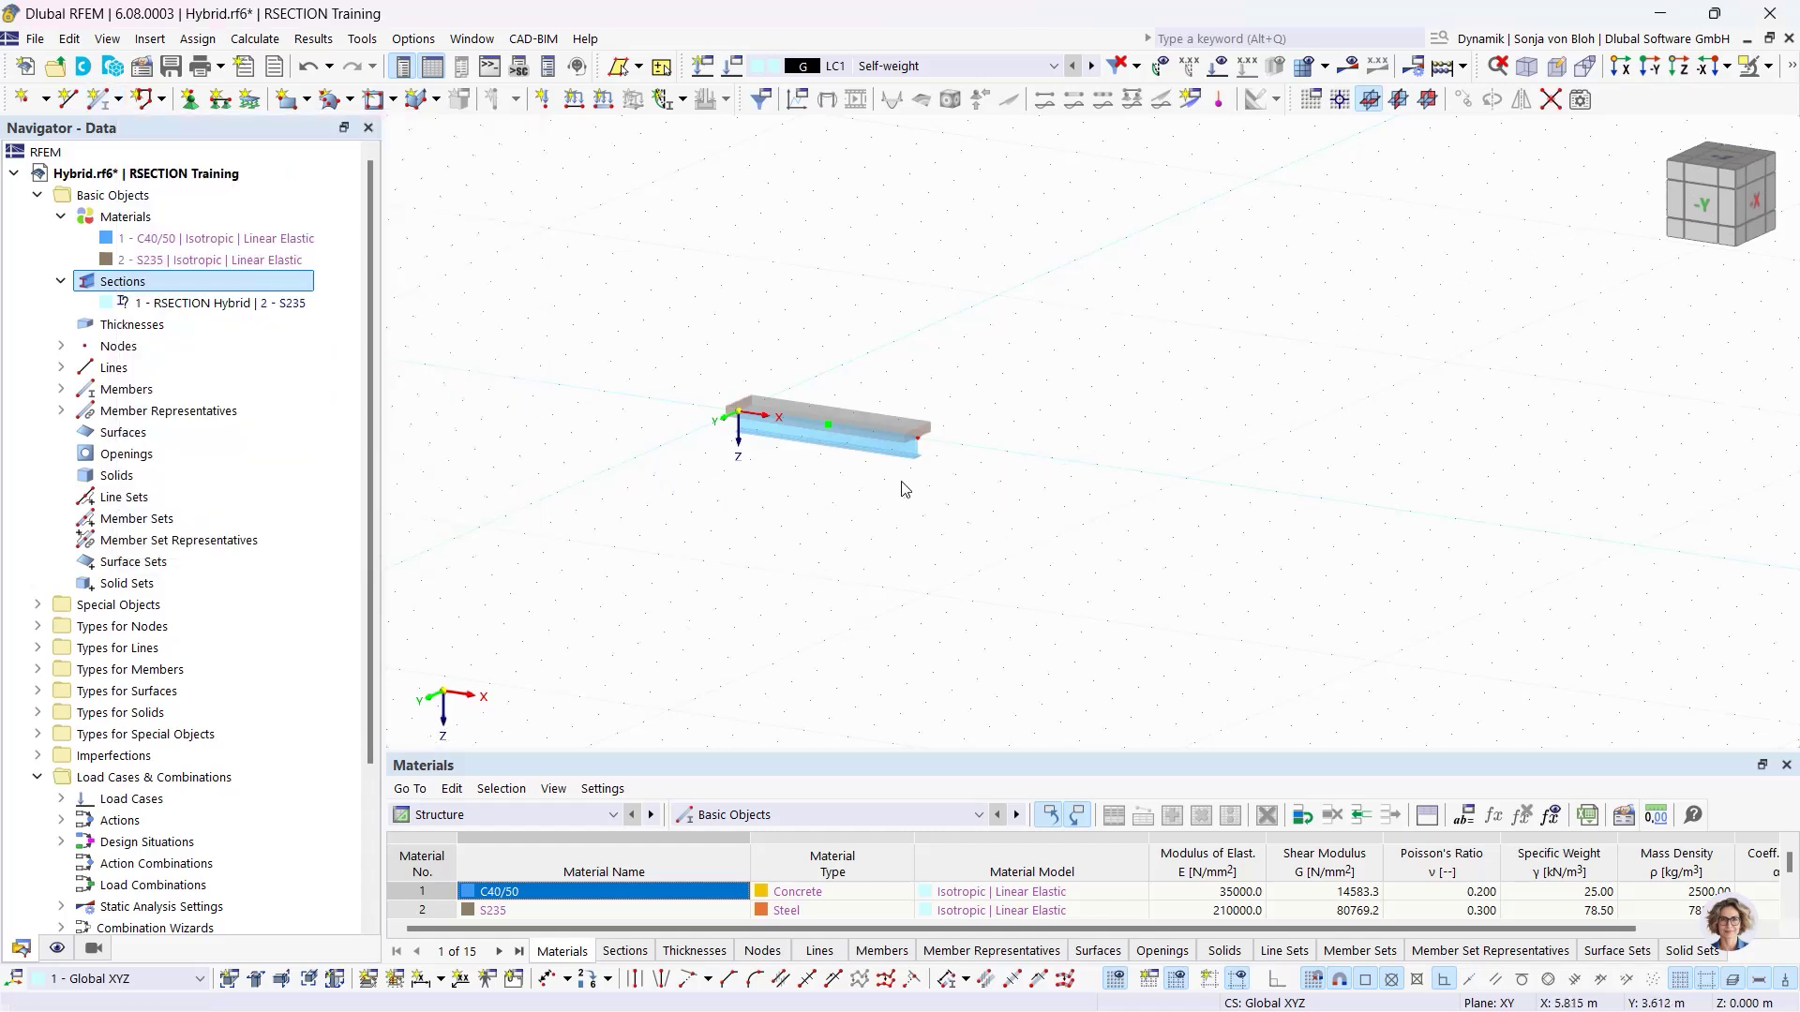
{"action": "scroll", "coordinate": [906, 488], "scroll_direction": "up", "scroll_amount": 5}
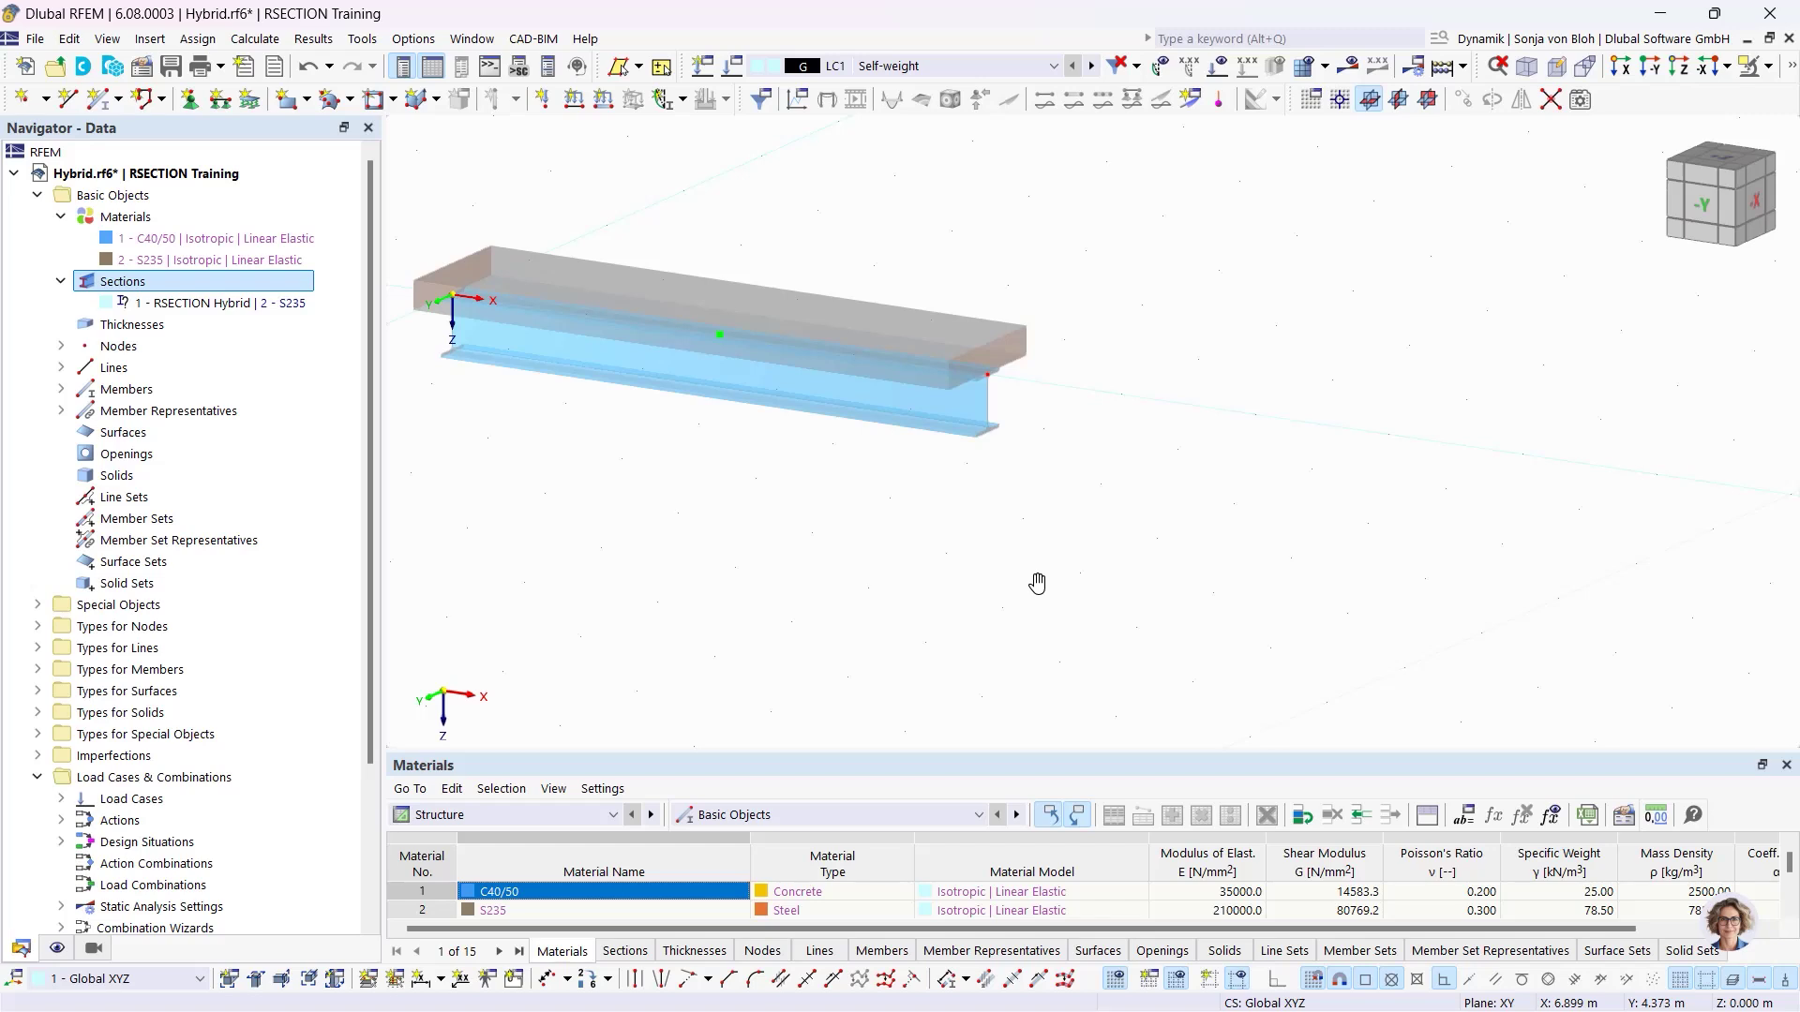
Switch to PowerPoint and present the slides from the current Content slide through to the career slide for students.
{"action": "mouse_move", "coordinate": [499, 1003]}
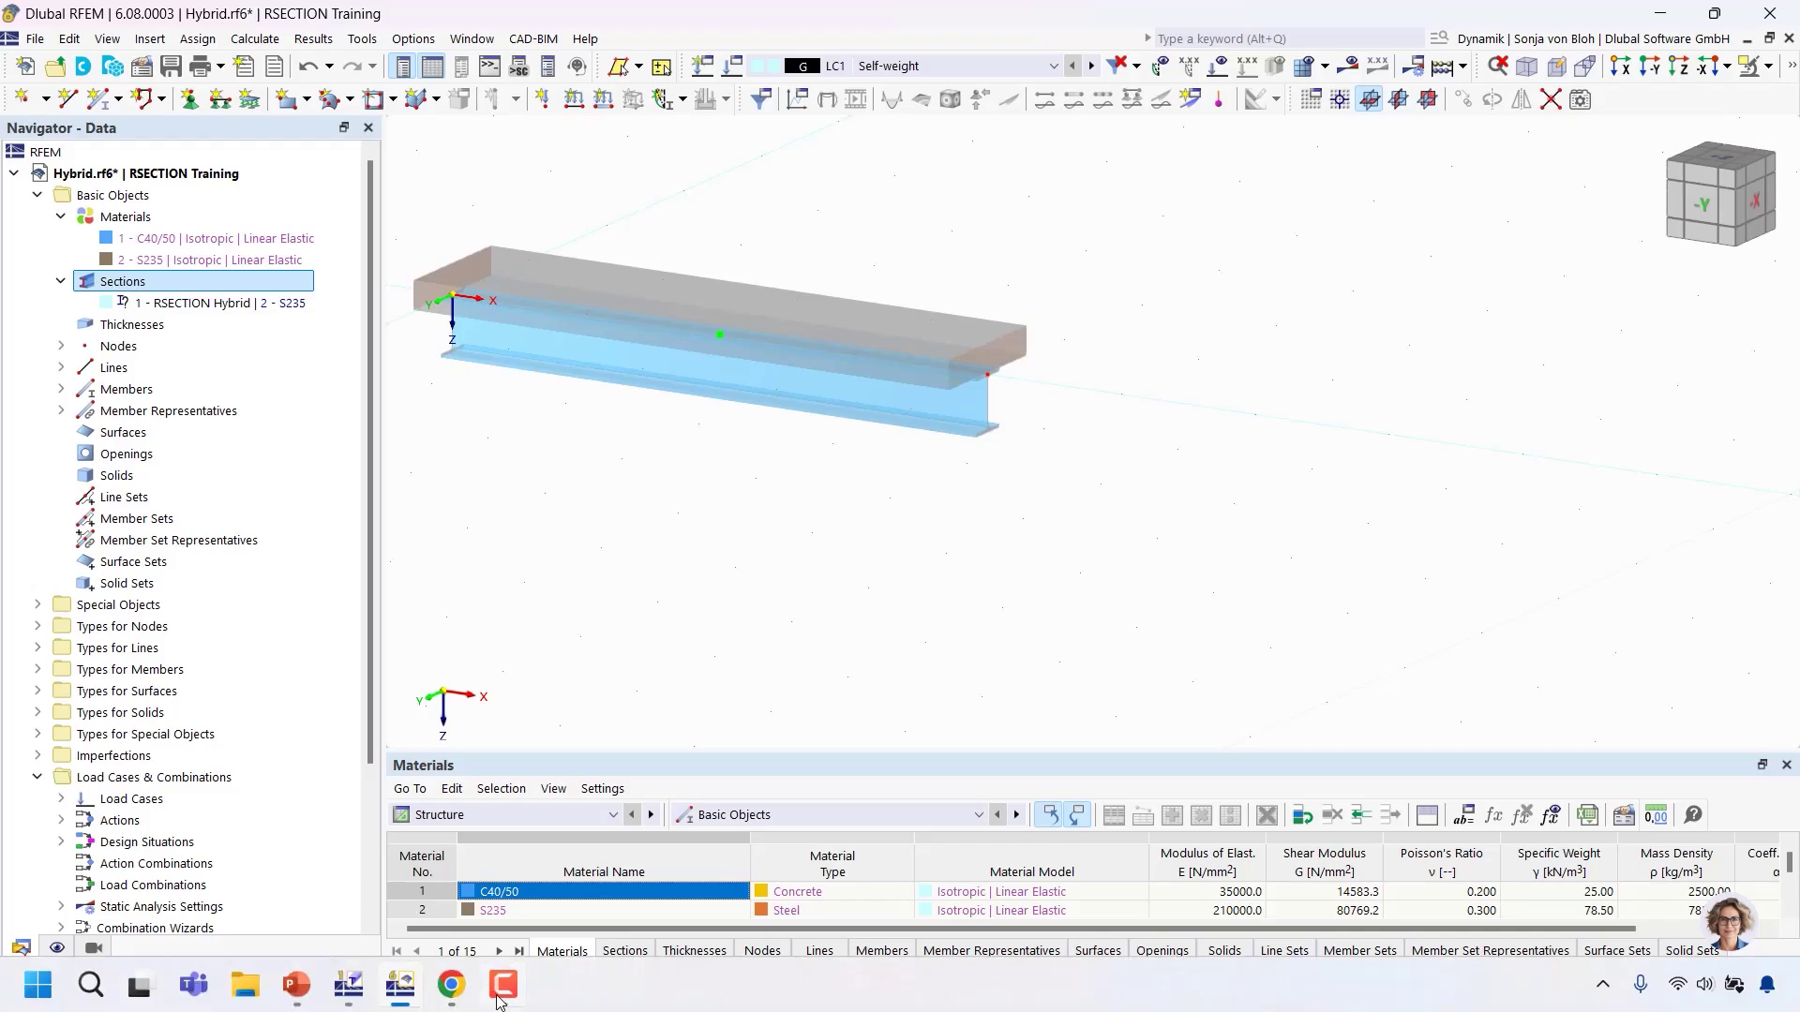
{"action": "left_click", "coordinate": [302, 996]}
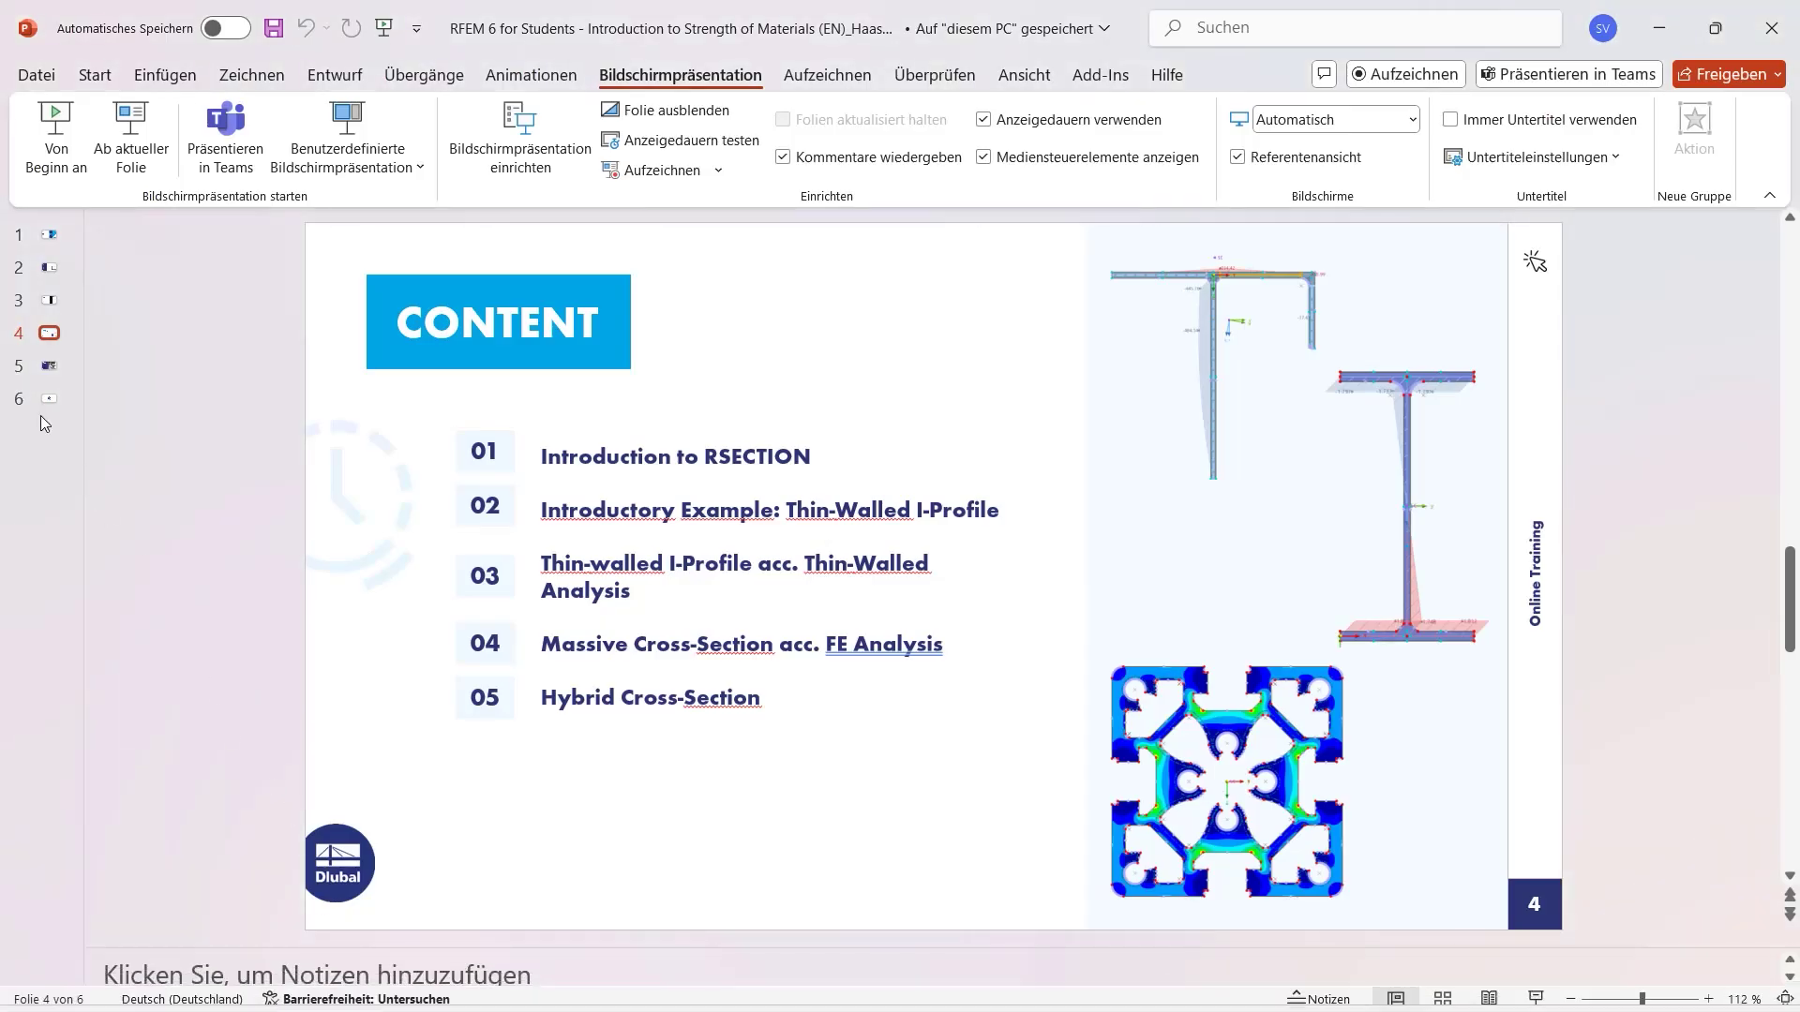
{"action": "left_click", "coordinate": [133, 131]}
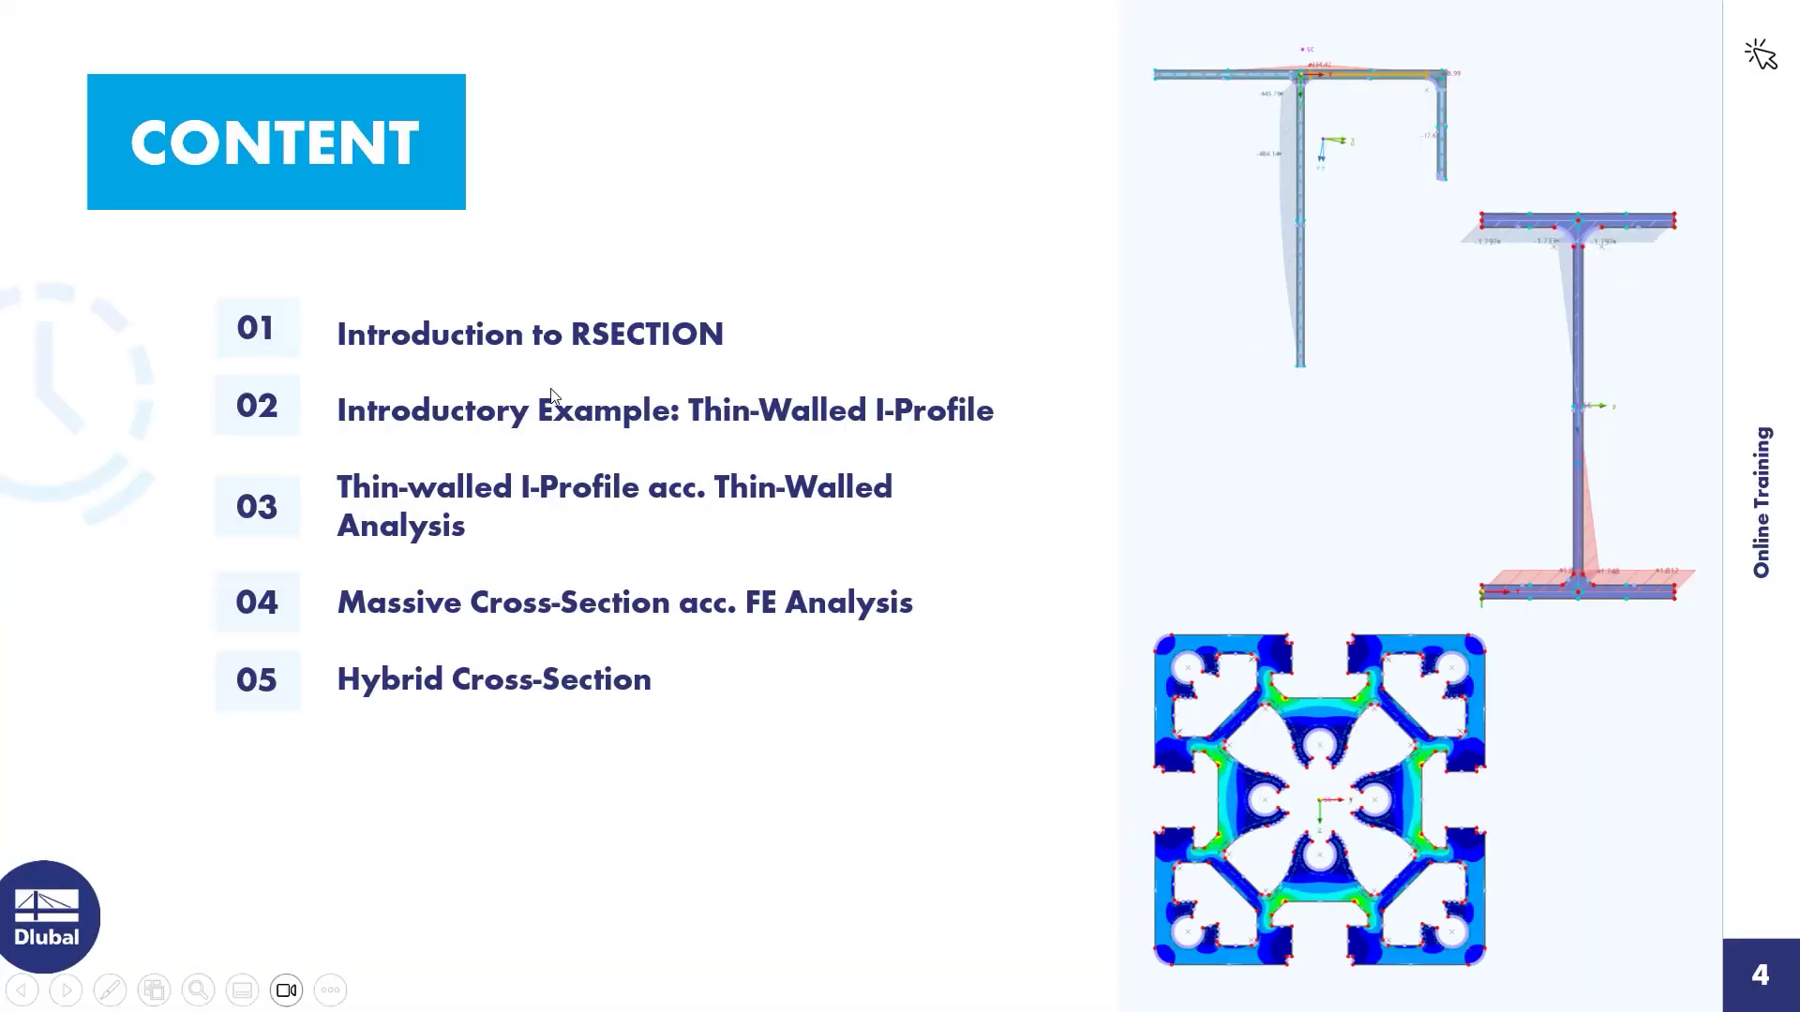
{"action": "key", "text": "Right"}
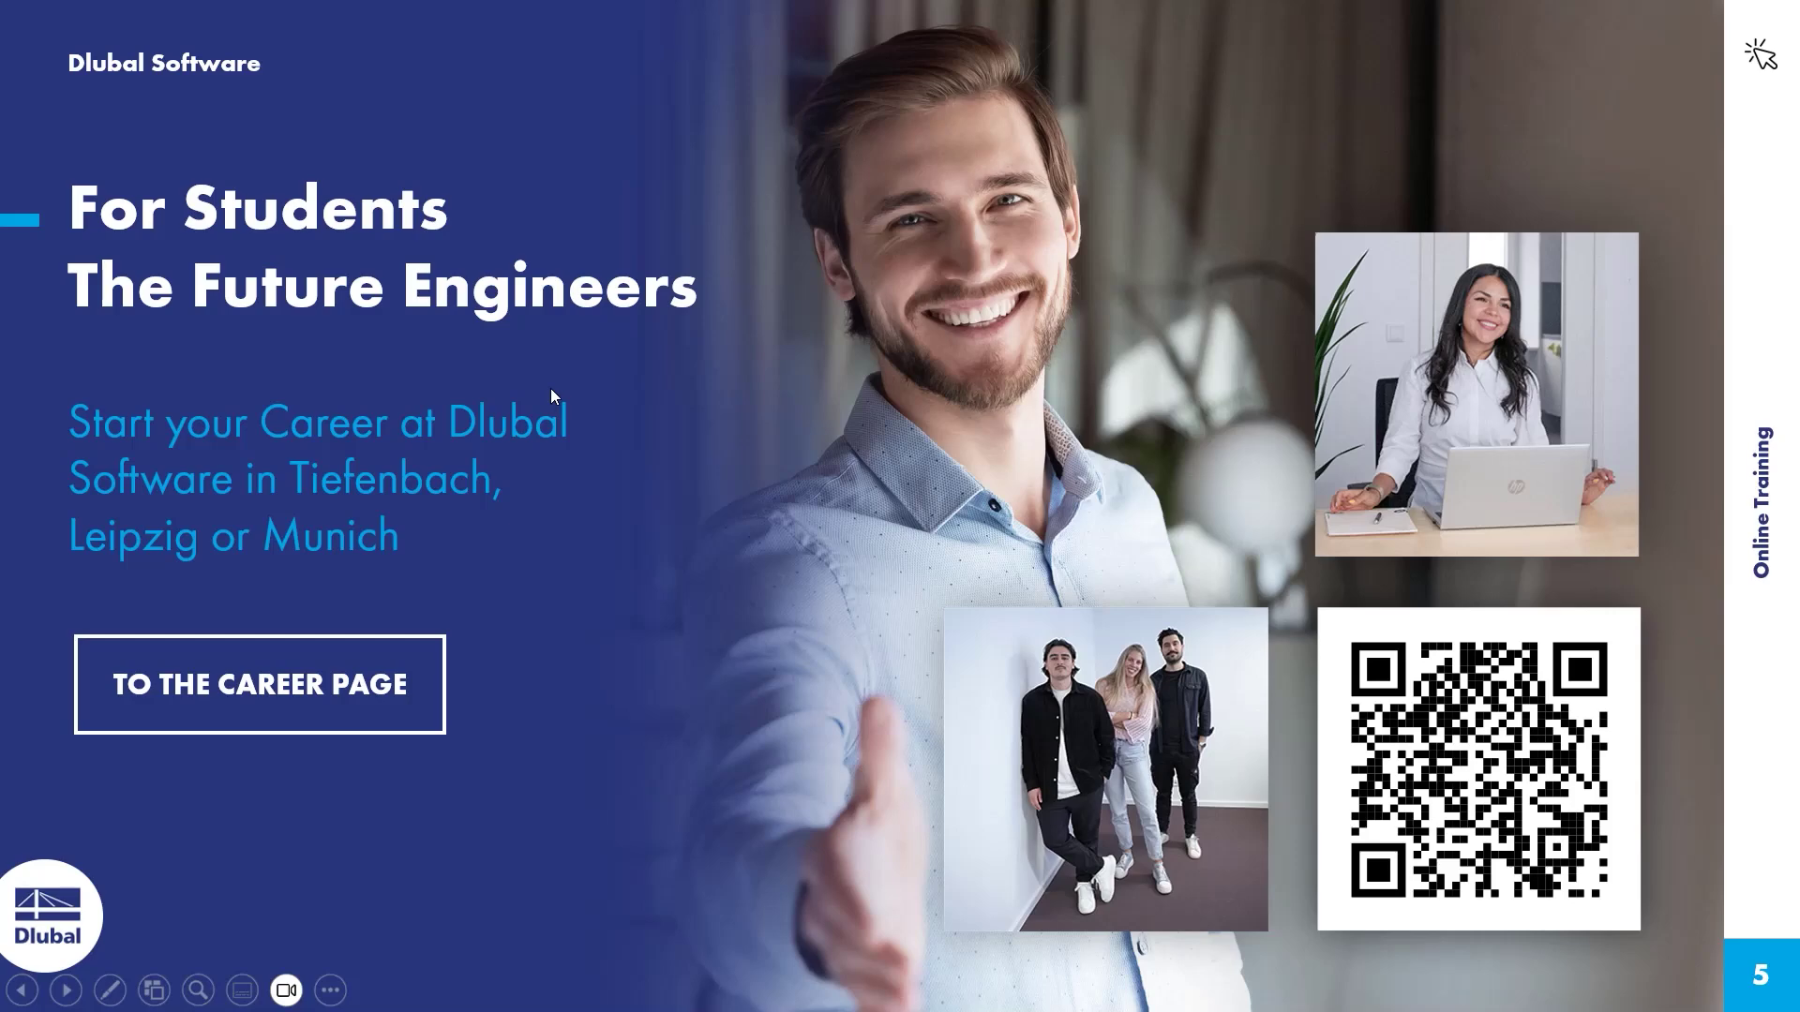